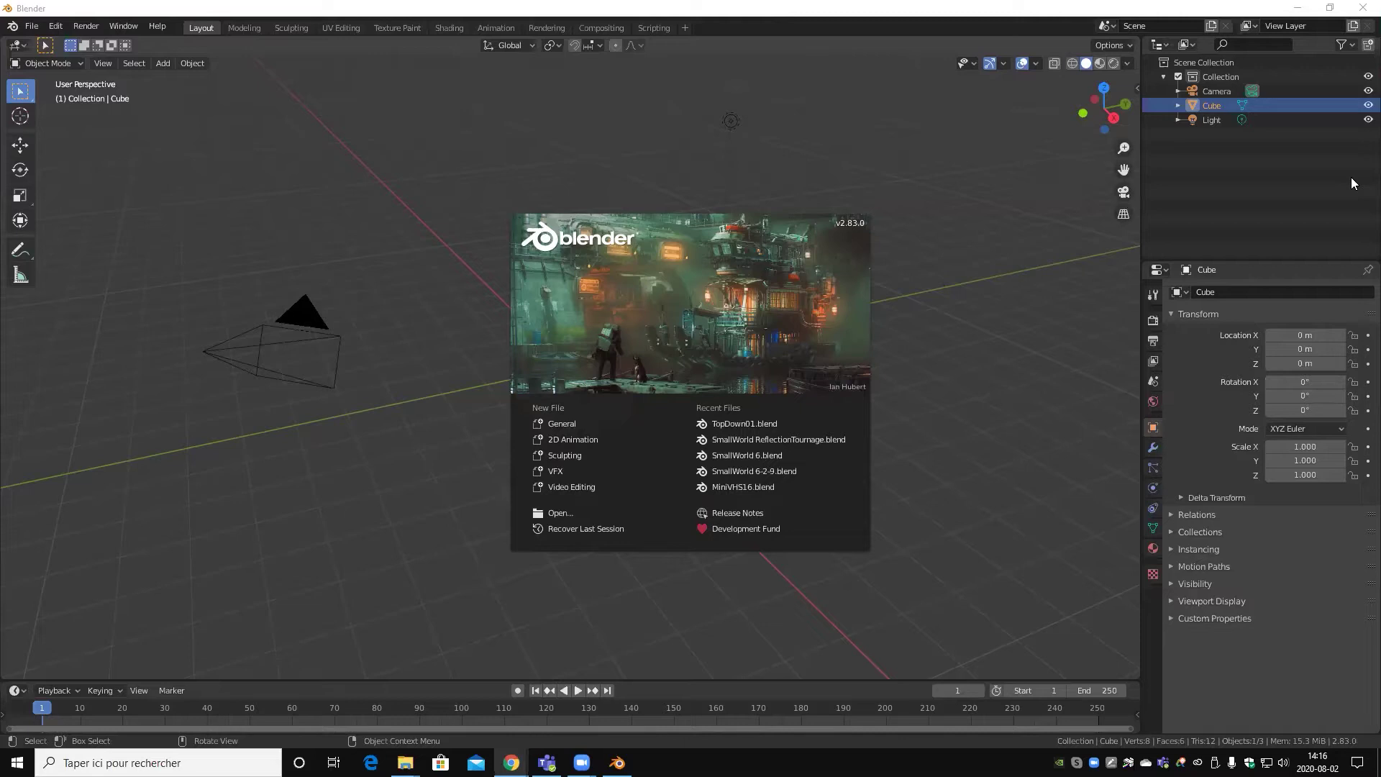
- Close the splash screen and delete the default cube, leaving the camera and light
left_click(1000, 248)
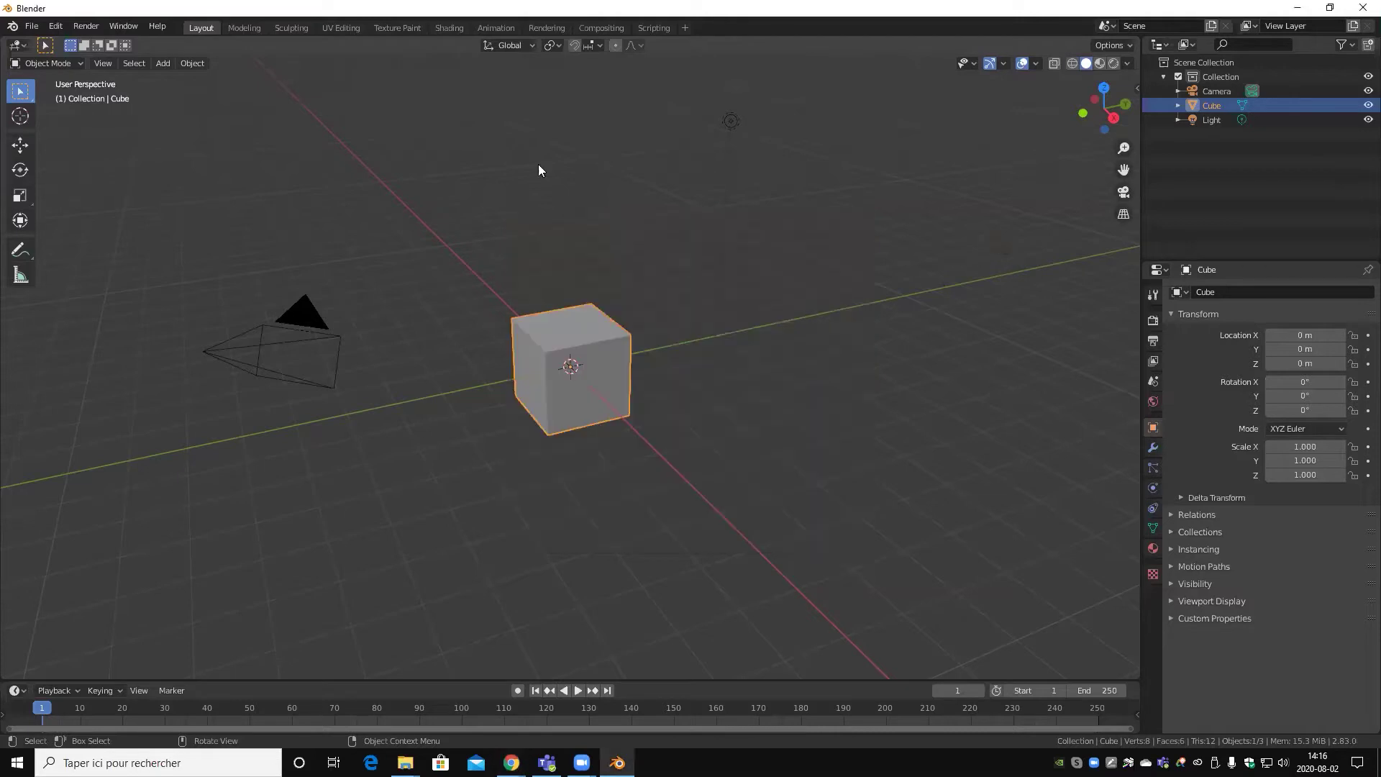
scroll(637, 389, "up", 3)
middle_click_drag(637, 390, 637, 412)
key("Delete")
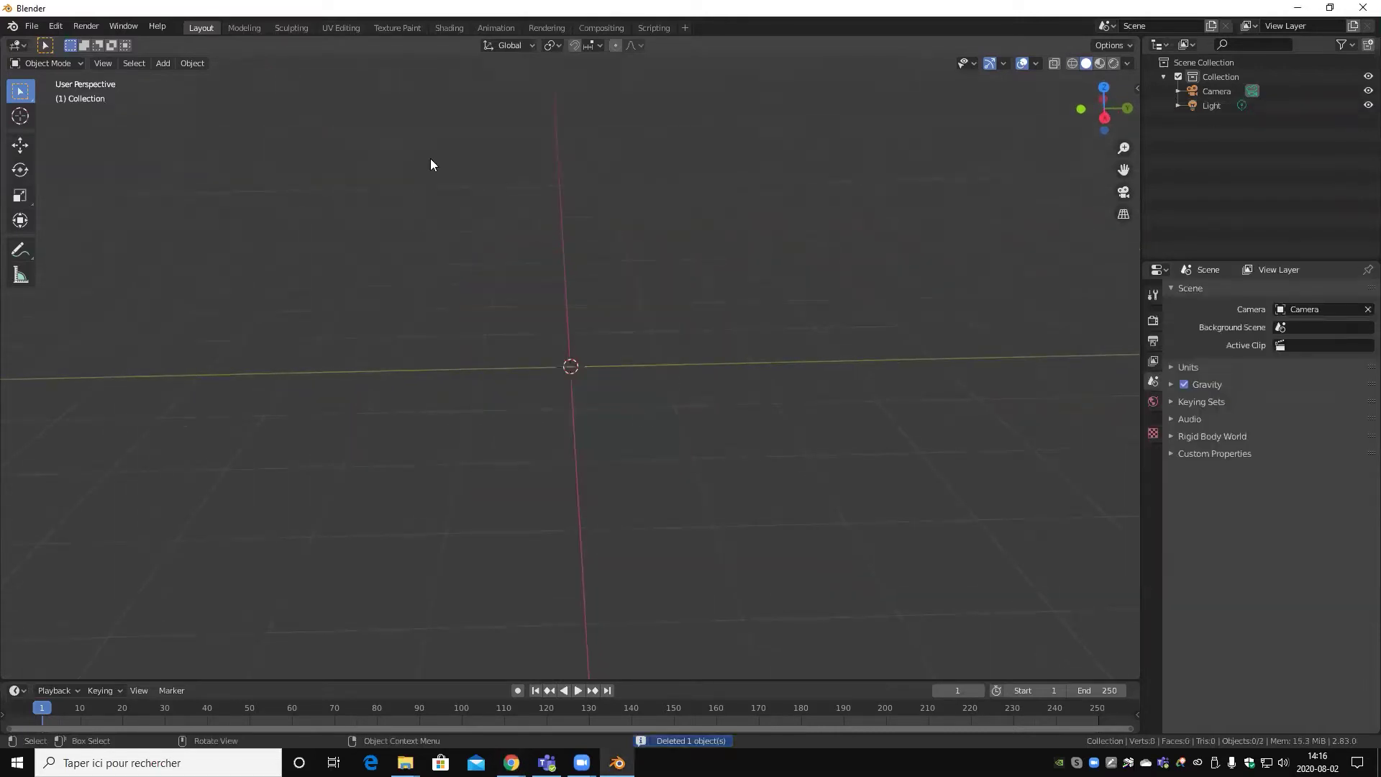
- Add a plane, scale it up greatly in Edit Mode into a wide floor, and return to Object Mode
left_click(158, 65)
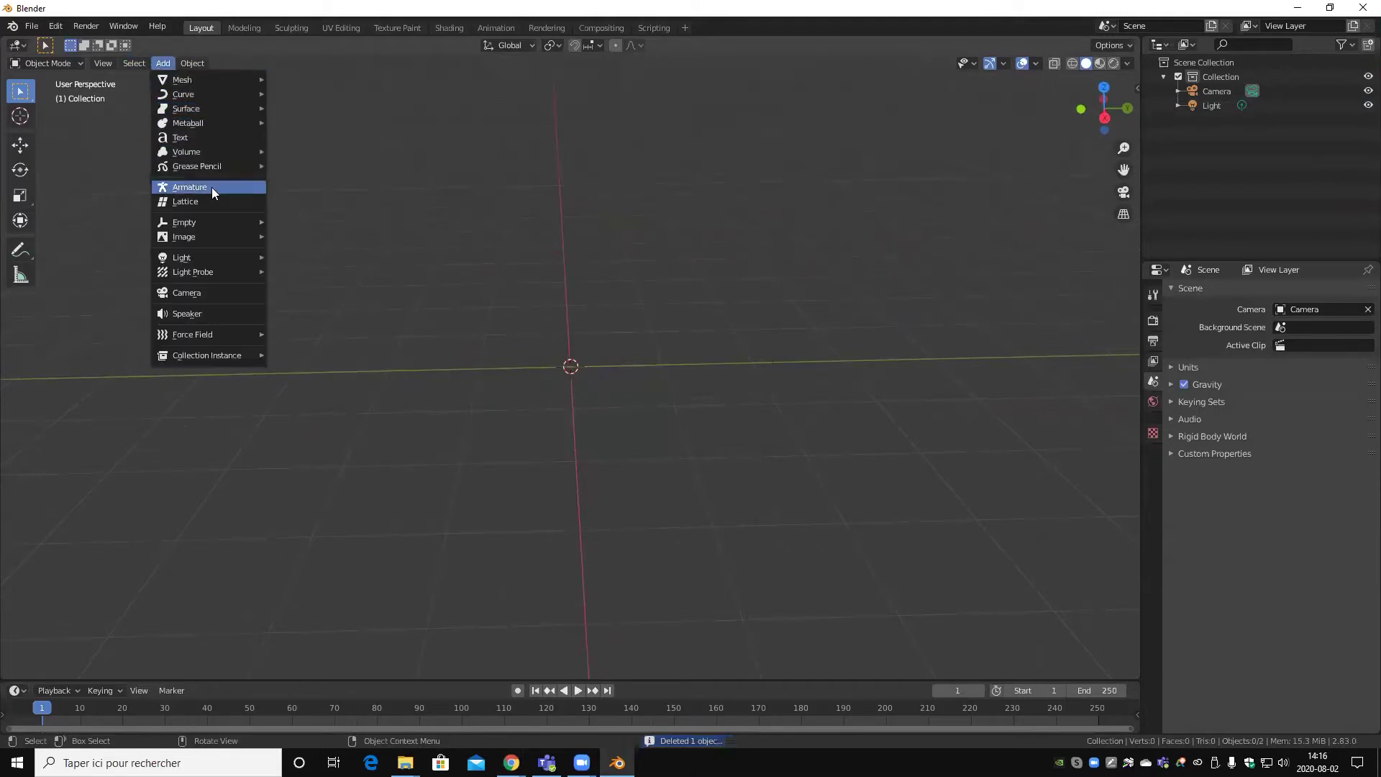
mouse_move(182, 80)
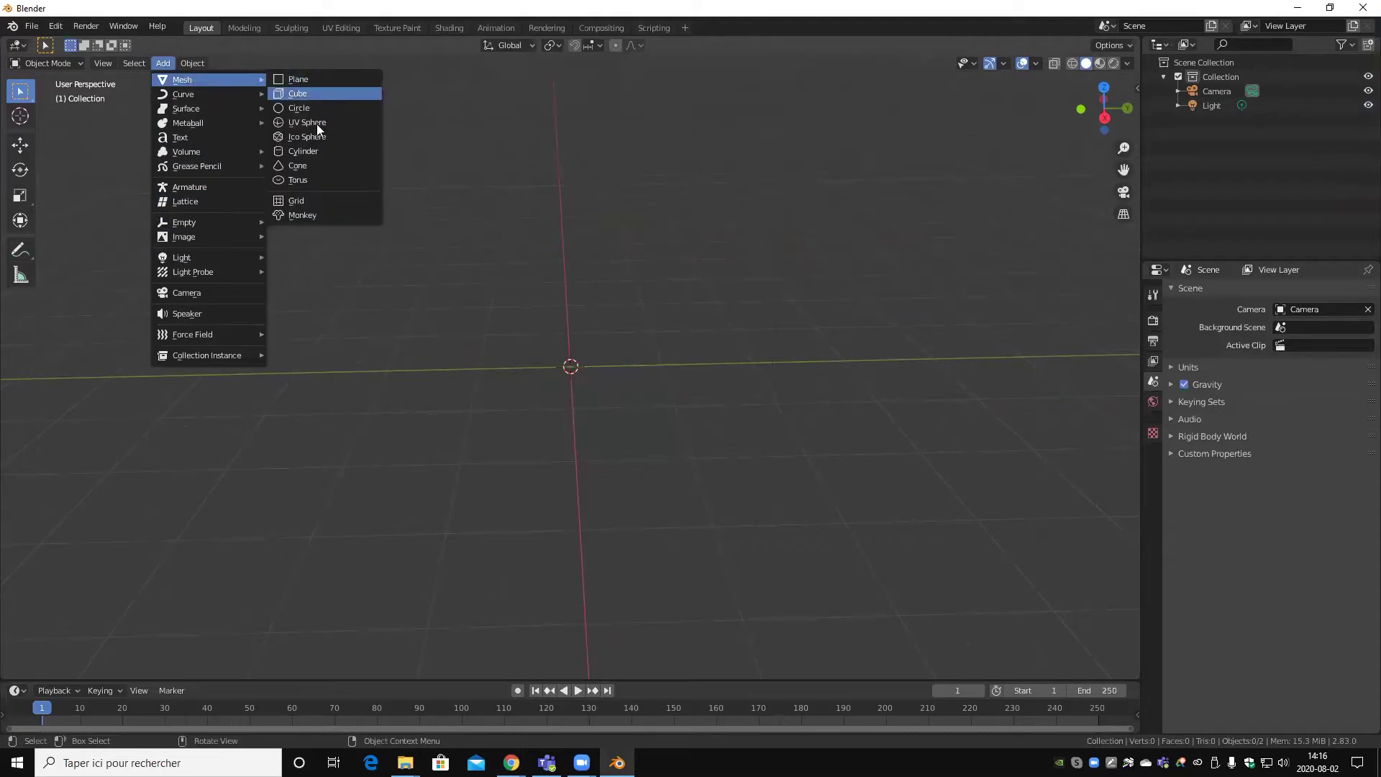
left_click(309, 77)
key("Tab")
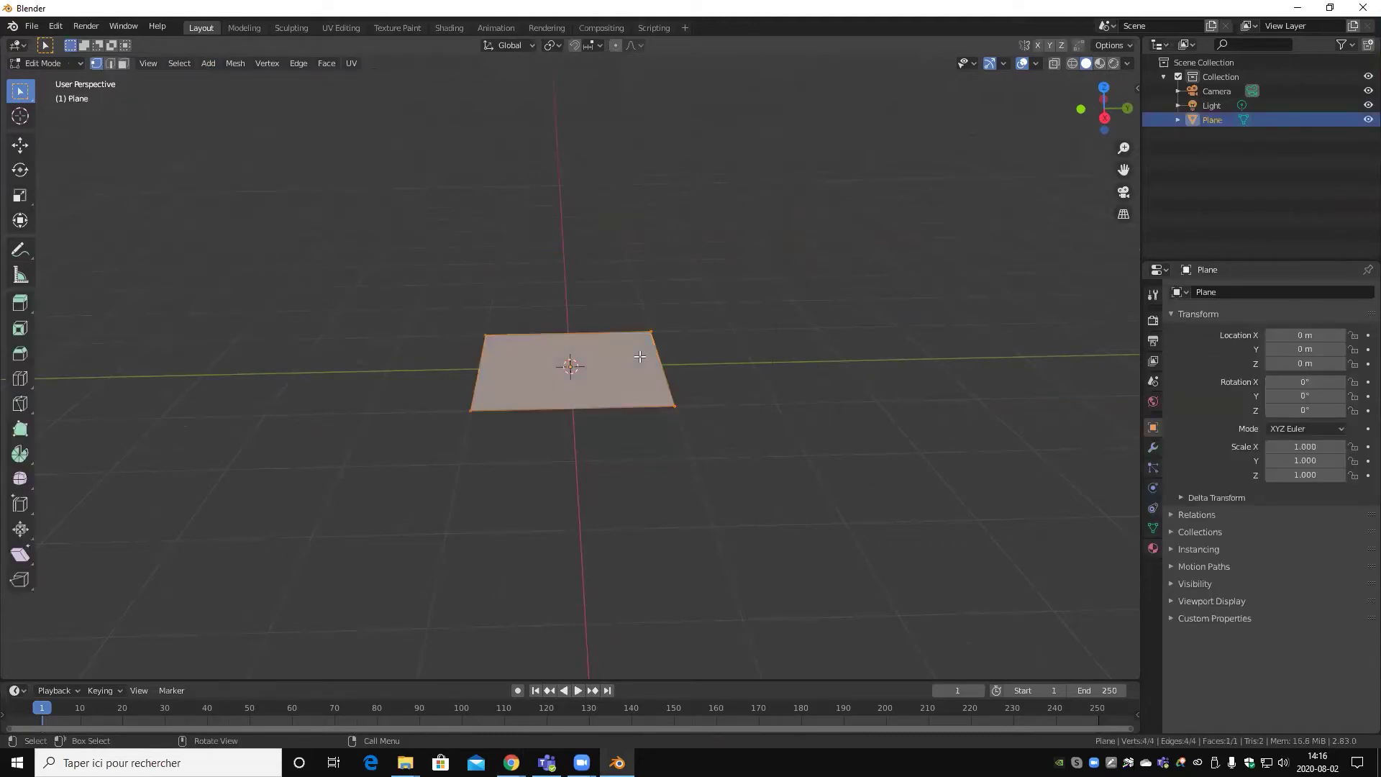
key("s")
left_click(942, 544)
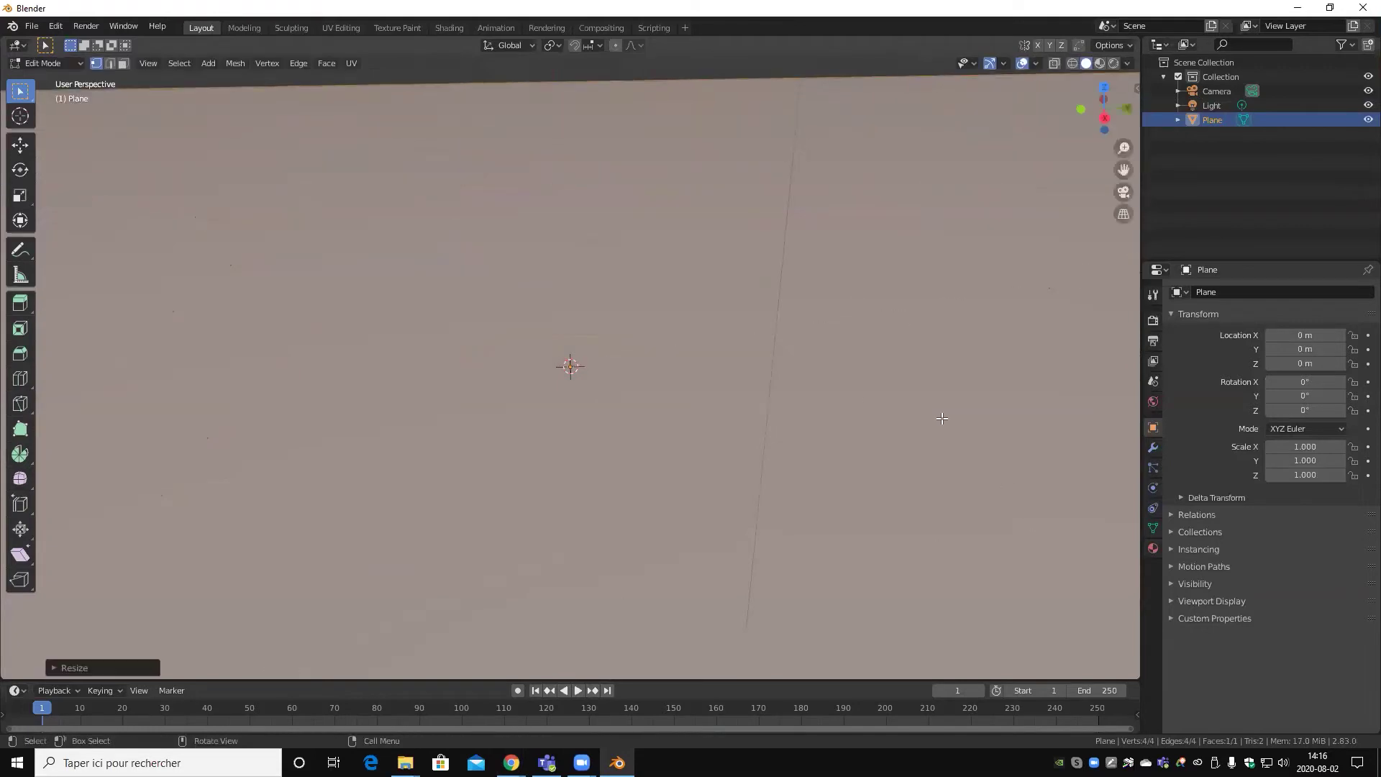
scroll(603, 490, "down", 5)
key("Tab")
- Orbit the view to look across the ground plane and bring up the Add mesh list
scroll(602, 491, "down", 3)
scroll(514, 493, "up", 3)
middle_click_drag(514, 488, 162, 293)
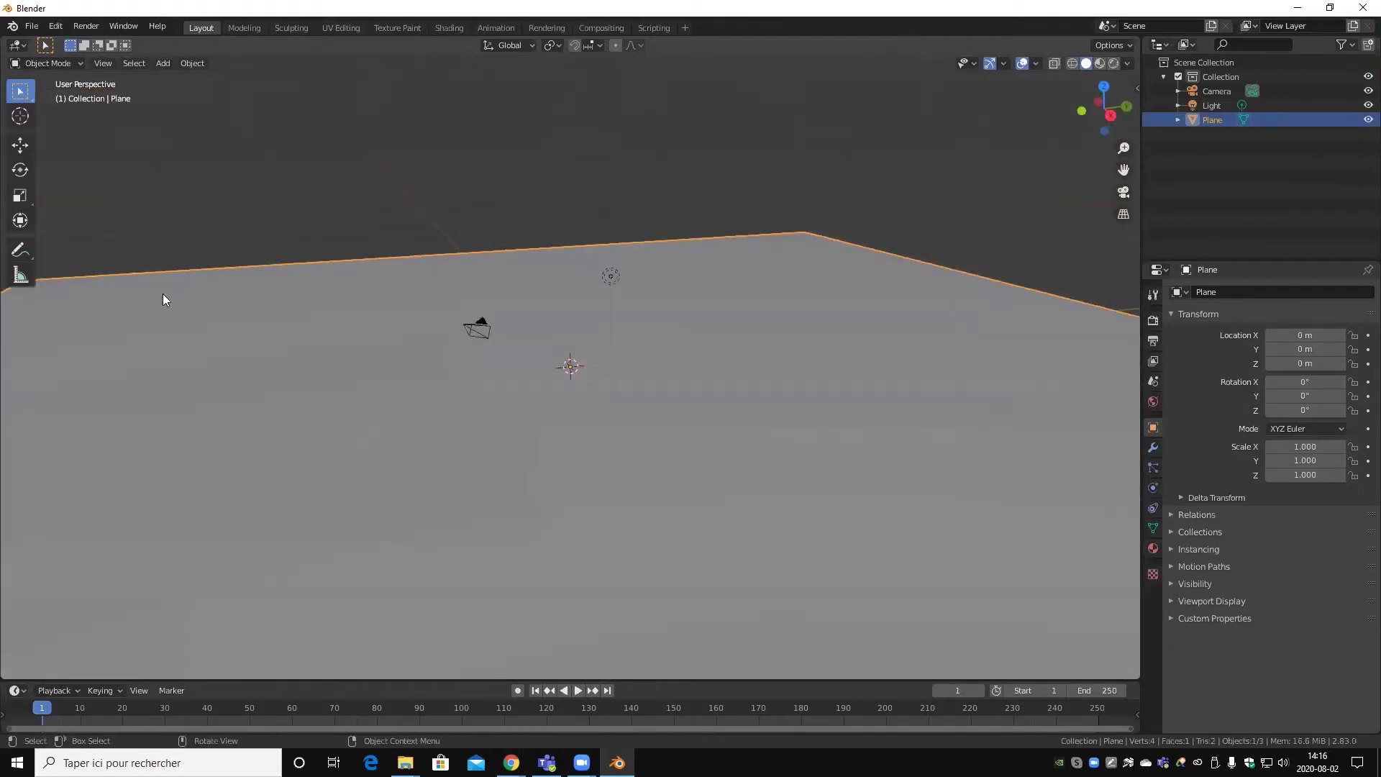
left_click(162, 63)
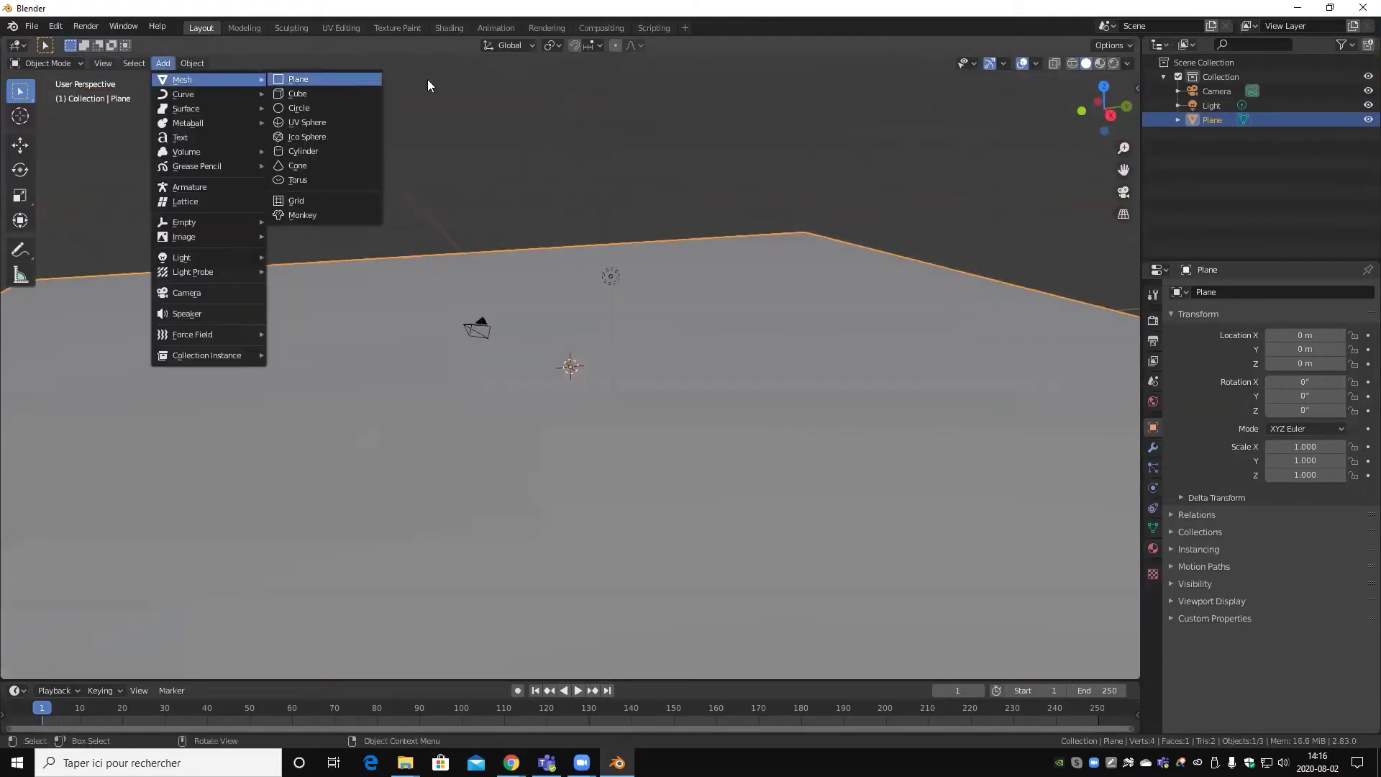
key("Escape")
left_click(164, 63)
- Add a UV sphere and orbit around it to see its lower half sinking below the ground
left_click(343, 122)
scroll(529, 393, "up", 8)
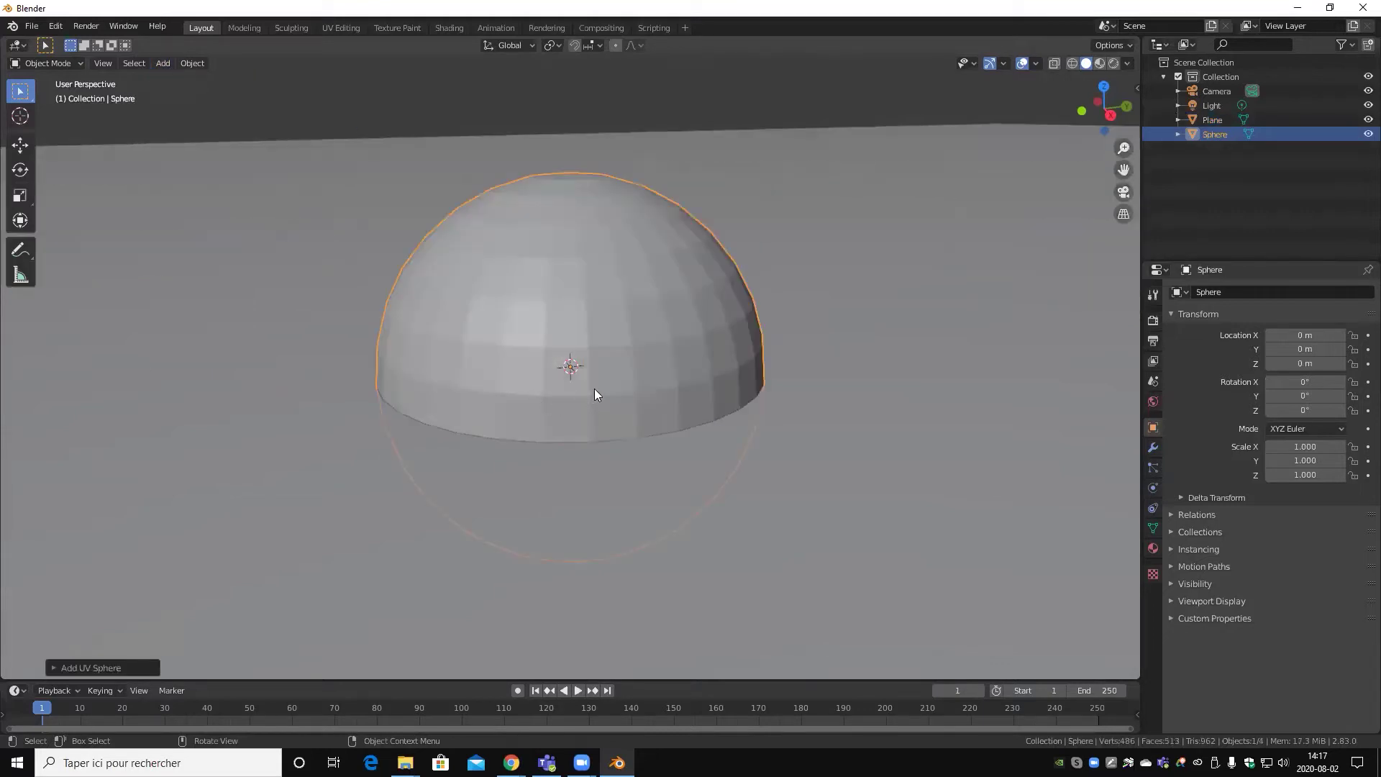
scroll(594, 395, "down", 5)
mouse_move(543, 363)
middle_mouse_down()
mouse_move(488, 256)
mouse_move(669, 309)
mouse_move(650, 414)
mouse_move(536, 404)
middle_mouse_up()
scroll(617, 399, "up", 5)
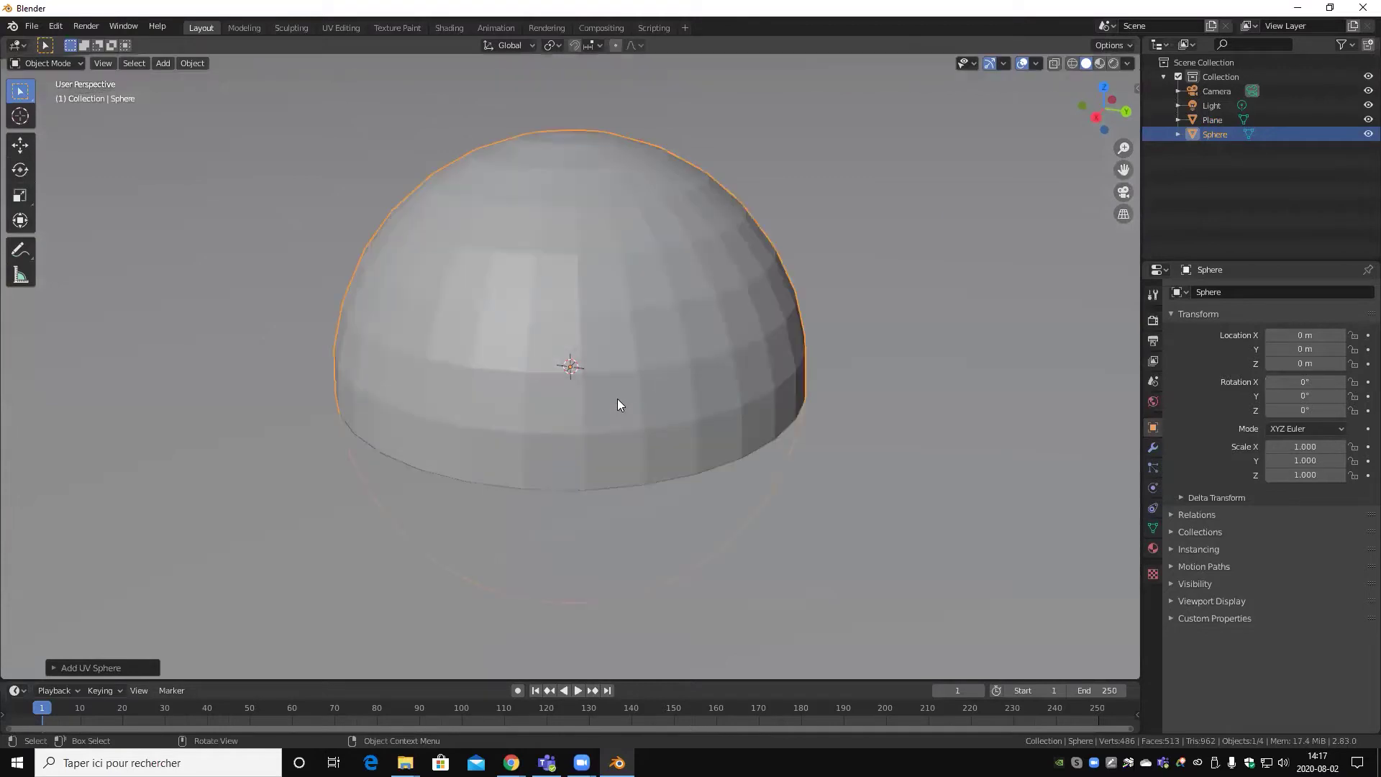
scroll(731, 410, "up", 2)
scroll(731, 410, "down", 4)
mouse_move(732, 410)
middle_mouse_down()
mouse_move(772, 329)
mouse_move(890, 339)
mouse_move(896, 386)
mouse_move(871, 381)
middle_mouse_up()
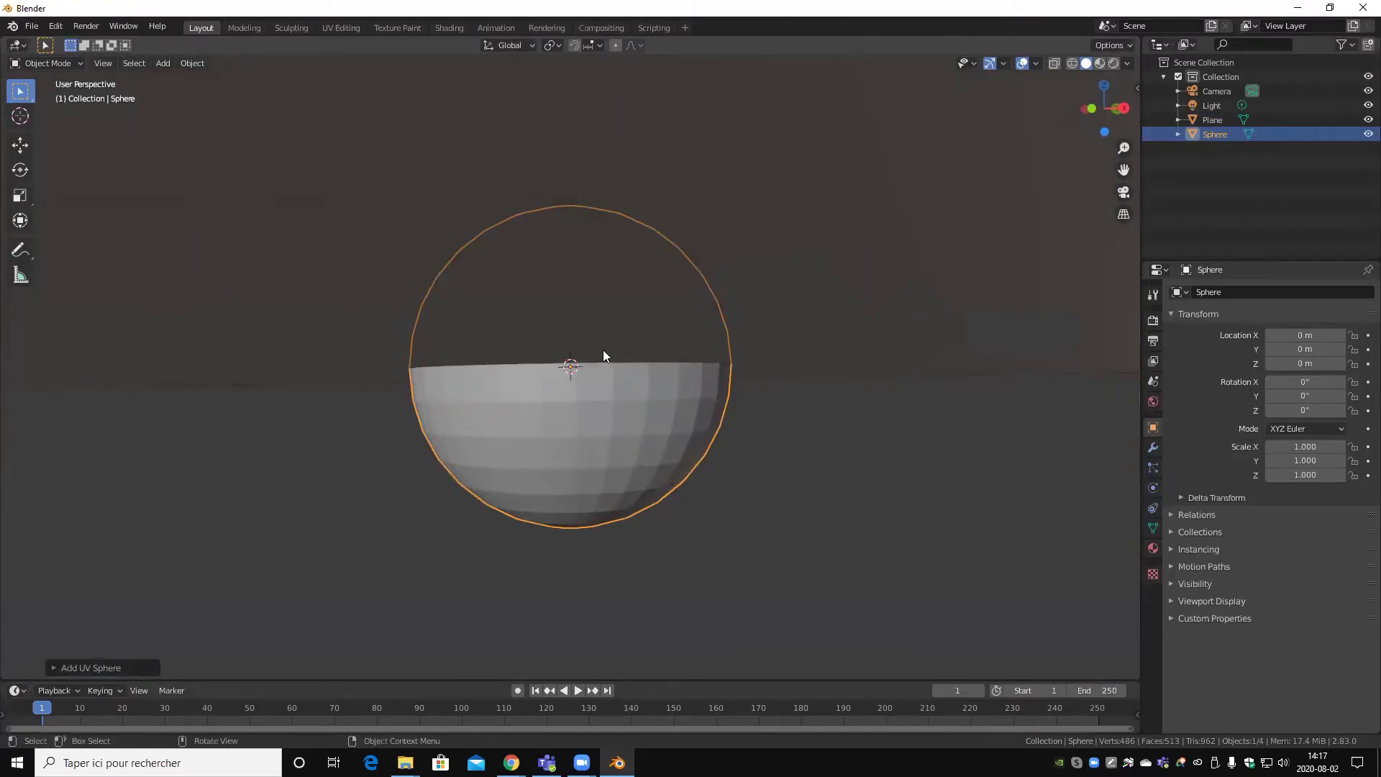
middle_click_drag(602, 351, 621, 348)
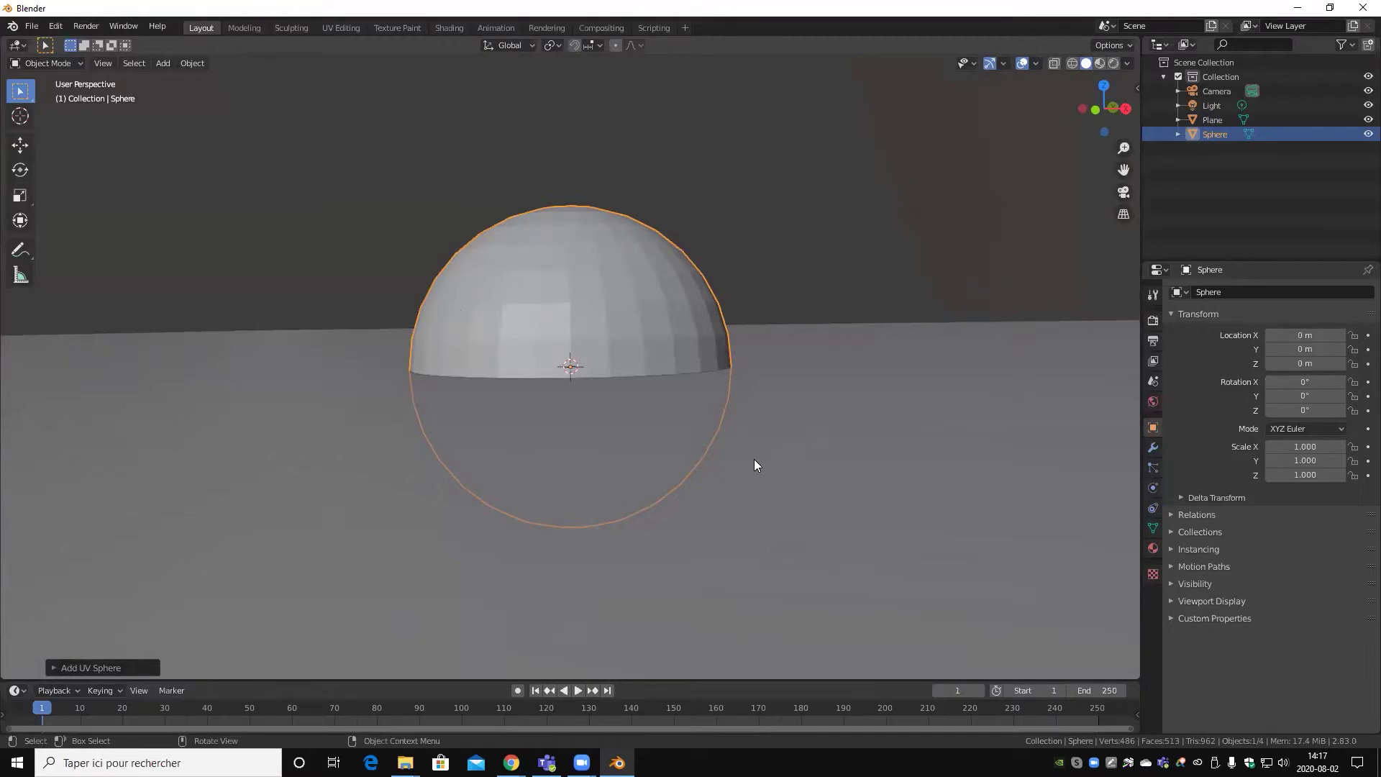
middle_click_drag(753, 459, 739, 432)
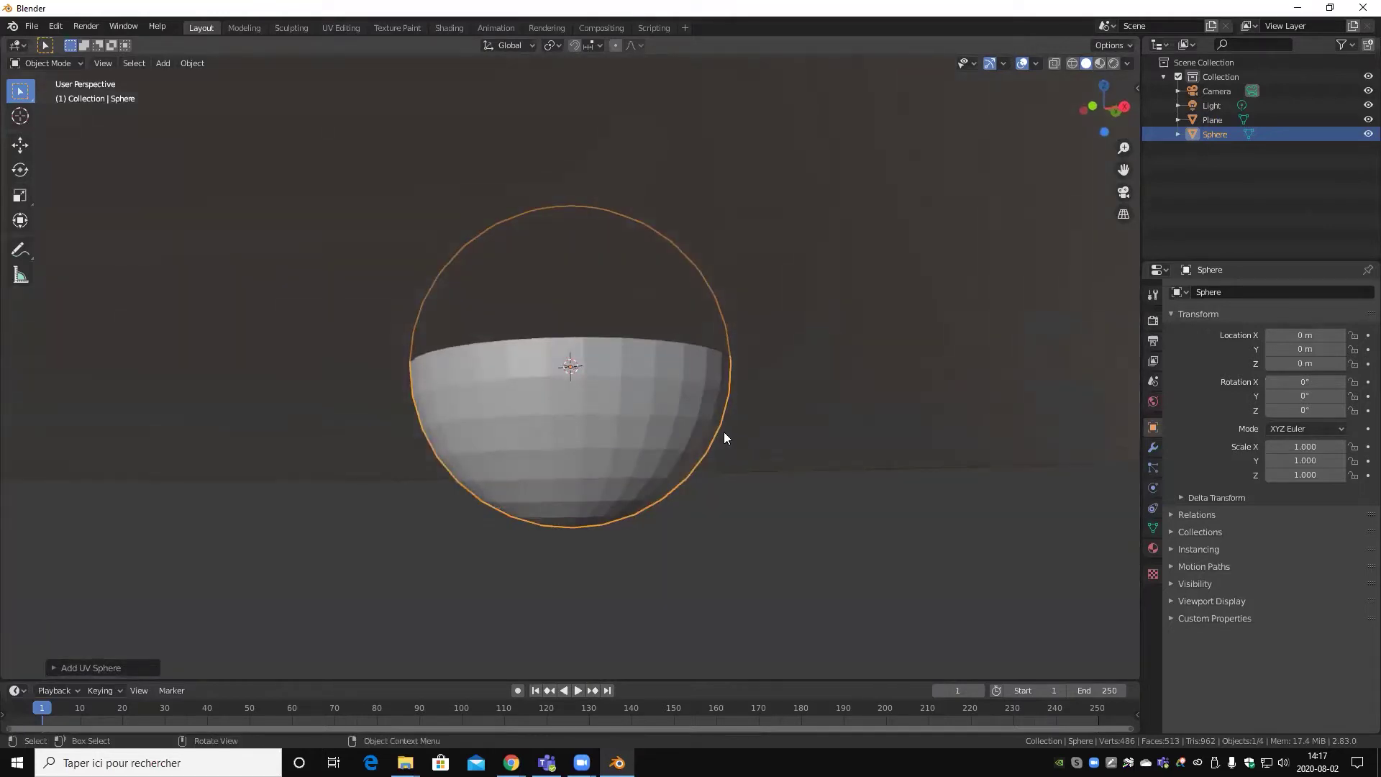
- Raise the sphere's mesh exactly 1 m on Z in Edit Mode so it rests on the plane
key("Tab")
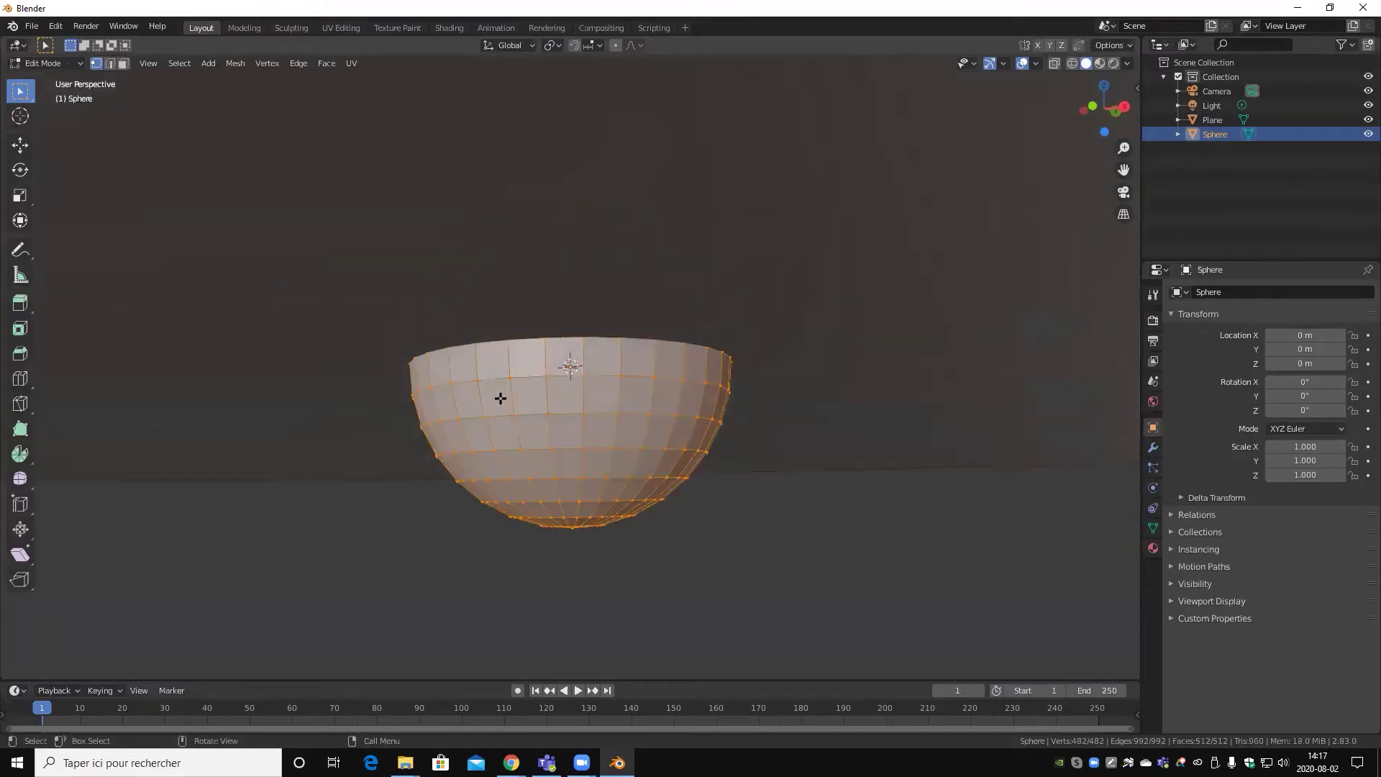
left_click(27, 146)
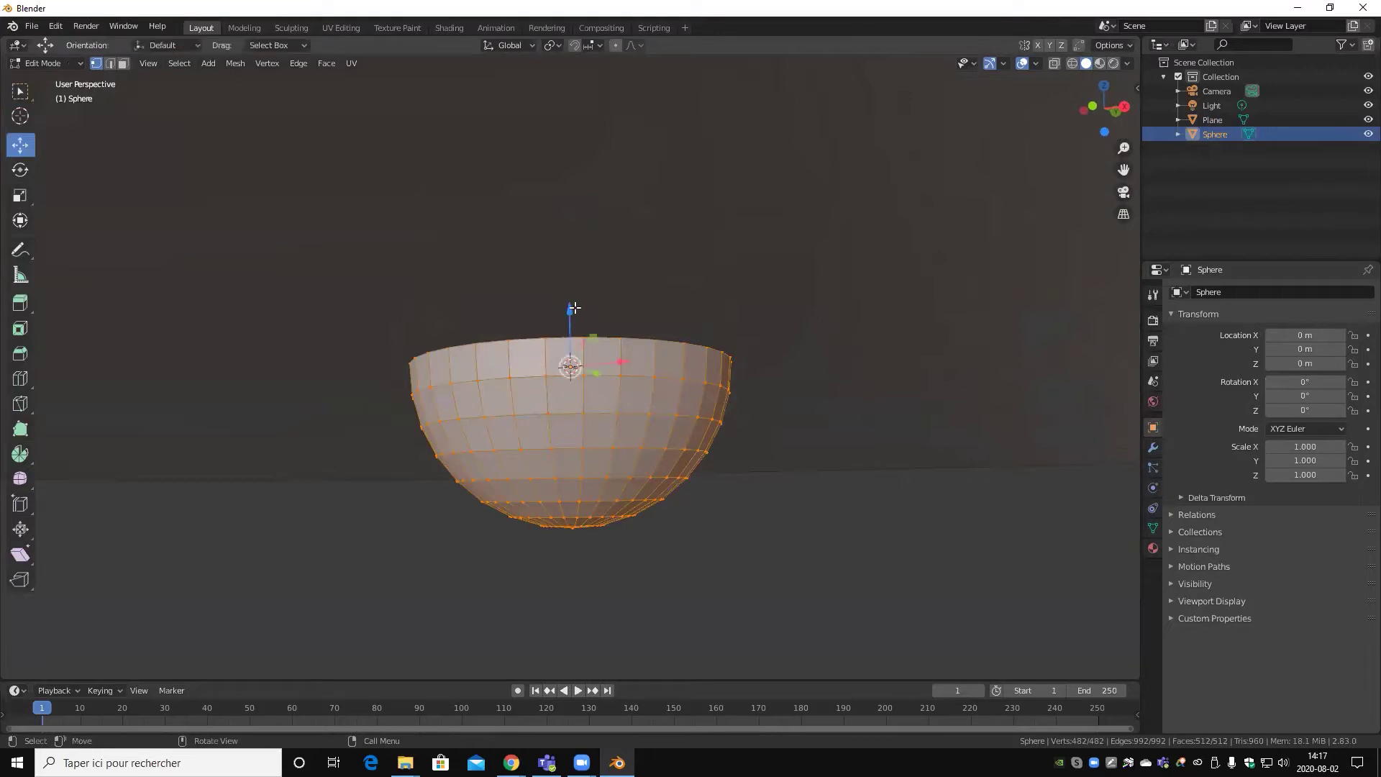
left_click_drag(574, 308, 559, 158)
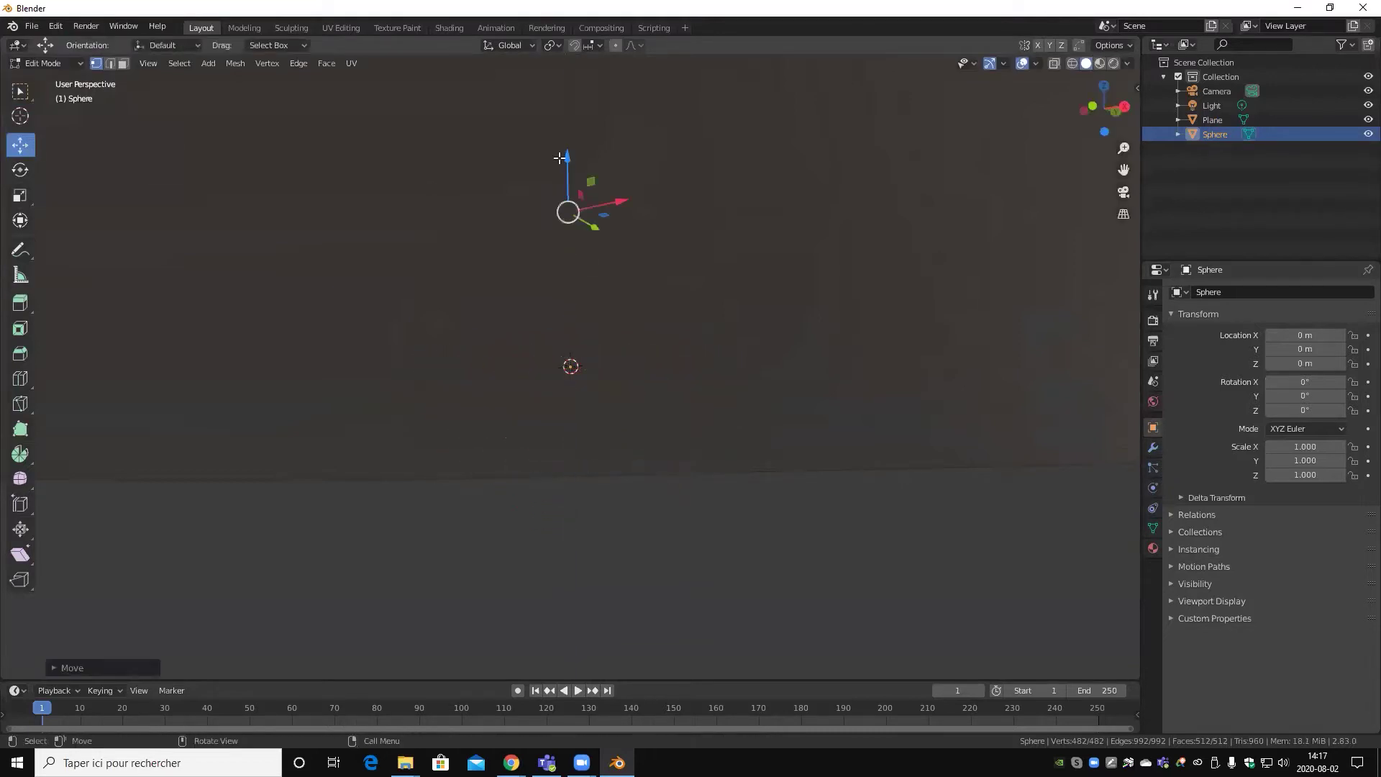
left_click(119, 669)
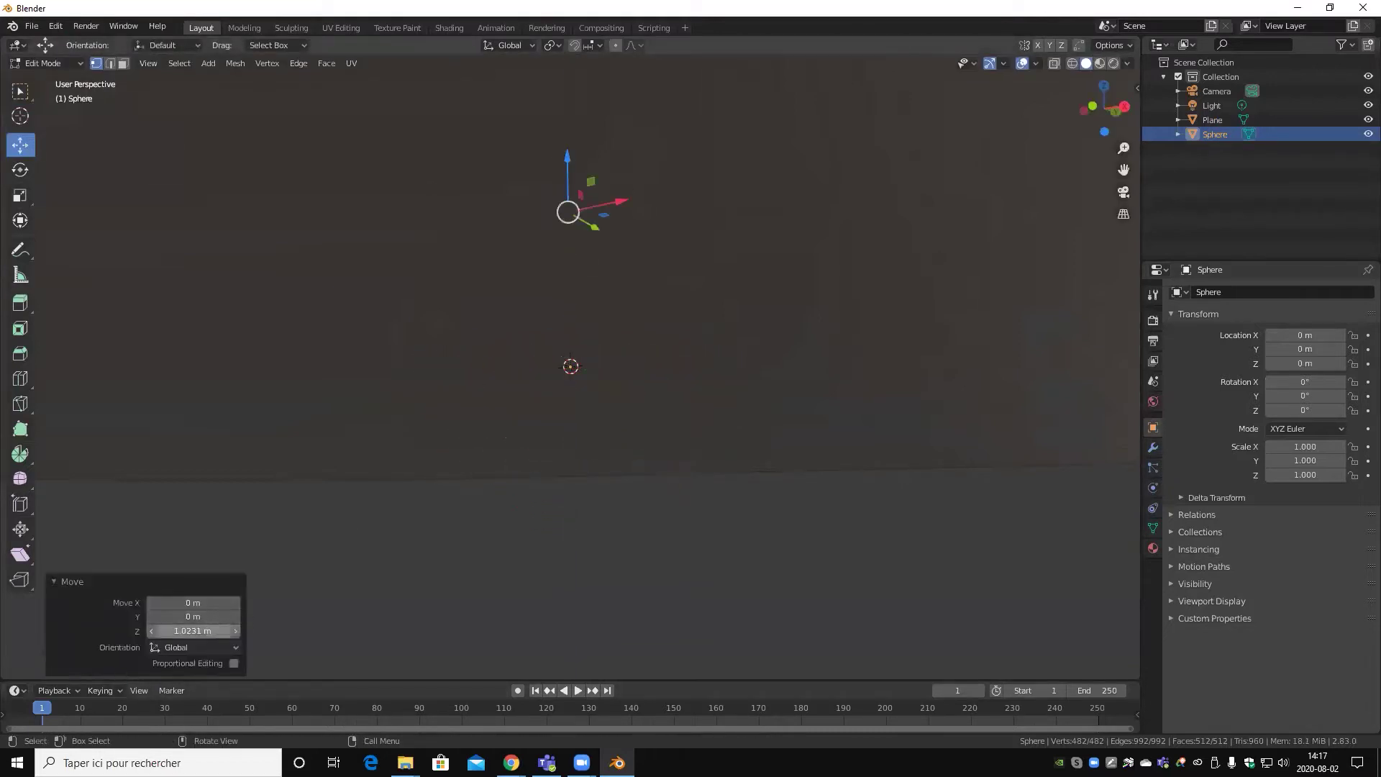
left_click(212, 629)
type("1")
key("Return")
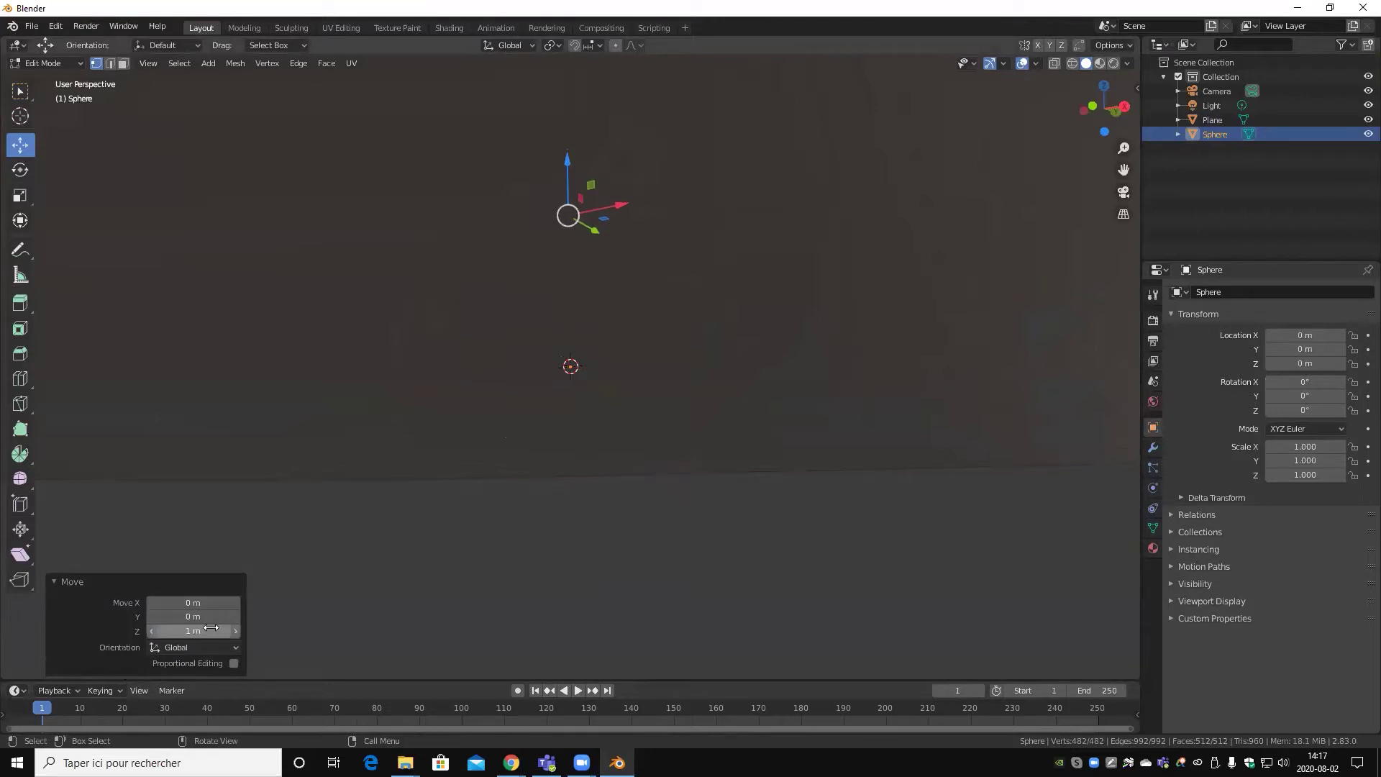
mouse_move(789, 355)
middle_mouse_down()
mouse_move(620, 428)
mouse_move(757, 397)
mouse_move(814, 409)
mouse_move(499, 404)
middle_mouse_up()
key("Tab")
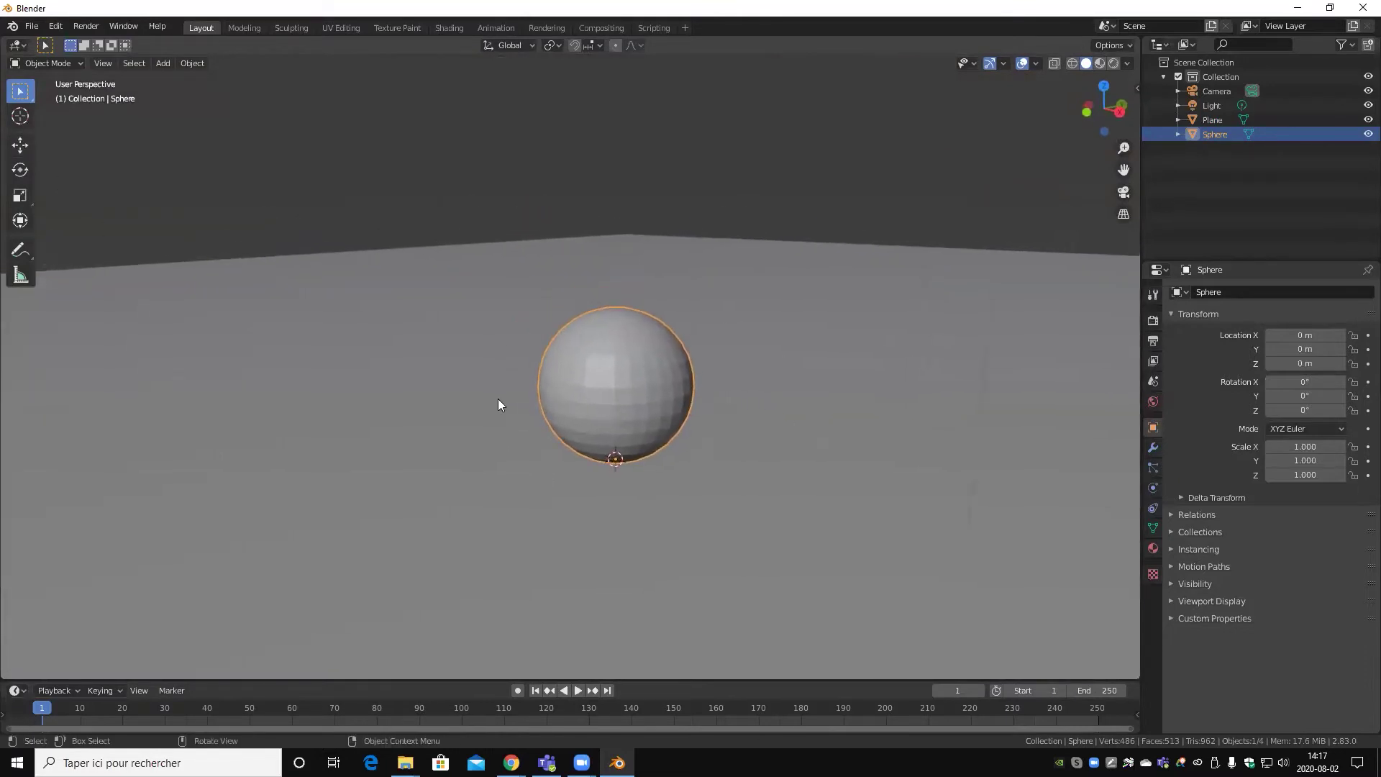
- Try squashing the sphere with the Scale tool, then undo the squash
left_click(24, 202)
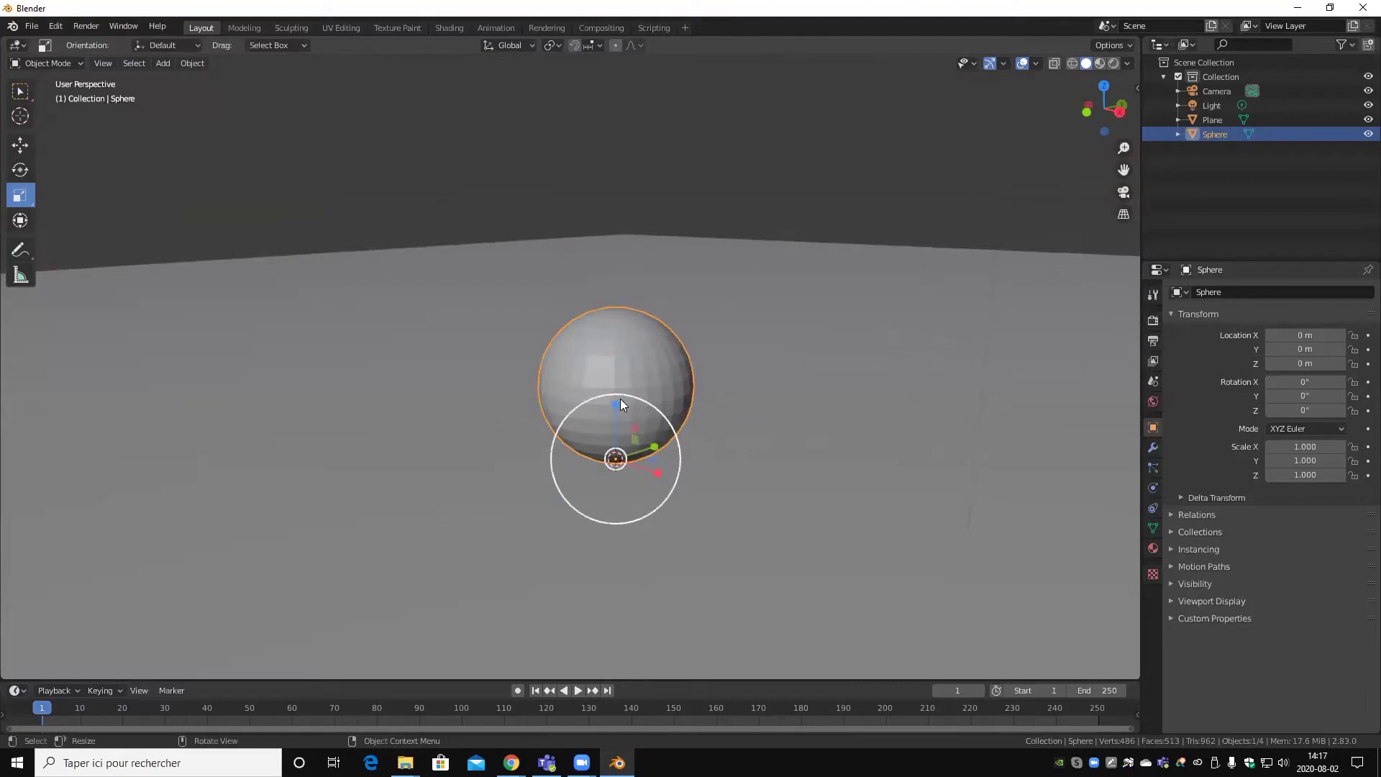
mouse_move(618, 402)
left_mouse_down()
mouse_move(630, 455)
mouse_move(755, 490)
left_mouse_up()
mouse_move(755, 491)
middle_mouse_down()
mouse_move(752, 395)
mouse_move(749, 473)
mouse_move(650, 486)
middle_mouse_up()
key("ctrl+z")
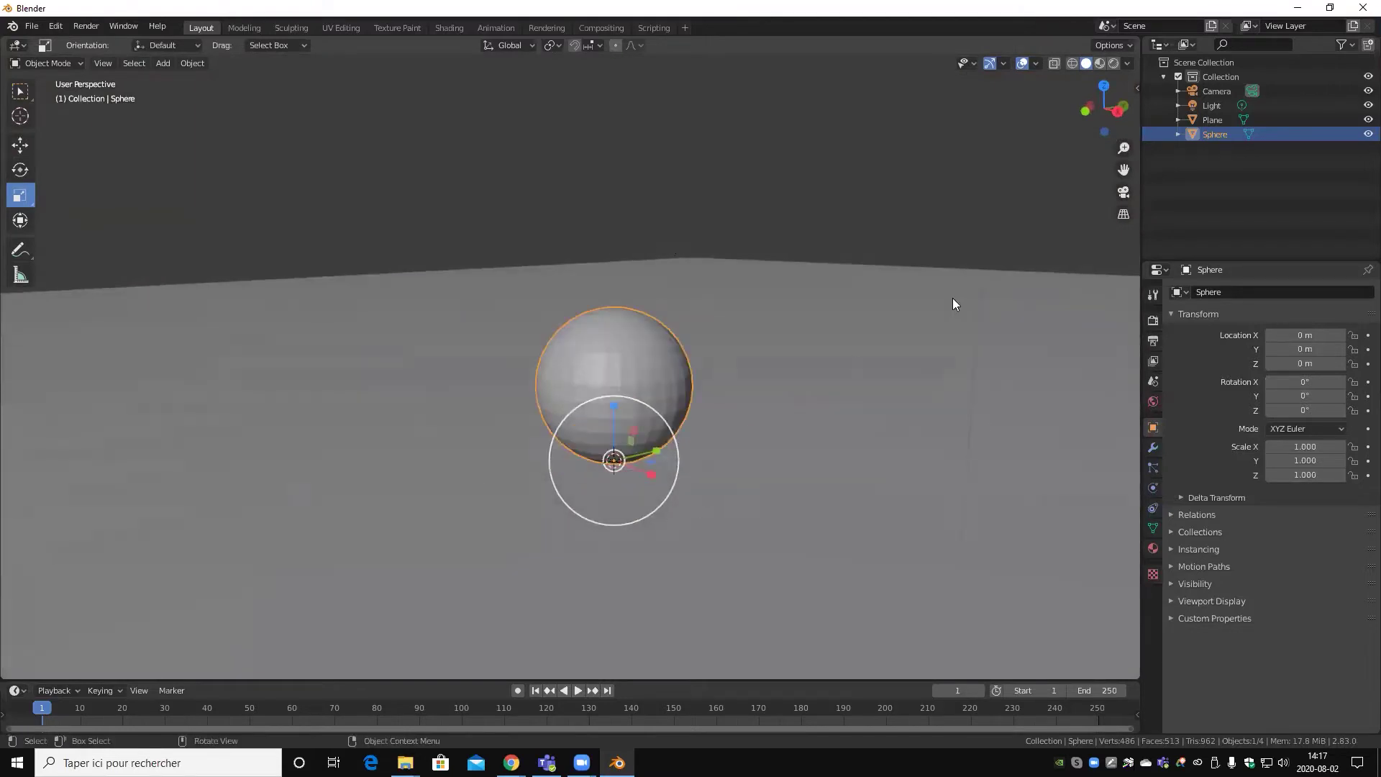
scroll(688, 461, "down", 5)
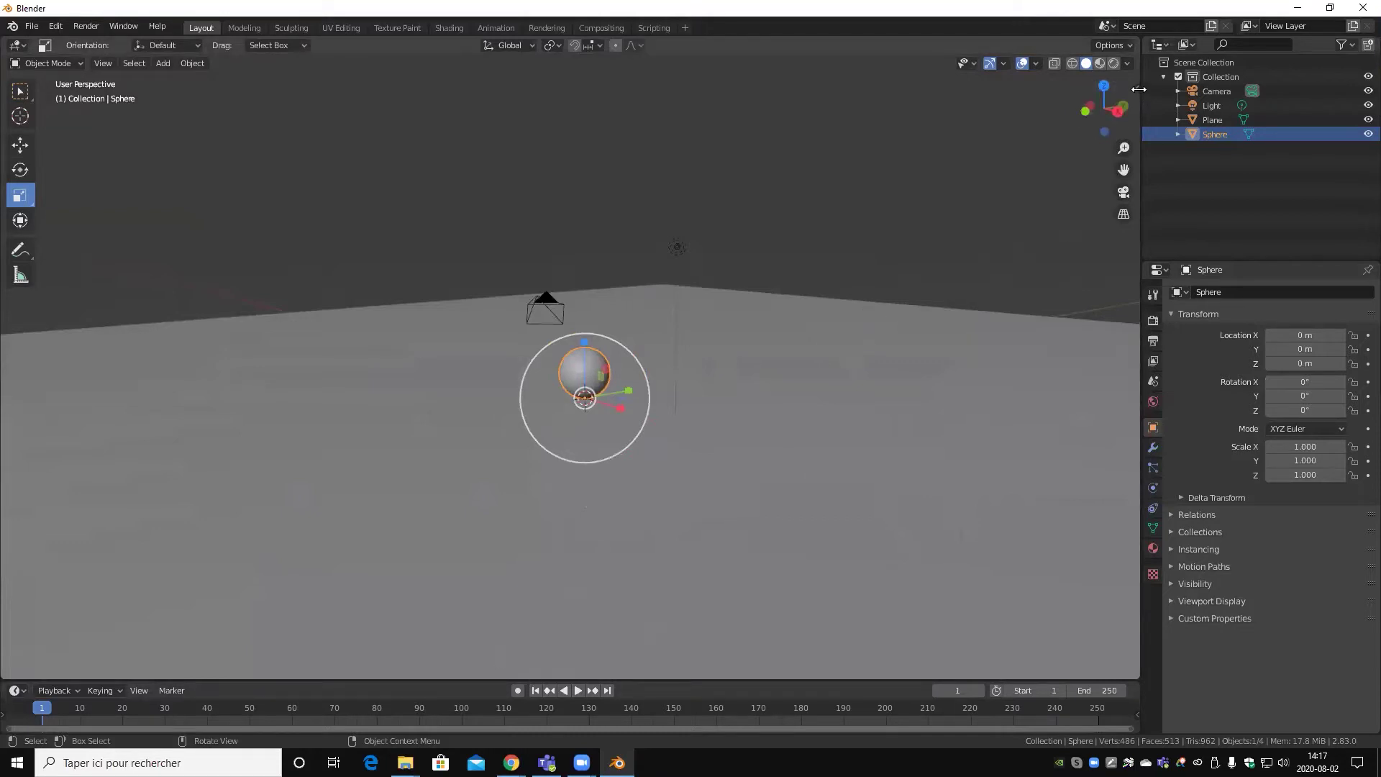
- Show the N-panel transform sidebar and drag the sphere up on Z to 11.626 m
key("n")
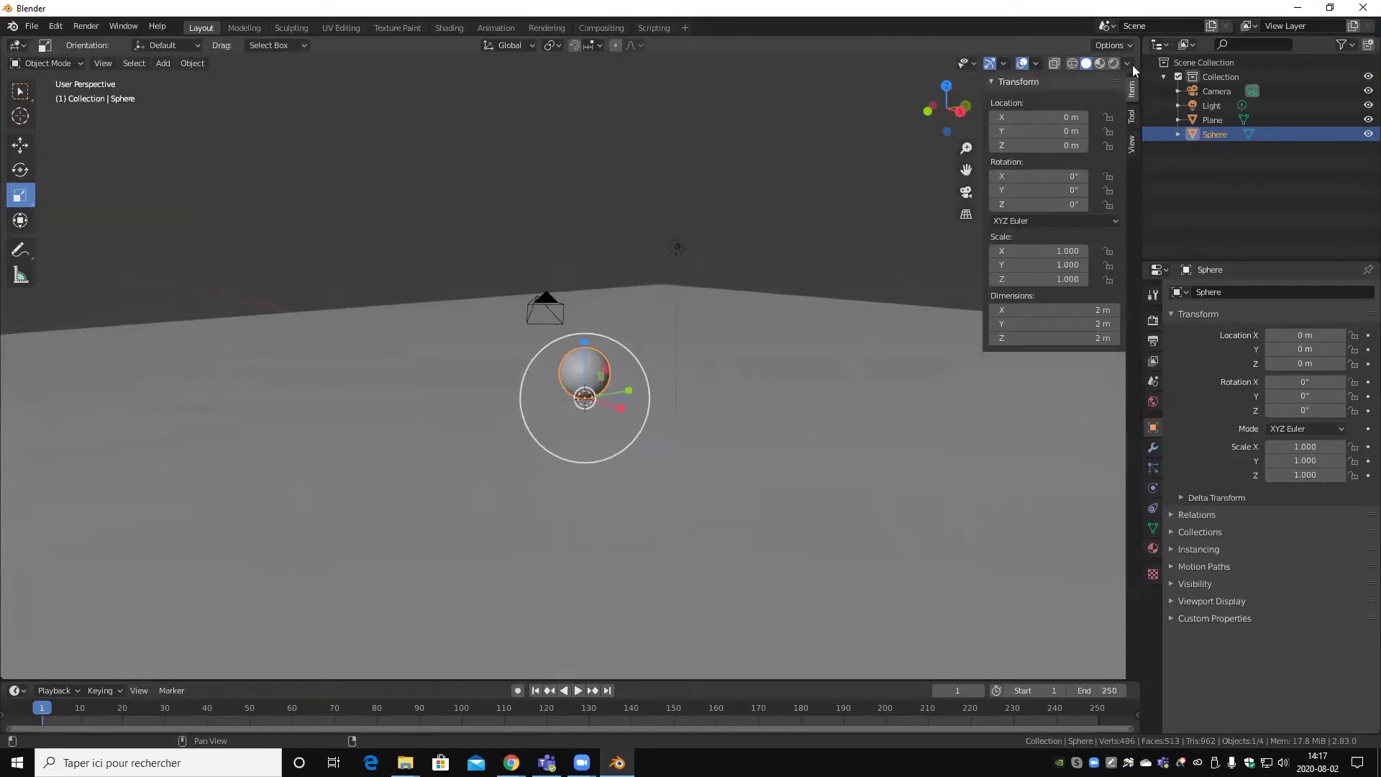
mouse_move(985, 101)
left_mouse_down()
mouse_move(1180, 69)
mouse_move(1135, 87)
mouse_move(983, 88)
left_mouse_up()
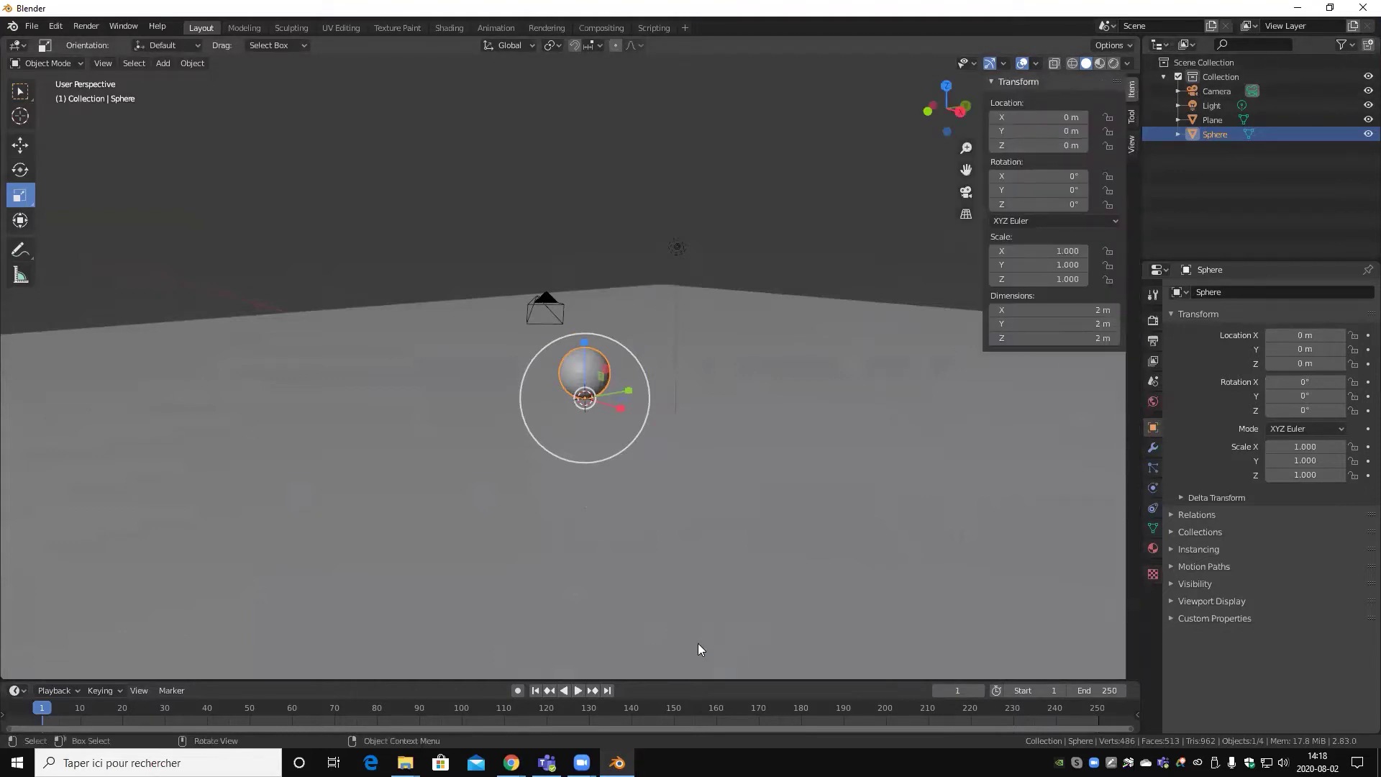
middle_click_drag(560, 559, 693, 573)
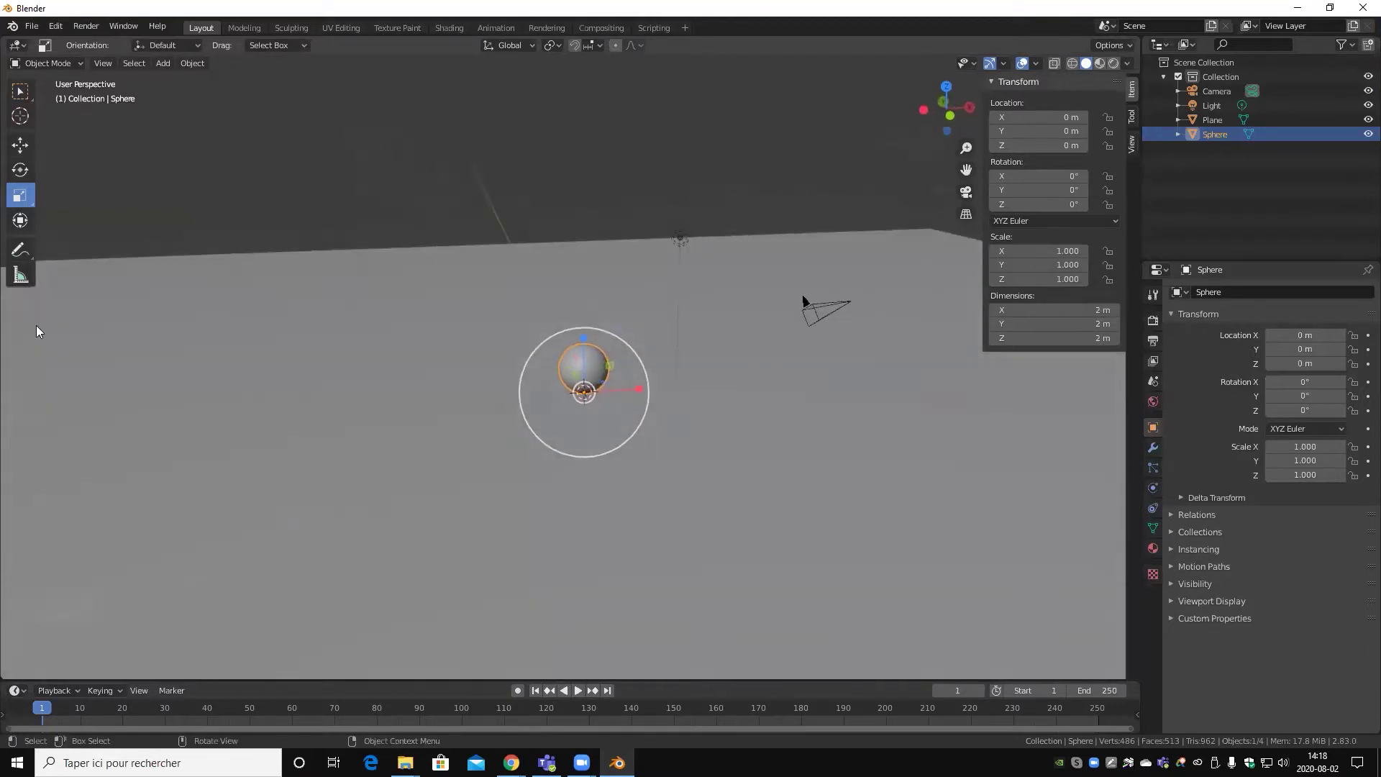
left_click(19, 144)
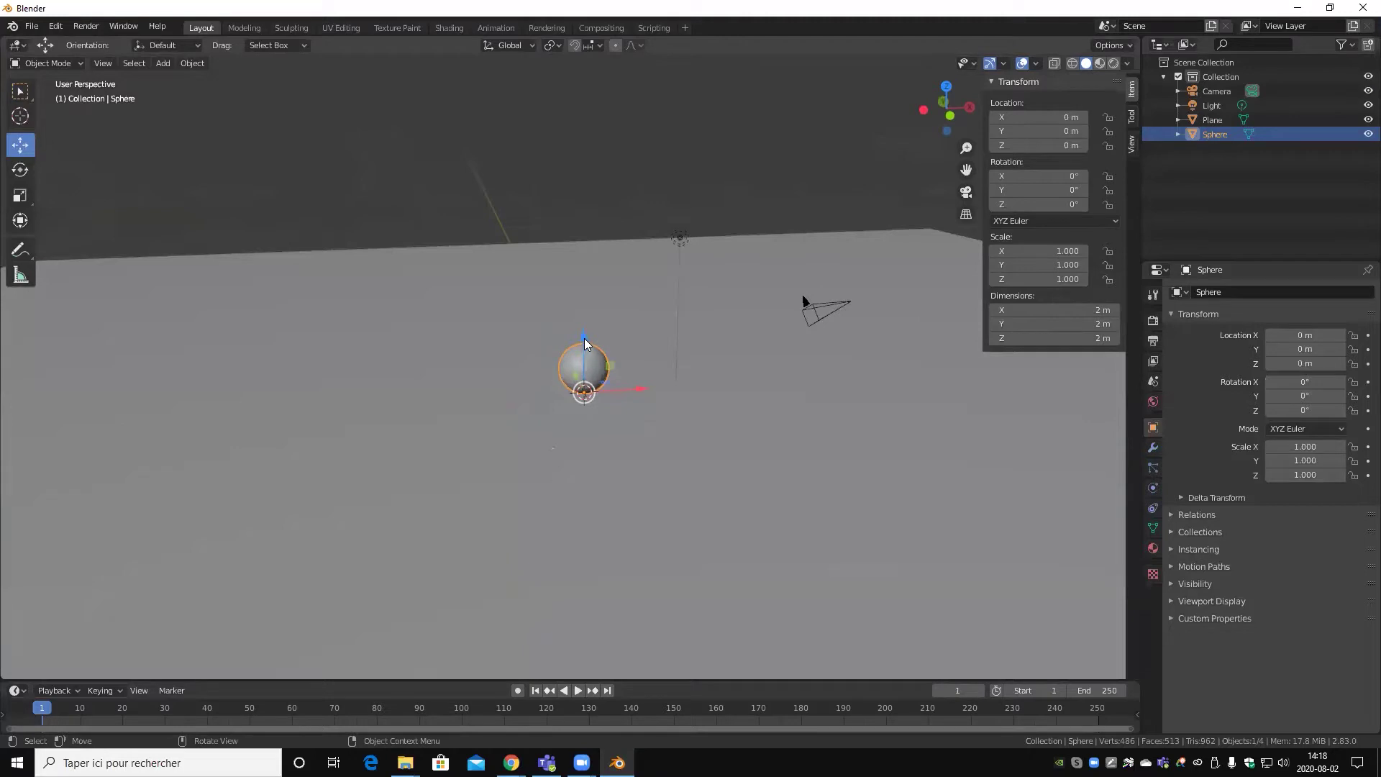
mouse_move(584, 338)
left_mouse_down()
mouse_move(567, 243)
mouse_move(554, 651)
left_mouse_up()
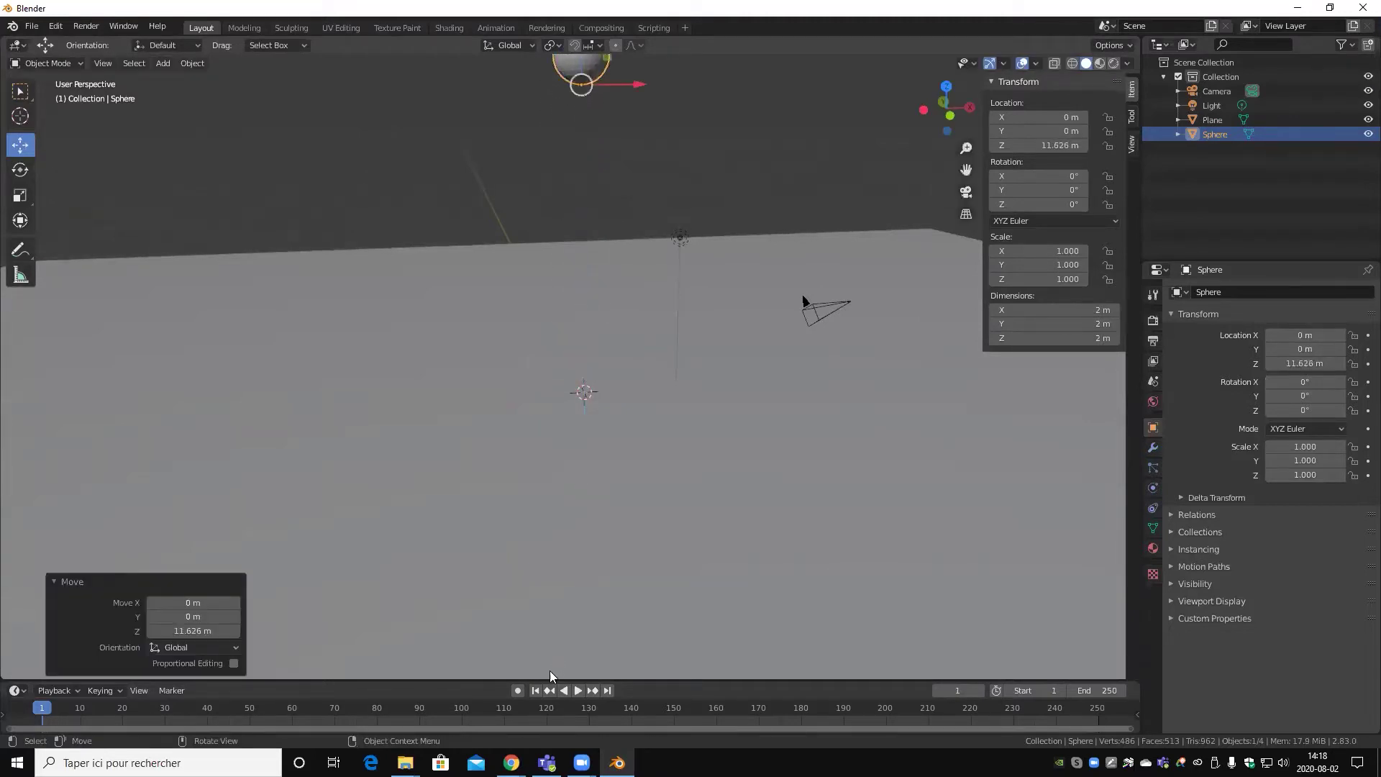
- Insert keyframes for the raised sphere's location, rotation and scale
right_click(1051, 121)
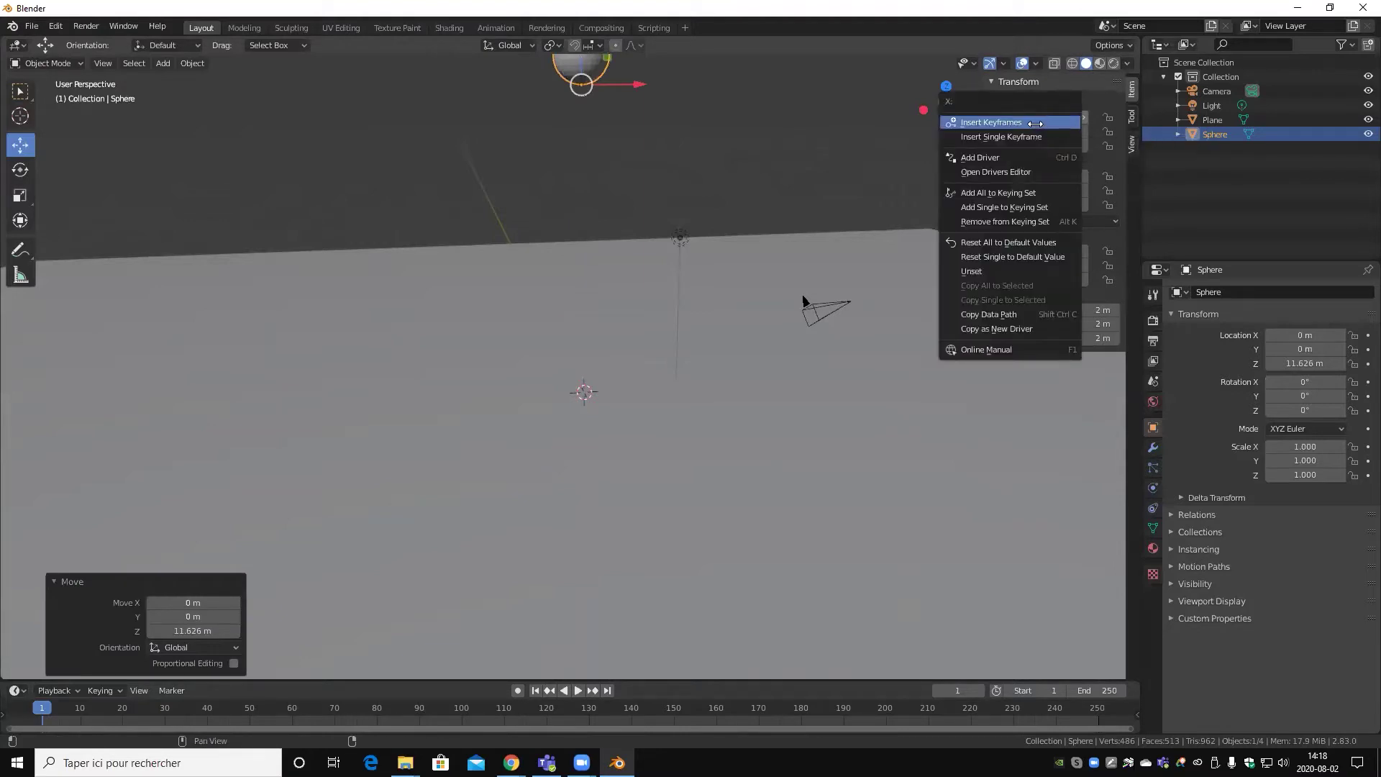
left_click(1035, 124)
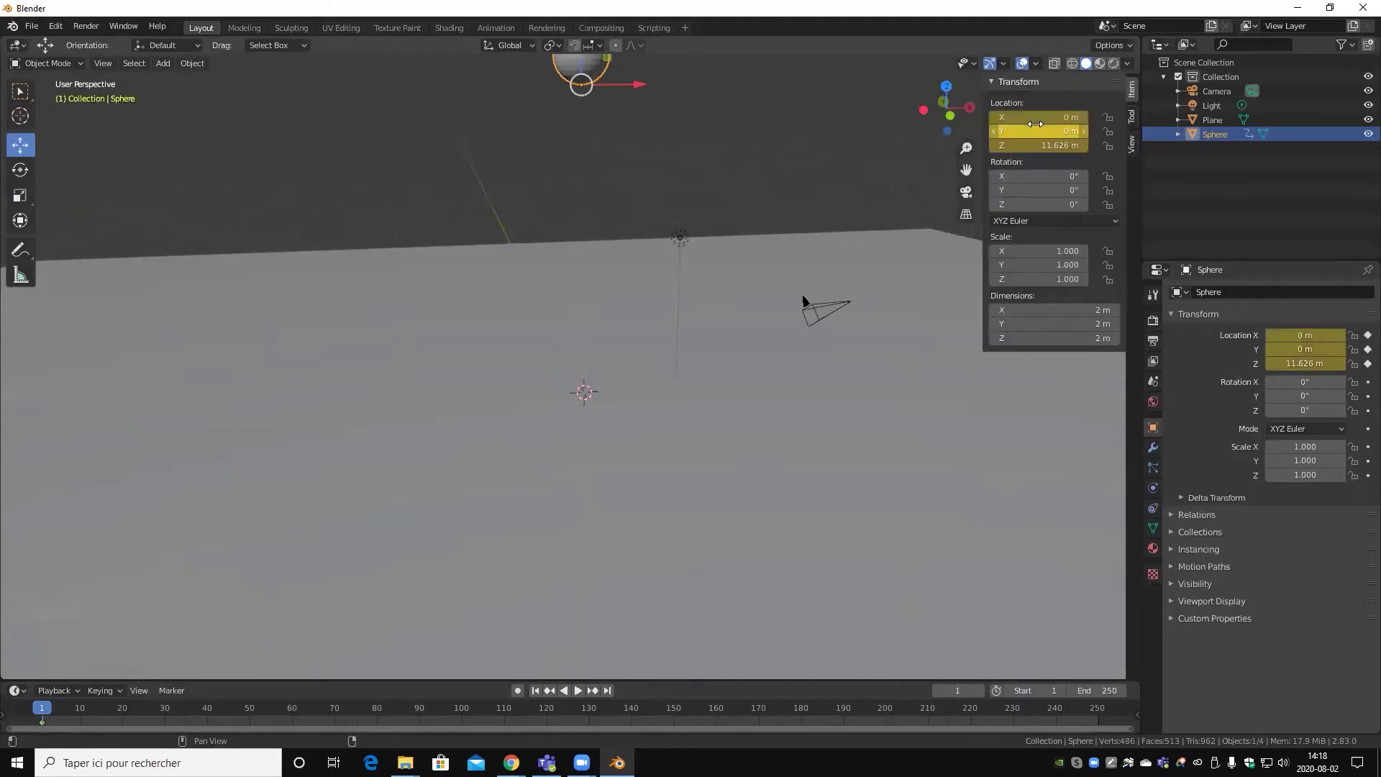
right_click(1040, 189)
left_click(1041, 189)
right_click(1050, 279)
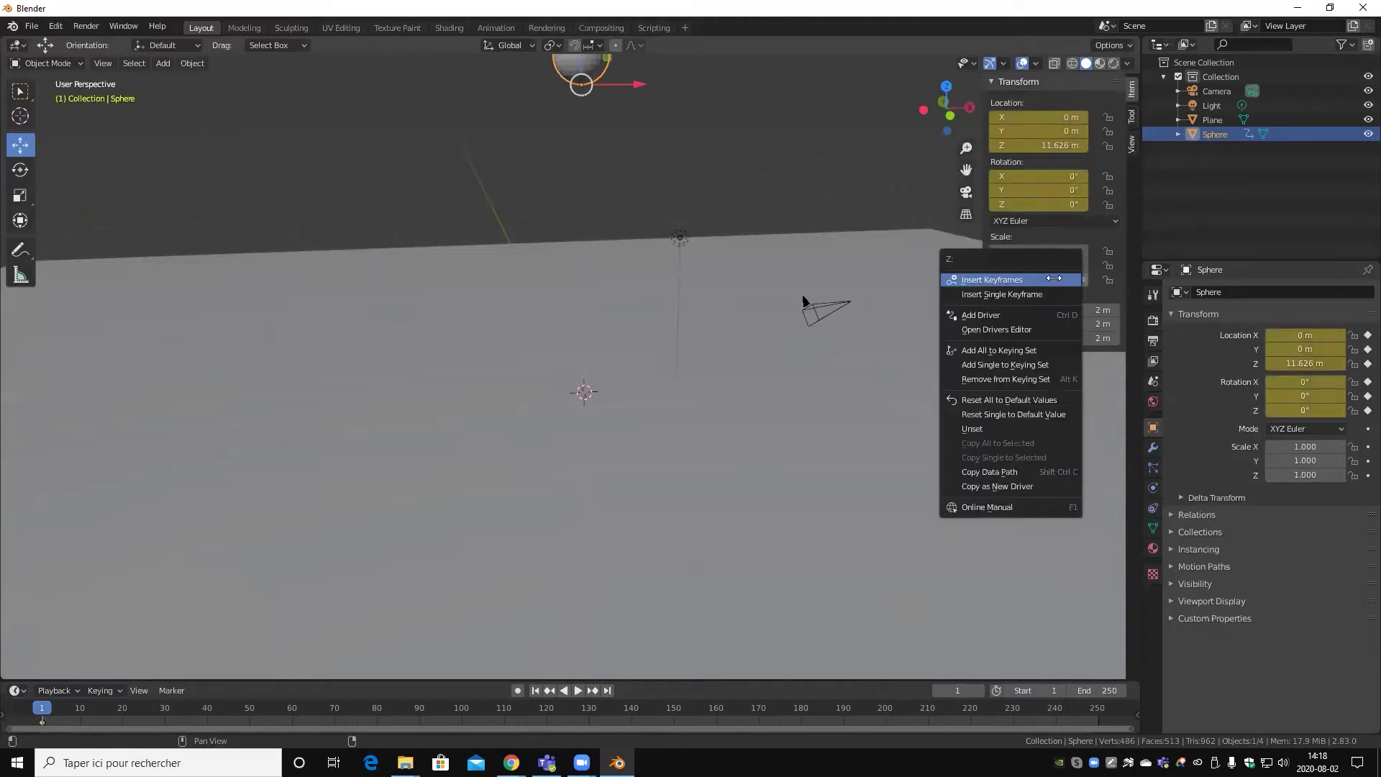
left_click(1015, 279)
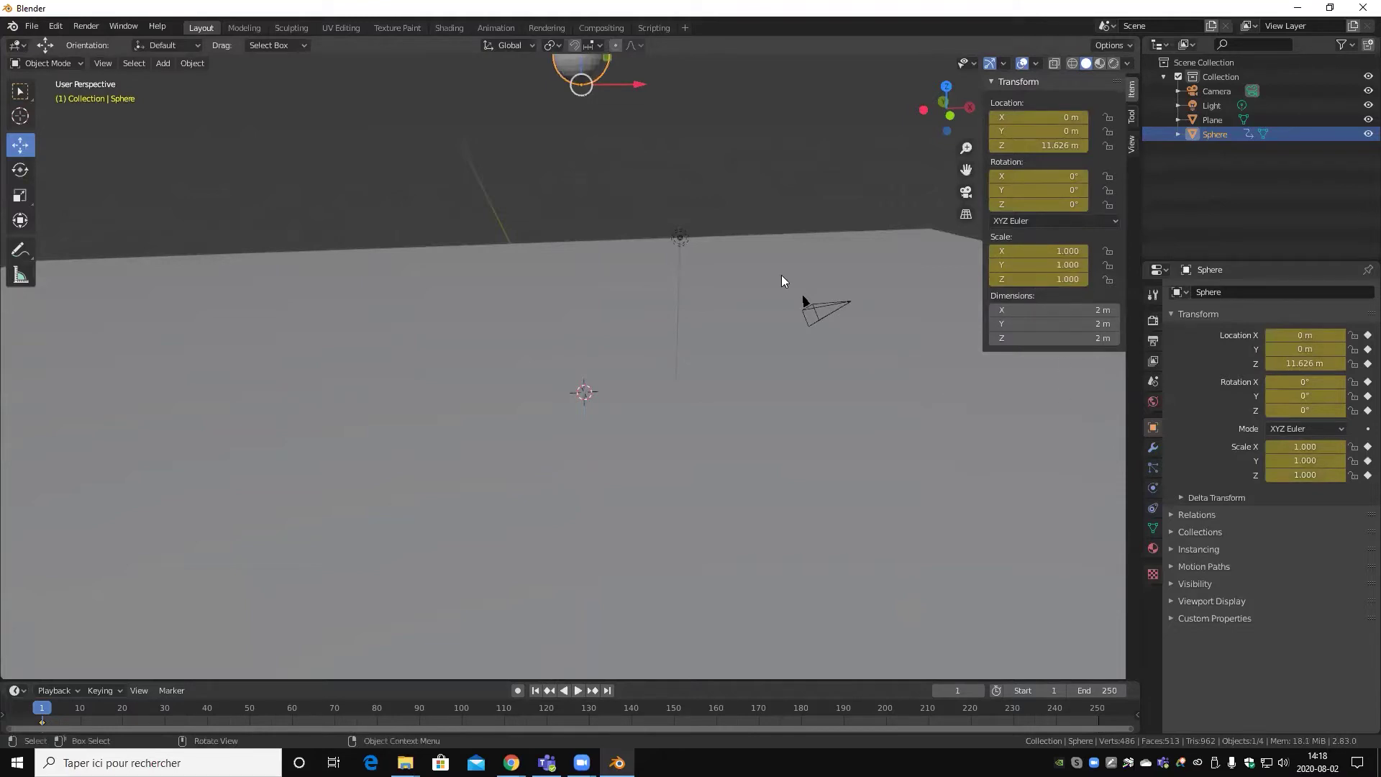
- At frame 20, set the sphere's Location Z to 0 m and keyframe it
key("space")
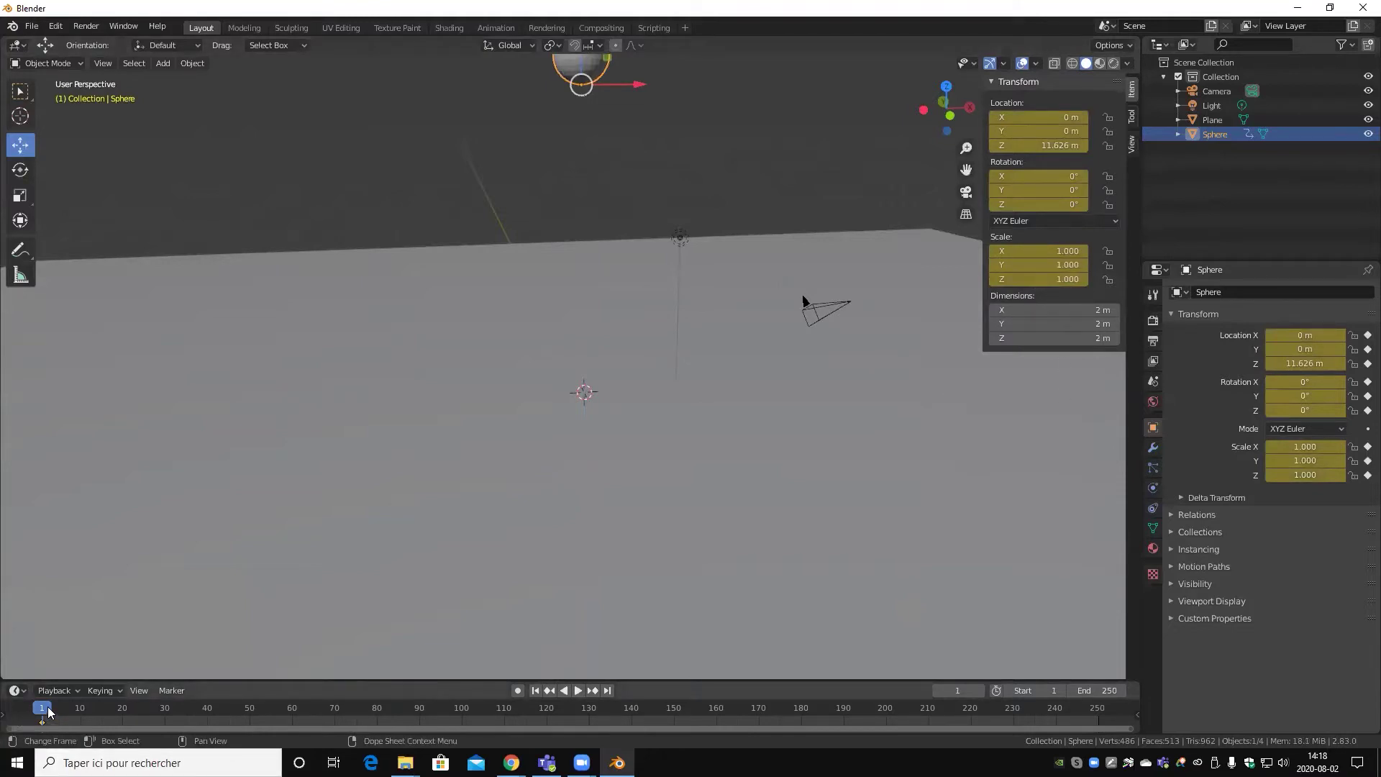
left_click_drag(48, 712, 123, 707)
key("space")
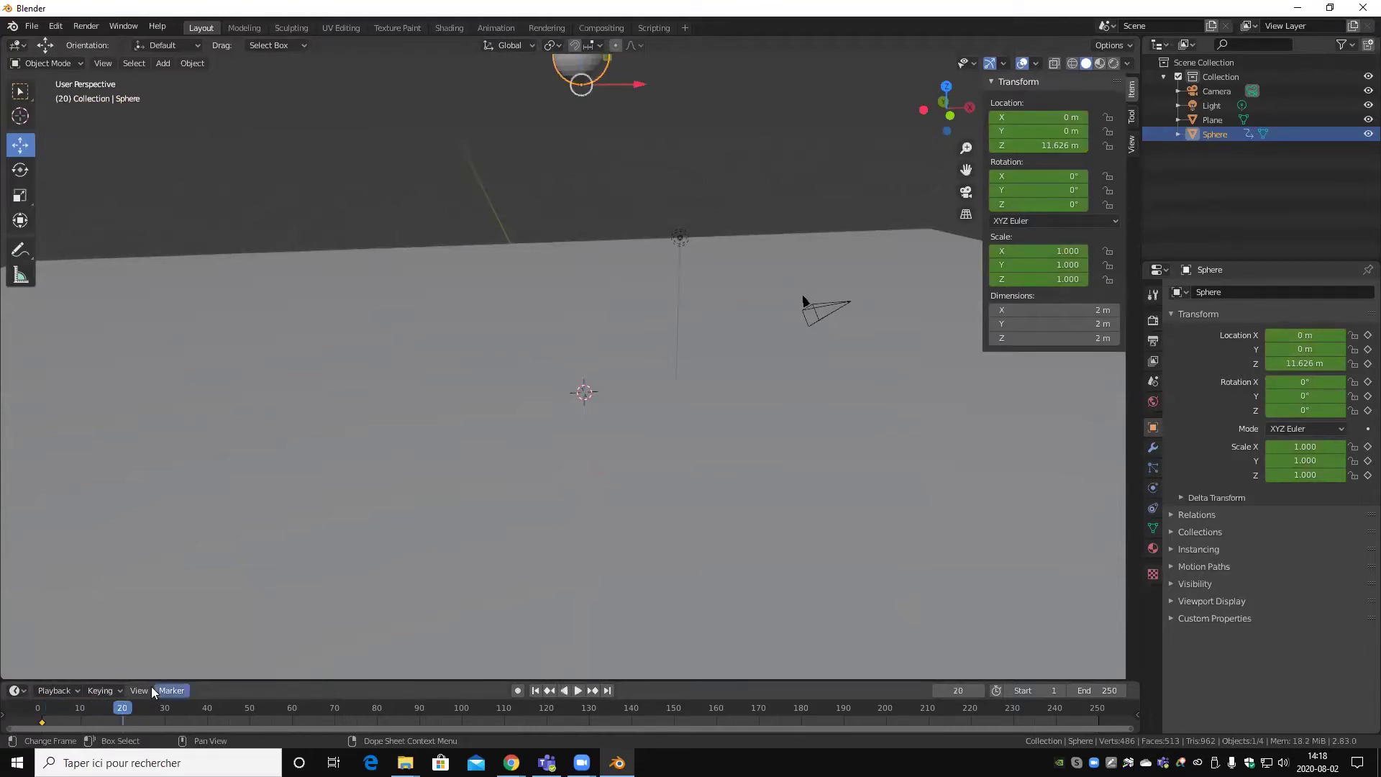
middle_click_drag(589, 133, 643, 137)
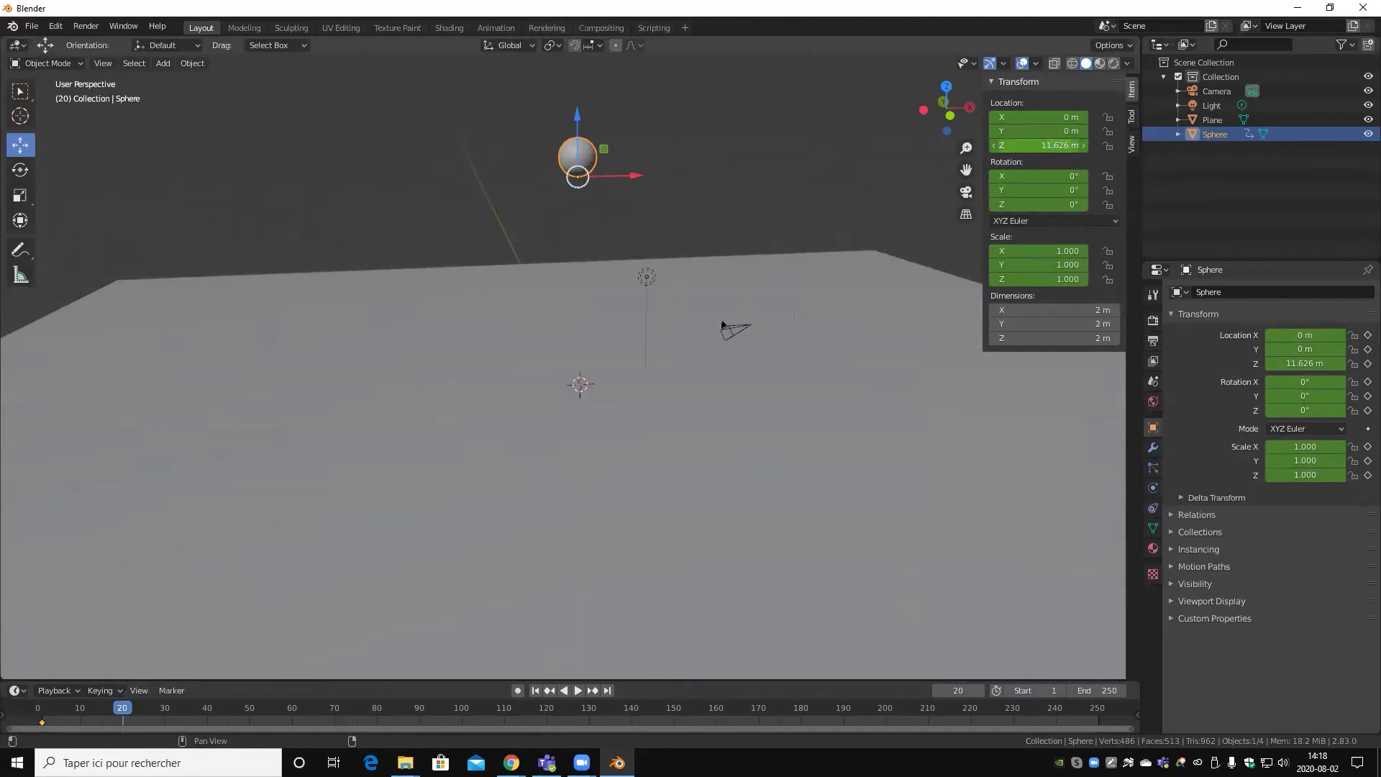
left_click(1073, 143)
type("0")
key("Return")
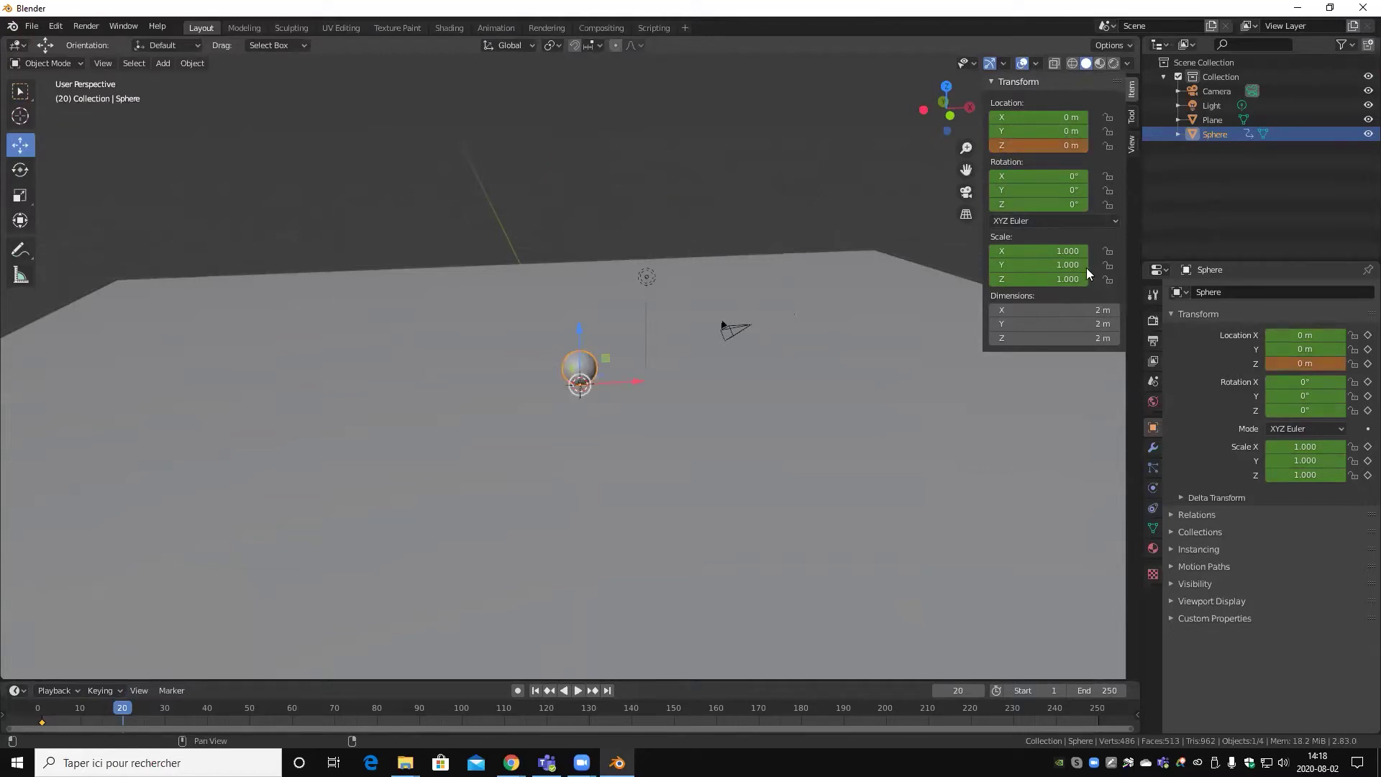
right_click(1065, 145)
left_click(1066, 145)
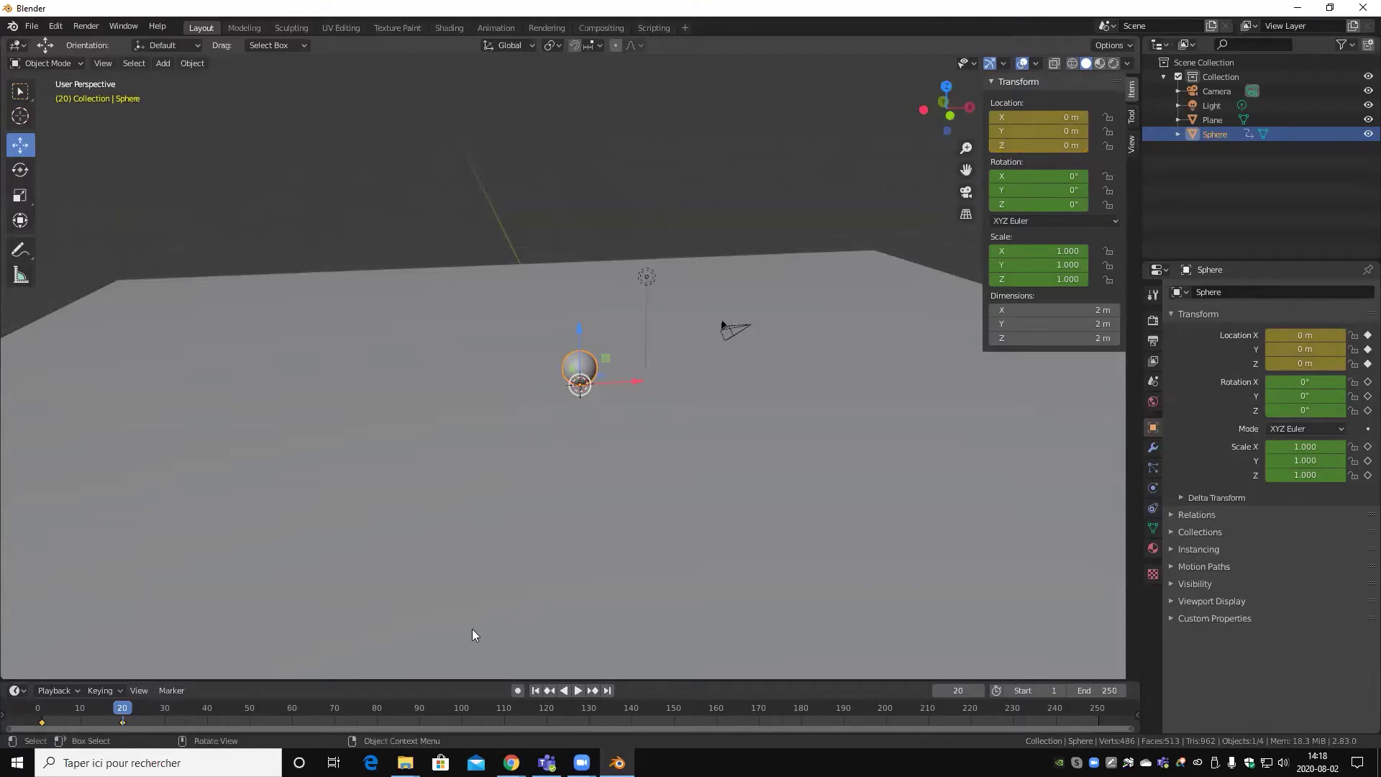
- Scrub to frame 24 and keyframe the sphere's grounded location there
left_click(117, 712)
mouse_move(119, 715)
left_mouse_down()
mouse_move(38, 711)
mouse_move(206, 710)
mouse_move(37, 712)
mouse_move(49, 728)
mouse_move(146, 724)
mouse_move(132, 708)
mouse_move(10, 729)
mouse_move(139, 722)
left_mouse_up()
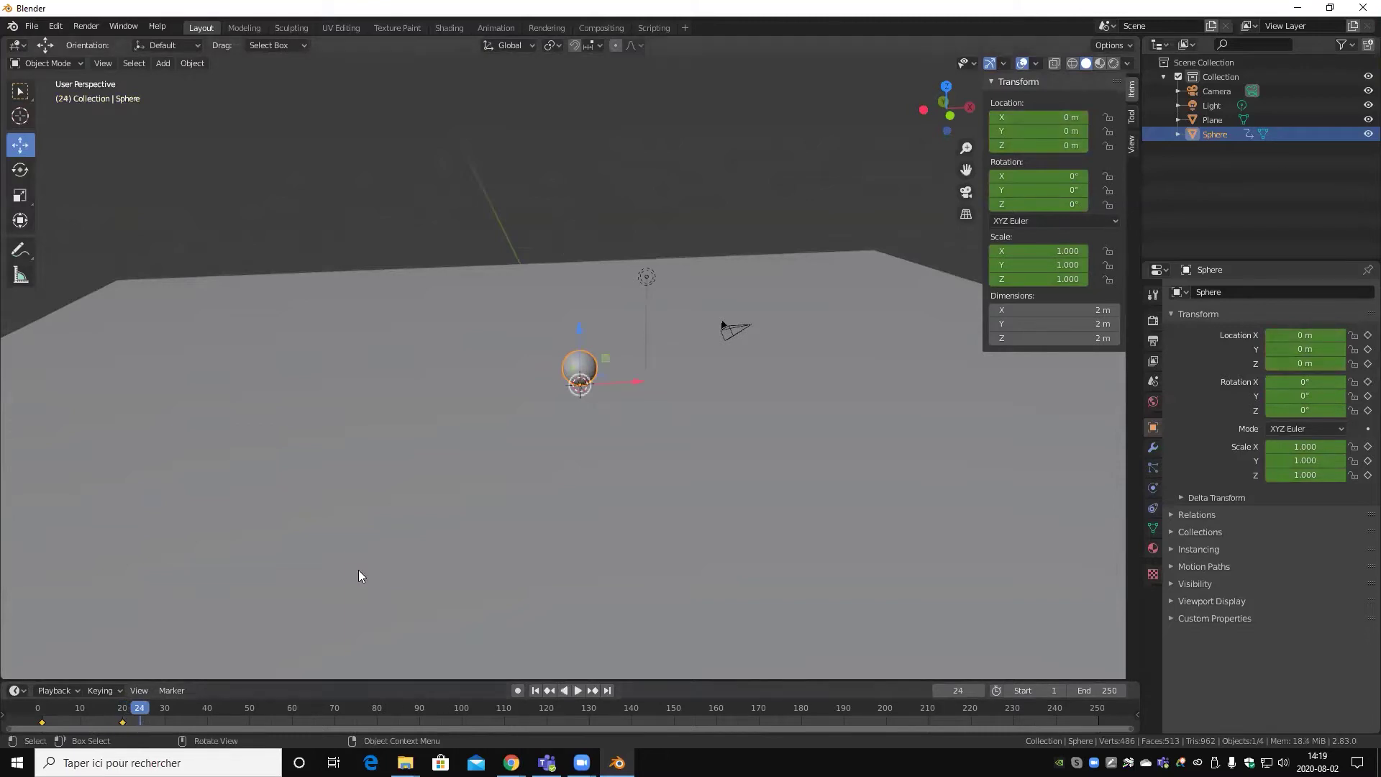
right_click(1051, 141)
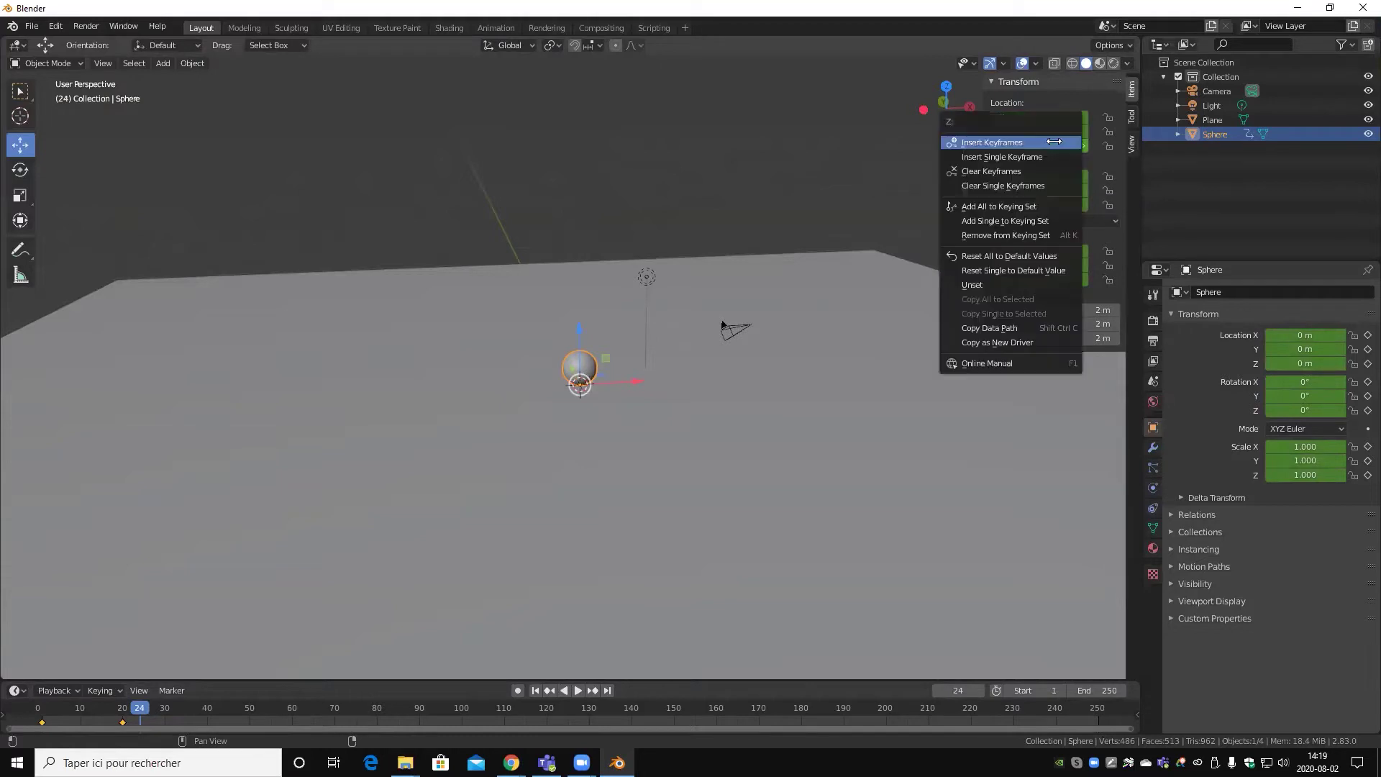
left_click(1051, 142)
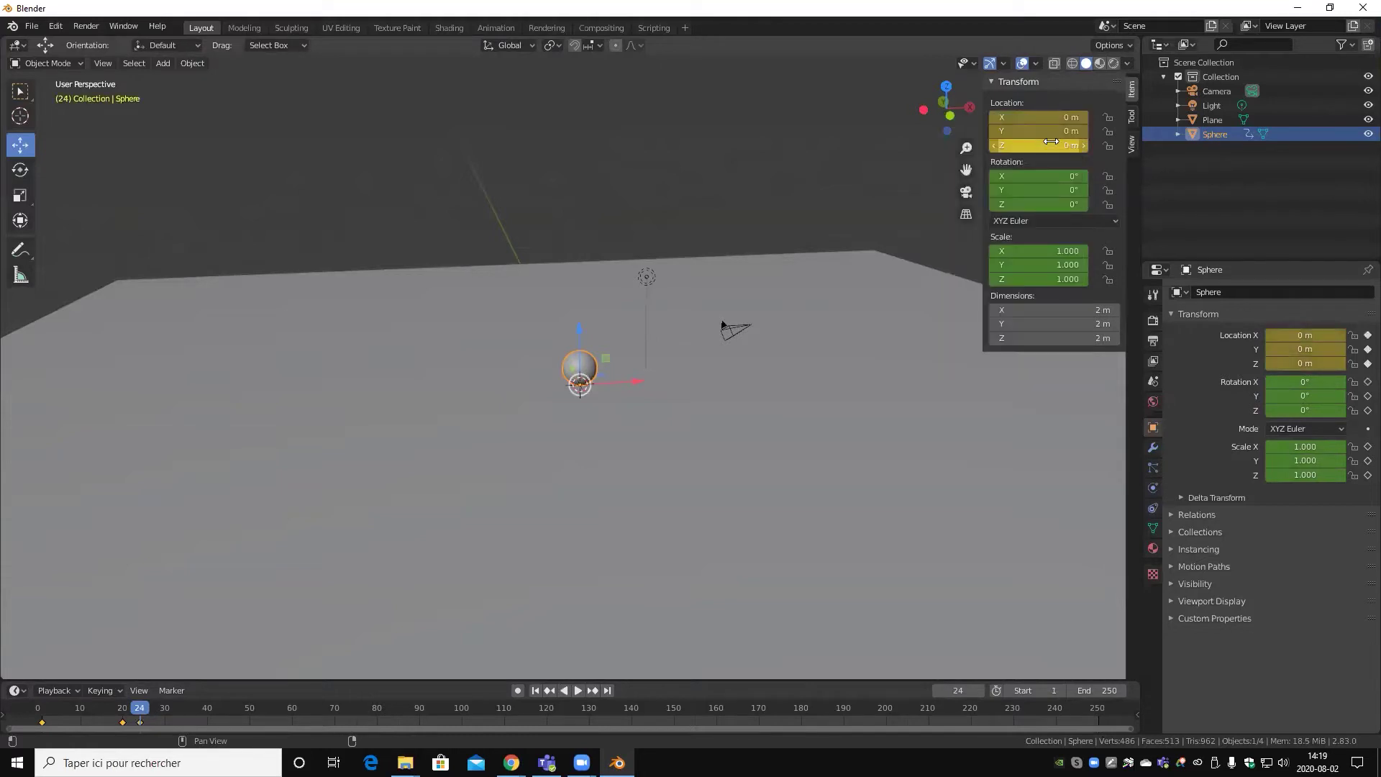
- Set Location Z to 12 m and keyframe it at frame 0
left_click_drag(148, 712, 38, 708)
key("space")
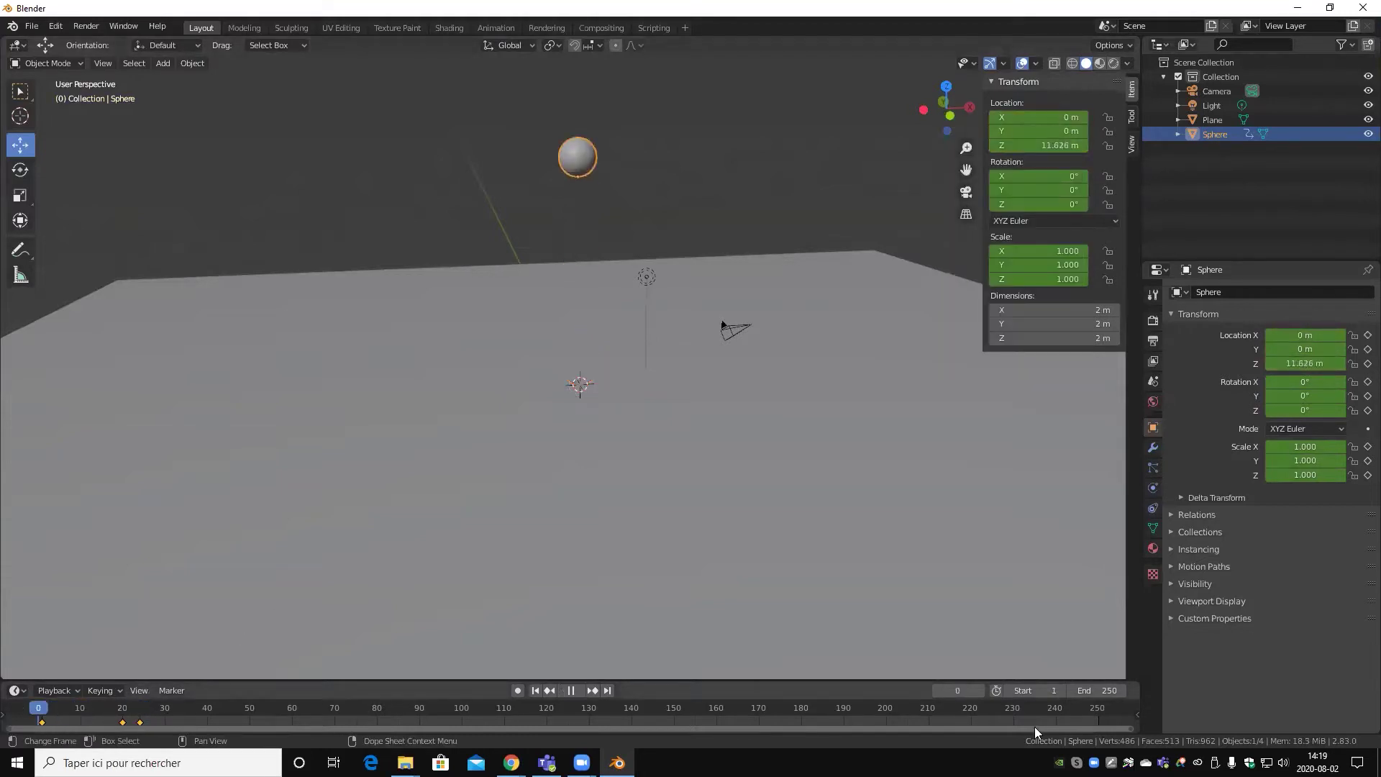
key("Escape")
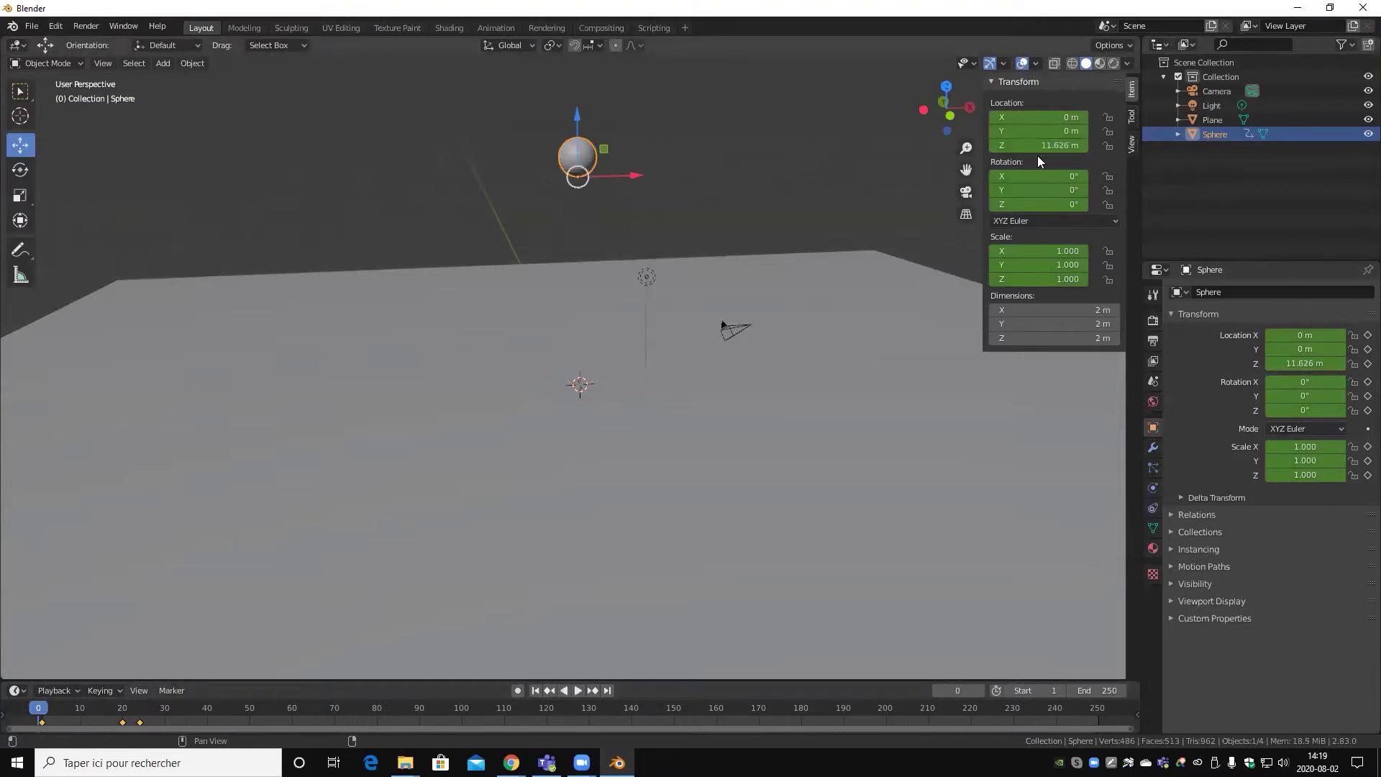
left_click(1042, 144)
type("12")
key("Return")
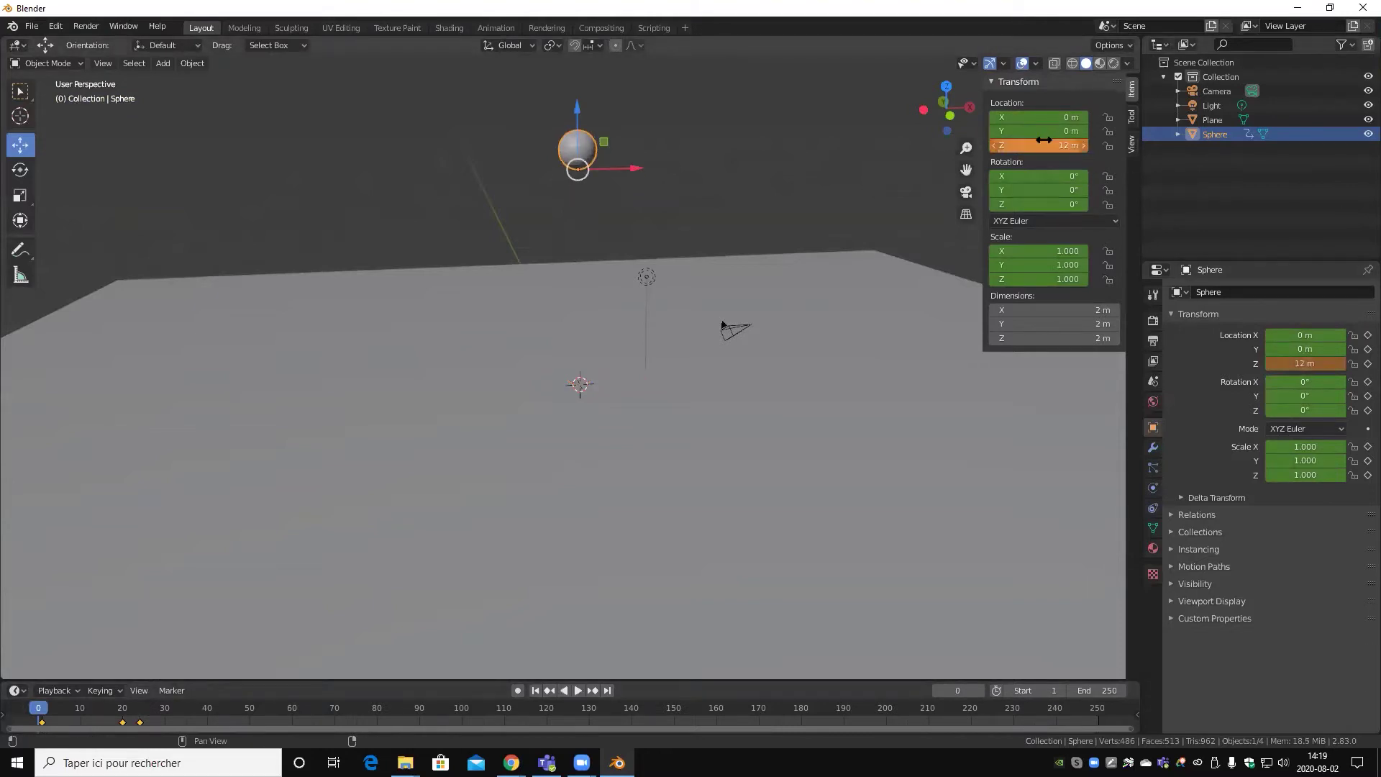
right_click(1073, 146)
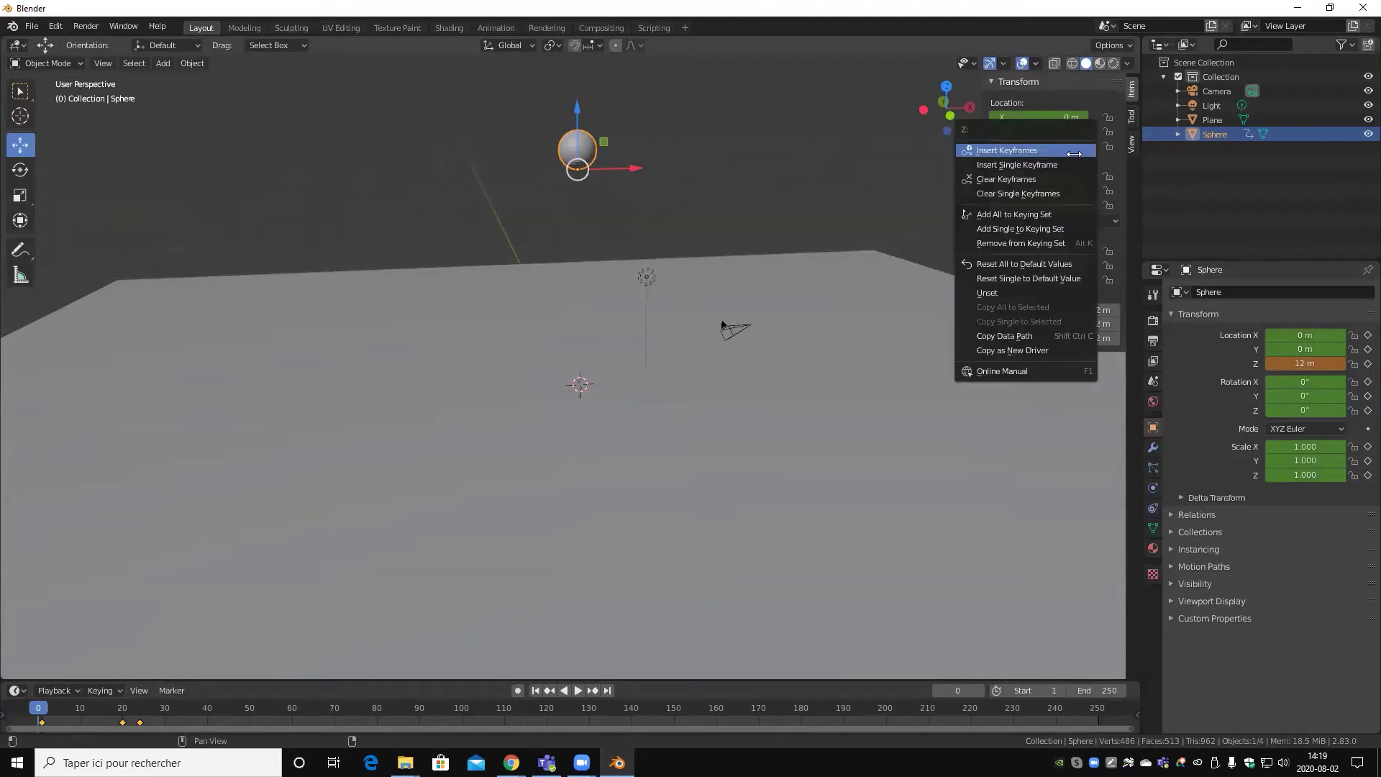
left_click(1073, 151)
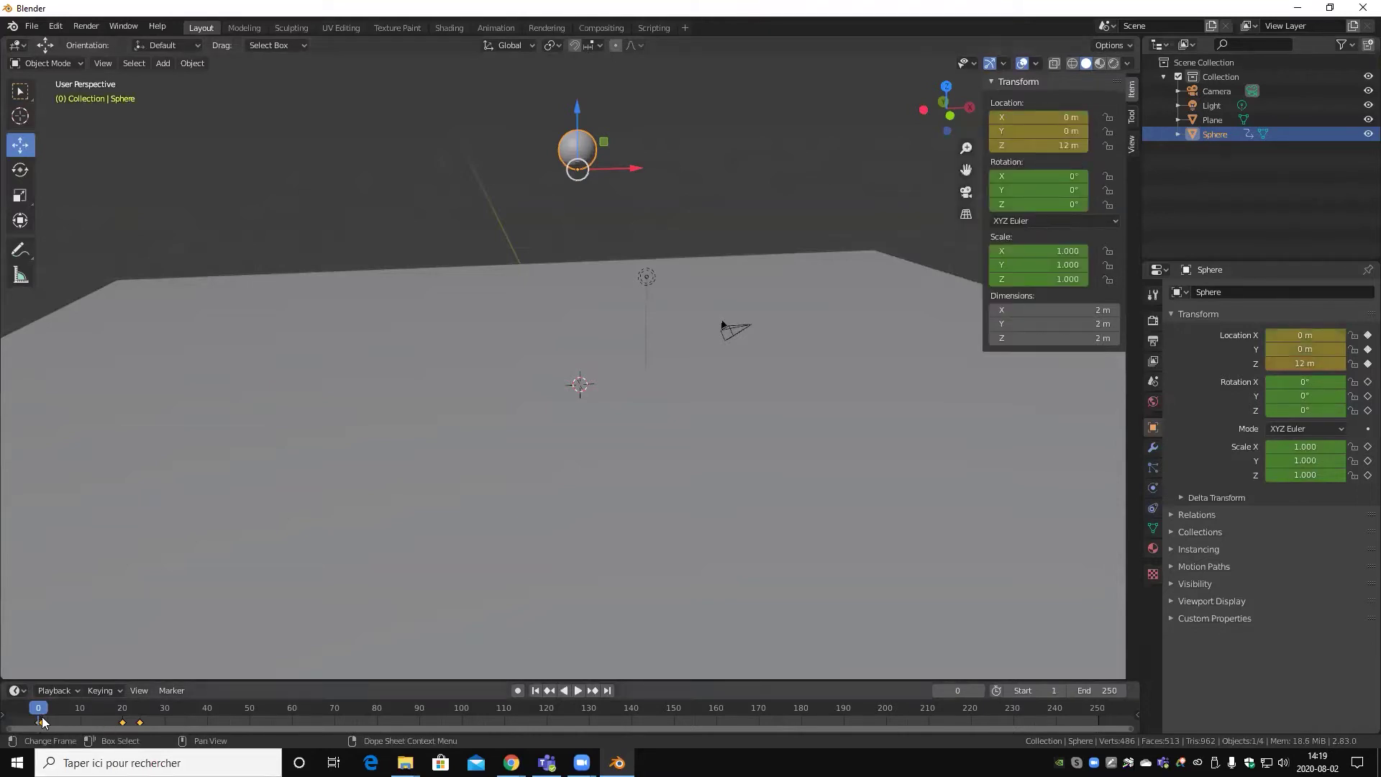
- Keyframe the sphere at Z 12 m on frame 1 as well
key("space")
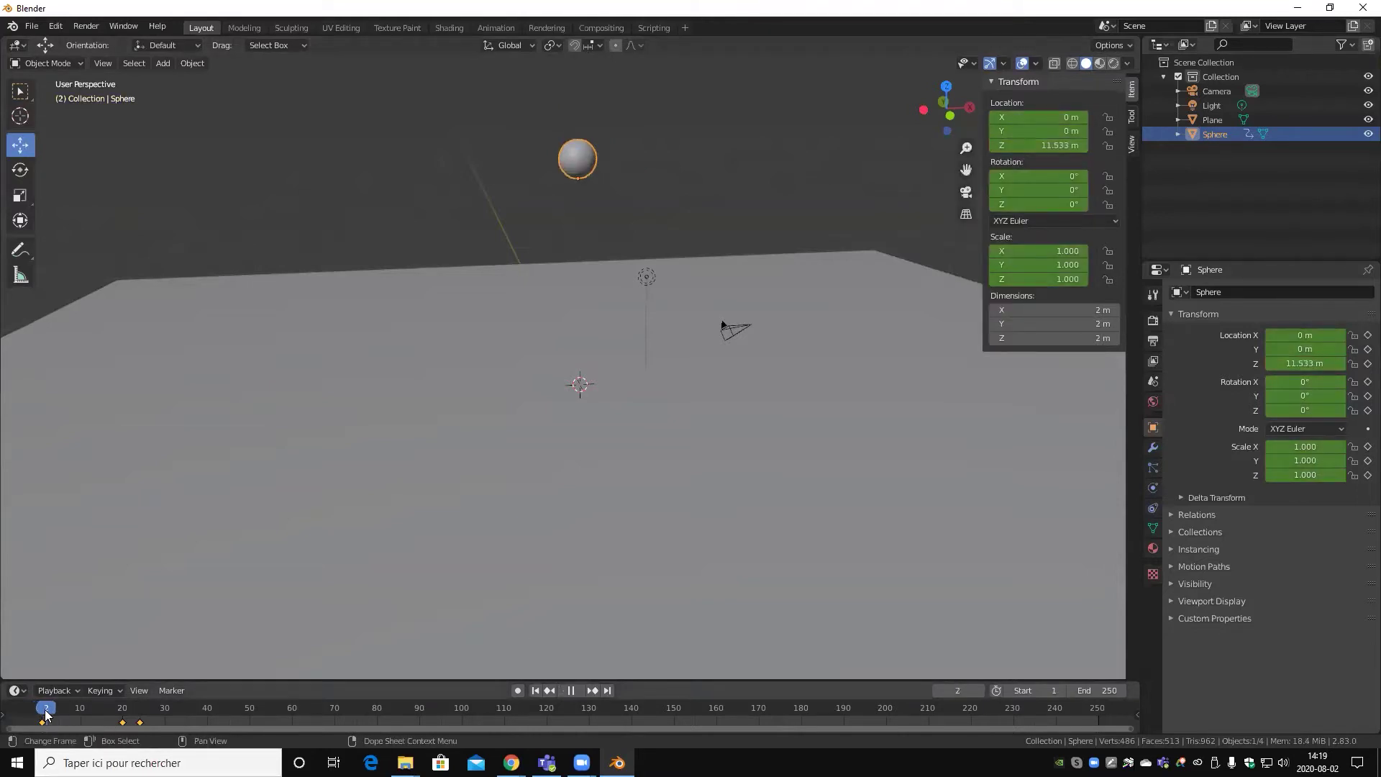
key("Escape")
left_click(1040, 146)
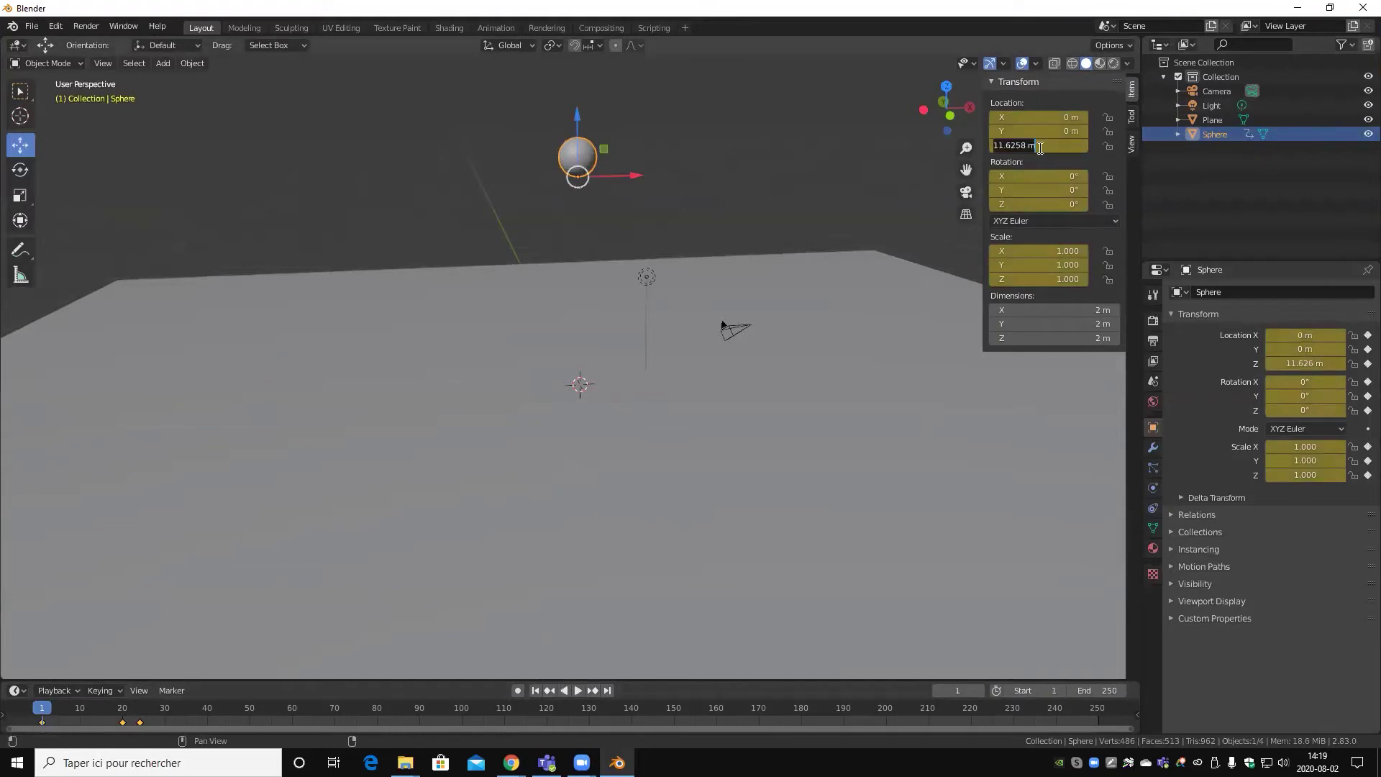
type("12")
key("Return")
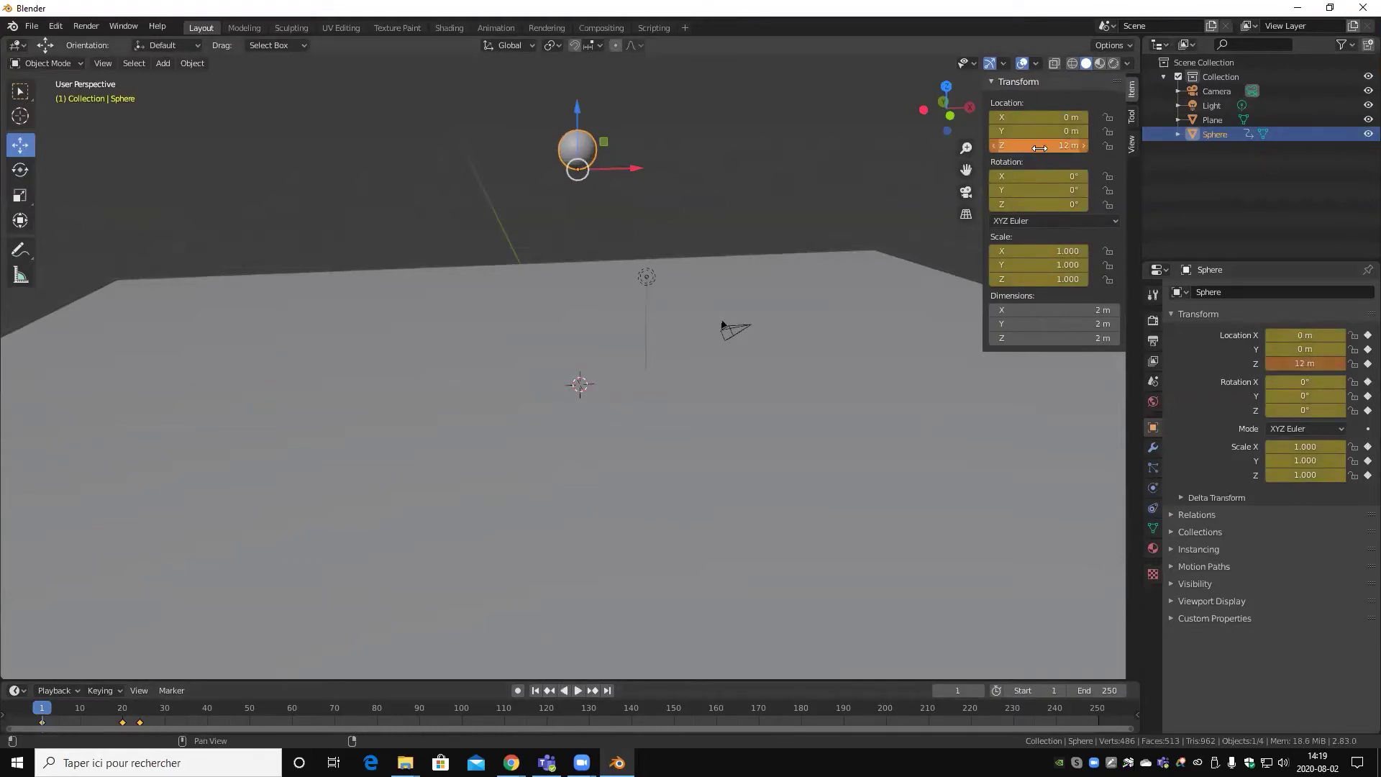
right_click(1040, 147)
left_click(1035, 152)
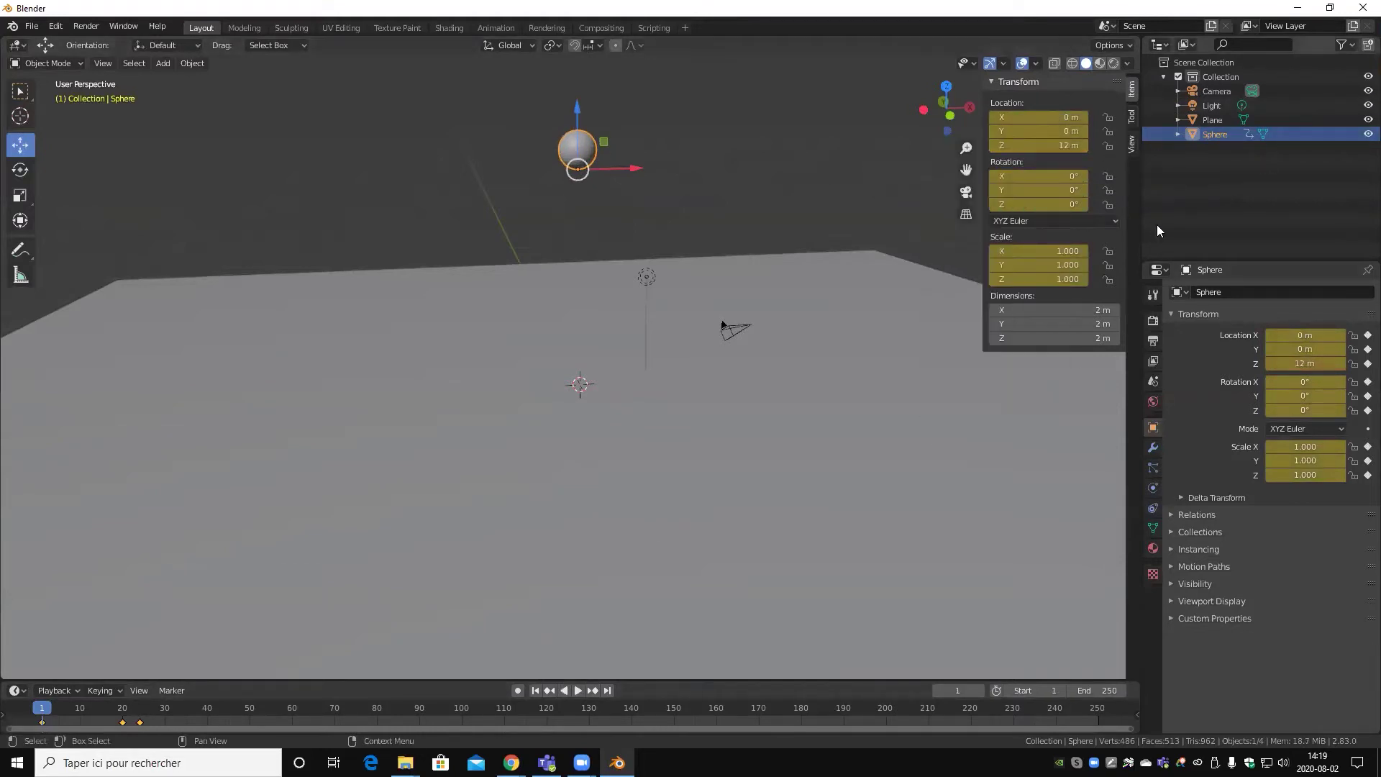
- At frame 44, set Location Z to 8 m and keyframe the bounce peak
key("space")
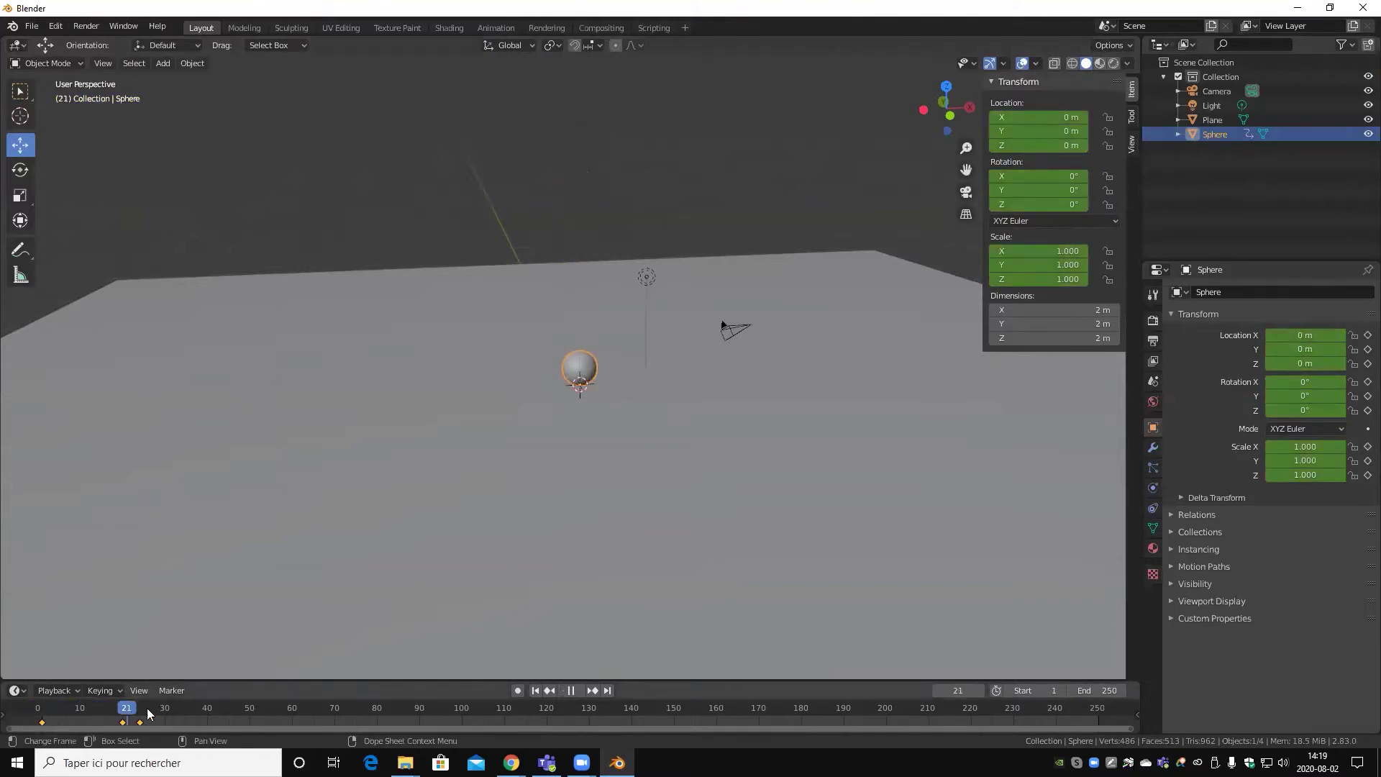
mouse_move(105, 711)
left_mouse_down()
mouse_move(47, 717)
mouse_move(151, 722)
left_mouse_up()
left_click(133, 731)
key("space")
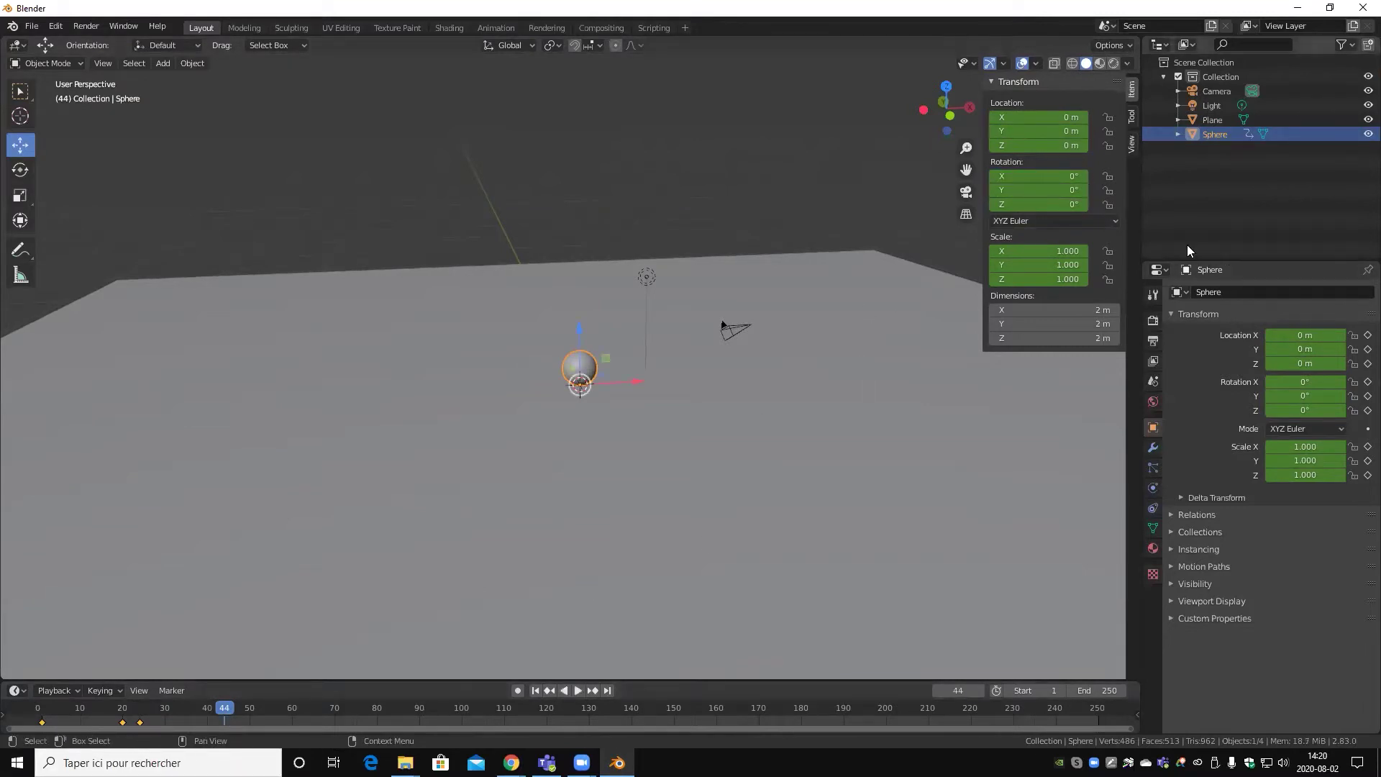
left_click_drag(1006, 176, 1005, 204)
left_click(1062, 146)
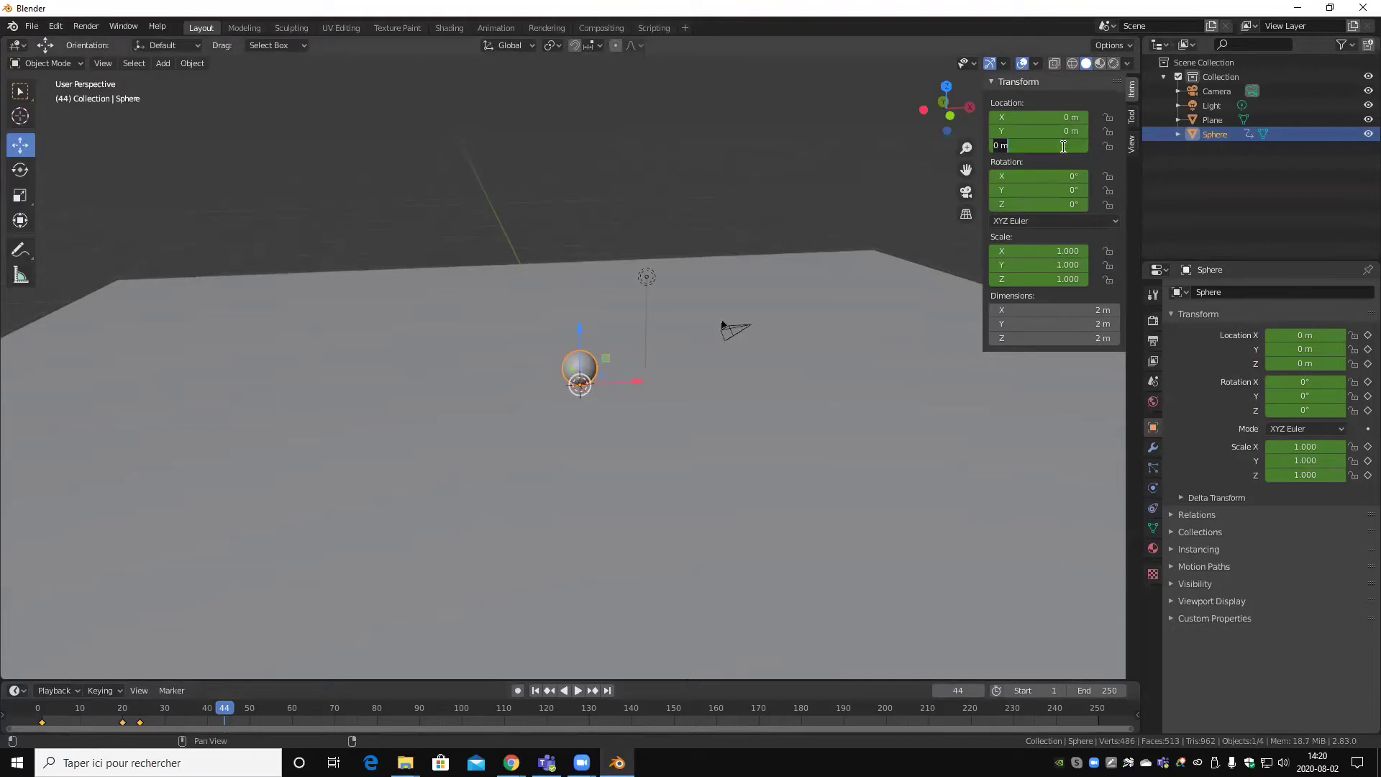
type("8")
key("Return")
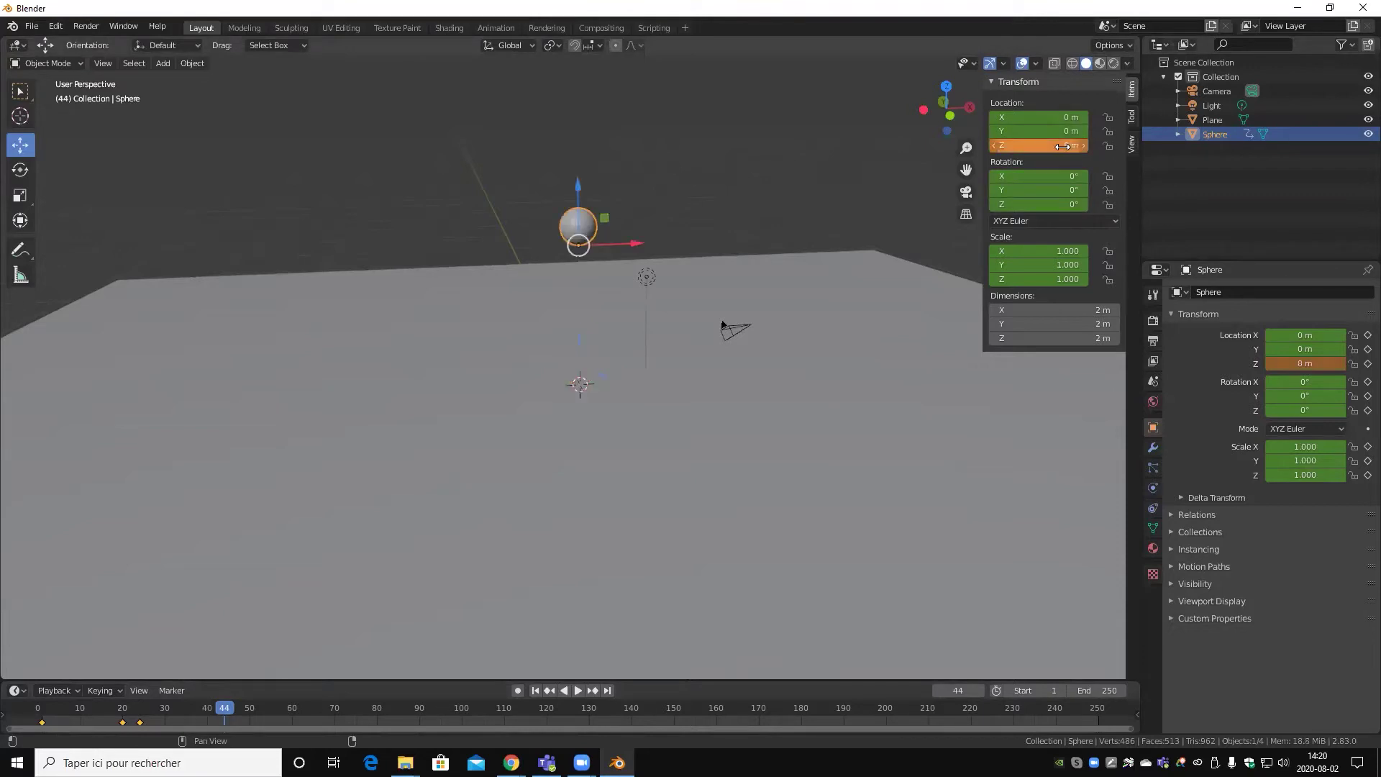
right_click(1052, 146)
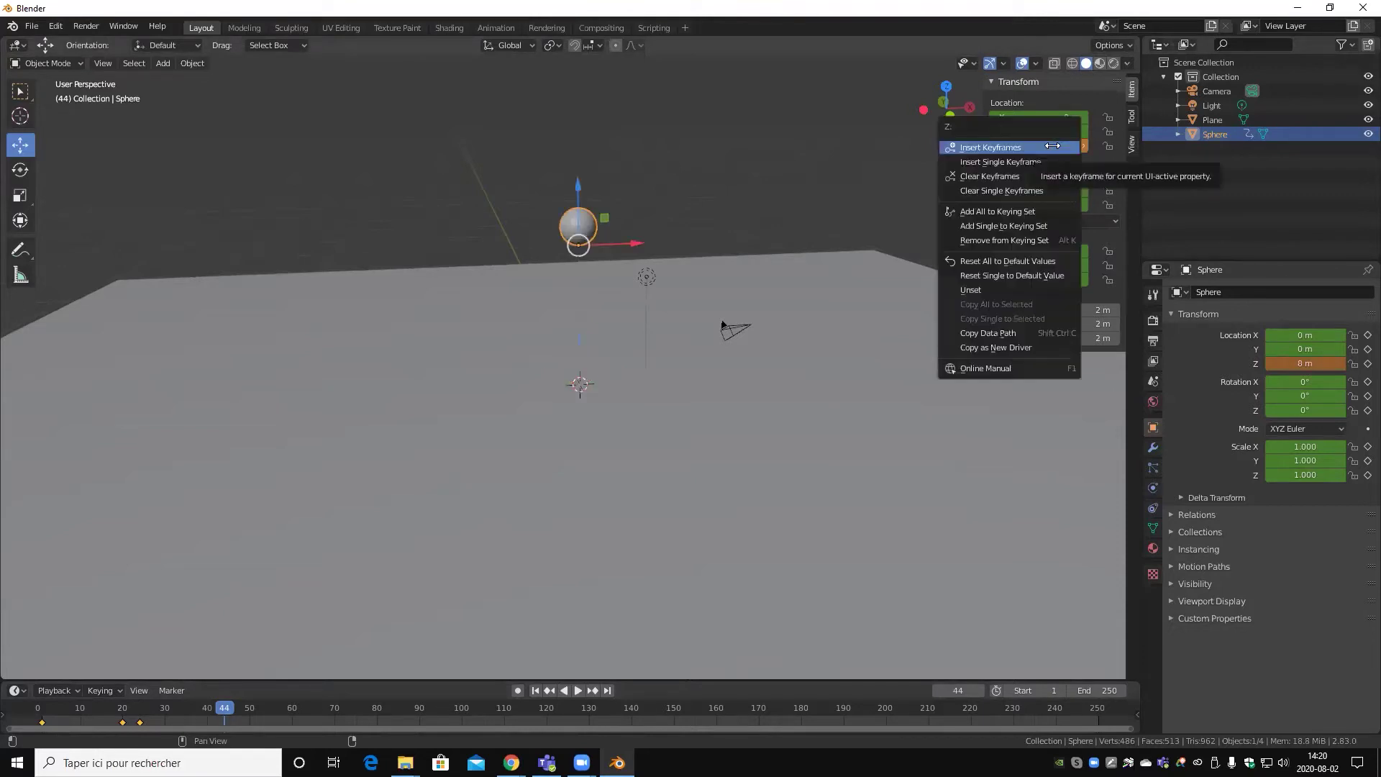
left_click(1052, 146)
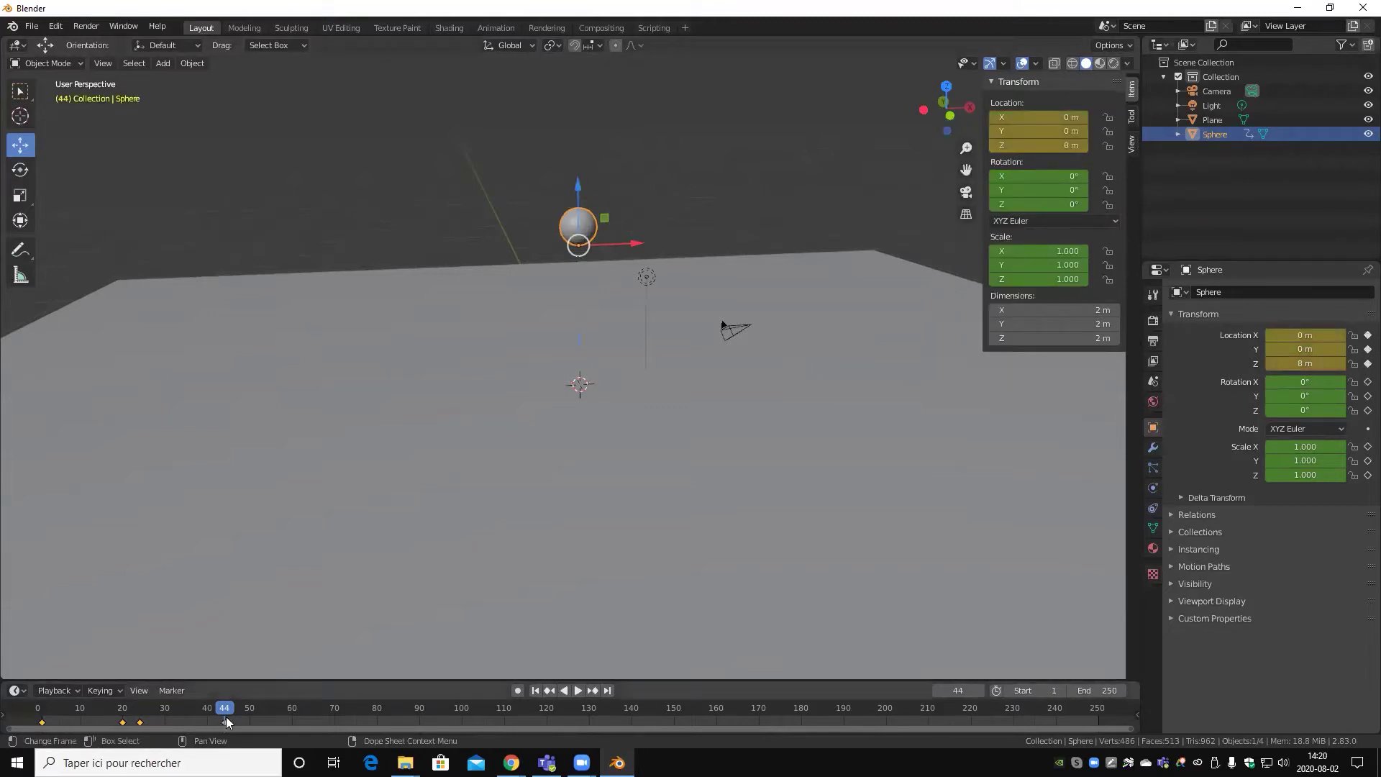
- Play the bounce forward and stop at frame 64
key("space")
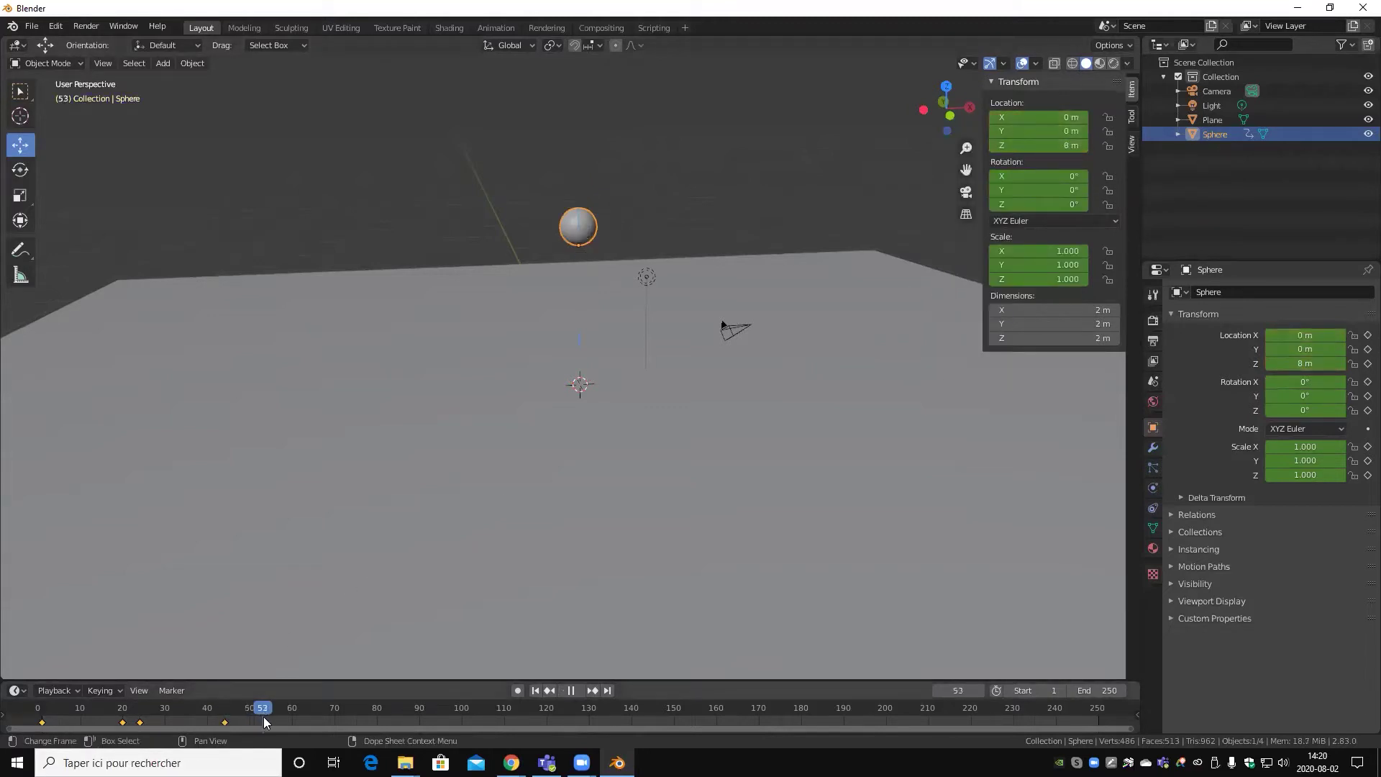
left_click_drag(263, 716, 295, 724)
key("space")
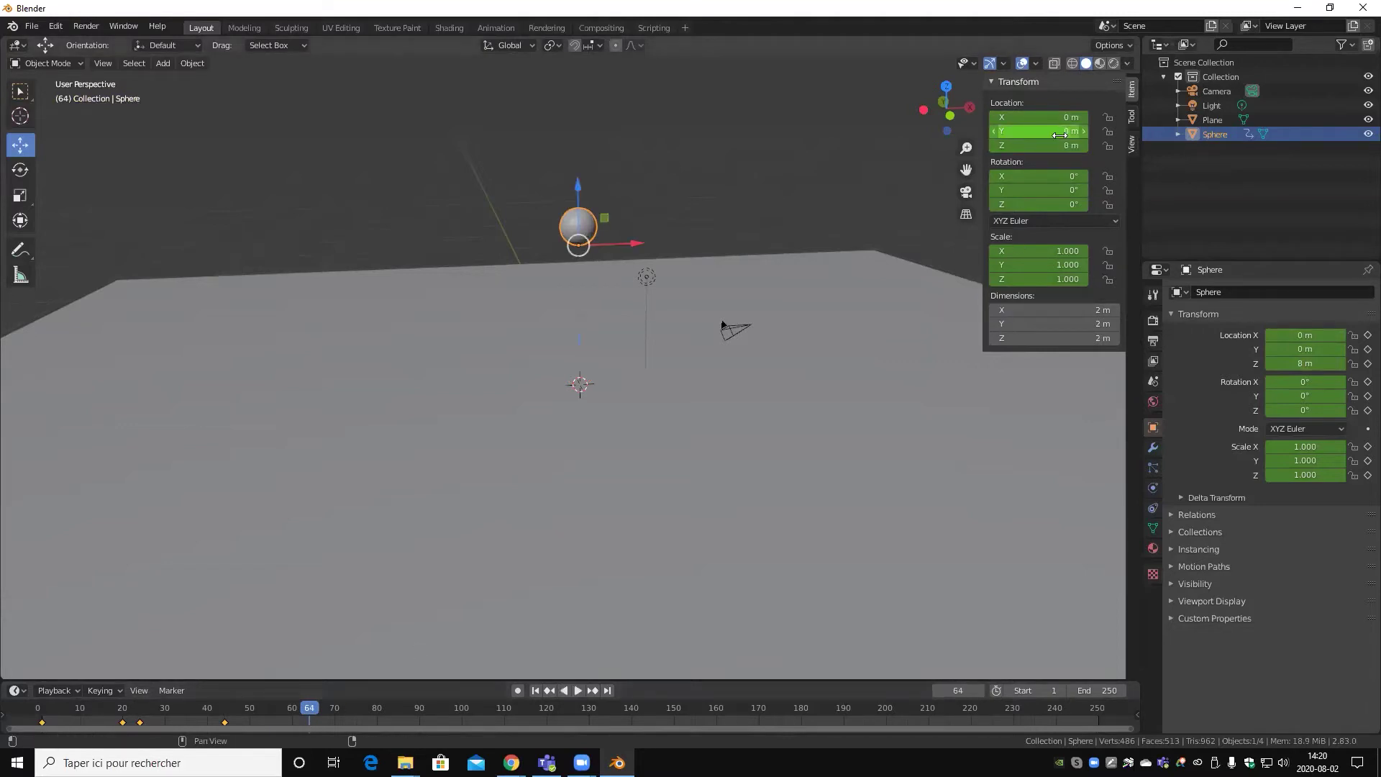
- Set Location Z to 0 m and keyframe the sphere landing at frame 64
left_click(1061, 145)
type("0")
key("Return")
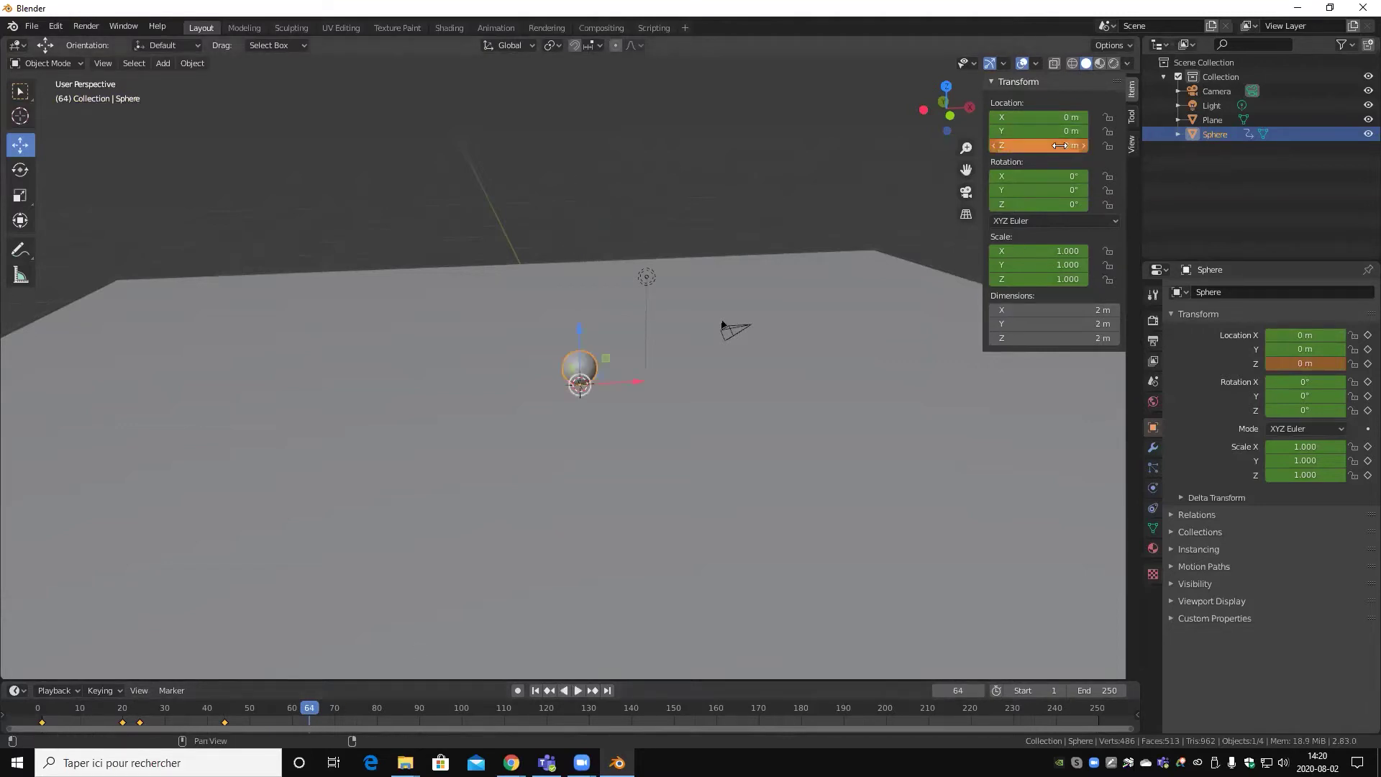
right_click(1053, 145)
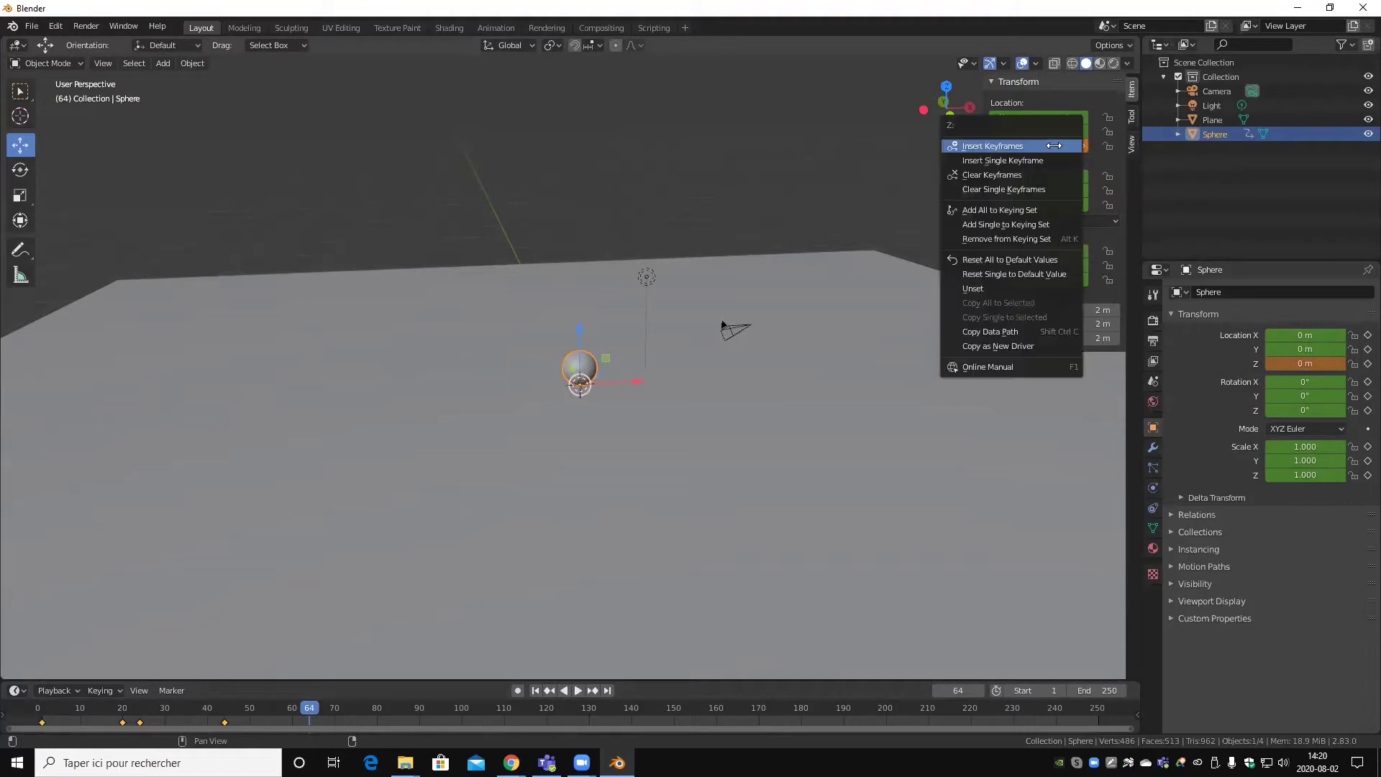
left_click(1054, 145)
- Keyframe the sphere's grounded position at frame 68, then play on to frame 88
key("space")
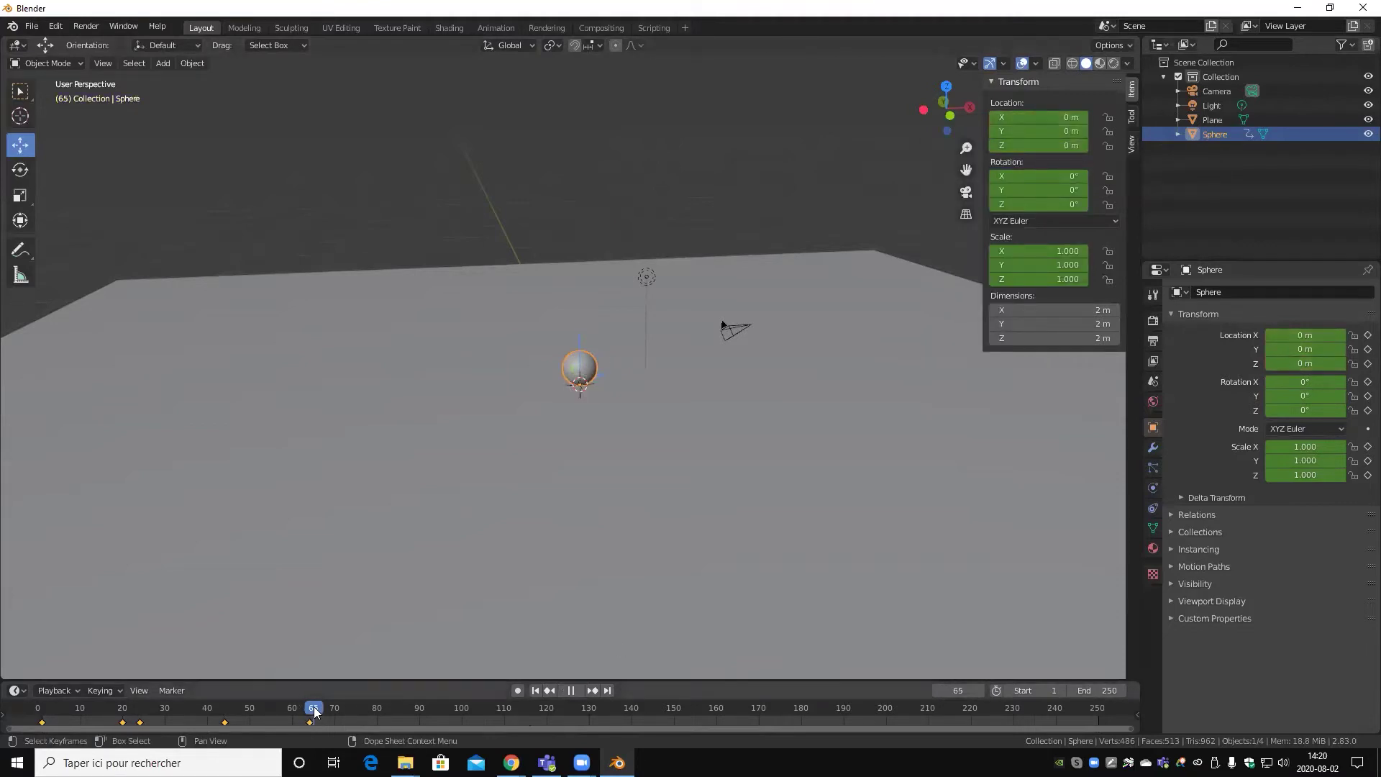
left_click_drag(315, 711, 326, 716)
key("space")
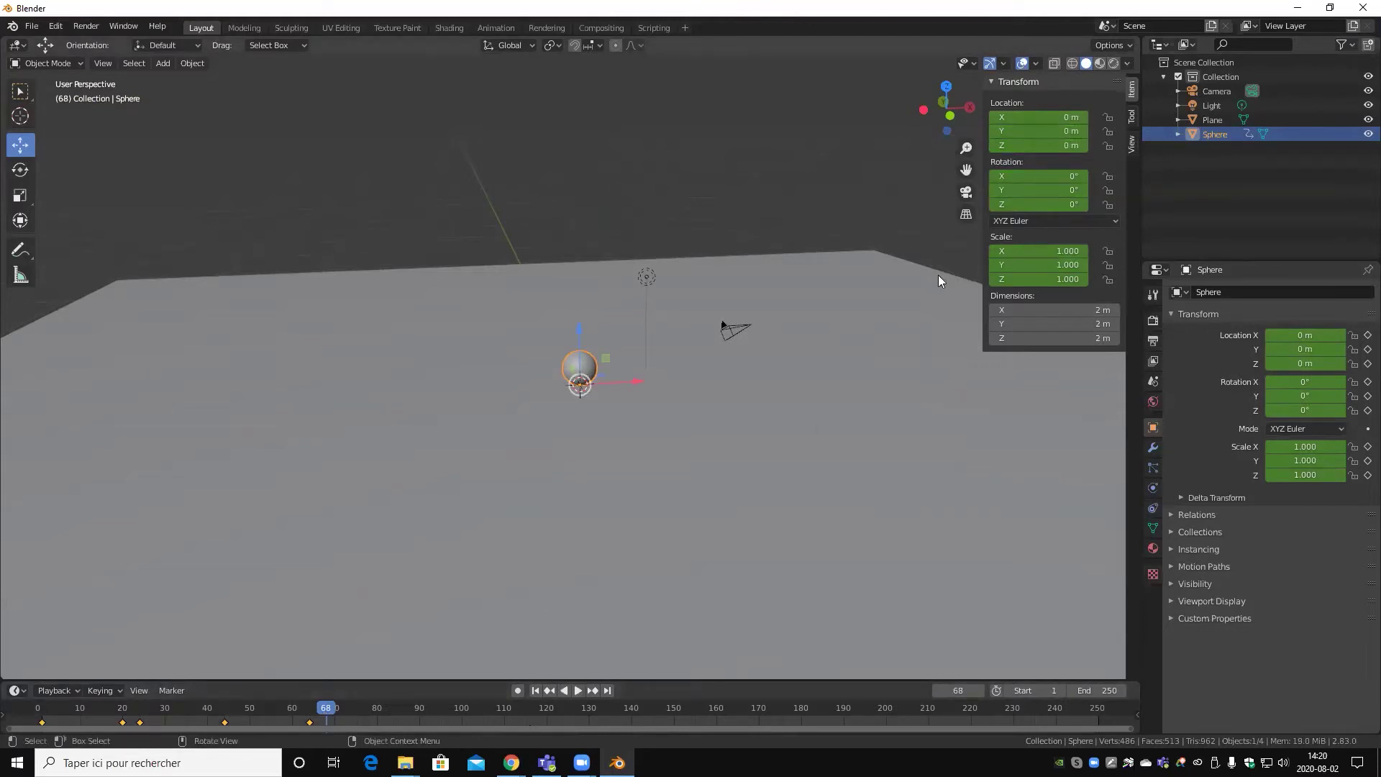
right_click(1063, 142)
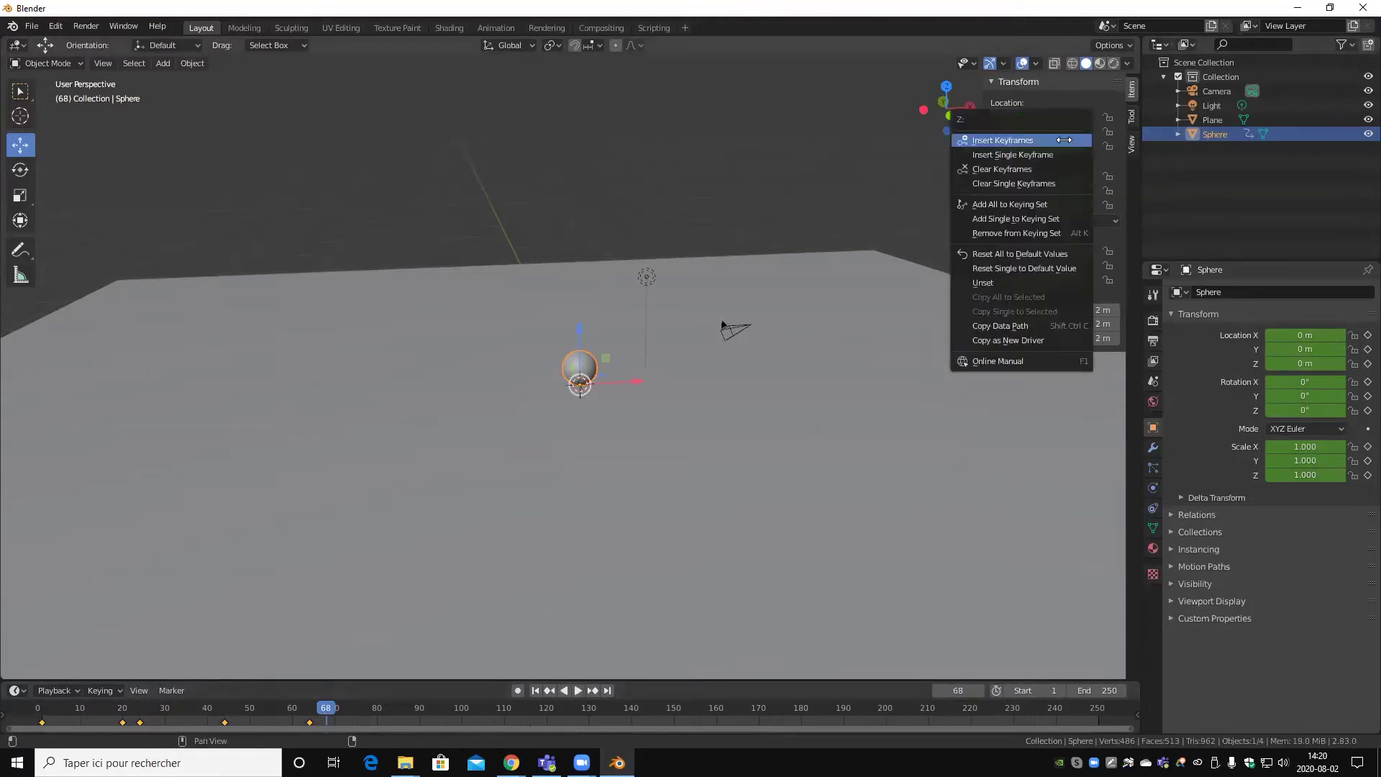
left_click(1063, 140)
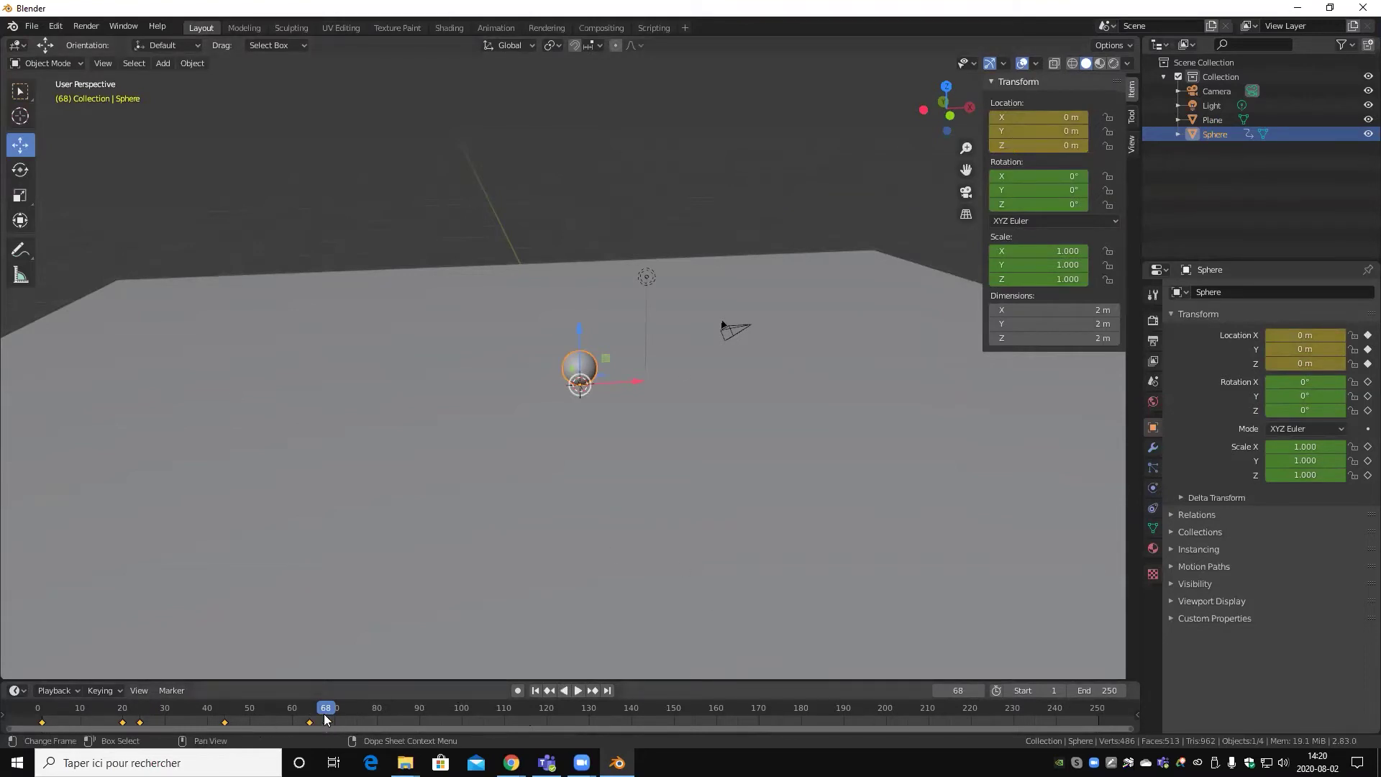
key("space")
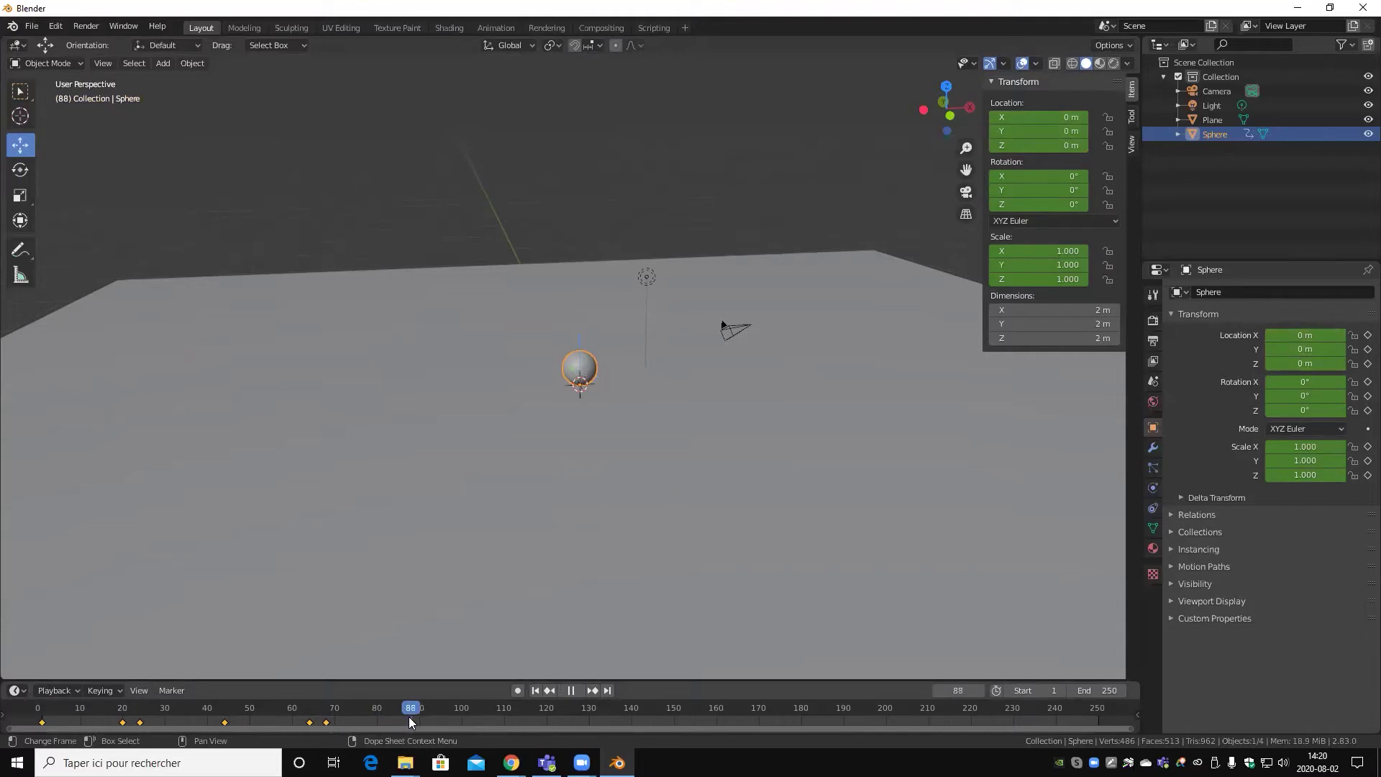
key("space")
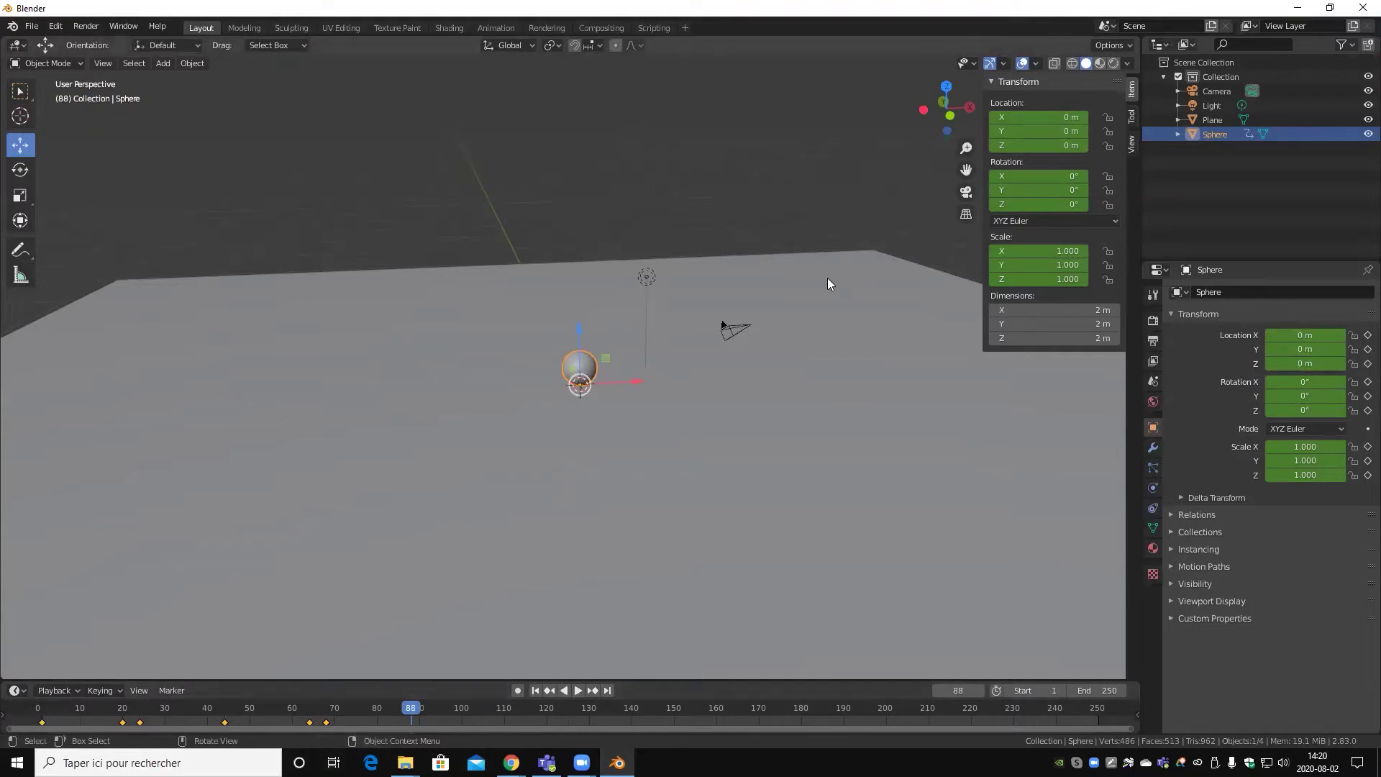
- Reselect the sphere, set Location Z to 4 m and keyframe it at frame 88
left_click(579, 331)
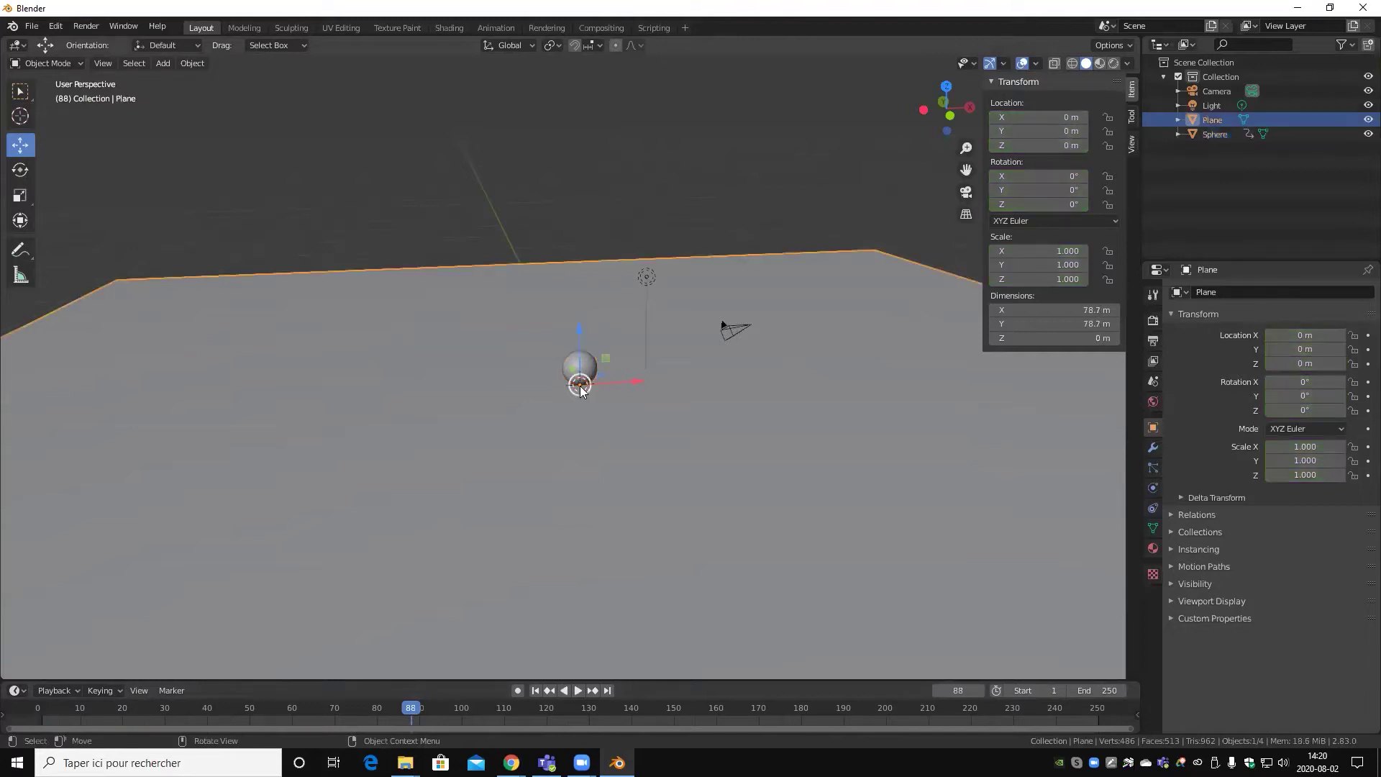
left_click(591, 366)
left_click(1039, 145)
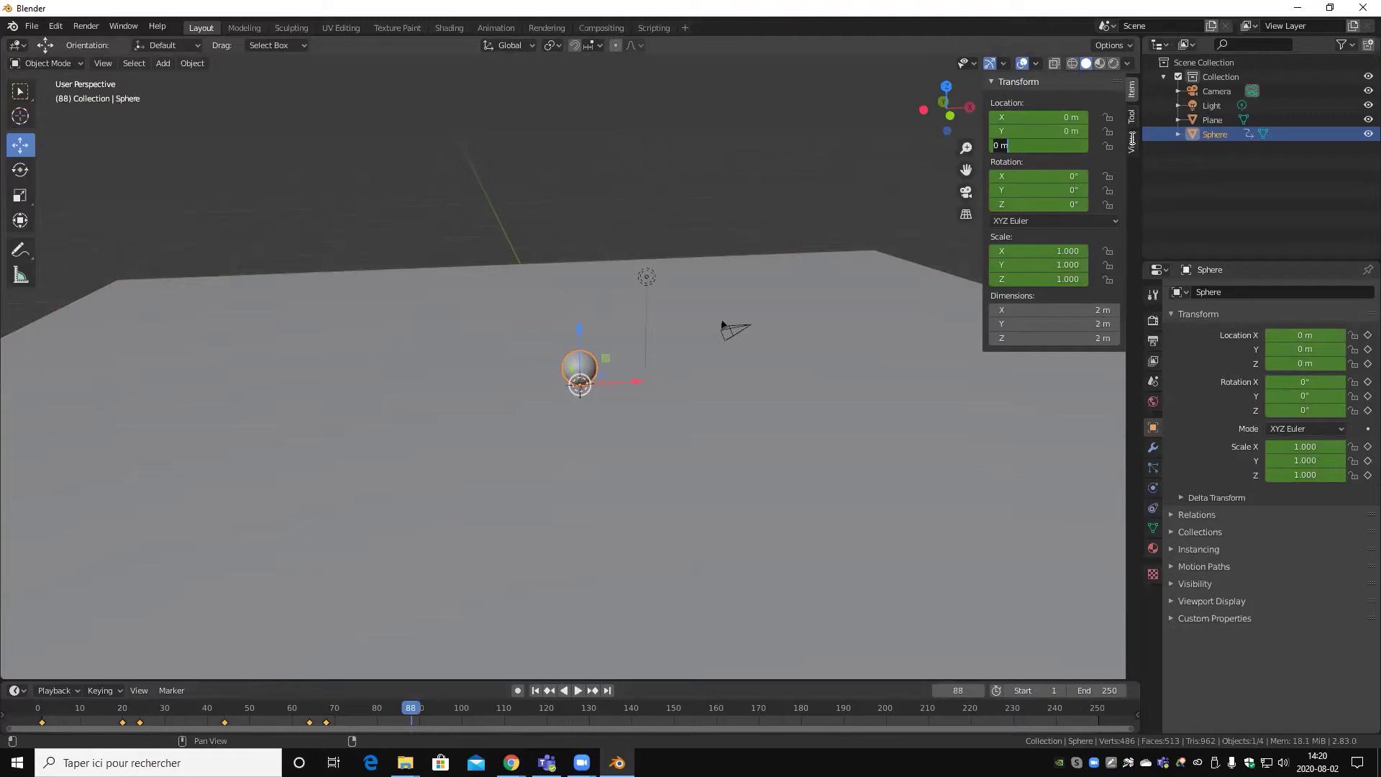
type("4")
key("Return")
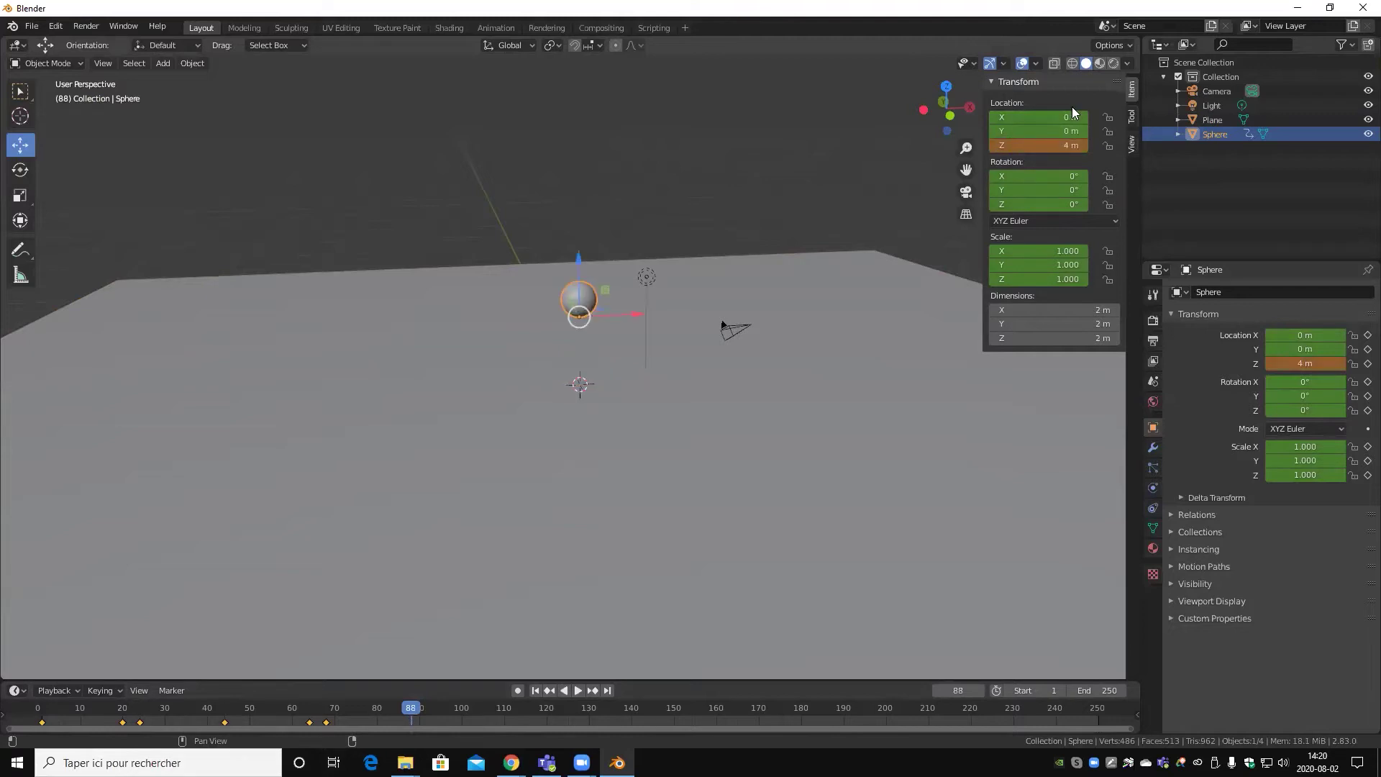
right_click(1007, 134)
left_click(1007, 119)
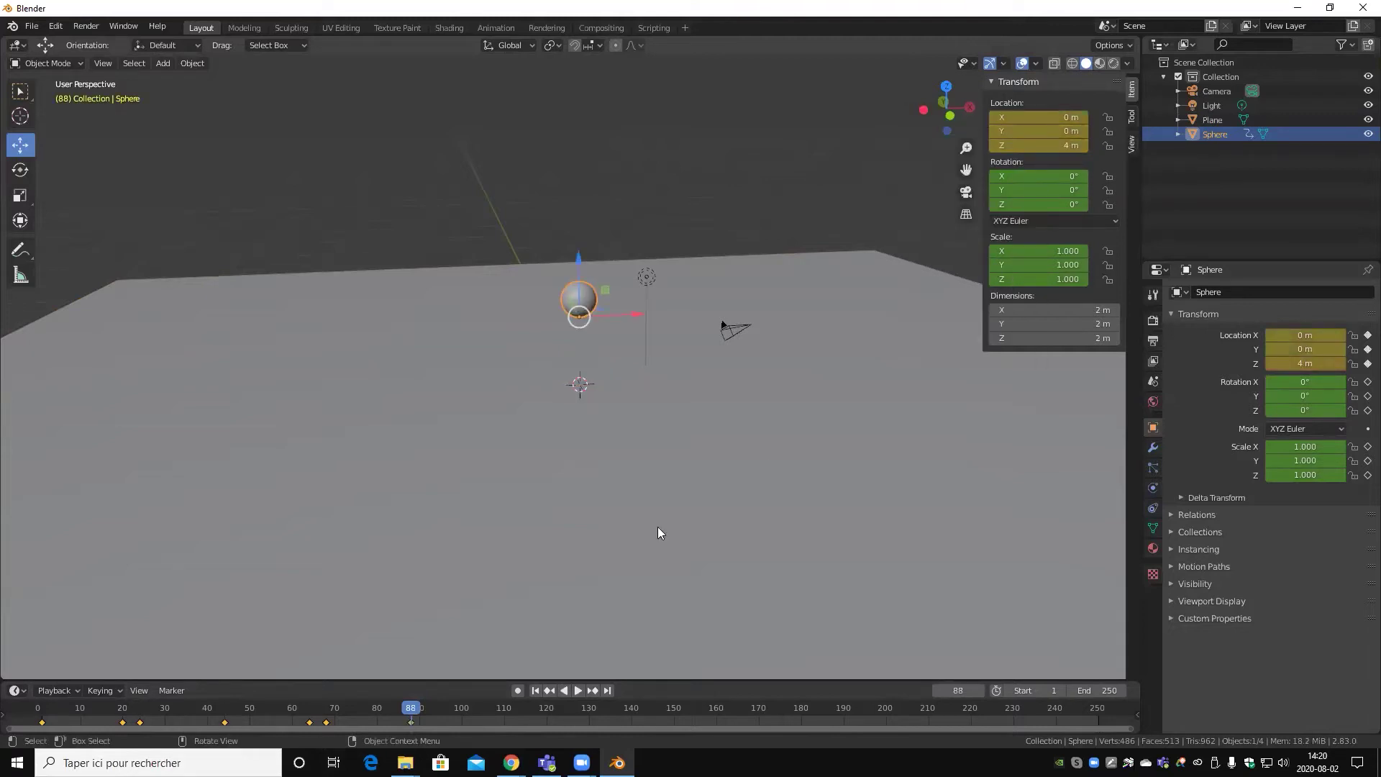
- At frame 108, set Location Z back to 0 m and keyframe it
key("space")
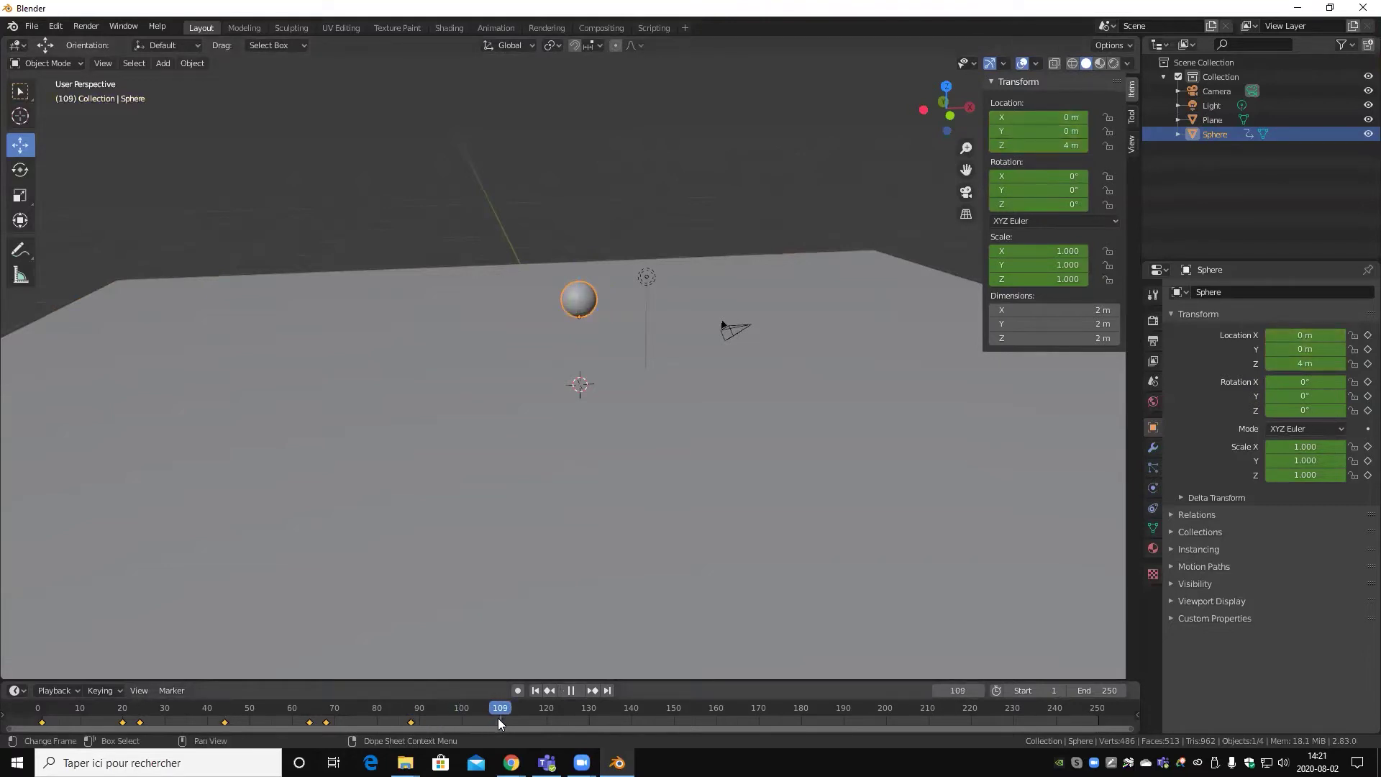
left_click(497, 717)
left_click(1057, 146)
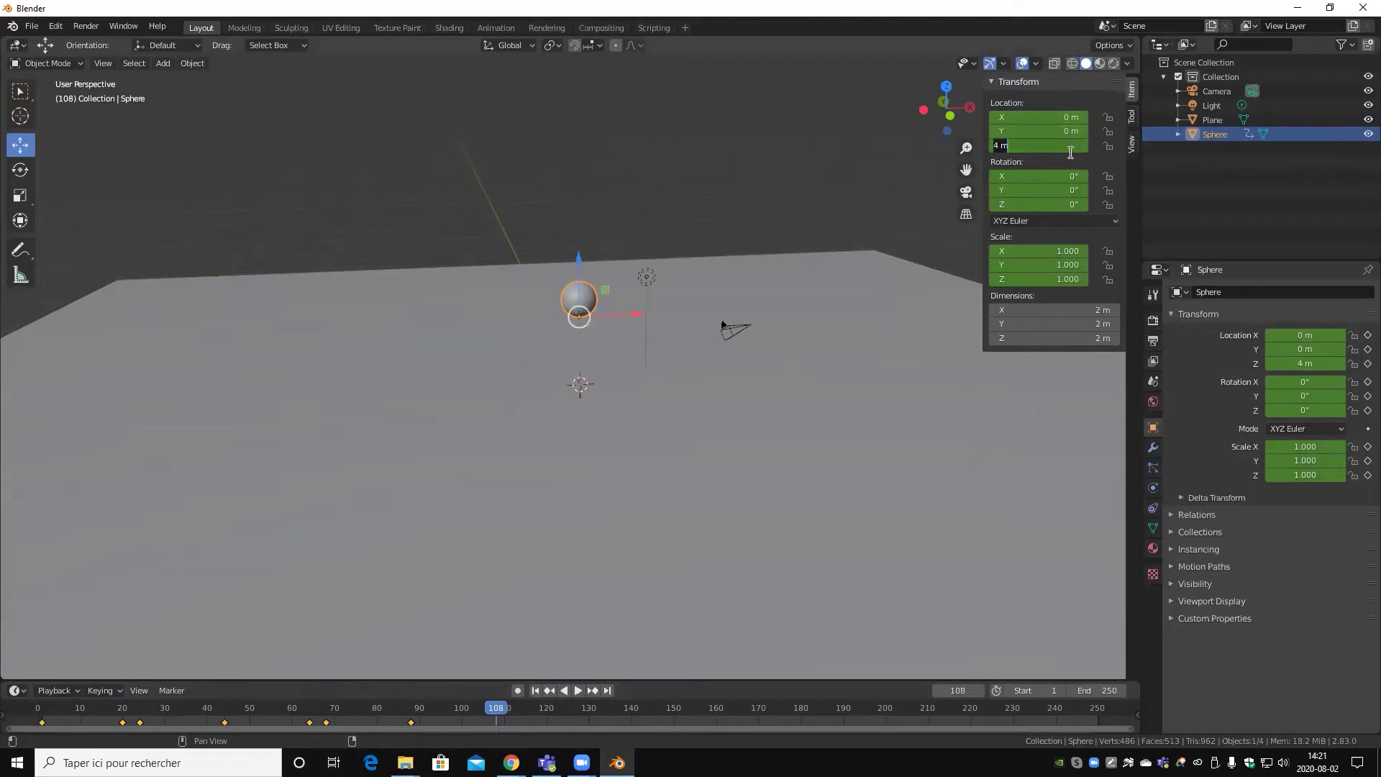
type("0")
key("Return")
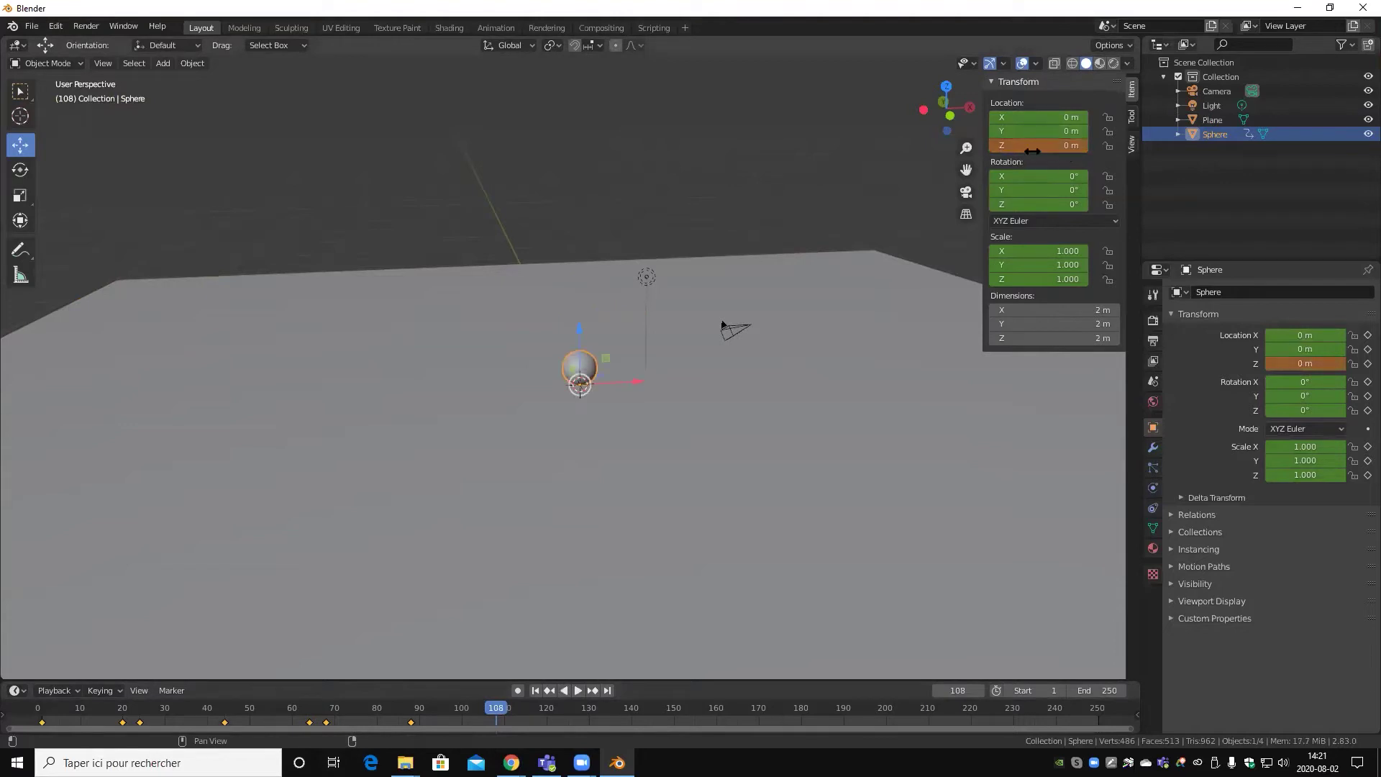
right_click(1032, 147)
left_click(1032, 147)
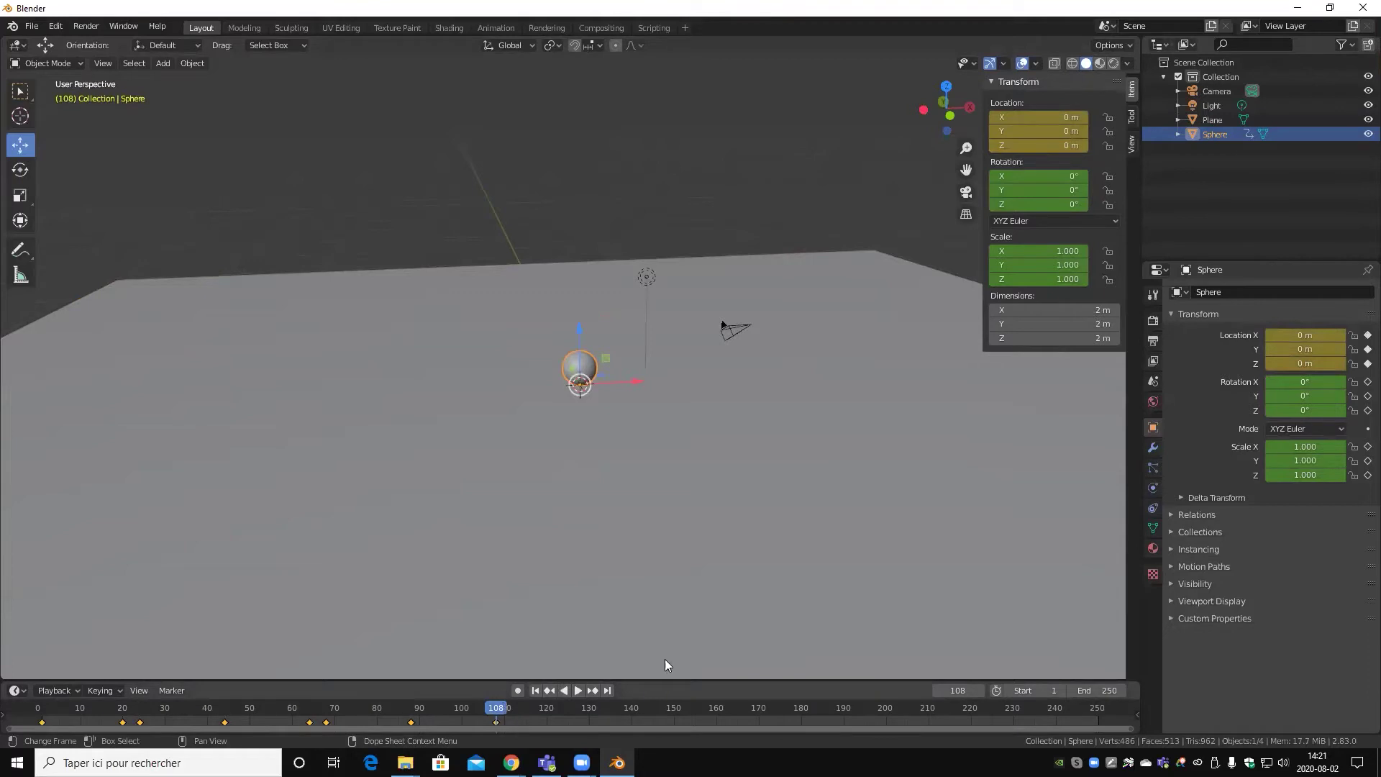
- Scrub back to the first ground impact near frame 22
left_click(128, 712)
key("space")
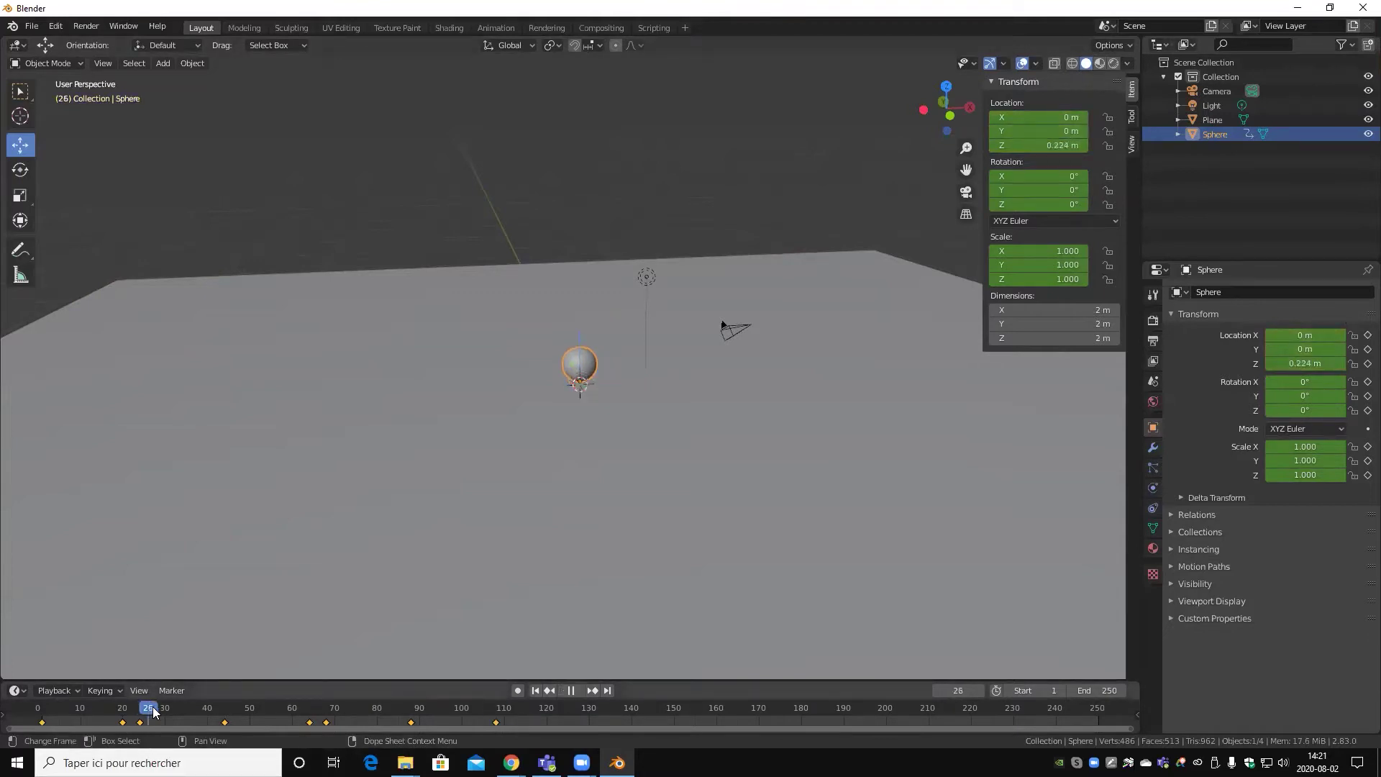
mouse_move(26, 723)
left_mouse_down()
mouse_move(650, 679)
mouse_move(131, 713)
left_mouse_up()
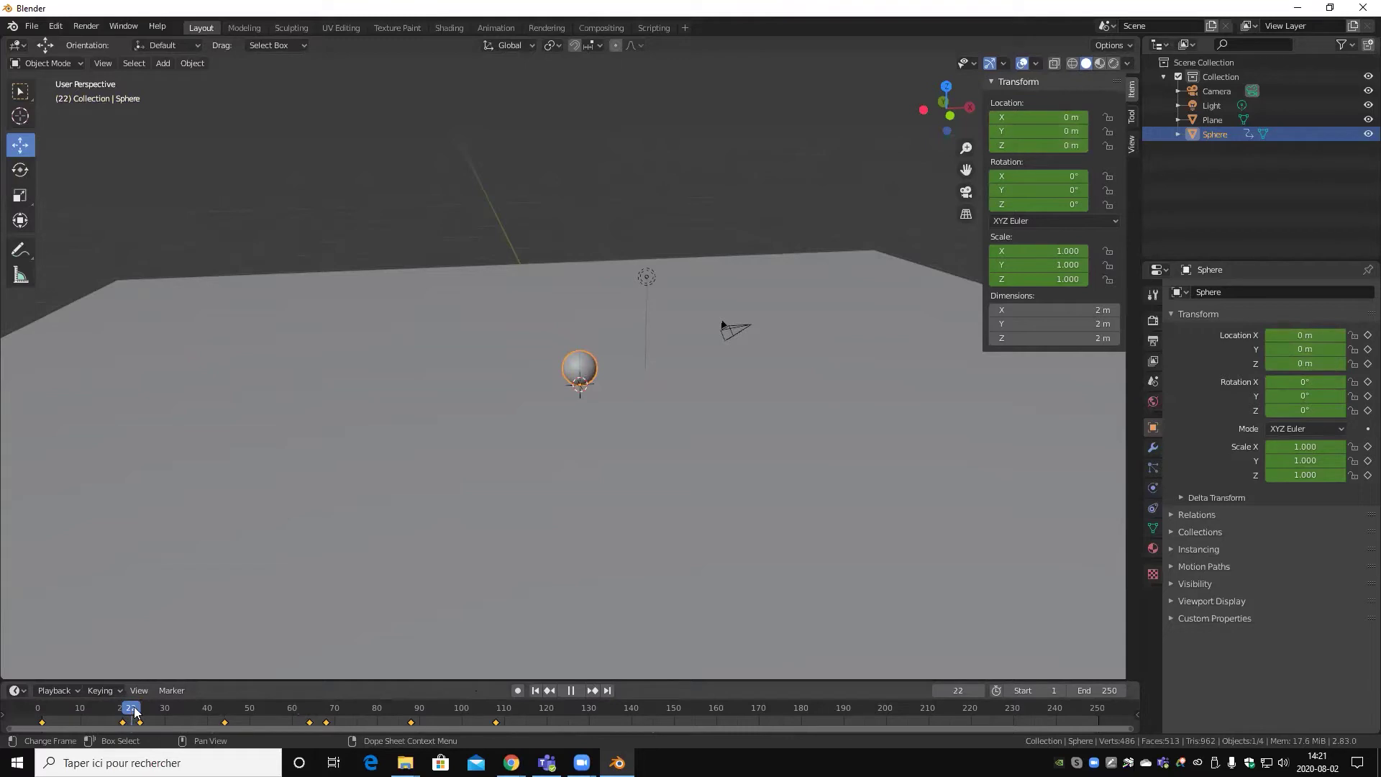
- Squash the sphere vertically with the Scale tool to a Z scale of 0.7
scroll(741, 420, "up", 2)
scroll(720, 442, "up", 4)
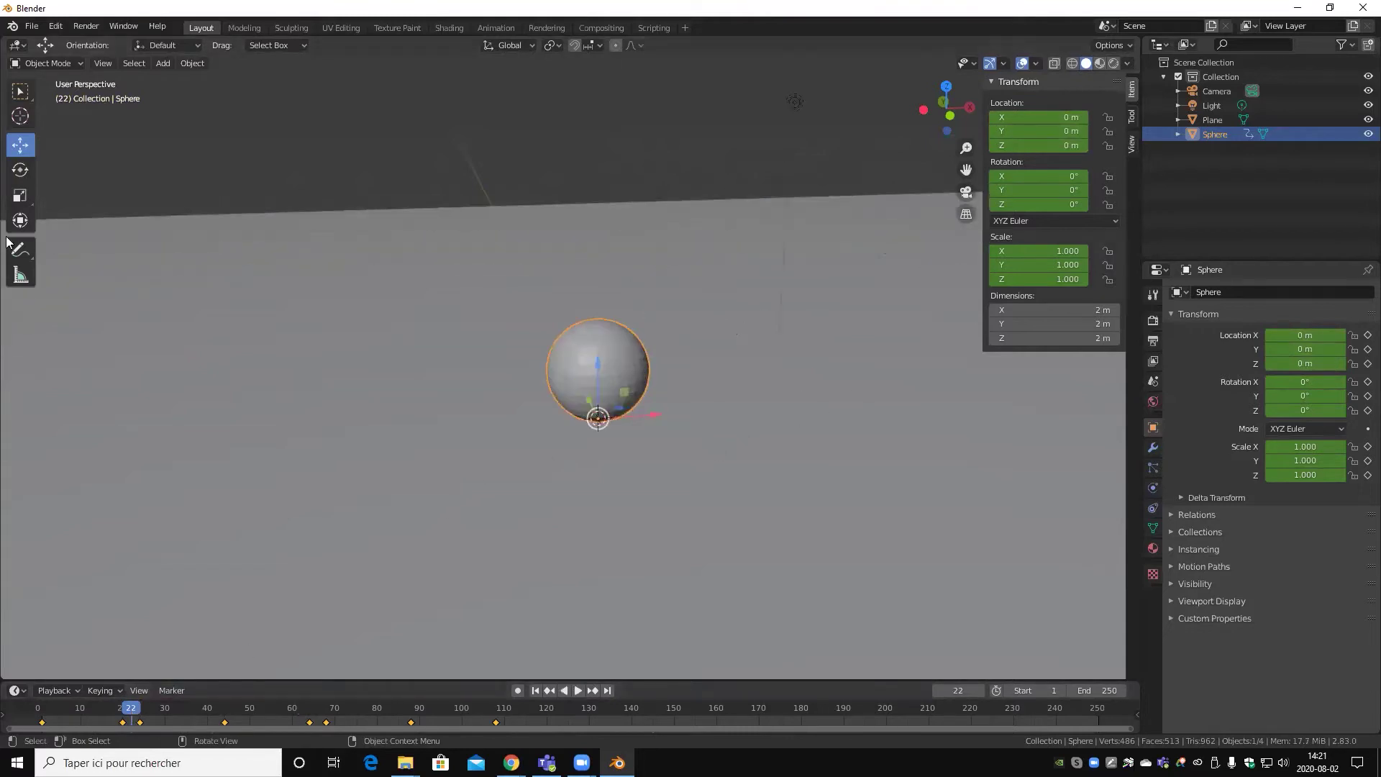
left_click(21, 193)
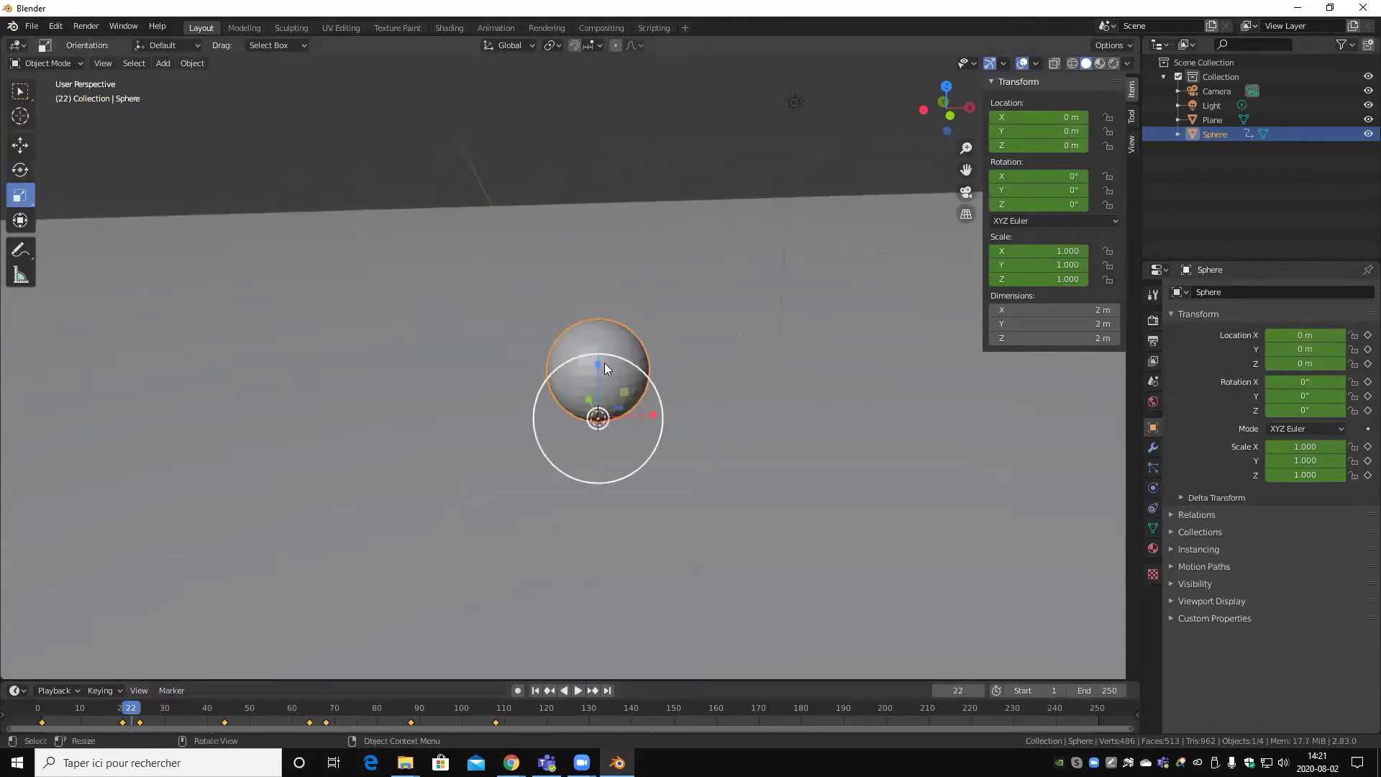
left_click_drag(597, 364, 597, 383)
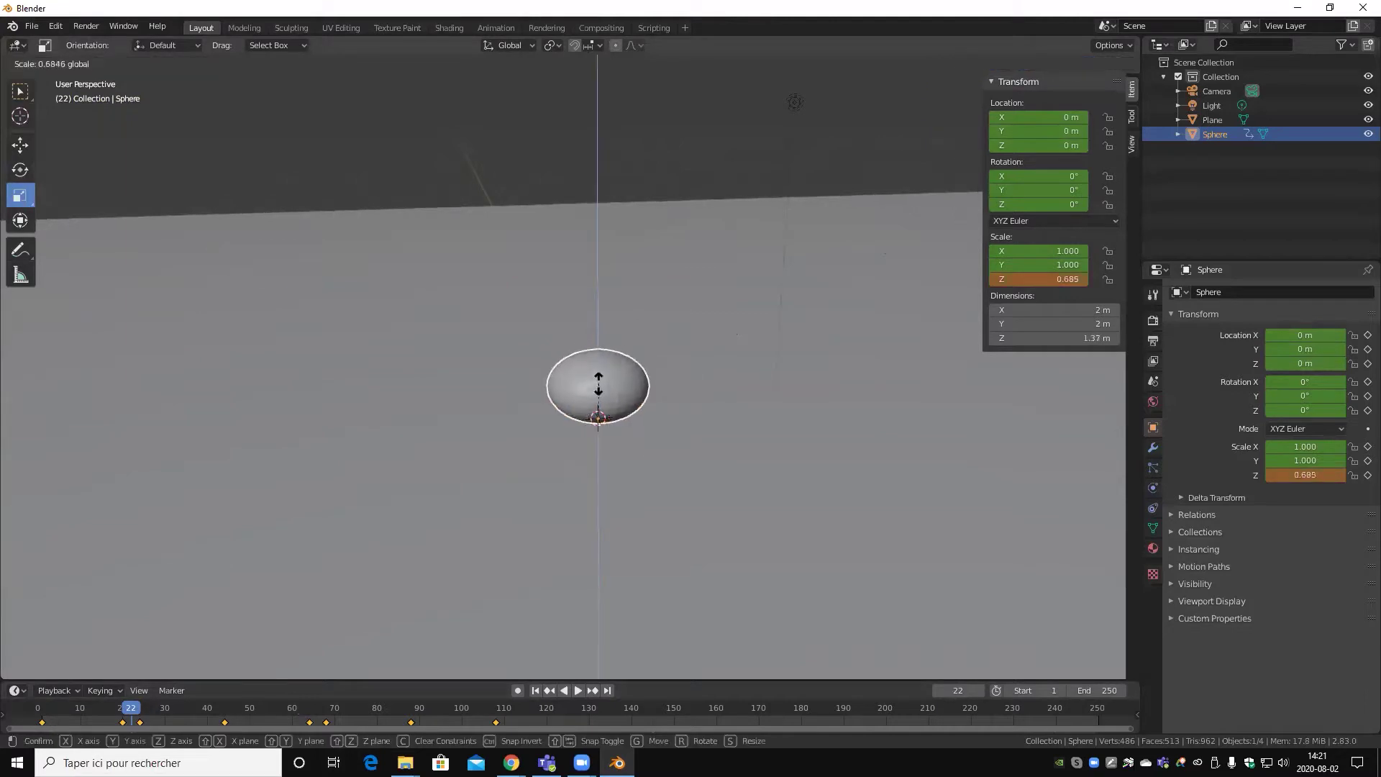
middle_click_drag(648, 441, 578, 462)
left_click(1073, 278)
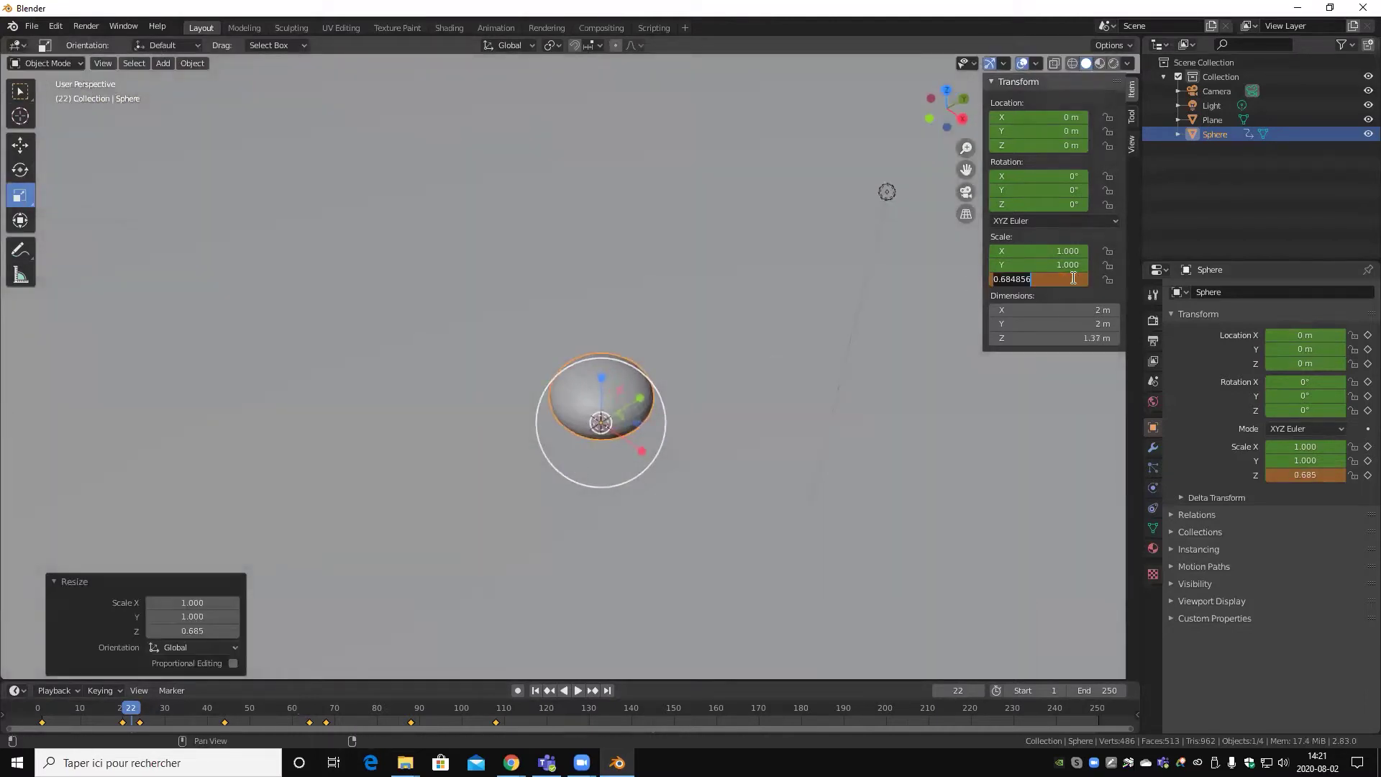
type("0.7")
key("Return")
mouse_move(648, 468)
middle_mouse_down()
mouse_move(548, 567)
mouse_move(756, 531)
mouse_move(666, 555)
mouse_move(714, 601)
mouse_move(740, 539)
mouse_move(693, 576)
mouse_move(688, 565)
middle_mouse_up()
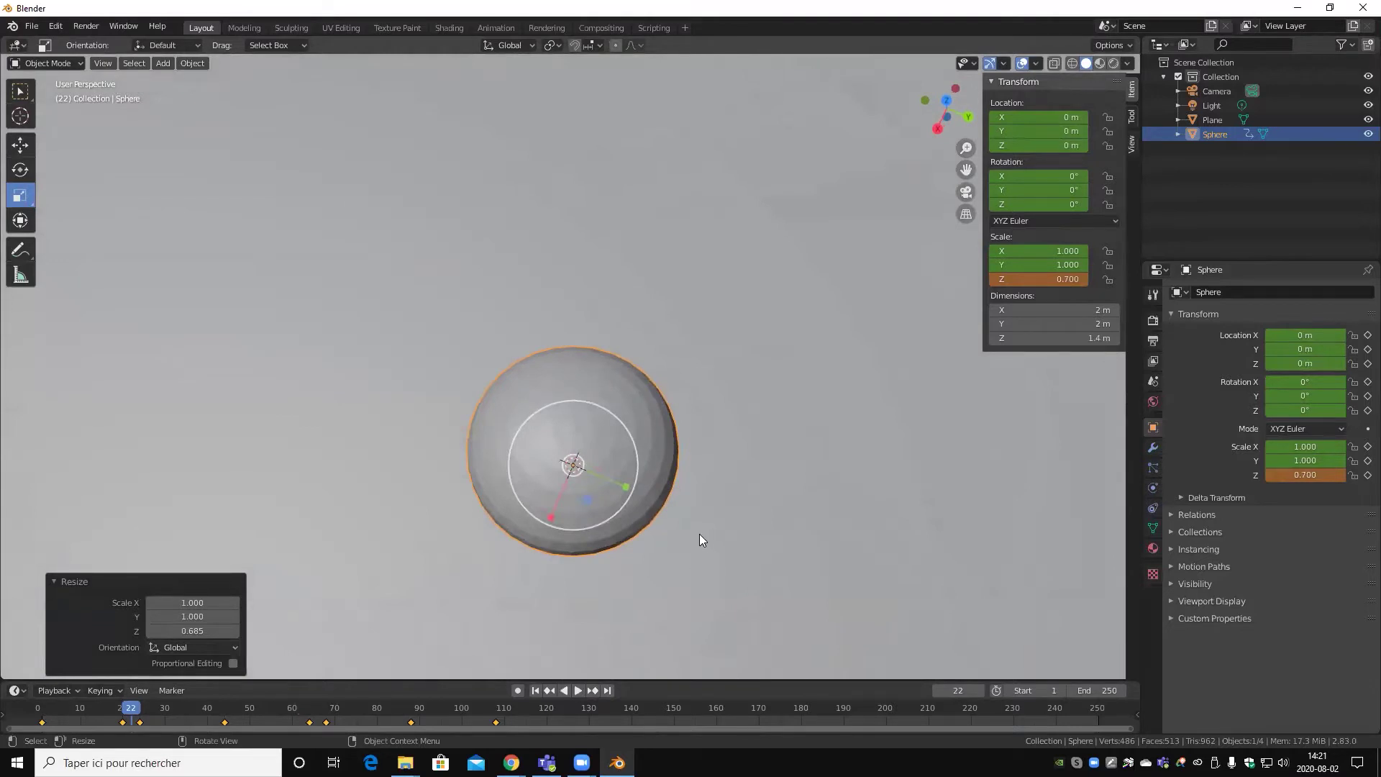
middle_click_drag(591, 482, 762, 439)
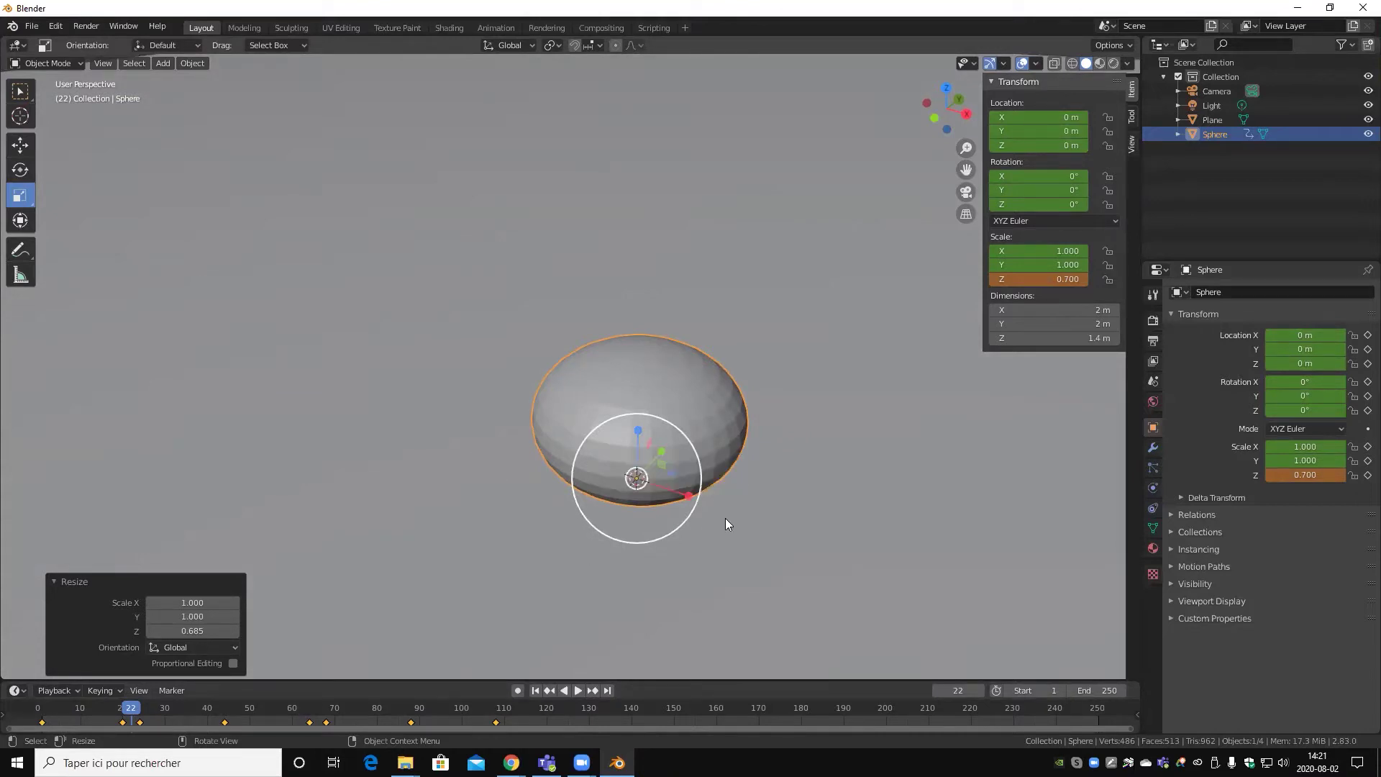
middle_click_drag(774, 503, 608, 523)
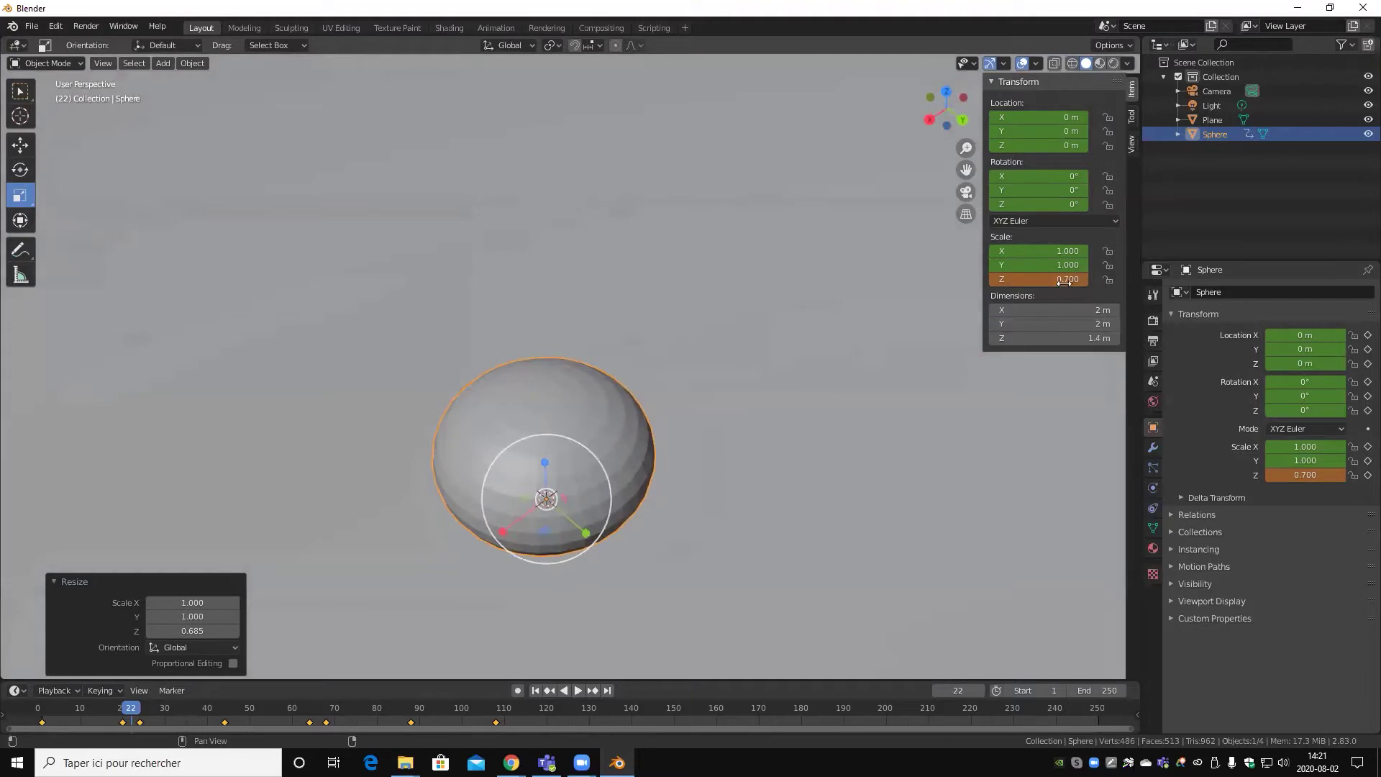
- Widen the sphere to 1.15 on both X and Y scale
left_click(1080, 253)
type("1.15")
key("Tab")
type("1.15")
key("Return")
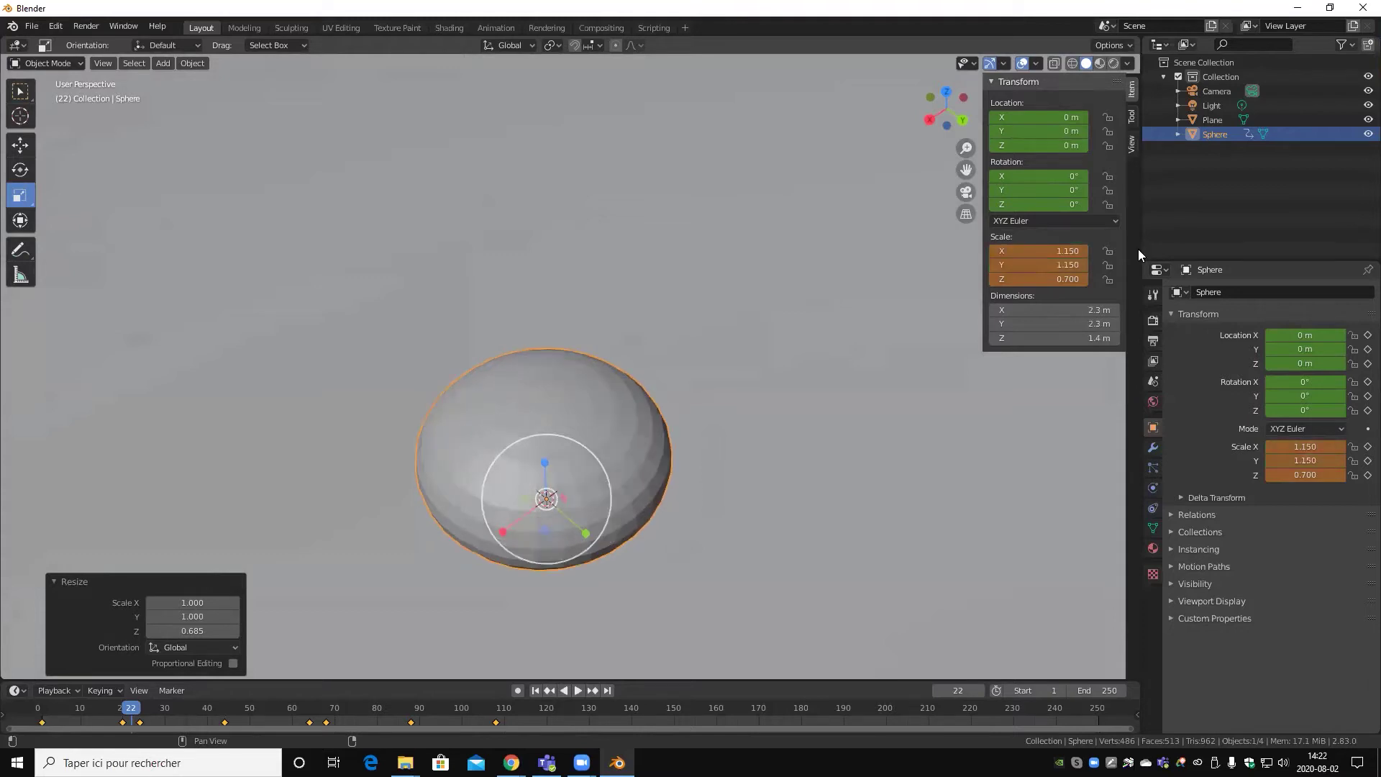
- Keyframe the sphere's squashed scale, rotation and location at frame 22
right_click(1035, 258)
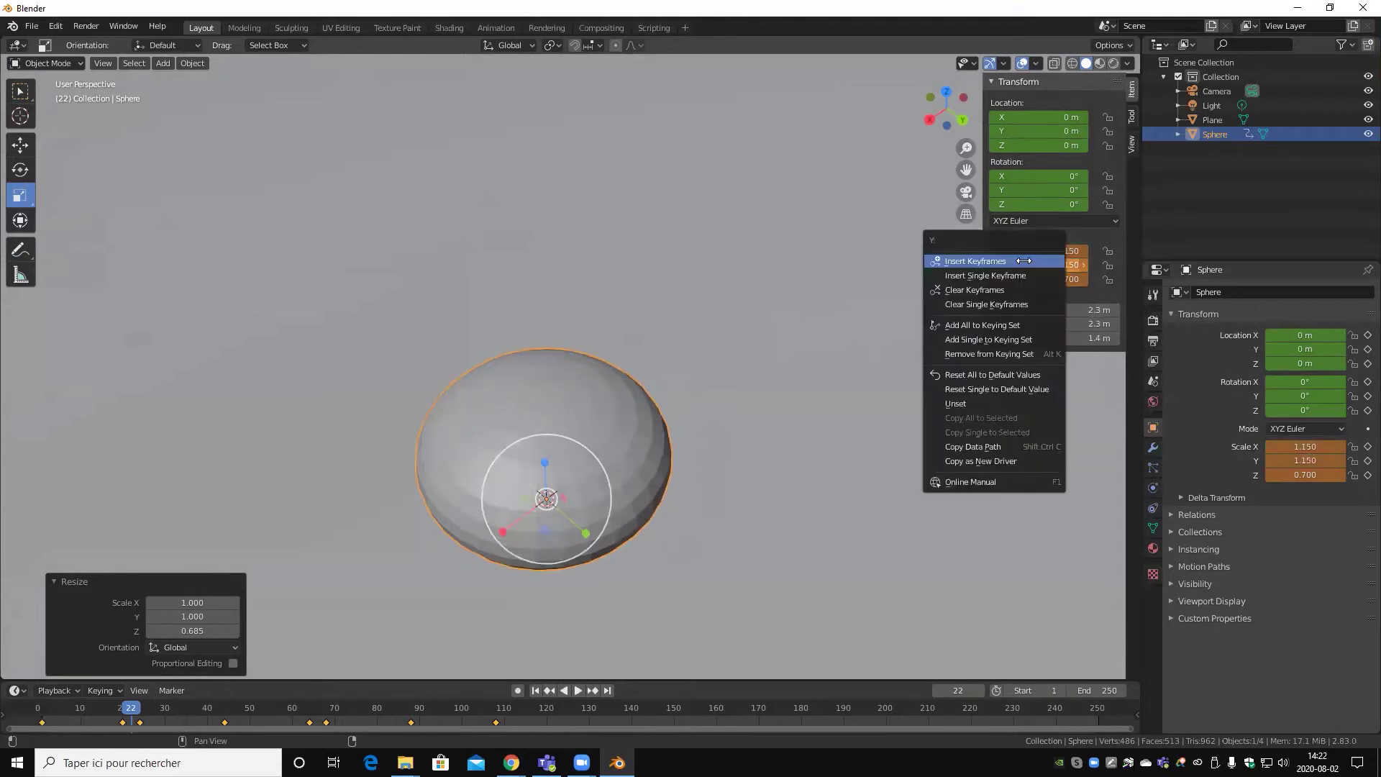
left_click(1036, 257)
right_click(1045, 175)
left_click(1045, 175)
right_click(1040, 144)
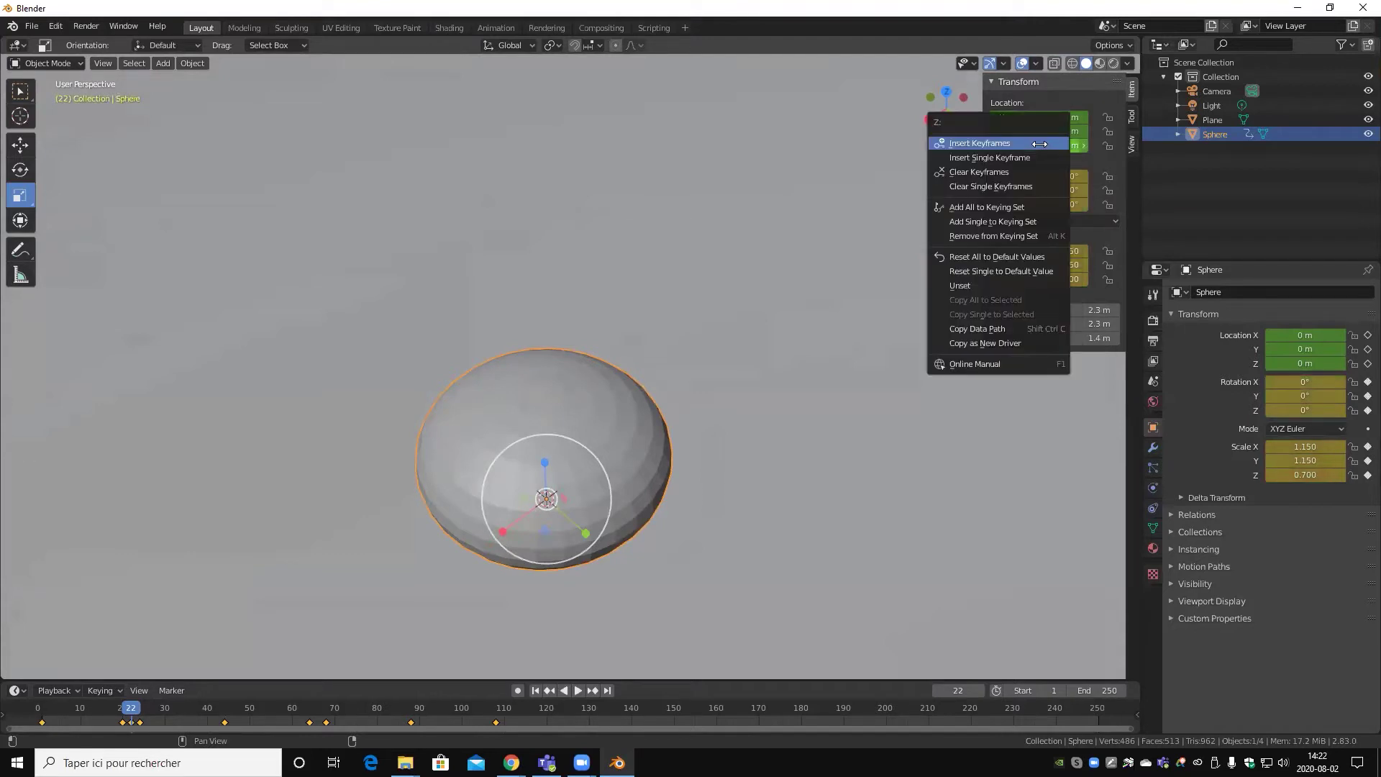
left_click(1041, 144)
- At frame 20, set the sphere's scale to 1, 1, 1 and keyframe it
left_click_drag(129, 714, 123, 714)
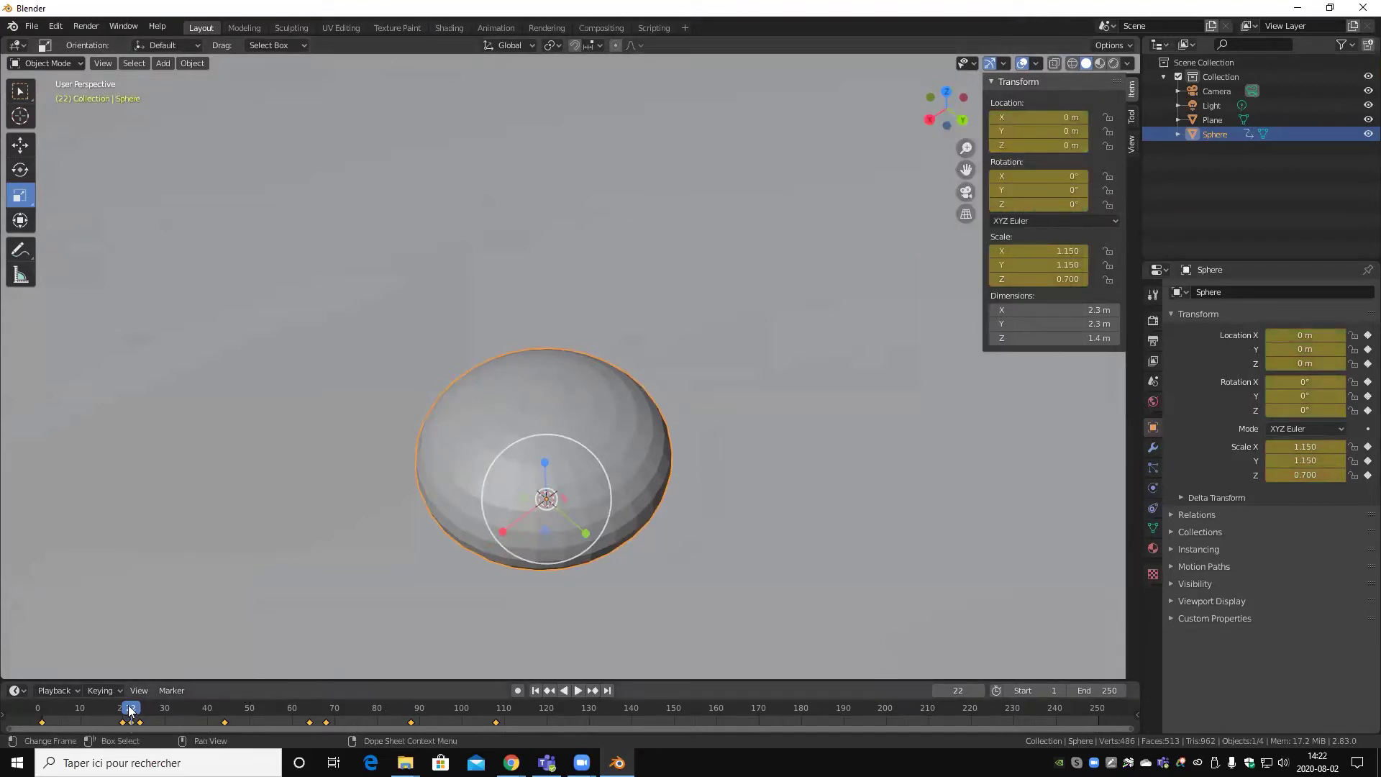
scroll(527, 516, "down", 4)
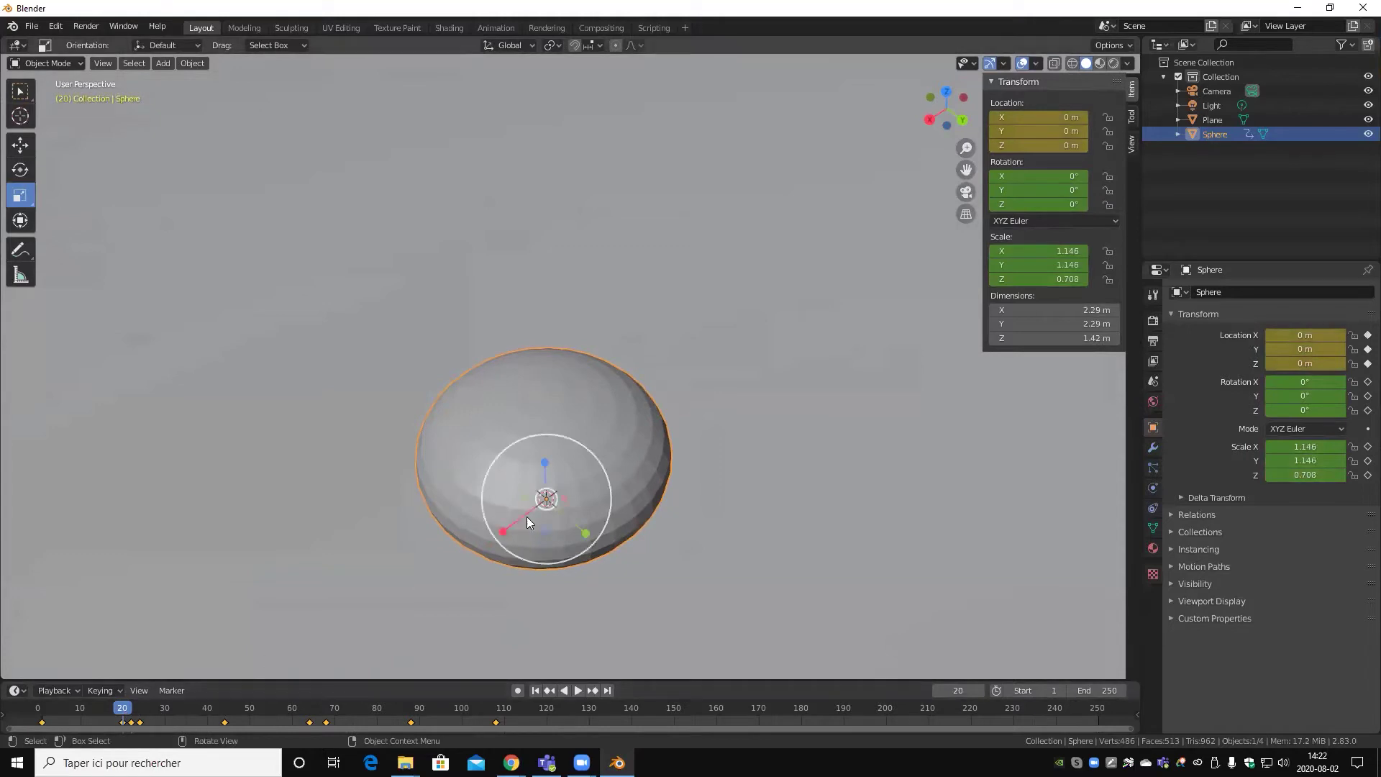
left_click(1053, 248)
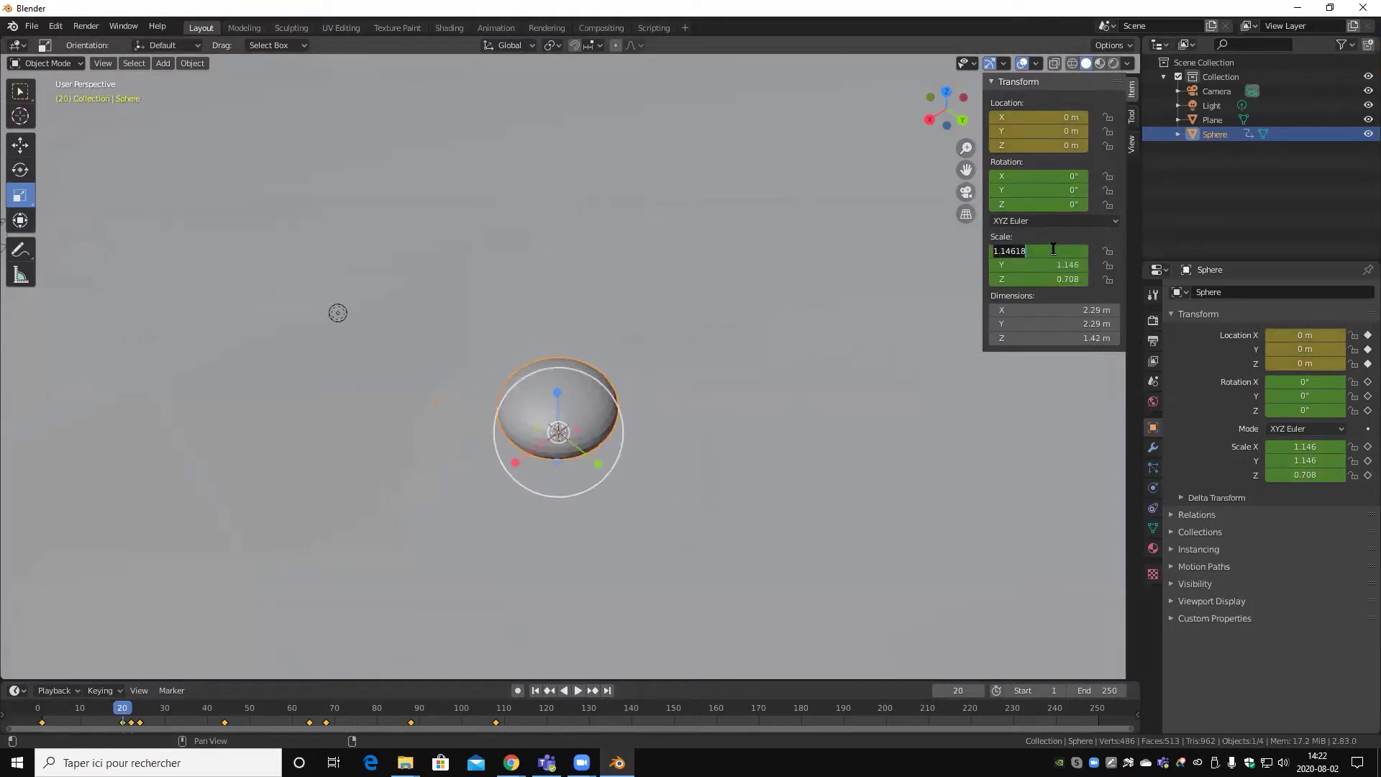
type("1")
key("Tab")
type("1")
key("Tab")
type("1")
key("Return")
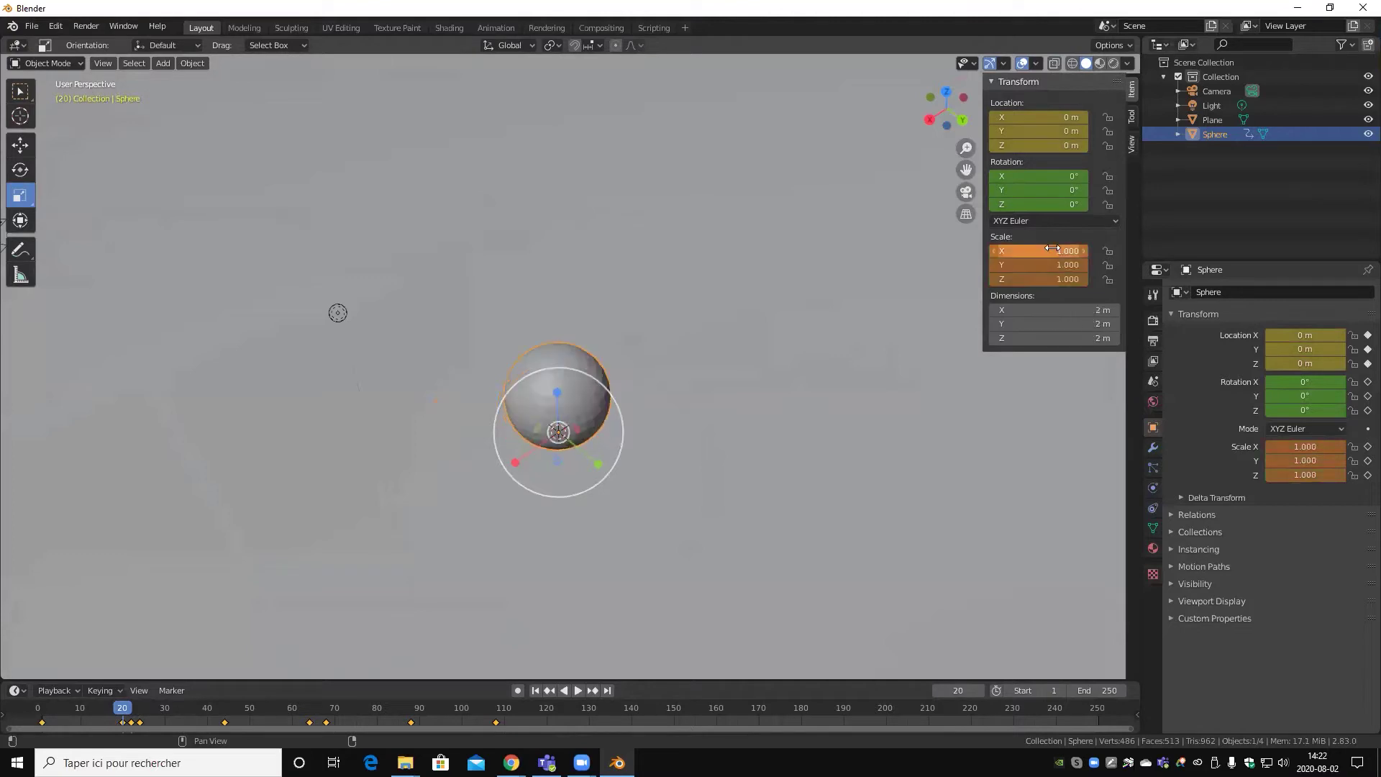
right_click(1062, 257)
left_click(1062, 257)
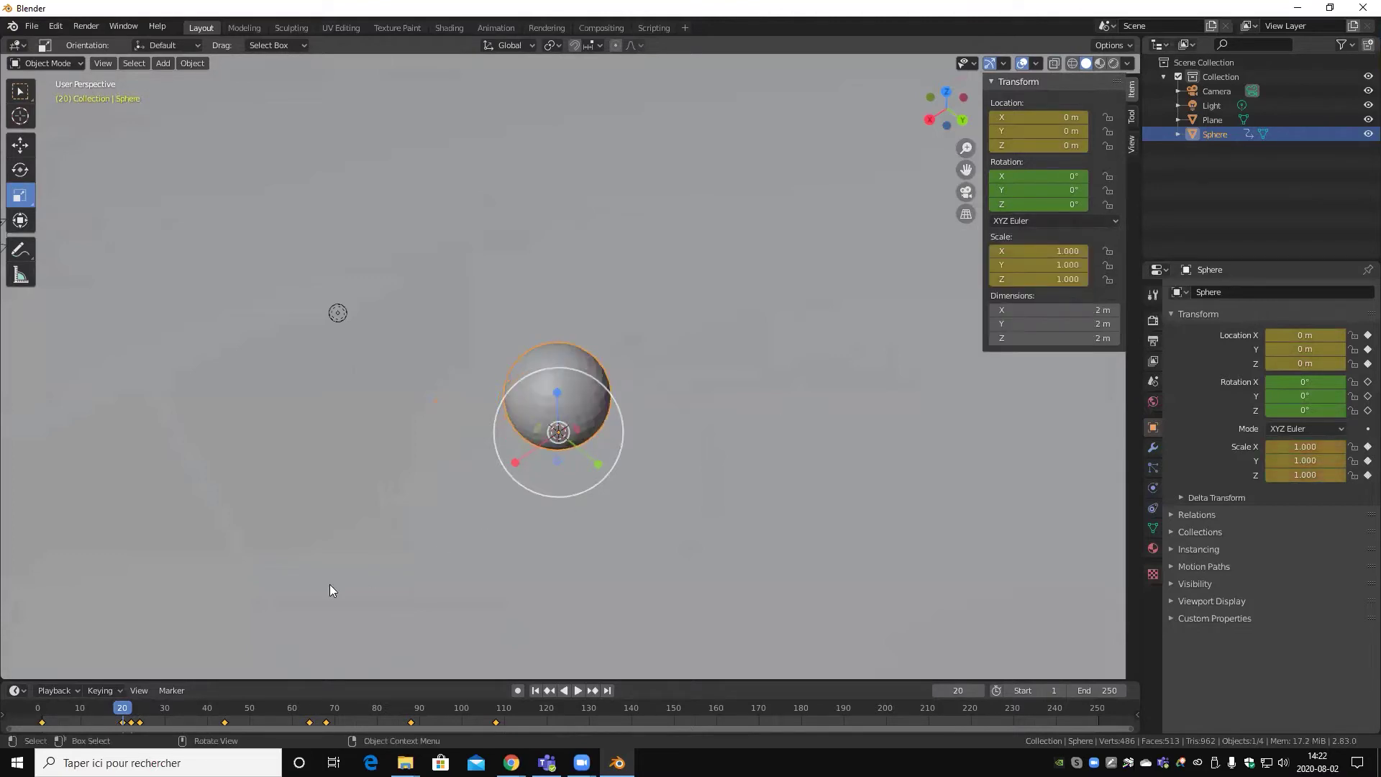
- Keyframe a round 1.000 scale at frame 24, then preview the bounce
key("space")
left_click(144, 712)
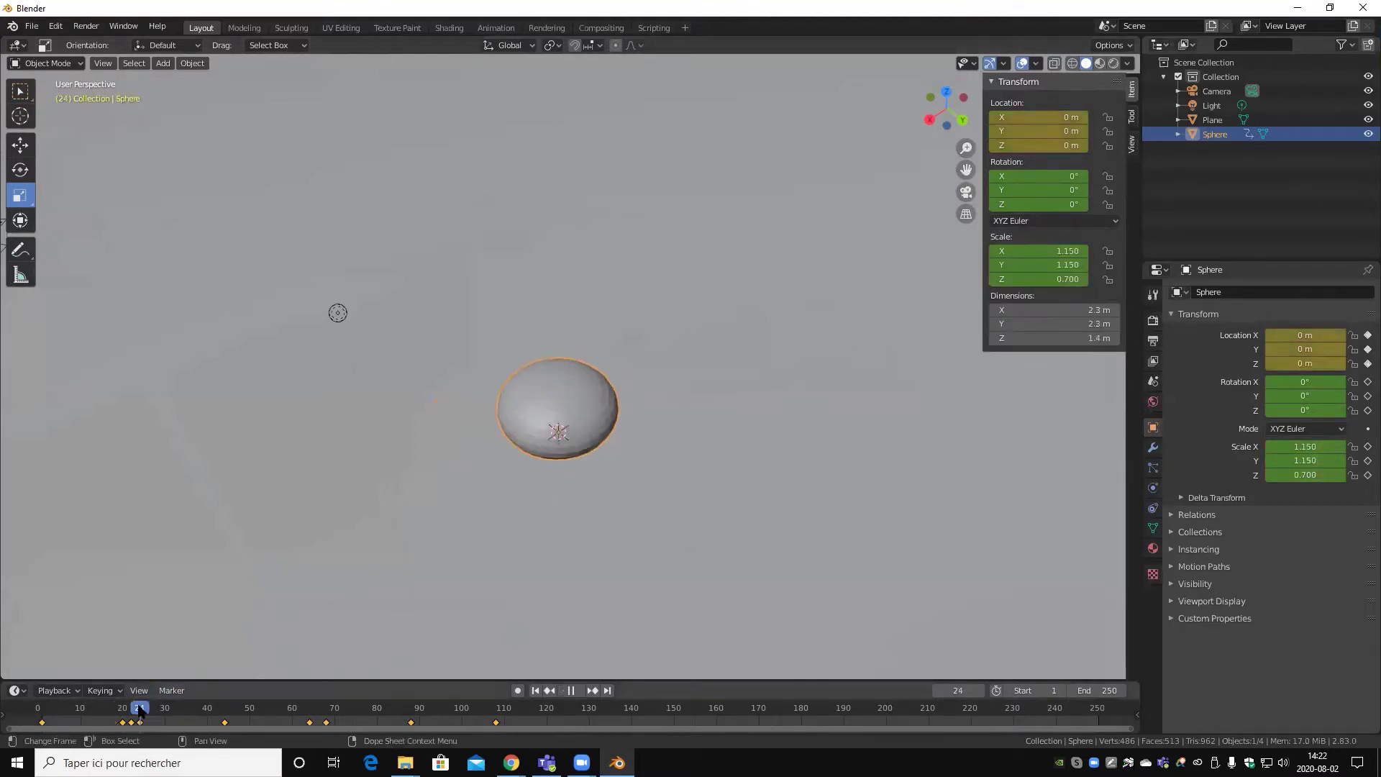
key("space")
right_click(1020, 255)
left_click(1020, 252)
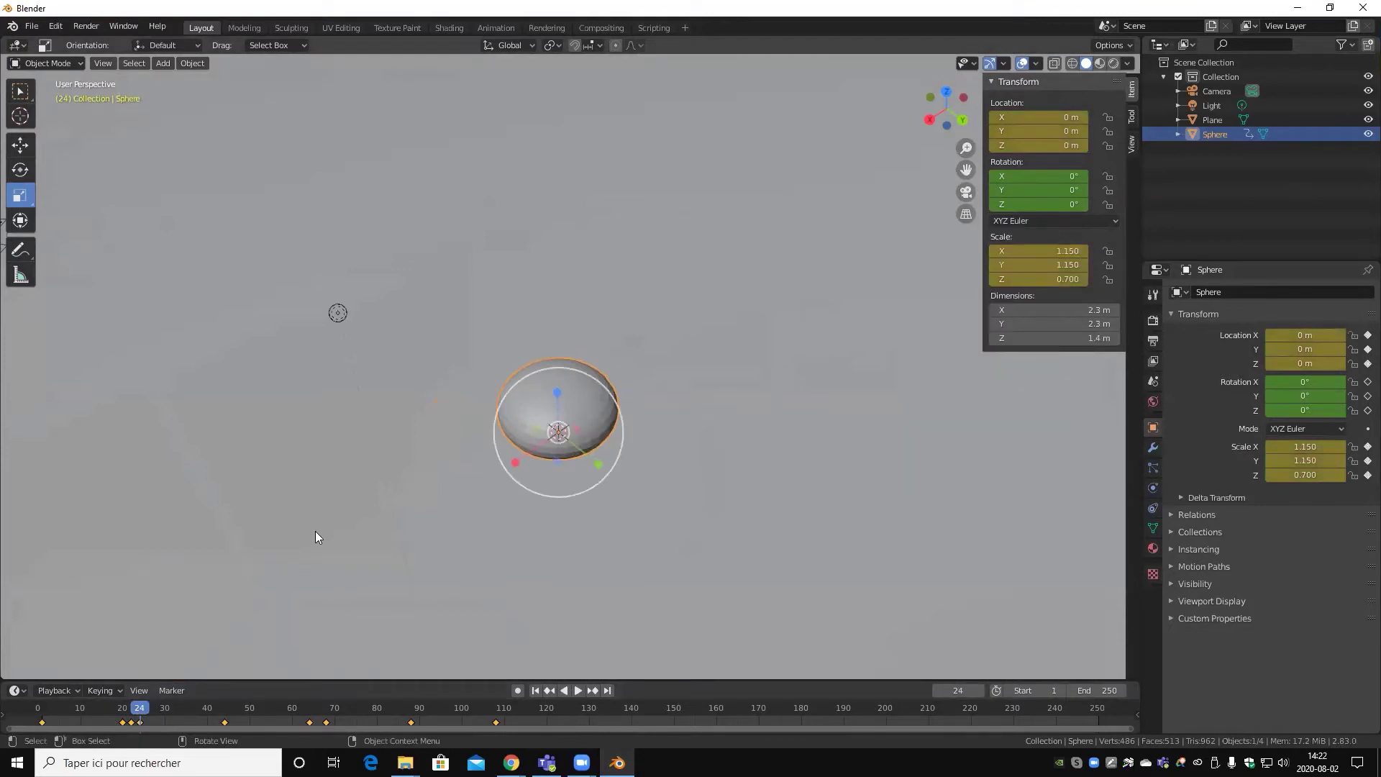
key("BackSpace")
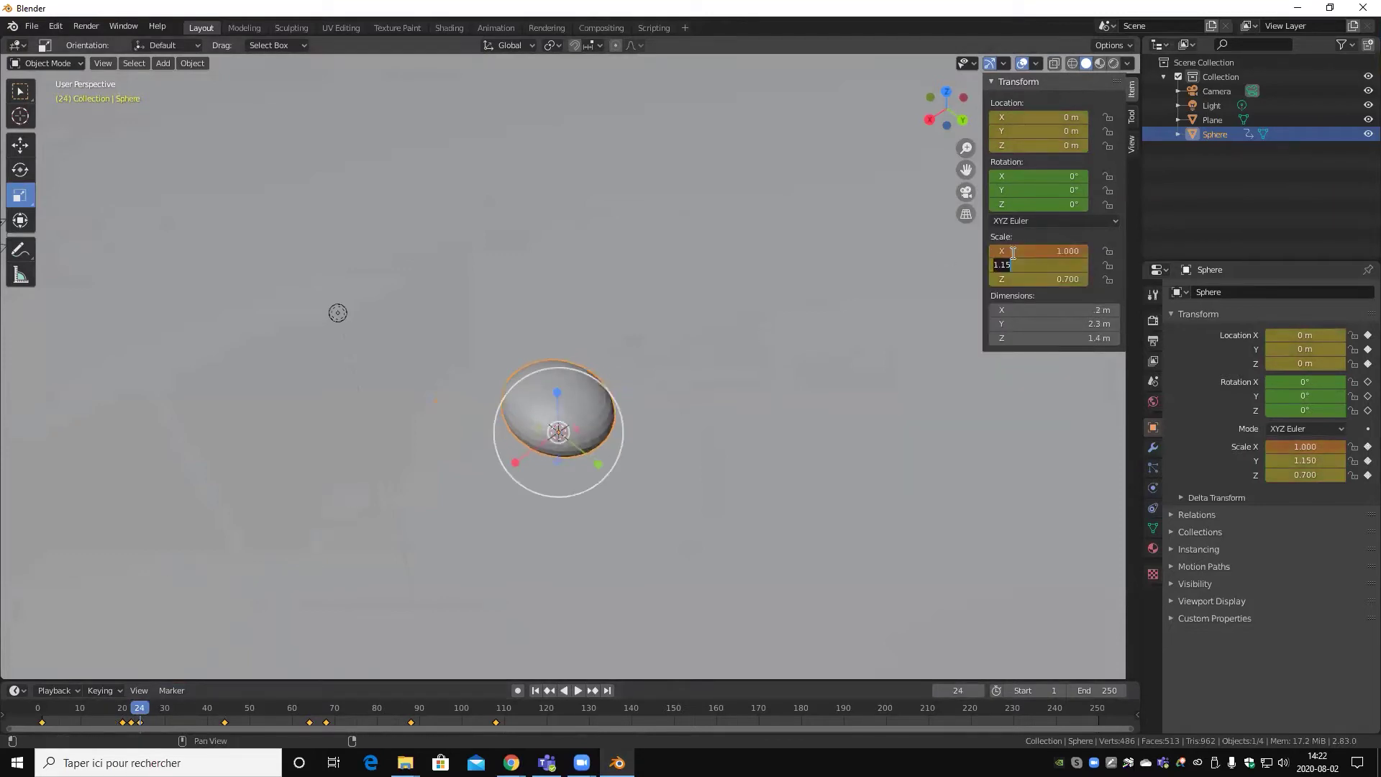
right_click(1059, 260)
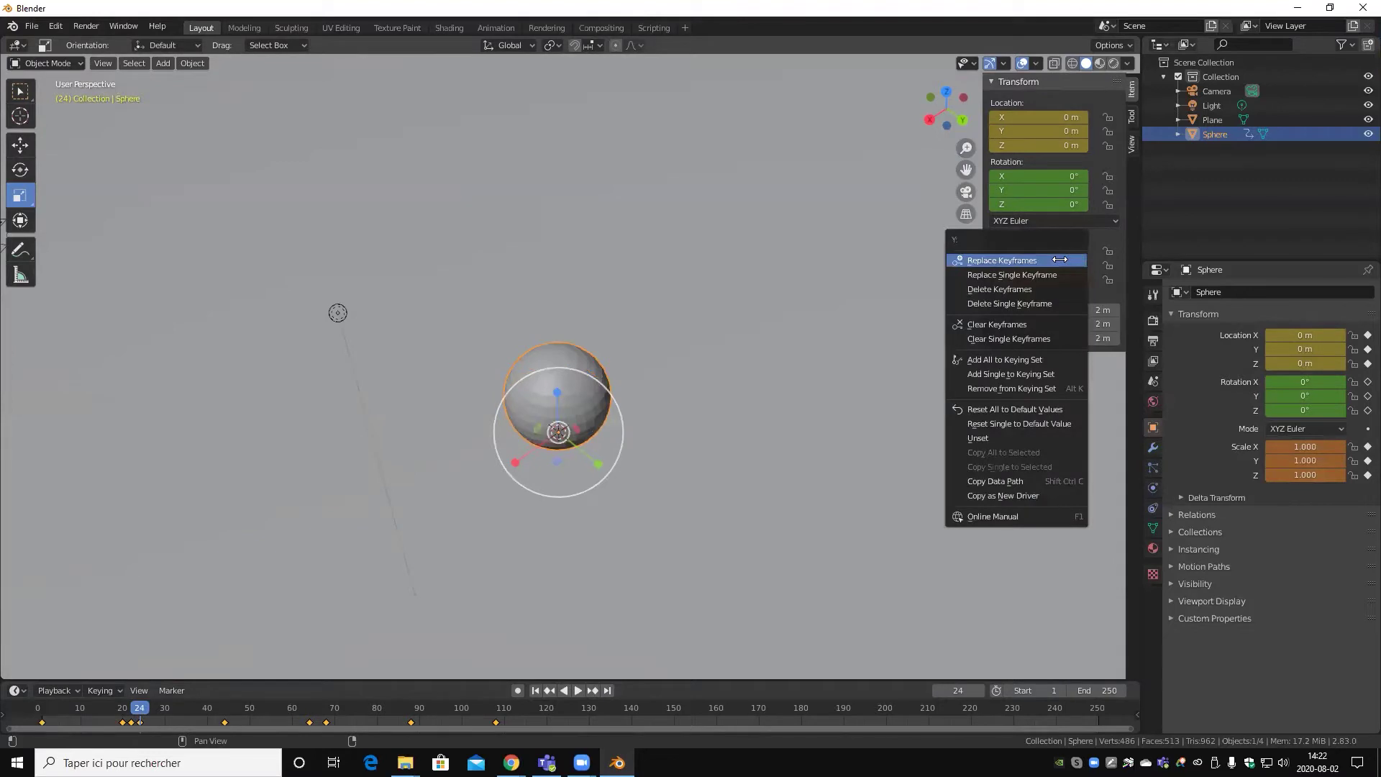
left_click(1059, 259)
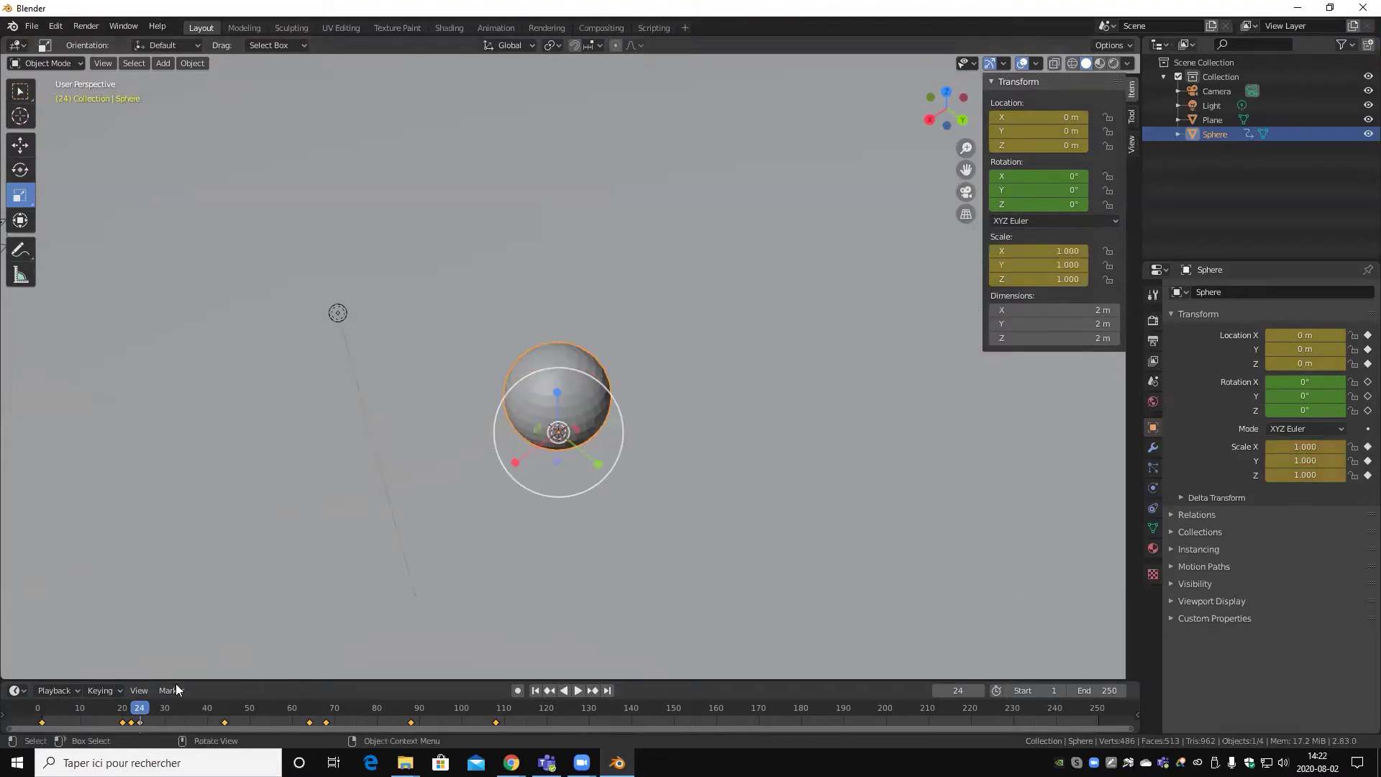
key("space")
key("space")
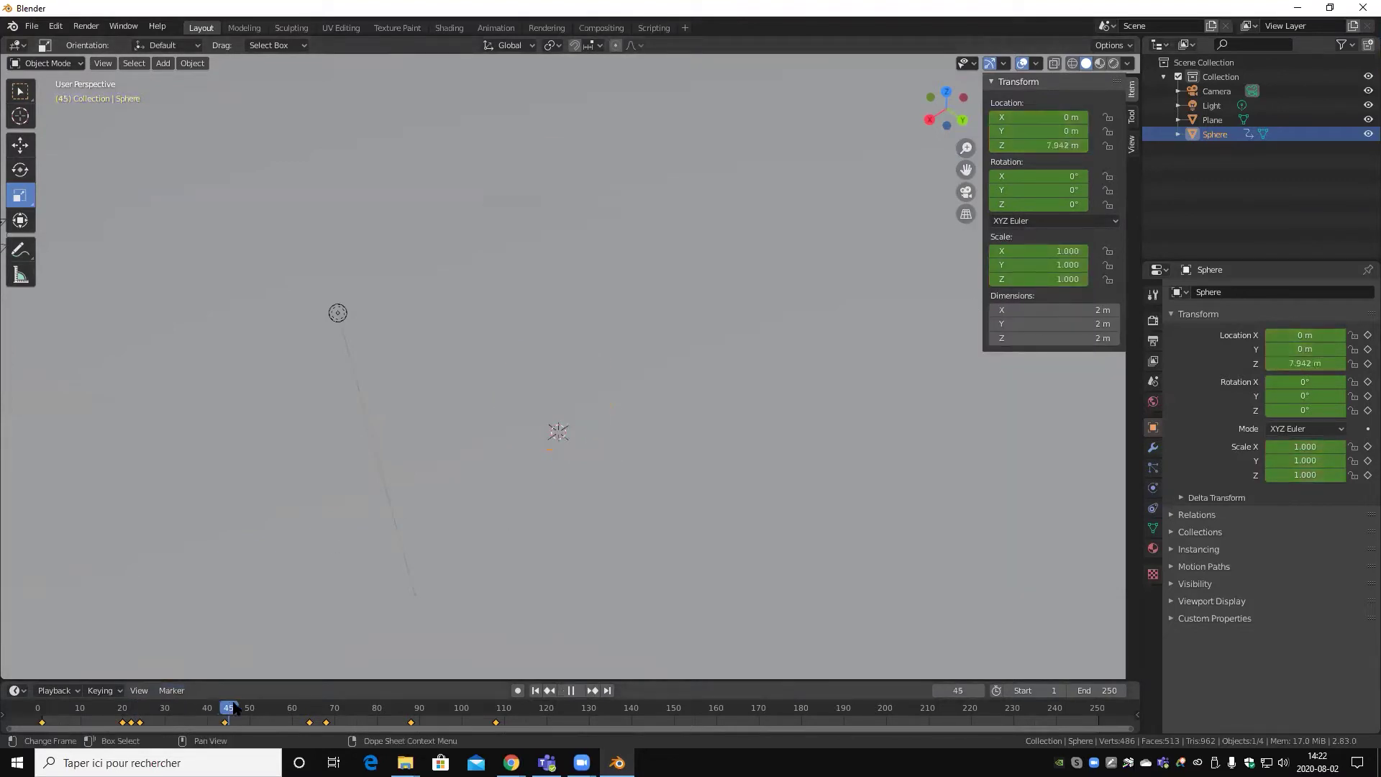
- Keyframe the sphere's 1.000 scale at frames 64 and 68
right_click(1007, 279)
left_click(311, 712)
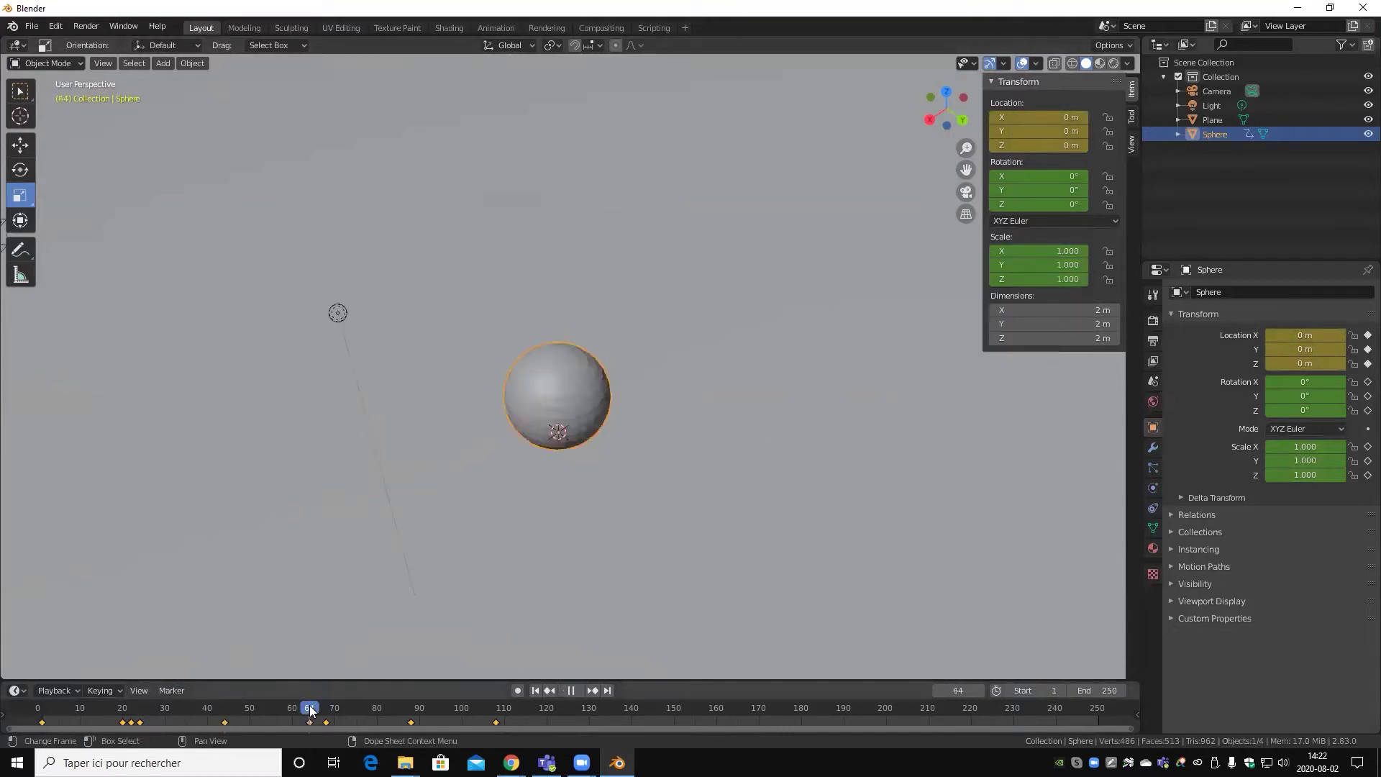
right_click(1030, 264)
left_click(1031, 265)
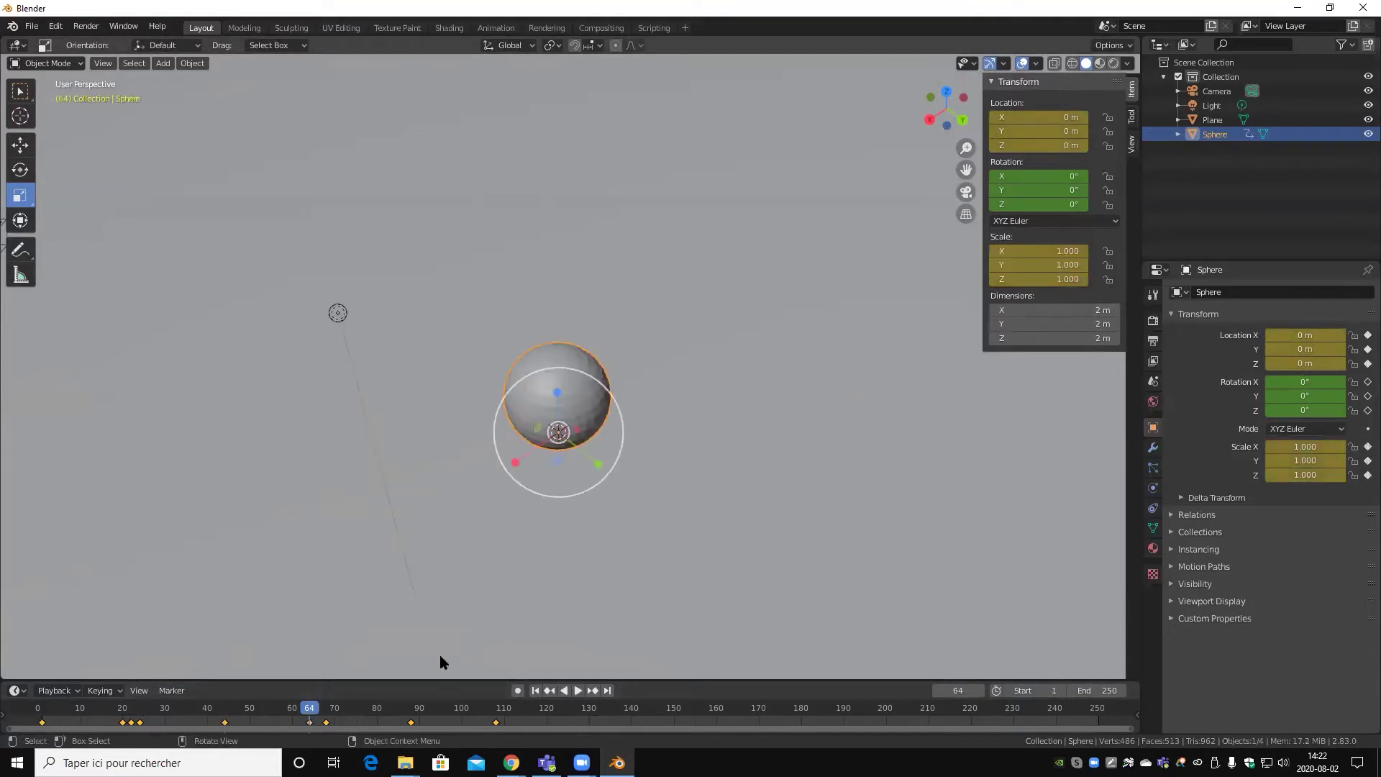
key("space")
key("space")
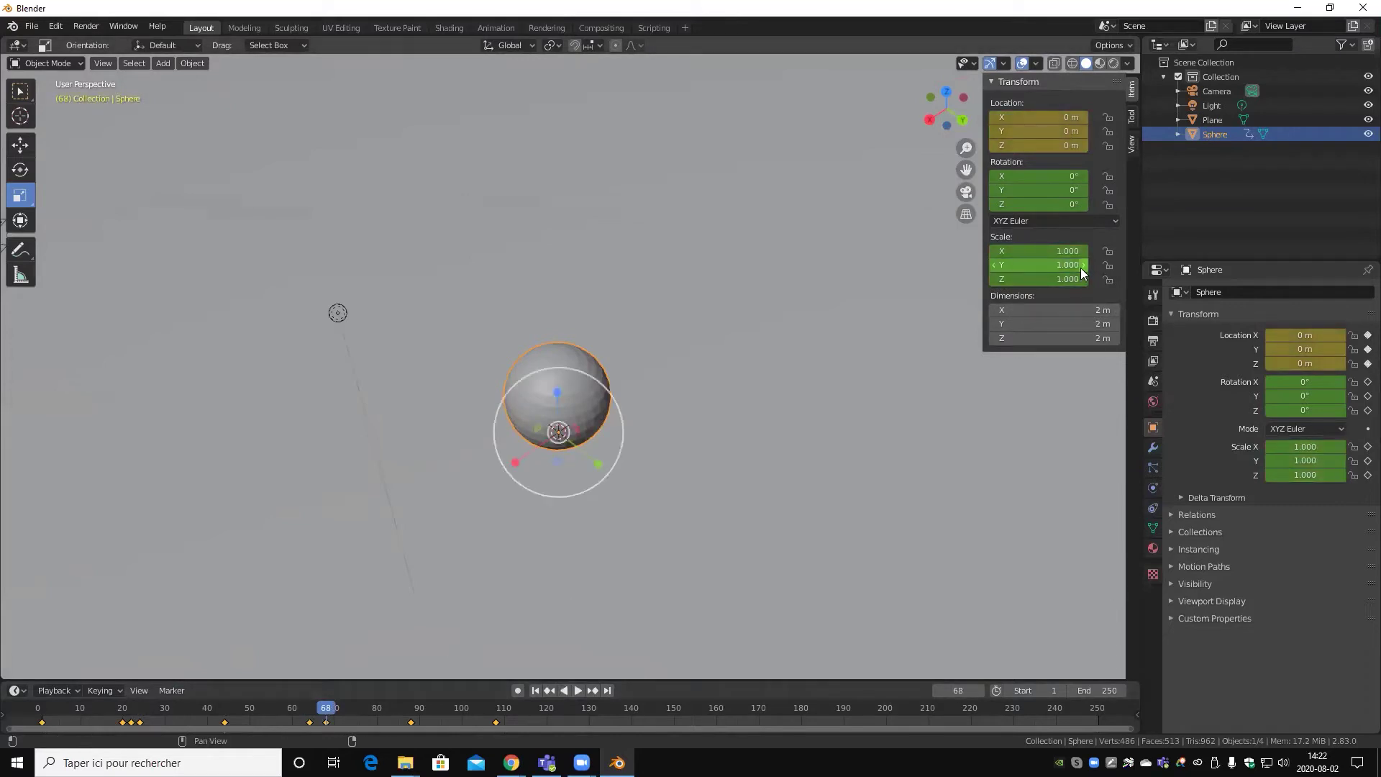
right_click(1079, 267)
left_click(1078, 269)
- Keyframe the sphere's 1.000 scale at frames 88 and 108
left_click_drag(327, 716, 410, 712)
right_click(1024, 263)
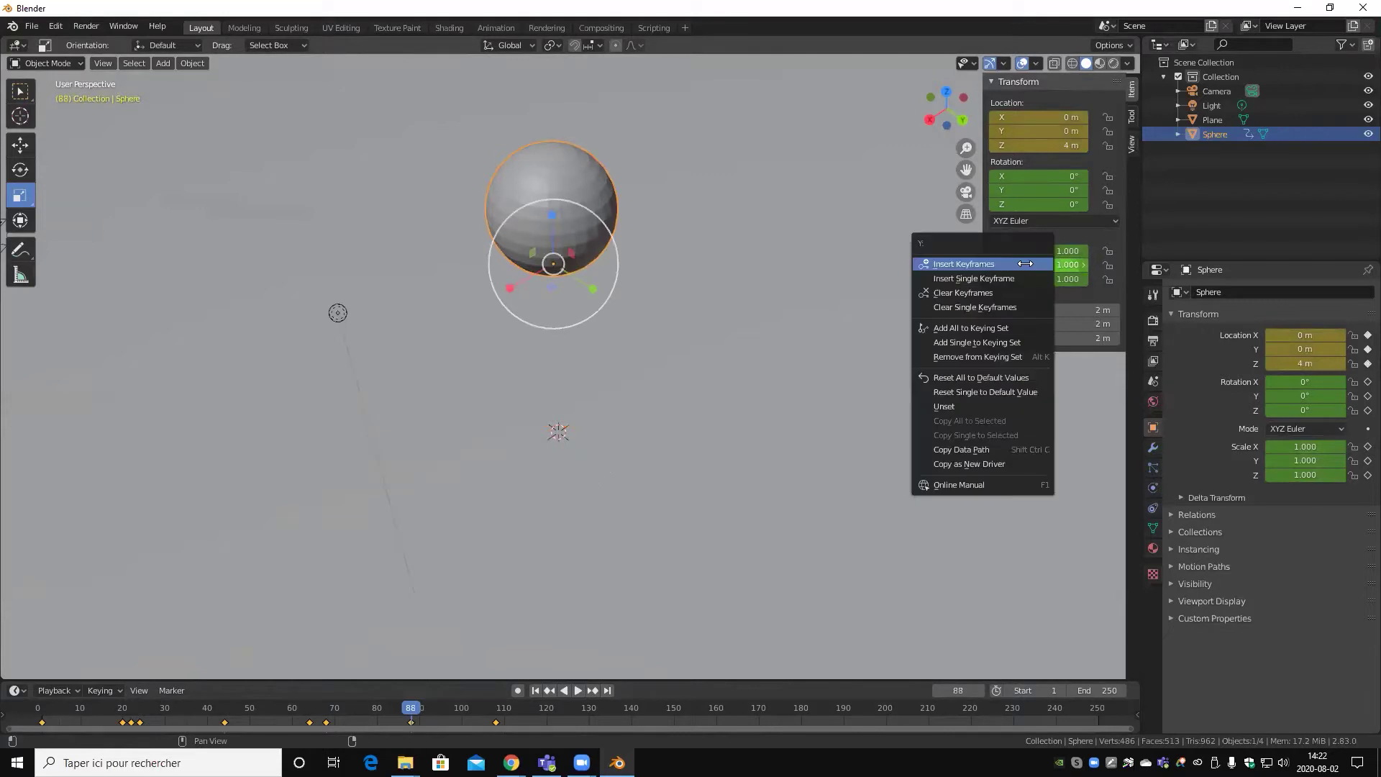
left_click(1024, 259)
key("space")
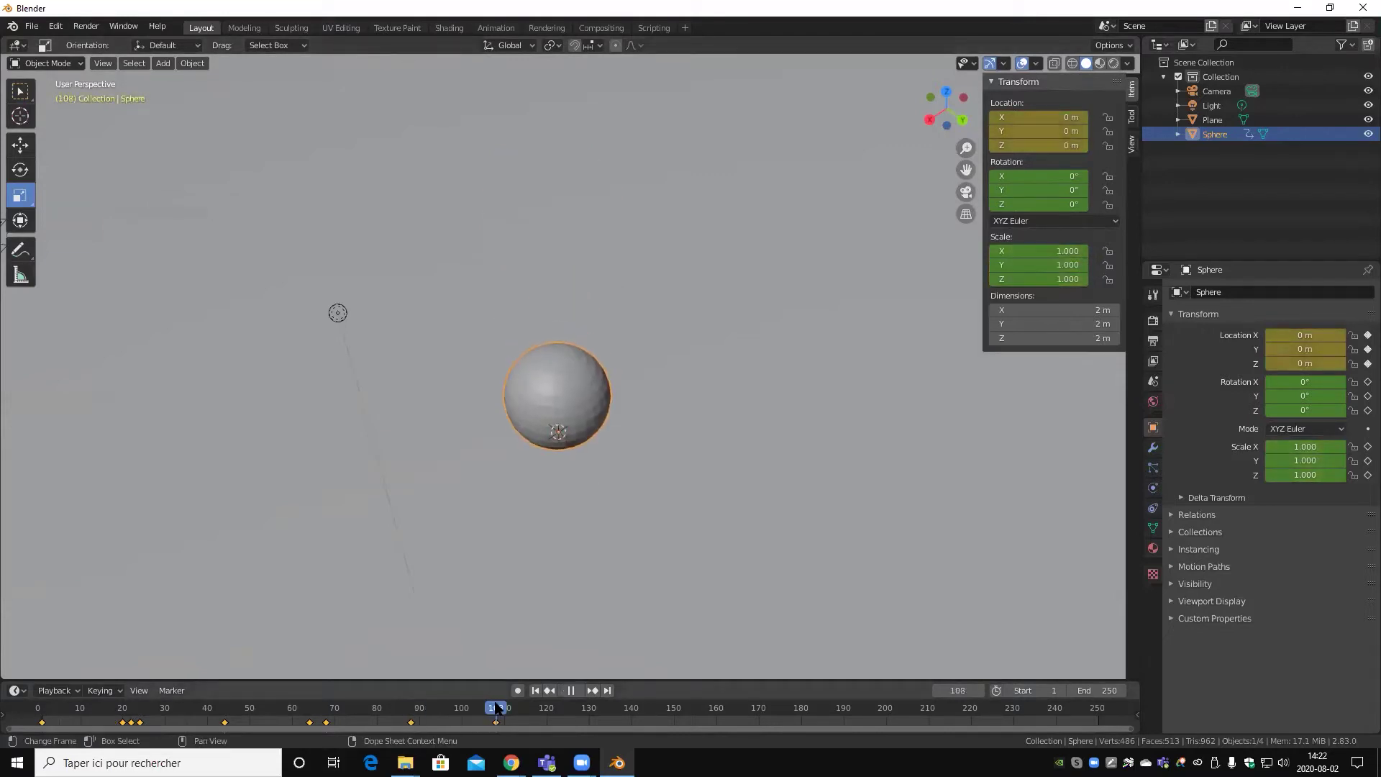
key("space")
right_click(1050, 266)
left_click(1050, 269)
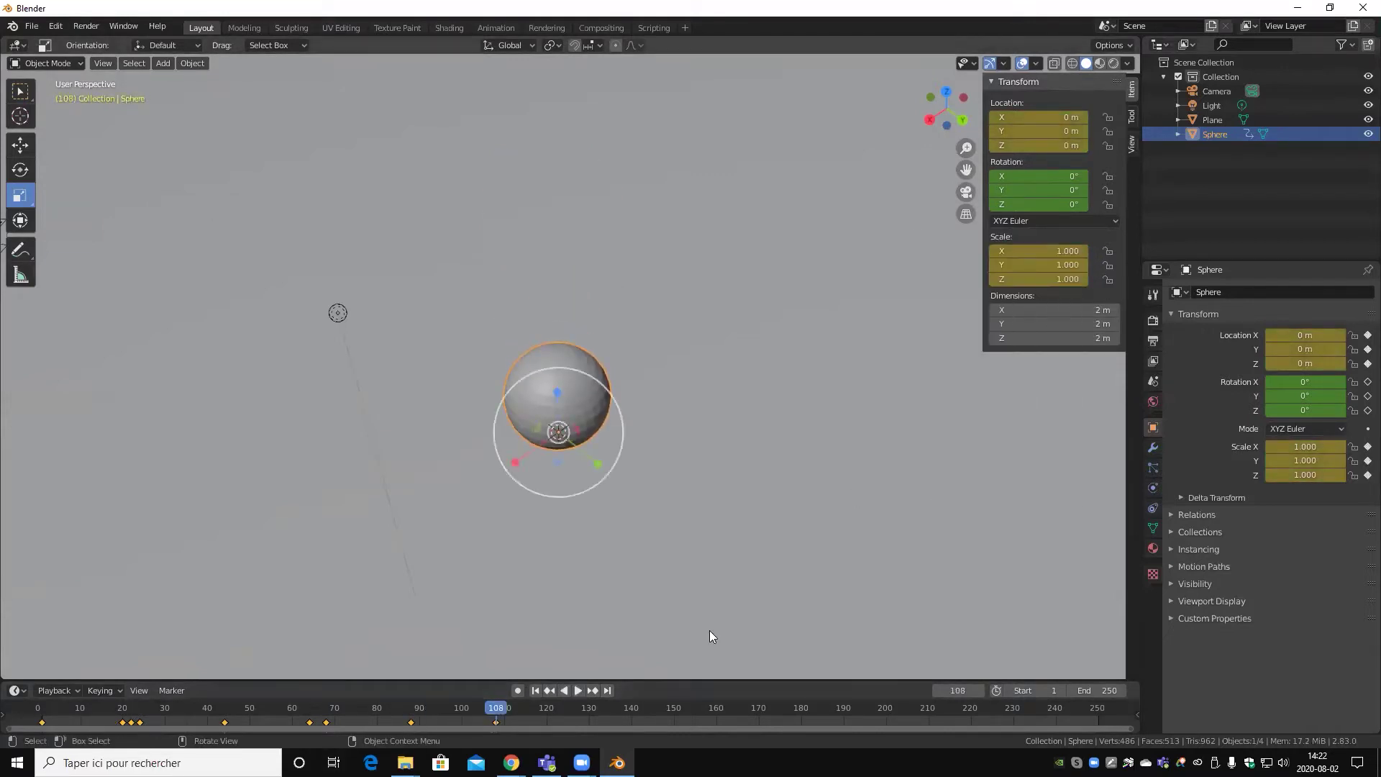
- Keyframe both the sphere's scale and location at frame 112
key("space")
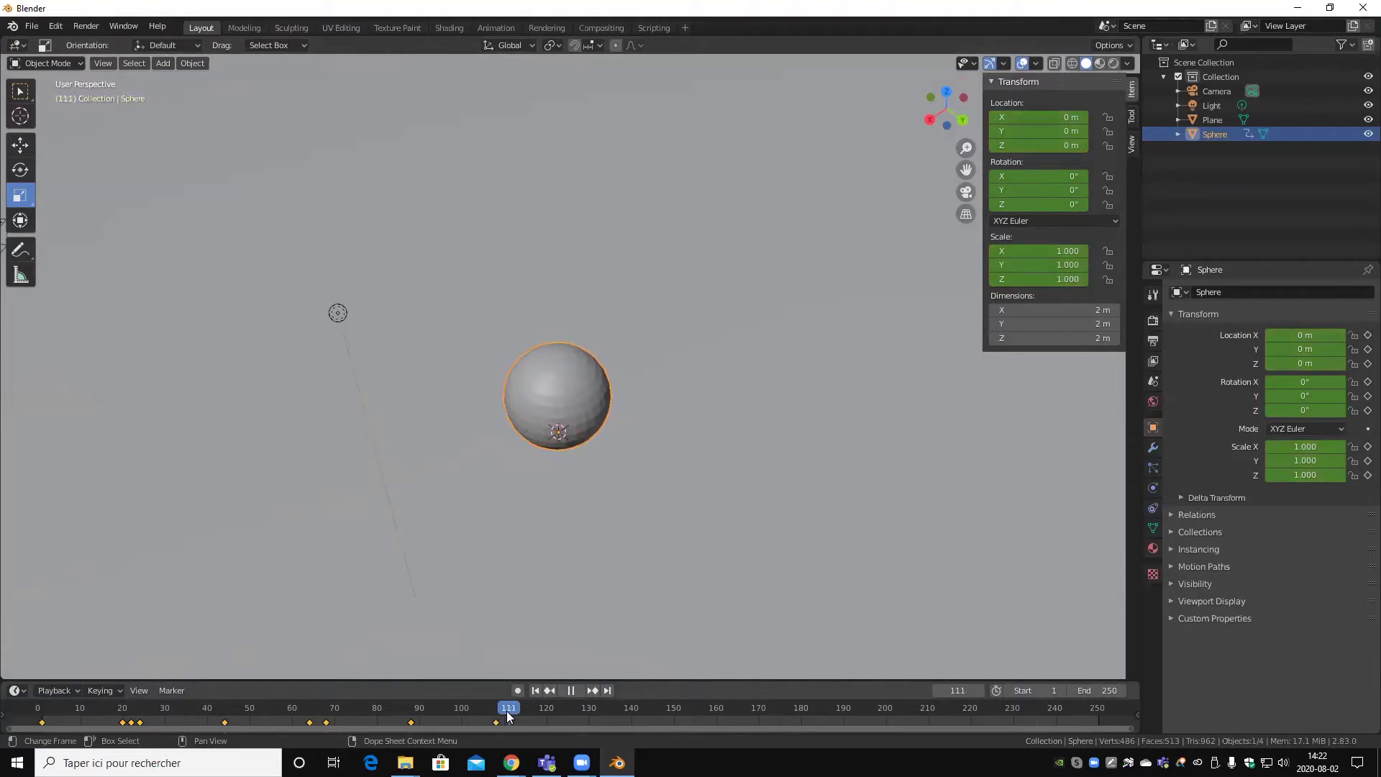
key("space")
right_click(1039, 264)
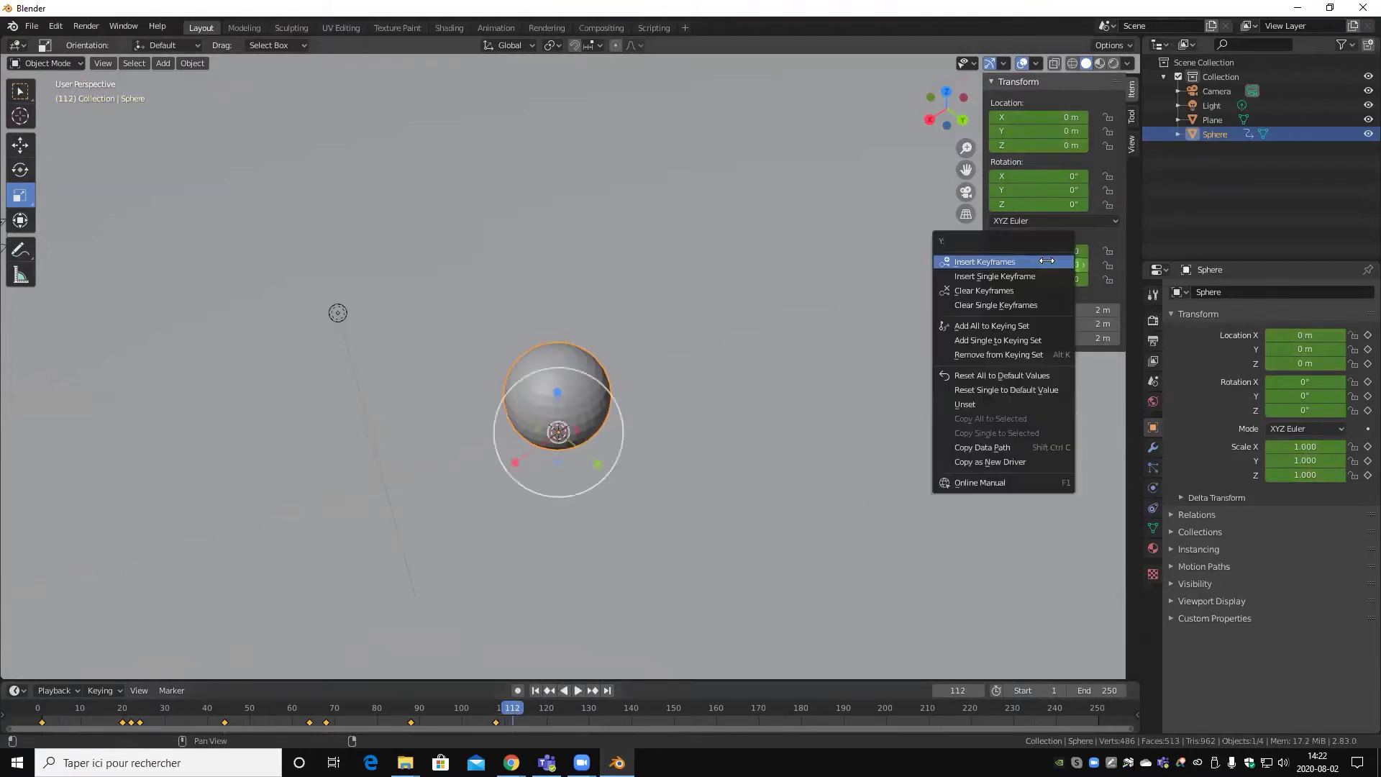
left_click(1040, 264)
right_click(1058, 134)
left_click(1058, 134)
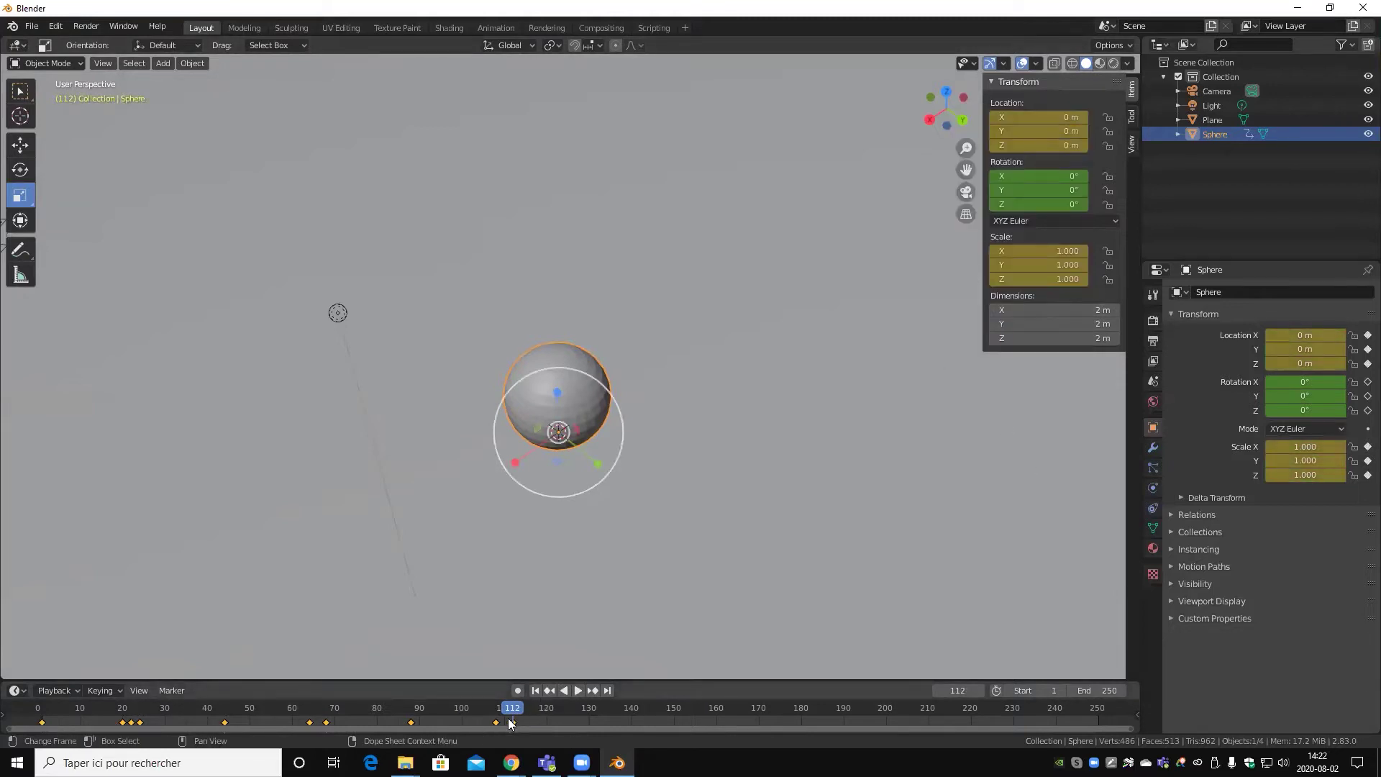
mouse_move(512, 716)
left_mouse_down()
mouse_move(305, 716)
mouse_move(317, 719)
left_mouse_up()
- At frame 66, squash the sphere to scale 1.15, 1.15, 0.7 and keyframe it
left_click(1030, 251)
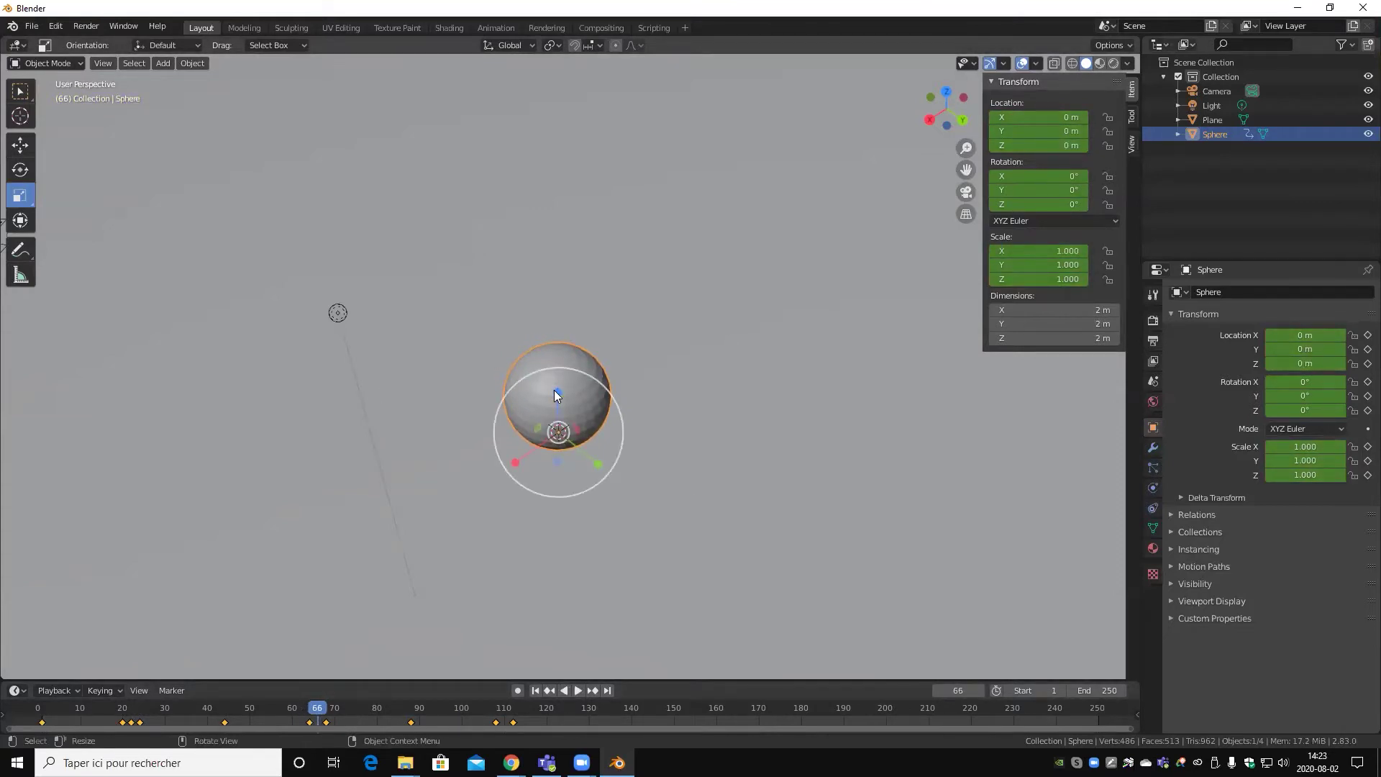
left_click_drag(555, 391, 556, 401)
left_click(1035, 279)
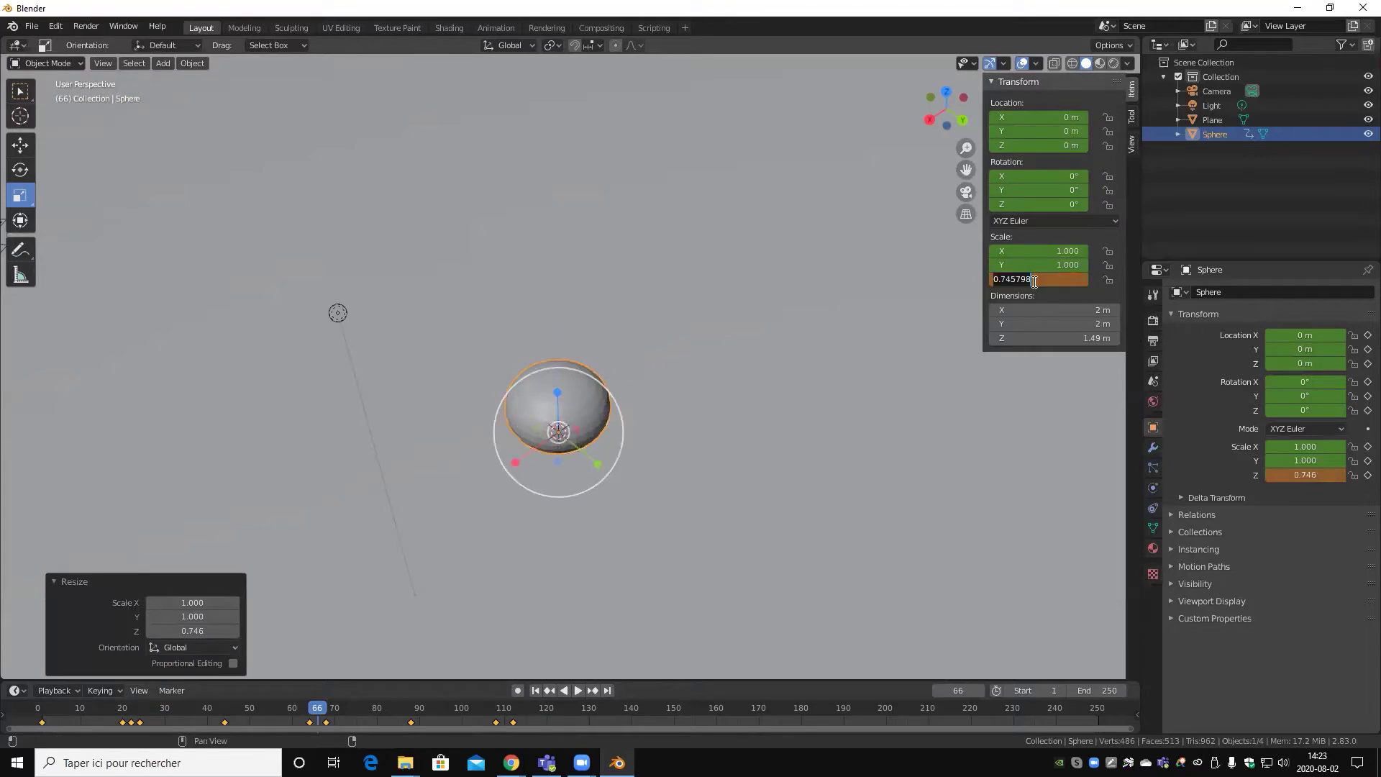
type("0.7")
key("Tab")
key("shift+Tab")
key("shift+Tab")
type("0")
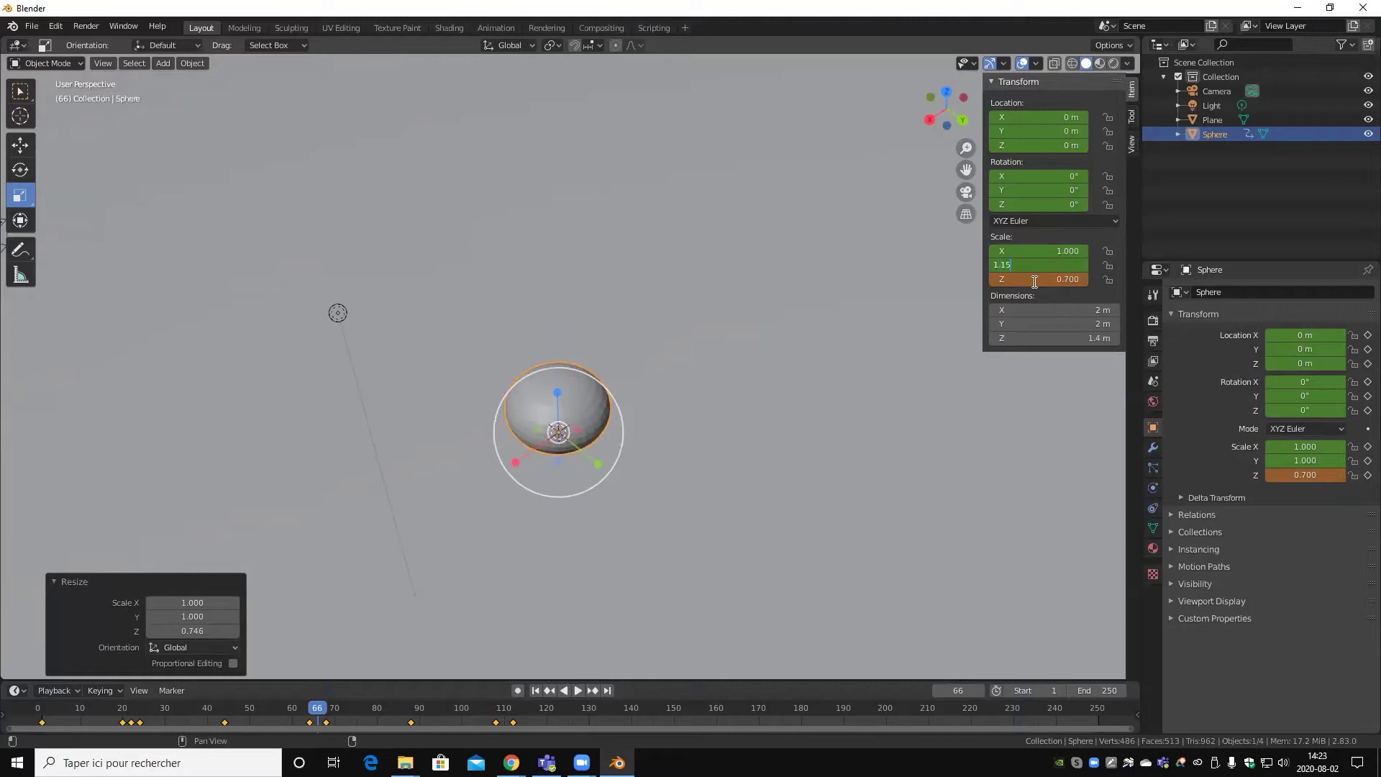
key("shift+Tab")
type("5")
key("Return")
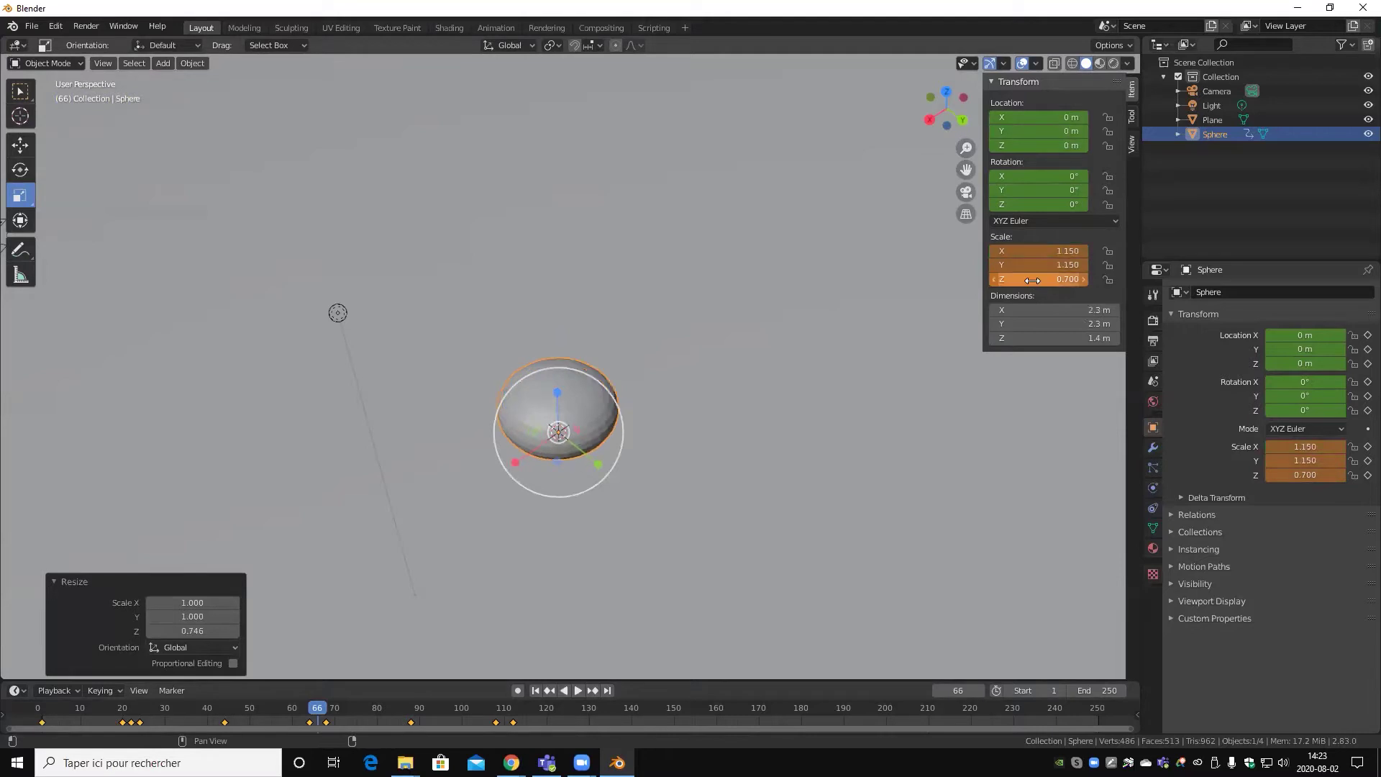
right_click(1025, 263)
left_click(1025, 261)
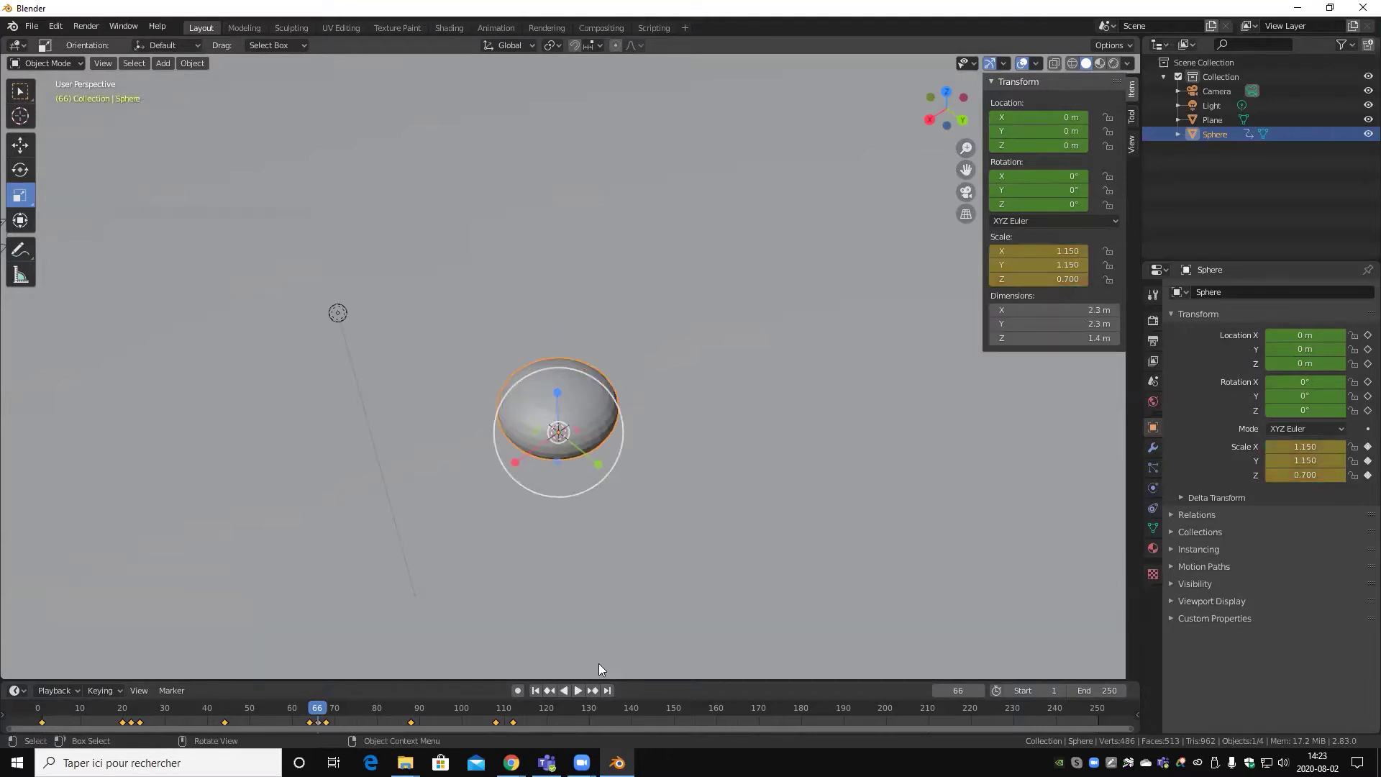
- At frame 110, set the same 1.15, 1.15, 0.7 squash and keyframe it
left_click(505, 708)
key("space")
key("space")
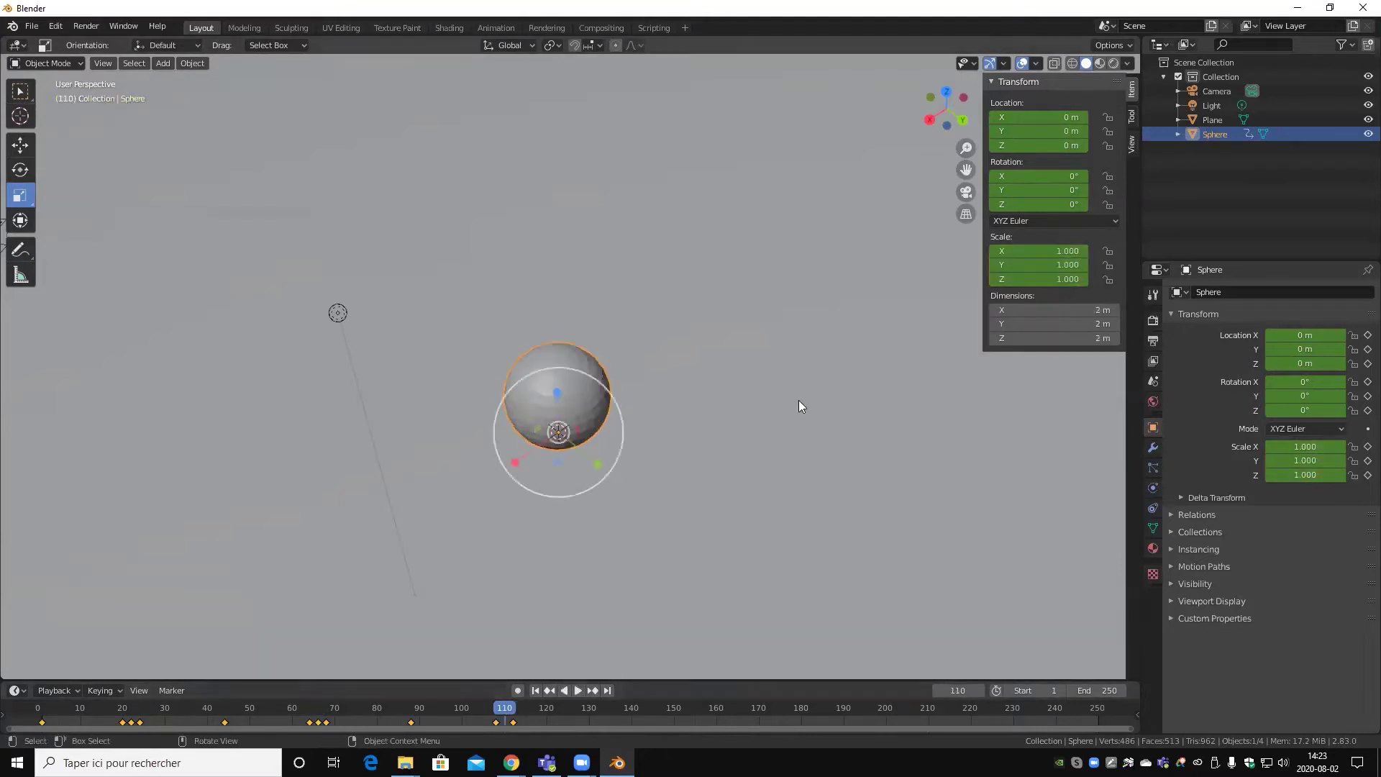
left_click(1056, 252)
type("1.15")
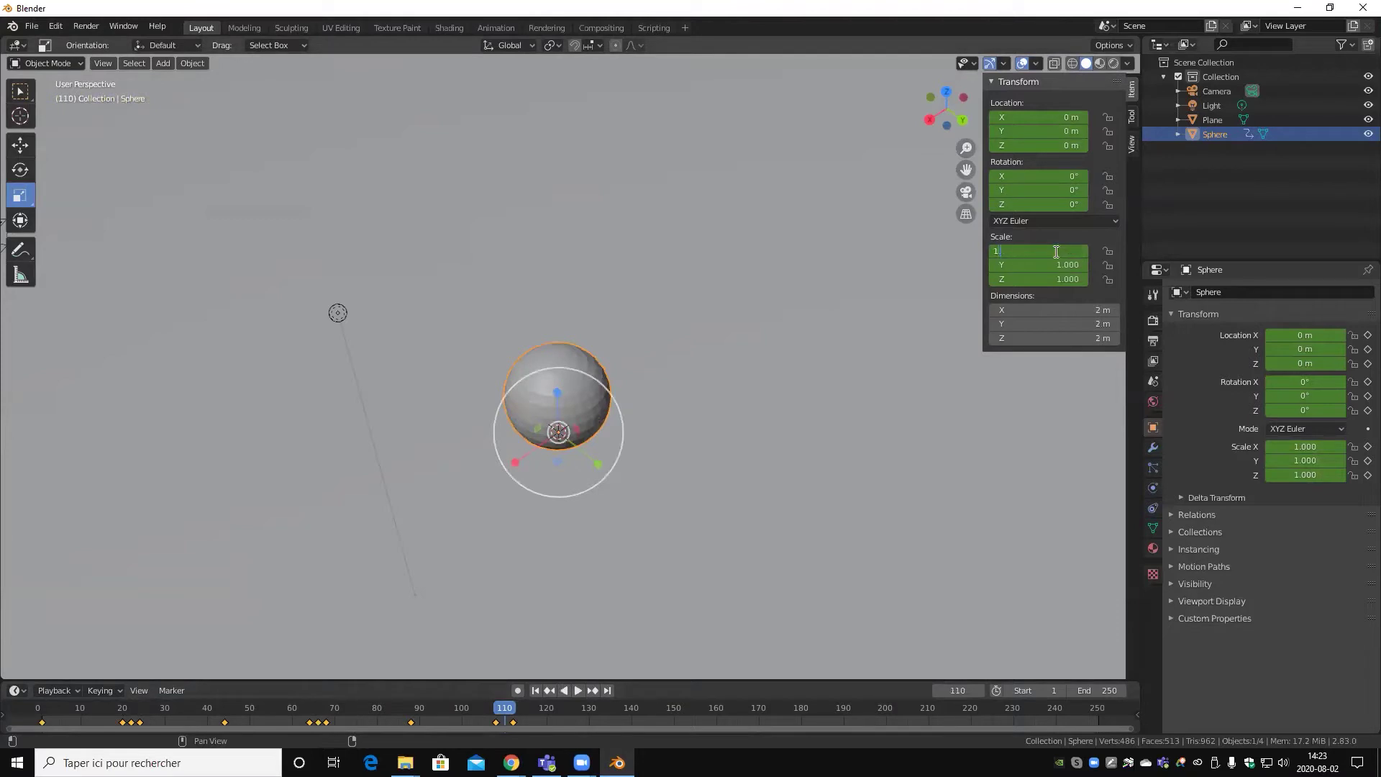
key("Tab")
type("5")
key("Tab")
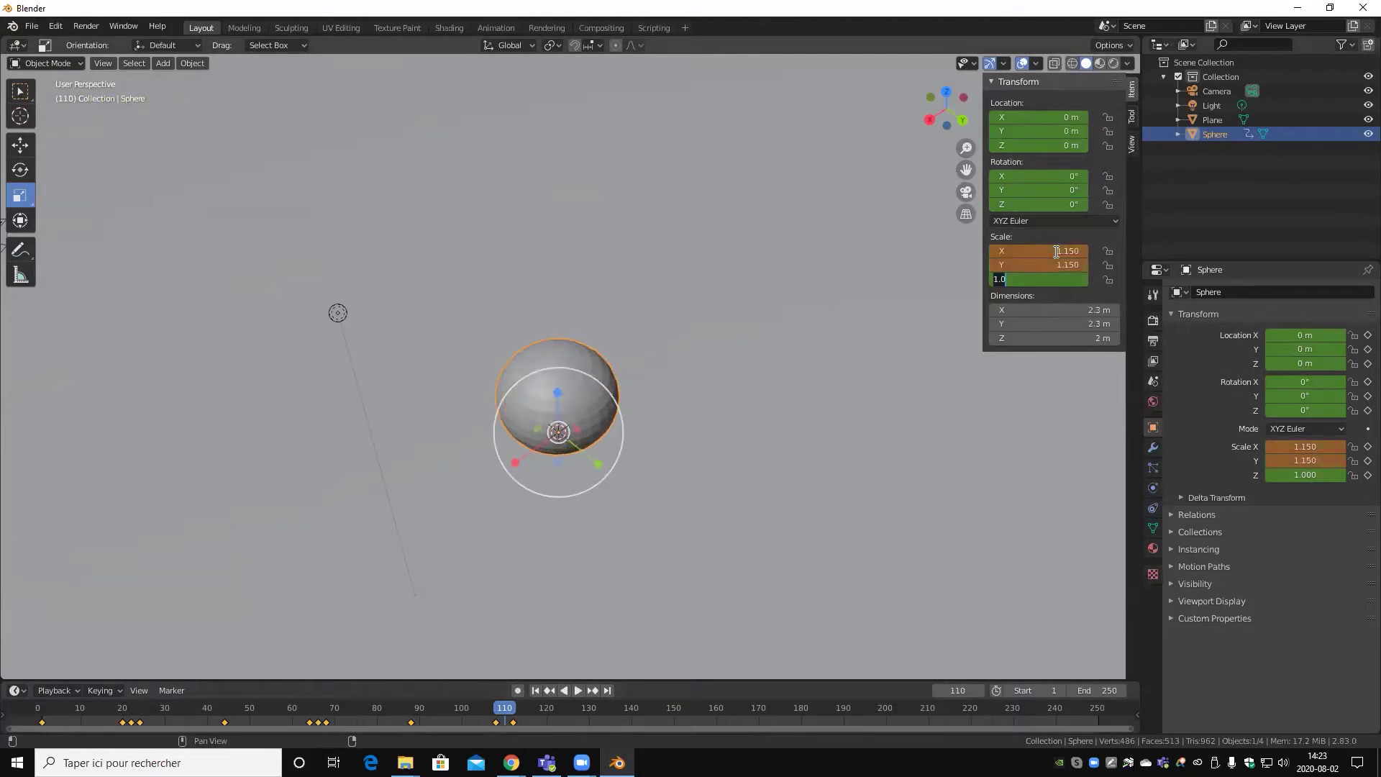
type("0.7")
key("Return")
right_click(1038, 265)
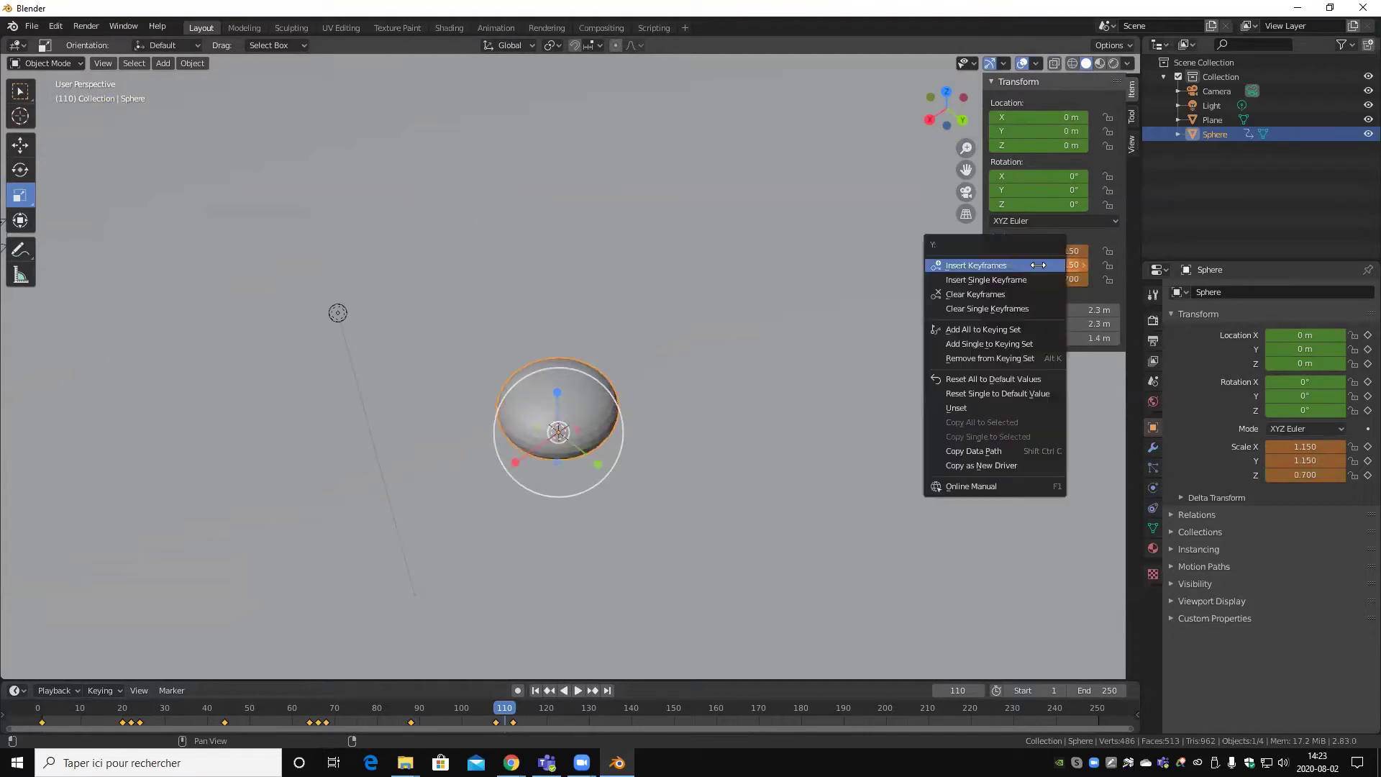
left_click(1038, 265)
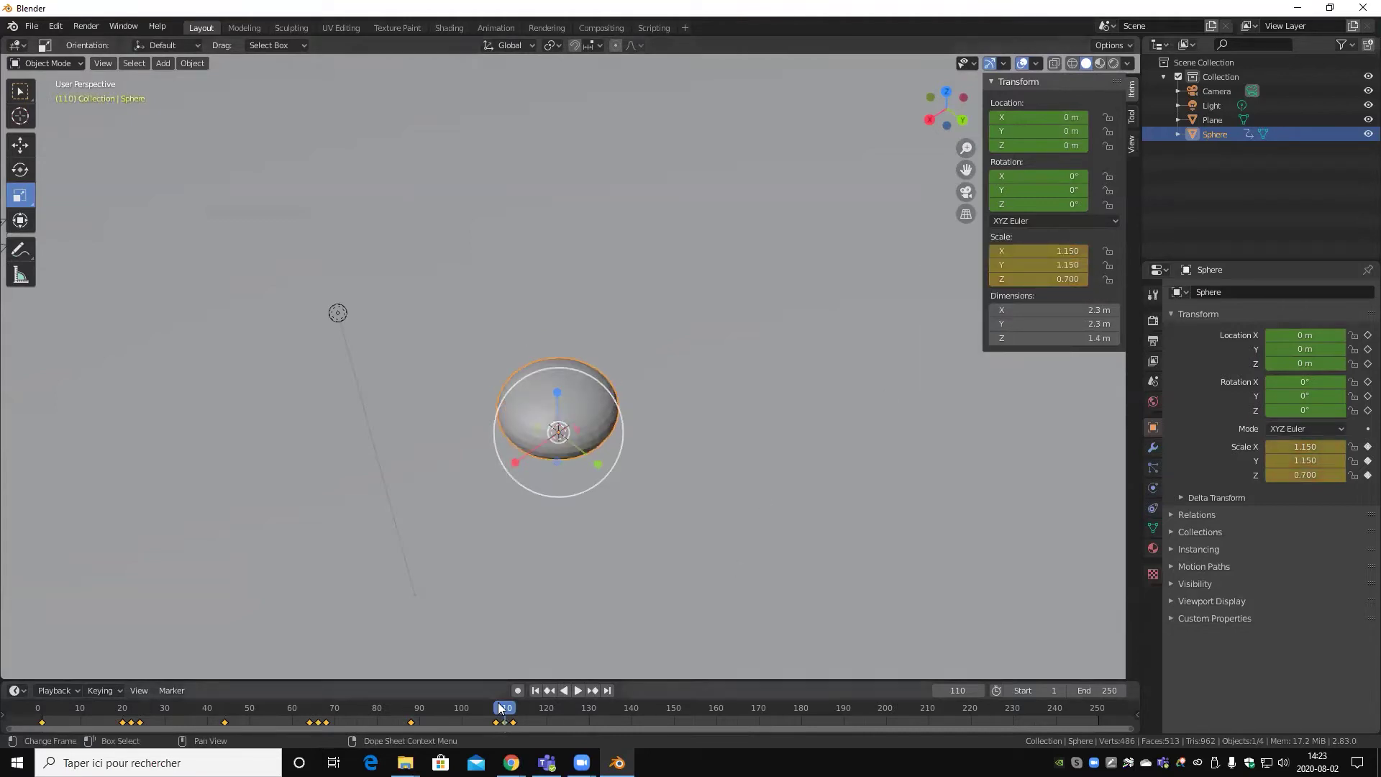
left_click_drag(519, 709, 9, 724)
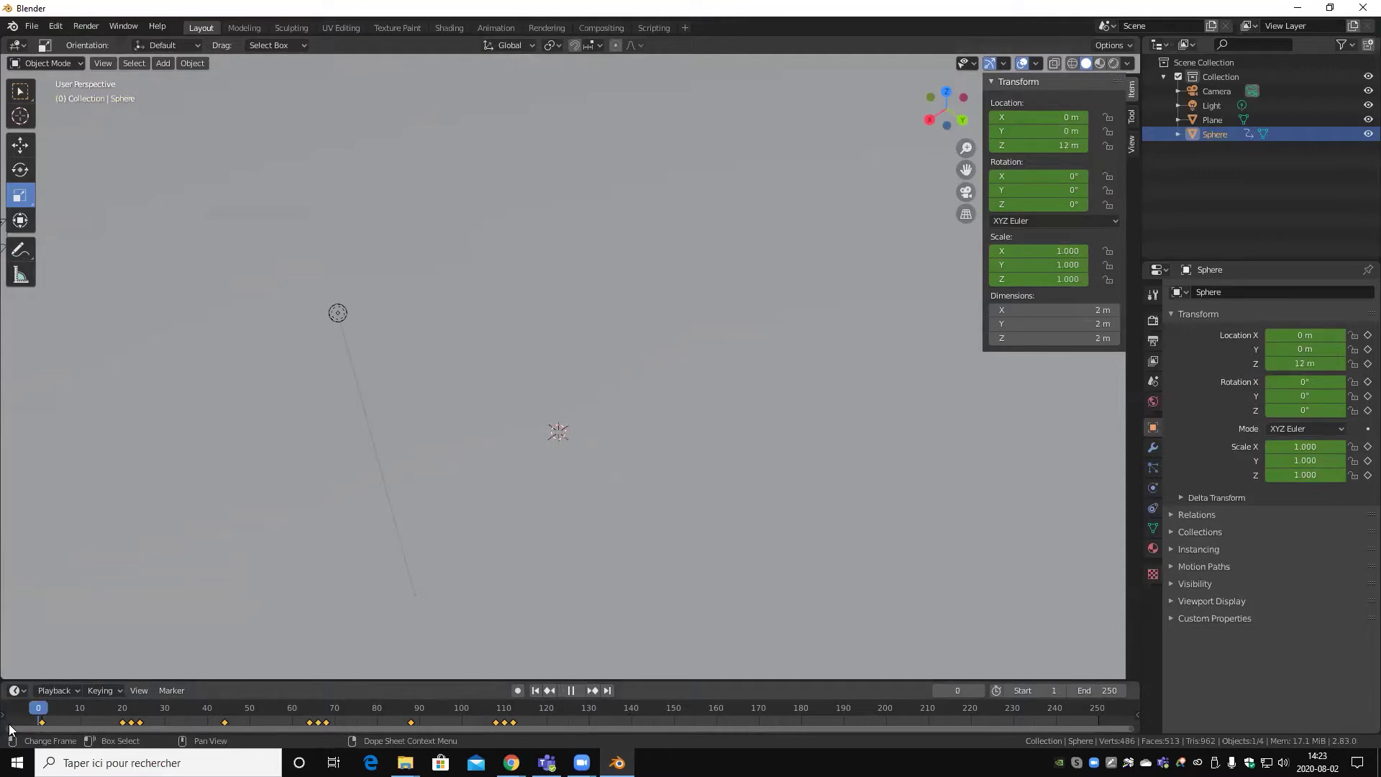
- Check the squash around frame 110, then orbit to show sphere and plane and replay
key("space")
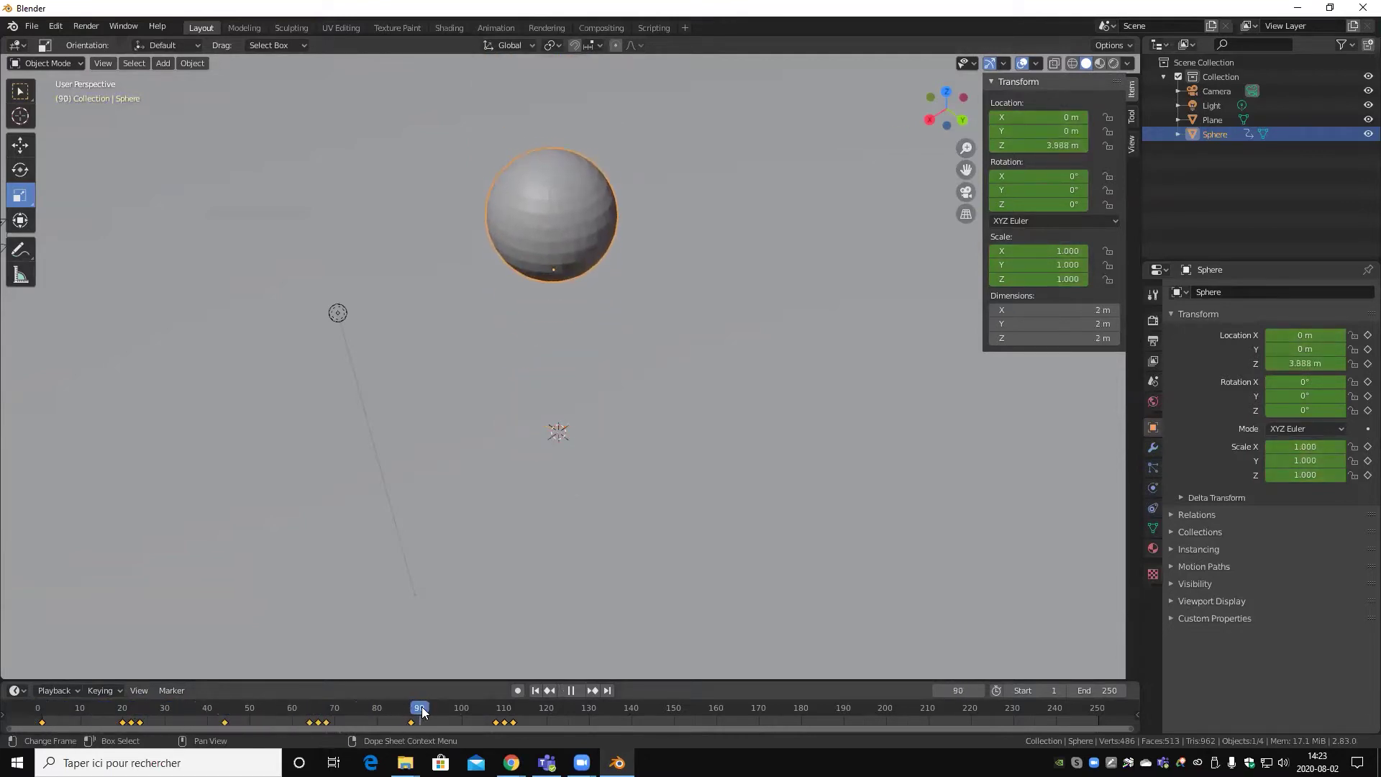
mouse_move(485, 711)
left_mouse_down()
mouse_move(508, 721)
mouse_move(36, 719)
left_mouse_up()
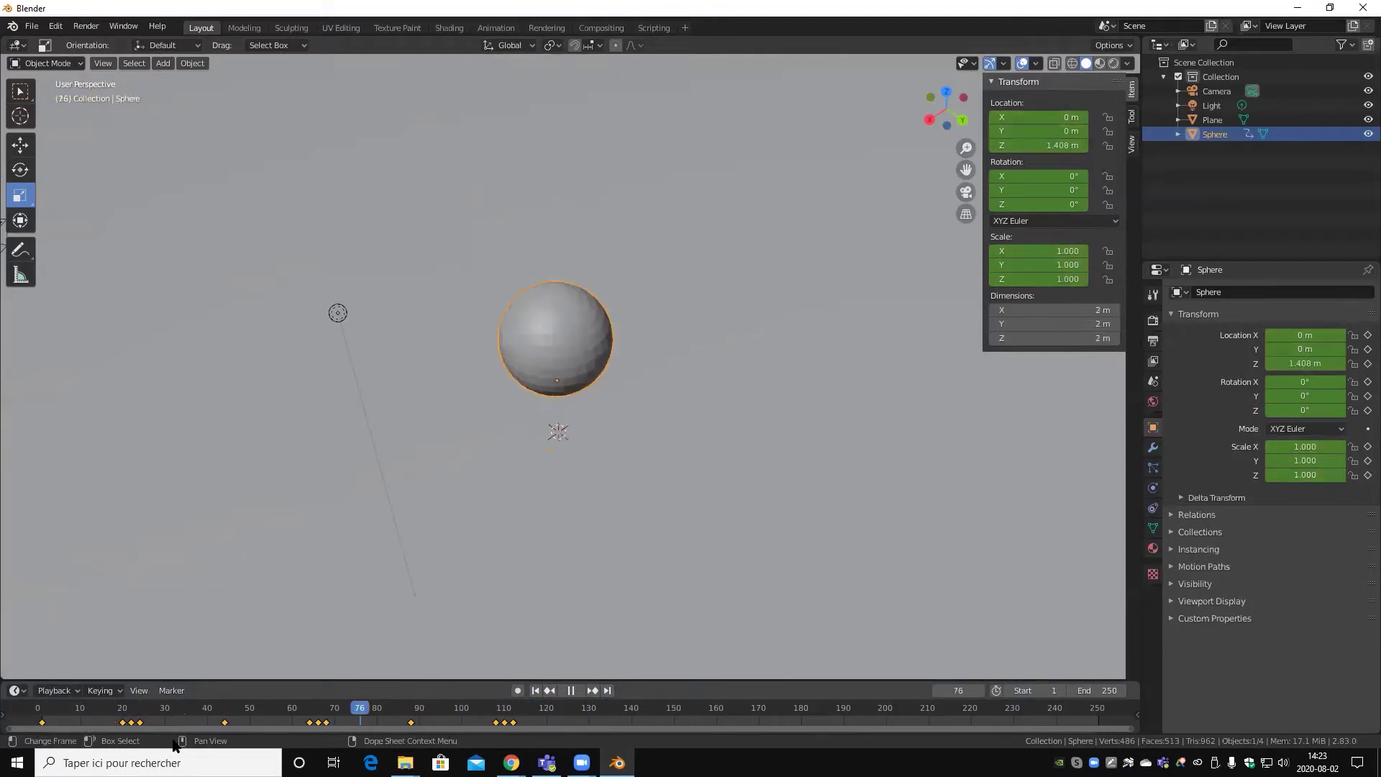
key("Escape")
middle_click_drag(742, 486, 856, 417)
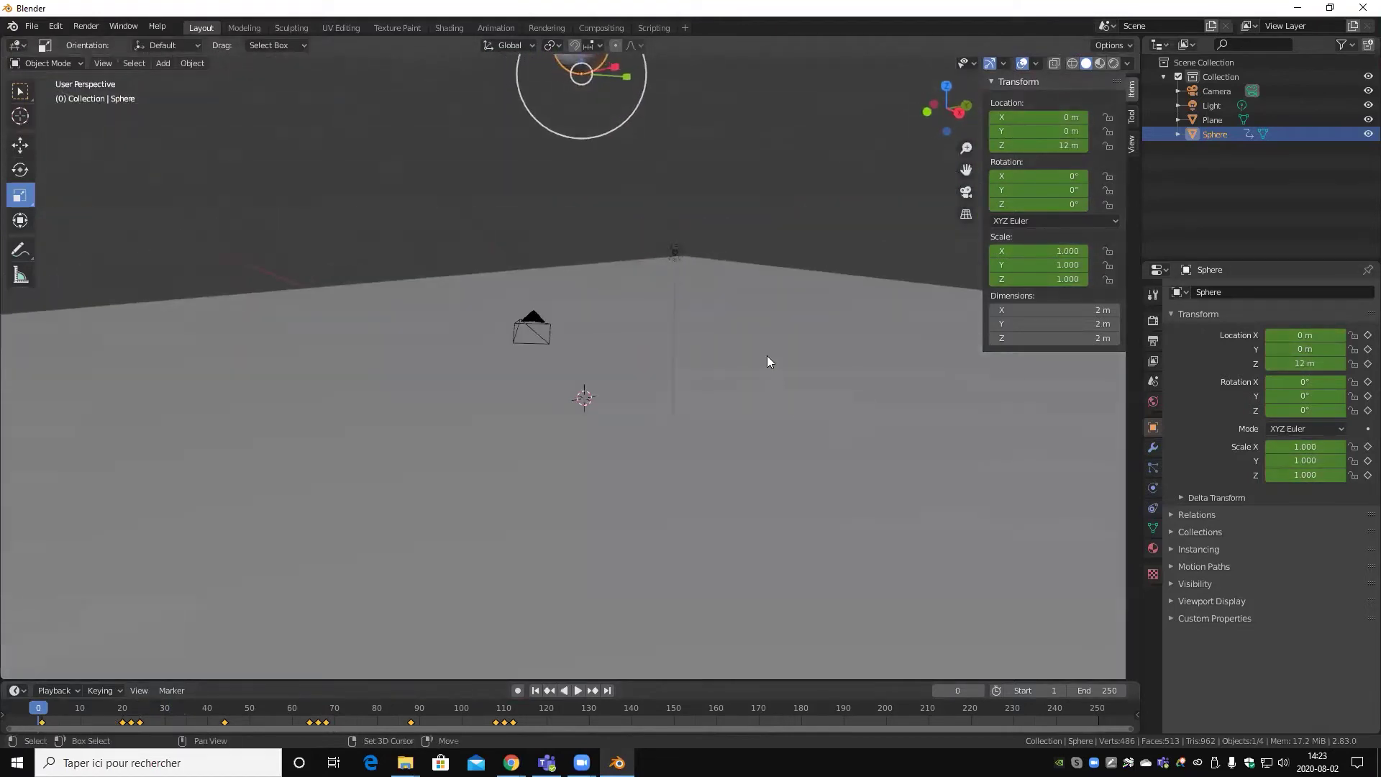
mouse_move(767, 360)
middle_mouse_down()
mouse_move(739, 456)
mouse_move(652, 506)
mouse_move(603, 692)
middle_mouse_up()
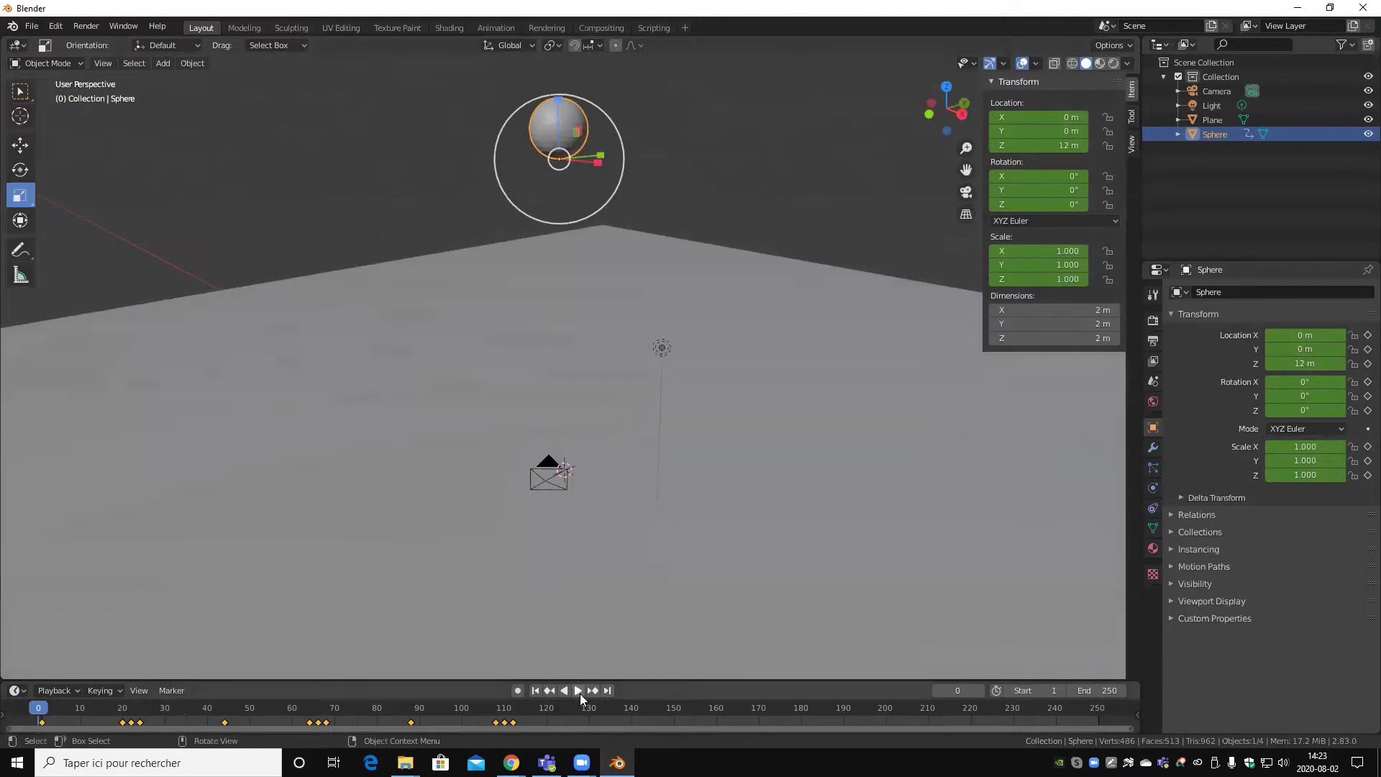
left_click(578, 691)
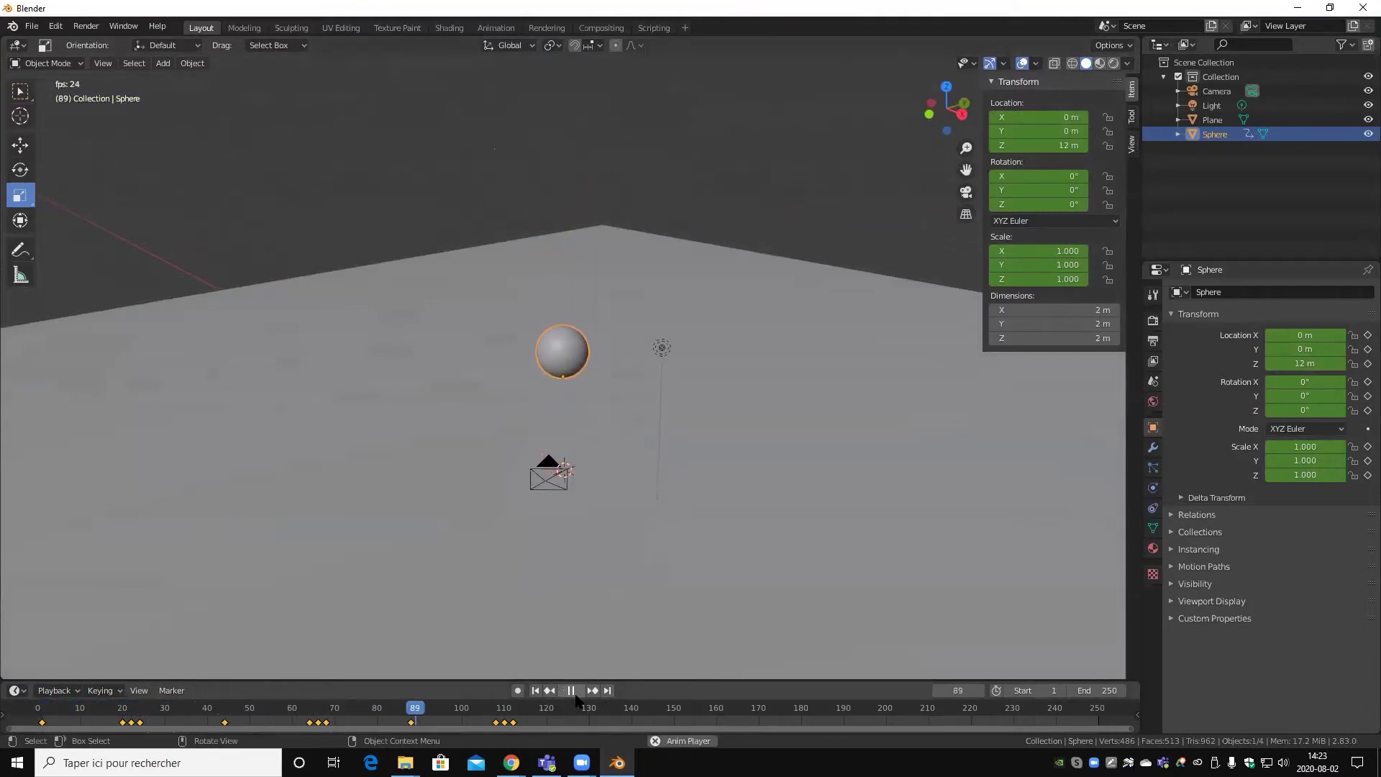
left_click(572, 693)
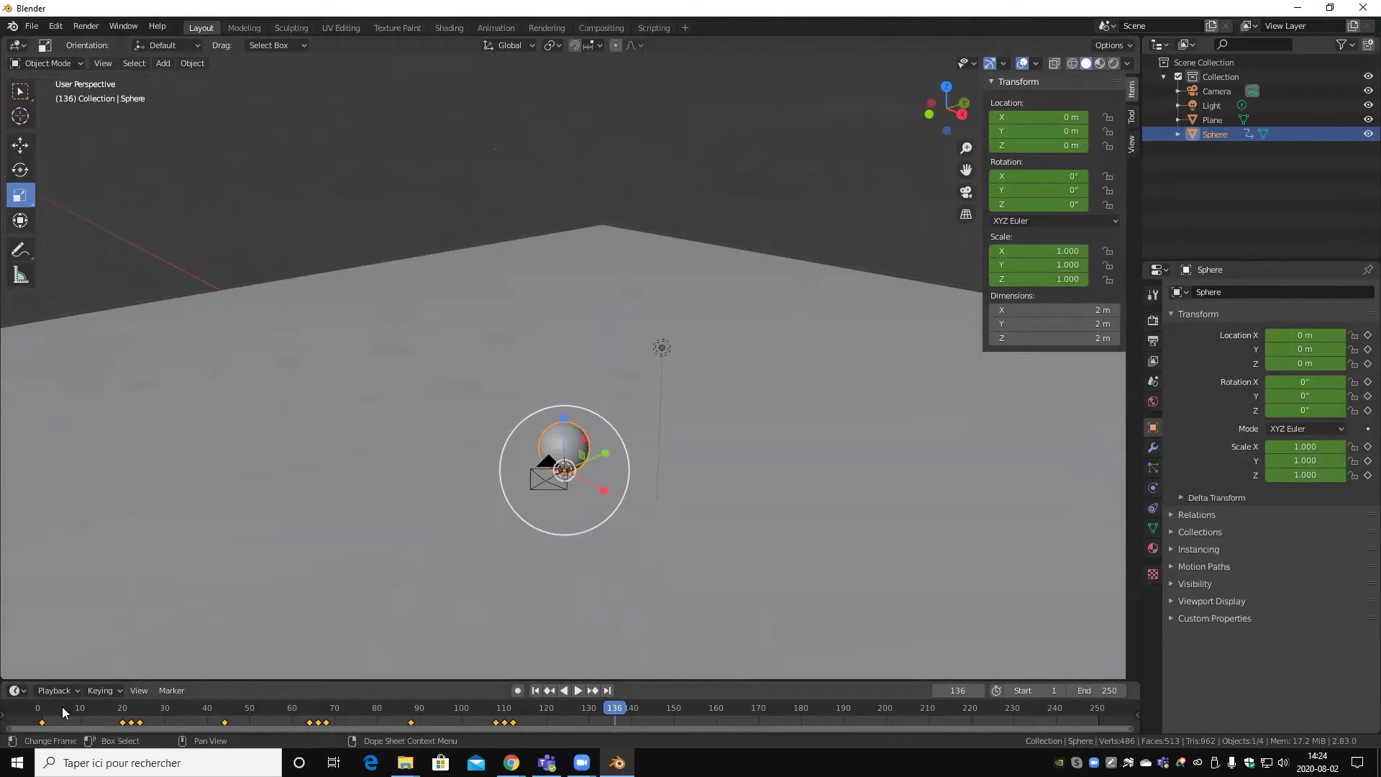
- Replay from the start and scrub the first frames of the fall back to frame 0
key("shift+Left")
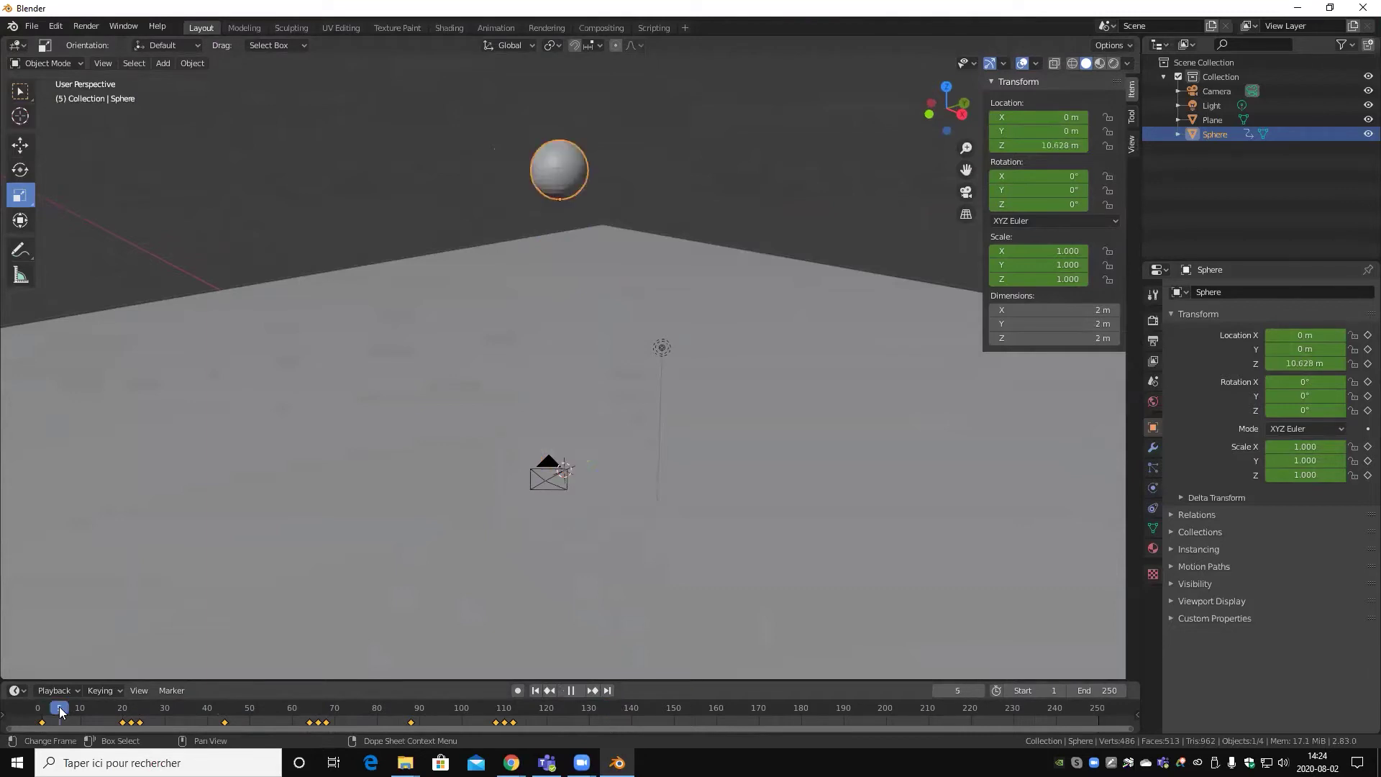
key("space")
left_click_drag(51, 710, 41, 710)
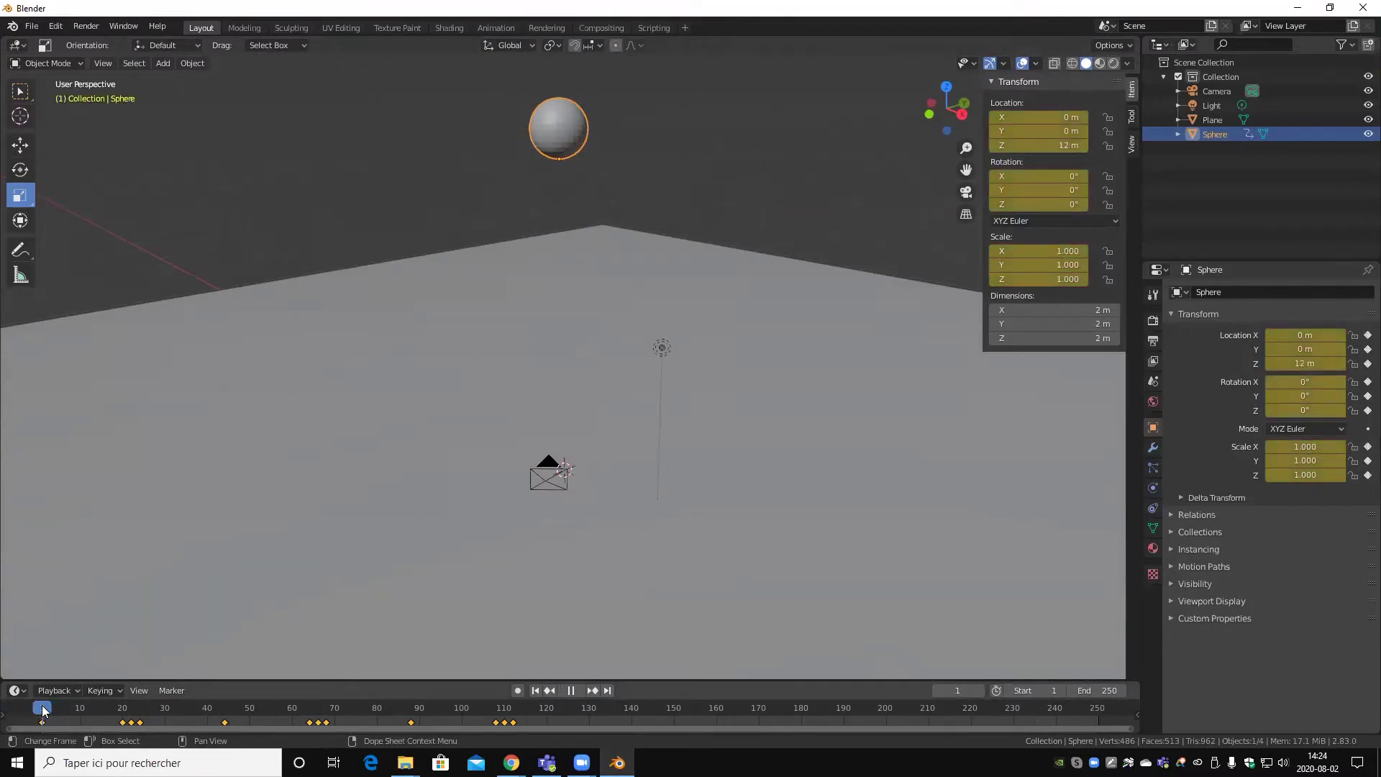
left_click(45, 719)
left_click_drag(45, 720, 42, 716)
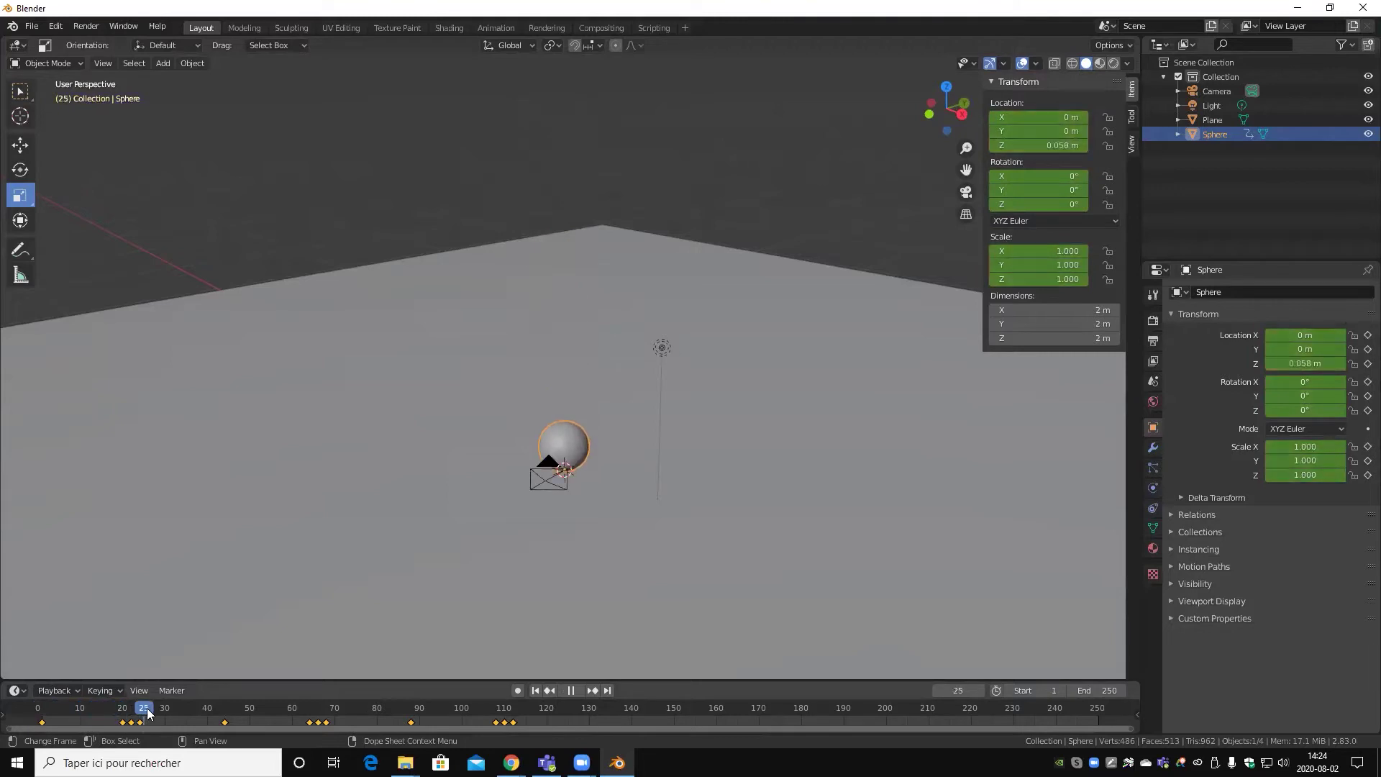
left_click(37, 714)
left_click_drag(36, 714, 14, 716)
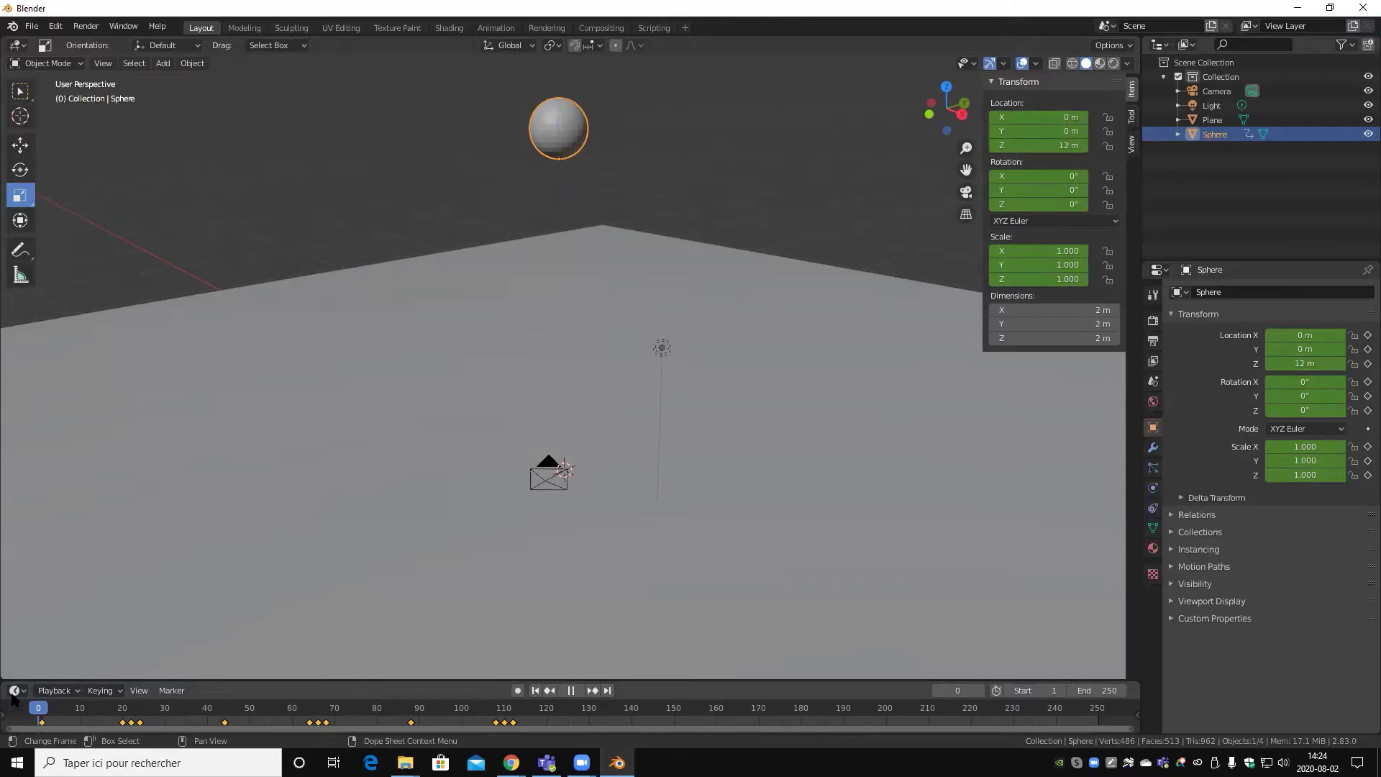
- Inspect frames 3, 2 and 1 for the 12 m start, then scrub through the fall
left_click_drag(62, 715, 81, 728)
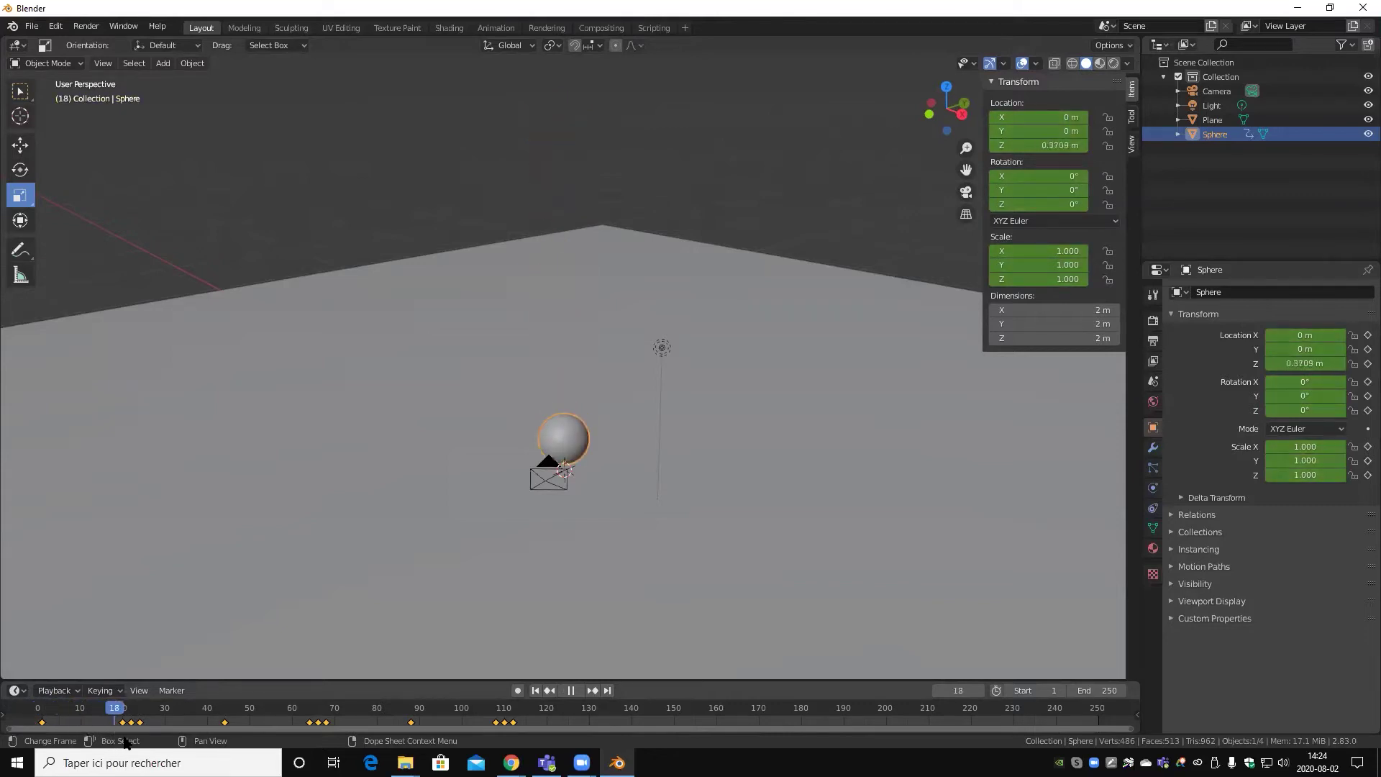
left_click(52, 728)
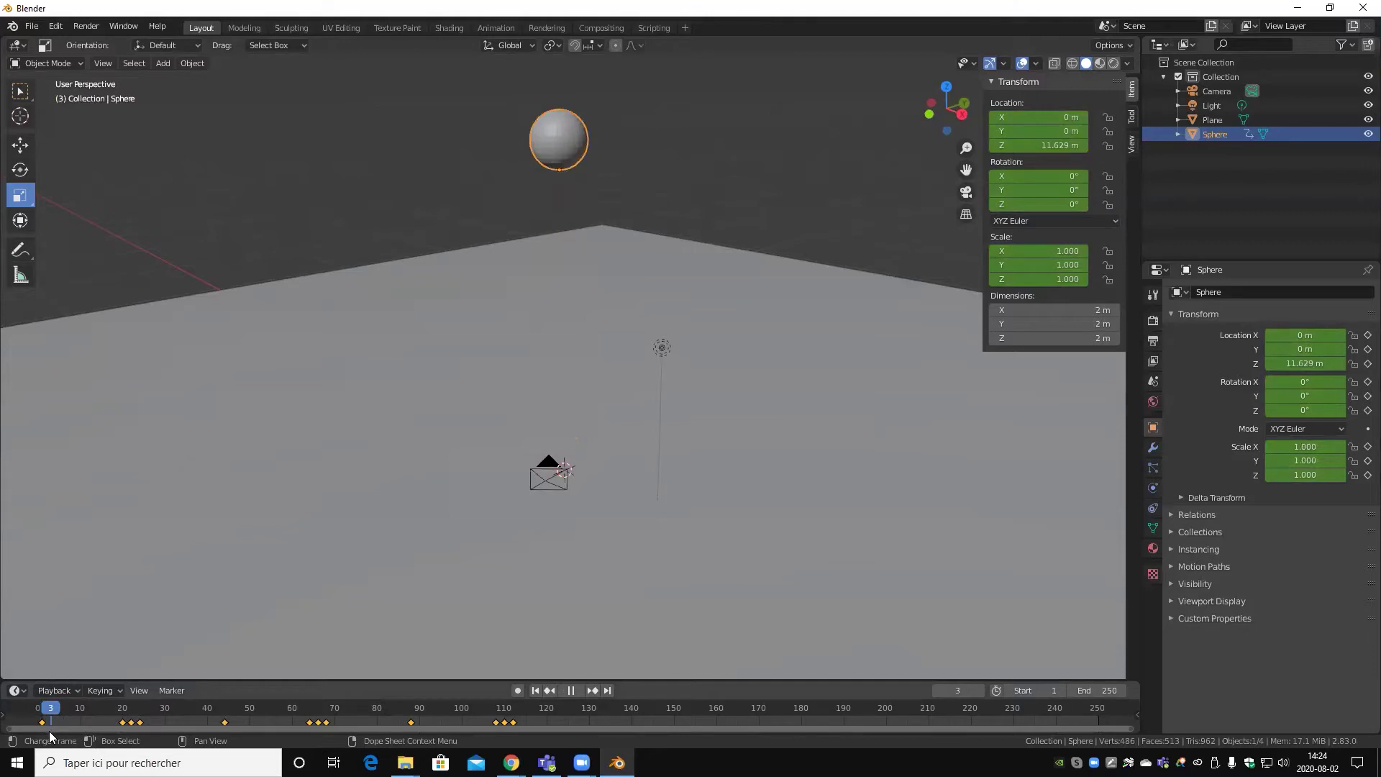
left_click(47, 729)
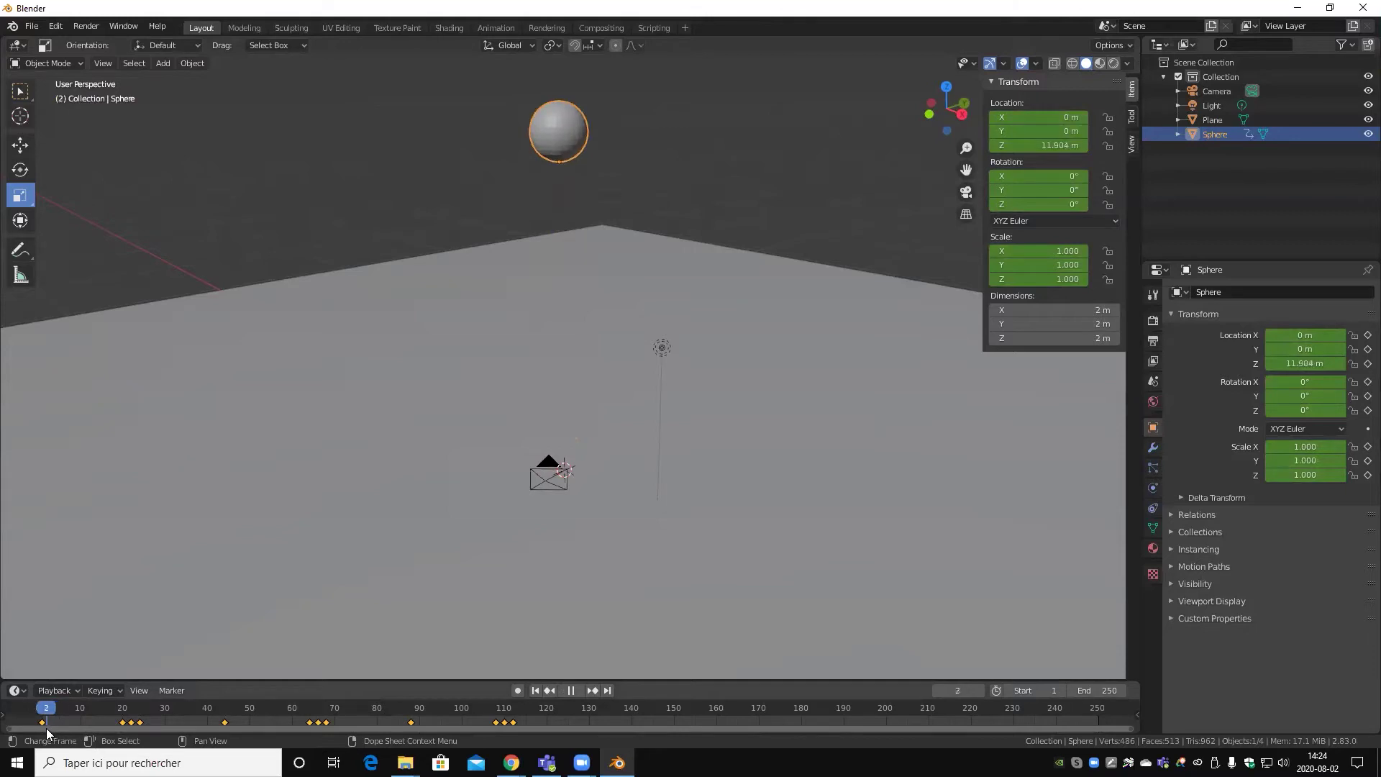
left_click(43, 729)
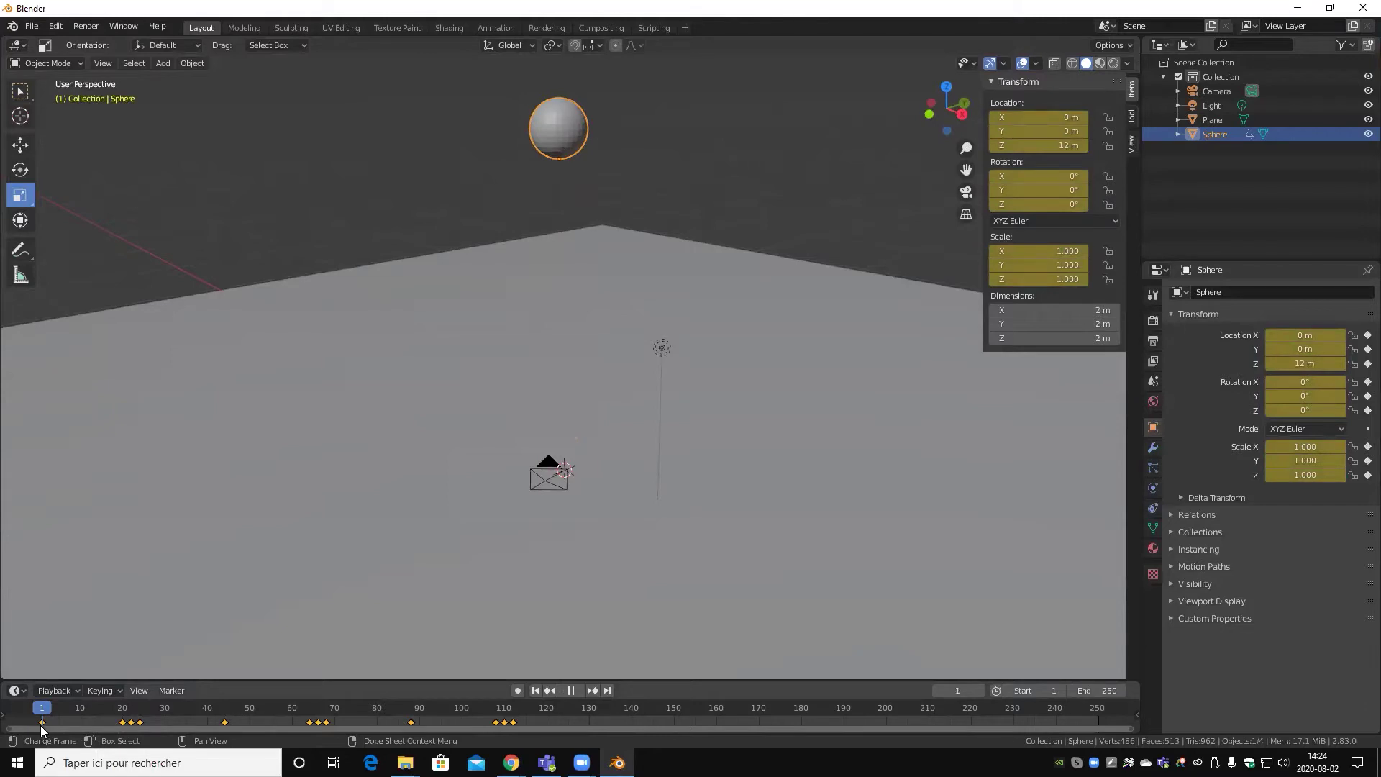
mouse_move(41, 725)
left_mouse_down()
mouse_move(64, 721)
mouse_move(45, 750)
mouse_move(119, 743)
left_mouse_up()
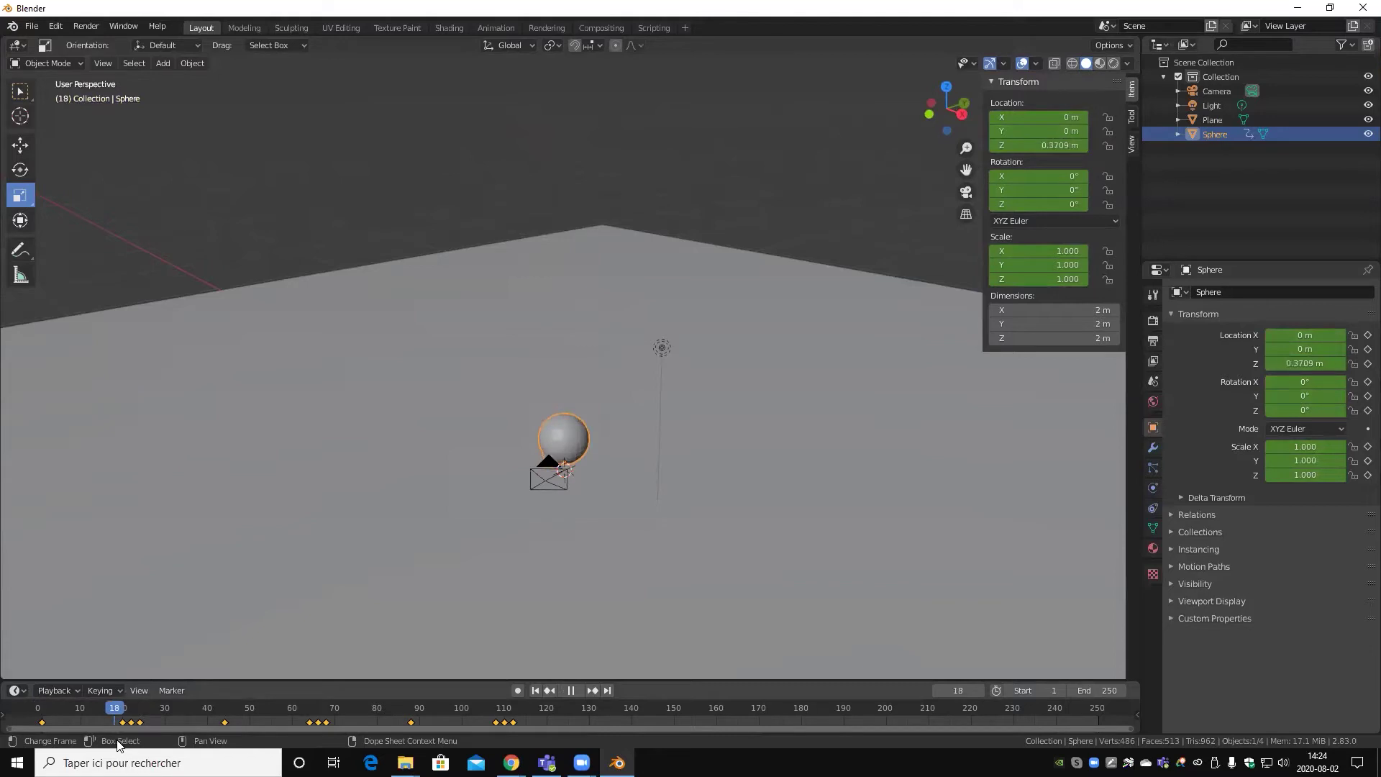
key("Escape")
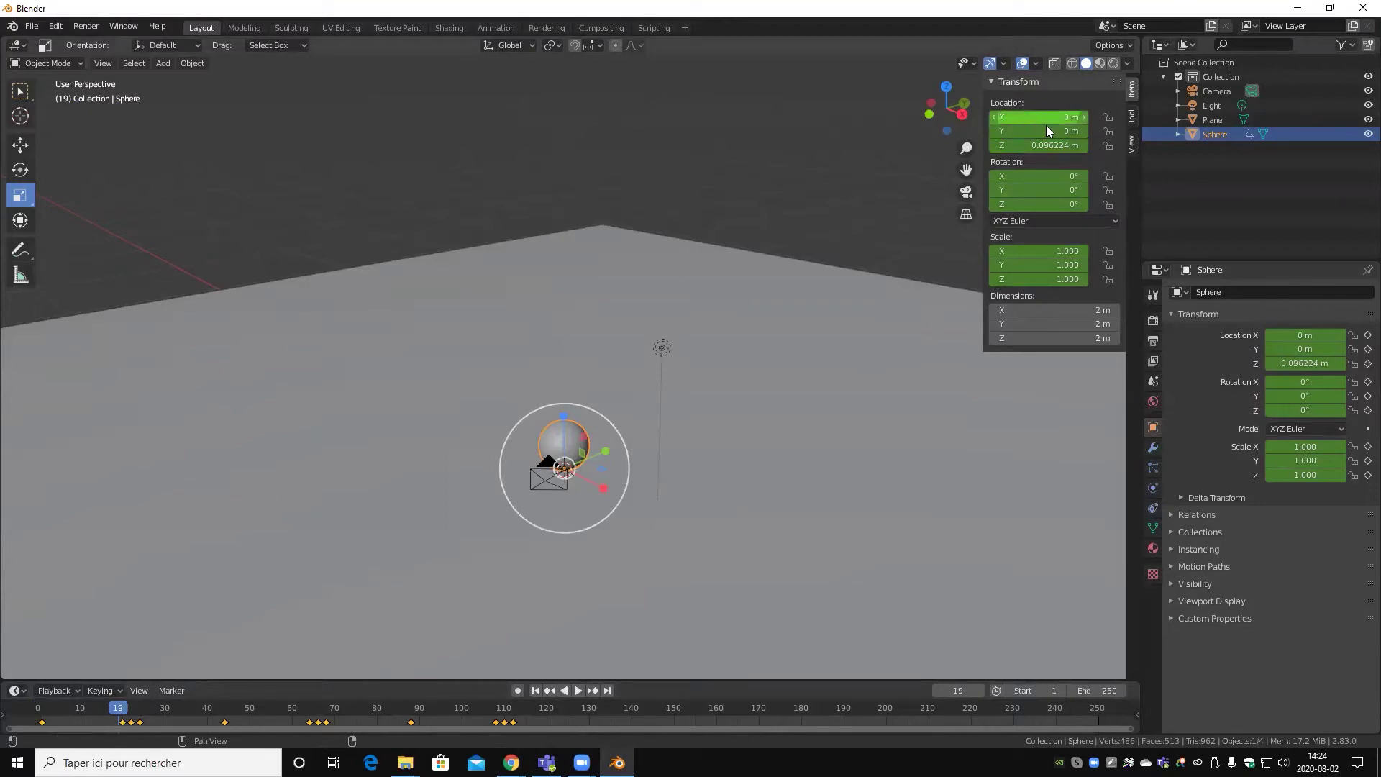
- Scrub from frame 17 through the bounces to around frame 81, watching the squash
key("space")
left_click(105, 711)
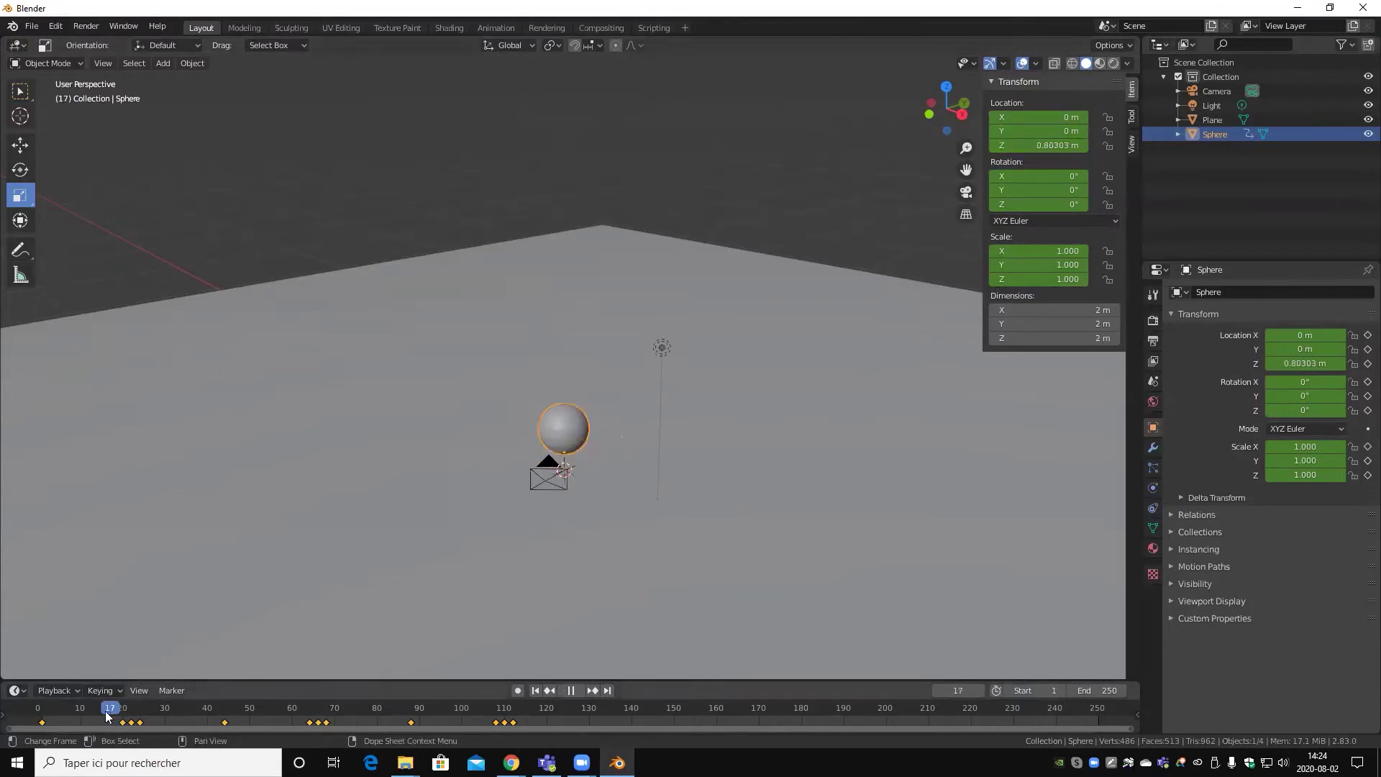
mouse_move(105, 711)
left_mouse_down()
mouse_move(41, 715)
mouse_move(381, 719)
left_mouse_up()
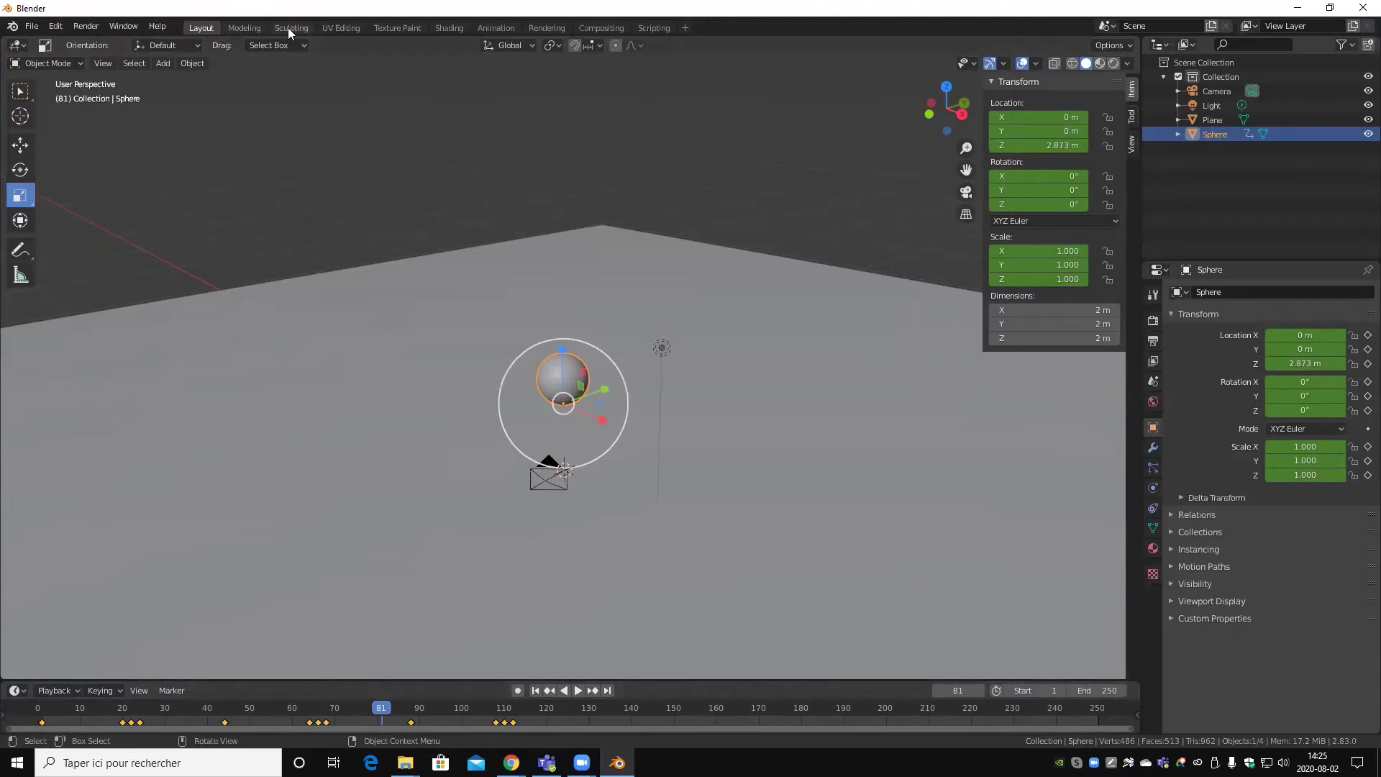
- Switch to the Animation workspace, view through the camera, and show the sphere's transform sidebar
left_click(498, 29)
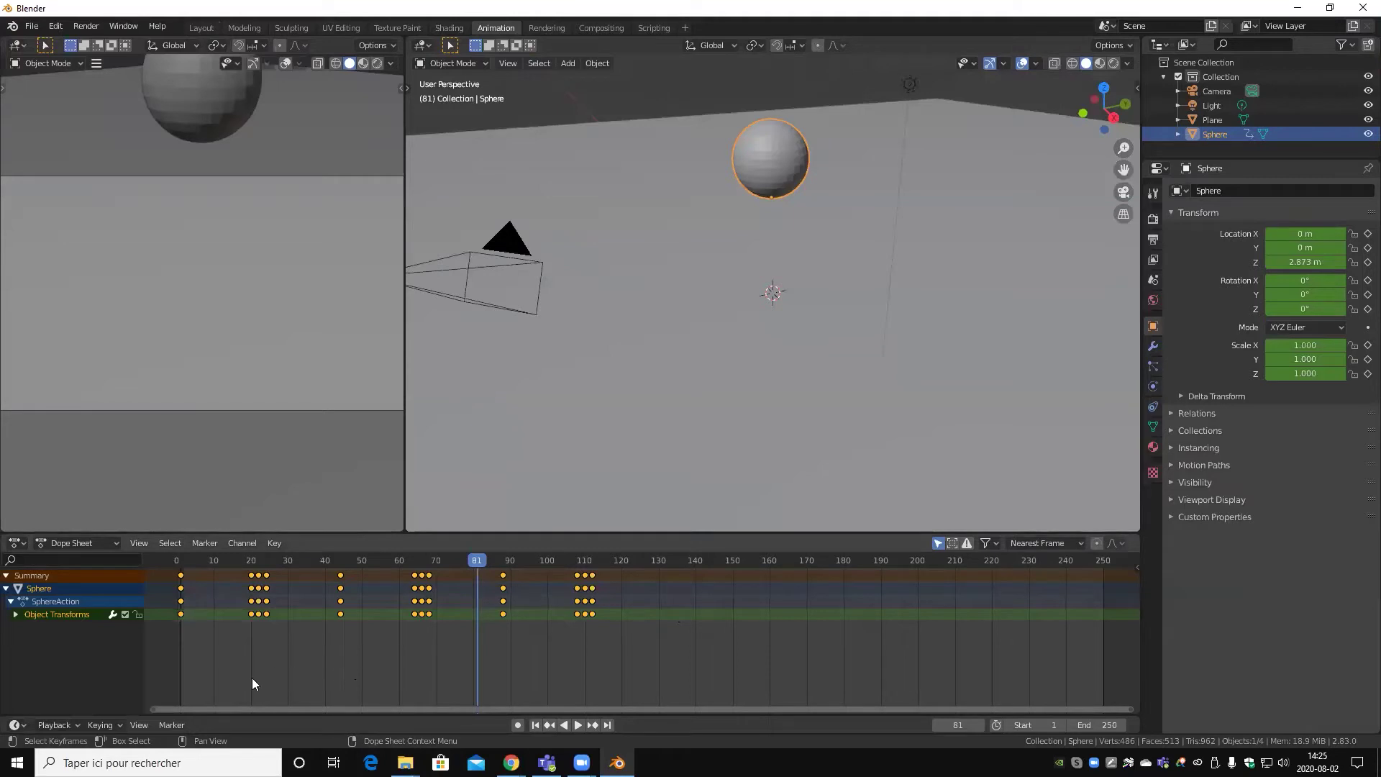
mouse_move(199, 602)
middle_mouse_down()
mouse_move(266, 602)
mouse_move(217, 602)
middle_mouse_up()
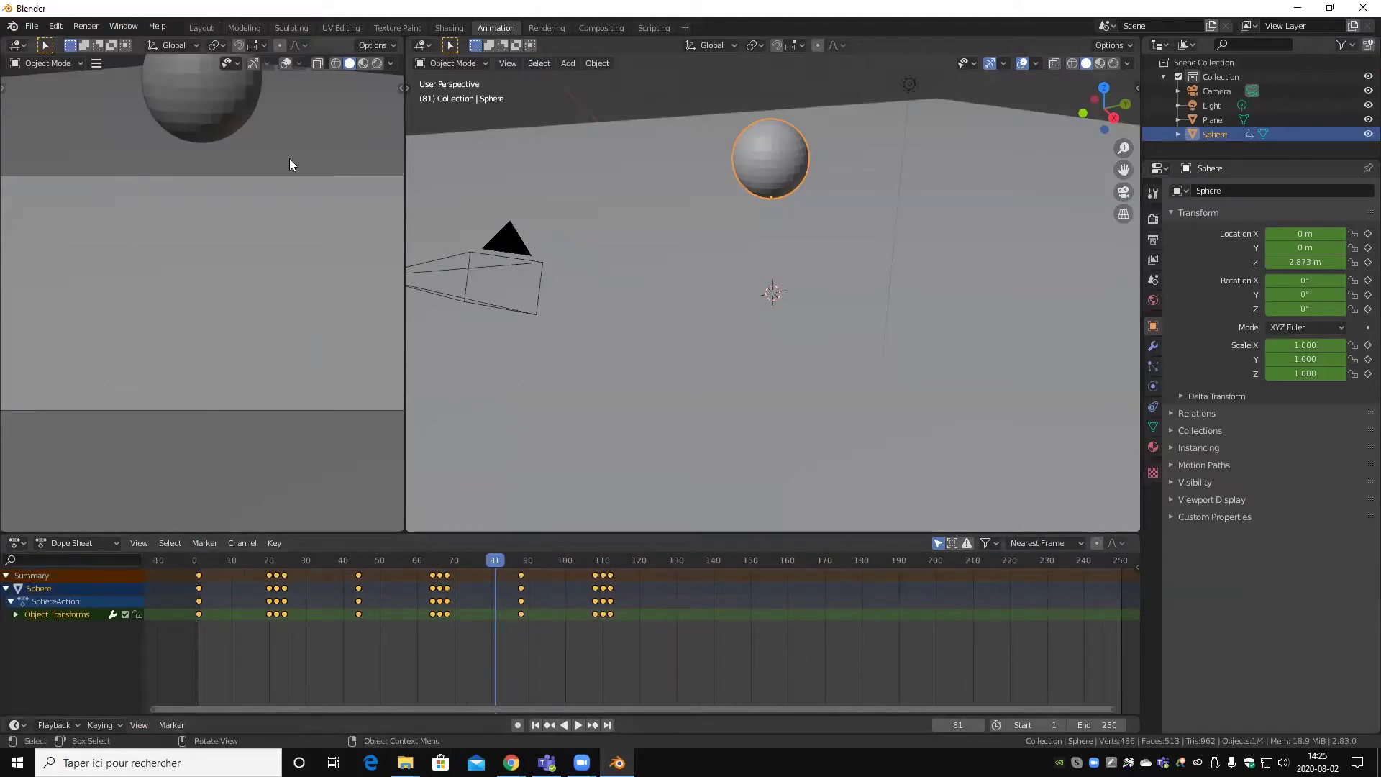
key("KP_0")
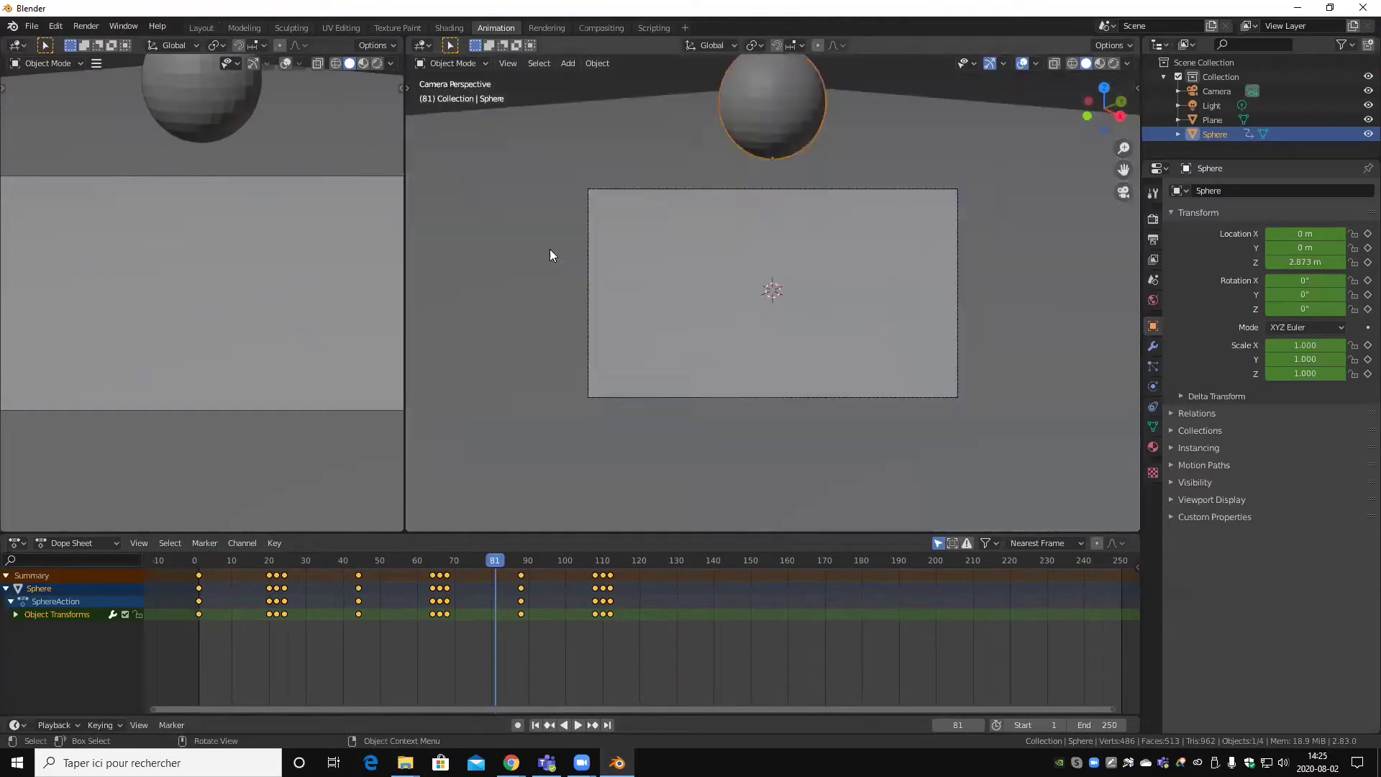
left_click(1137, 88)
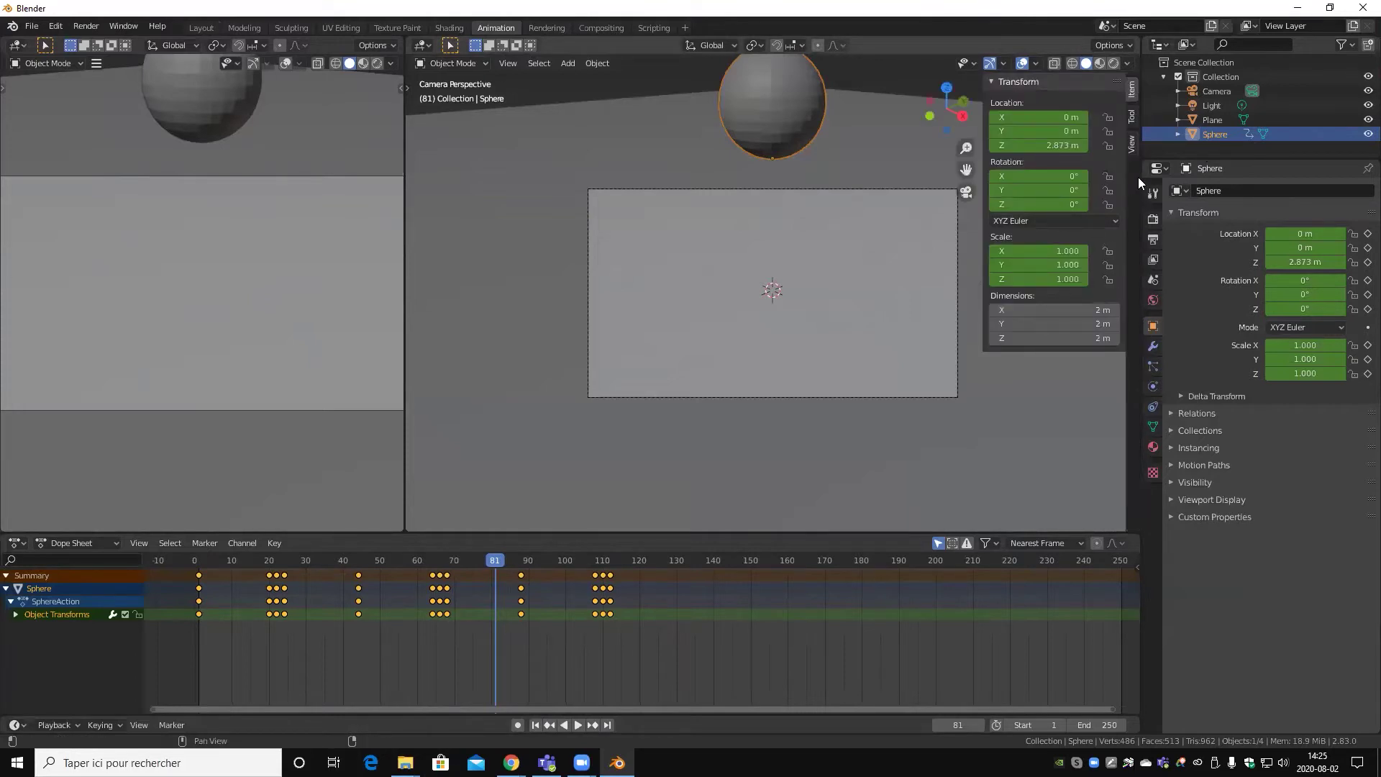
- Lock the camera to the view and swing it to frame the sphere and ground, replaying to check
left_click(1130, 140)
mouse_move(837, 295)
middle_mouse_down()
mouse_move(831, 315)
mouse_move(752, 296)
mouse_move(774, 288)
middle_mouse_up()
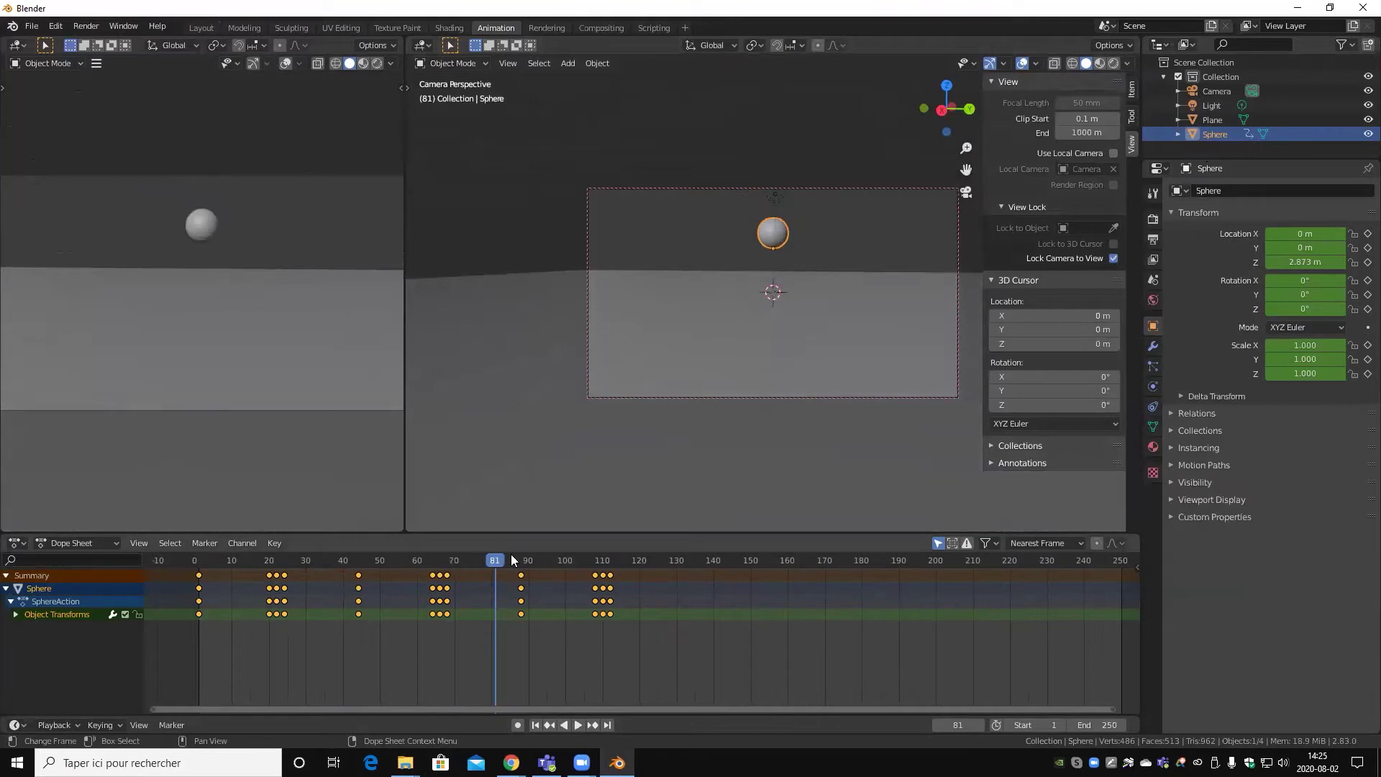
left_click_drag(511, 559, 174, 562)
key("space")
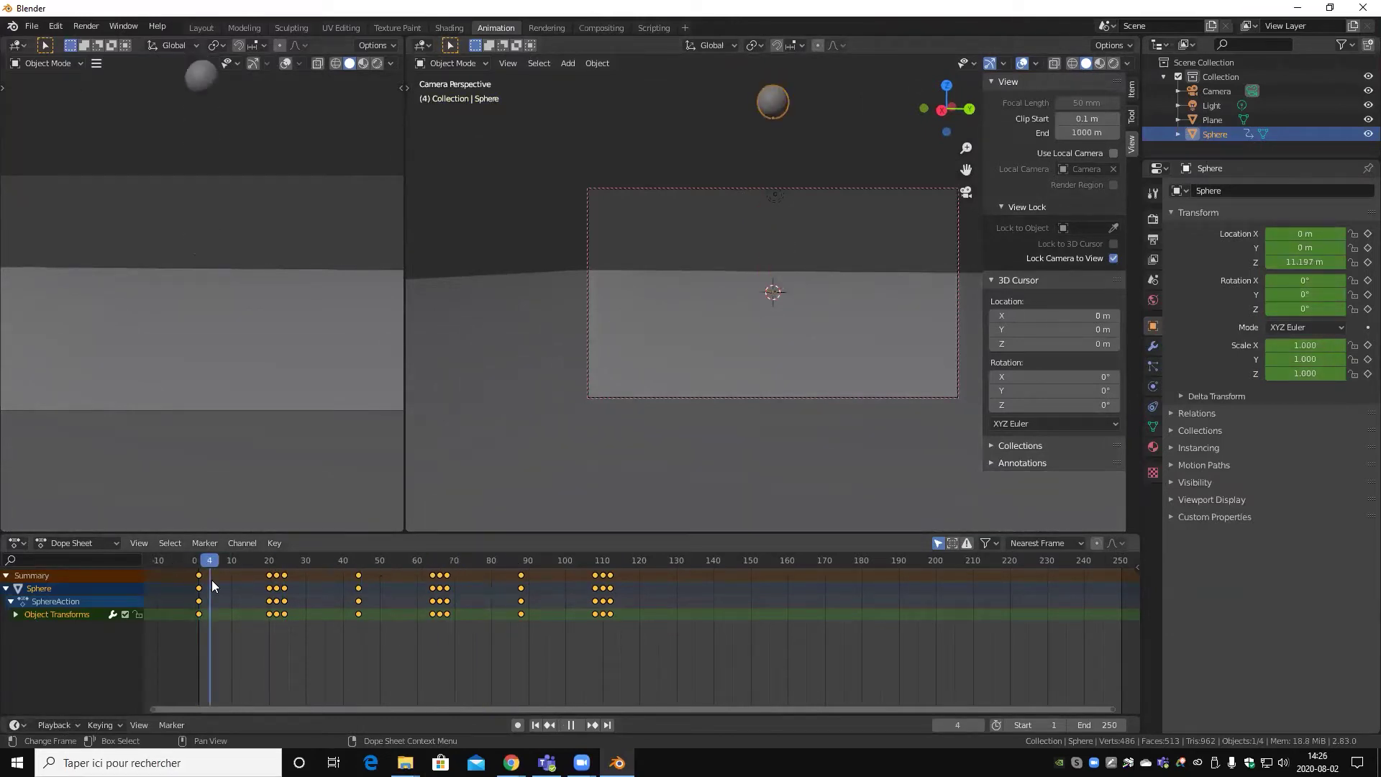
key("space")
mouse_move(690, 350)
middle_mouse_down()
mouse_move(801, 303)
mouse_move(779, 342)
mouse_move(834, 354)
mouse_move(808, 345)
mouse_move(829, 321)
middle_mouse_up()
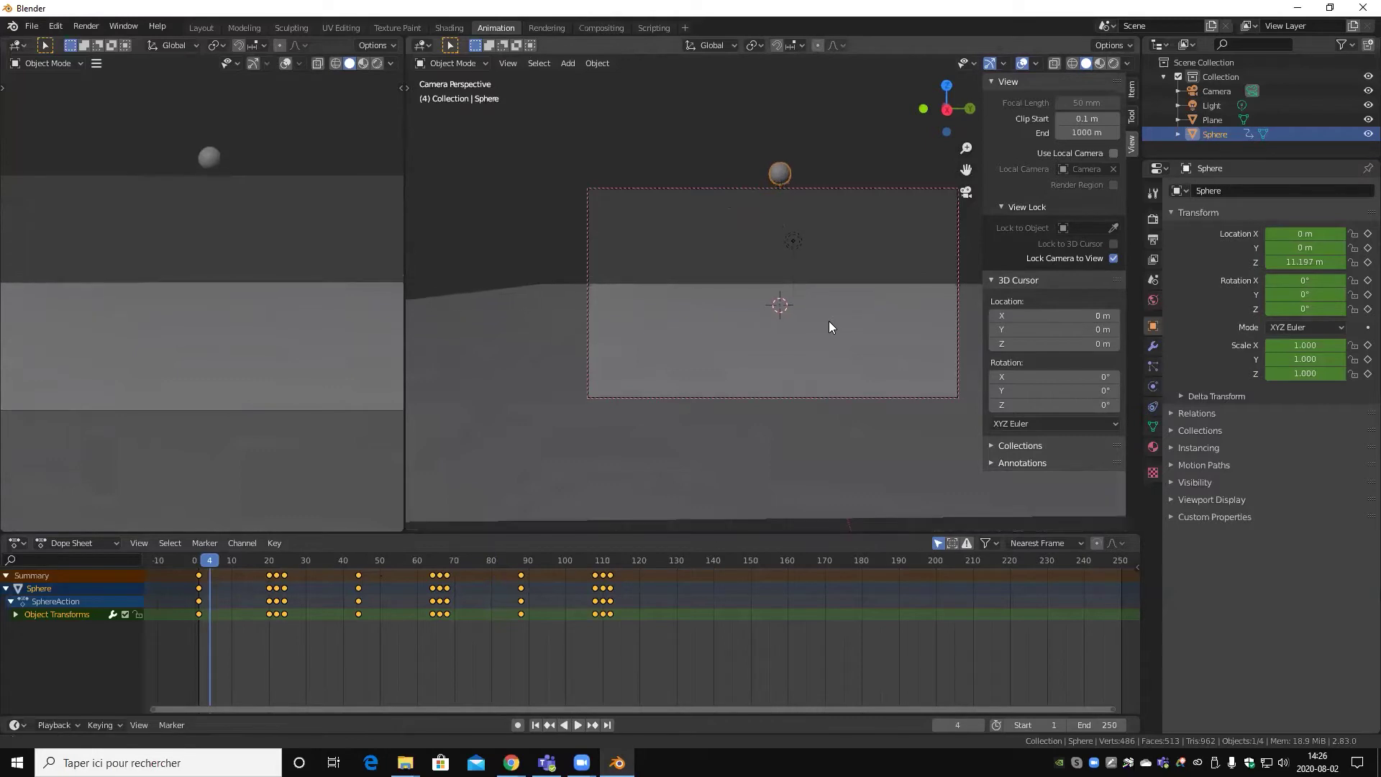
key("space")
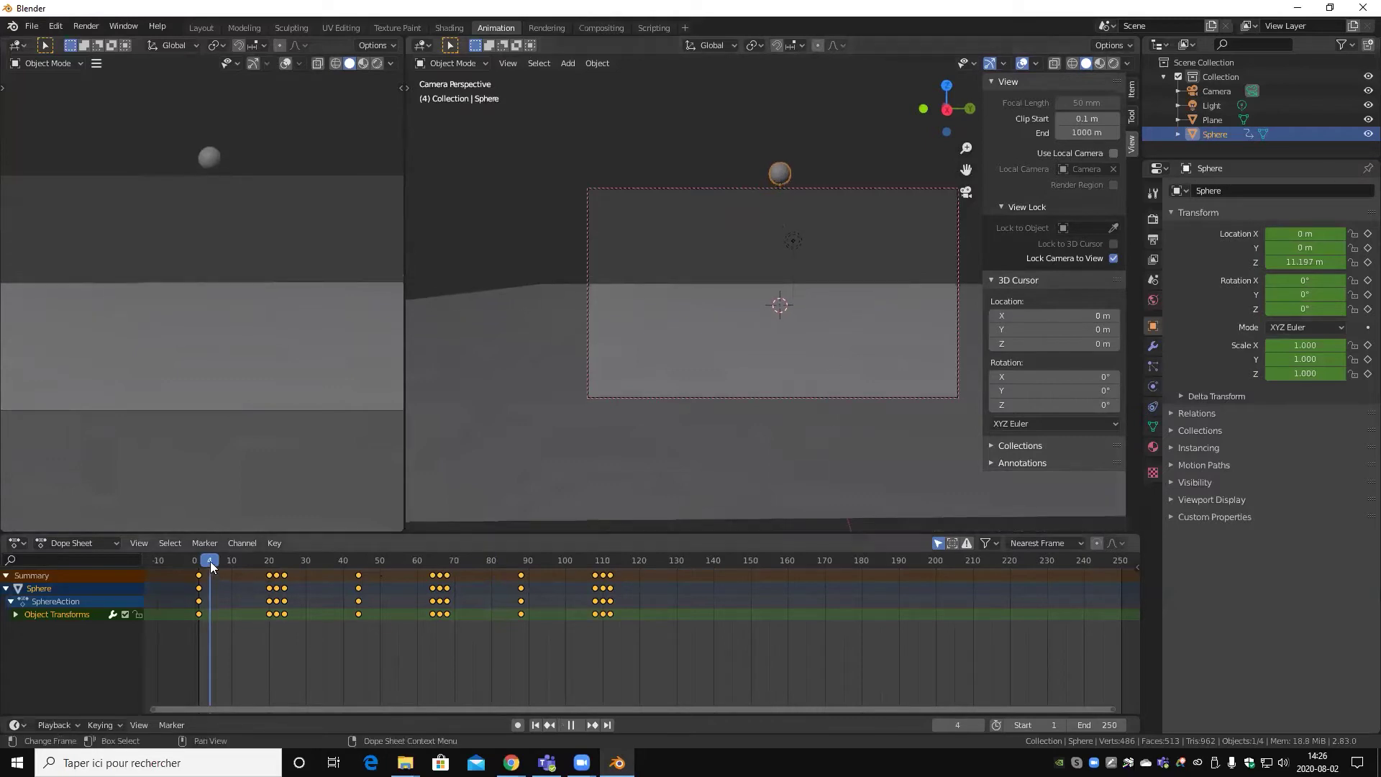
left_click_drag(210, 561, 521, 546)
key("space")
- Adjust the locked camera's zoom and replay the drop from frame 0 to about frame 92
mouse_move(727, 332)
middle_mouse_down()
mouse_move(794, 302)
mouse_move(798, 317)
middle_mouse_up()
scroll(798, 318, "up", 2)
scroll(799, 319, "down", 1)
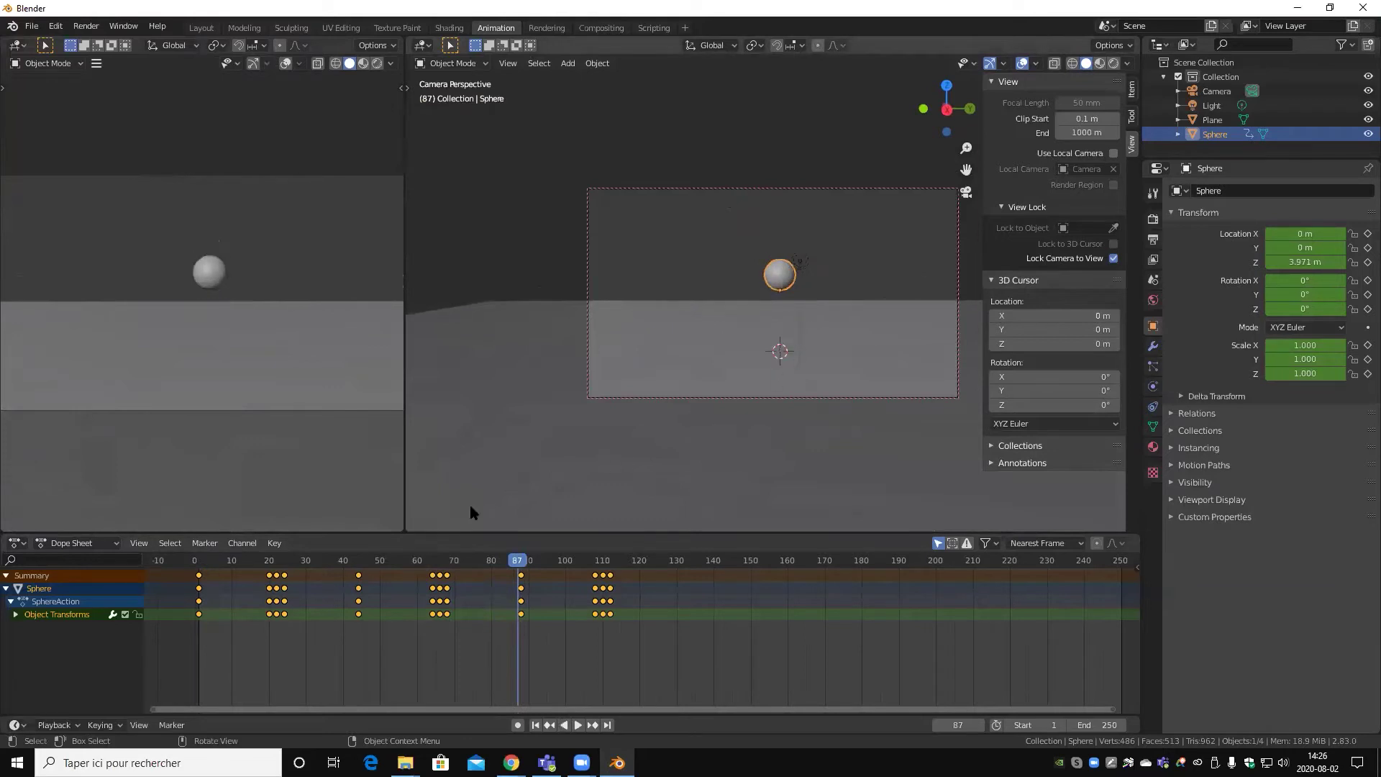
left_click_drag(222, 559, 147, 559)
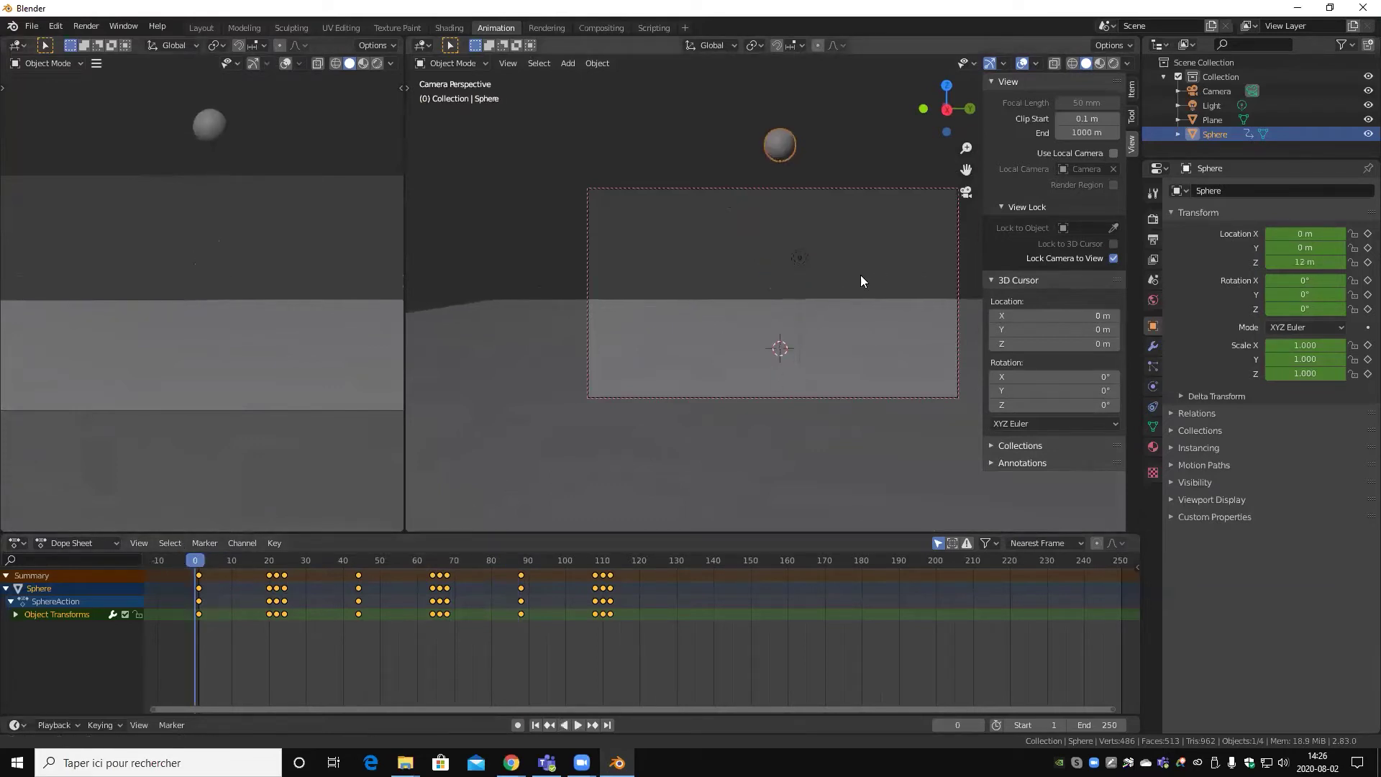
key("space")
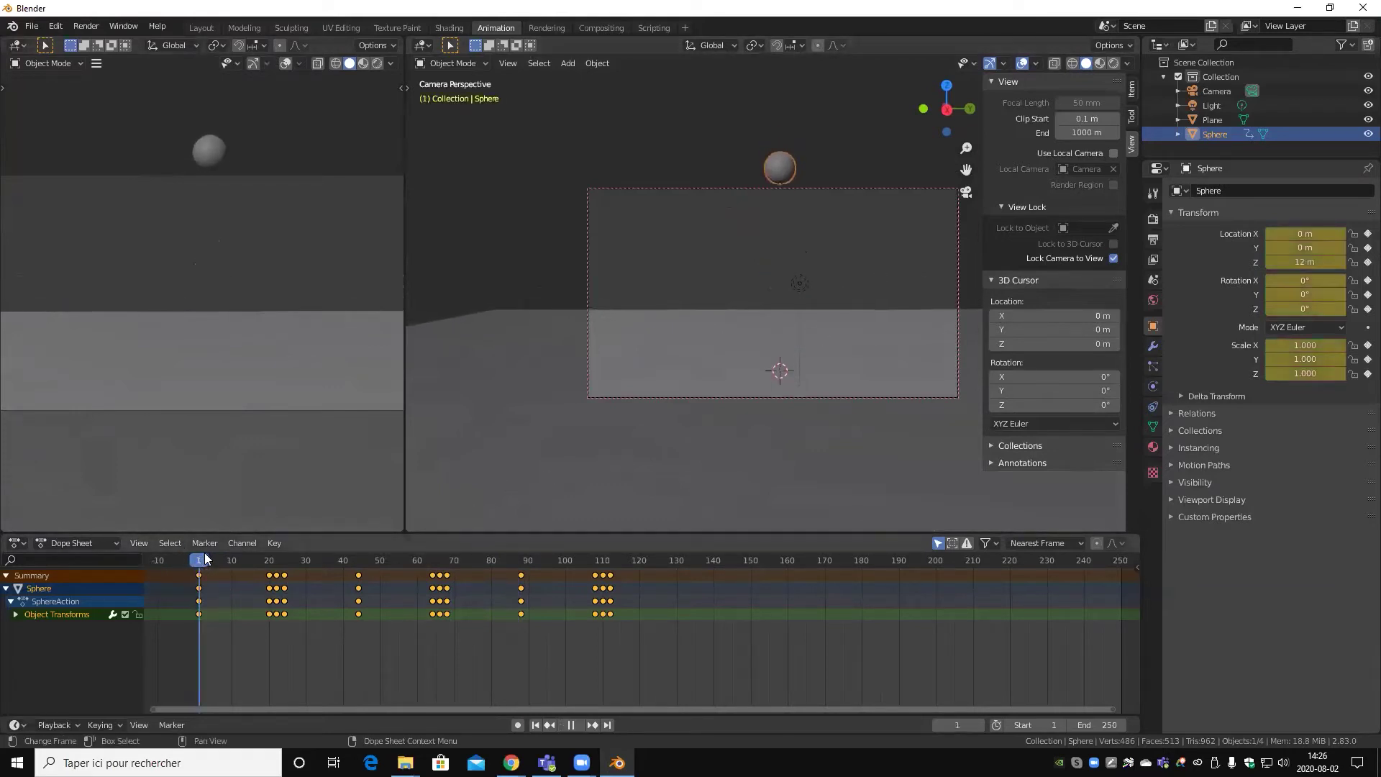
left_click_drag(205, 559, 519, 533)
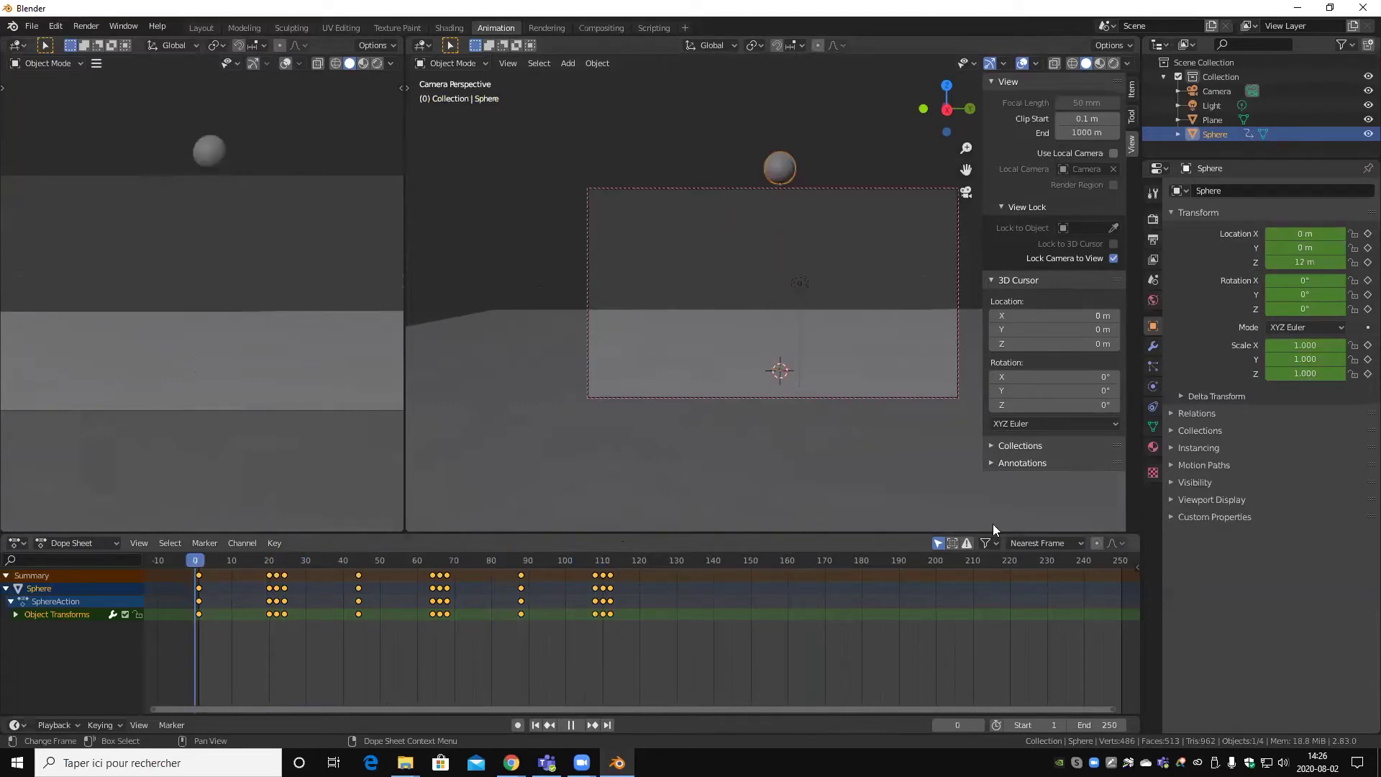
key("space")
- Exit camera view and orbit the main viewport freely around the scene
key("KP_0")
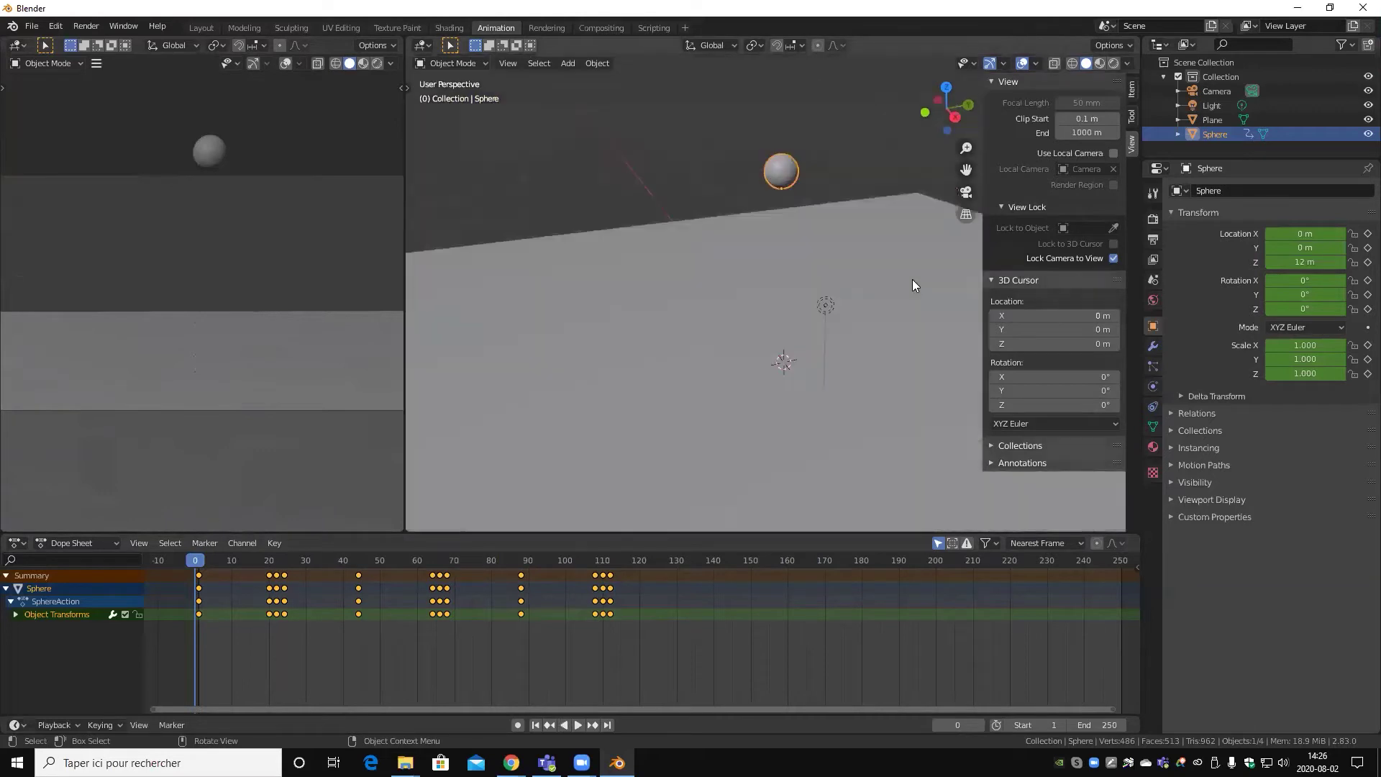
mouse_move(903, 286)
middle_mouse_down()
mouse_move(802, 226)
mouse_move(800, 348)
mouse_move(808, 335)
mouse_move(699, 308)
mouse_move(832, 349)
mouse_move(659, 295)
mouse_move(735, 368)
middle_mouse_up()
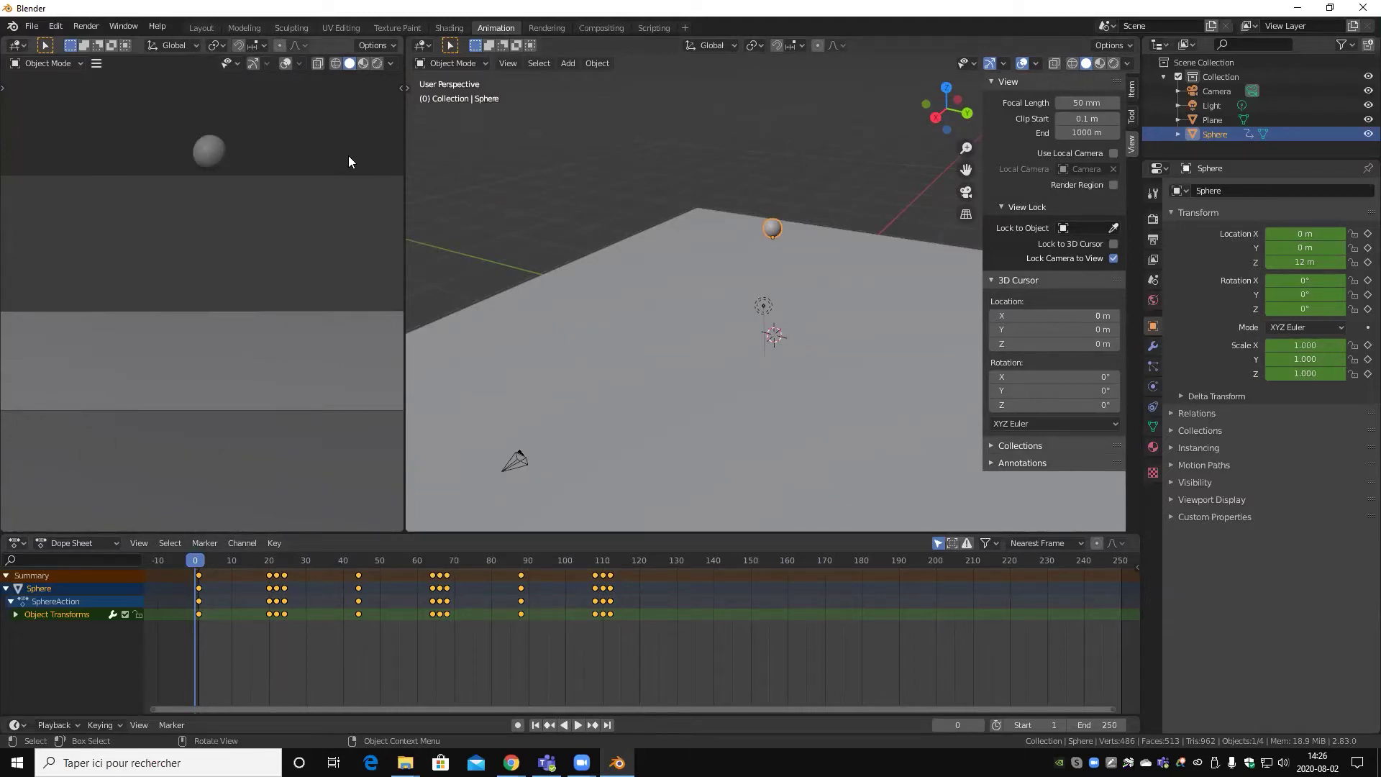
- Set the left viewport's shading to Material Preview via the Z pie menu
key("z")
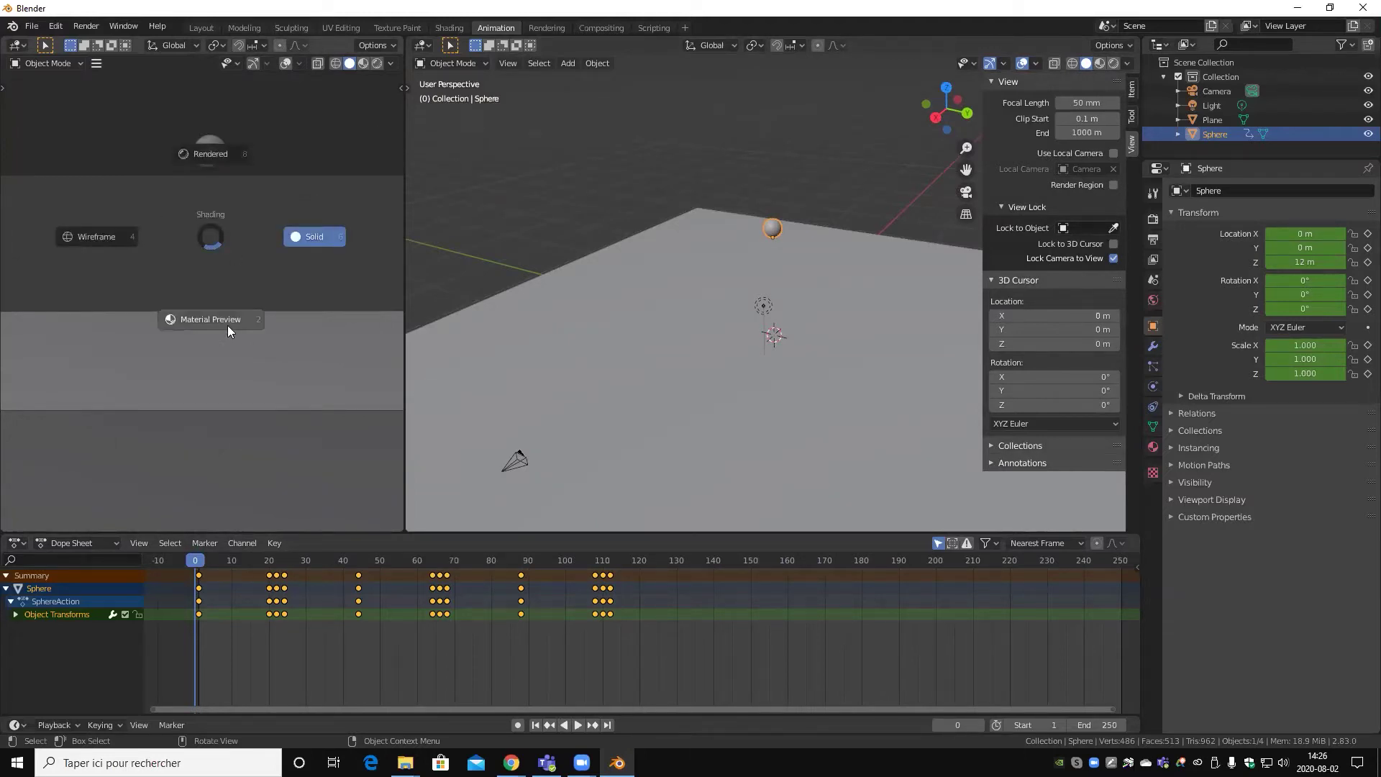
left_click(228, 325)
left_click(227, 325)
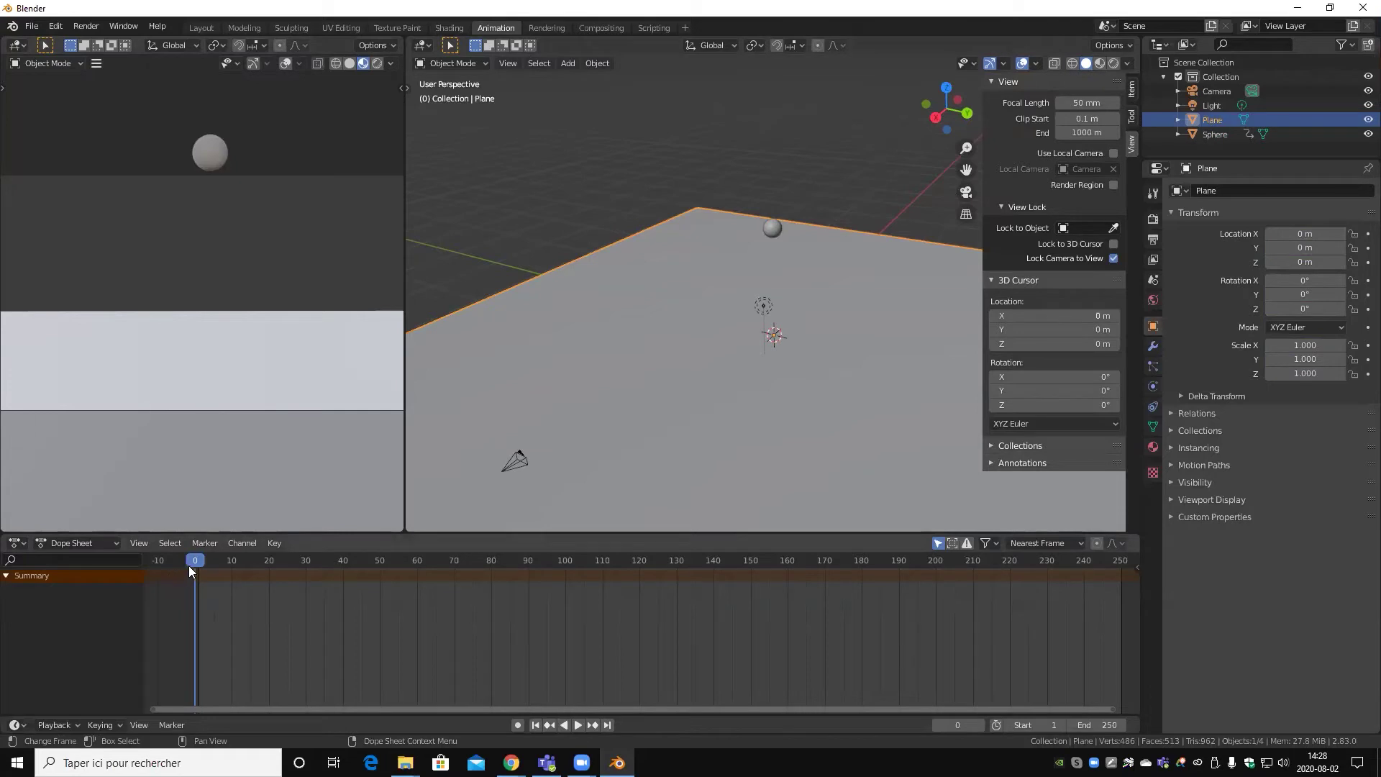
- Play and scrub the sphere's bounce, then show its animation curves in the Graph Editor
key("space")
key("space")
left_click(773, 228)
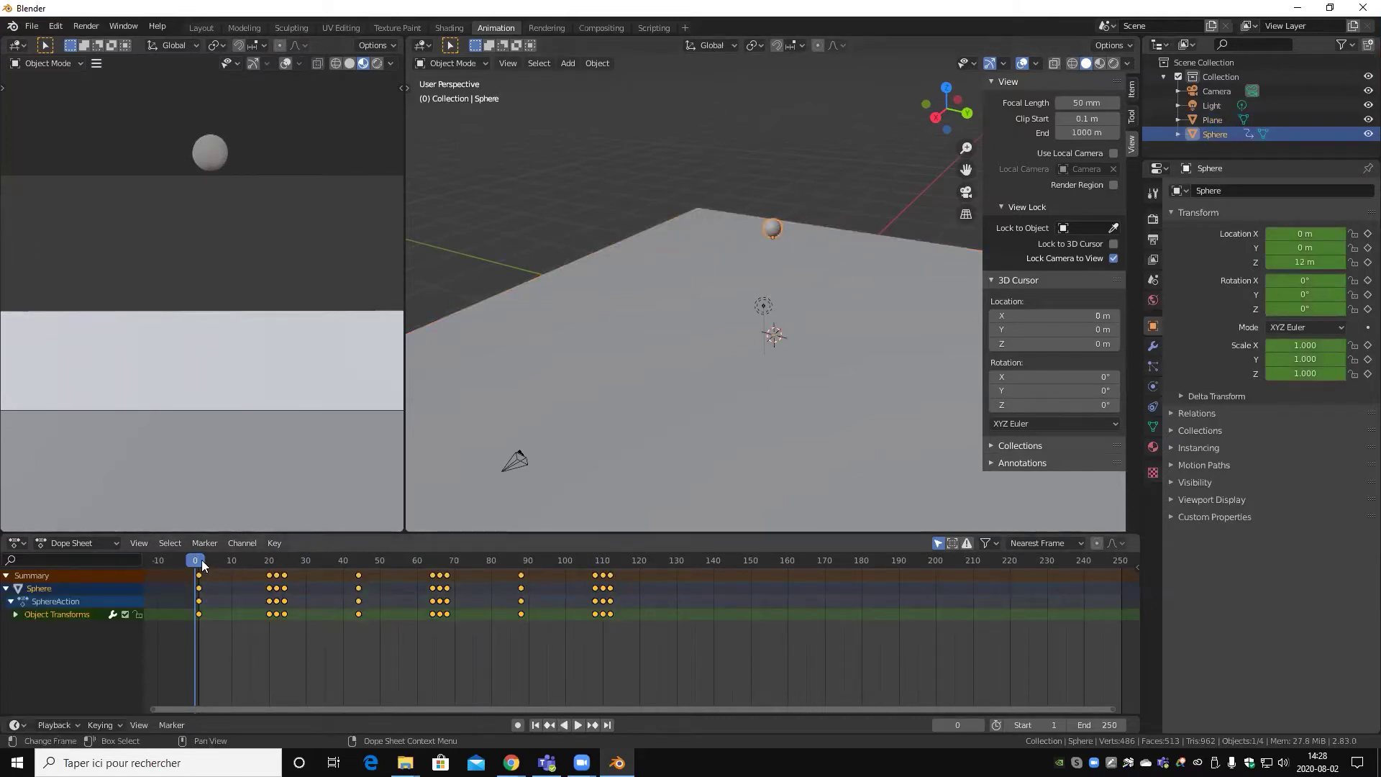
mouse_move(202, 561)
left_mouse_down()
mouse_move(154, 566)
mouse_move(722, 553)
left_mouse_up()
key("space")
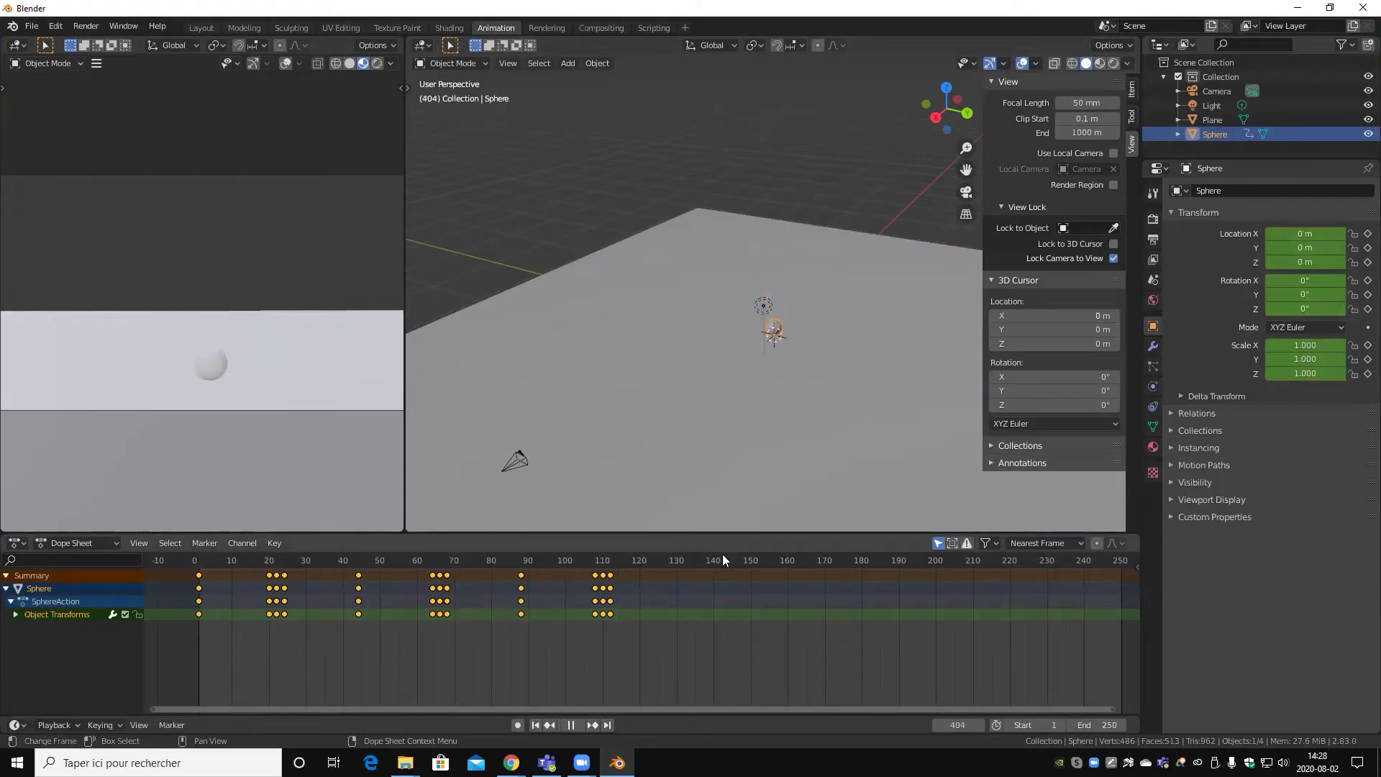
key("space")
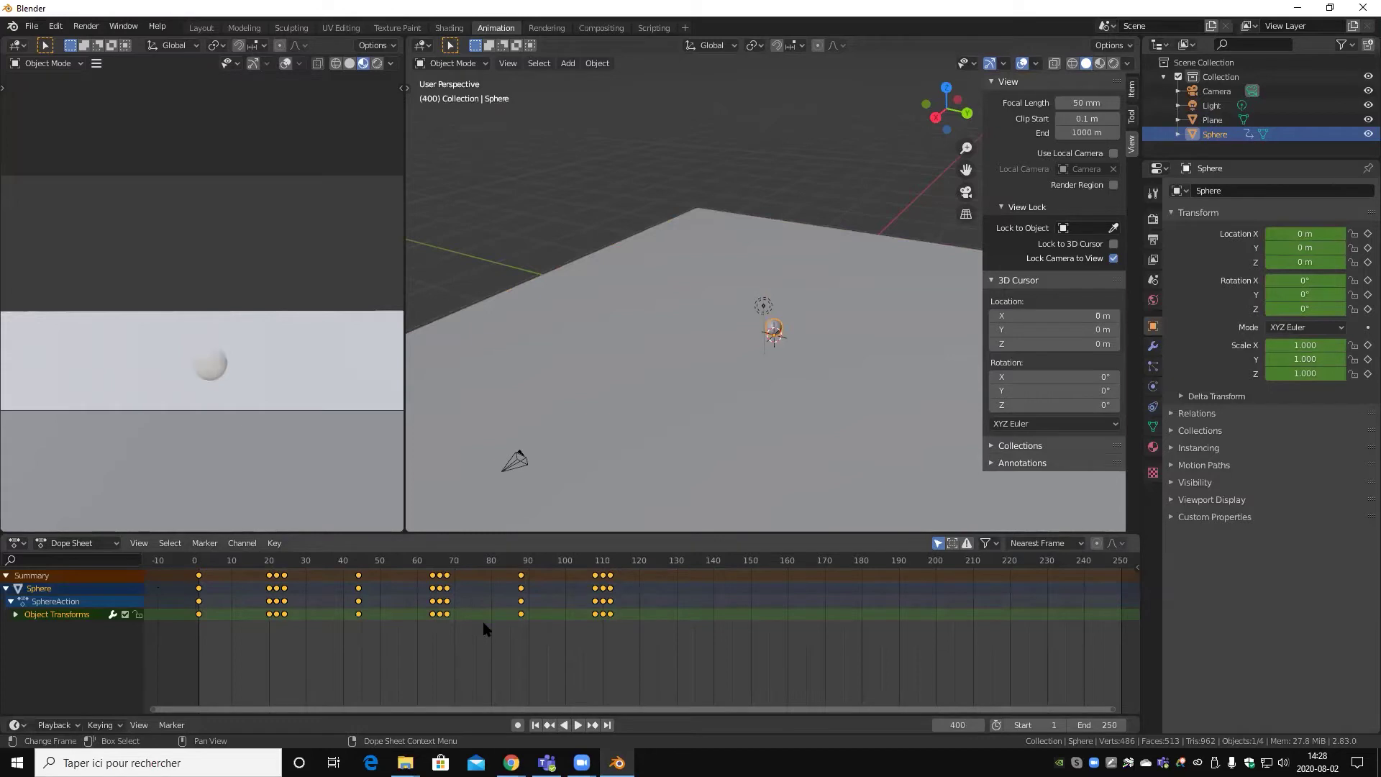
key("ctrl+Tab")
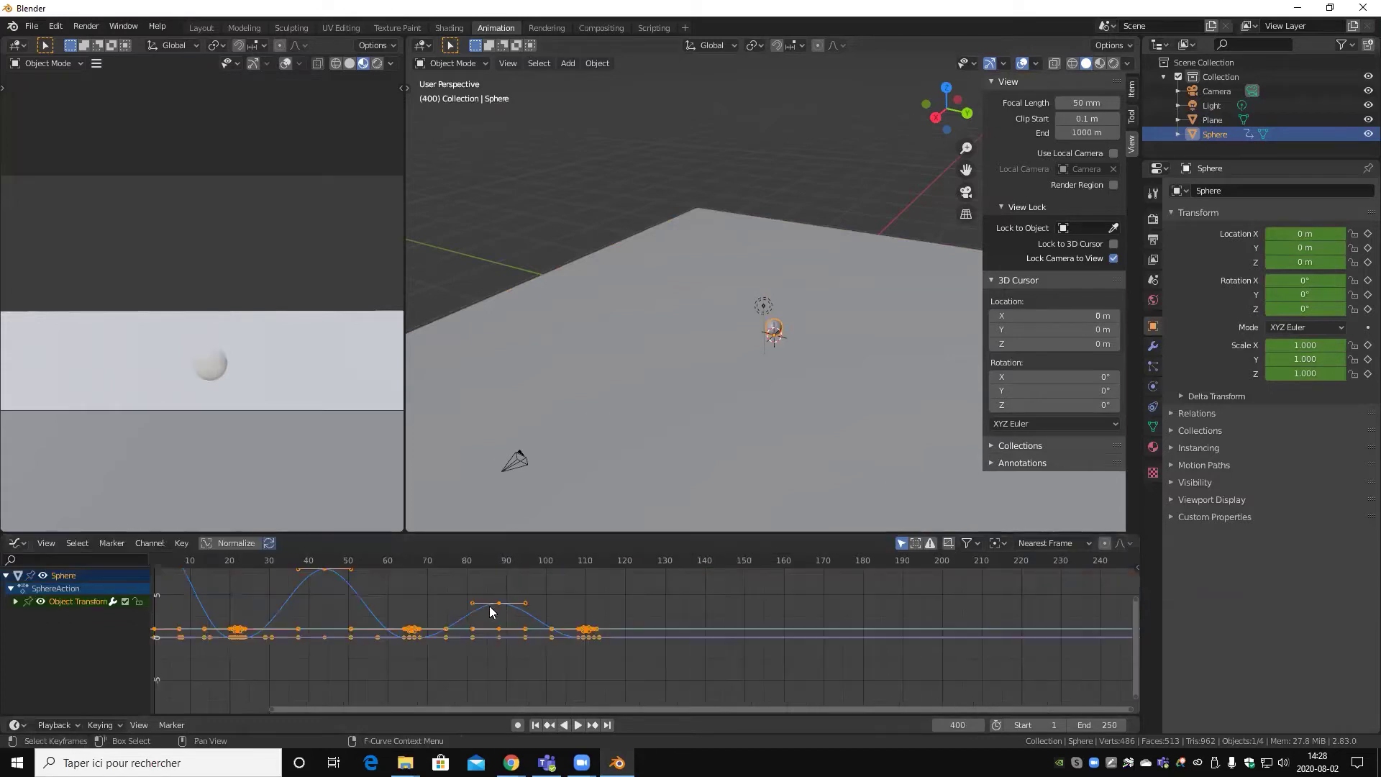
- Toggle between Dope Sheet and Graph Editor and pan to center the bounce curve
scroll(384, 666, "down", 2)
scroll(417, 643, "left", 4, "ctrl")
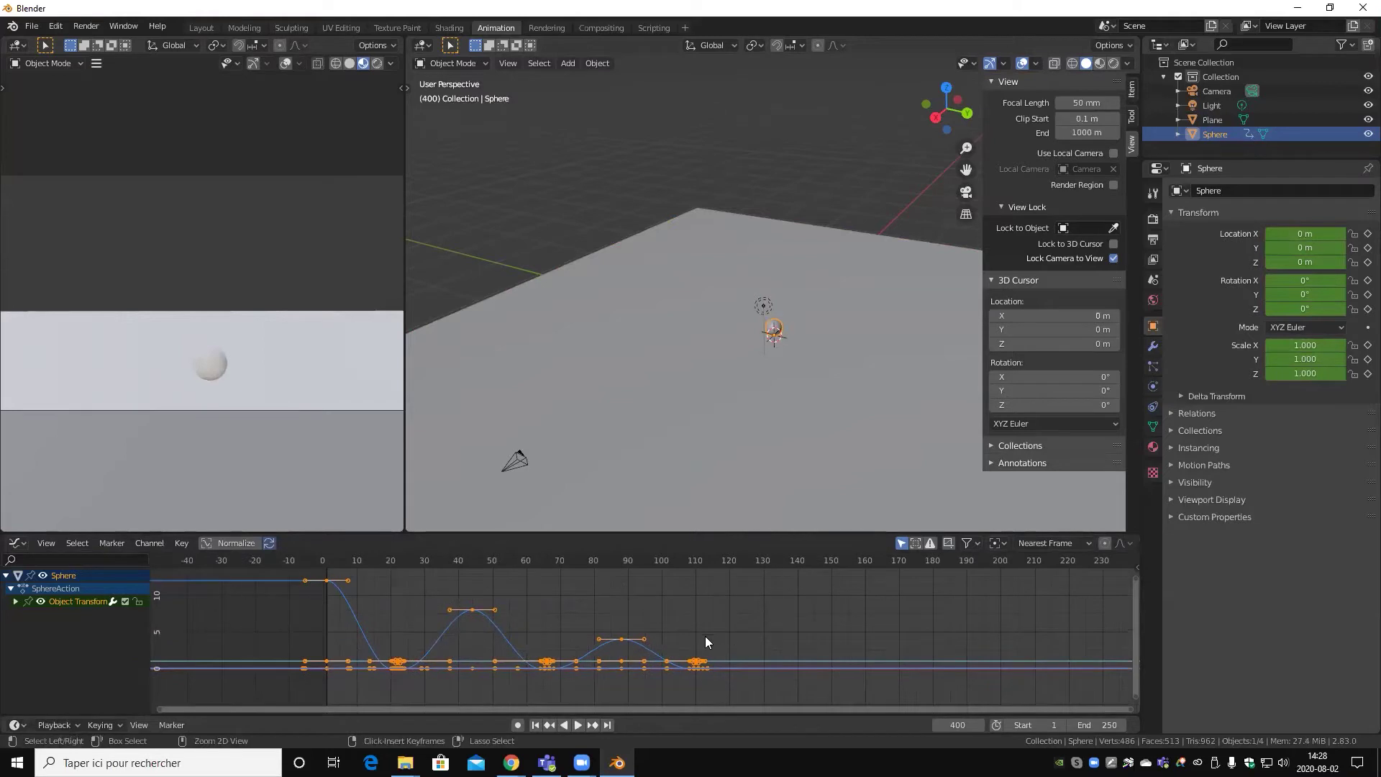
key("ctrl+Tab")
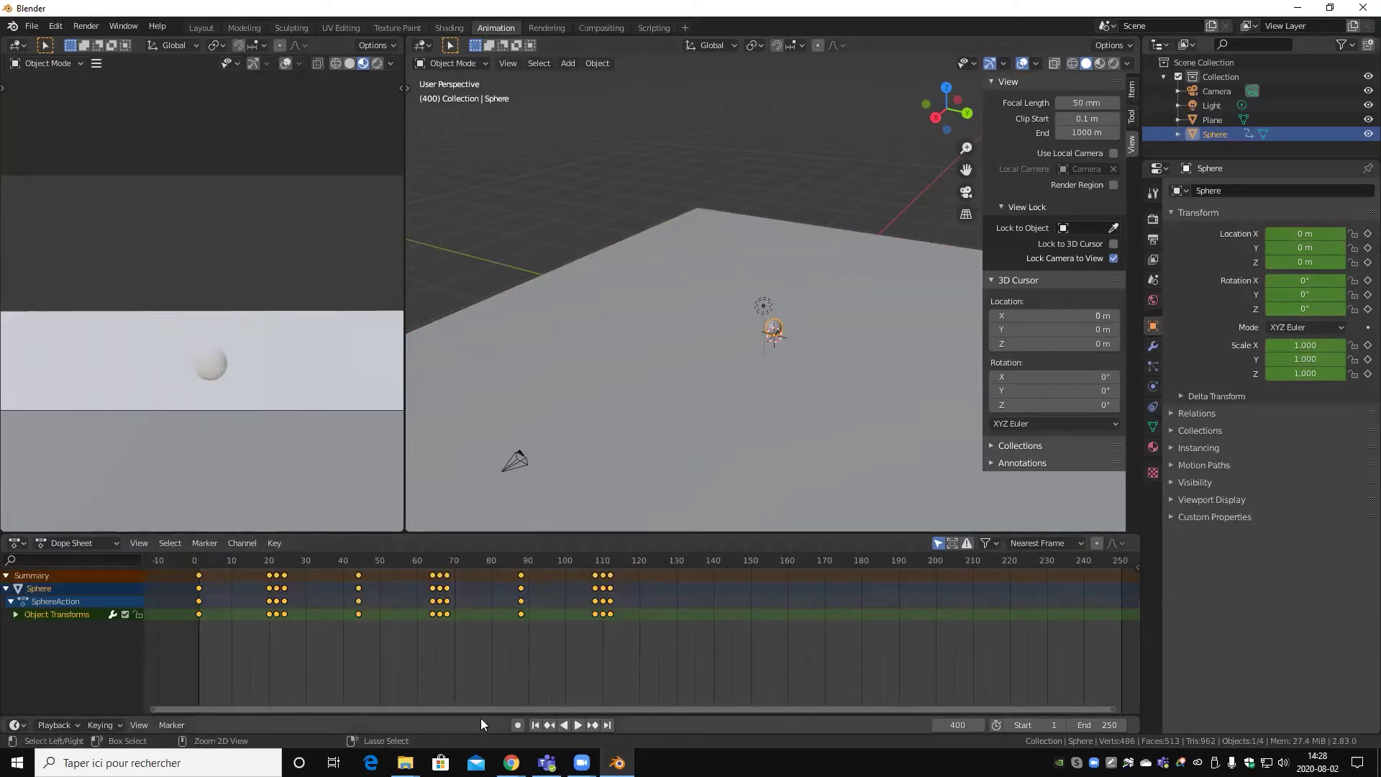
key("ctrl+Tab")
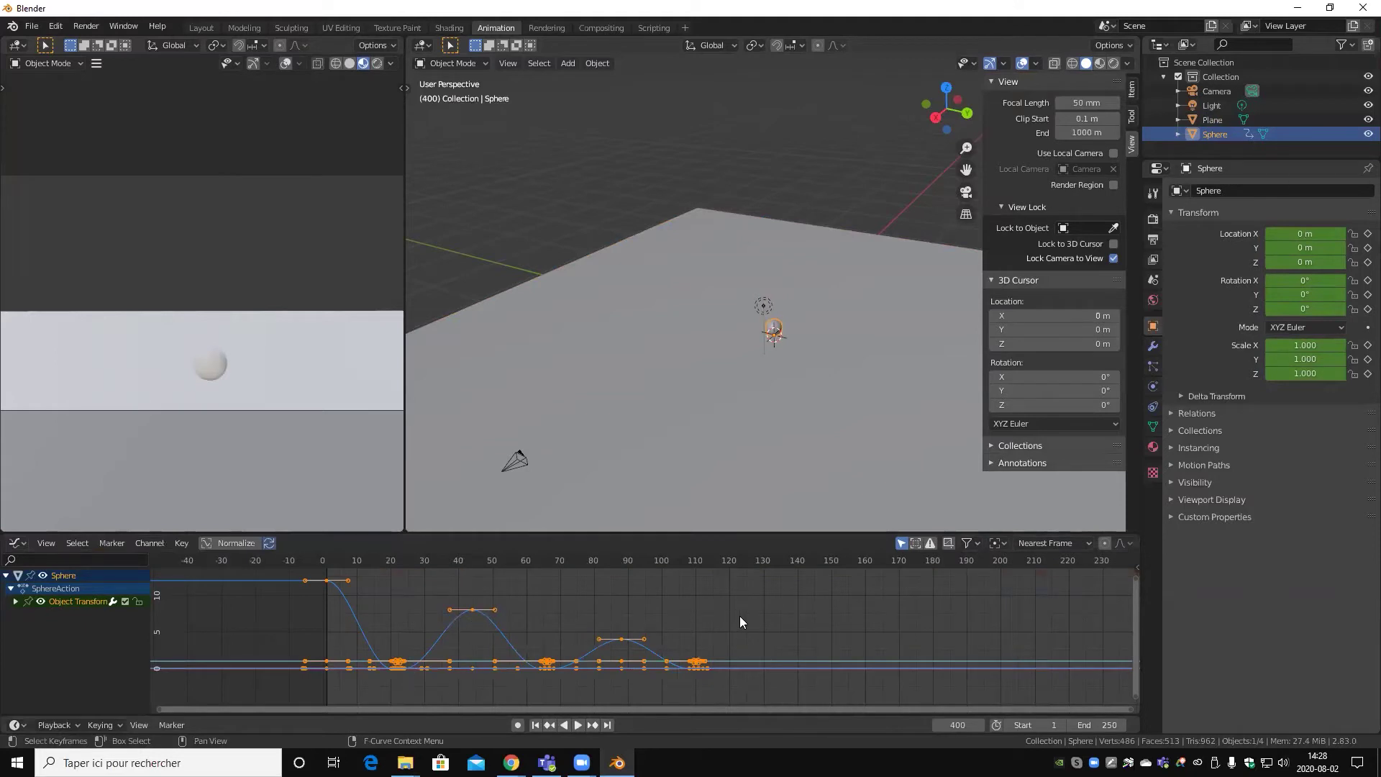
scroll(648, 633, "up", 1)
middle_click_drag(382, 595, 583, 608)
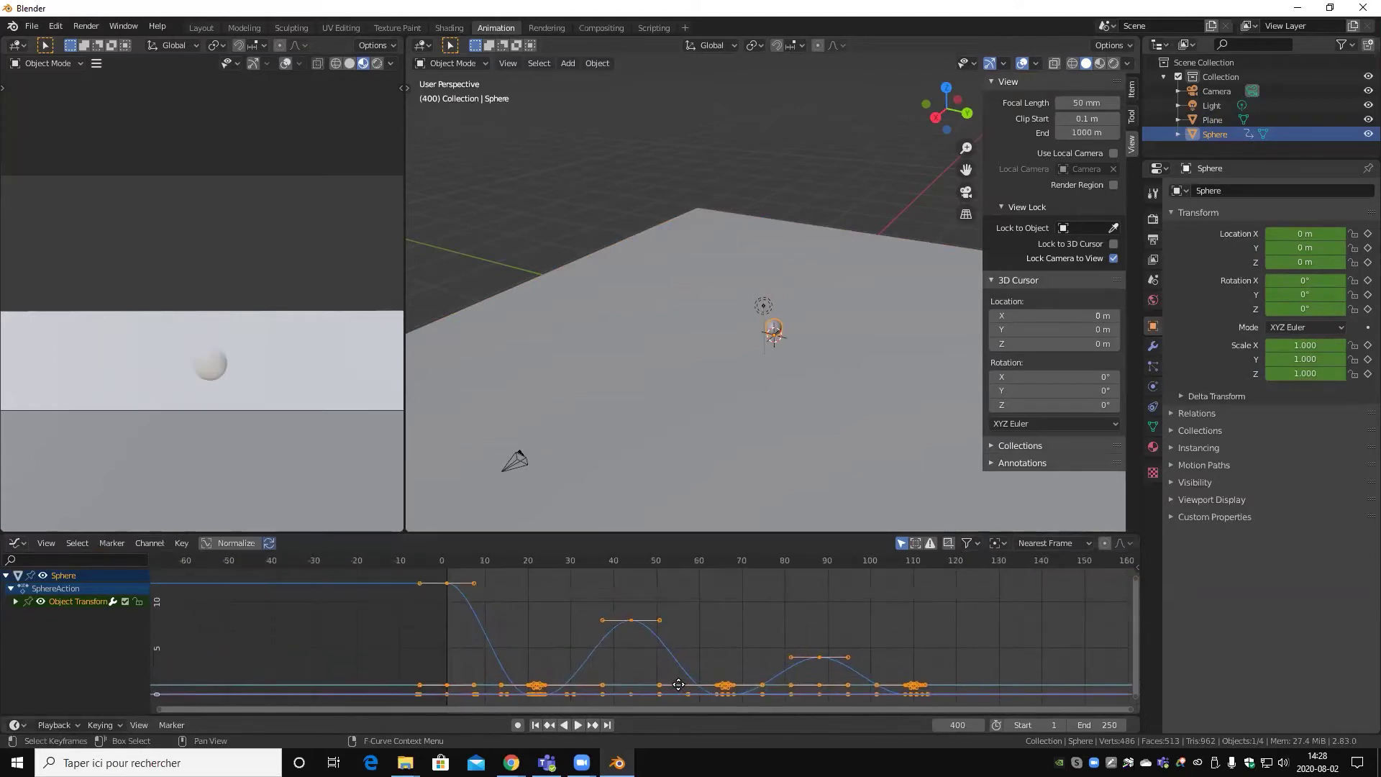
middle_click_drag(536, 591, 529, 597)
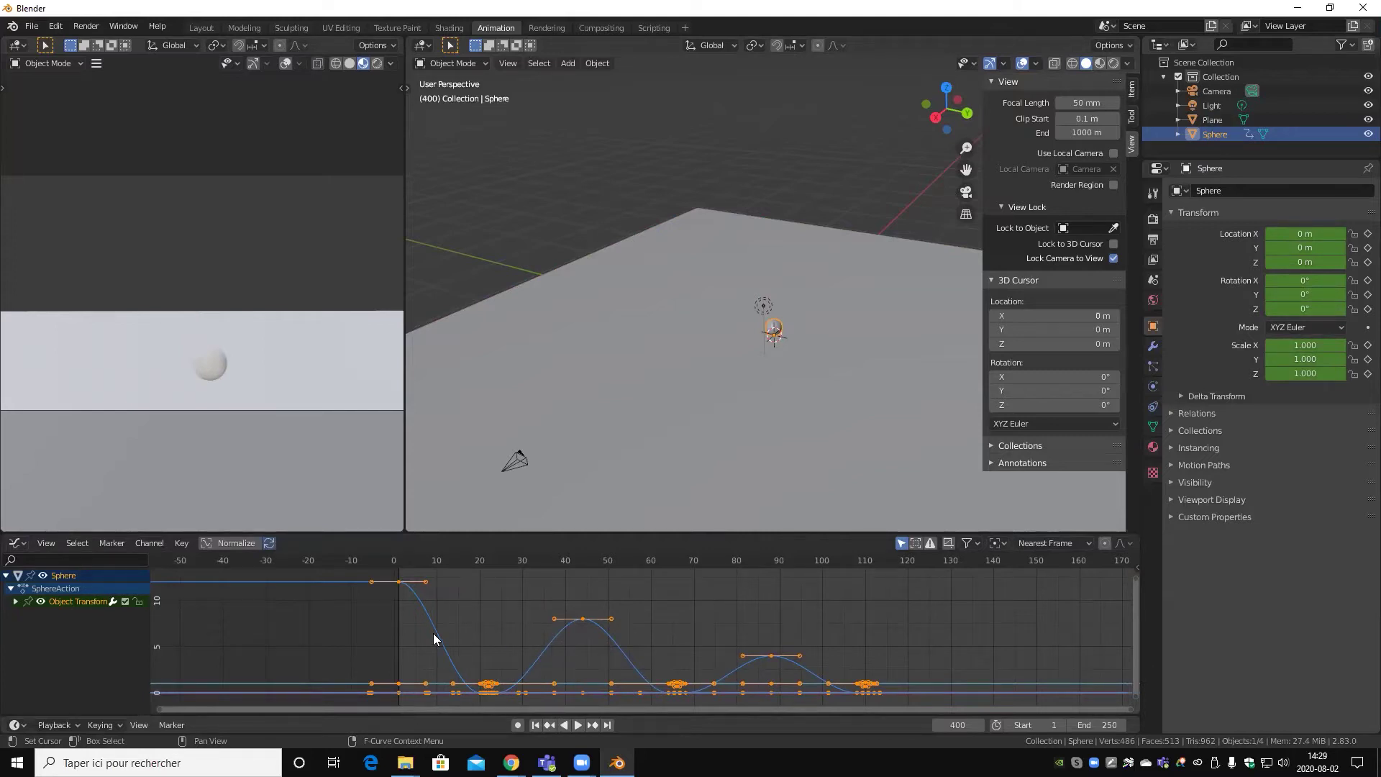
- Deselect all keys, box-select only the frame-0 top keyframe, and open the Key menu
key("h")
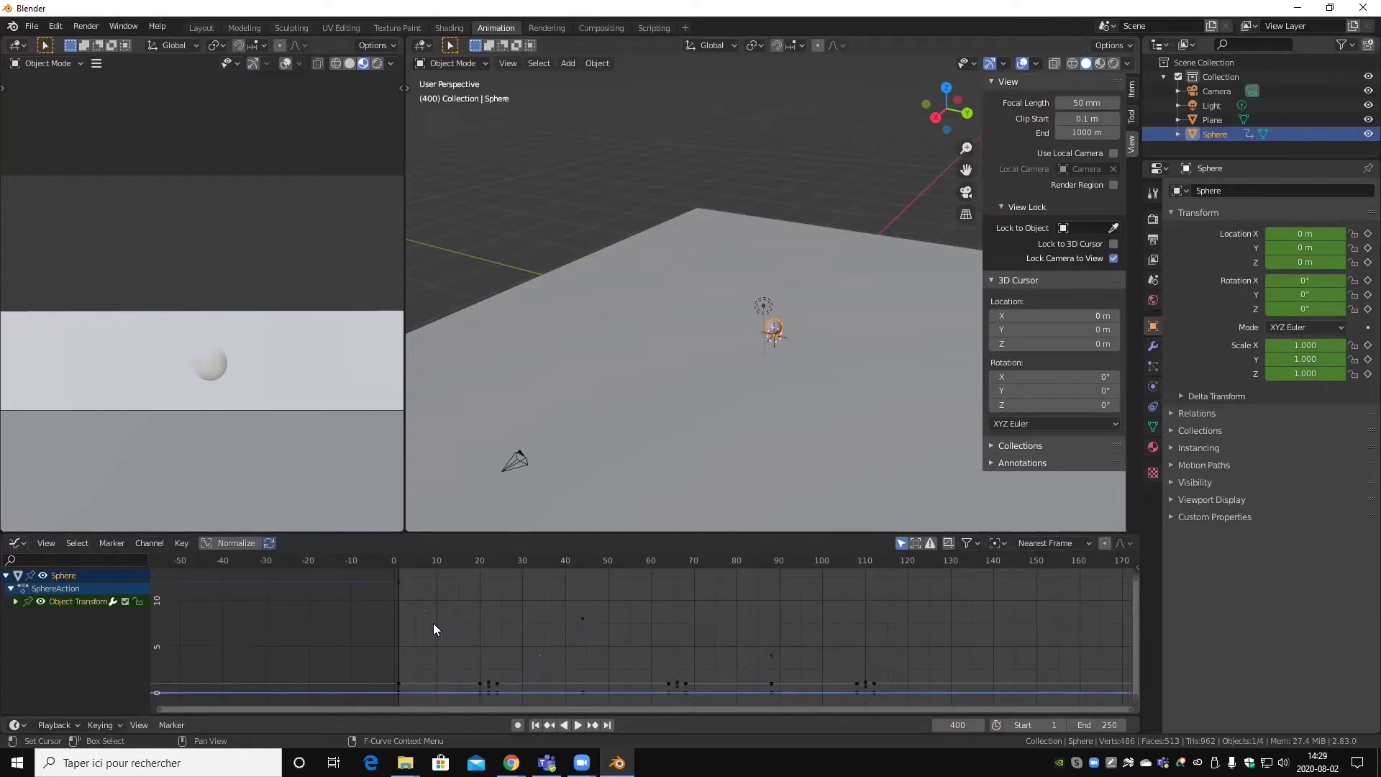
left_click_drag(383, 573, 466, 615)
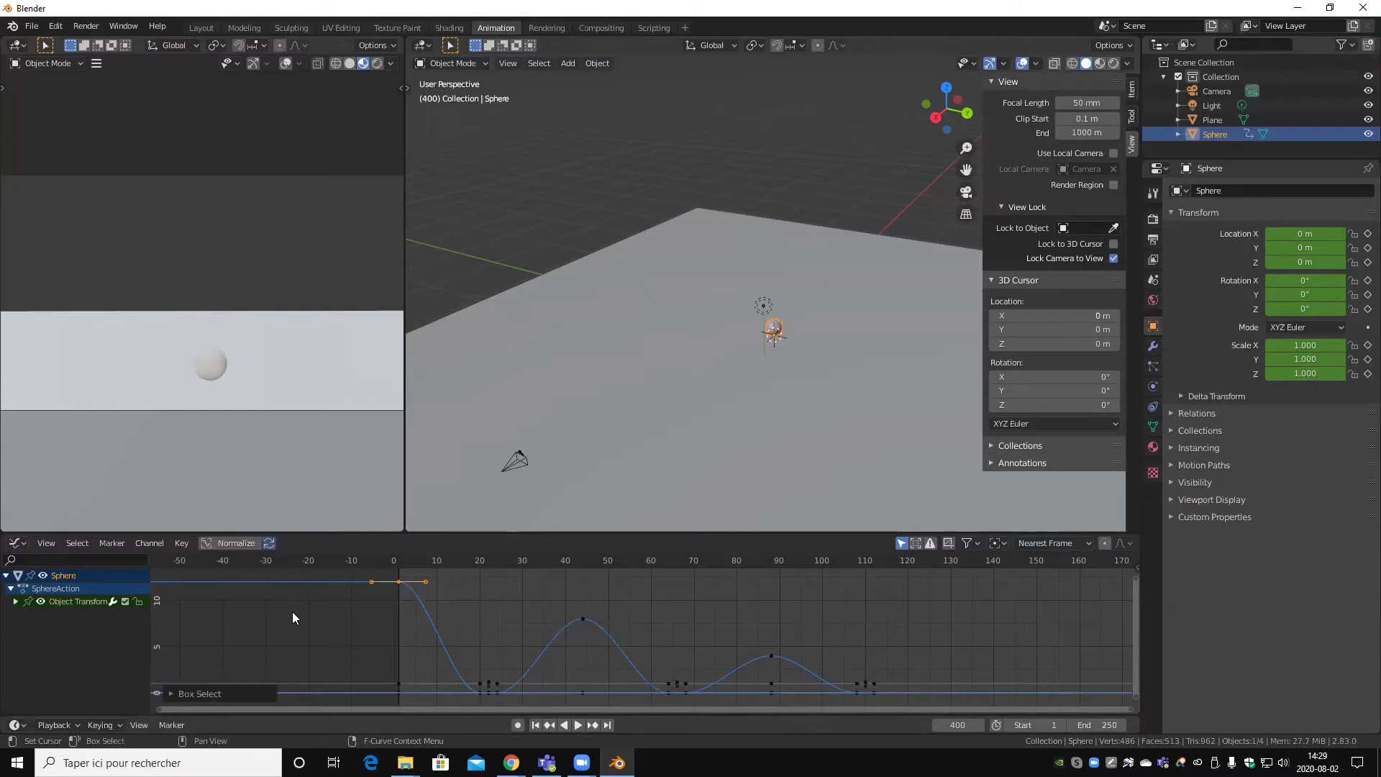
left_click(189, 545)
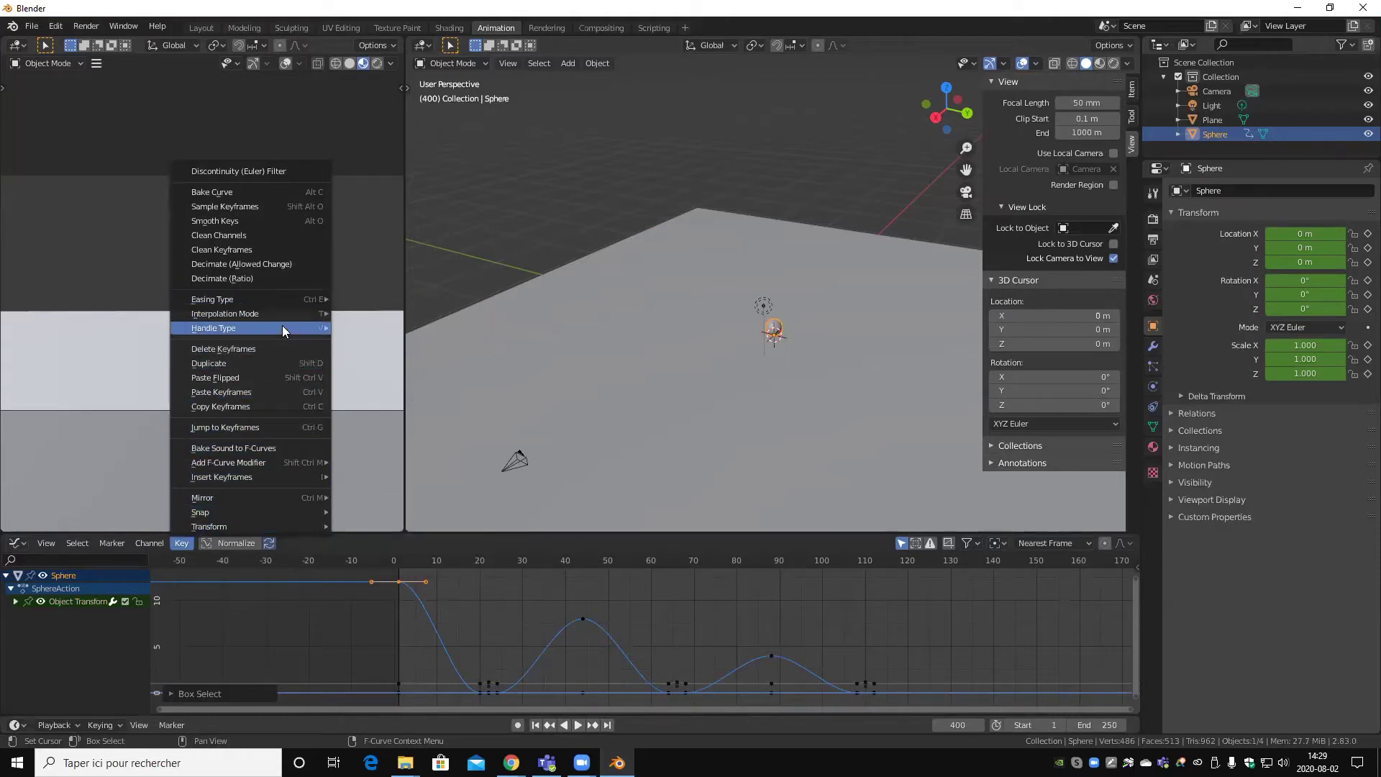
mouse_move(213, 328)
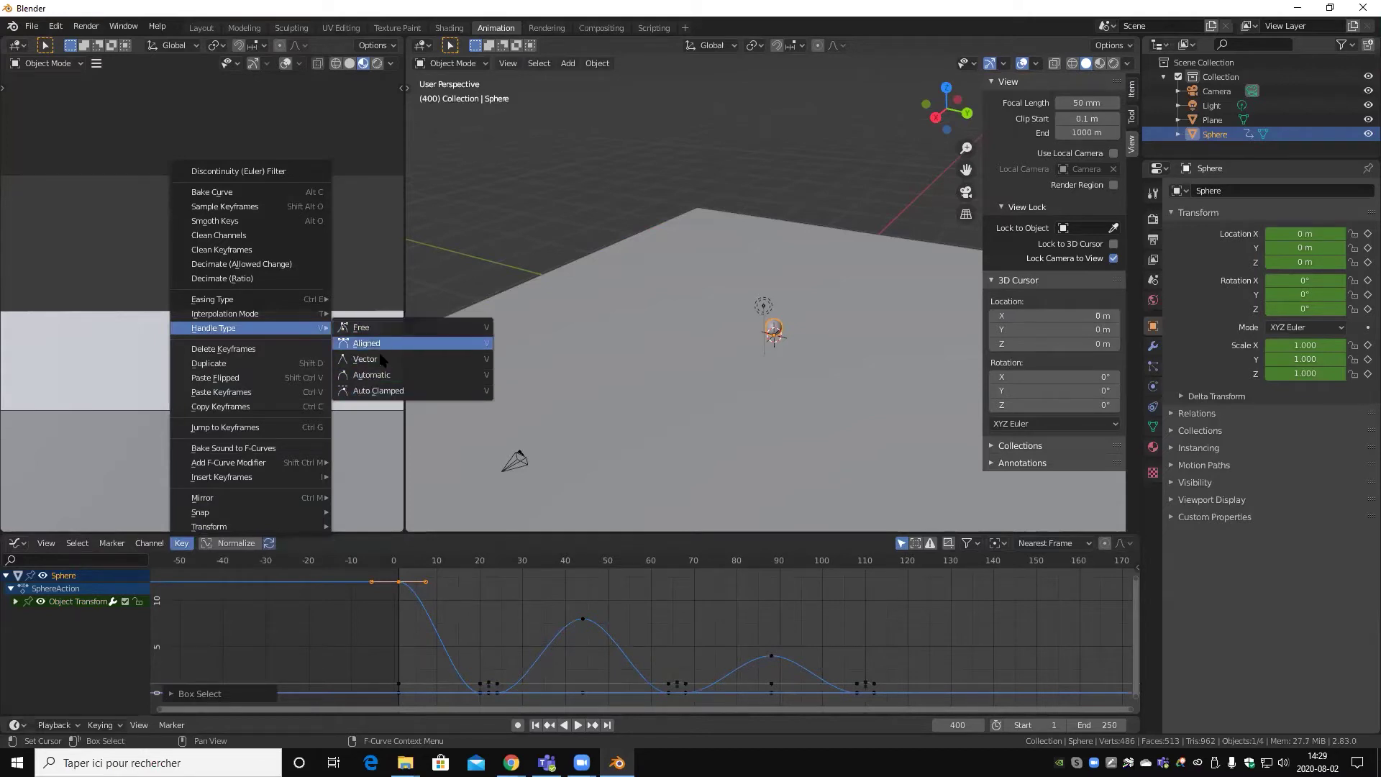
- Give the frame-0 keyframe Aligned handles, cancelling trial handle moves to keep them flat
left_click(377, 344)
key("g")
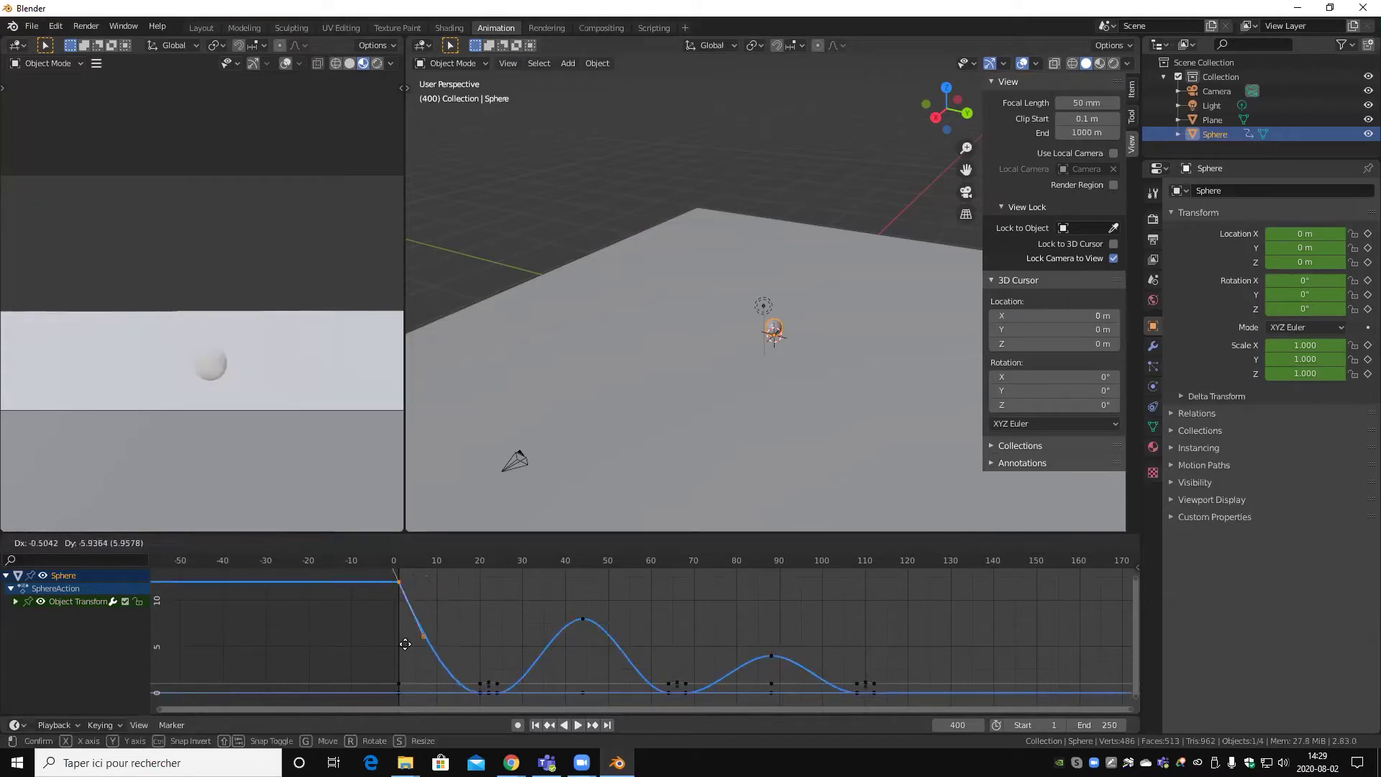
key("Escape")
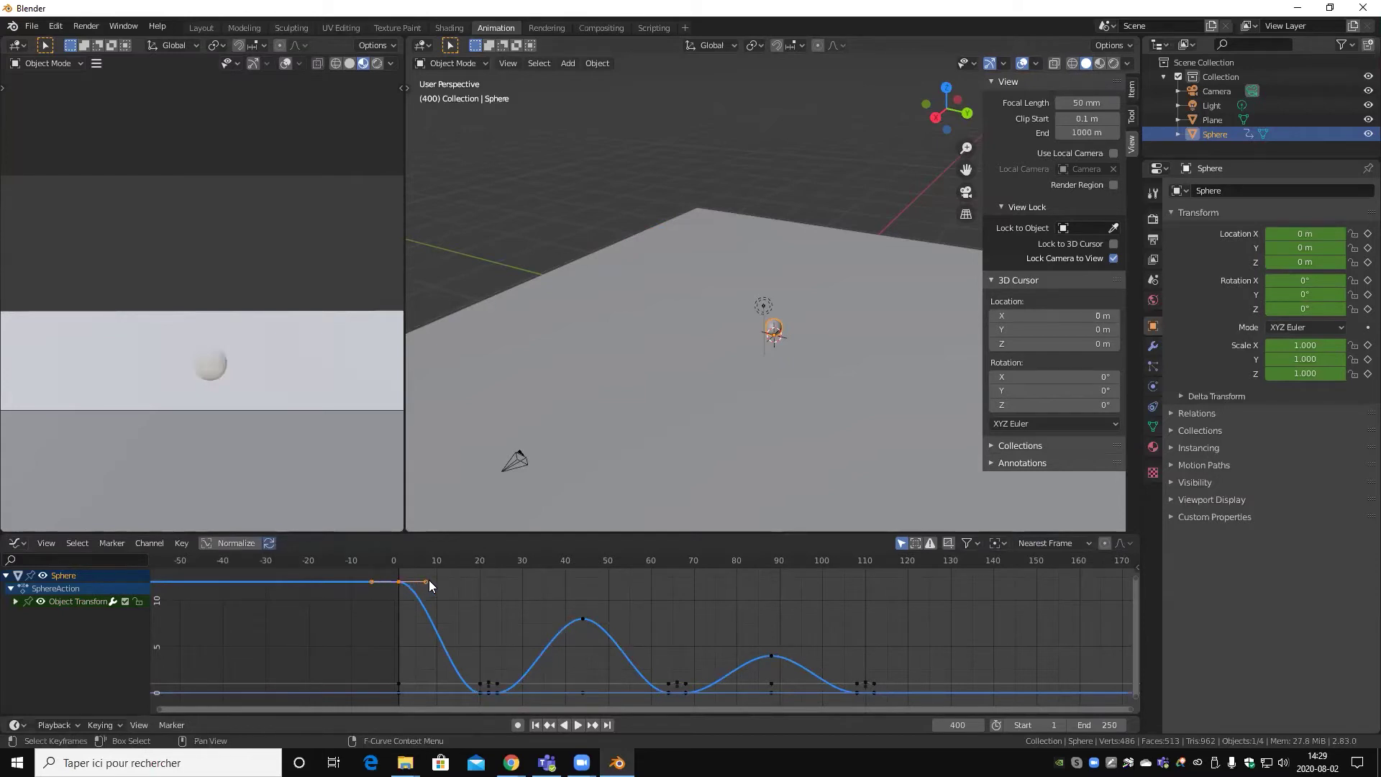
key("g")
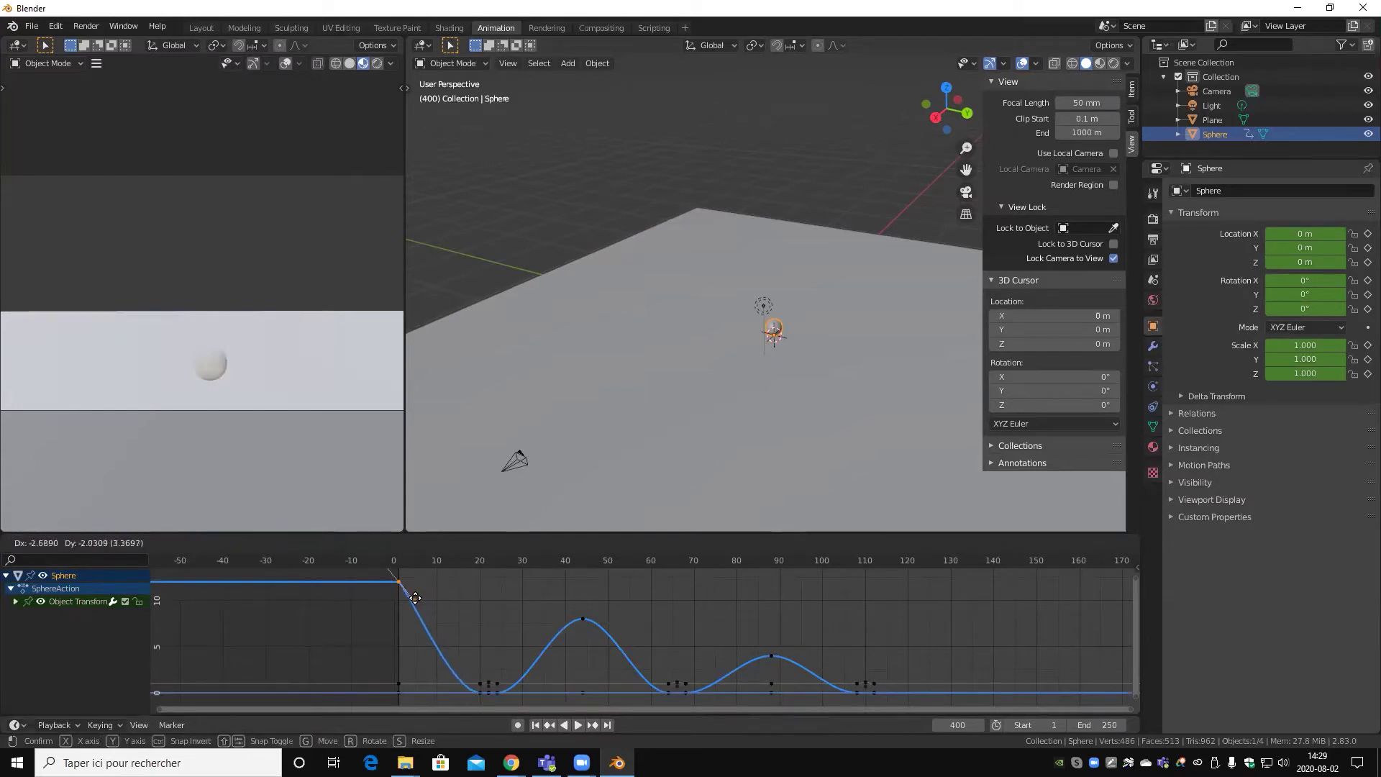
left_click(348, 602)
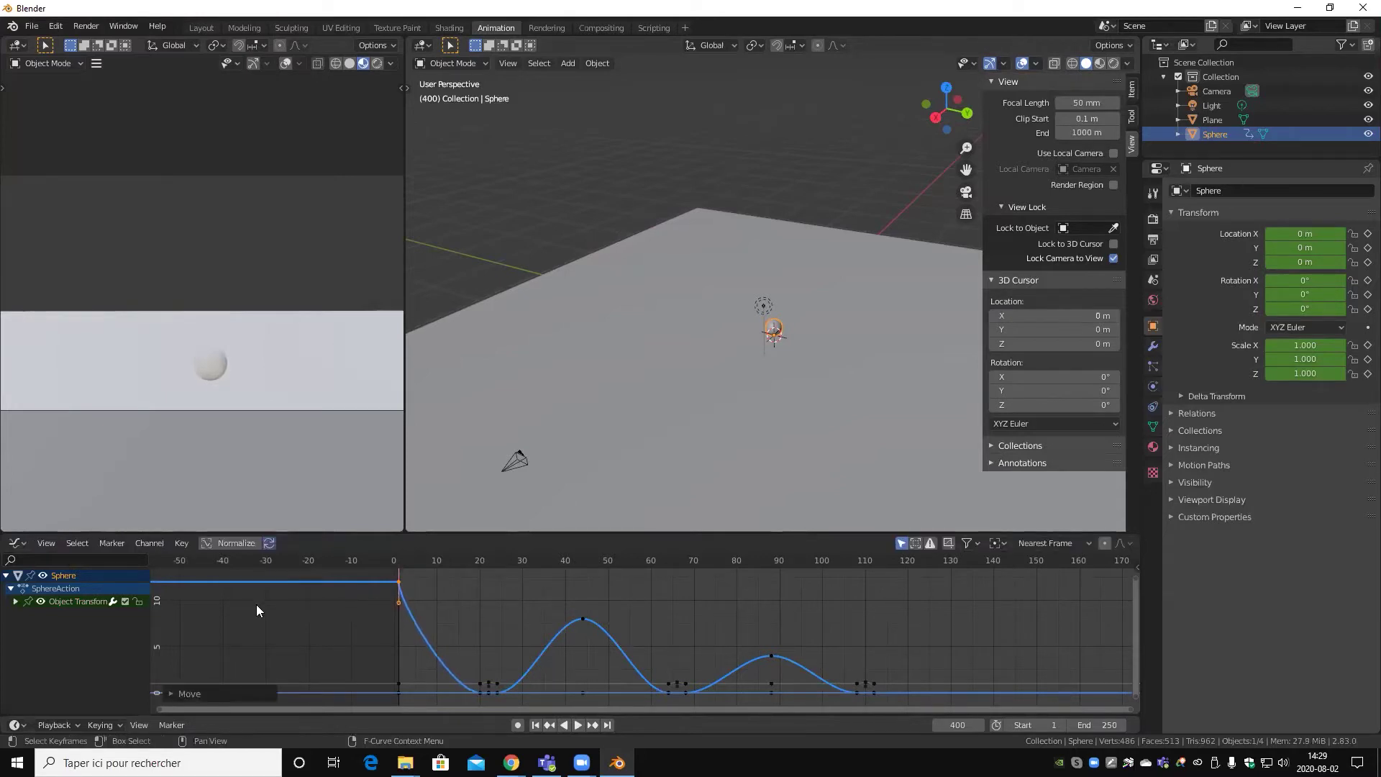
mouse_move(407, 611)
left_mouse_down()
mouse_move(433, 584)
mouse_move(334, 691)
left_mouse_up()
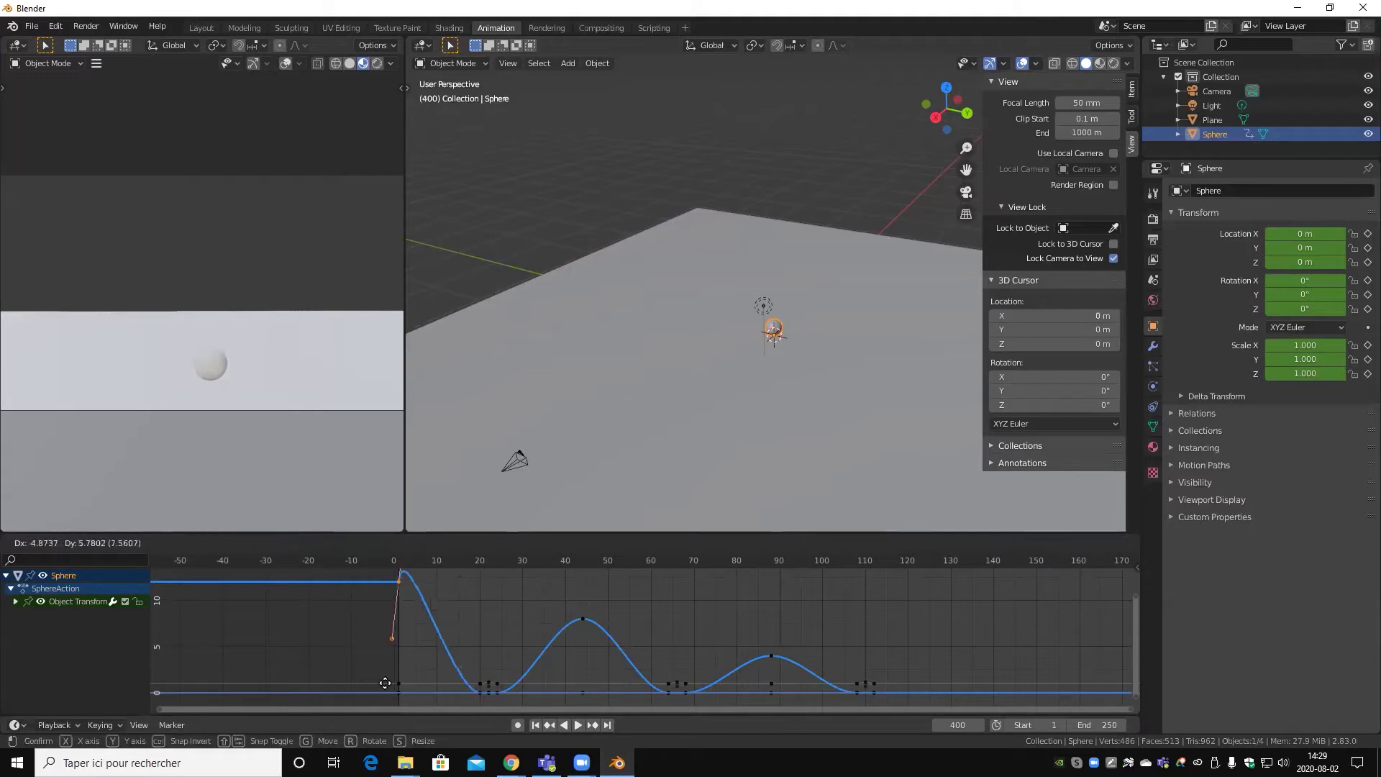
right_click(334, 692)
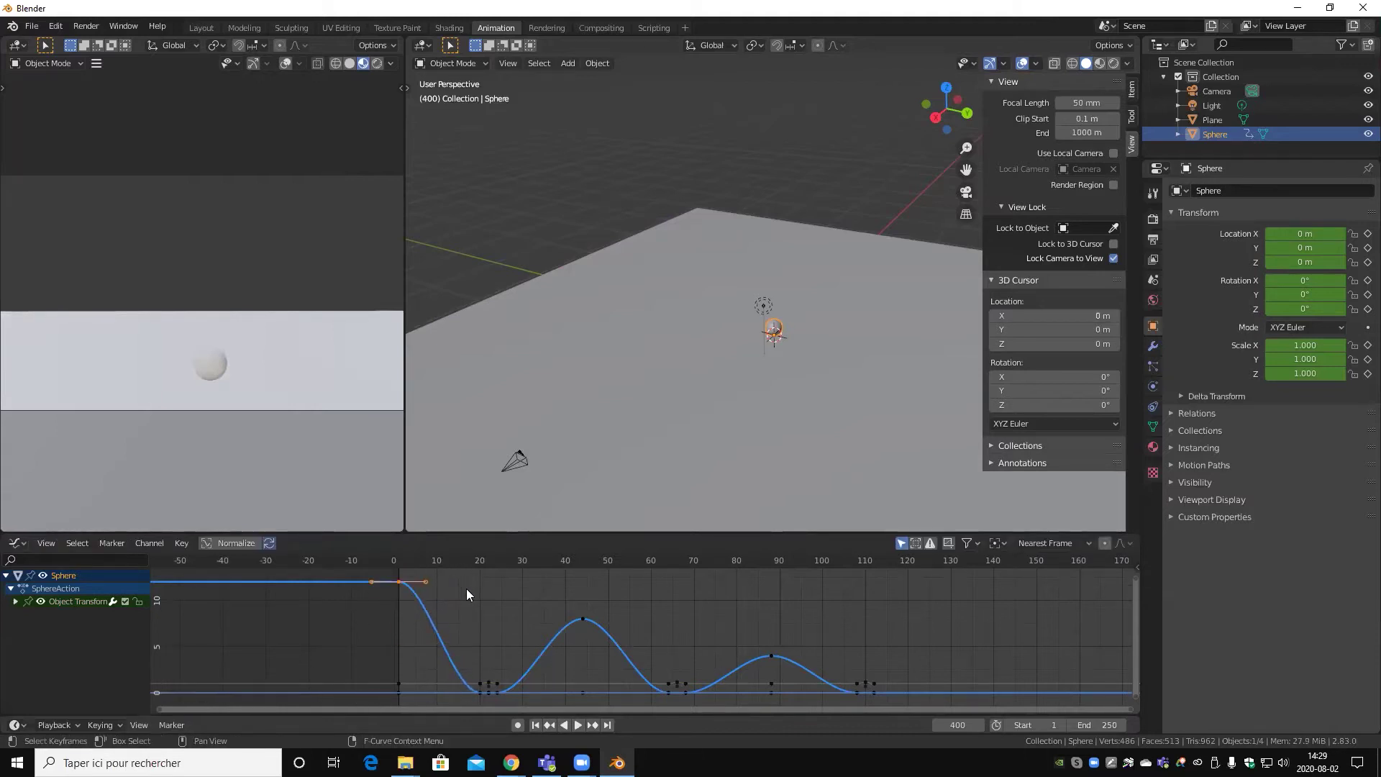
- Reframe the graph around the bounce curve and reopen the Key handle type choices
middle_click_drag(456, 610, 471, 651)
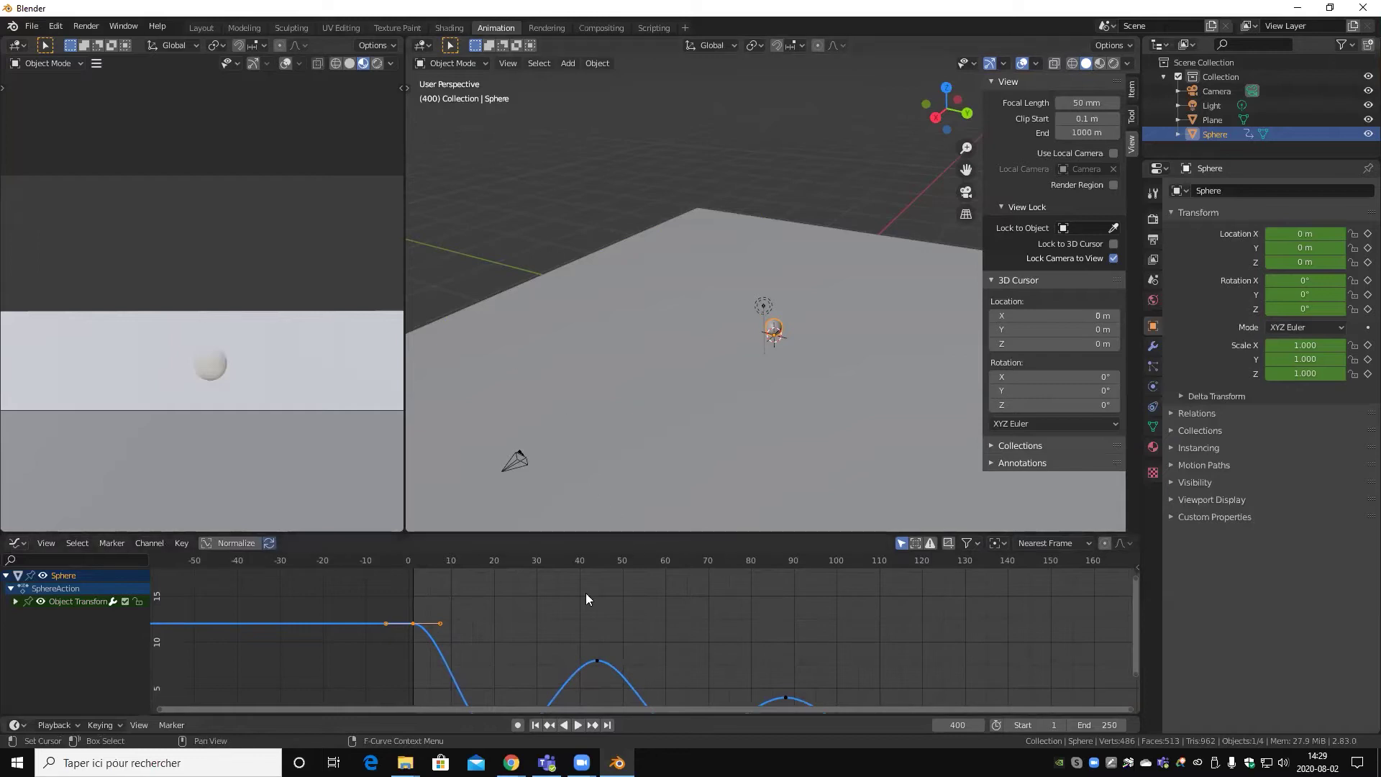
scroll(486, 615, "down", 2)
middle_click_drag(510, 640, 522, 614)
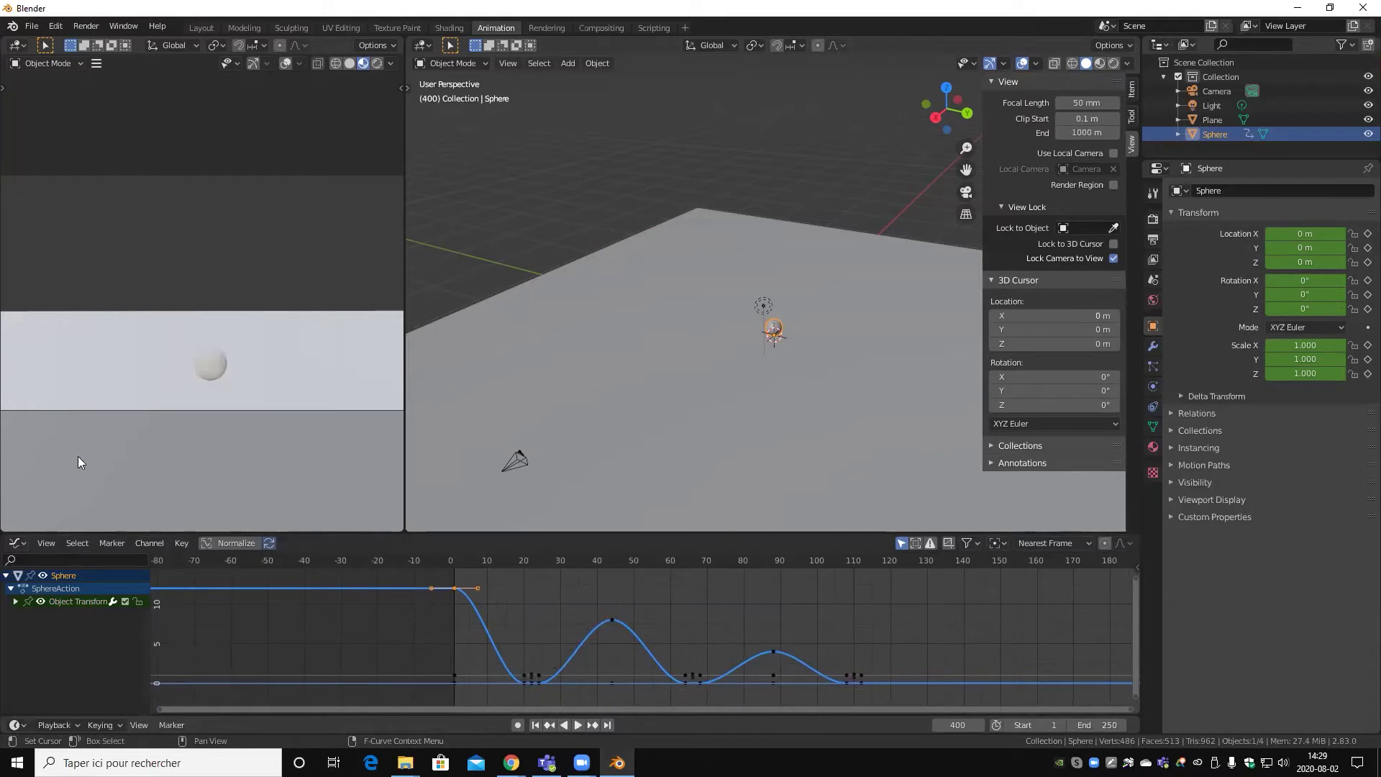
scroll(408, 643, "up", 2)
middle_click_drag(423, 602, 540, 649)
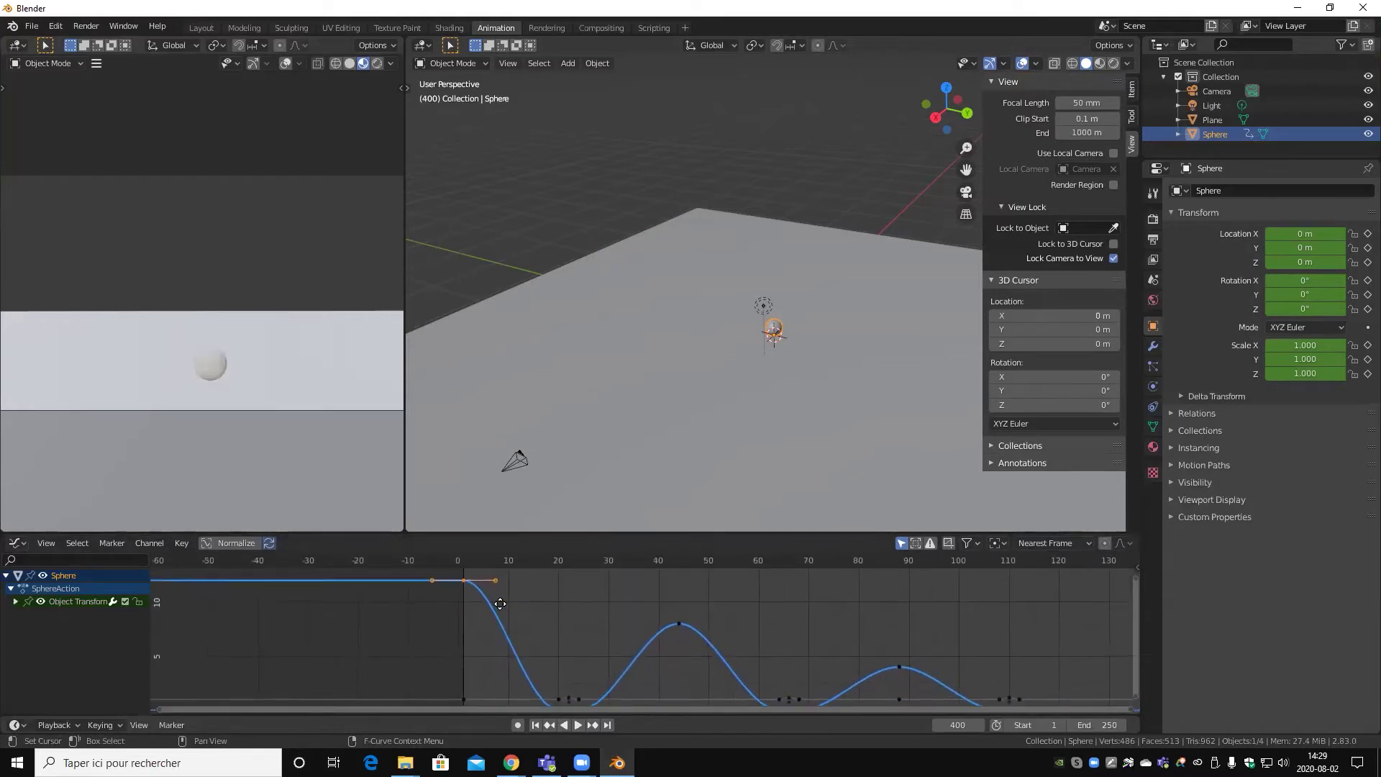
scroll(540, 649, "down", 1)
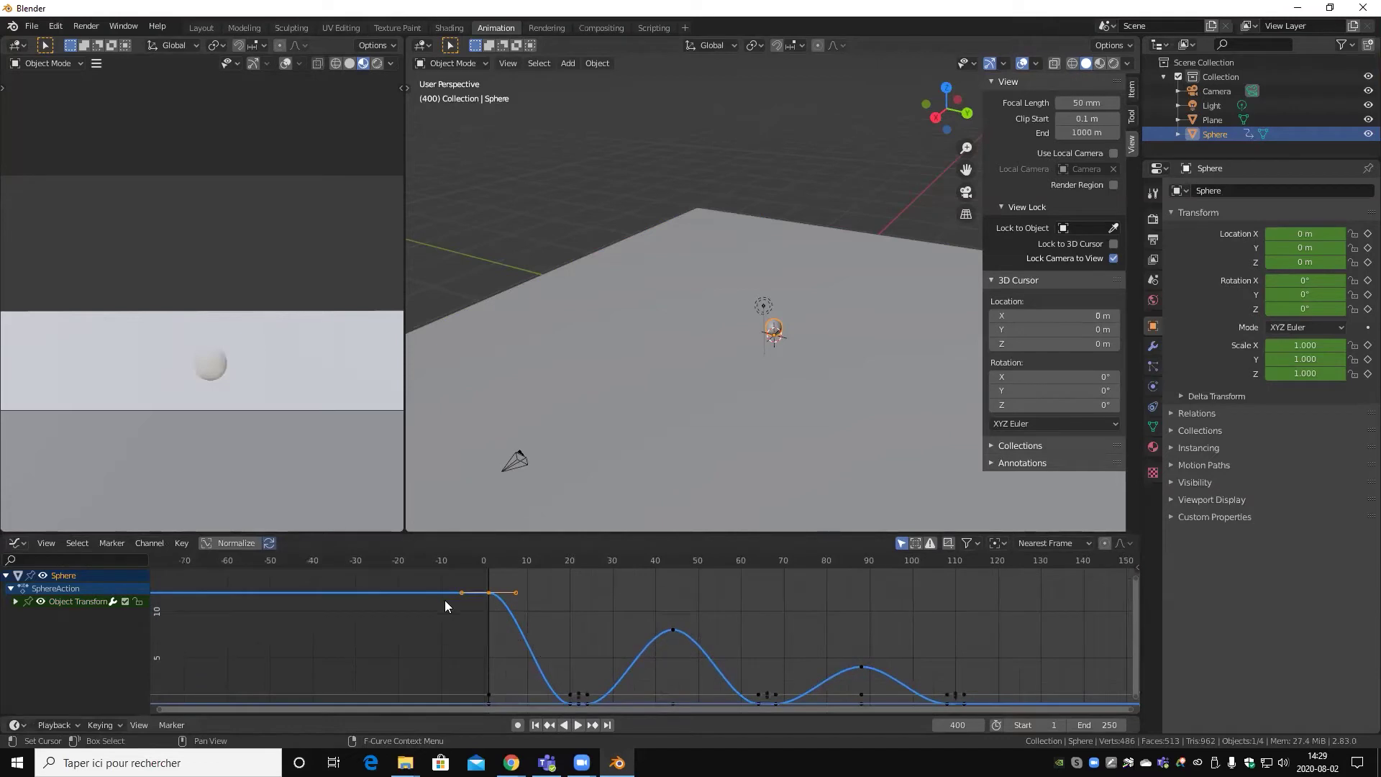
left_click(177, 544)
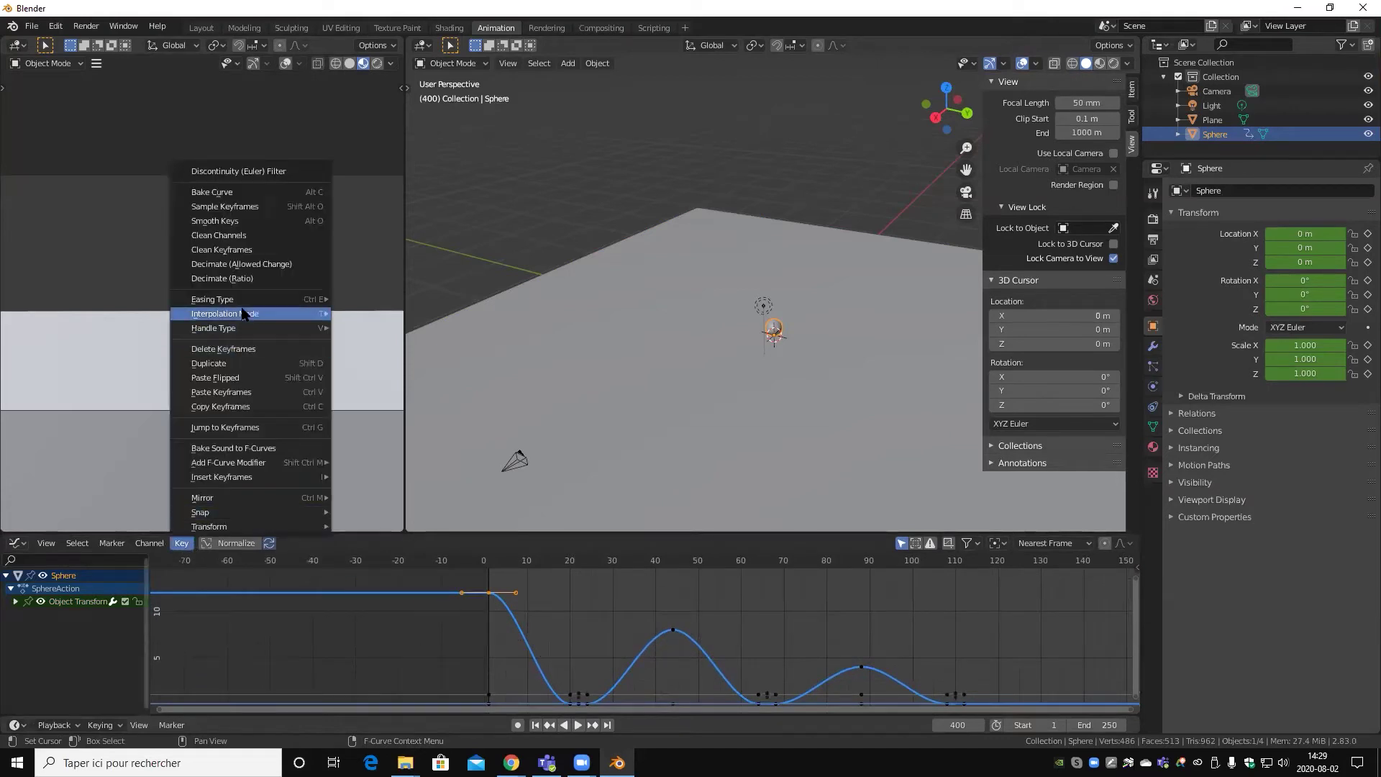
mouse_move(213, 328)
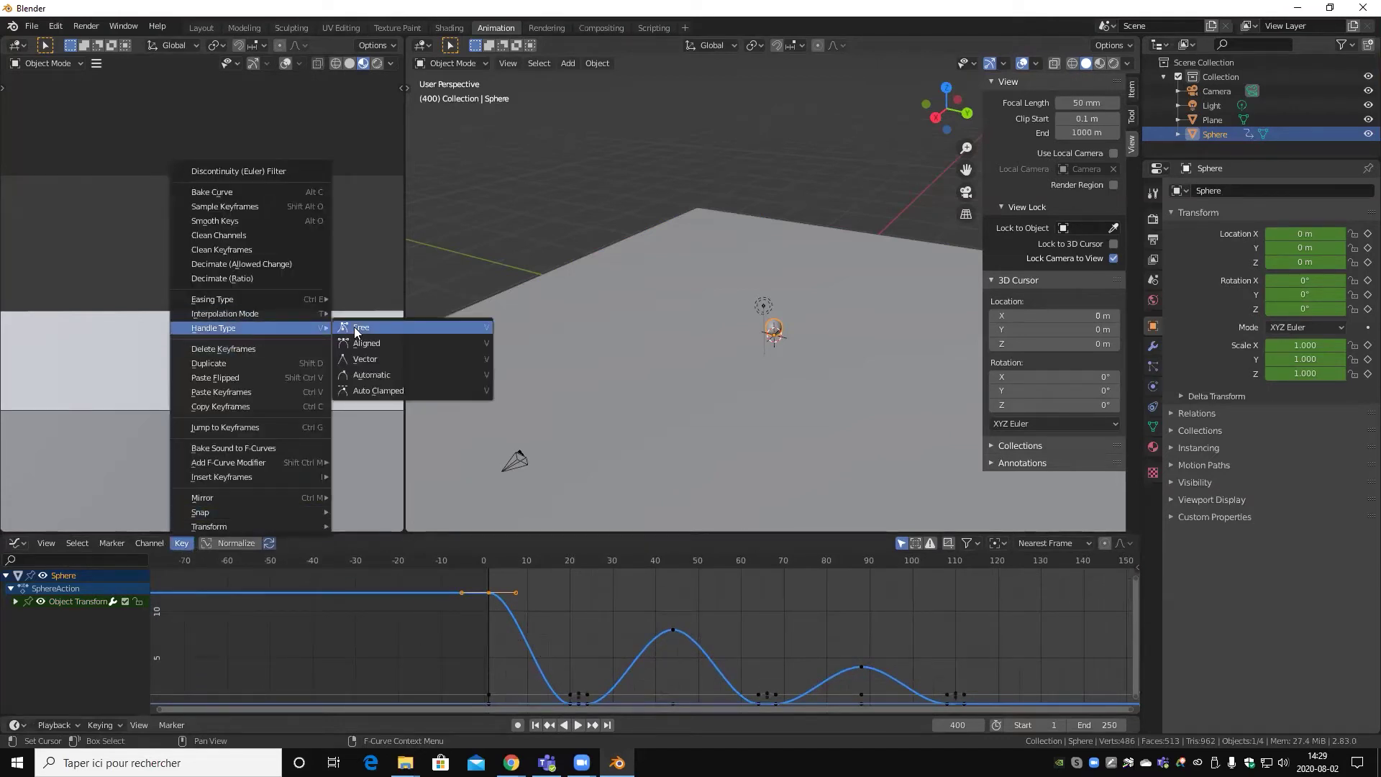
- Try Free handles on the frame-0 keyframe, undoing the trial handle drags
left_click(356, 330)
left_click_drag(516, 594, 445, 653)
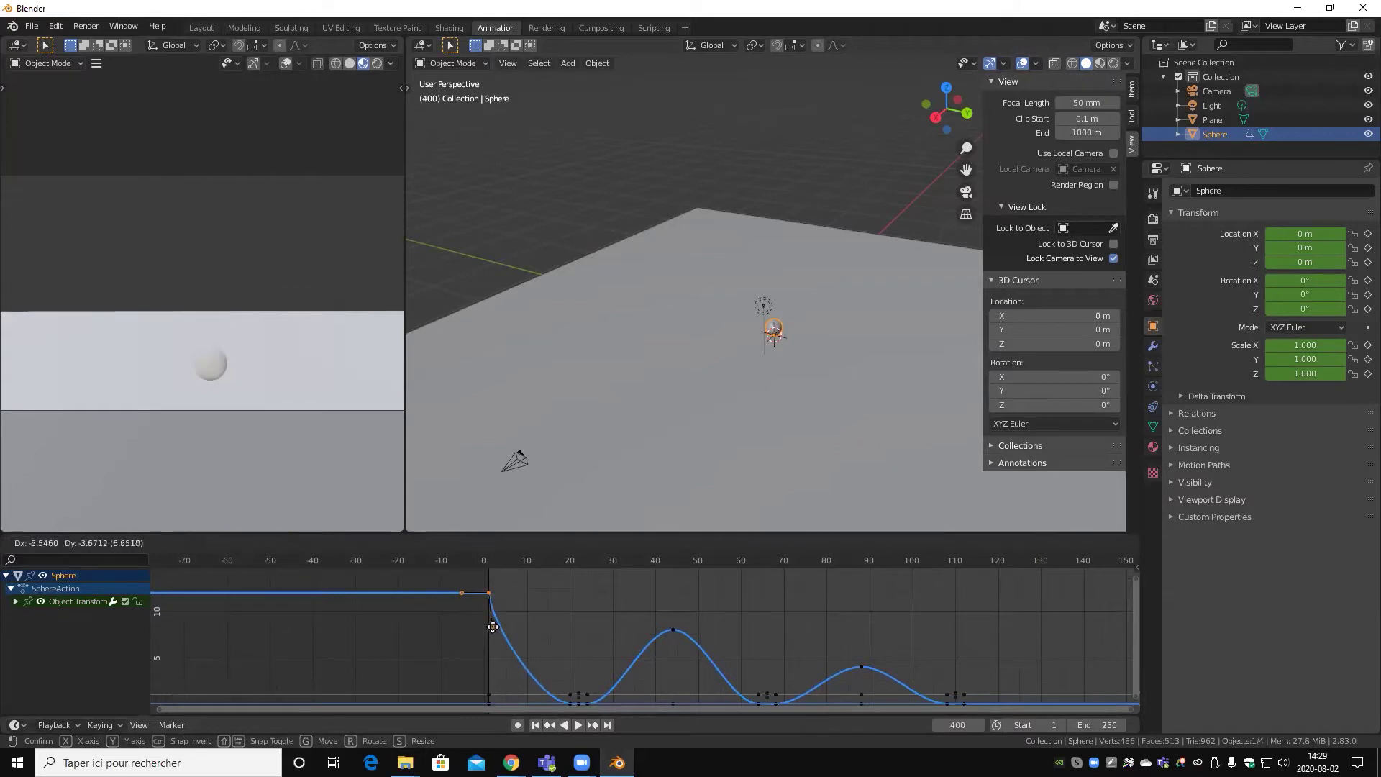
left_click(445, 654)
key("ctrl+z")
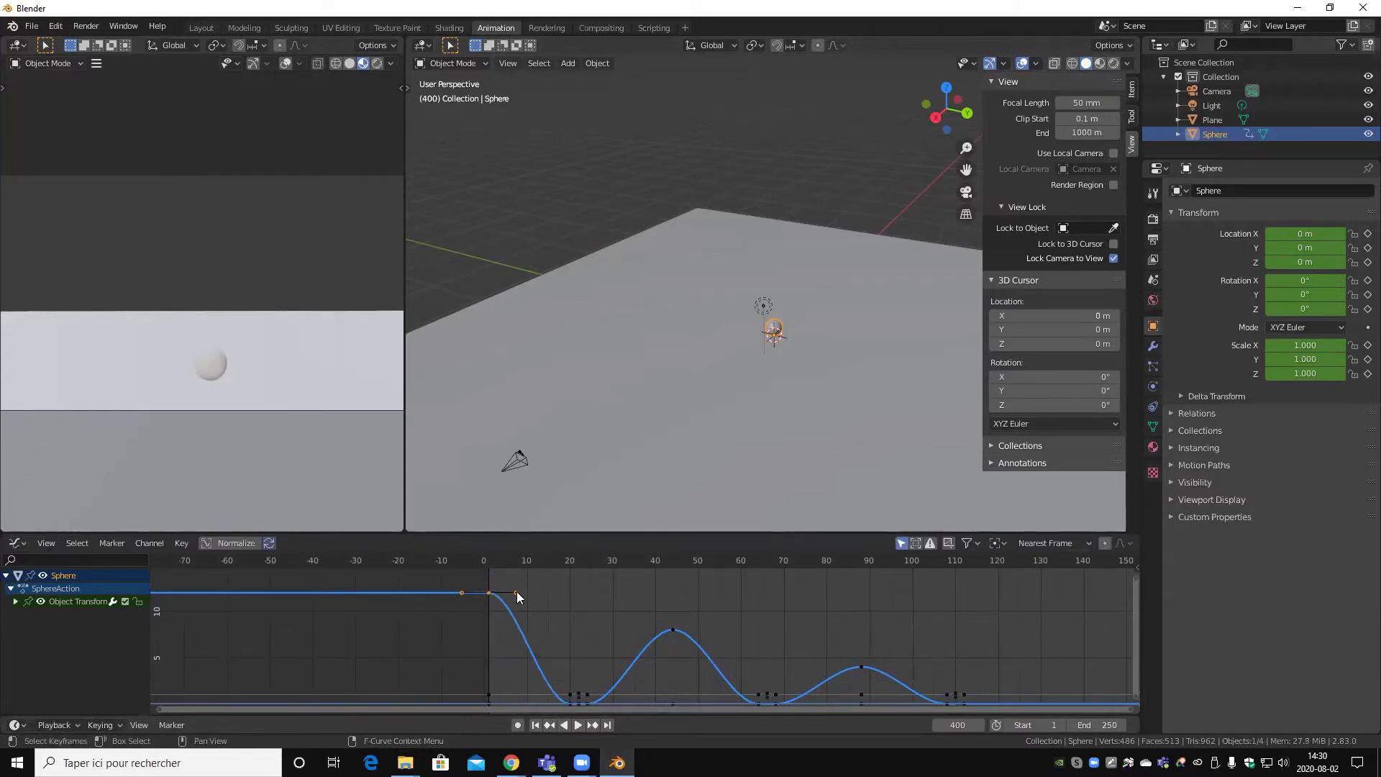
middle_click_drag(545, 578, 533, 635)
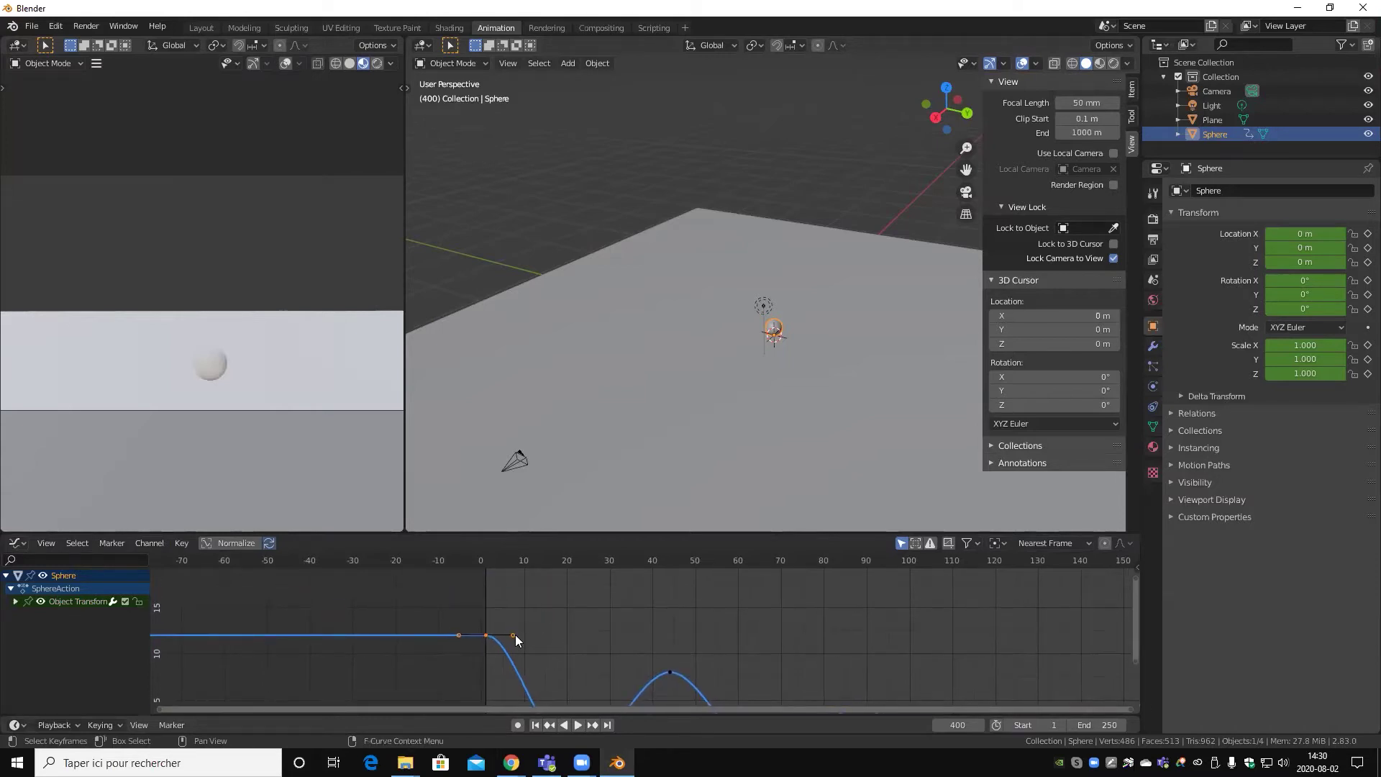
left_click_drag(515, 634, 477, 635)
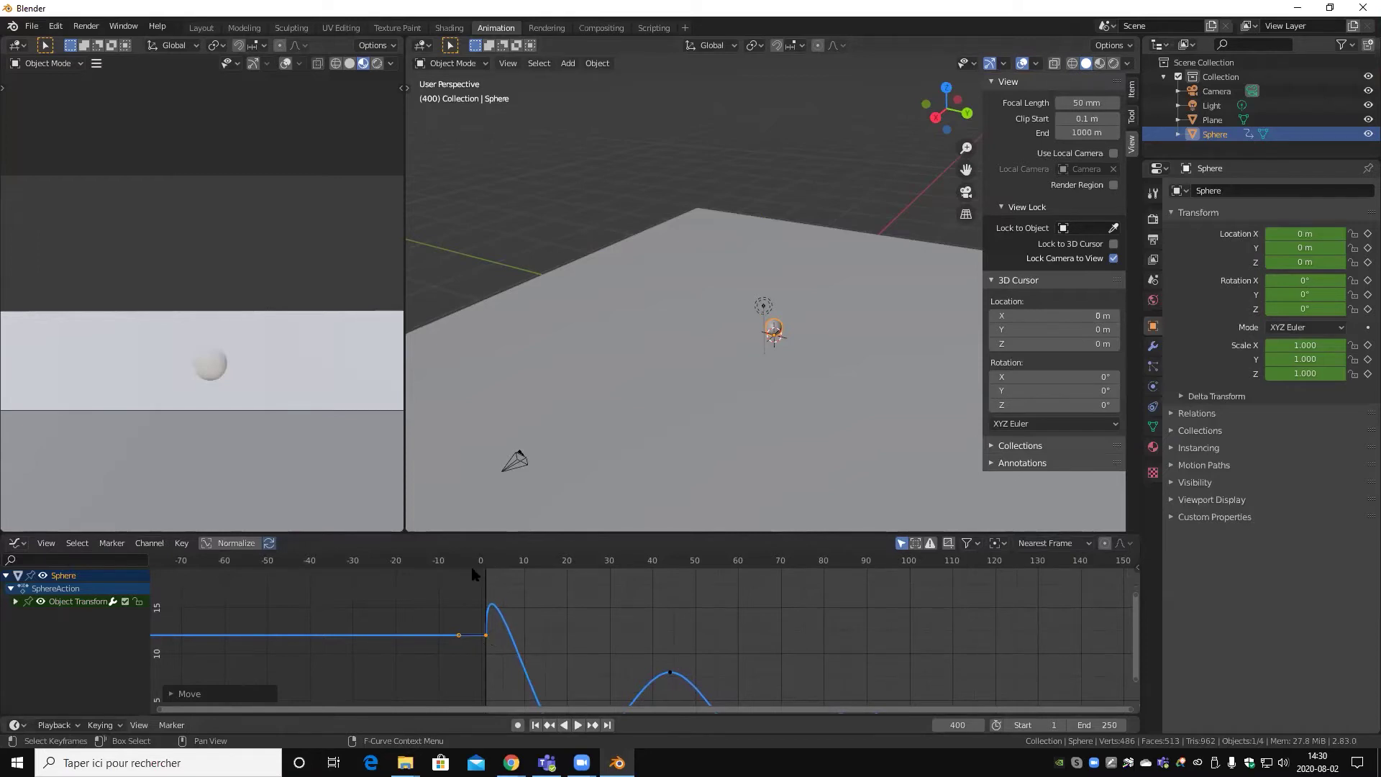
key("ctrl+z")
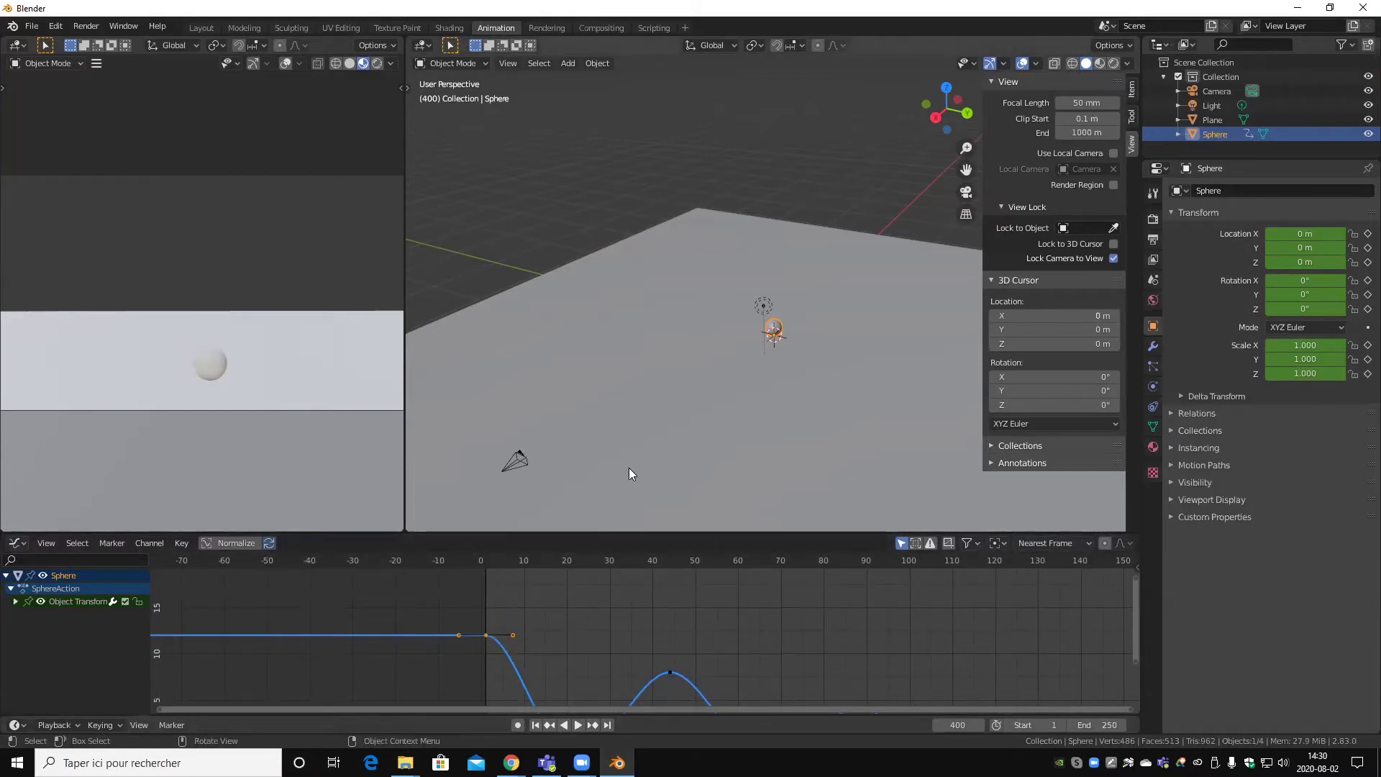
- Try other handle types, including Vector, on the frame-0 keyframe and reframe the curve
left_click(182, 543)
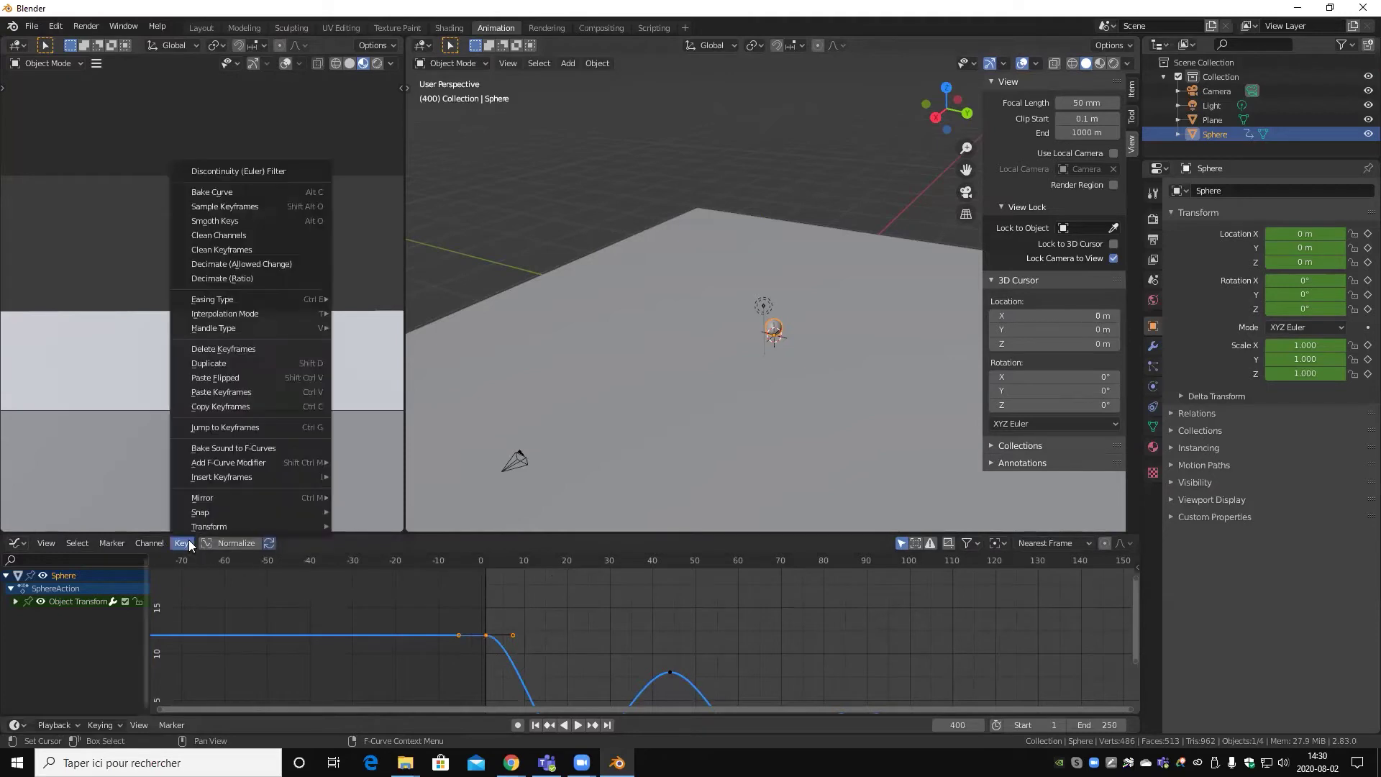
mouse_move(214, 328)
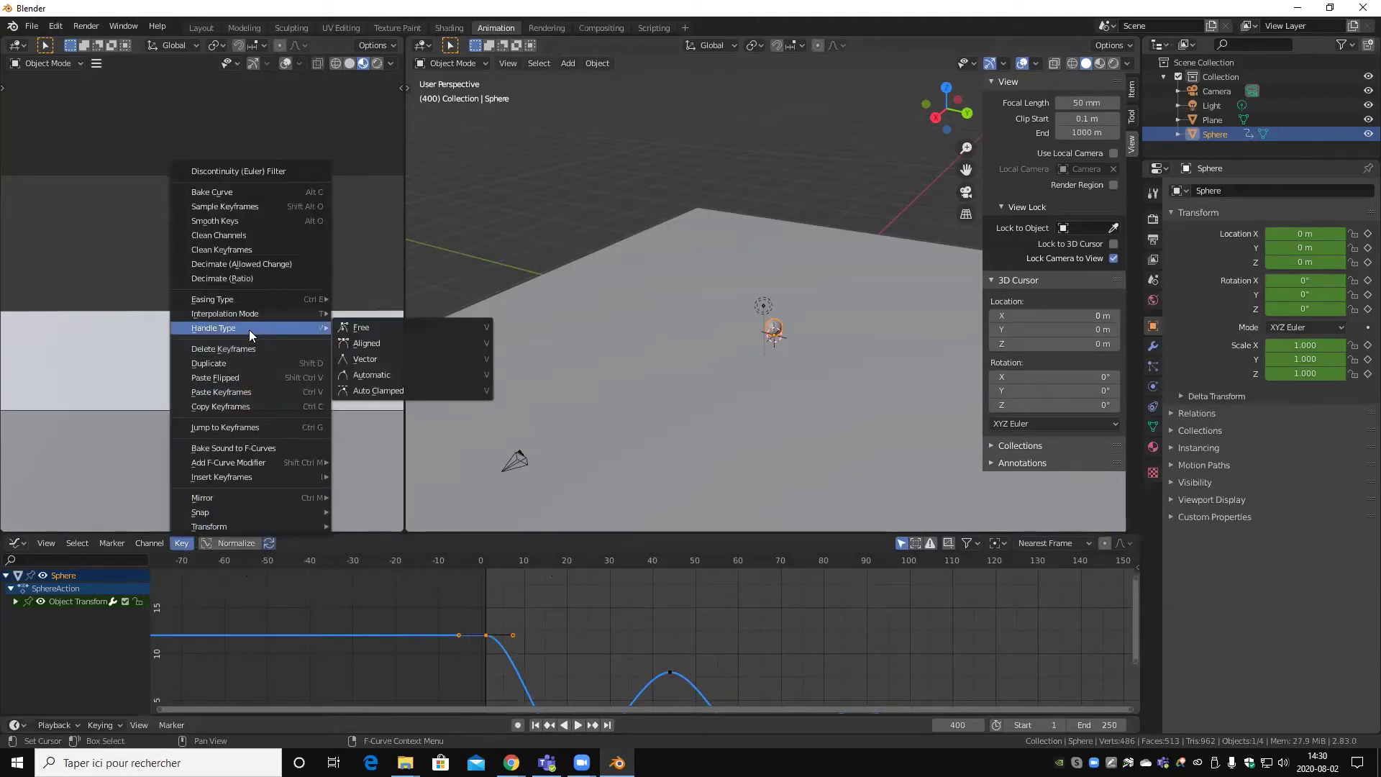
left_click(387, 343)
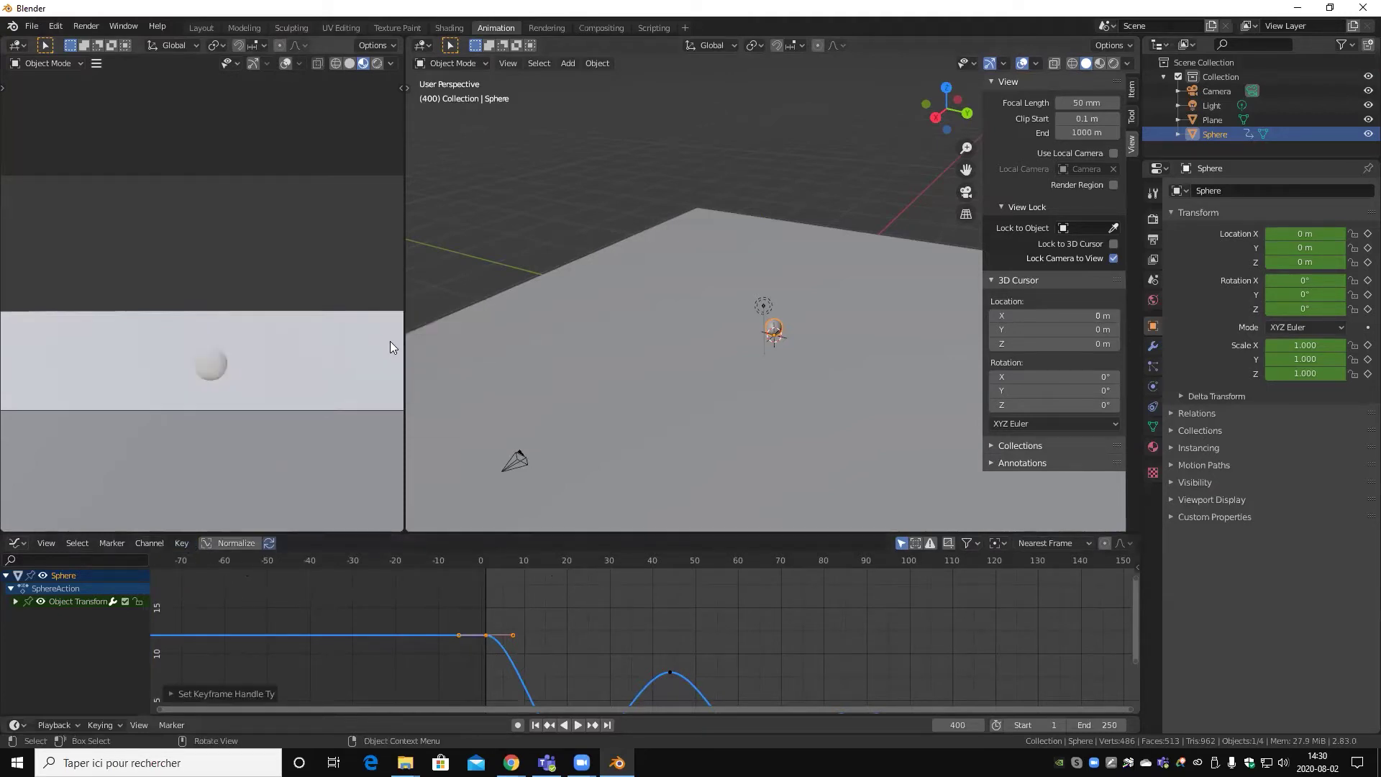
mouse_move(522, 631)
left_mouse_down()
mouse_move(507, 641)
mouse_move(508, 619)
mouse_move(491, 705)
left_mouse_up()
key("ctrl+z")
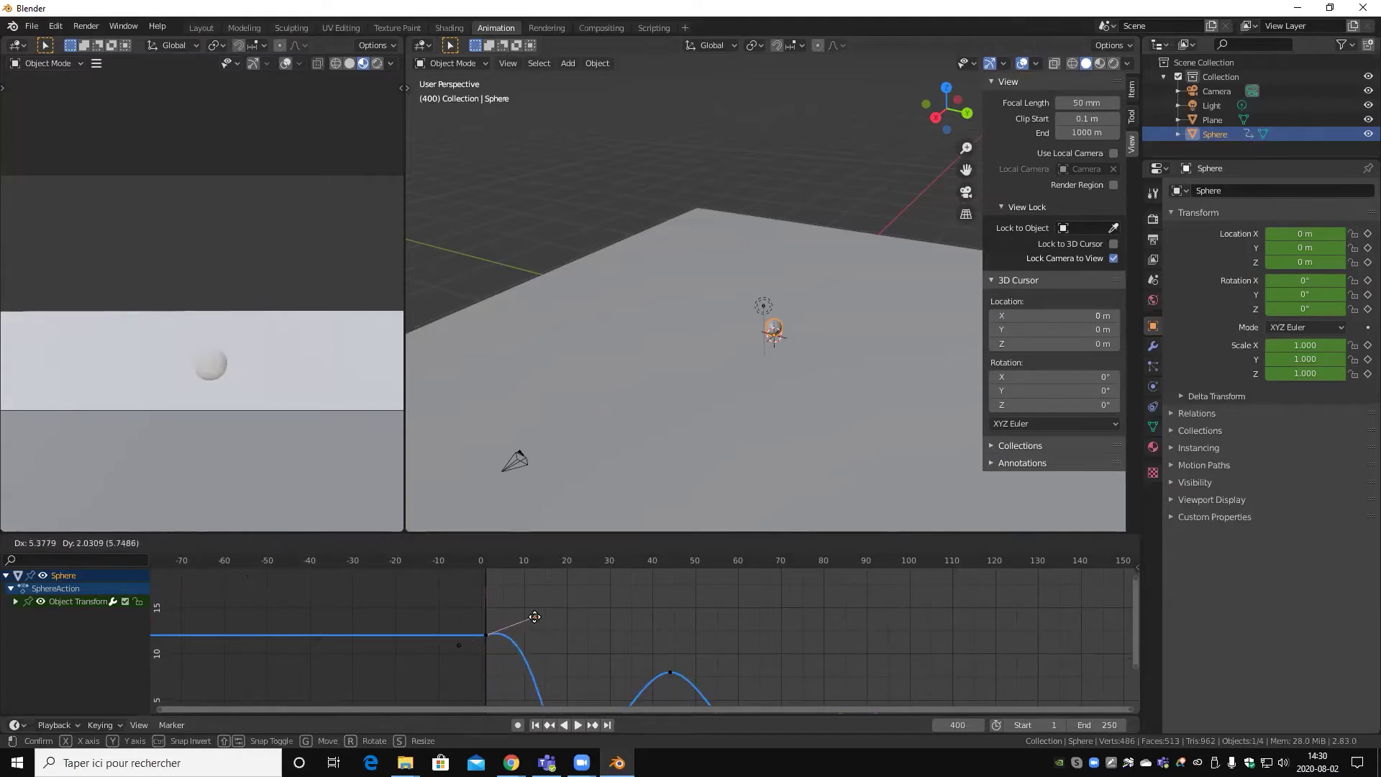
left_click_drag(491, 705, 477, 688)
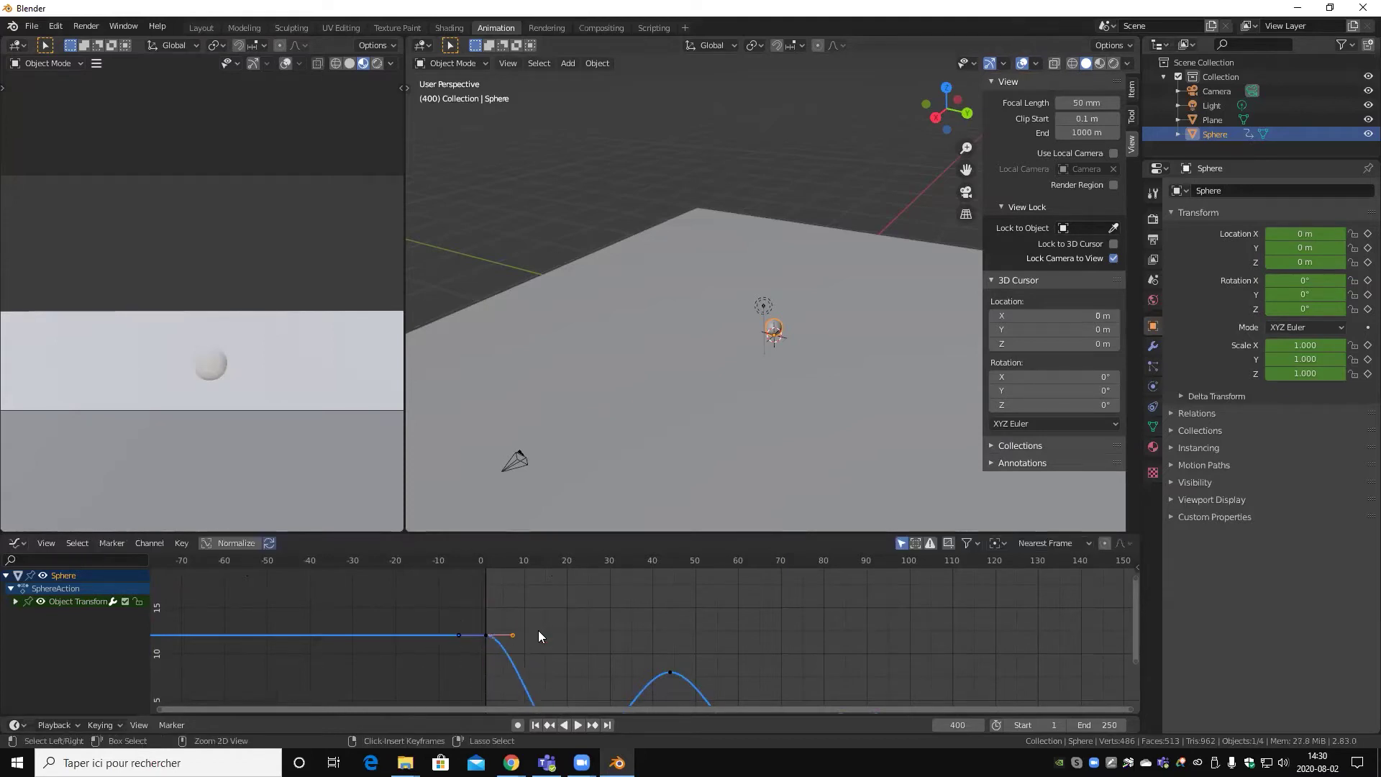
left_click(180, 543)
mouse_move(248, 328)
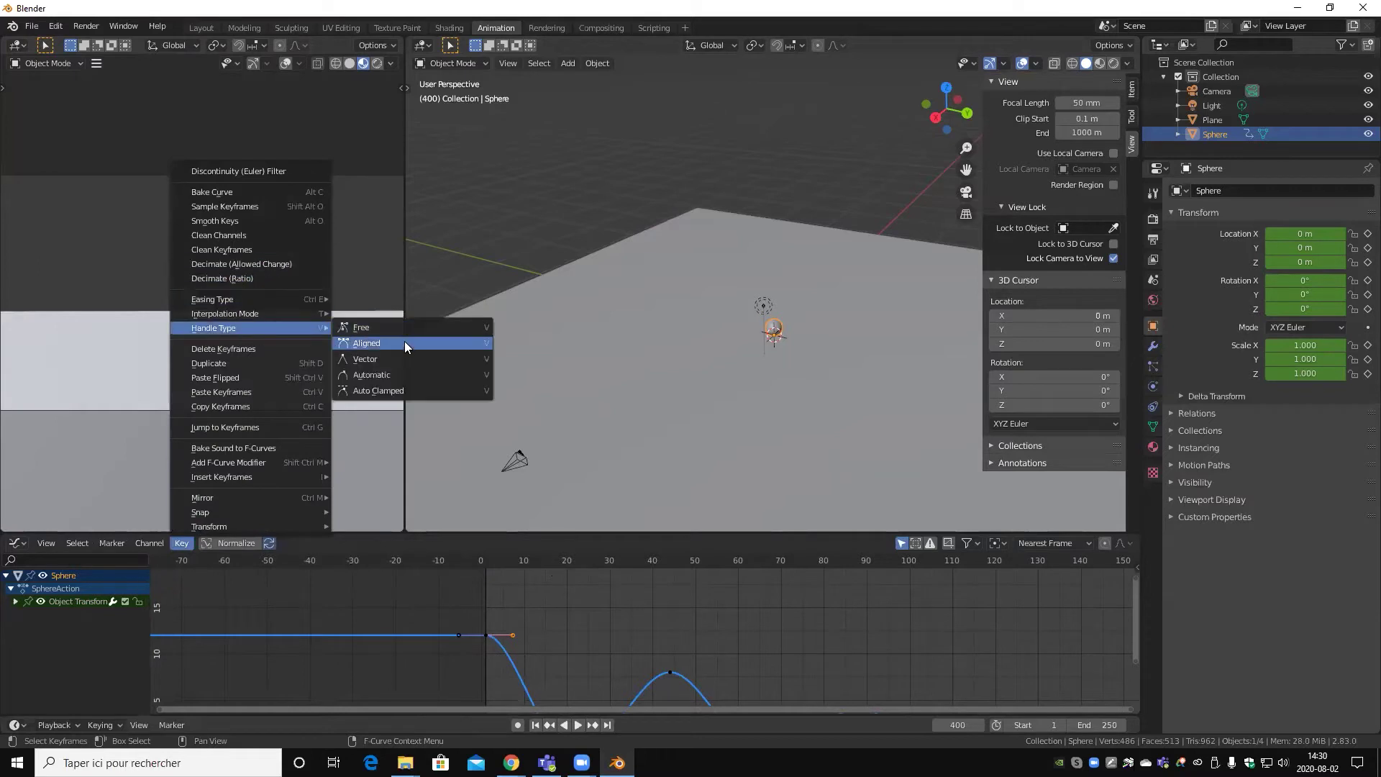
left_click(406, 356)
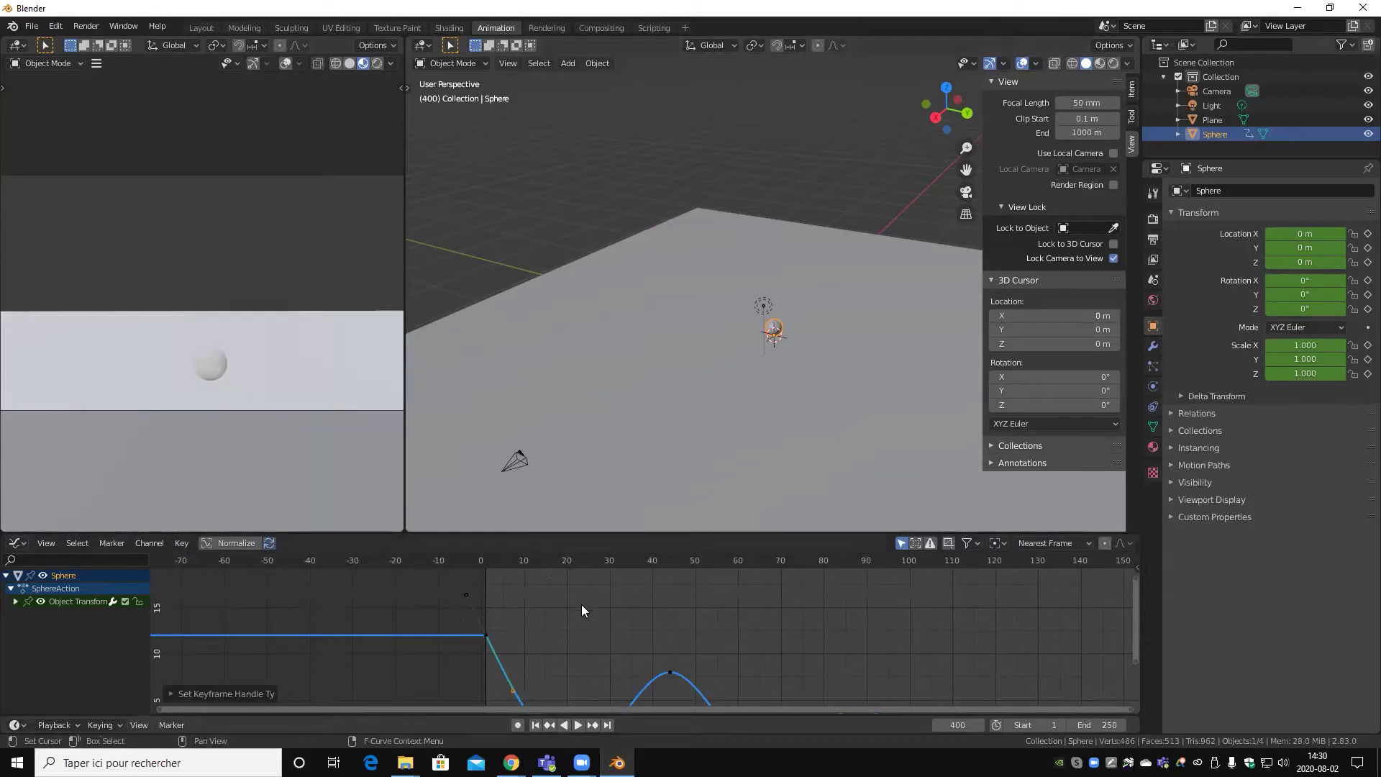
middle_click_drag(549, 640, 532, 598)
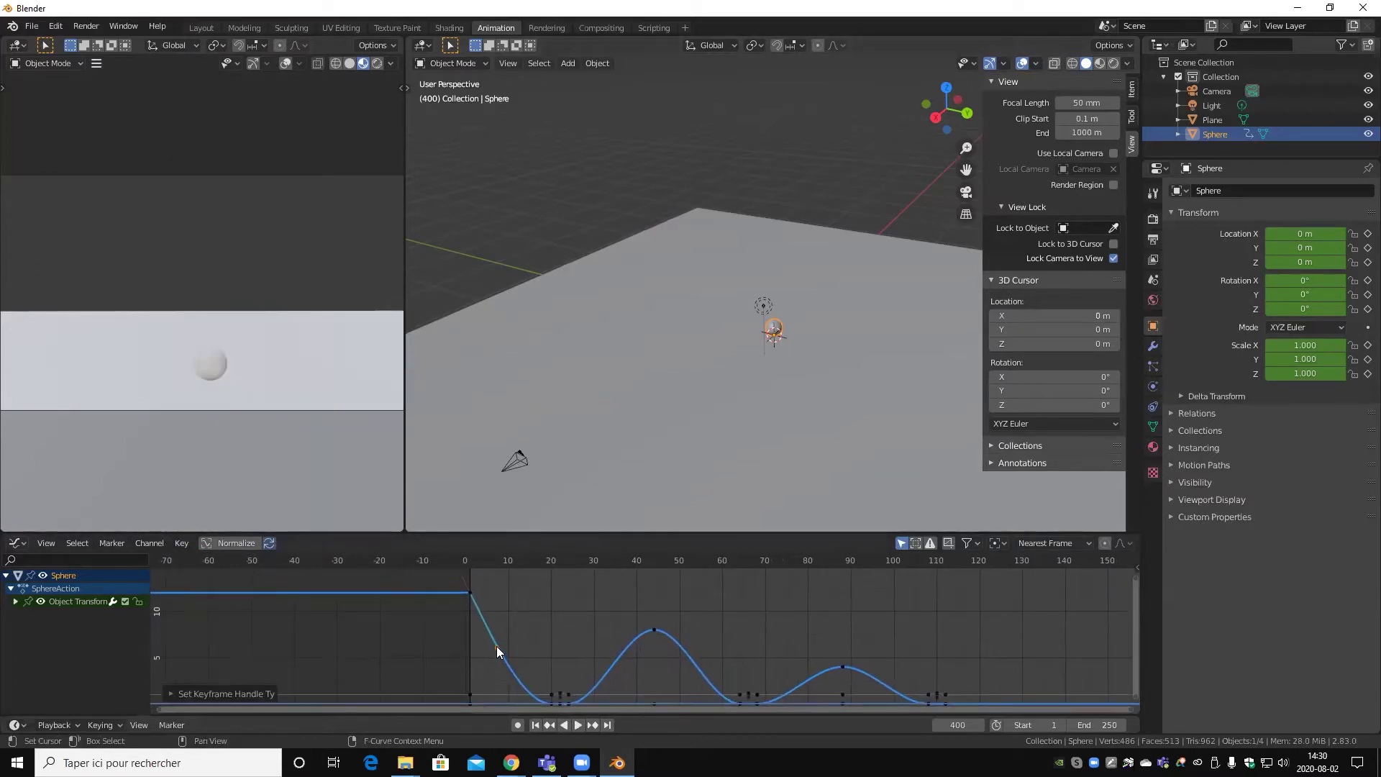
mouse_move(496, 647)
left_mouse_down()
mouse_move(505, 576)
mouse_move(493, 632)
left_mouse_up()
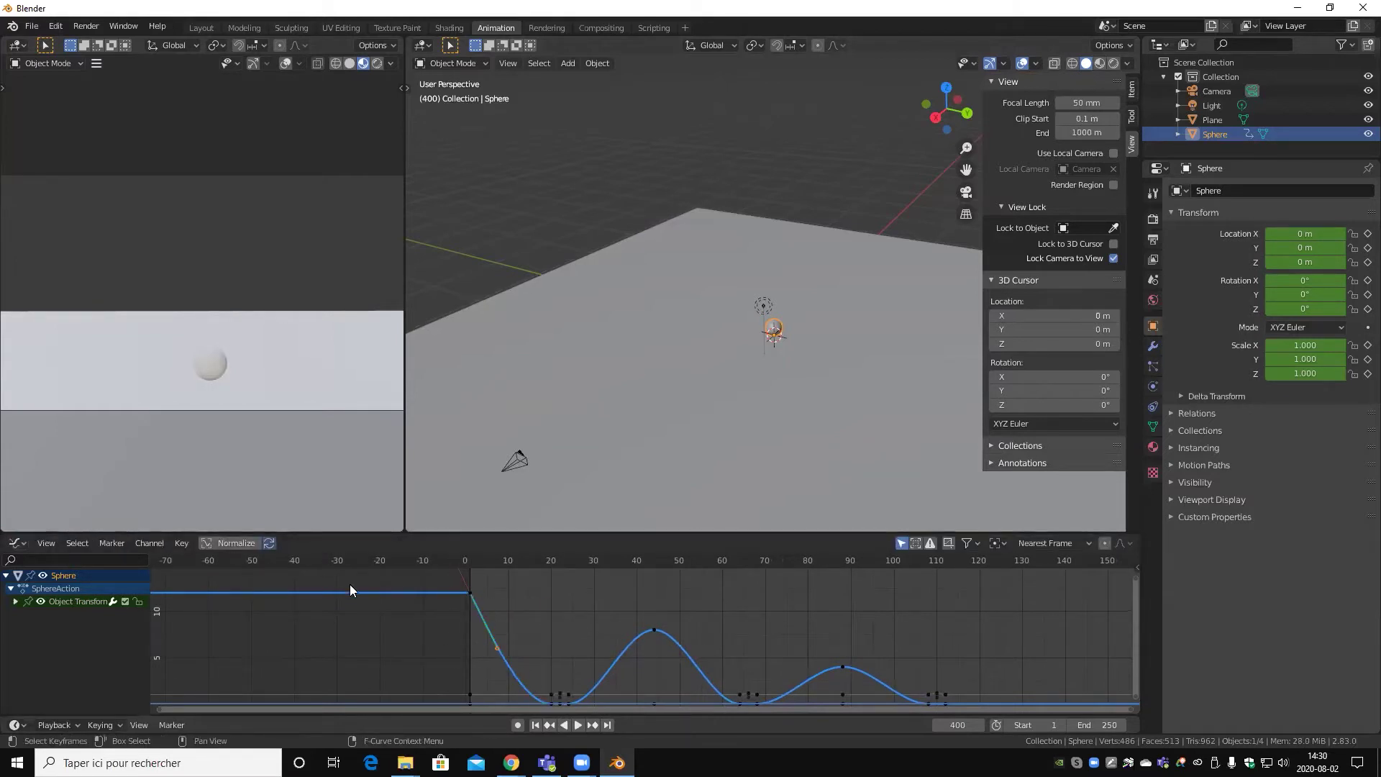
left_click_drag(496, 646, 495, 592)
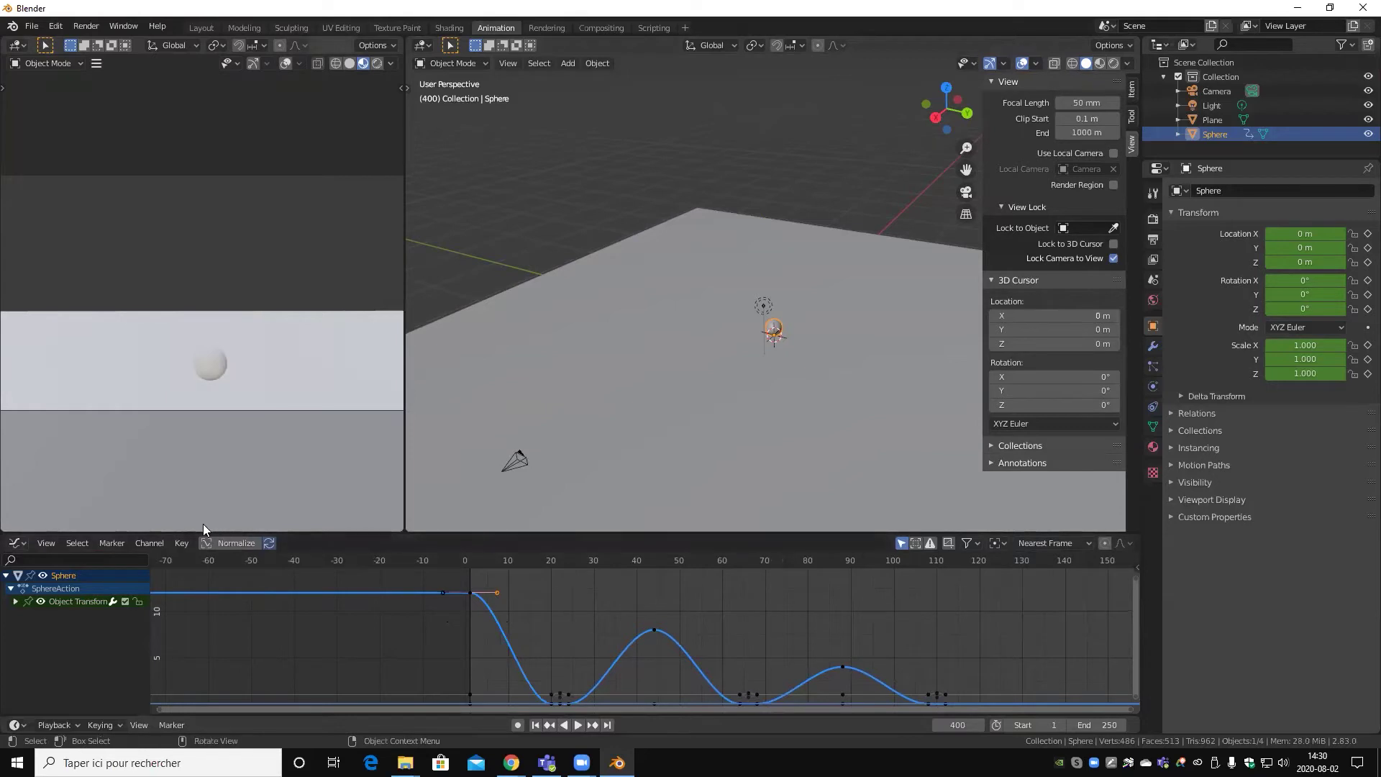
- Set Automatic handles on the selected key and the frame-0 keyframe, leaving them flat
left_click(181, 542)
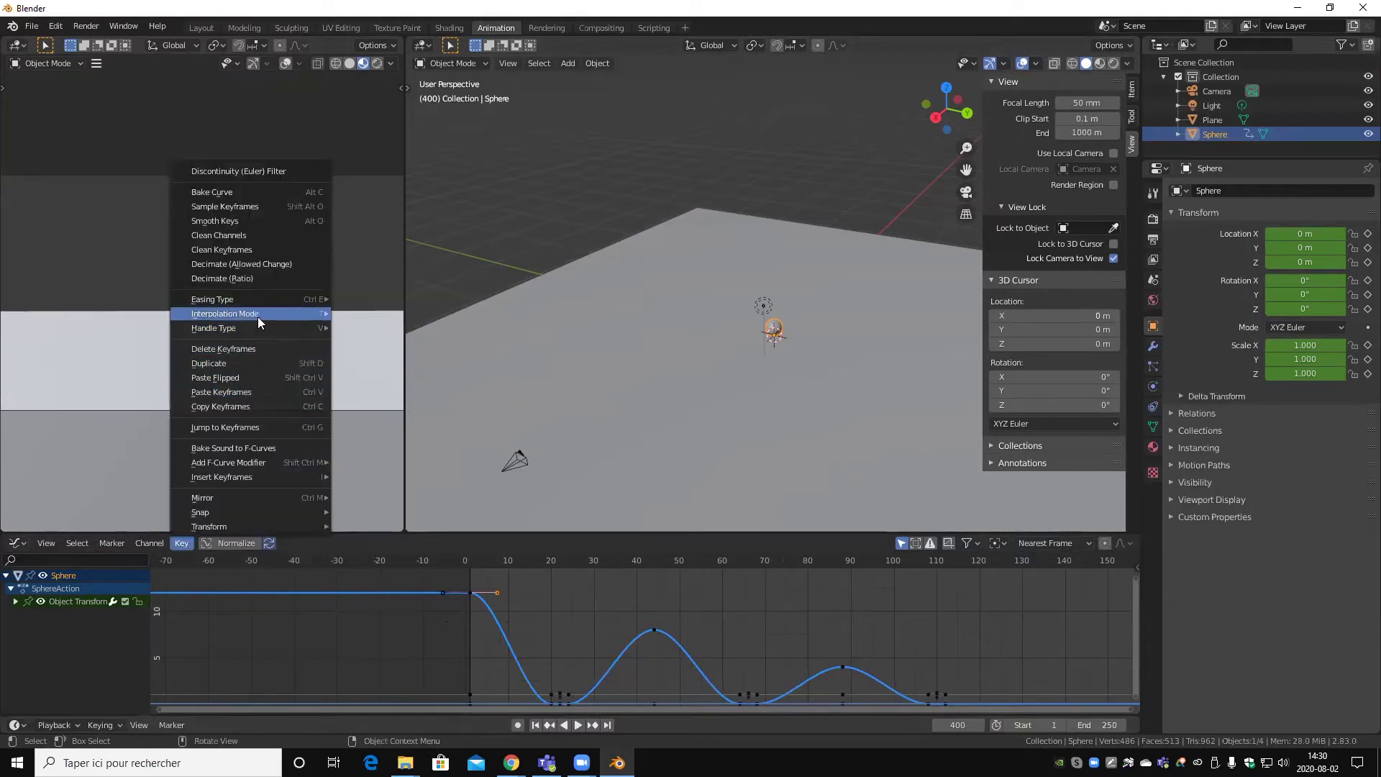
mouse_move(248, 328)
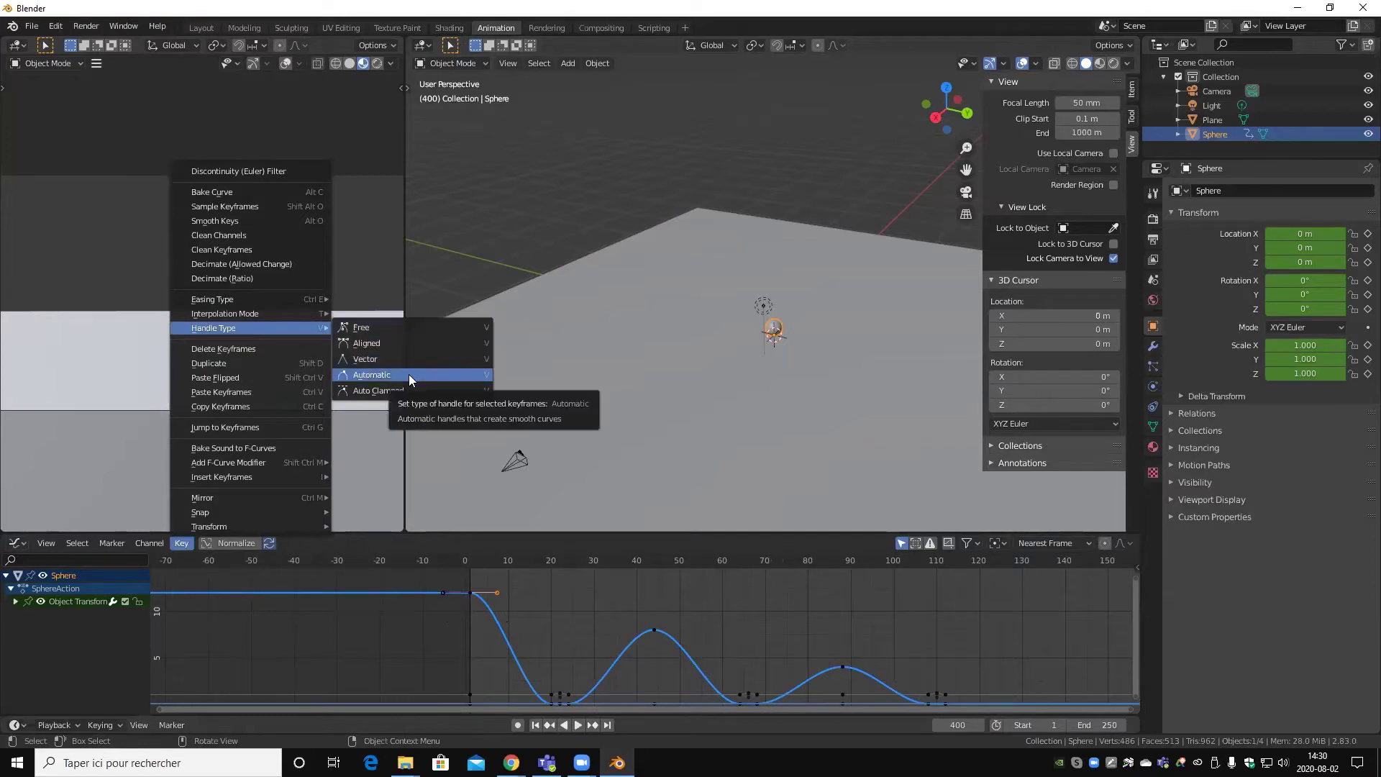
left_click(409, 373)
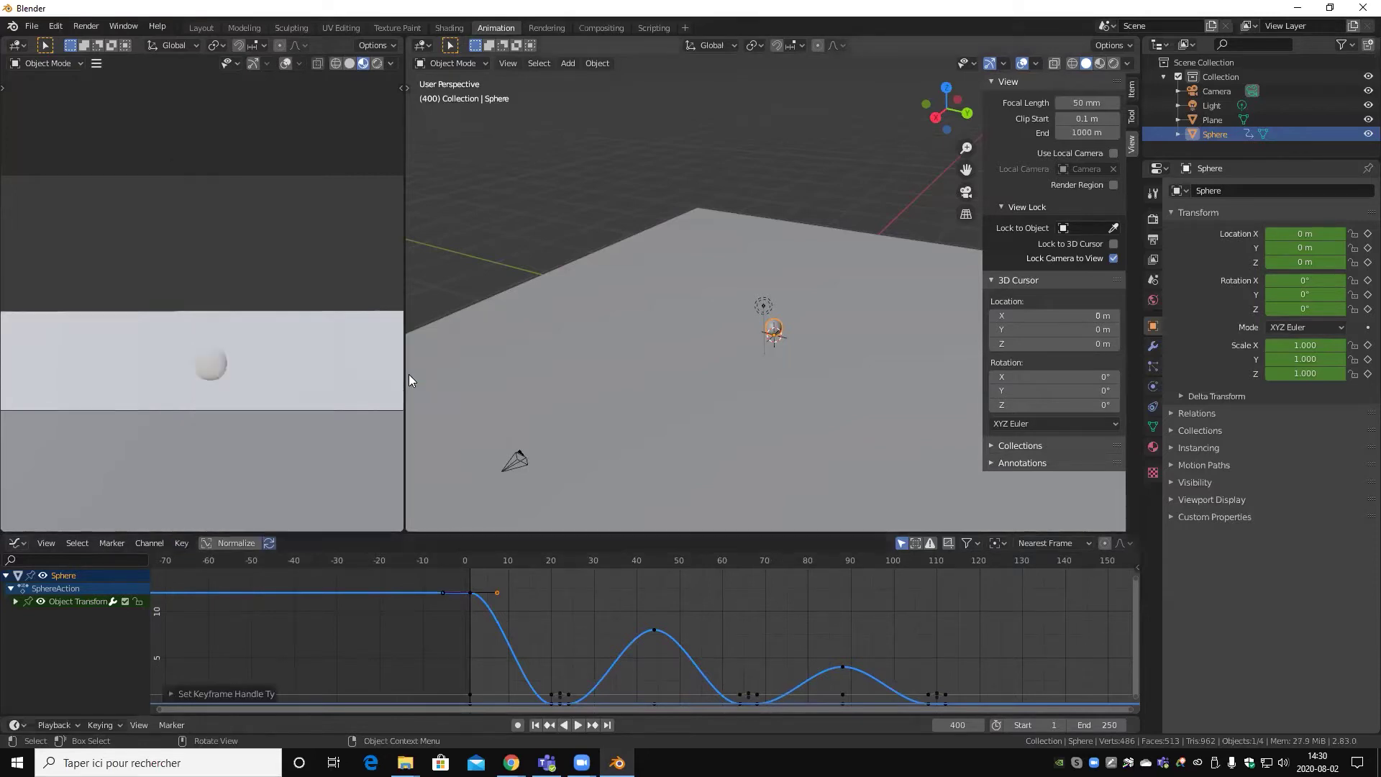
left_click(469, 593)
left_click(181, 543)
mouse_move(214, 327)
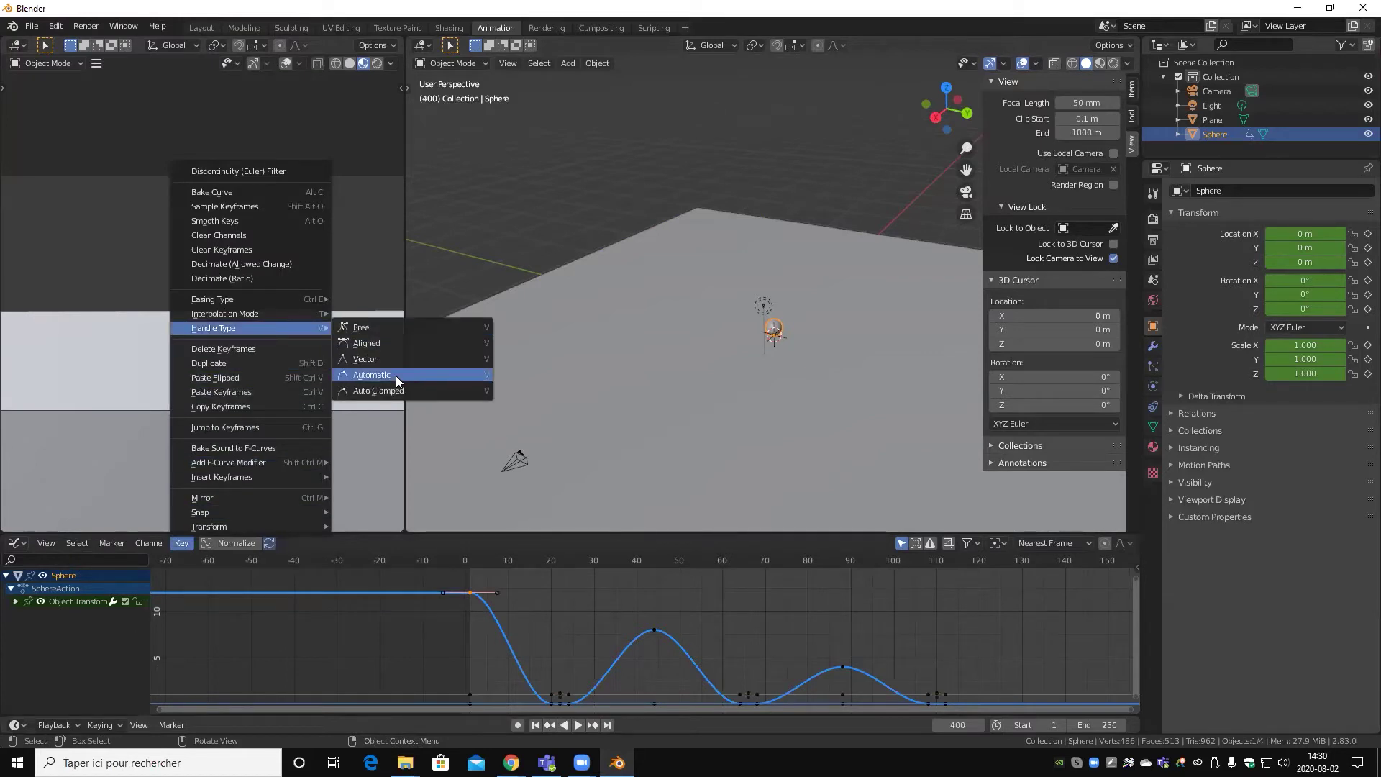
left_click(395, 375)
left_click_drag(512, 578, 454, 605)
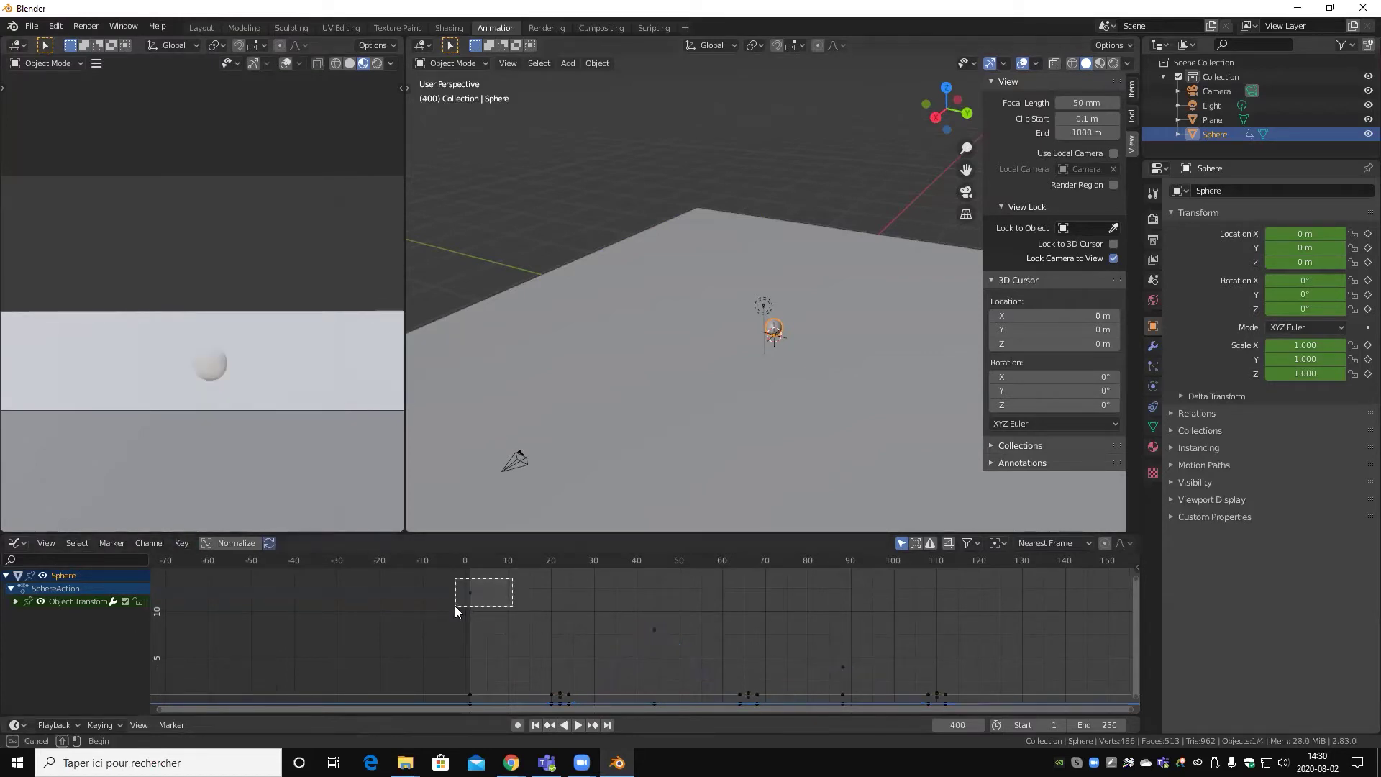
key("g")
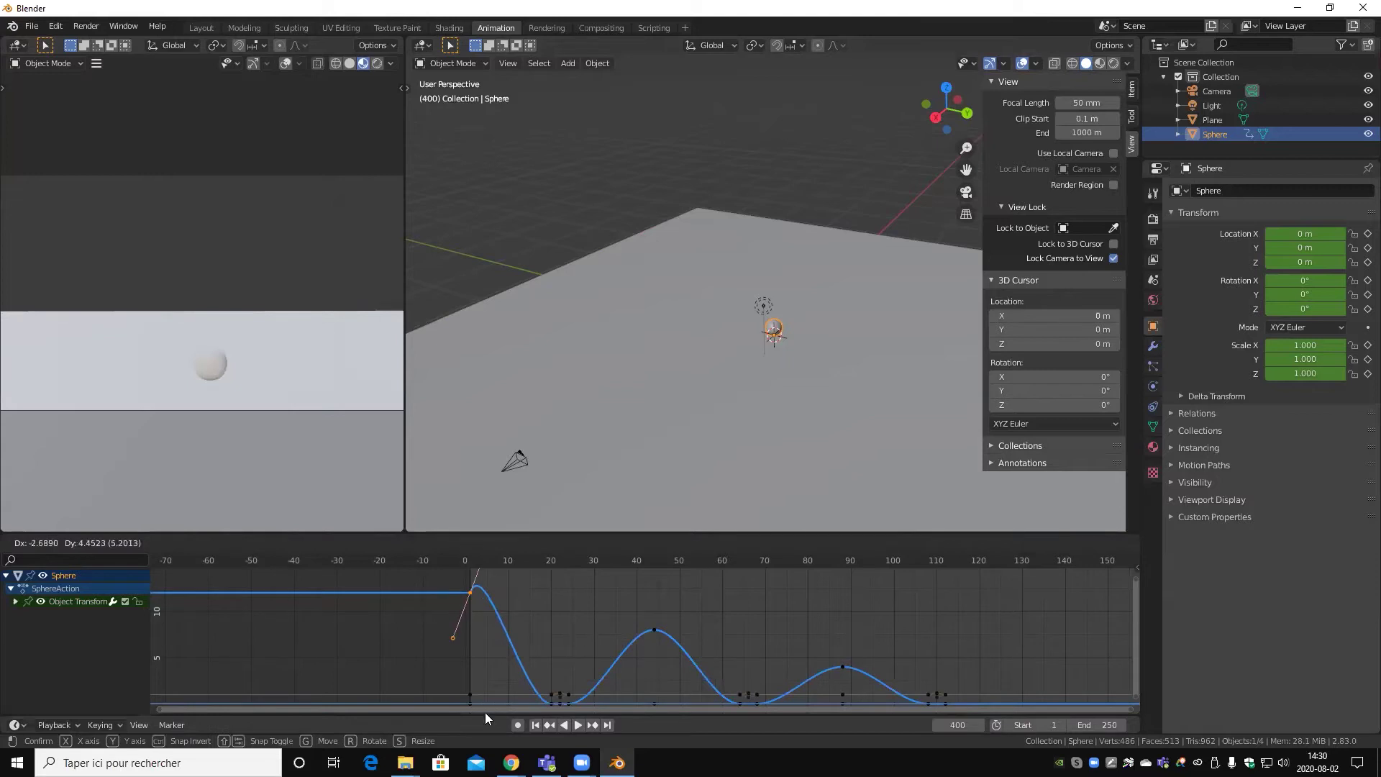
key("Escape")
- Tilt the peak keyframe's handle steeply downward as a trial sharp peak
scroll(579, 661, "down", 1)
mouse_move(539, 579)
left_mouse_down()
mouse_move(478, 636)
mouse_move(574, 609)
mouse_move(710, 656)
left_mouse_up()
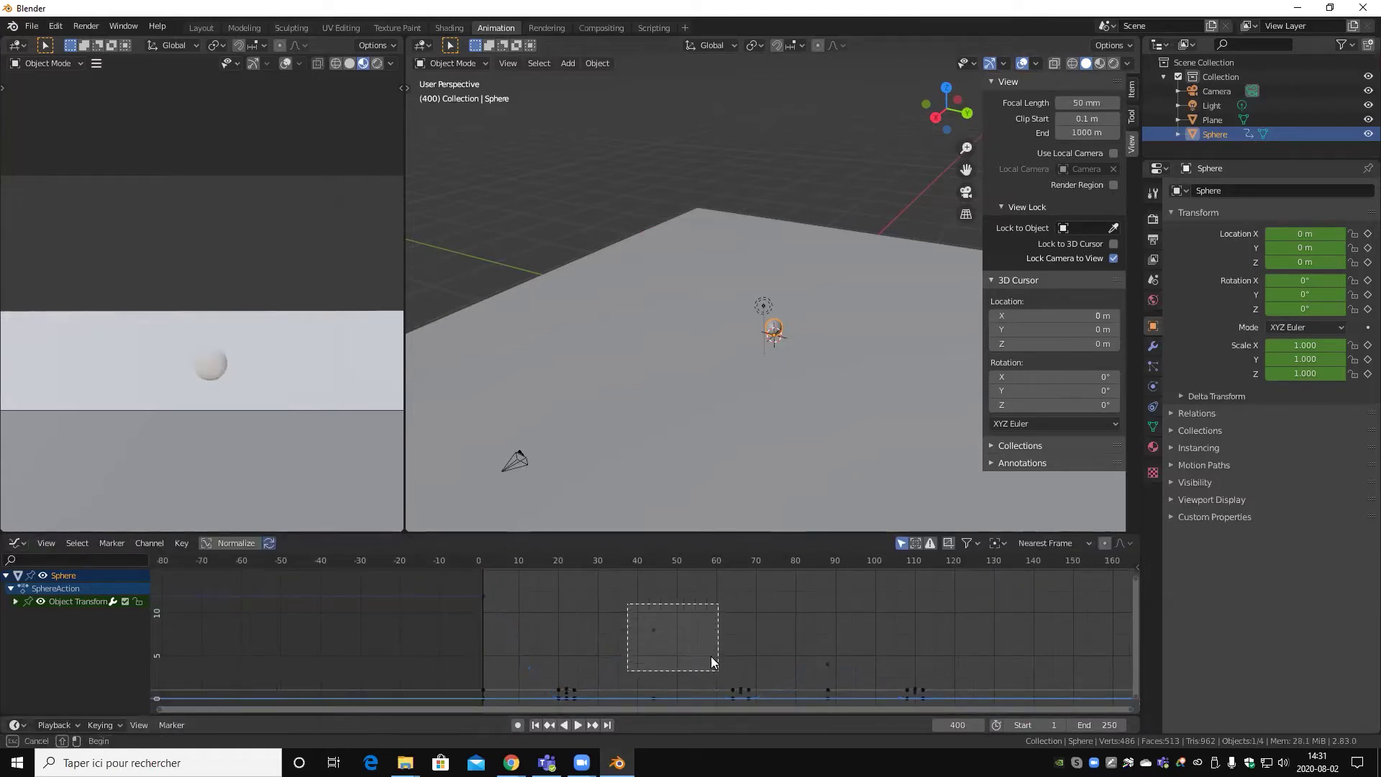
key("g")
left_click(711, 620)
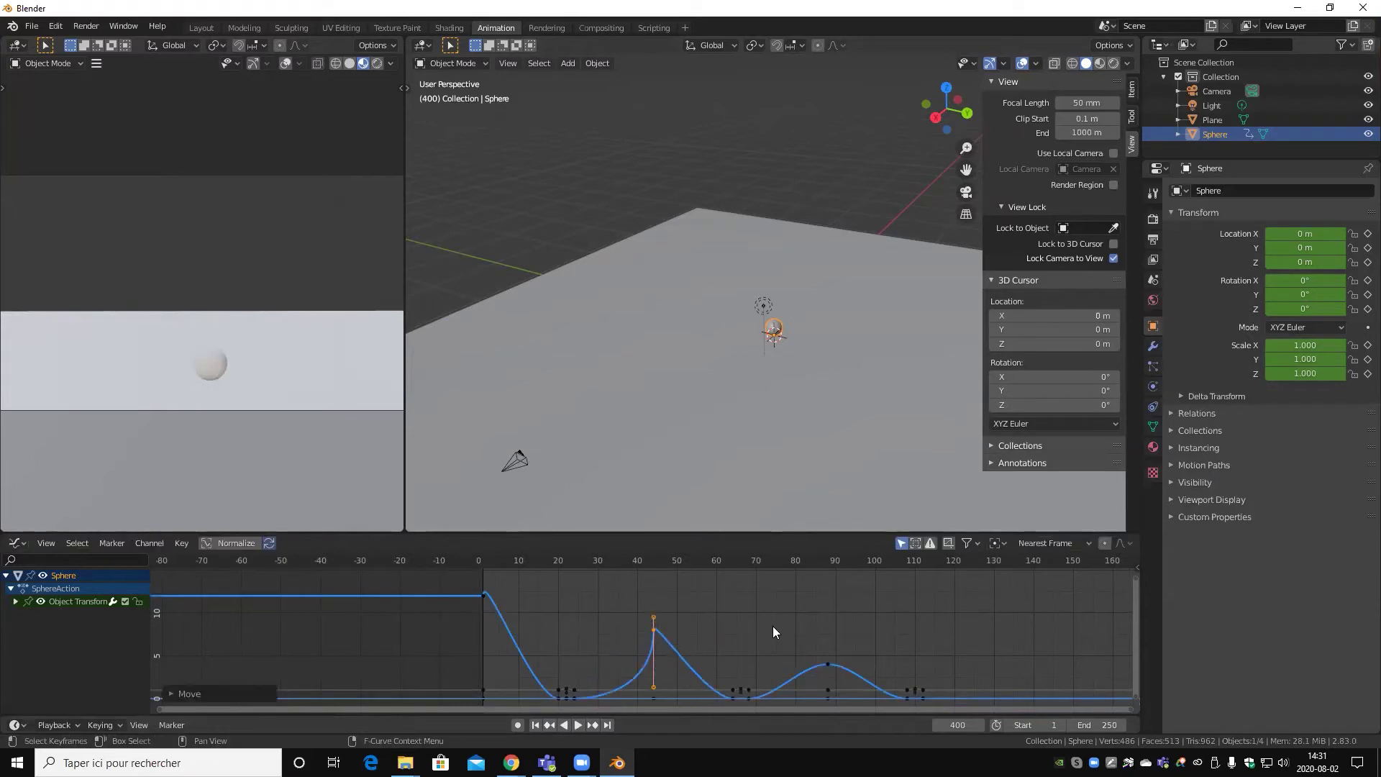
- Give the frame-0 and frame-44 peak keyframes Automatic handles, undoing a trial Vector switch
left_click(484, 582)
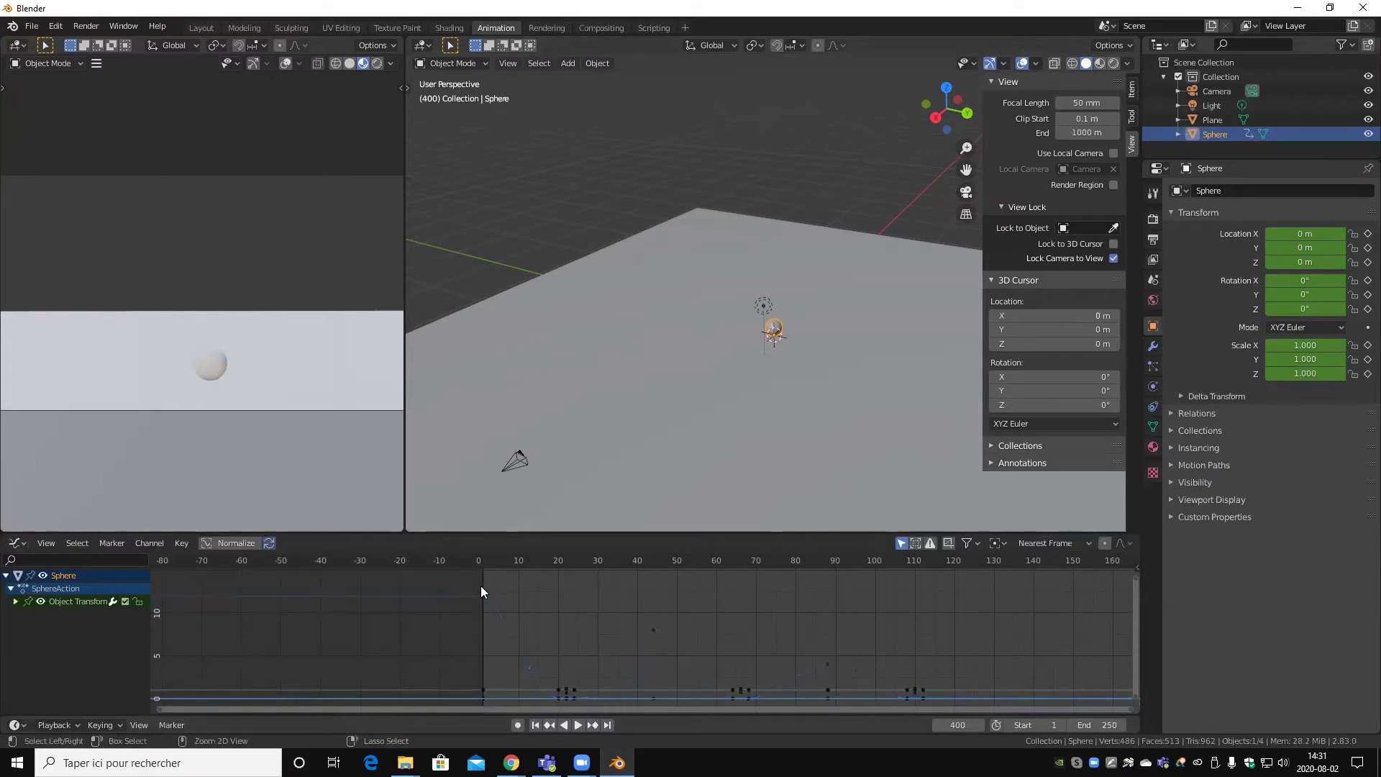
left_click(482, 596)
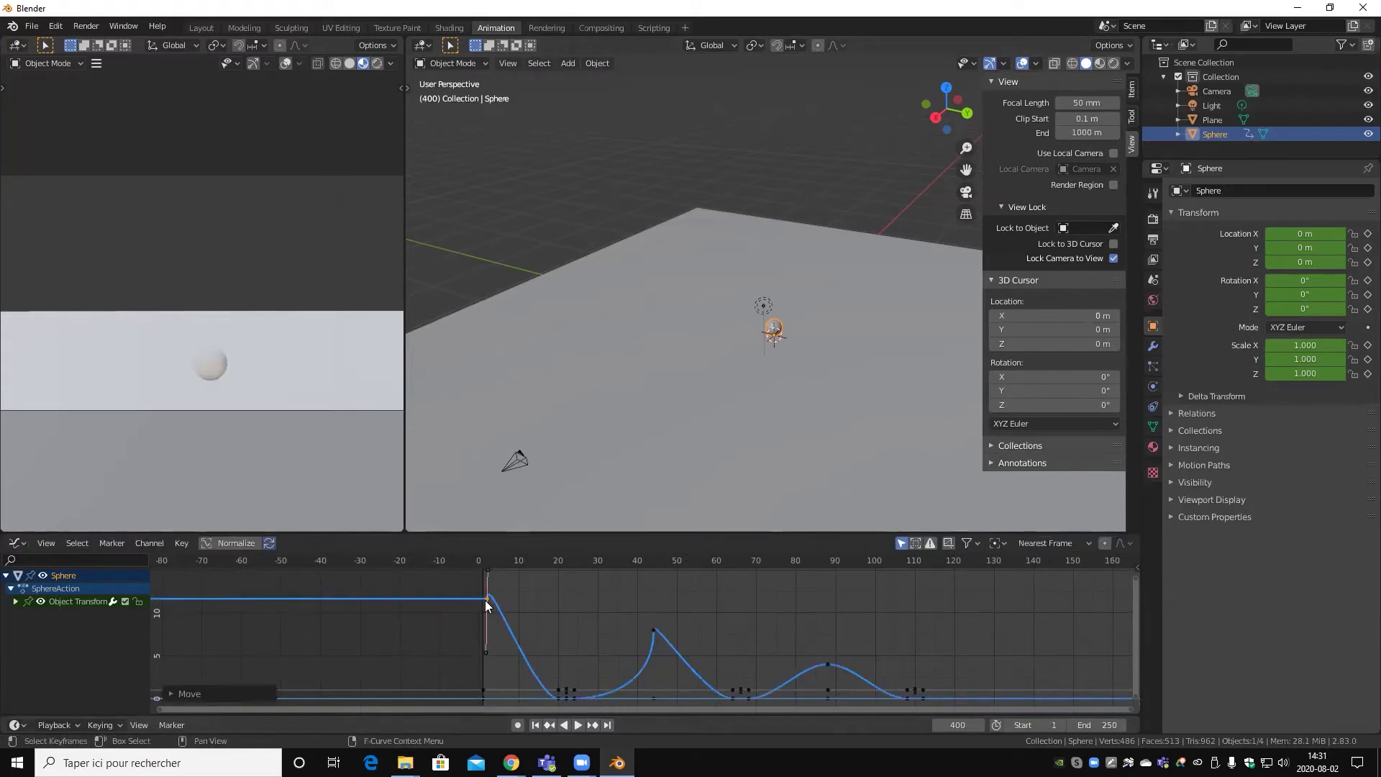
left_click(651, 631)
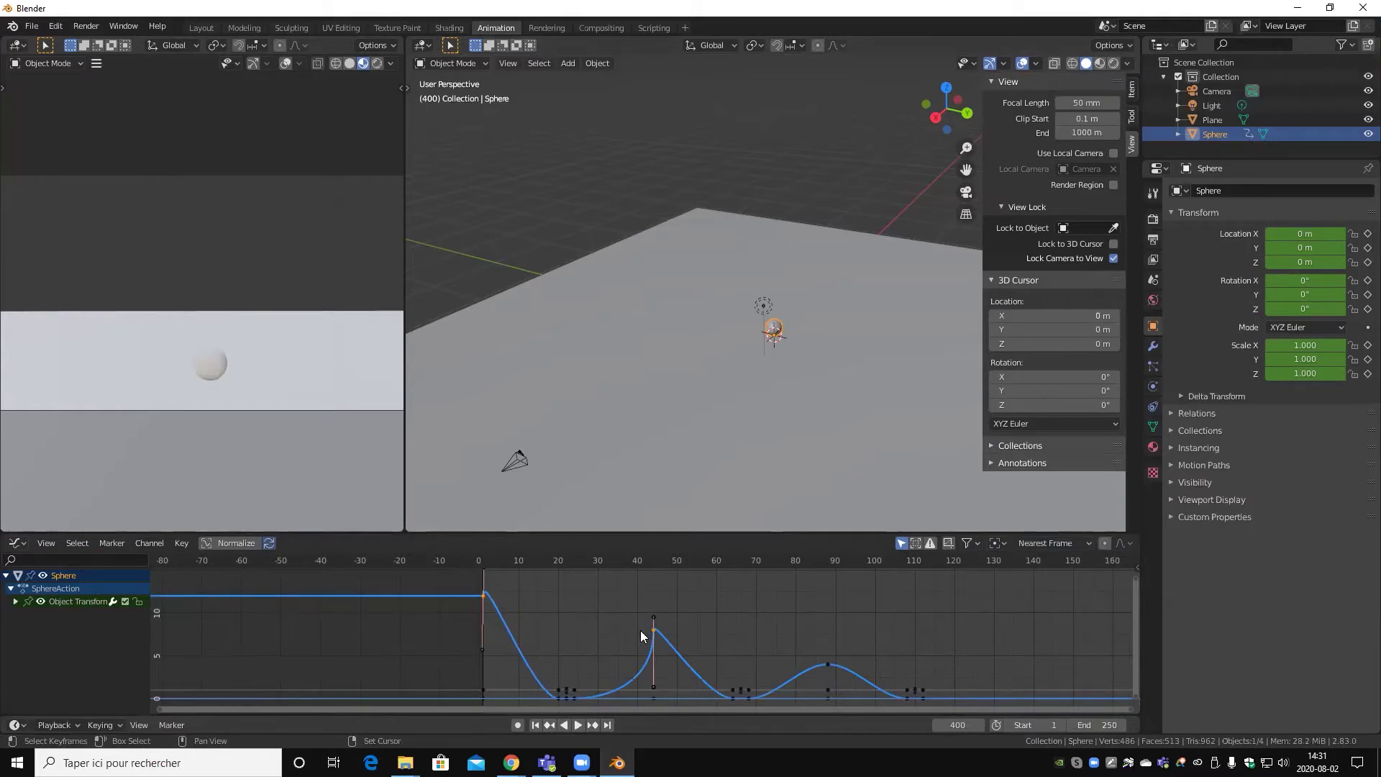
left_click(181, 543)
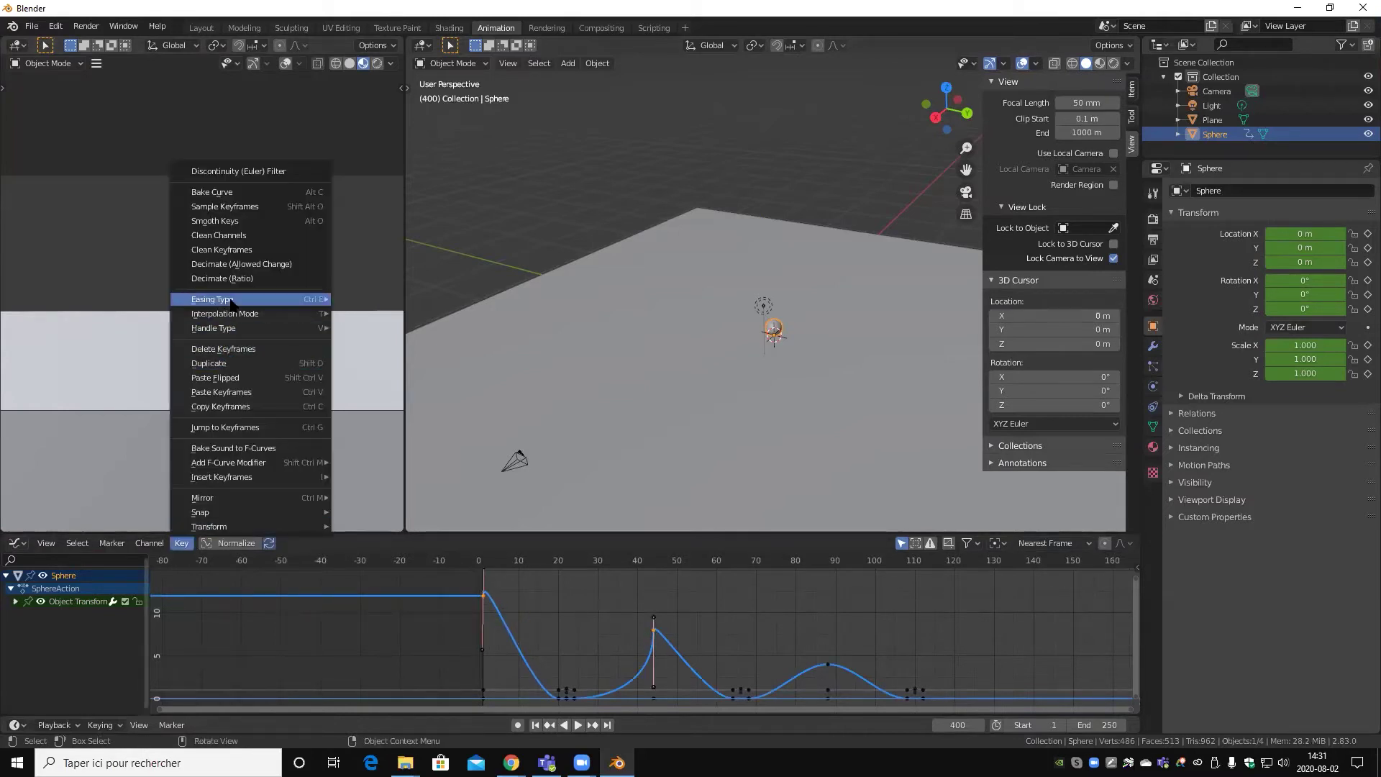
mouse_move(213, 328)
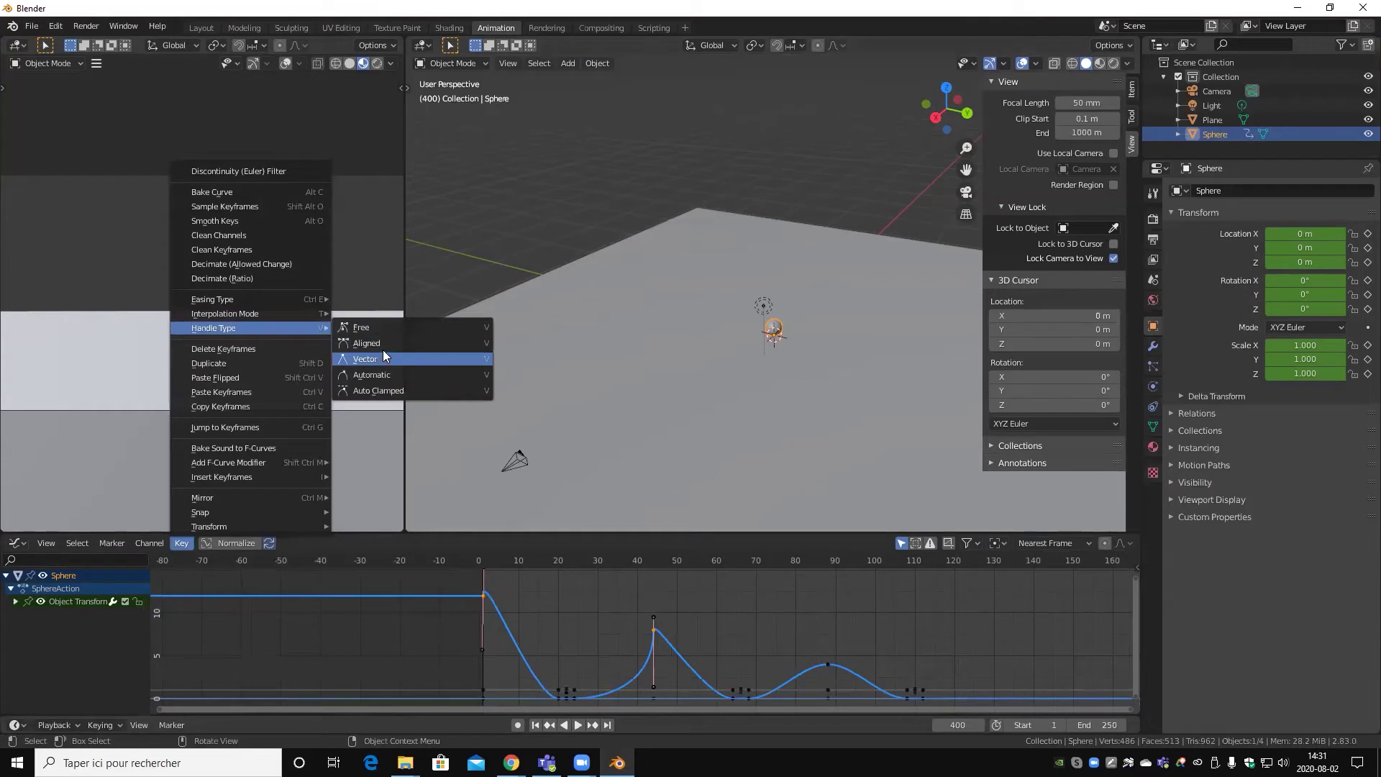
left_click(381, 374)
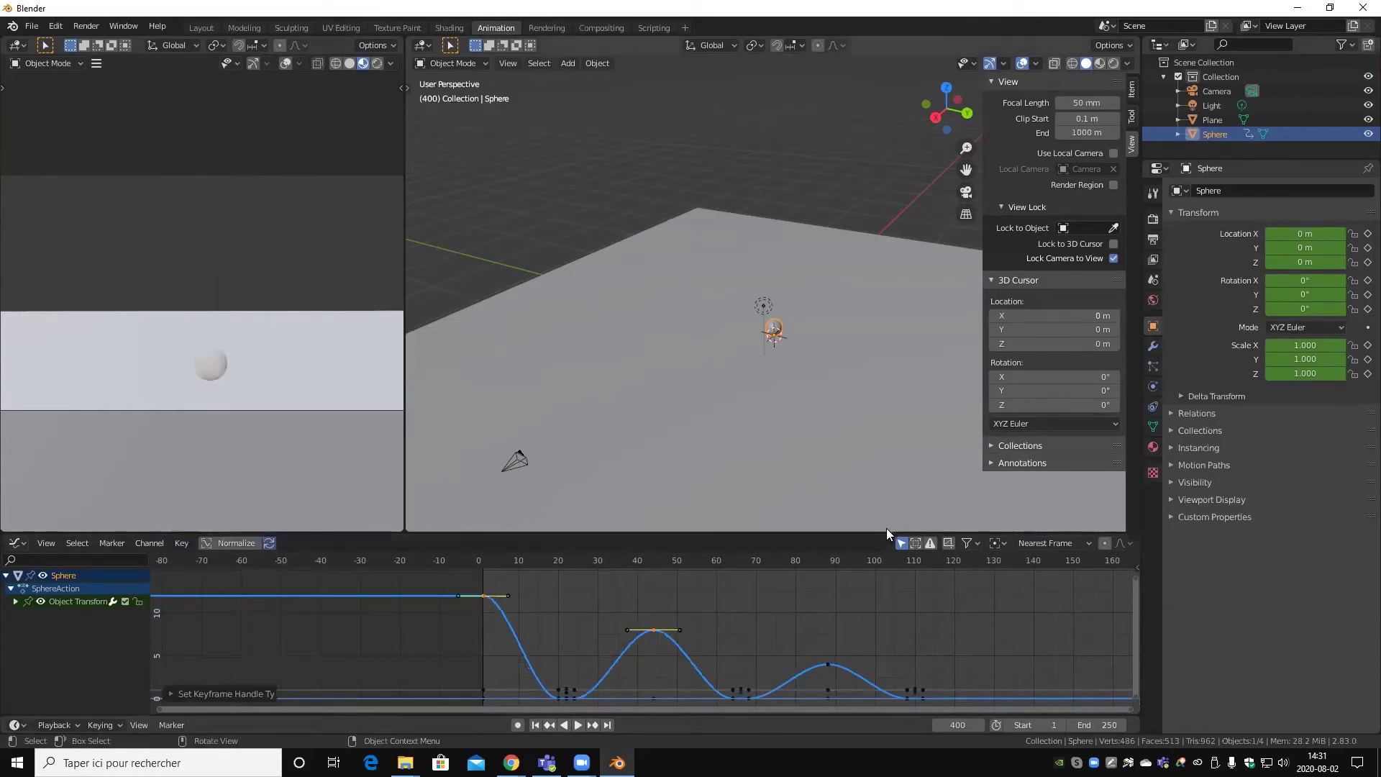
key("v")
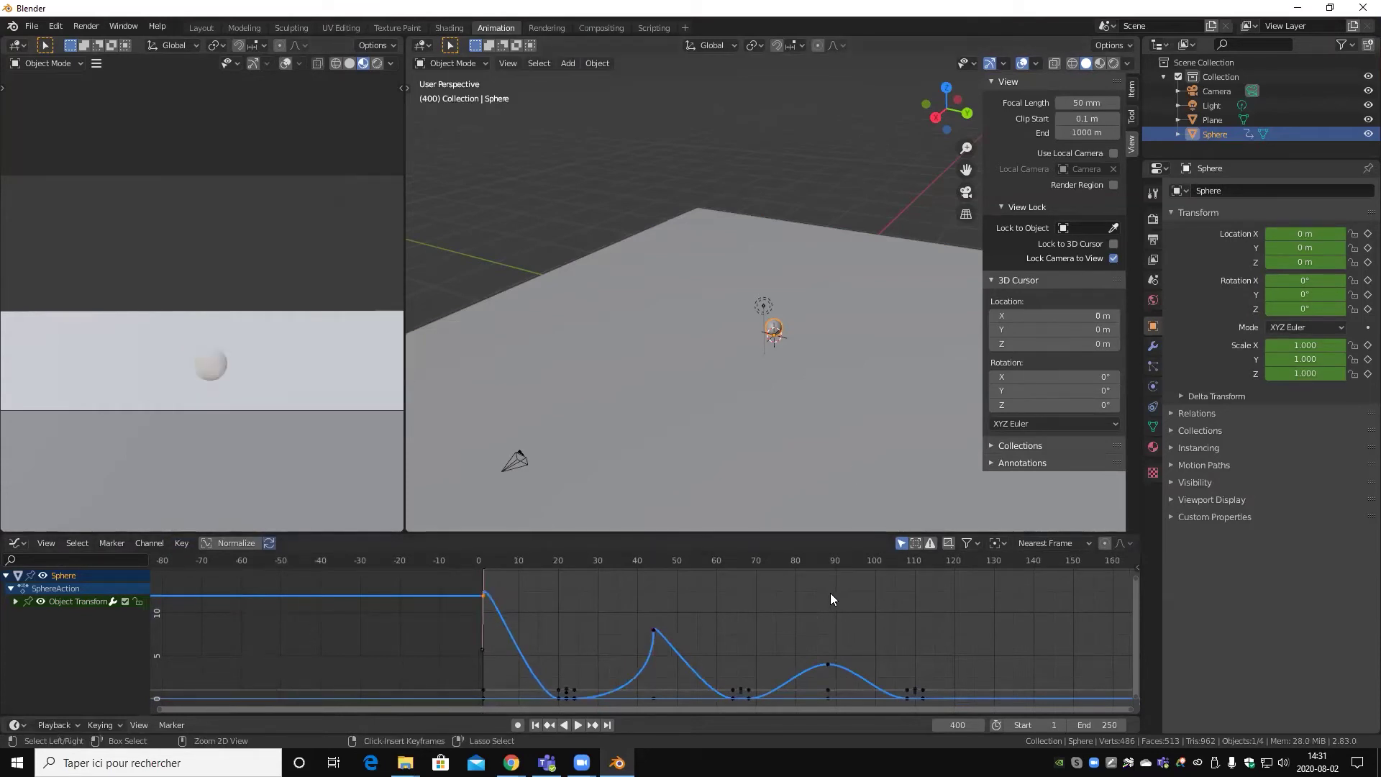
left_click(830, 593)
key("ctrl+z")
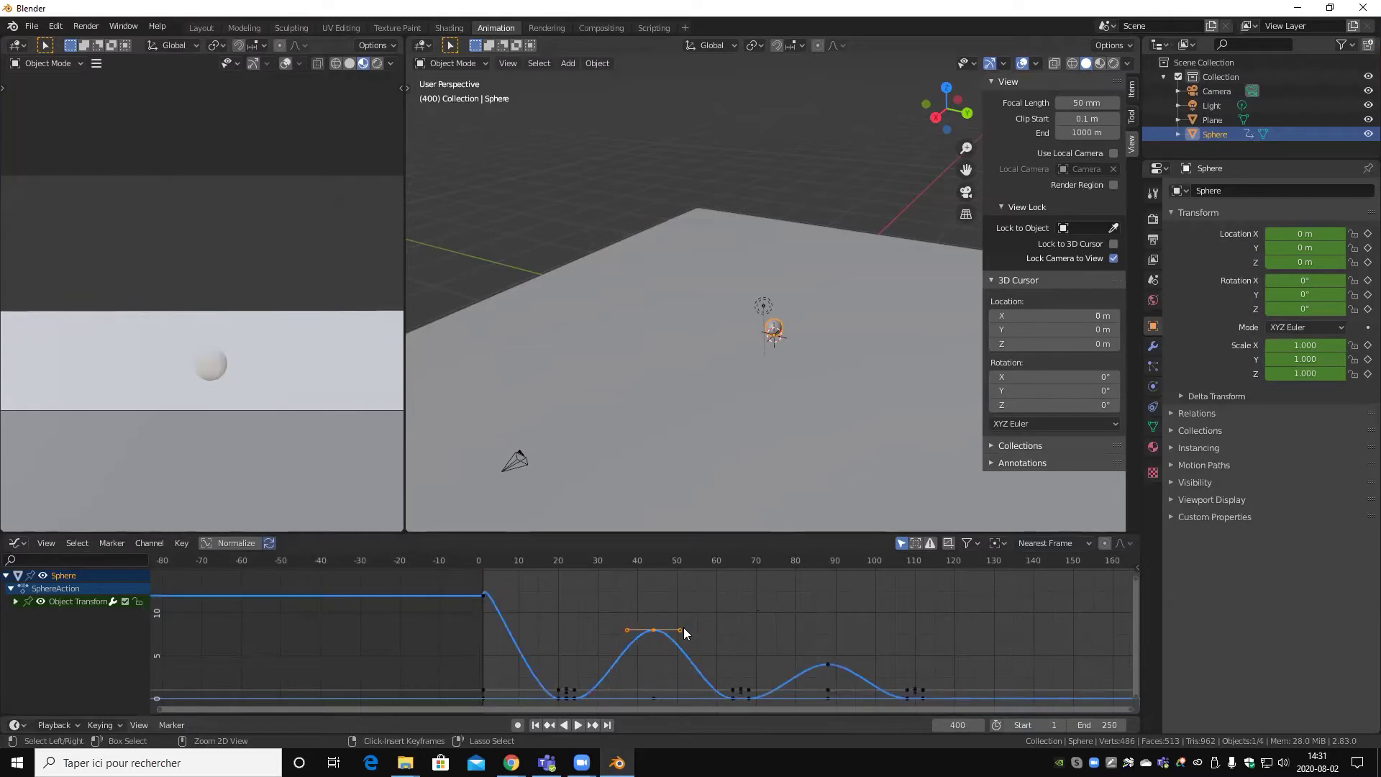
key("ctrl+z")
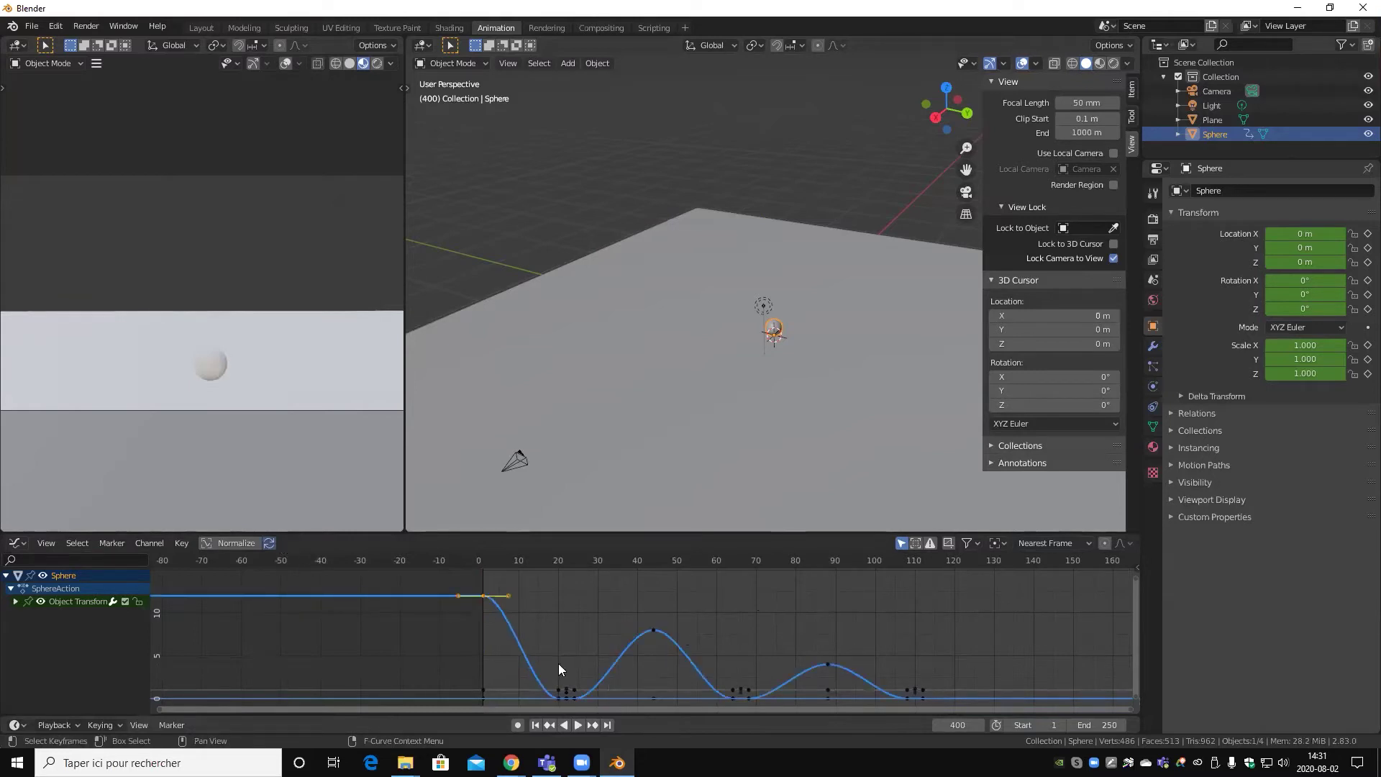
- Apply another handle type to the frame-0 keyframe and undo a trial handle move
left_click(181, 542)
mouse_move(213, 328)
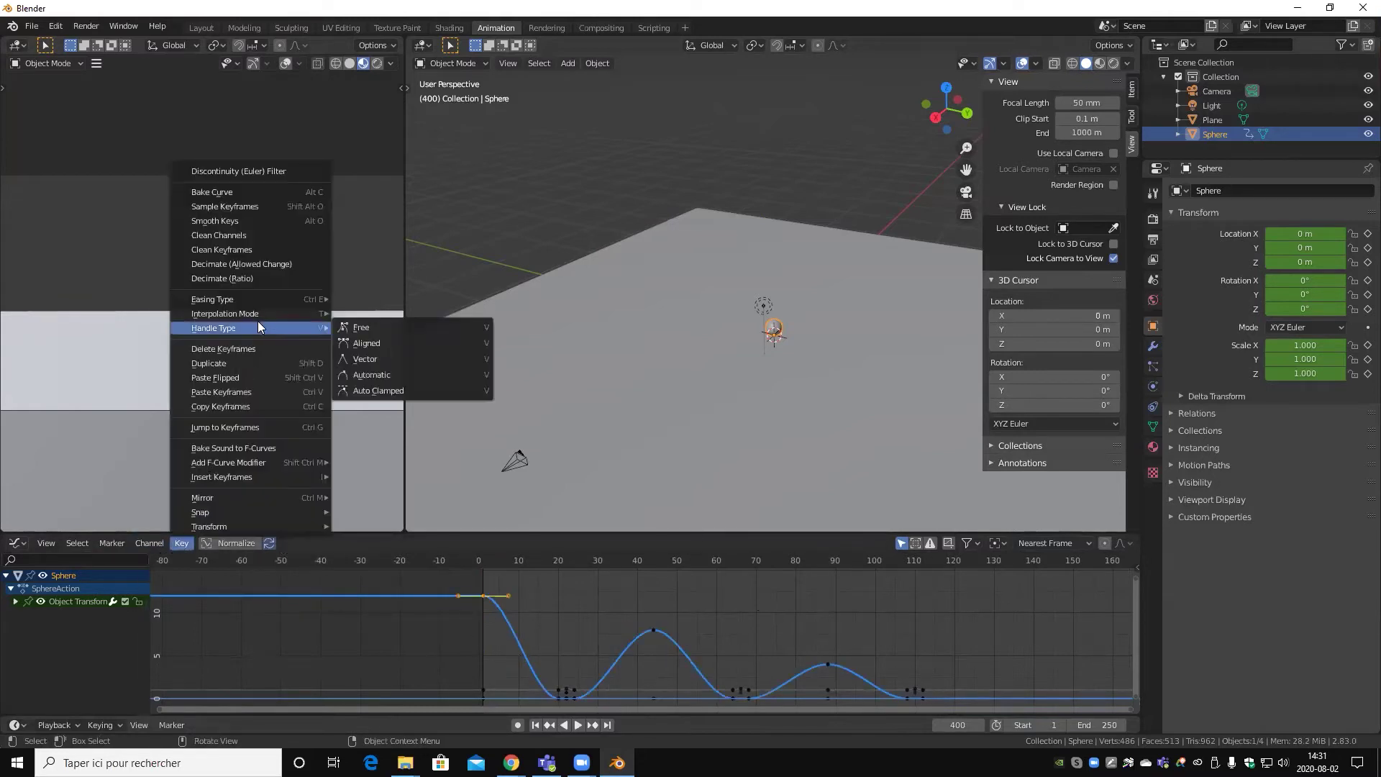
left_click(398, 395)
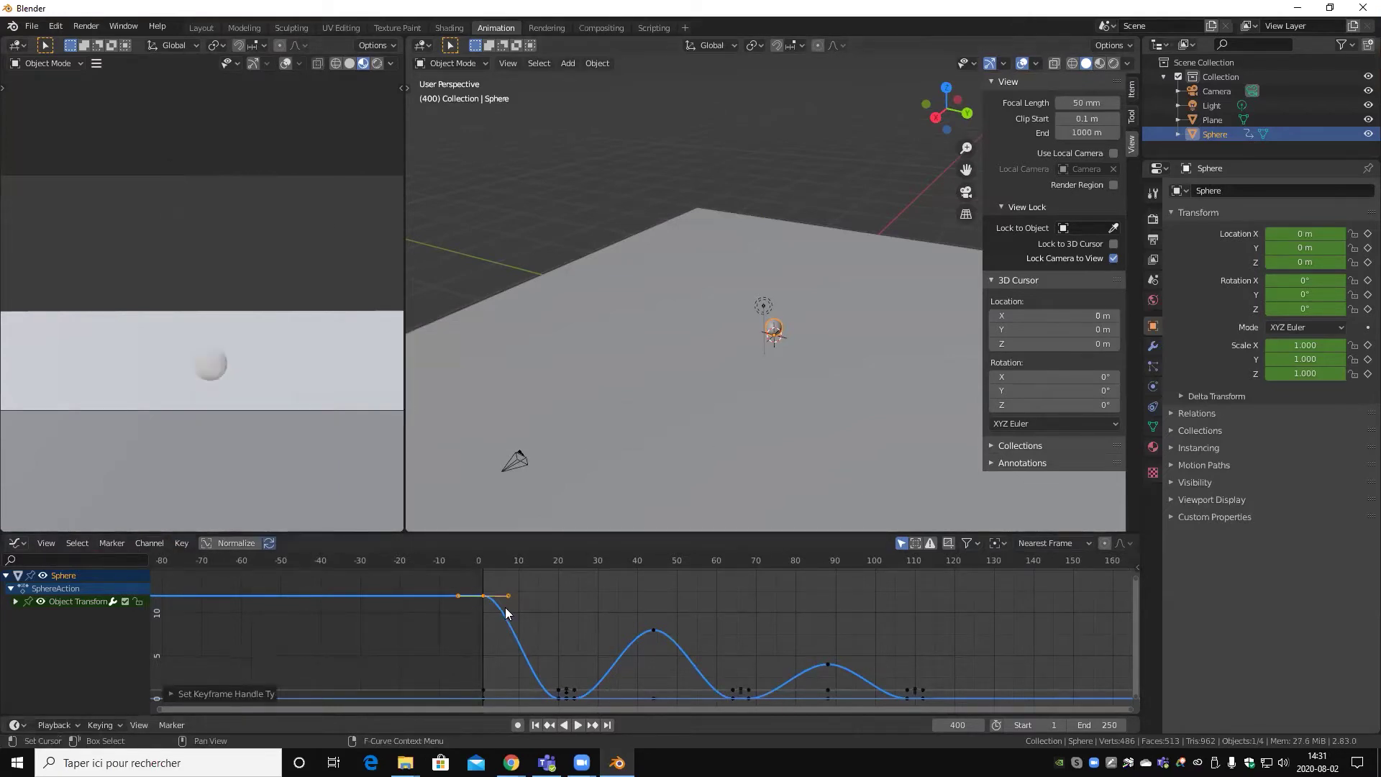
left_click_drag(509, 593, 467, 630)
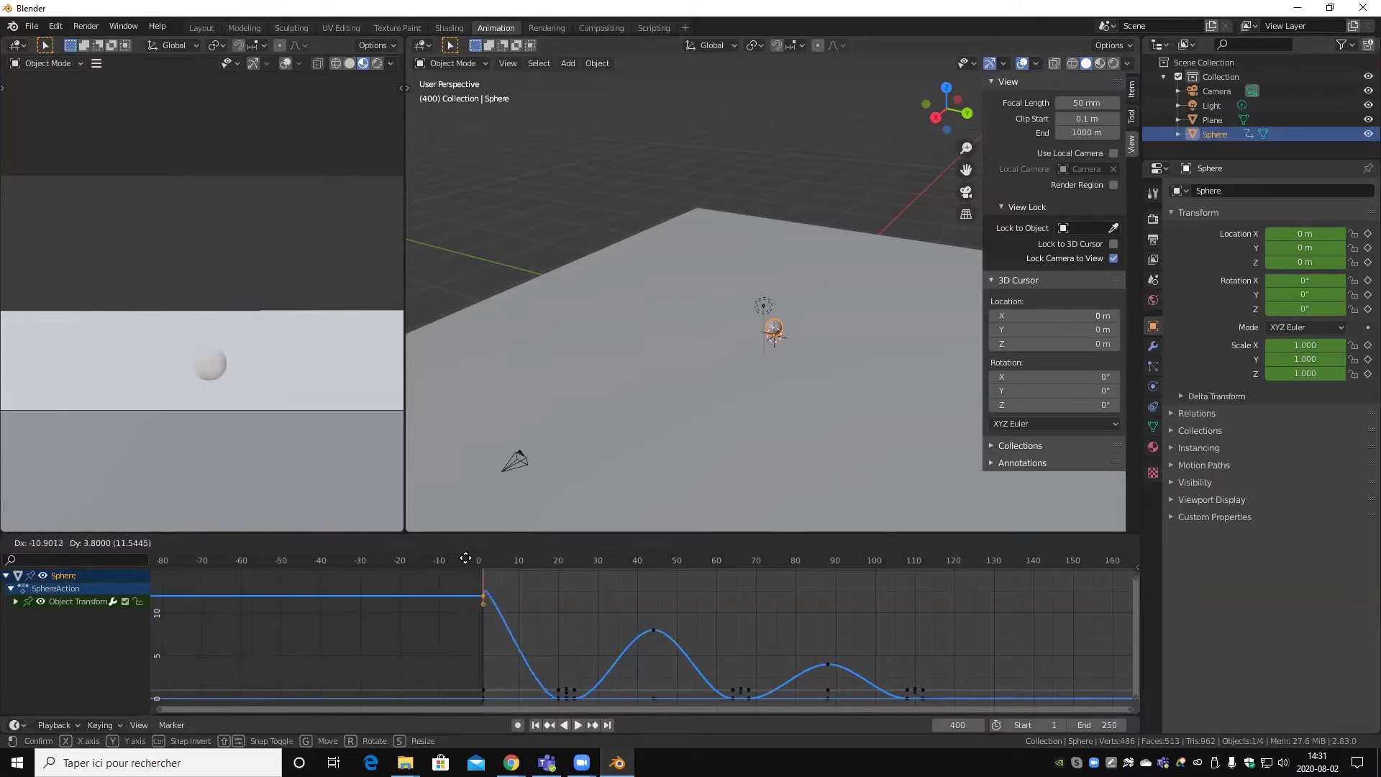
left_click_drag(467, 629, 464, 633)
key("ctrl+z")
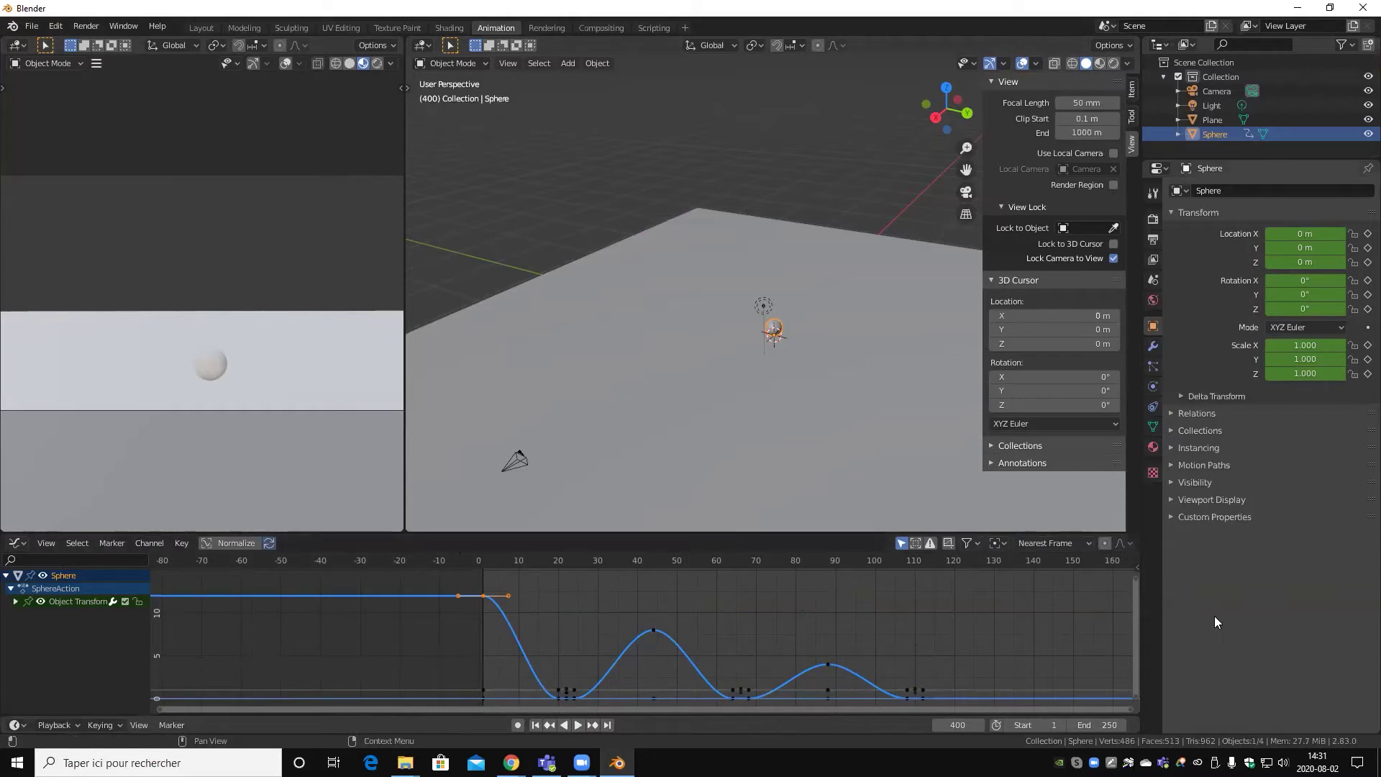
- Reselect the frame-0 keyframe together with its handles
left_click(566, 641)
left_click(566, 640)
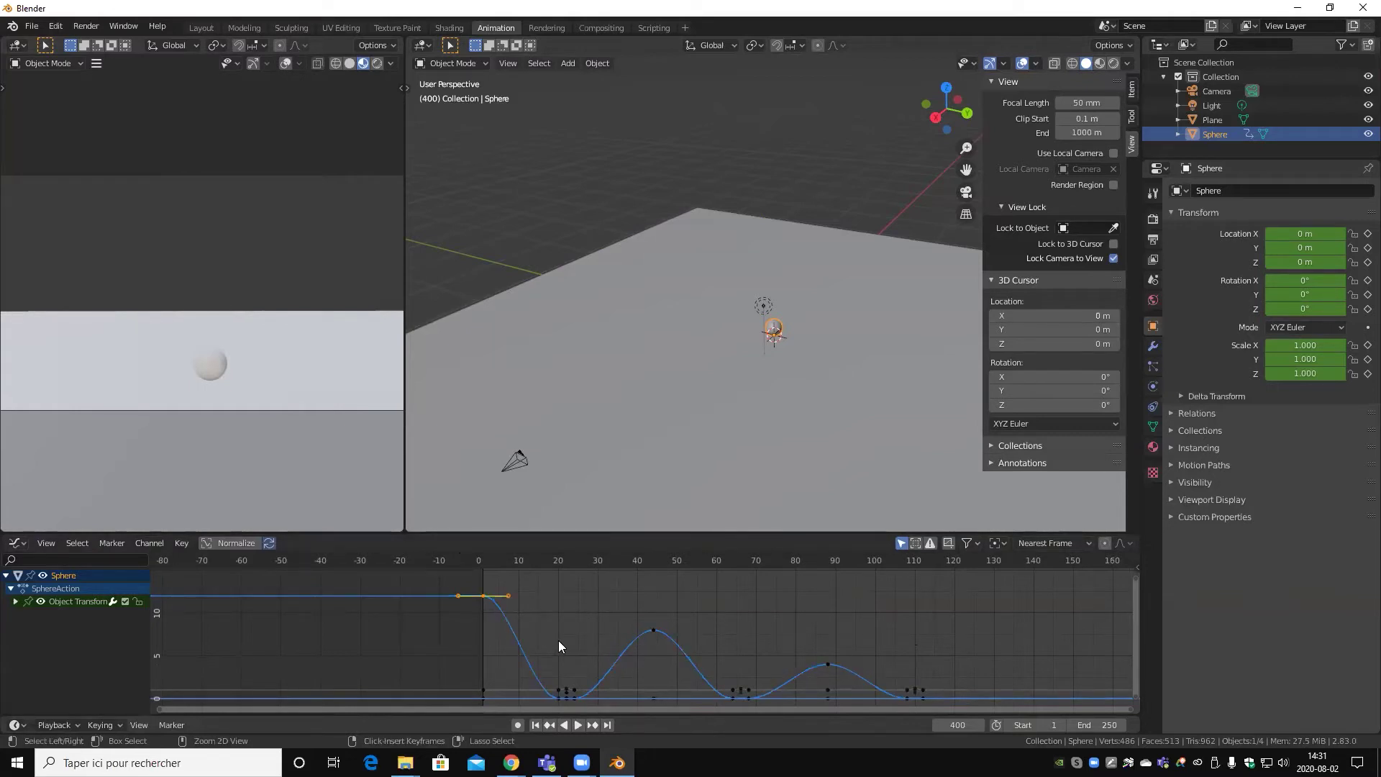
left_click(555, 641)
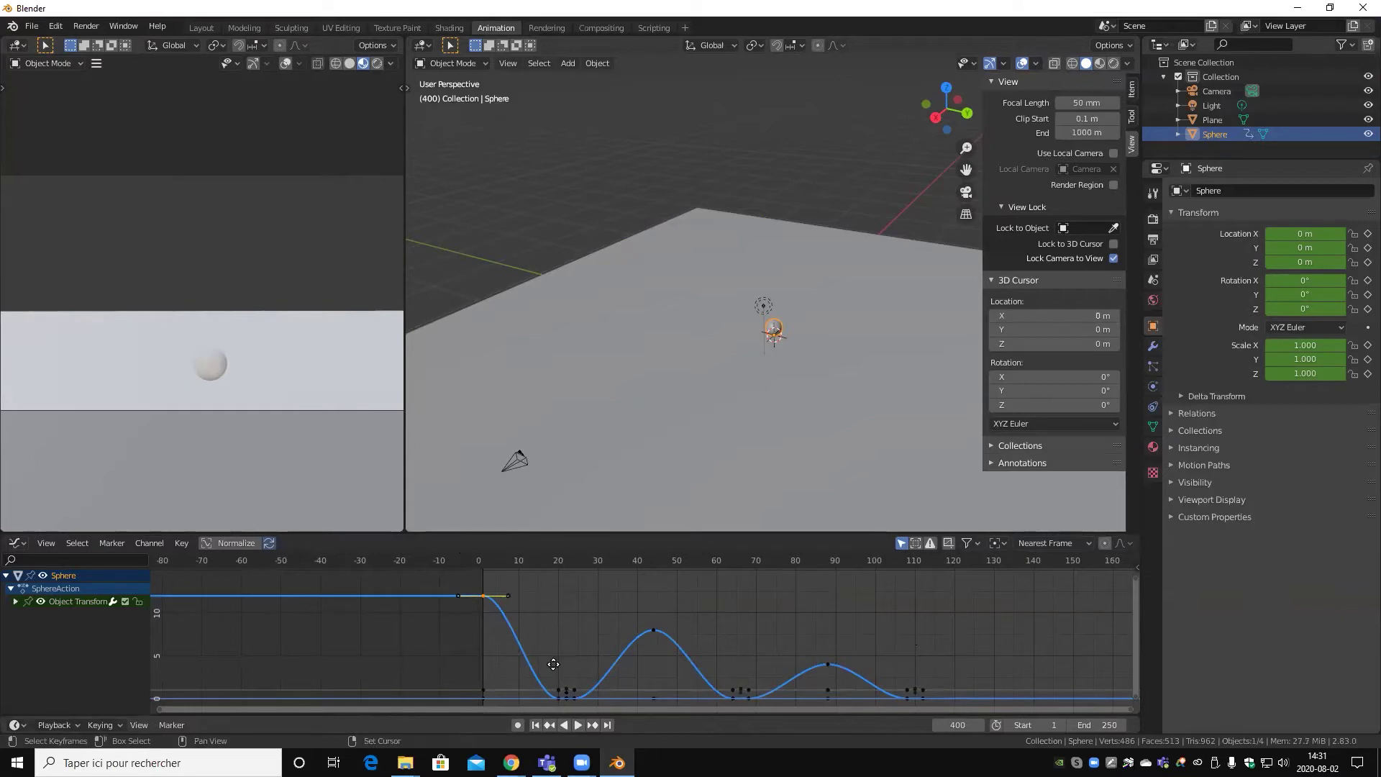
scroll(535, 631, "up", 3)
middle_click_drag(535, 632, 536, 663)
scroll(537, 663, "up", 2)
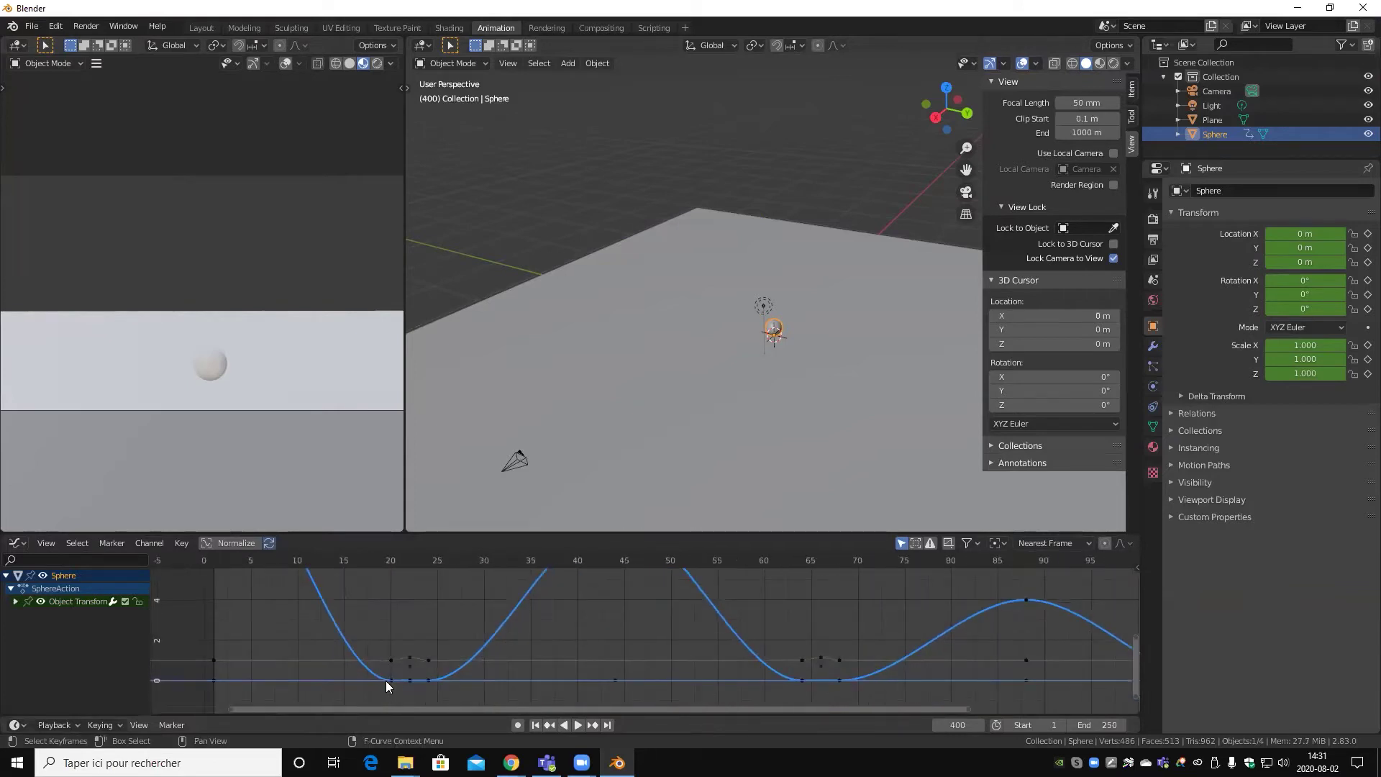
left_click(392, 681)
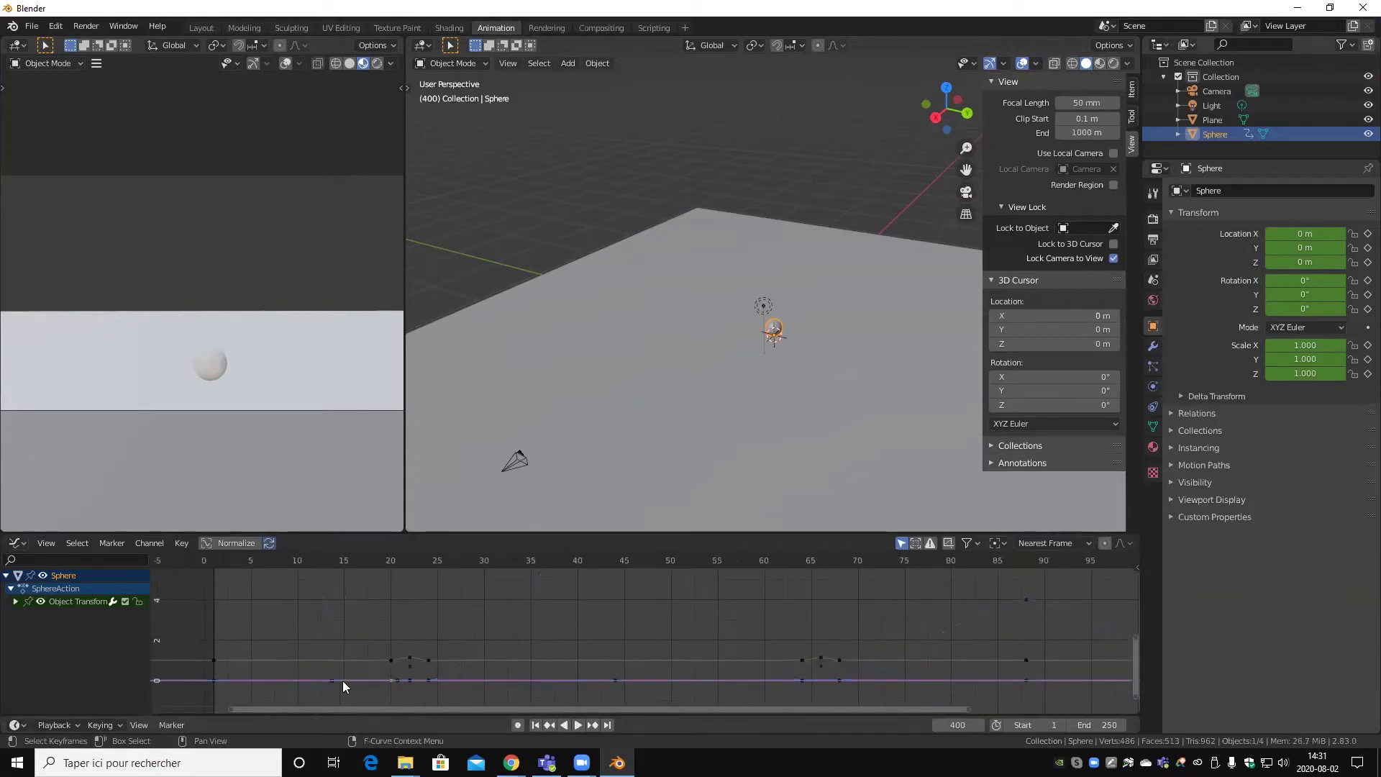
left_click_drag(335, 680, 337, 635)
key("ctrl+z")
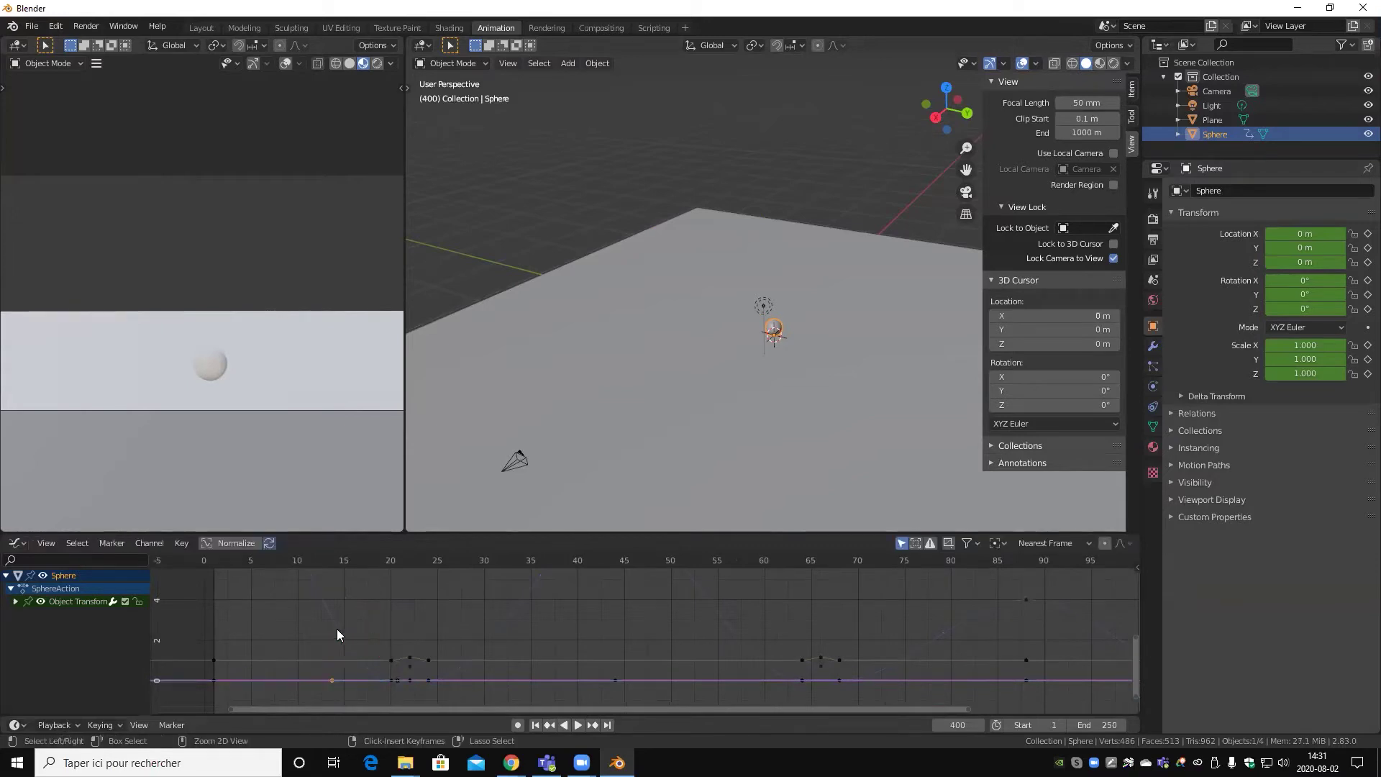
key("ctrl+z")
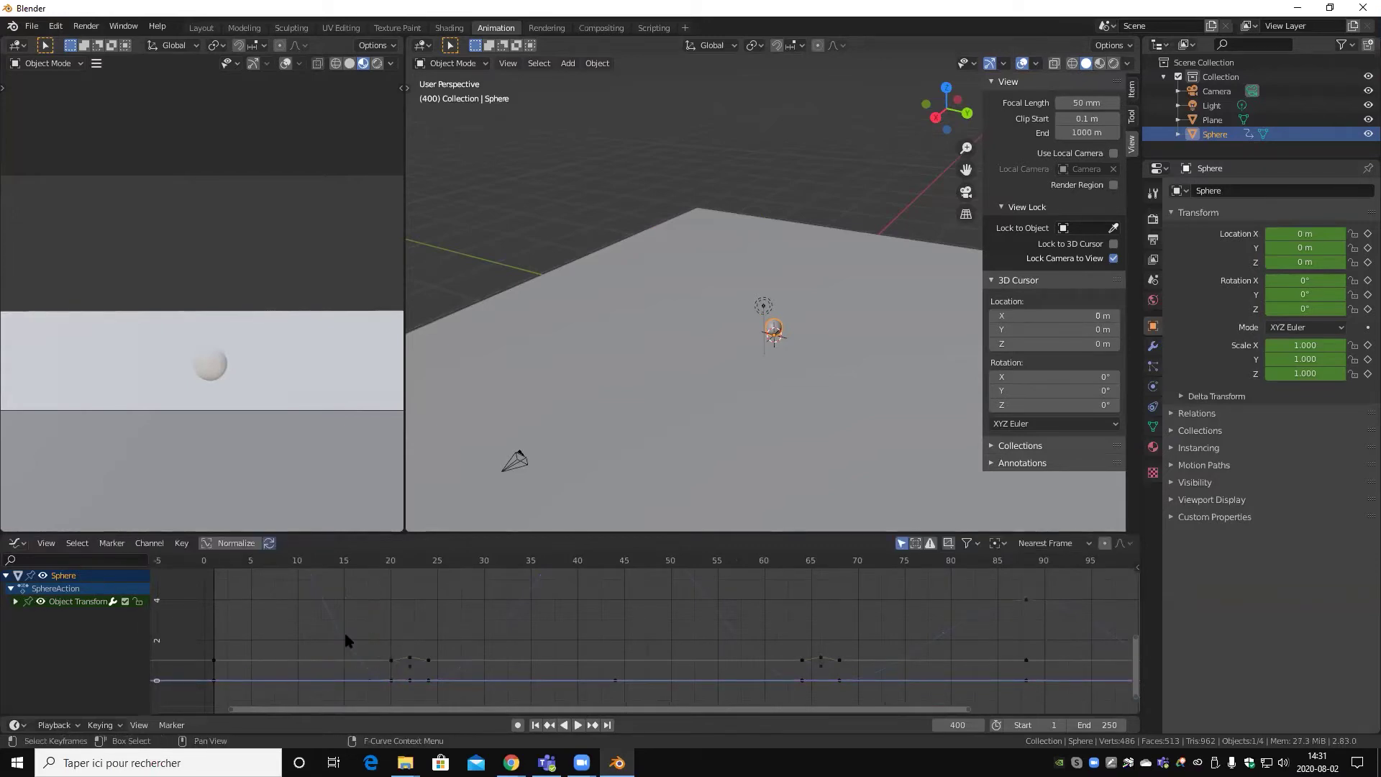
left_click_drag(345, 640, 320, 611)
key("Home")
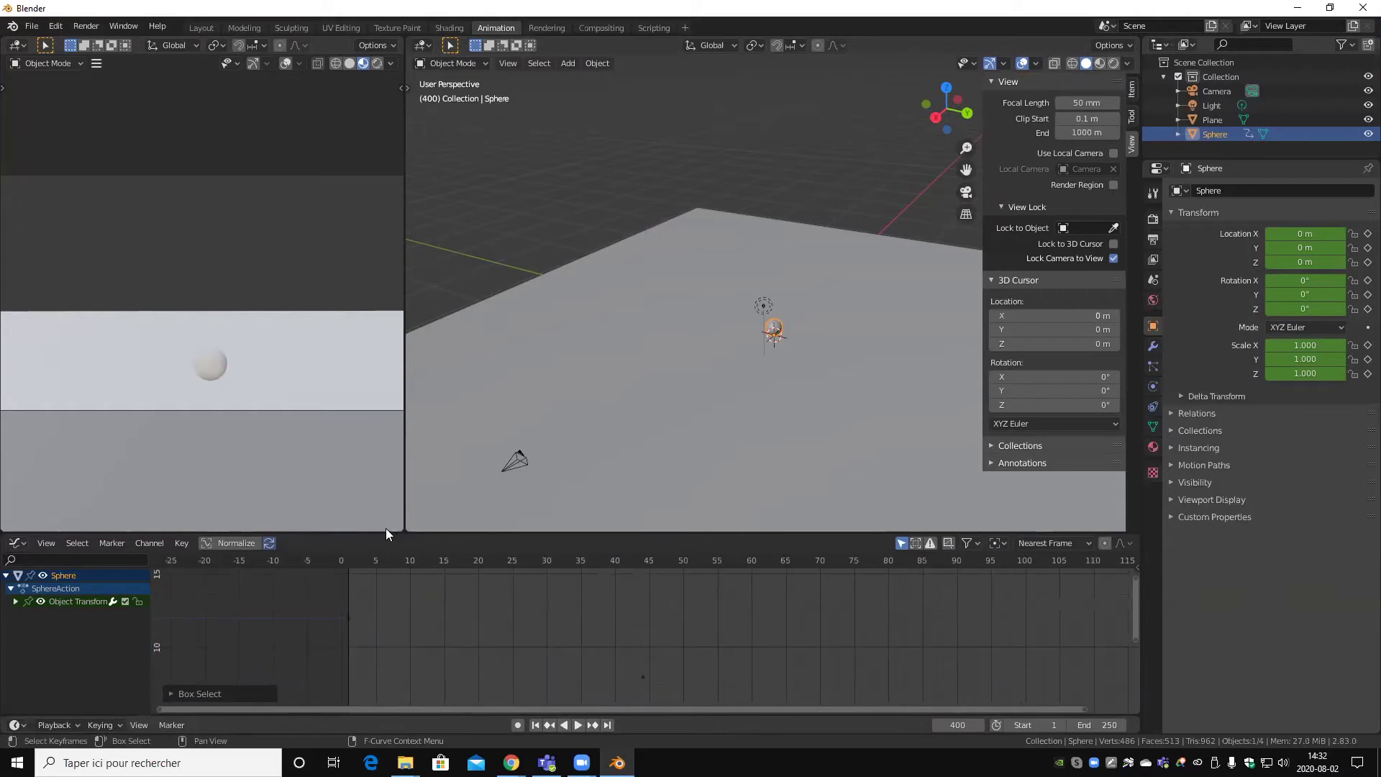
middle_click_drag(317, 601, 418, 698)
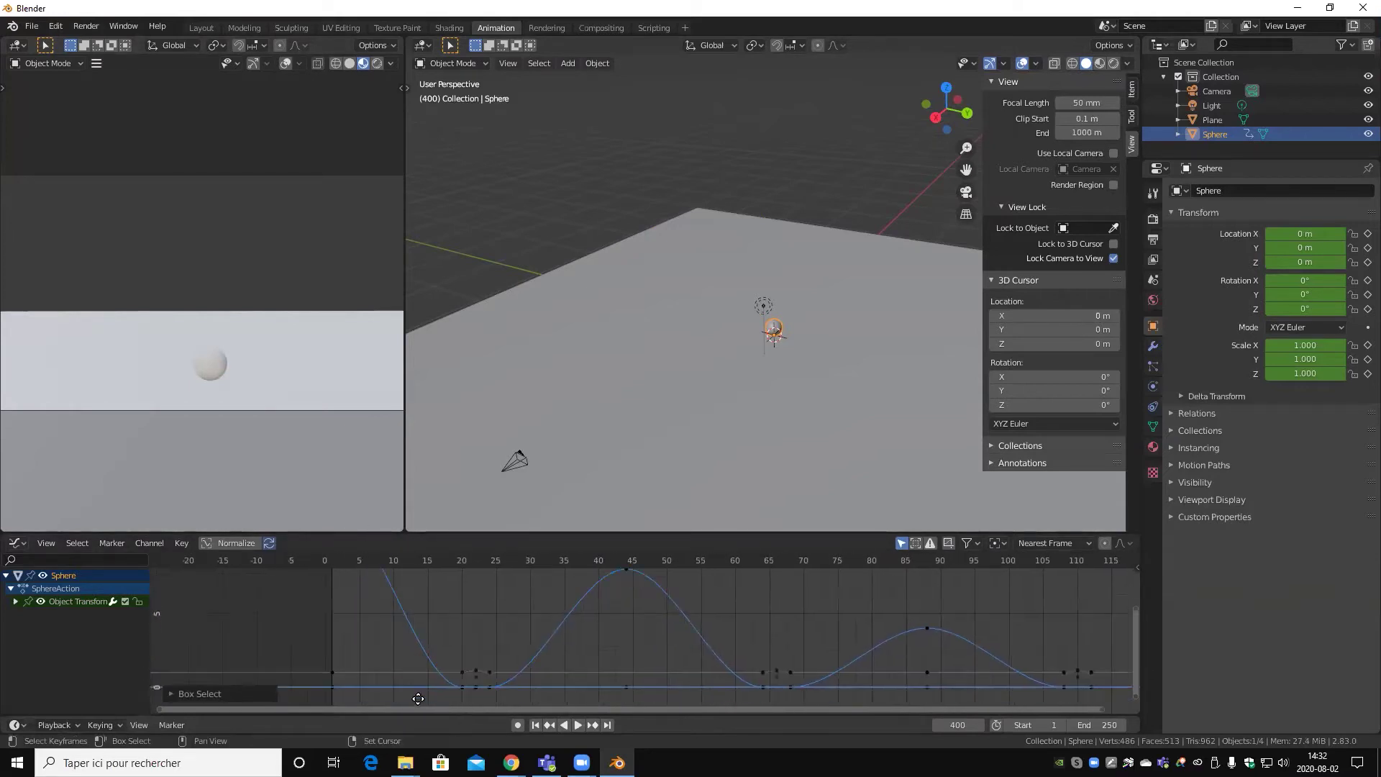
left_click(15, 601)
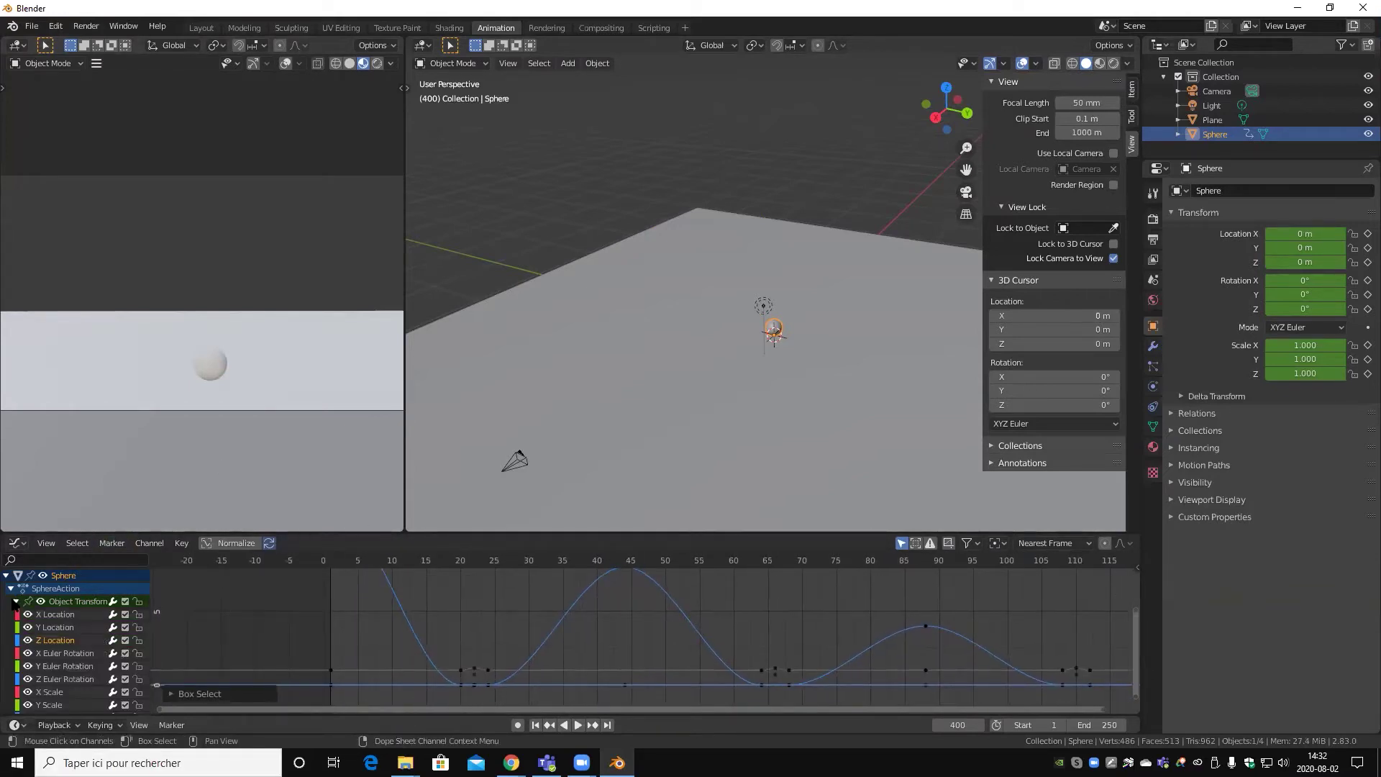
left_click(15, 604)
key("h")
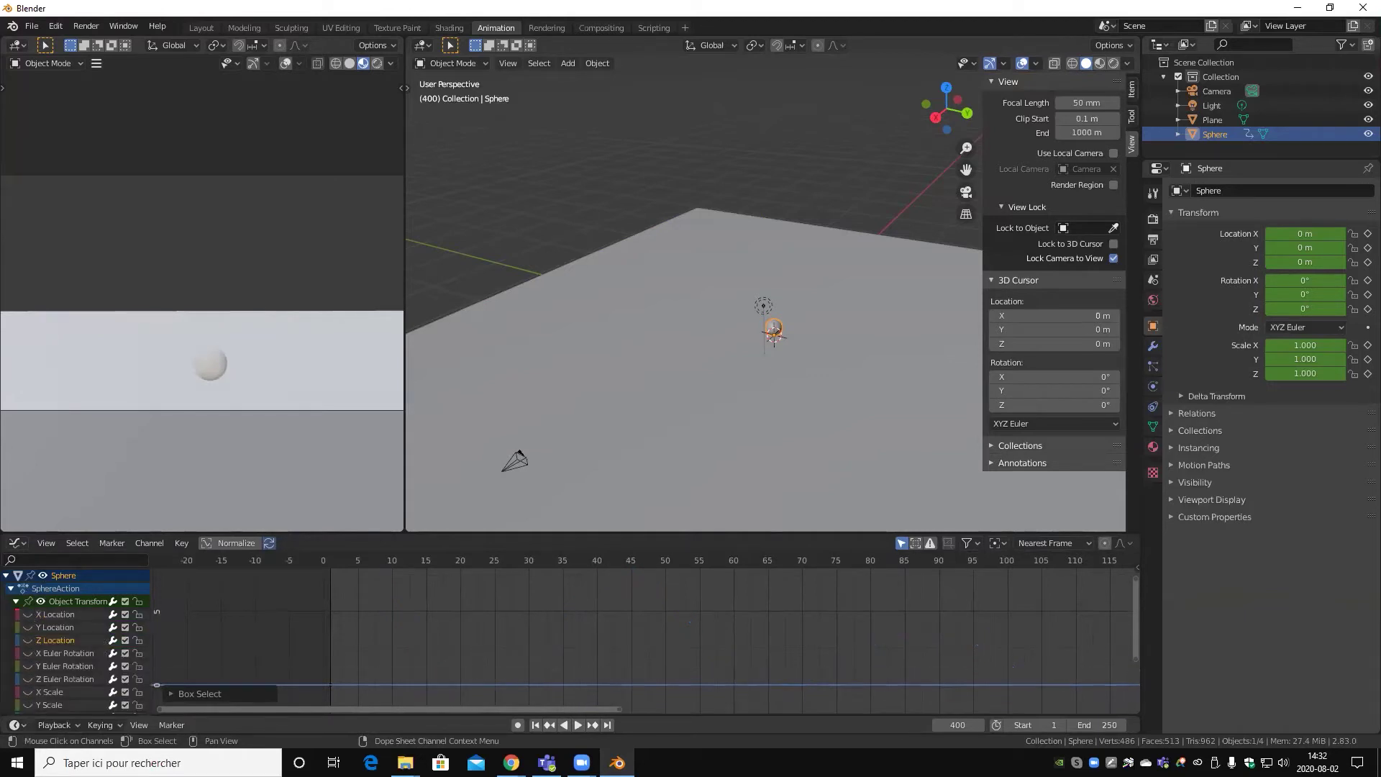
left_click(28, 641)
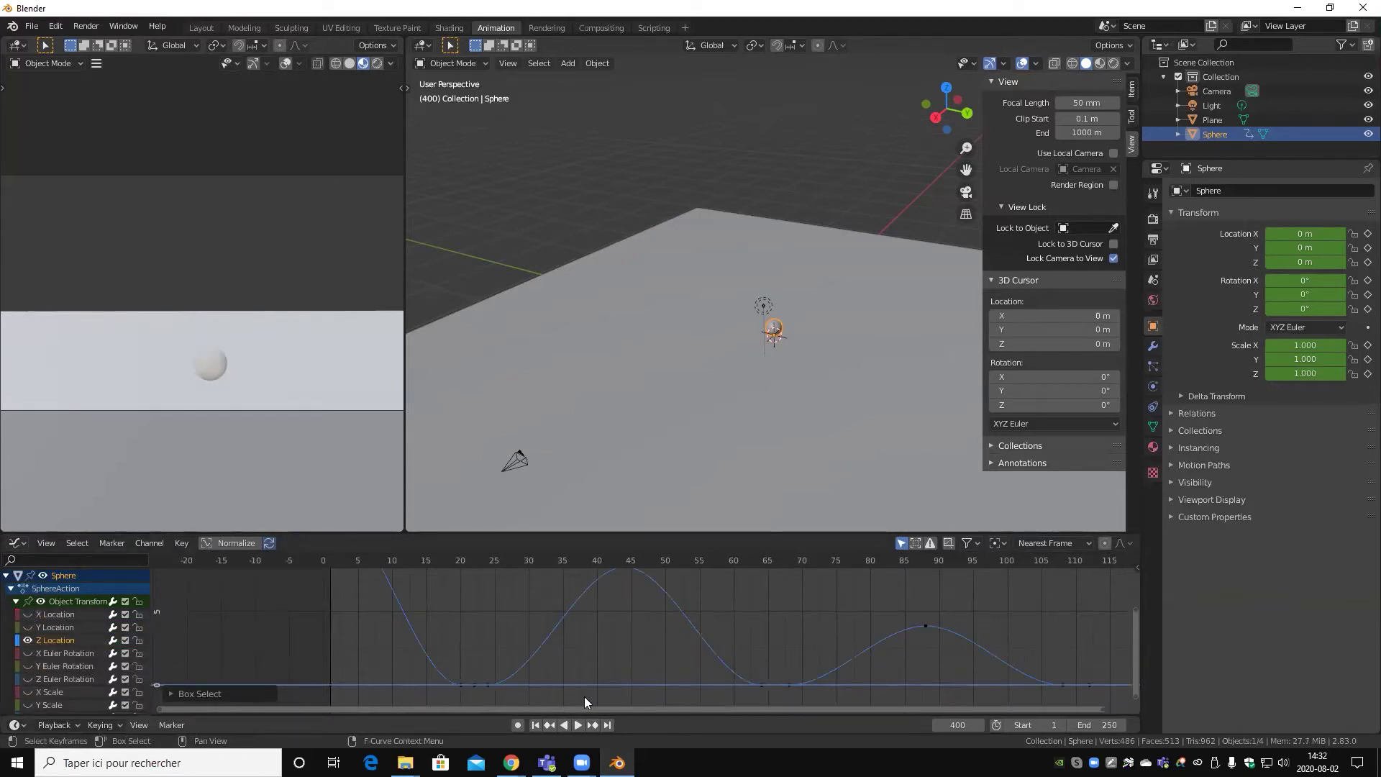
left_click(79, 679)
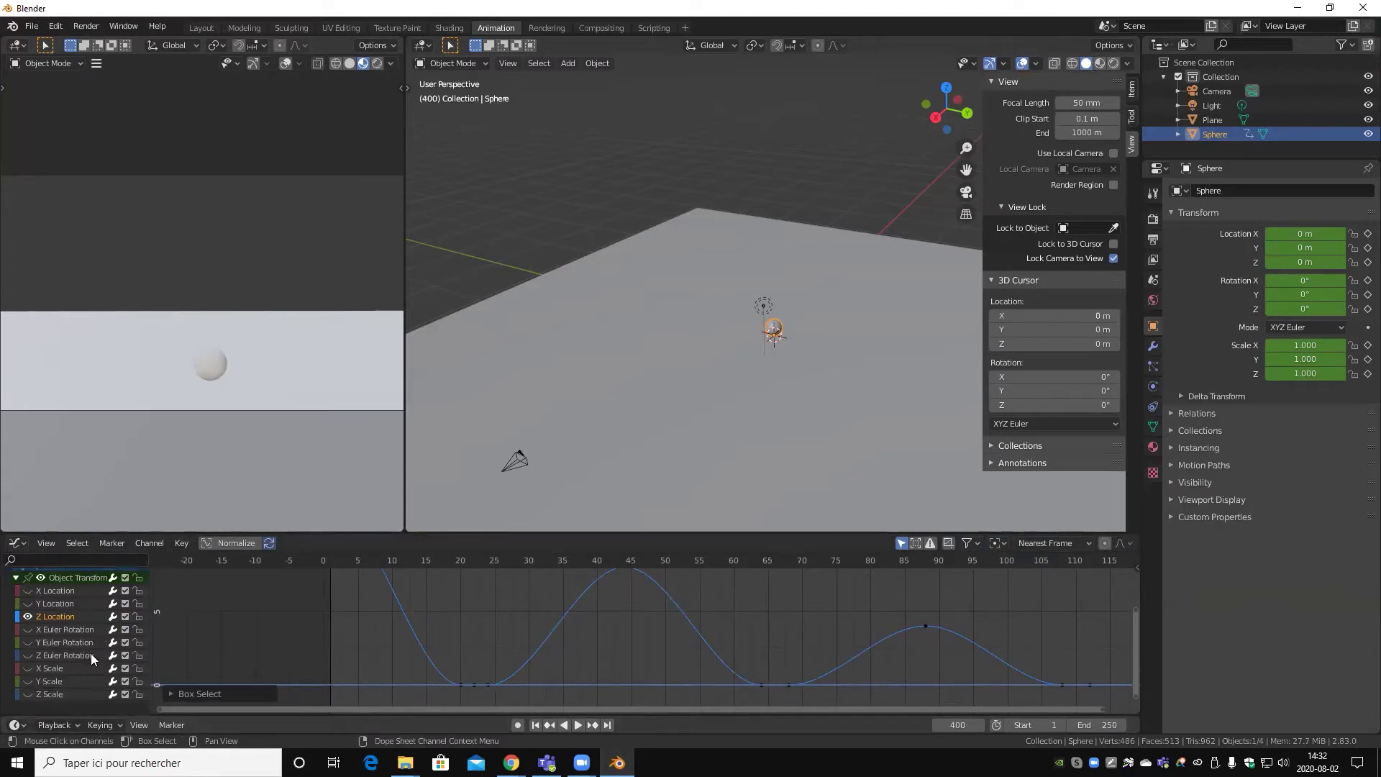
key("ctrl+z")
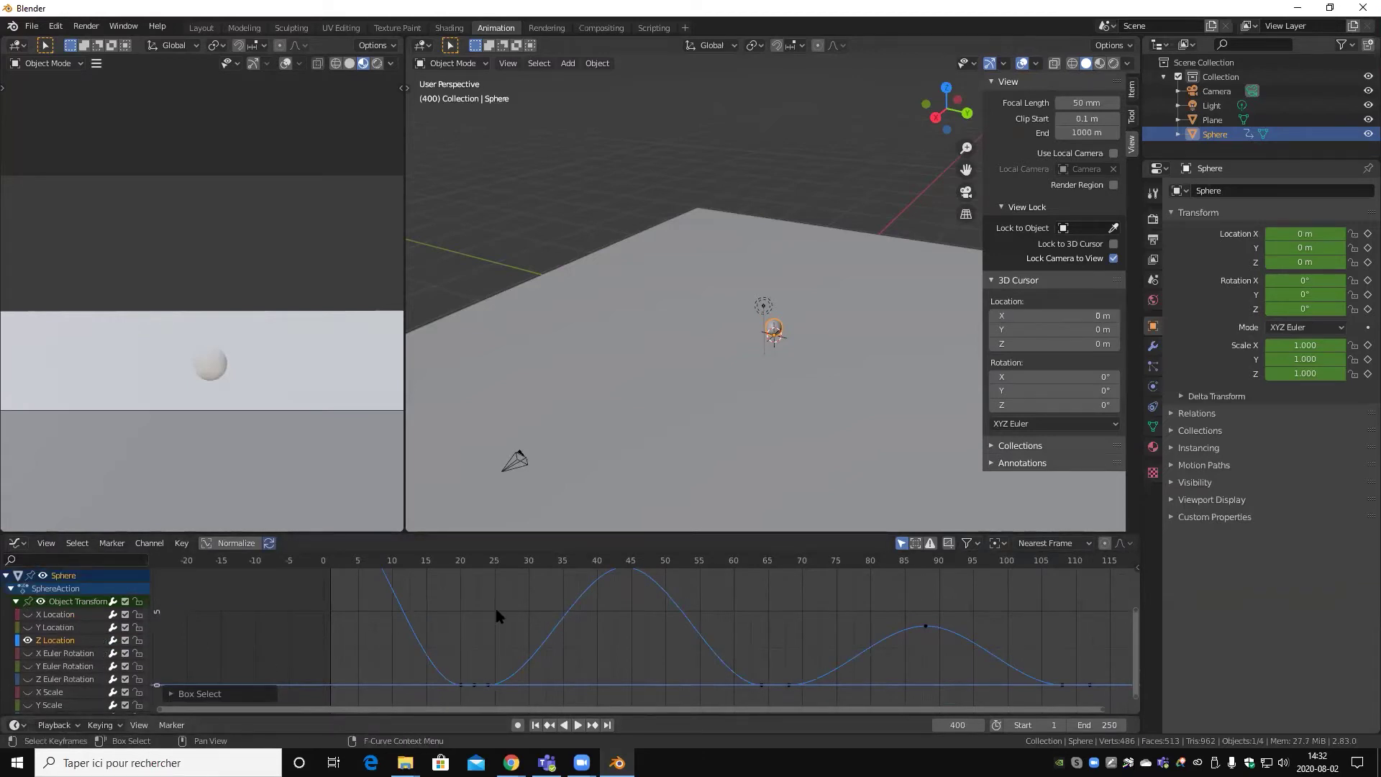
mouse_move(348, 604)
middle_mouse_down()
mouse_move(355, 645)
mouse_move(436, 637)
middle_mouse_up()
left_click(449, 663)
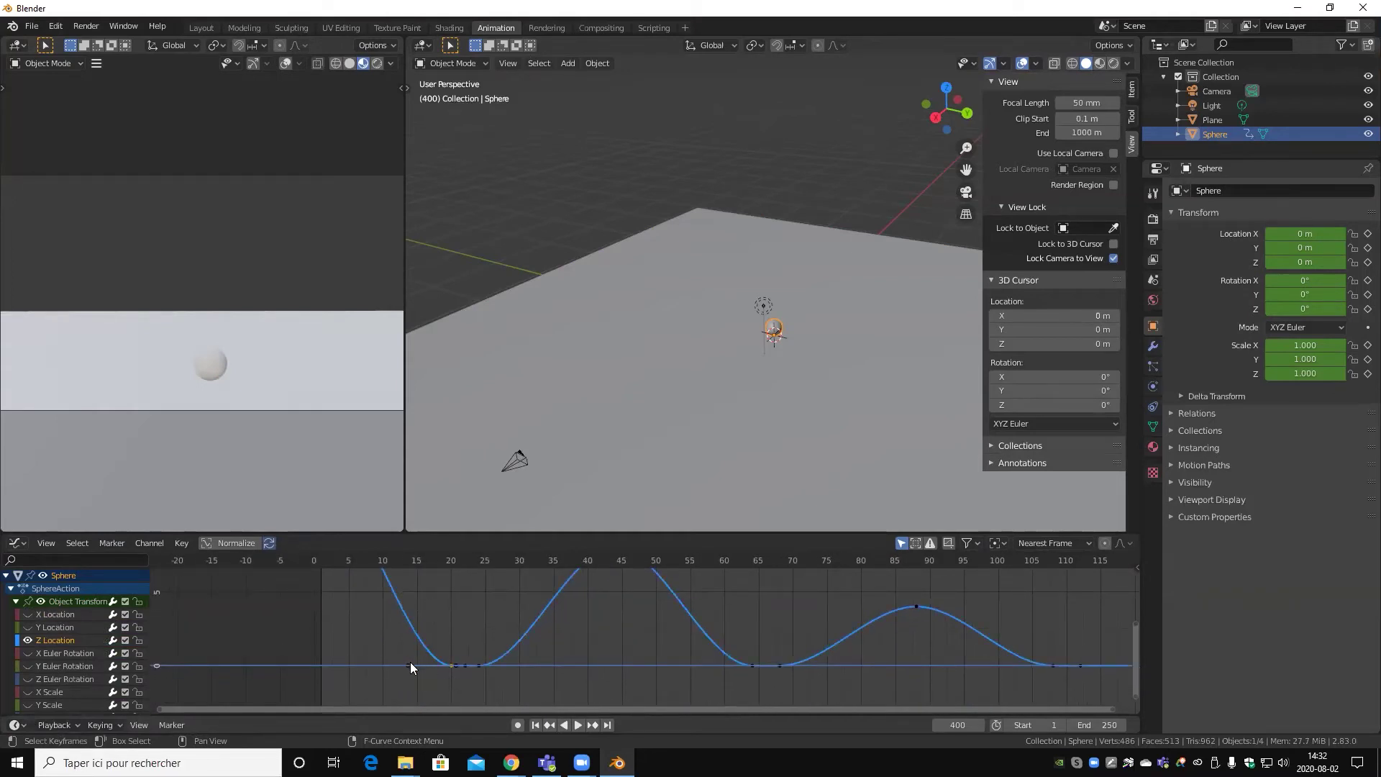
left_click_drag(410, 666, 449, 609)
scroll(479, 666, "up", 1)
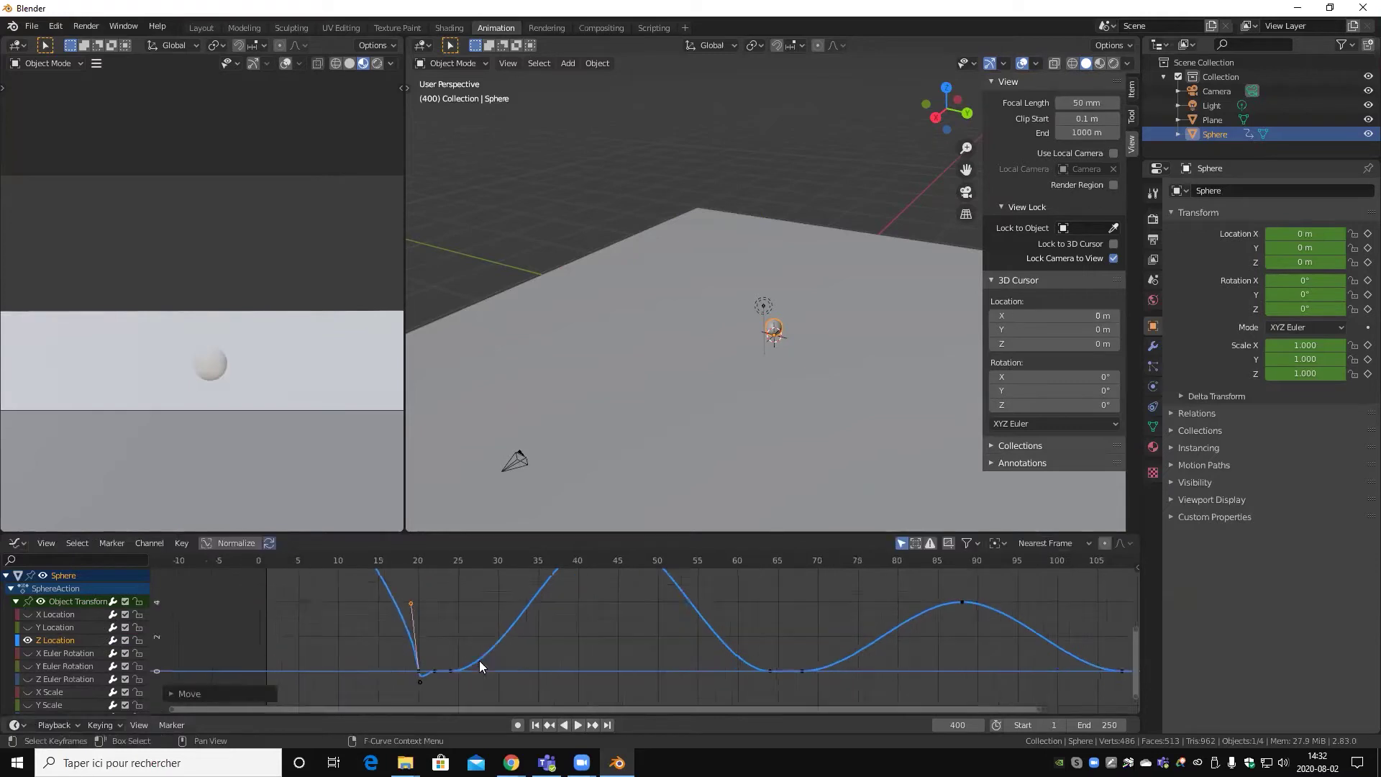
scroll(479, 666, "up", 2)
middle_click_drag(460, 647, 426, 601)
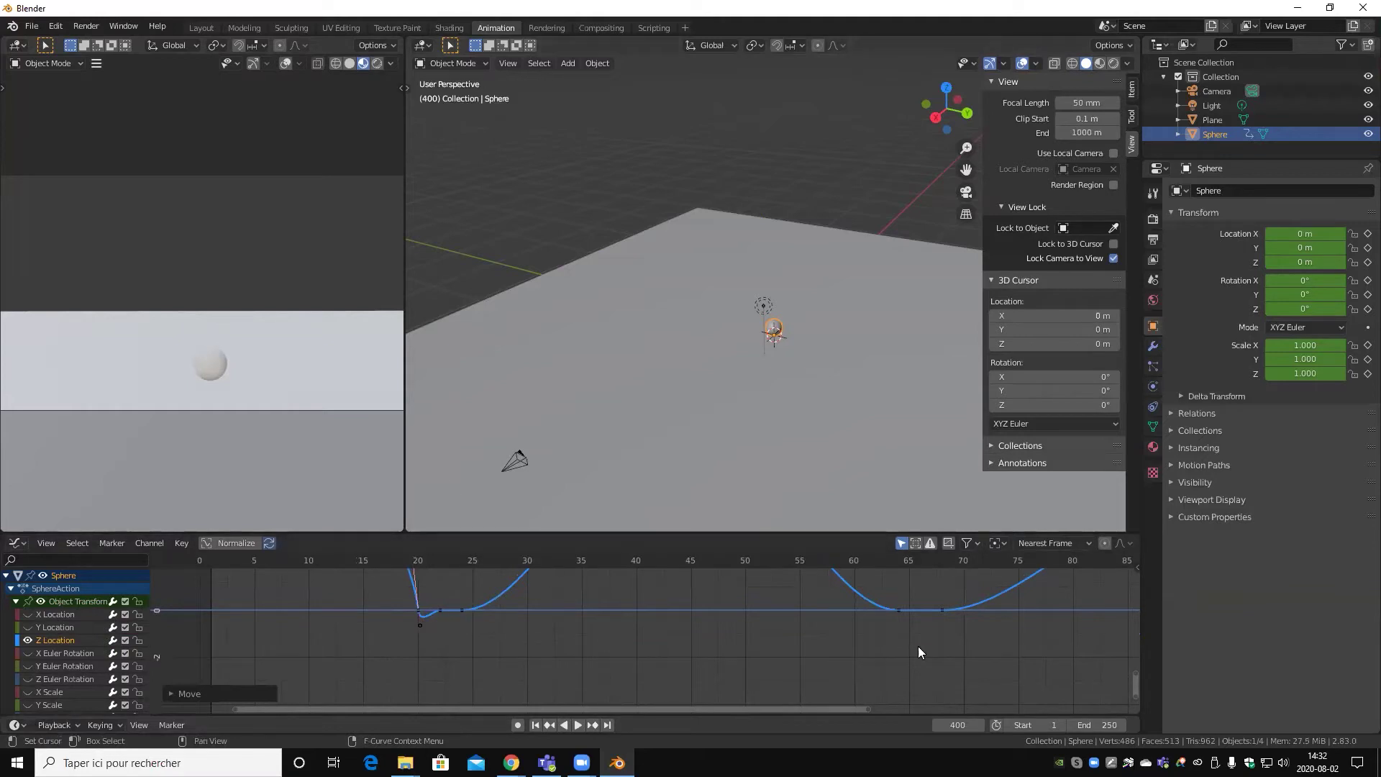
key("ctrl+z")
middle_click_drag(429, 666, 465, 715)
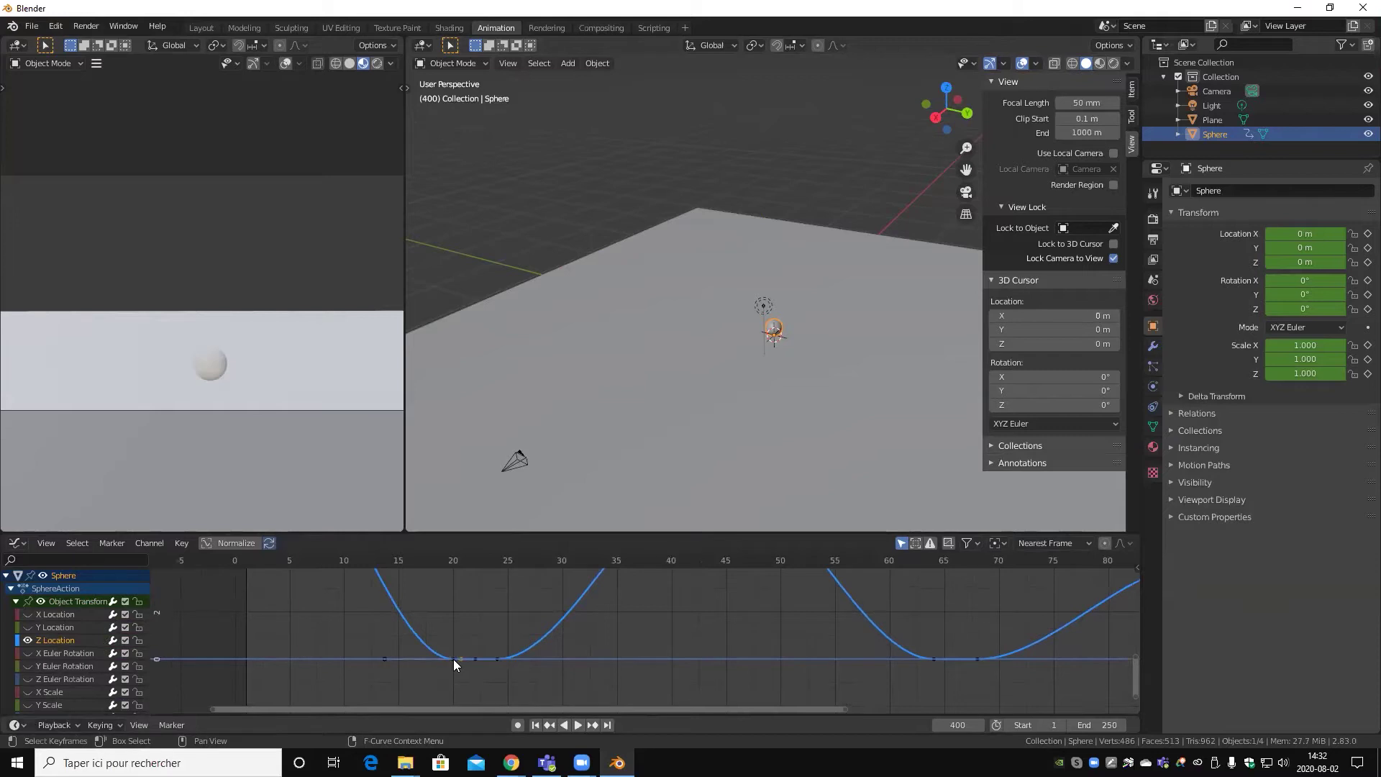
scroll(496, 635, "up", 2)
scroll(439, 665, "up", 1)
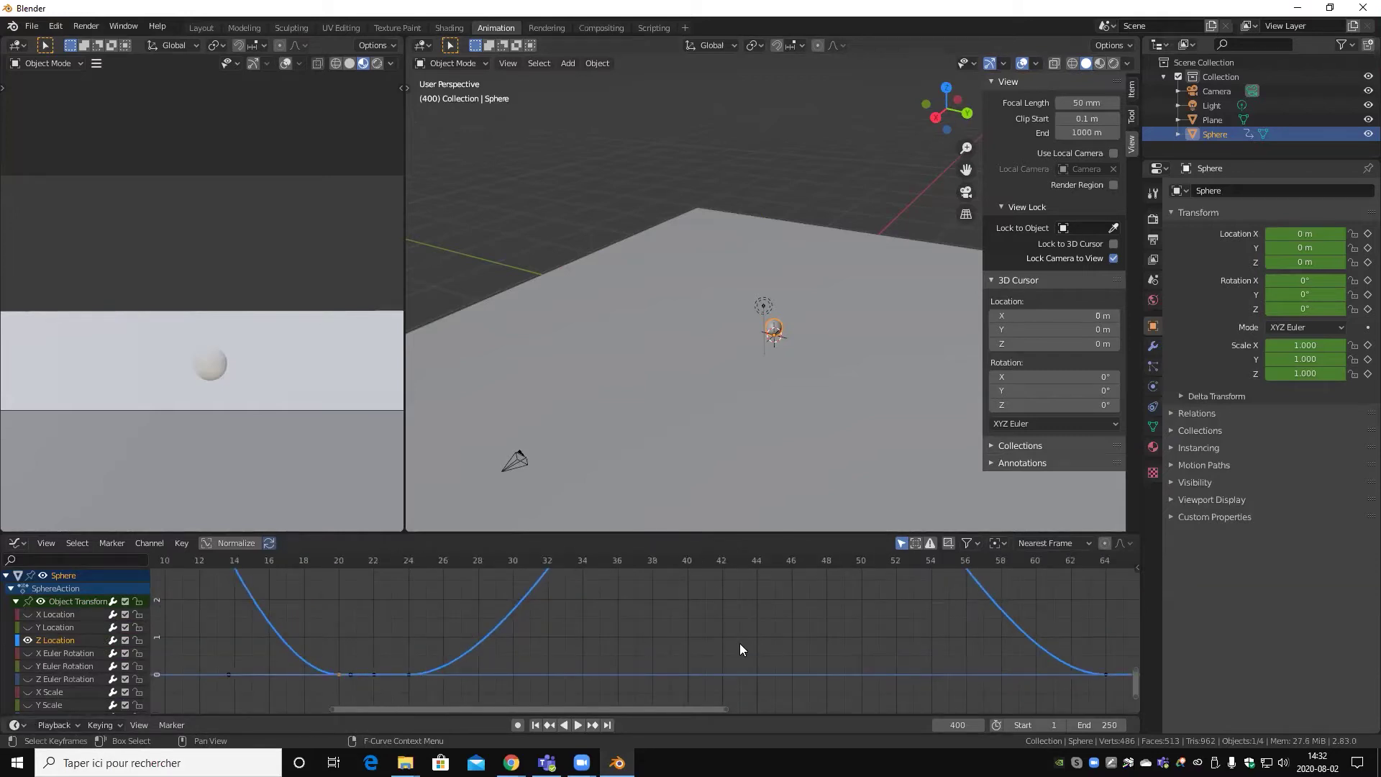
middle_click_drag(444, 657, 619, 644)
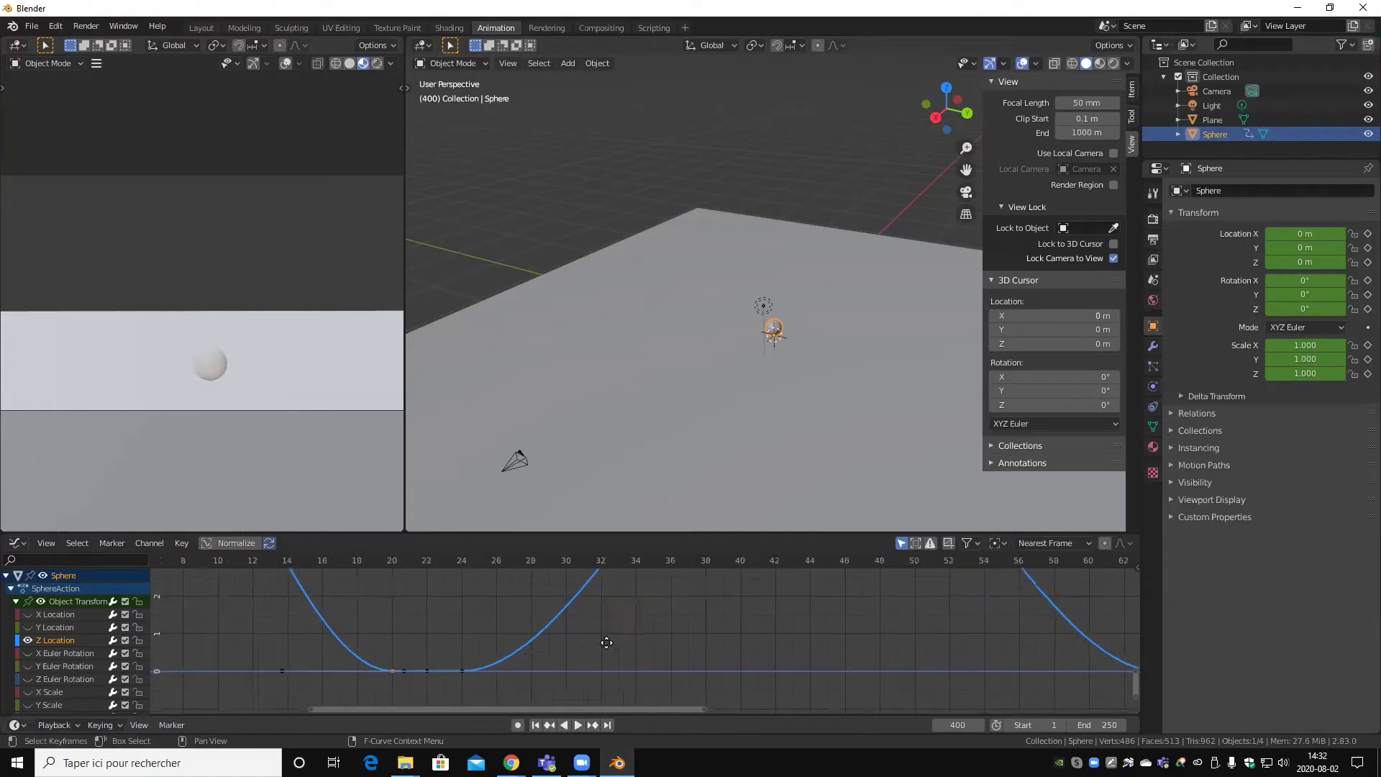
- Give the frame-20 landing key Free handles and raise its handle
left_click(180, 543)
mouse_move(214, 328)
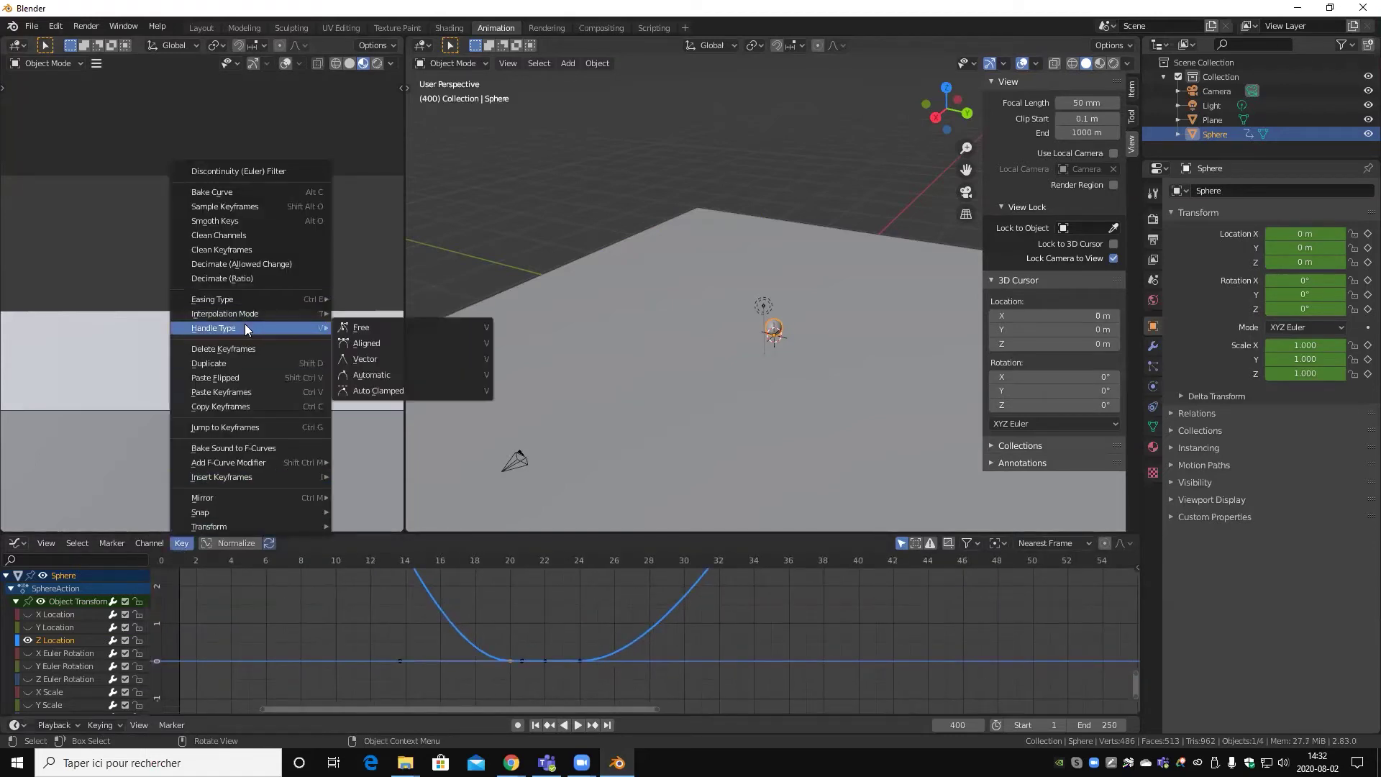
left_click(418, 330)
mouse_move(400, 660)
left_mouse_down()
mouse_move(434, 615)
mouse_move(502, 581)
left_mouse_up()
scroll(528, 611, "down", 3)
scroll(528, 610, "down", 3)
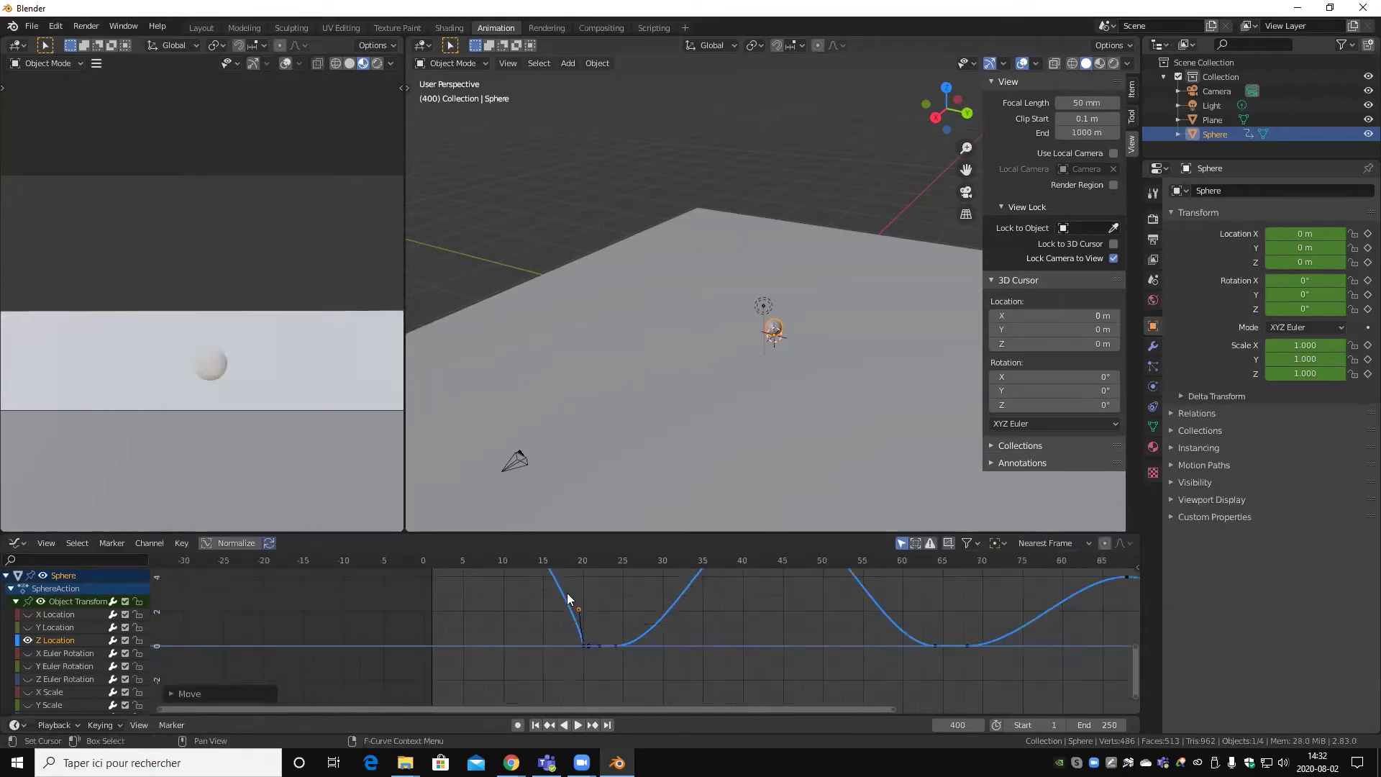
mouse_move(528, 610)
middle_mouse_down()
mouse_move(508, 662)
mouse_move(497, 635)
middle_mouse_up()
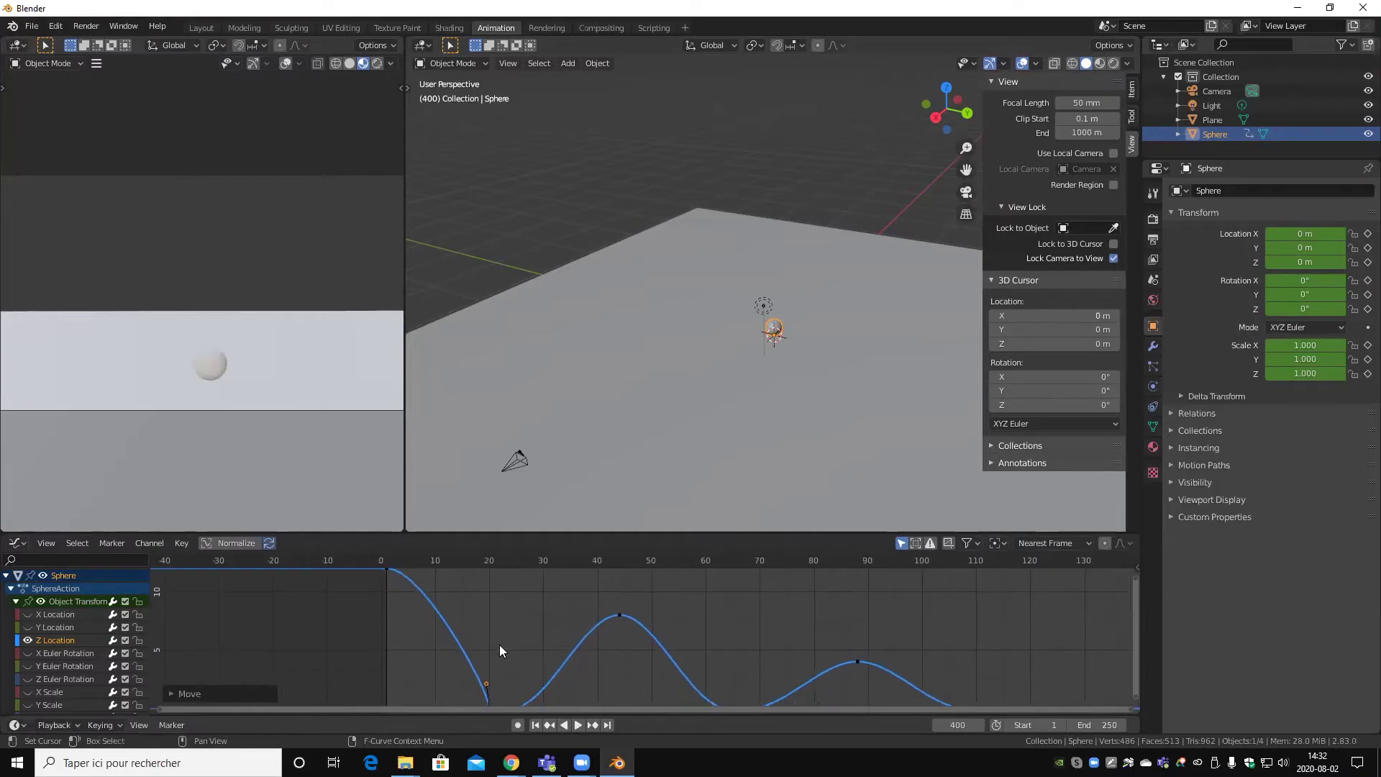
left_click_drag(487, 688, 490, 636)
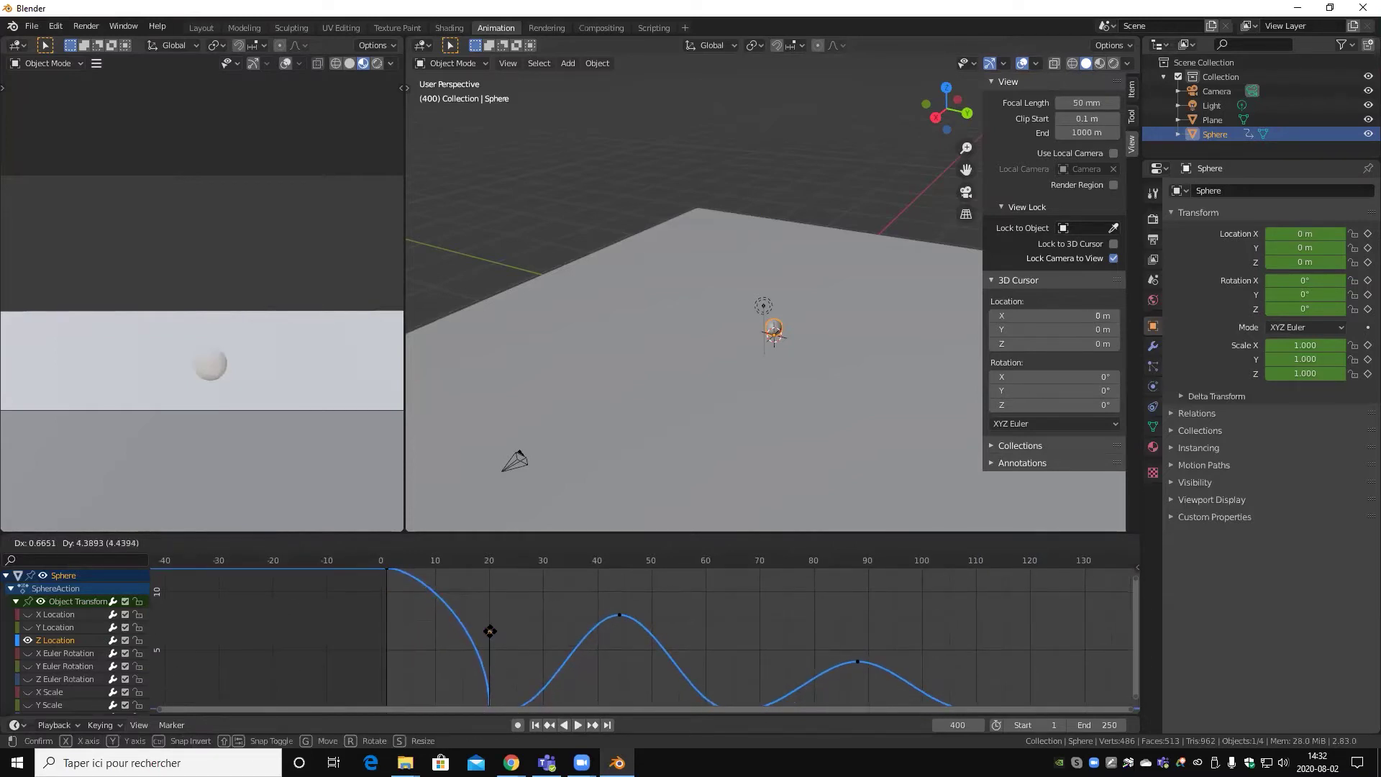
left_click_drag(490, 636, 488, 632)
- Adjust the frame-0 key's right handle length and fit all curves in view
middle_click_drag(426, 595, 424, 643)
left_click(386, 605)
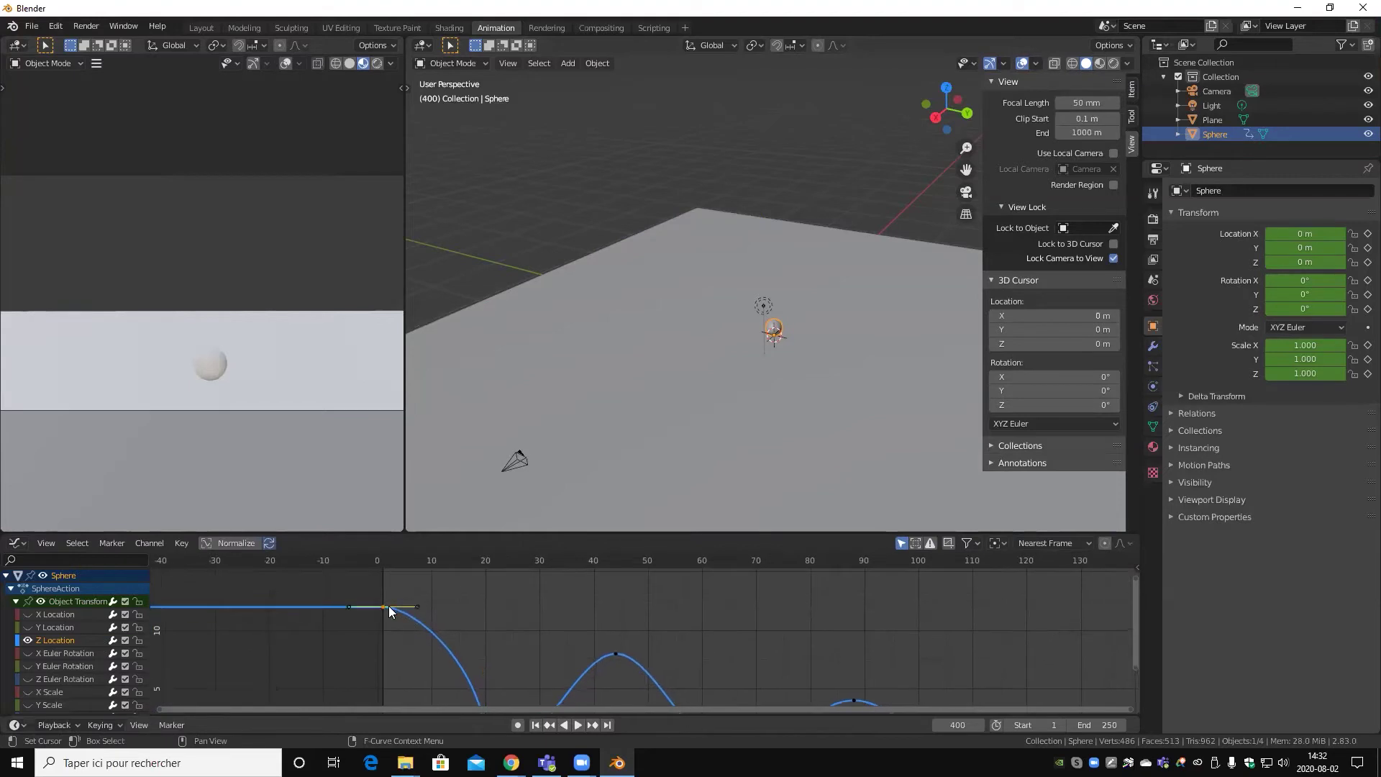
left_click_drag(418, 605, 452, 609)
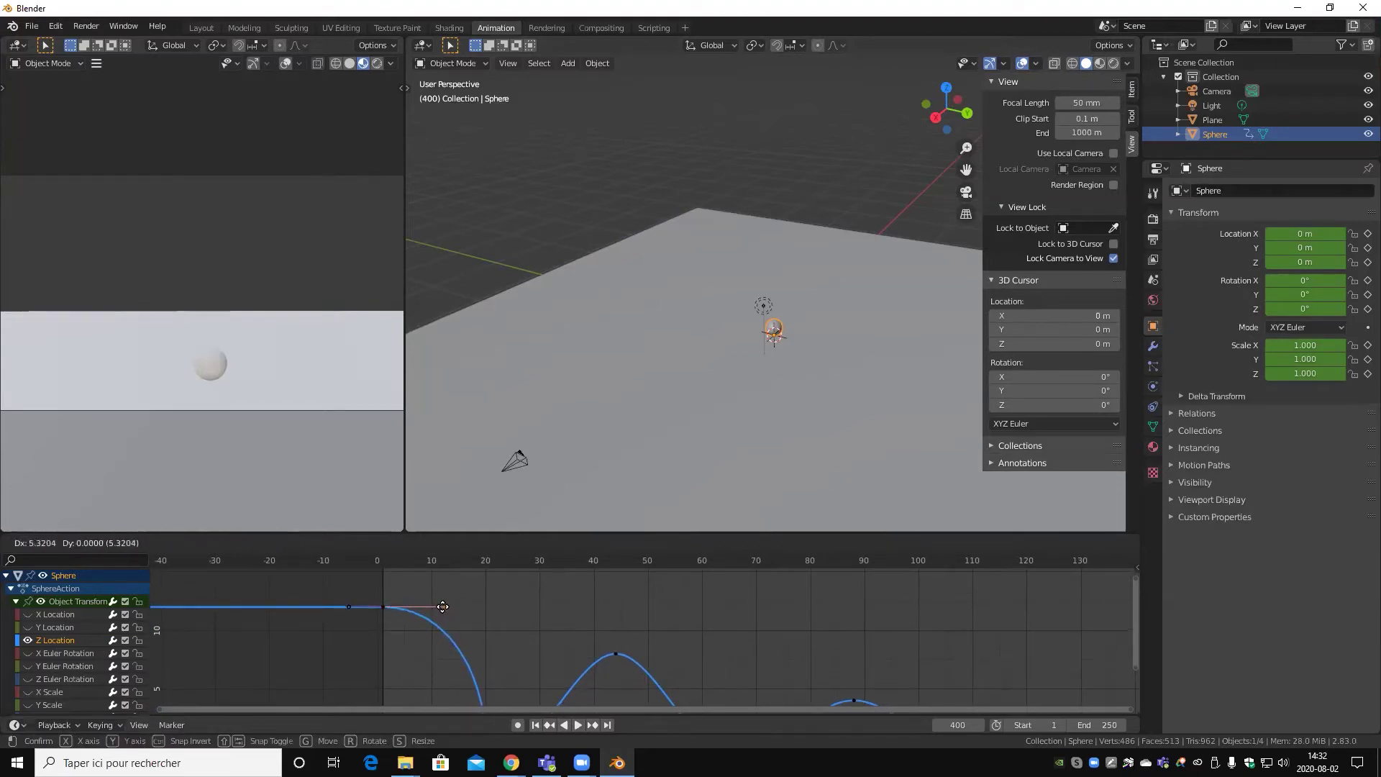
left_click_drag(452, 610, 444, 607)
left_click(443, 607)
middle_click_drag(474, 623, 451, 556)
scroll(474, 670, "up", 3)
middle_click_drag(474, 670, 410, 588)
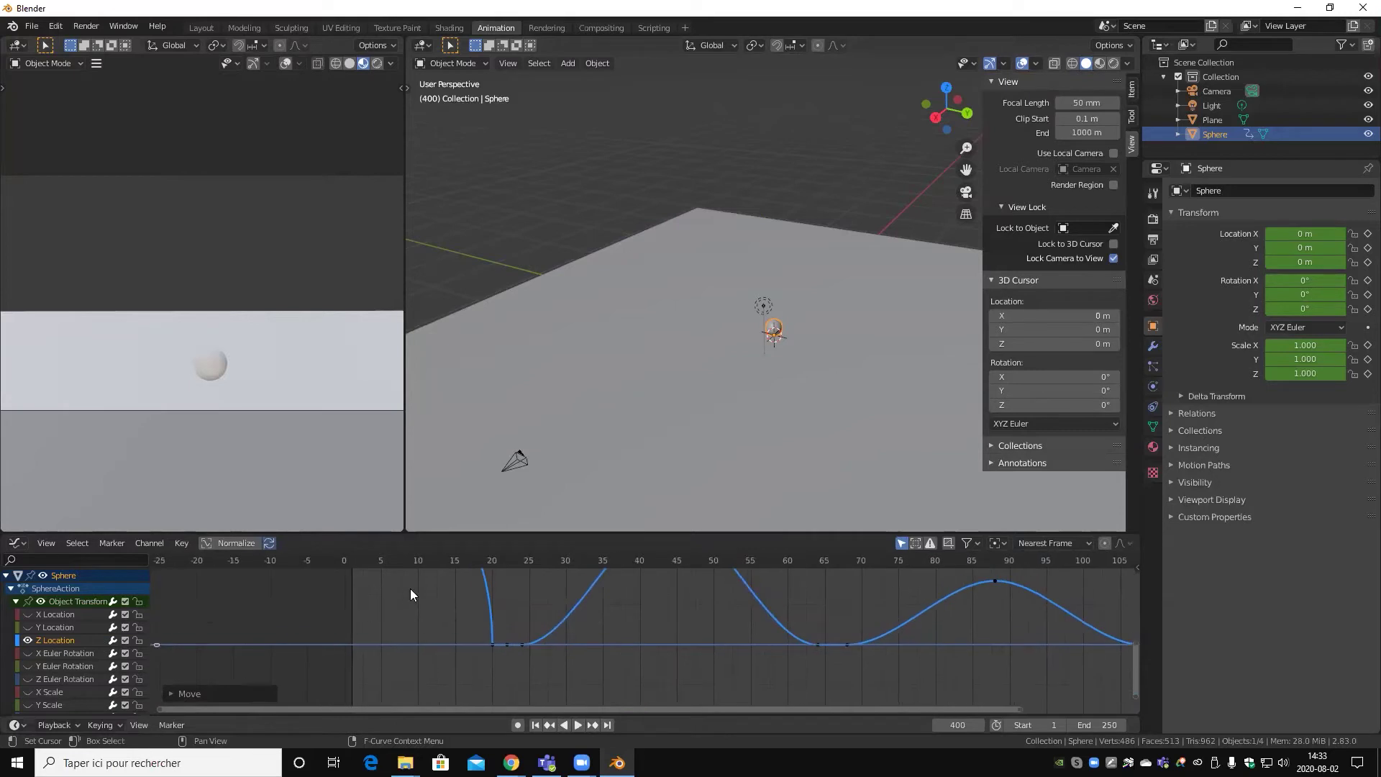
key("Home")
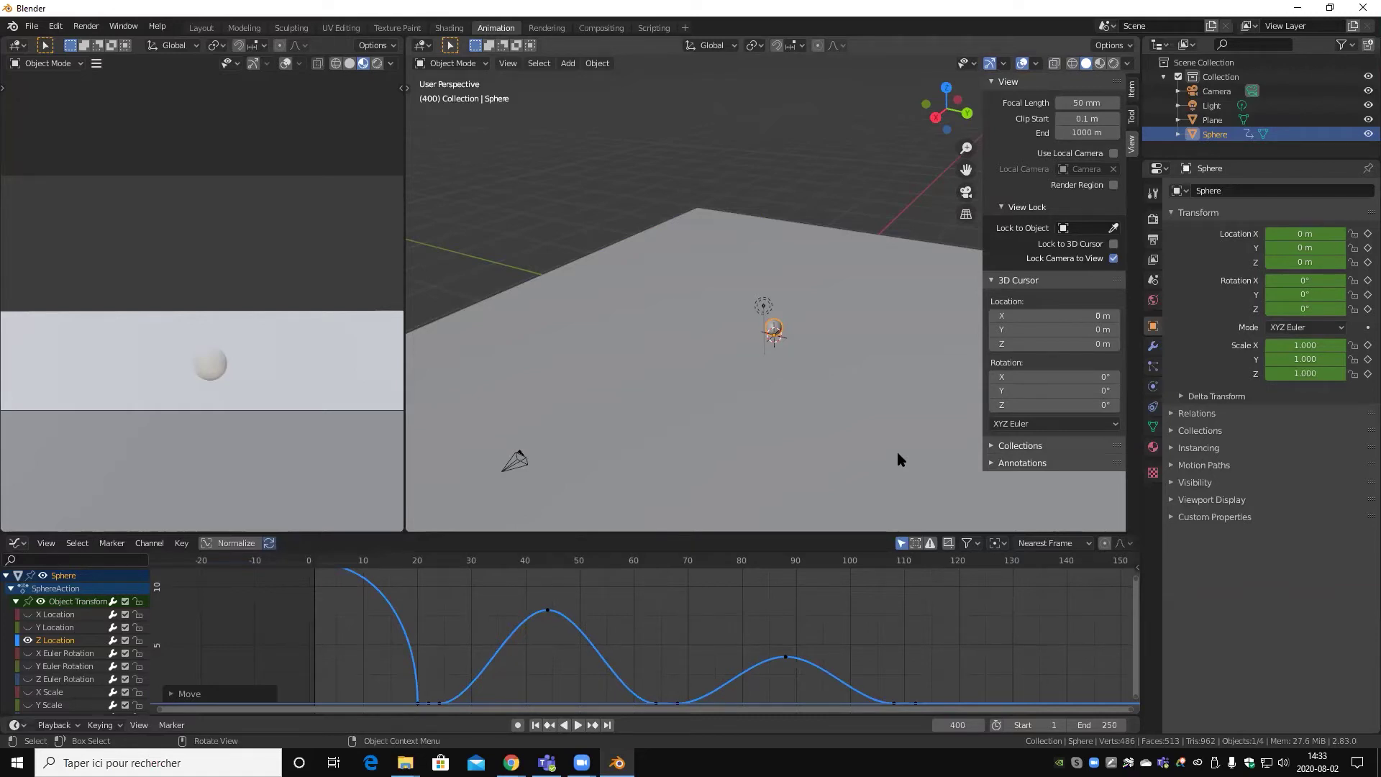
- Give the key after the first landing Free handles, pulled up for a steep rise
middle_click_drag(897, 455, 874, 464)
middle_click_drag(457, 669, 464, 643)
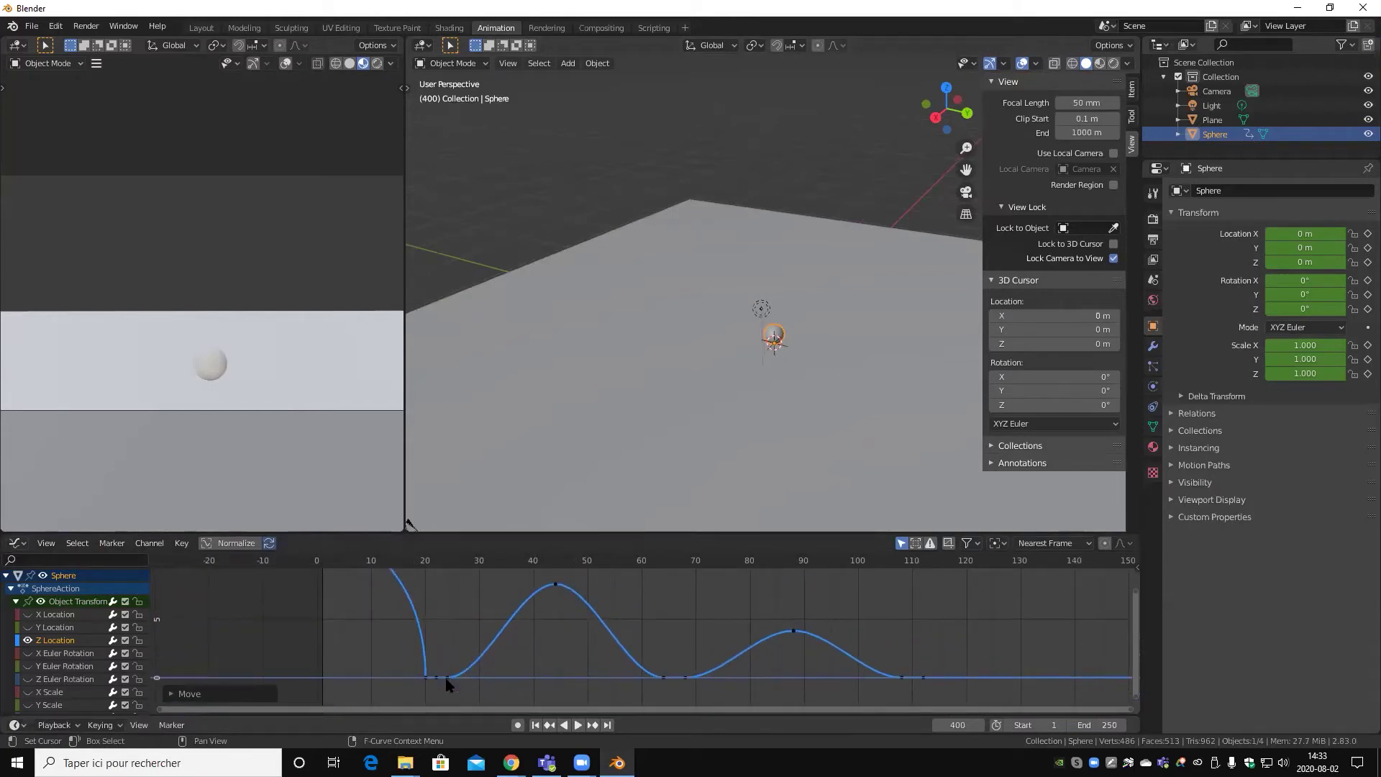
left_click(447, 676)
left_click(182, 543)
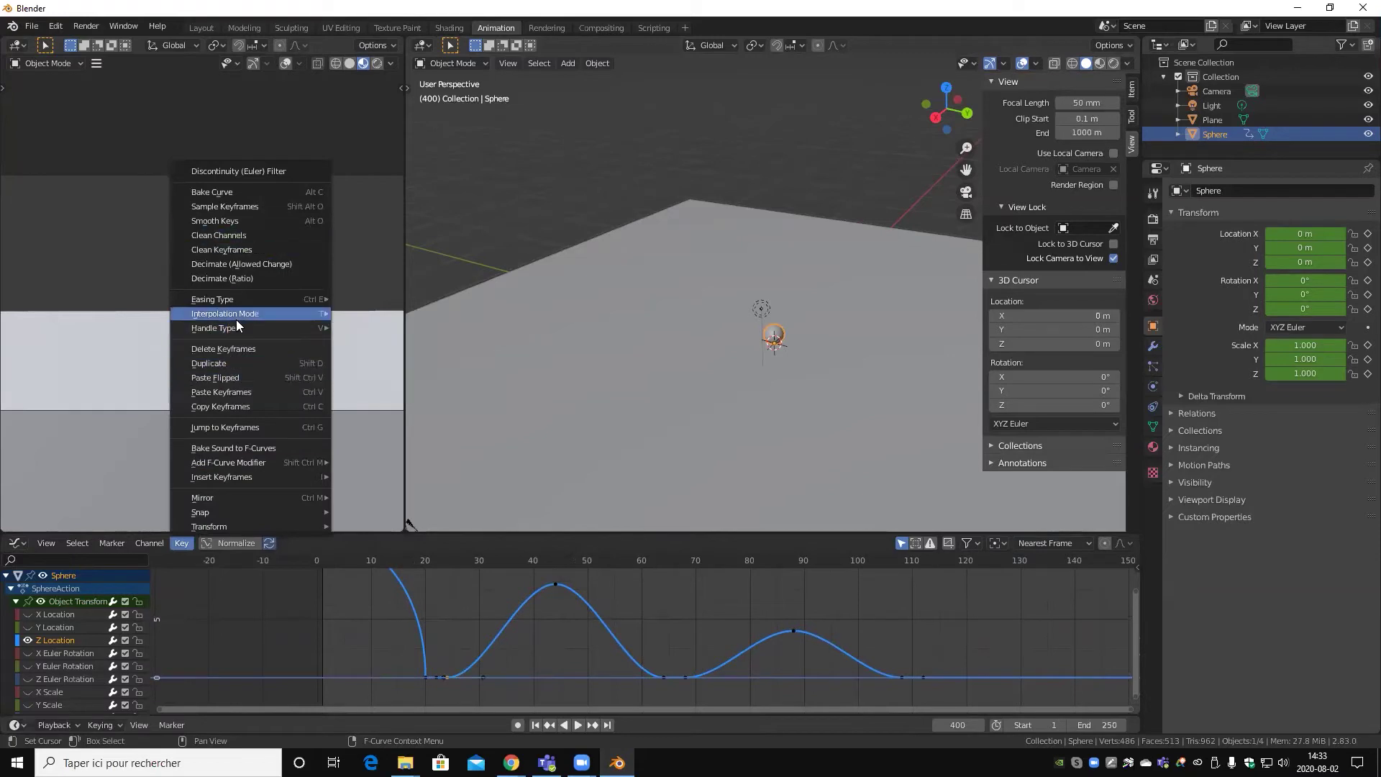
mouse_move(214, 328)
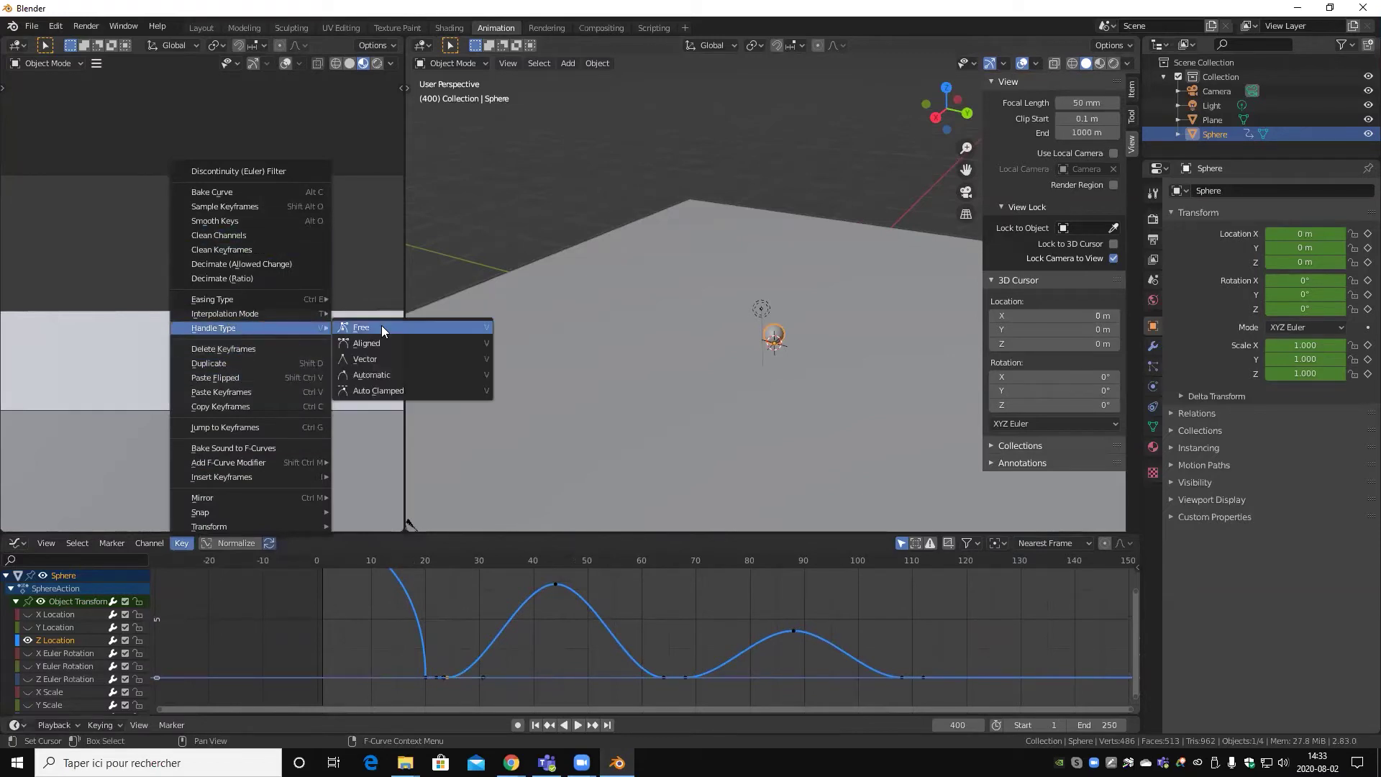
left_click(381, 329)
mouse_move(484, 680)
left_mouse_down()
mouse_move(446, 613)
mouse_move(530, 627)
mouse_move(300, 618)
left_mouse_up()
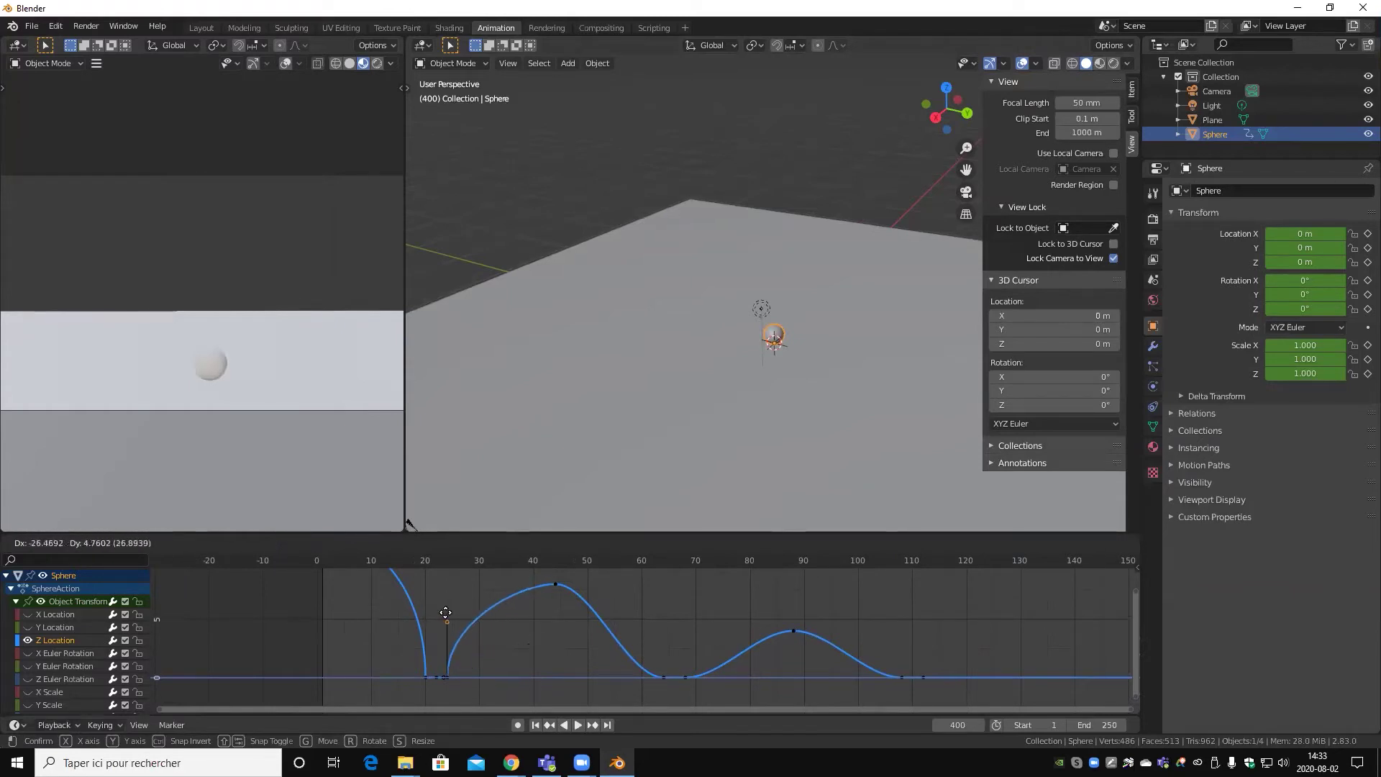
left_click(300, 618)
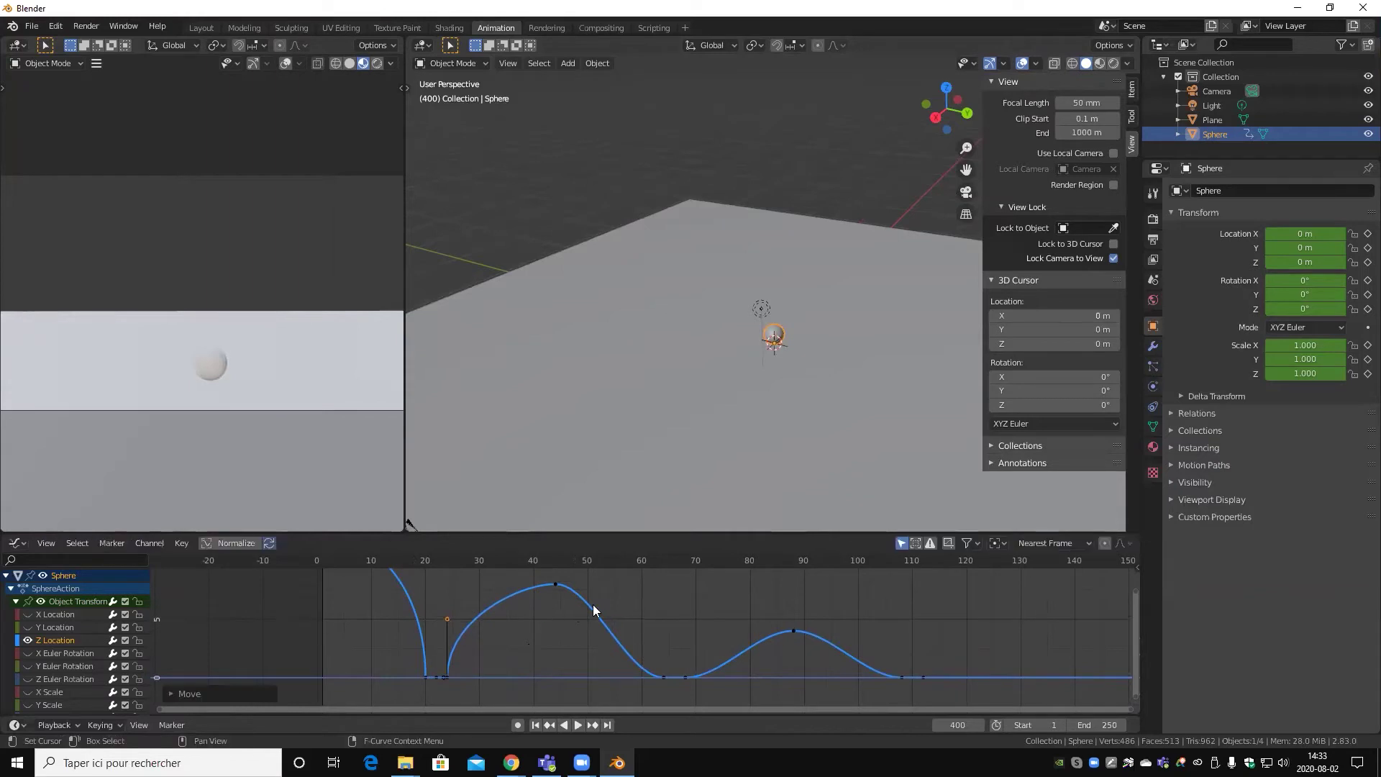
- Select the second-landing key near frame 64 and pan the graph toward it
left_click(661, 676)
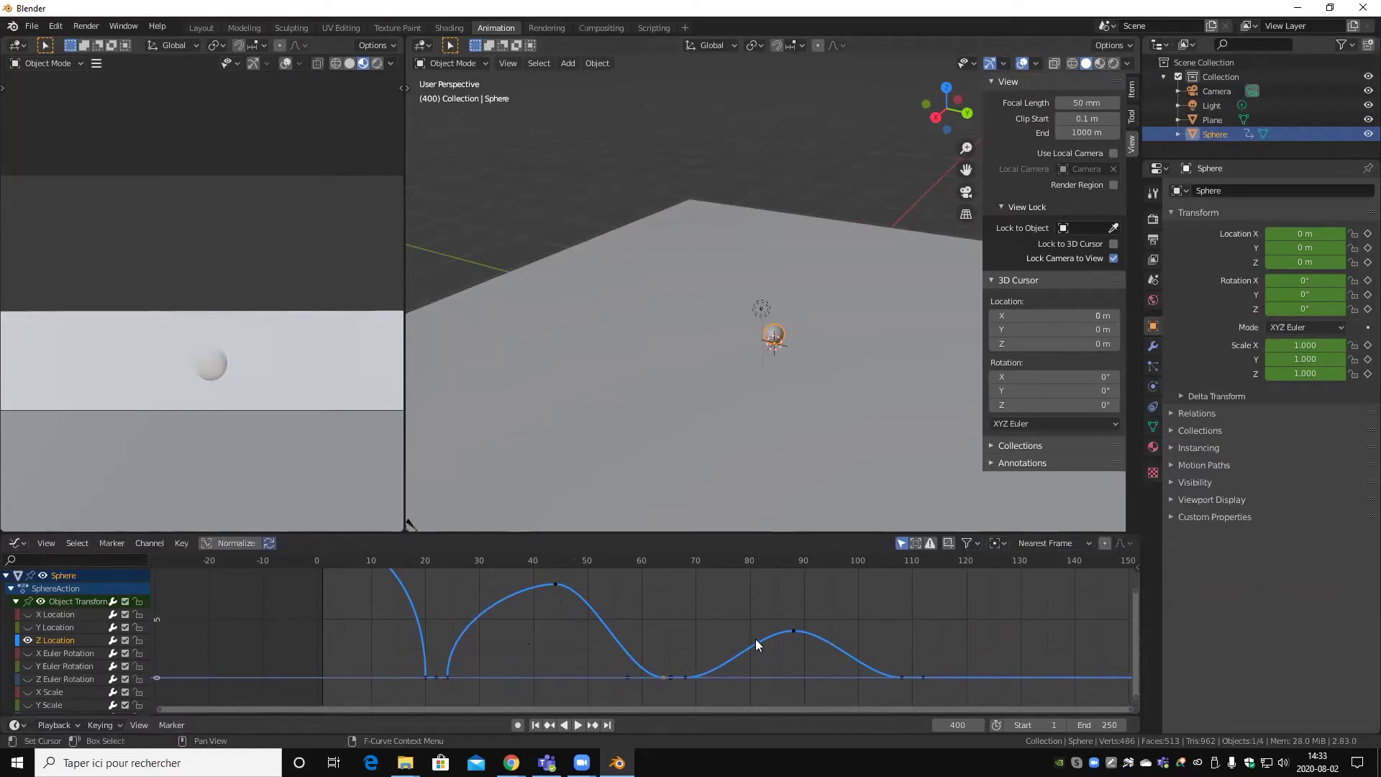
left_click(181, 543)
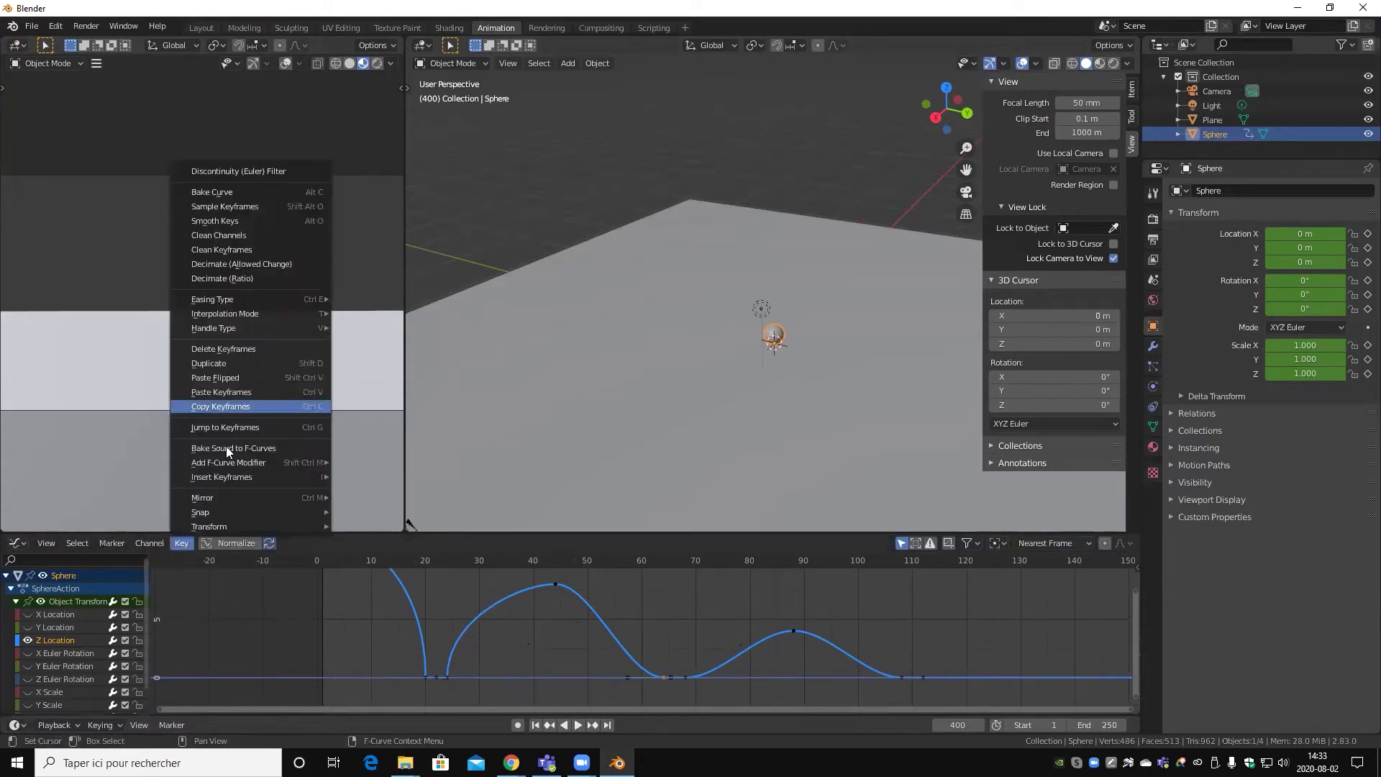
left_click(665, 677)
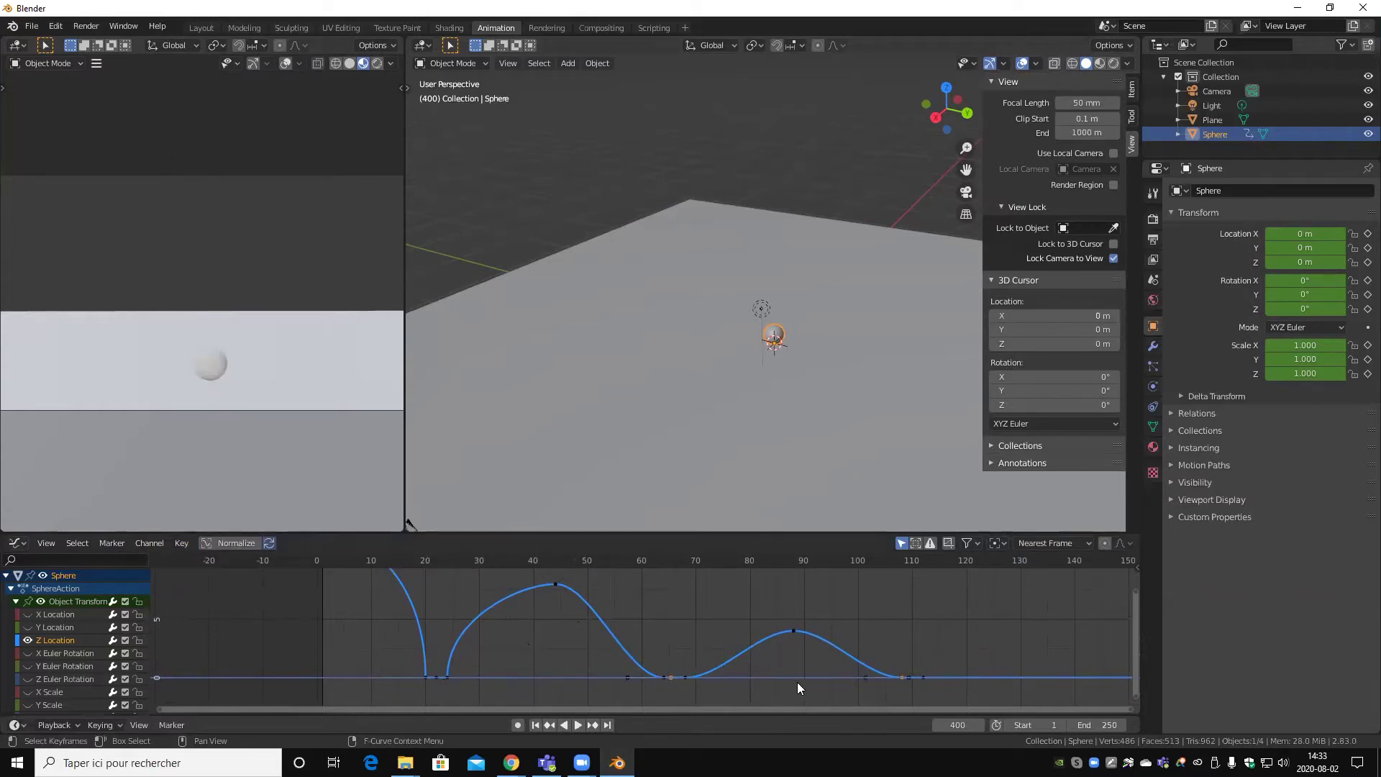
left_click(445, 674)
left_click(664, 676)
middle_click_drag(729, 635, 685, 652)
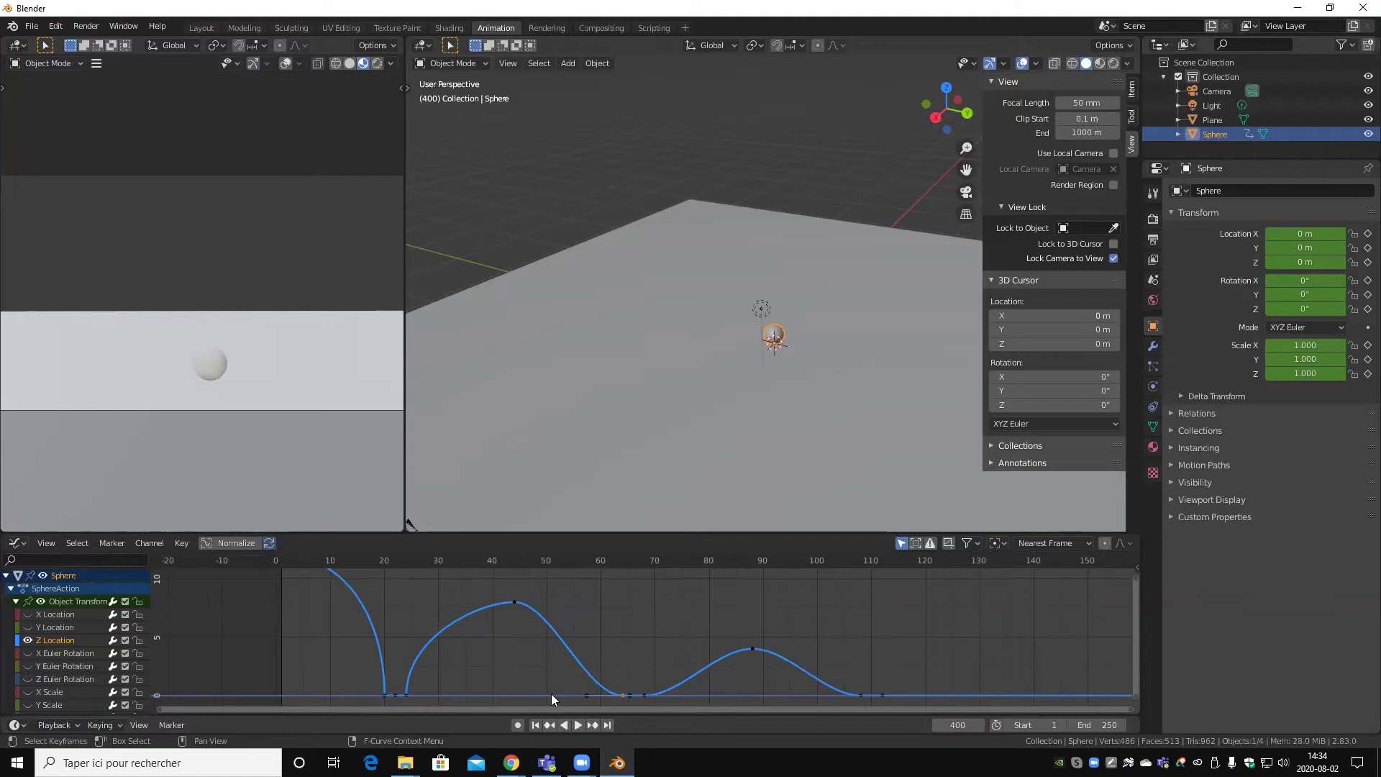
- Set the frame-64 key's handles to Free and try moving its handle upward
left_click(181, 543)
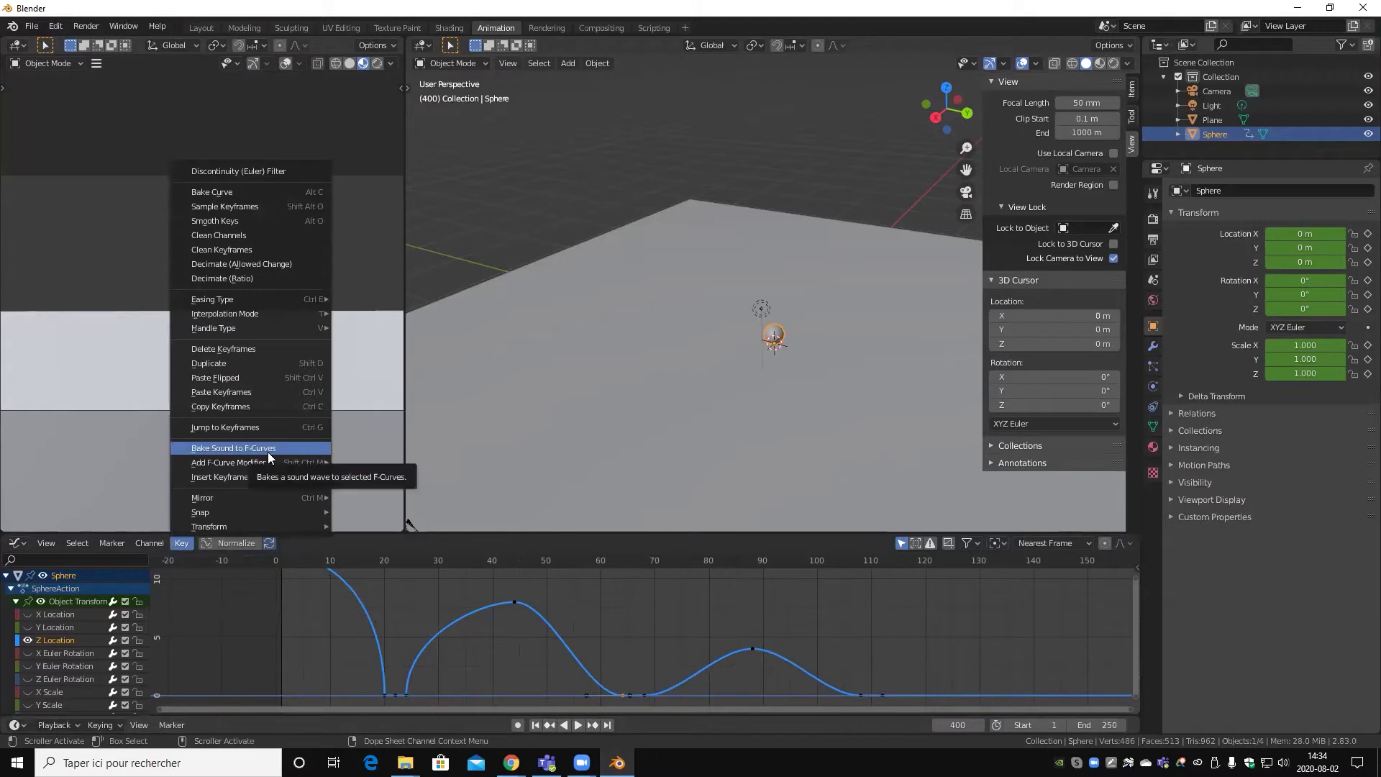
mouse_move(249, 328)
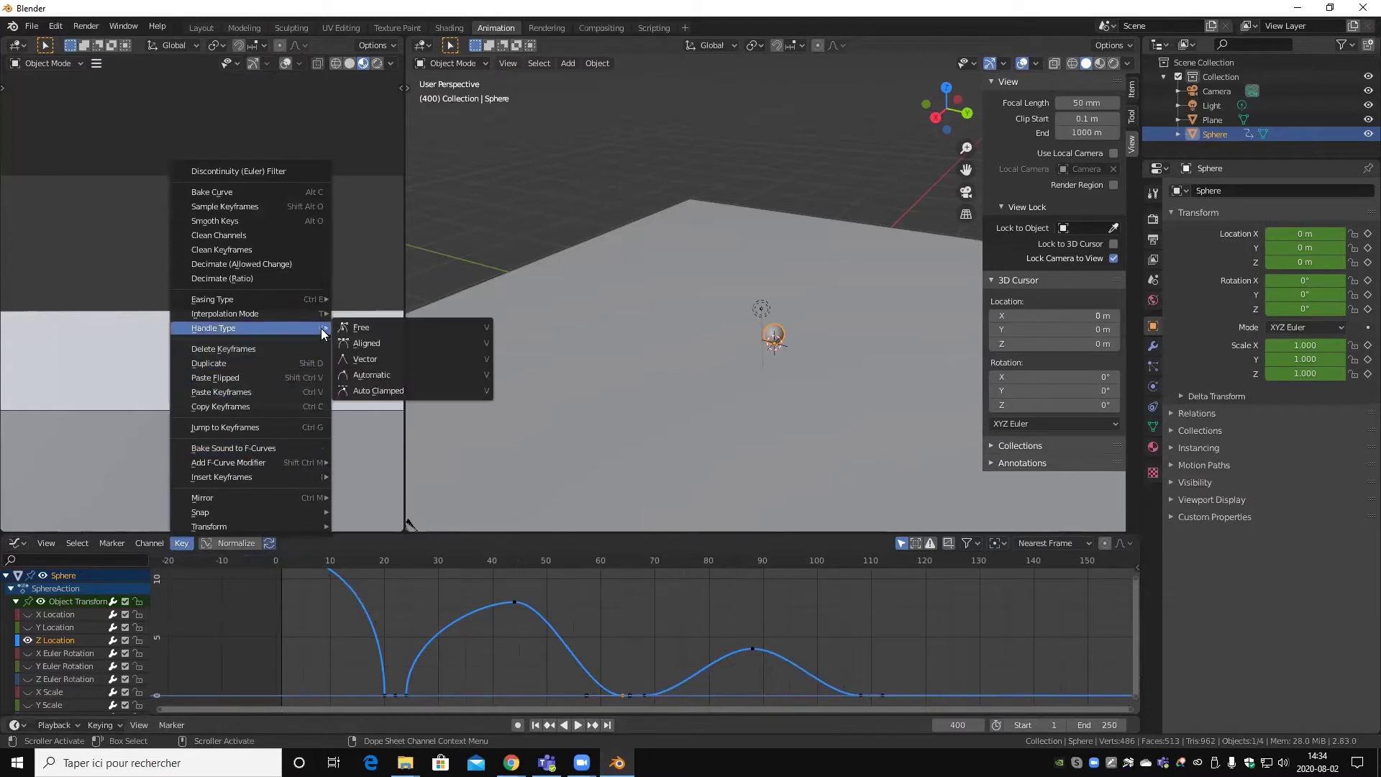
left_click(358, 328)
middle_click_drag(571, 709, 552, 673)
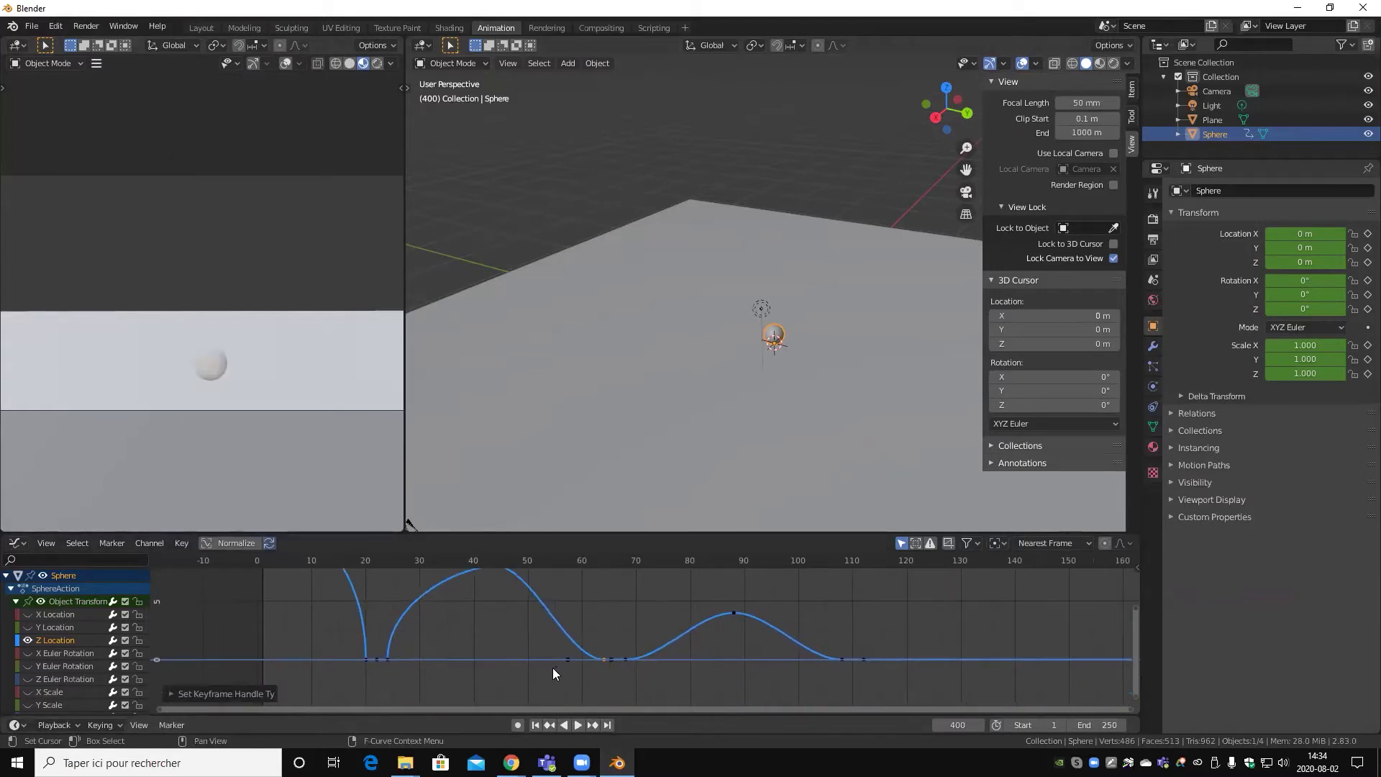
key("g")
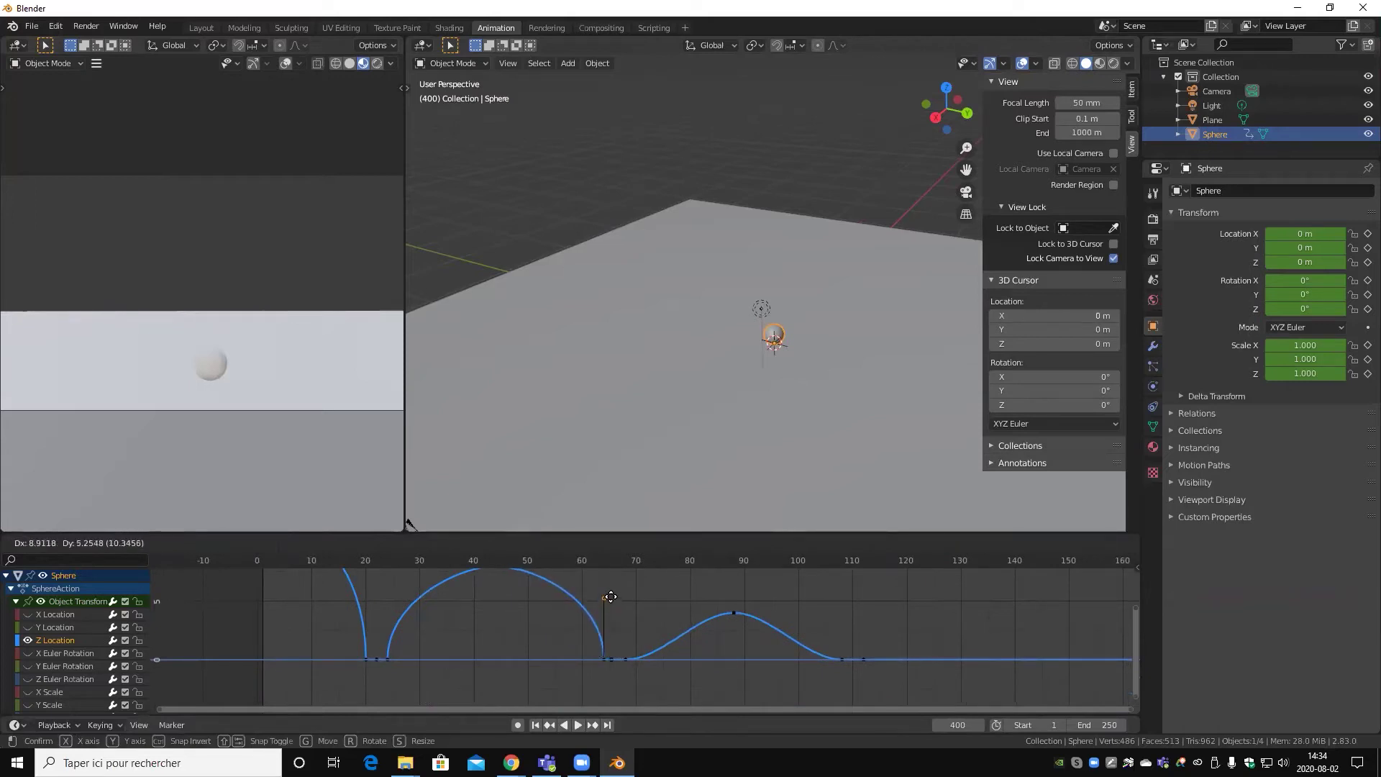
key("Escape")
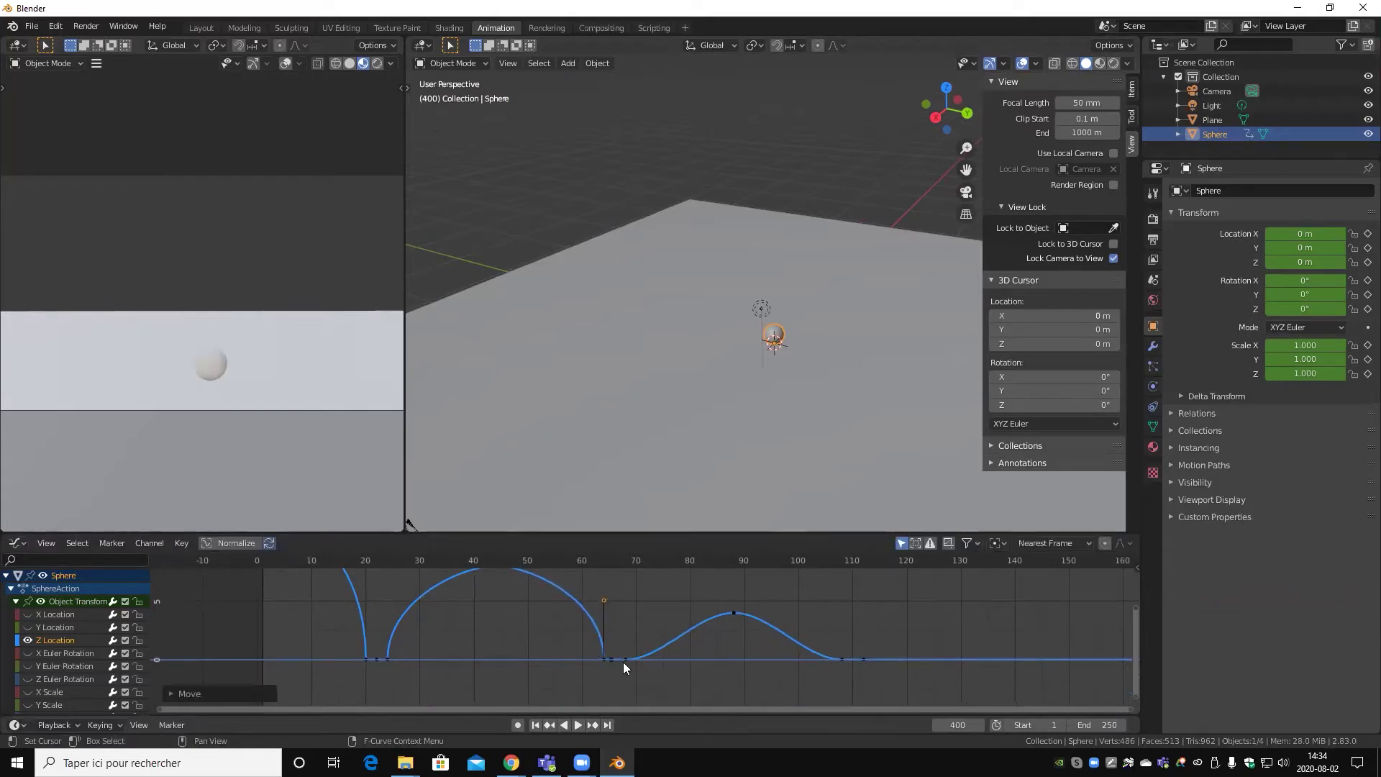
left_click(190, 544)
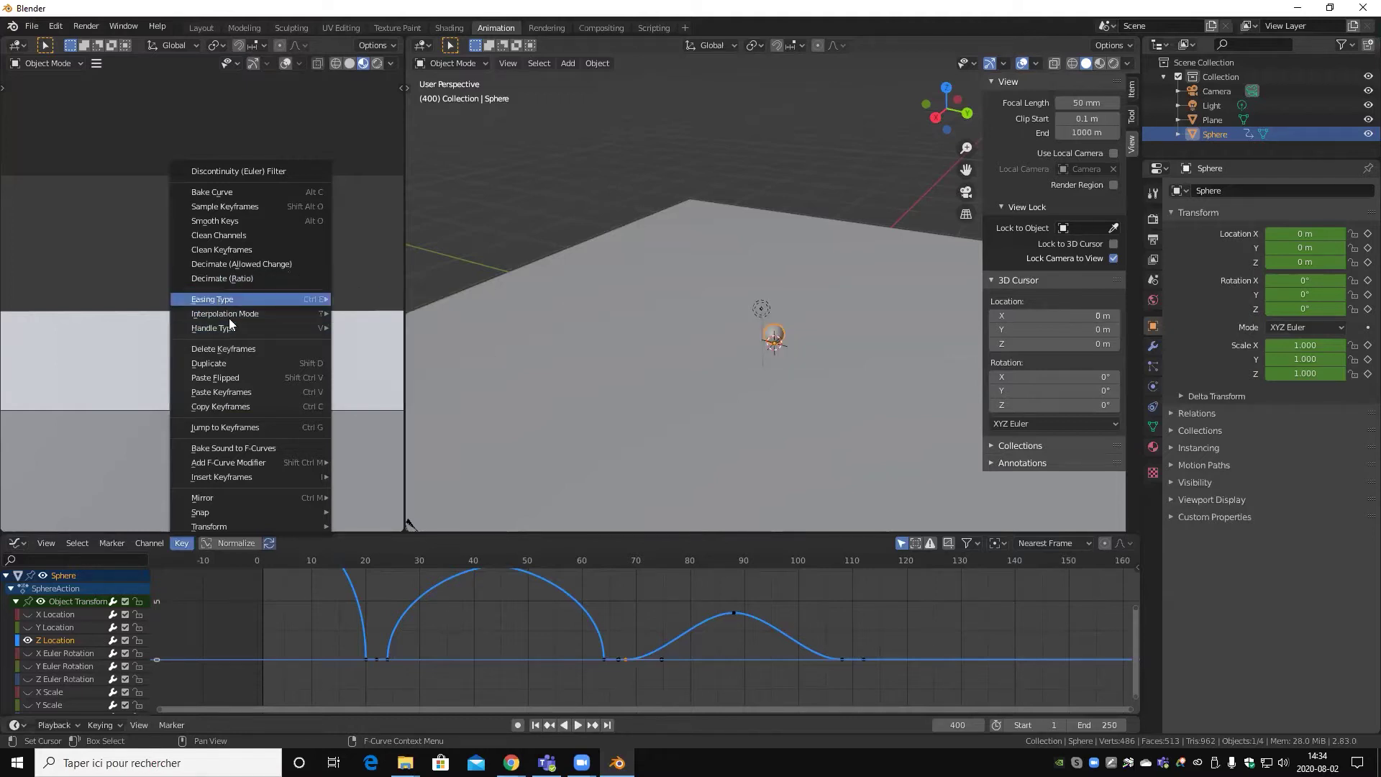
mouse_move(213, 326)
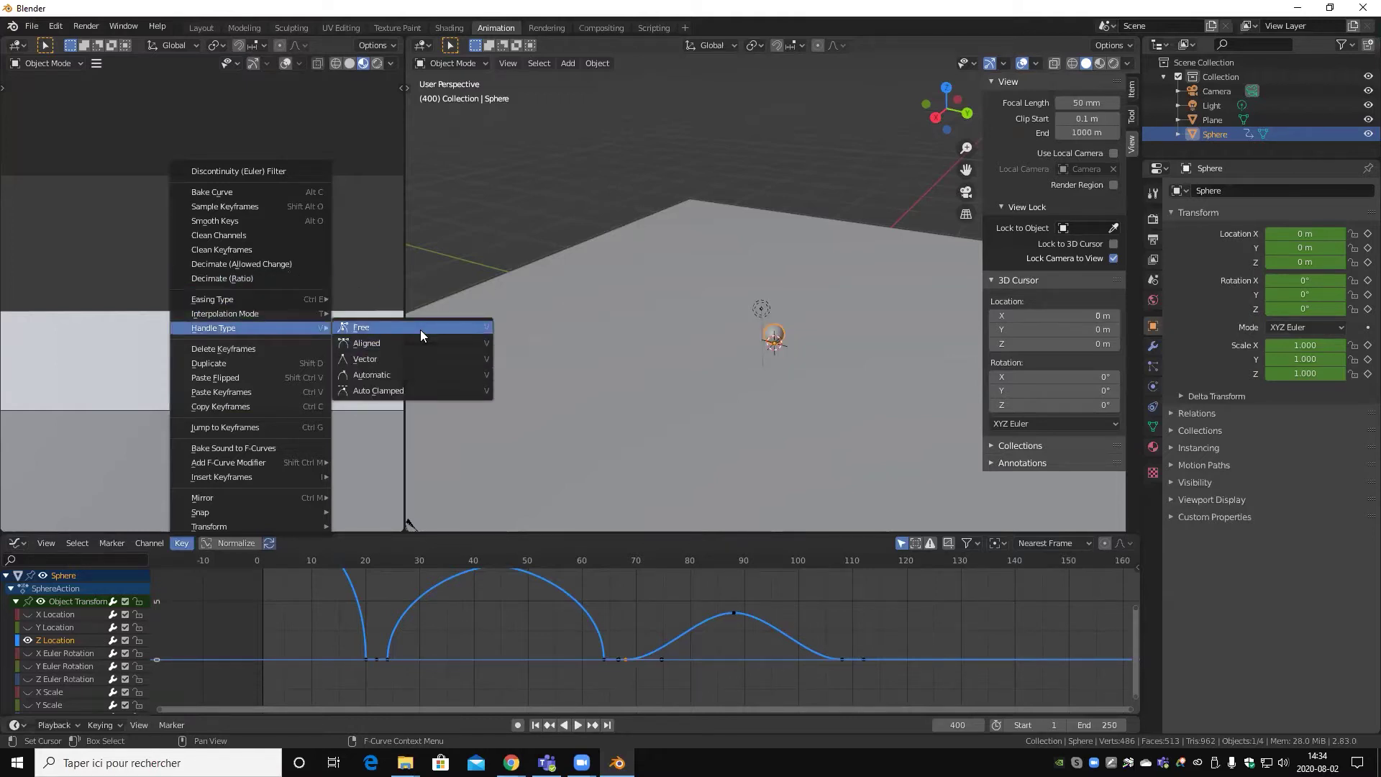
- Give the frame-68 and frame-108 keys Free handles and pull their handles up
left_click(420, 330)
left_click_drag(662, 658, 609, 633)
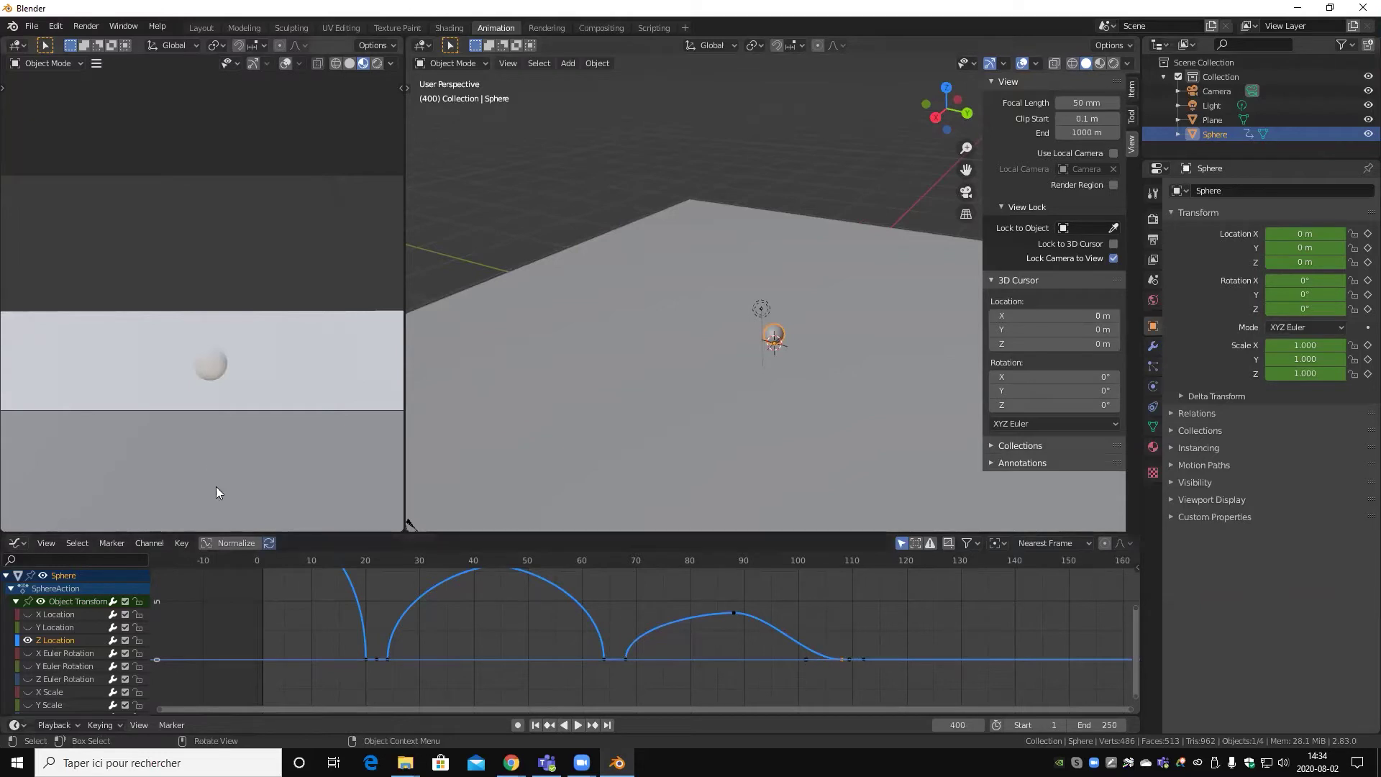
left_click(179, 543)
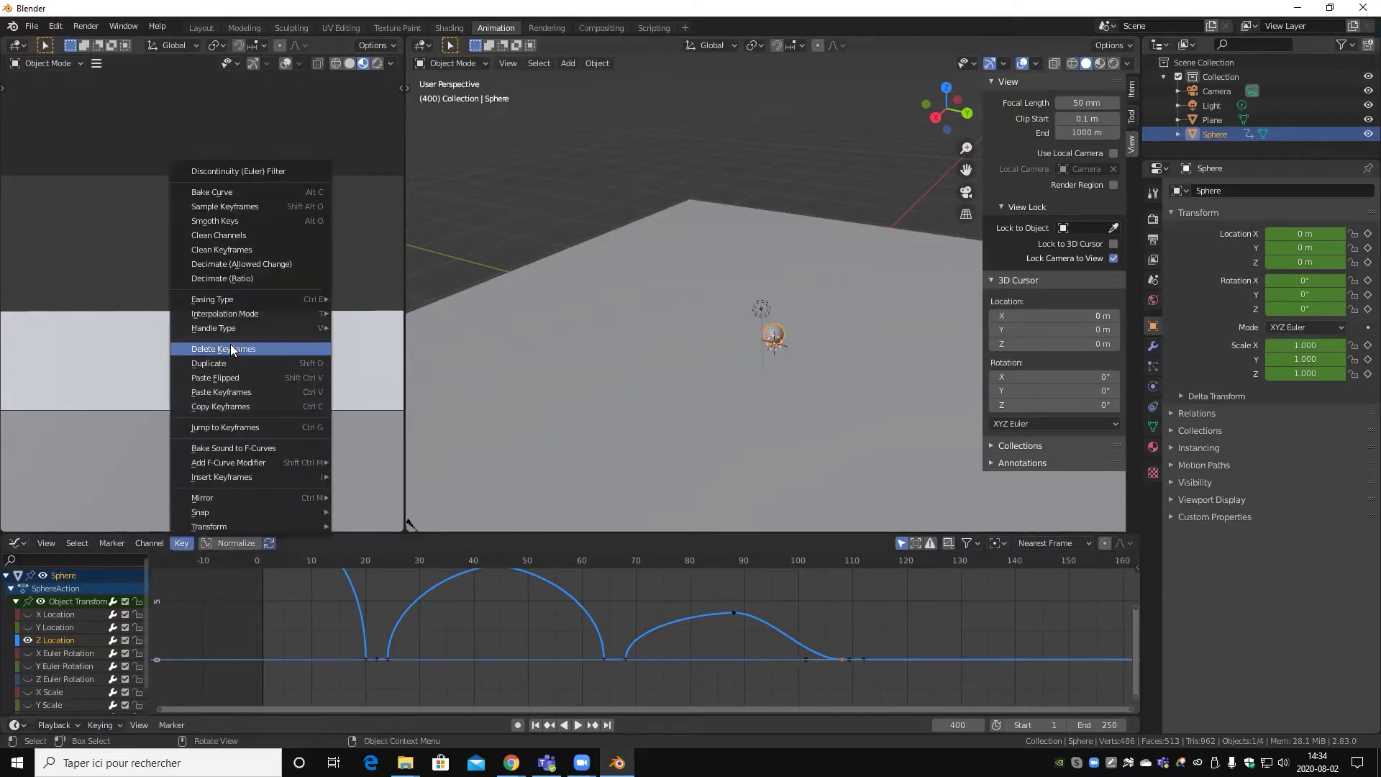
mouse_move(213, 328)
left_click(381, 328)
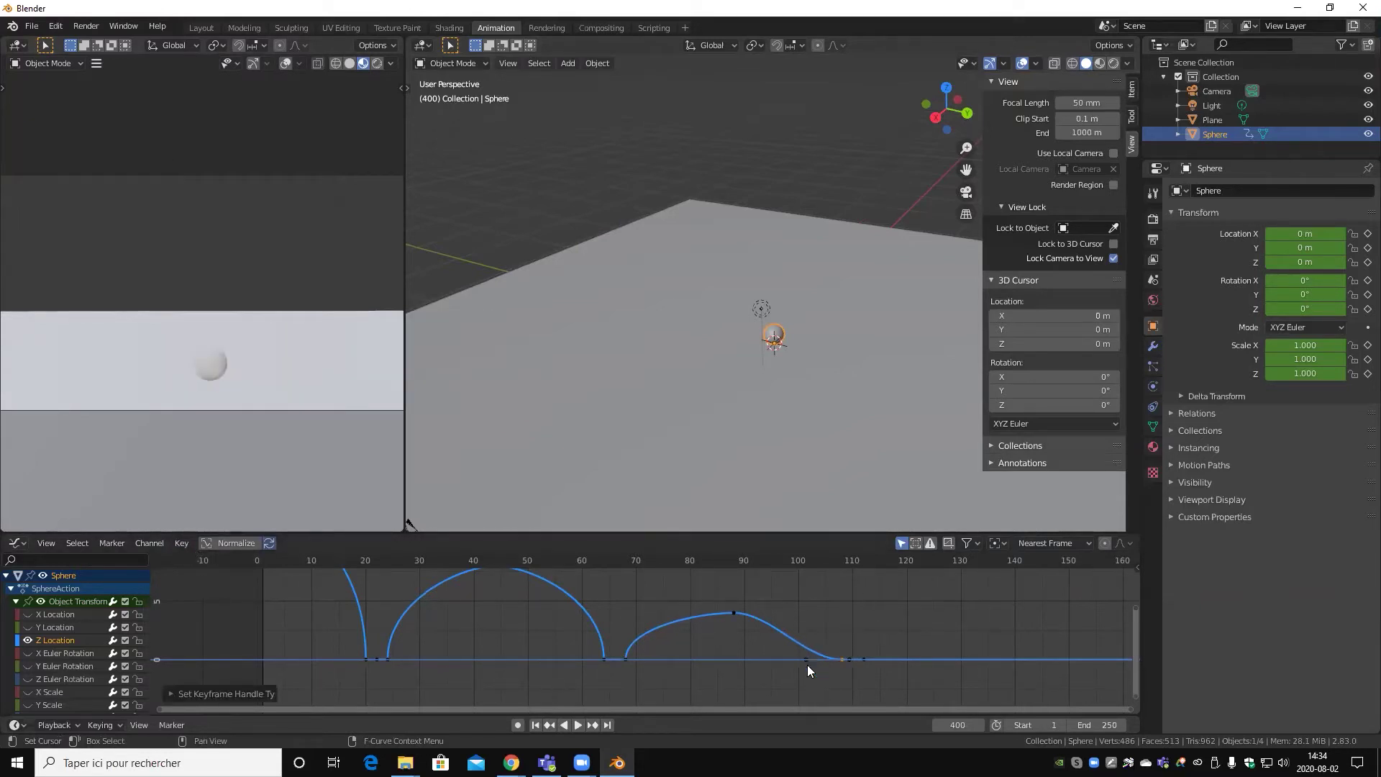
left_click_drag(804, 657, 852, 629)
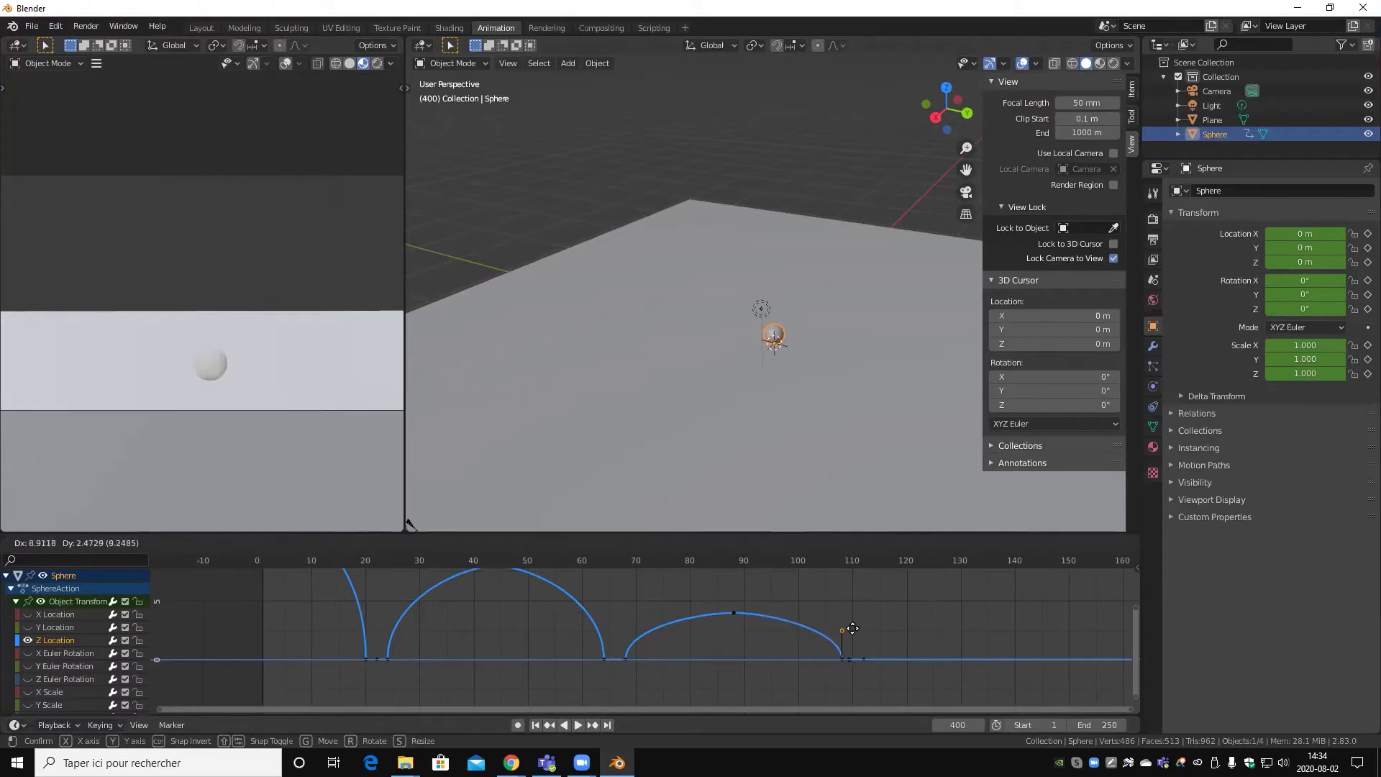
left_click(852, 628)
left_click(733, 613)
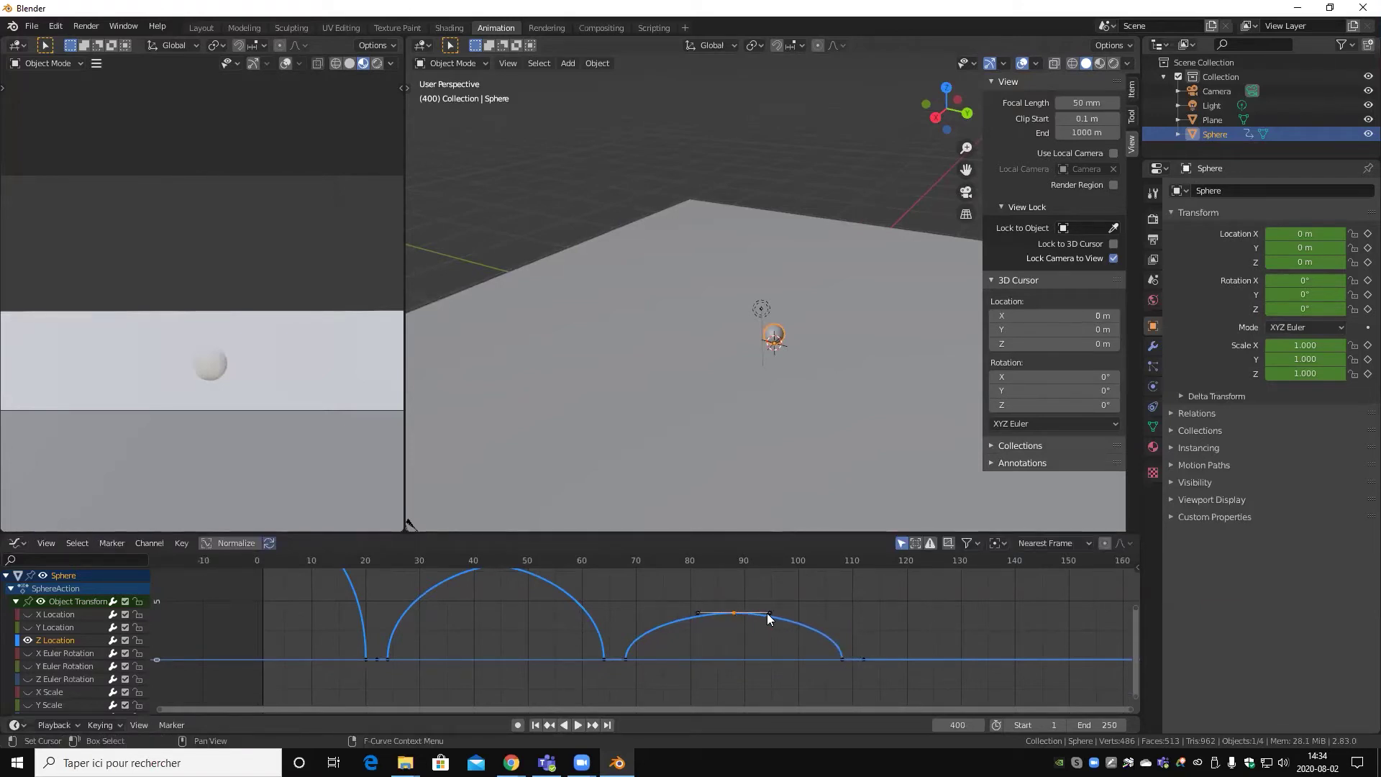
- Zoom out to the whole bounce curve and start playing the animation
scroll(792, 601, "down", 2)
mouse_move(793, 602)
middle_mouse_down()
mouse_move(806, 689)
mouse_move(839, 670)
middle_mouse_up()
key("space")
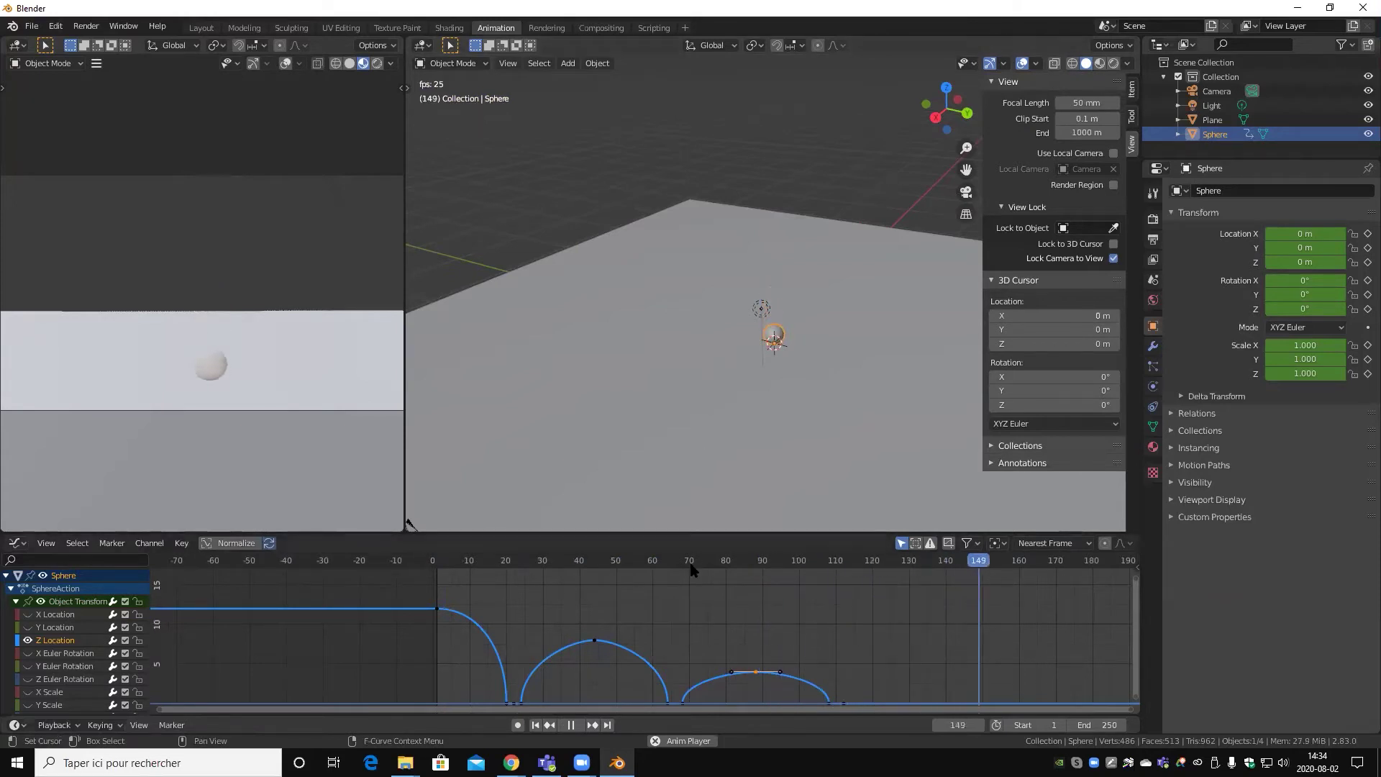
- Scrub back toward the start and zoom the graph to show the drop's starting height
scroll(690, 574, "down", 1)
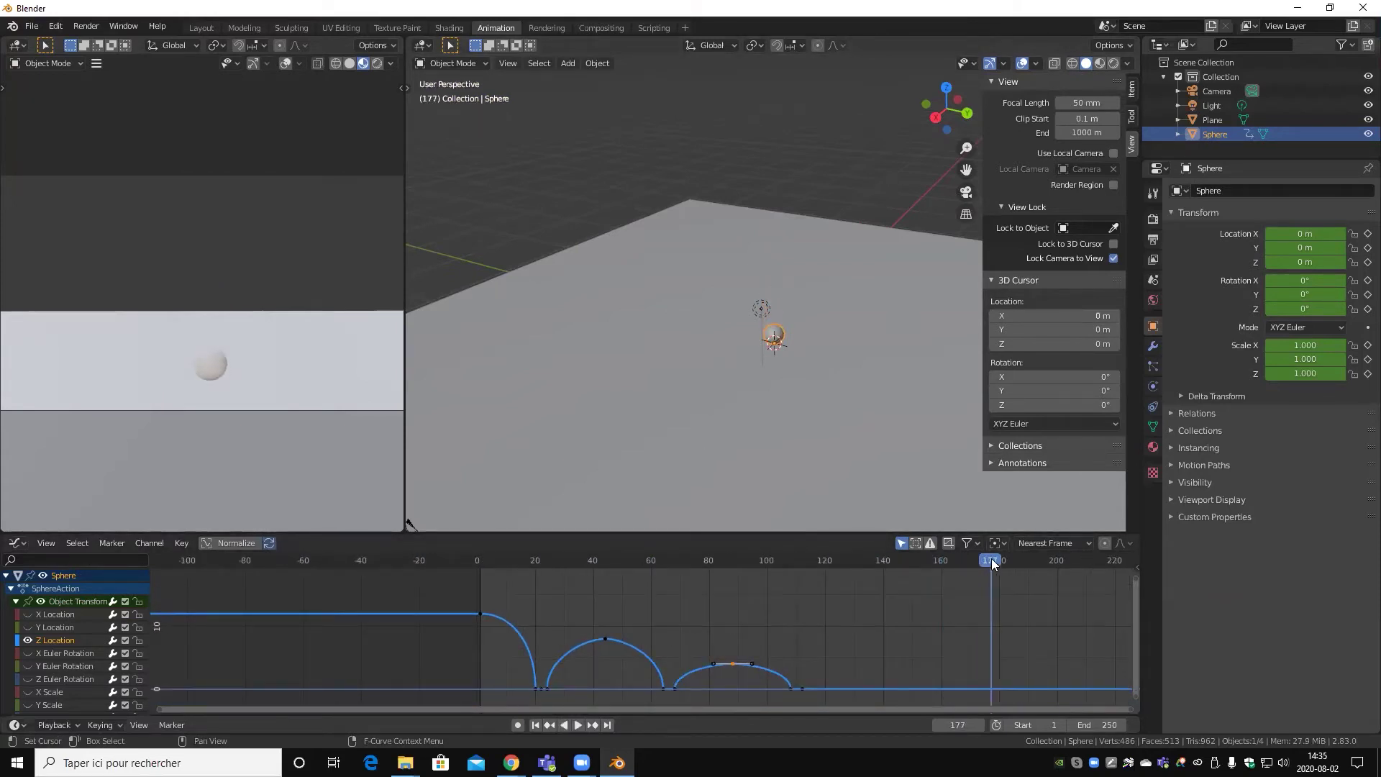
mouse_move(827, 560)
left_mouse_down()
mouse_move(440, 558)
mouse_move(556, 591)
mouse_move(758, 613)
mouse_move(488, 482)
left_mouse_up()
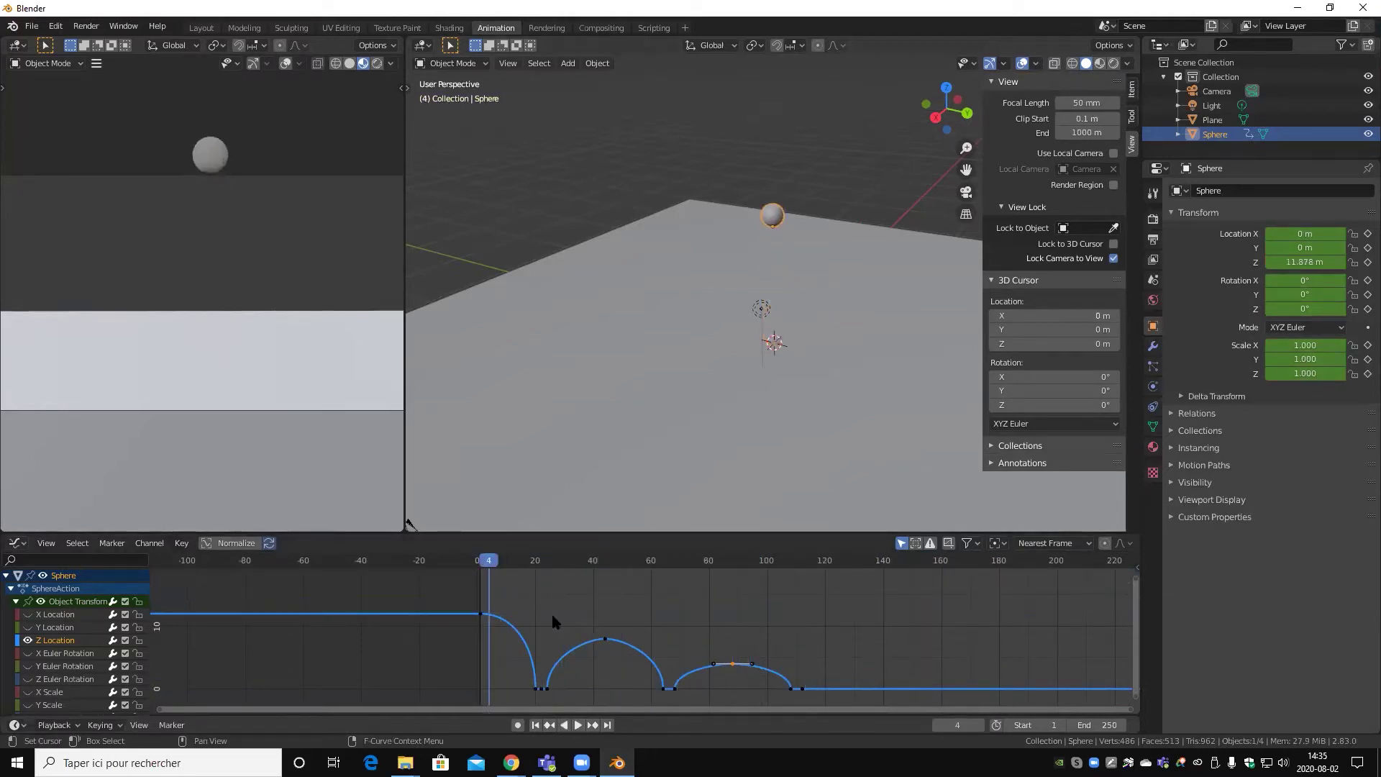
scroll(586, 641, "up", 2)
scroll(650, 614, "up", 1)
scroll(650, 614, "up", 2)
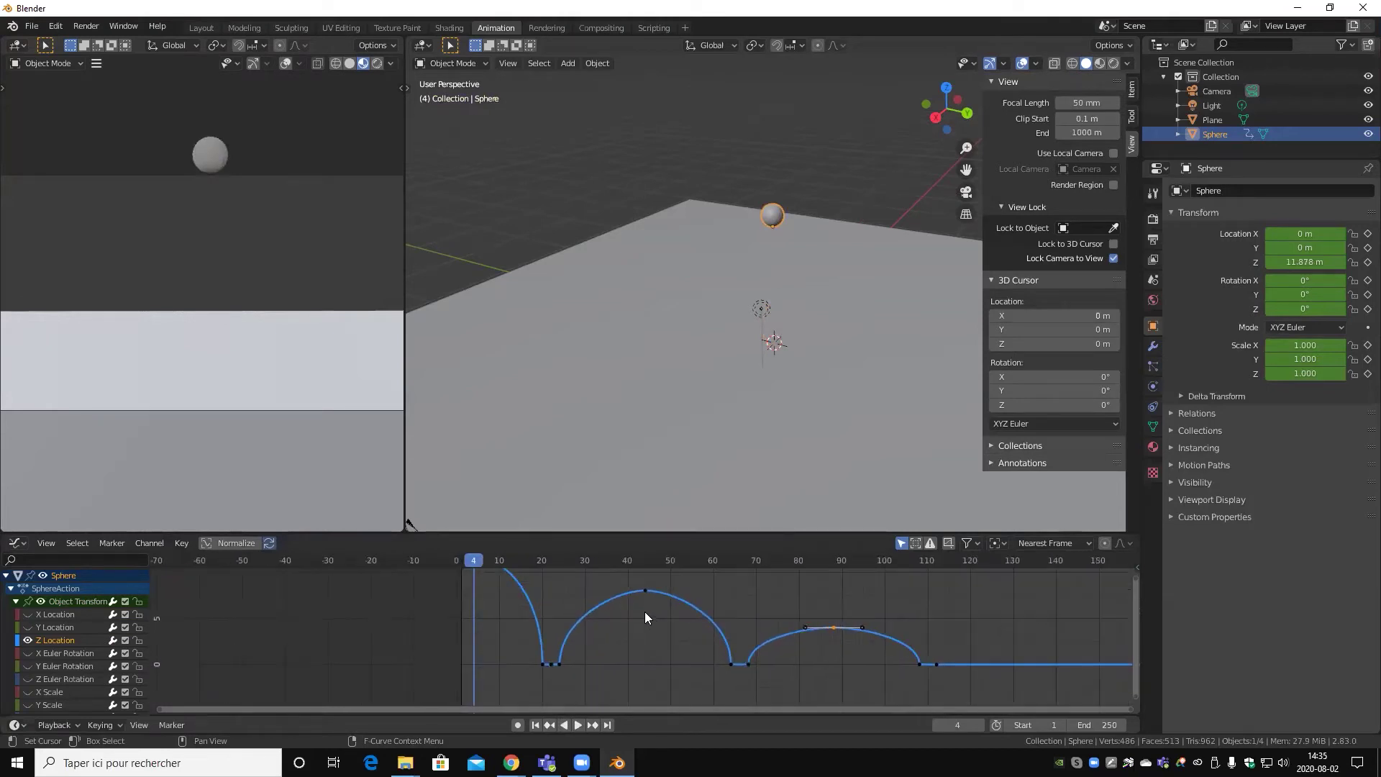
scroll(644, 611, "up", 1)
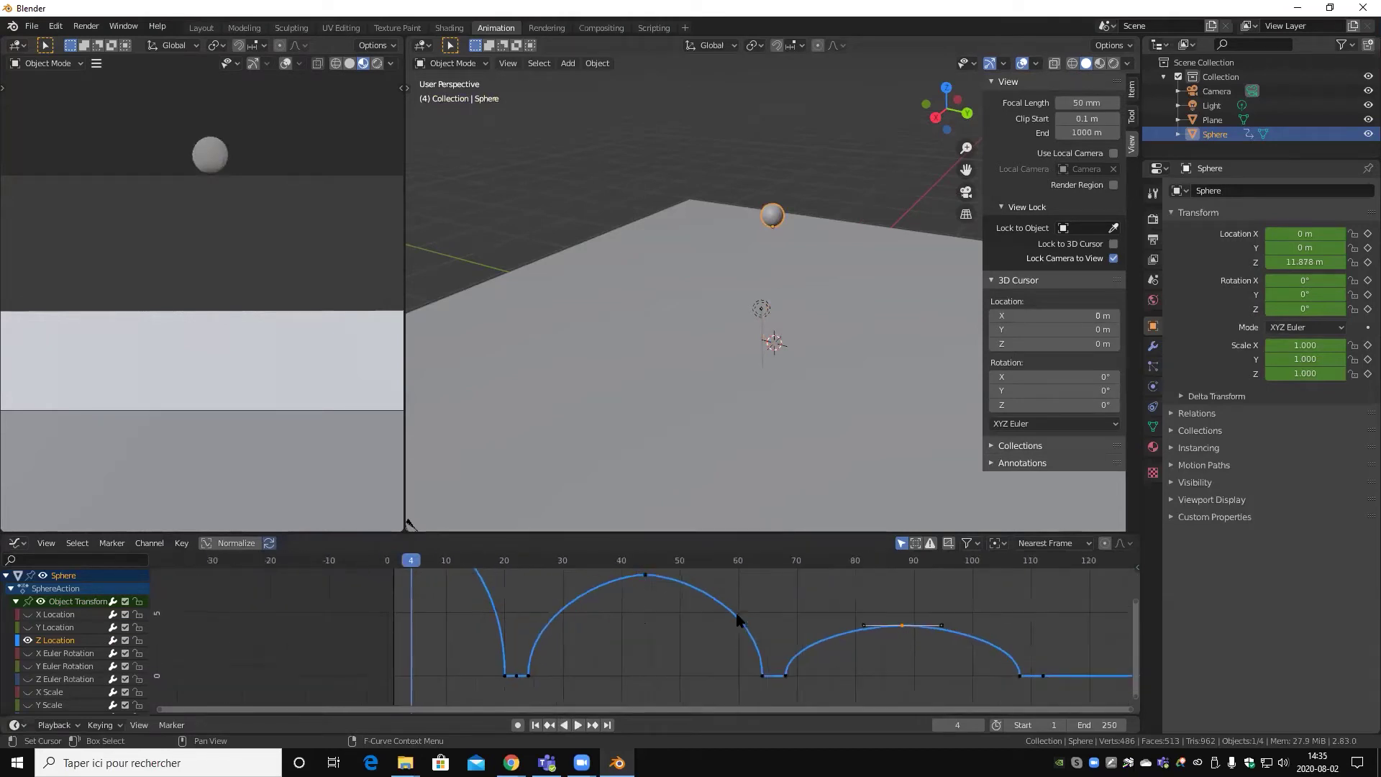
scroll(740, 616, "down", 2)
middle_click_drag(740, 617, 767, 669)
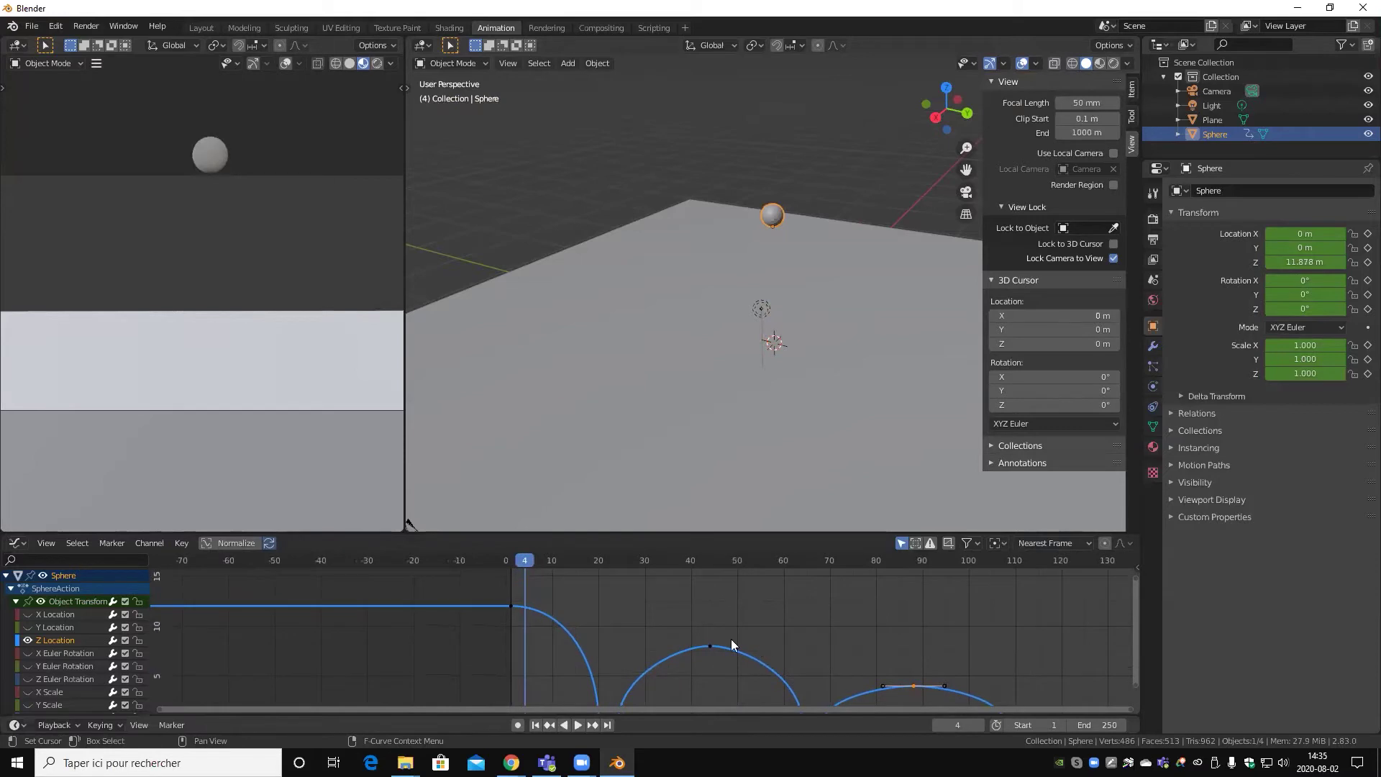
- Replay the bounce from the first frame and stop it at frame 59
left_click_drag(529, 561, 510, 560)
key("space")
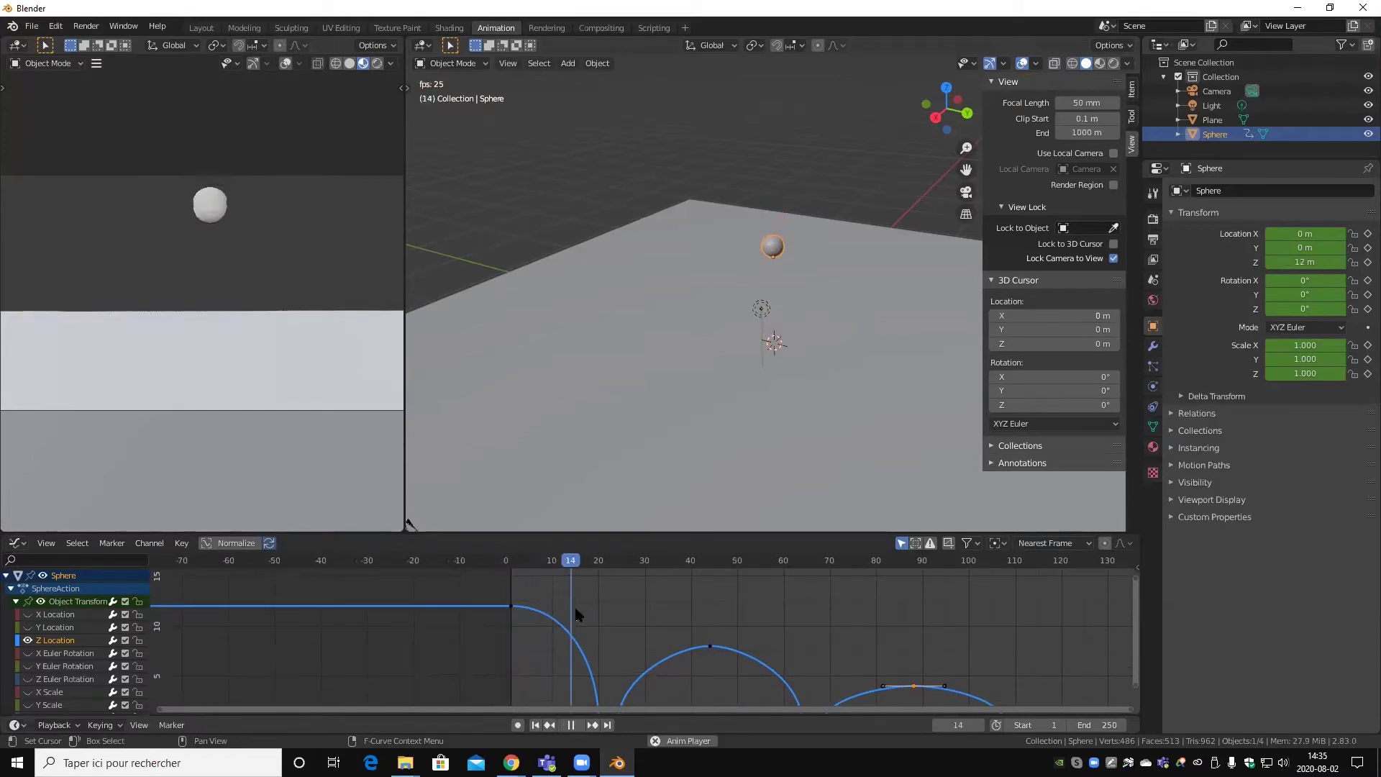
key("space")
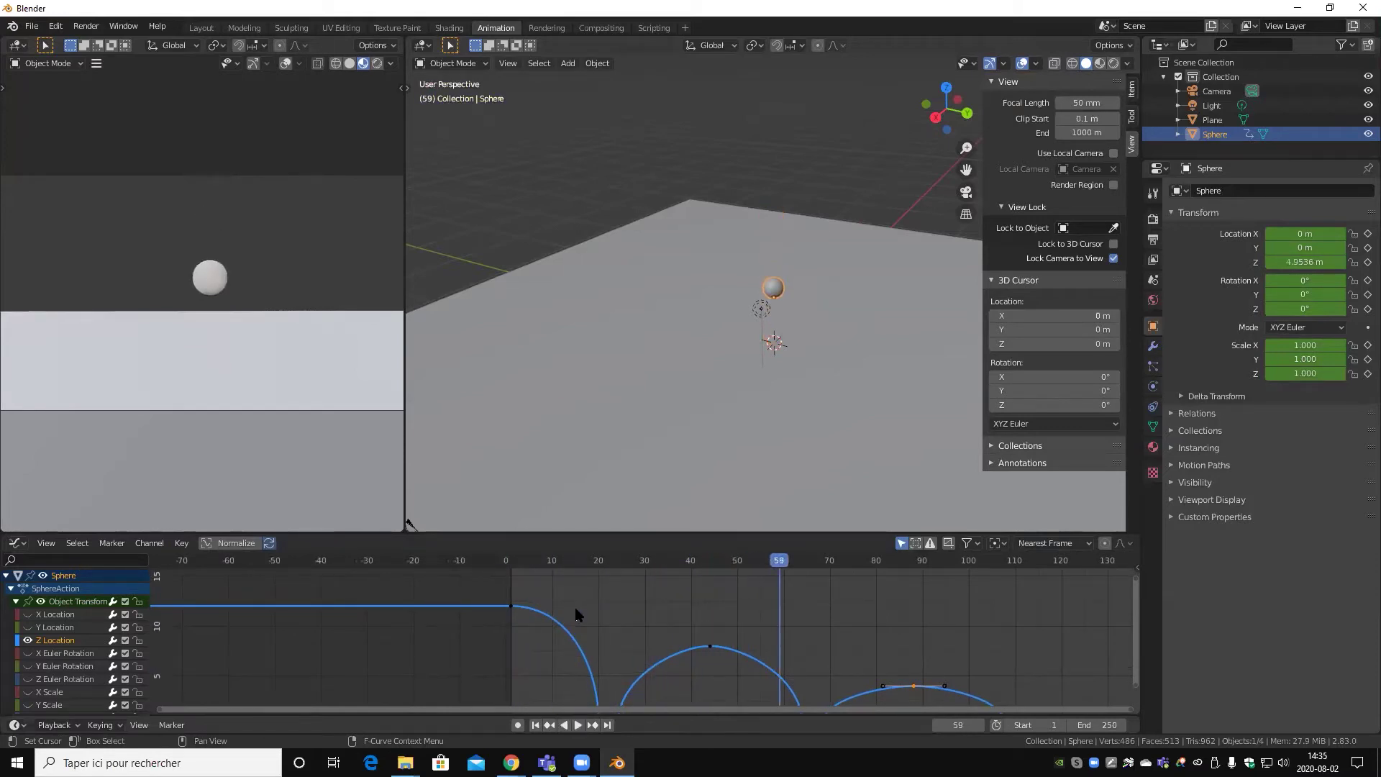
middle_click_drag(602, 638, 545, 592)
middle_click_drag(609, 635, 606, 574)
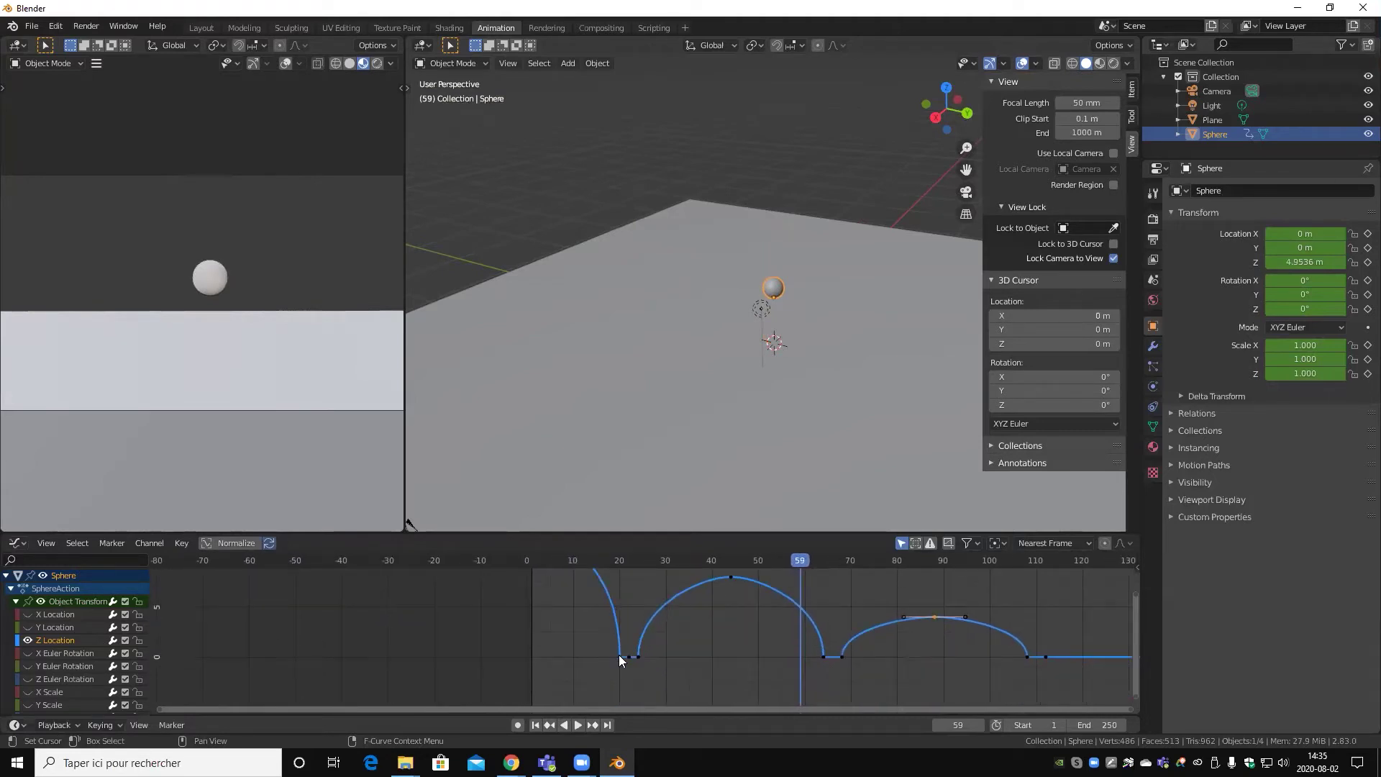
- Reposition the first landing's handle and pull the starting keyframe's right handle slightly outward
key("g")
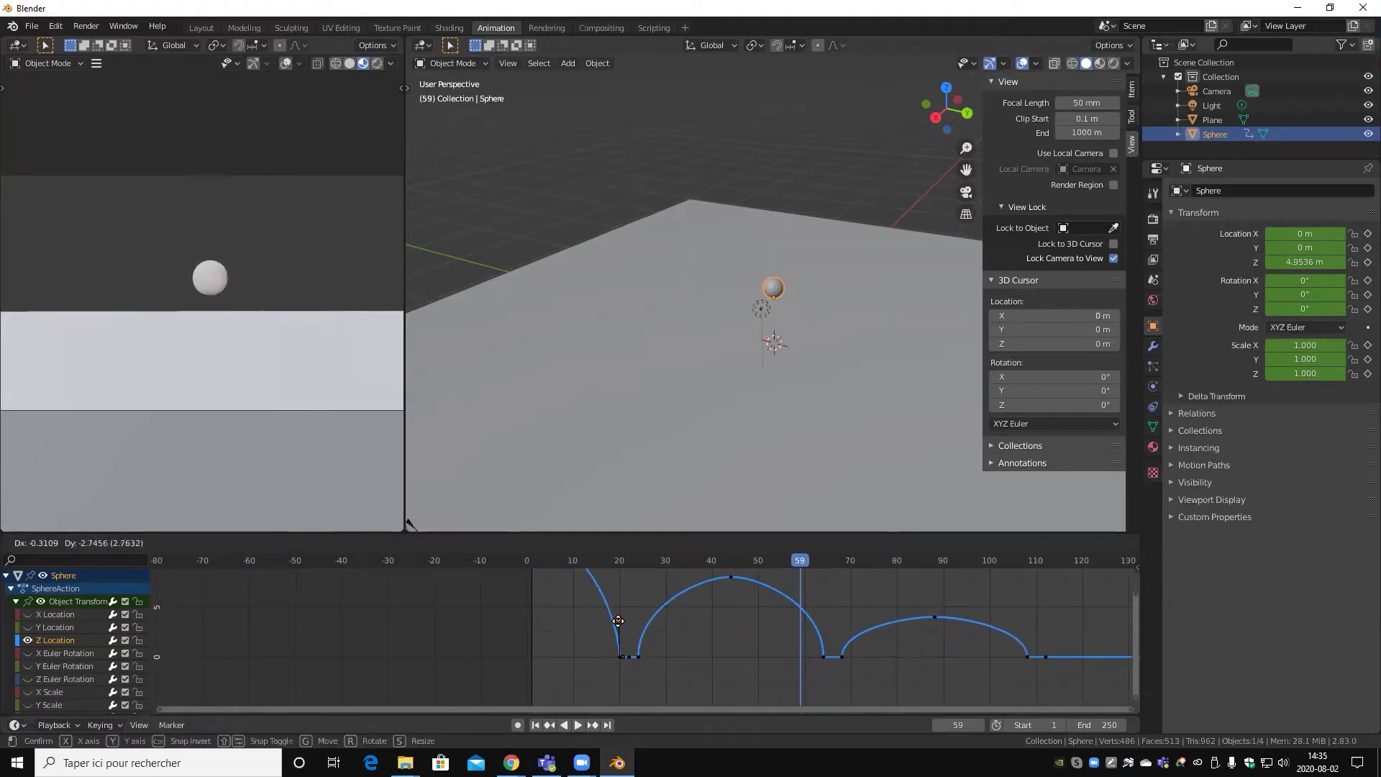
left_click(622, 623)
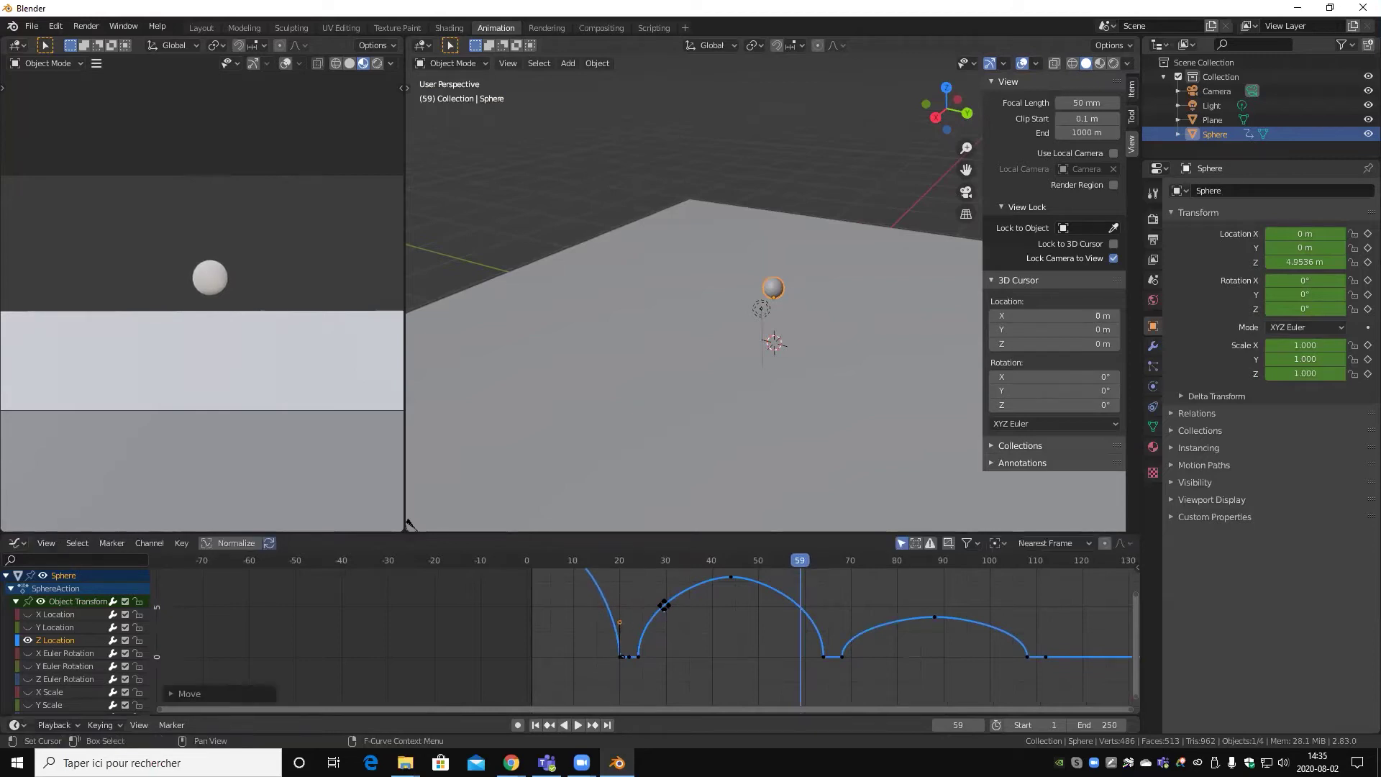
middle_click_drag(557, 575, 574, 630)
left_click(608, 624)
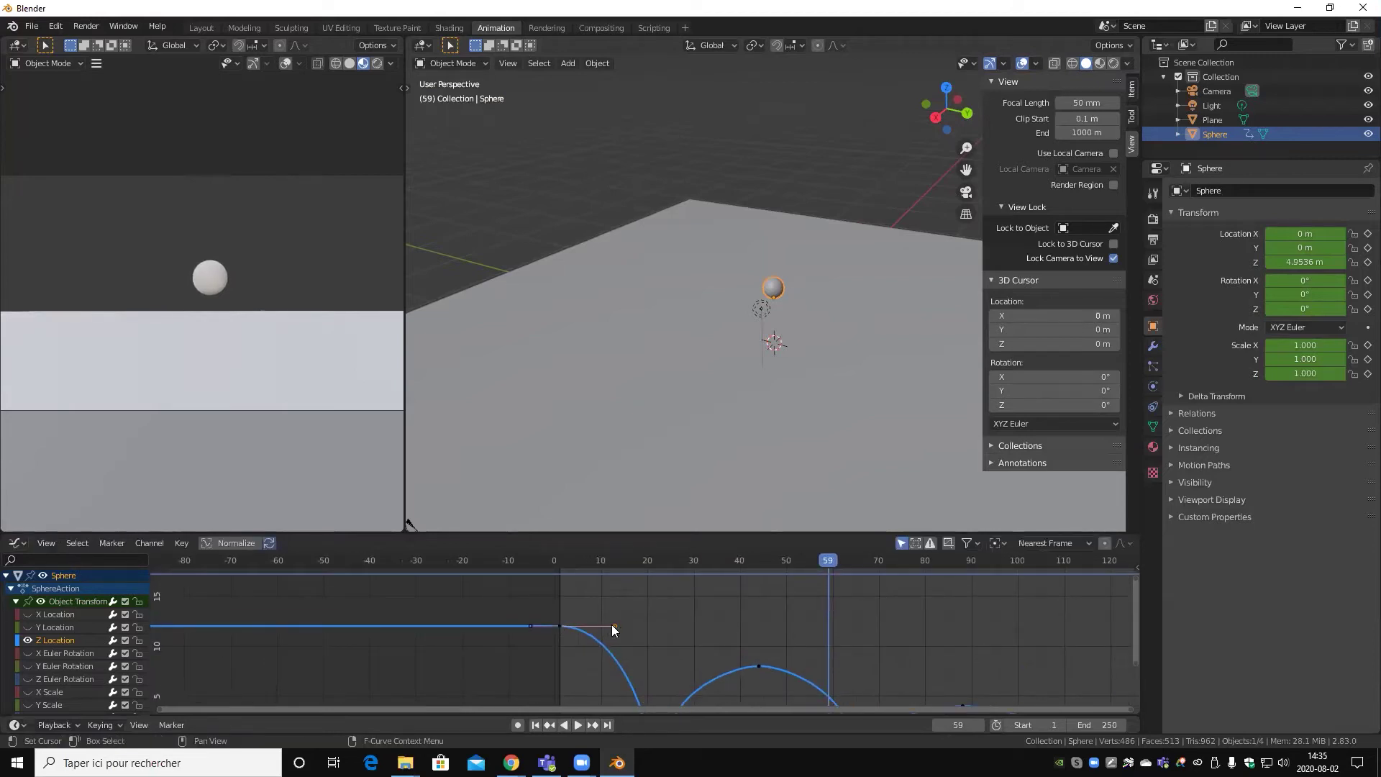
key("g")
mouse_move(585, 625)
left_mouse_down()
mouse_move(599, 579)
mouse_move(608, 621)
left_mouse_up()
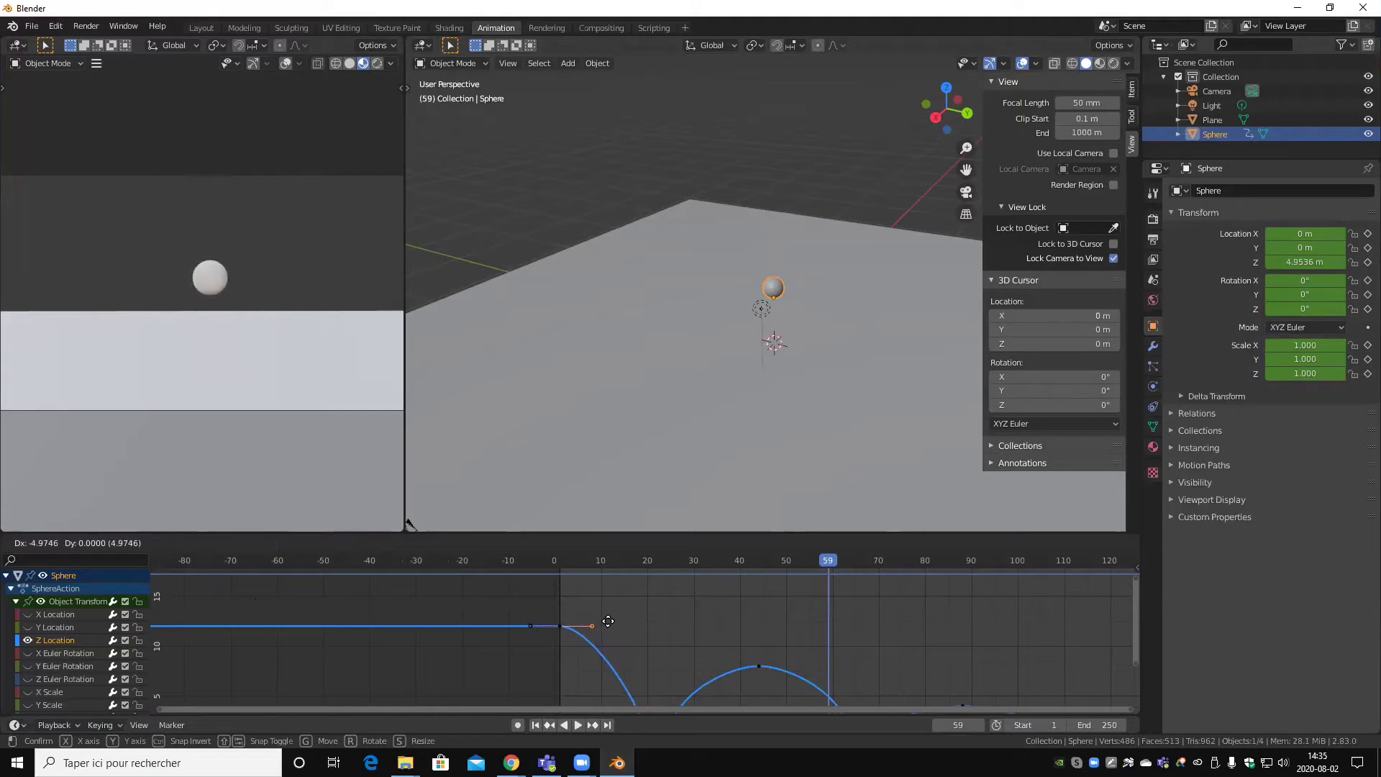
left_click_drag(608, 620, 599, 624)
left_click(599, 623)
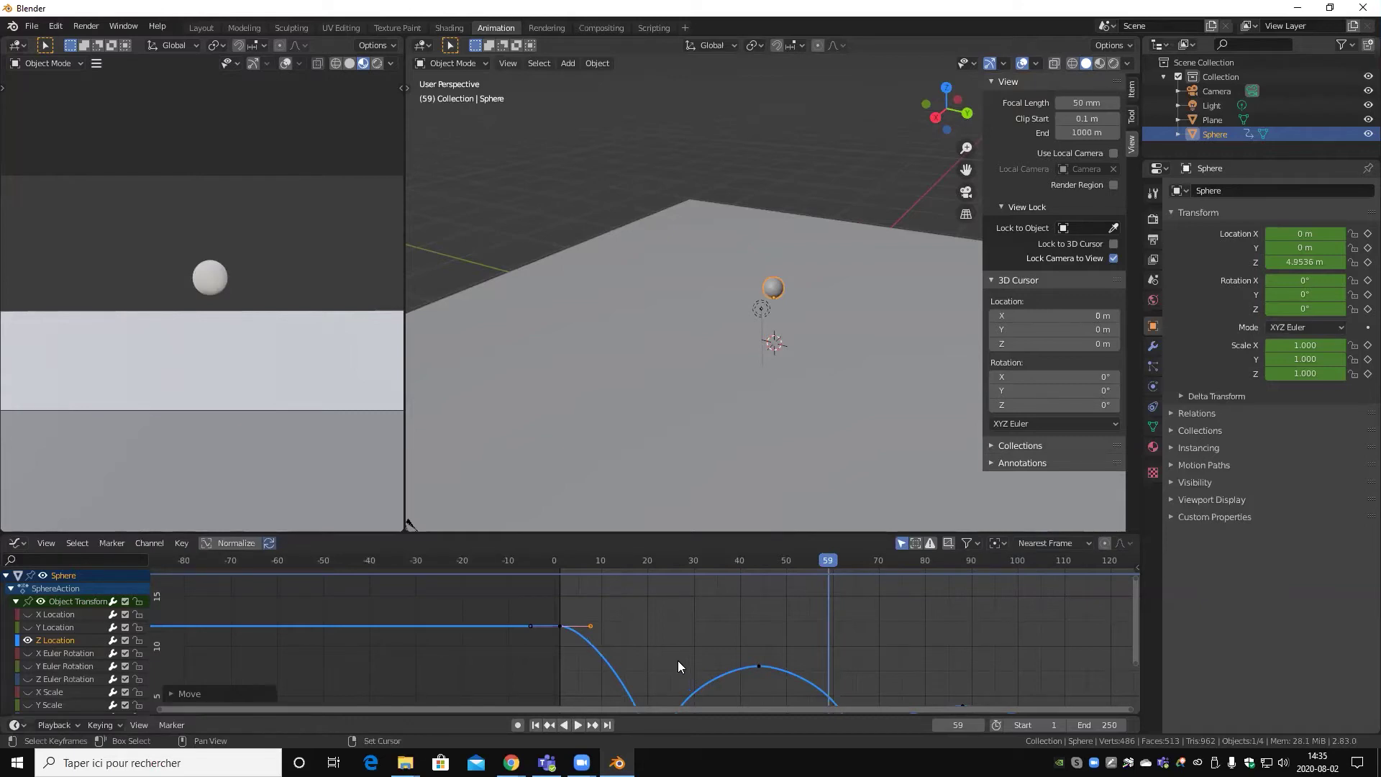
- Select the frame-0 Z Location key and stretch its right handle far to the right
middle_click_drag(677, 660, 661, 619)
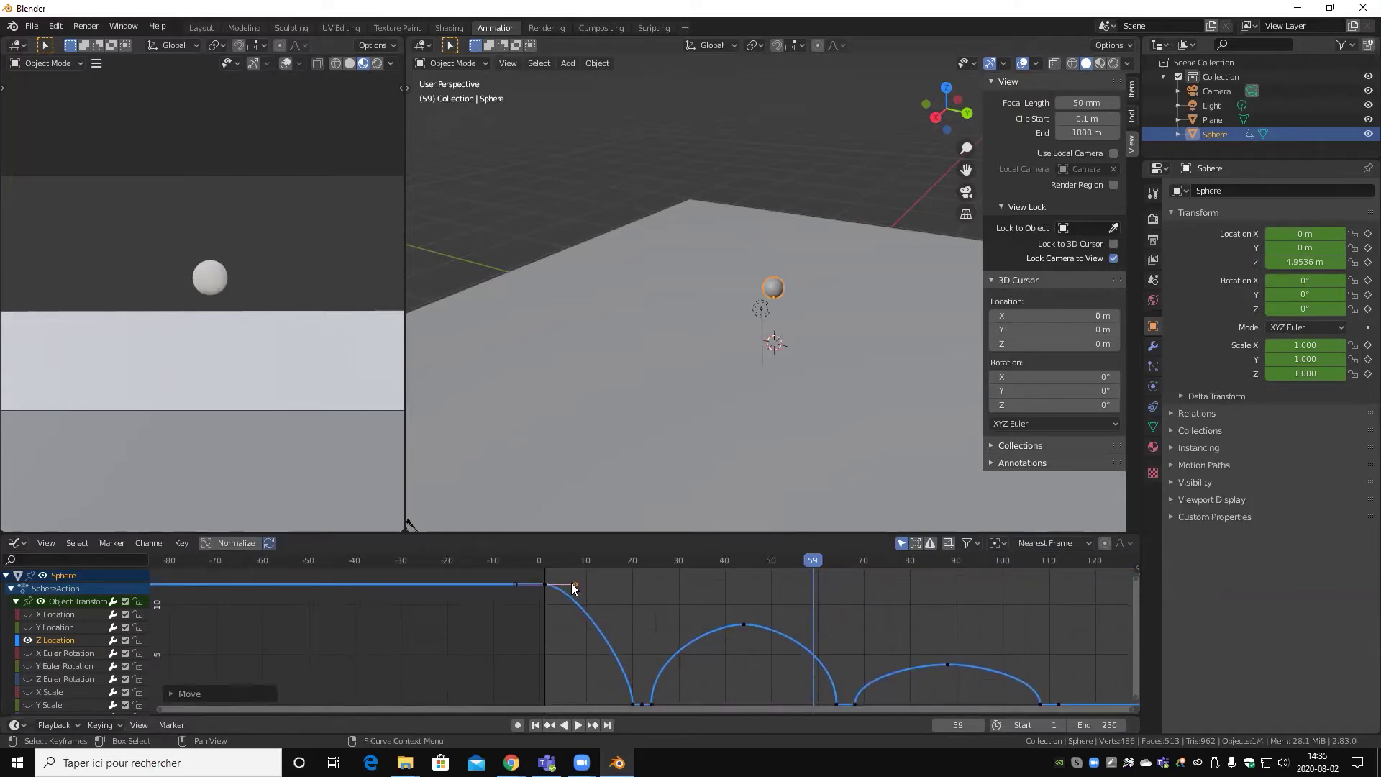
key("b")
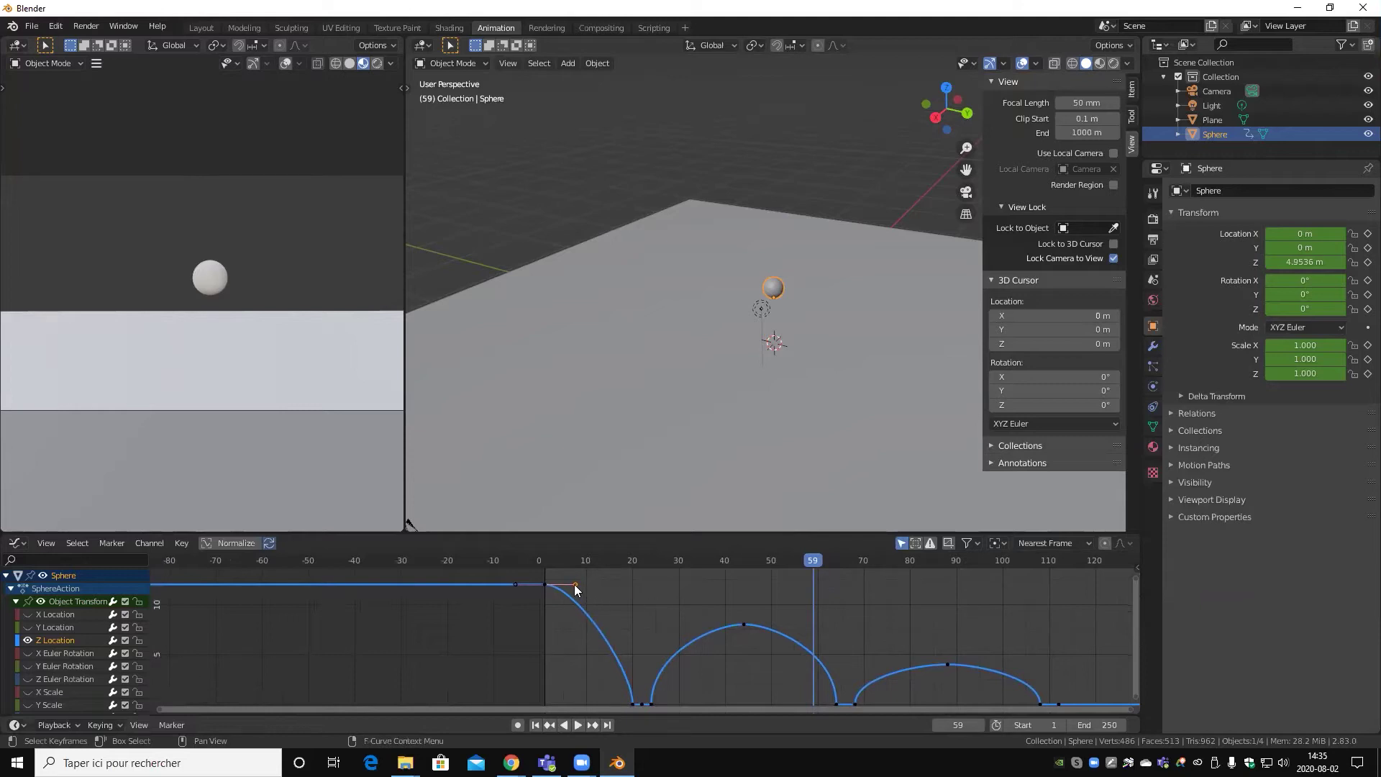
left_click(561, 581)
left_click_drag(561, 587, 547, 584)
left_click(575, 584, "shift")
mouse_move(575, 584)
left_mouse_down()
mouse_move(741, 581)
mouse_move(786, 555)
mouse_move(794, 591)
left_mouse_up()
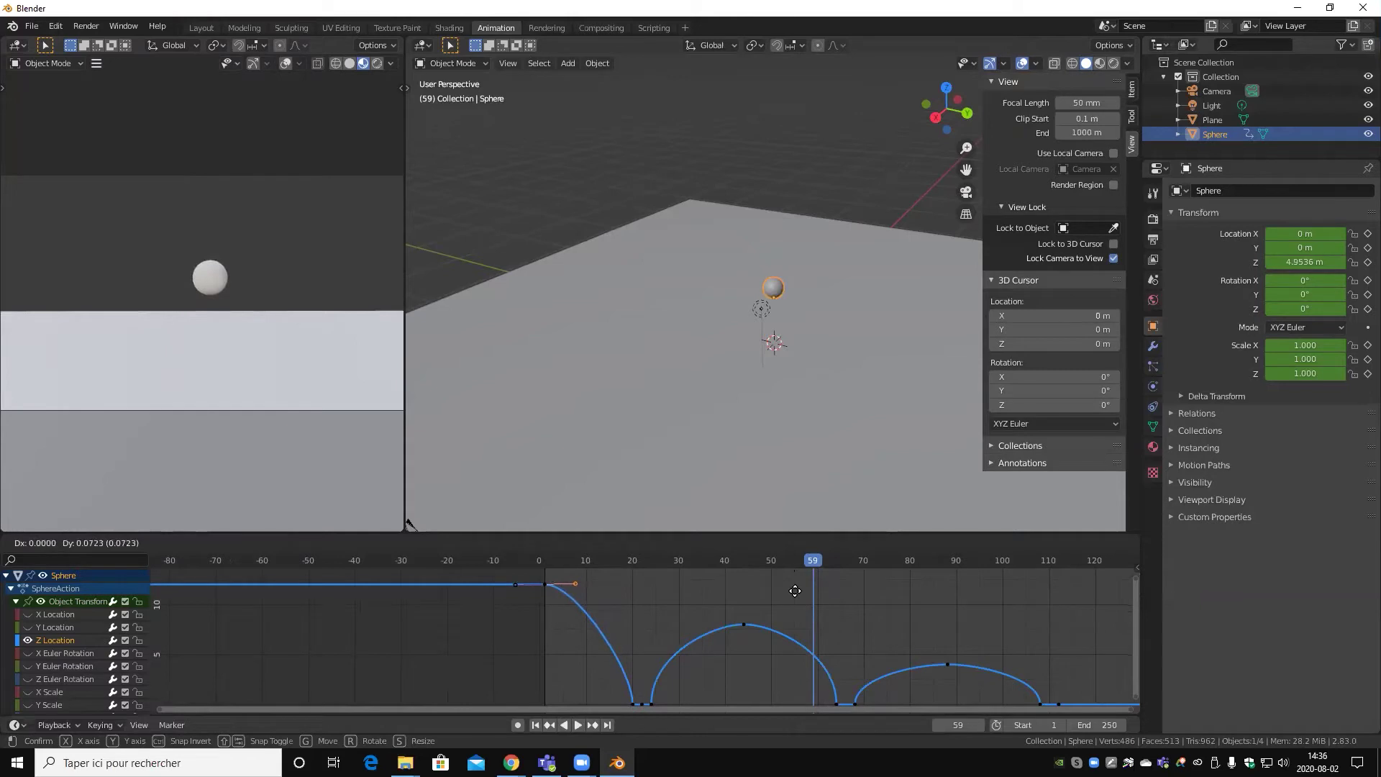
- Settle the frame-0 handle, lower the first landing's handle, and level the second arc's peak handles
left_click_drag(795, 591, 796, 603)
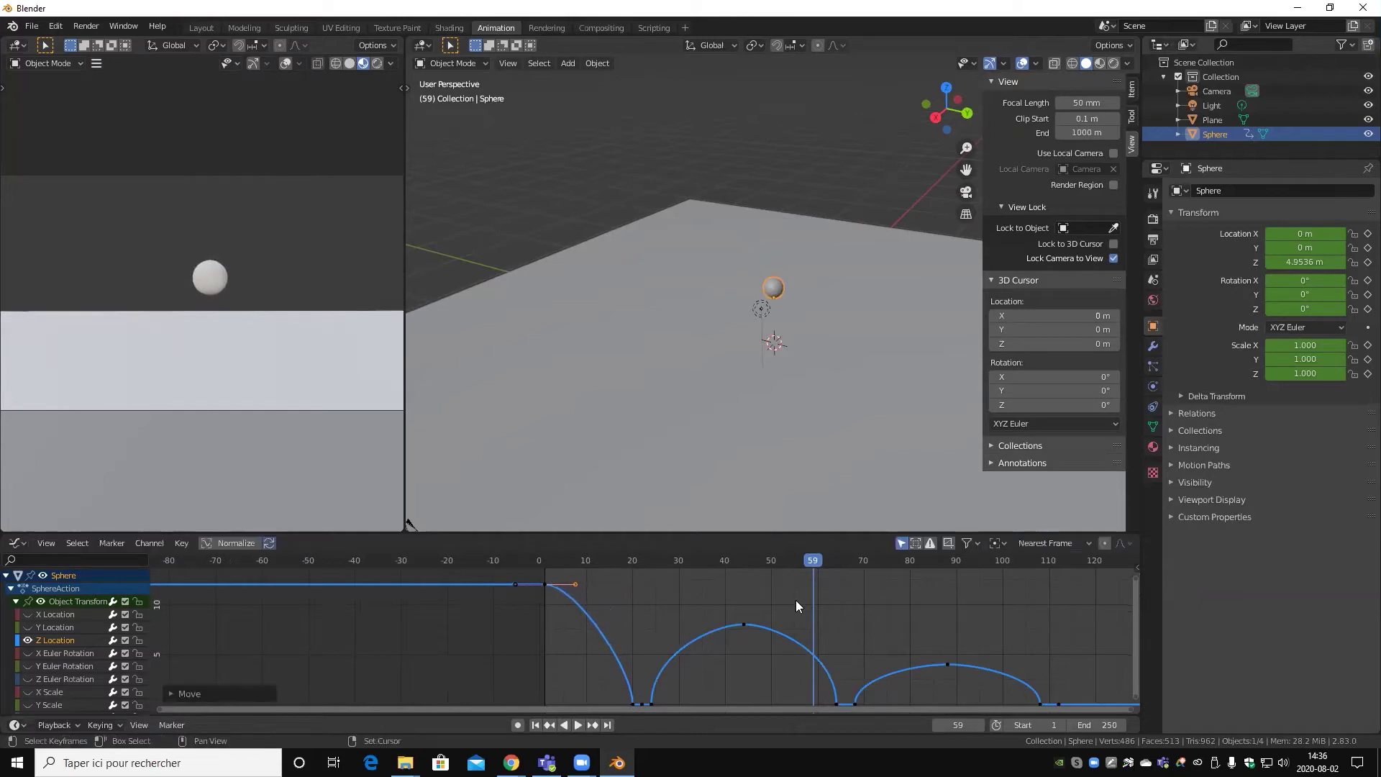
middle_click_drag(710, 673, 539, 666)
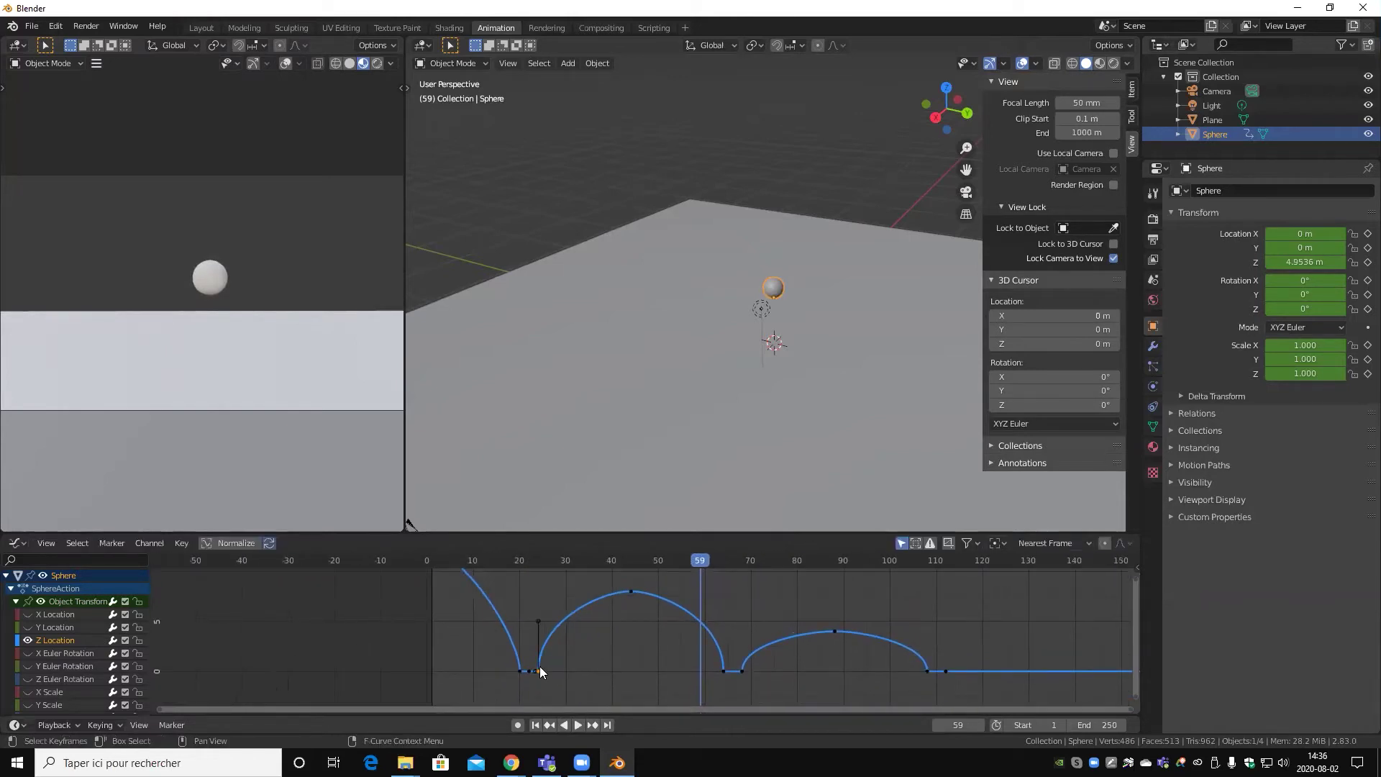
left_click_drag(539, 620, 539, 643)
left_click(631, 590)
mouse_move(616, 594)
left_mouse_down()
mouse_move(601, 576)
mouse_move(648, 591)
left_mouse_up()
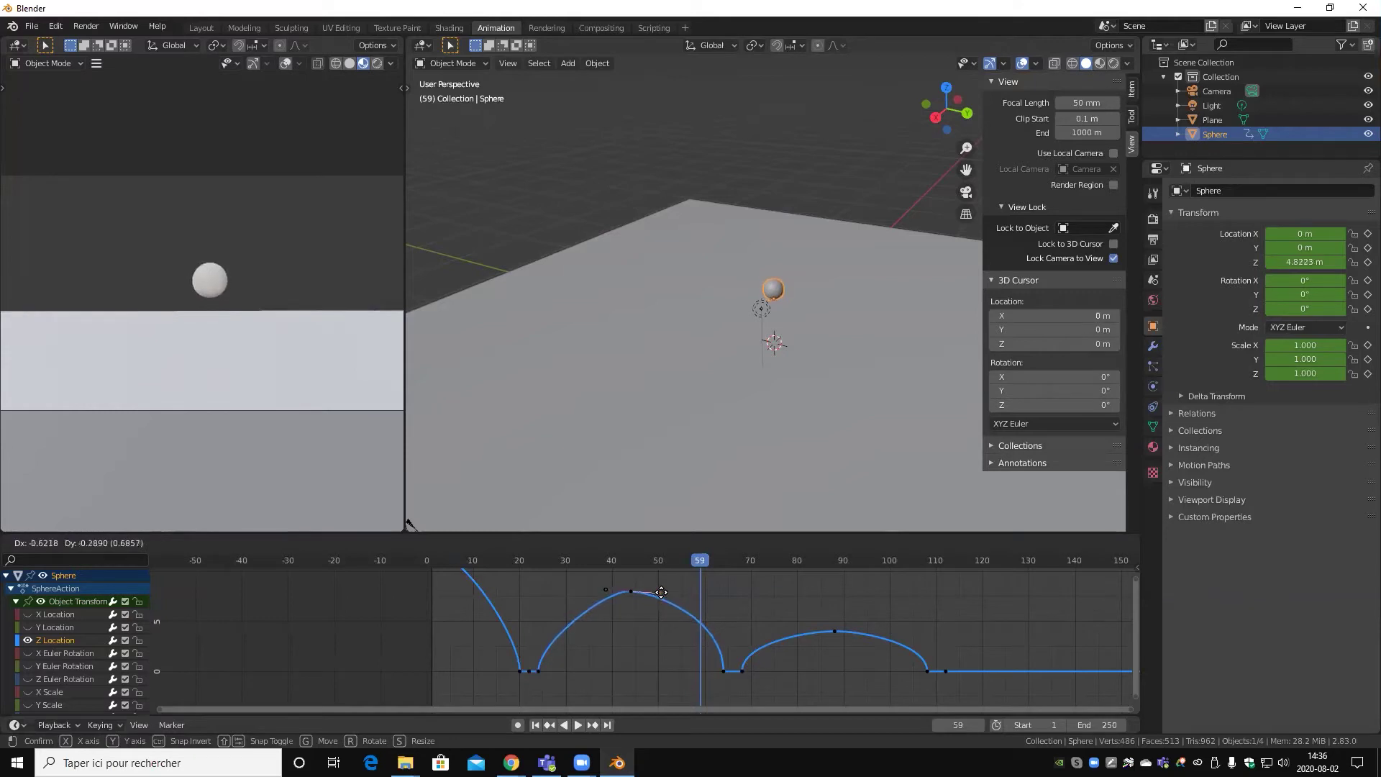
left_click_drag(648, 590, 718, 635)
- Reshape the handles at the frame-64 and frame-110 landings and the third arc's peak
left_click(722, 671)
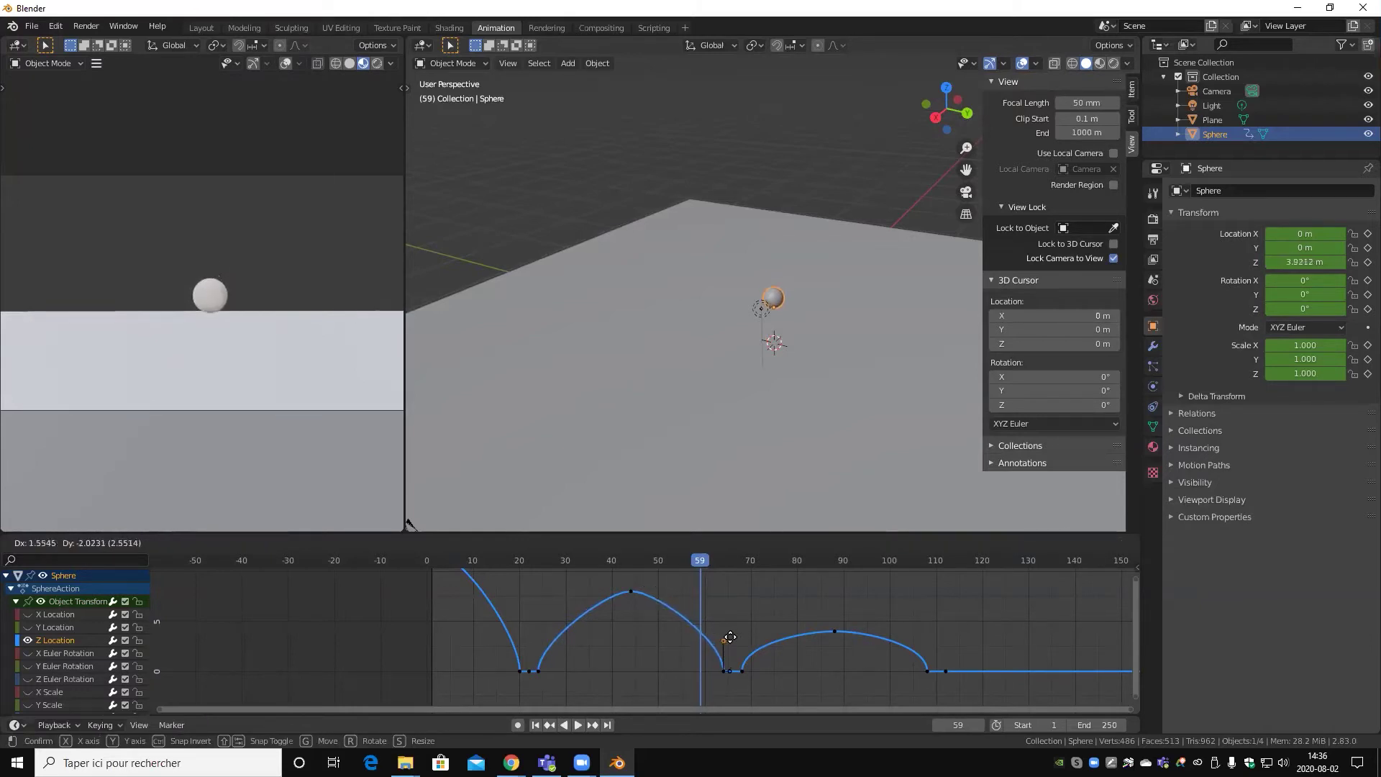
left_click_drag(718, 635, 742, 654)
left_click(743, 669)
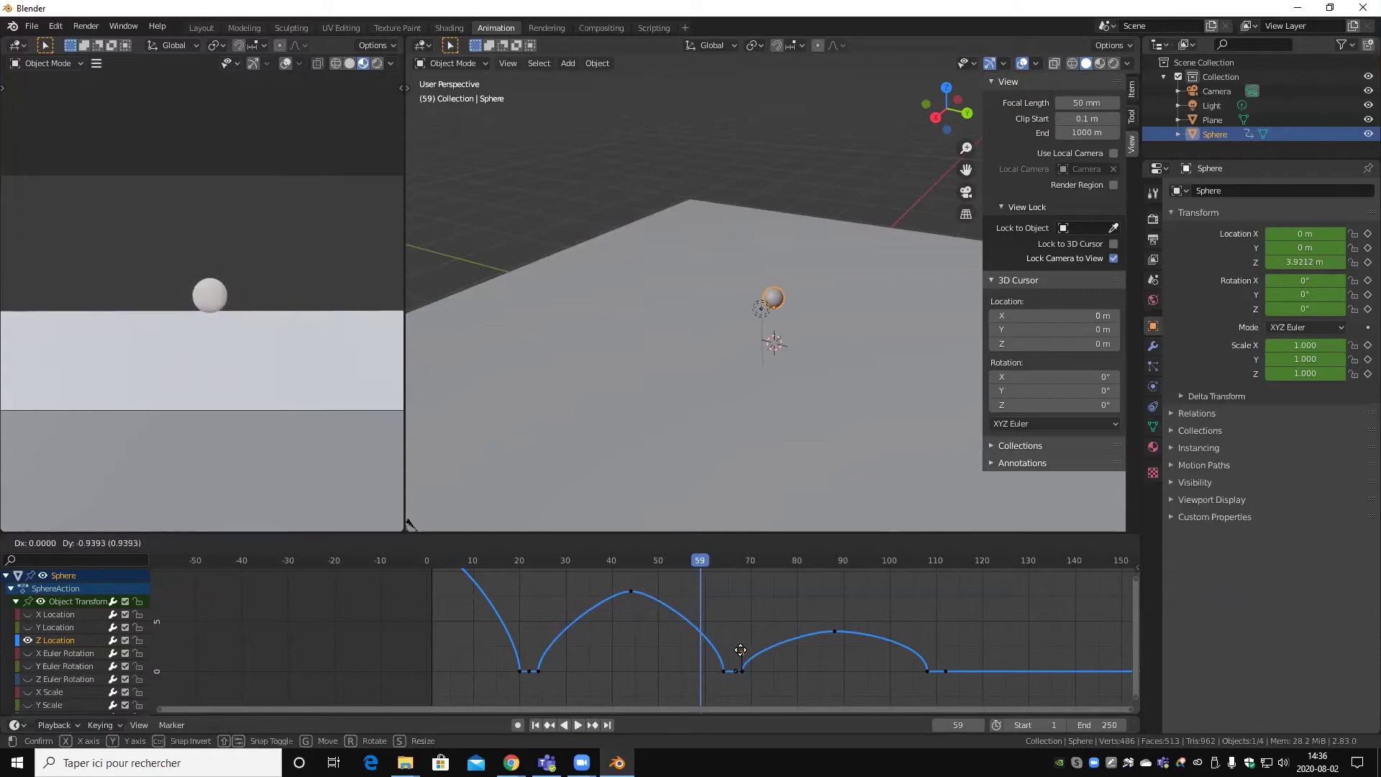
left_click(928, 670)
mouse_move(928, 647)
left_mouse_down()
mouse_move(928, 659)
mouse_move(813, 631)
left_mouse_up()
left_click(828, 634)
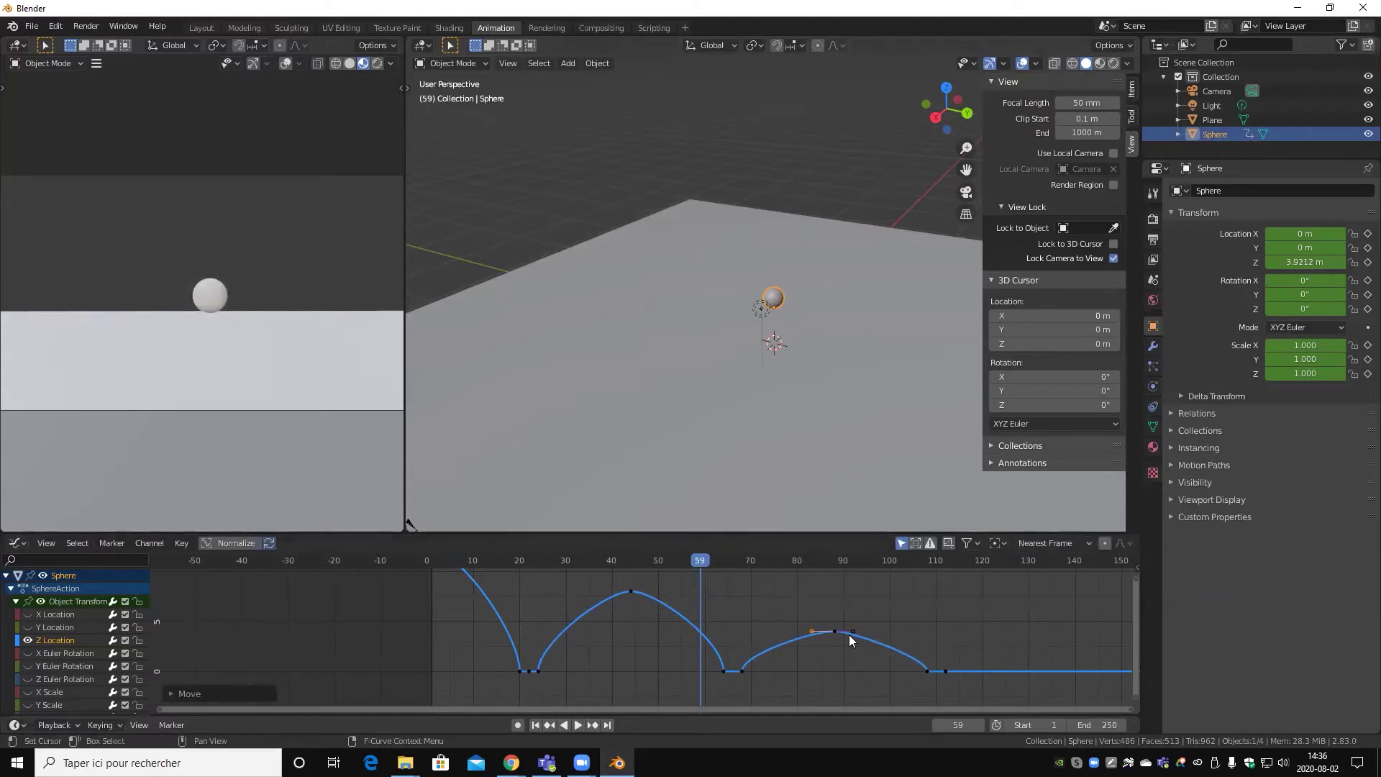
- Play and scrub through the bounce animation twice, ending back at frame 0
key("space")
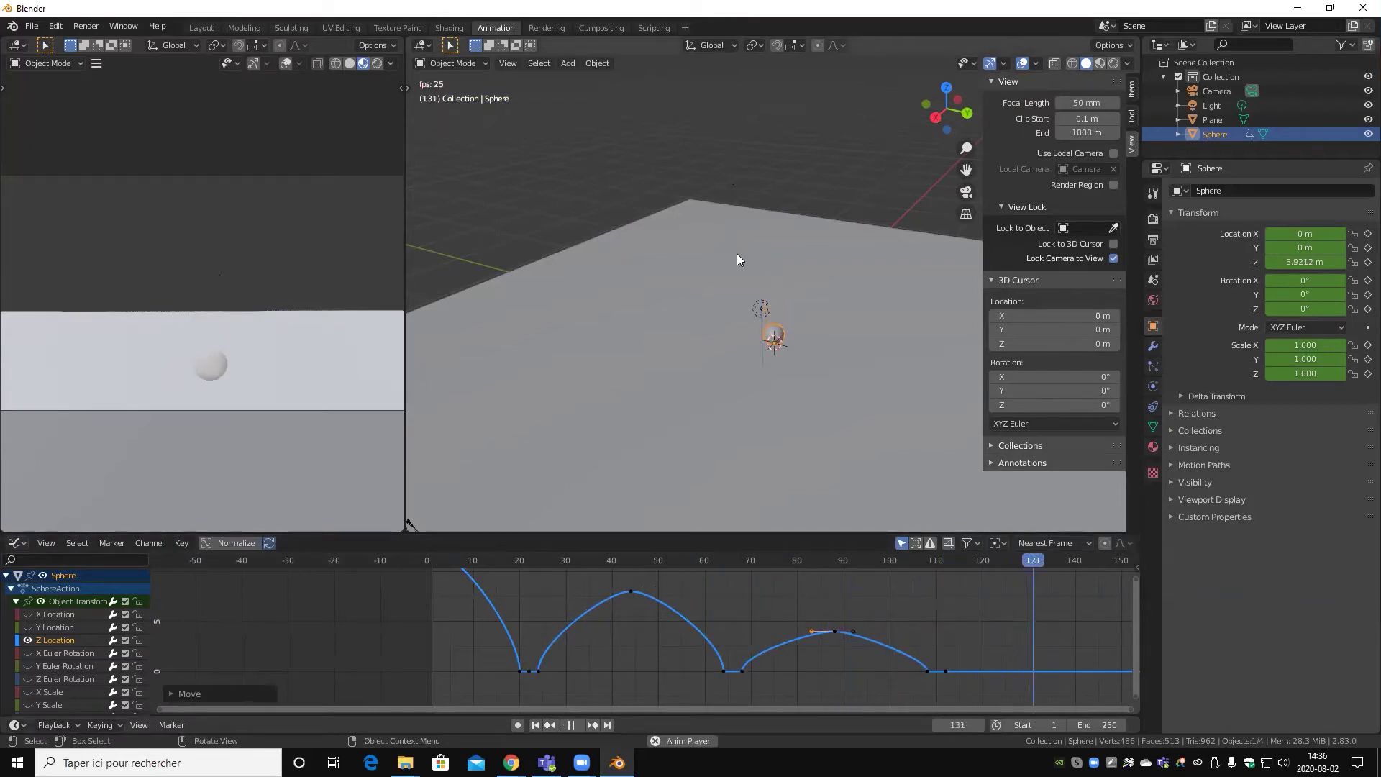
key("space")
left_click_drag(603, 559, 462, 551)
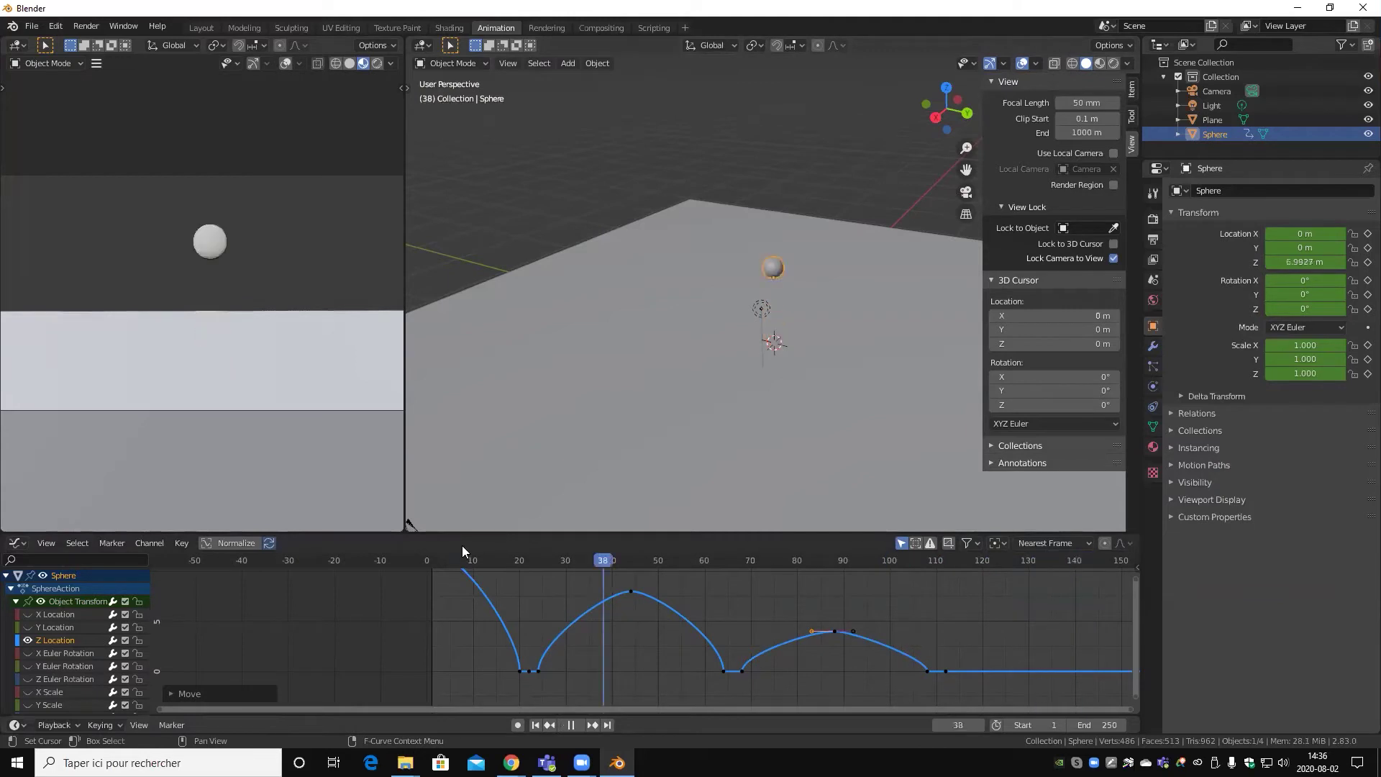
key("shift+Left")
key("space")
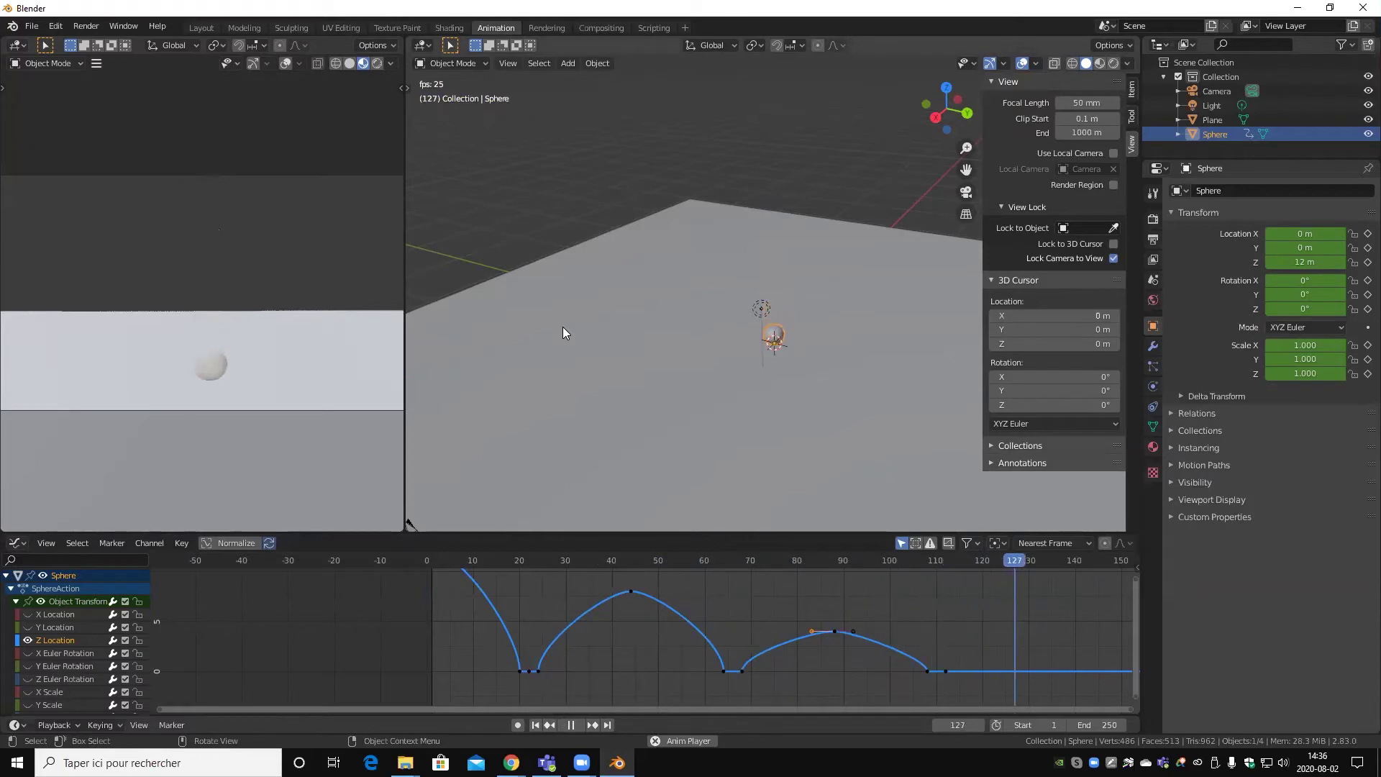
key("space")
key("space")
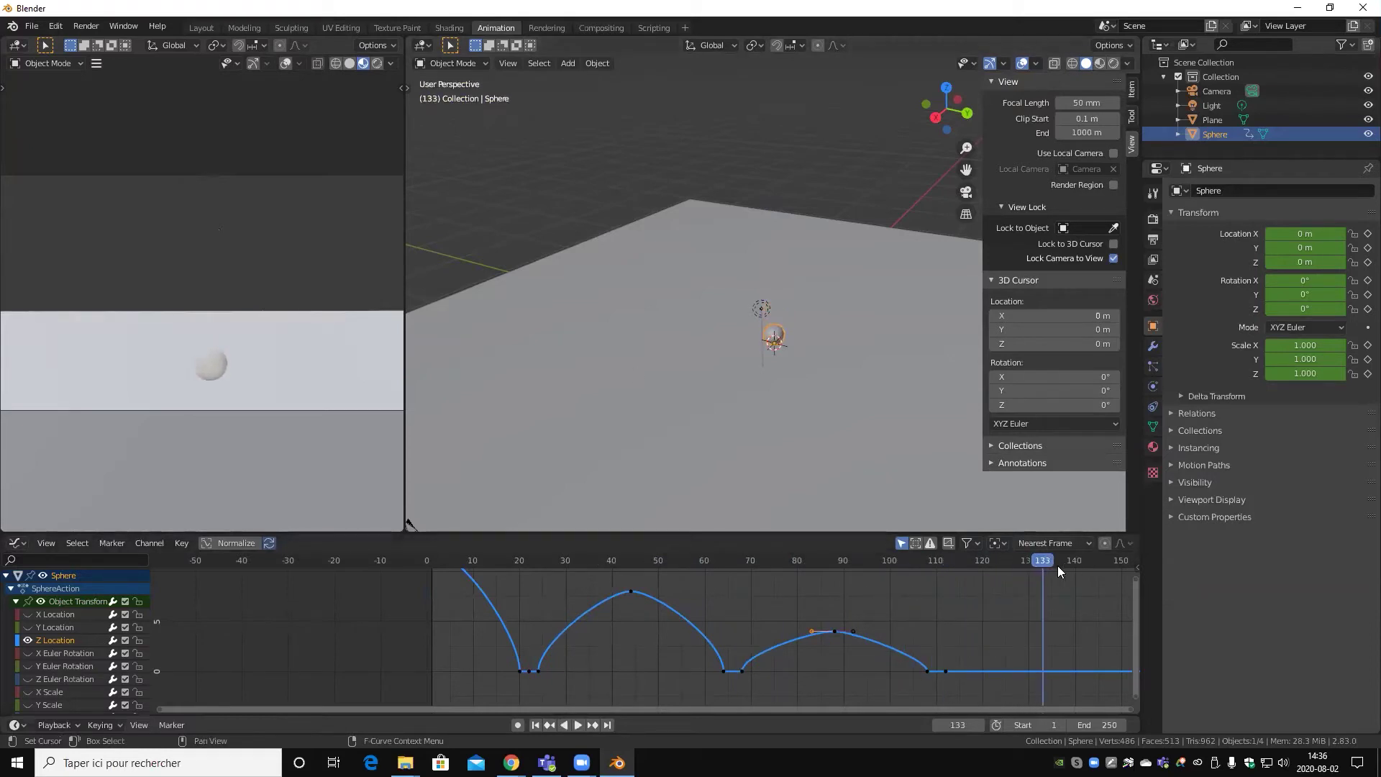
key("shift+Left")
left_click_drag(478, 568, 1065, 619)
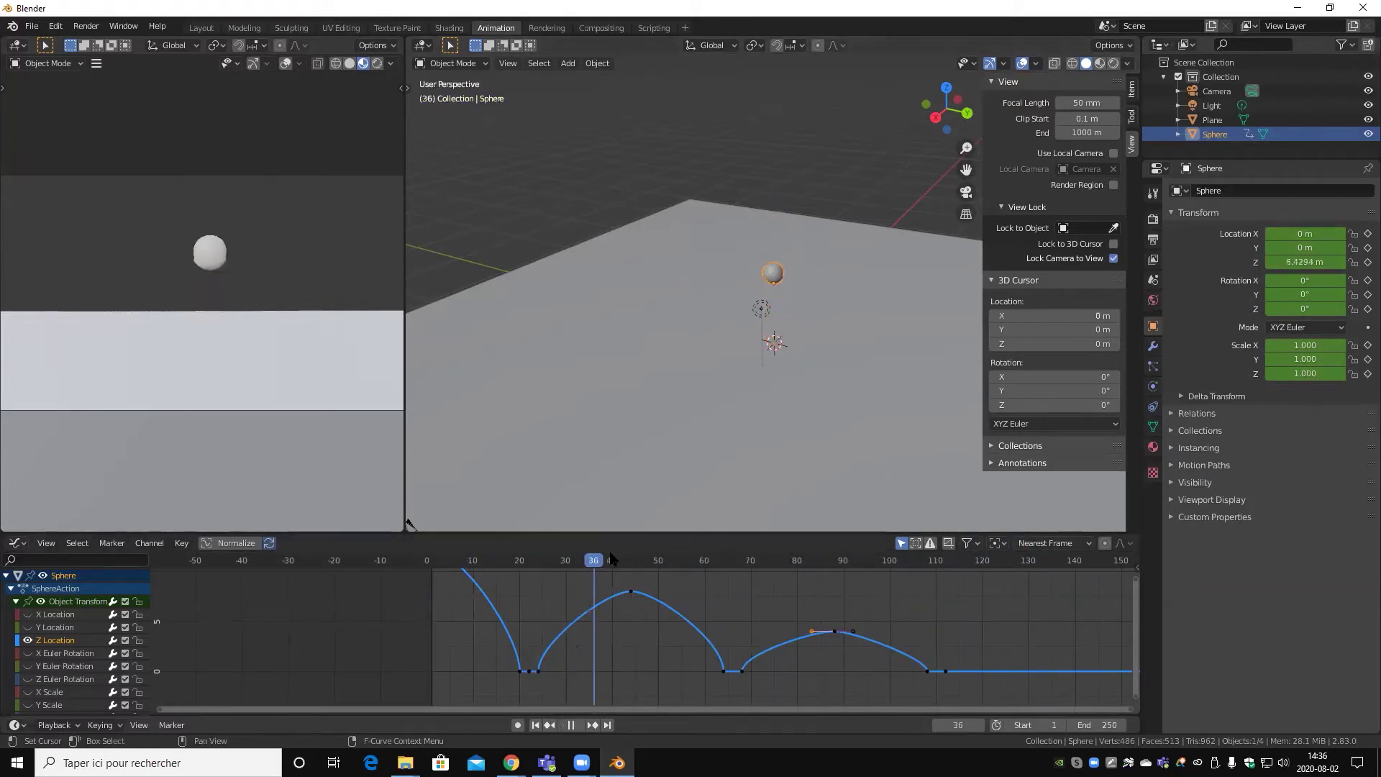
key("Escape")
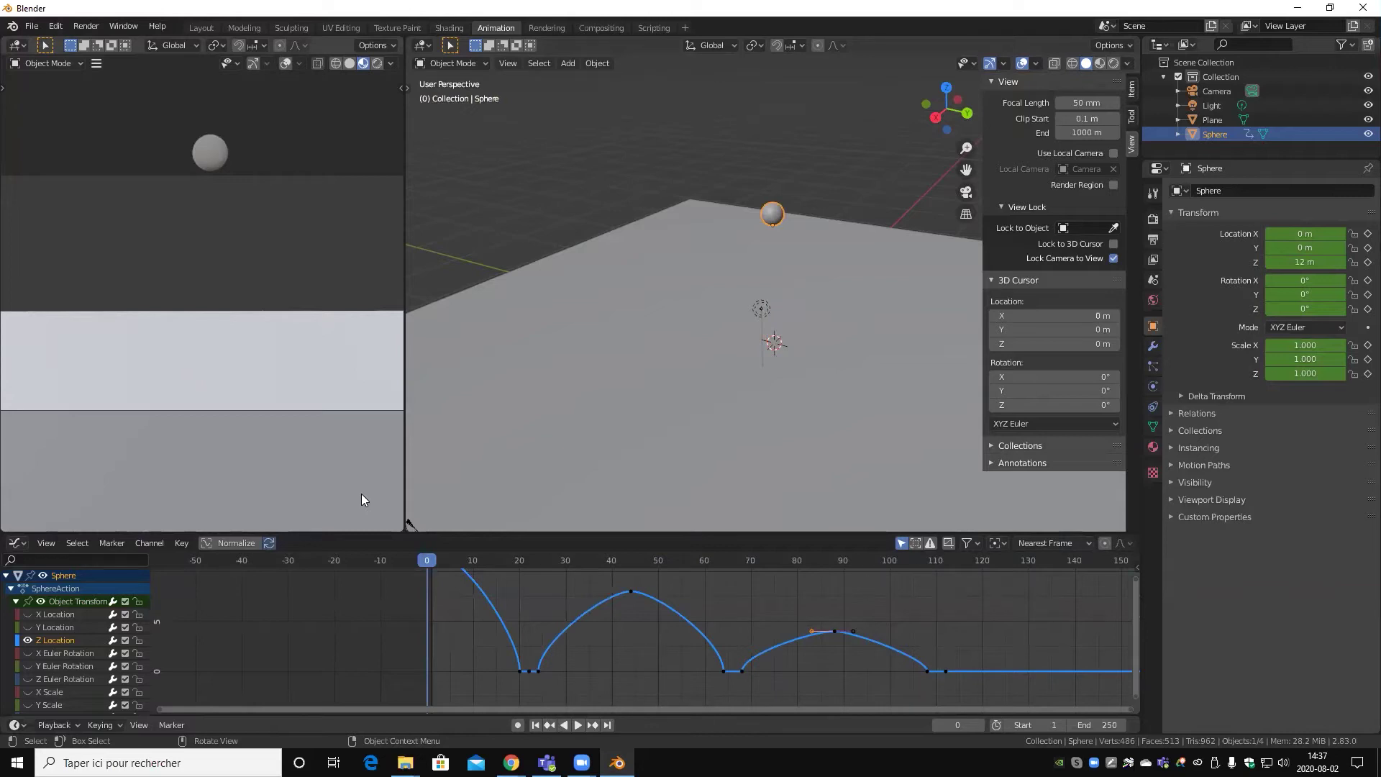
- Zoom the Graph Editor, play the bounce, and scrub back to about frame 30
scroll(597, 636, "down", 2)
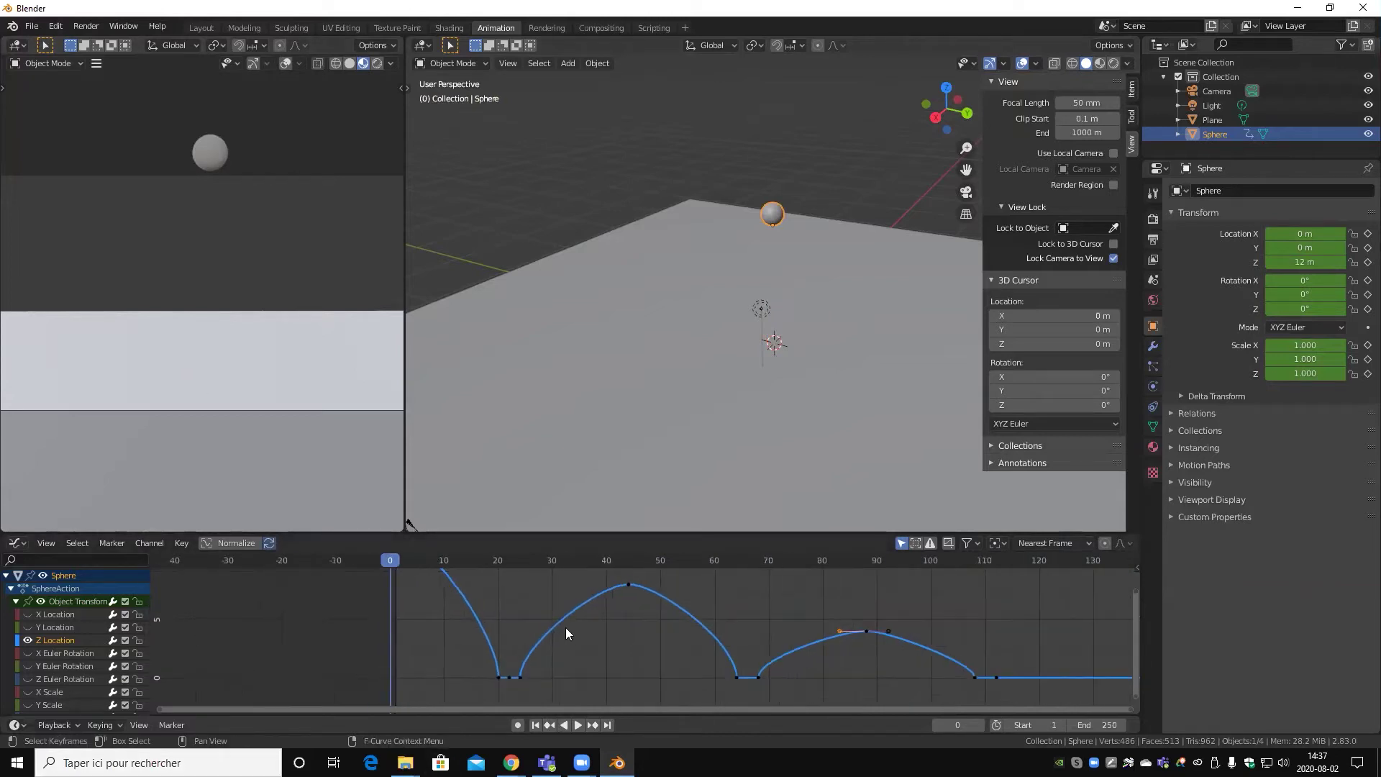
scroll(565, 628, "down", 2)
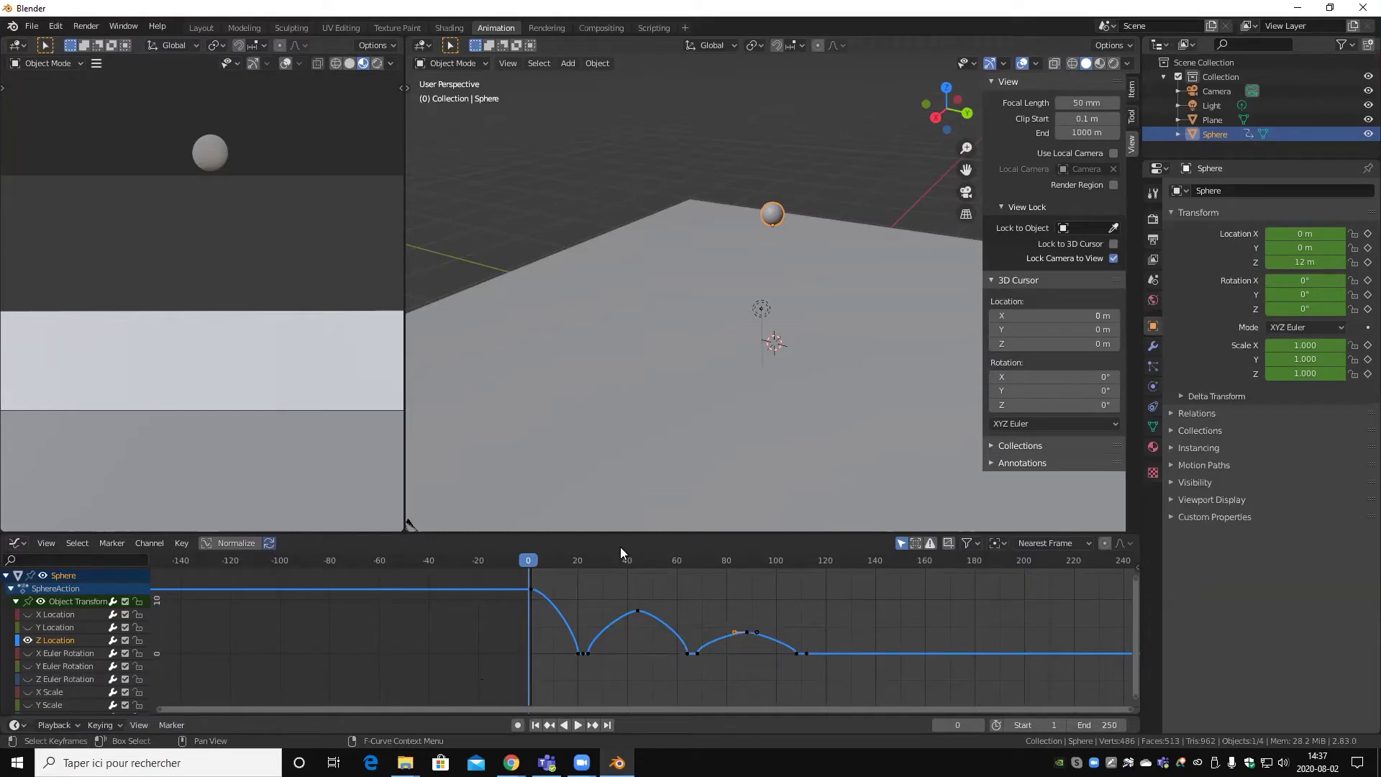
scroll(793, 647, "up", 2)
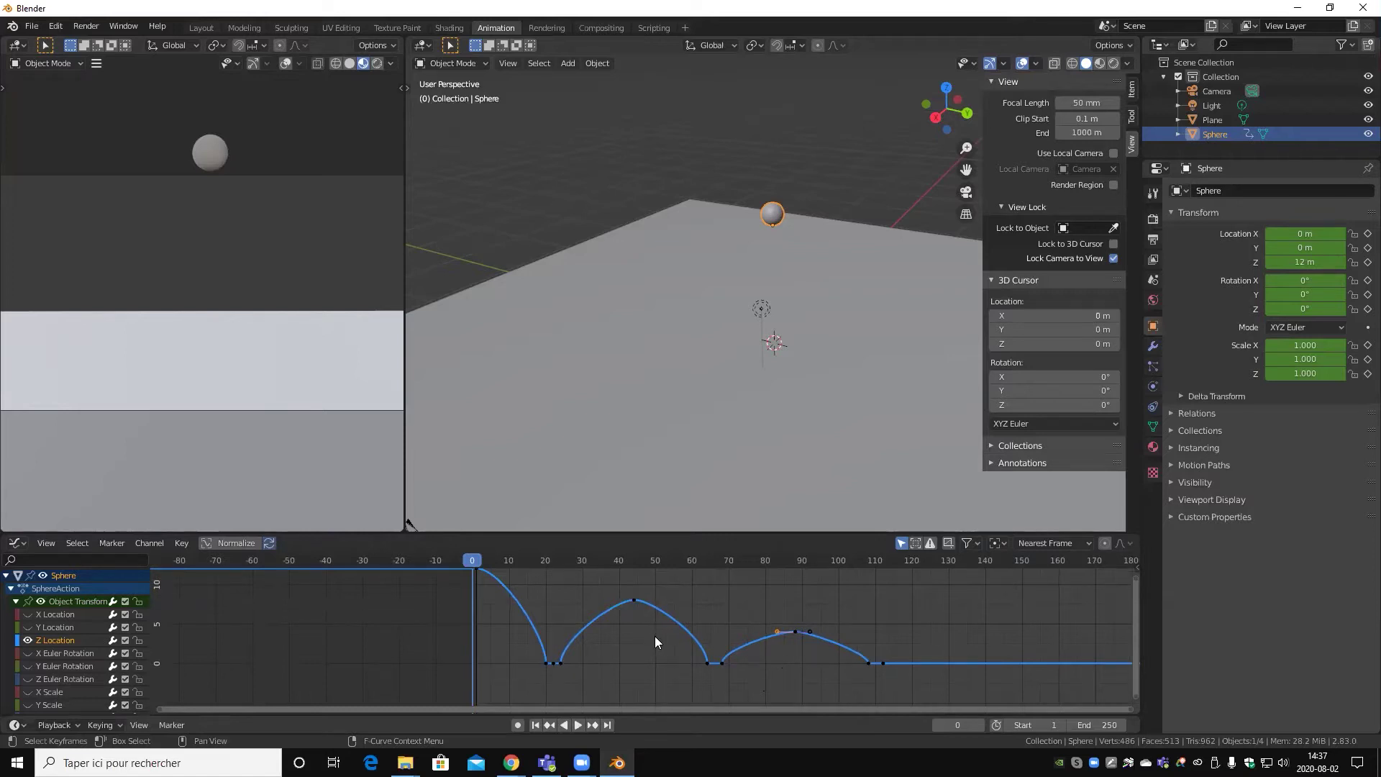
key("space")
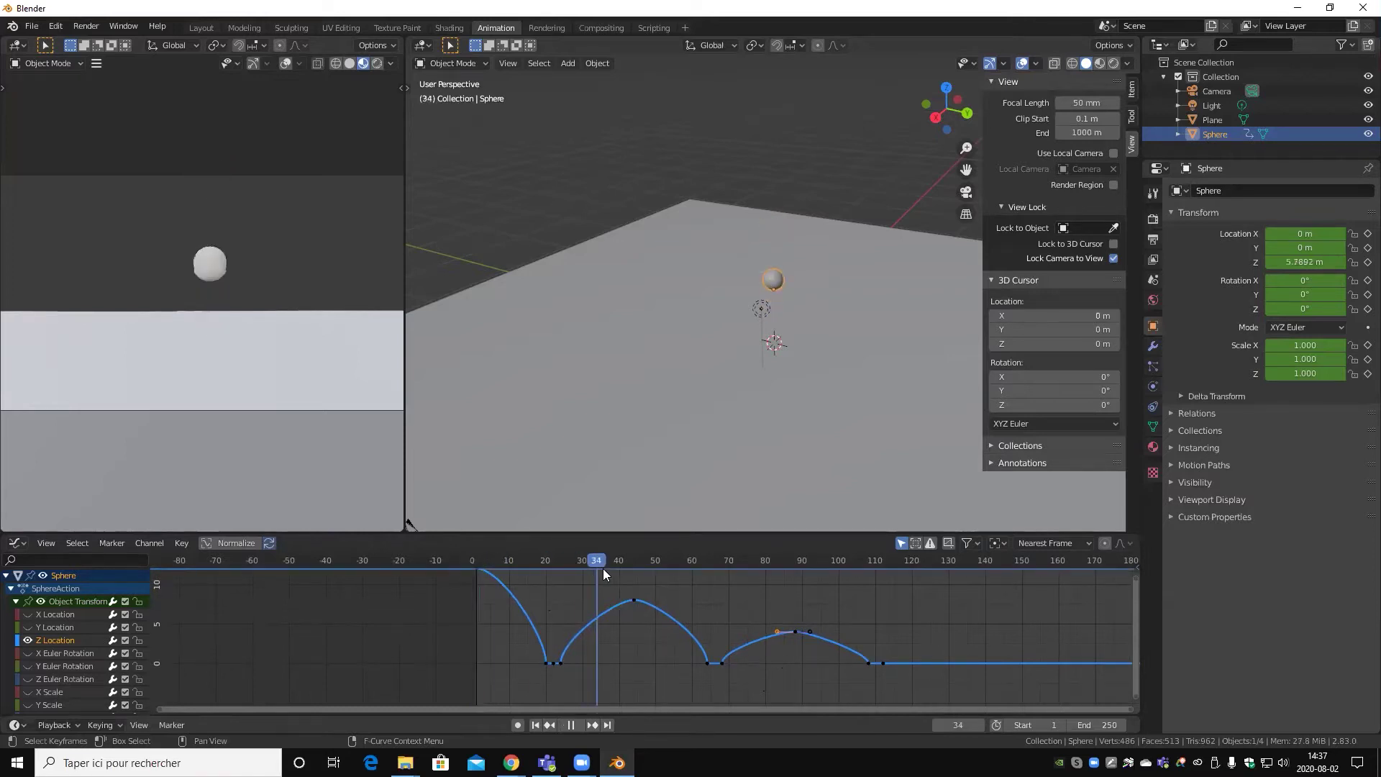
mouse_move(602, 568)
left_mouse_down()
mouse_move(633, 565)
mouse_move(530, 575)
mouse_move(584, 573)
left_mouse_up()
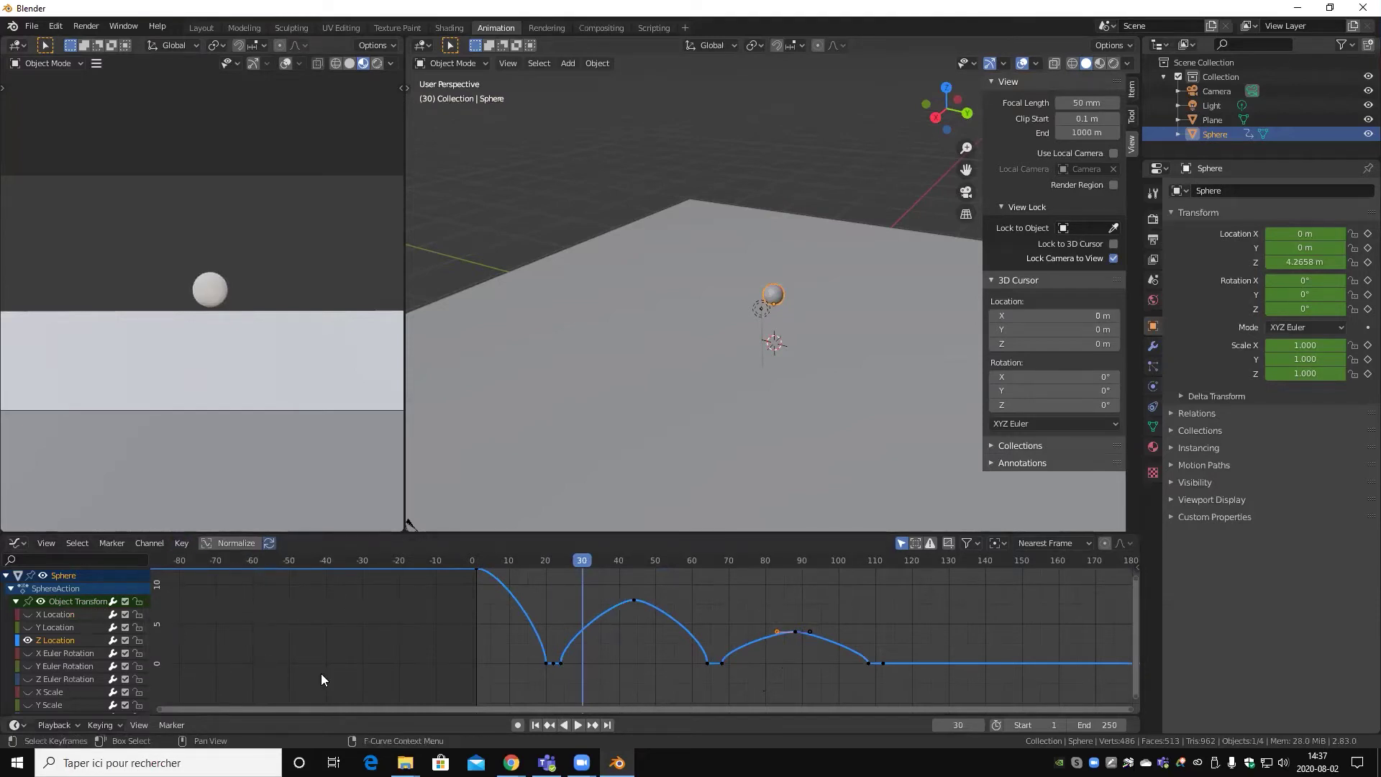
- Switch the lower editor to the Dope Sheet and shift the frame 20–110 keys 8 frames later
left_click(51, 545)
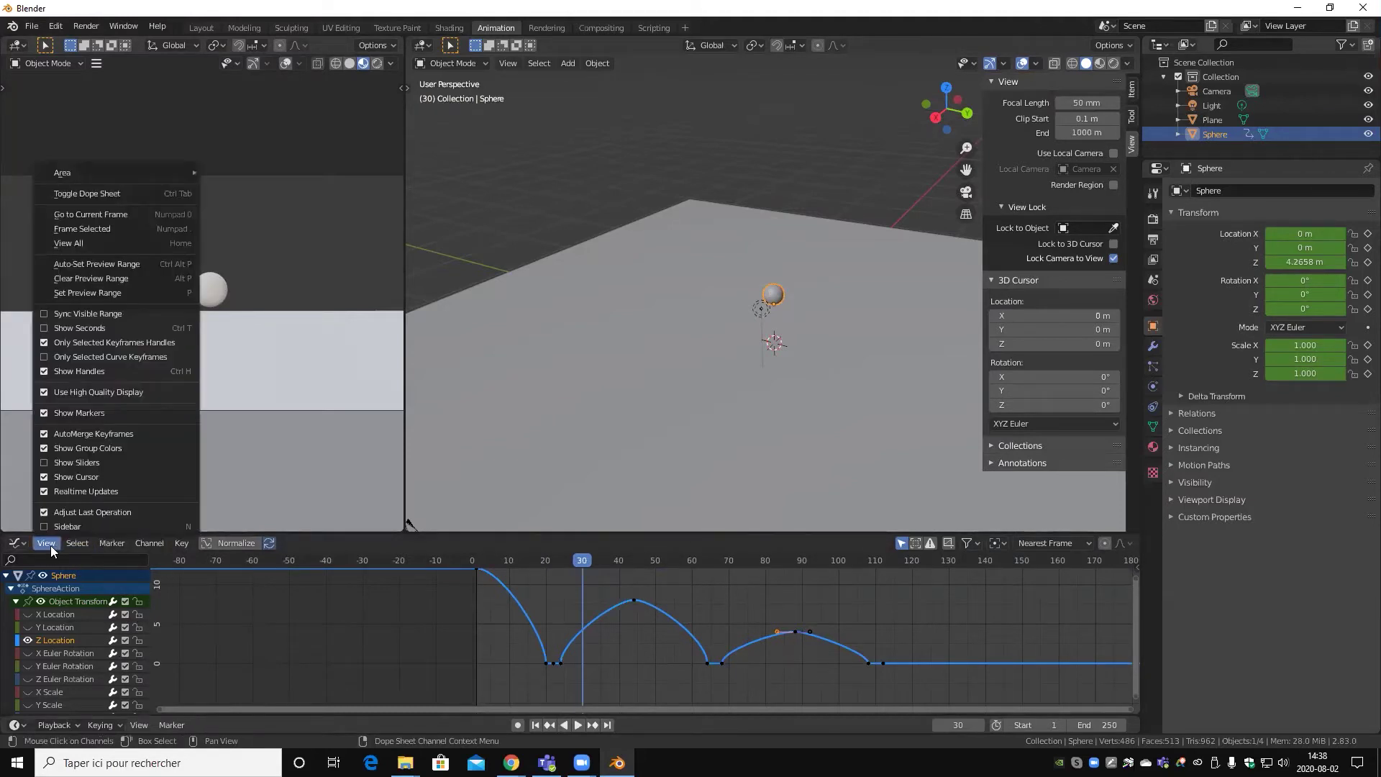
left_click(15, 543)
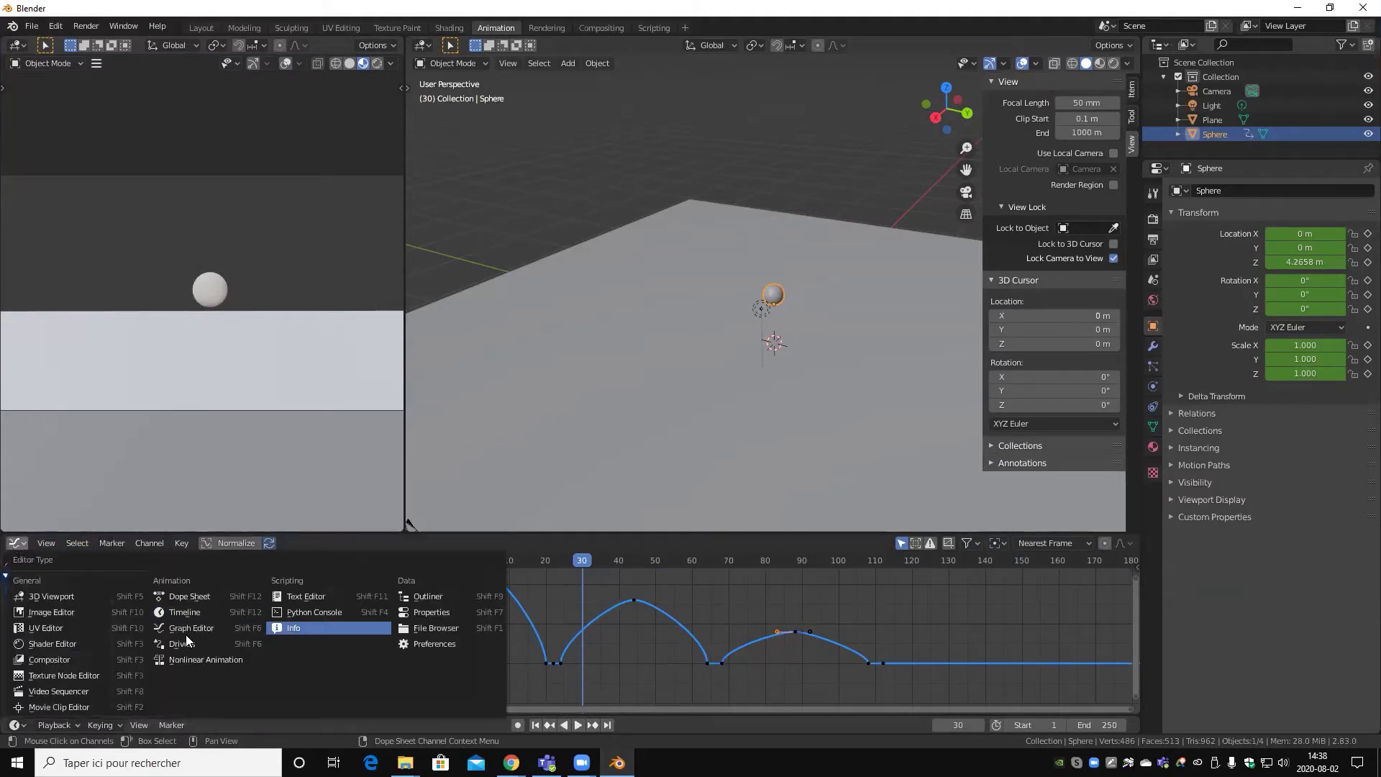
left_click(180, 599)
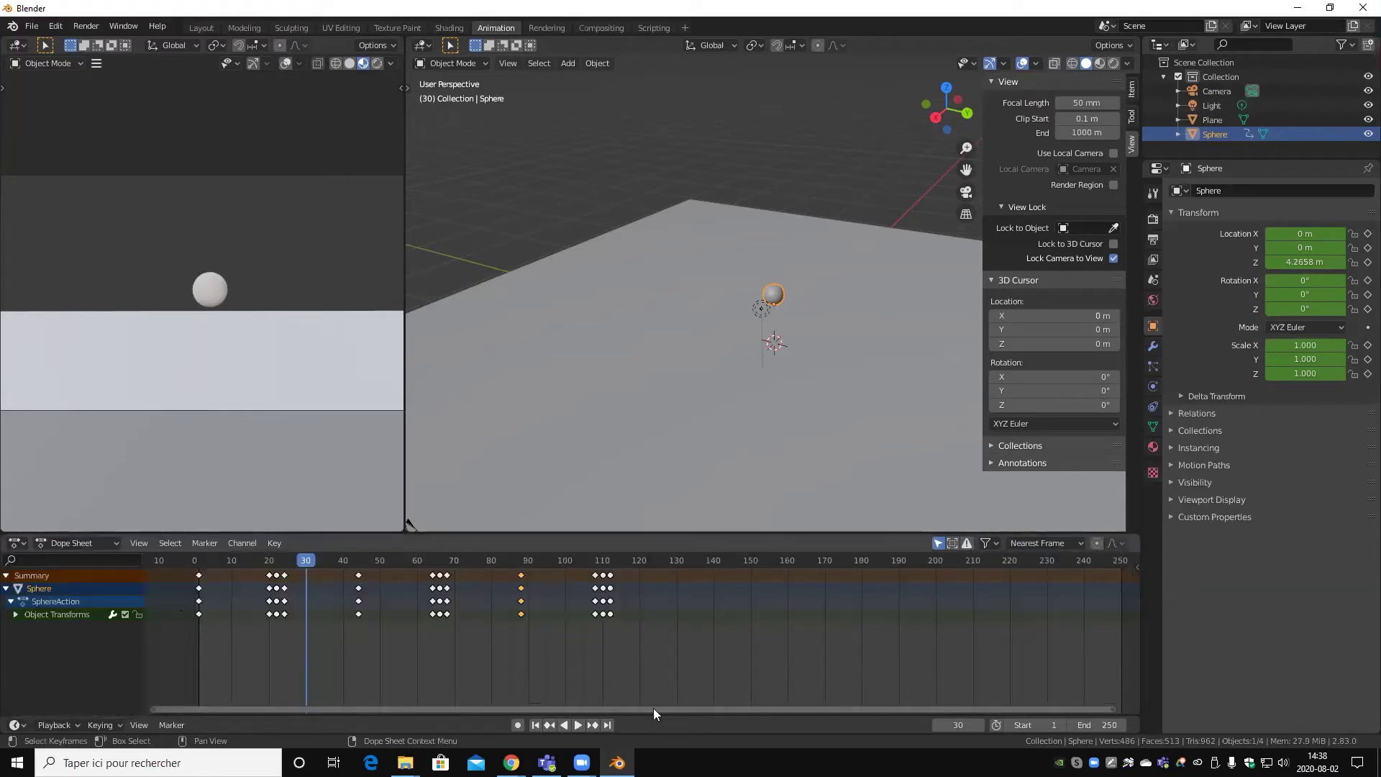
mouse_move(709, 655)
left_mouse_down()
mouse_move(258, 556)
mouse_move(314, 576)
left_mouse_up()
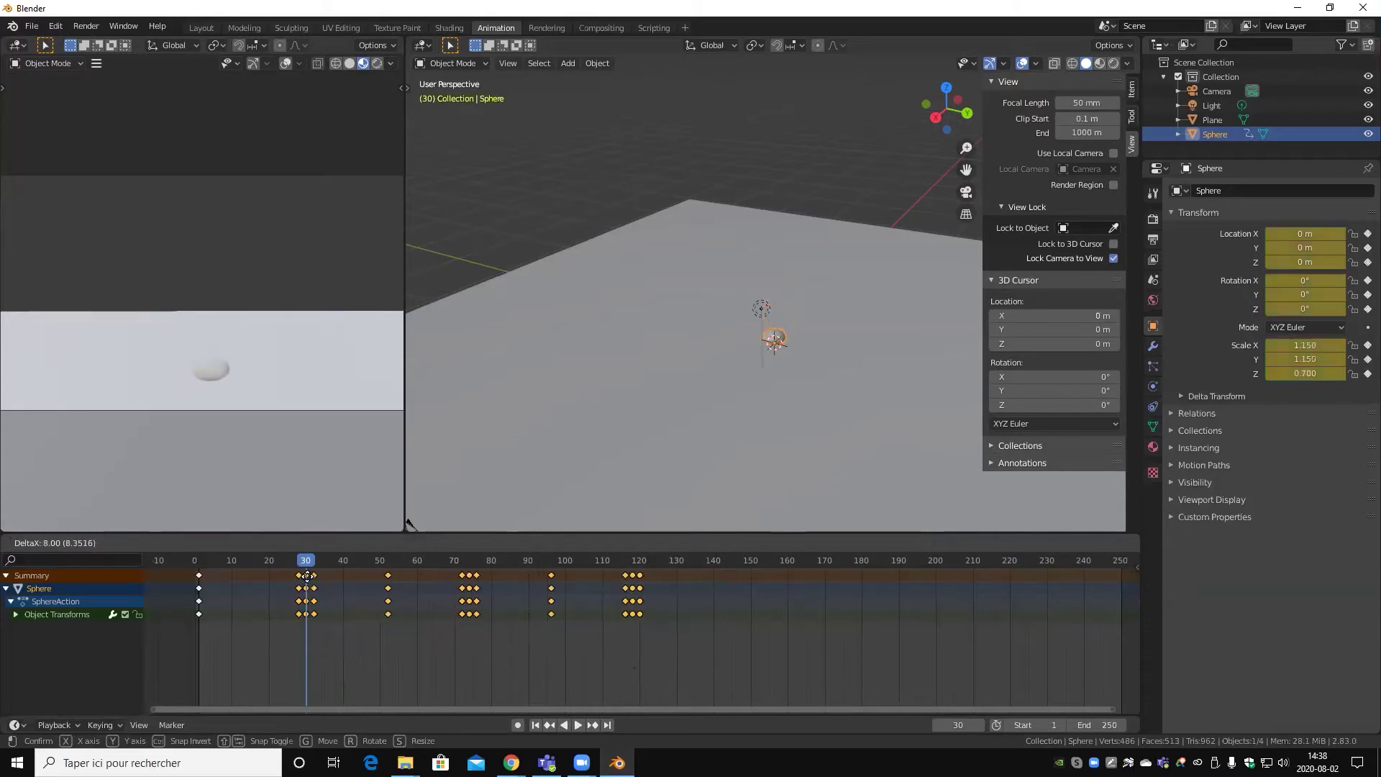
left_click(314, 576)
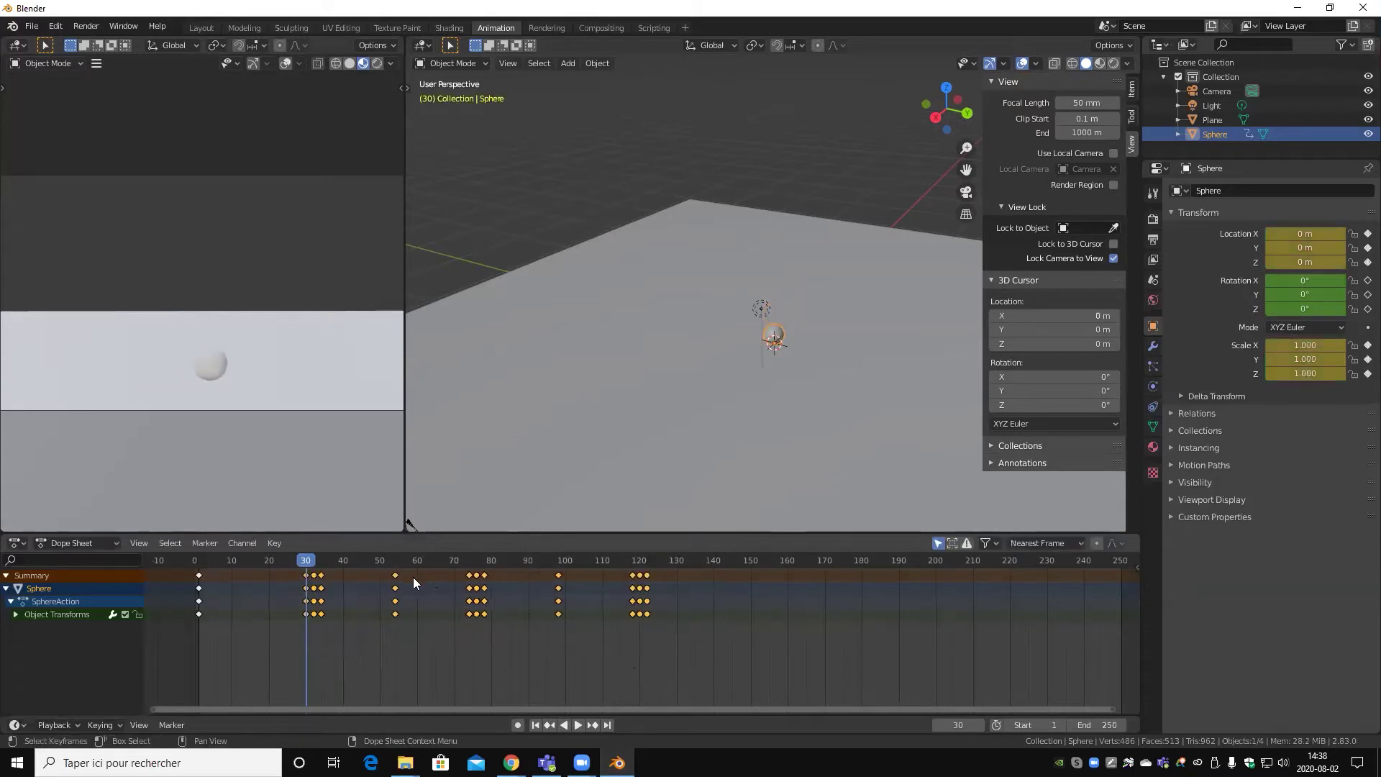
- Check timing around frames 47–51, then shift keys from about frame 50 roughly 8 frames later
key("space")
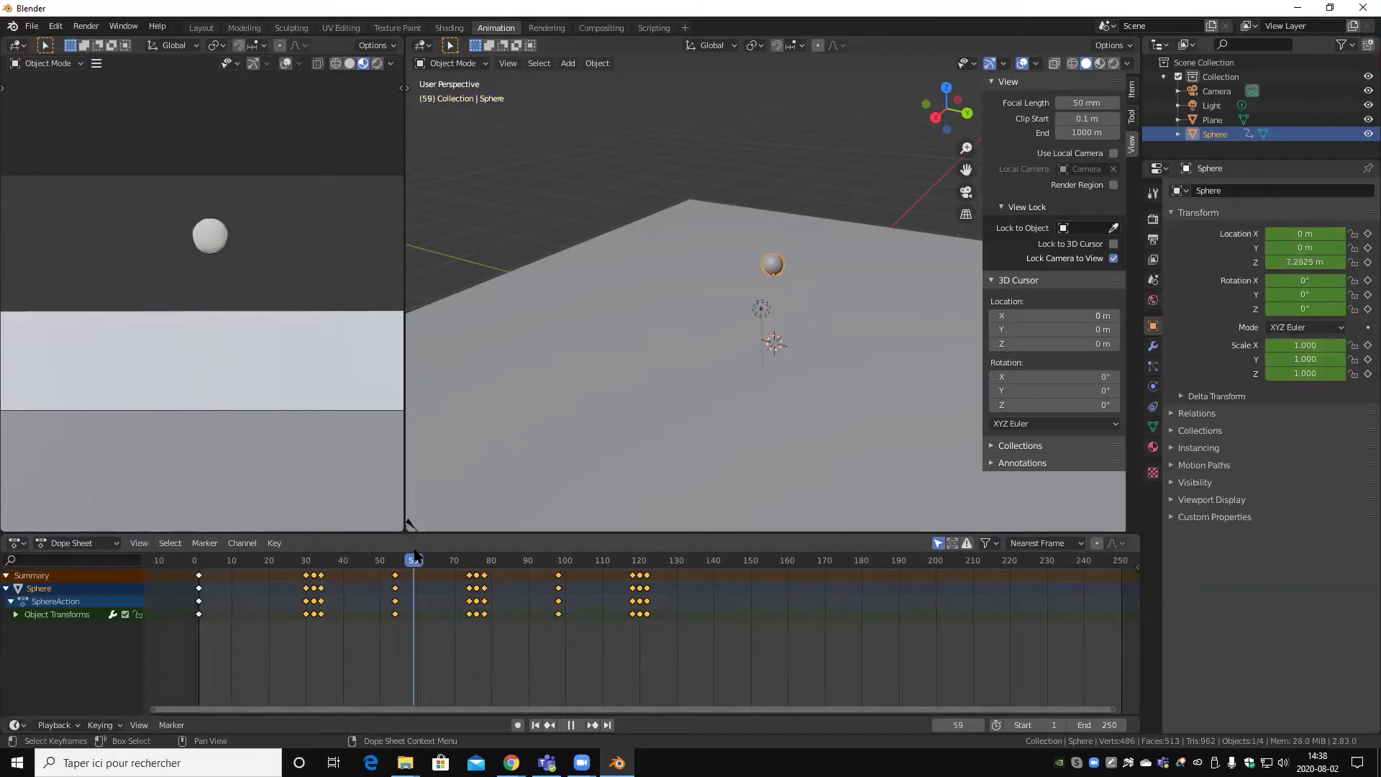
key("space")
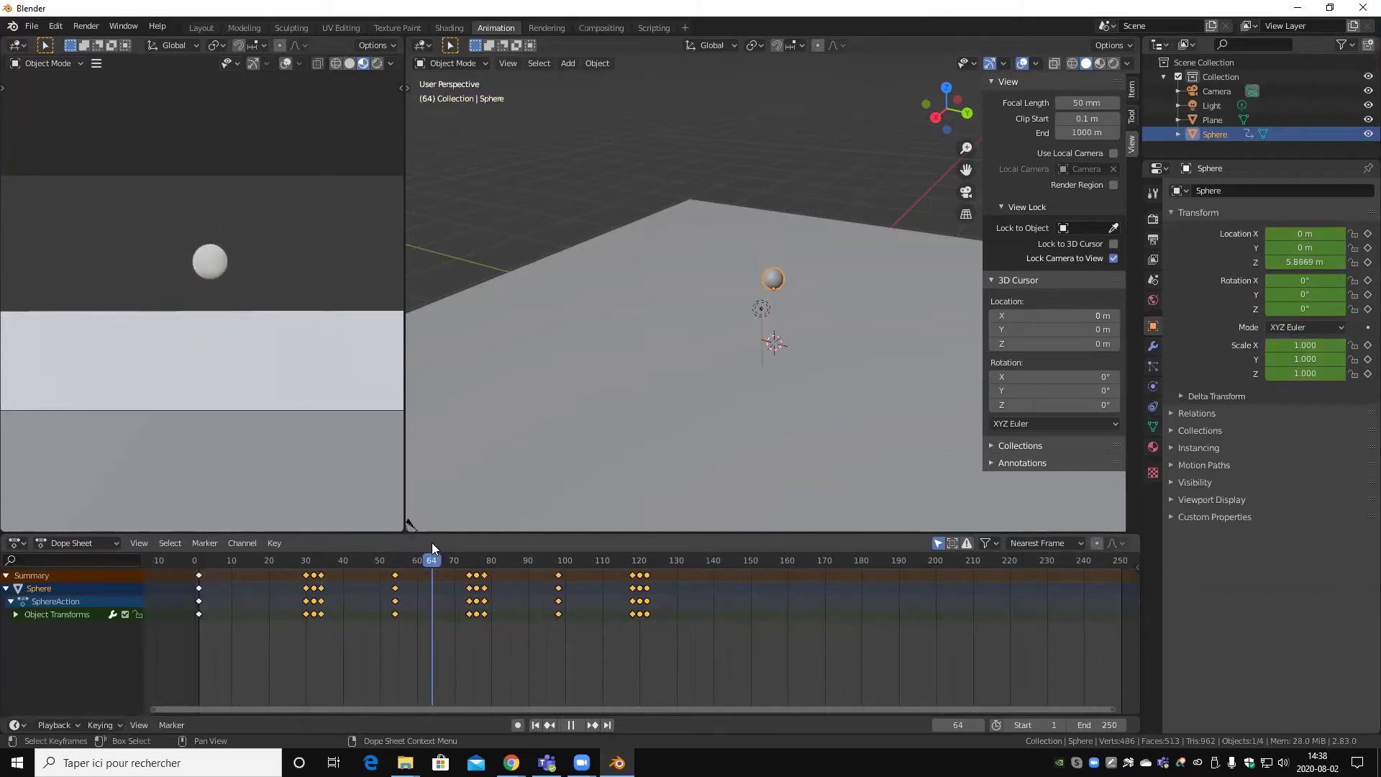
left_click(369, 562)
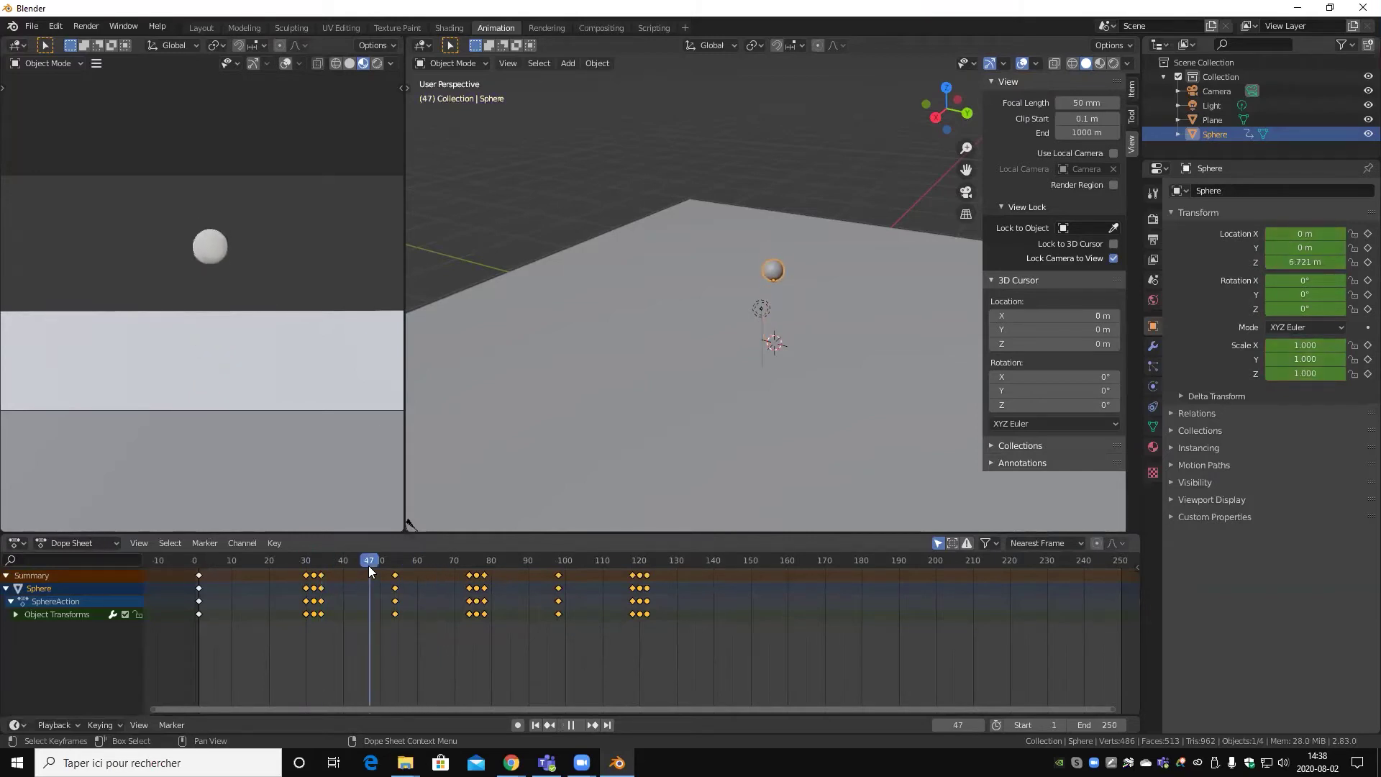
left_click_drag(393, 567, 383, 604)
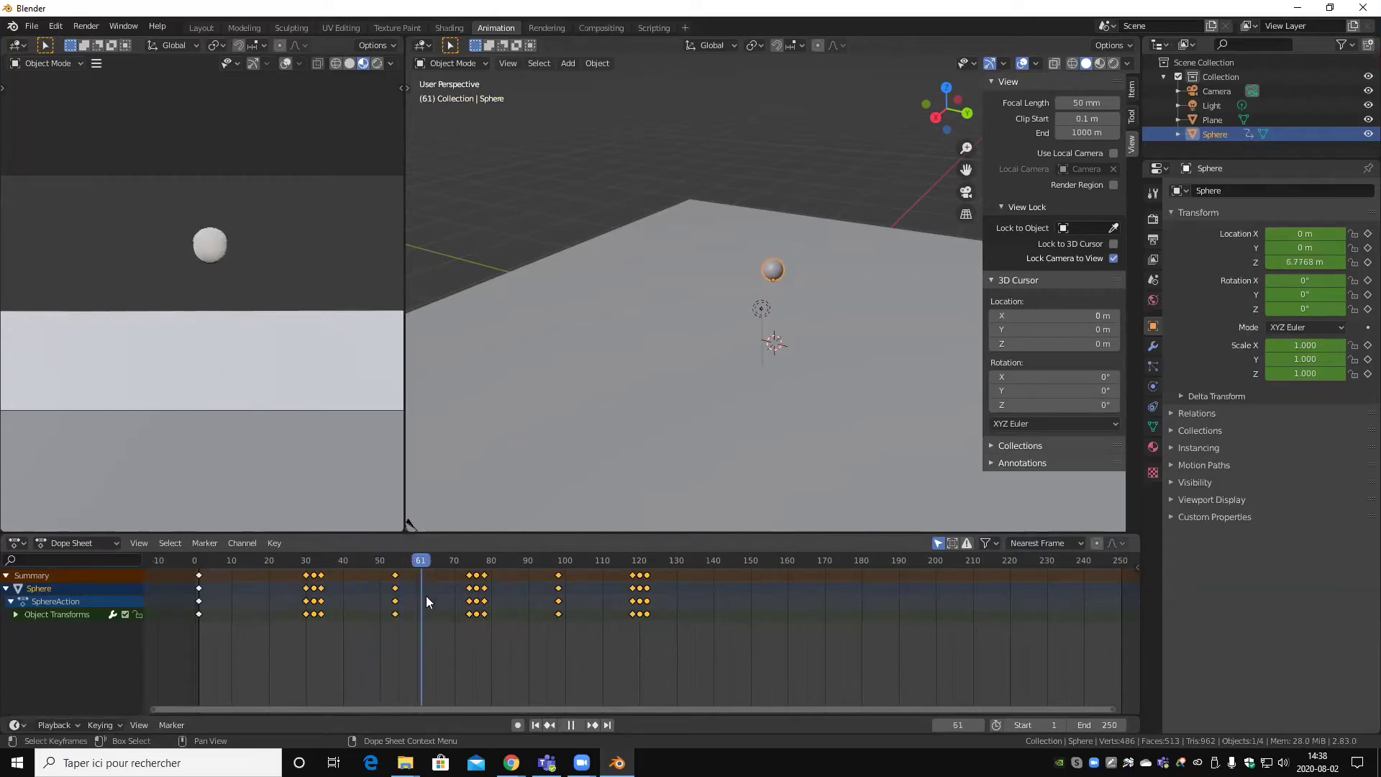
left_click_drag(704, 660, 361, 557)
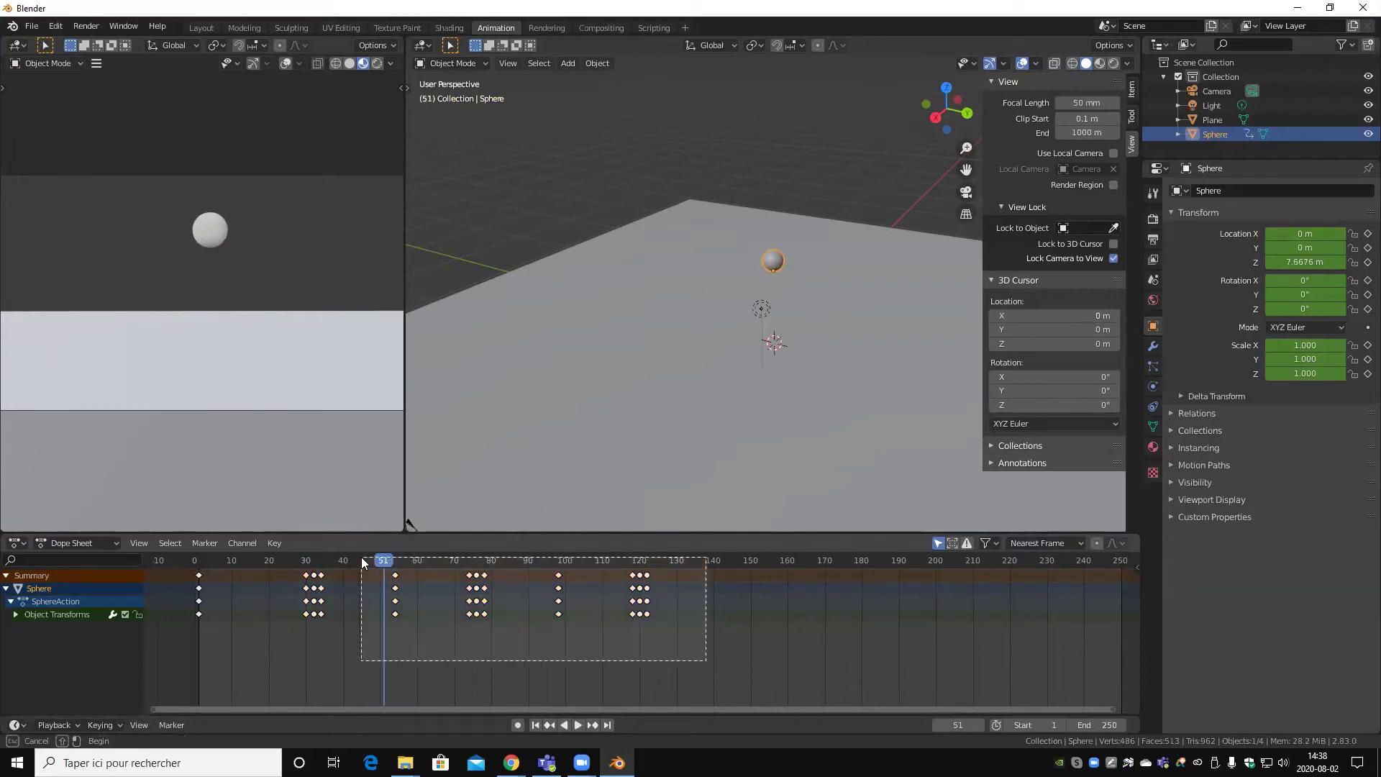
key("g")
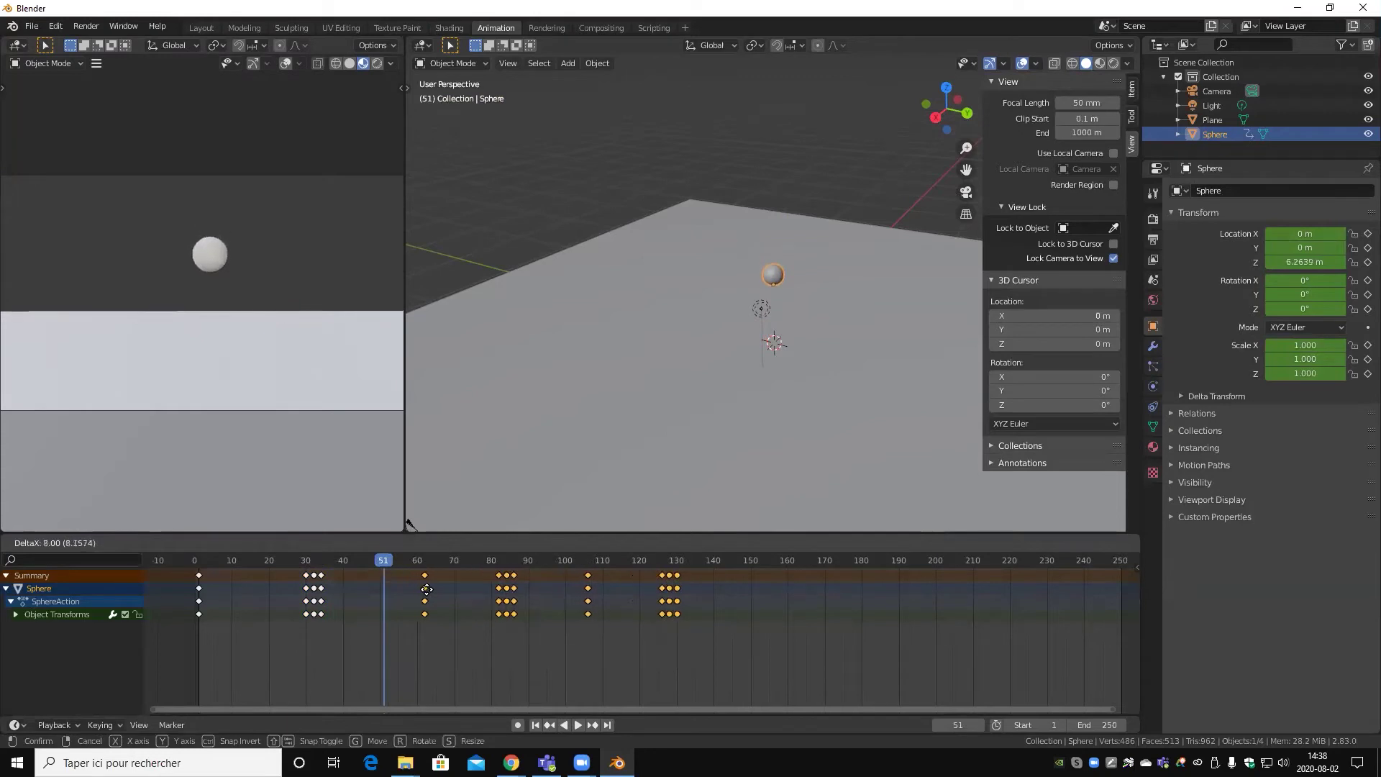
left_click(430, 563)
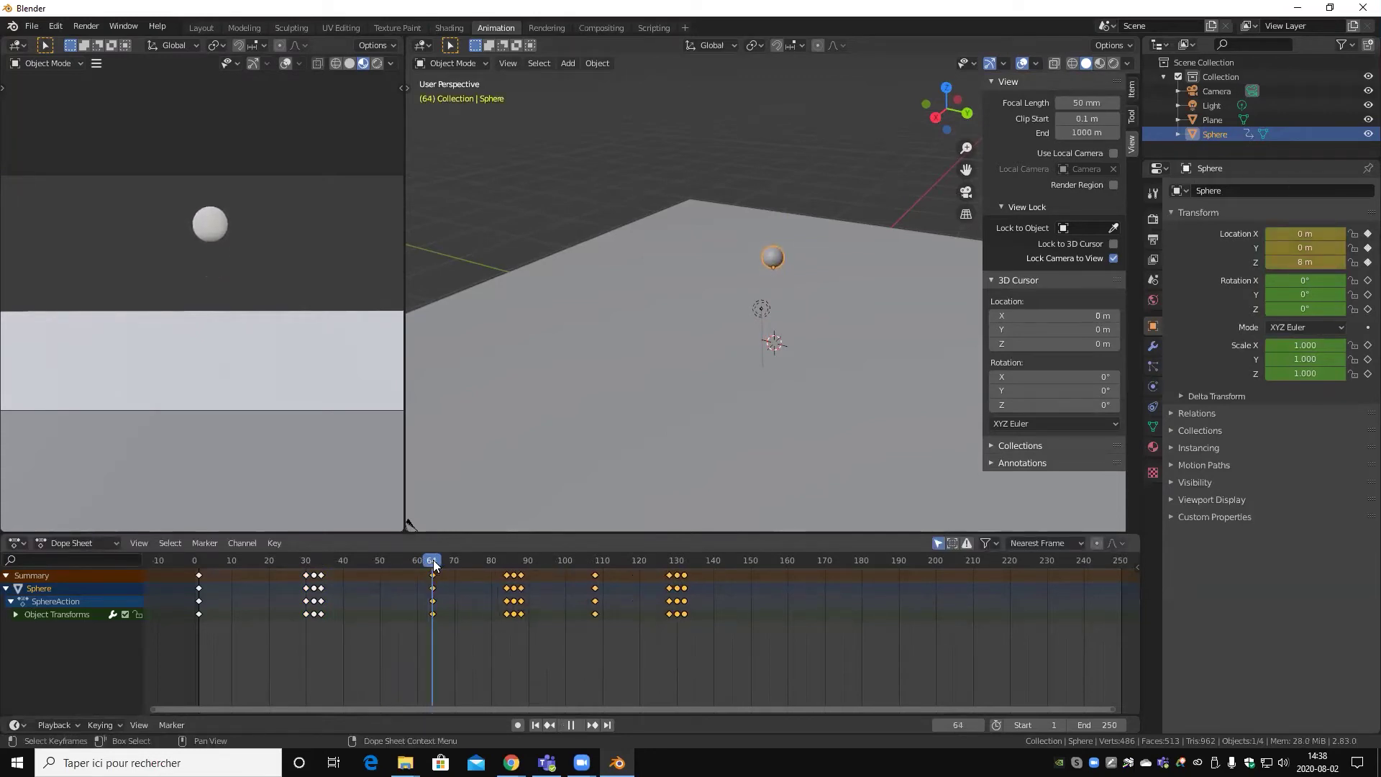
- Play to frame 94 and select the keyframes from about frame 85 onward
key("space")
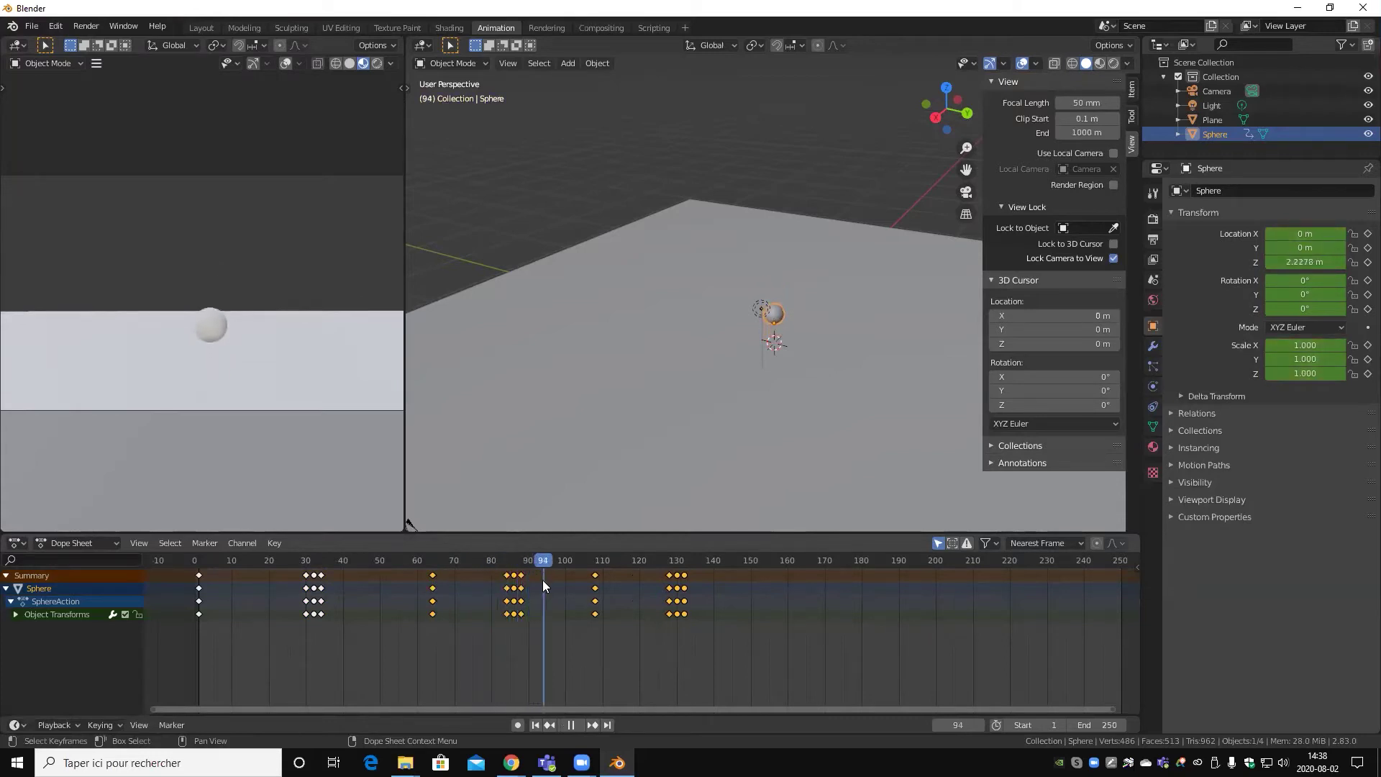
key("space")
left_click_drag(807, 677, 486, 568)
- Shift the frame-85-onward keys later, deselect, and review playback from frame 98 to 118
key("g")
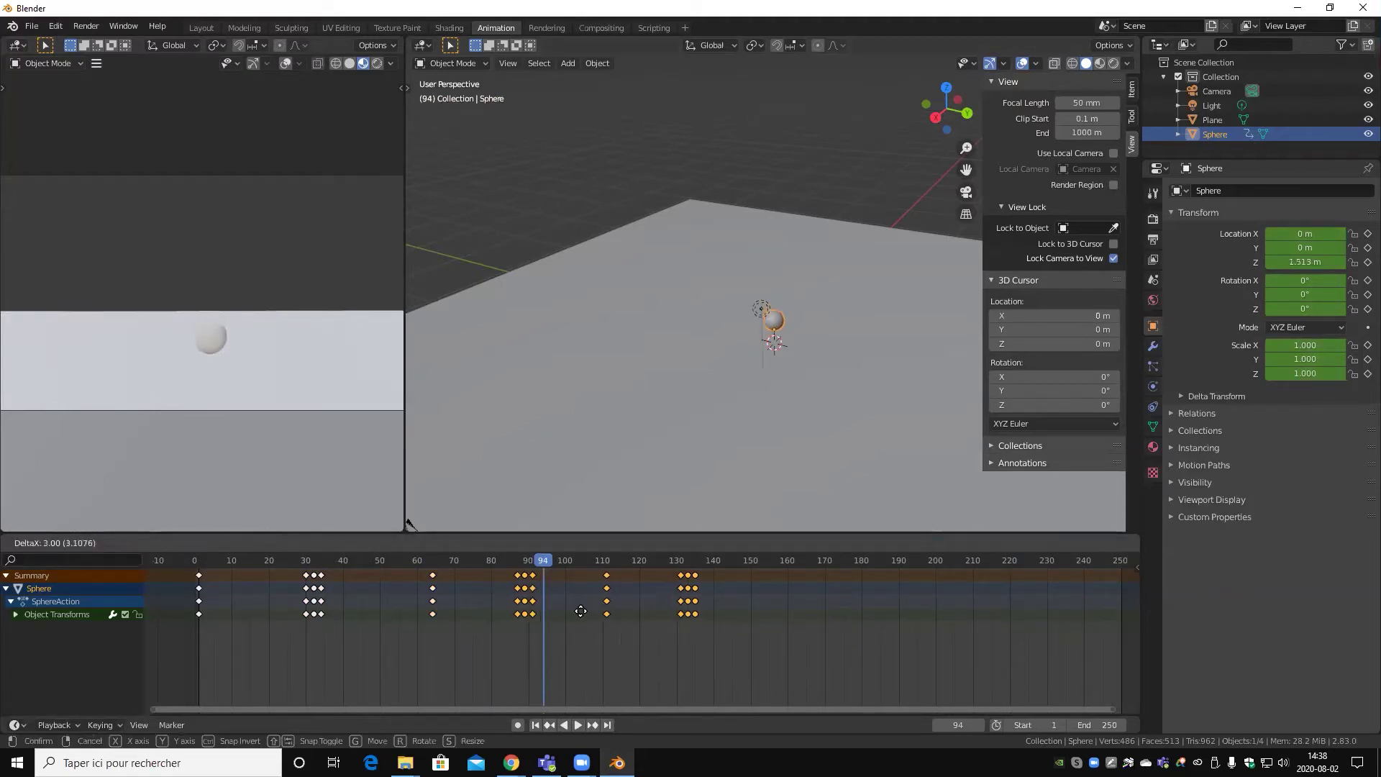
left_click(606, 616)
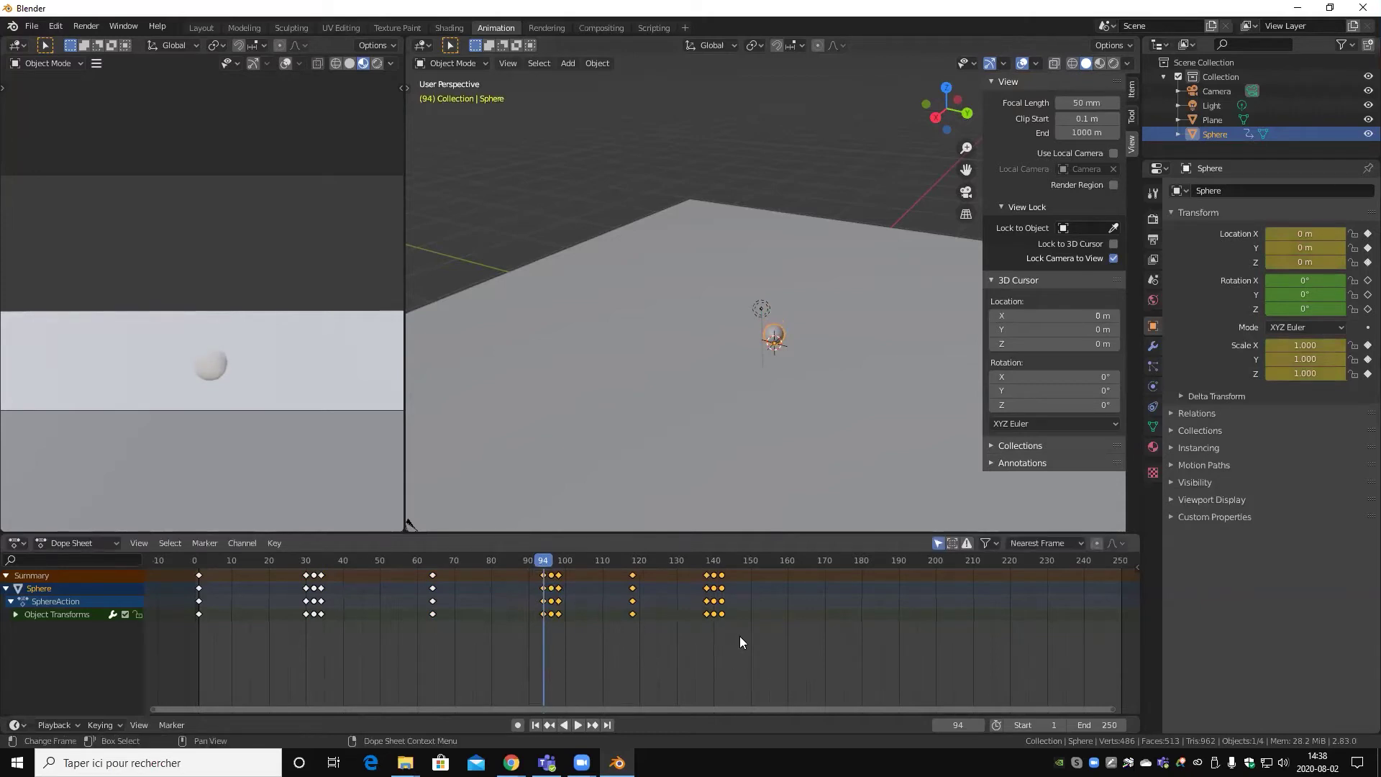
left_click(633, 643)
key("space")
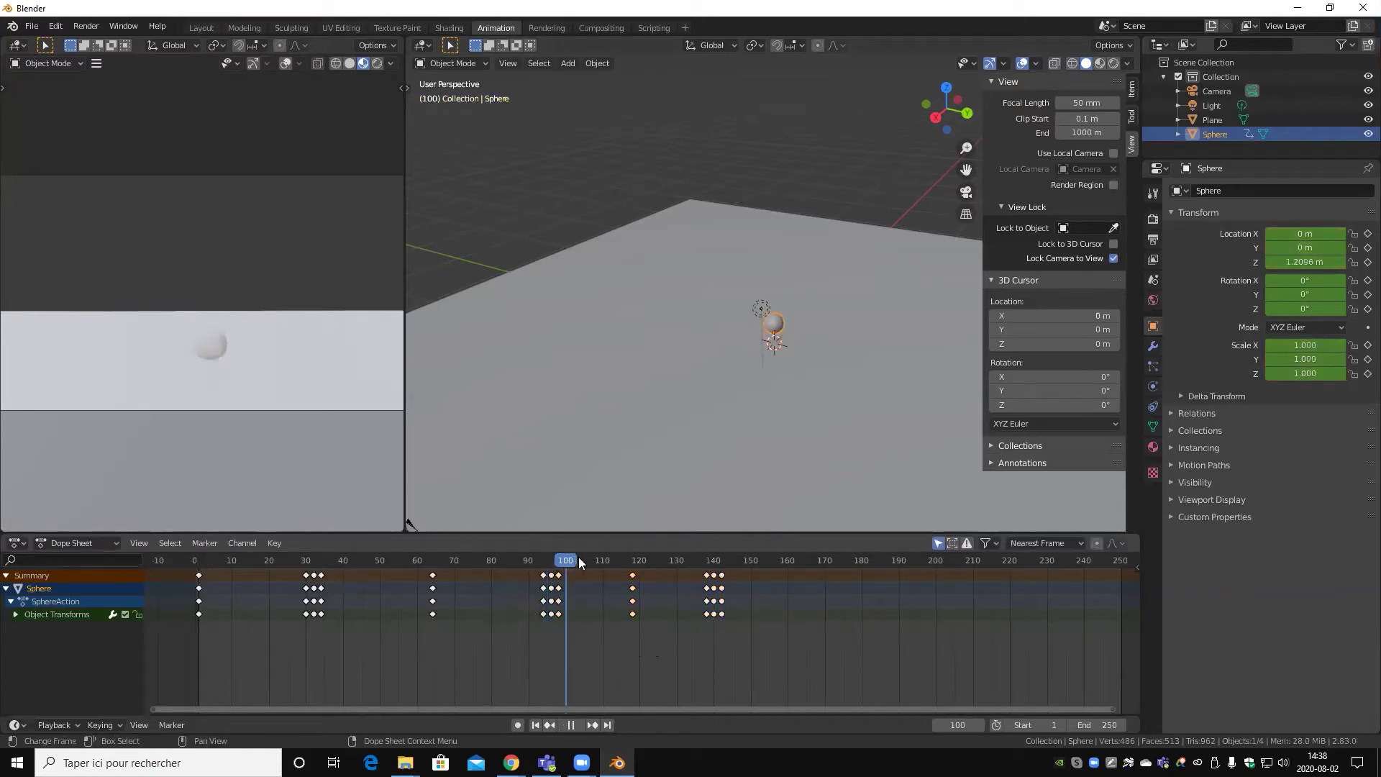
left_click_drag(579, 561, 556, 551)
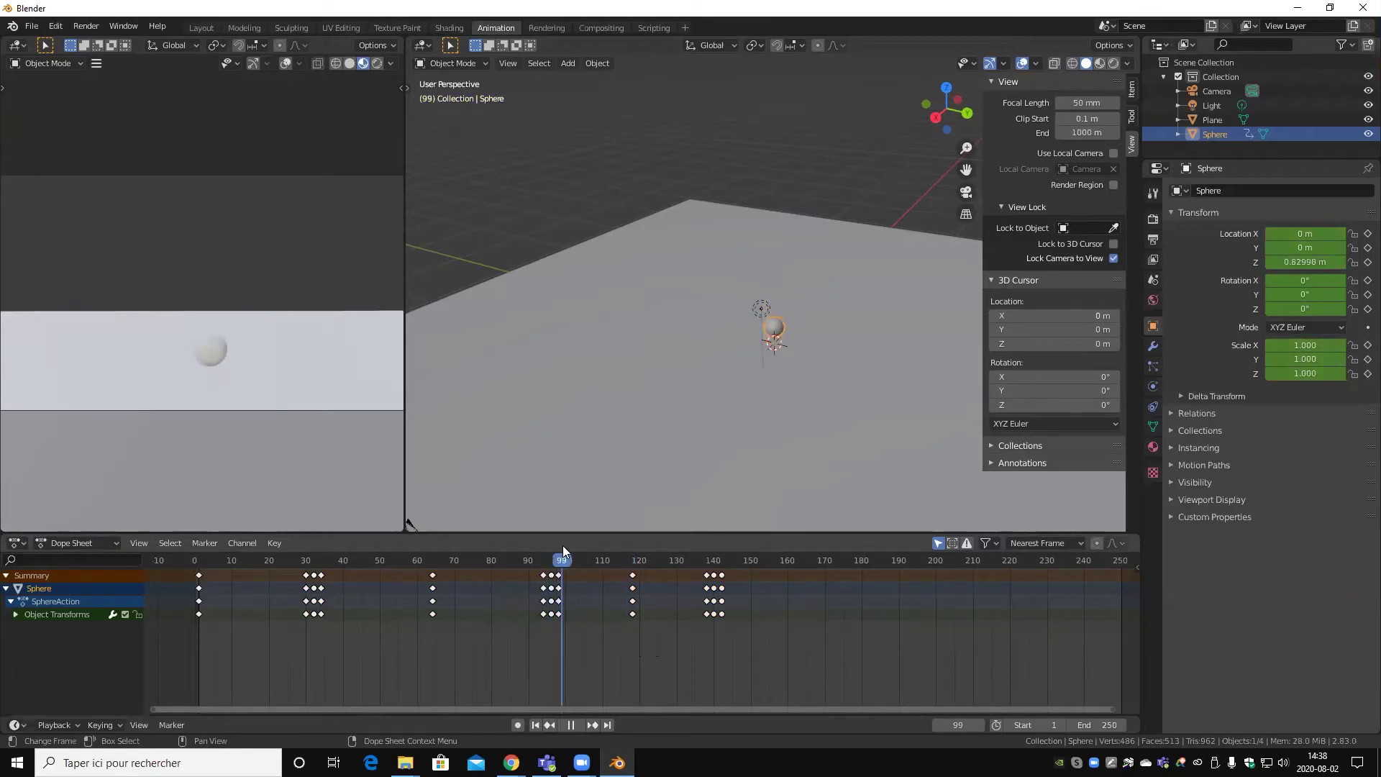
mouse_move(558, 545)
left_mouse_down()
mouse_move(632, 543)
mouse_move(558, 545)
mouse_move(679, 569)
mouse_move(669, 577)
left_mouse_up()
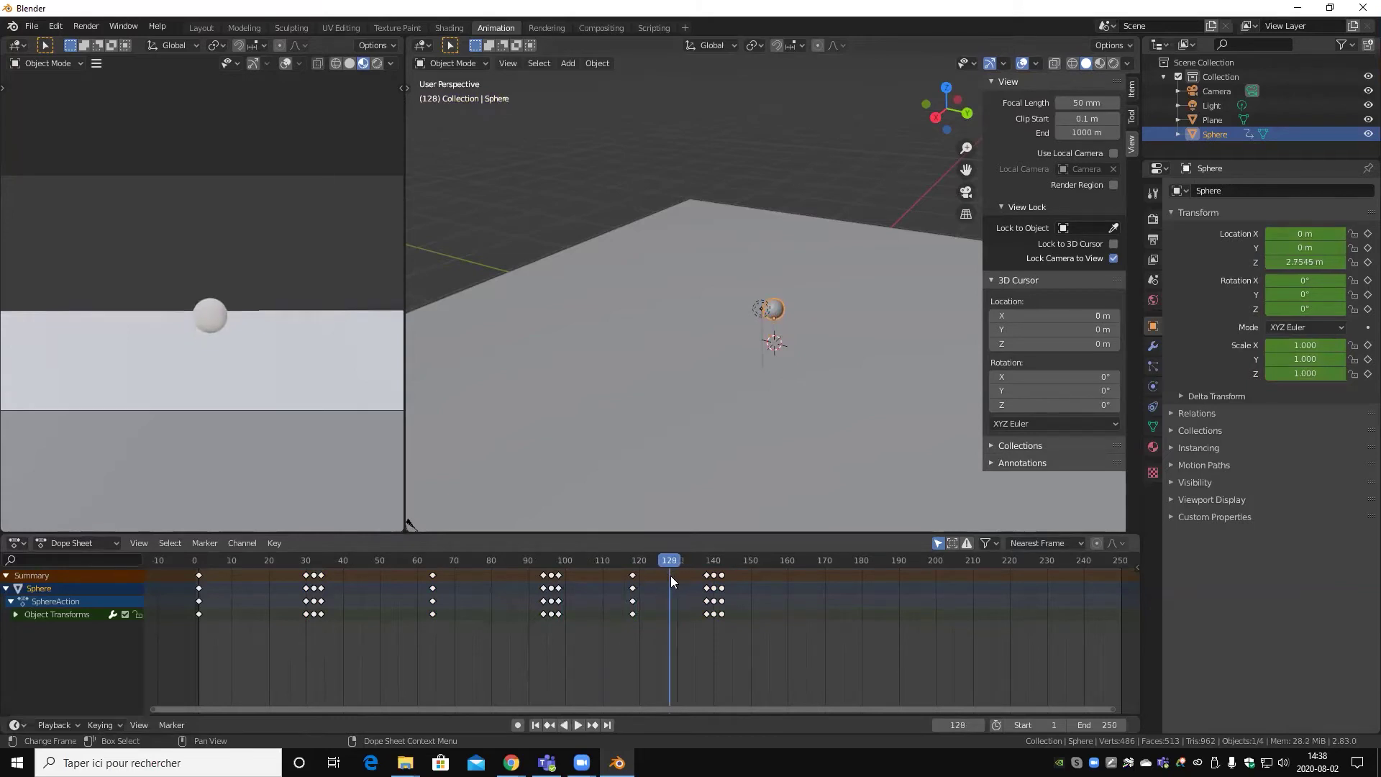
- Move the keyframes around frames 120–140 ten frames later and review playback to frame 148
left_click_drag(849, 667, 599, 573)
key("g")
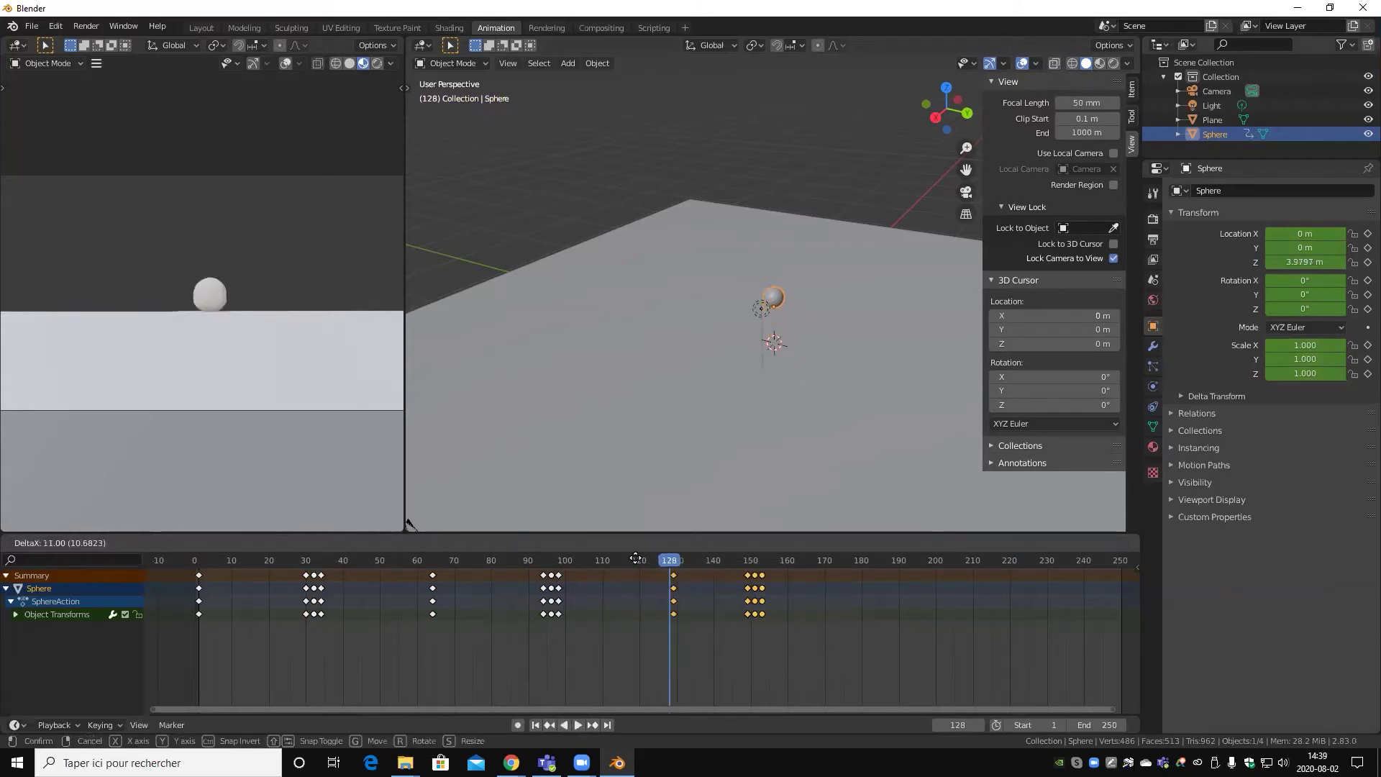
left_click(632, 558)
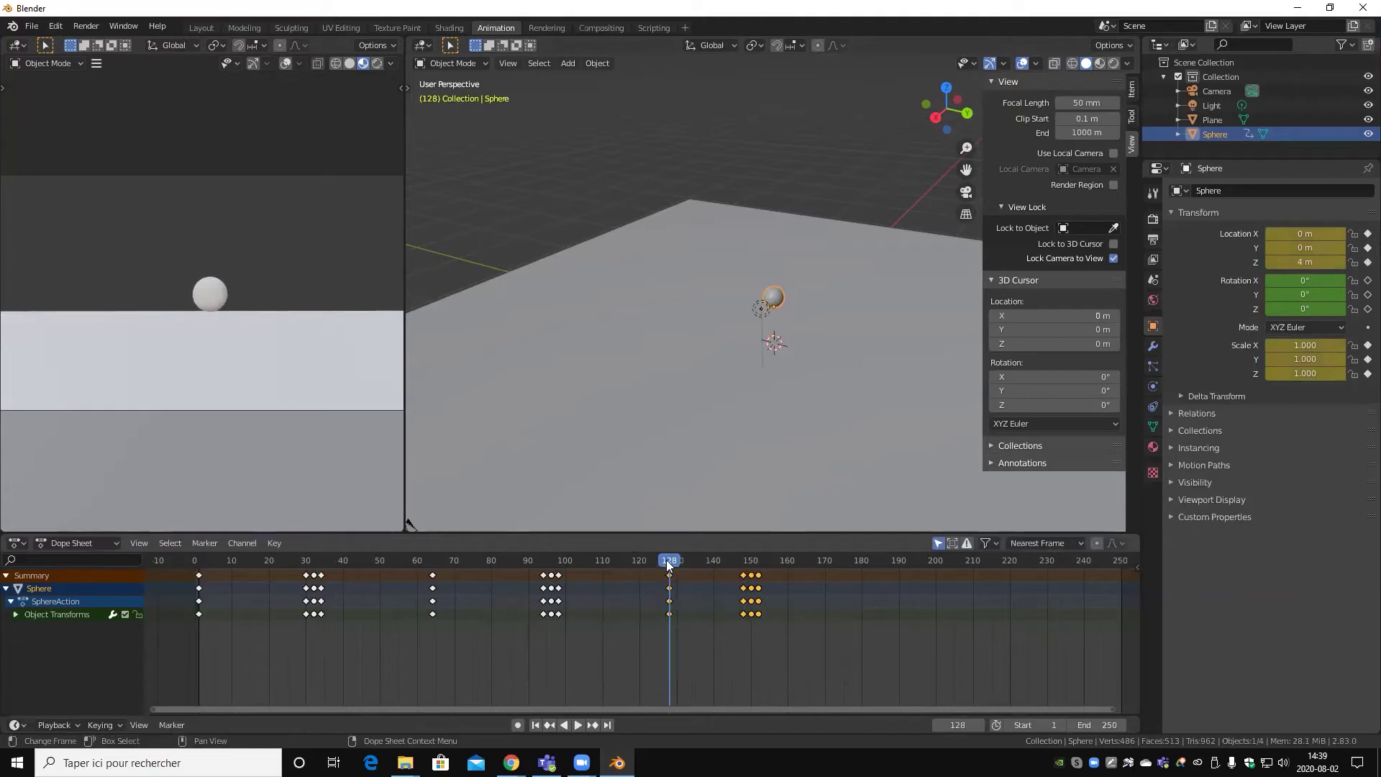
key("space")
left_click_drag(710, 565, 773, 568)
key("space")
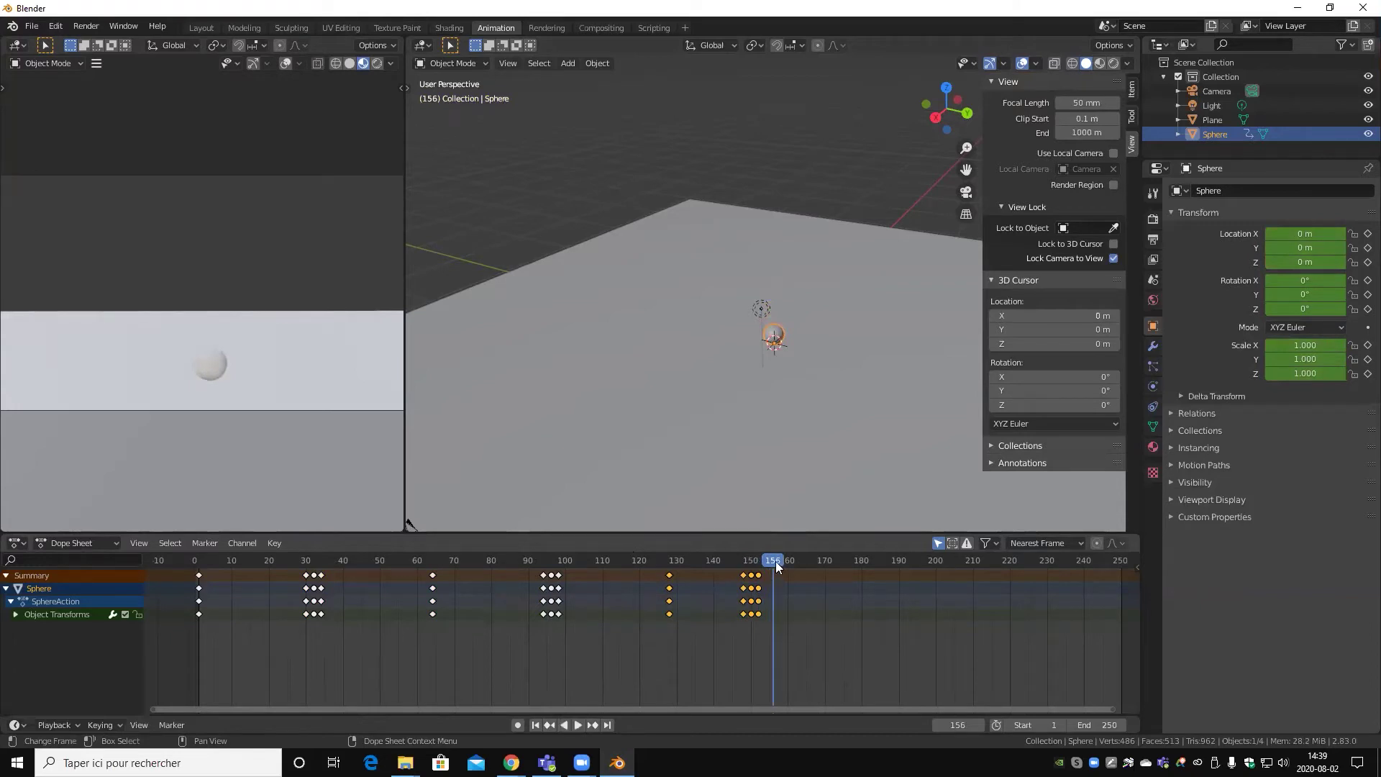
- Move the last keyframes near frame 150 so they sit at frame 158
left_click(780, 559)
left_click_drag(822, 661, 713, 569)
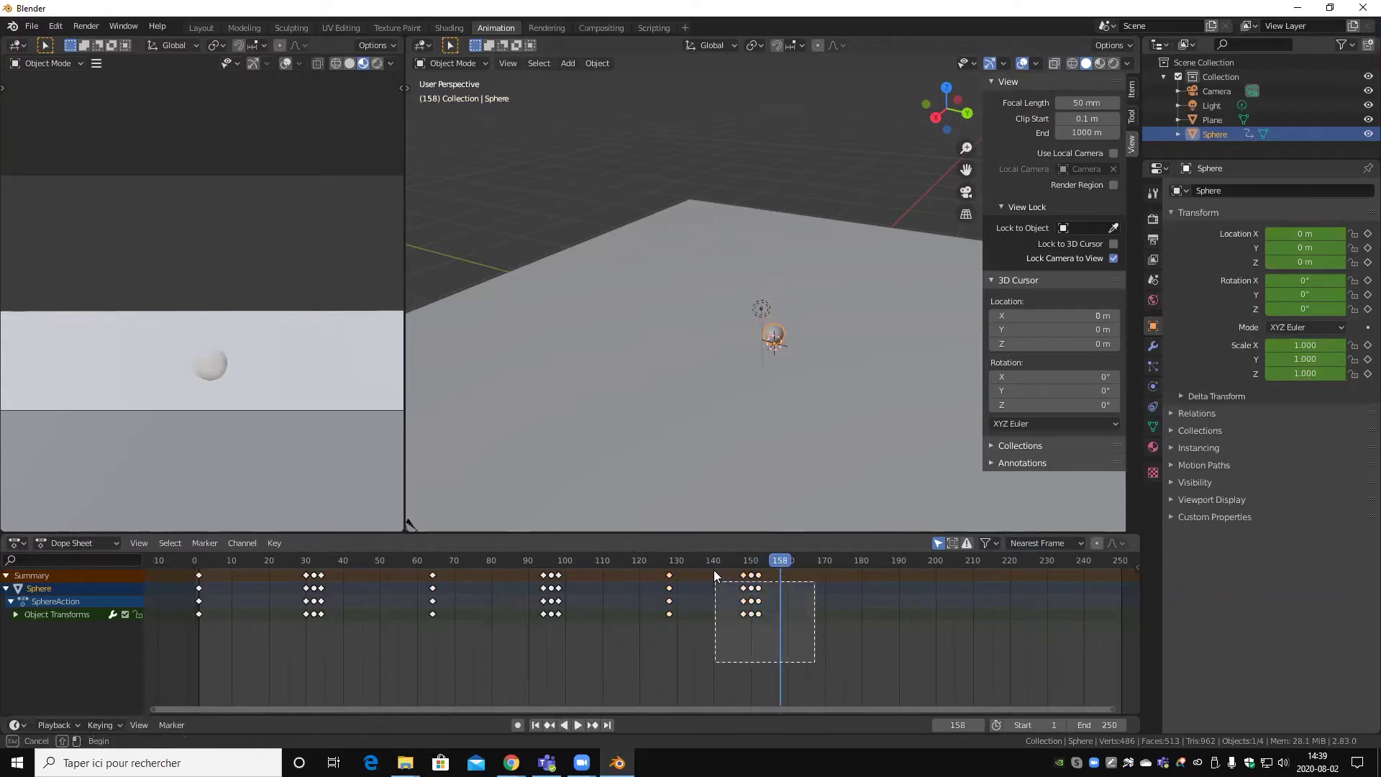
key("g")
left_click(769, 568)
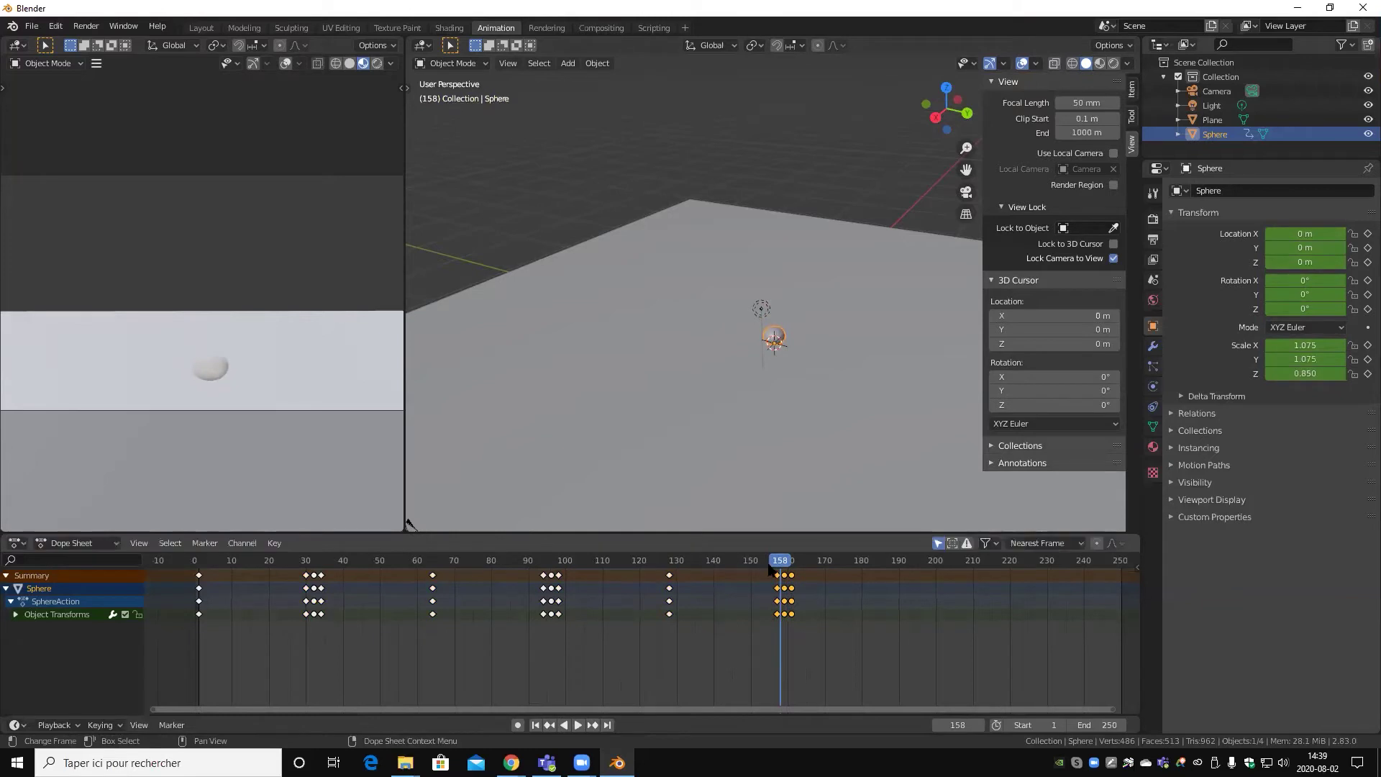
key("g")
left_click(820, 594)
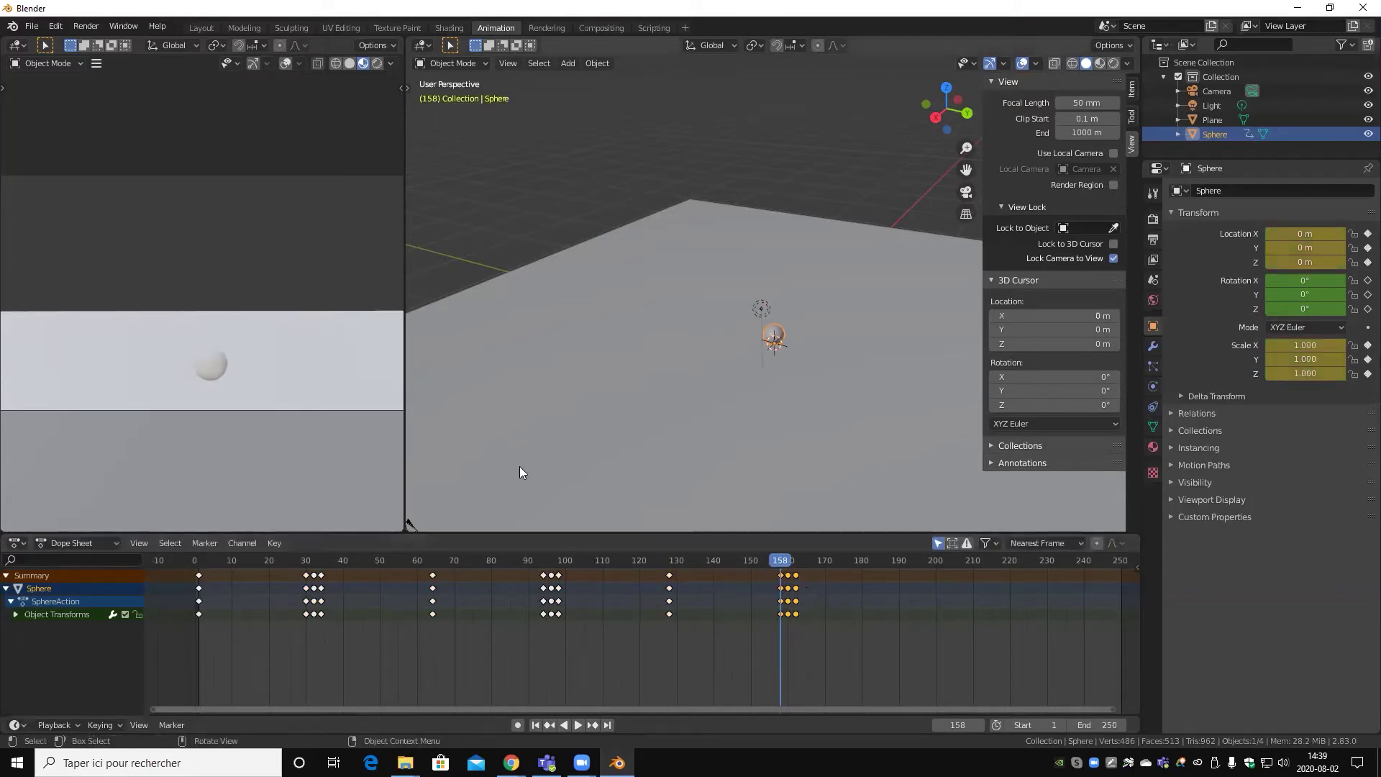
- Play and scrub the bounce to find the ground contact, stopping at frame 84
key("space")
mouse_move(206, 564)
left_mouse_down()
mouse_move(431, 546)
mouse_move(195, 555)
left_mouse_up()
mouse_move(319, 555)
left_mouse_down()
mouse_move(441, 546)
mouse_move(302, 554)
mouse_move(627, 544)
mouse_move(520, 550)
mouse_move(610, 553)
mouse_move(561, 557)
left_mouse_up()
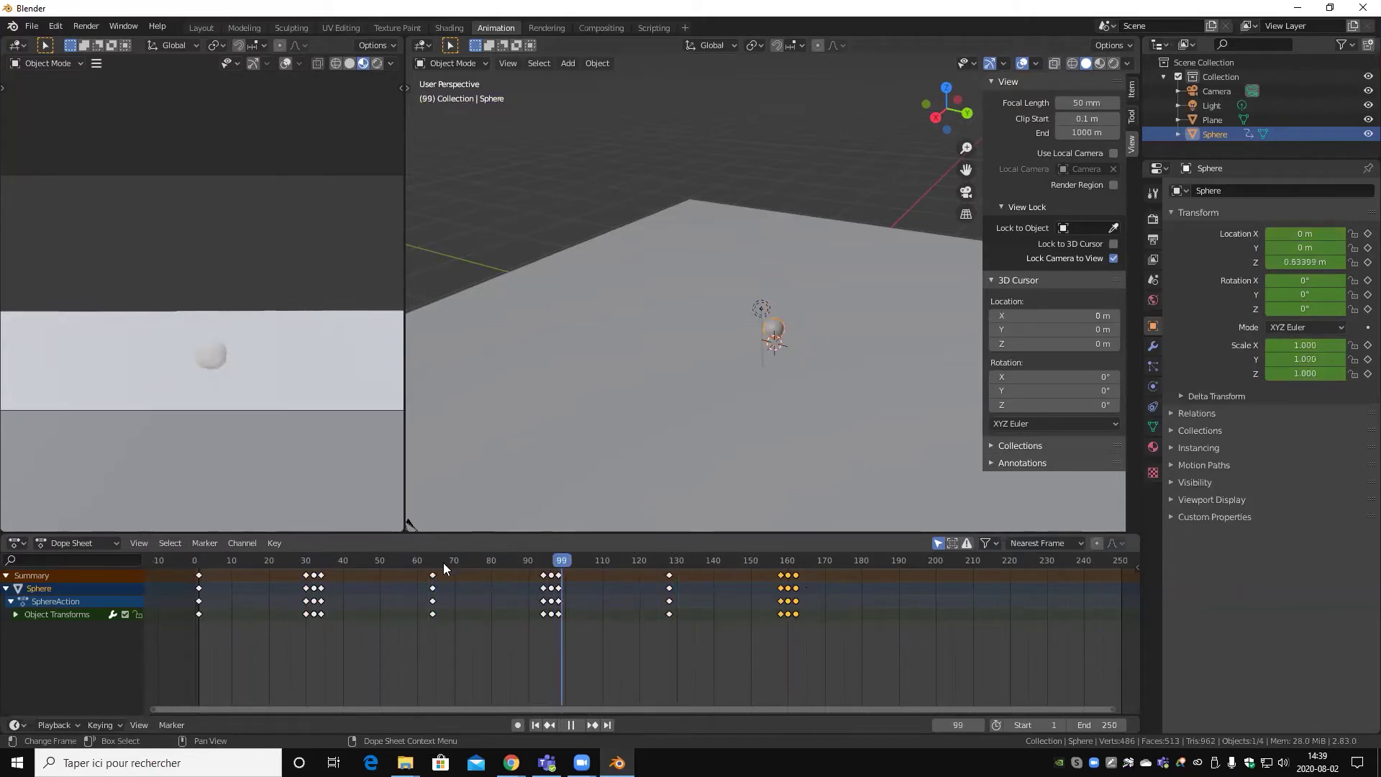
mouse_move(443, 563)
left_mouse_down()
mouse_move(575, 533)
mouse_move(516, 562)
mouse_move(586, 557)
mouse_move(431, 555)
left_mouse_up()
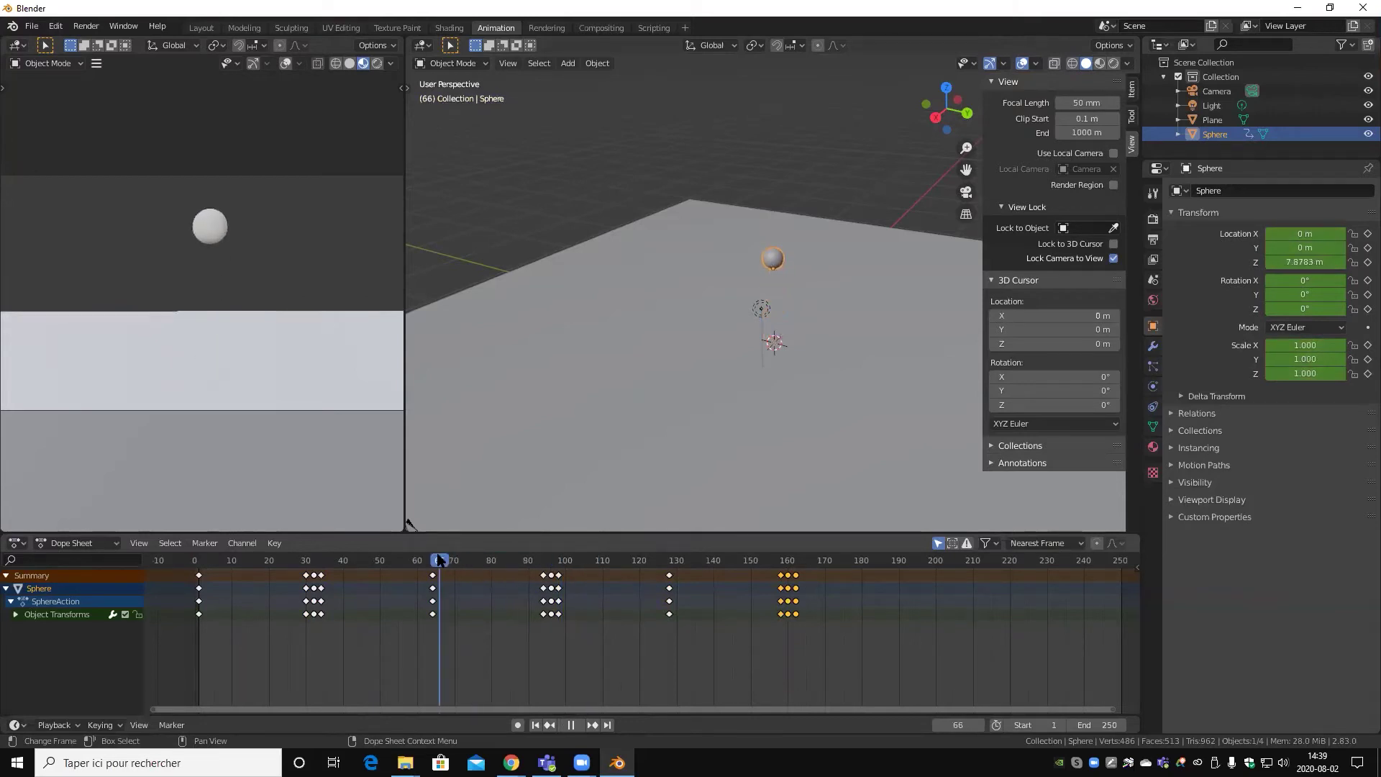
key("space")
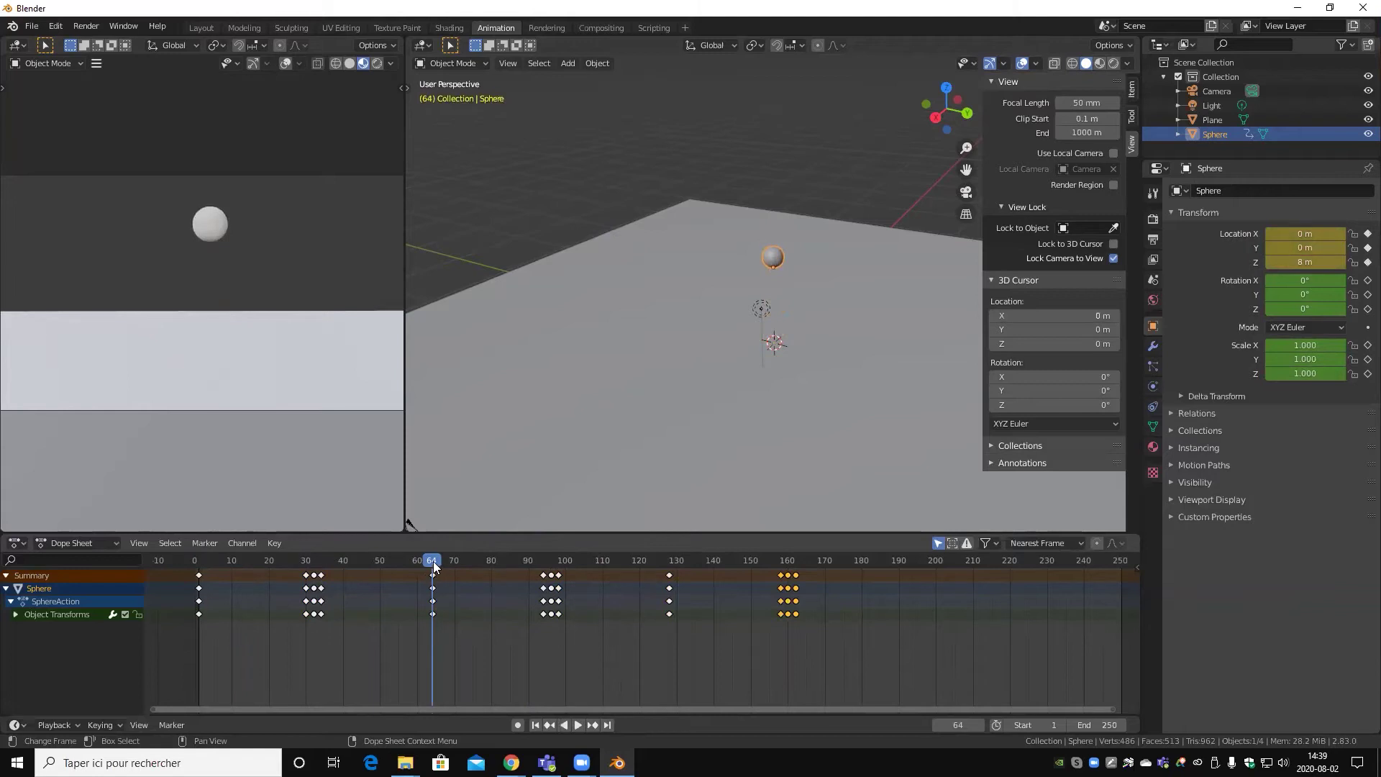
key("space")
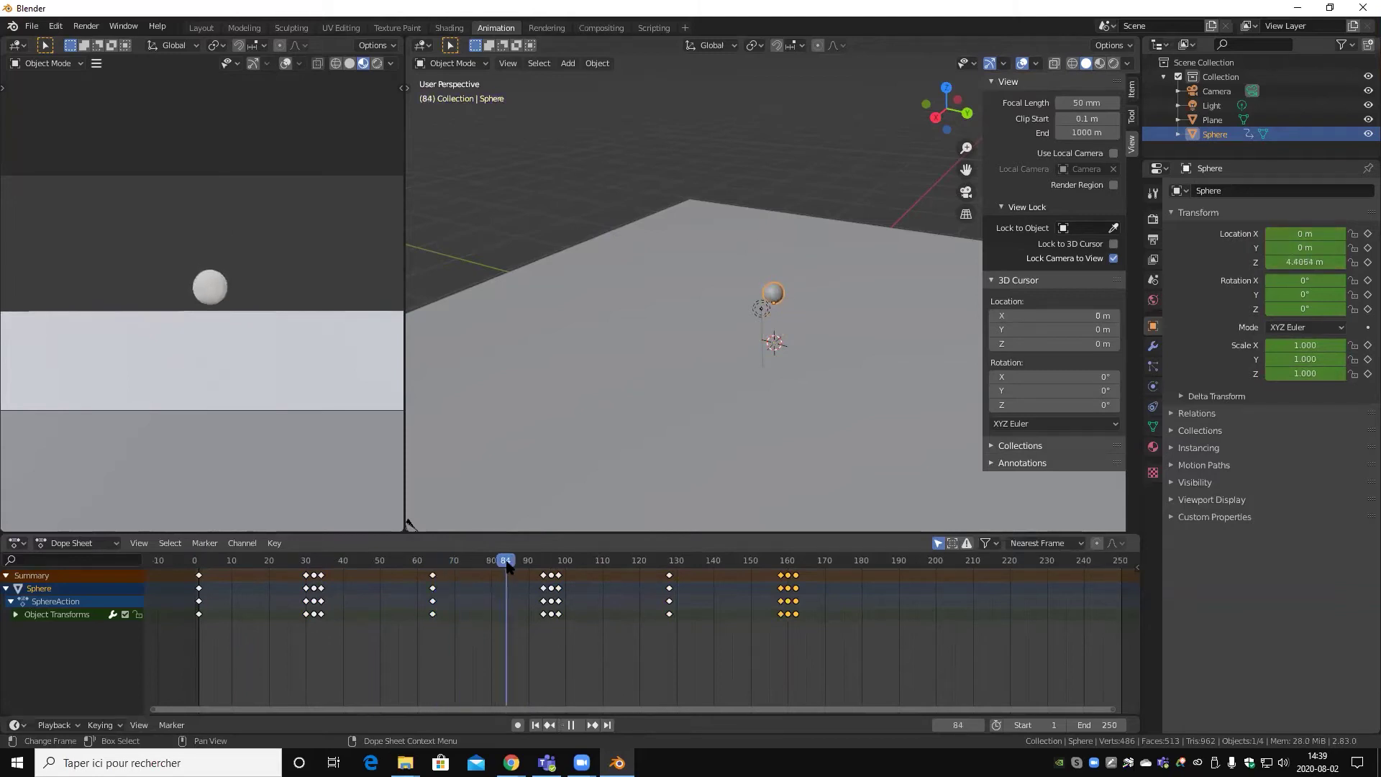
key("space")
- Move the keyframes around frame 95 earlier to frame 84
left_click_drag(581, 629, 533, 566)
key("g")
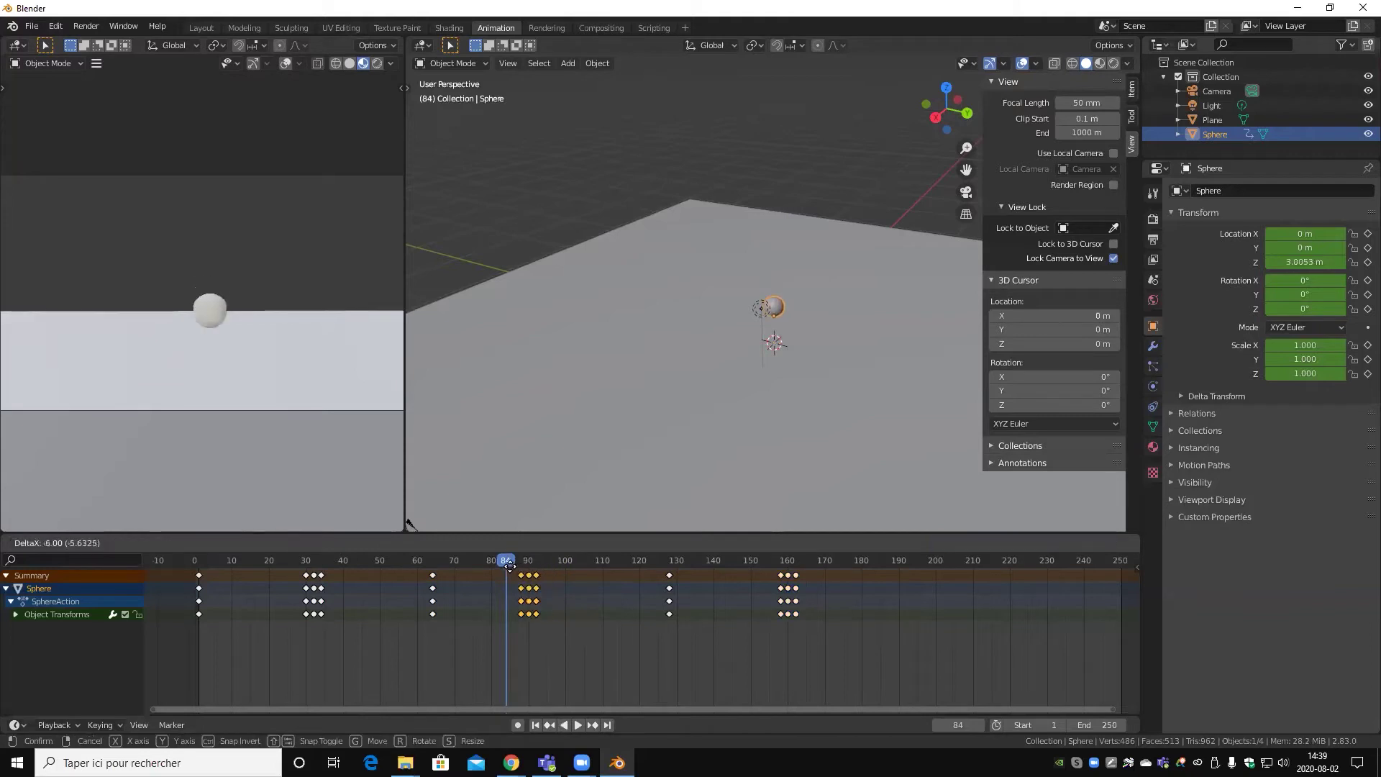
left_click(497, 569)
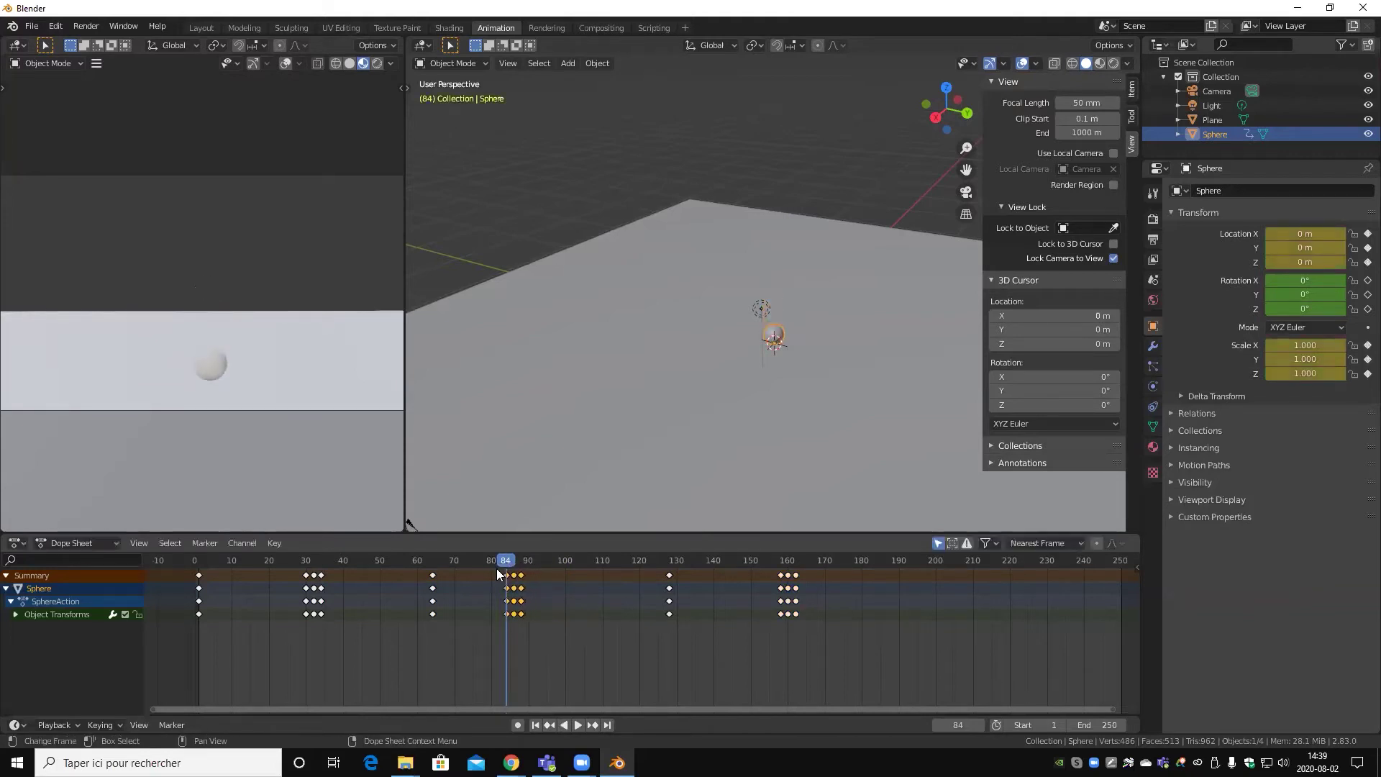
- Move the keyframes at frame 128 back to frame 108
left_click_drag(506, 570, 522, 565)
left_click_drag(523, 559, 594, 574)
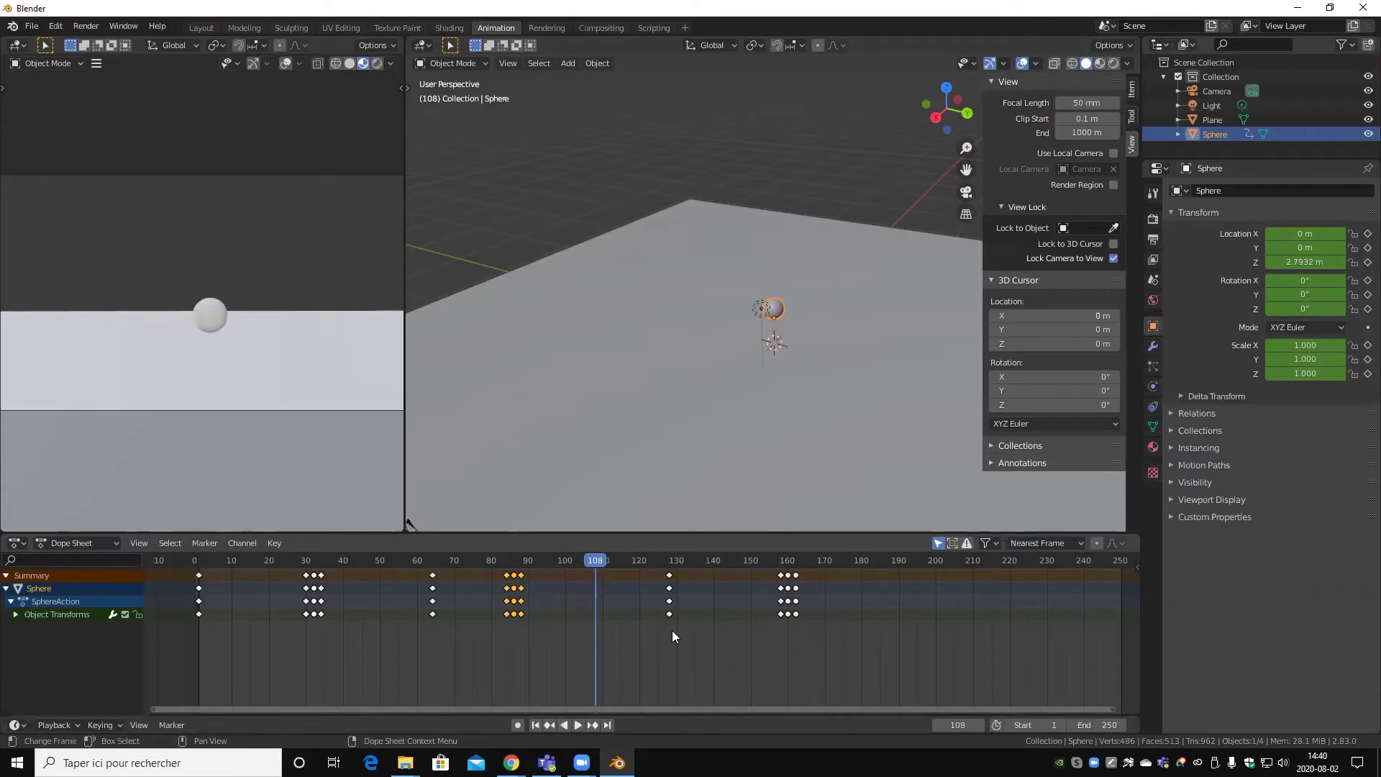
left_click_drag(692, 639, 660, 559)
key("g")
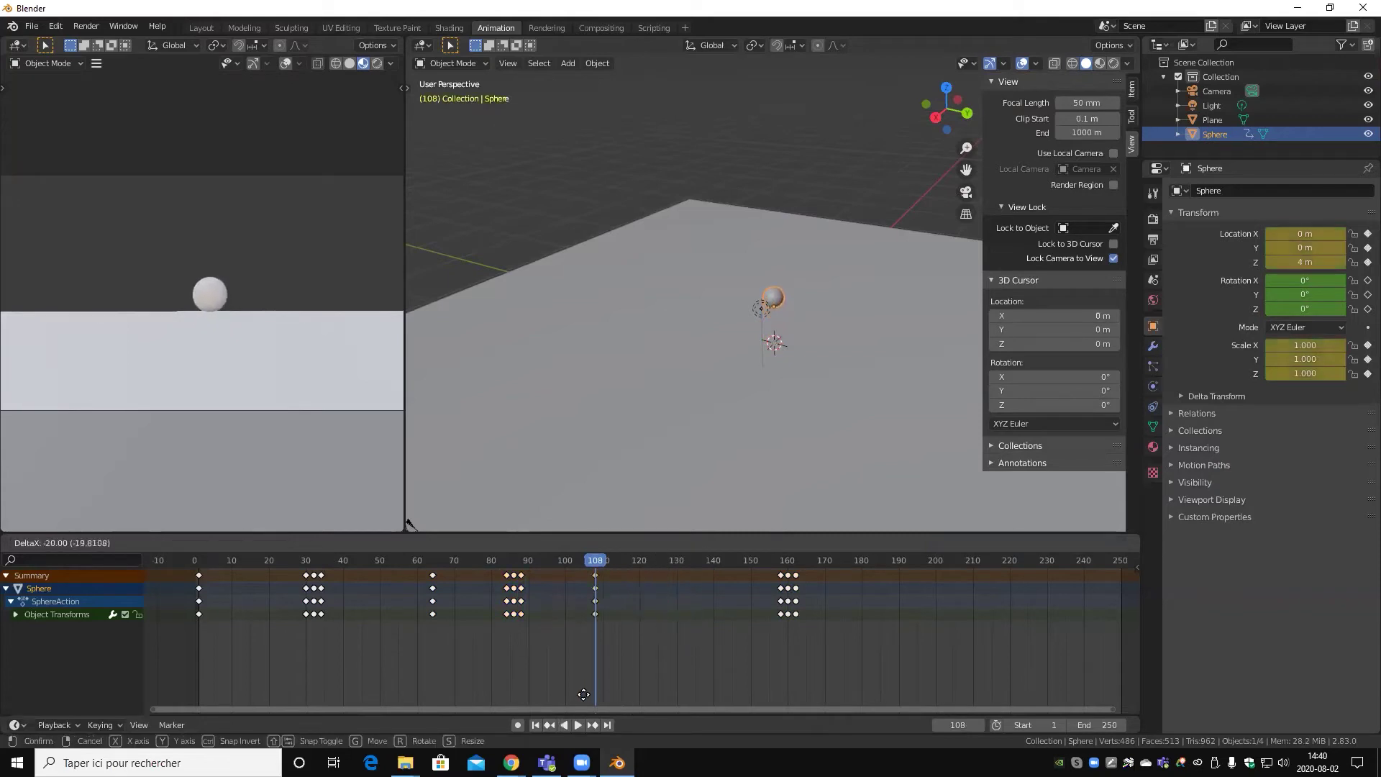
left_click(583, 693)
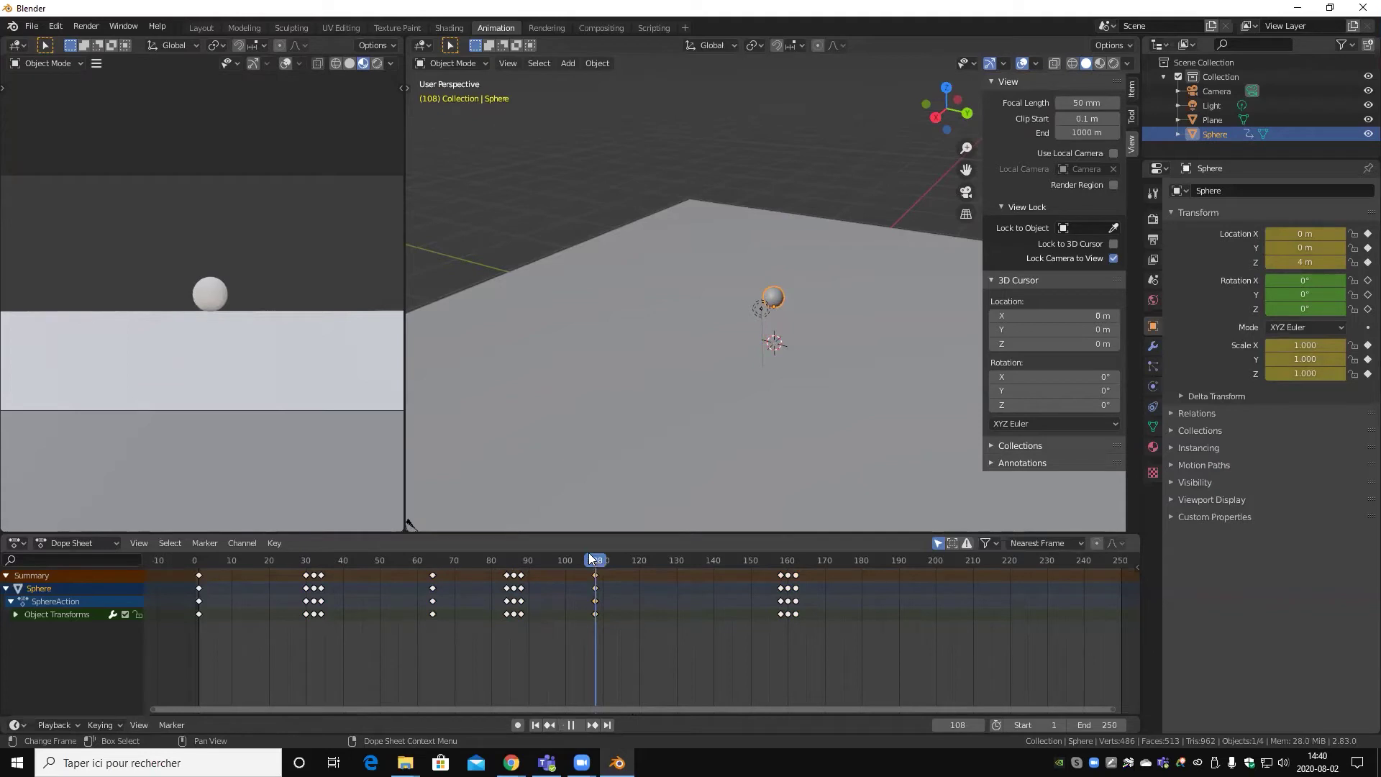
- Shift the keyframes between frames 64 and 108 ten frames earlier
left_click_drag(589, 558, 322, 565)
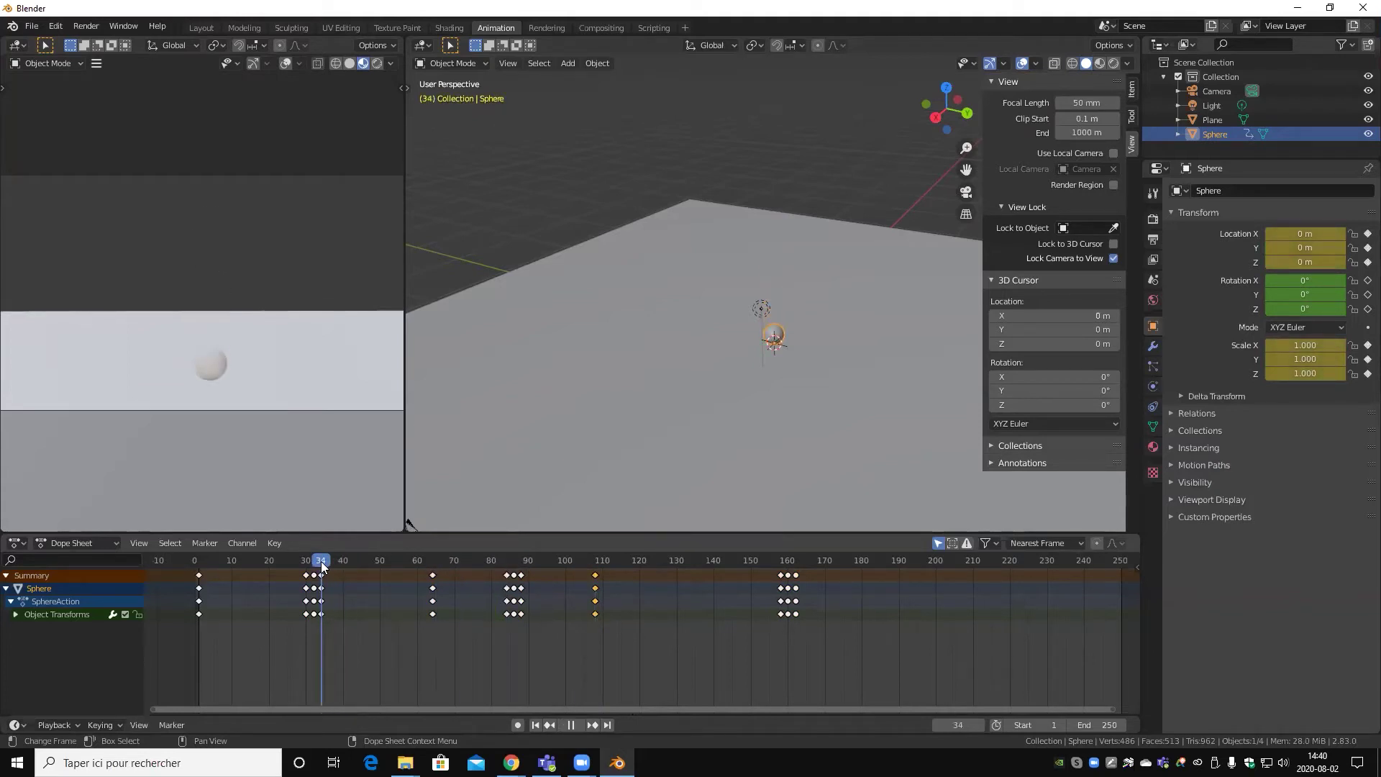
left_click_drag(321, 564, 392, 565)
left_click(394, 558)
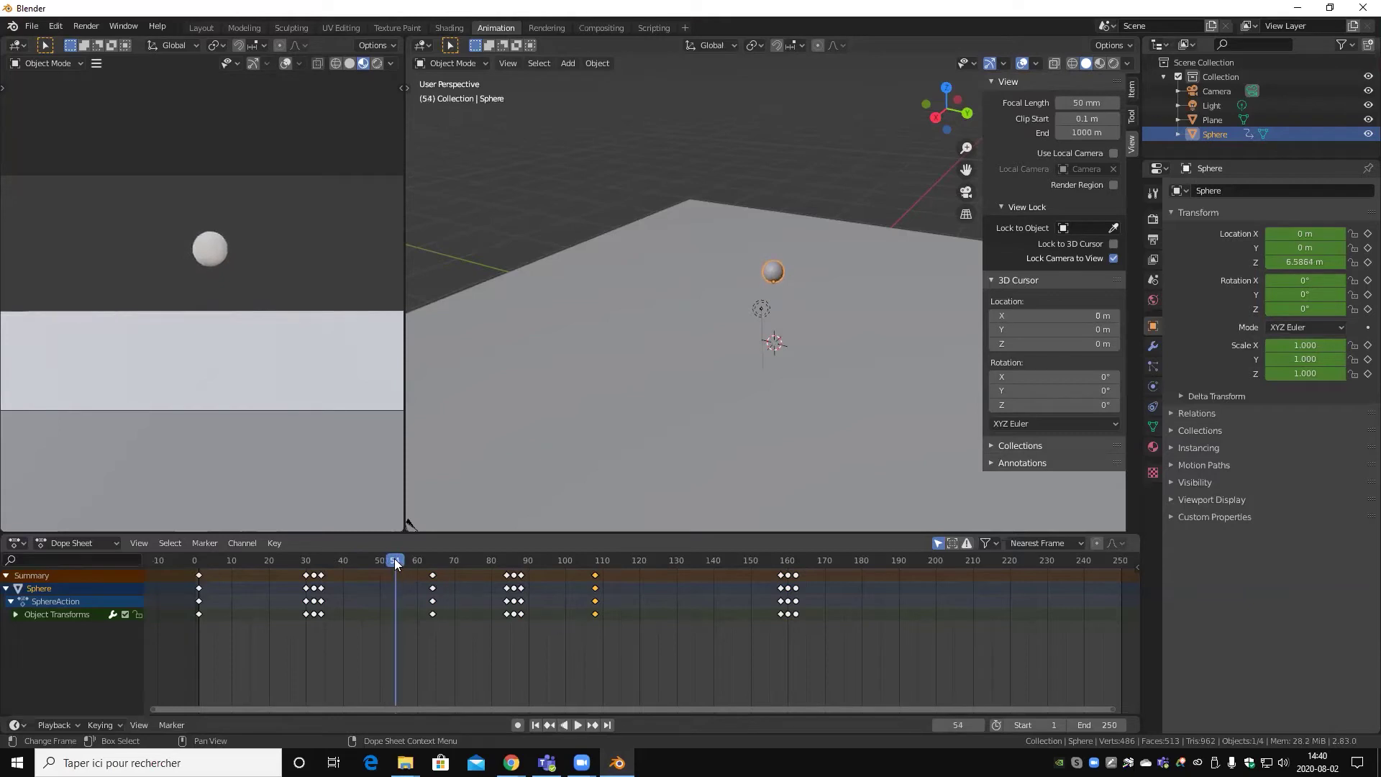
left_click_drag(633, 656, 359, 562)
key("g")
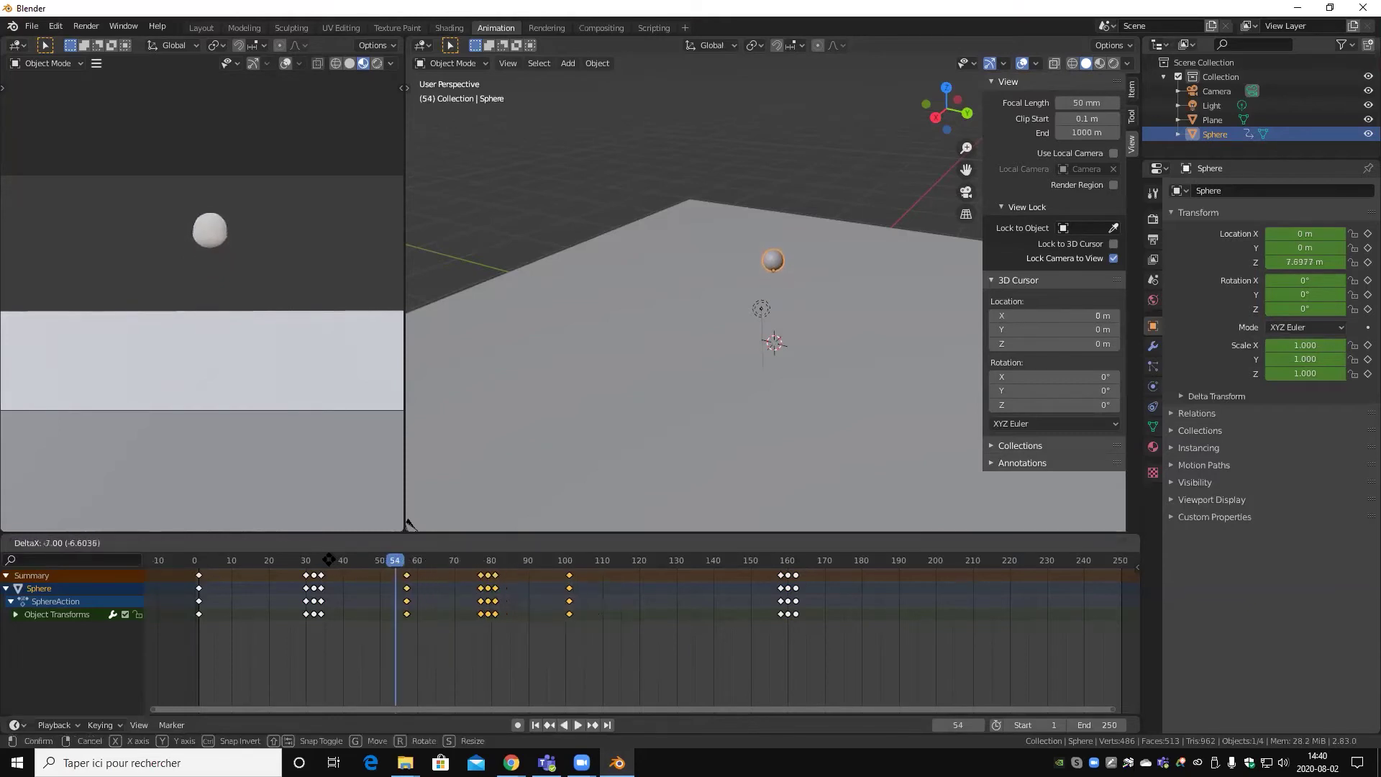
left_click(323, 558)
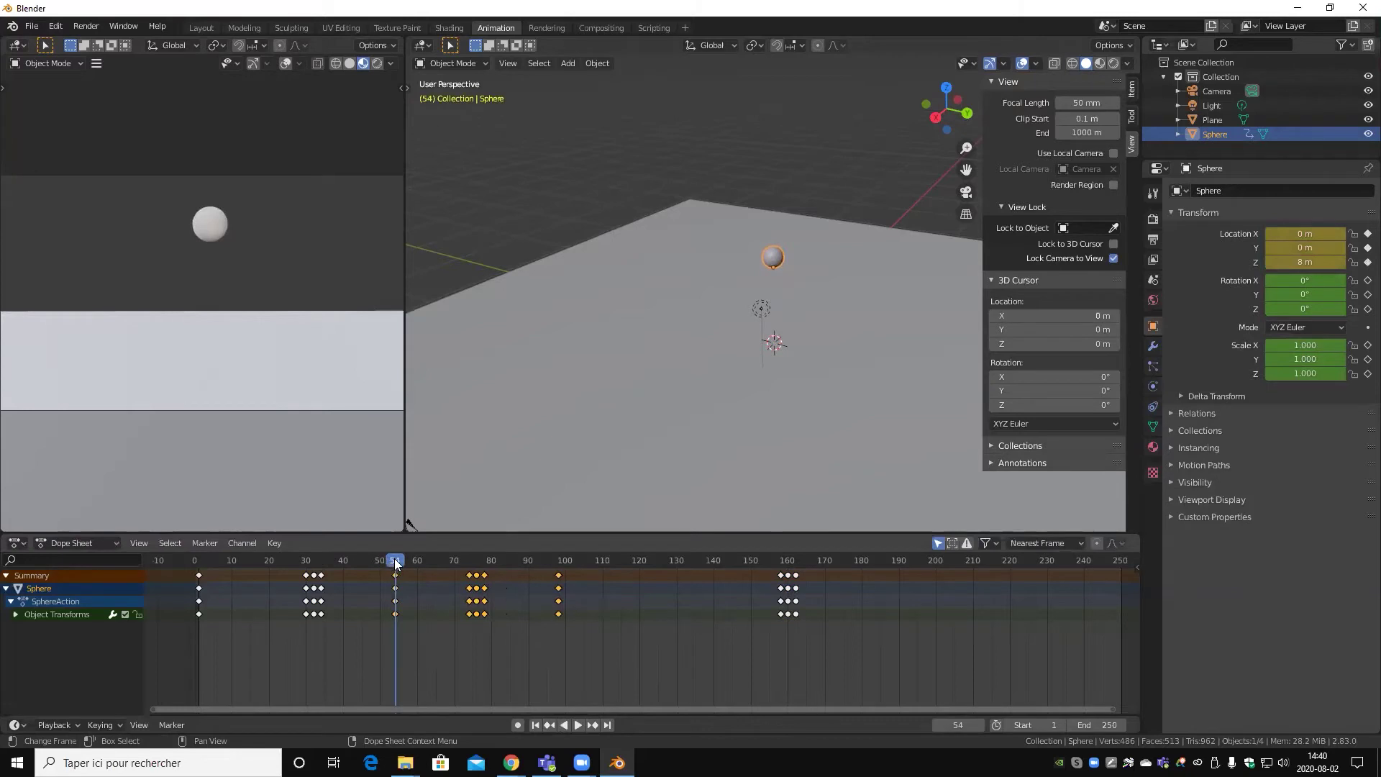
- Move the keyframe column at frame 98 to frame 88
mouse_move(395, 563)
left_mouse_down()
mouse_move(549, 565)
mouse_move(481, 565)
mouse_move(546, 573)
mouse_move(521, 568)
left_mouse_up()
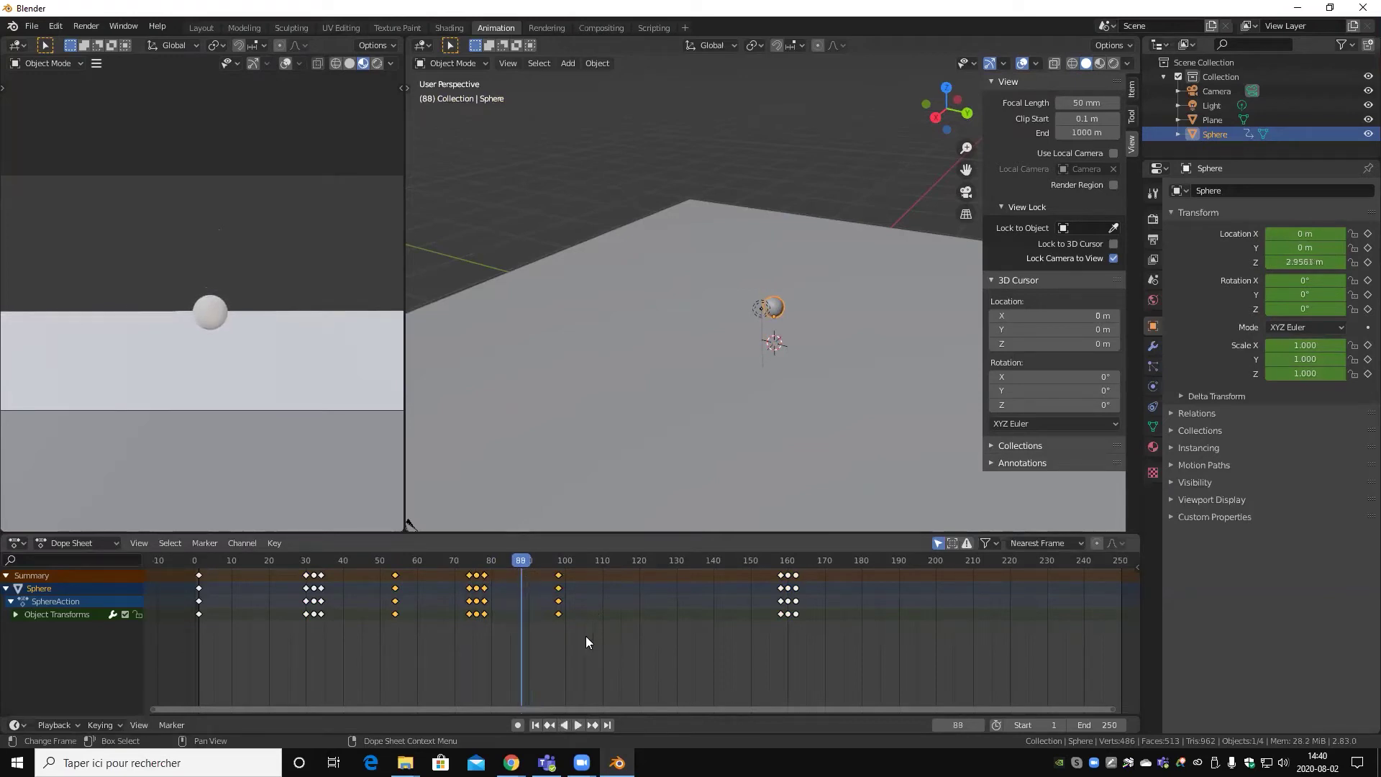
left_click_drag(594, 638, 537, 570)
key("g")
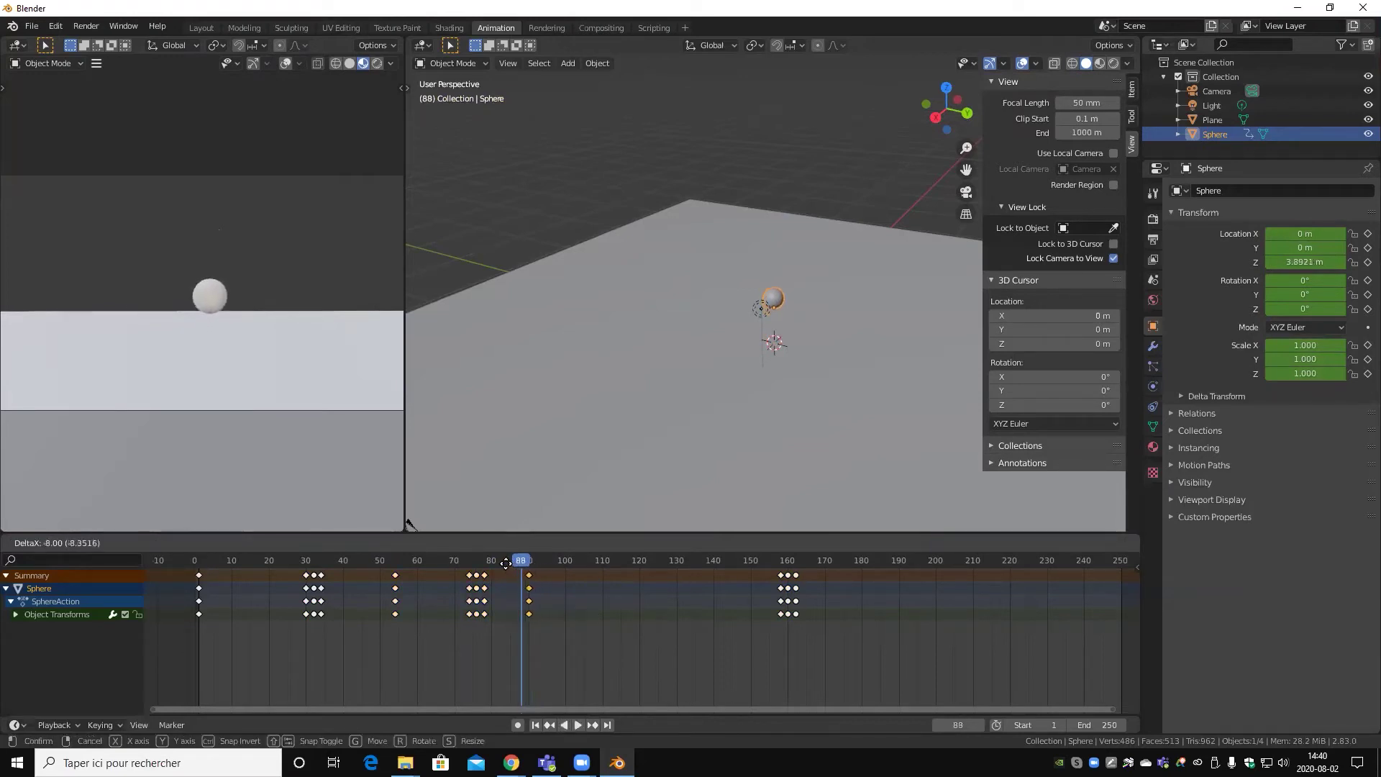
left_click(502, 568)
key("g")
left_click(529, 594)
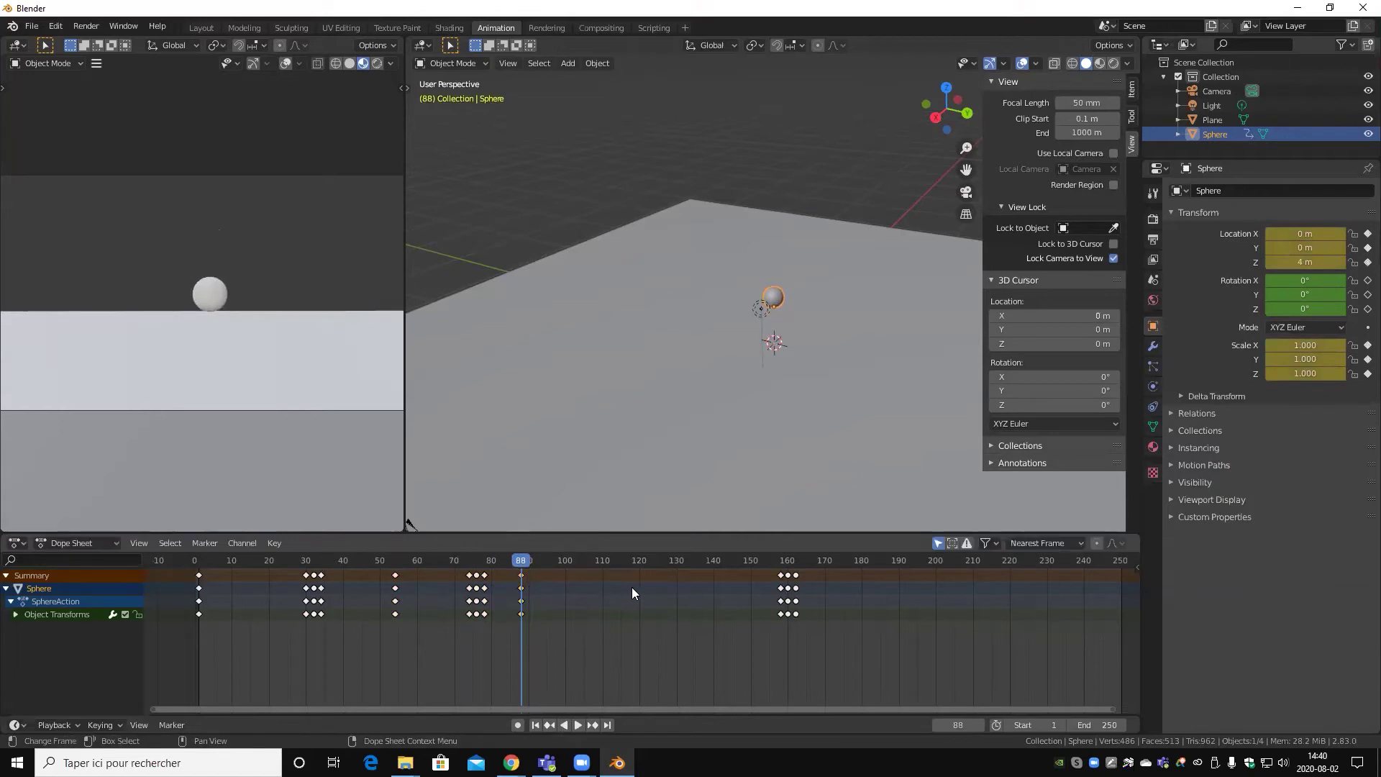
- Pull the final keyframes from frame 160 back to about frame 98
key("space")
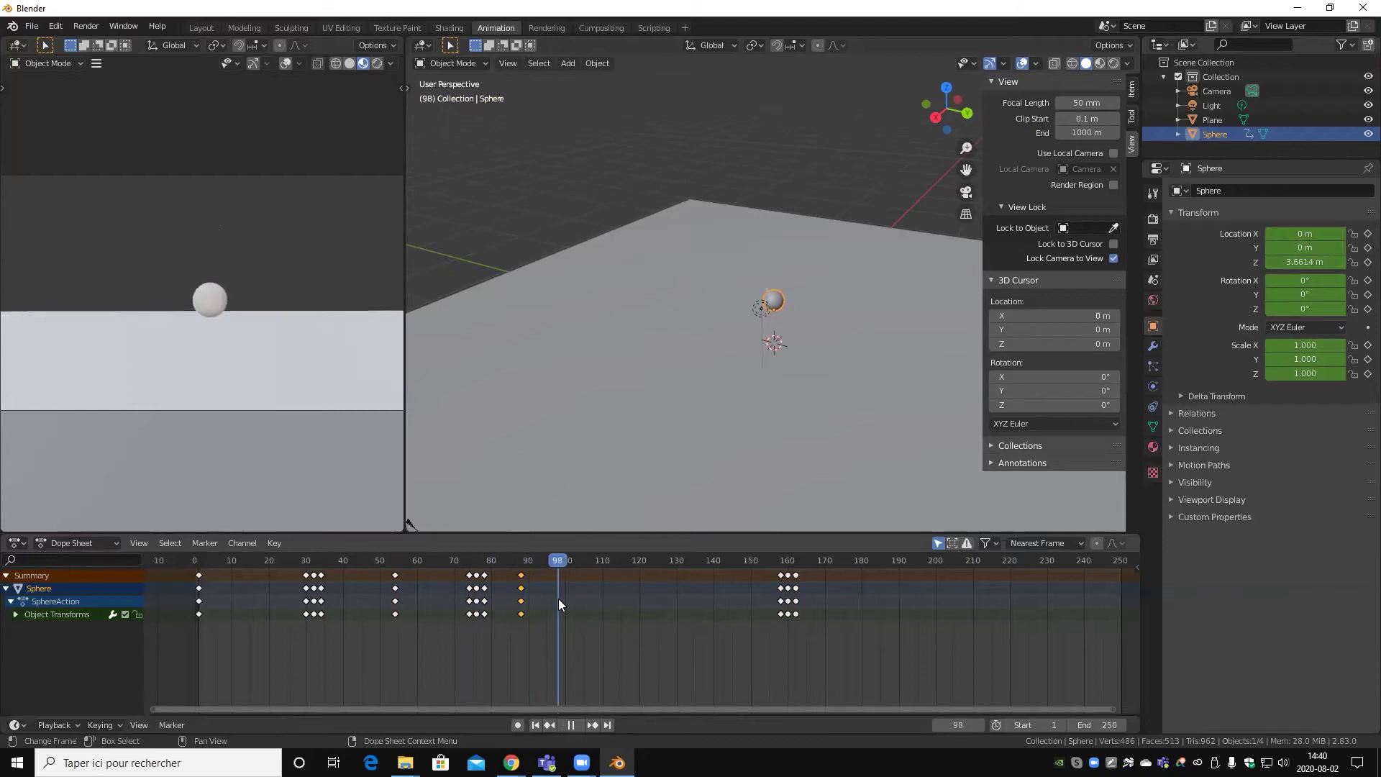
key("space")
left_click_drag(870, 647, 741, 558)
key("g")
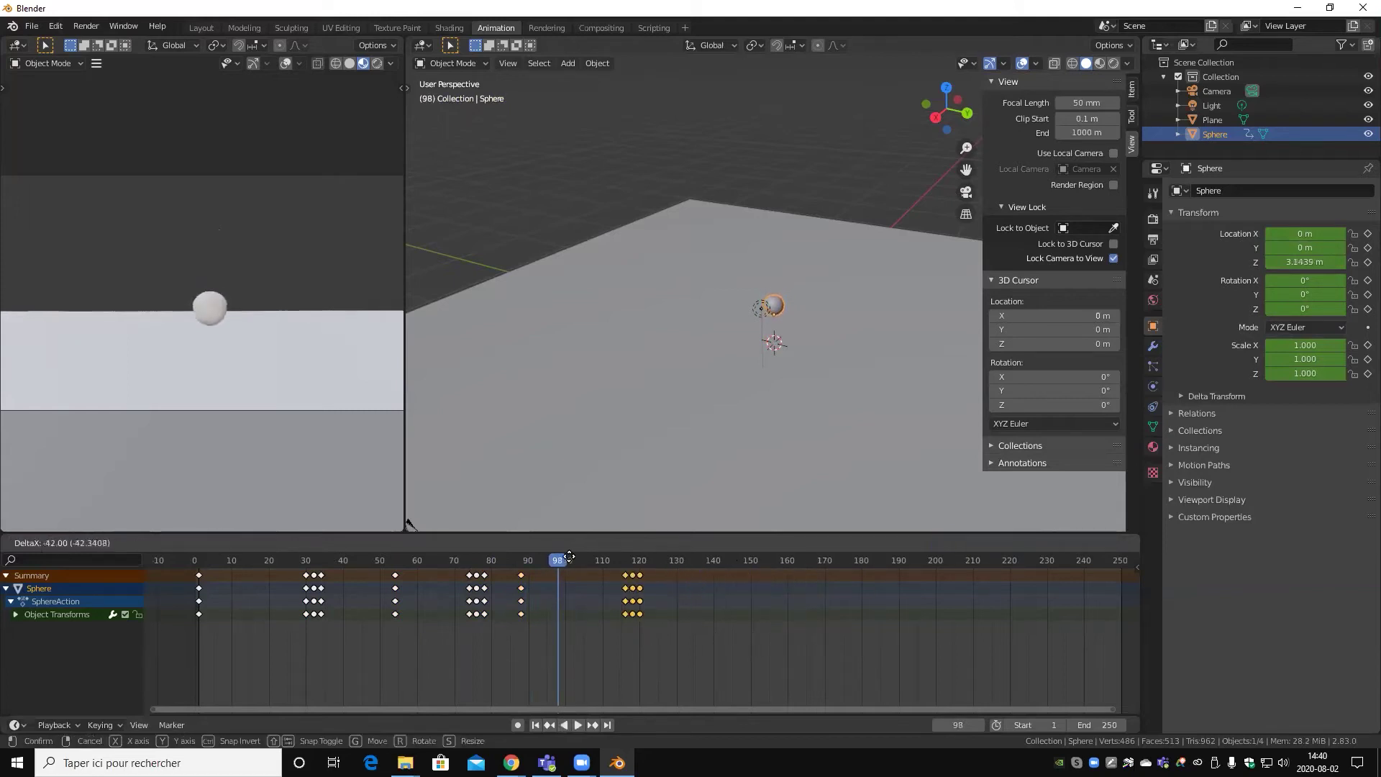
left_click(517, 707)
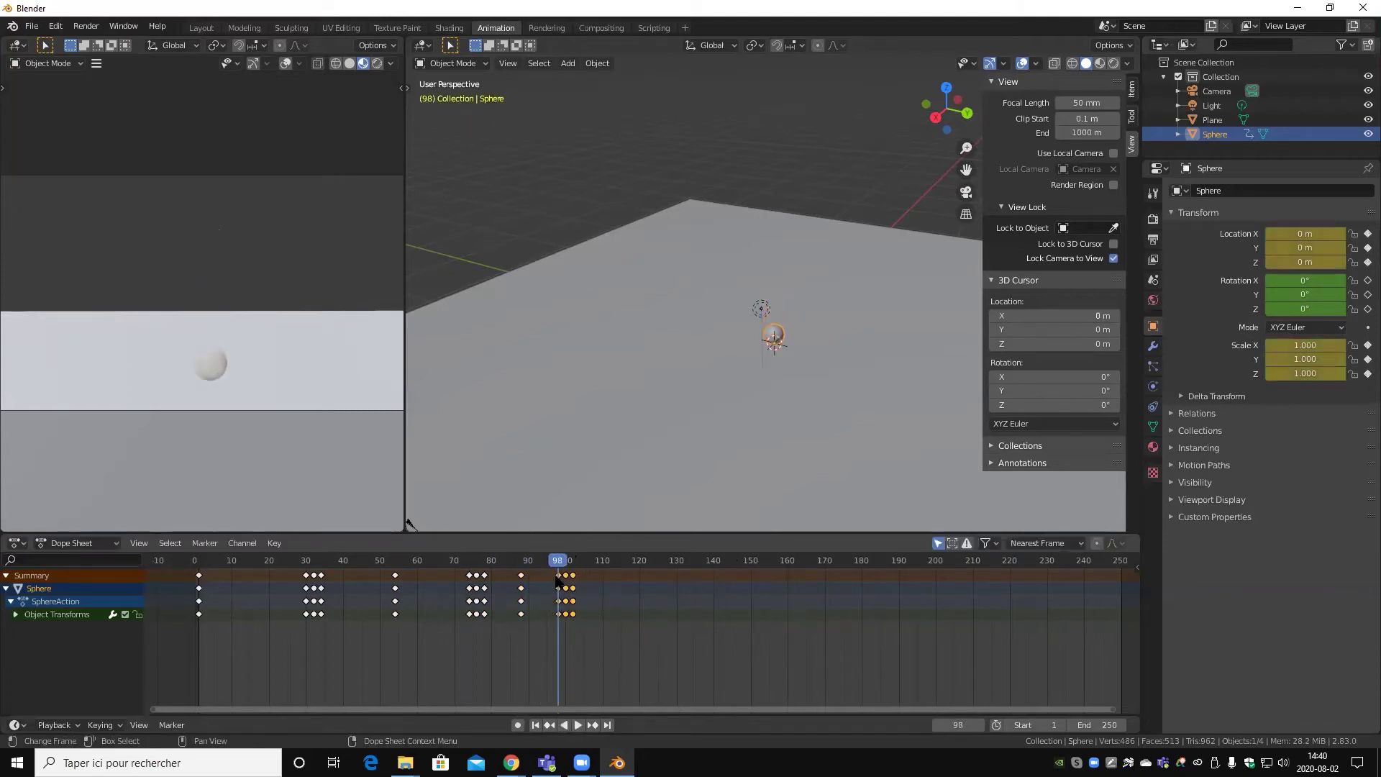
- Replay the bounce from frame 0 to review the tightened timing
key("shift+Left")
key("space")
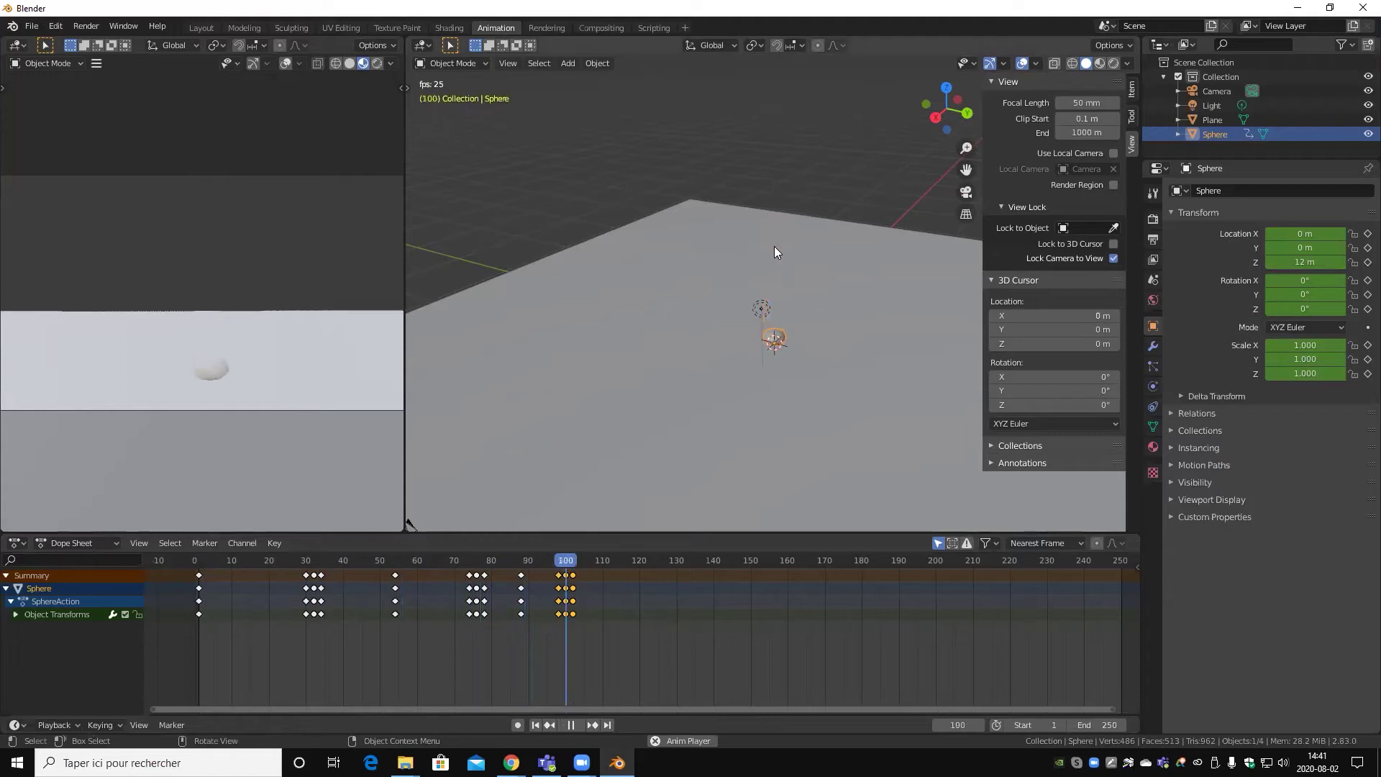
key("space")
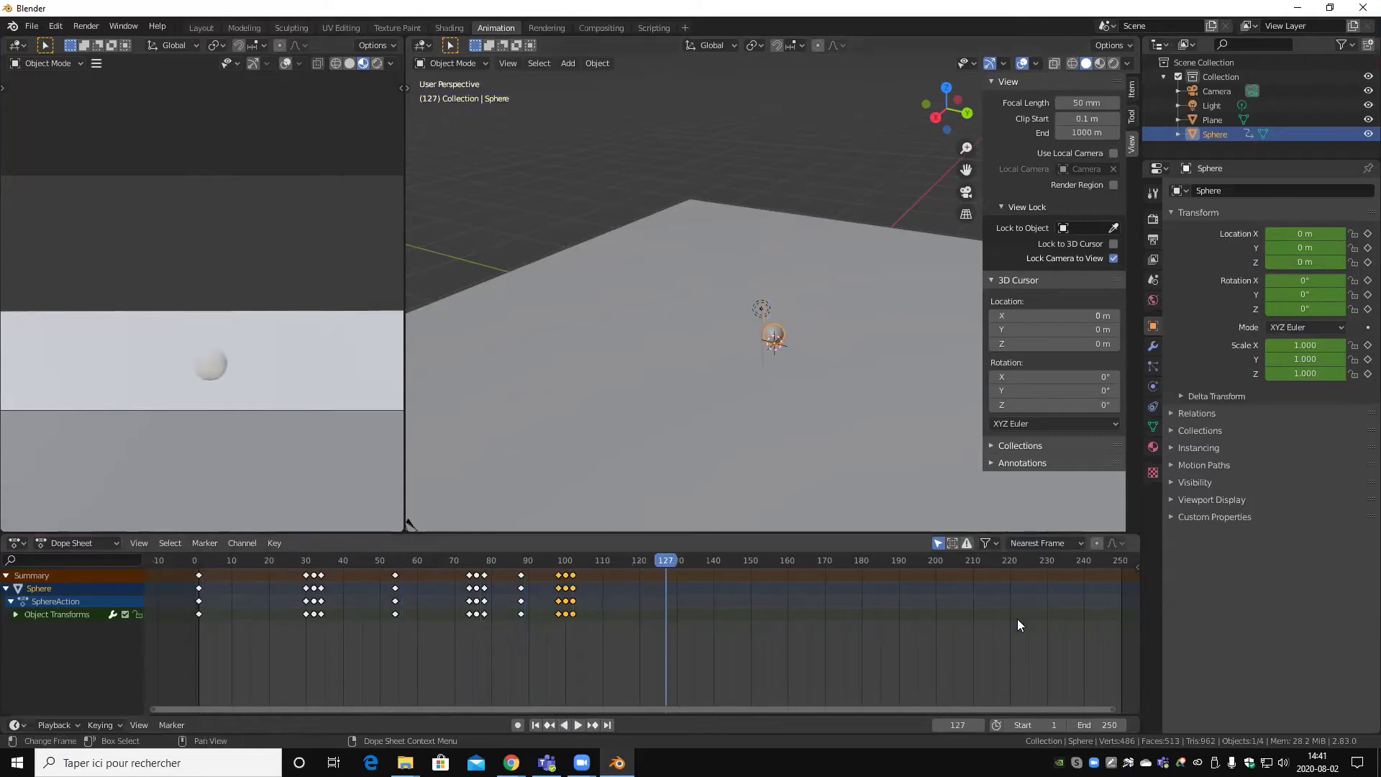
left_click_drag(679, 559, 156, 553)
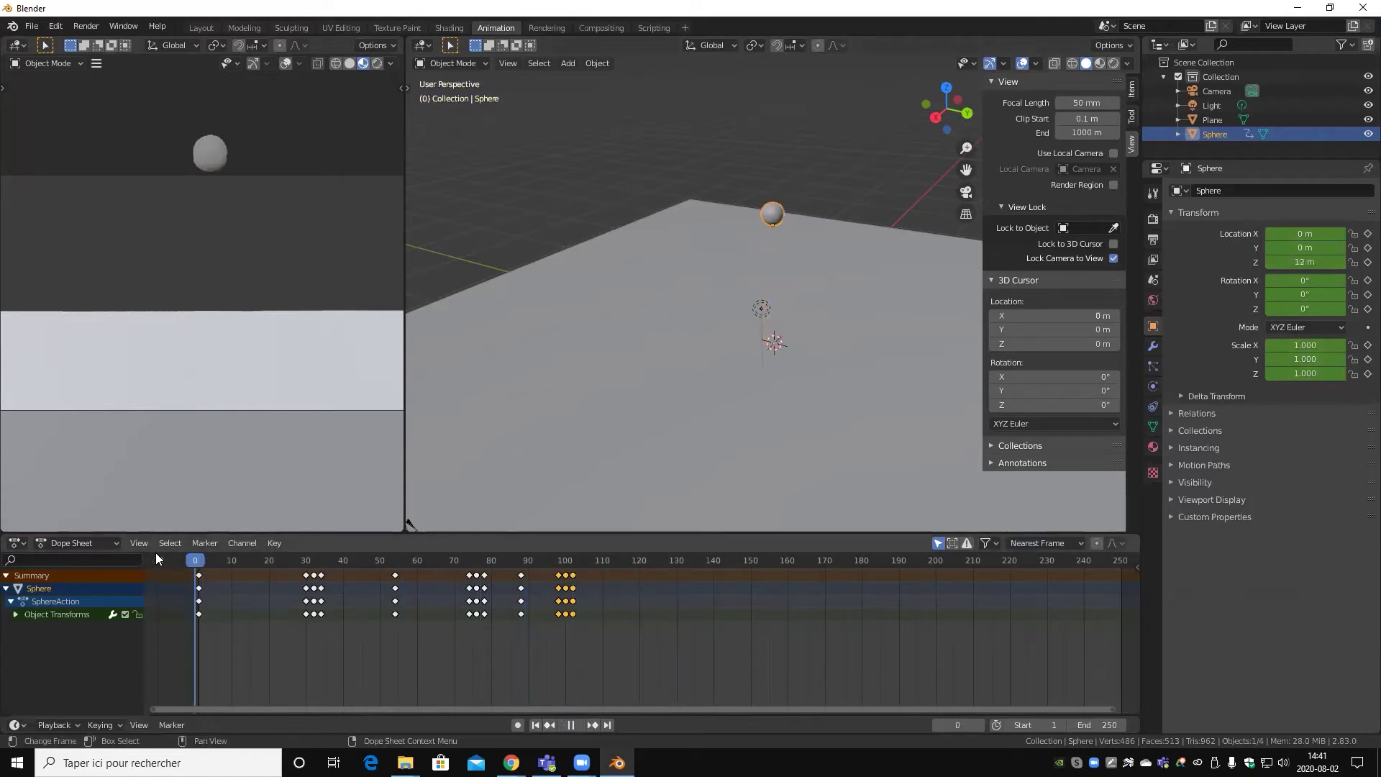
key("space")
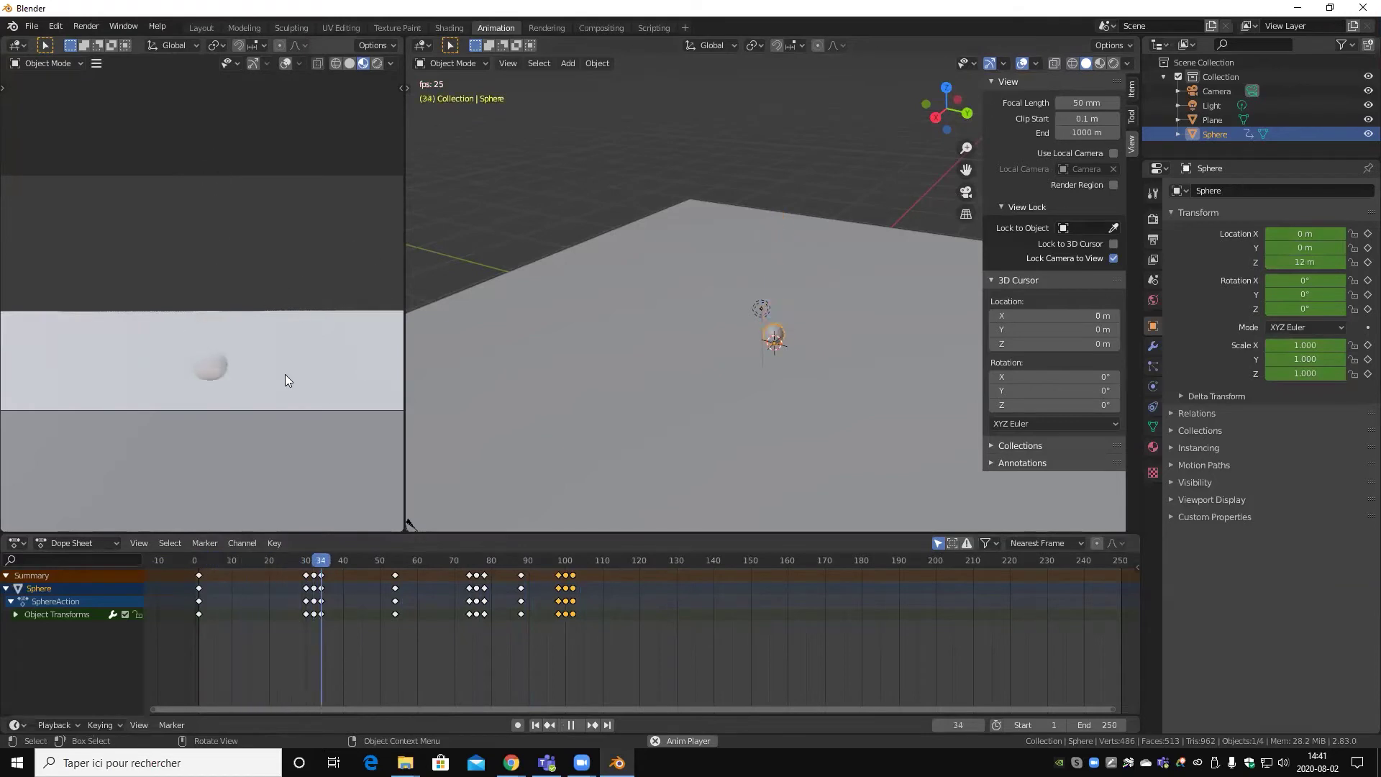
key("space")
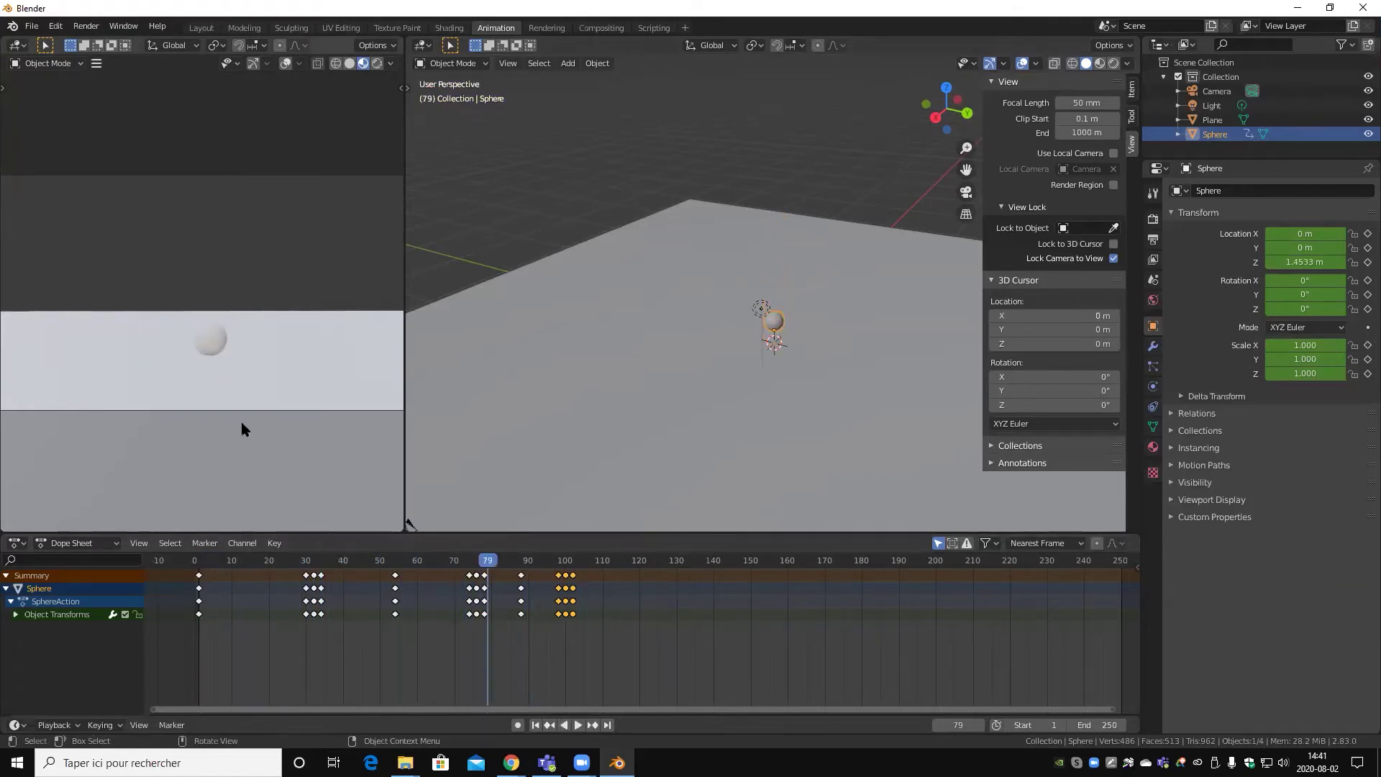
key("space")
mouse_move(401, 560)
left_mouse_down()
mouse_move(314, 560)
mouse_move(476, 544)
mouse_move(302, 563)
mouse_move(718, 558)
mouse_move(174, 542)
mouse_move(370, 535)
mouse_move(167, 545)
mouse_move(244, 553)
mouse_move(247, 540)
mouse_move(196, 539)
mouse_move(250, 541)
mouse_move(237, 536)
left_mouse_up()
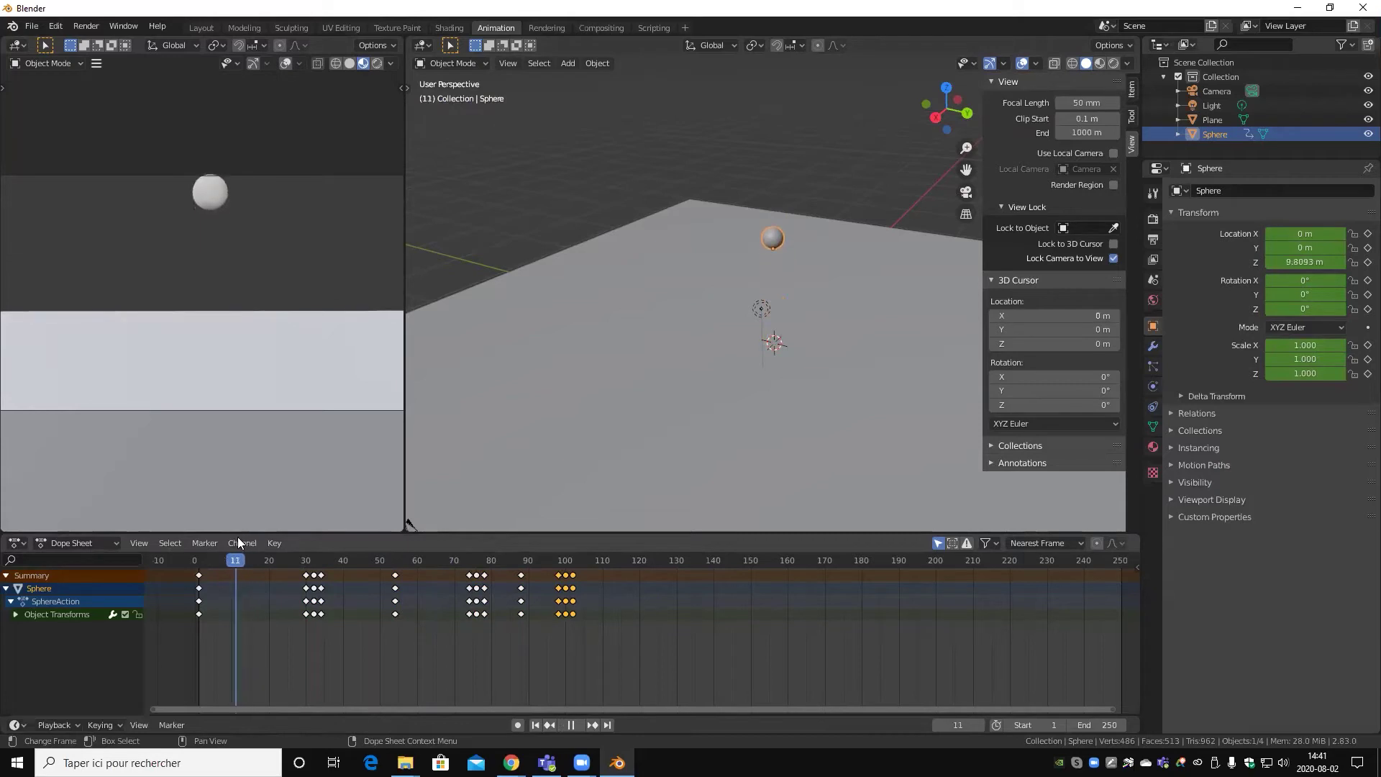
- Slide the frame 30–34 bounce keys earlier to about frame 17
left_click_drag(351, 636, 296, 566)
key("g")
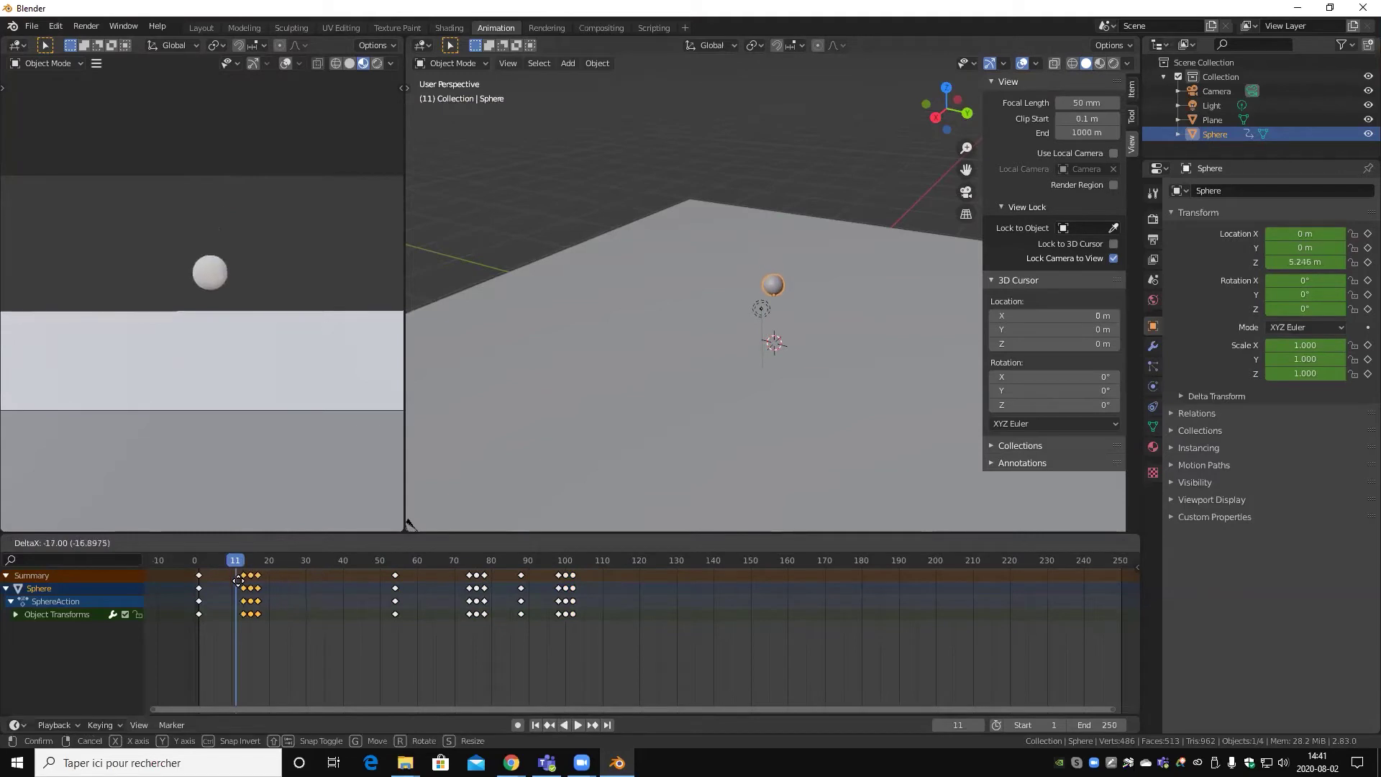
key("Escape")
left_click_drag(240, 562, 251, 554)
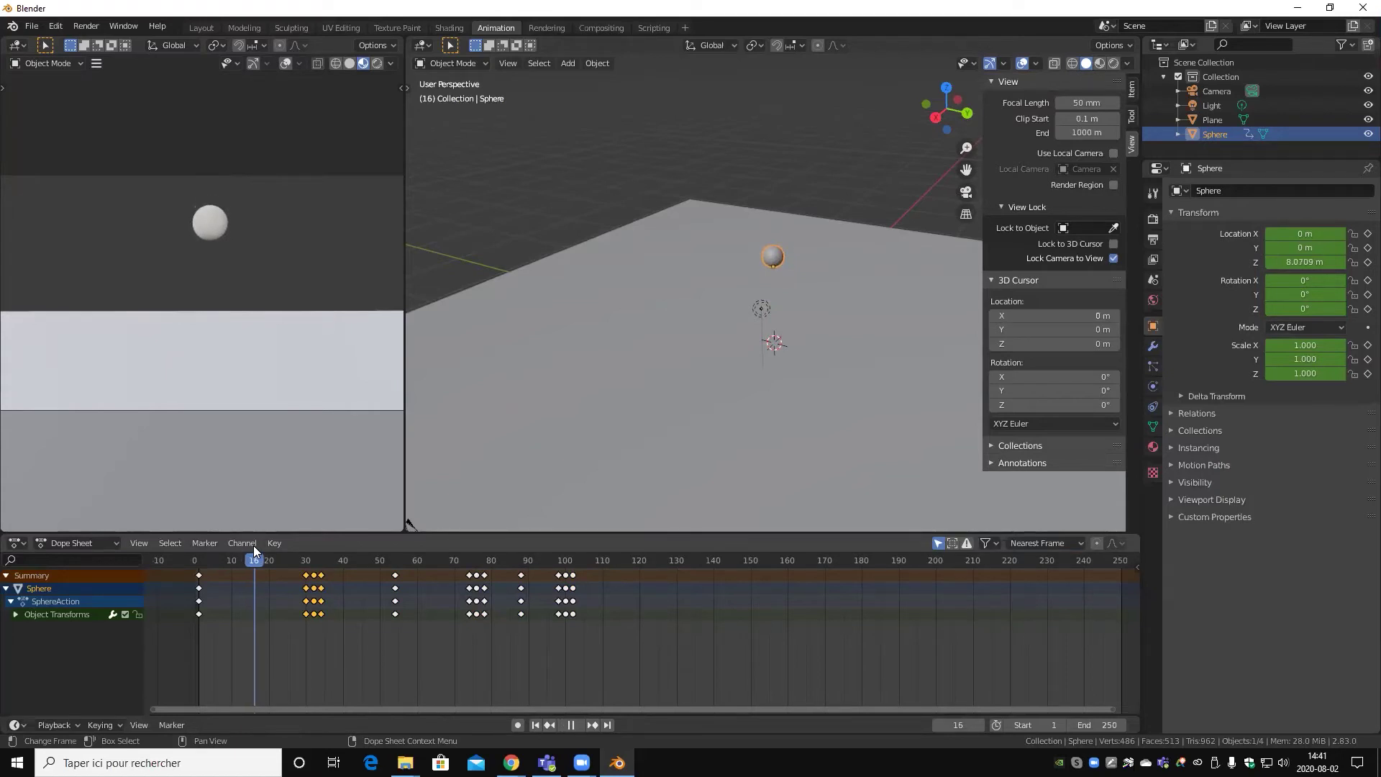
key("space")
left_click(252, 558)
key("space")
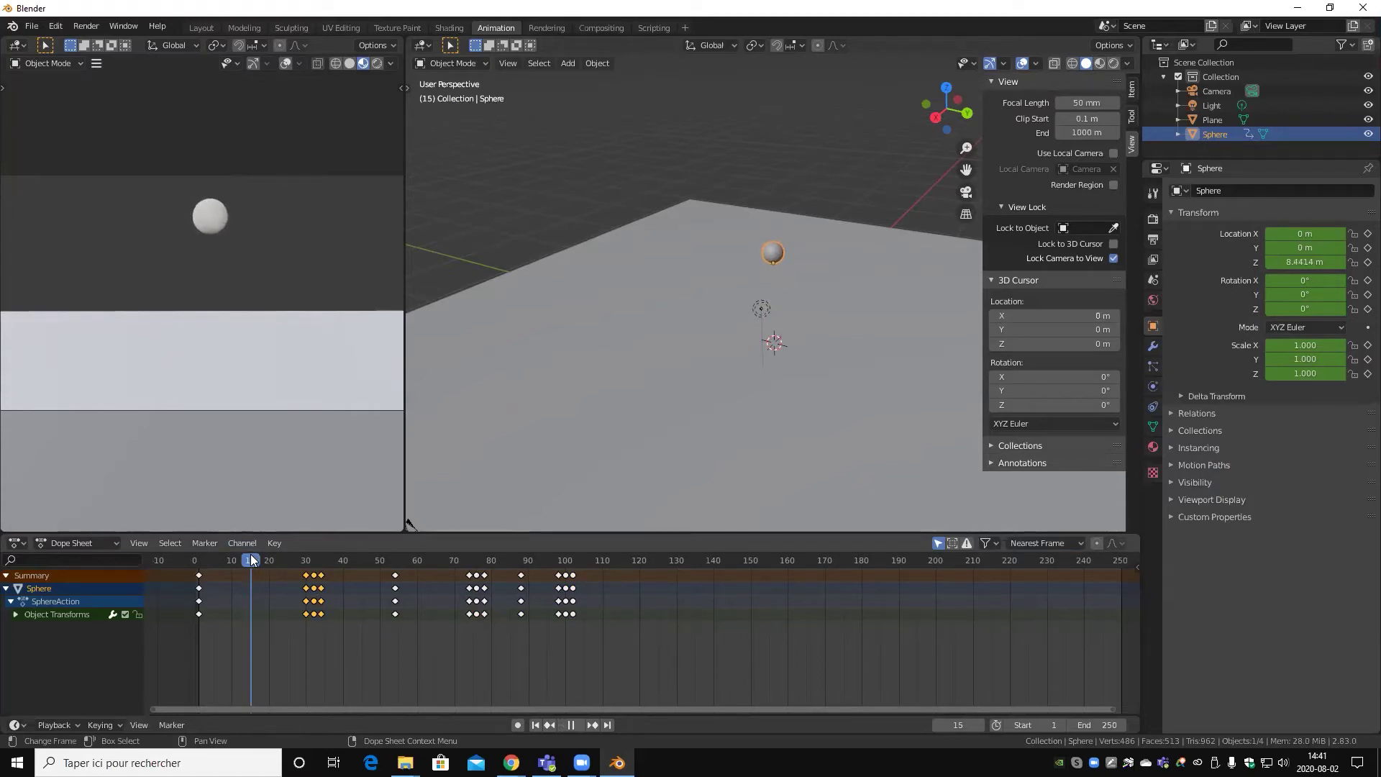
key("g")
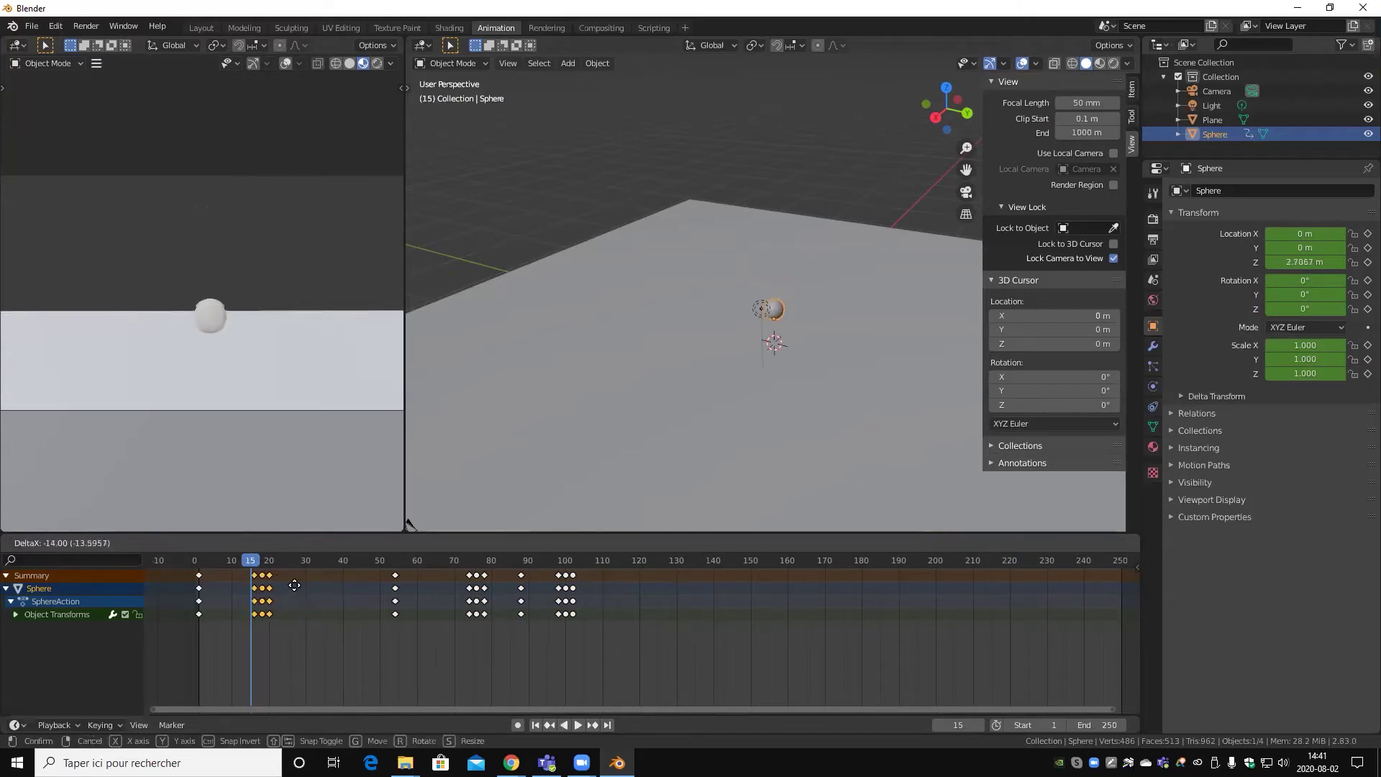
left_click(292, 585)
left_click(264, 560)
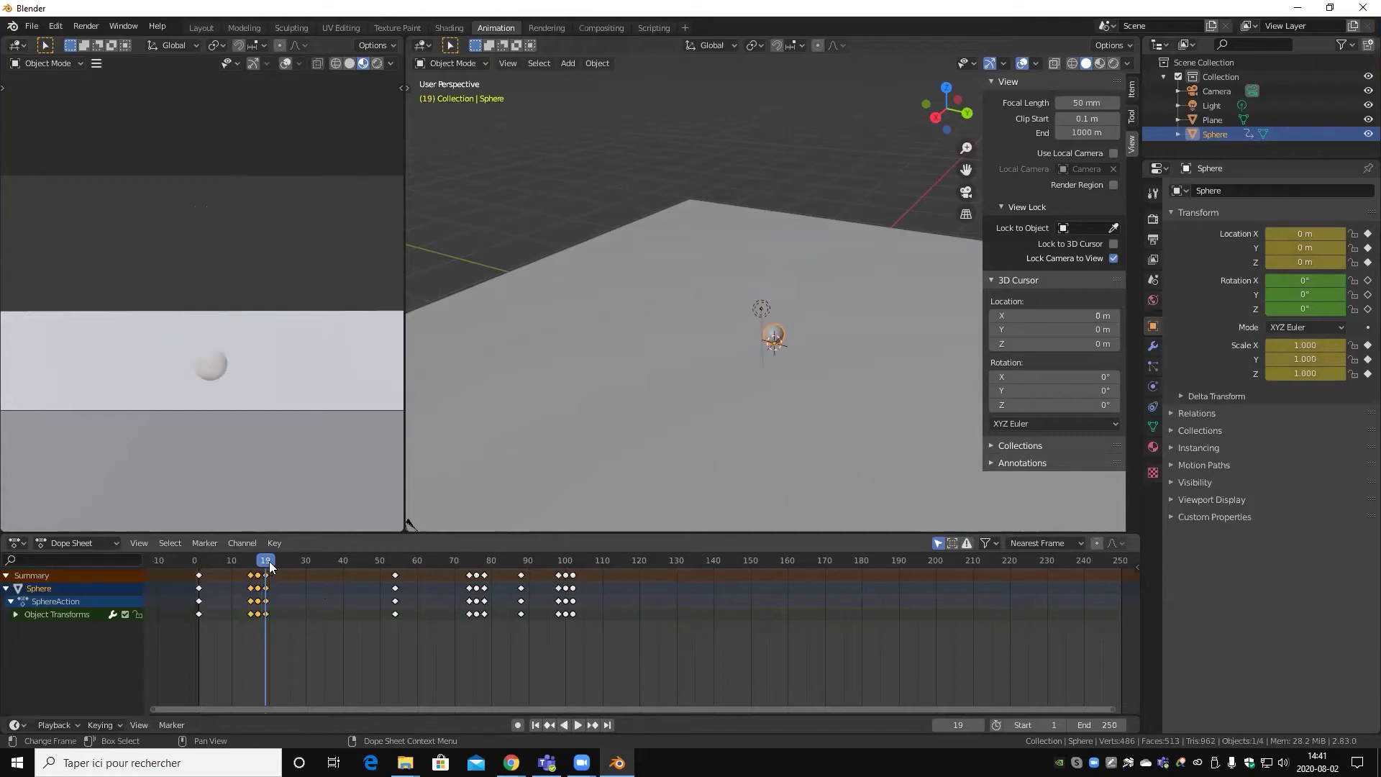
- Move the frame-55 keys earlier to about frame 30 and play back
left_click_drag(416, 658, 376, 551)
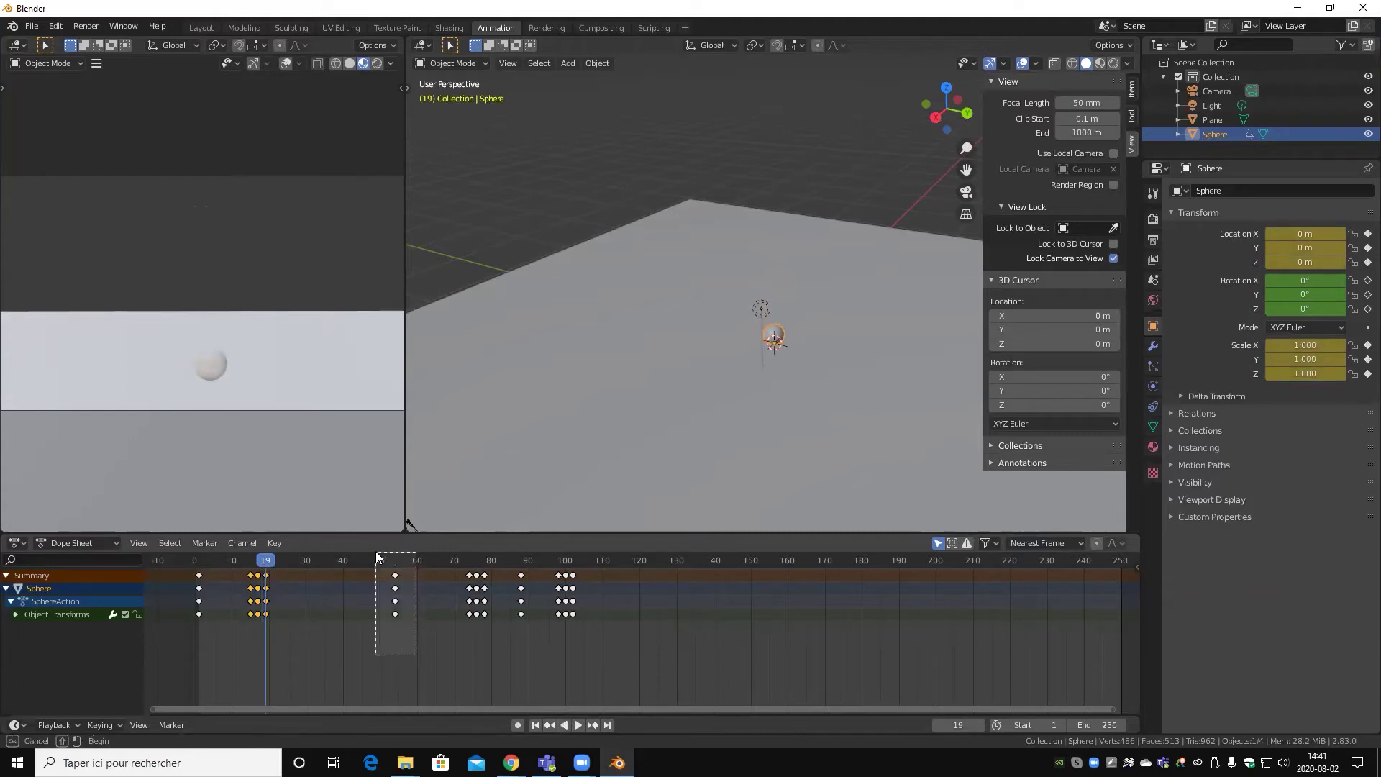
left_click_drag(268, 562, 304, 546)
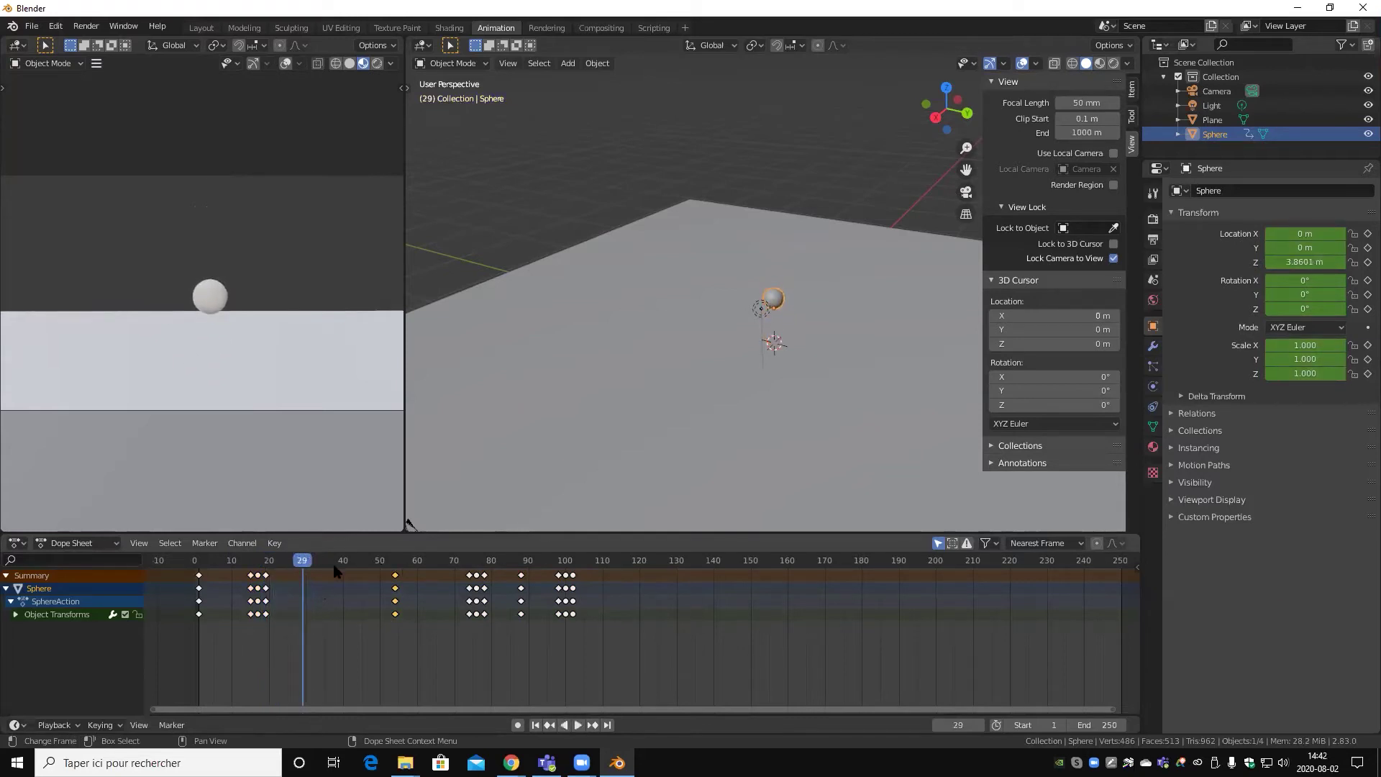
left_click_drag(388, 595, 302, 594)
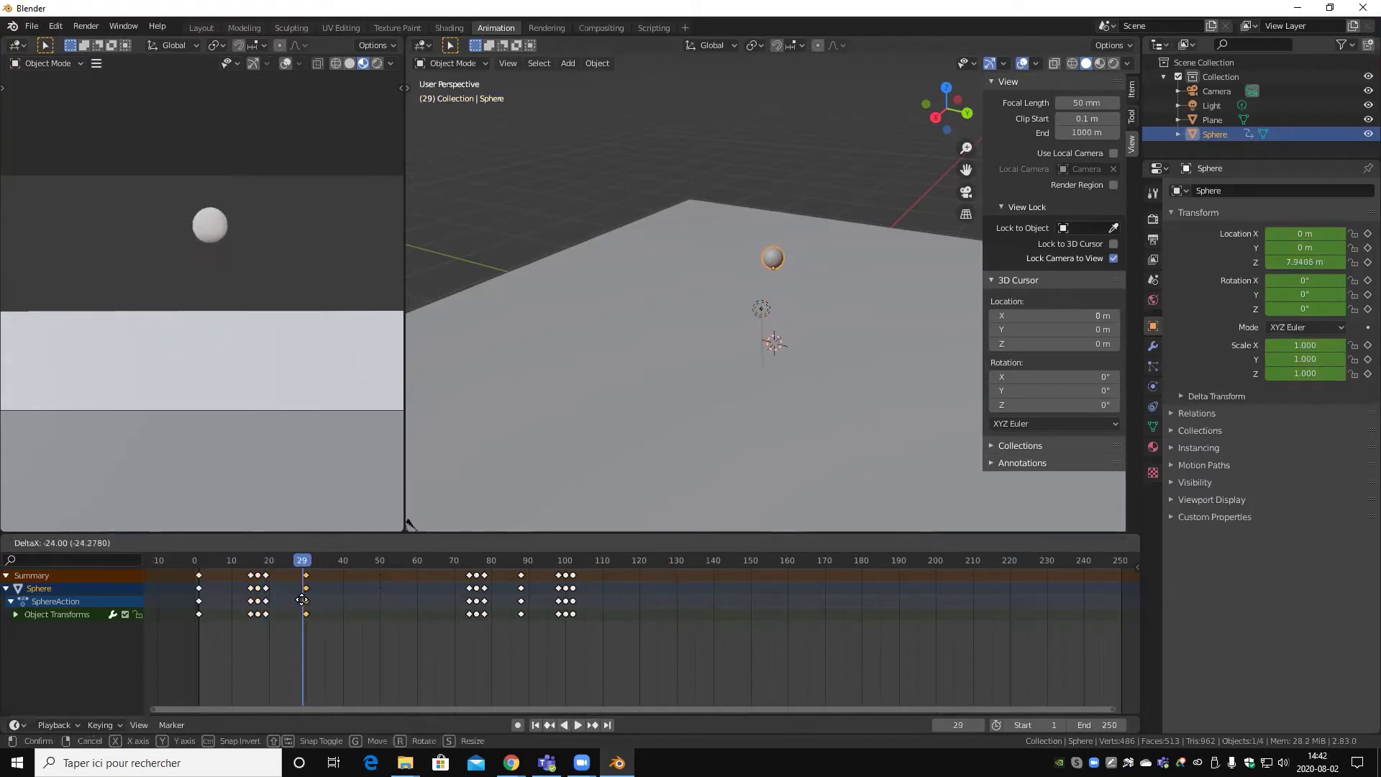
key("space")
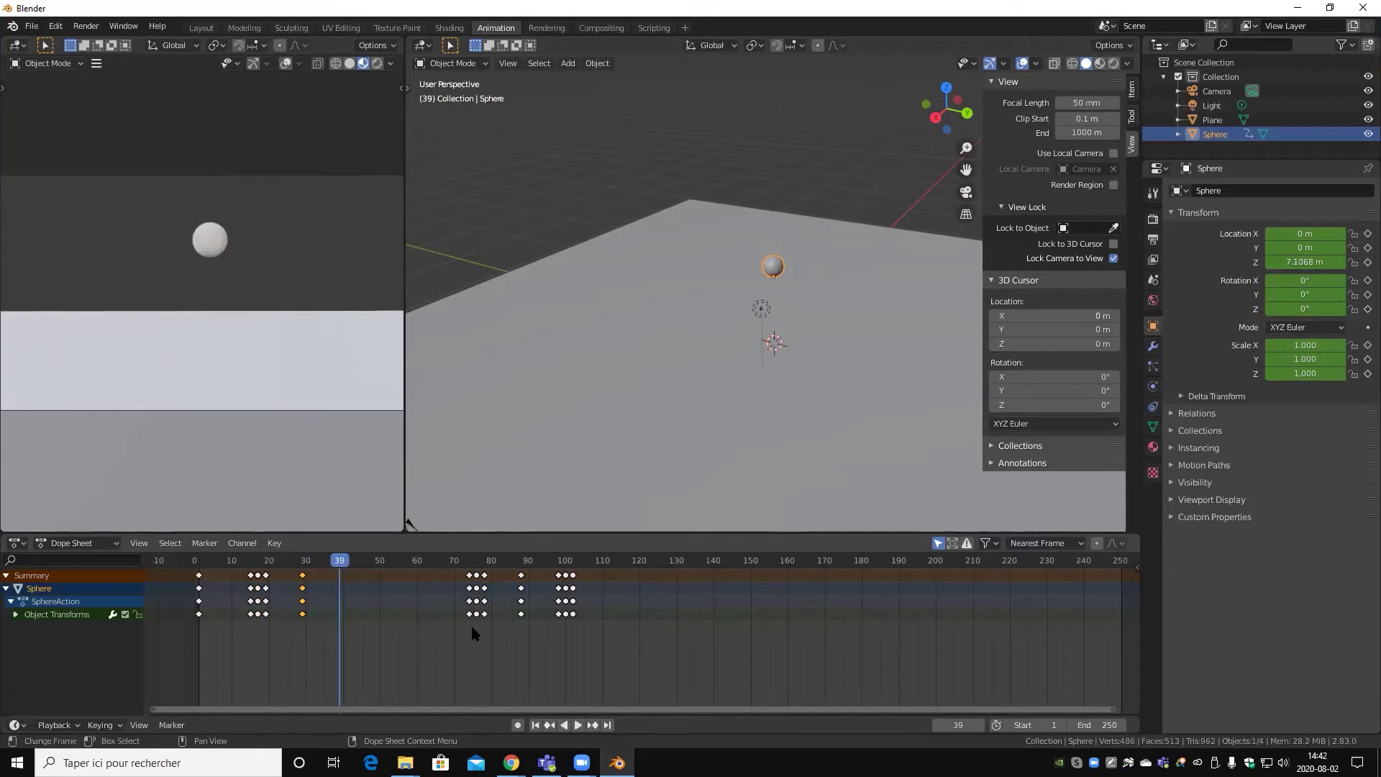
- Slide the keyframes from frame 75 onward much earlier, checking around frame 43
left_click_drag(677, 658, 440, 558)
key("g")
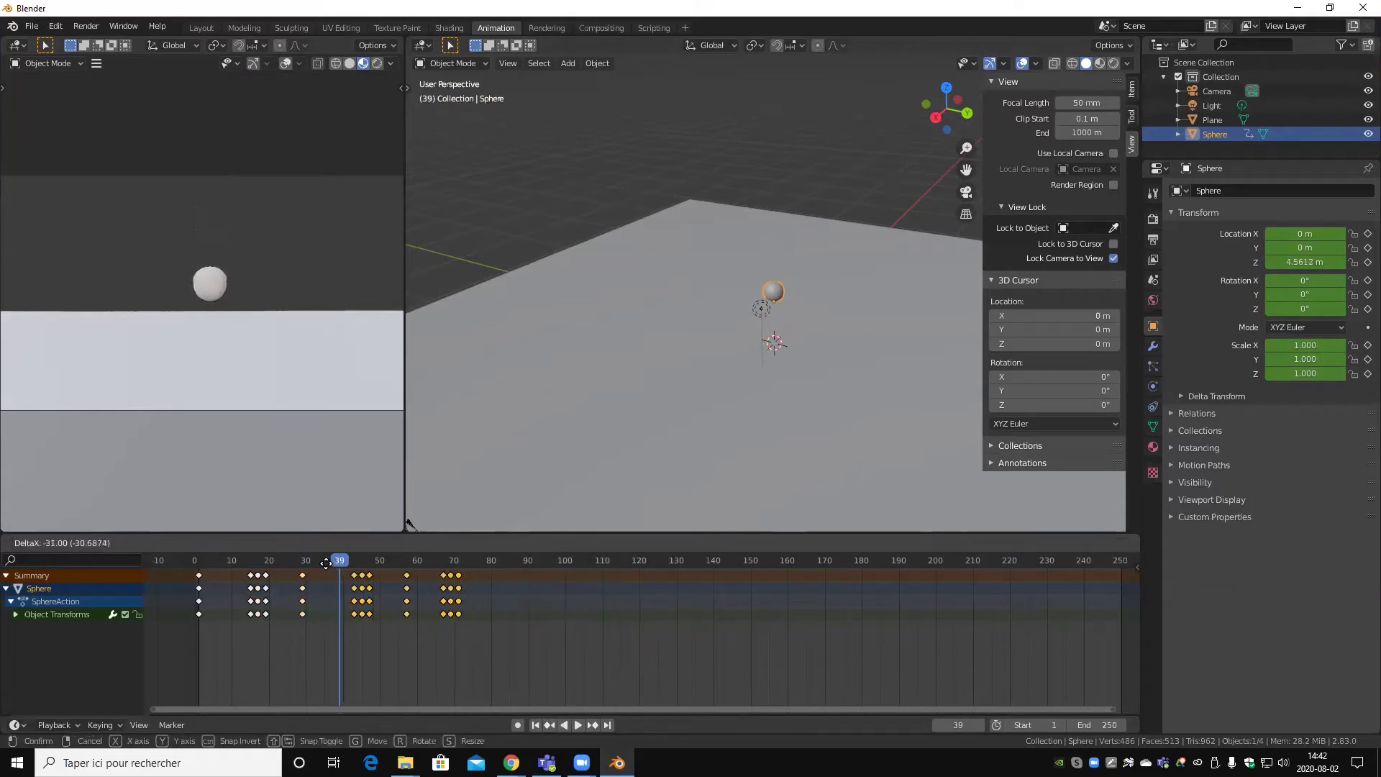
left_click(342, 565)
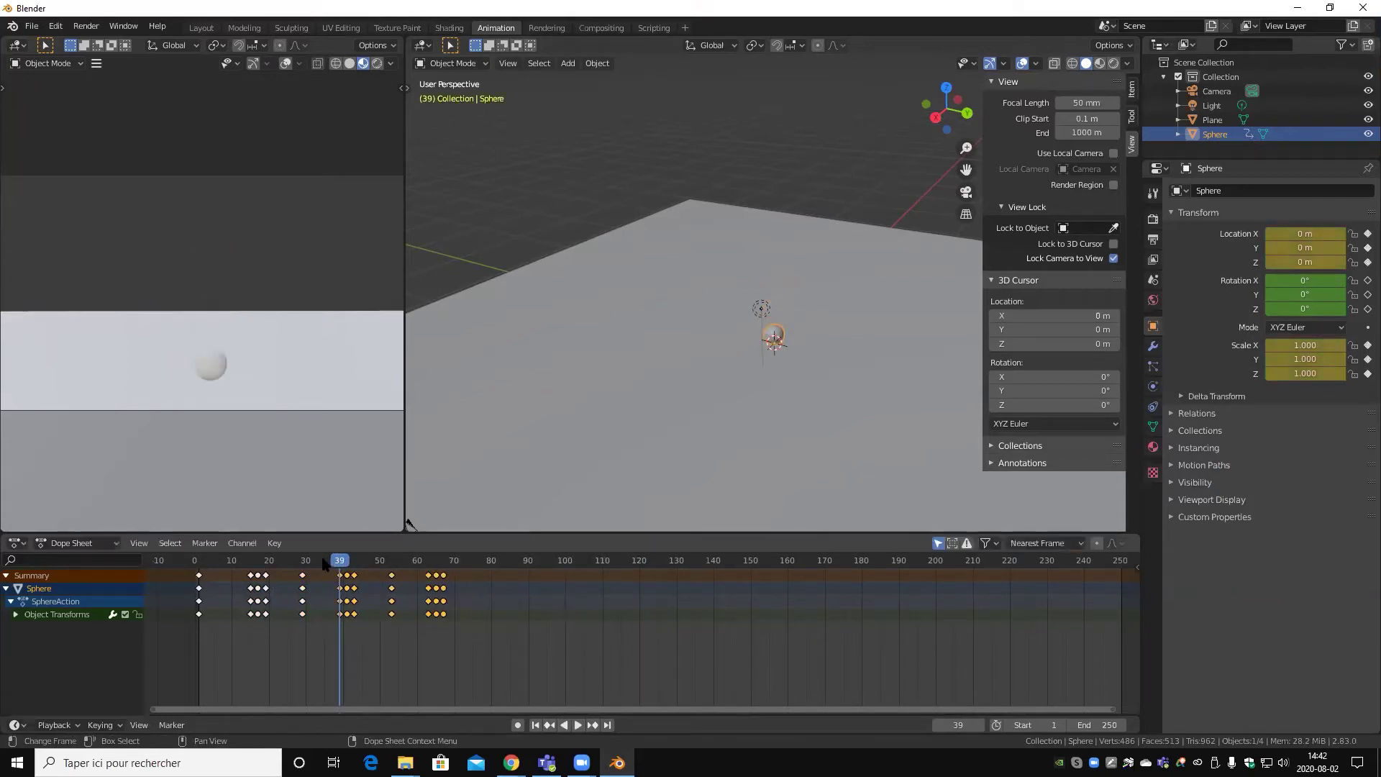
key("space")
left_click_drag(341, 565, 354, 562)
- Shift the keyframes after frame 48 two frames earlier
key("space")
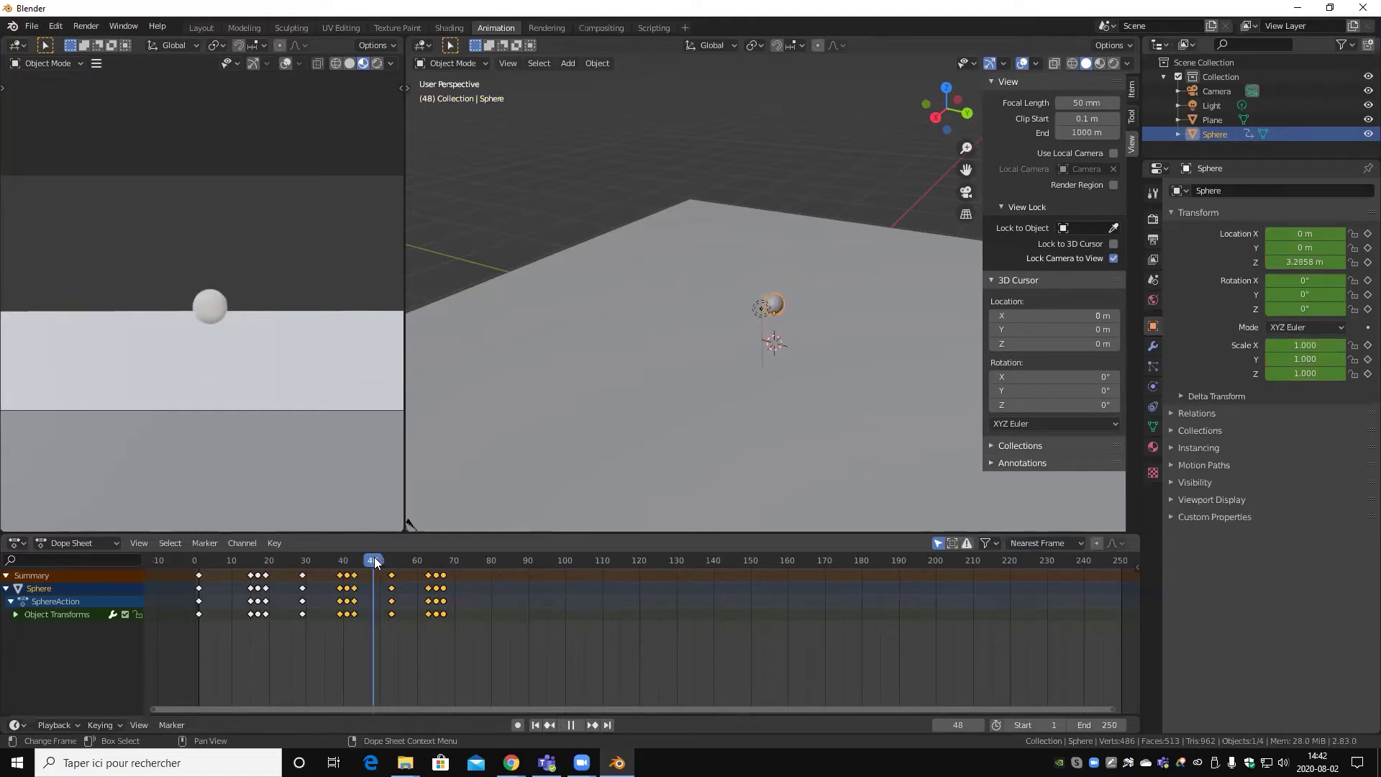
left_click_drag(374, 559, 374, 560)
key("space")
left_click_drag(479, 641, 379, 567)
key("g")
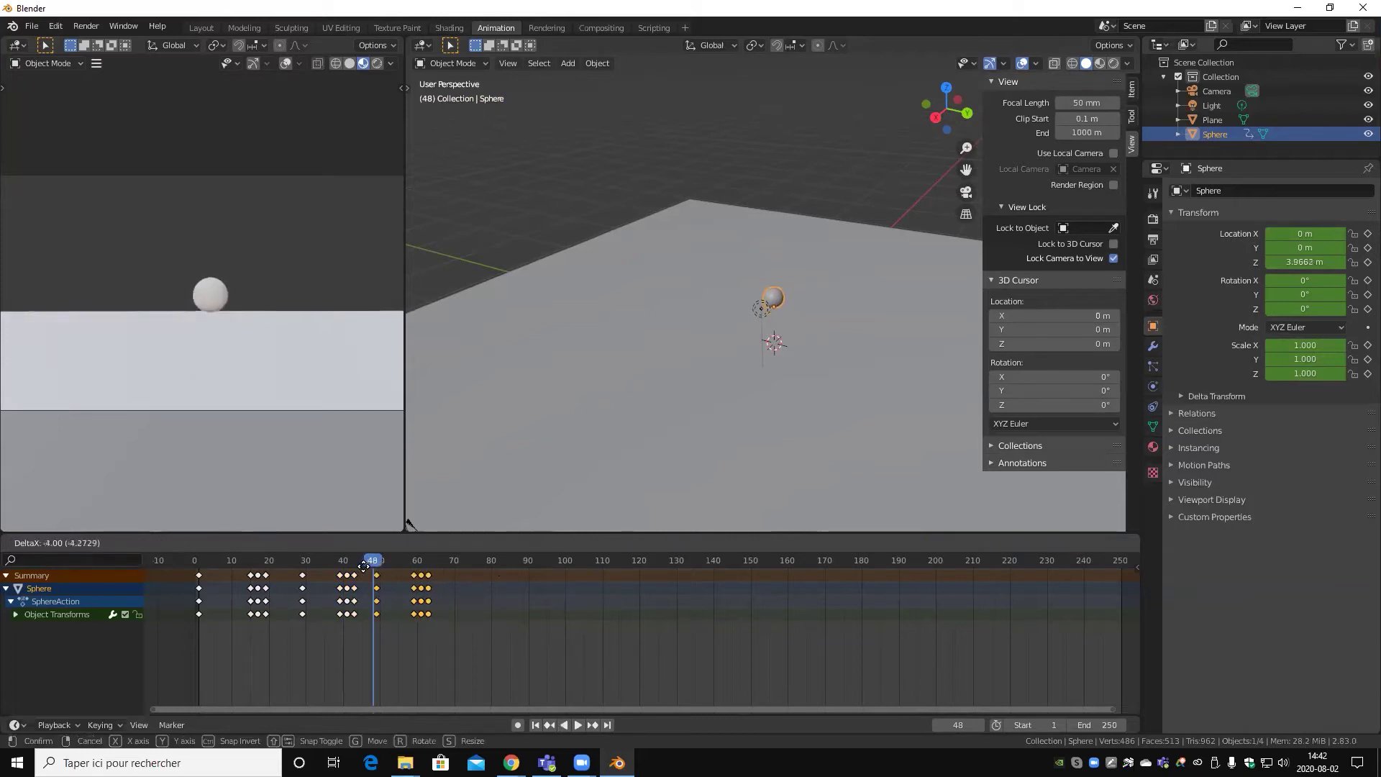
left_click(363, 567)
- Pull the last keys around frames 56–60 back to about frames 53–57
left_click_drag(375, 563, 394, 561)
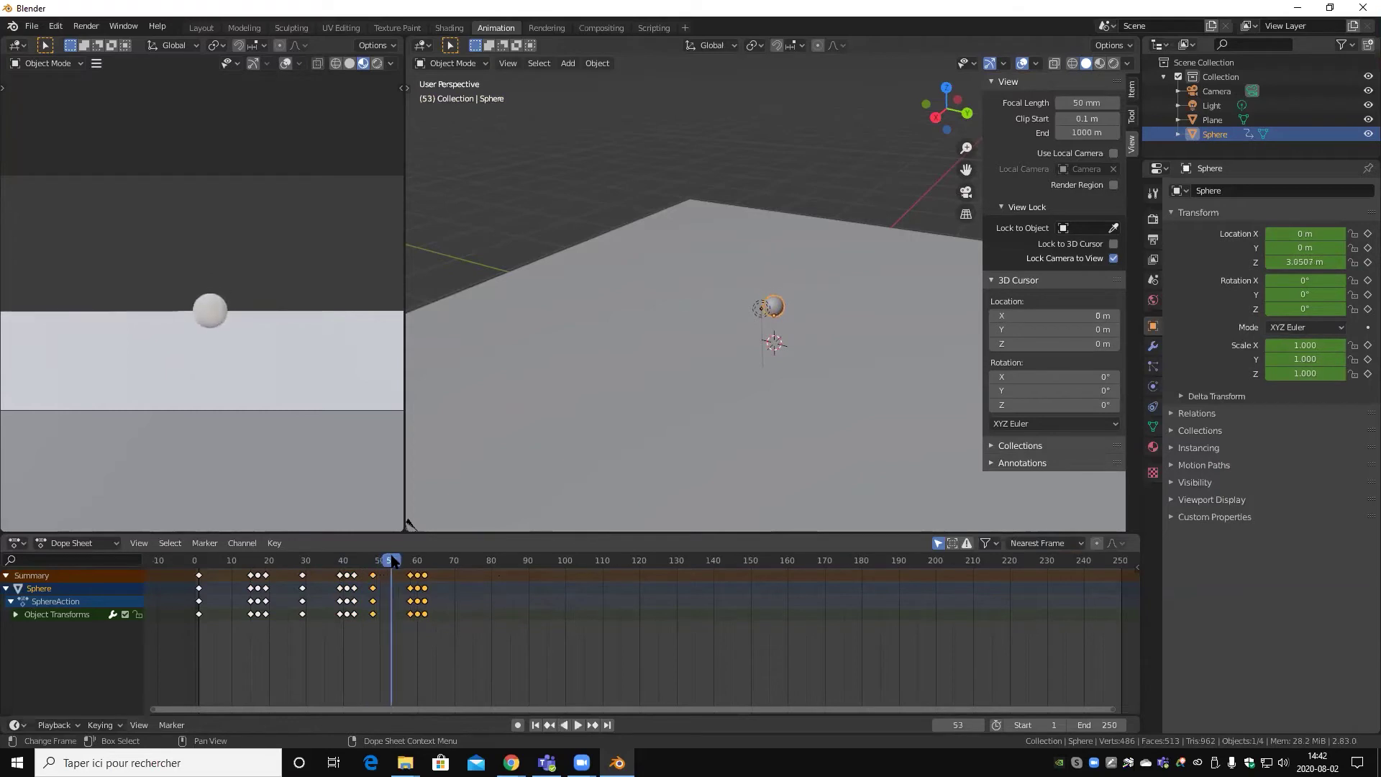
left_click_drag(442, 655, 386, 567)
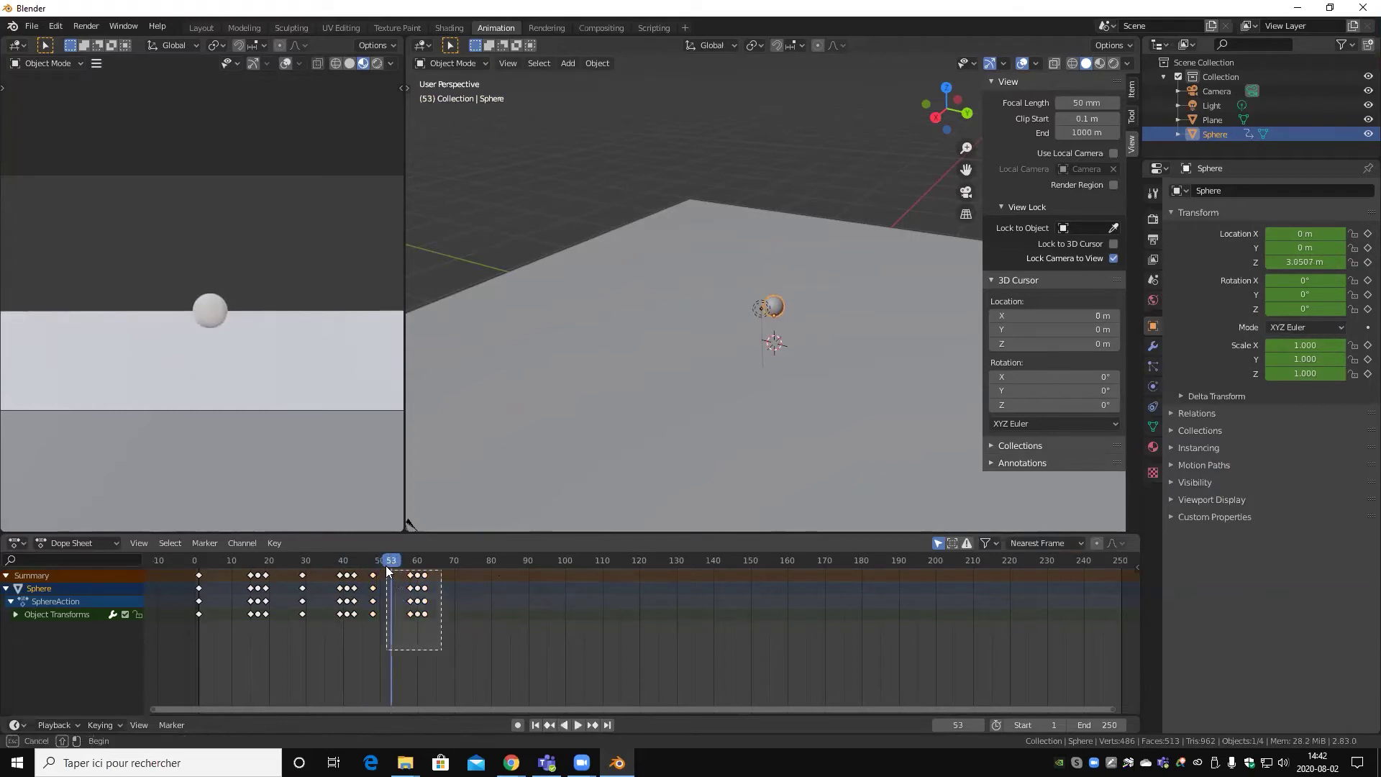
key("g")
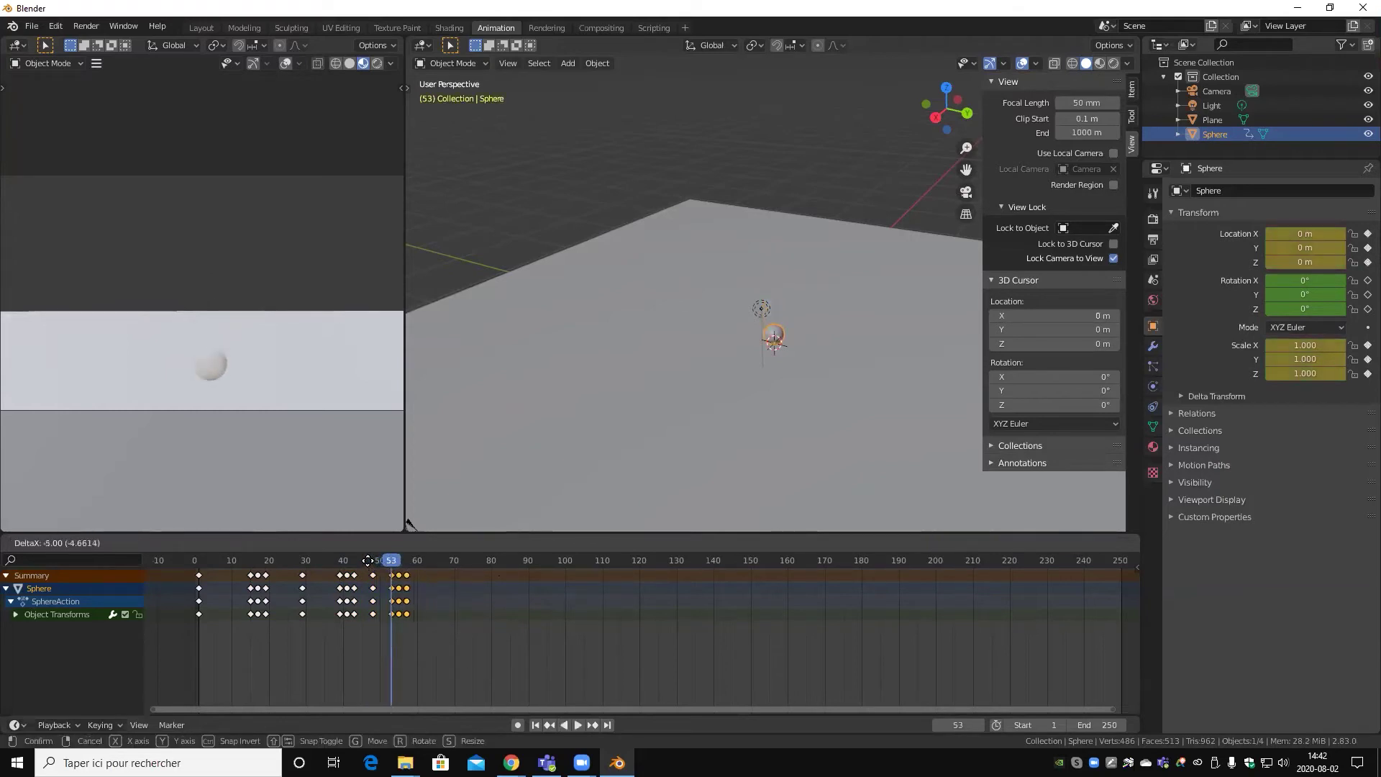
left_click(373, 562)
- Replay the whole bounce from the first frame and scrub back to frame 11
key("shift+Left")
key("space")
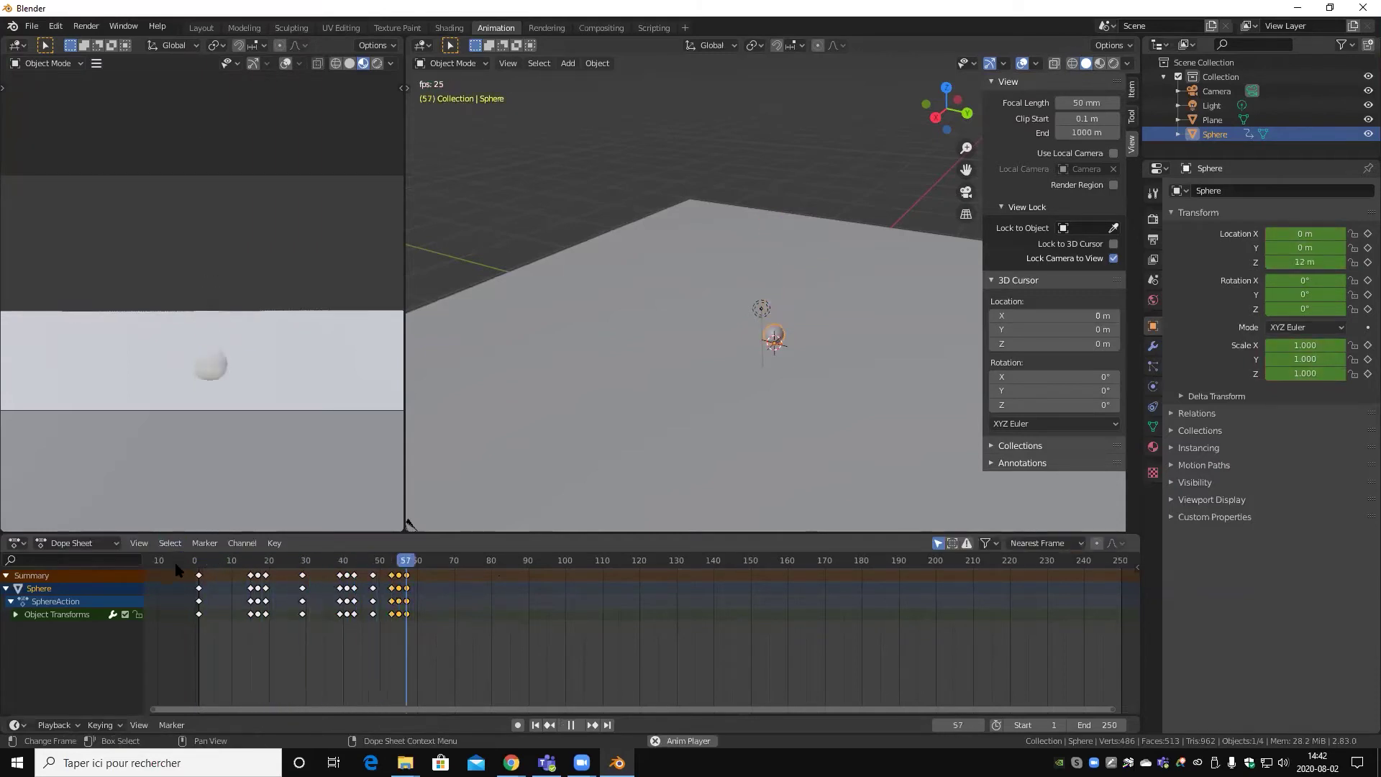
left_click_drag(496, 558, 244, 560)
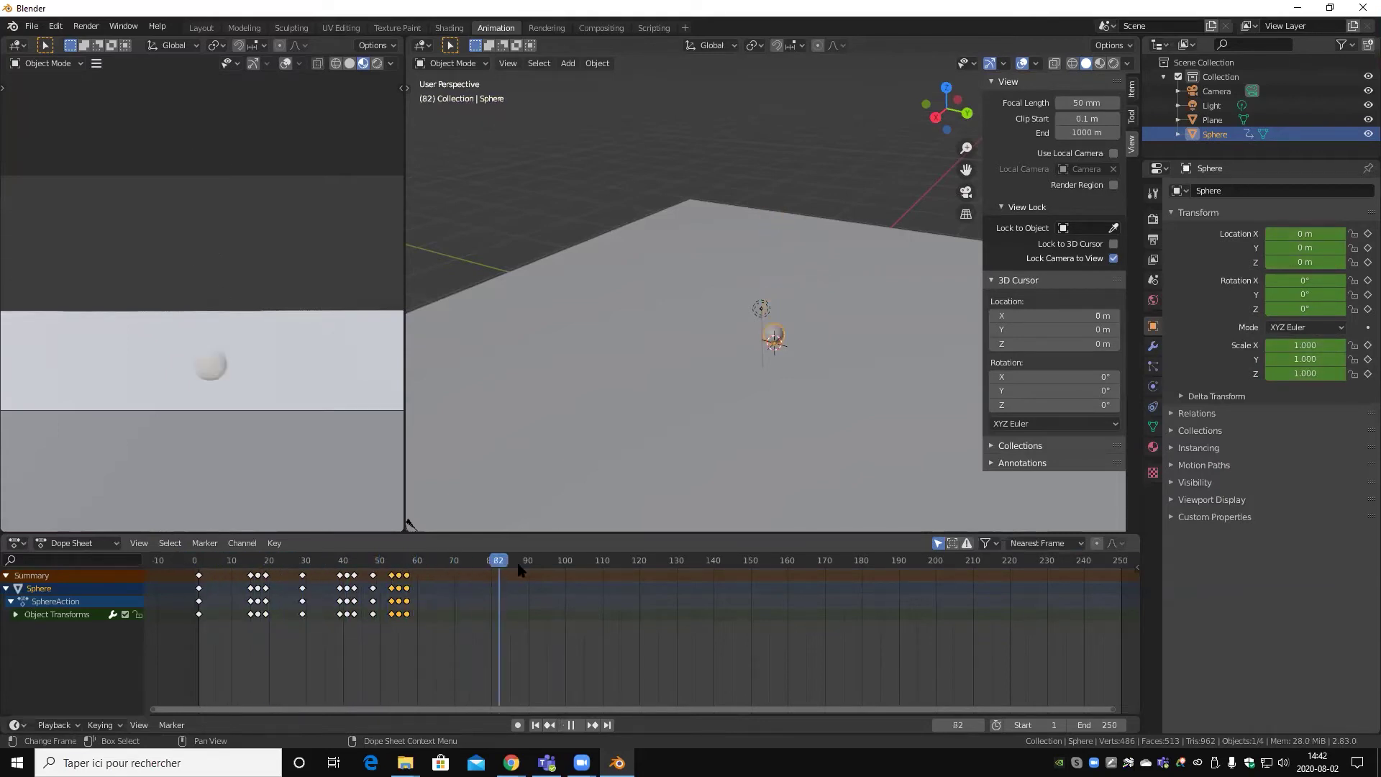
mouse_move(245, 560)
left_mouse_down()
mouse_move(231, 560)
mouse_move(264, 564)
mouse_move(218, 566)
mouse_move(267, 571)
mouse_move(210, 570)
mouse_move(304, 573)
mouse_move(193, 567)
mouse_move(493, 568)
mouse_move(206, 576)
left_mouse_up()
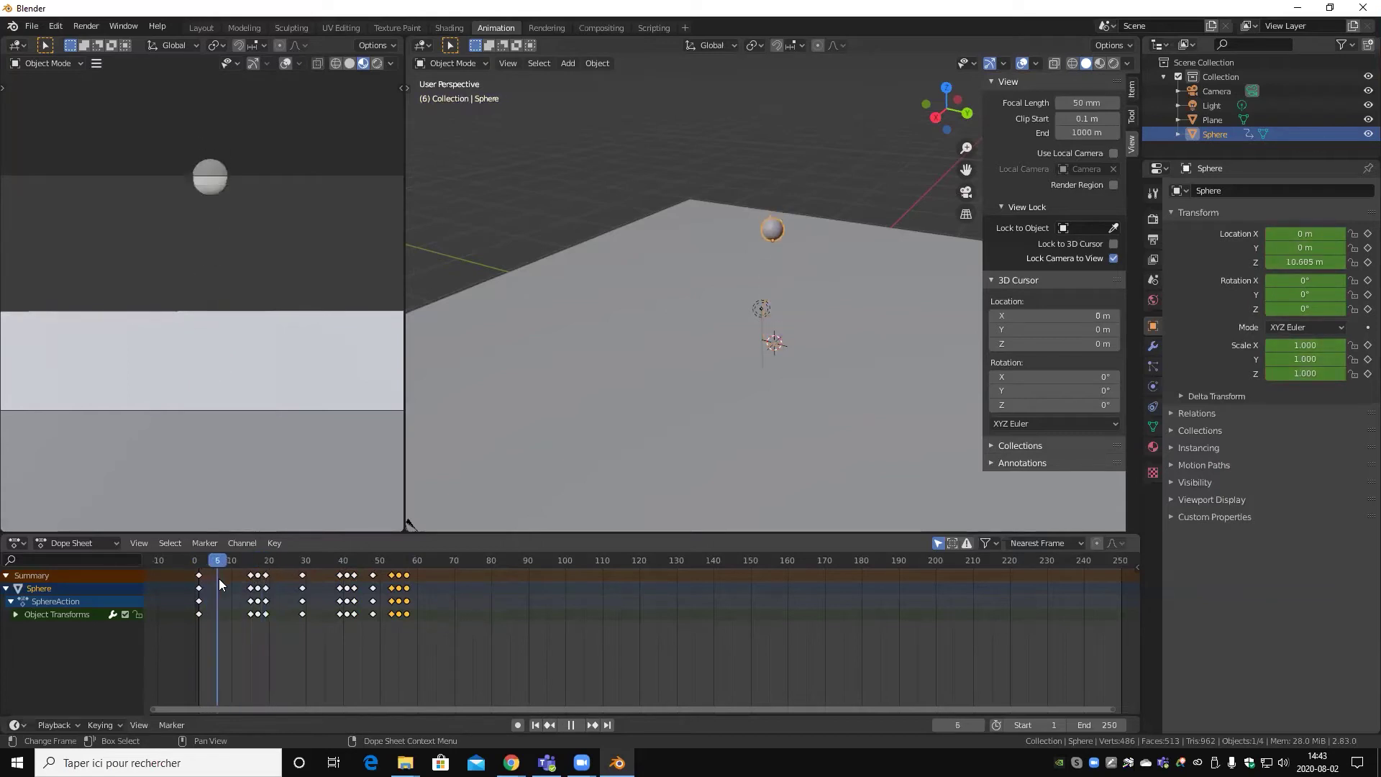
- Halt the bouncing-sphere playback with Space while the ball is near the start
key("space")
- Switch the Dope Sheet to the Graph Editor with Ctrl+Tab showing only Z Location
left_click(76, 542)
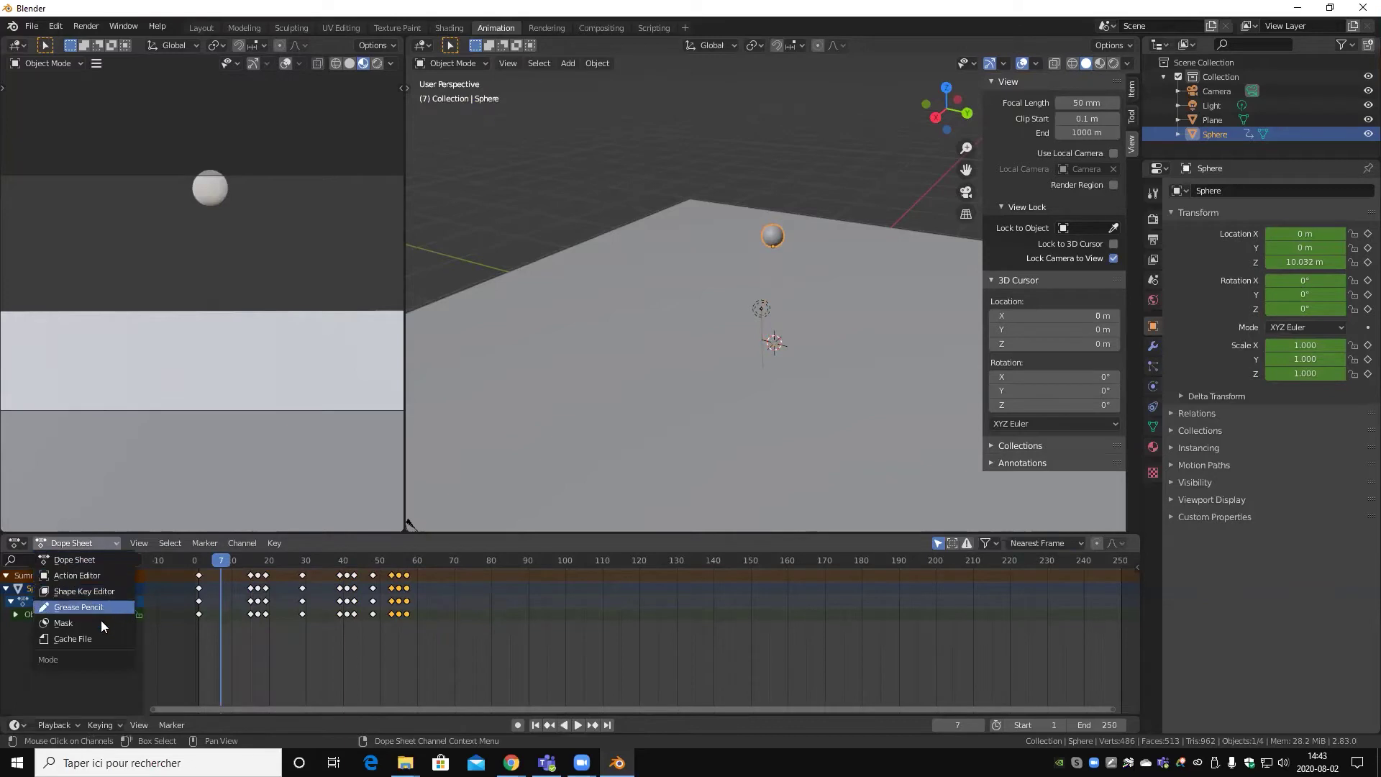
left_click(62, 544)
left_click(15, 542)
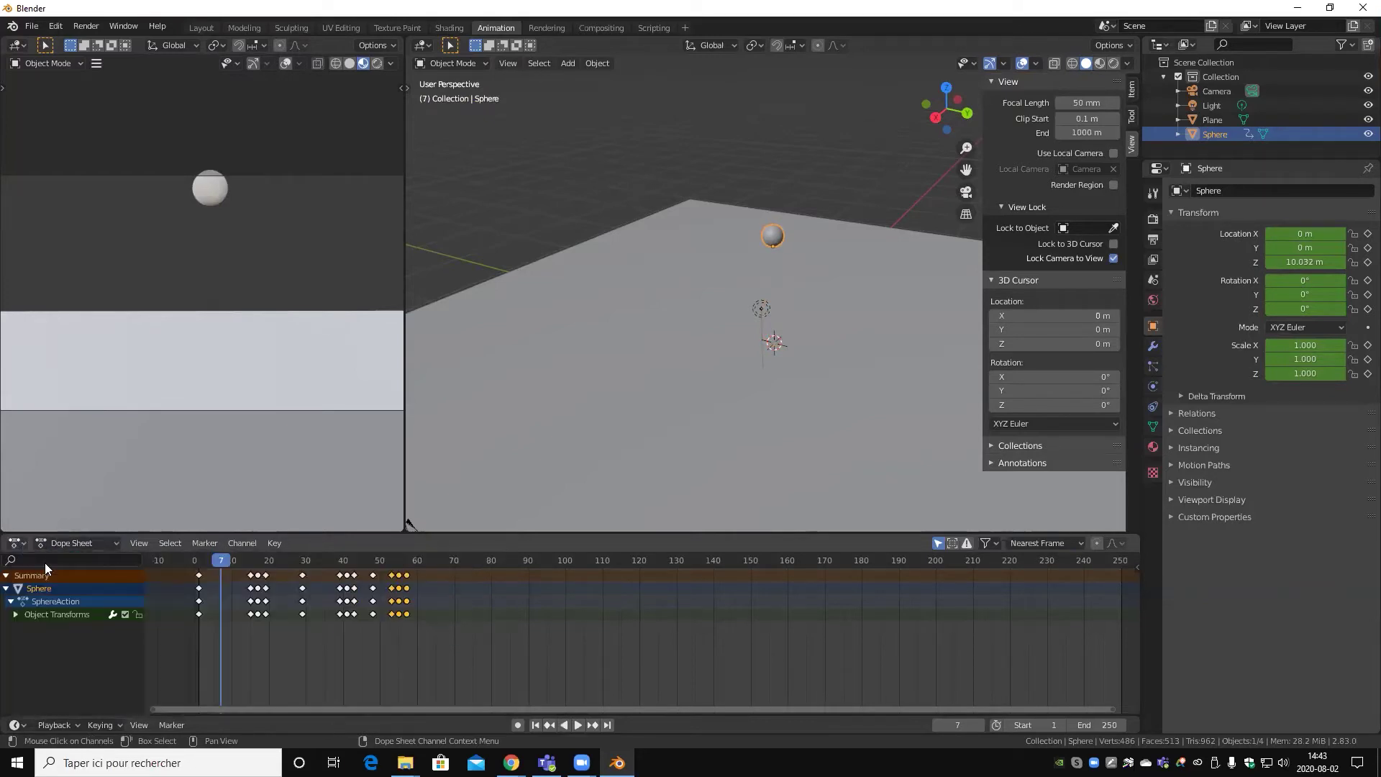
key("ctrl+Tab")
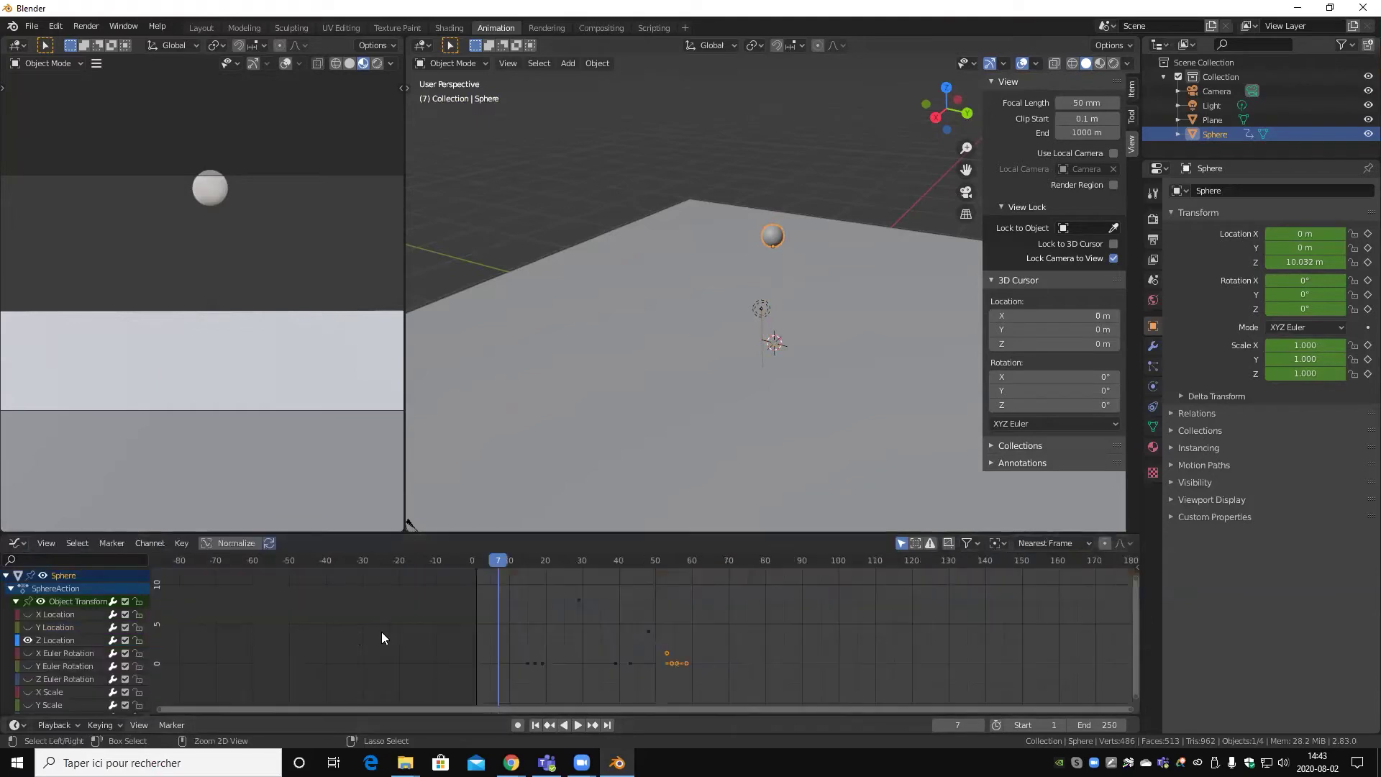
scroll(543, 653, "up", 5)
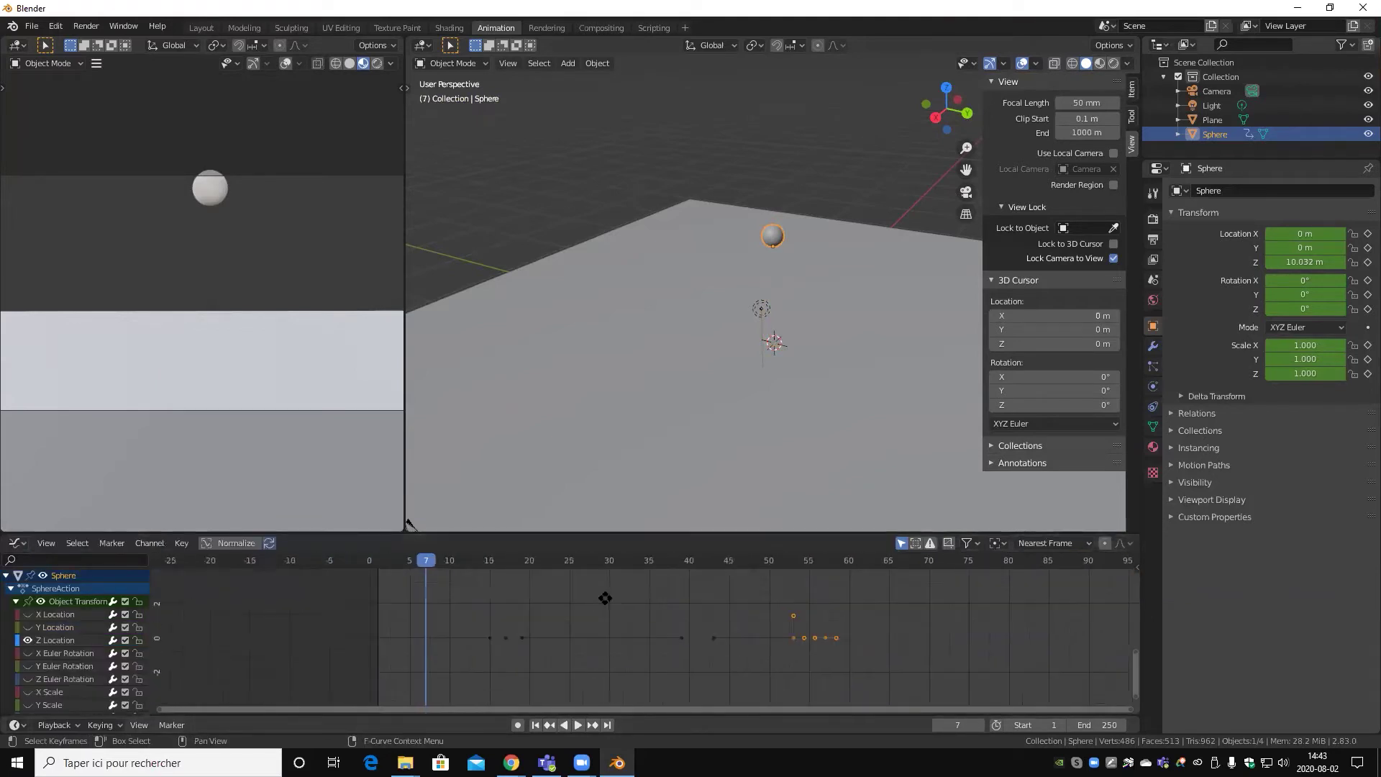
left_click(474, 670)
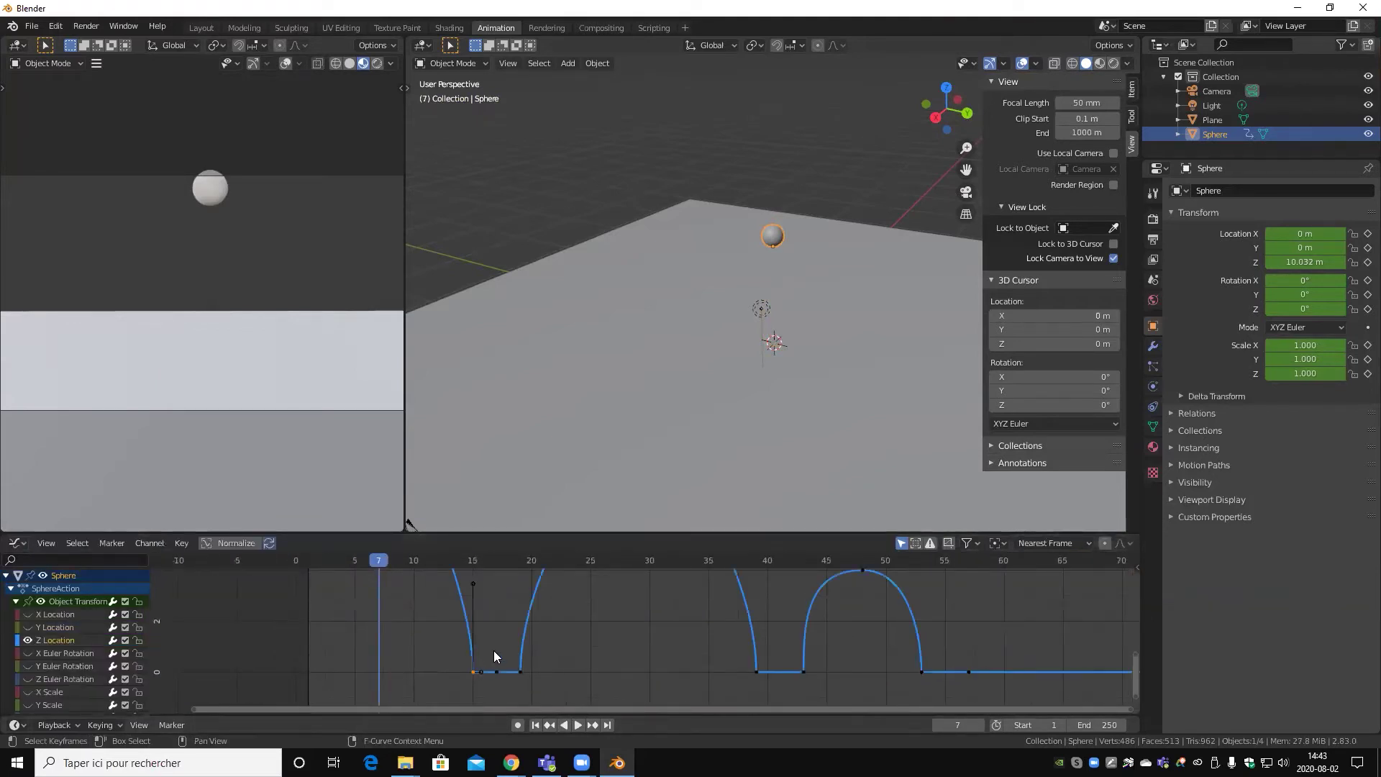
scroll(493, 650, "up", 1)
- Reshape the contact key handles at frames 15, 39 and 43 for sharper bounces
left_click_drag(511, 596, 511, 623)
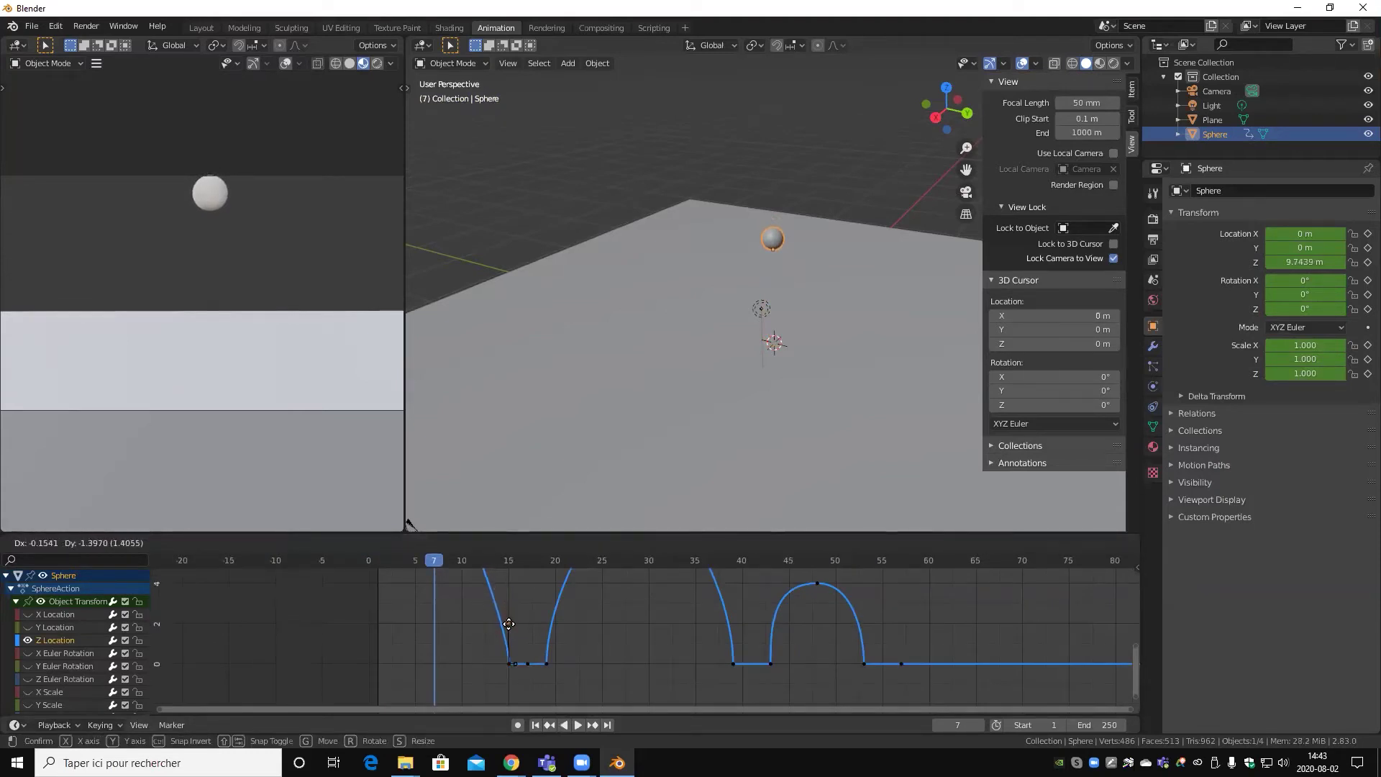
left_click_drag(510, 623, 556, 636)
scroll(557, 633, "down", 1)
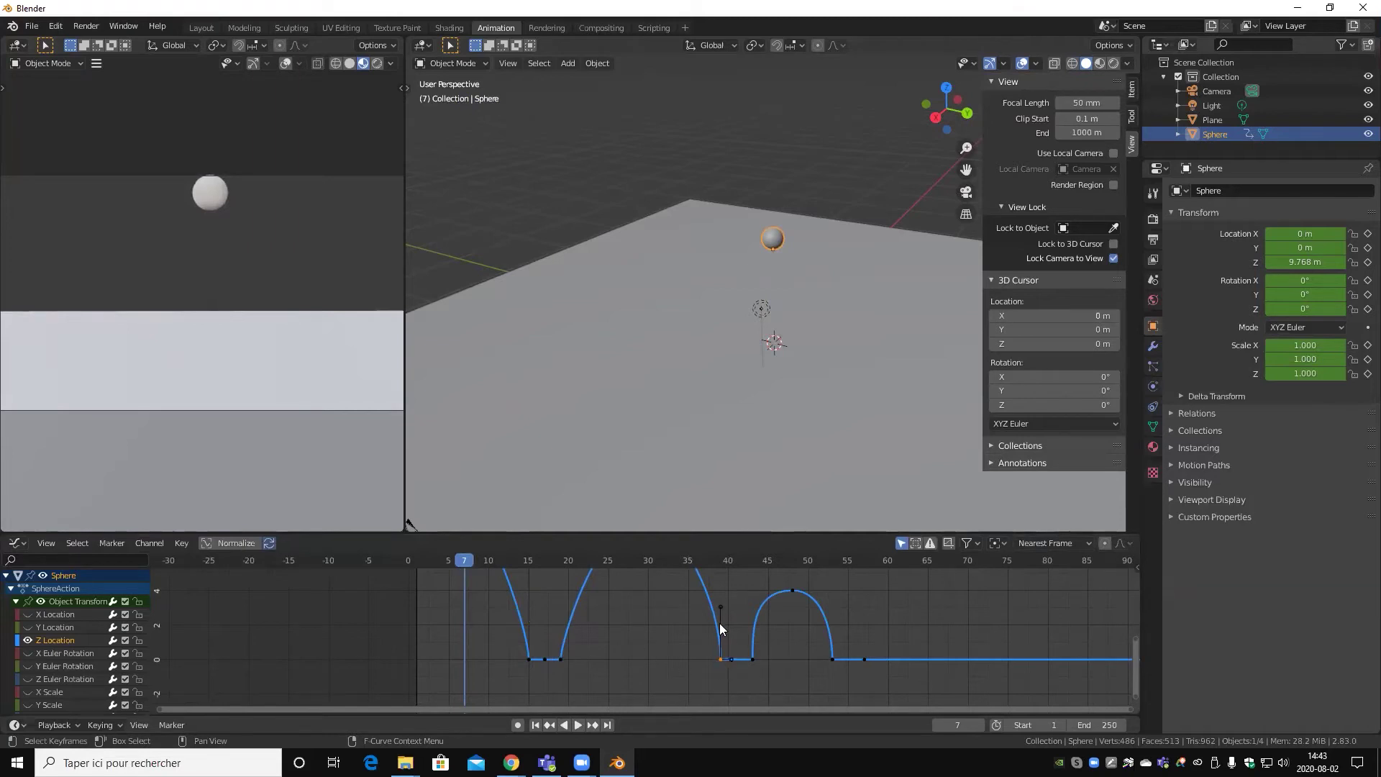
mouse_move(719, 608)
left_mouse_down()
mouse_move(720, 638)
mouse_move(748, 648)
left_mouse_up()
left_click(748, 657)
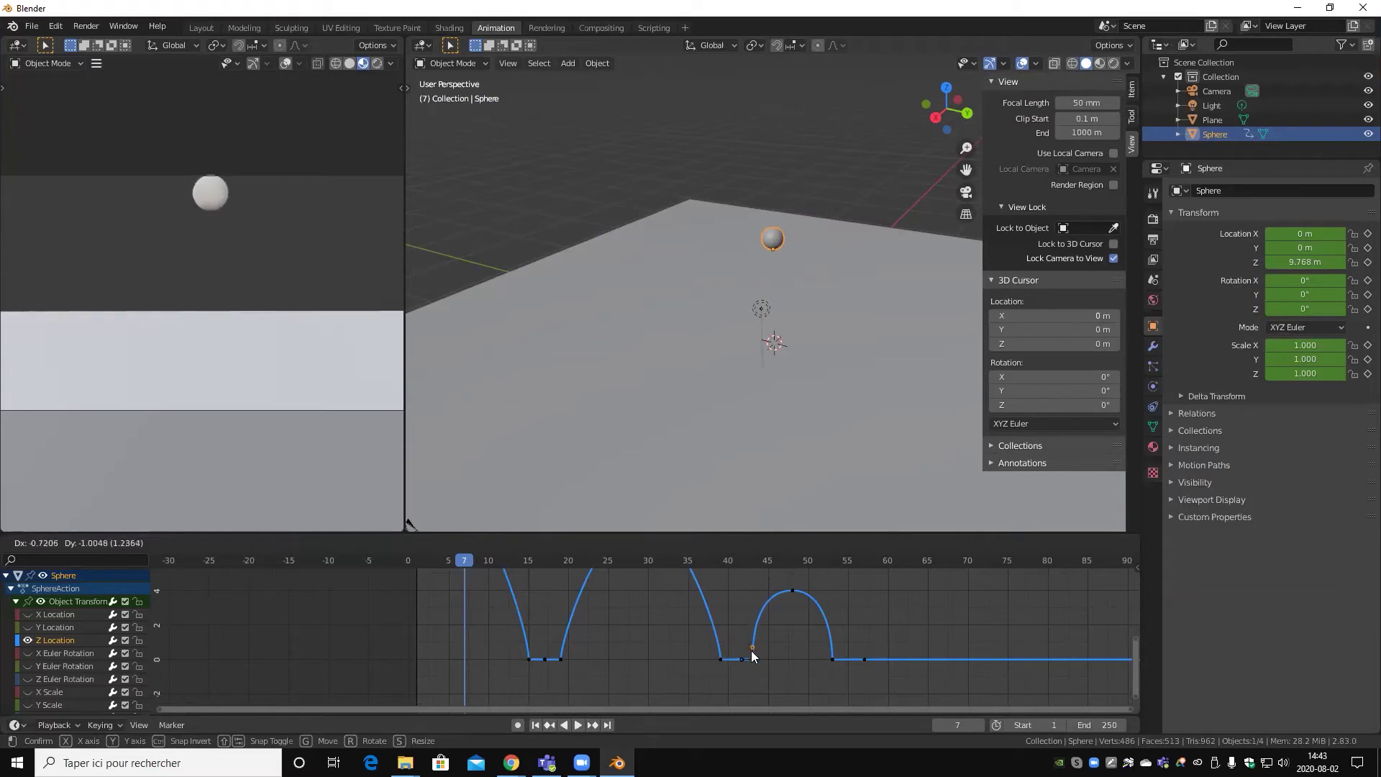
left_click_drag(753, 656, 752, 656)
- Adjust the frame-53 contact handle, reframe the curve, and select the frame-48 peak key
left_click(828, 654)
key("g")
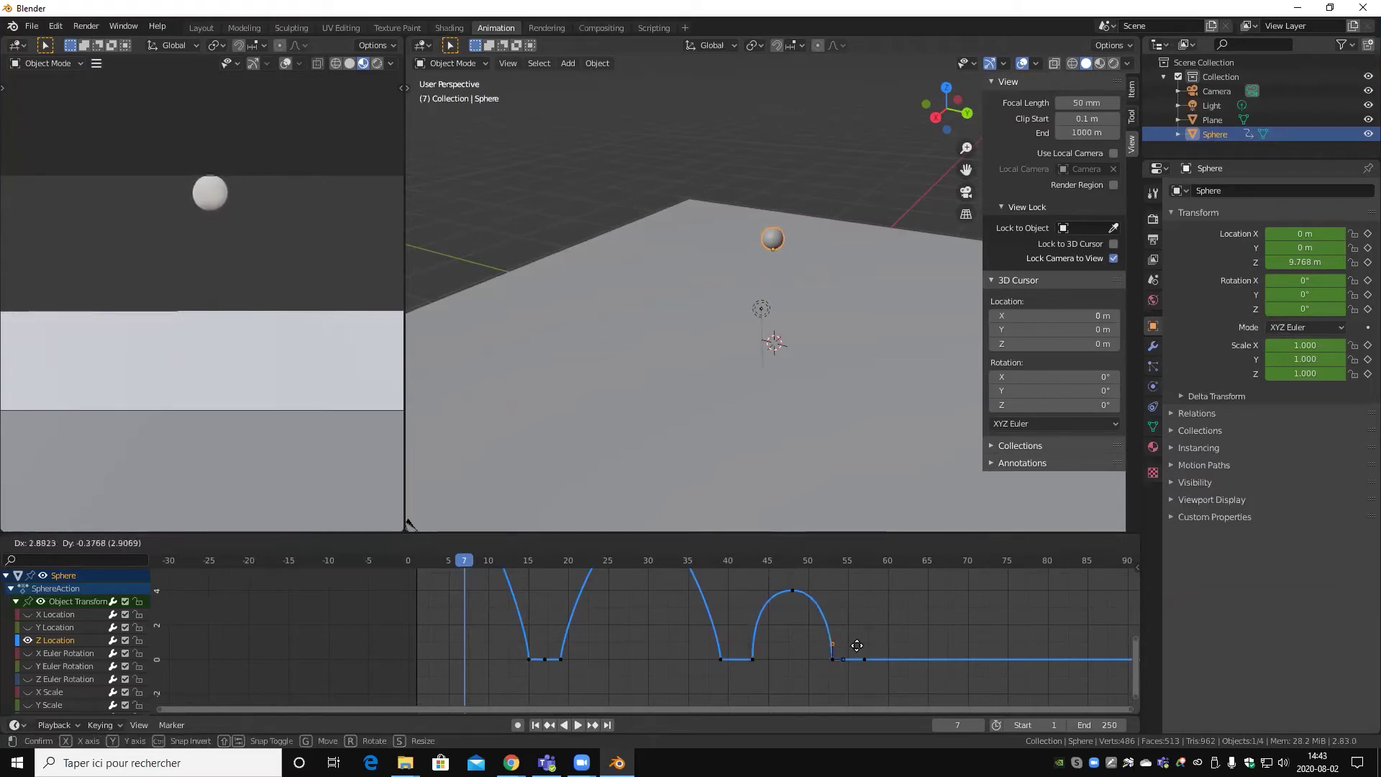
left_click(862, 650)
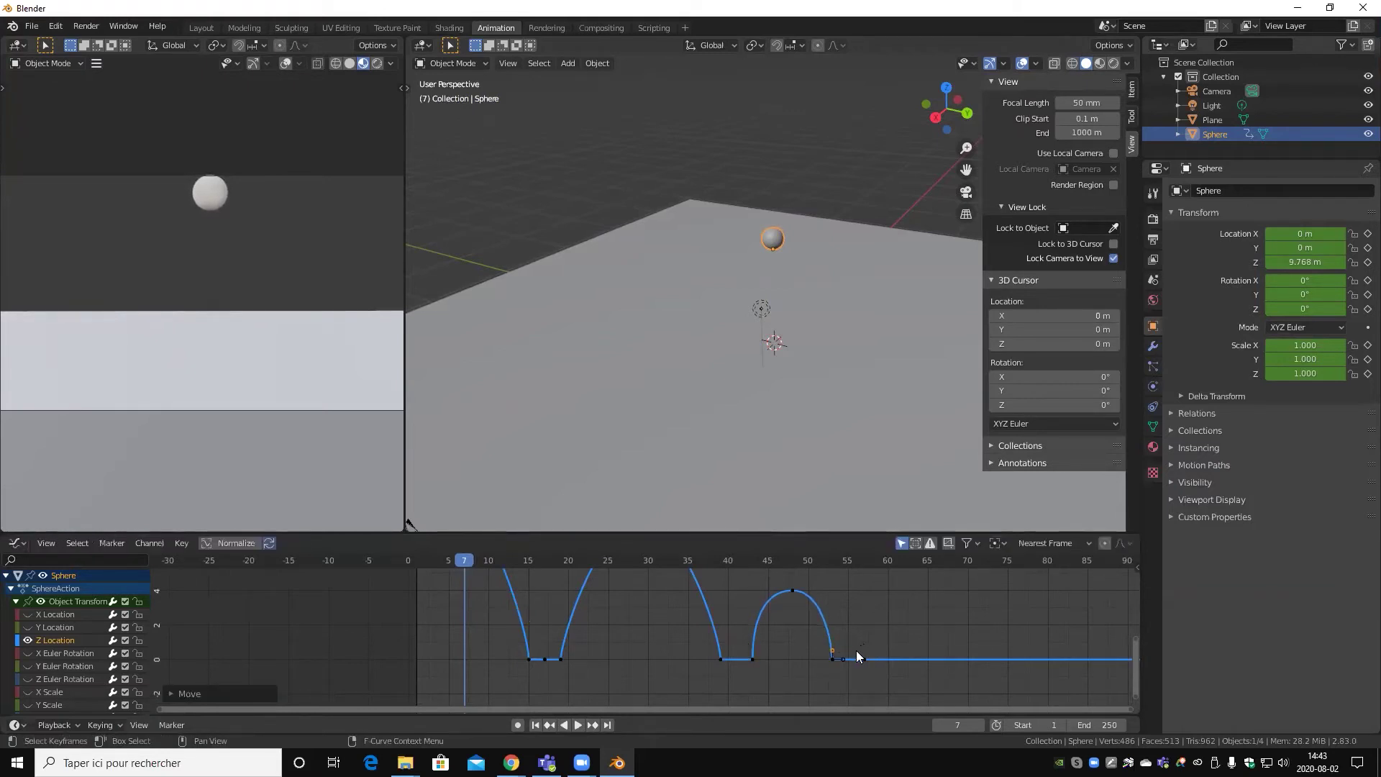
scroll(758, 626, "down", 1)
scroll(761, 620, "down", 1)
mouse_move(761, 620)
middle_mouse_down()
mouse_move(716, 694)
mouse_move(720, 637)
middle_mouse_up()
left_click(704, 685)
- Reshape the handles of the bounce peak keys near frames 48 and 29
left_click_drag(704, 645, 748, 639)
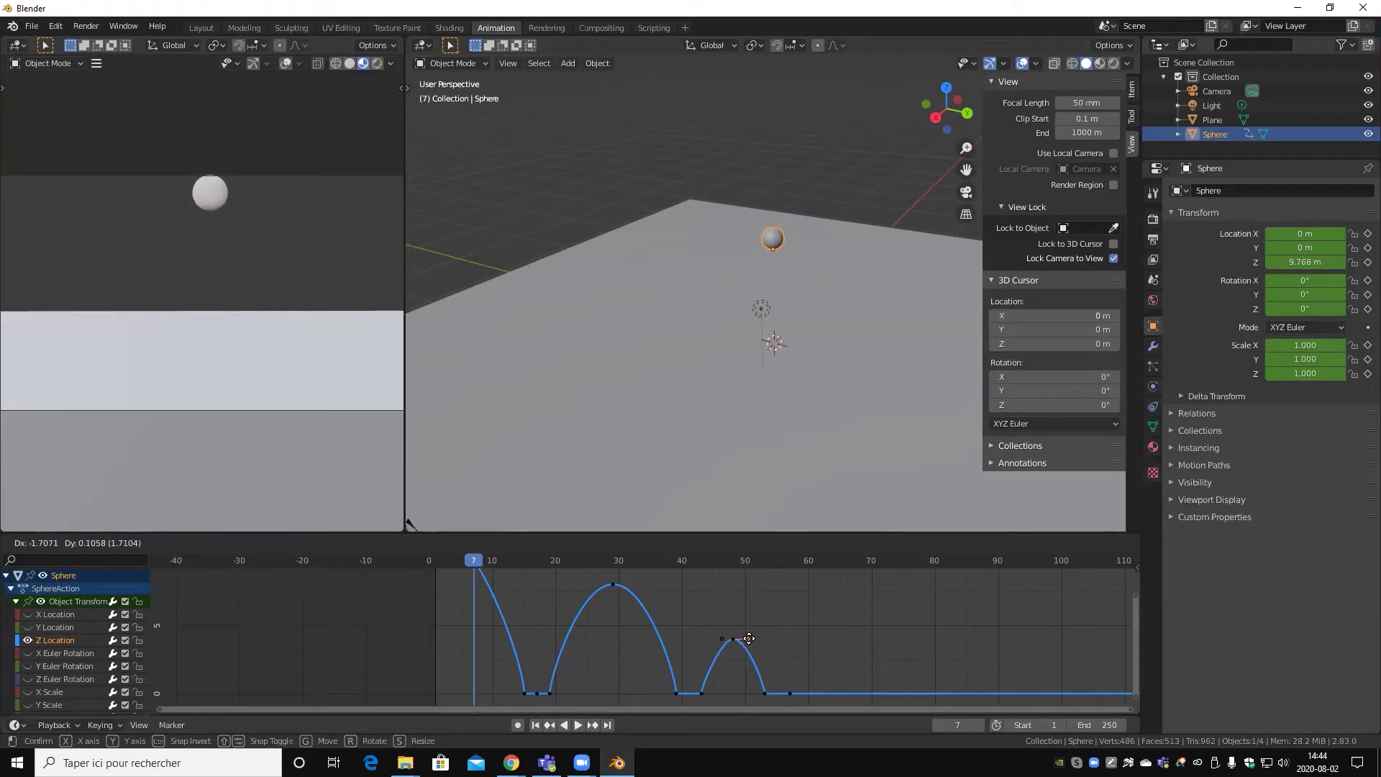
left_click_drag(750, 638, 749, 639)
left_click(616, 588)
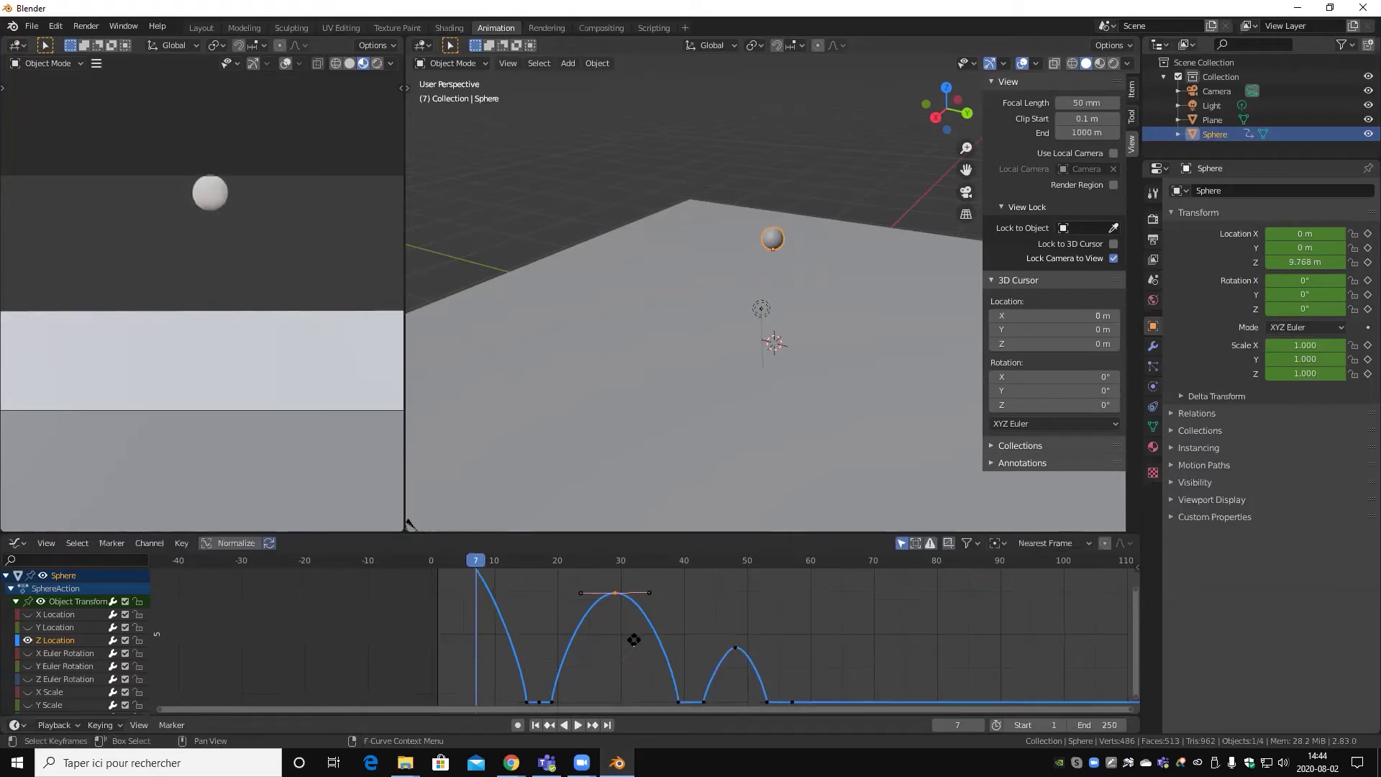
middle_click_drag(643, 585, 655, 643)
left_click_drag(658, 639, 605, 642)
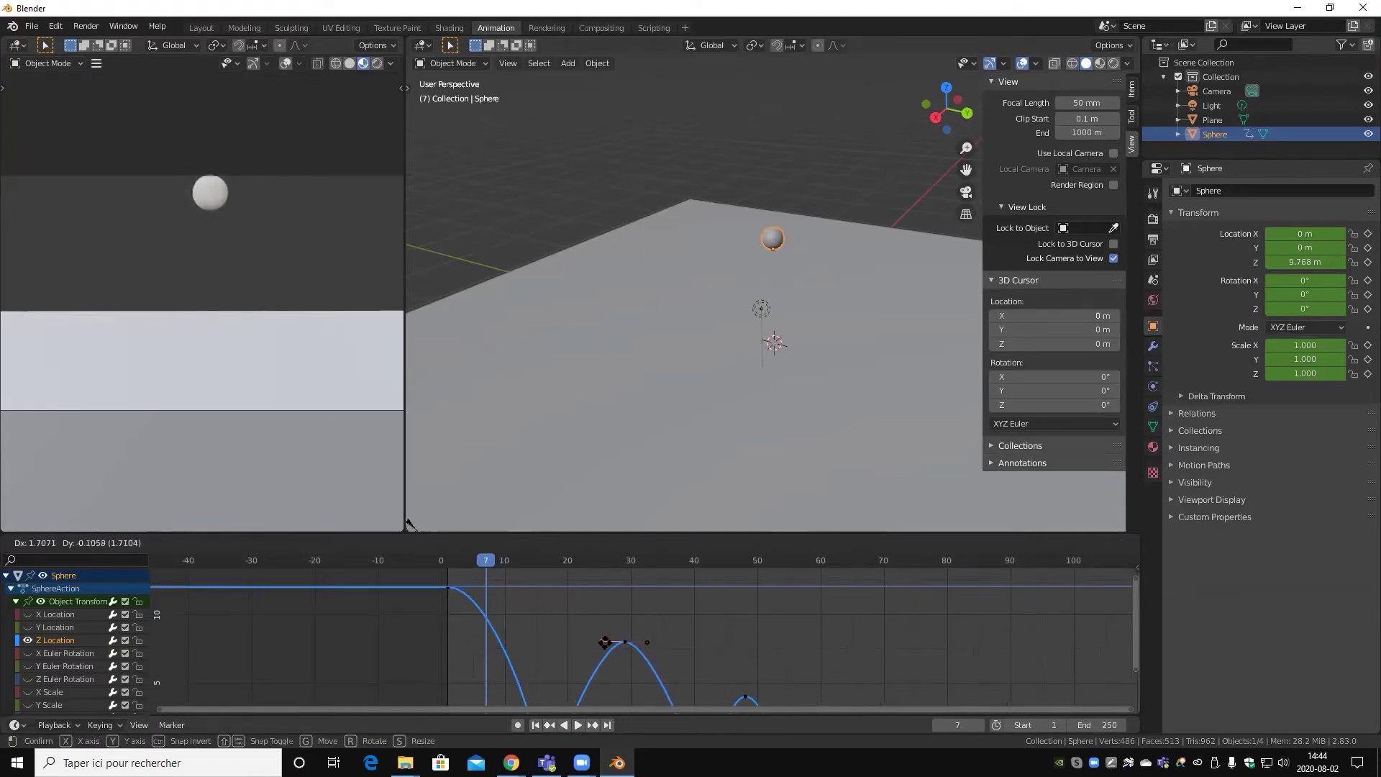
left_click(605, 642)
middle_click_drag(603, 660, 620, 619)
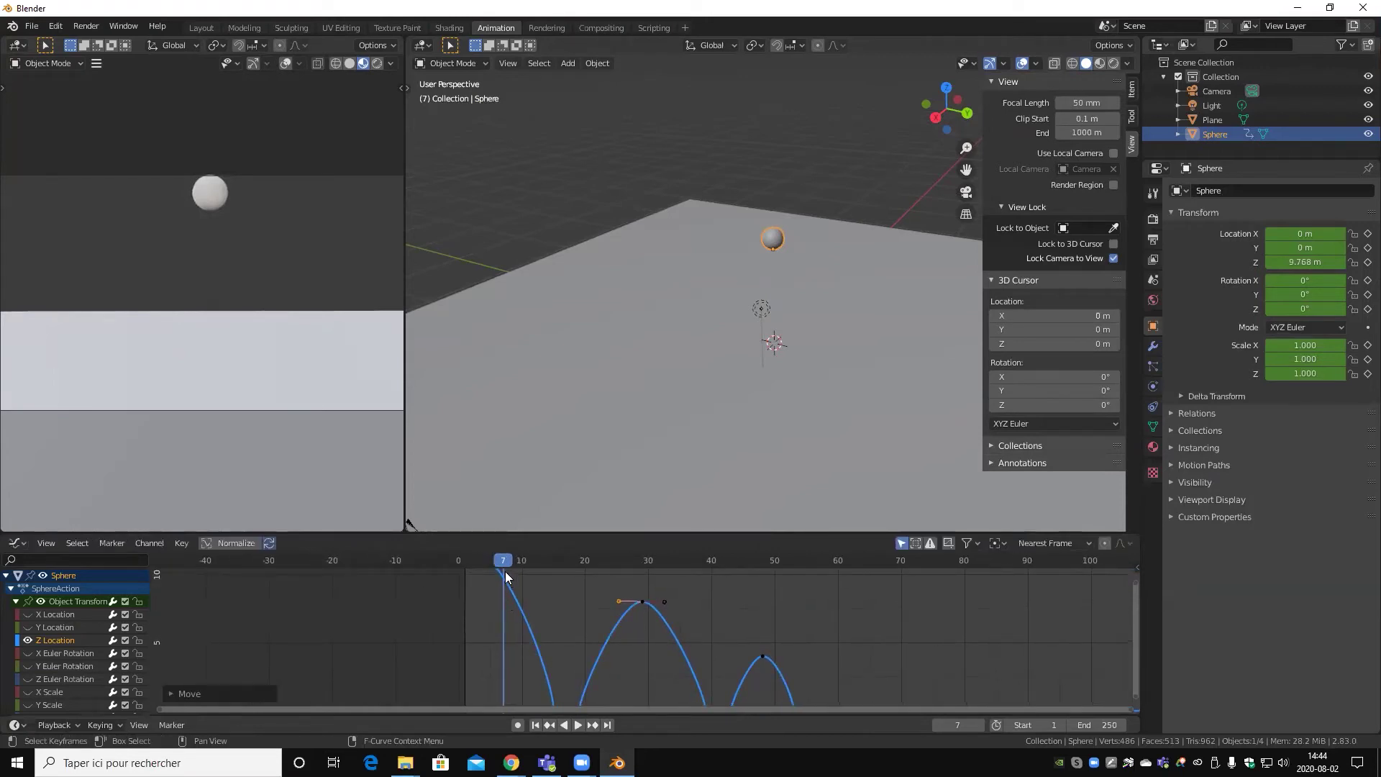
- Play and scrub the bounce, return to frame 0, and hide the Z Location curve
key("shift+Left")
key("space")
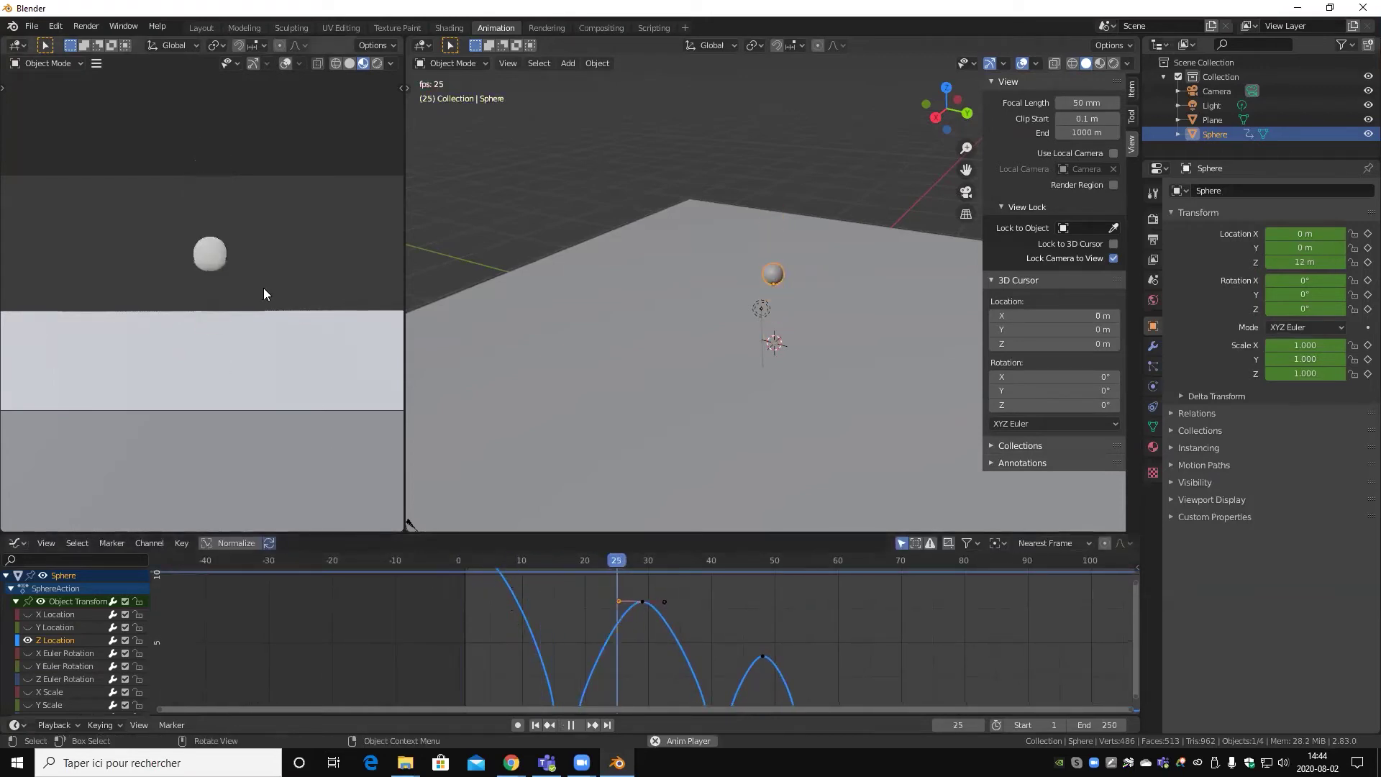
key("space")
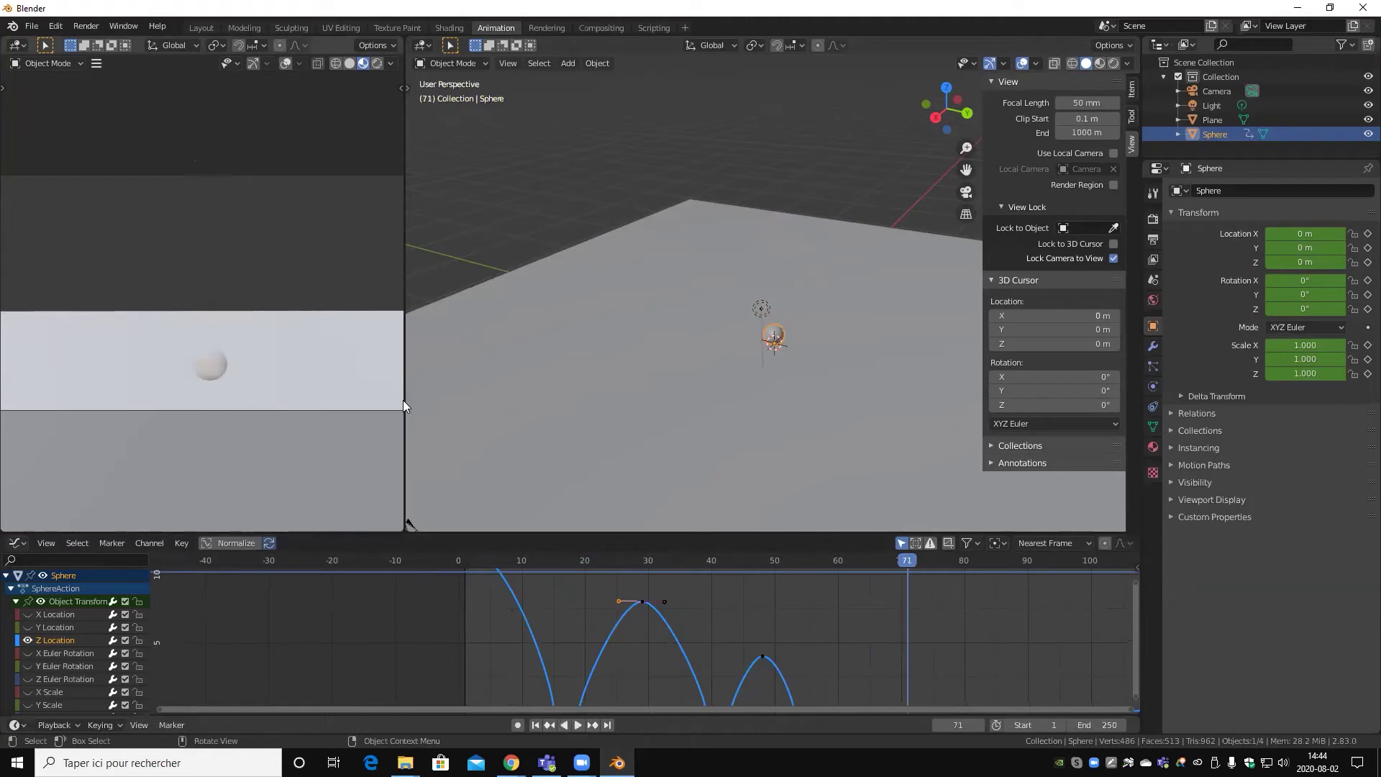
middle_click_drag(652, 581, 700, 555)
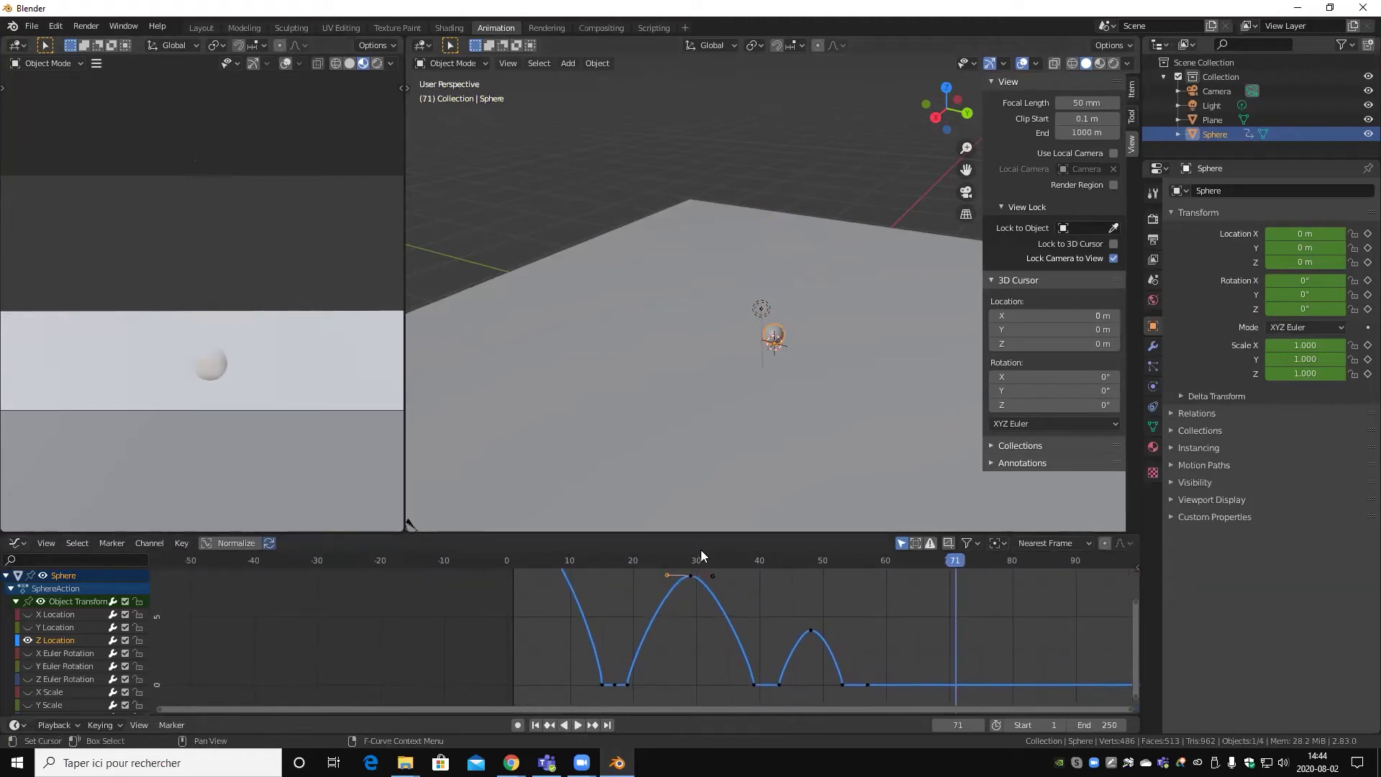
mouse_move(749, 564)
left_mouse_down()
mouse_move(464, 556)
mouse_move(764, 559)
mouse_move(606, 574)
left_mouse_up()
key("Escape")
left_click(28, 640)
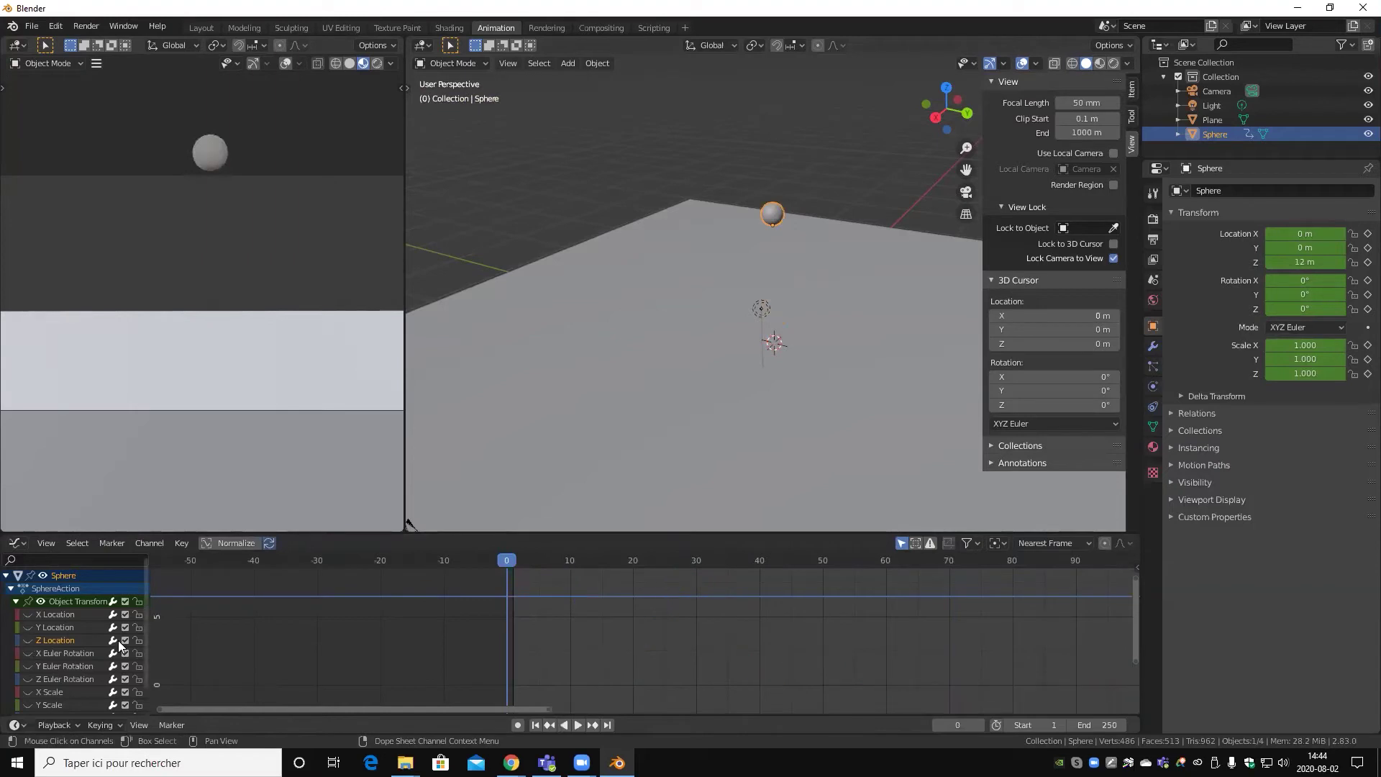
- Show the scale curves, frame them in view and scrub through the squash frames
scroll(25, 684, "down", 2)
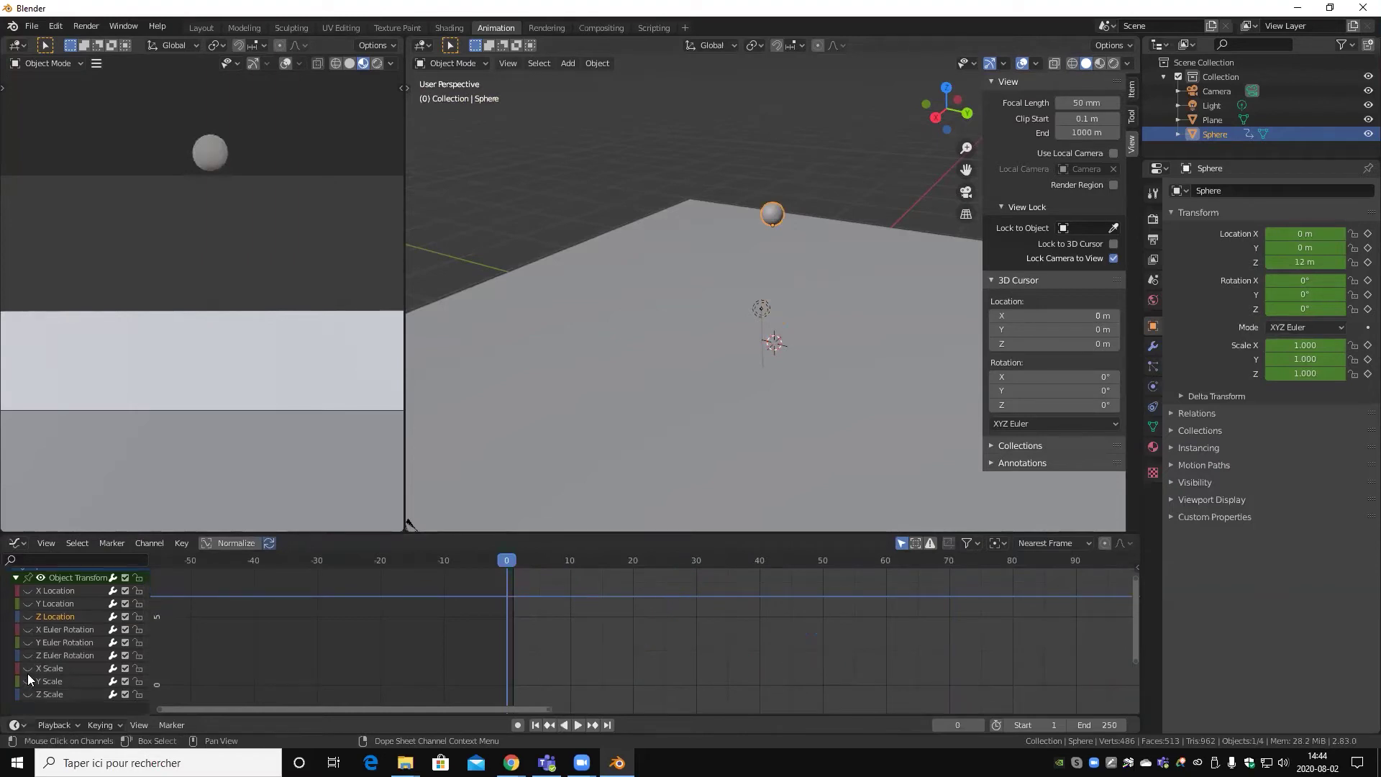
left_click(28, 668)
key("Home")
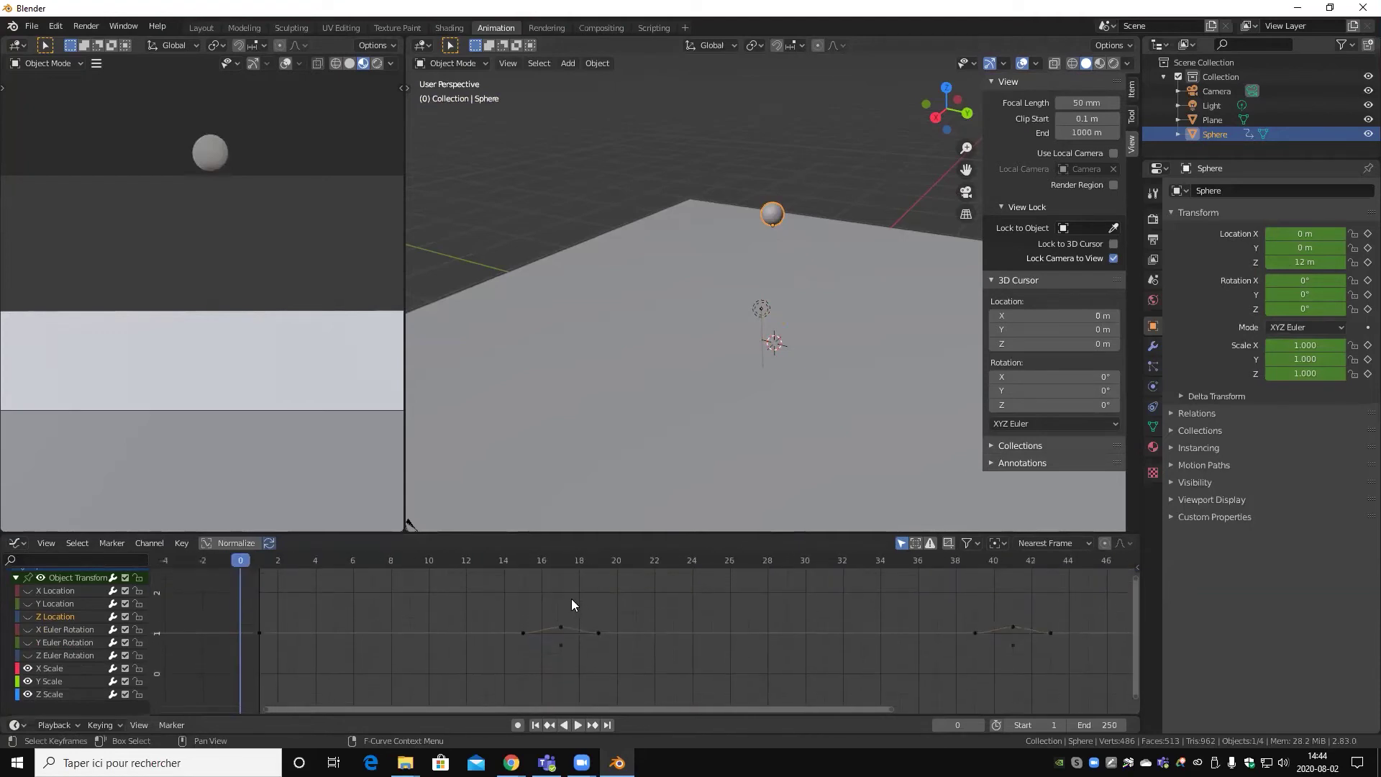
scroll(592, 637, "up", 4)
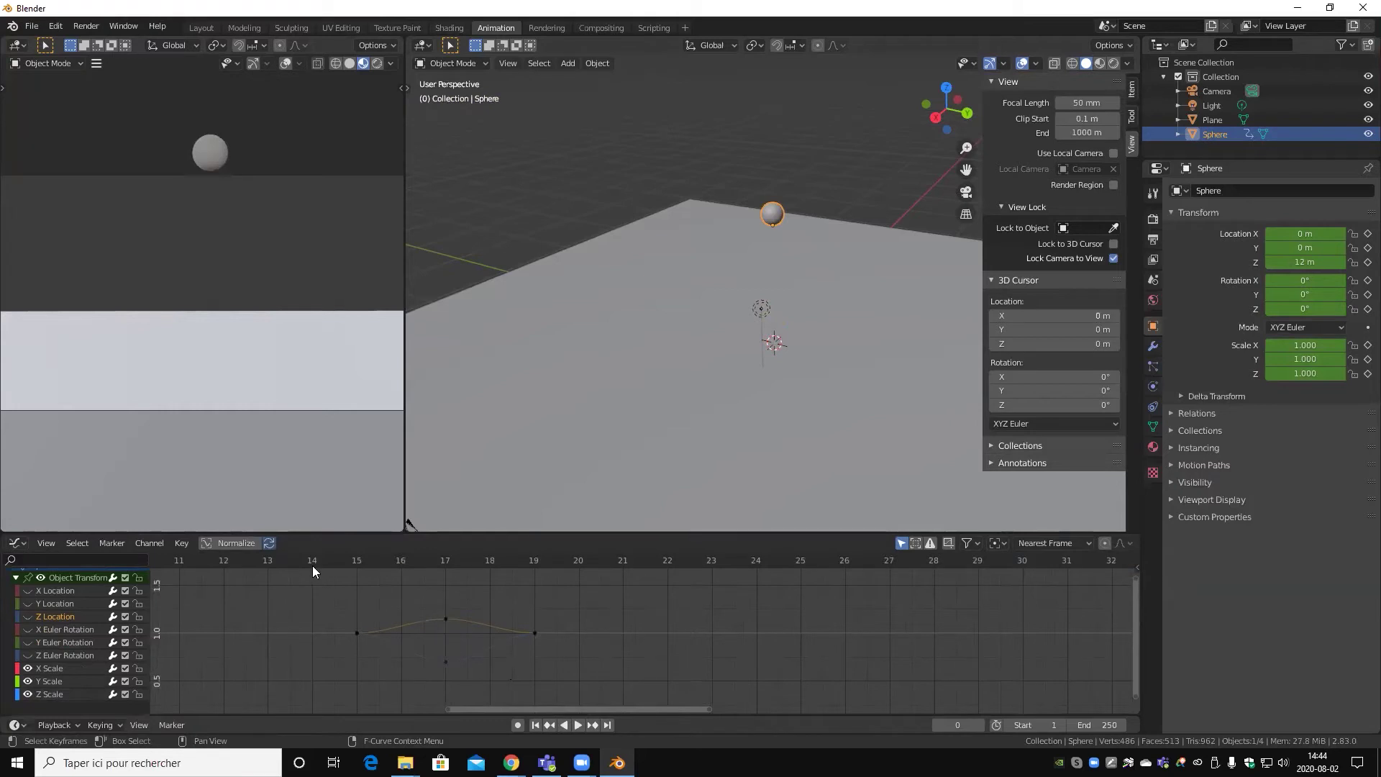
left_click_drag(312, 565, 505, 568)
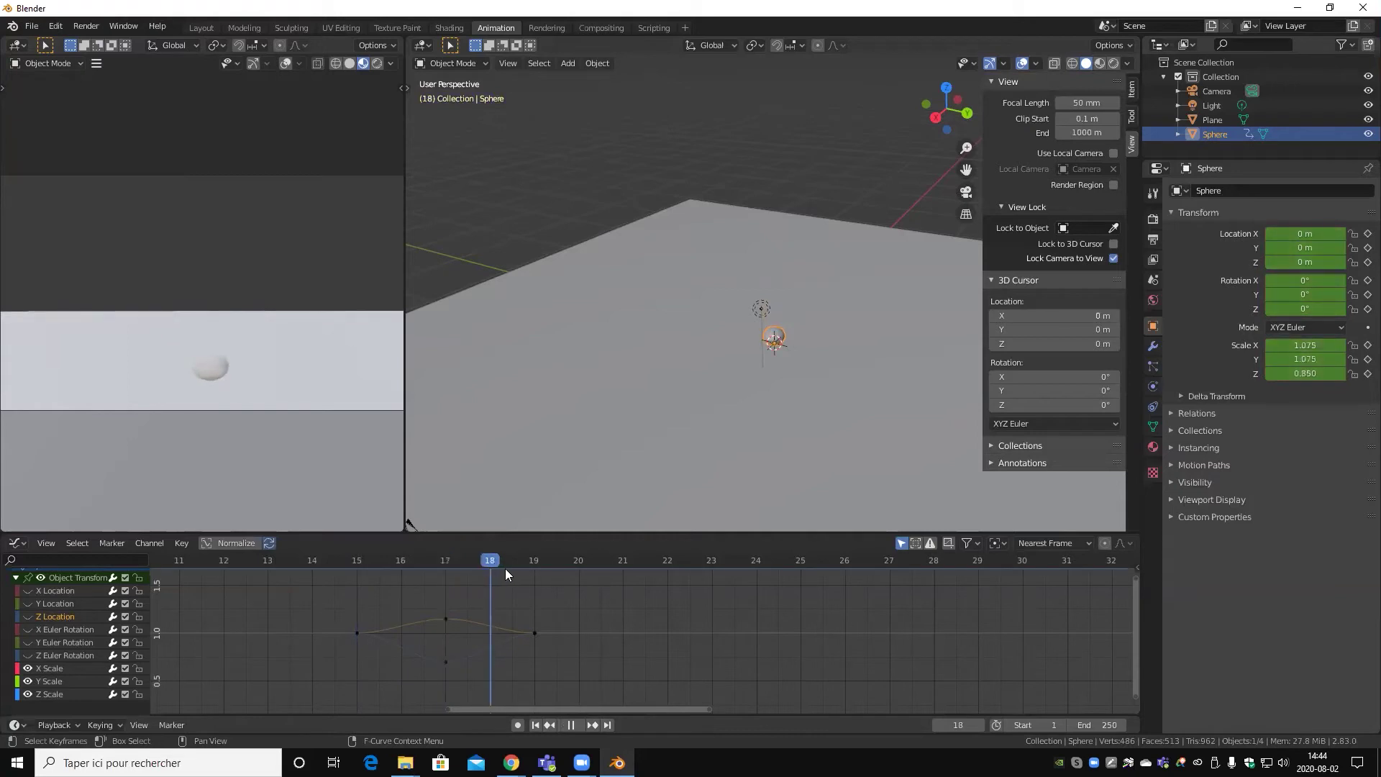
- Lengthen both handles of the Z Scale keyframe at frame 17
left_click_drag(430, 611, 472, 636)
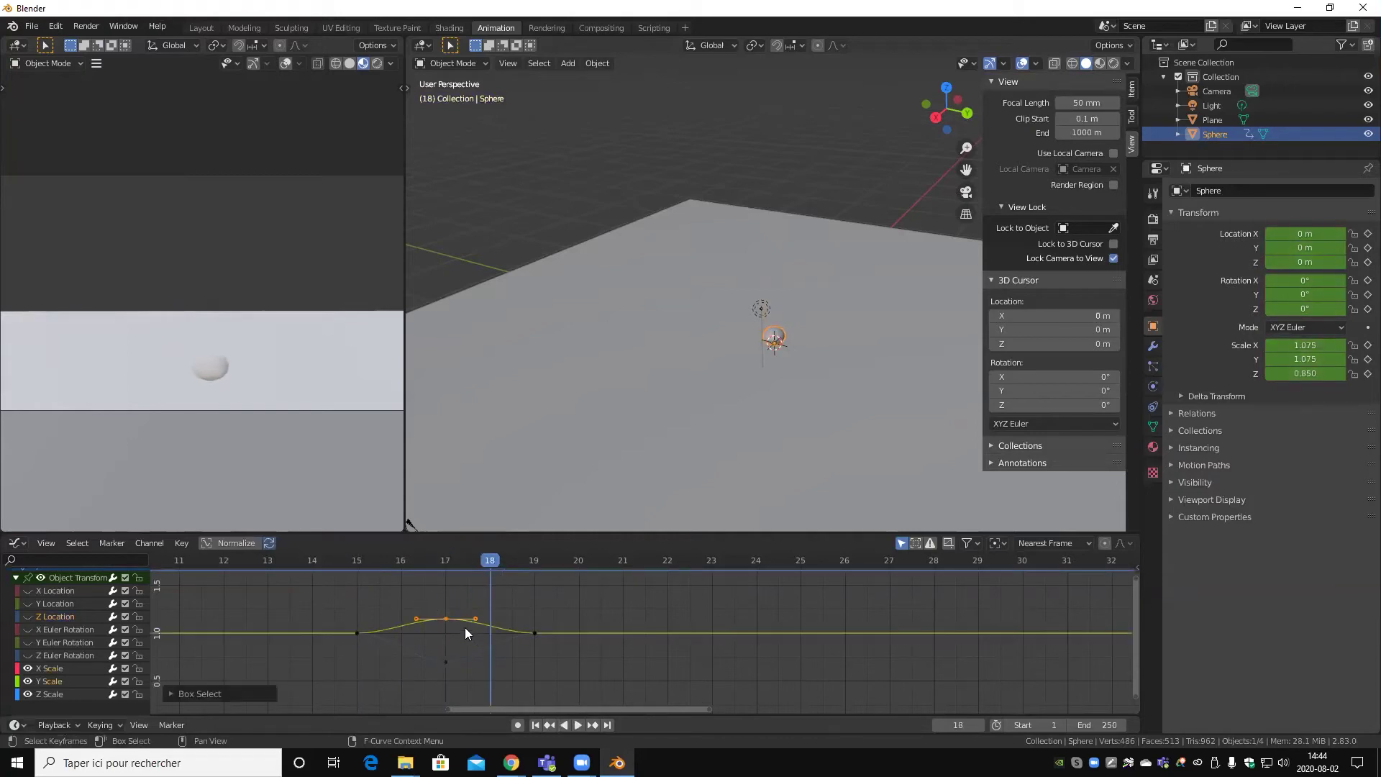
left_click(446, 662)
left_click_drag(477, 662, 514, 662)
left_click_drag(415, 662, 376, 659)
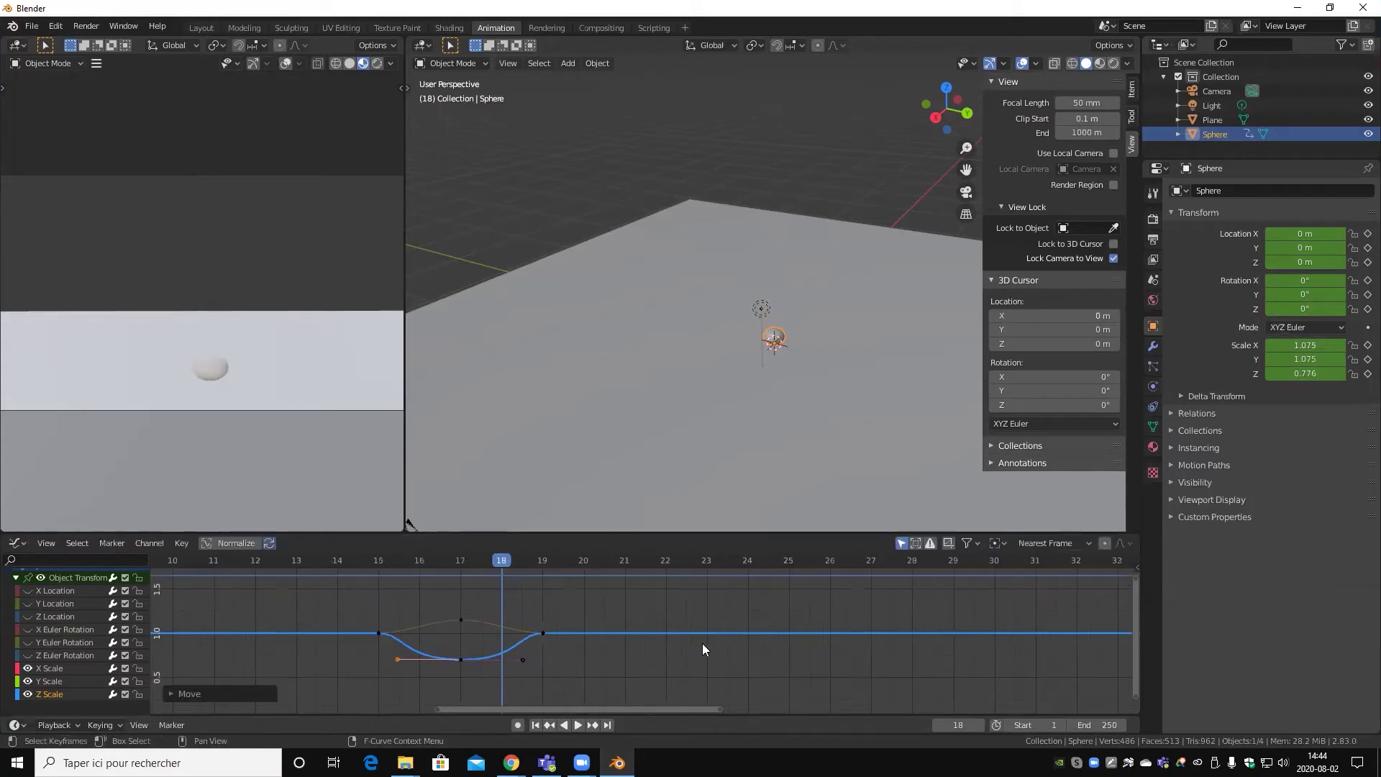
- Lengthen both handles of the Z Scale keyframe at frame 41
scroll(702, 643, "down", 8, "ctrl")
left_click(797, 652)
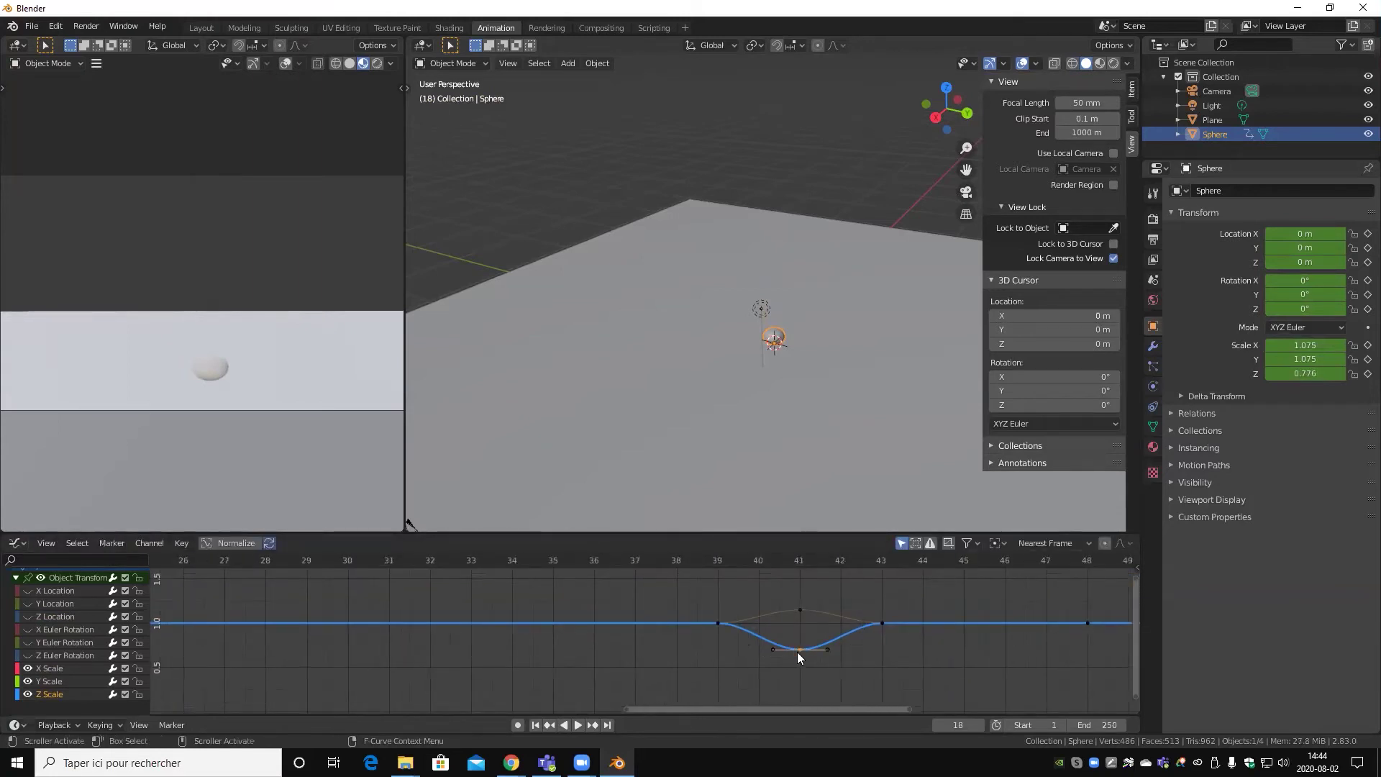
left_click_drag(825, 652, 870, 646)
left_click_drag(774, 652, 749, 645)
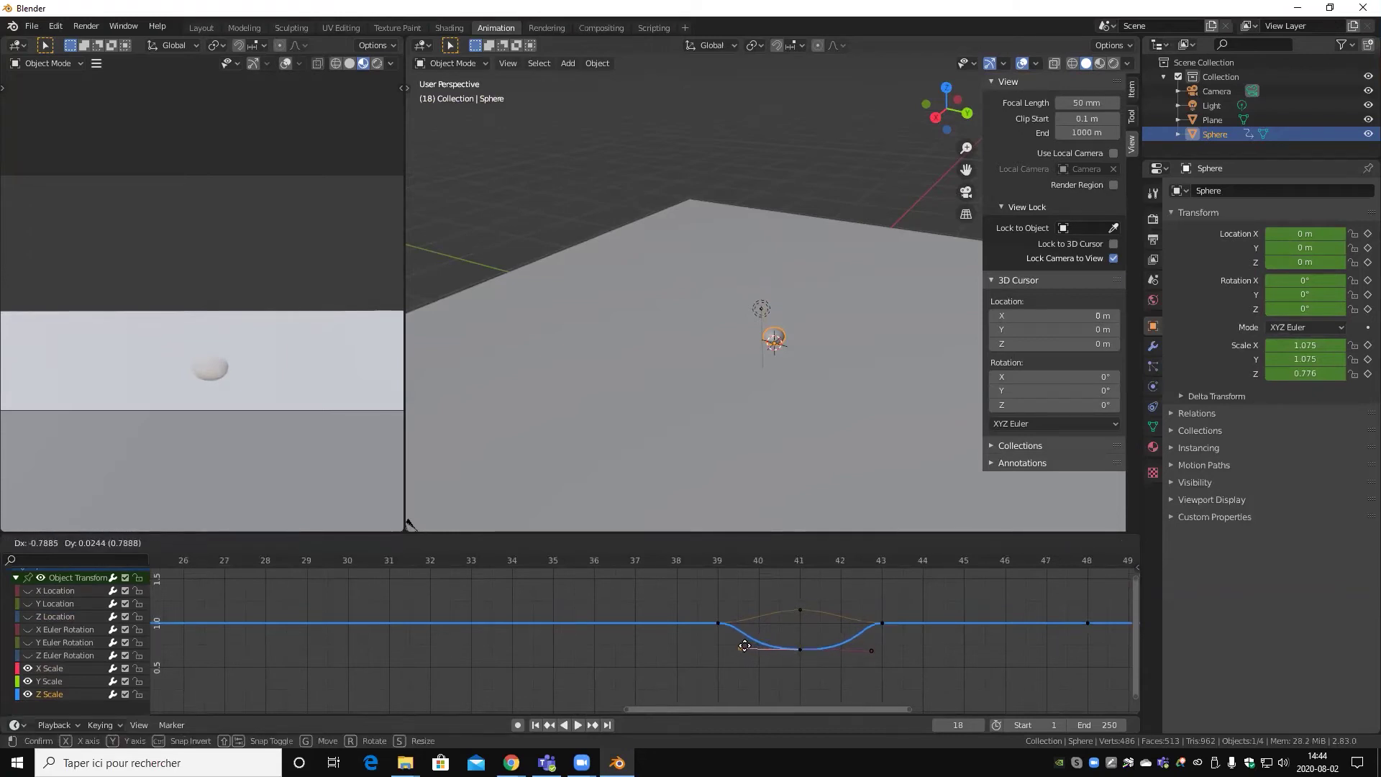
left_click_drag(742, 646, 740, 646)
- Lengthen both handles of the frame-55 Z Scale key and preview the squash
scroll(791, 640, "down", 6, "ctrl")
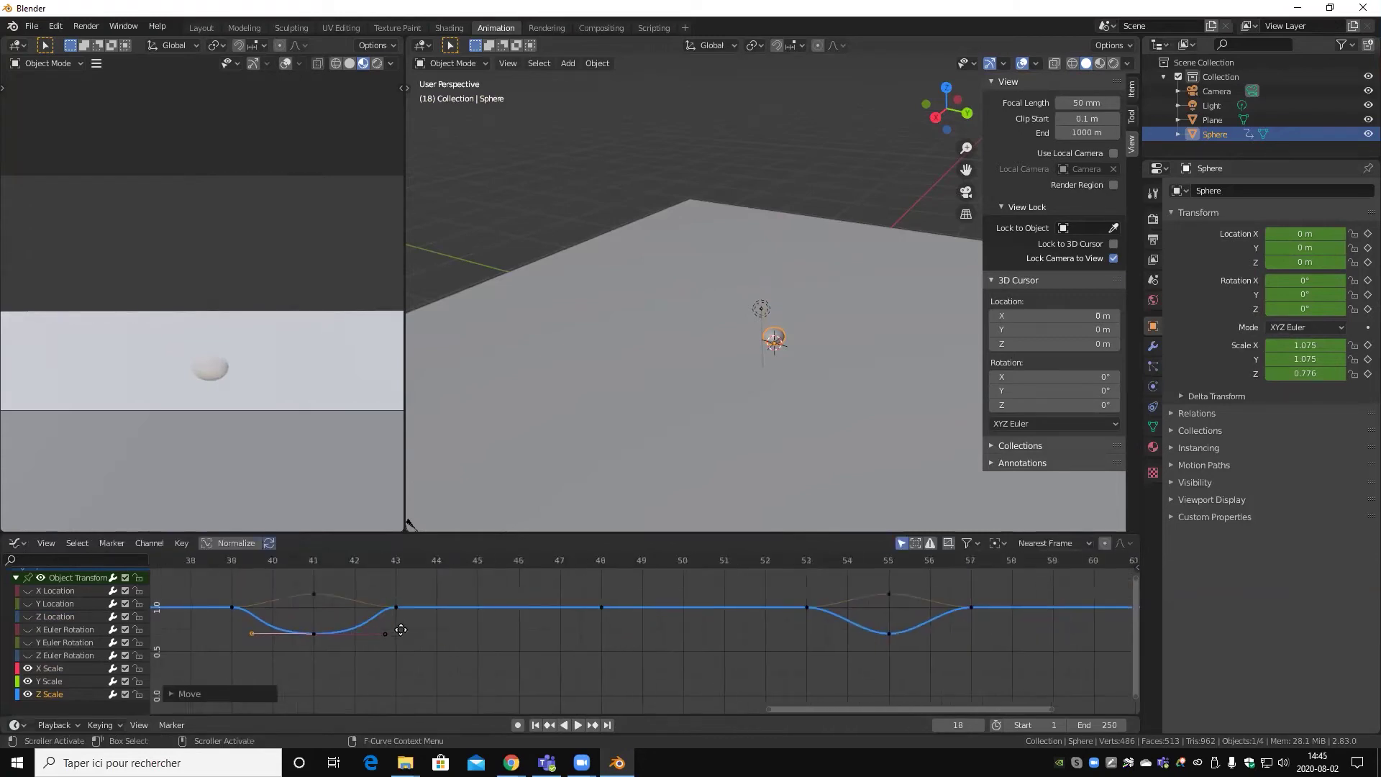
left_click(859, 641)
left_click_drag(839, 639, 791, 639)
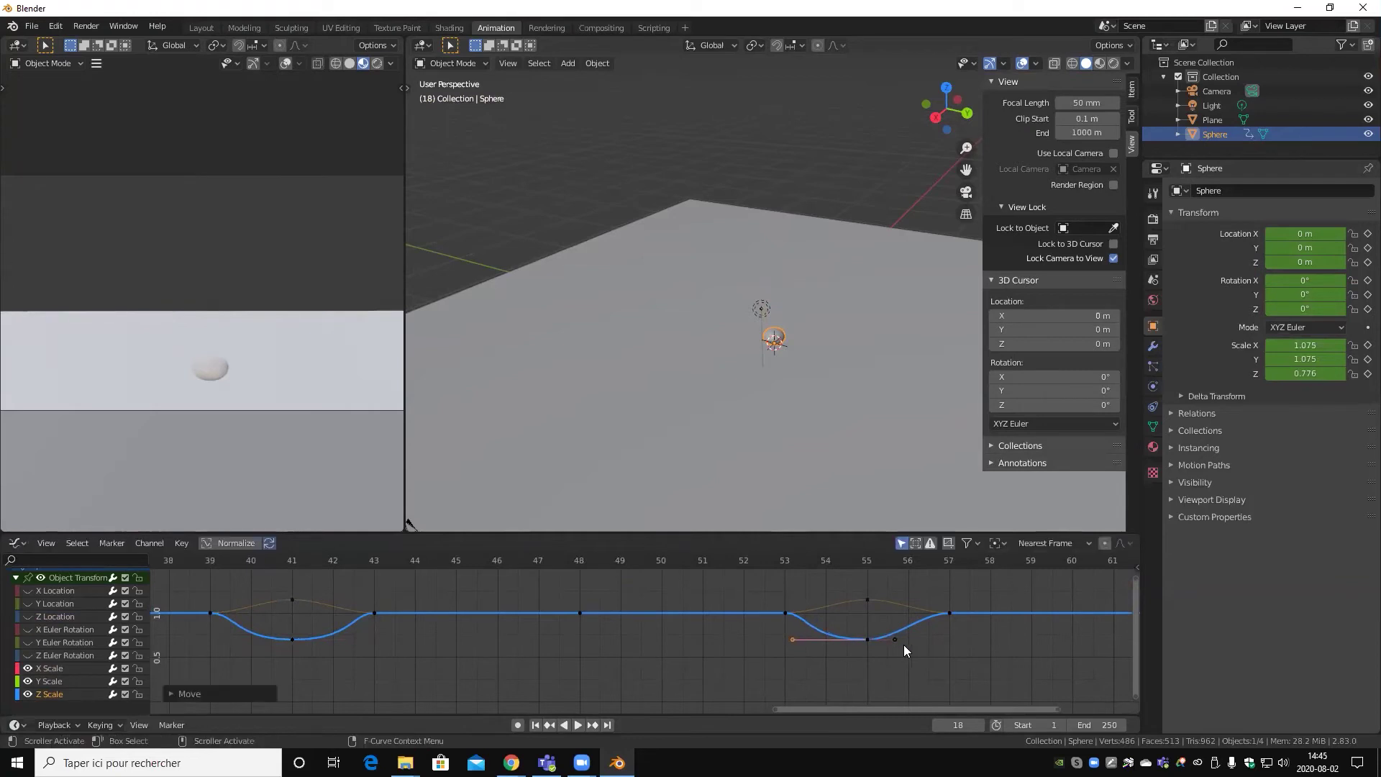
left_click_drag(895, 640, 930, 636)
mouse_move(871, 570)
left_mouse_down()
mouse_move(788, 569)
mouse_move(996, 577)
mouse_move(954, 583)
mouse_move(955, 611)
left_mouse_up()
- Show only the Z Scale curve and select its keys at frames 53, 57 and 15
left_click(914, 617)
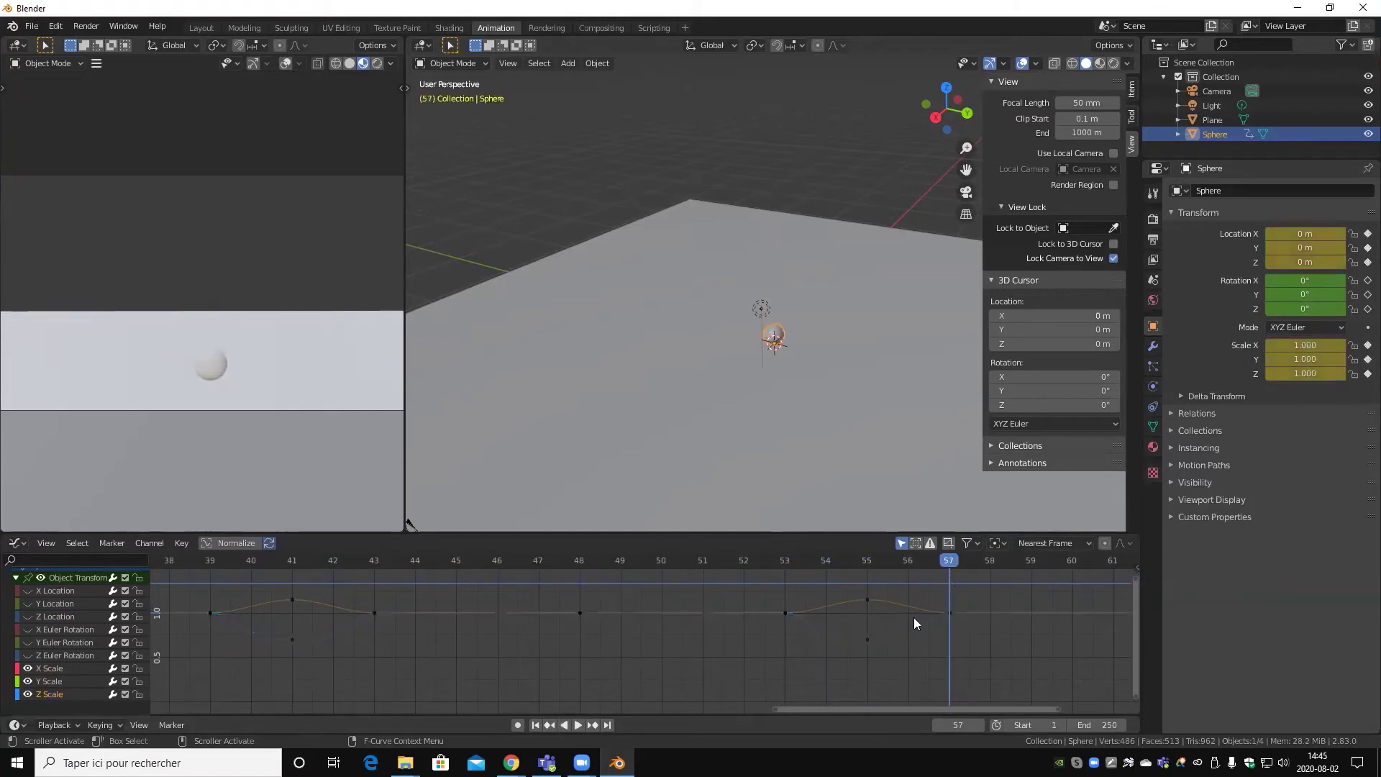
left_click(26, 692)
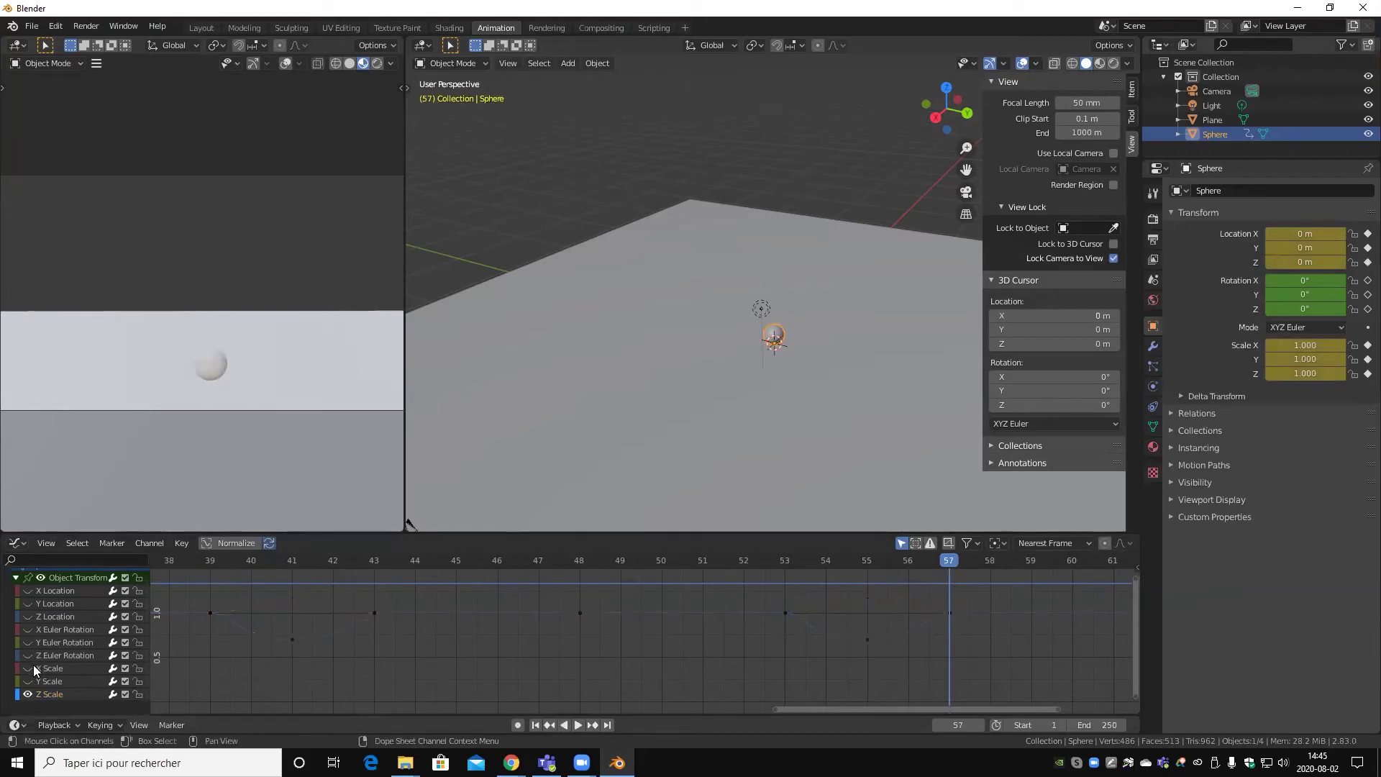
left_click(784, 613)
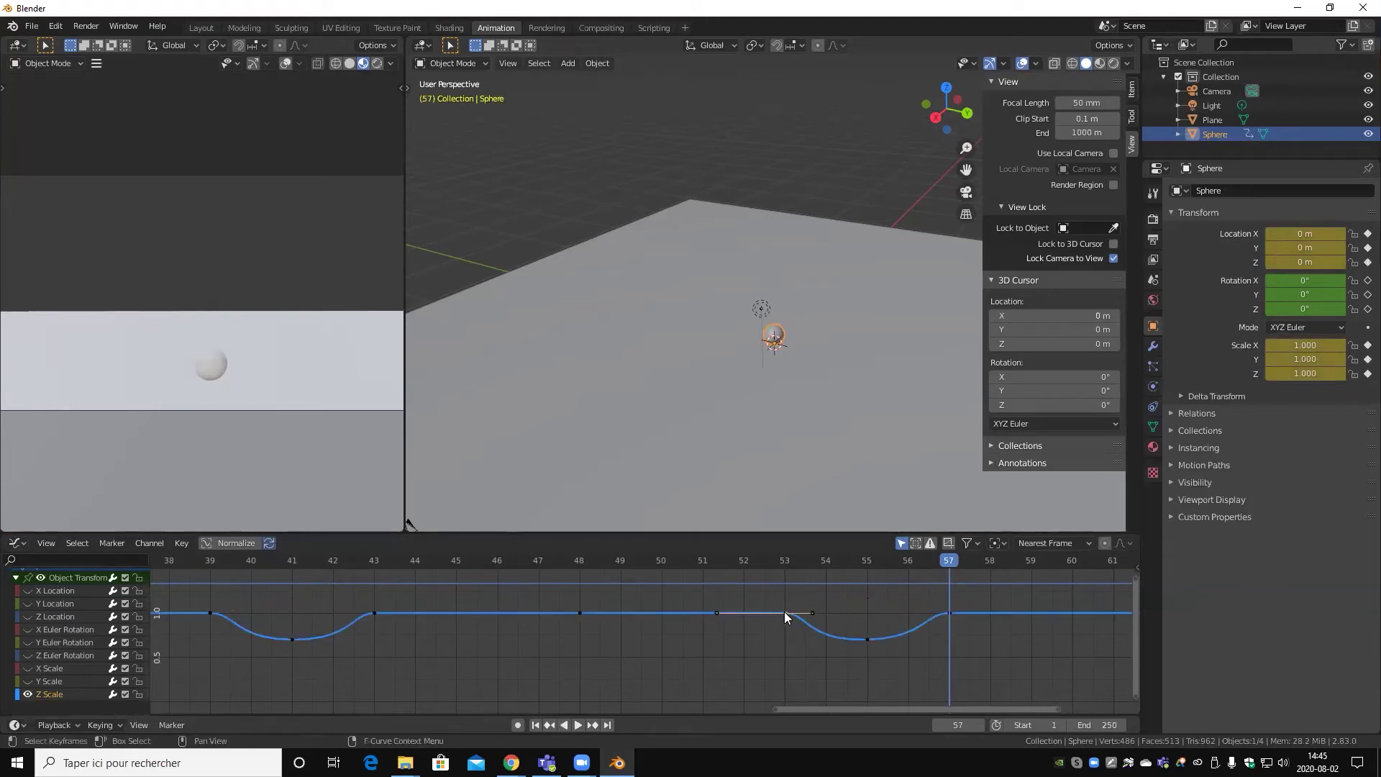
left_click(949, 613)
middle_click_drag(297, 653, 534, 657)
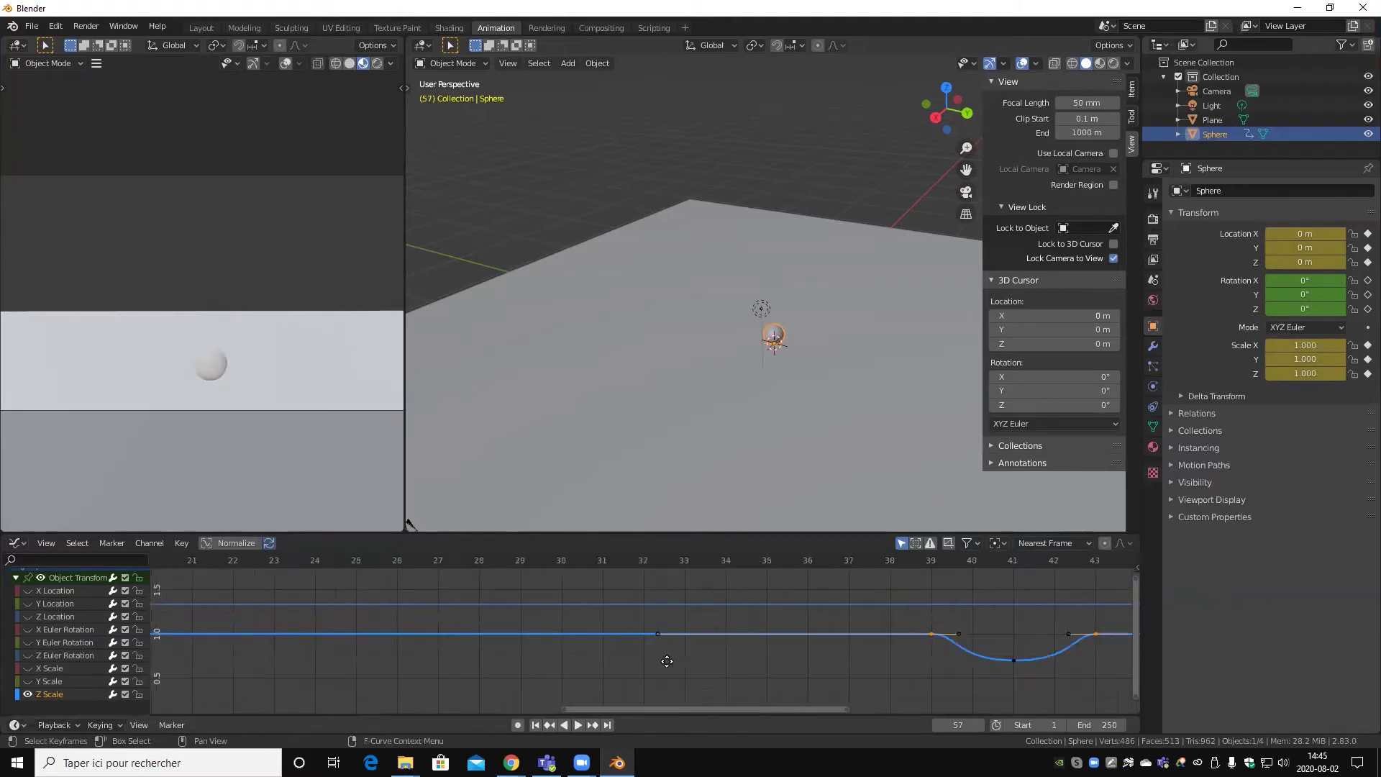
scroll(534, 657, "up", 8, "ctrl")
left_click(400, 627, "shift")
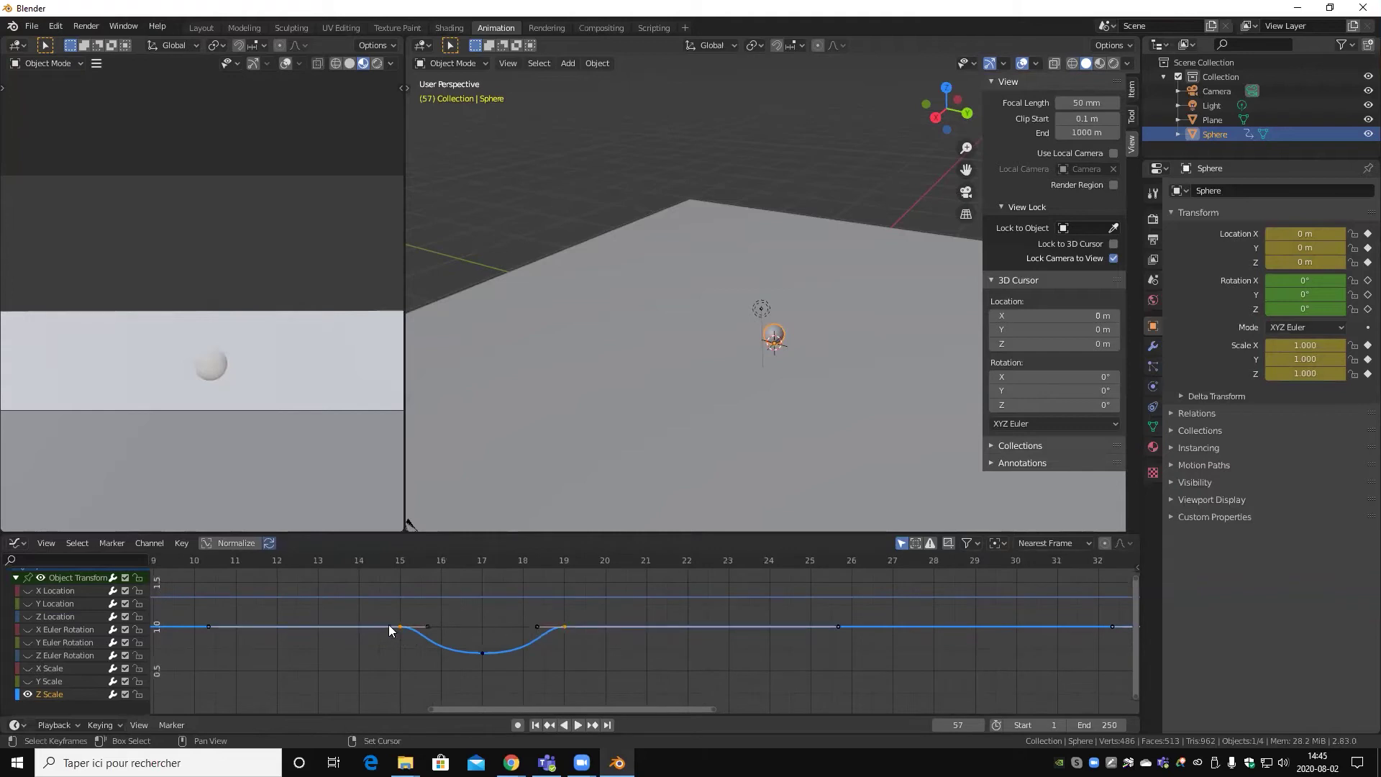
left_click(183, 545)
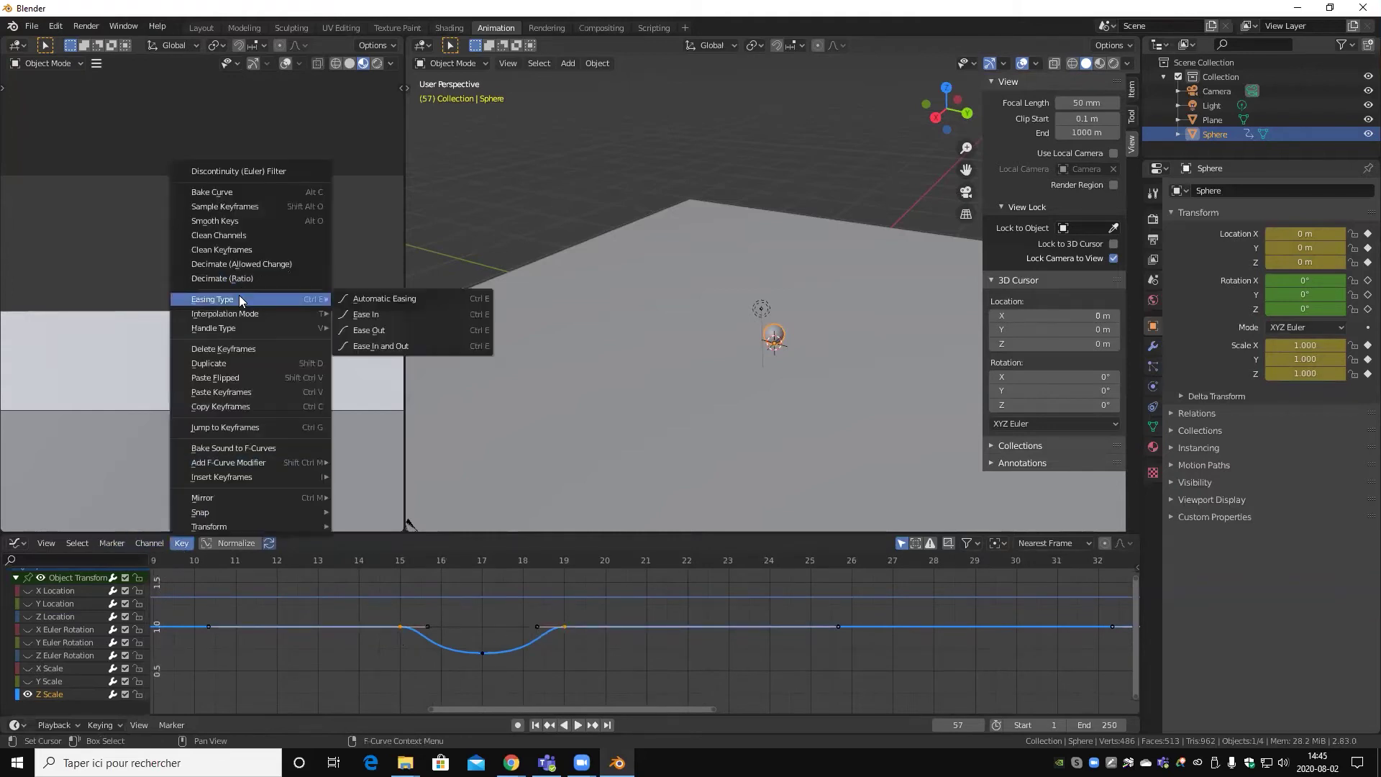
mouse_move(214, 327)
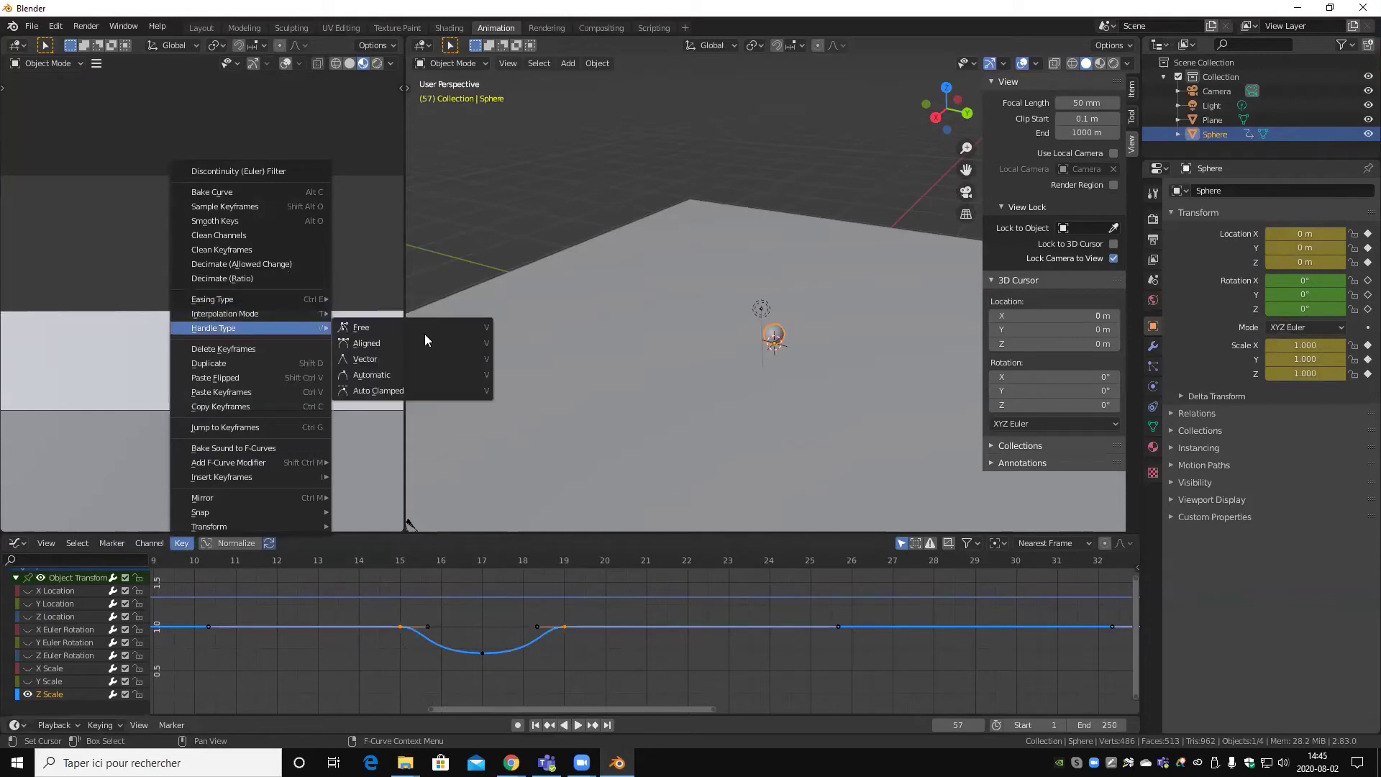
- Set the selected keys' handles to Free and reshape the handles around the frame-17 dip
left_click(366, 331)
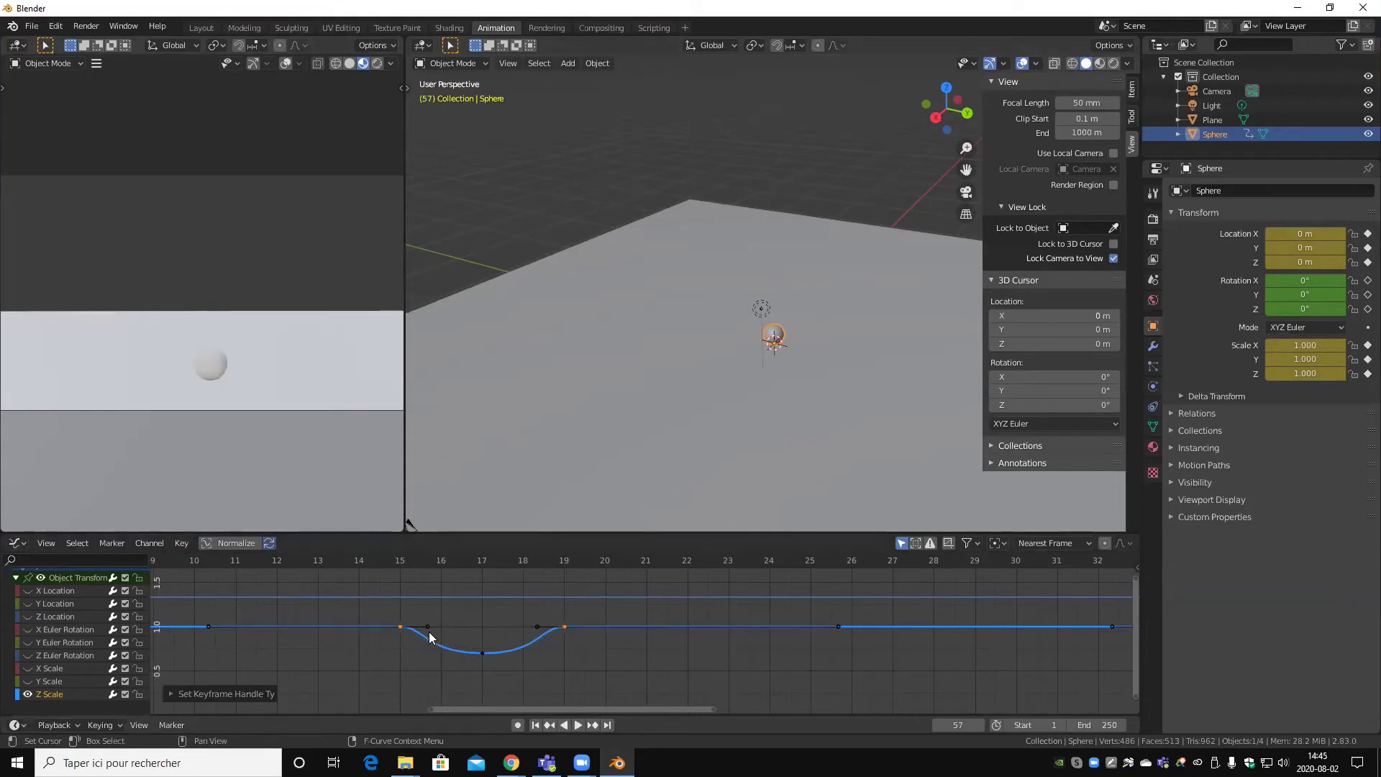
mouse_move(427, 628)
left_mouse_down()
mouse_move(418, 640)
mouse_move(432, 654)
left_mouse_up()
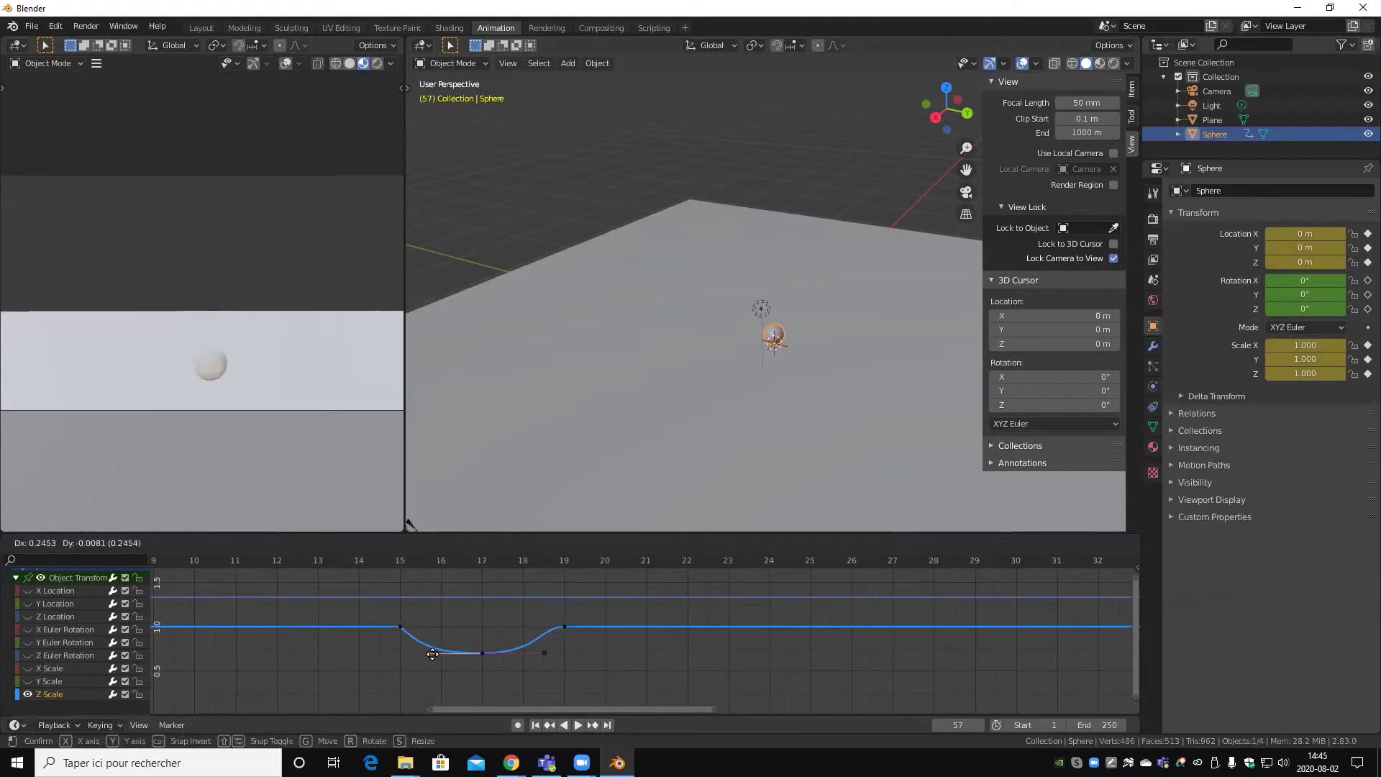
left_click_drag(433, 654, 436, 653)
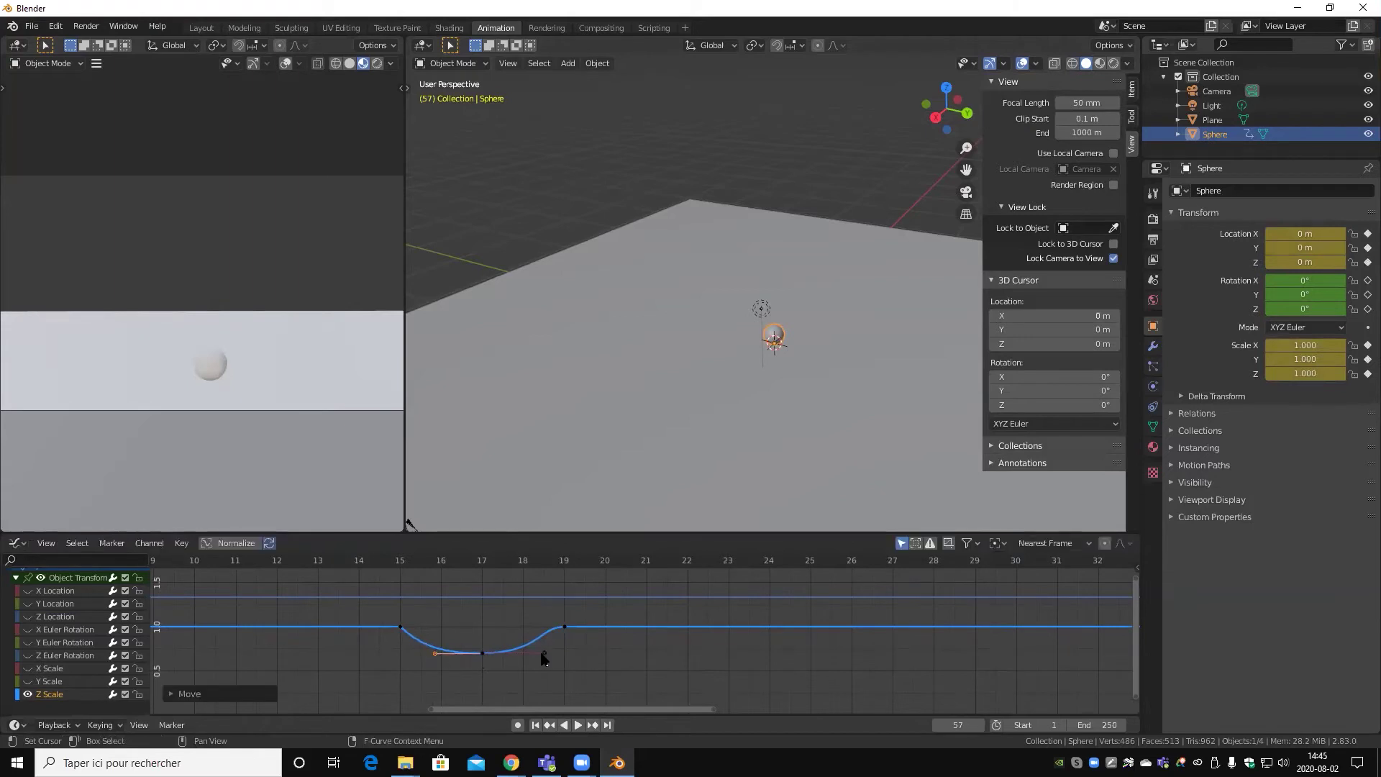
left_click_drag(543, 655, 532, 652)
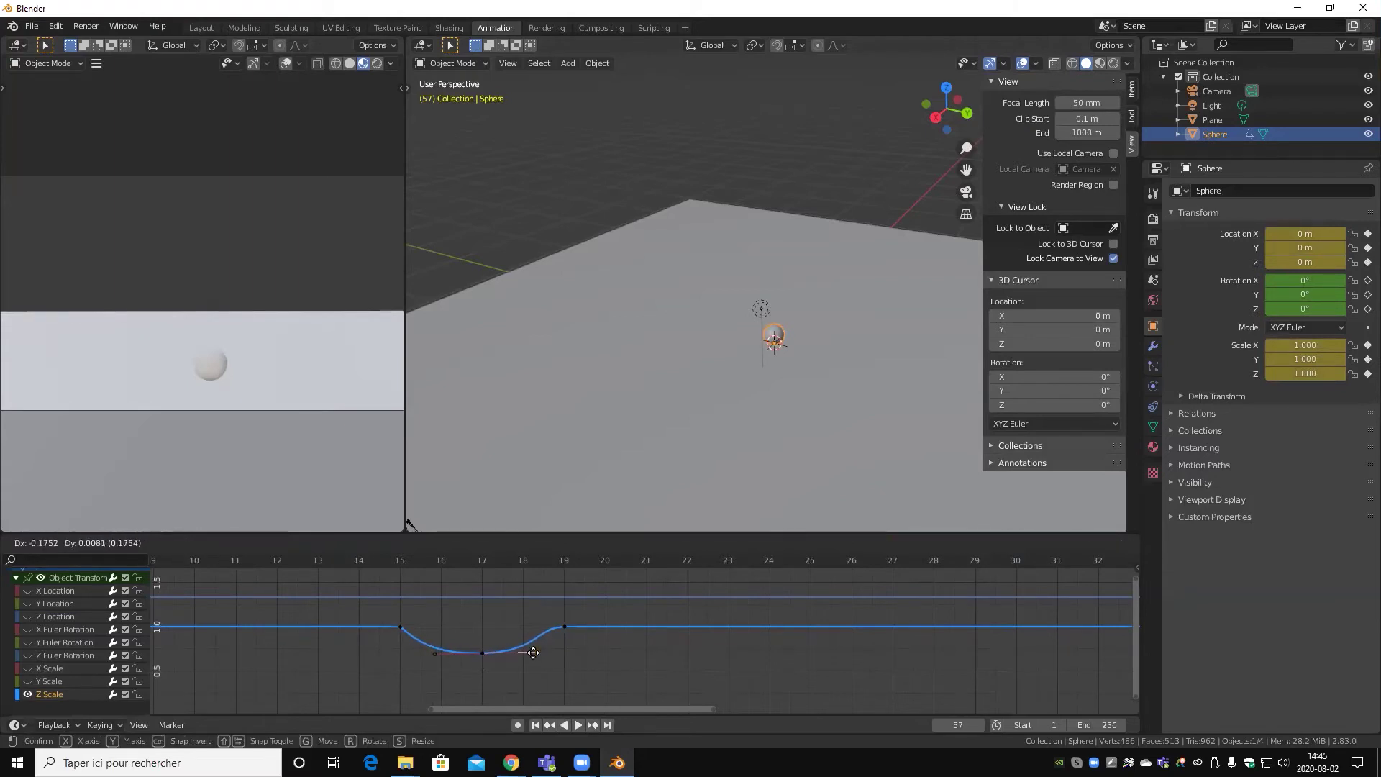
left_click_drag(533, 652, 657, 636)
left_click(559, 630)
scroll(658, 636, "down", 1)
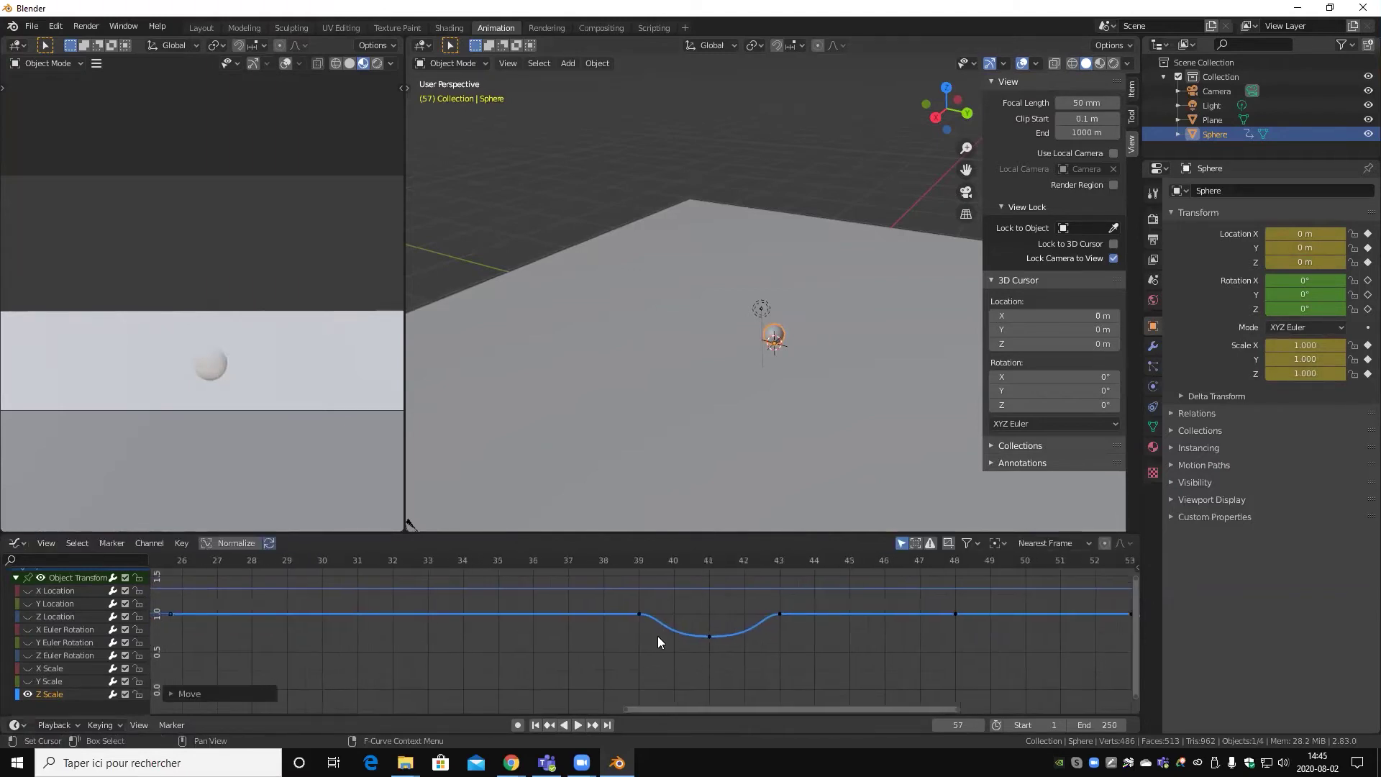
scroll(657, 636, "up", 2)
- Reshape the handles of the frame-39 and frame-41 keys on the middle dip
left_click(638, 605)
left_click_drag(661, 604, 681, 638)
left_click(745, 641)
left_click(738, 637)
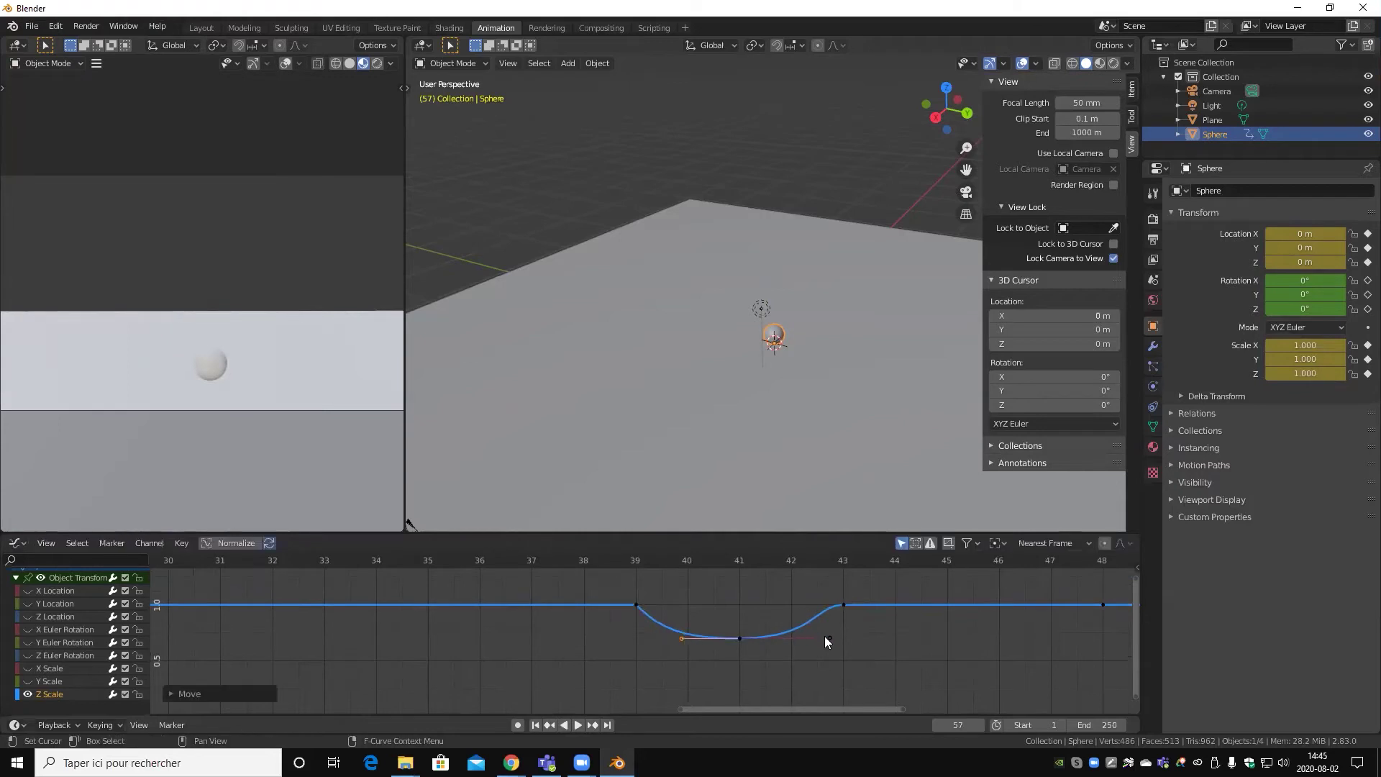
mouse_move(829, 637)
left_mouse_down()
mouse_move(807, 635)
mouse_move(830, 630)
left_mouse_up()
left_click(842, 604)
scroll(715, 627, "down", 10, "ctrl")
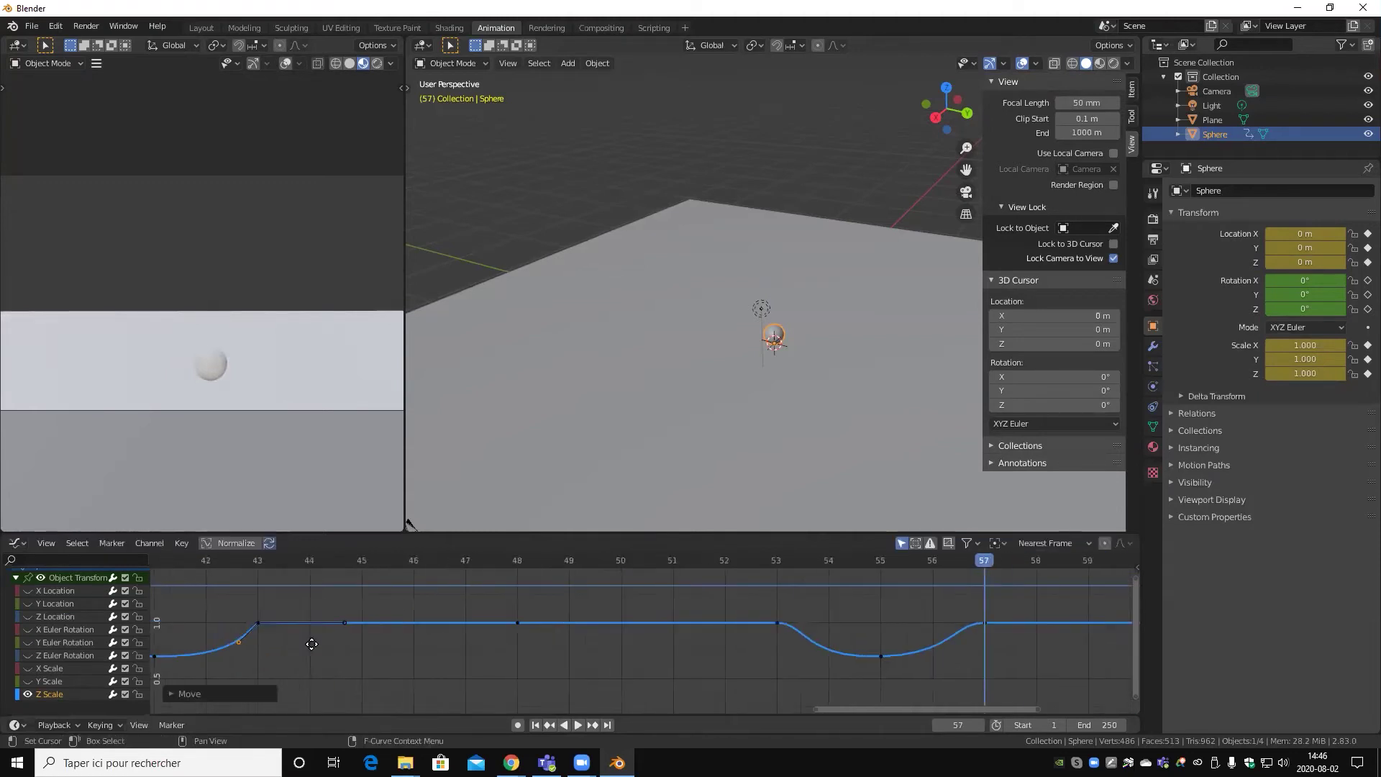
- Smooth the last dip's handles at frames 53, 55 and 57, then zoom out
left_click(715, 627)
mouse_move(748, 626)
left_mouse_down()
mouse_move(731, 640)
mouse_move(752, 659)
left_mouse_up()
left_click(816, 659)
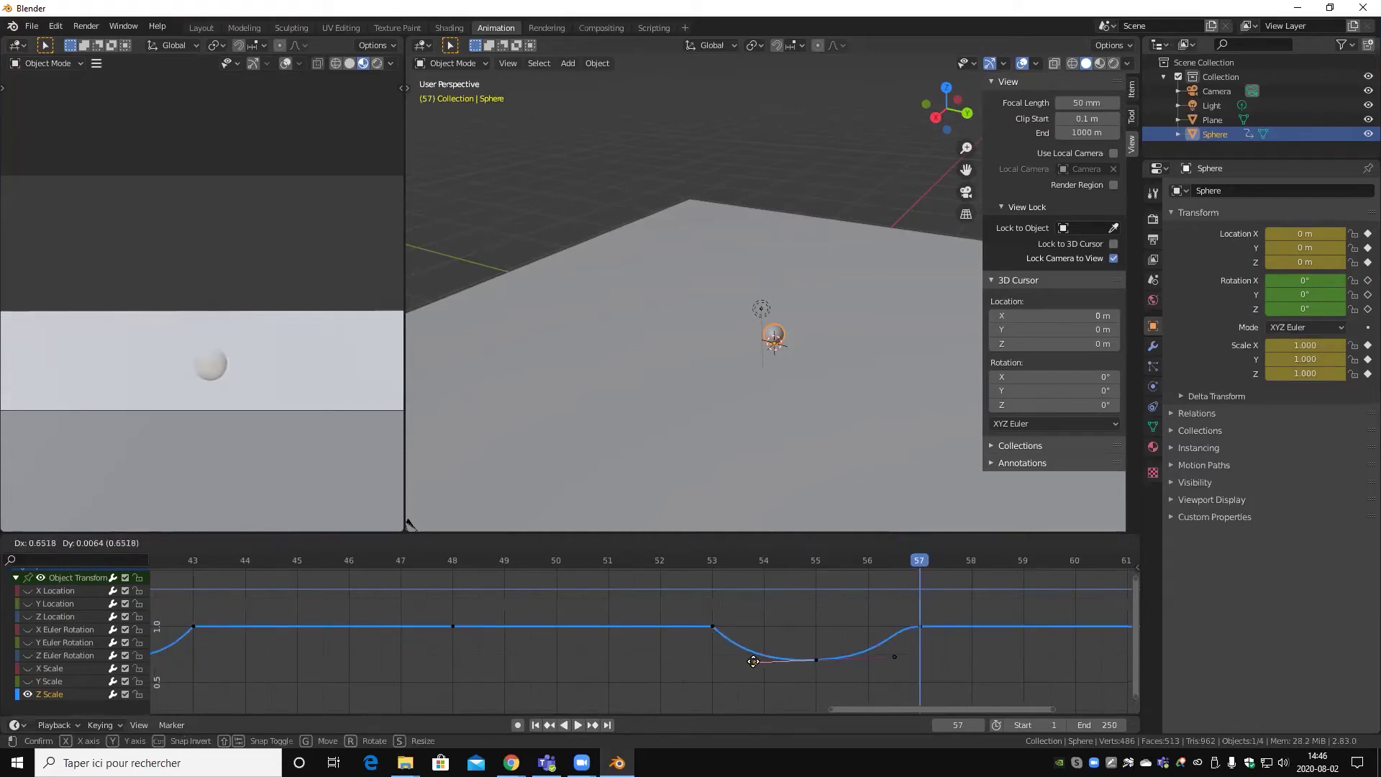
left_click_drag(894, 654, 878, 658)
left_click(919, 627)
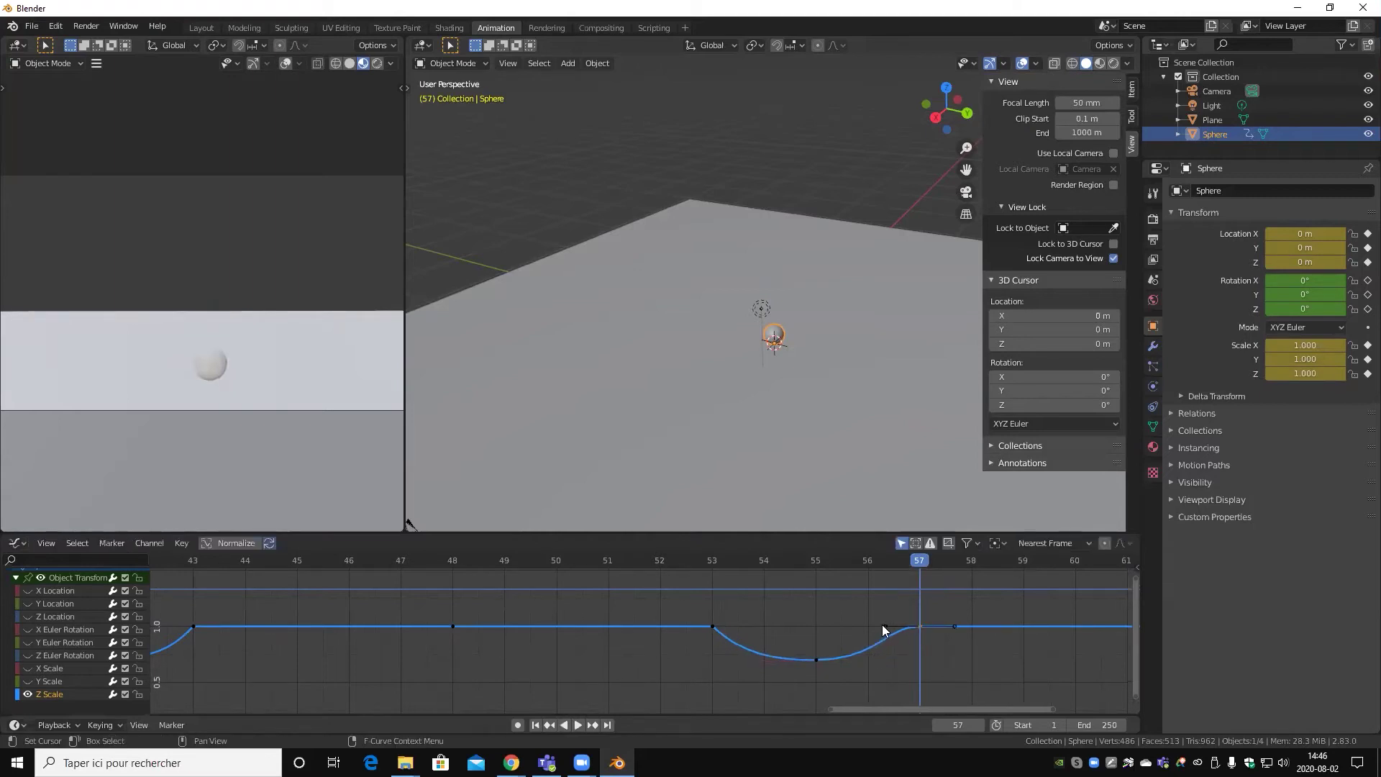
left_click_drag(884, 627, 898, 644)
scroll(834, 654, "down", 2)
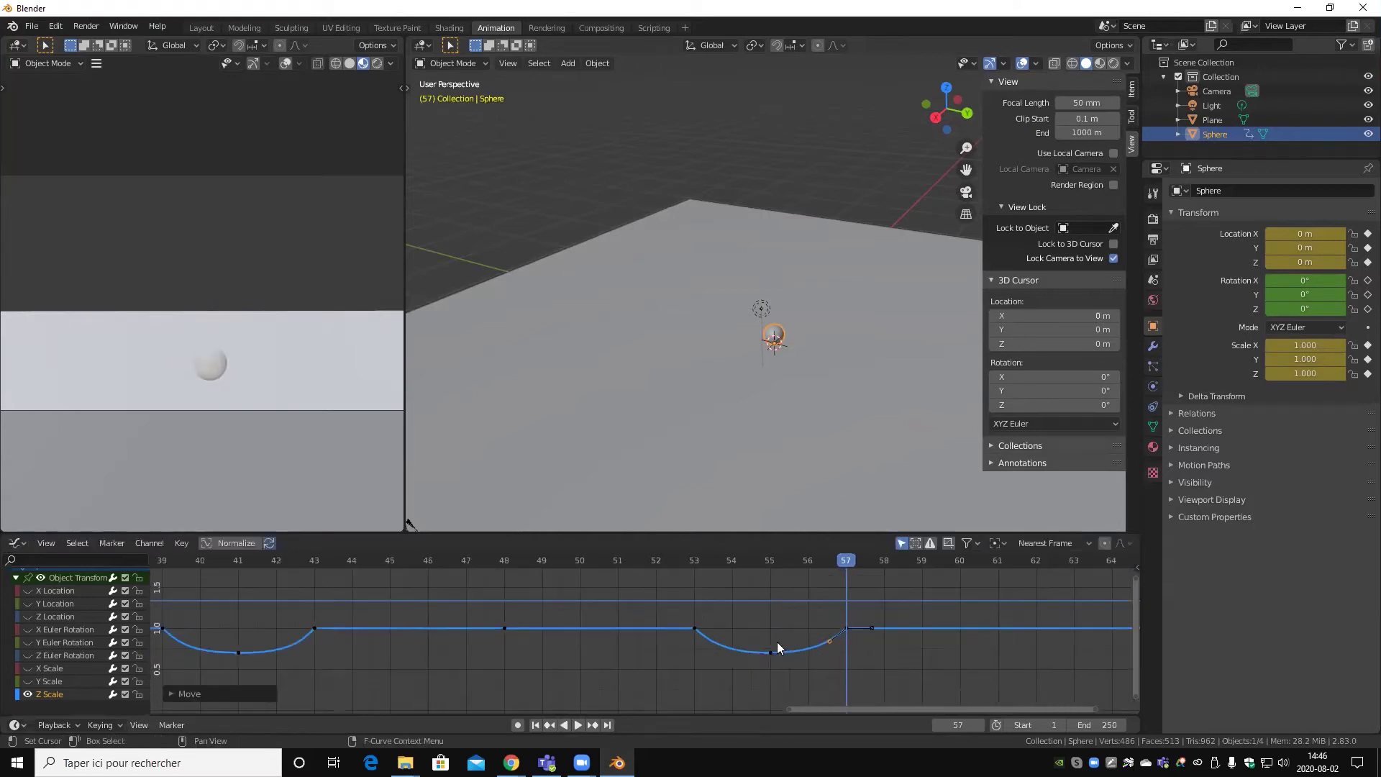
scroll(777, 641, "down", 2)
scroll(555, 679, "down", 2)
scroll(544, 636, "up", 6, "ctrl")
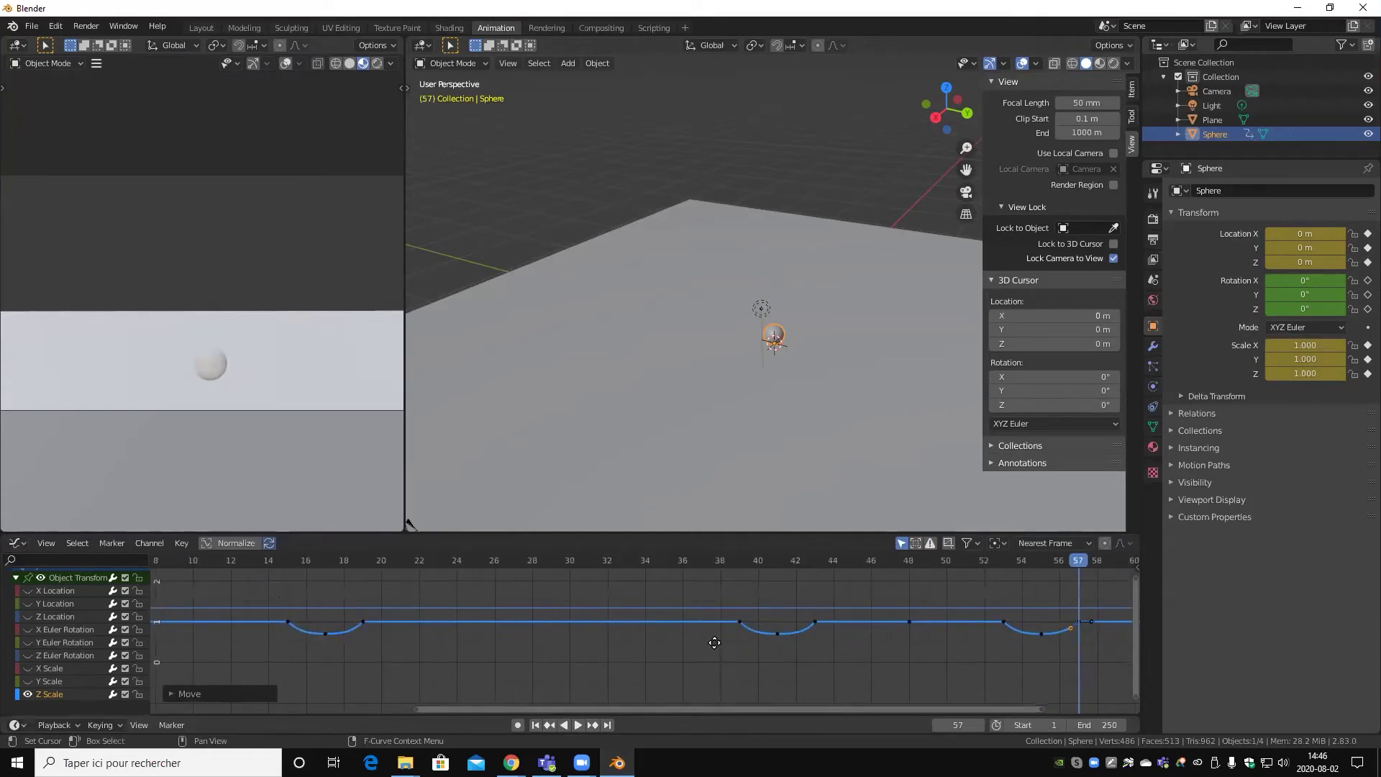
left_click(361, 564)
key("space")
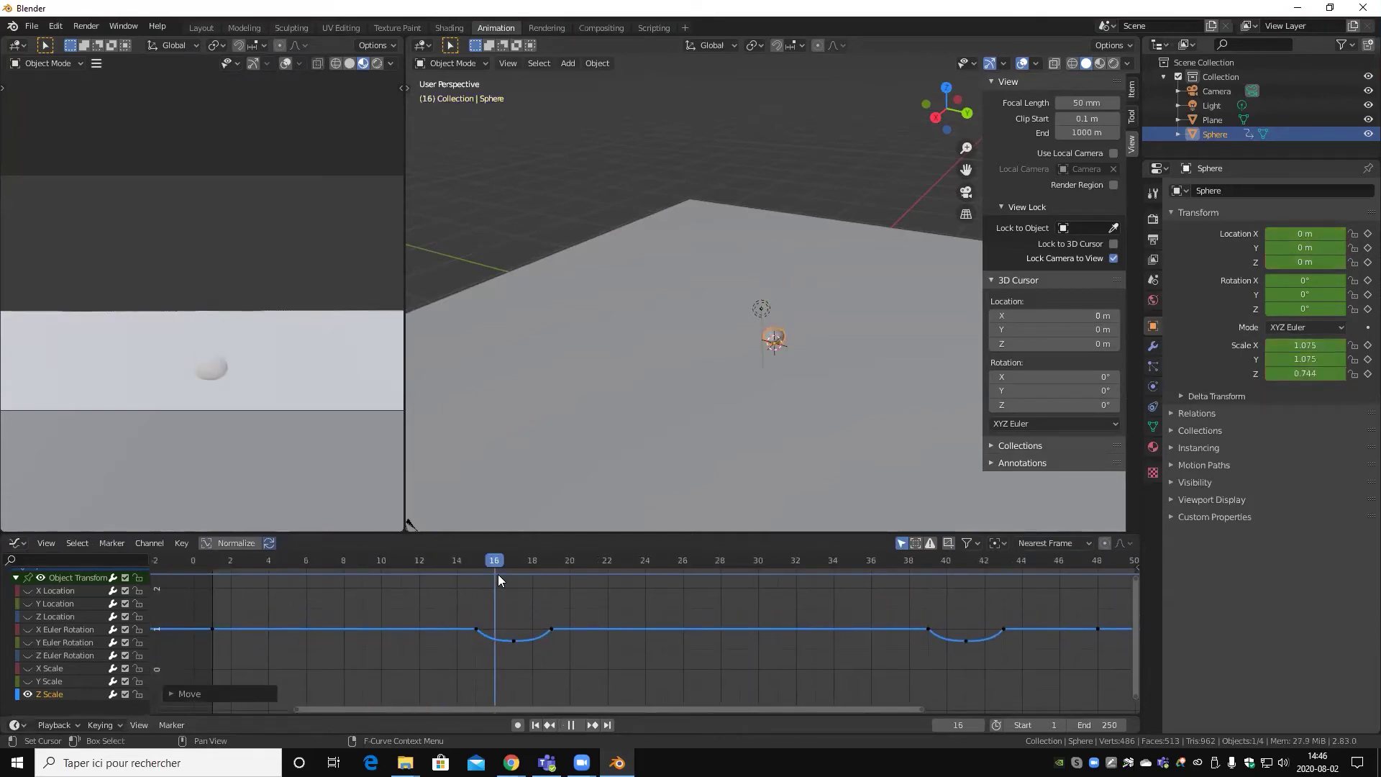
left_click_drag(615, 597, 357, 592)
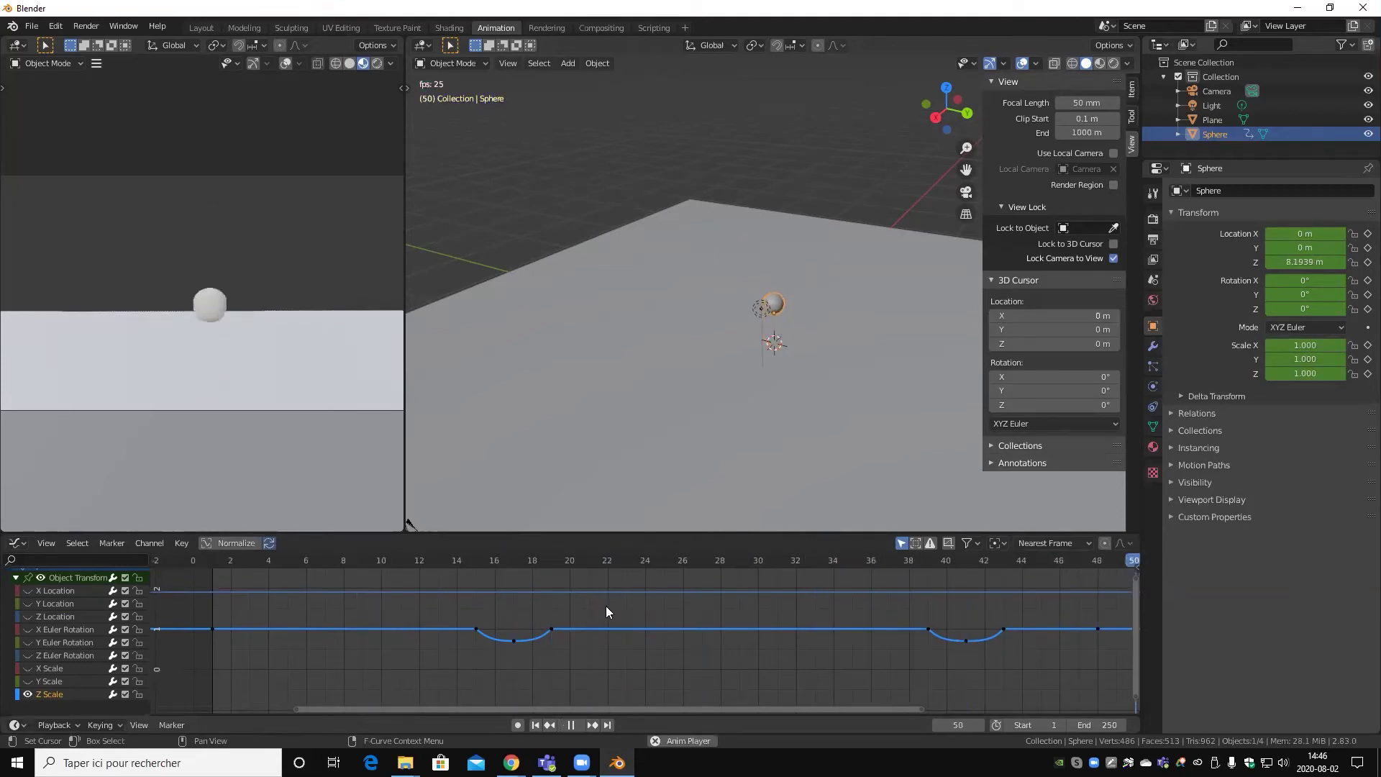
left_click_drag(315, 559, 419, 575)
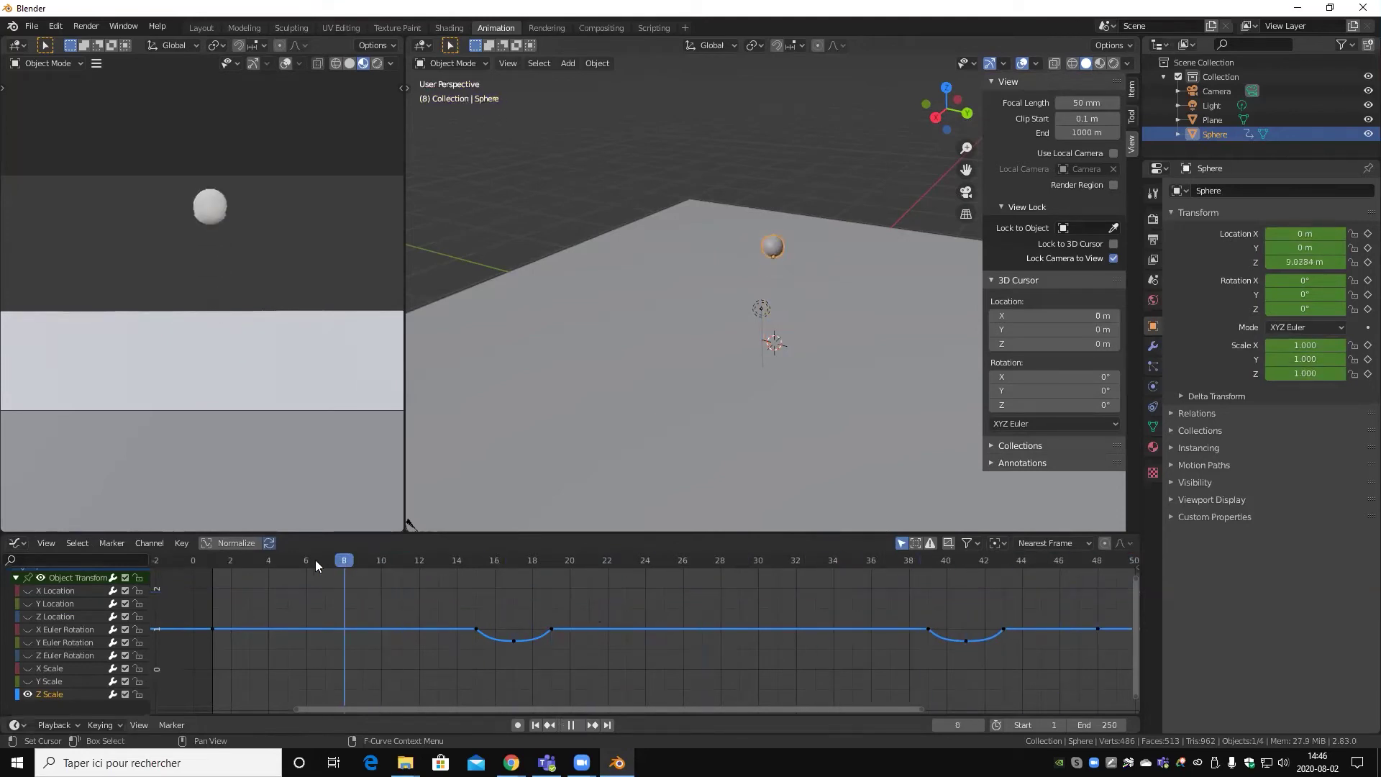
mouse_move(503, 559)
left_mouse_down()
mouse_move(307, 538)
mouse_move(453, 576)
left_mouse_up()
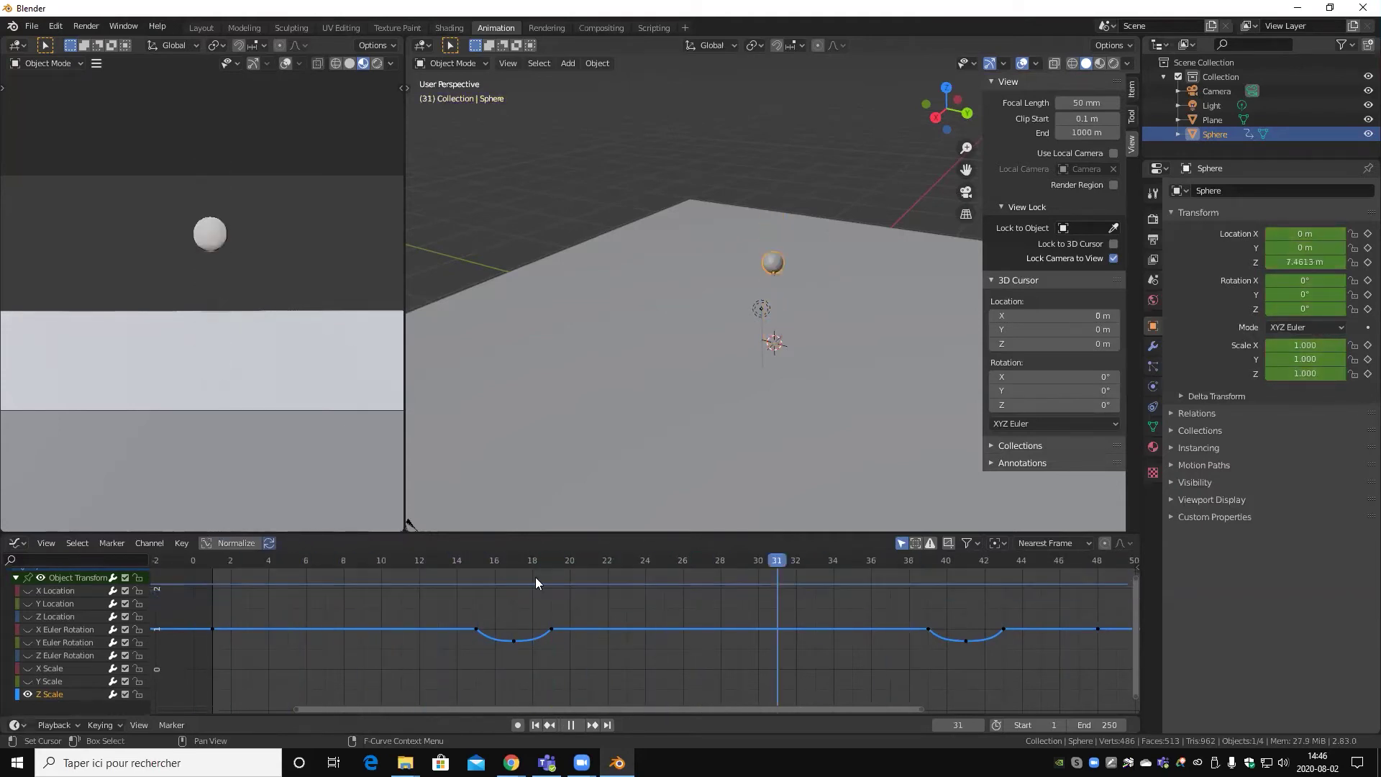
left_click_drag(453, 577, 946, 576)
left_click(325, 560)
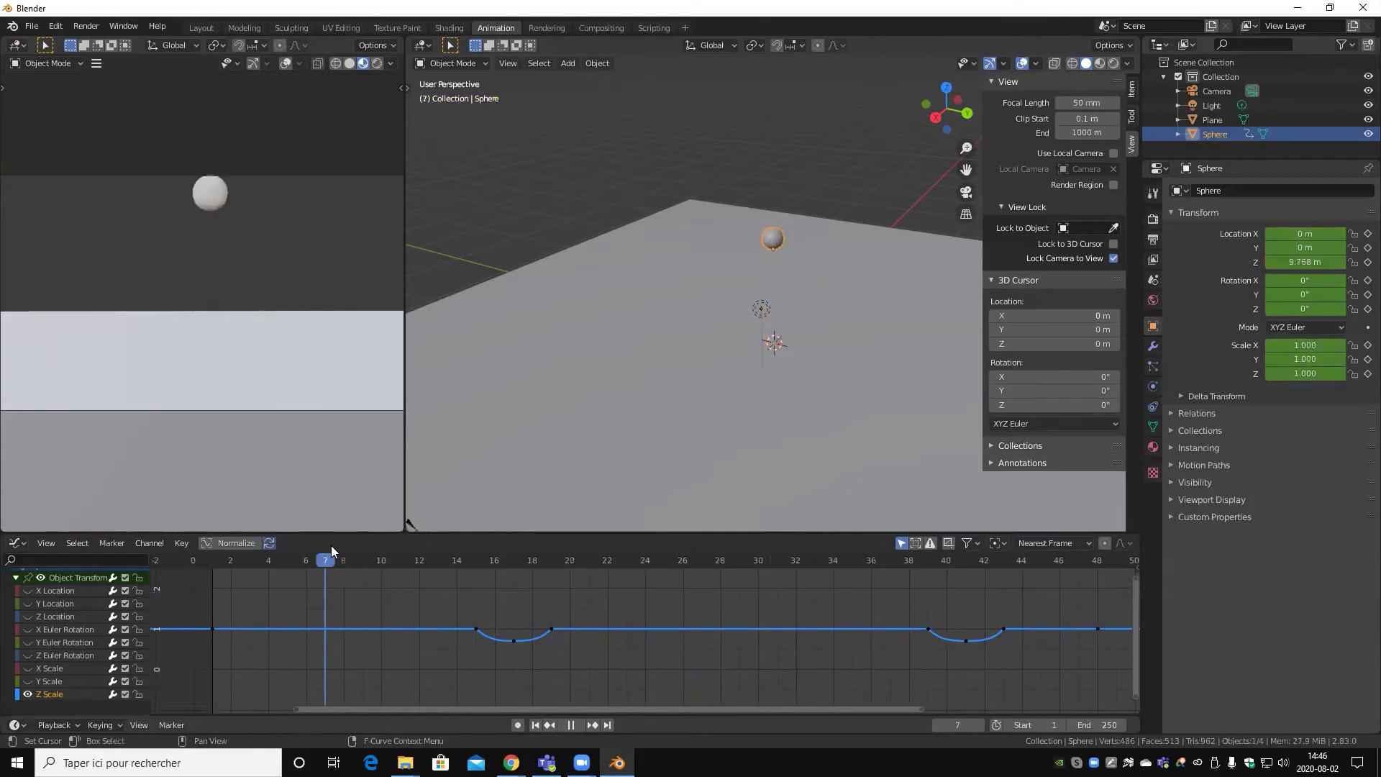
key("space")
left_click(540, 621)
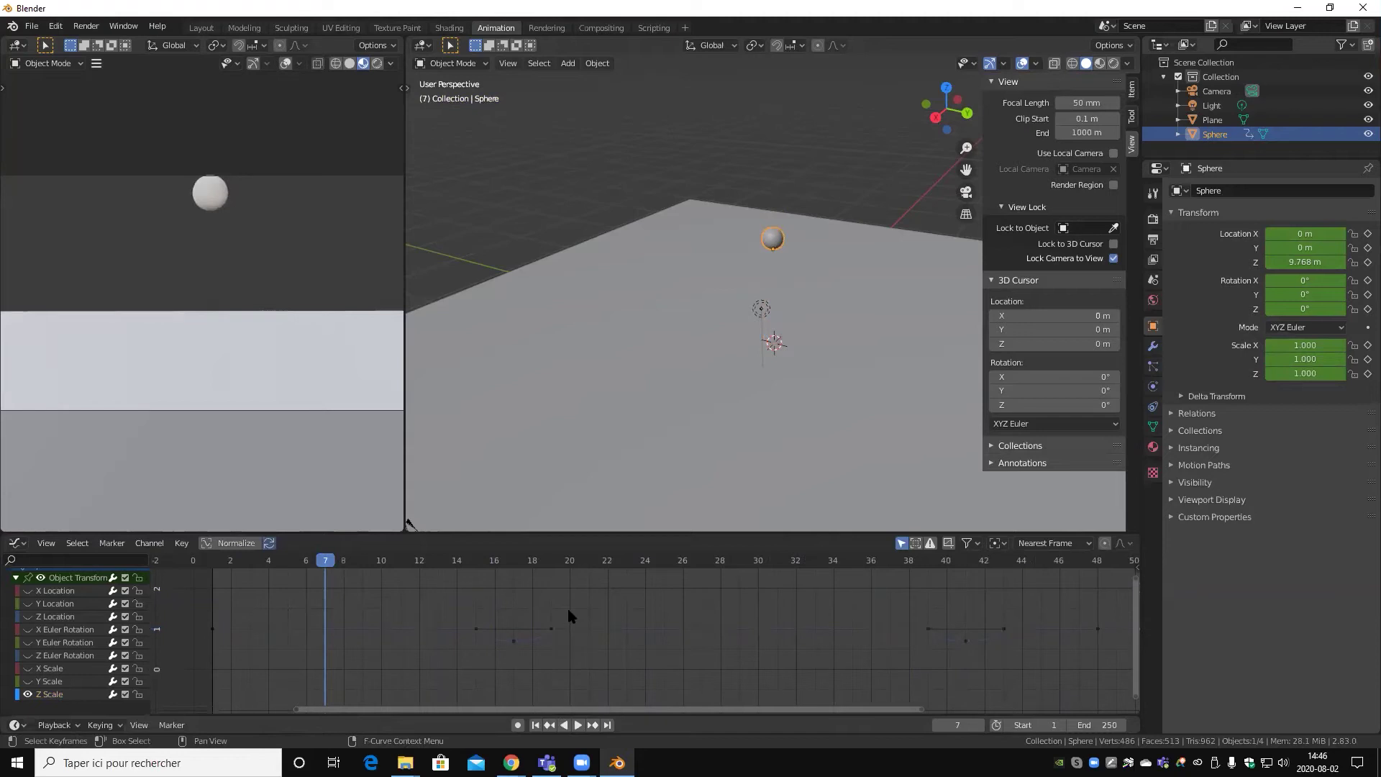
- Switch to the Dope Sheet and move nearly all the ball's keys one frame earlier
key("ctrl+Tab")
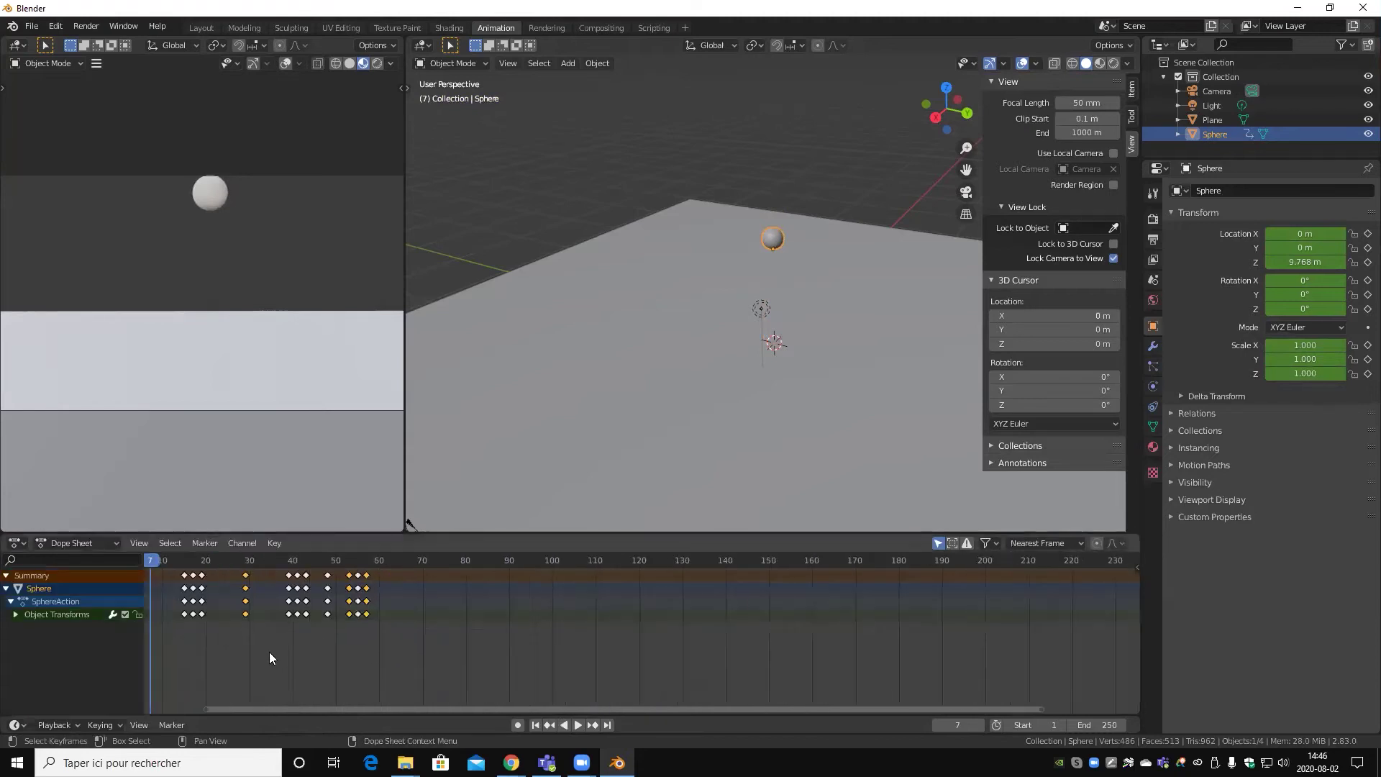
left_click(372, 635)
key("b")
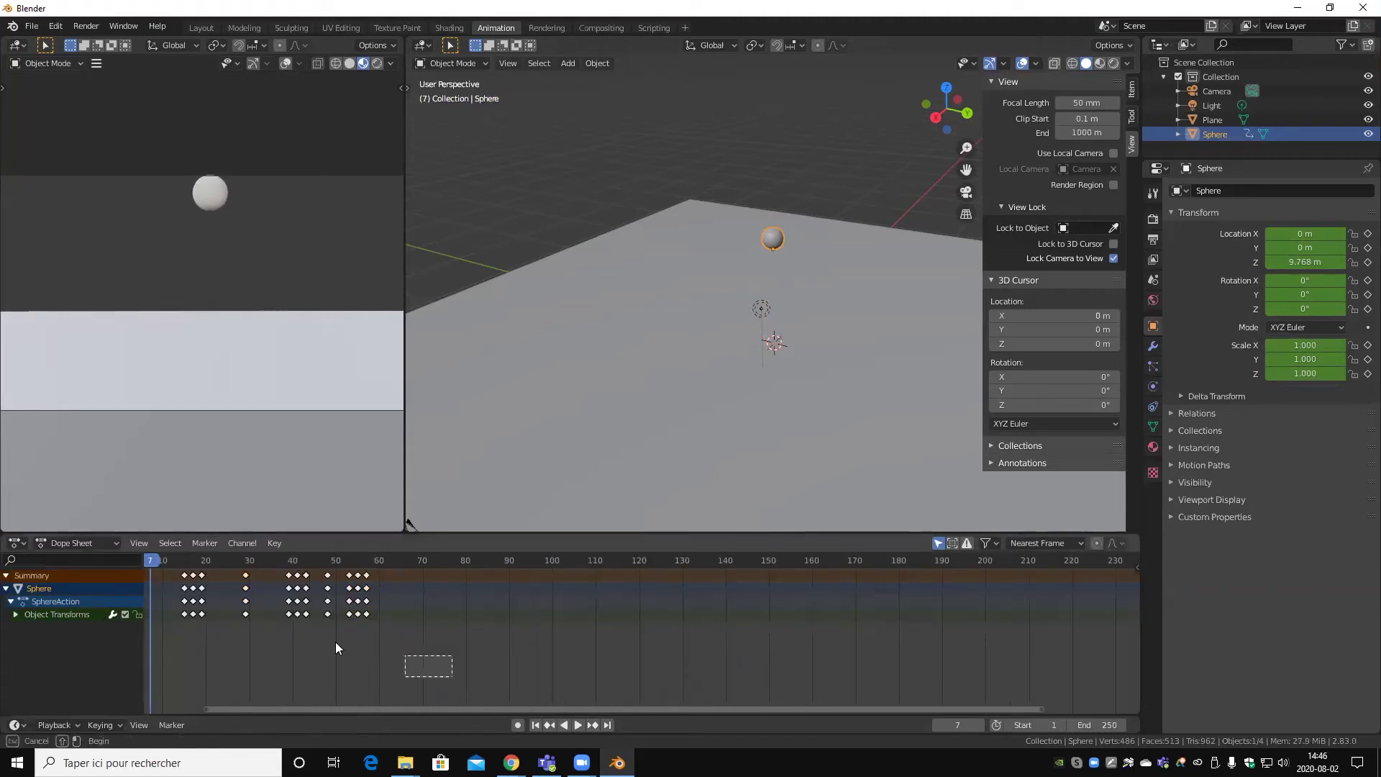
left_click_drag(452, 677, 185, 563)
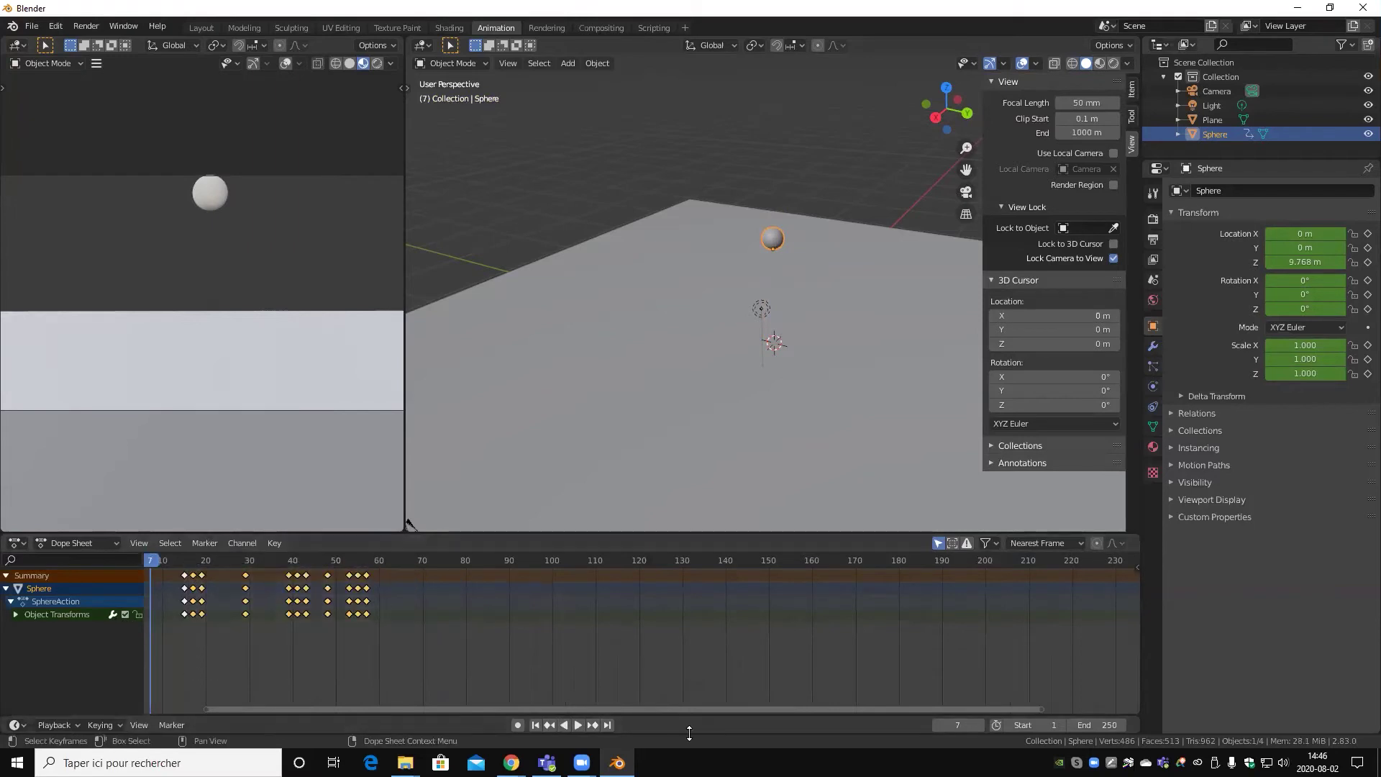
left_click_drag(1032, 711, 437, 710)
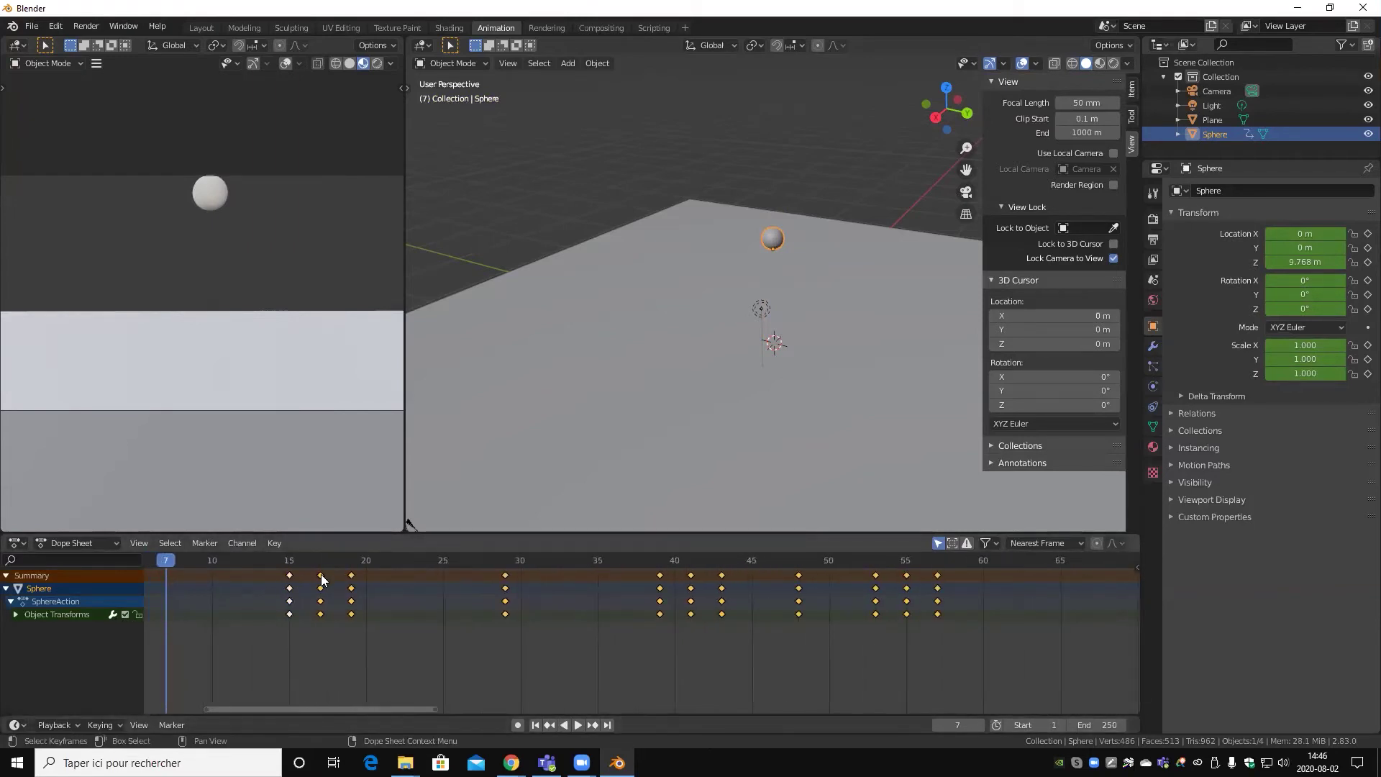
left_click_drag(321, 574, 305, 579)
- Shift the later key groups one frame earlier each, ending the last keys at frame 51
mouse_move(1014, 629)
left_mouse_down()
mouse_move(329, 548)
mouse_move(320, 579)
left_mouse_up()
mouse_move(949, 645)
left_mouse_down()
mouse_move(651, 549)
mouse_move(650, 577)
left_mouse_up()
left_click(649, 577)
left_click_drag(915, 655, 659, 578)
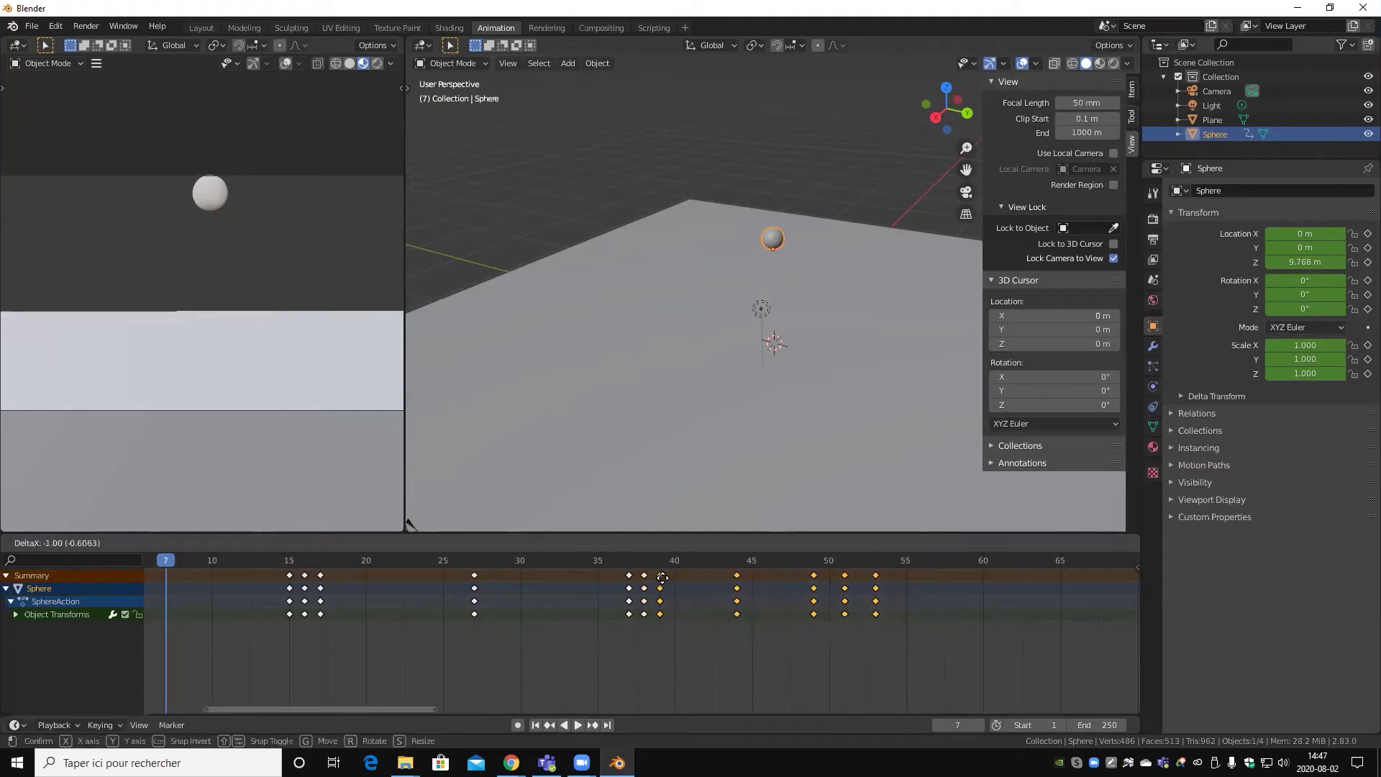
left_click(750, 629)
left_click_drag(952, 638, 832, 575)
left_click_drag(888, 640, 843, 574)
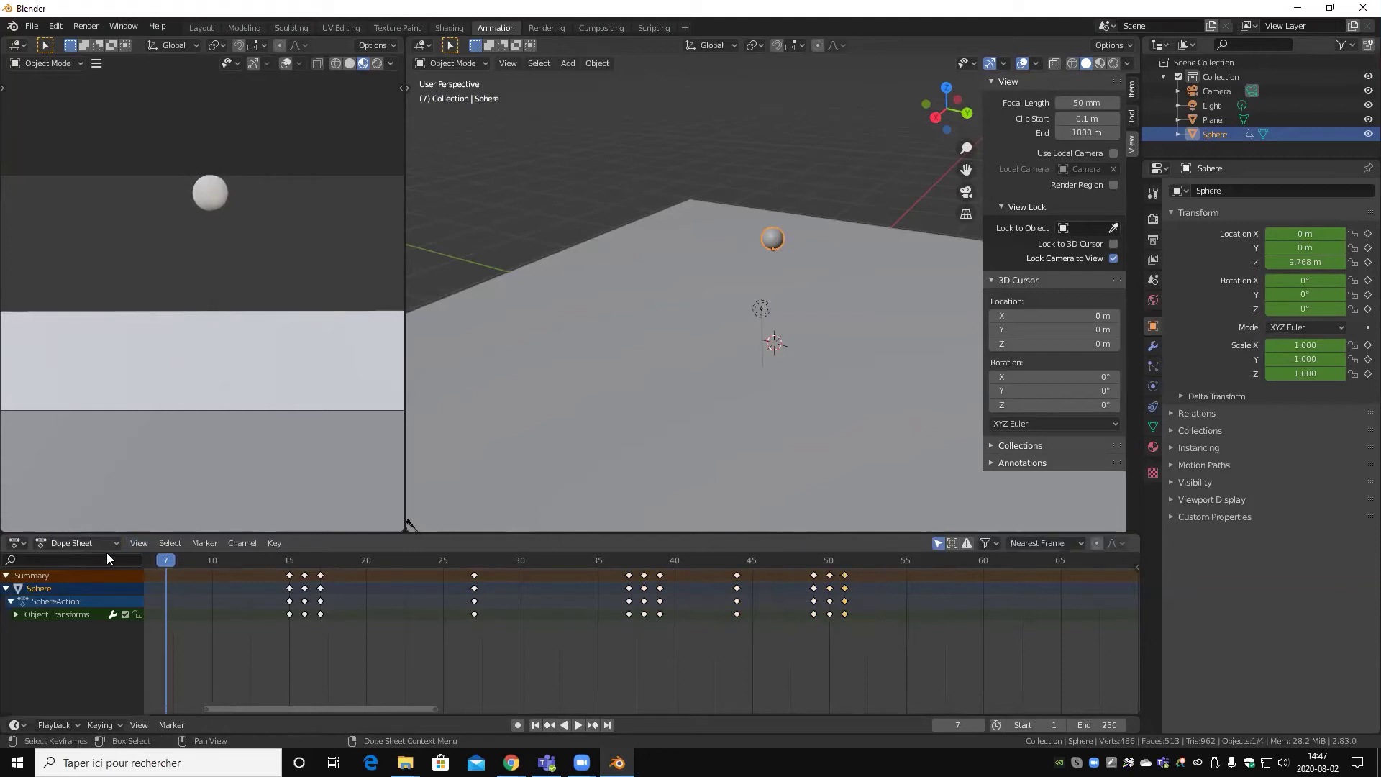
- Play and scrub the retimed bounce from frame 0, stopping at frame 57
key("shift+ctrl+space")
left_click(207, 559)
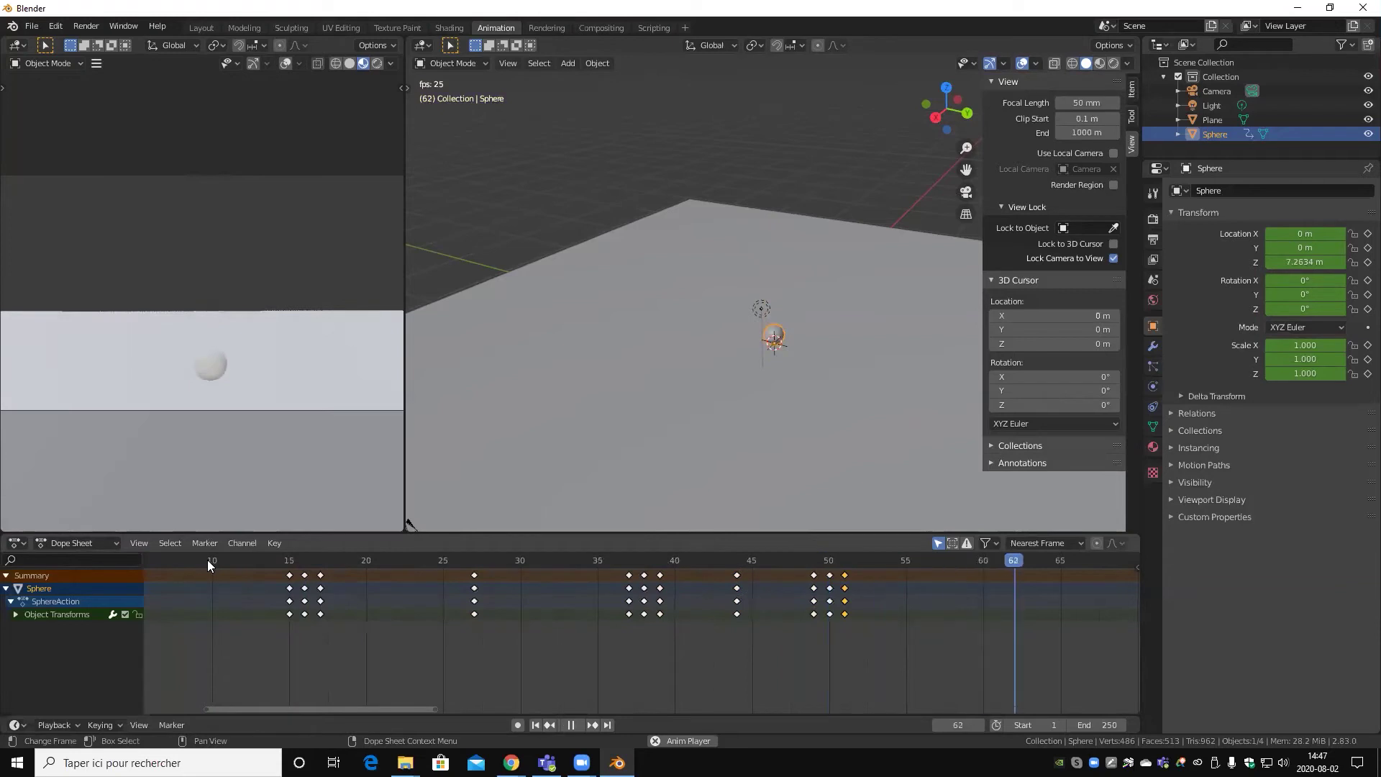
key("shift+ctrl+space")
key("shift+ctrl+space")
mouse_move(263, 558)
left_mouse_down()
mouse_move(903, 561)
mouse_move(173, 569)
left_mouse_up()
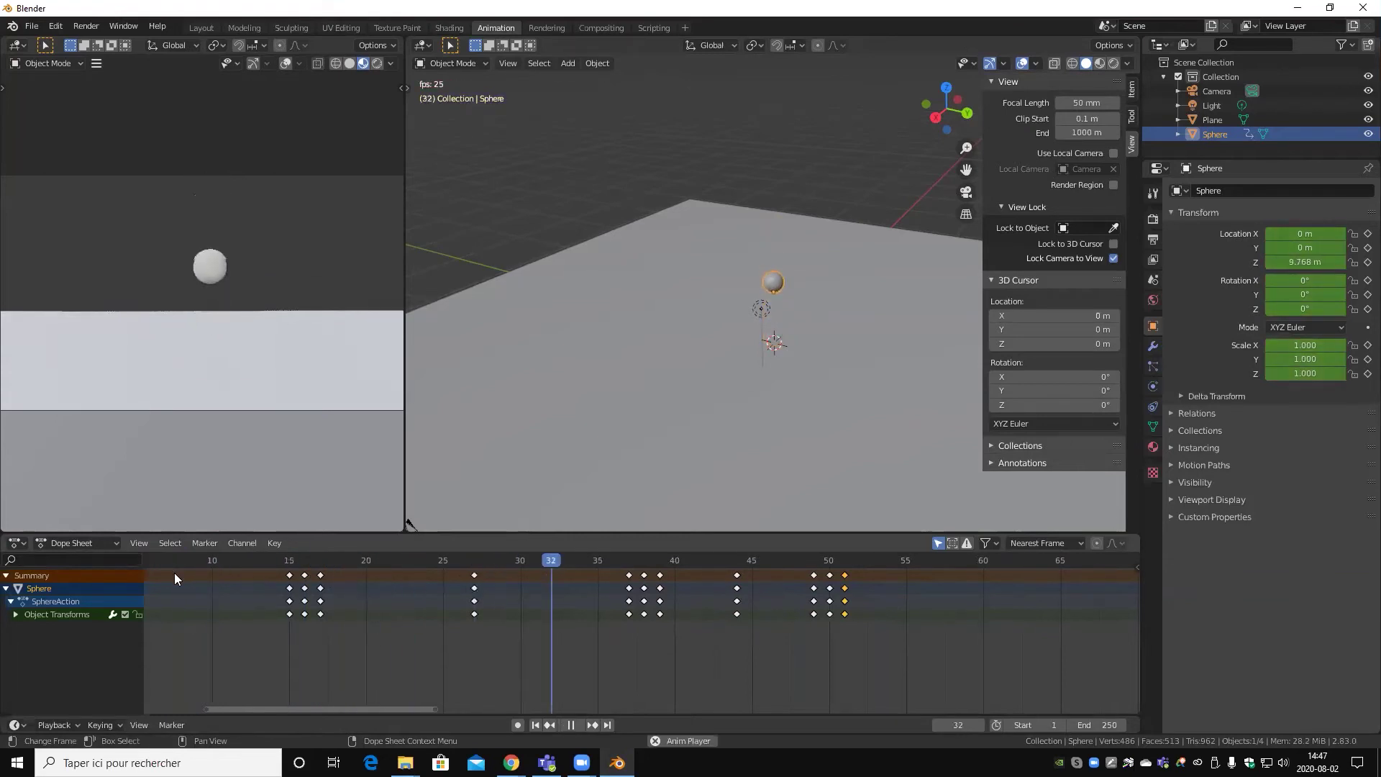
key("space")
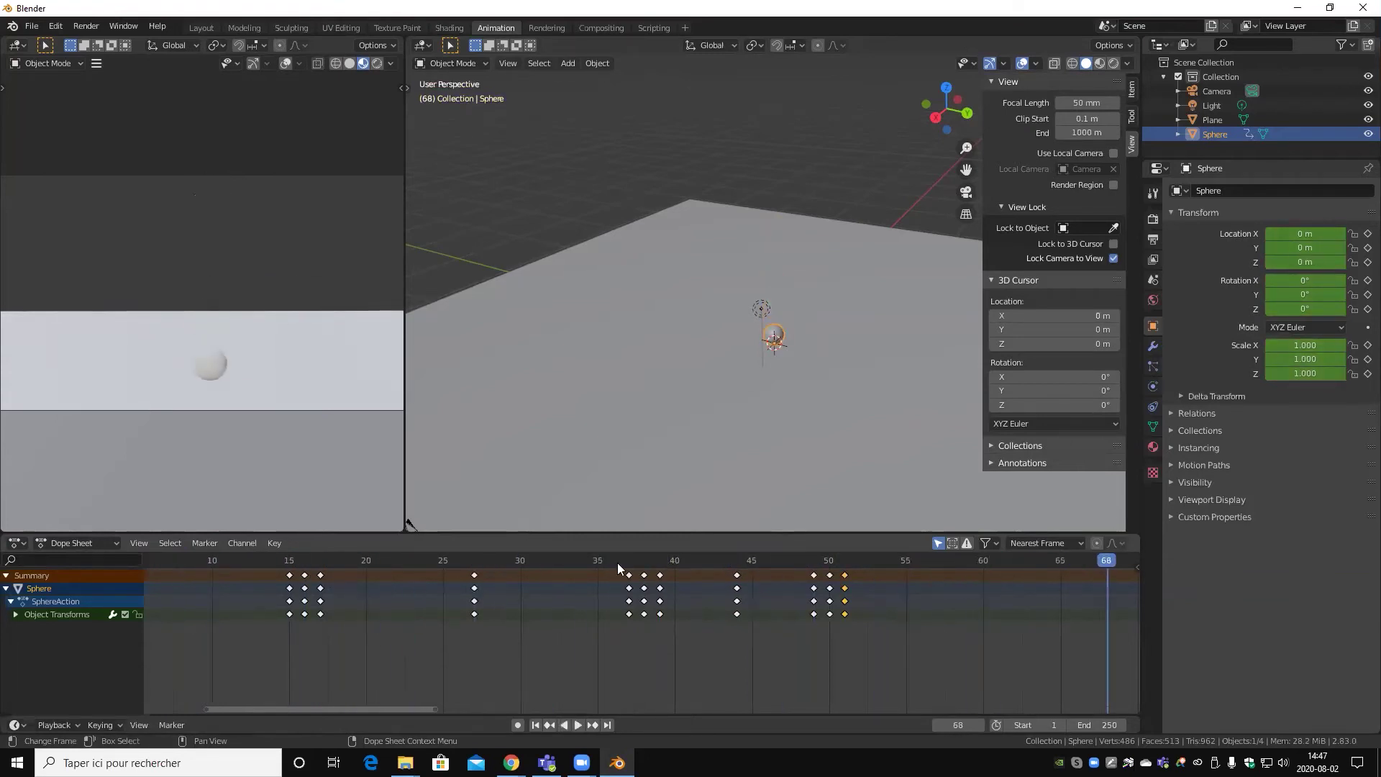
left_click_drag(1109, 559, 108, 568)
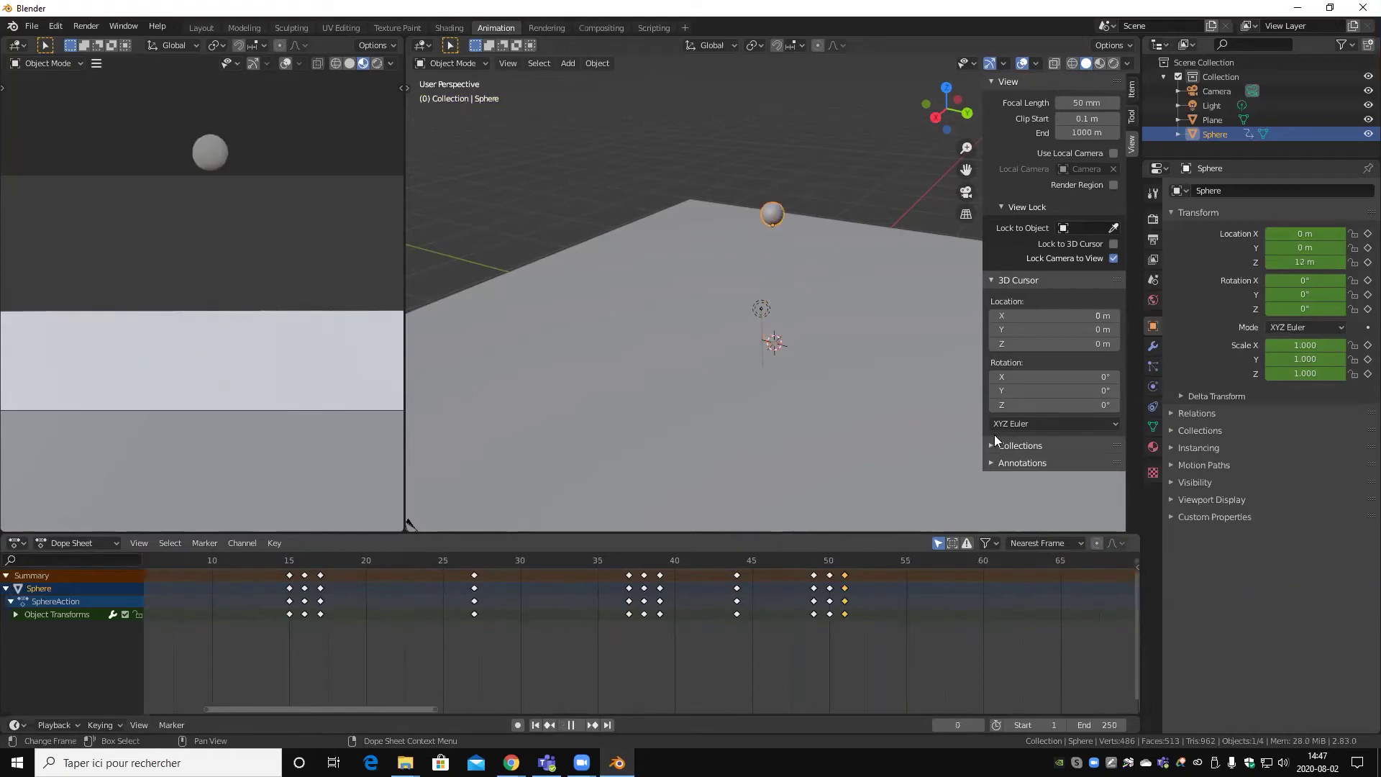
key("space")
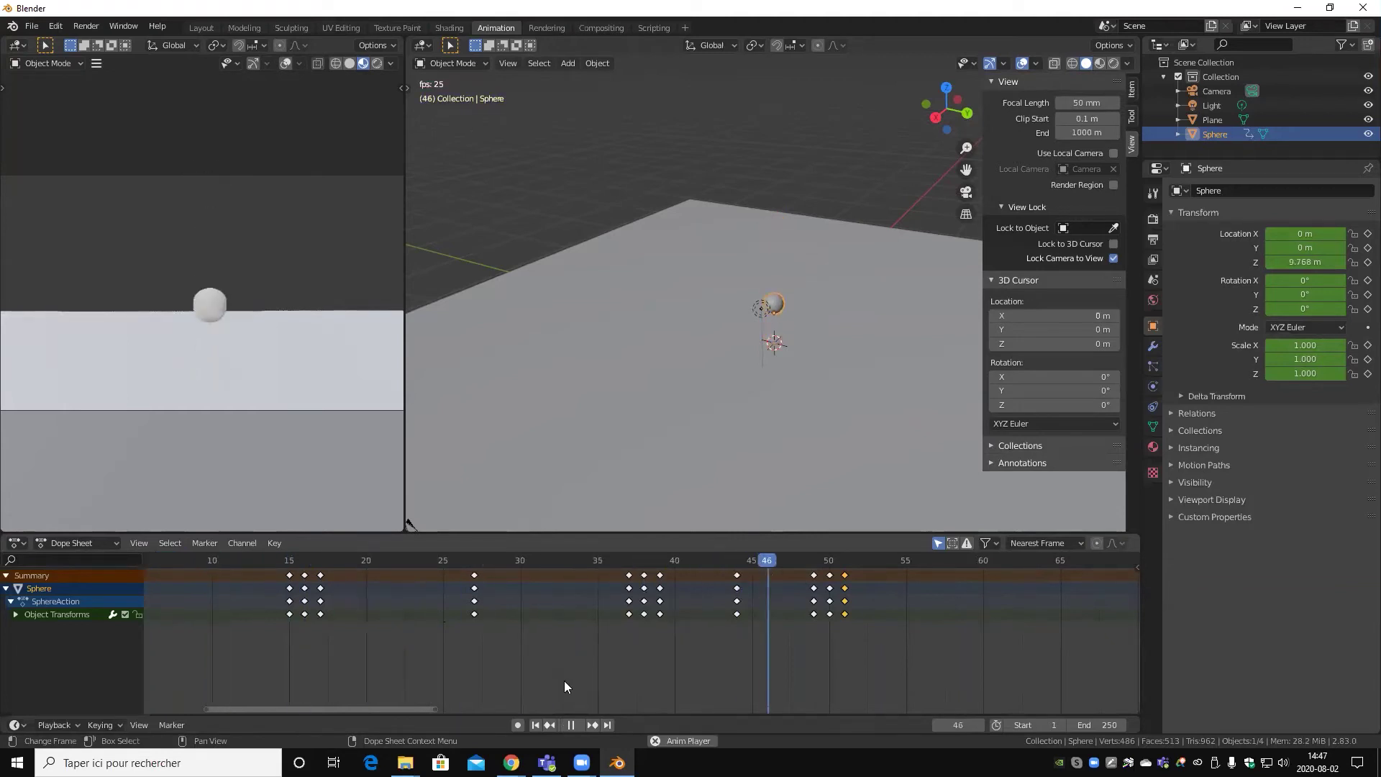
key("space")
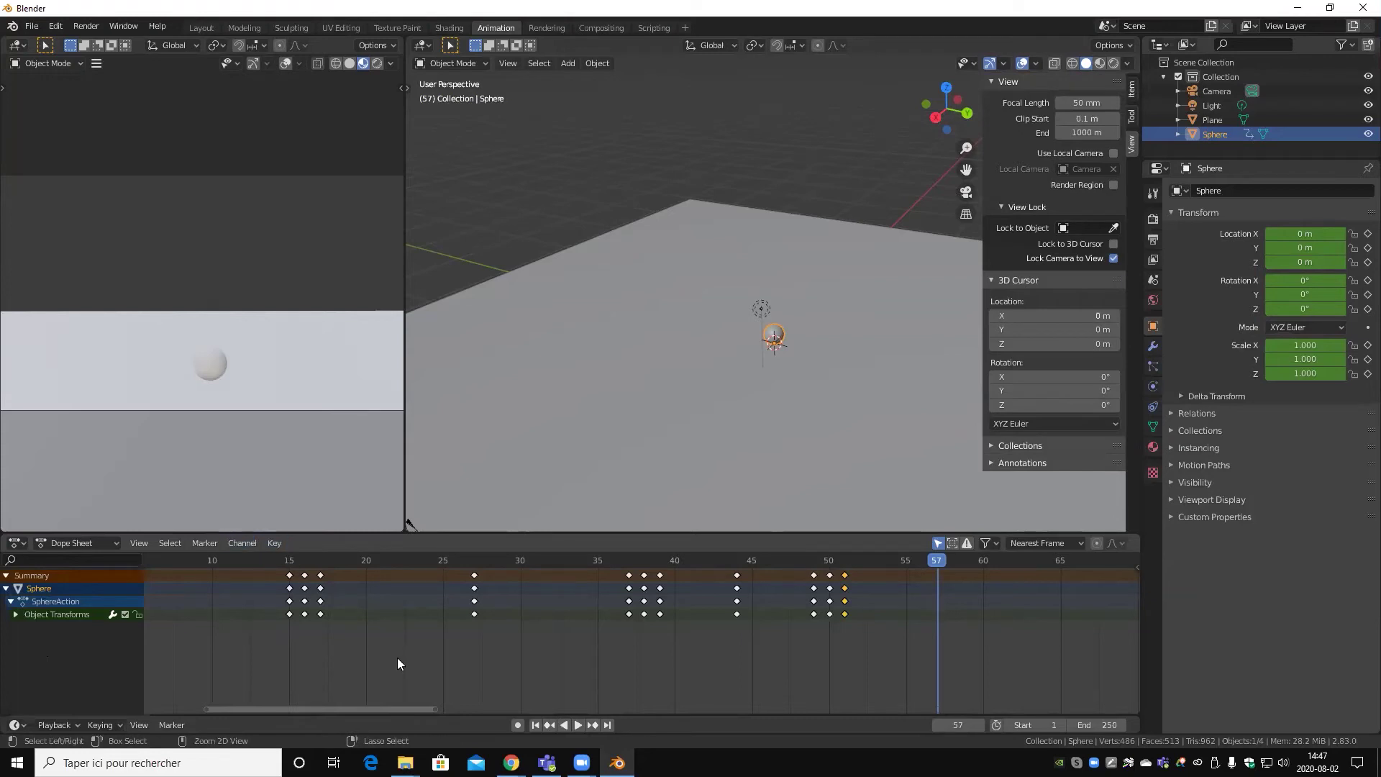
- Switch back to the Graph Editor and zoom out
key("ctrl+Tab")
scroll(516, 643, "down", 2)
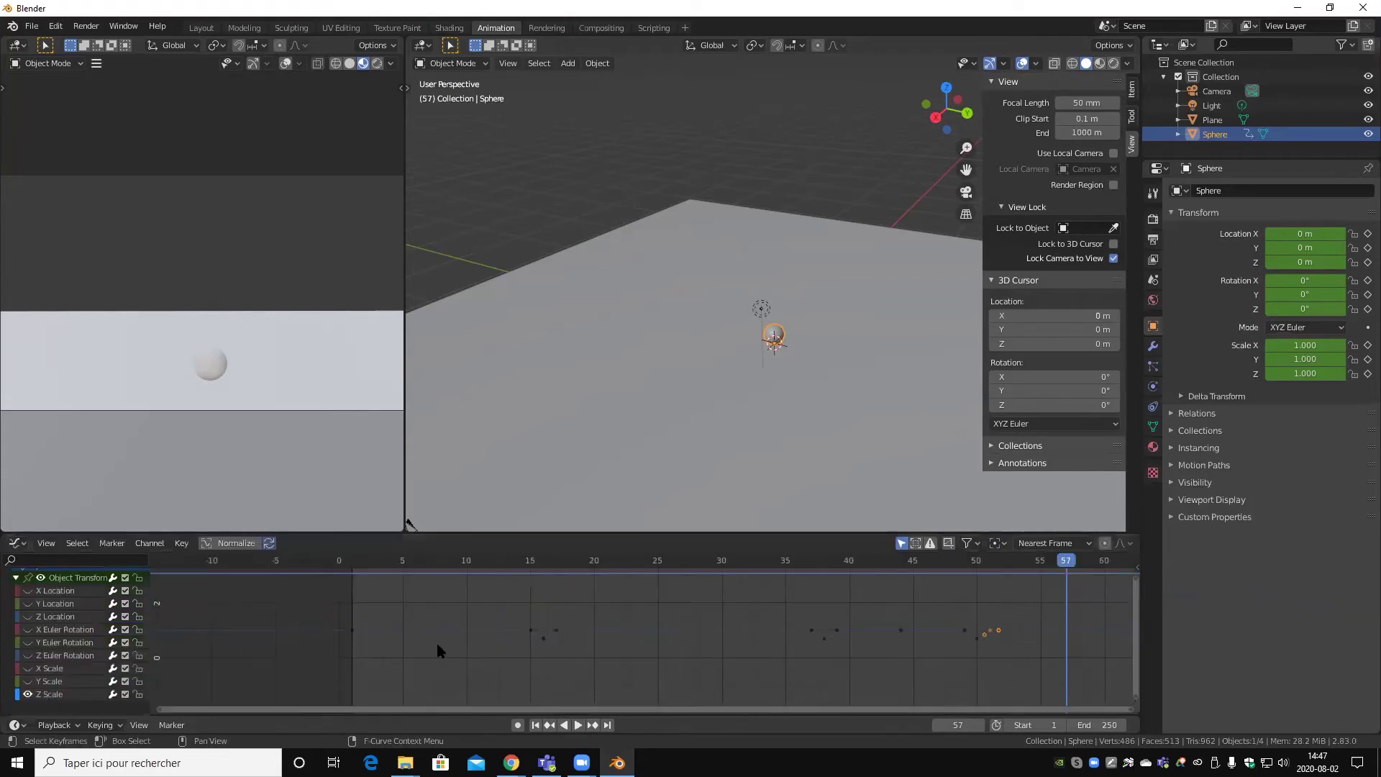
scroll(437, 641, "down", 2)
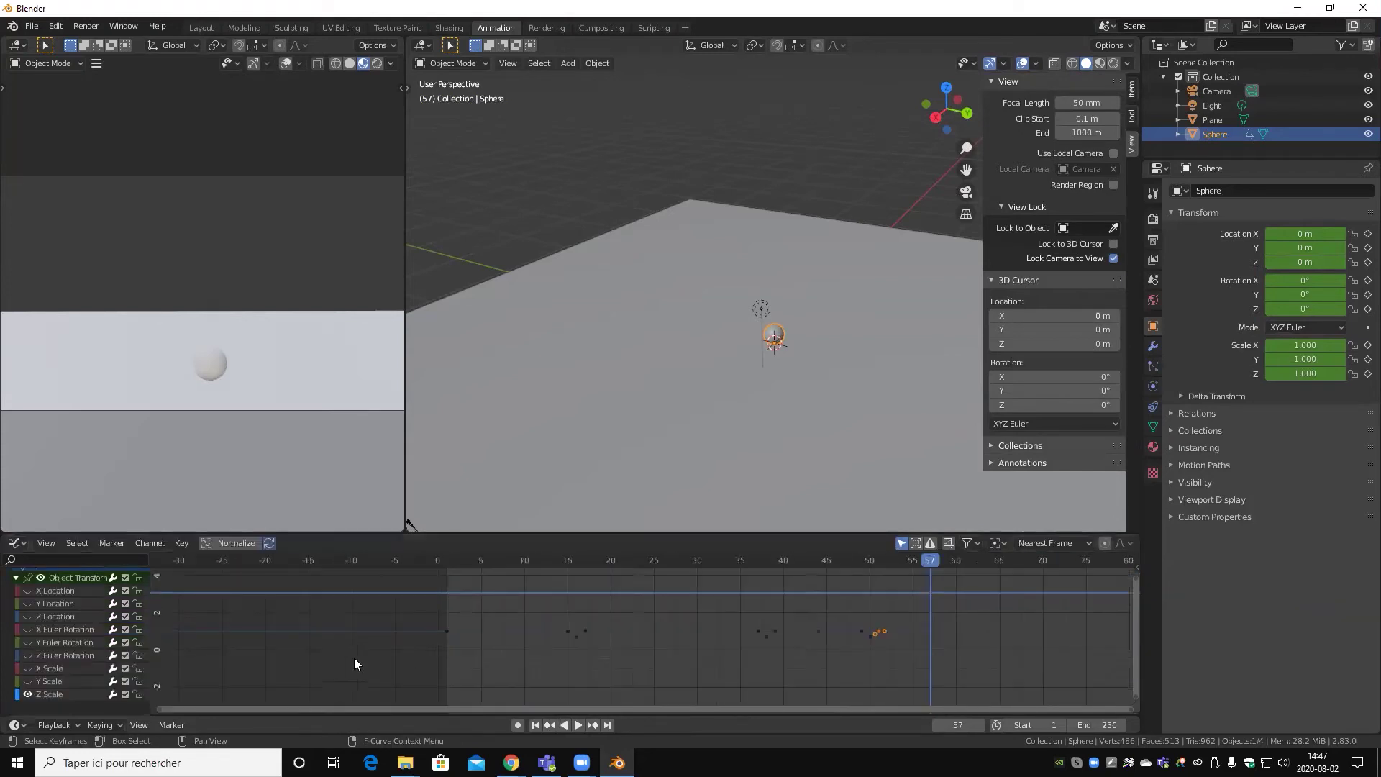
- Show the Y Scale curve and zoom in on its bump around frame 16
left_click(49, 681)
scroll(577, 651, "up", 1)
scroll(574, 641, "up", 3)
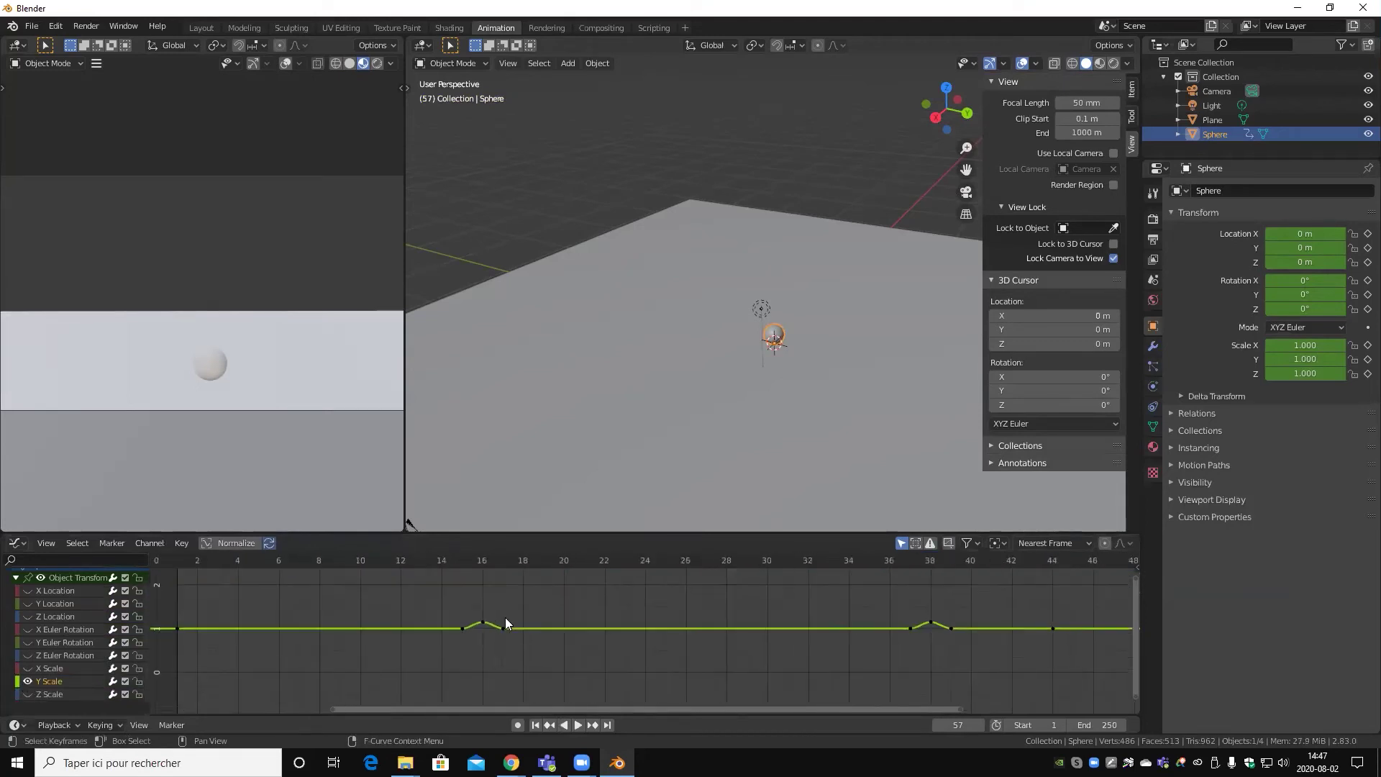
scroll(504, 617, "up", 2)
left_click_drag(366, 600, 482, 645)
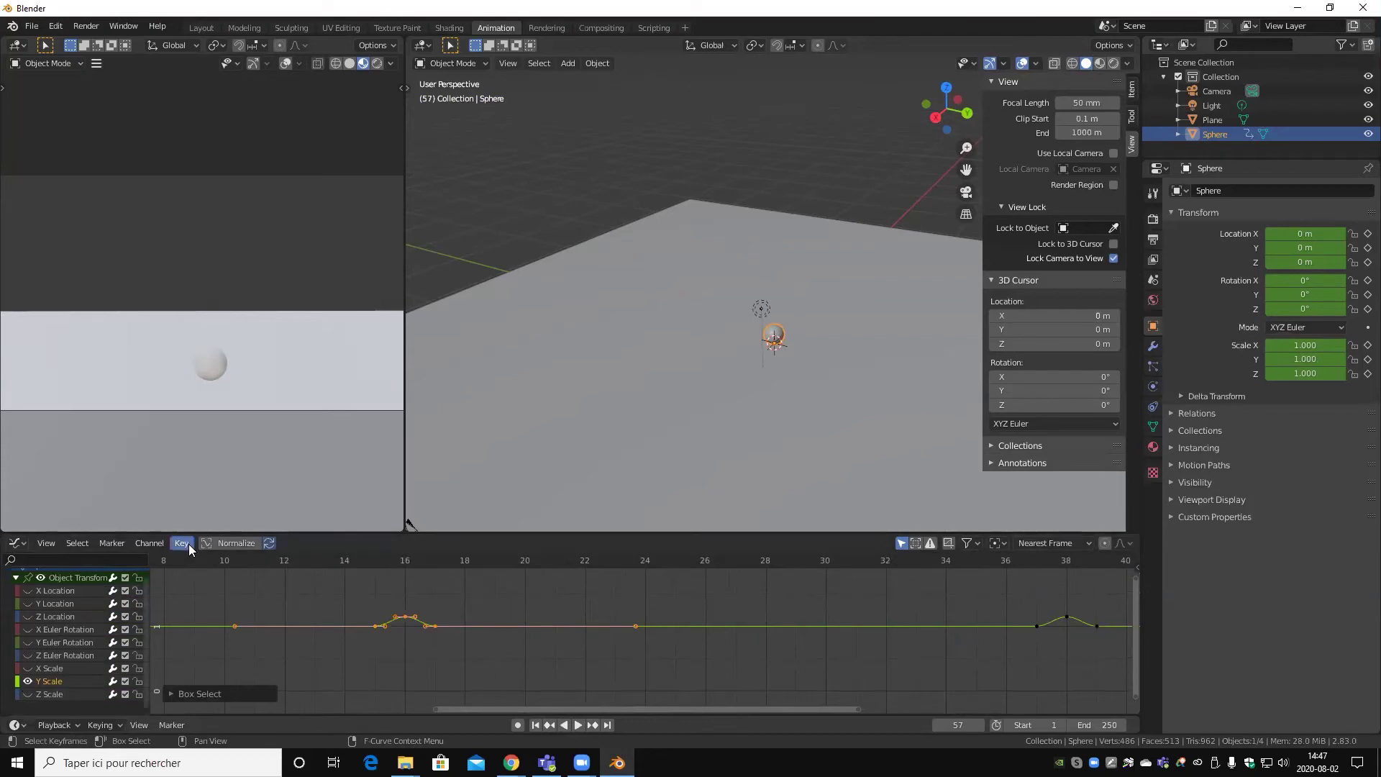
left_click(353, 642)
mouse_move(410, 643)
middle_mouse_down("ctrl")
mouse_move(790, 661)
mouse_move(618, 673)
middle_mouse_up("ctrl")
- Try Linear interpolation on the frame-15 Y Scale key, then undo it
left_click(547, 637)
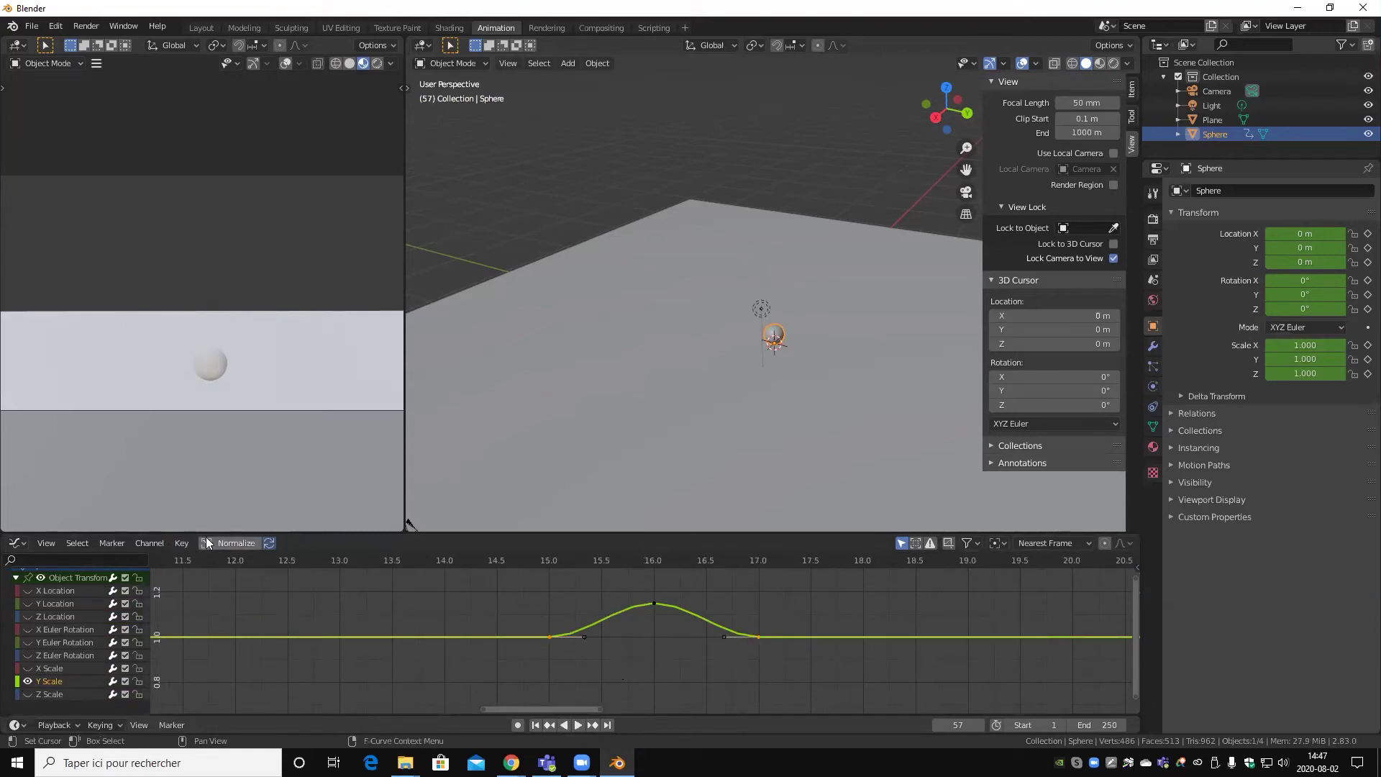
left_click(181, 542)
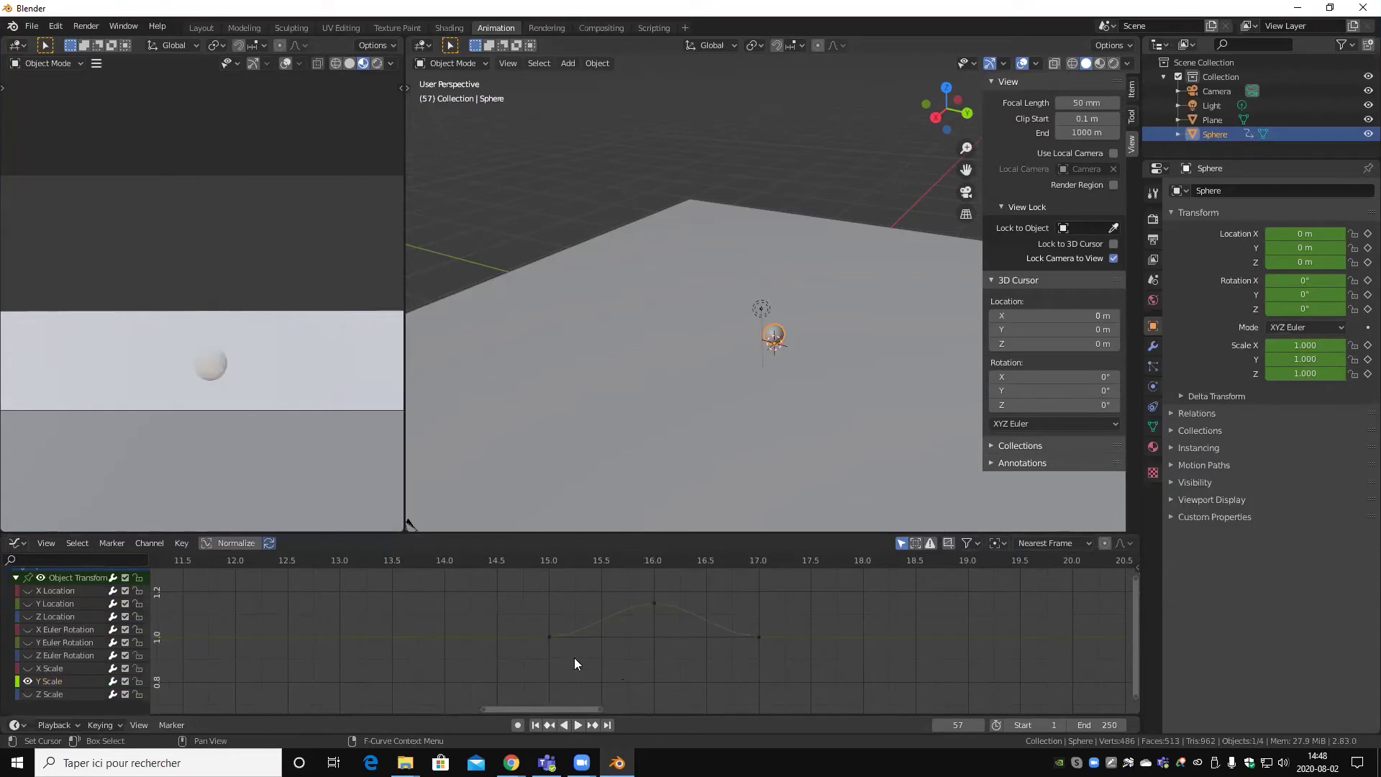
left_click(549, 635)
left_click(174, 545)
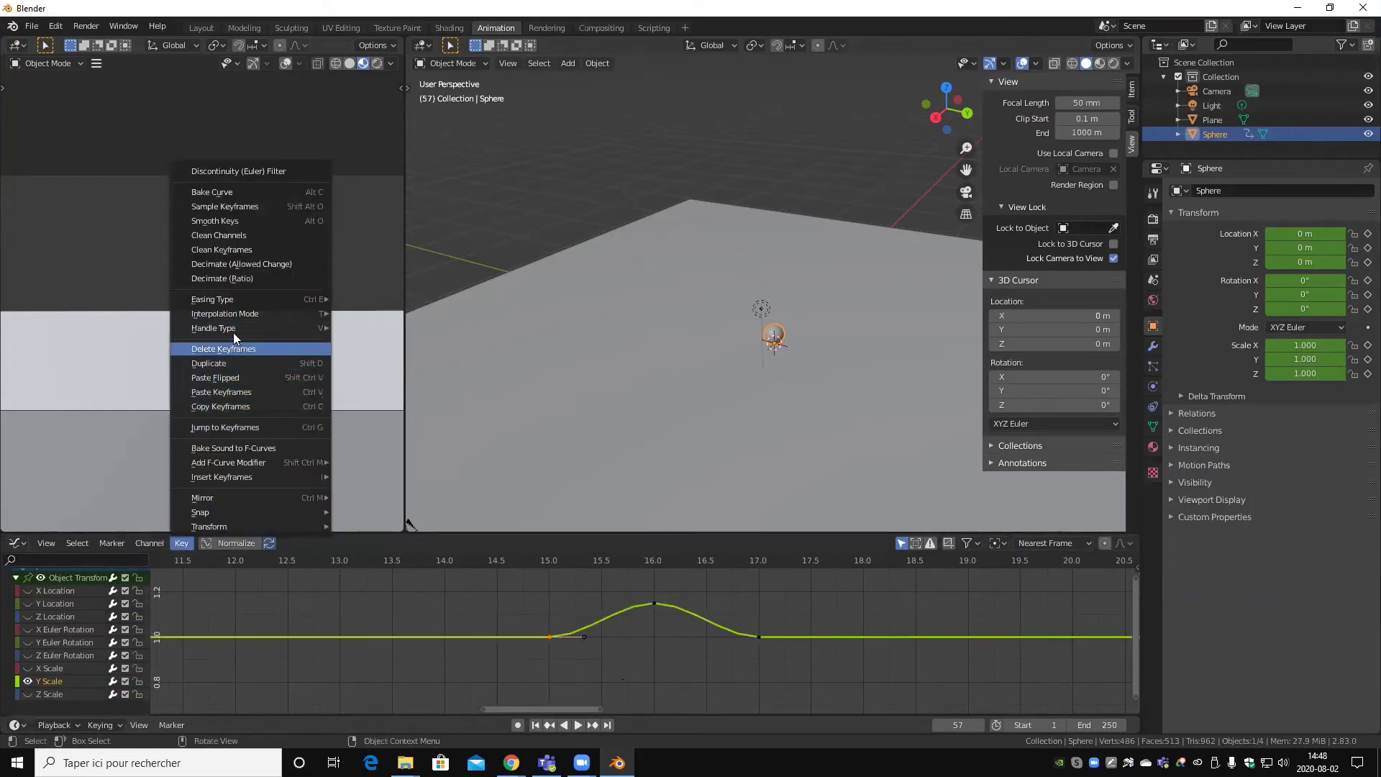
mouse_move(225, 313)
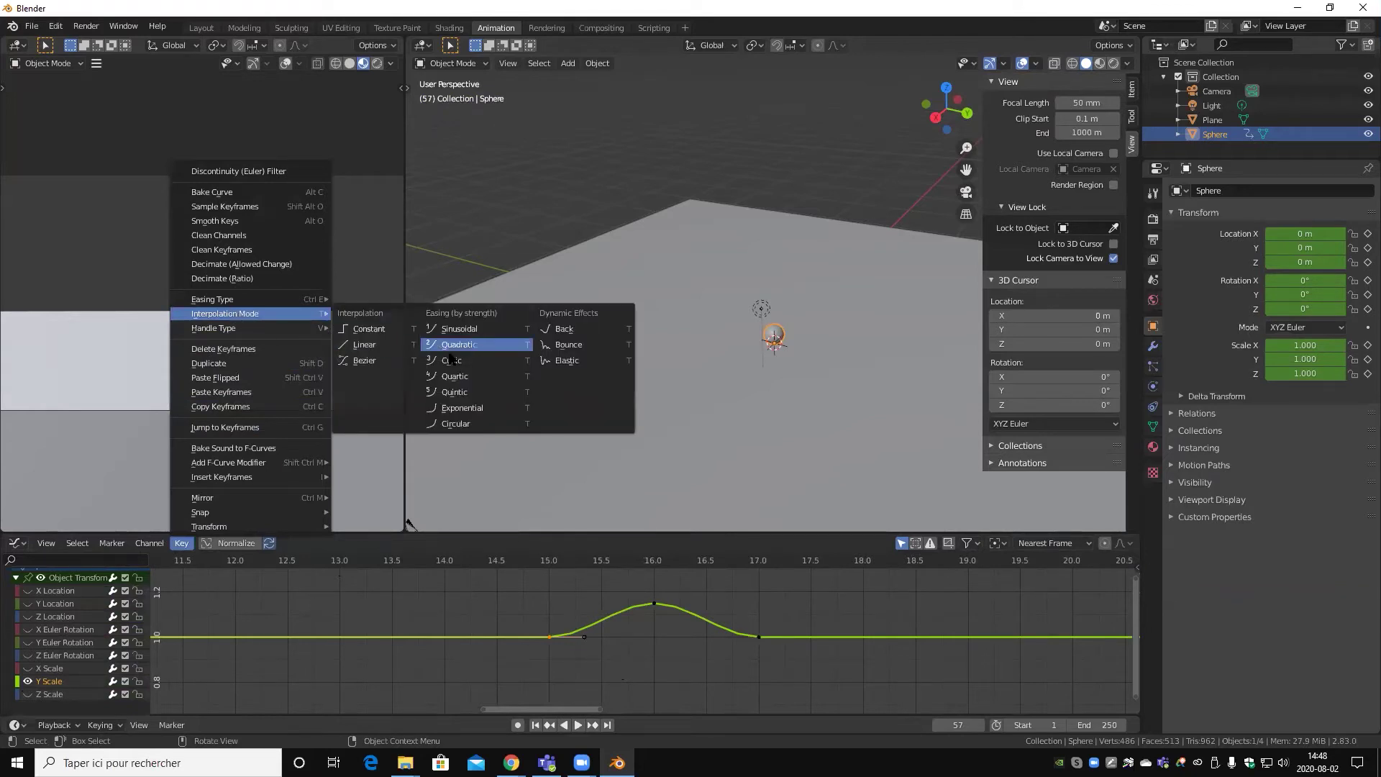
left_click(374, 338)
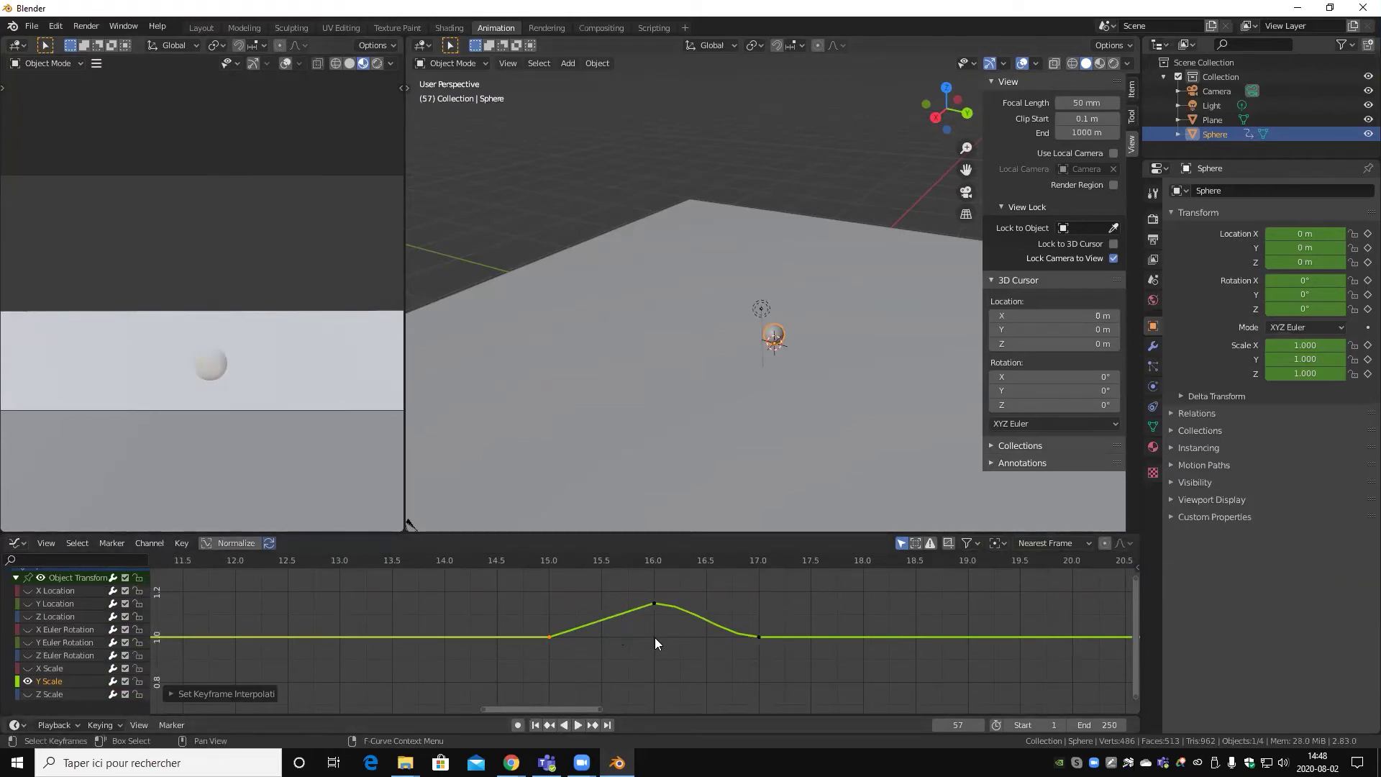
key("ctrl+z")
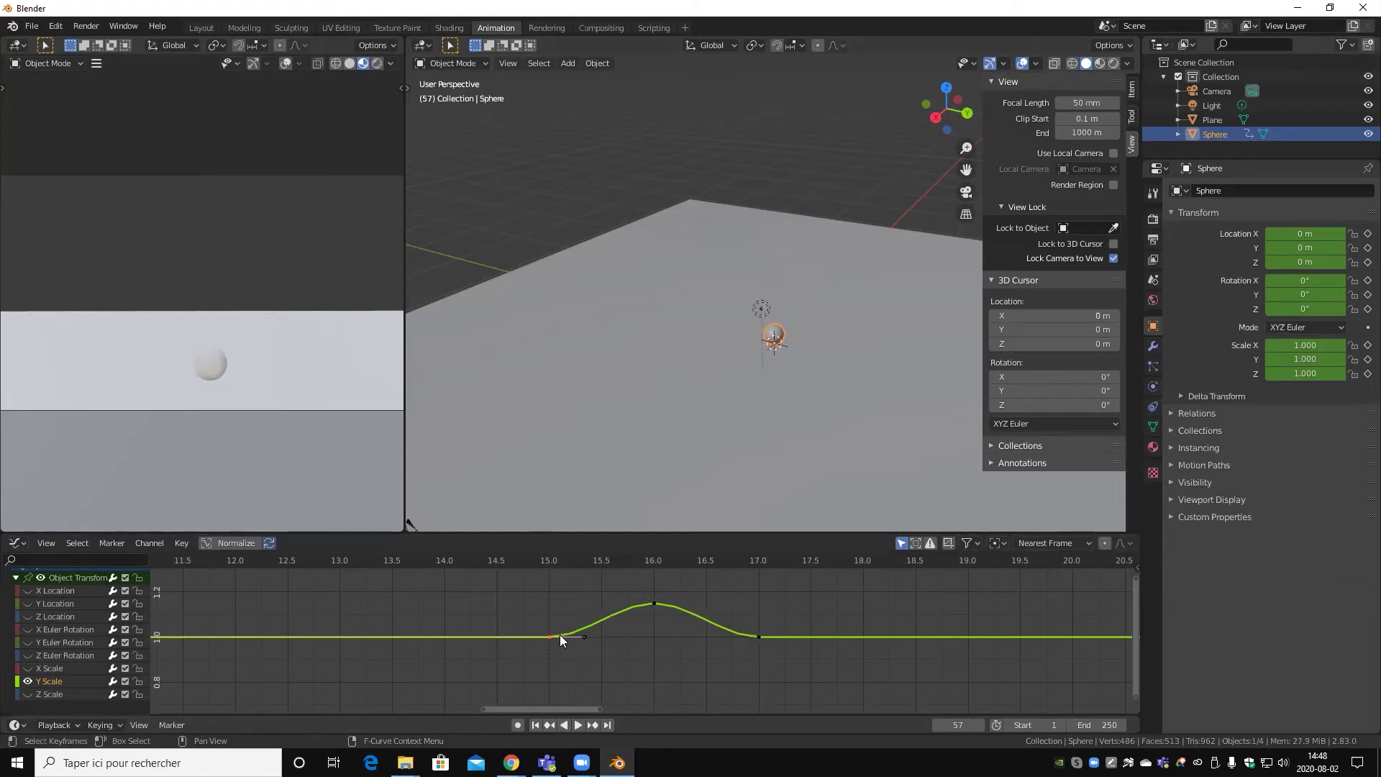
- Select the frame-15 and frame-17 keys and set their interpolation to Linear
left_click(765, 639)
left_click(547, 639, "shift")
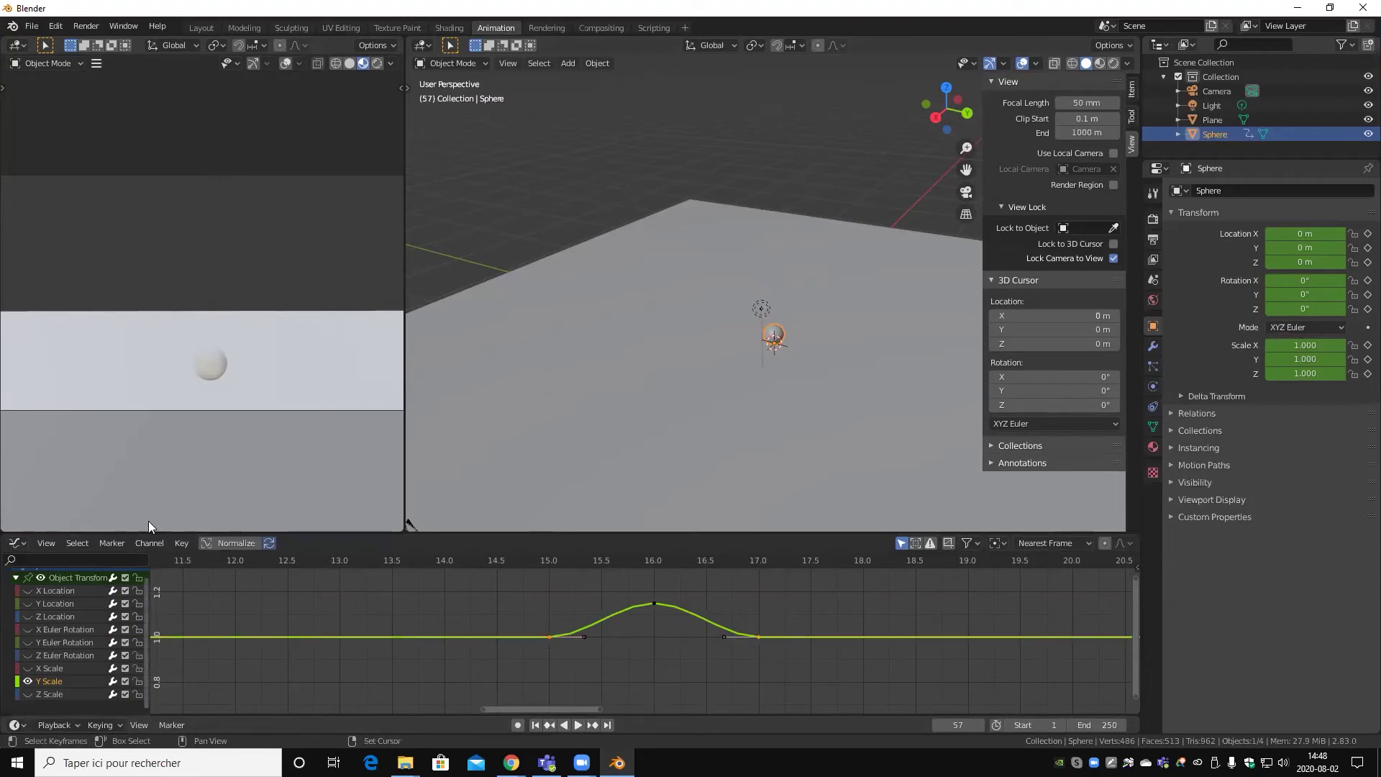
left_click(182, 542)
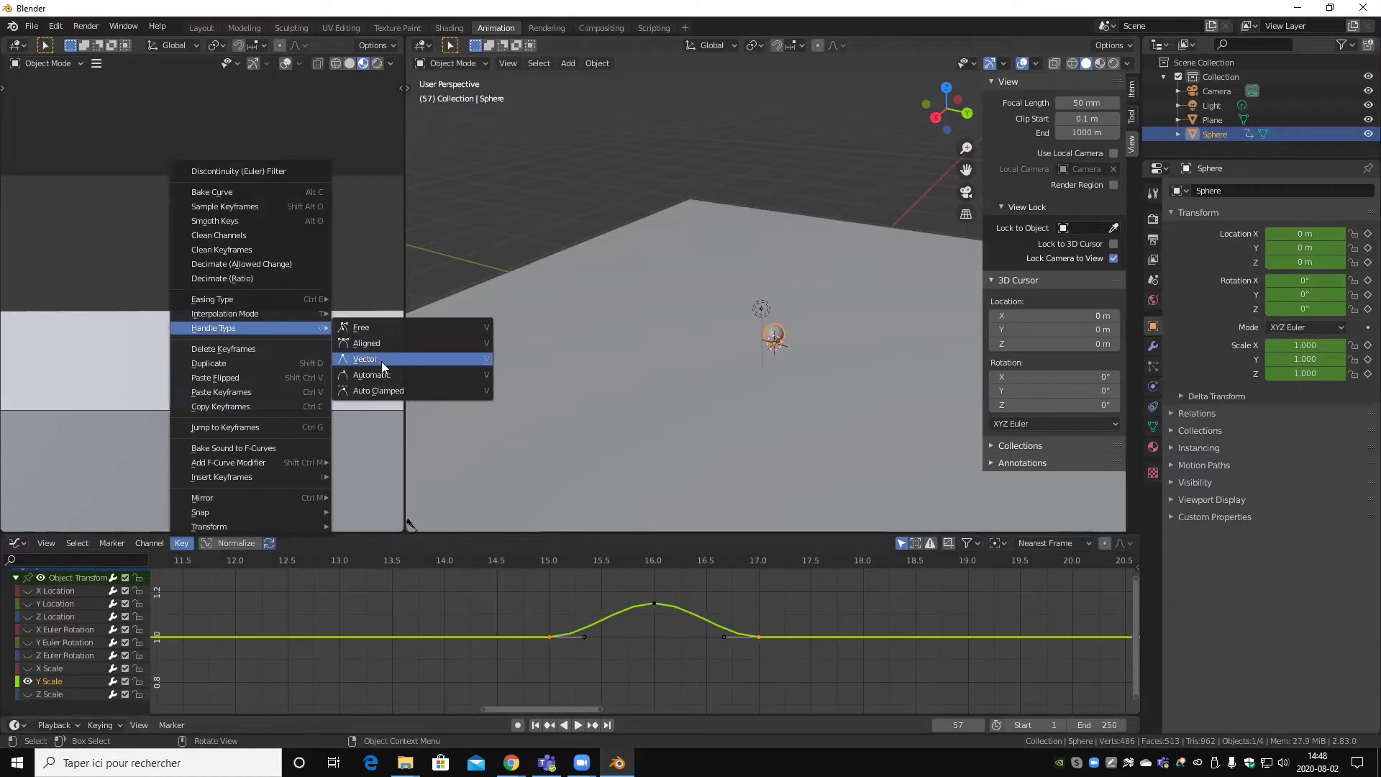
mouse_move(231, 313)
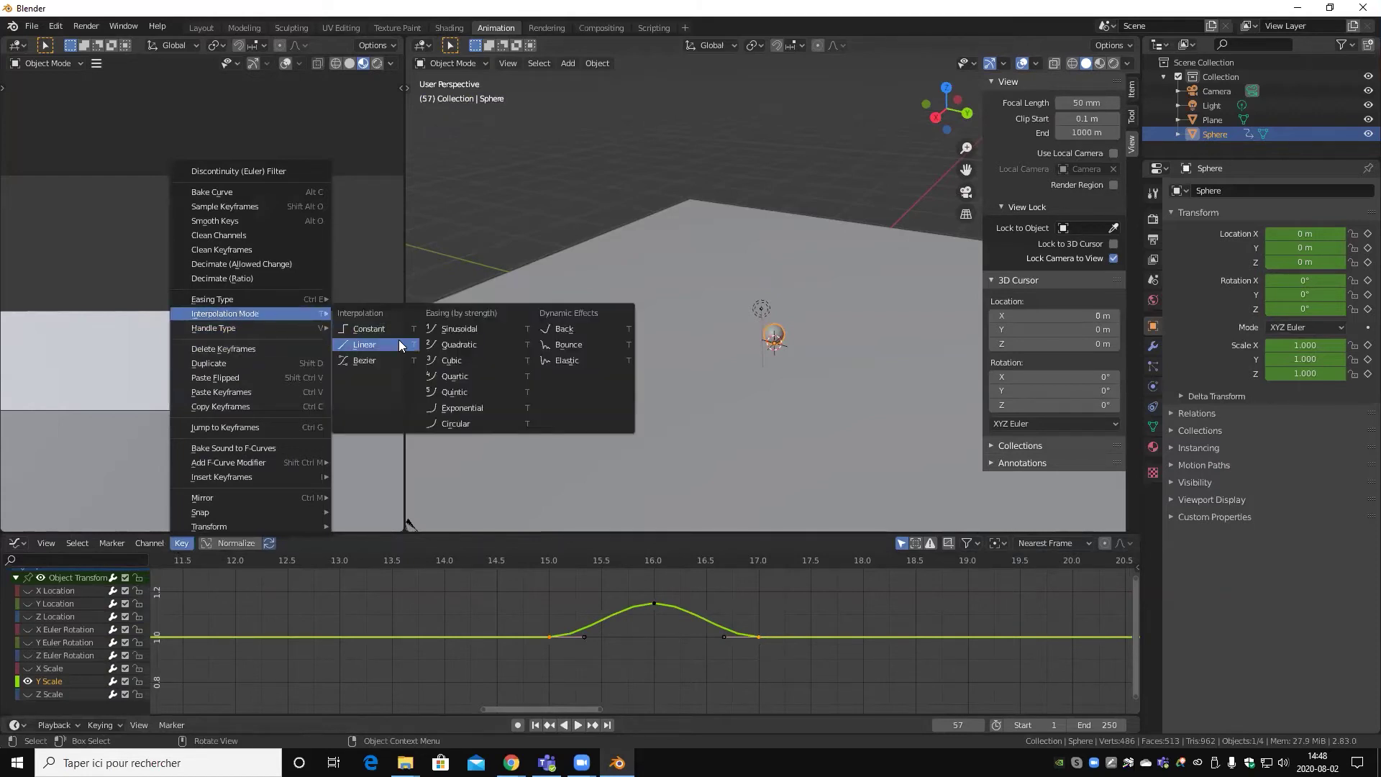
left_click(398, 344)
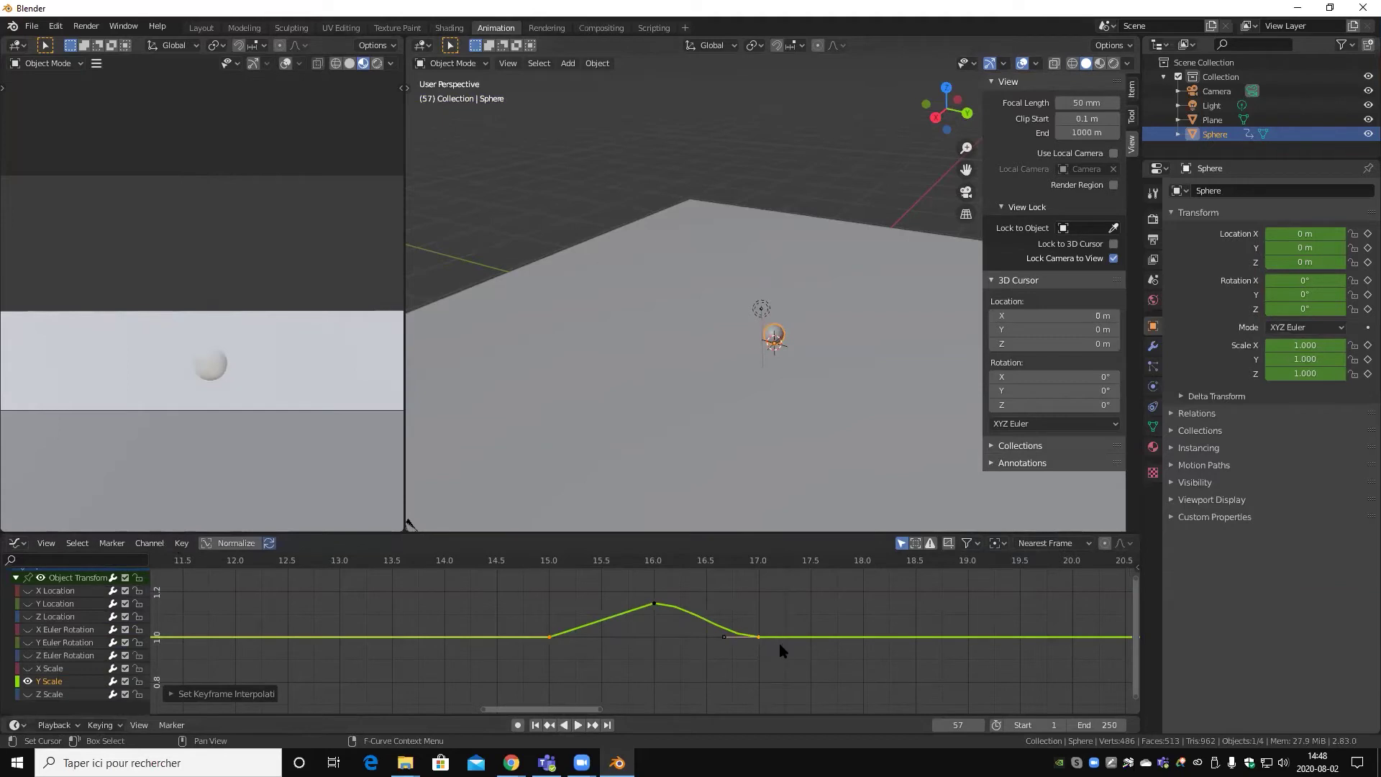
- Undo, then select the frame-15 and frame-17 keys and apply an ease-in
key("ctrl+z")
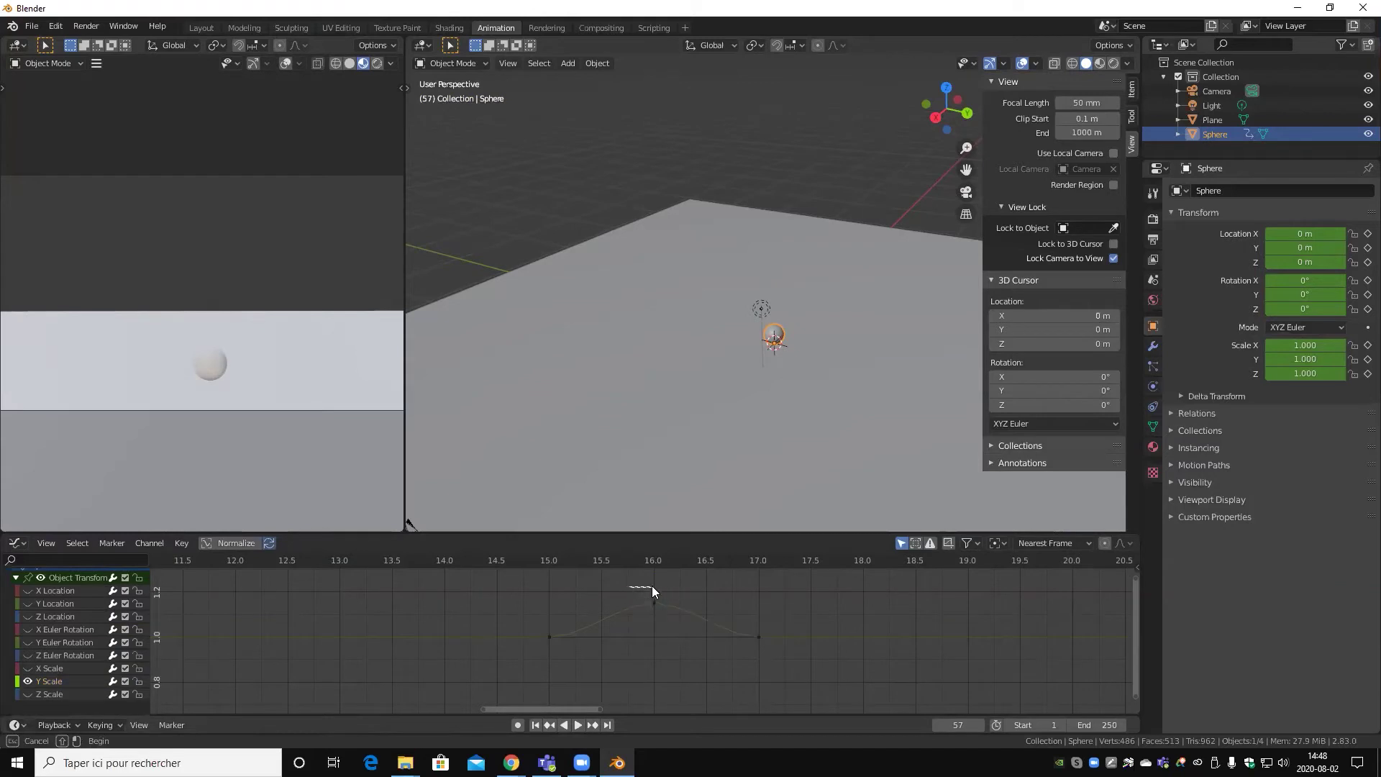
left_click_drag(652, 585, 663, 625)
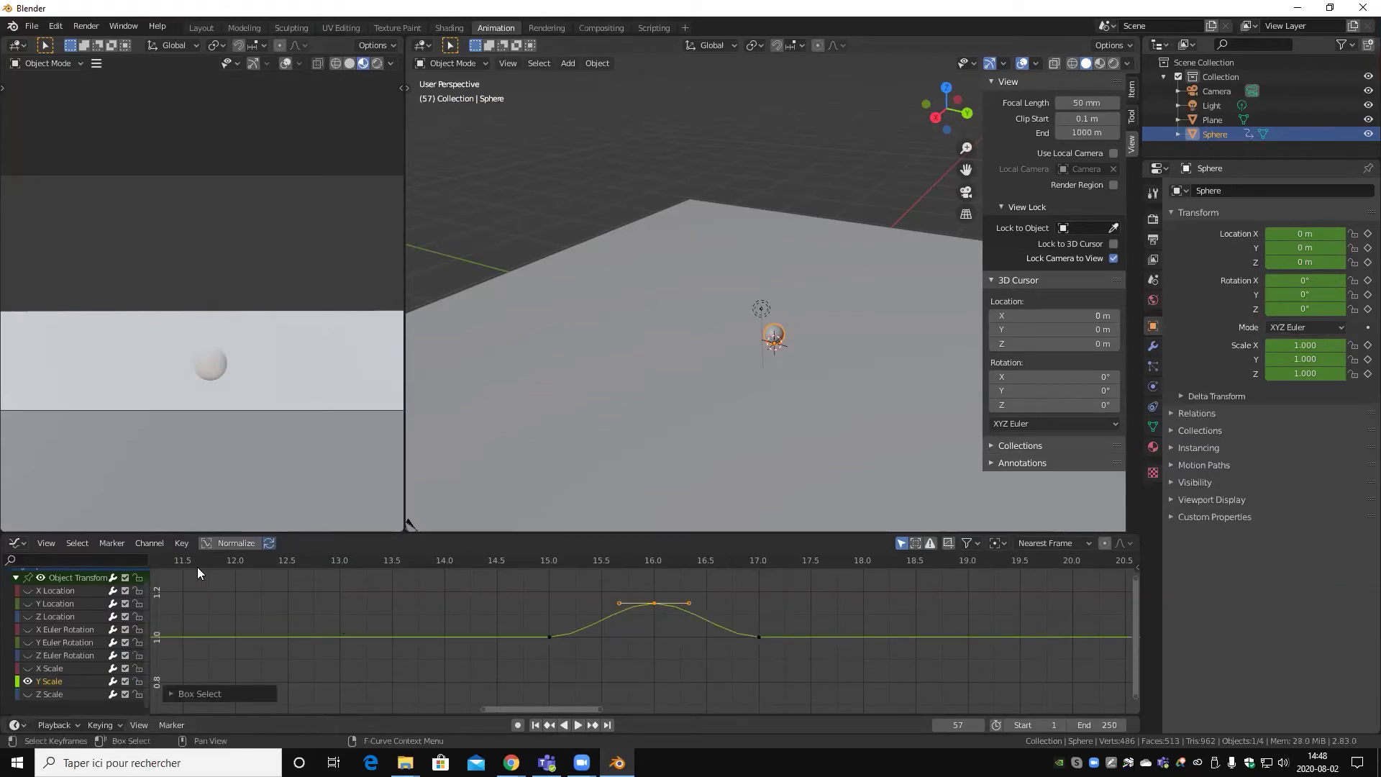
left_click(182, 548)
left_click_drag(527, 620, 599, 651)
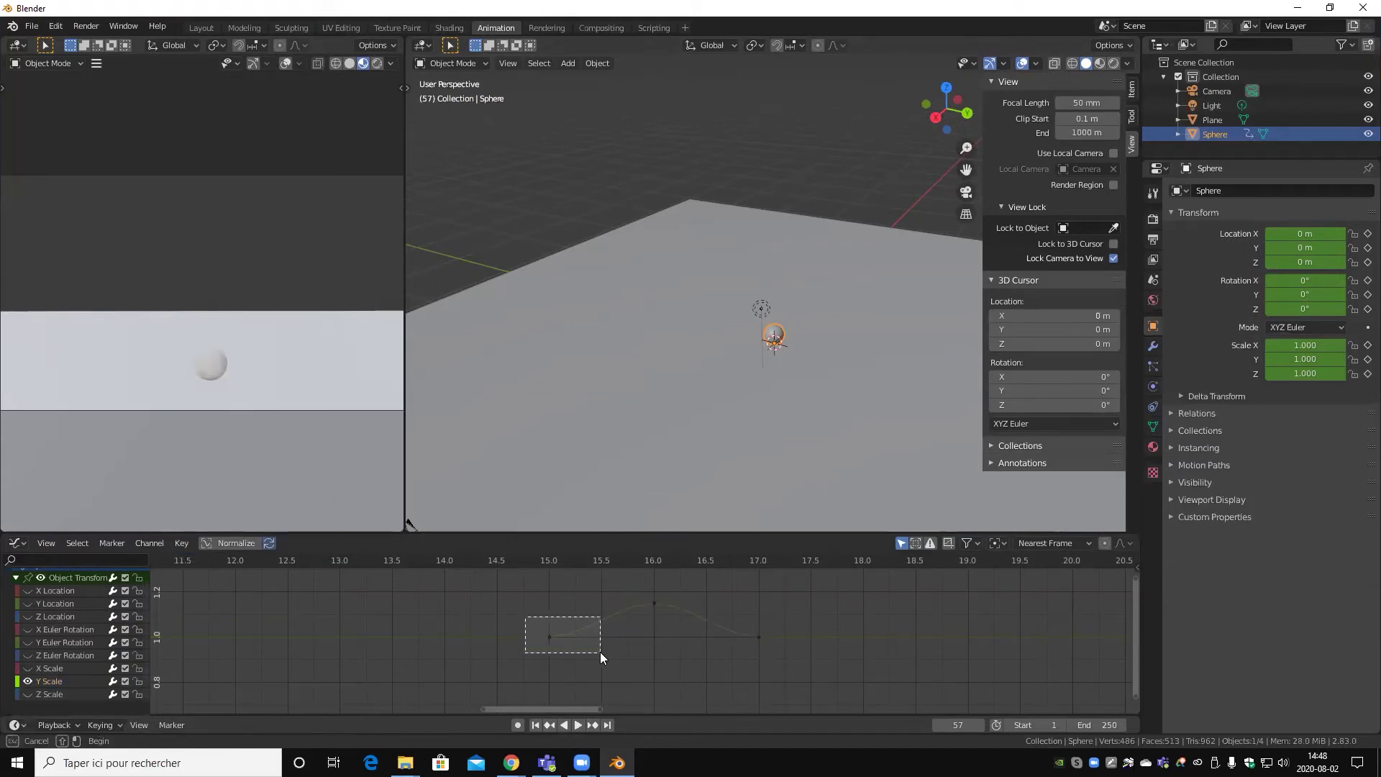
left_click_drag(843, 625, 720, 681, "shift")
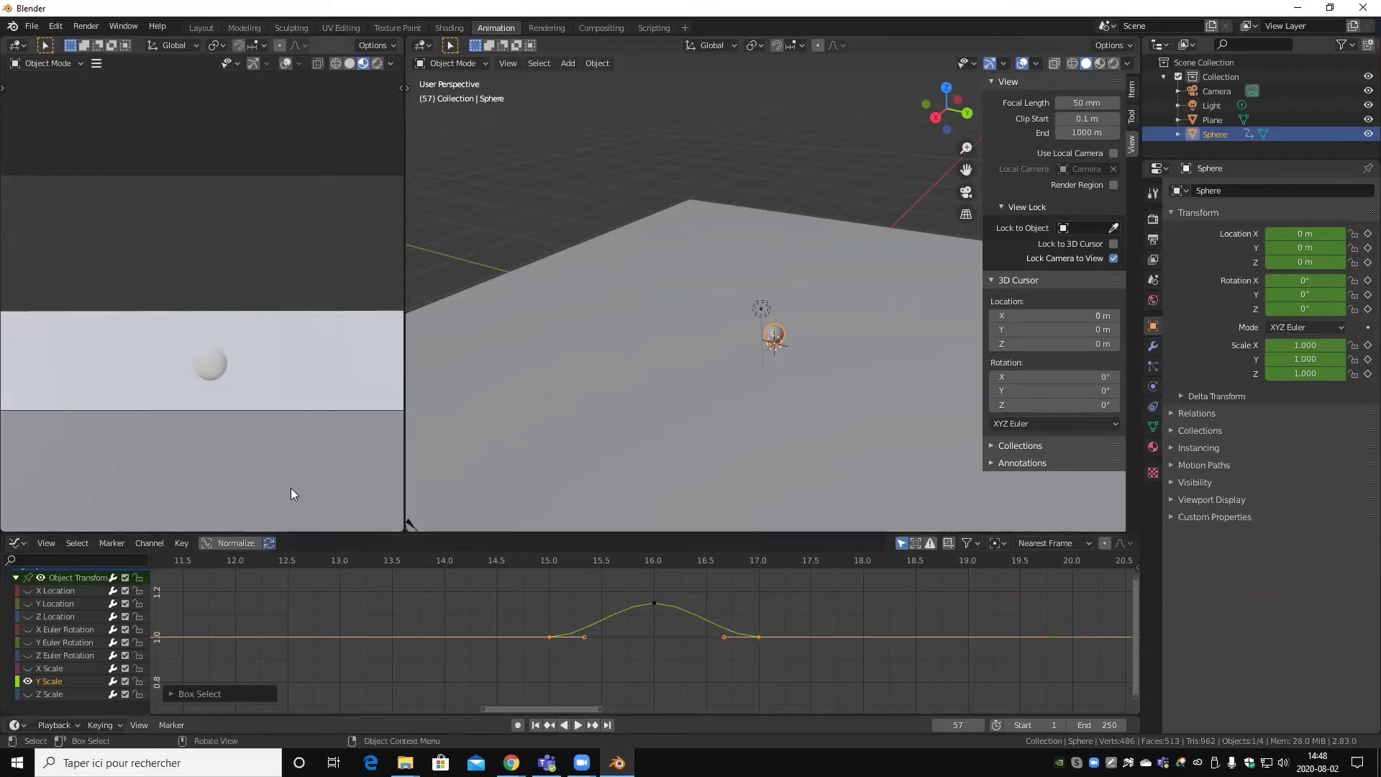
left_click(178, 545)
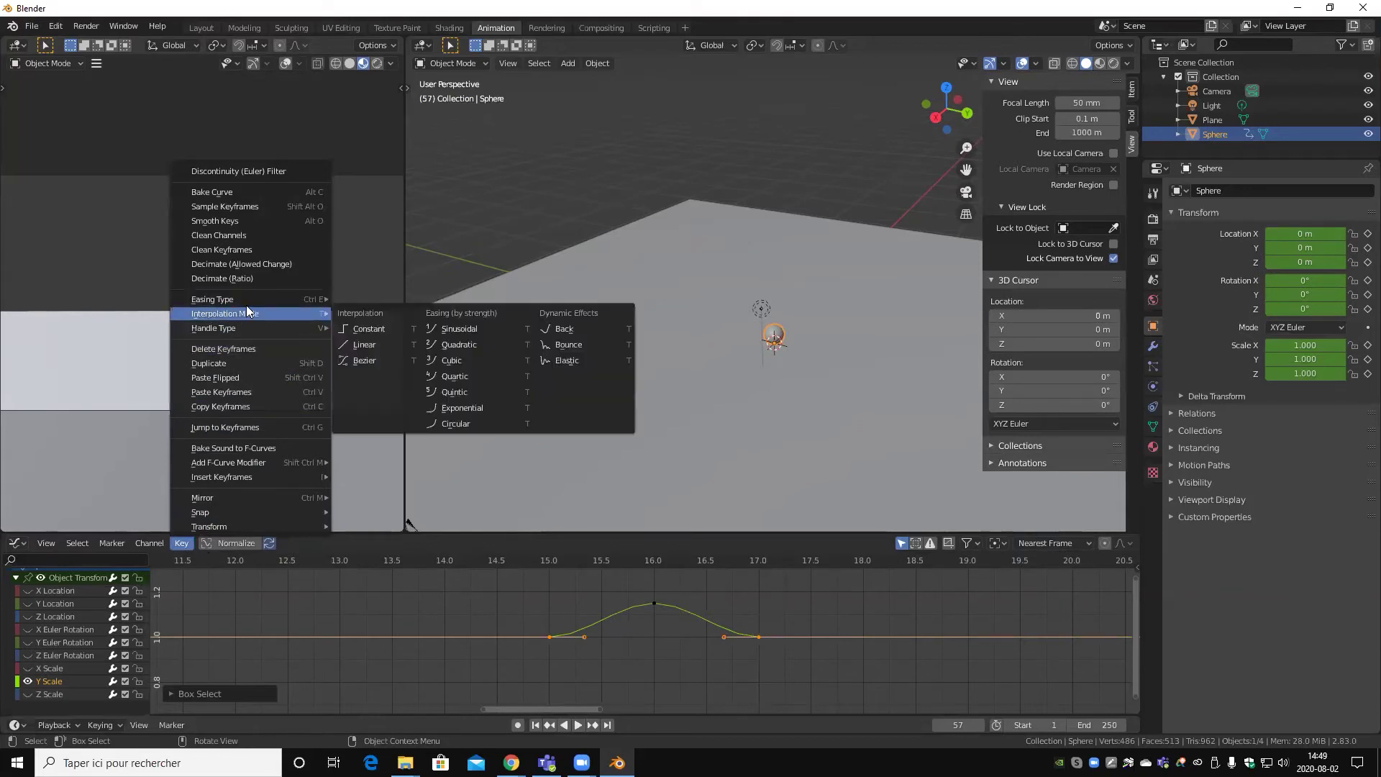
mouse_move(212, 299)
left_click(366, 315)
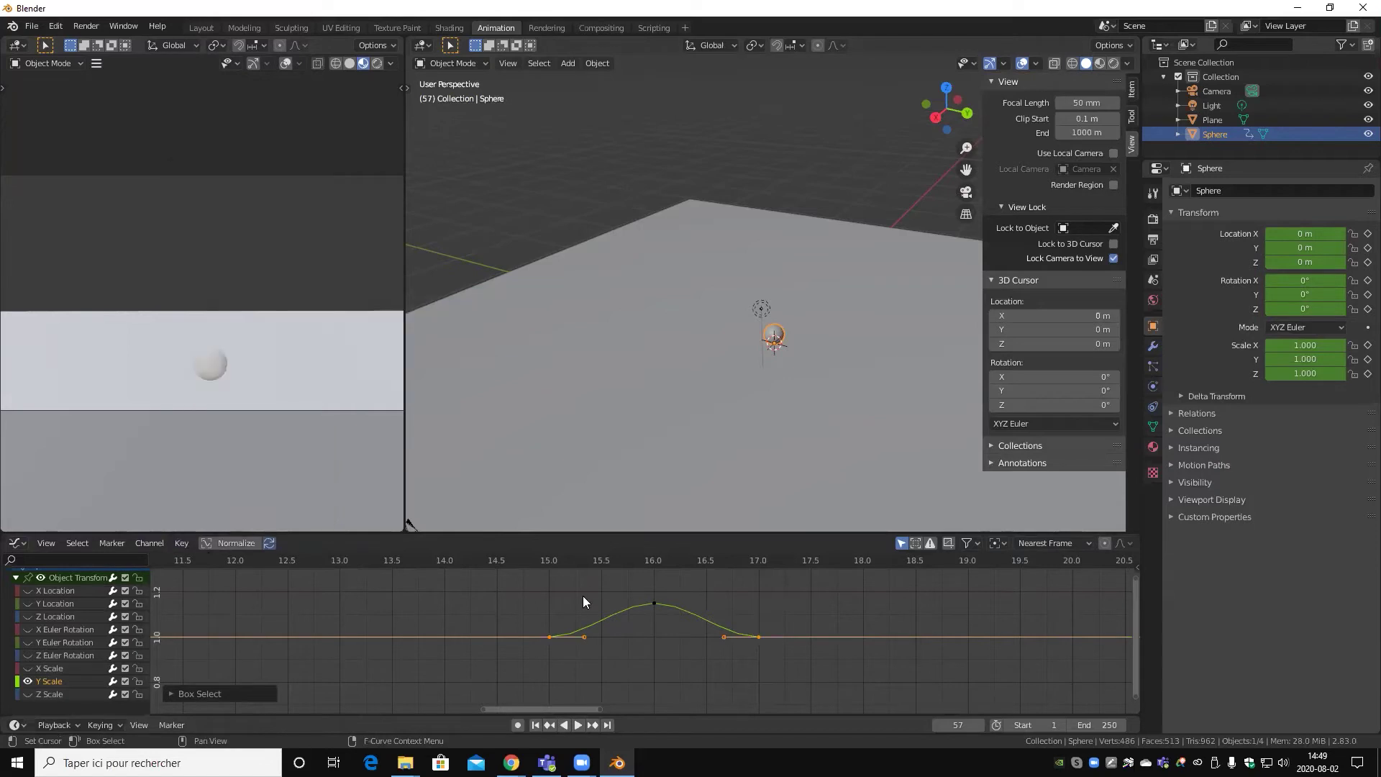
- Select the keys at frames 15, 16 and 17 and make them Linear
left_click(583, 595)
left_click_drag(525, 620, 616, 660)
left_click_drag(623, 591, 690, 624, "shift")
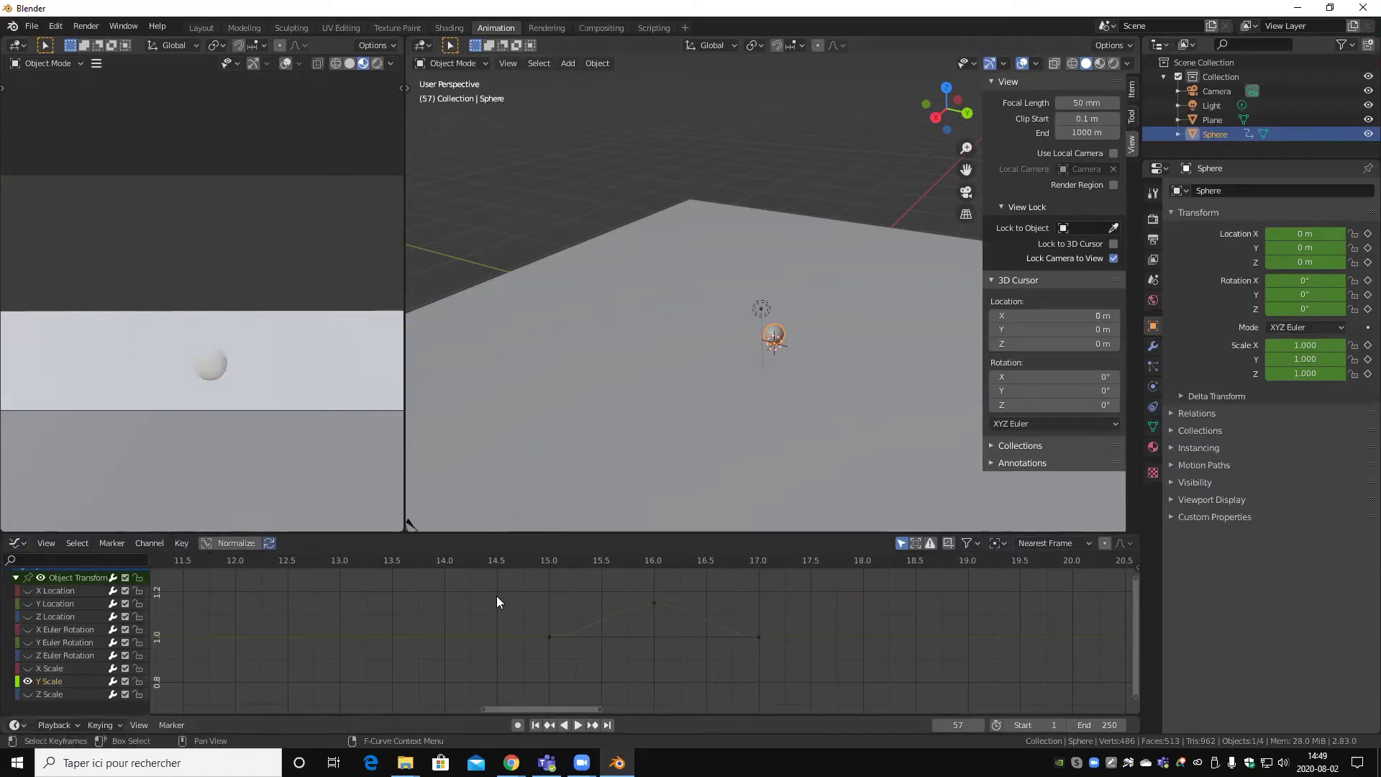
left_click_drag(496, 592, 860, 679)
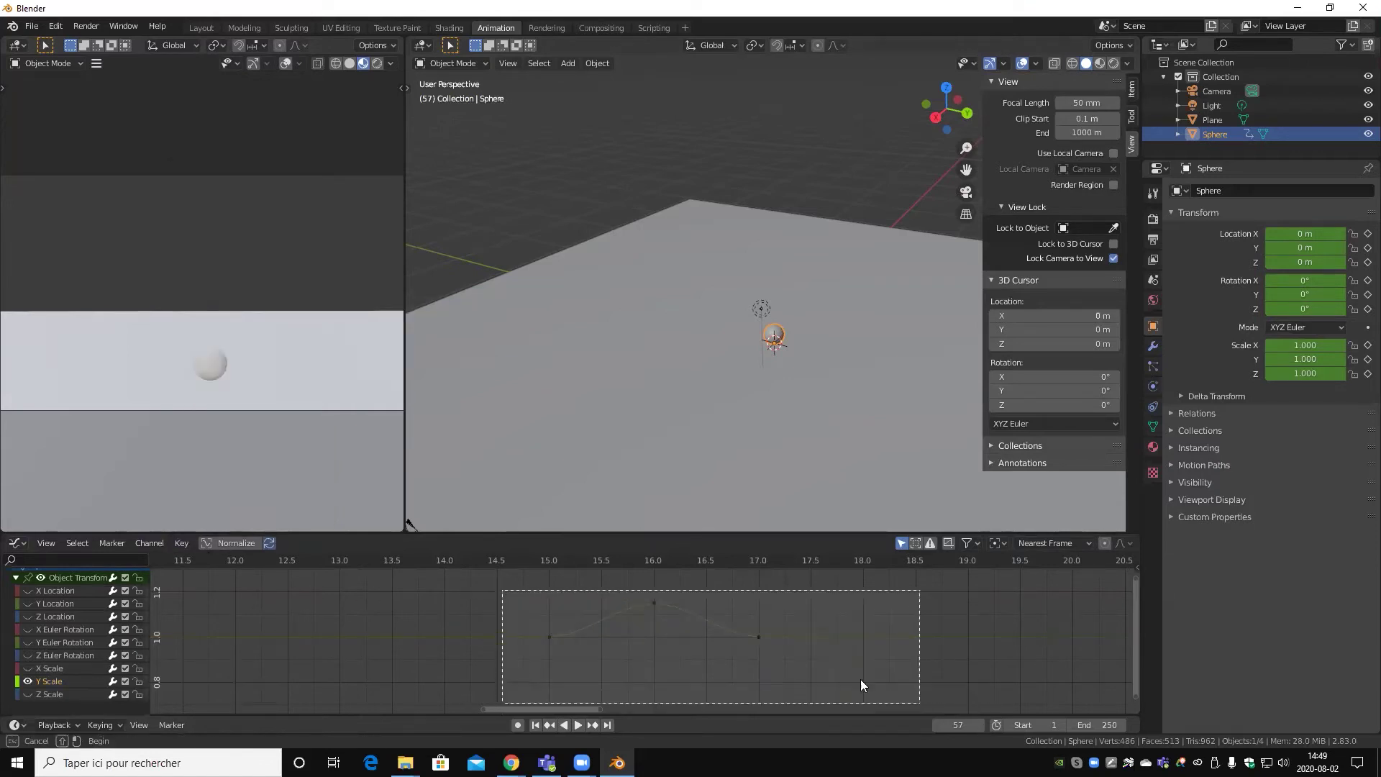
left_click(183, 543)
mouse_move(226, 313)
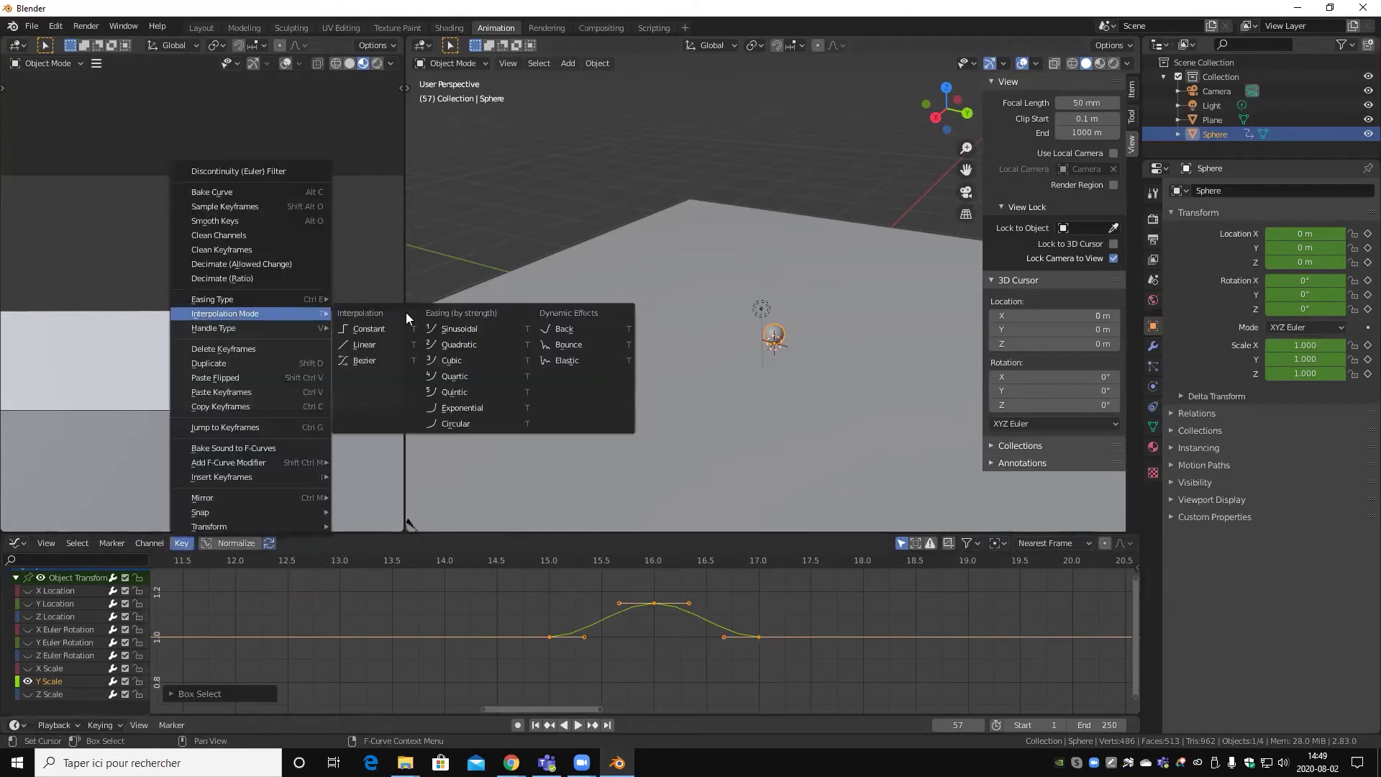
left_click(352, 341)
left_click_drag(572, 664, 483, 604)
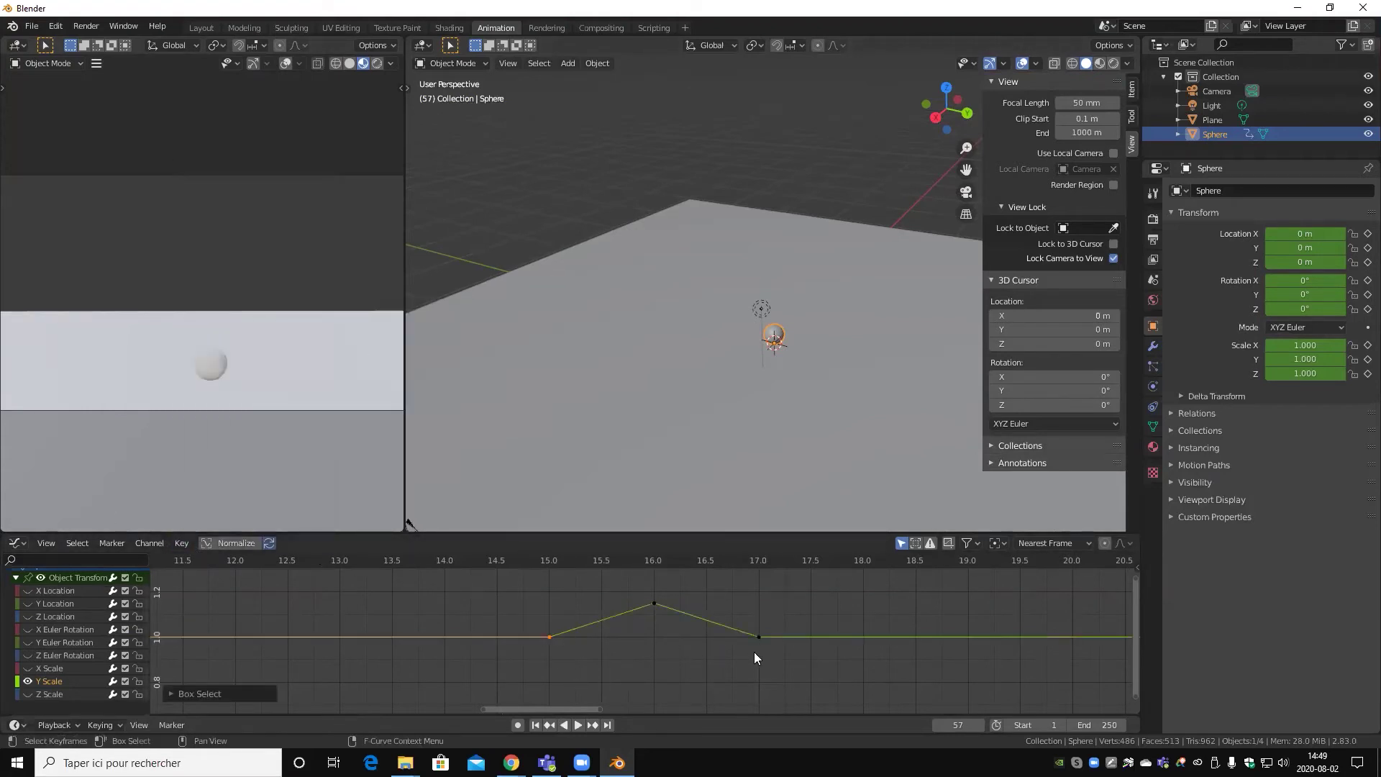
left_click(182, 544)
mouse_move(213, 299)
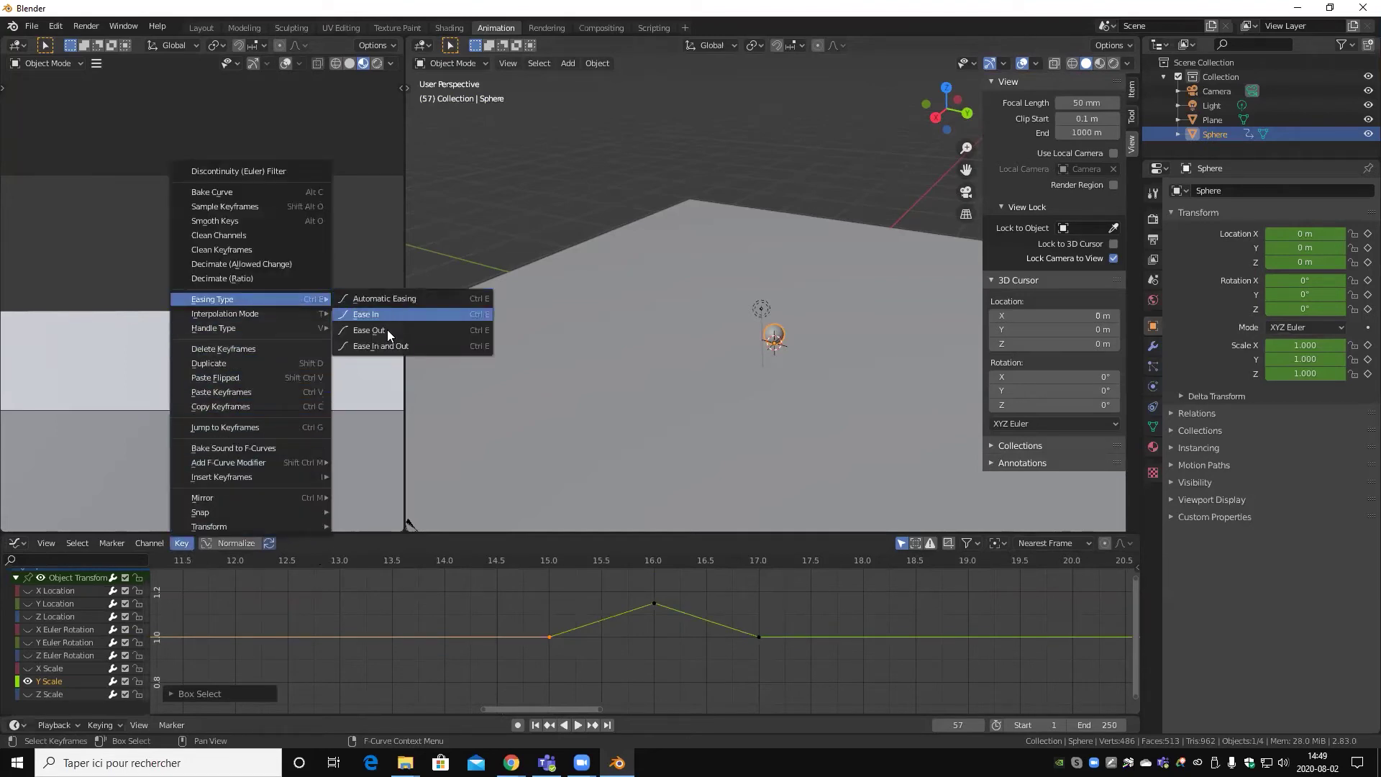
left_click(387, 329)
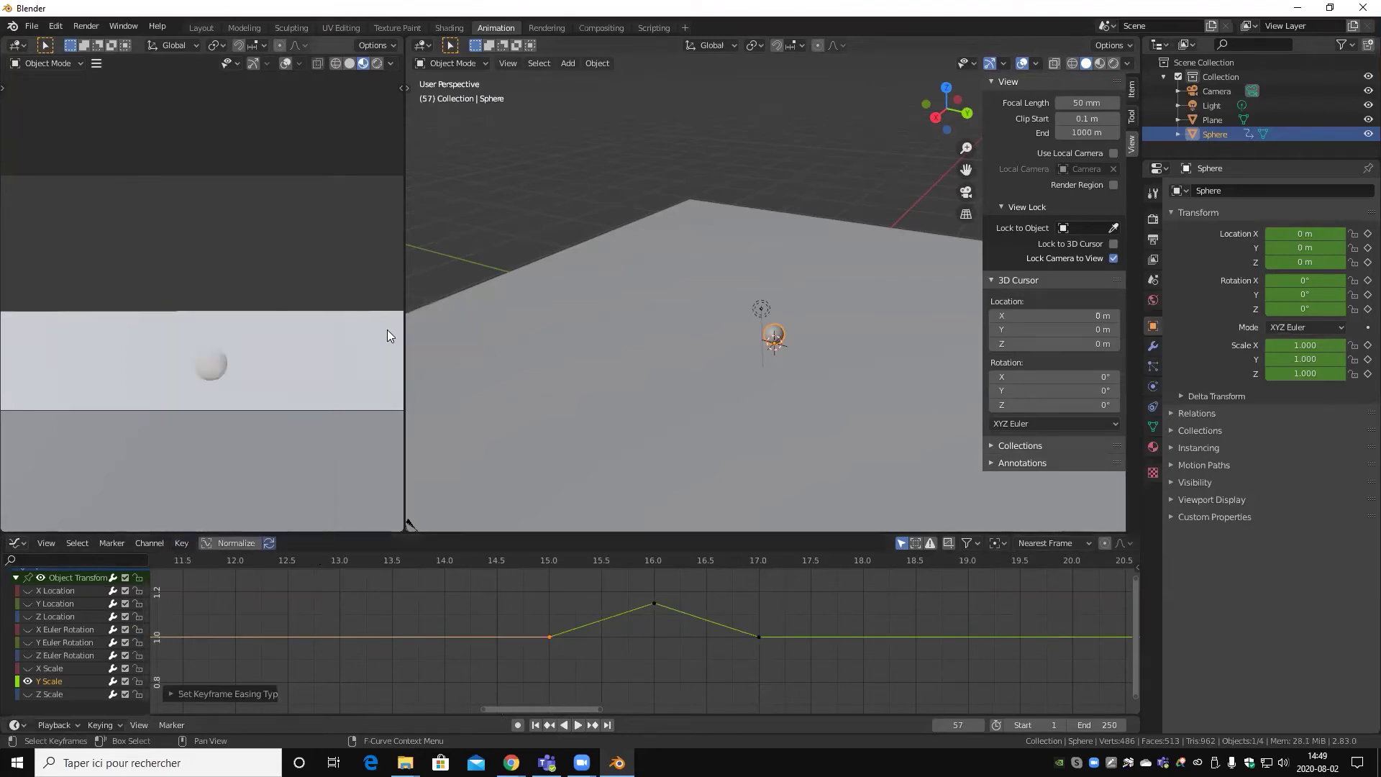
left_click(184, 544)
mouse_move(213, 299)
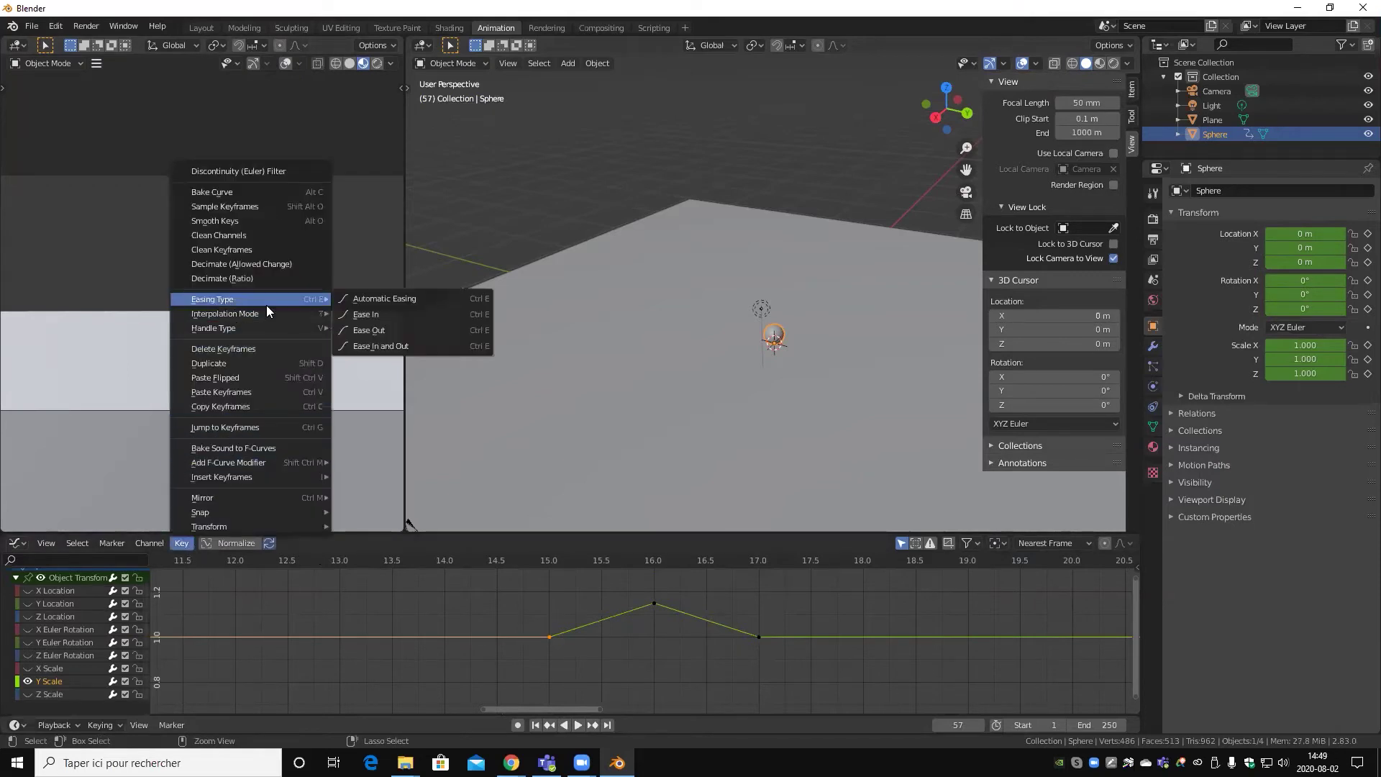
left_click(383, 321)
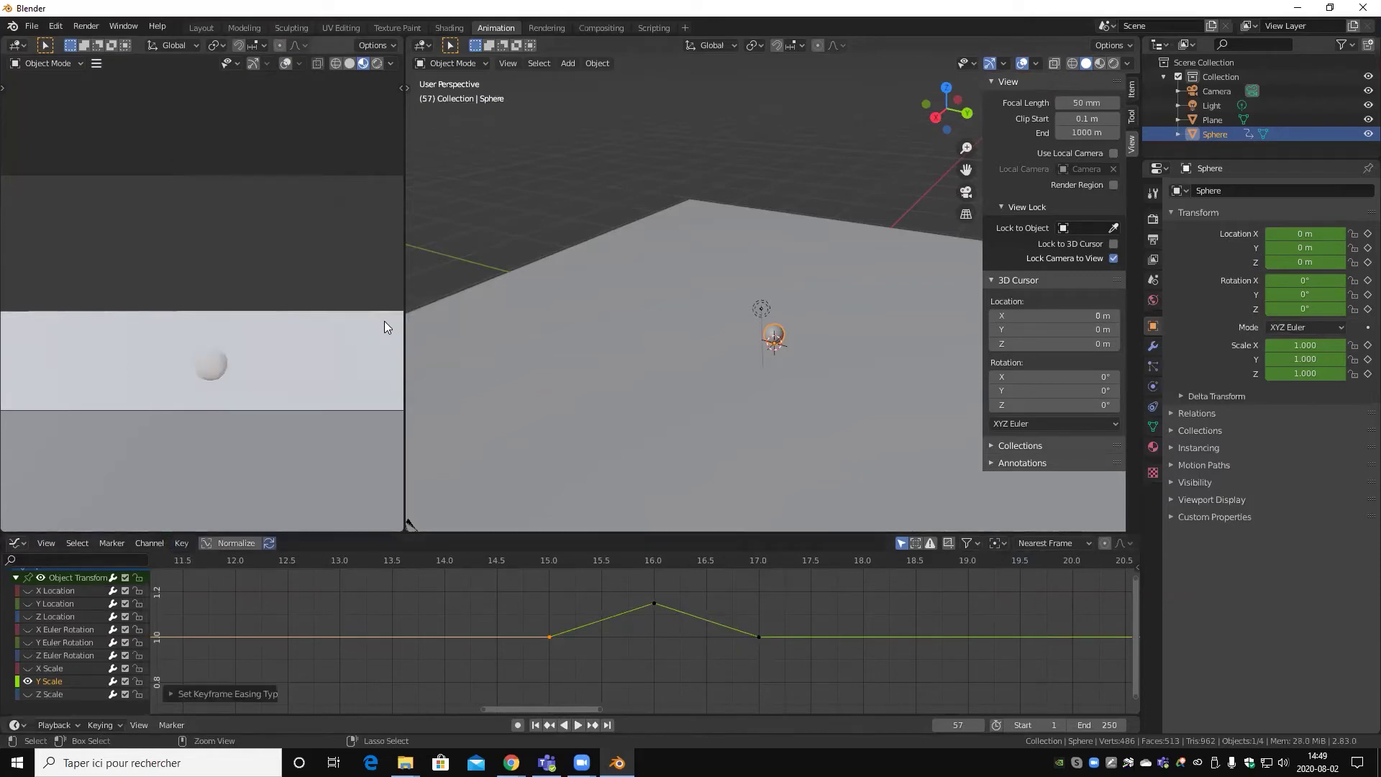
left_click(630, 604)
left_click_drag(476, 597, 835, 680)
left_click(181, 543)
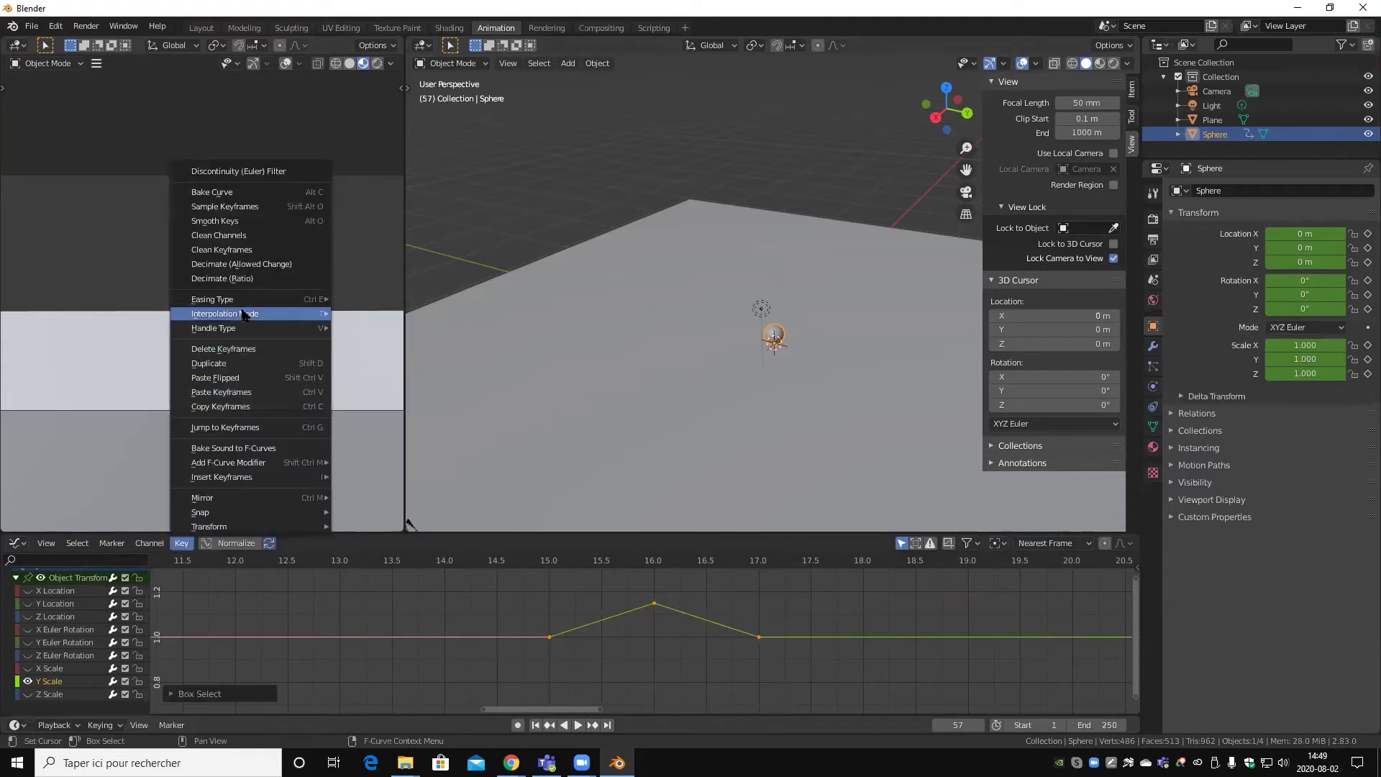
mouse_move(213, 299)
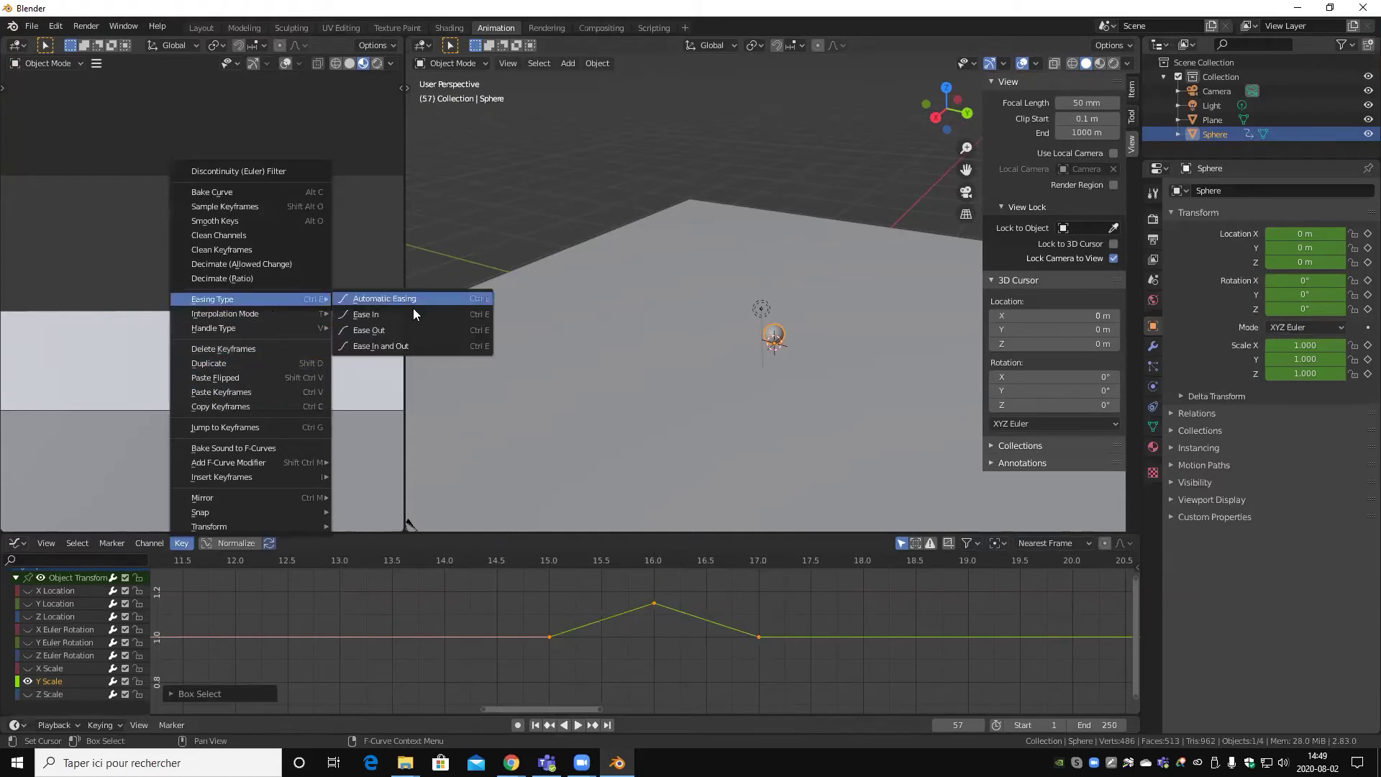
left_click(412, 327)
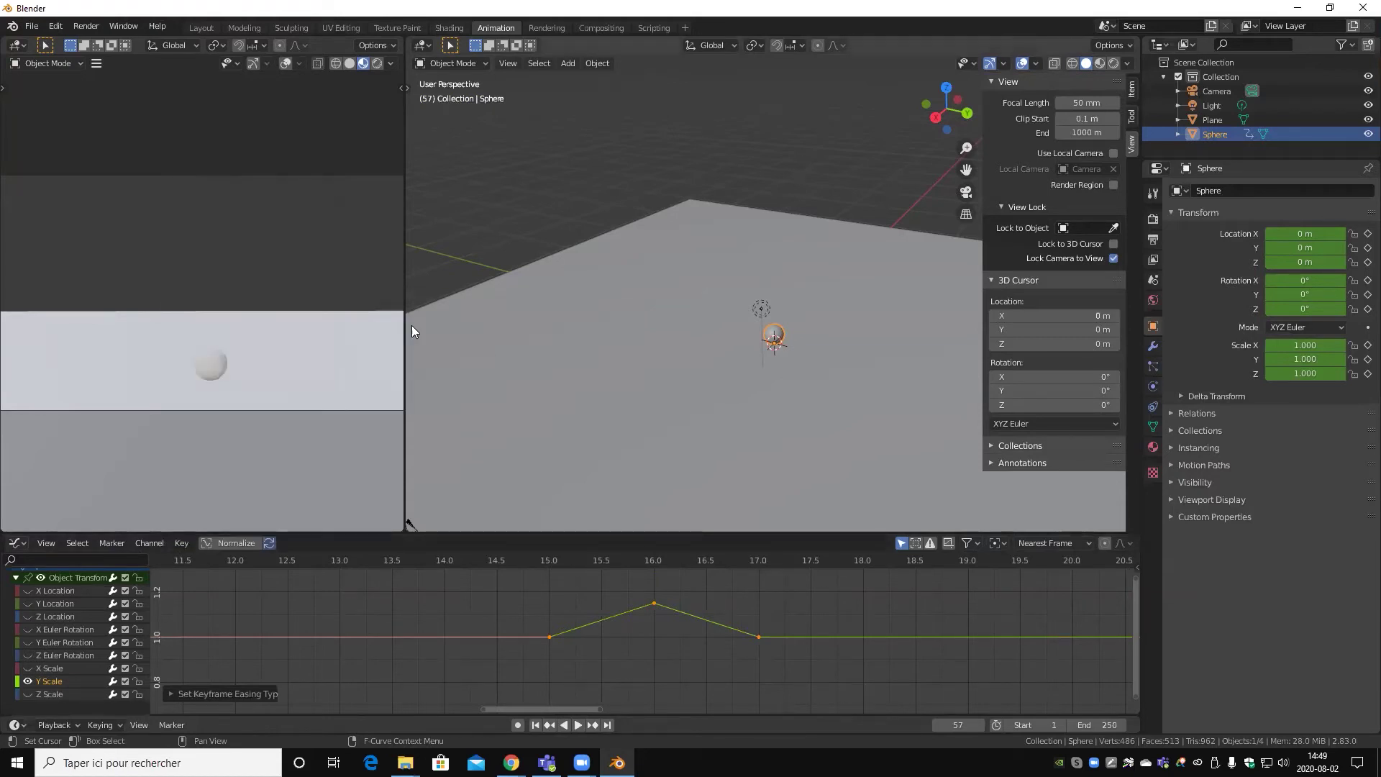
left_click(684, 604)
key("a")
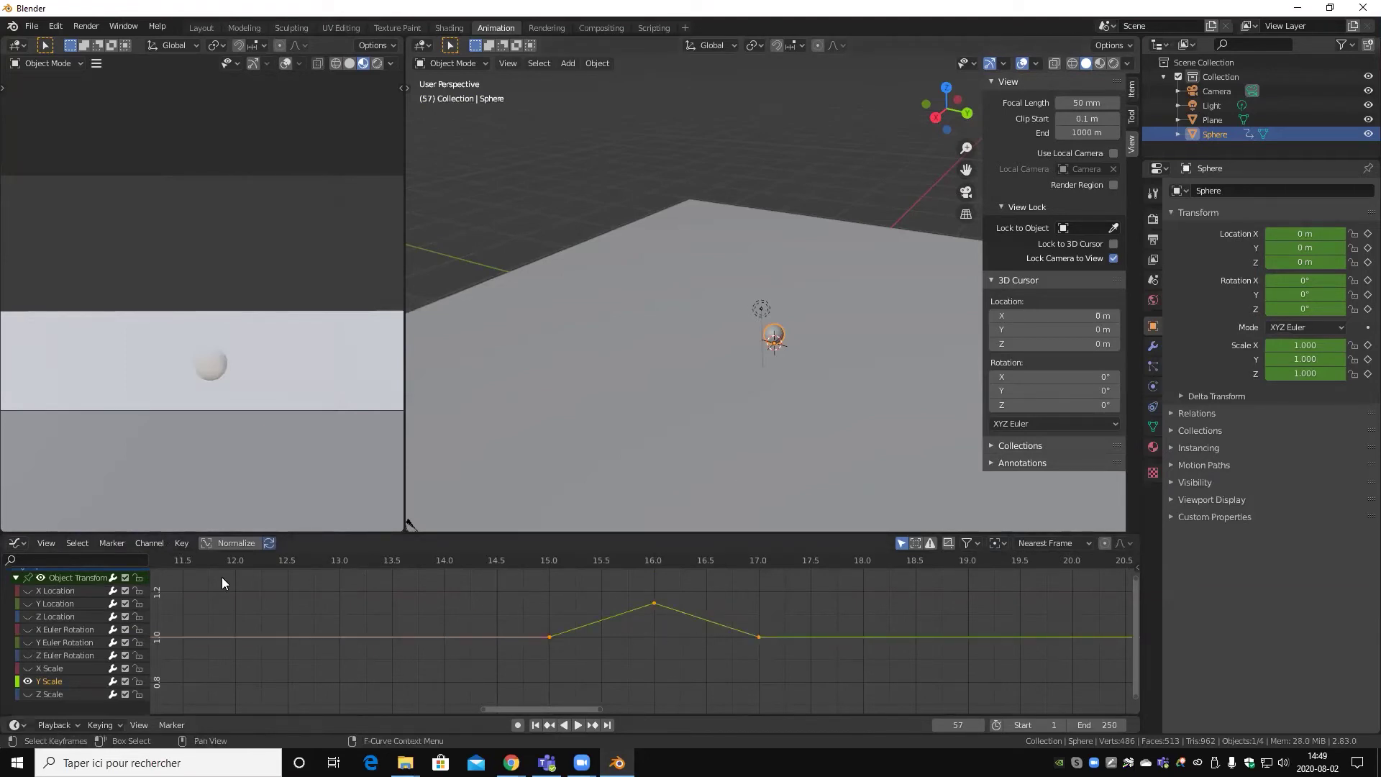
left_click(181, 542)
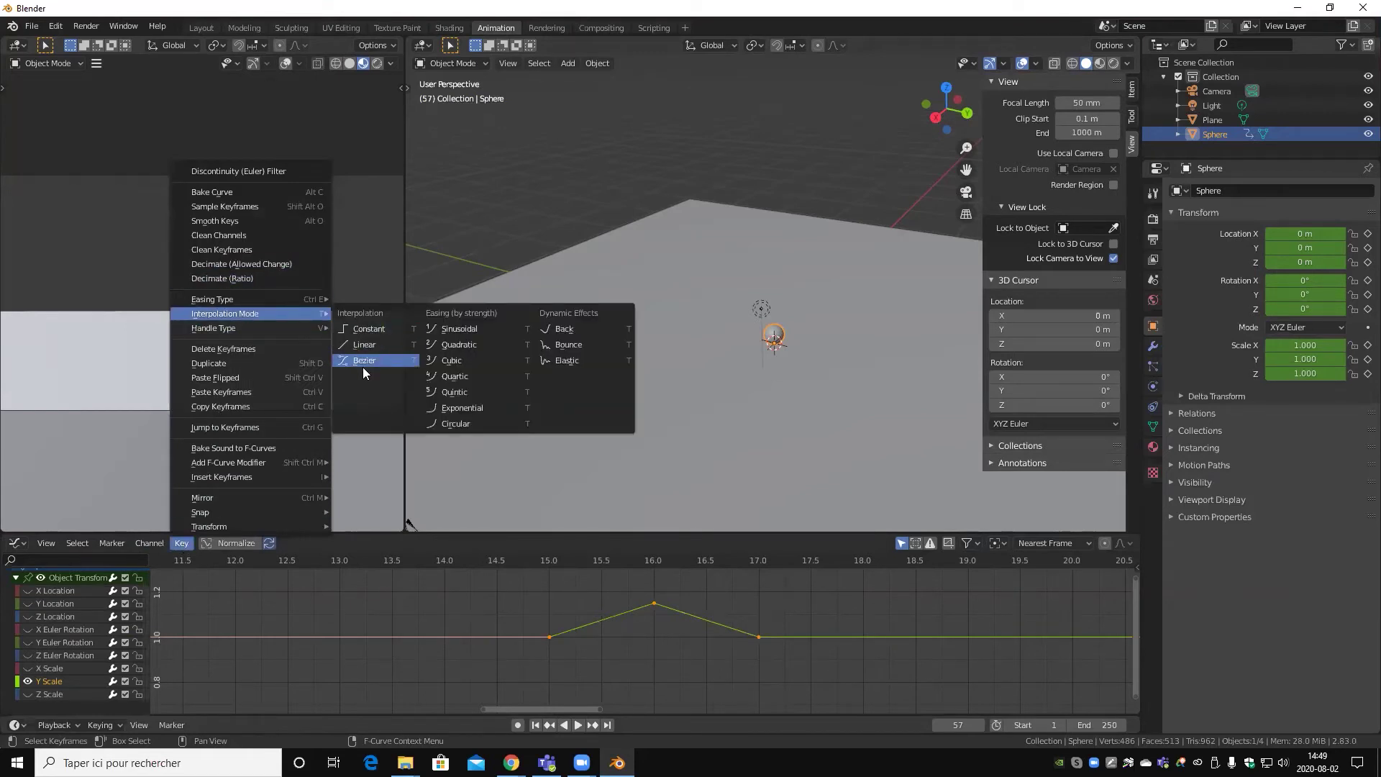
left_click(363, 361)
left_click(624, 689)
left_click_drag(615, 665, 483, 623)
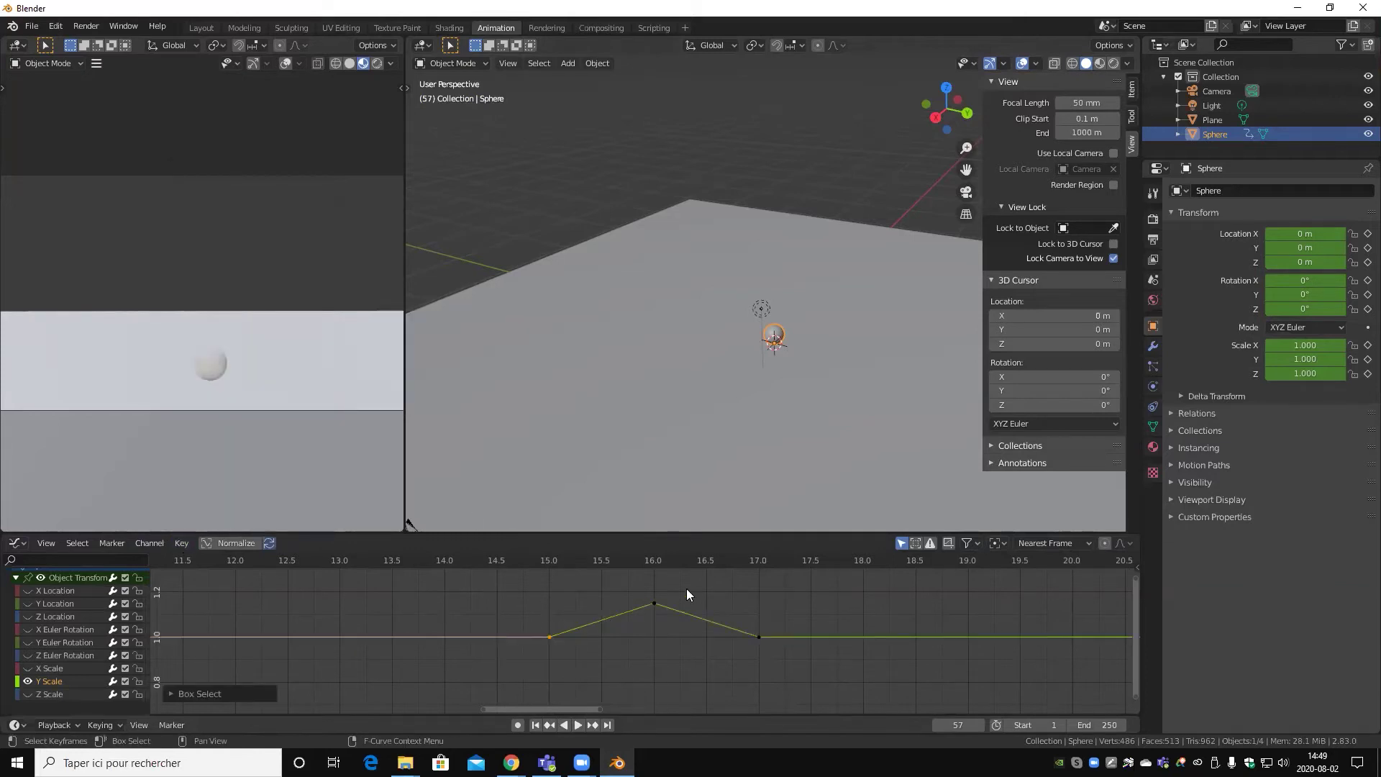
left_click_drag(611, 594, 703, 616)
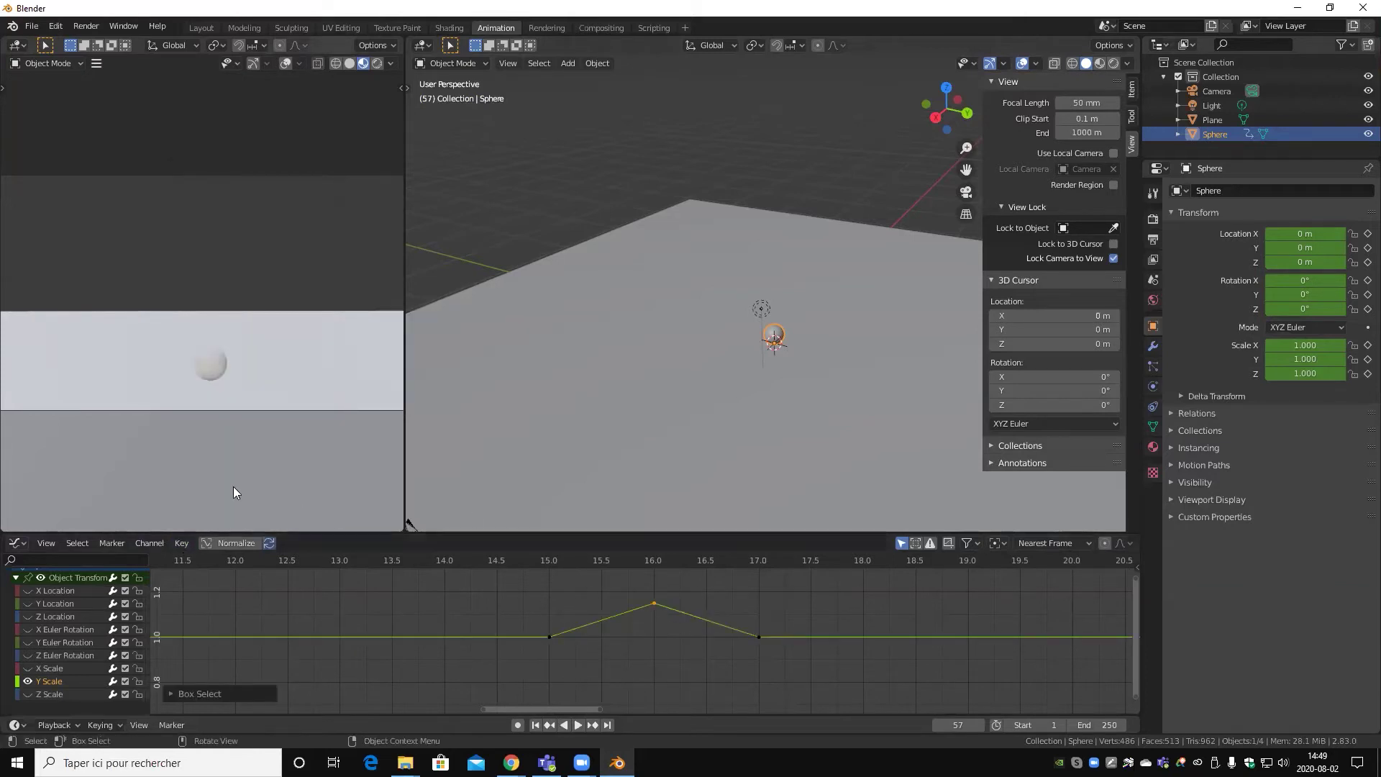
- Try Bezier on the segment after the peak, undo it, and reselect keys
left_click(182, 543)
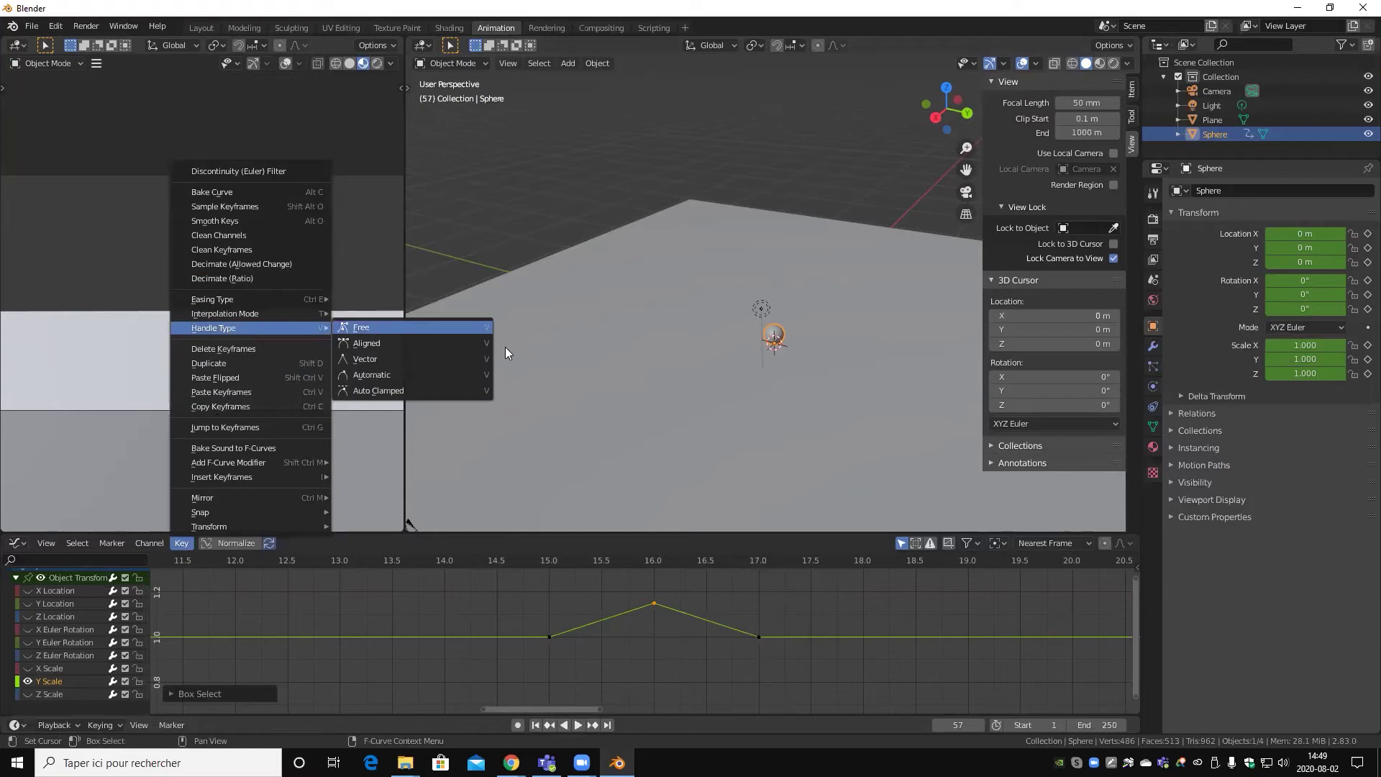
mouse_move(227, 313)
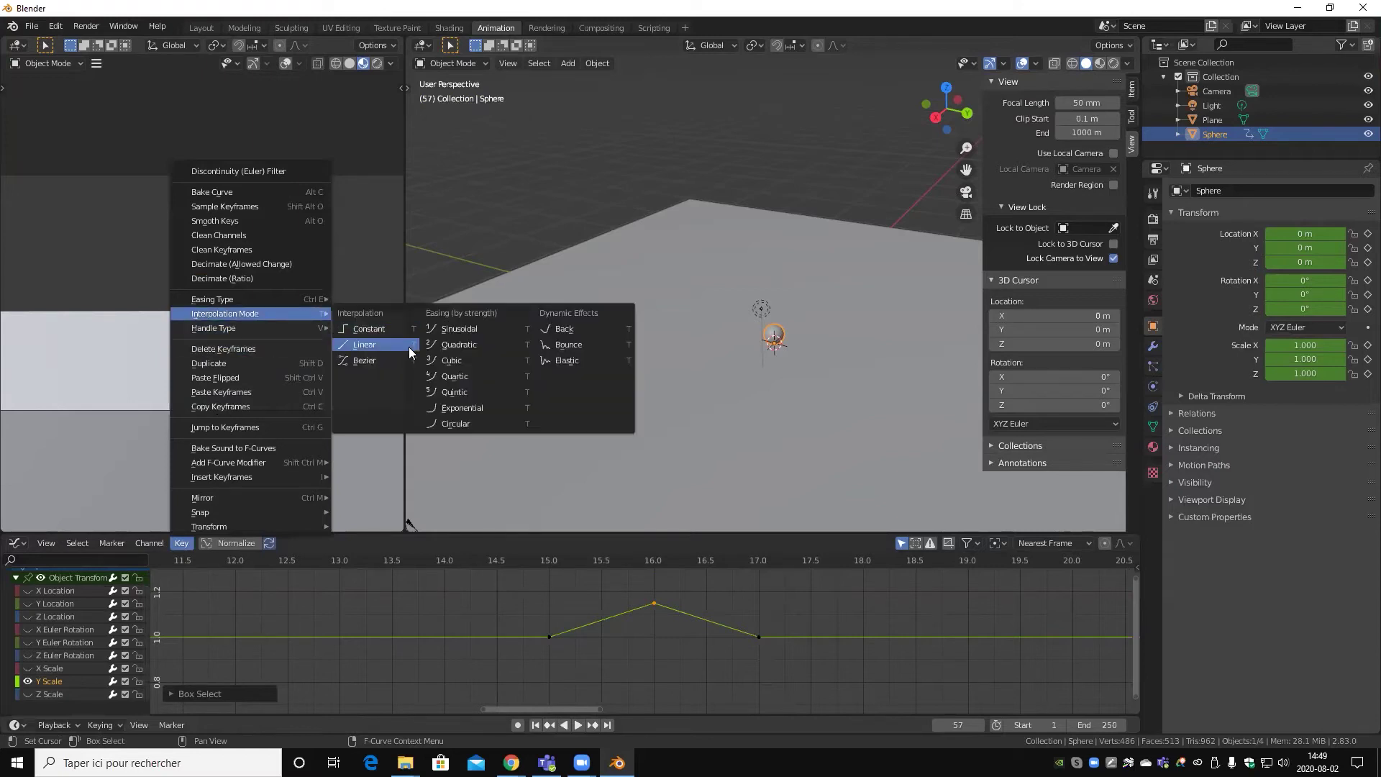
left_click(394, 361)
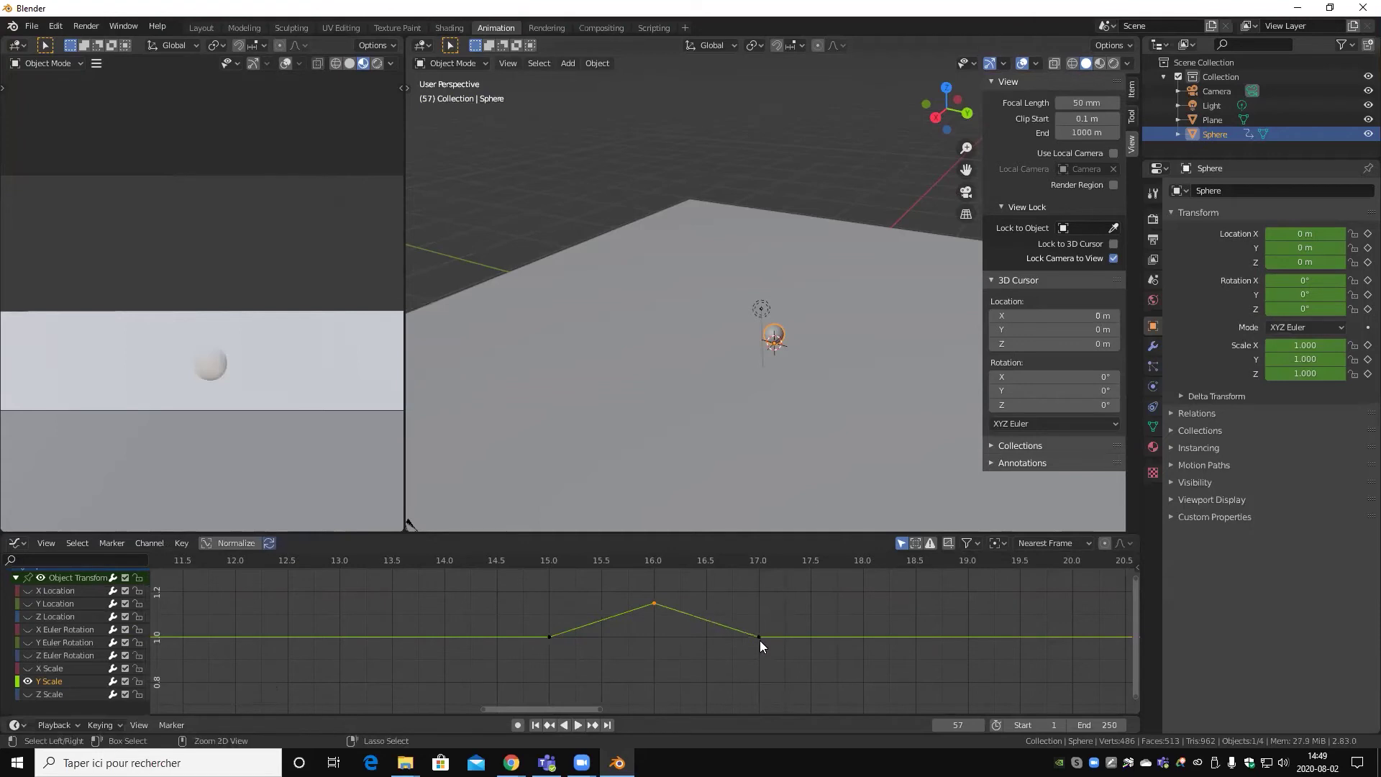
key("ctrl+z")
left_click(700, 674)
left_click_drag(799, 616, 730, 666)
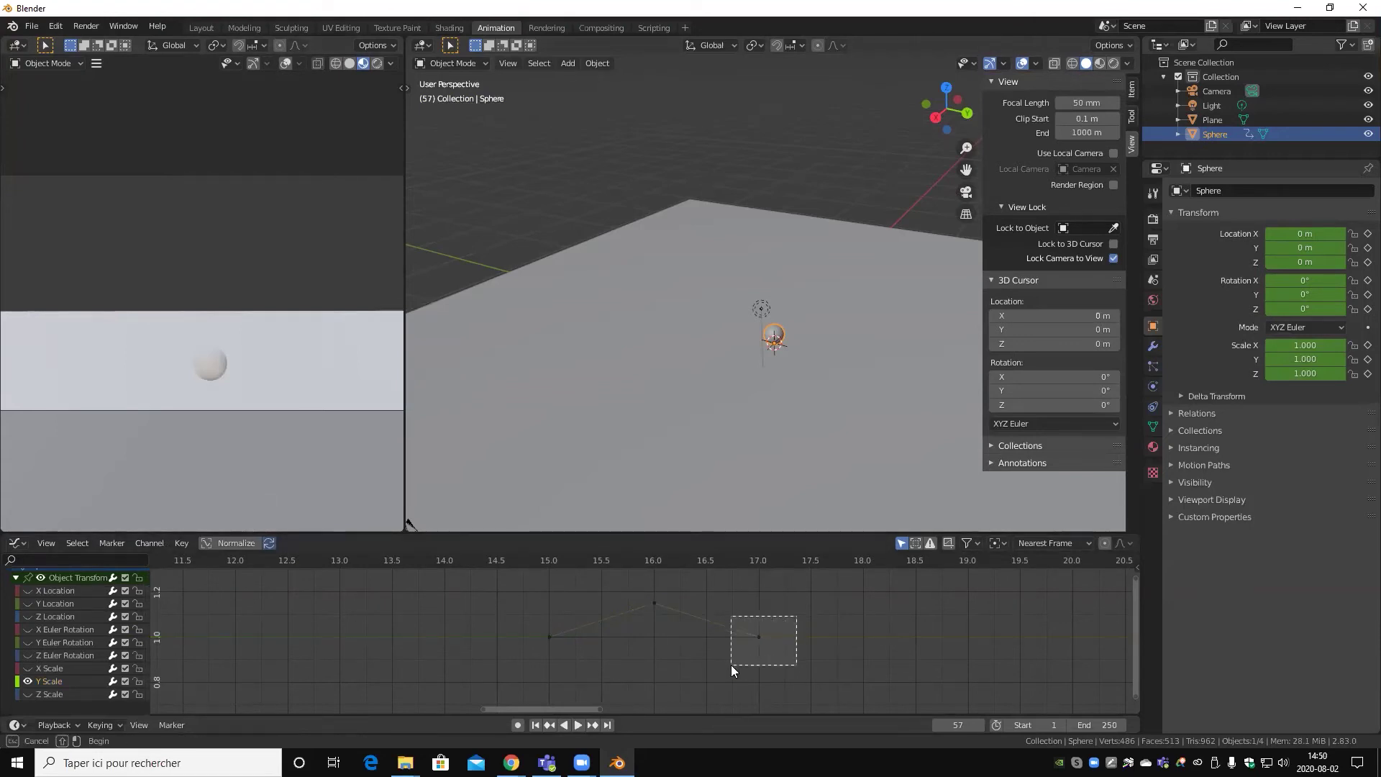
left_click_drag(494, 623, 624, 670)
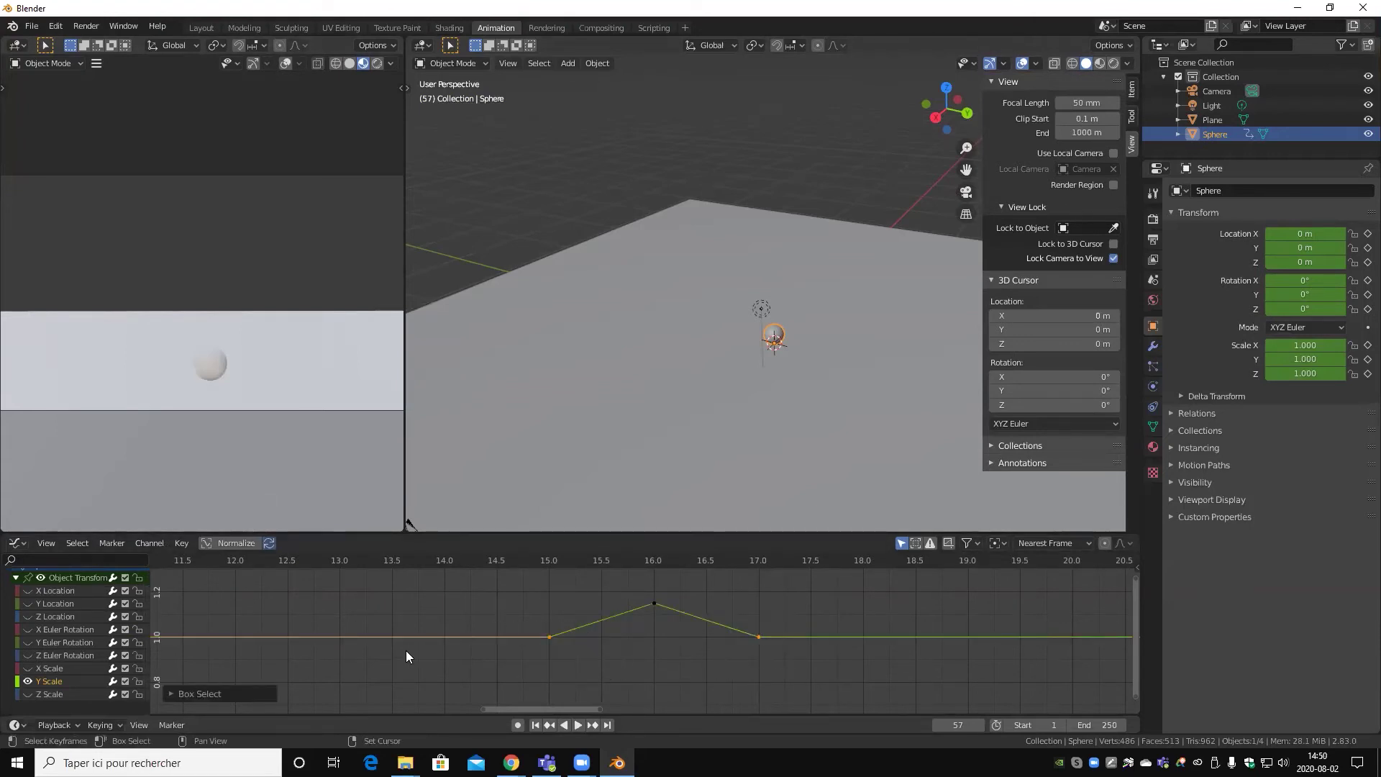
- Give all three Y Scale bump keys Bezier interpolation, then reselect them
left_click_drag(511, 595, 878, 666)
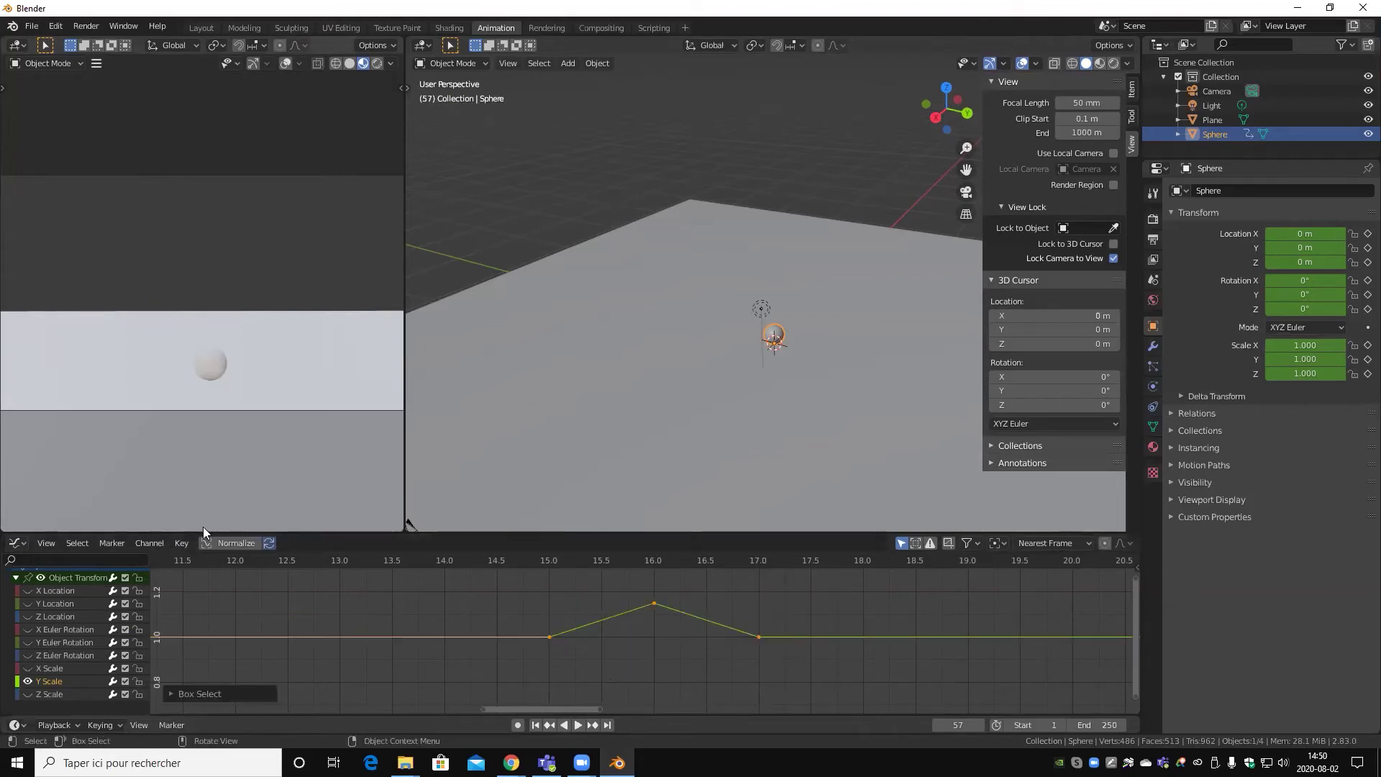
left_click(181, 543)
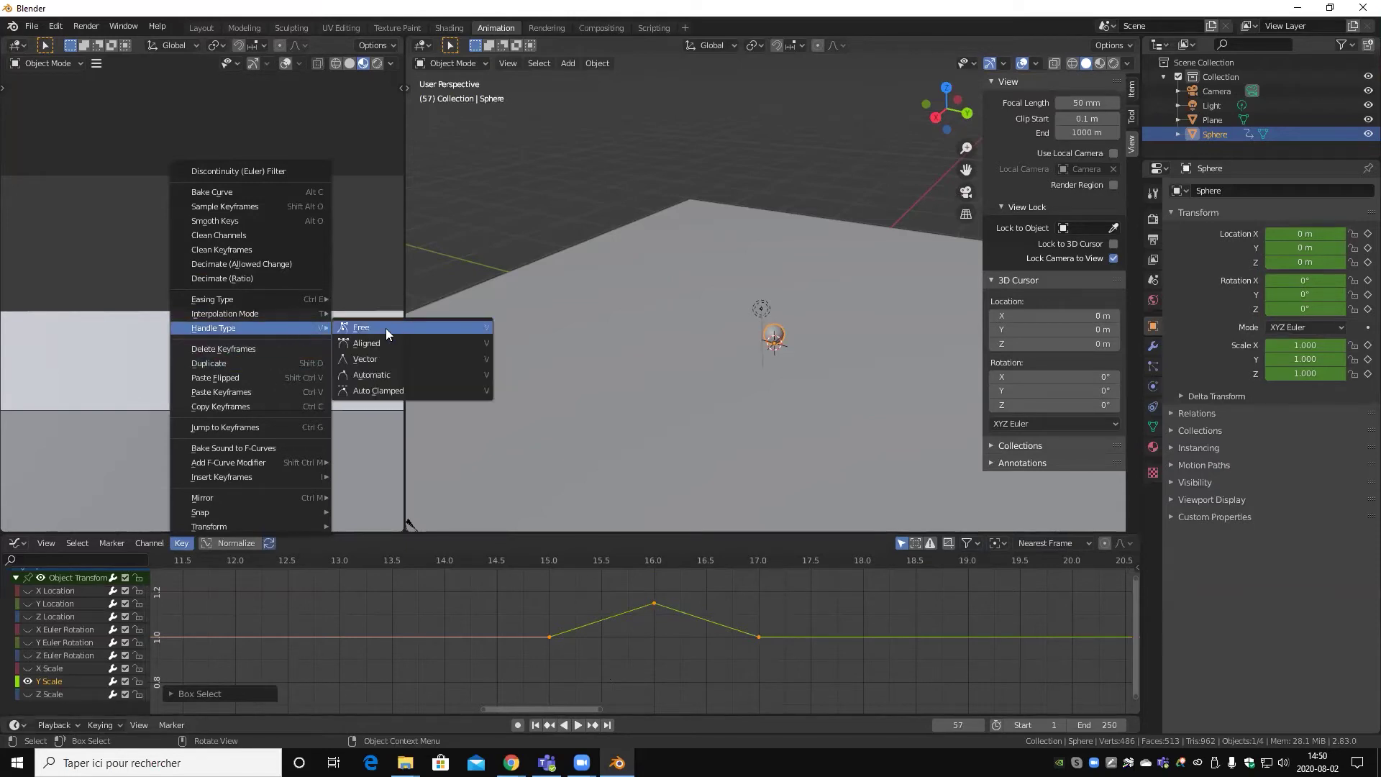
mouse_move(227, 313)
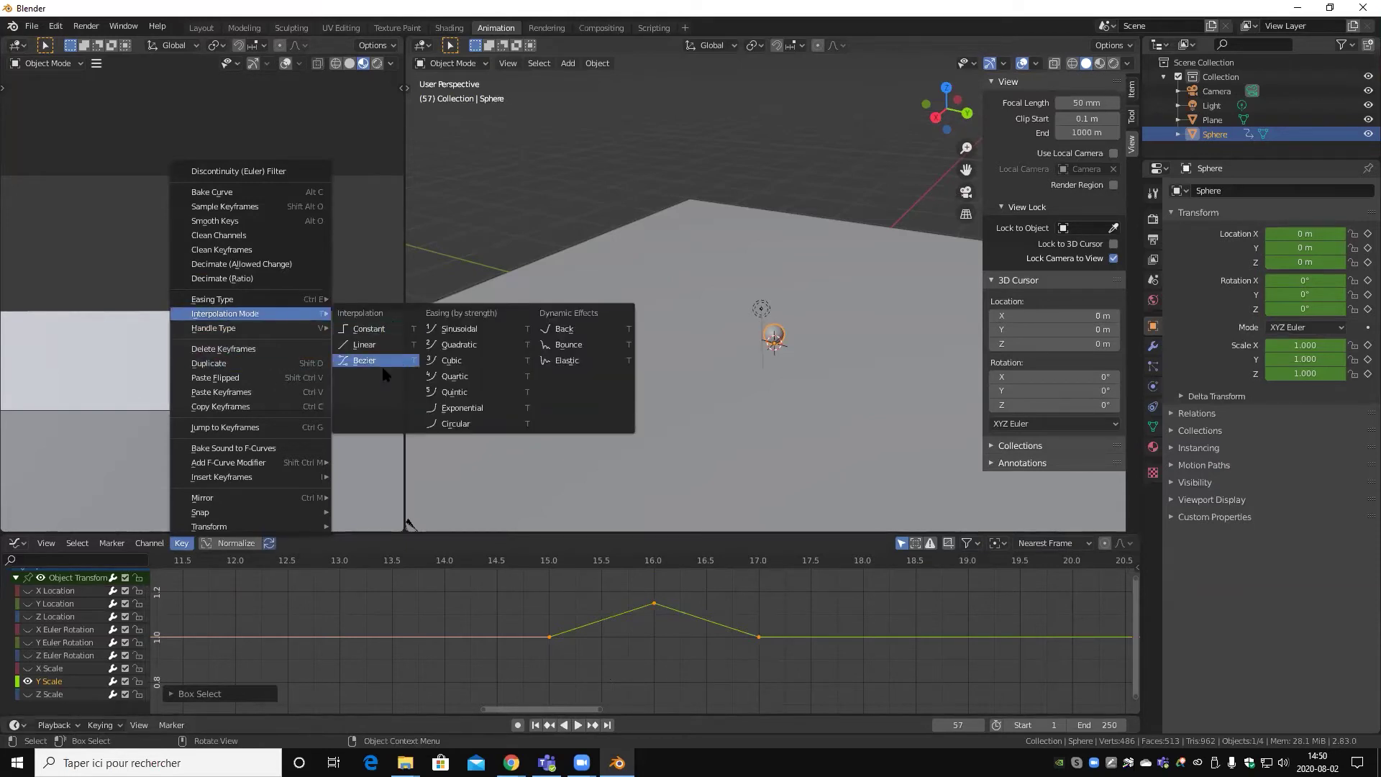
left_click(371, 359)
left_click(623, 580)
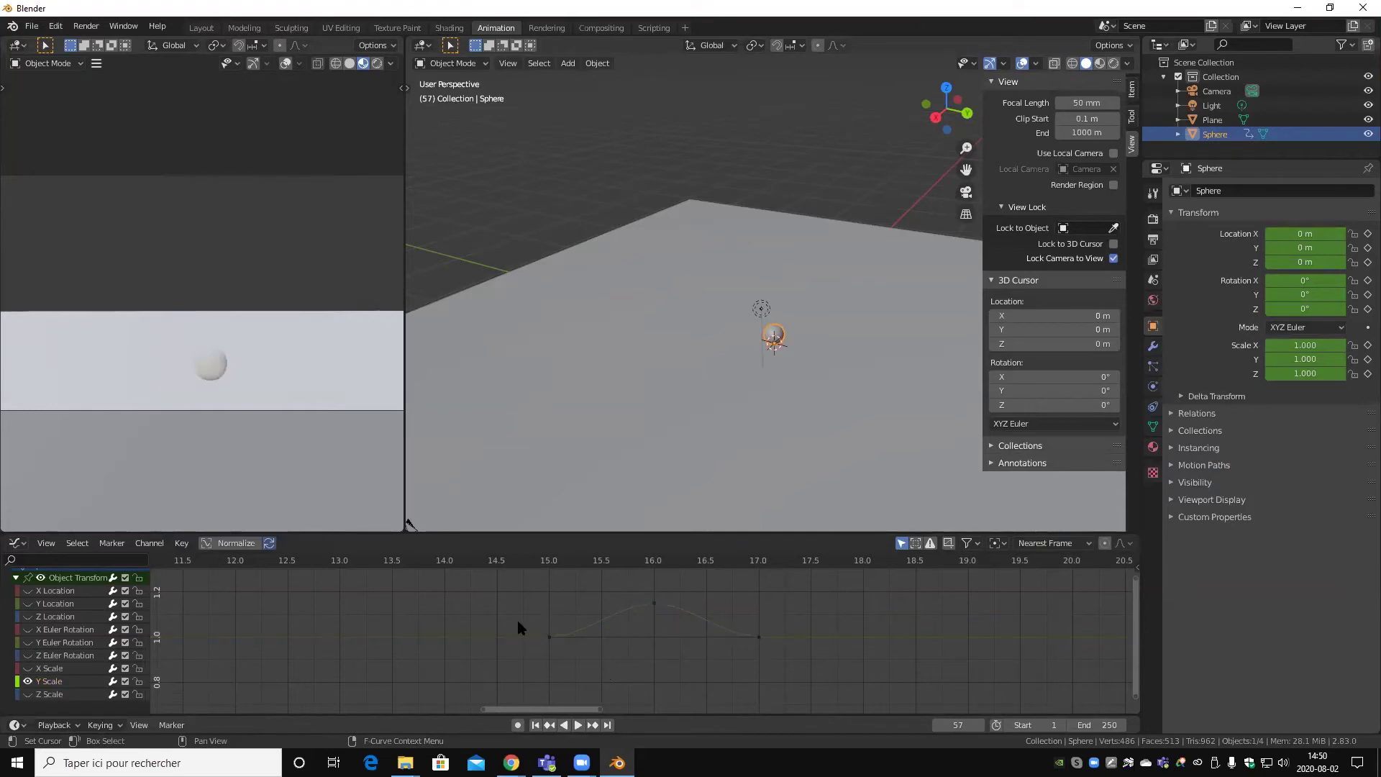
left_click_drag(523, 622, 867, 667)
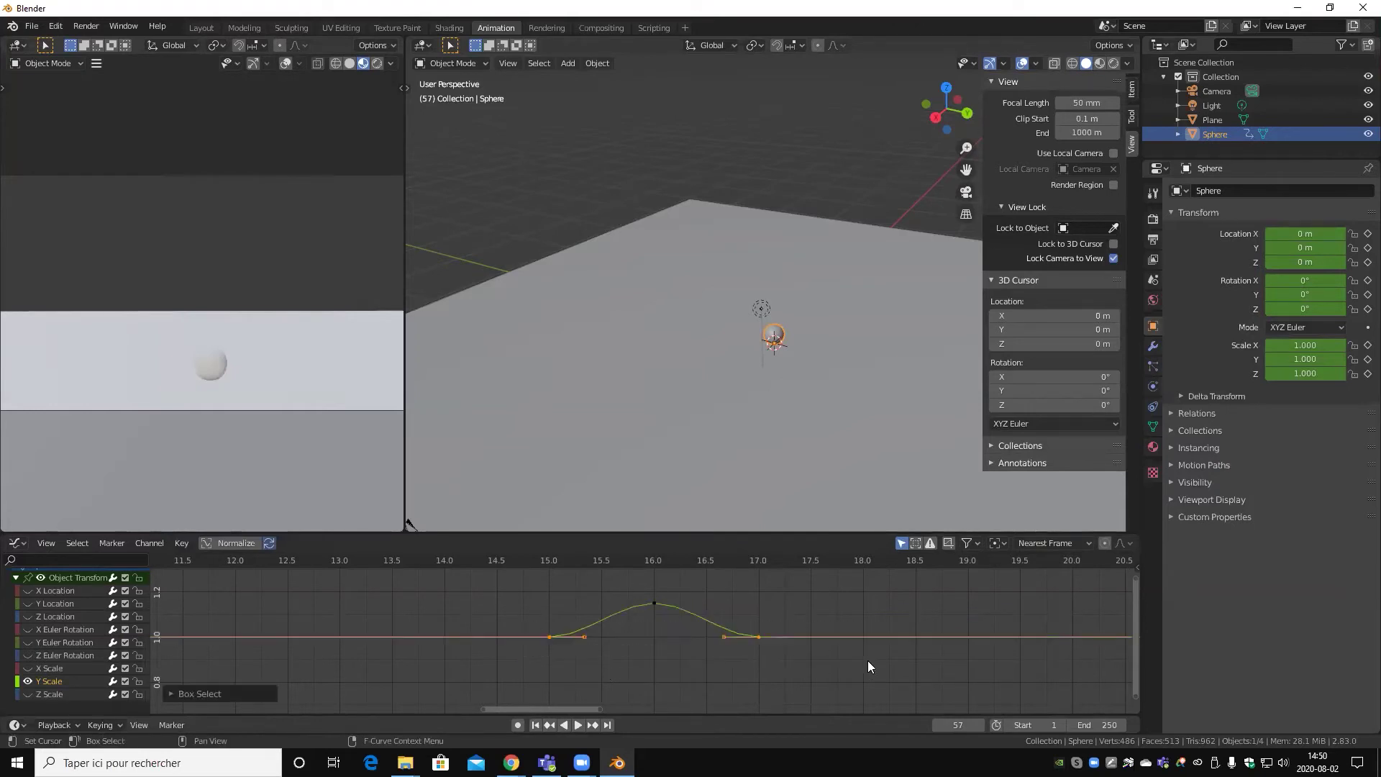
- Set the Y Scale keys to Free handles and nudge the bump's first key to round it off
left_click(181, 542)
mouse_move(213, 328)
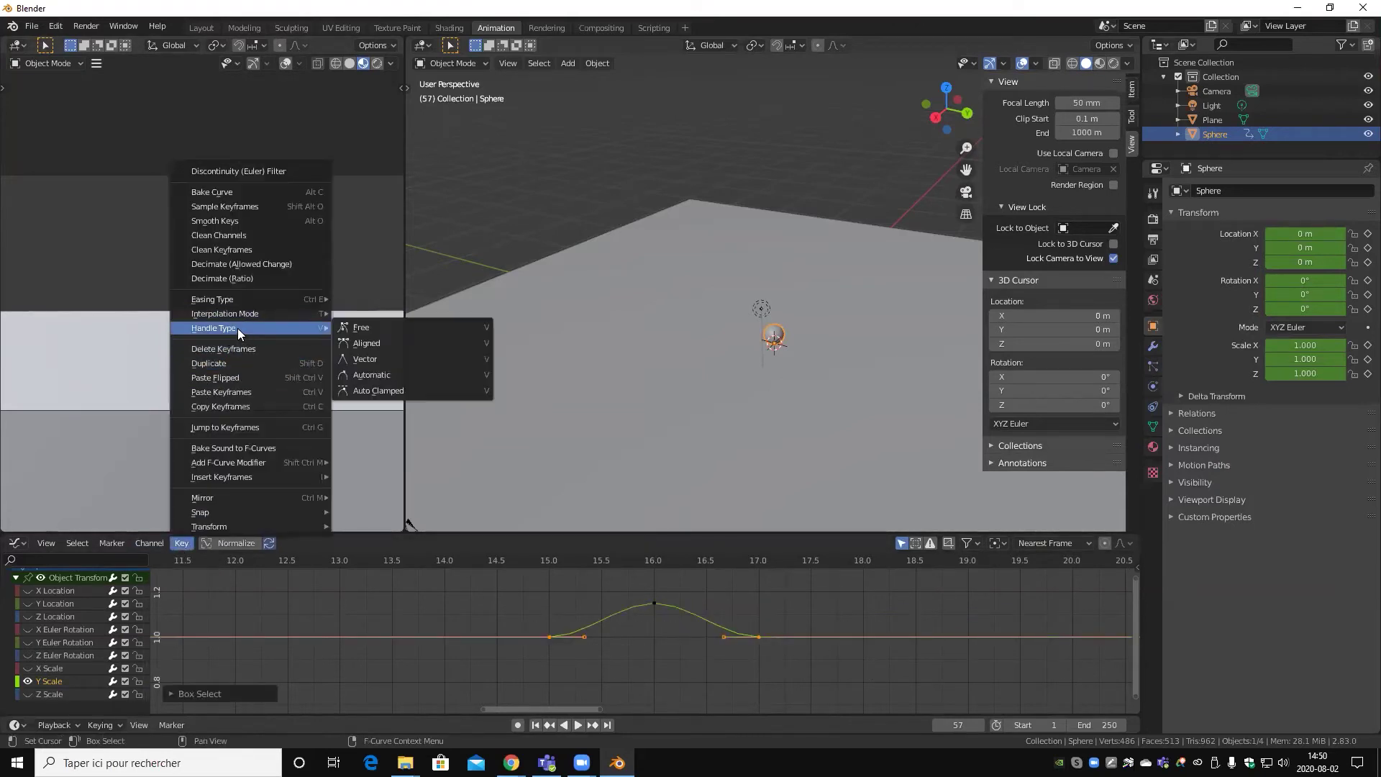
left_click(381, 330)
left_click(581, 616)
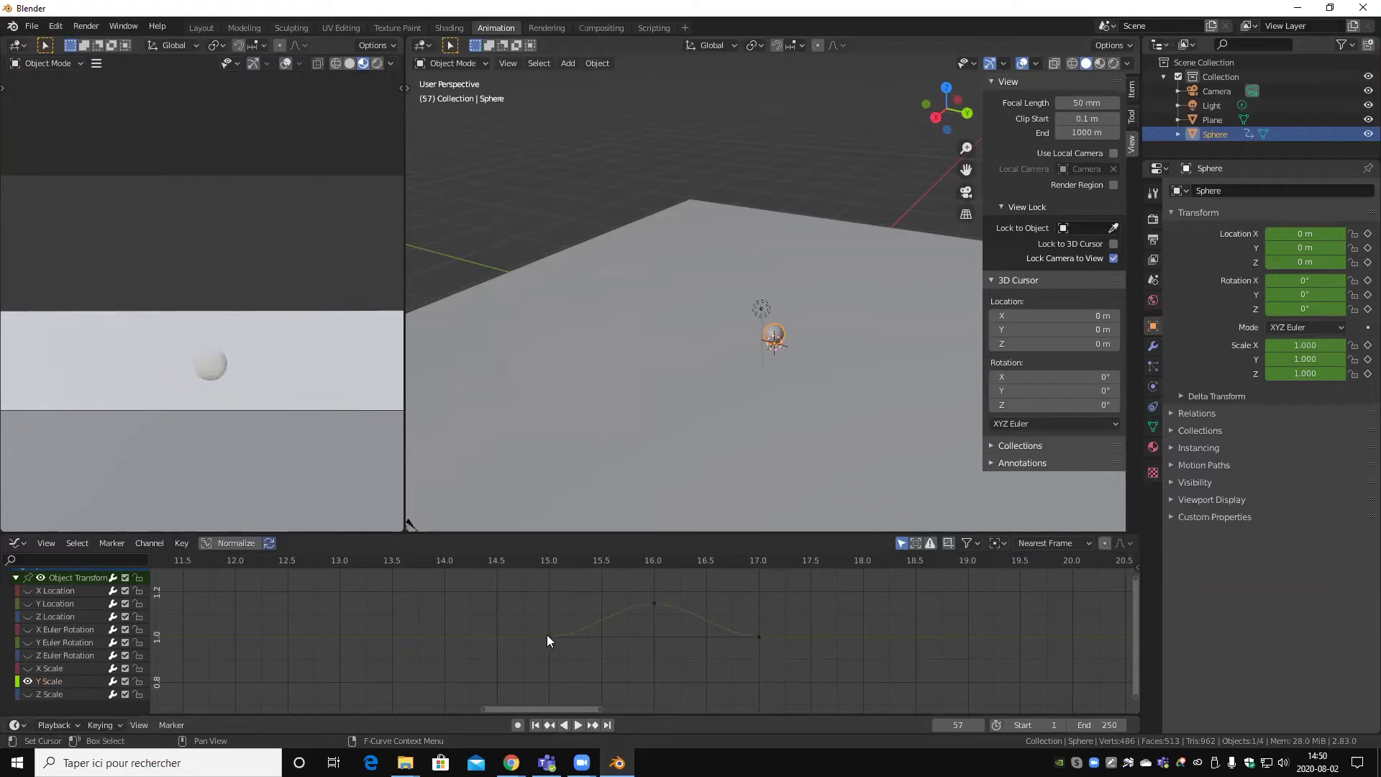
left_click(555, 637)
key("g")
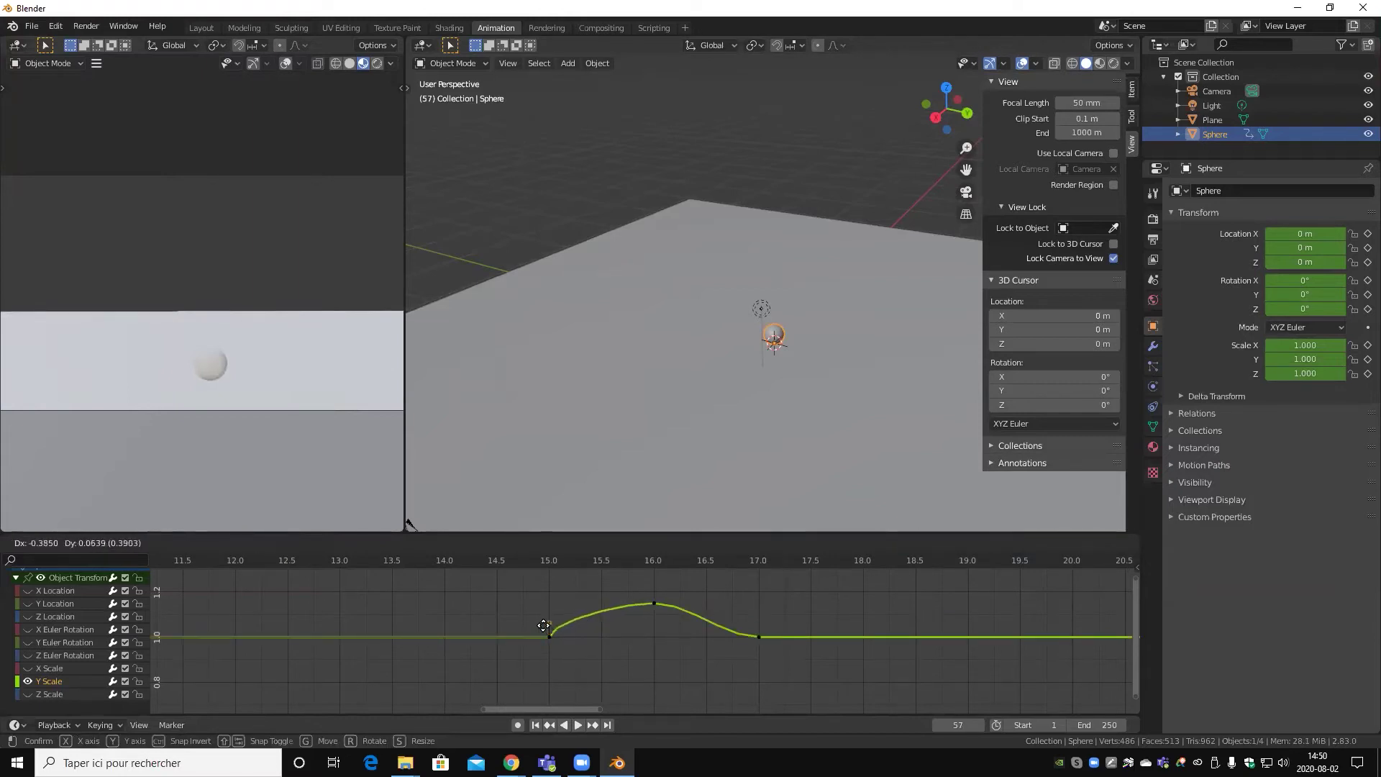
left_click(543, 625)
- Leave the frame 17 key in place and hide the Y Scale curve from the graph
left_click(759, 637)
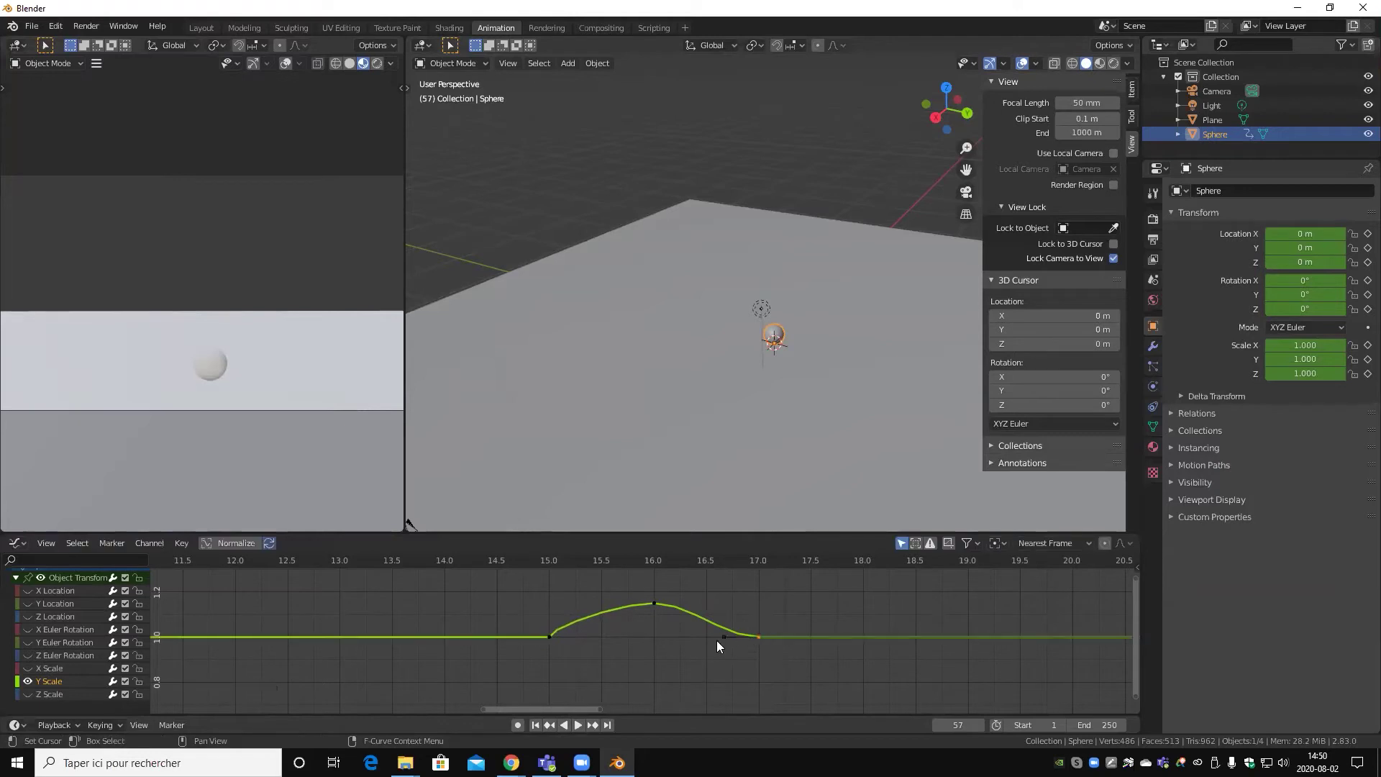
key("g")
right_click(780, 625)
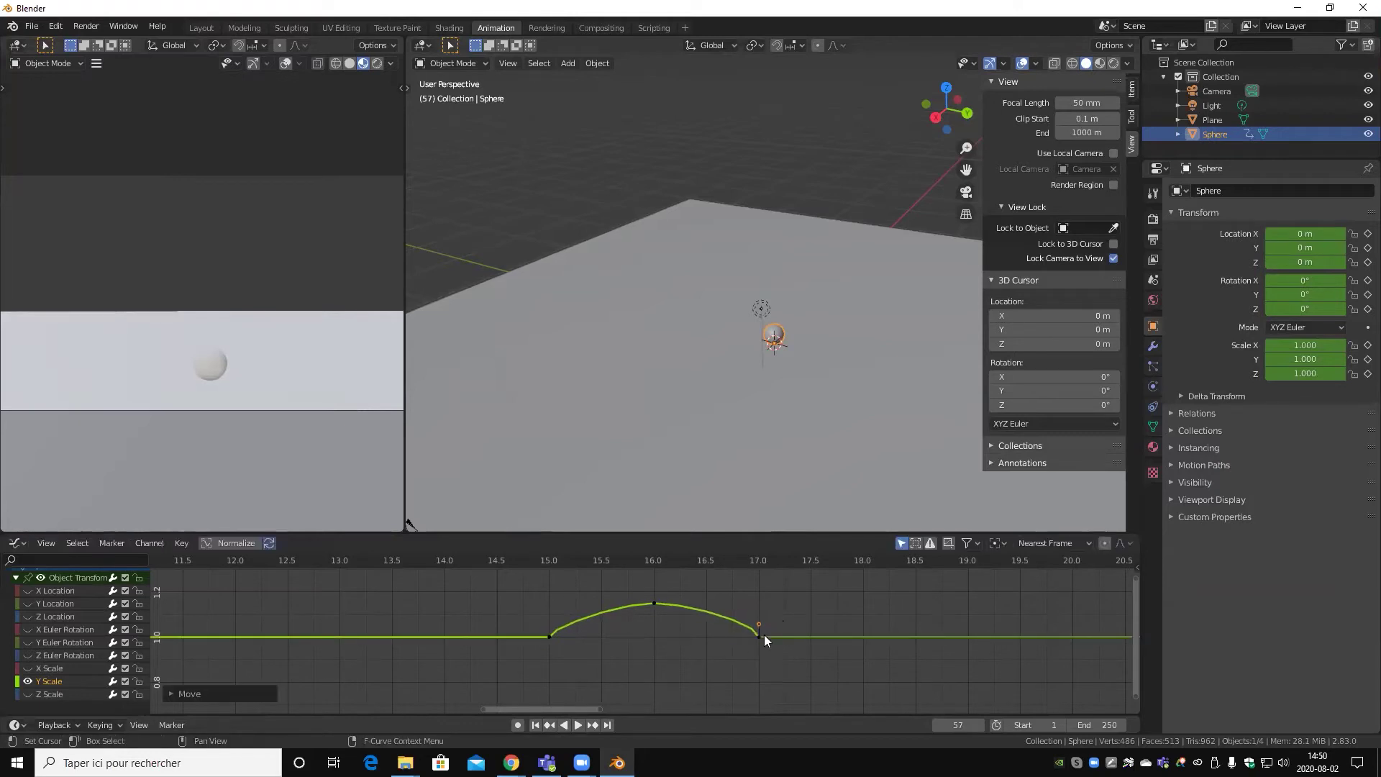
left_click(600, 645)
scroll(717, 640, "down", 5)
scroll(344, 676, "down", 2)
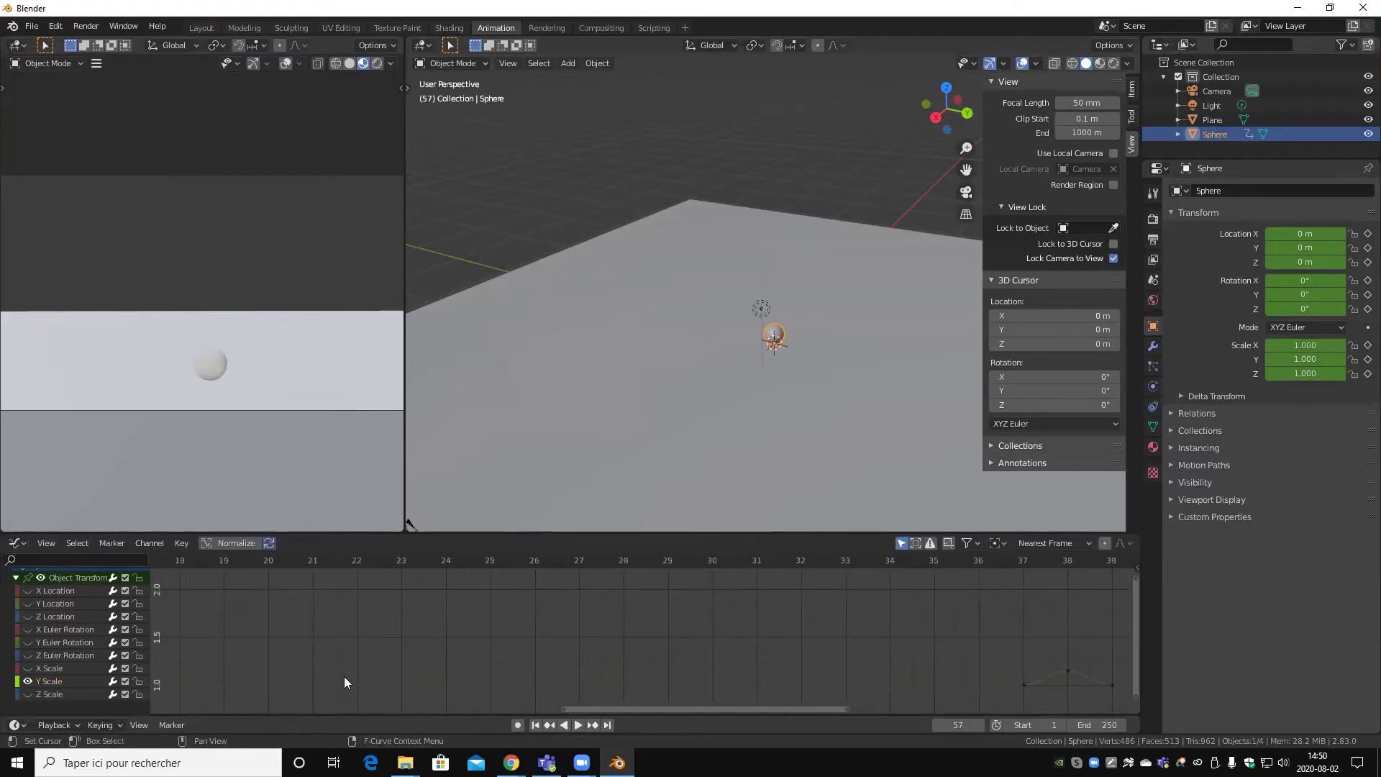
scroll(755, 631, "down", 2)
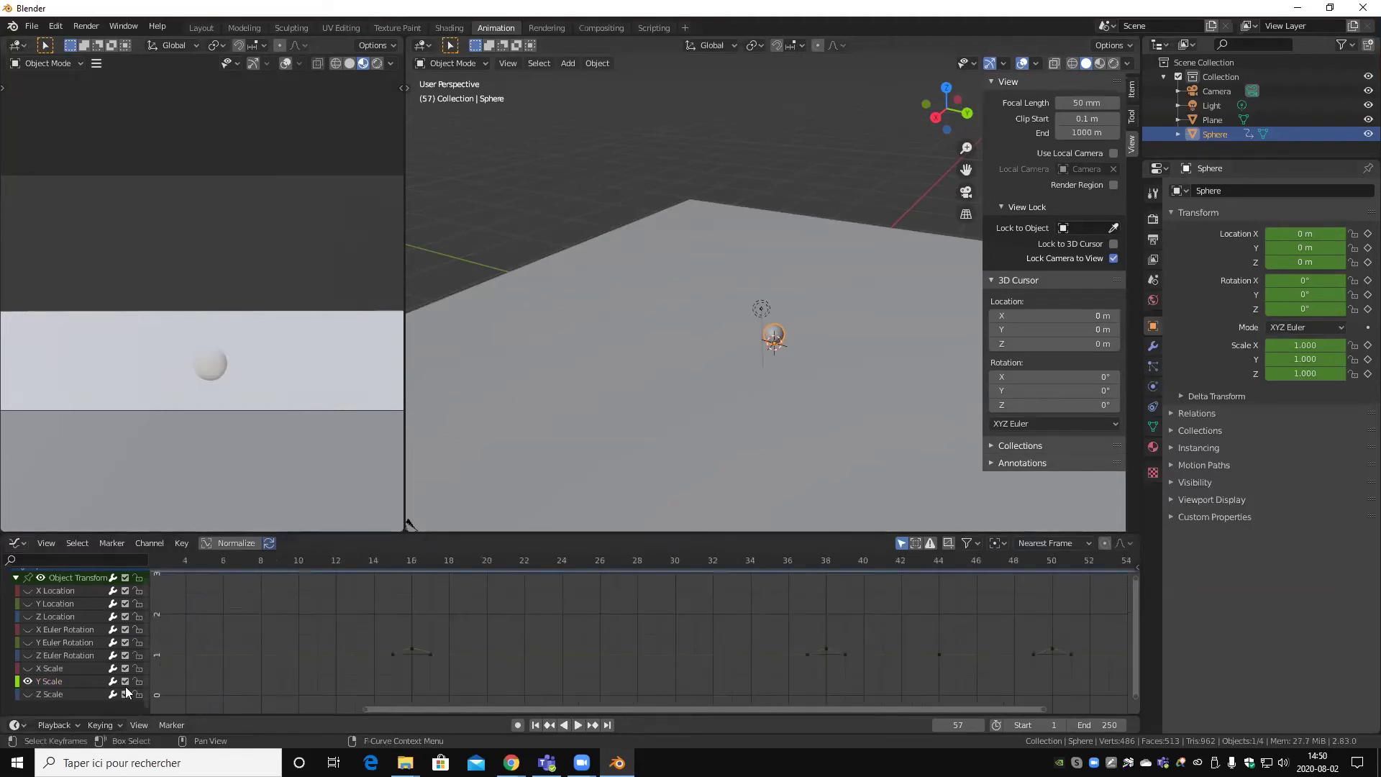
left_click(28, 681)
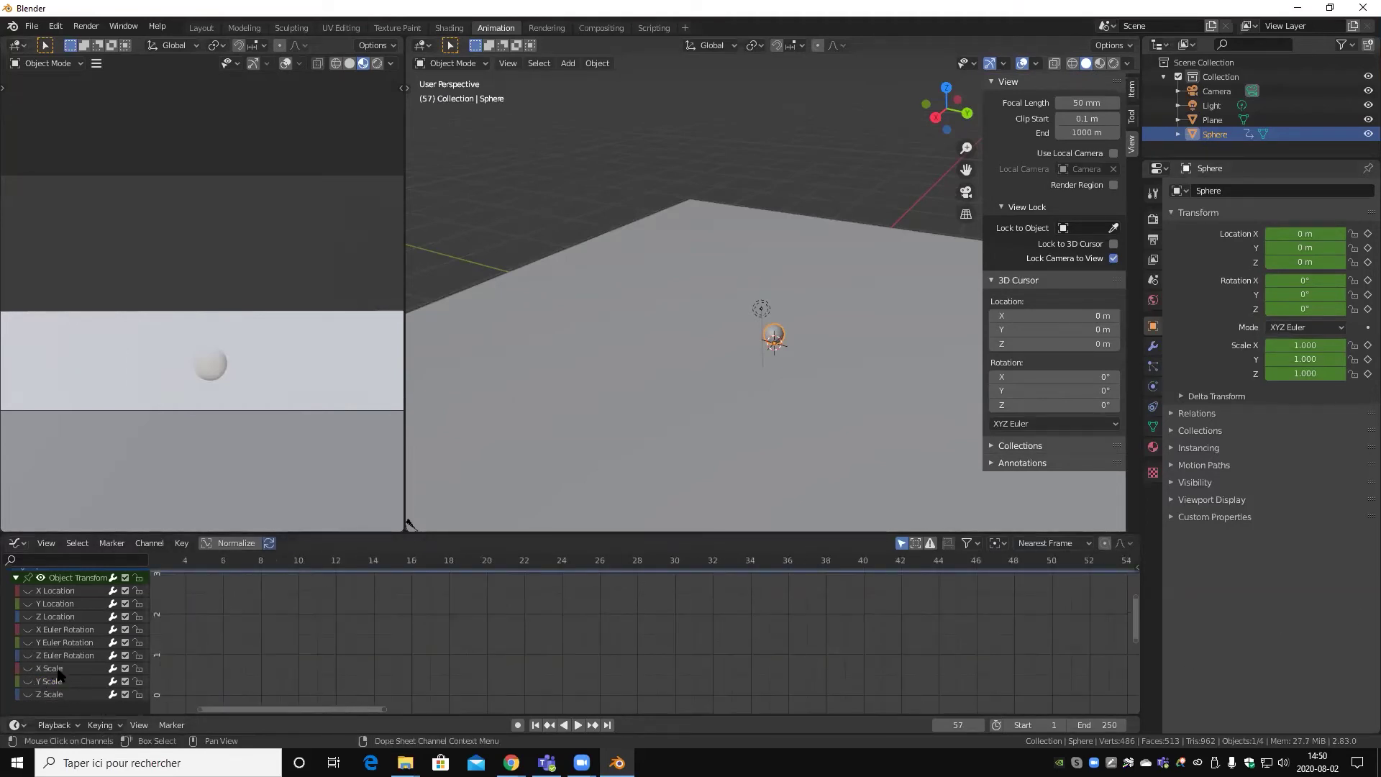
left_click(25, 615)
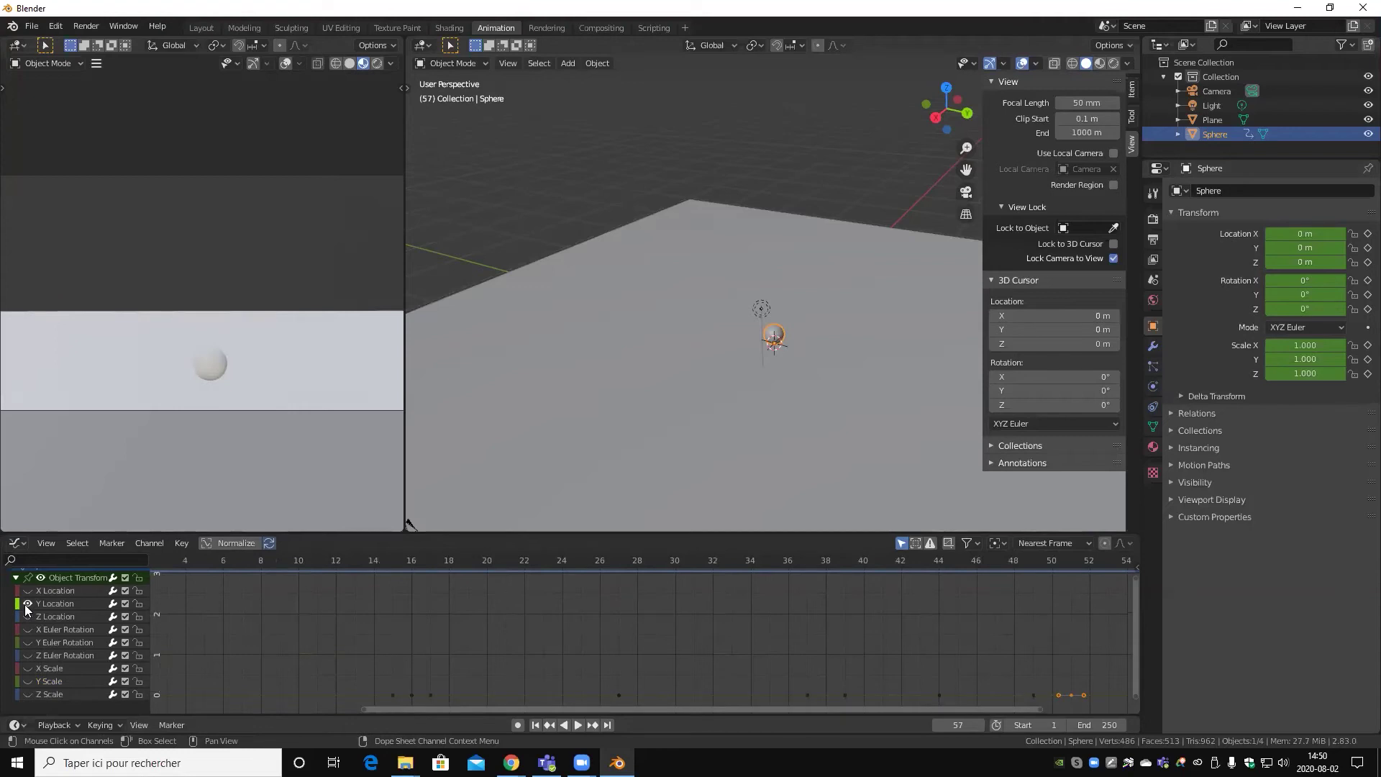
- Show the Y Location curve and frame all its keys in the Graph Editor
left_click(26, 615)
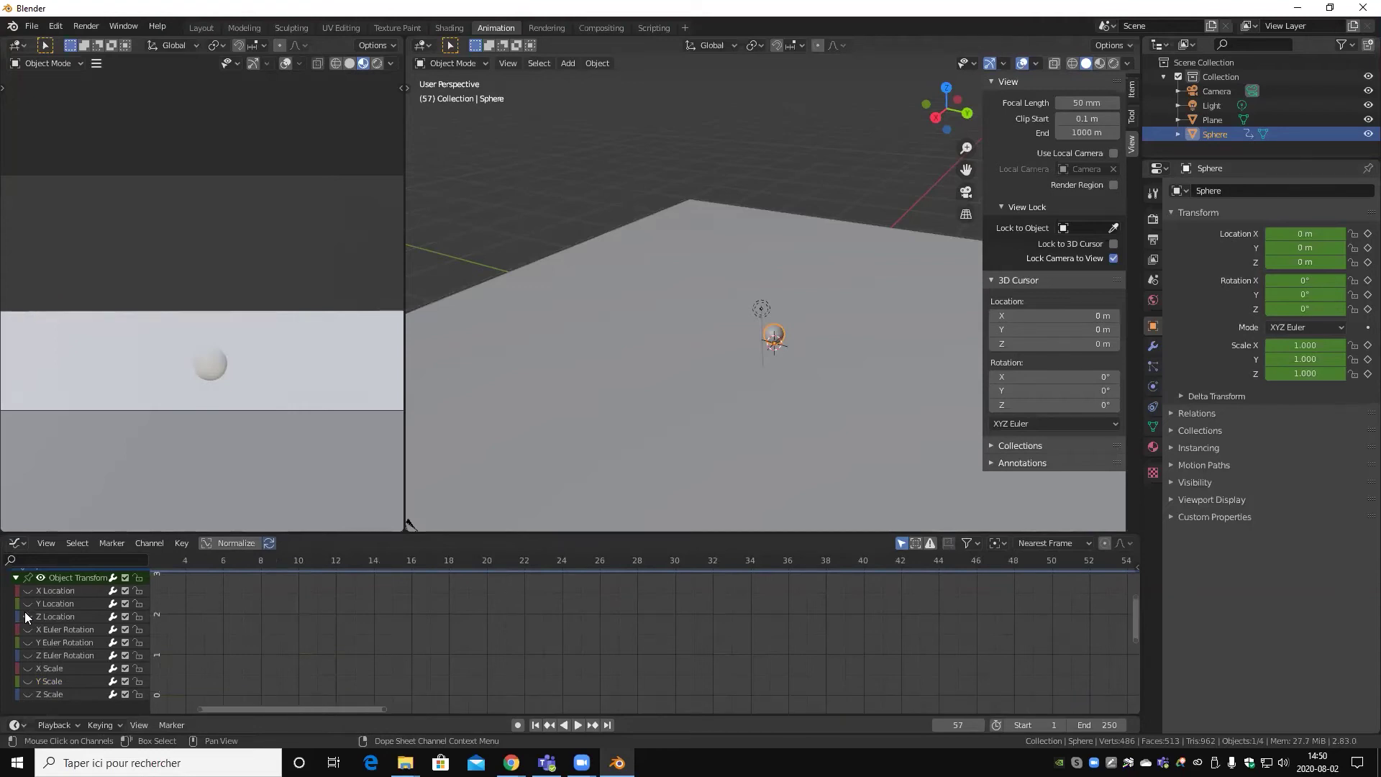
left_click(28, 603)
key("Home")
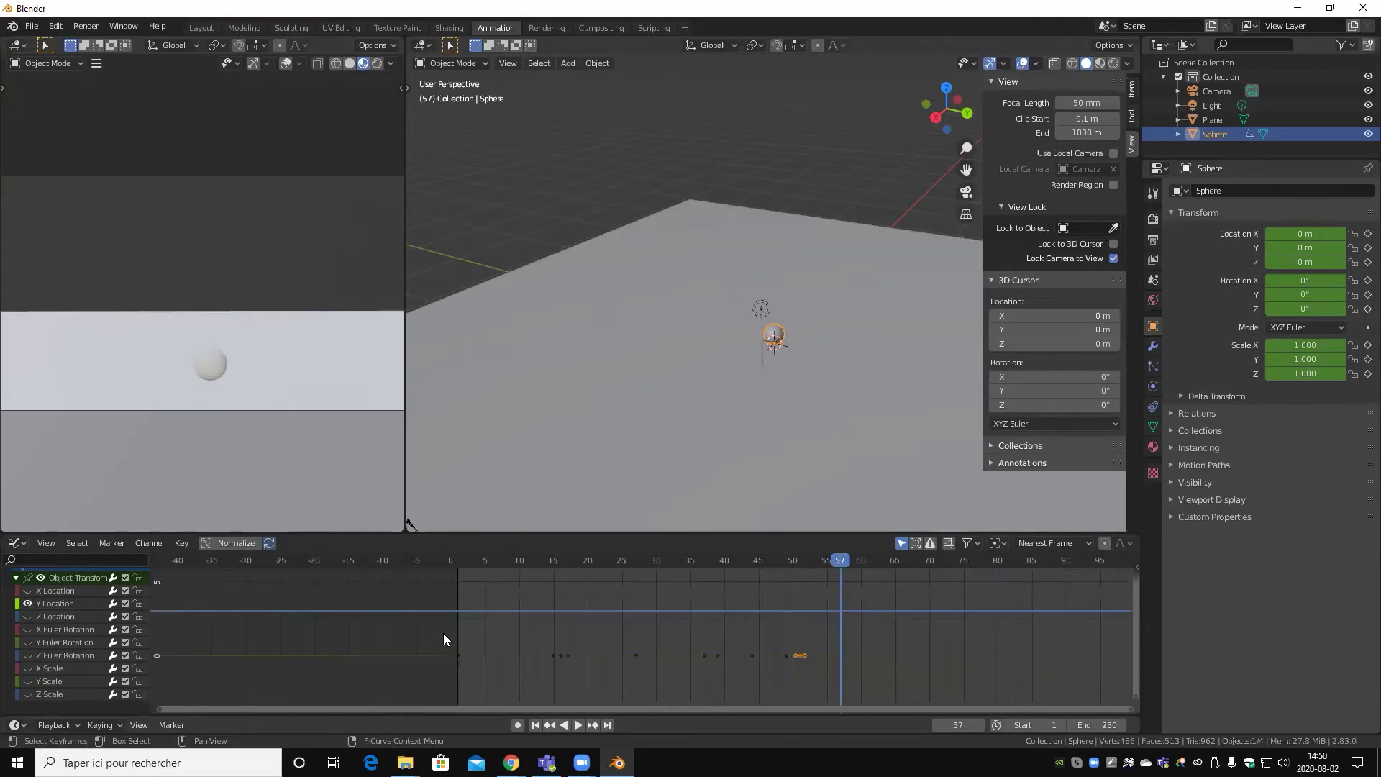
key("Home")
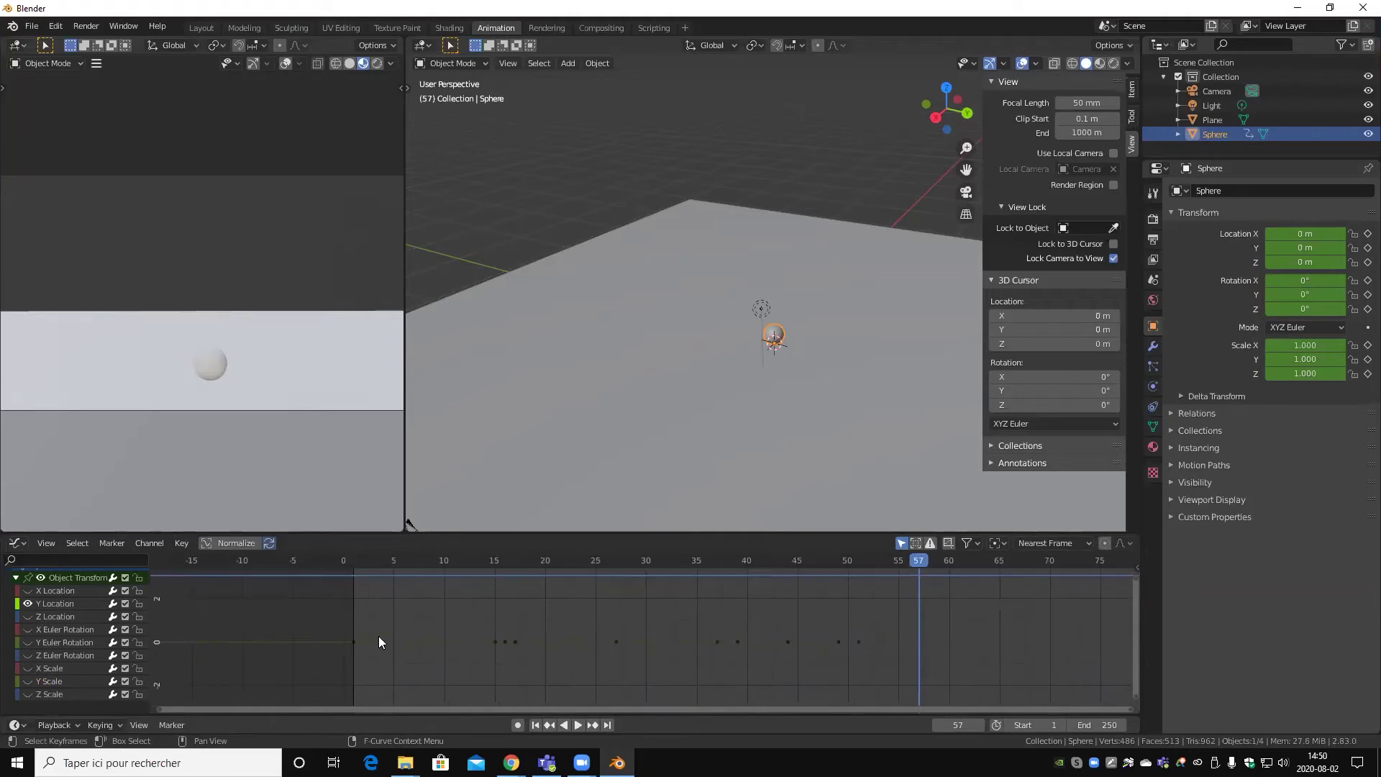
- Delete the in-between Y Location keyframes, keeping only the first and last keys
mouse_move(390, 626)
left_mouse_down()
mouse_move(766, 679)
mouse_move(658, 675)
mouse_move(921, 680)
left_mouse_up()
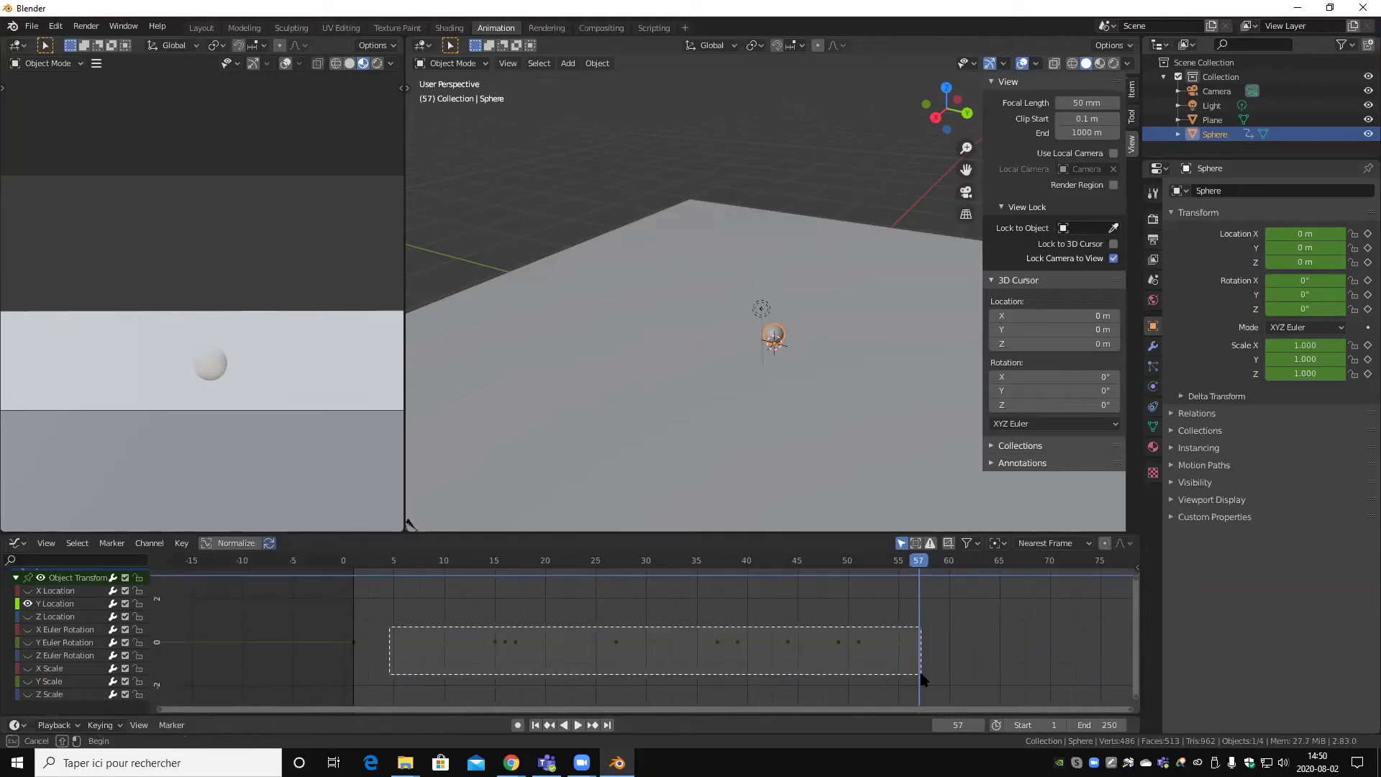
left_click_drag(921, 677, 921, 677)
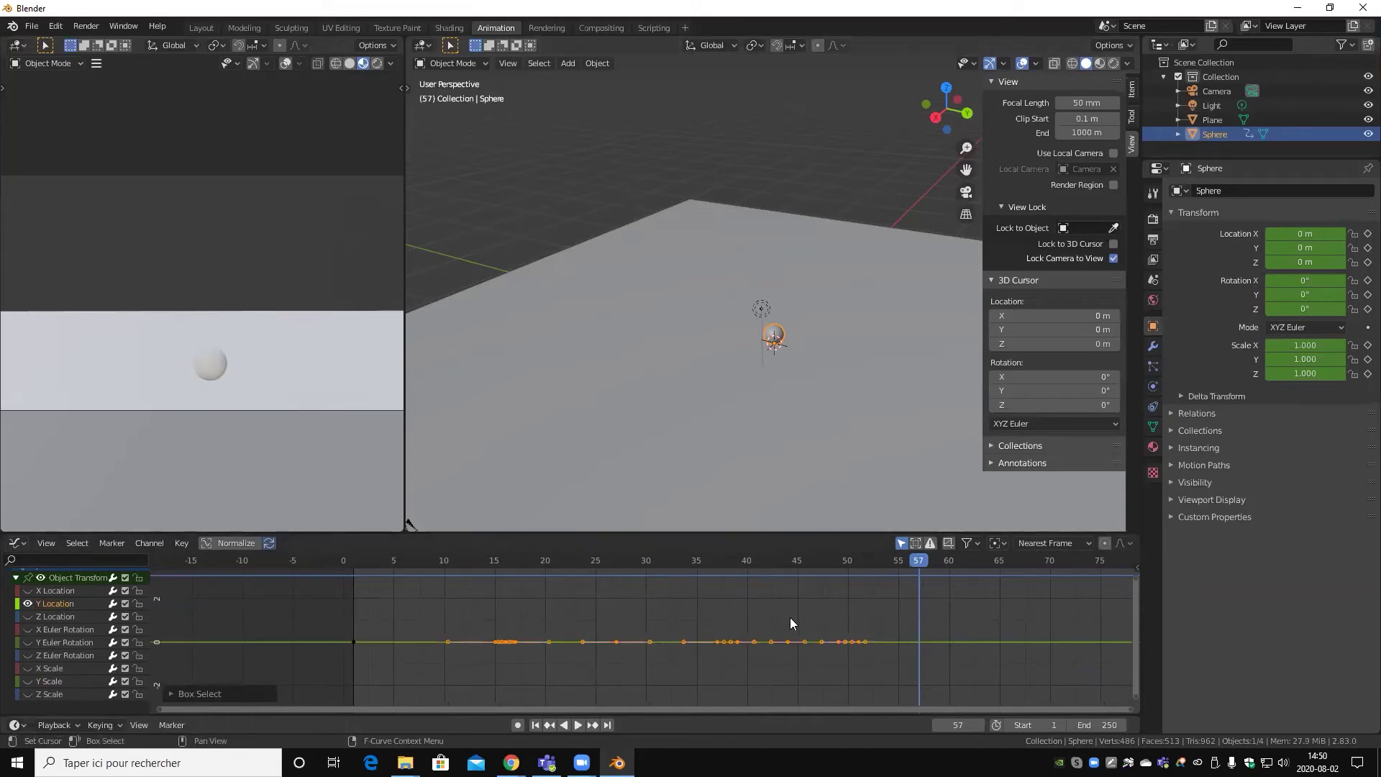
left_click(907, 619)
left_click_drag(903, 621, 828, 673)
key("g")
right_click(878, 625)
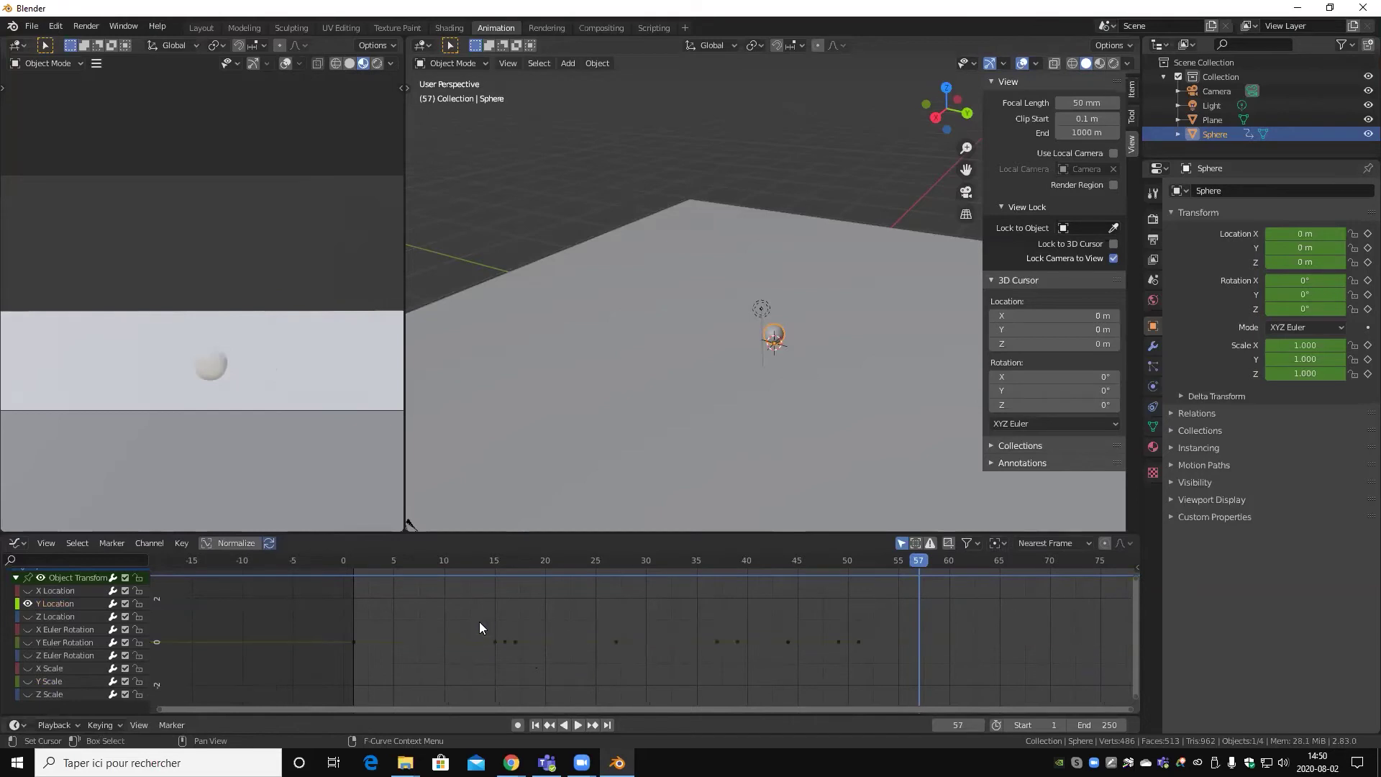
left_click_drag(402, 612, 852, 678)
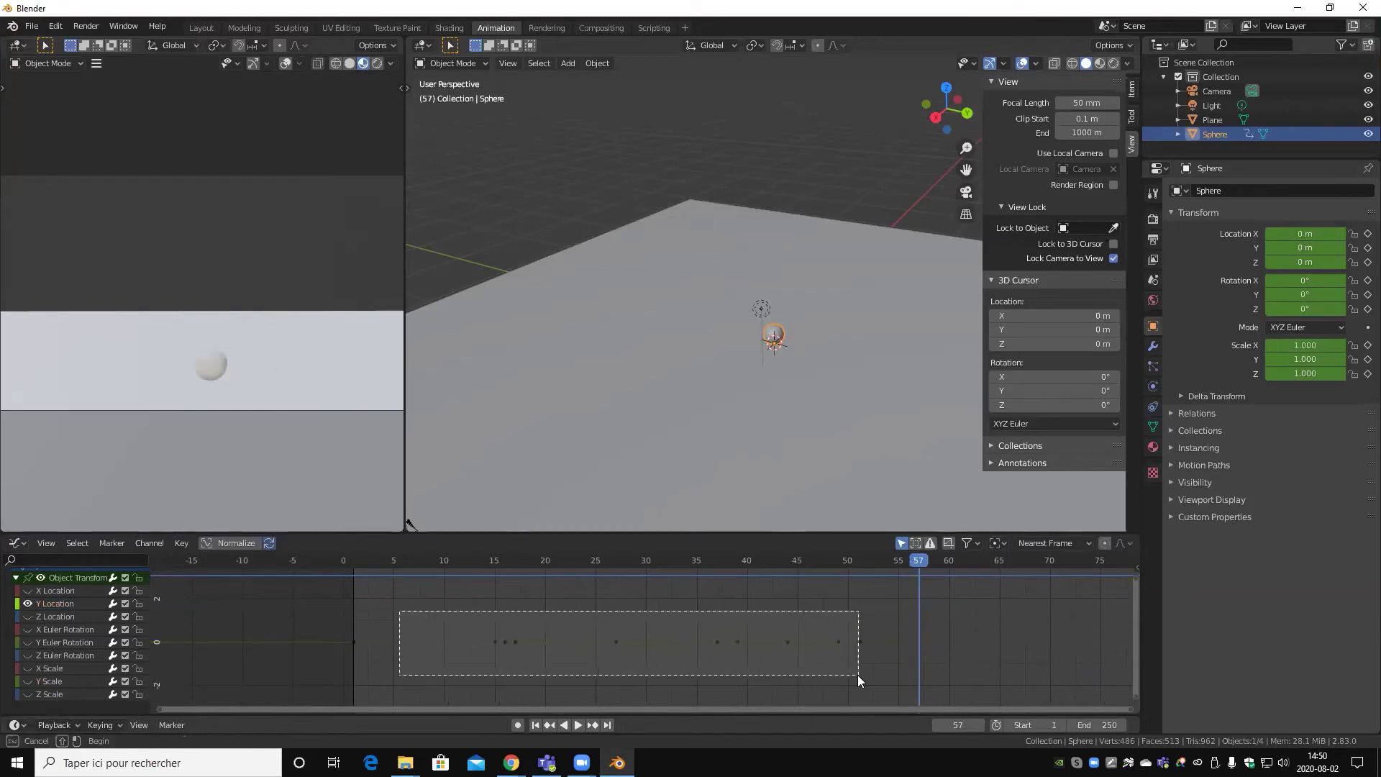
left_click_drag(852, 681, 847, 681)
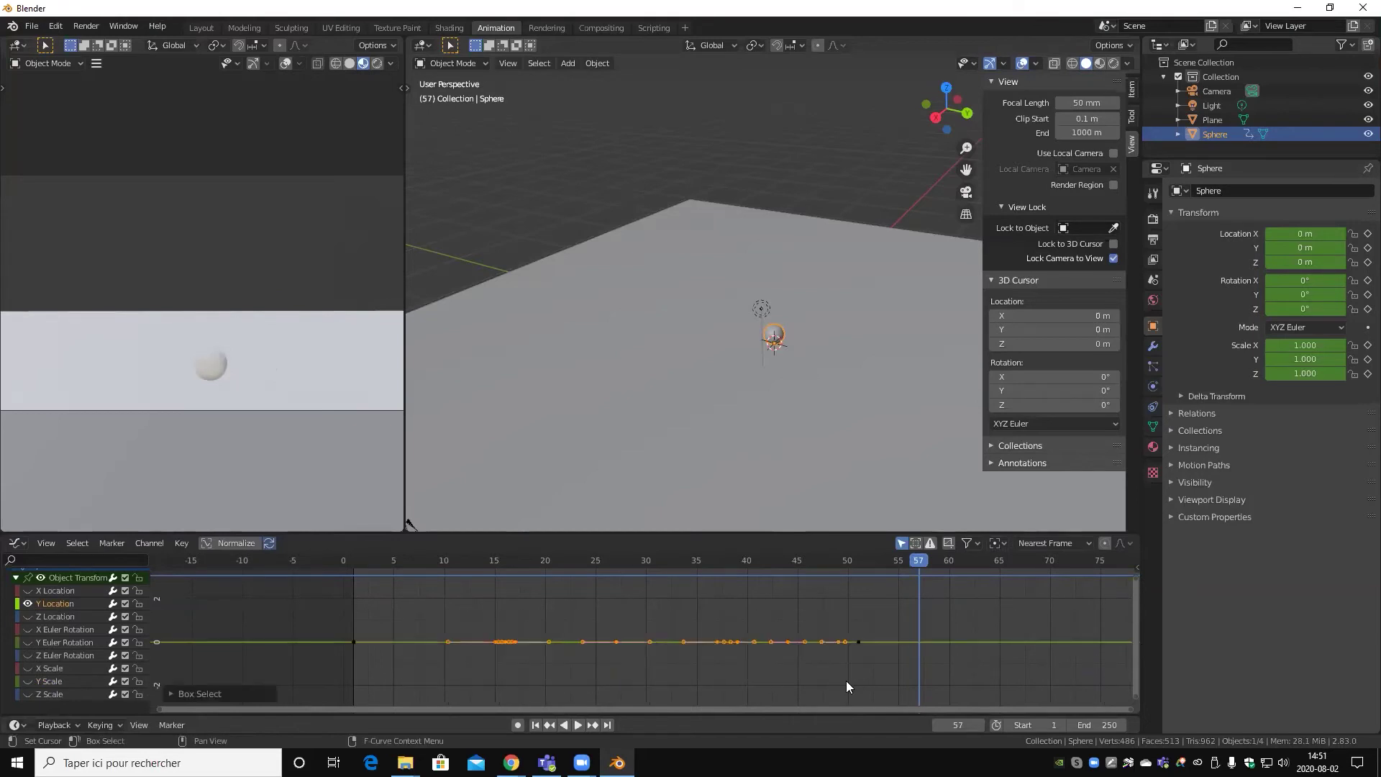
key("x")
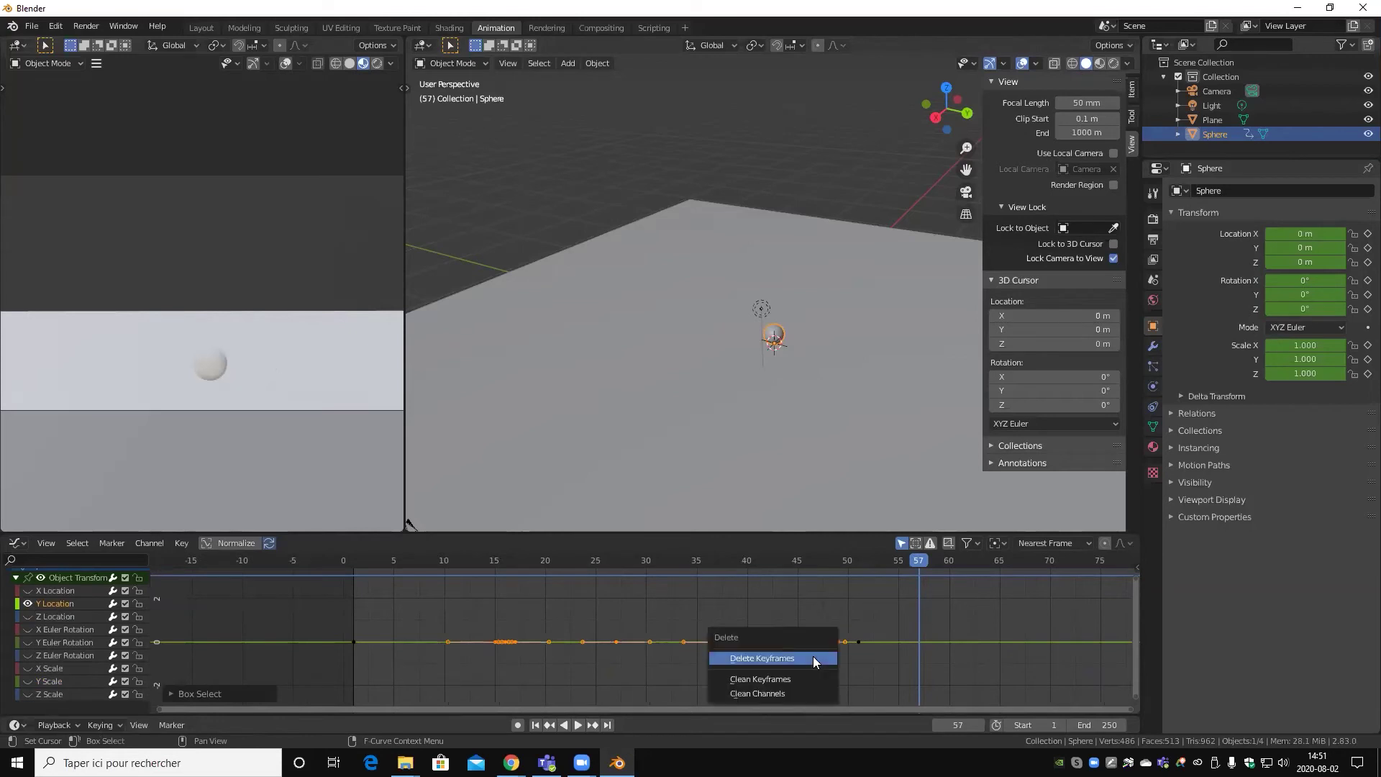
left_click(804, 658)
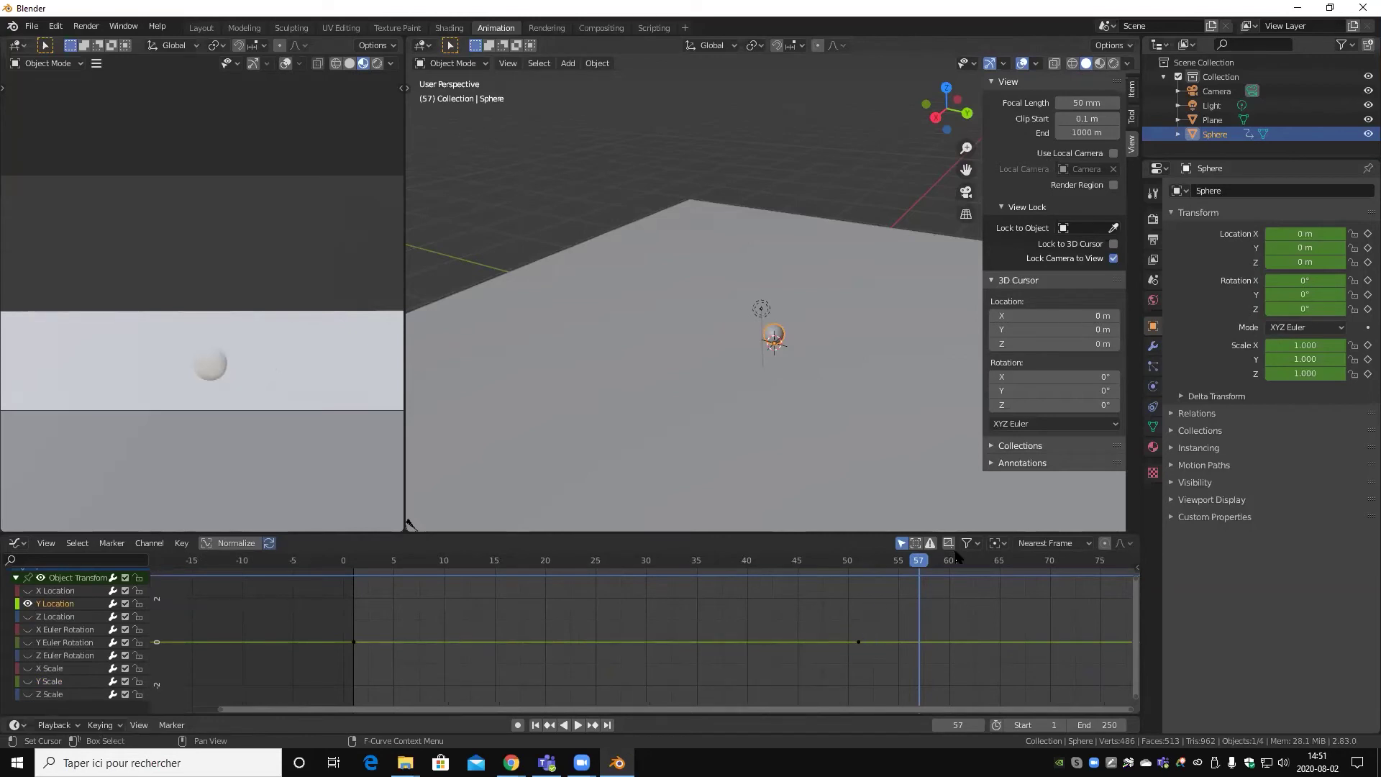
- Raise the frame 51 Y Location key to about 10 m
left_click_drag(928, 558, 881, 638)
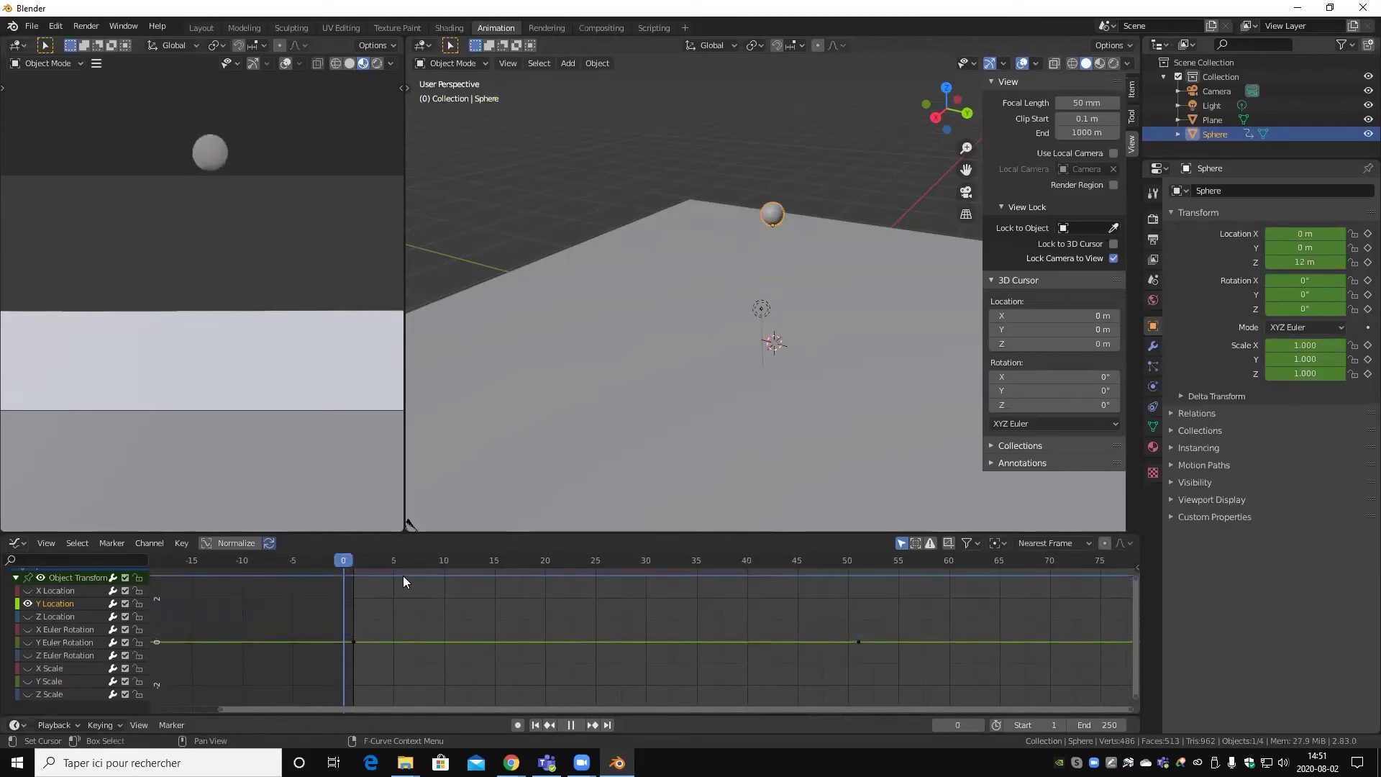
left_click_drag(834, 568, 859, 593)
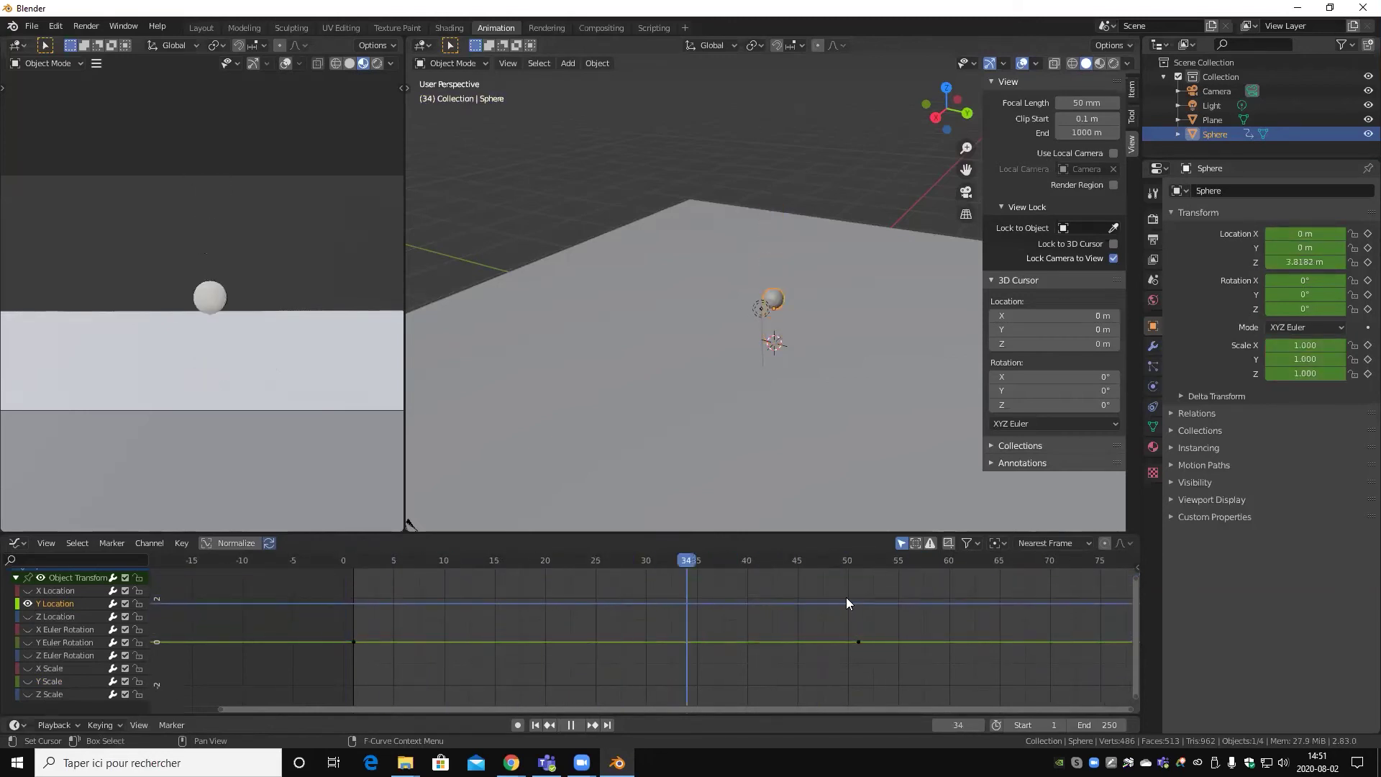
key("space")
left_click_drag(903, 669, 848, 619)
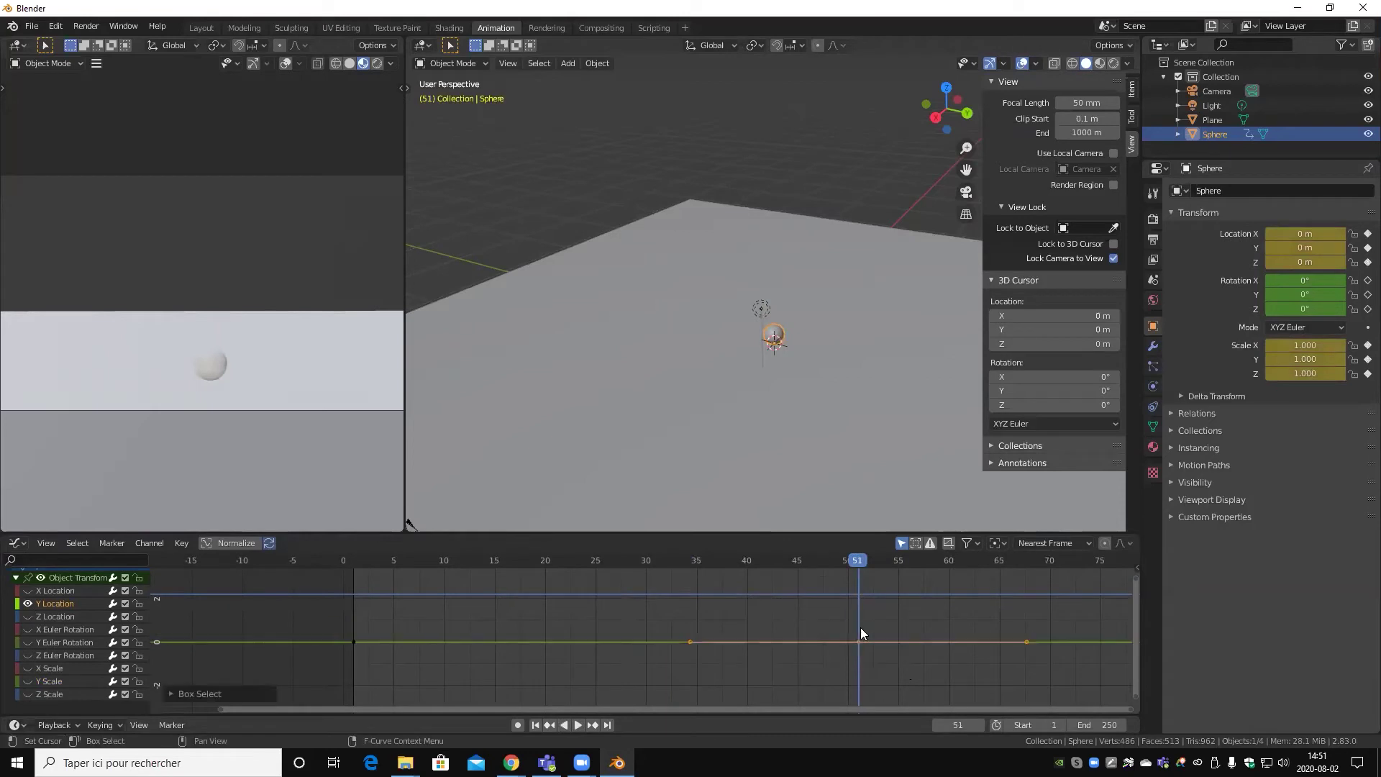
key("g")
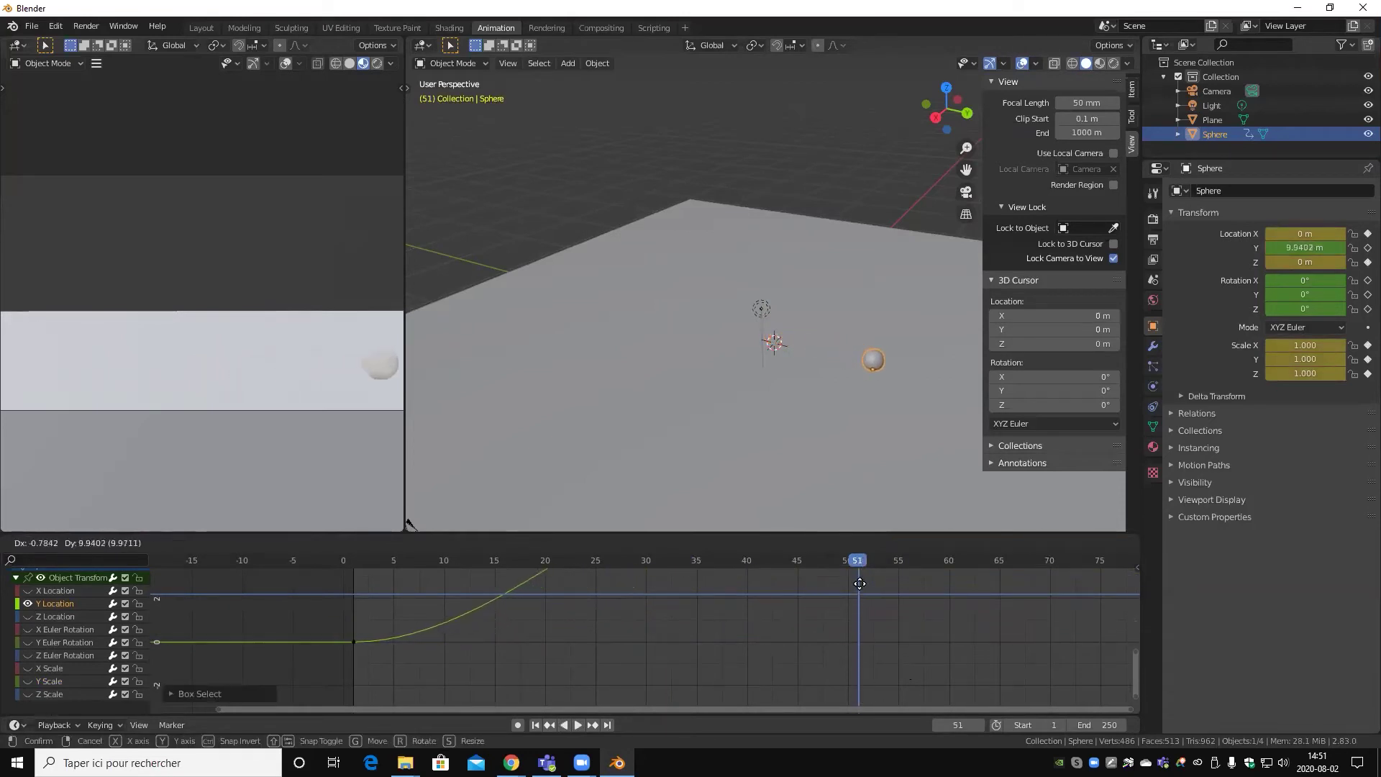
left_click(860, 583)
- Return to frame 0 and box-select the curve's upper end keys
scroll(482, 631, "down", 2)
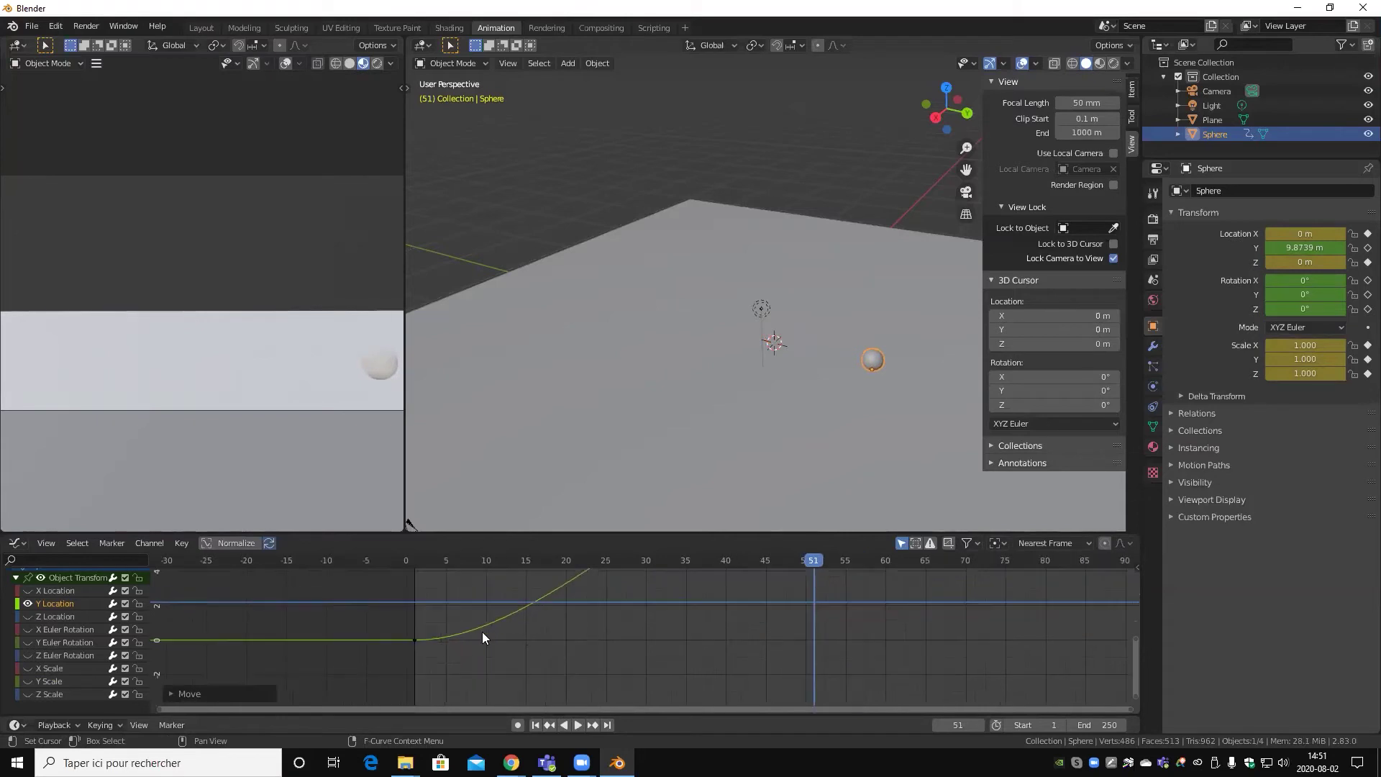
scroll(646, 602, "down", 2)
mouse_move(739, 559)
left_mouse_down()
mouse_move(457, 639)
mouse_move(502, 631)
mouse_move(541, 668)
mouse_move(504, 593)
left_mouse_up()
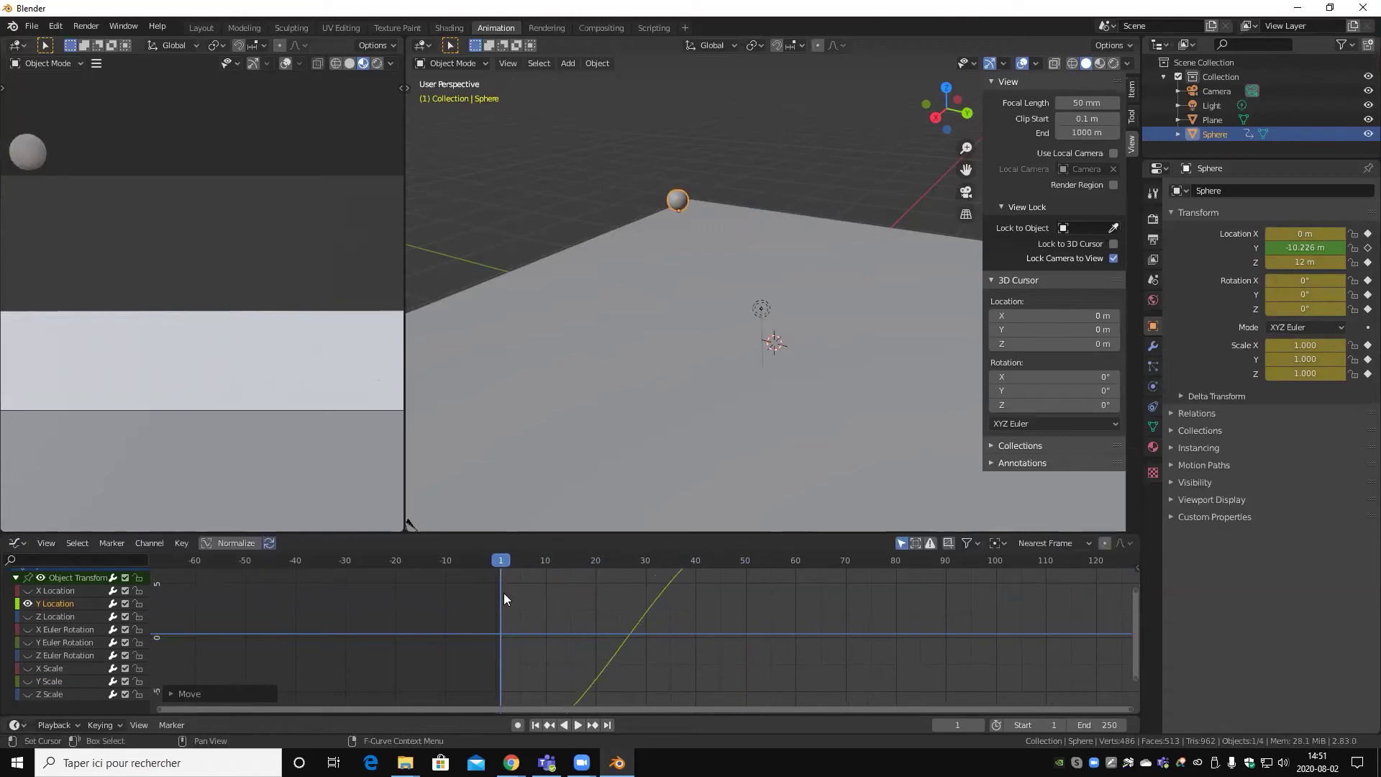
scroll(625, 602, "down", 5)
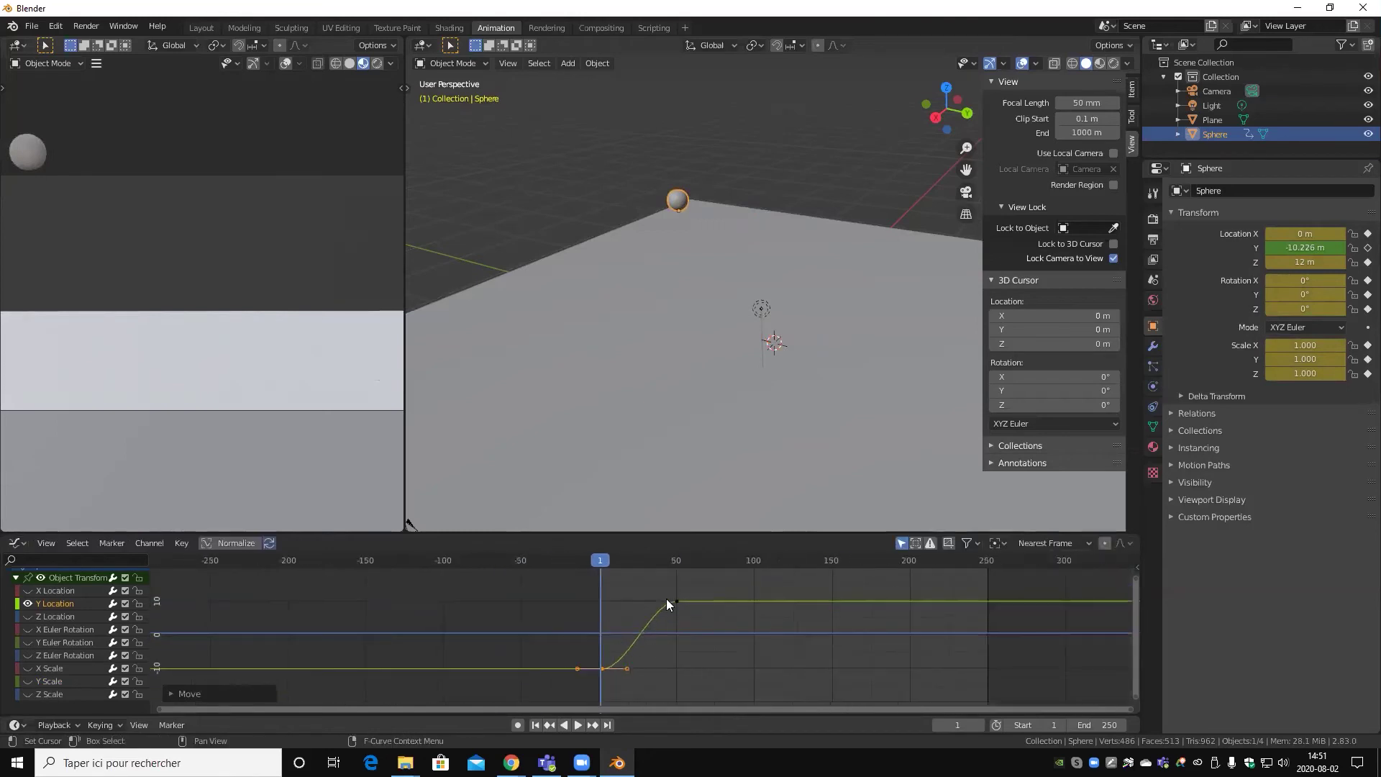
left_click_drag(660, 583, 711, 614)
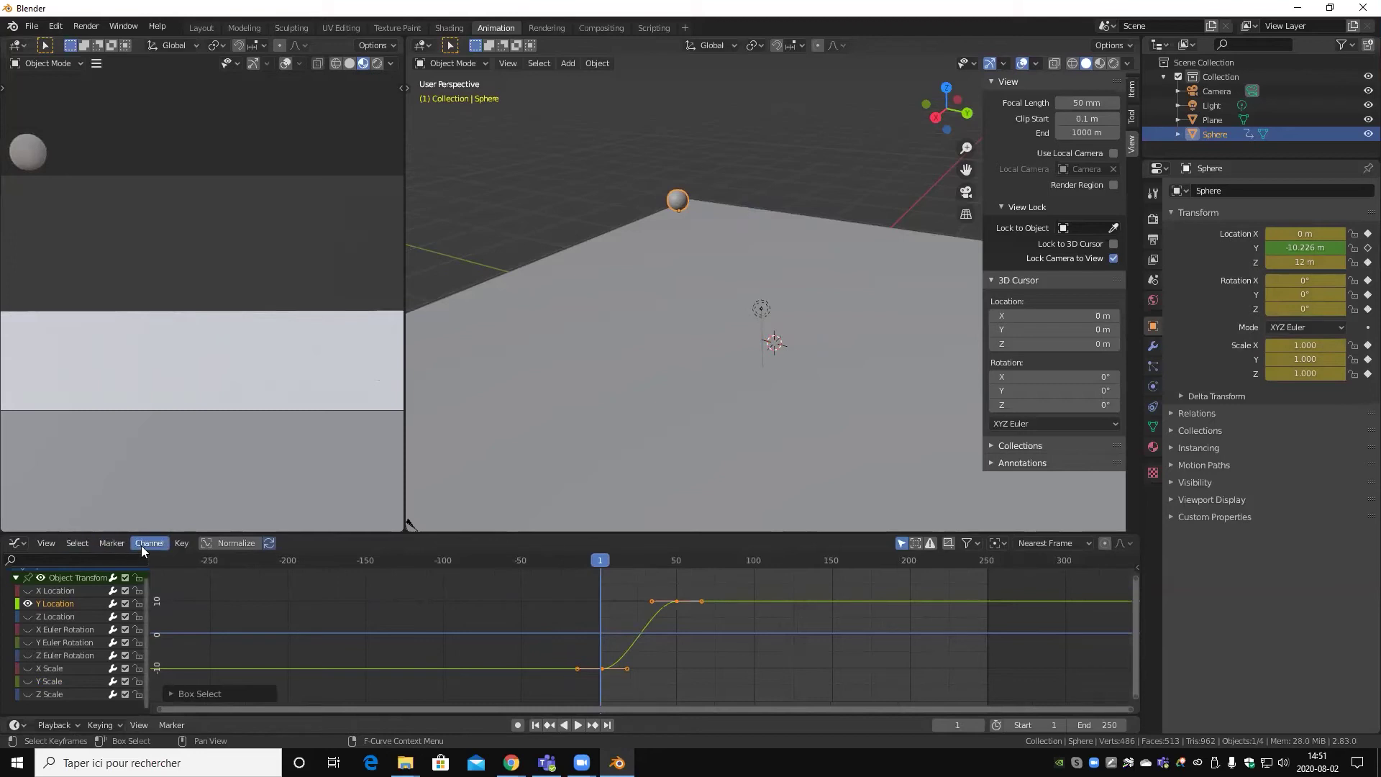
- Make the Y Location keys interpolate linearly and preview the motion from frame 0
left_click(188, 544)
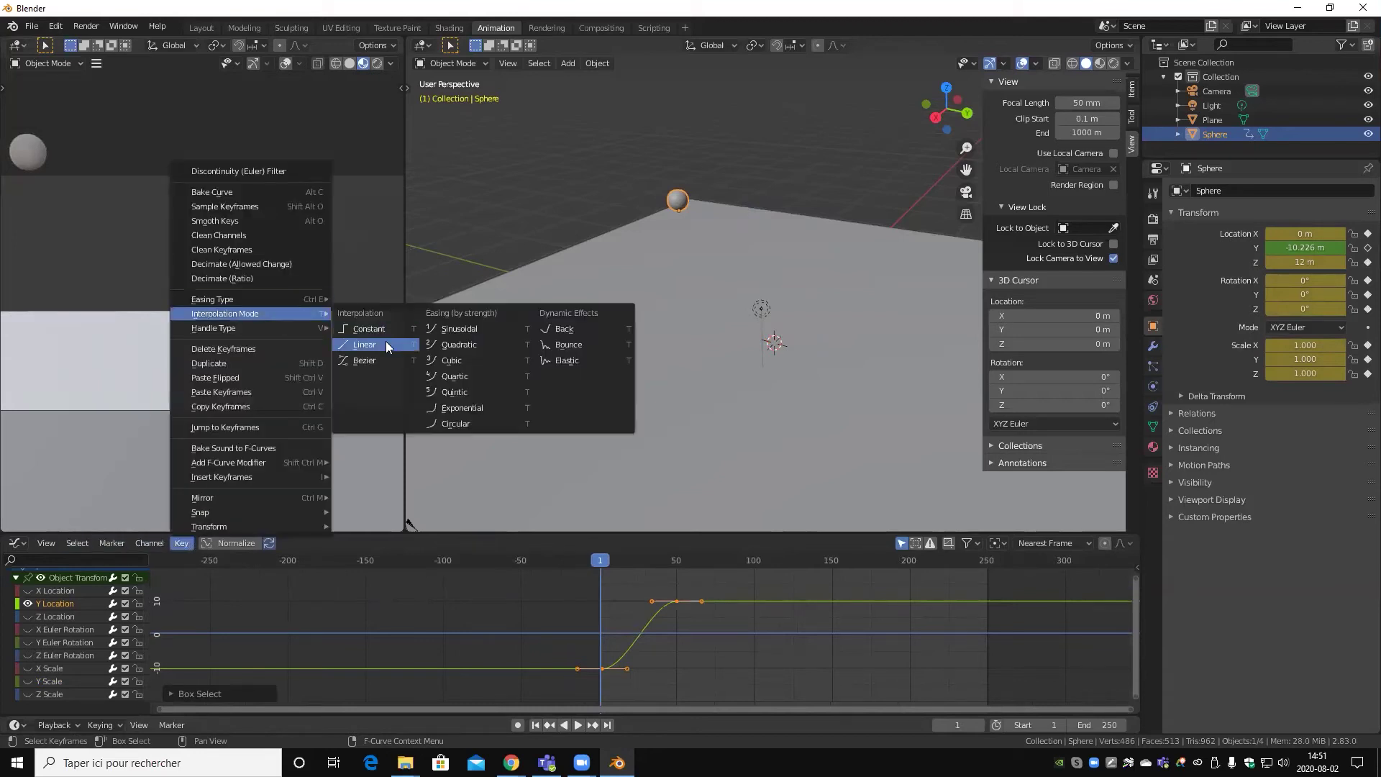
left_click(385, 341)
key("space")
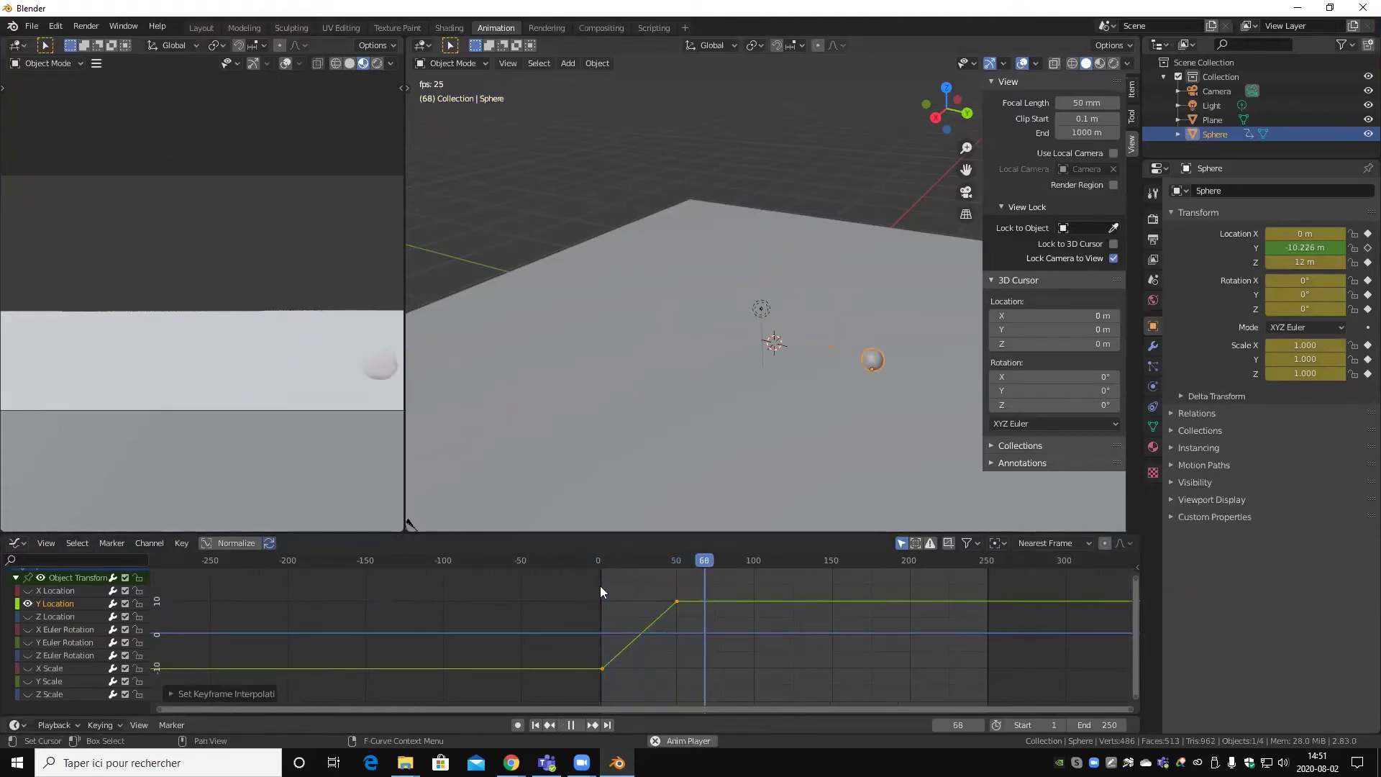
key("space")
left_click_drag(724, 561, 522, 569)
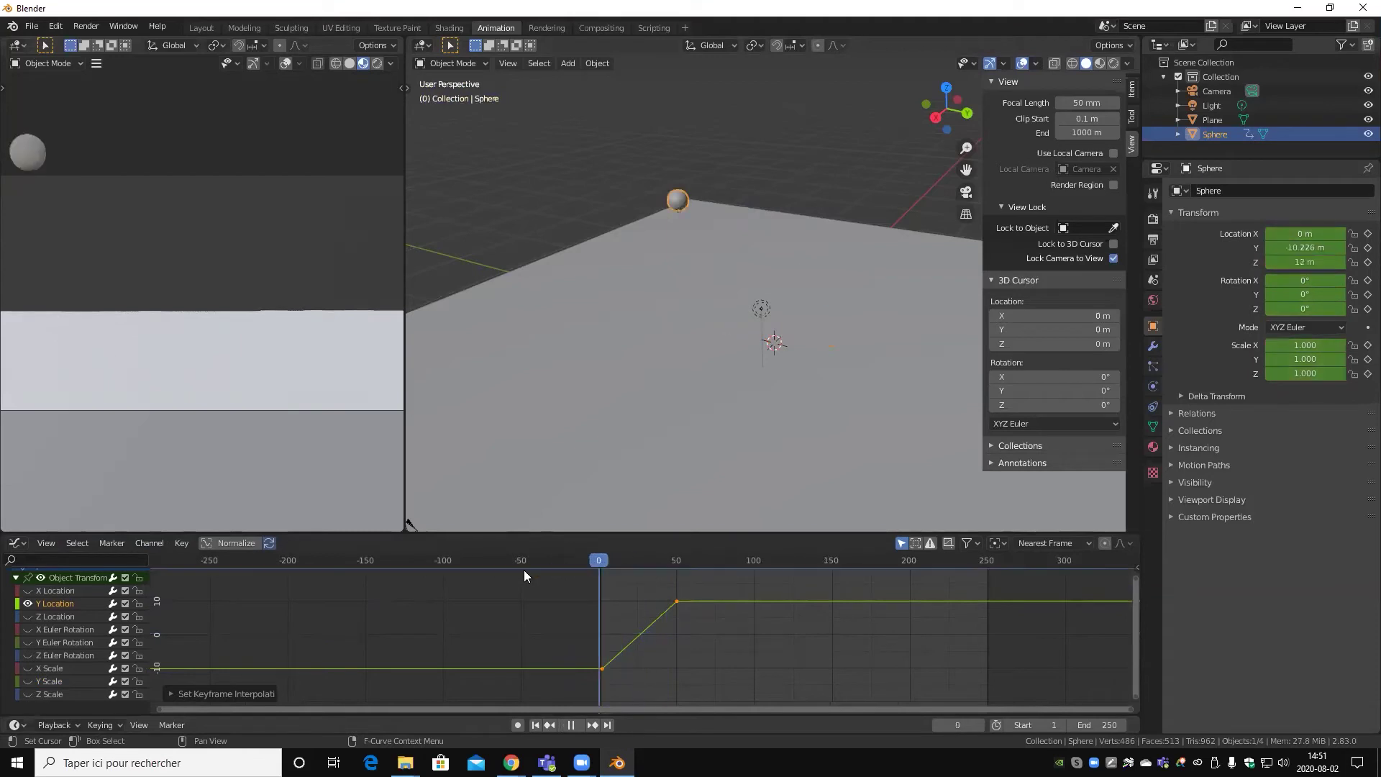
left_click(686, 618)
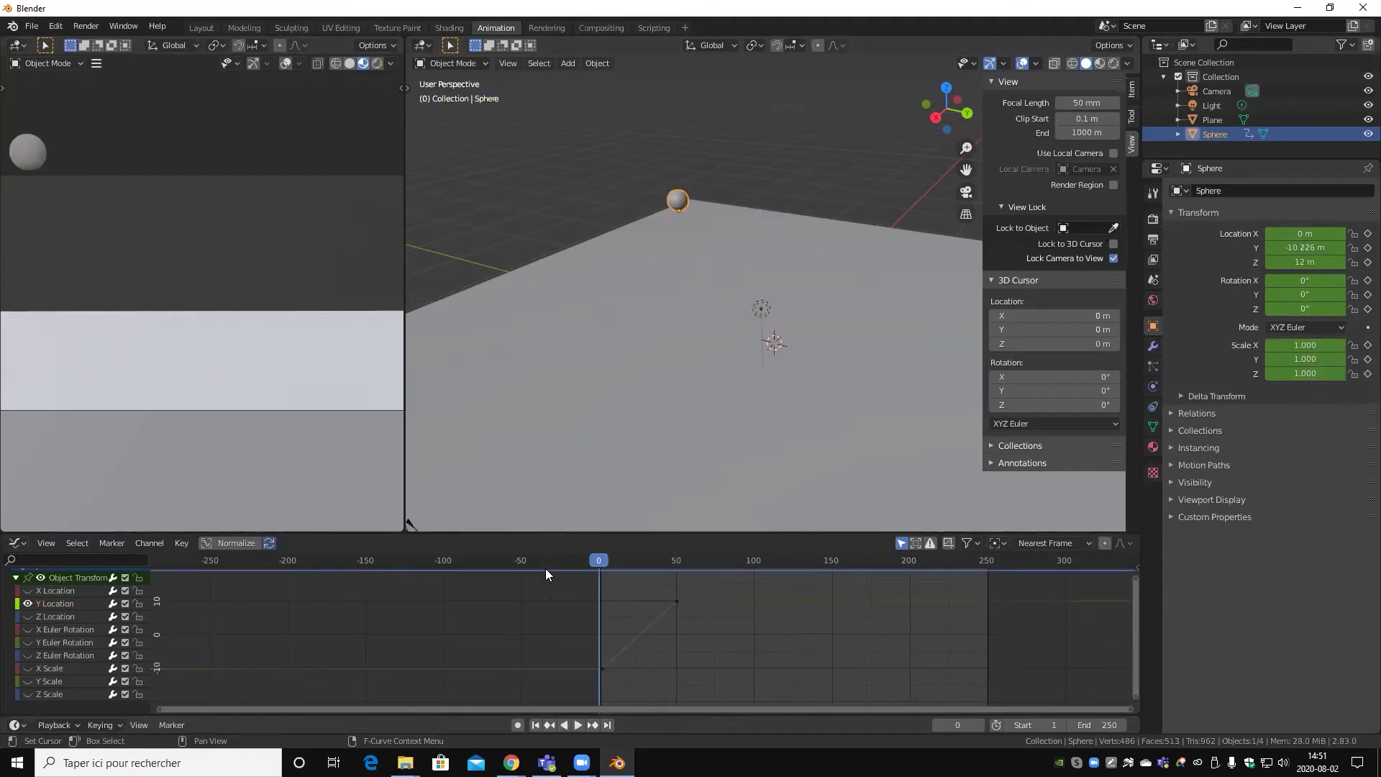
mouse_move(545, 568)
left_mouse_down()
mouse_move(556, 601)
mouse_move(751, 694)
left_mouse_up()
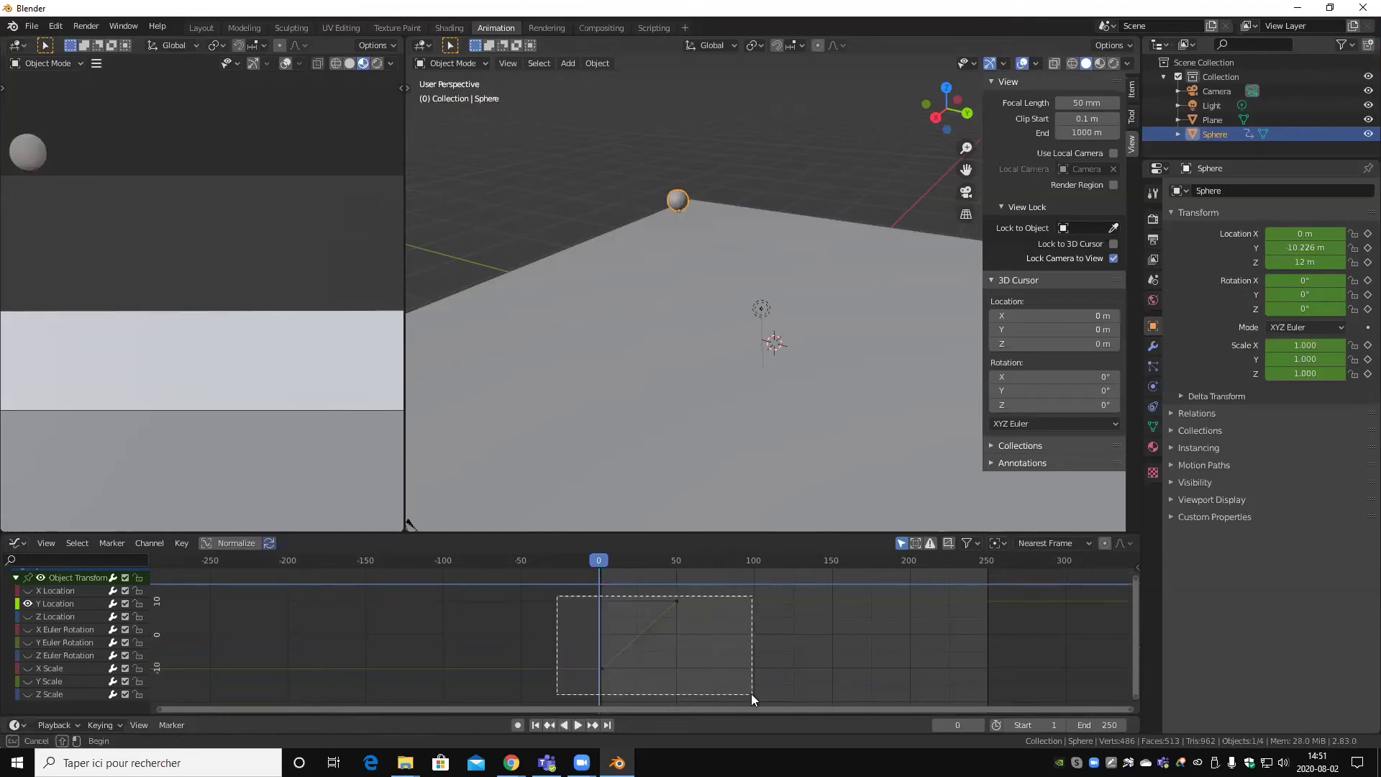
- Switch the Y Location keys to Bezier interpolation with Free handles
left_click(181, 543)
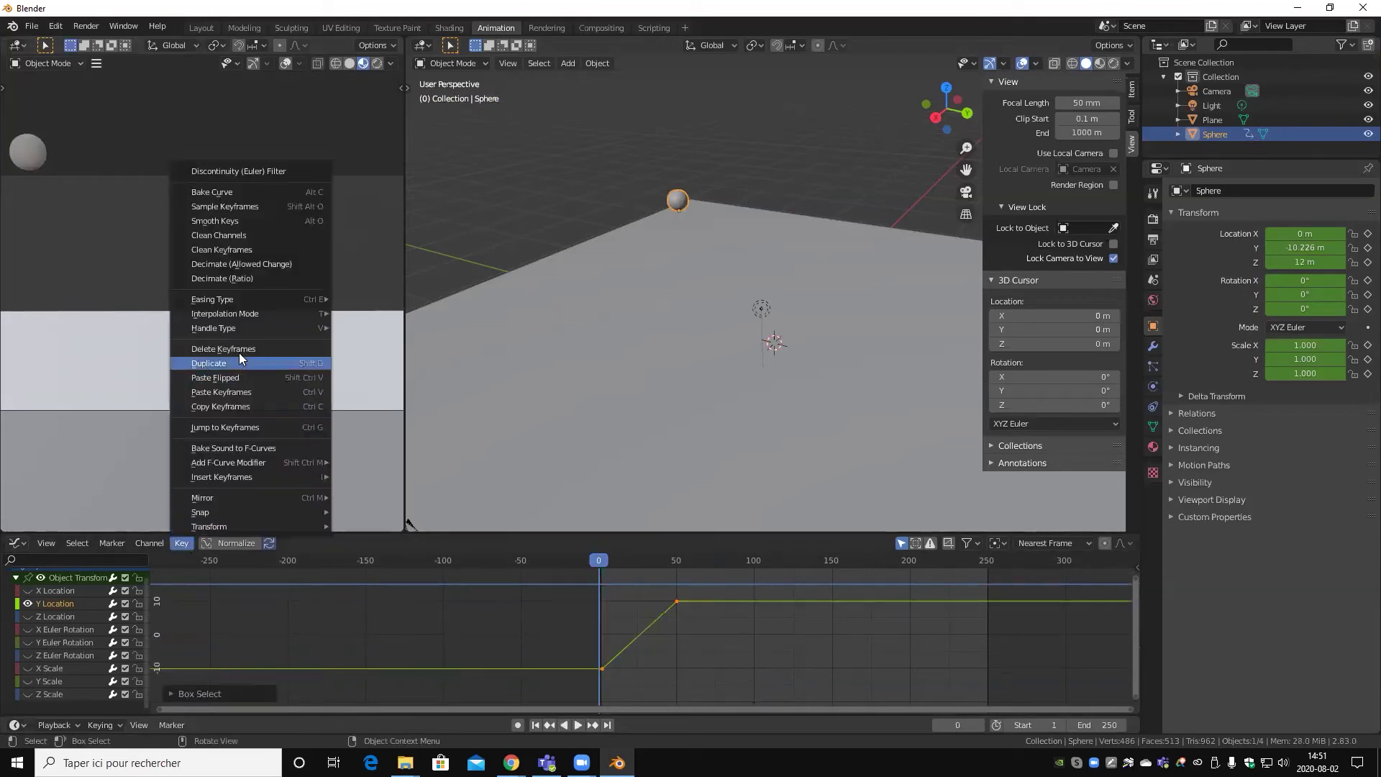
mouse_move(226, 312)
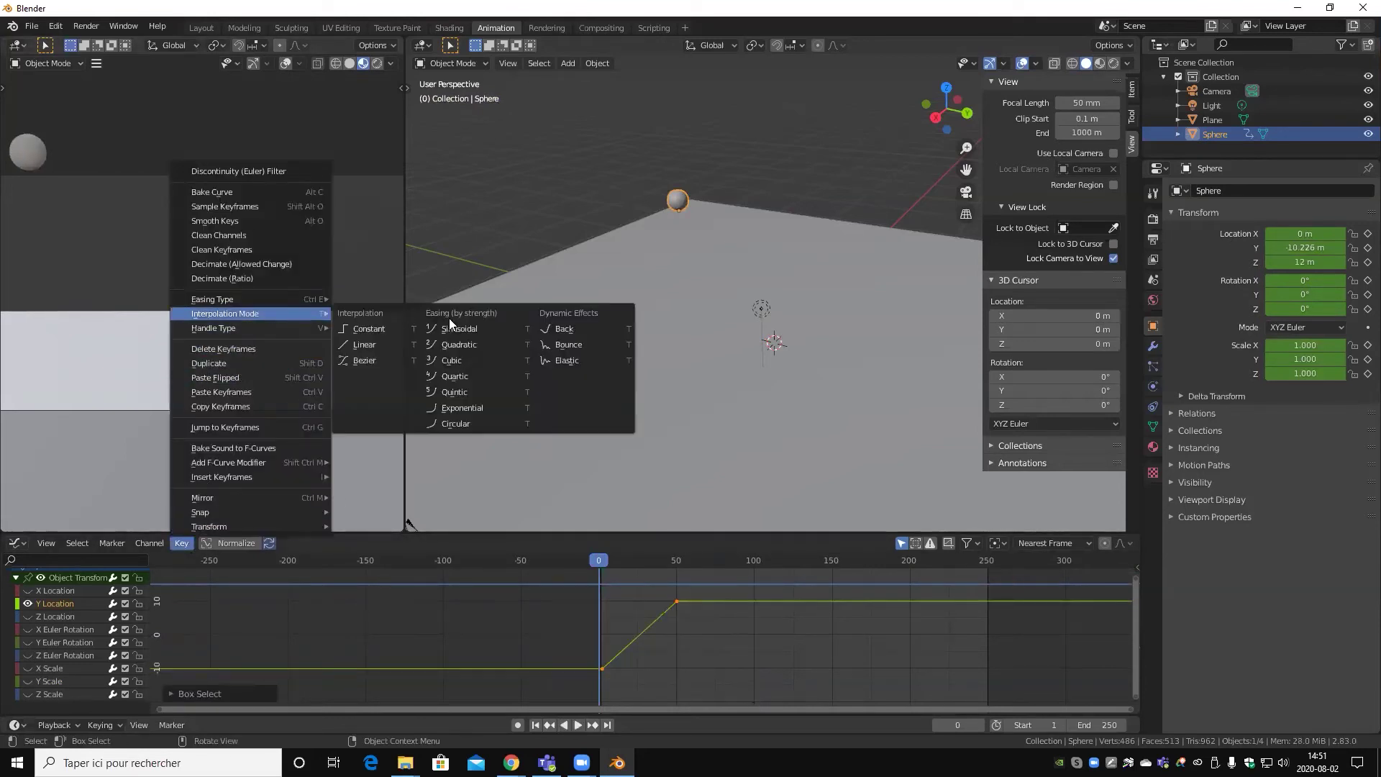
left_click(363, 360)
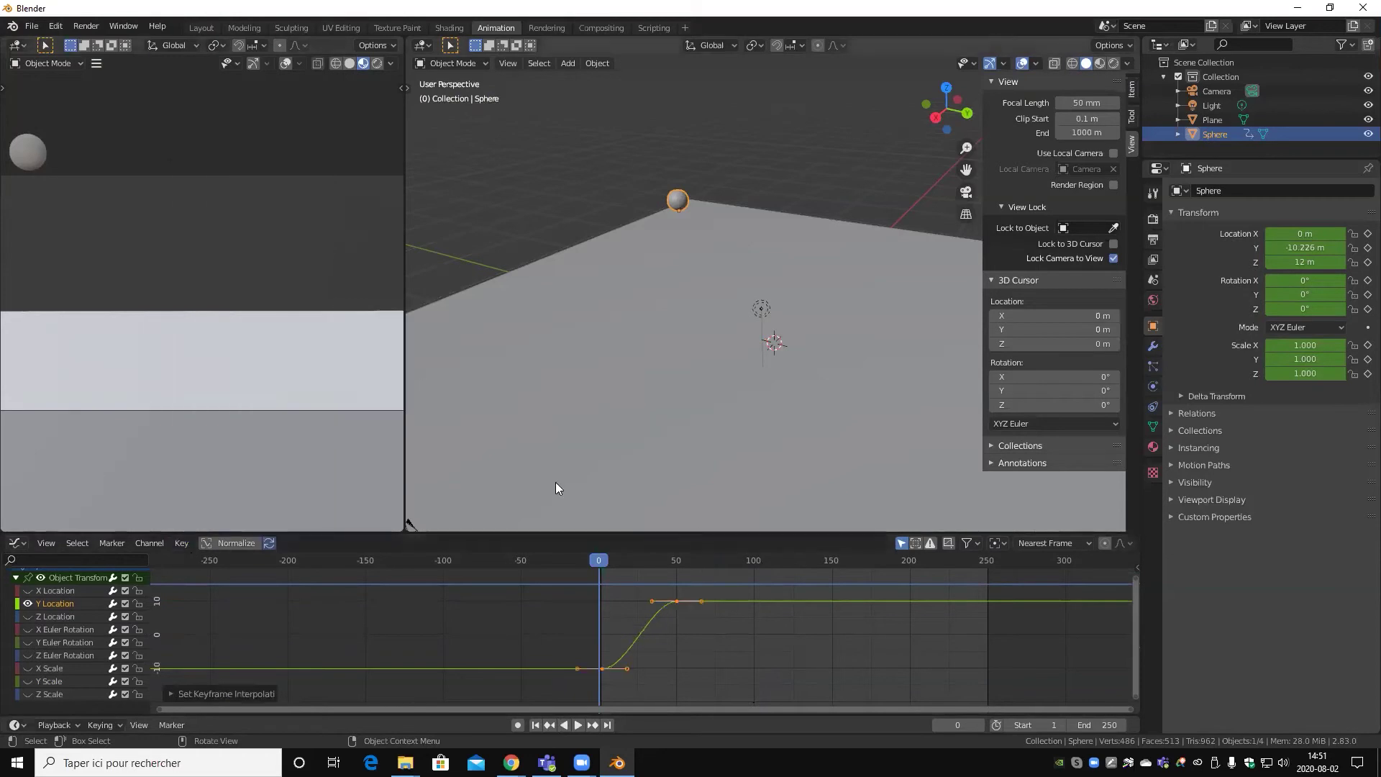
left_click(627, 672)
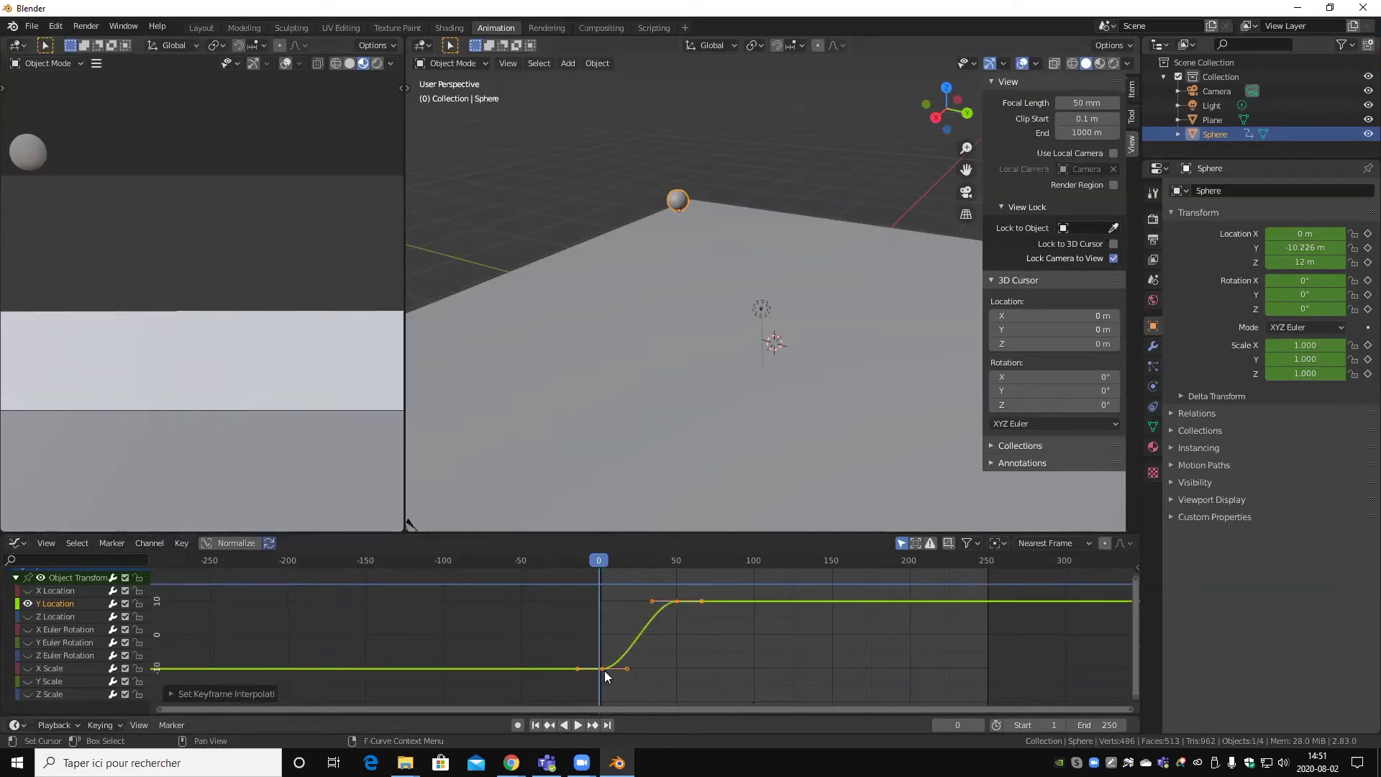
left_click(176, 541)
mouse_move(214, 326)
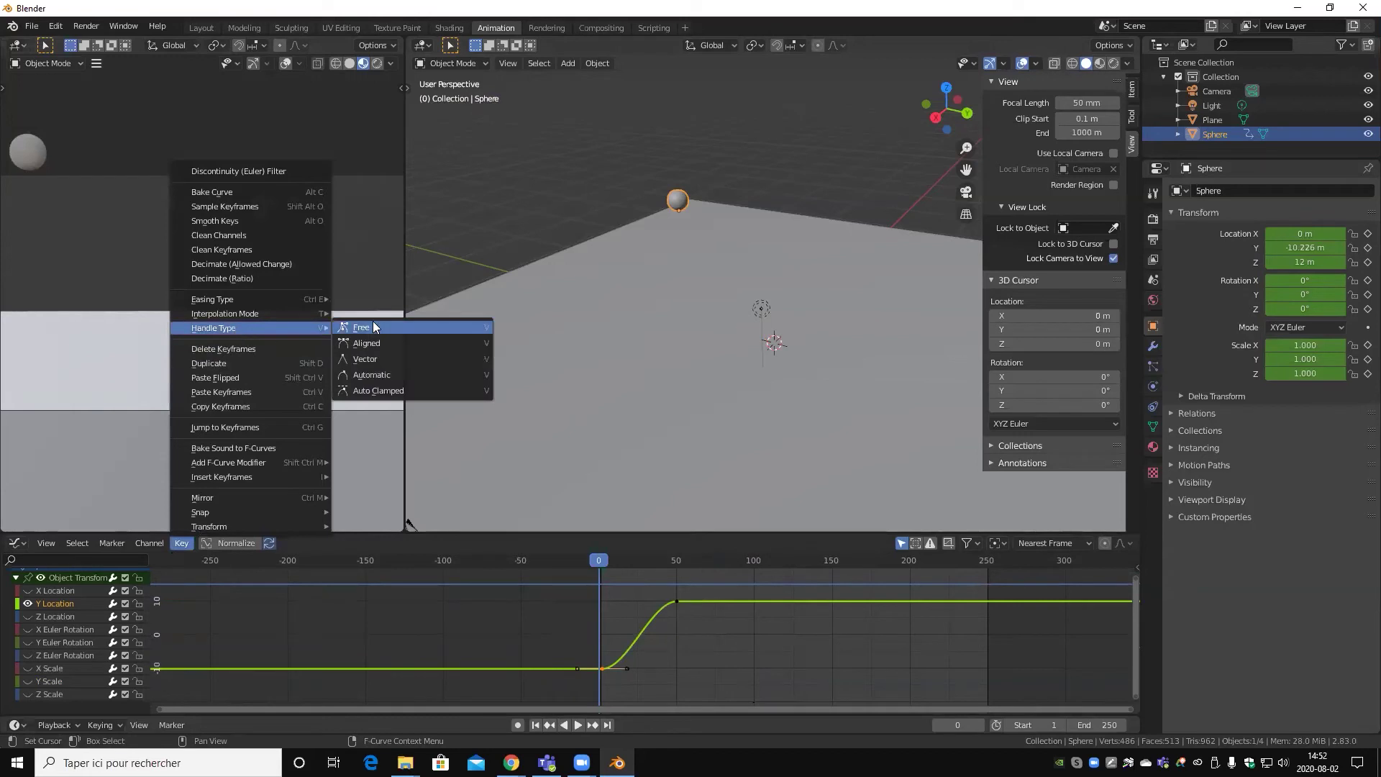
left_click(361, 327)
- Steepen the curve by raising the frame 0 handle and shifting the top key's handle, checking playback
left_click_drag(629, 662, 631, 620)
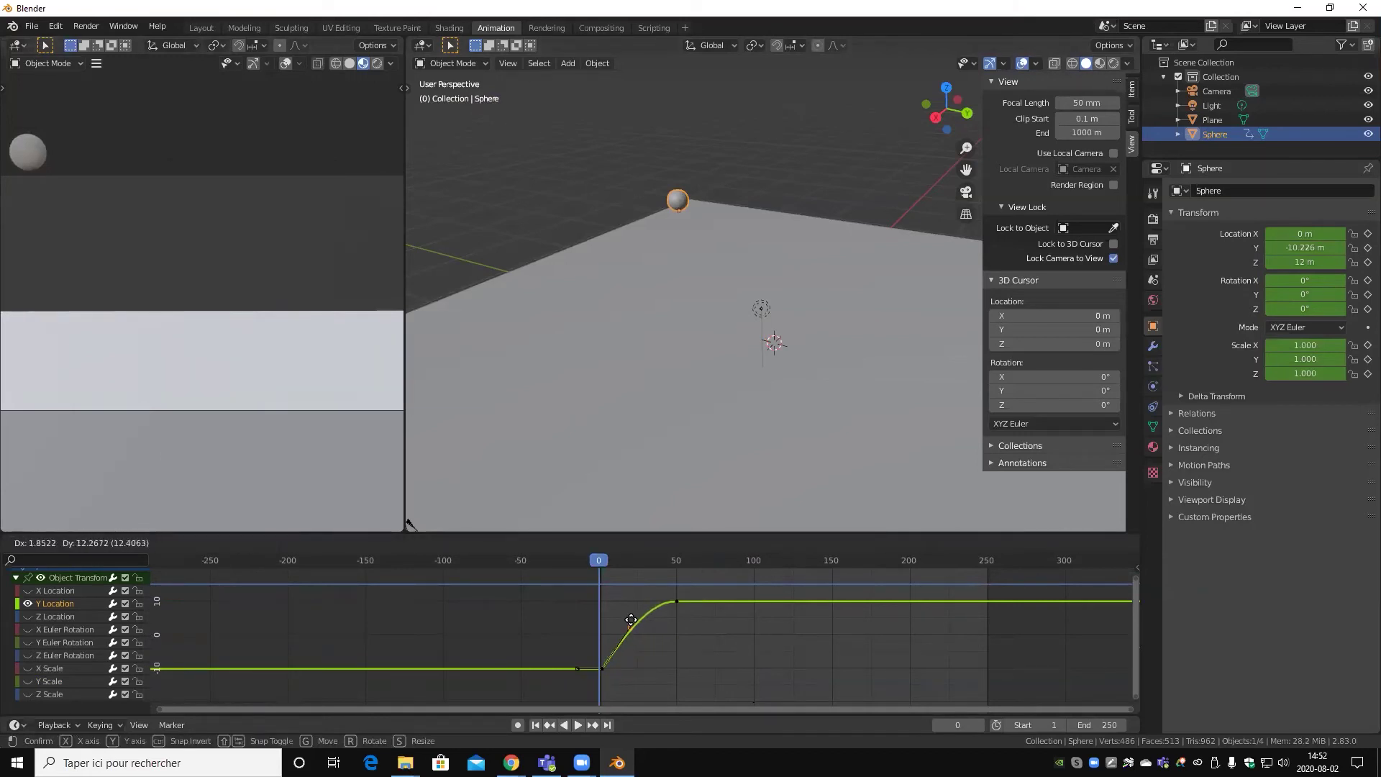
left_click(630, 621)
key("space")
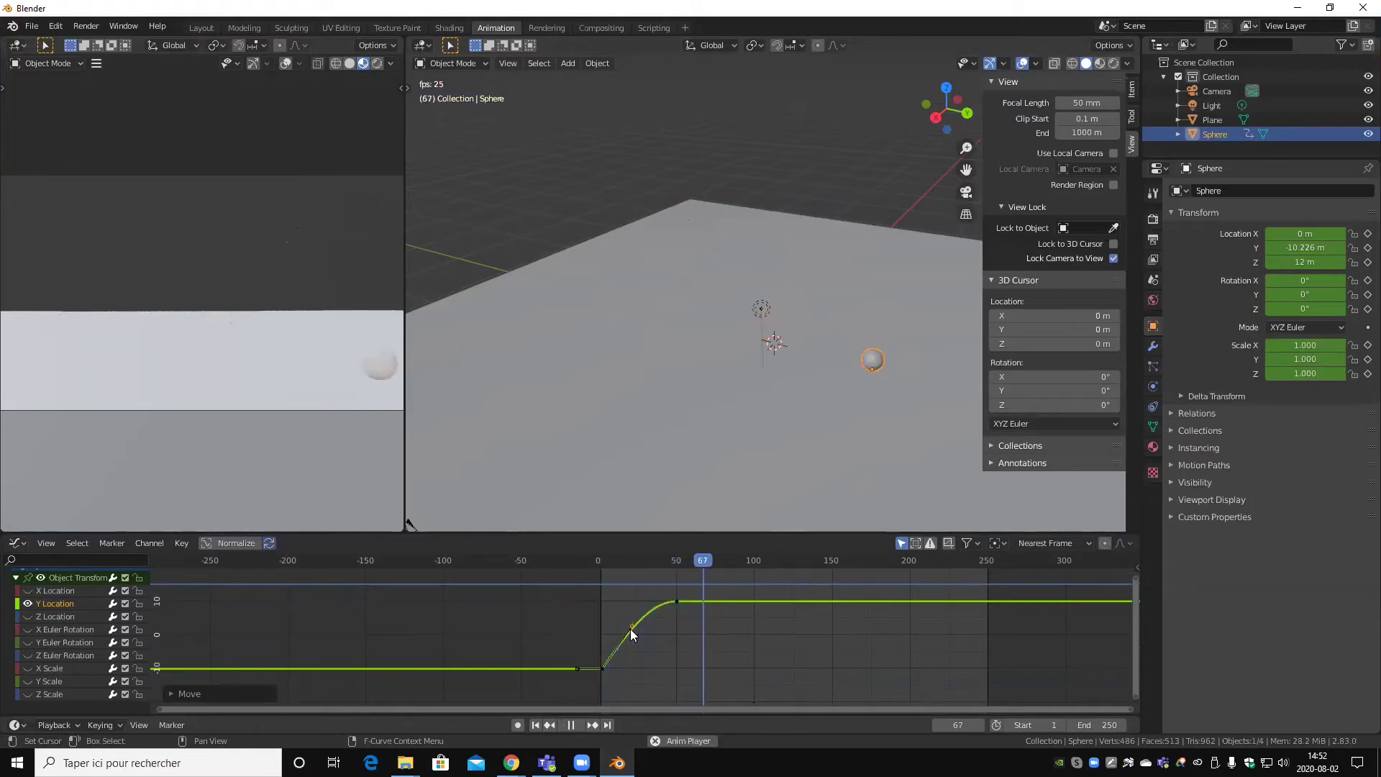
key("space")
left_click(677, 601)
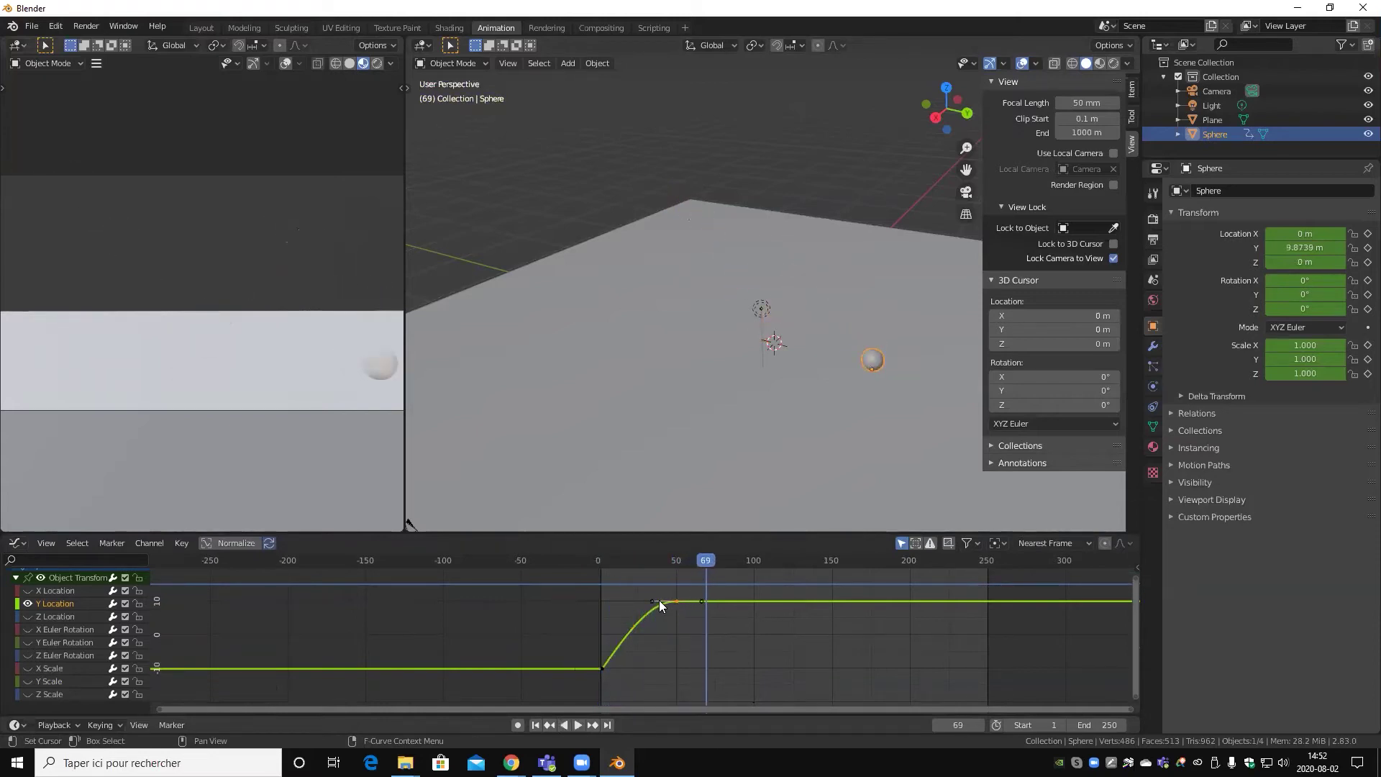
left_click_drag(653, 601, 665, 607)
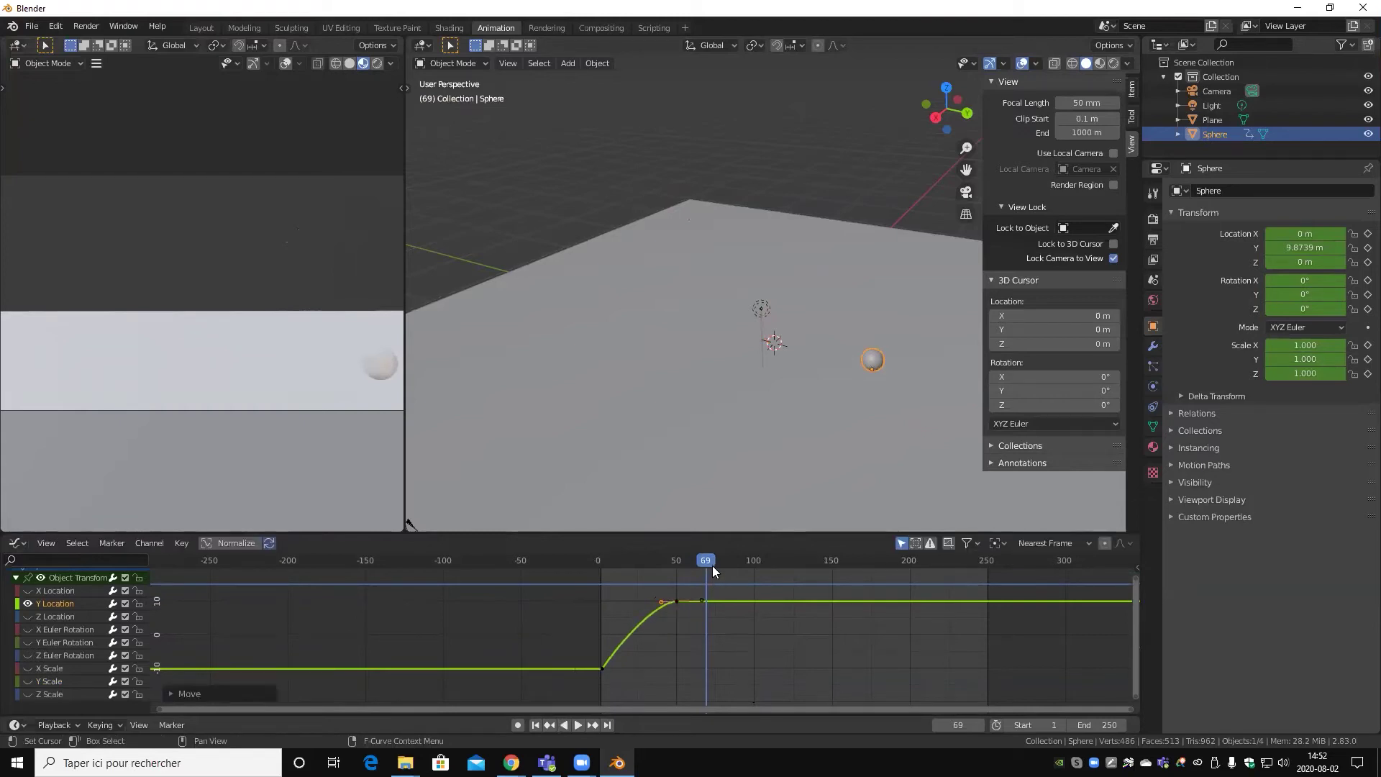
key("shift+Left")
key("space")
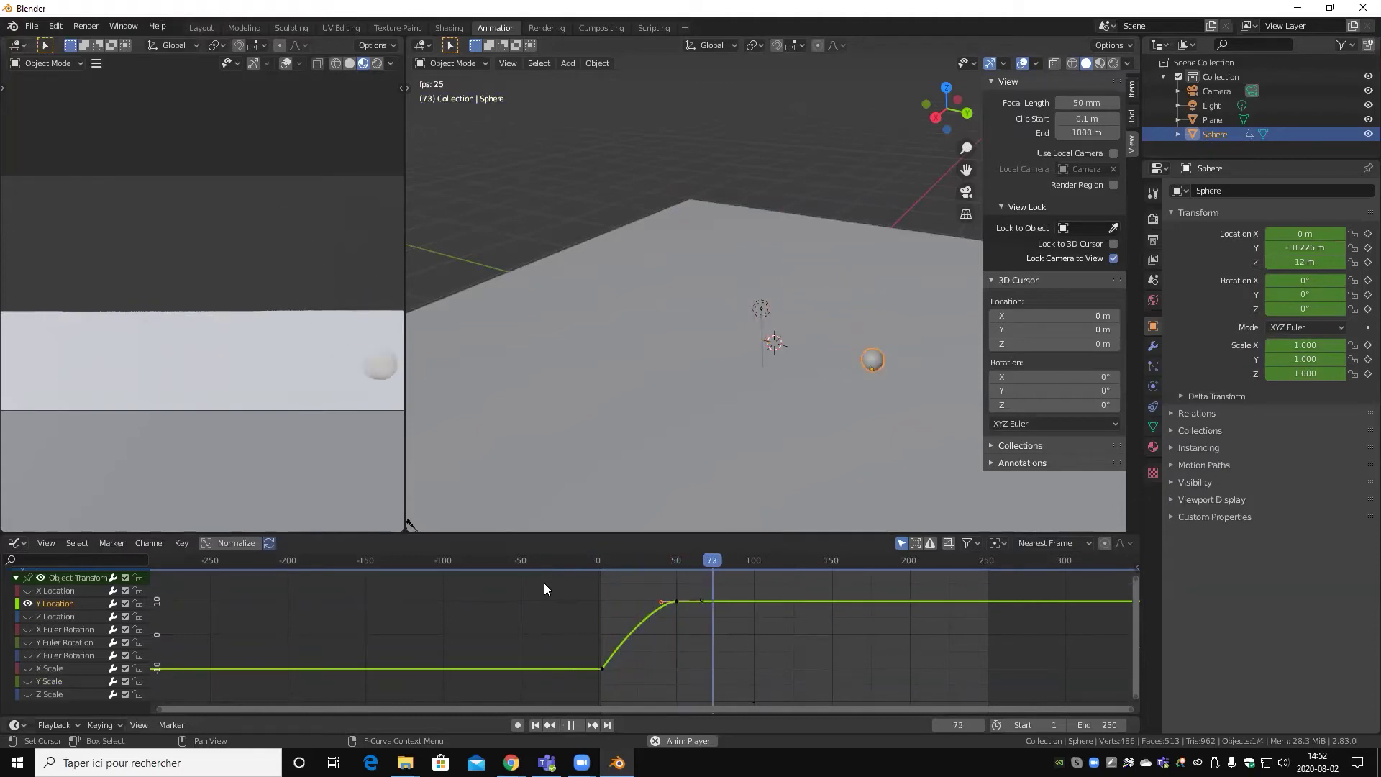
mouse_move(648, 560)
left_mouse_down()
mouse_move(693, 596)
mouse_move(756, 558)
mouse_move(596, 568)
mouse_move(703, 577)
mouse_move(595, 599)
mouse_move(689, 592)
mouse_move(525, 604)
mouse_move(651, 610)
mouse_move(726, 590)
mouse_move(583, 603)
mouse_move(742, 610)
mouse_move(646, 622)
mouse_move(869, 609)
mouse_move(595, 591)
mouse_move(695, 584)
left_mouse_up()
- Move the upper Y Location keyframes and play back to inspect around frame 47
key("space")
scroll(724, 657, "up", 2)
mouse_move(848, 646)
left_mouse_down()
mouse_move(643, 577)
mouse_move(750, 589)
mouse_move(698, 566)
mouse_move(709, 581)
mouse_move(467, 595)
left_mouse_up()
left_click(709, 576)
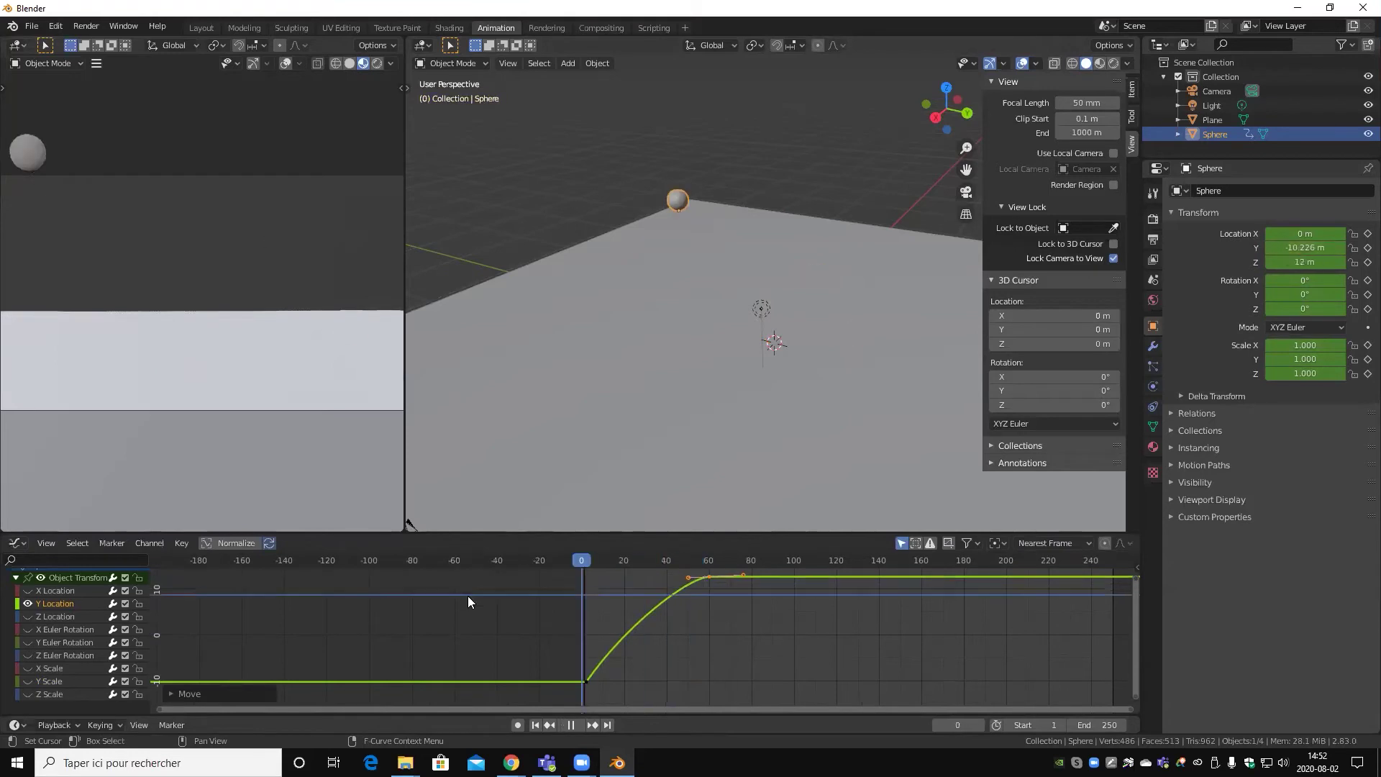
key("space")
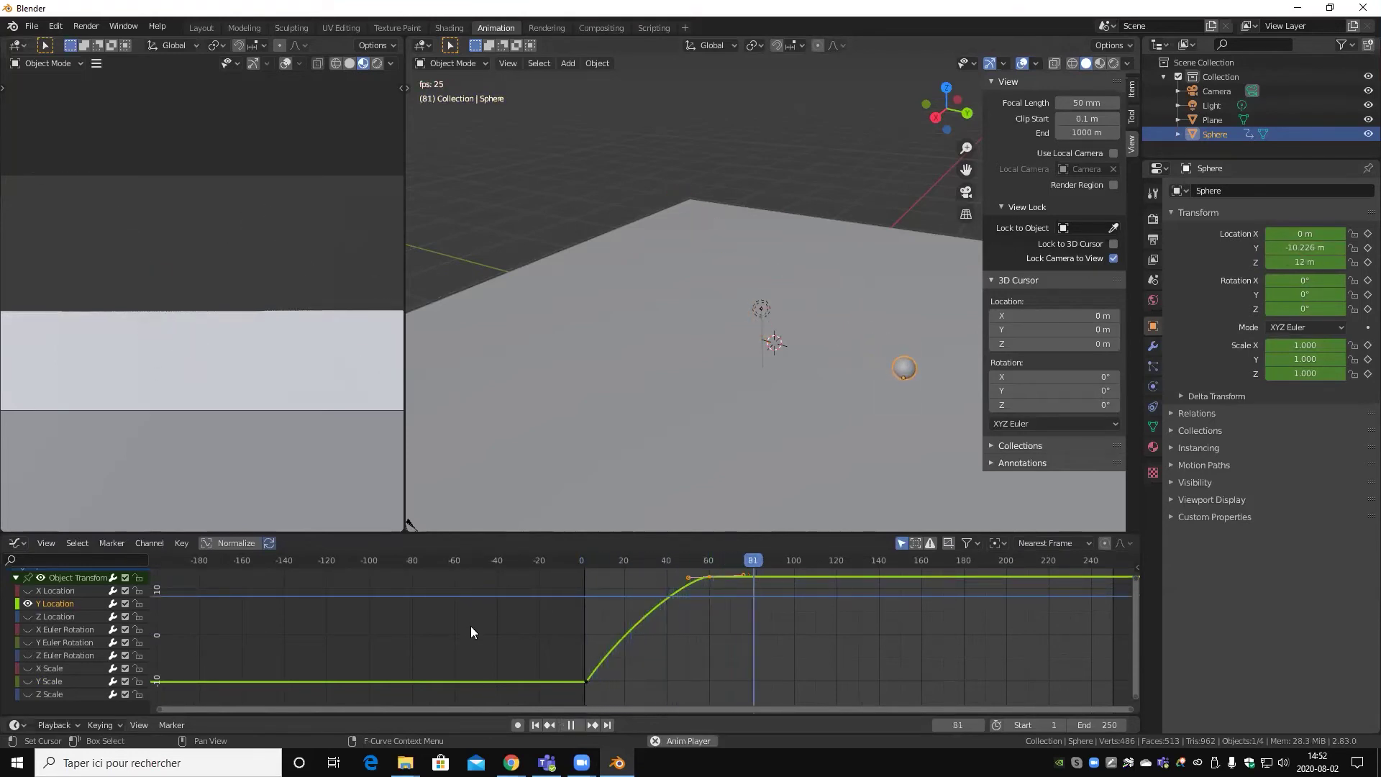
mouse_move(702, 560)
left_mouse_down()
mouse_move(683, 560)
mouse_move(689, 573)
left_mouse_up()
- Pull the top key's handle further left and replay the animation from frame 0
scroll(727, 616, "up", 3)
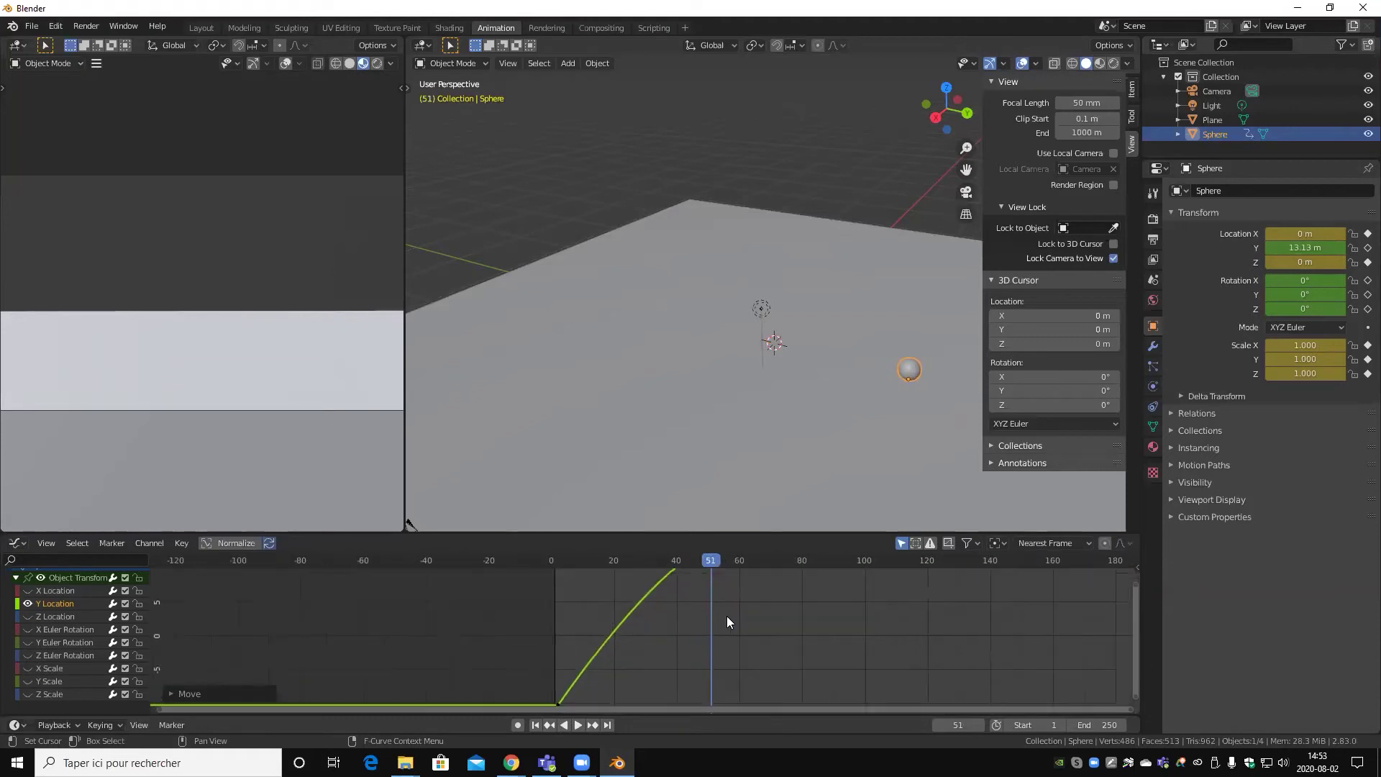
middle_click_drag(726, 616, 723, 571, "shift")
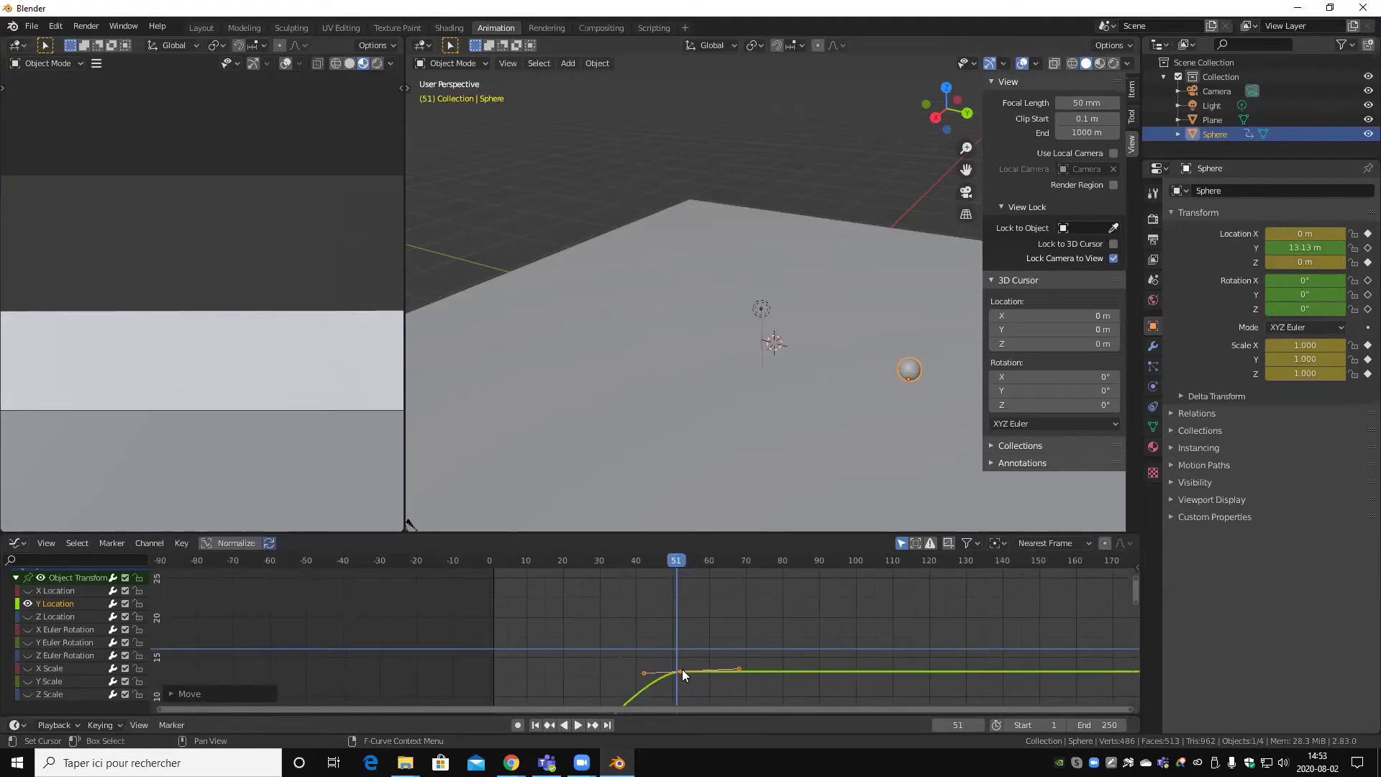
left_click_drag(680, 672, 632, 672)
left_click_drag(682, 561, 489, 560)
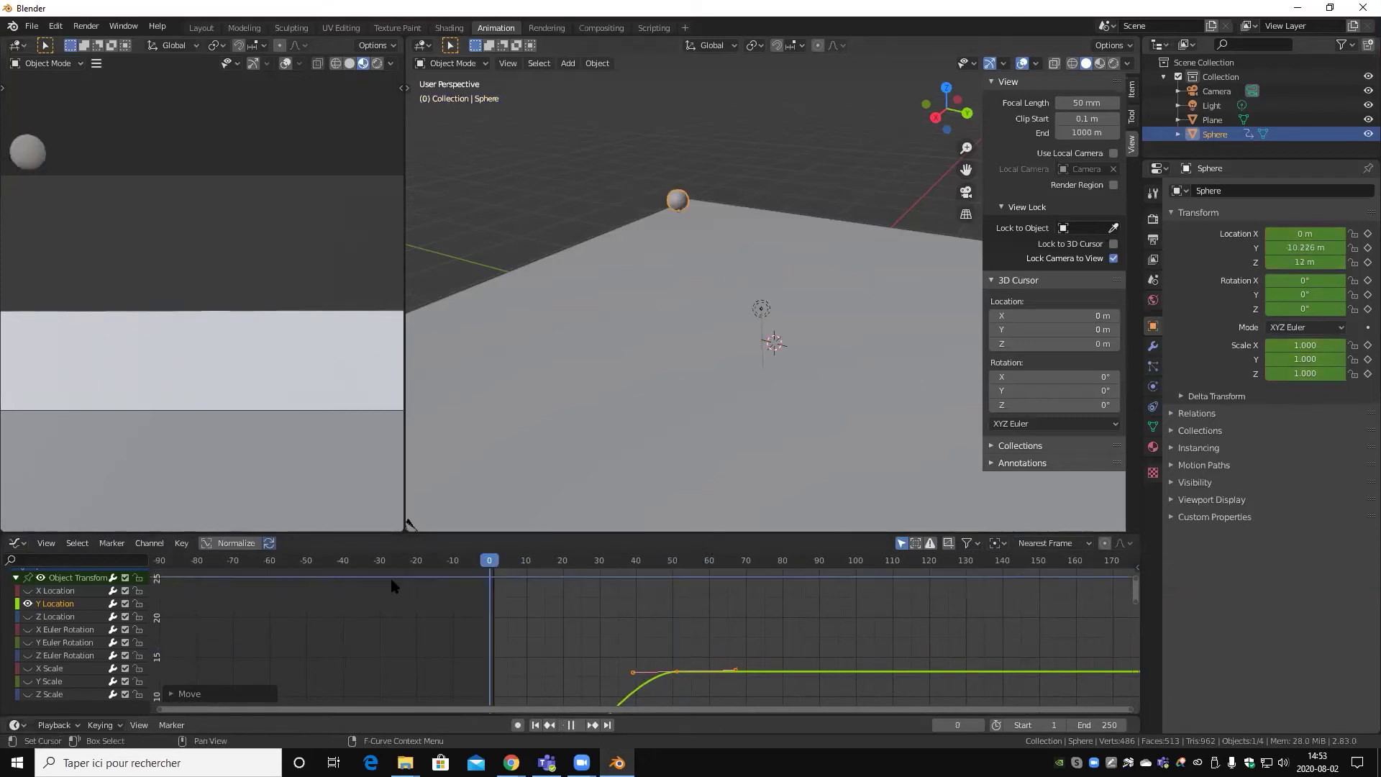
key("space")
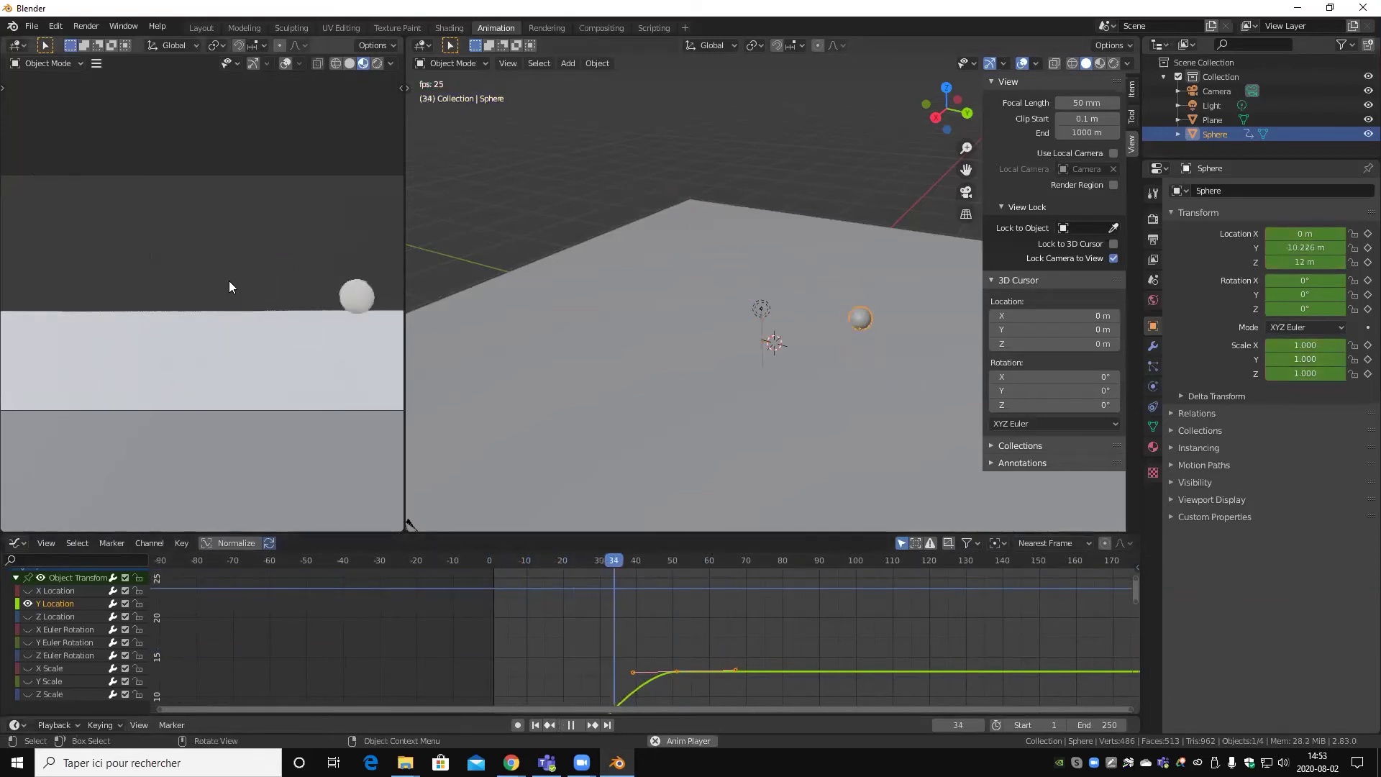
key("space")
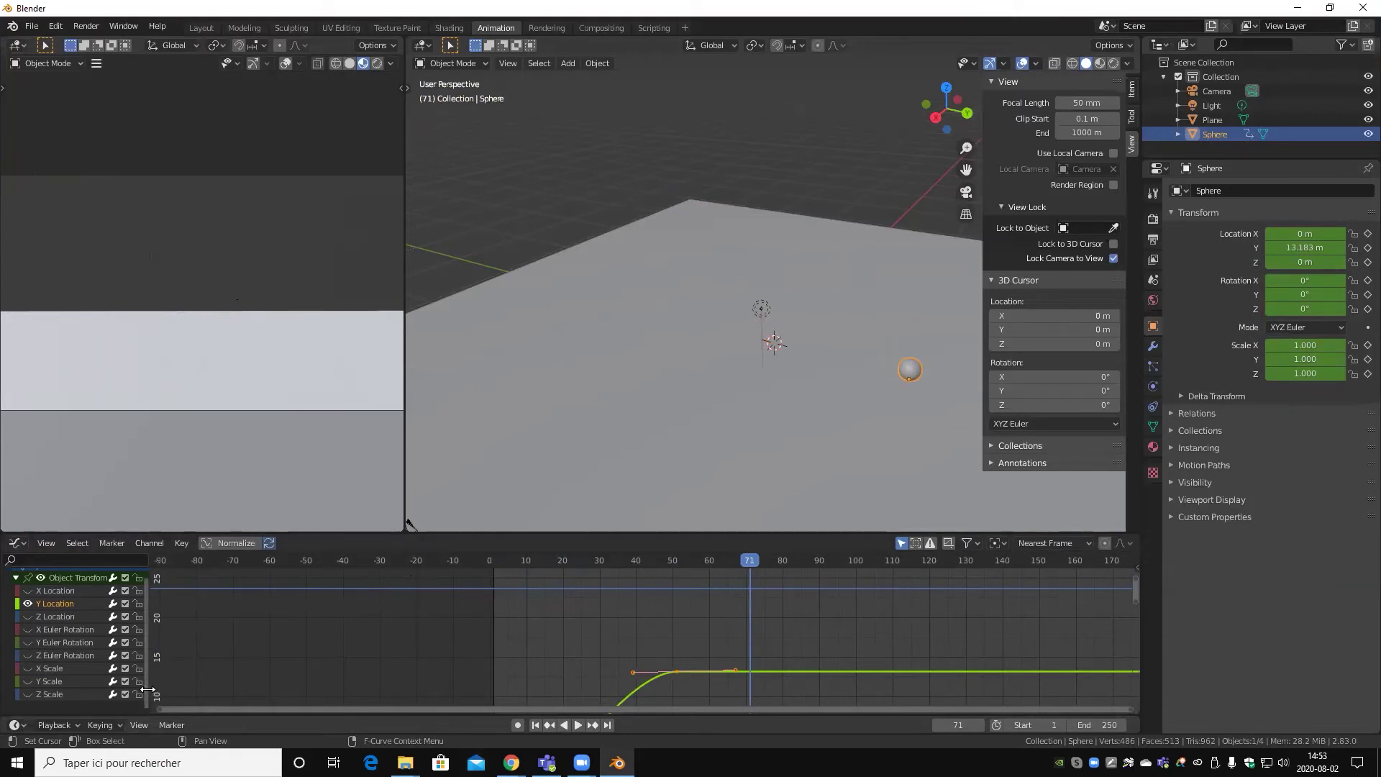
- Unhide all of the sphere's F-curves and select every keyframe
left_click_drag(33, 696, 26, 560)
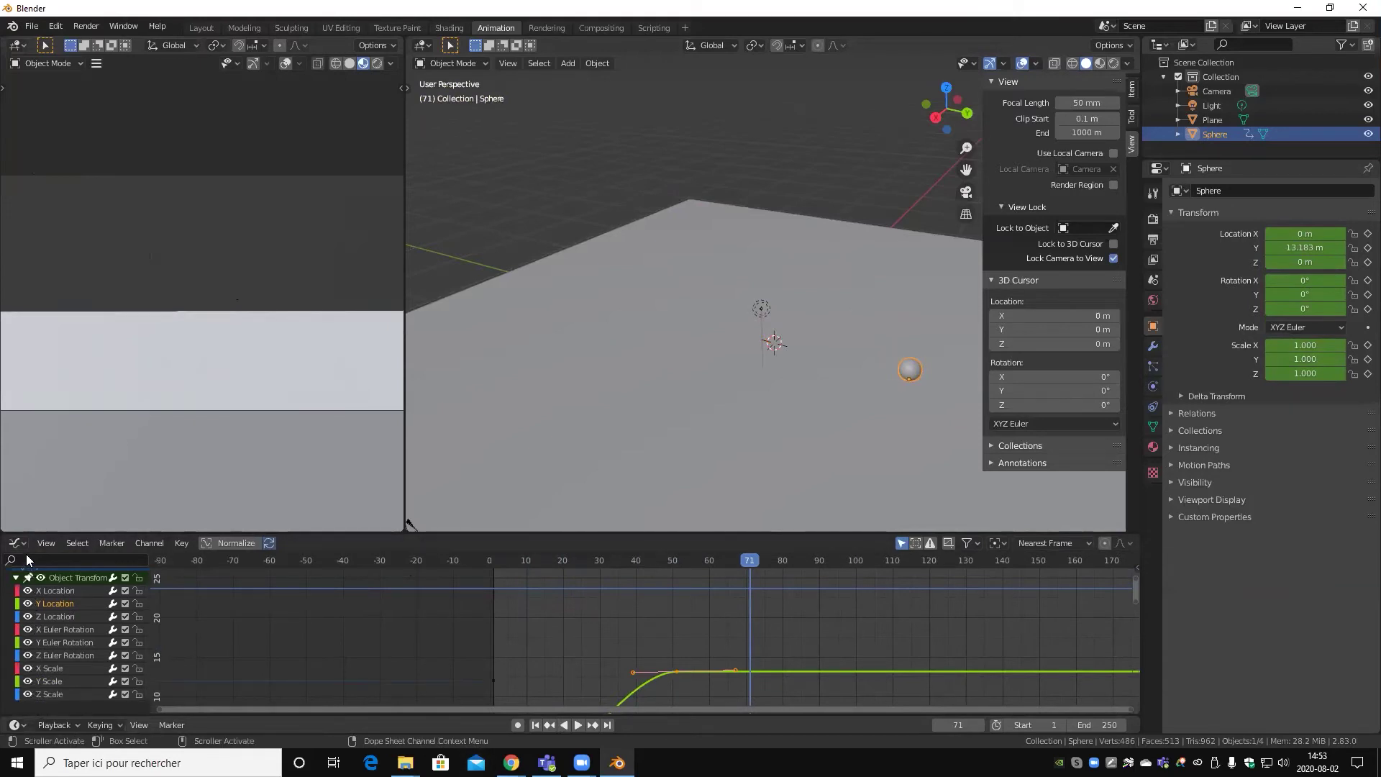
scroll(44, 639, "up", 2)
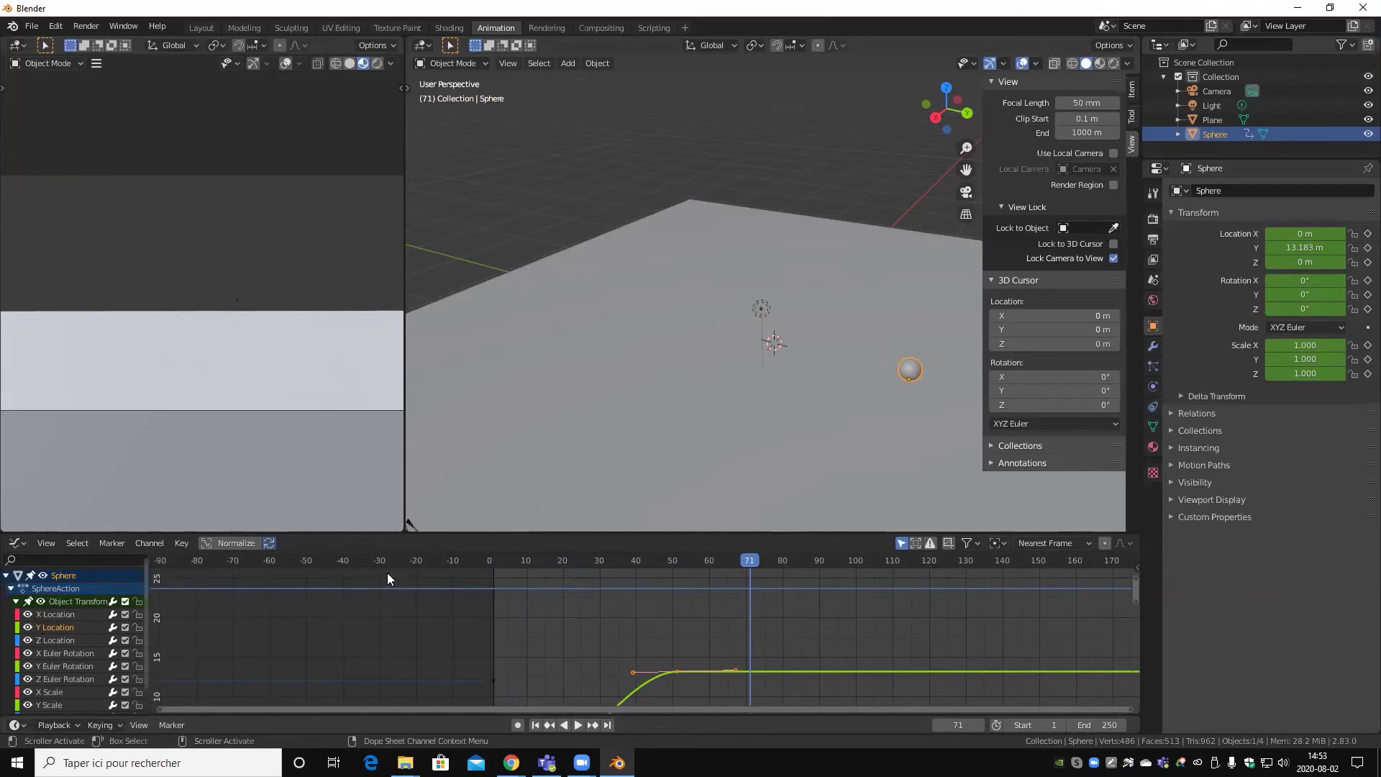
scroll(638, 571, "down", 3)
scroll(669, 608, "down", 3)
scroll(669, 608, "down", 2)
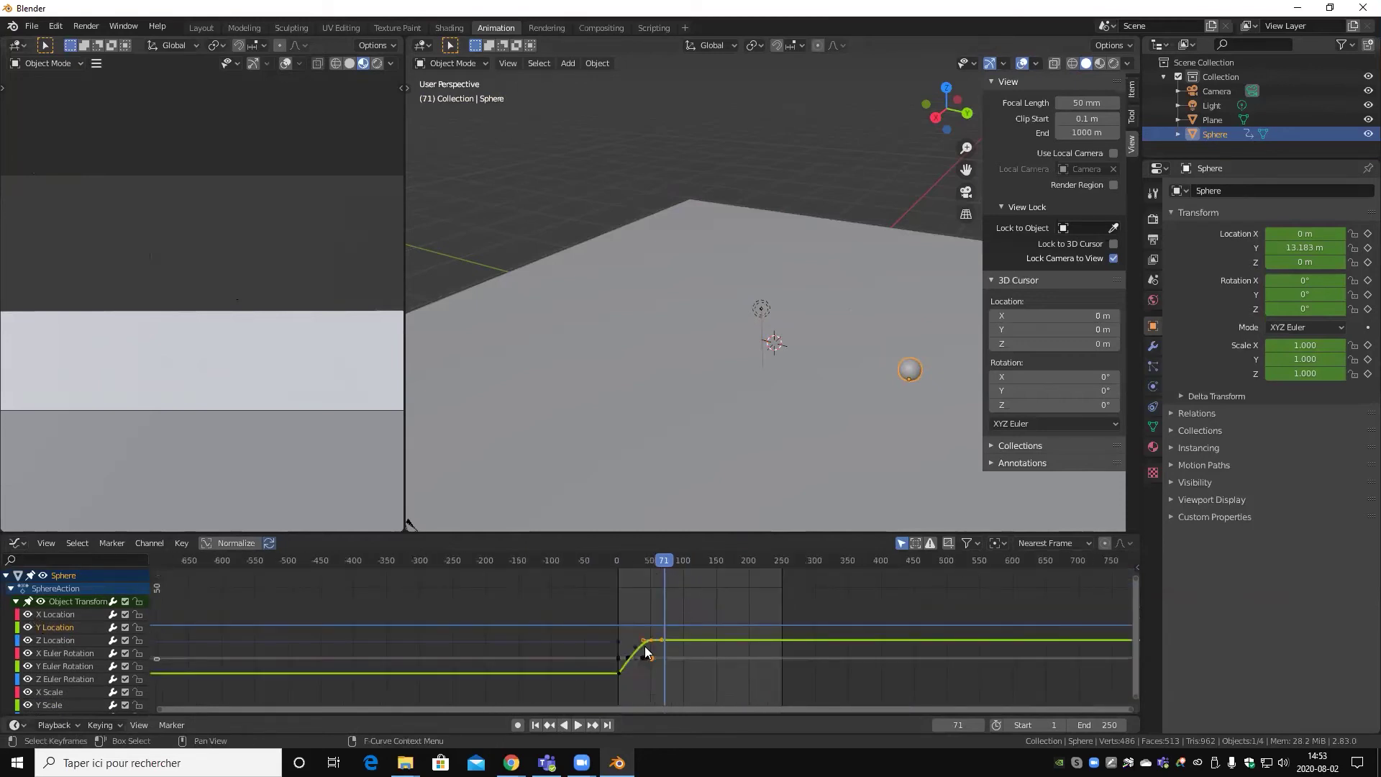
key("a")
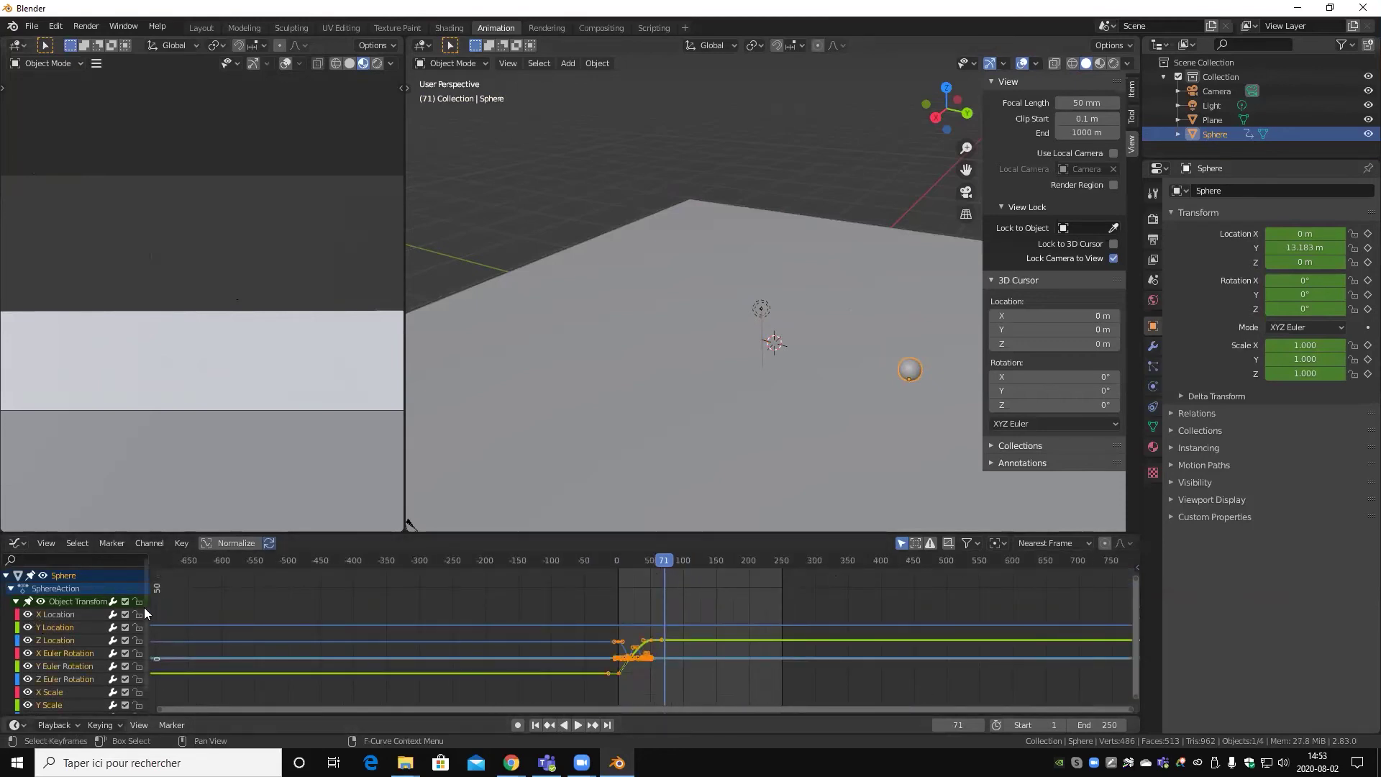
left_click(175, 544)
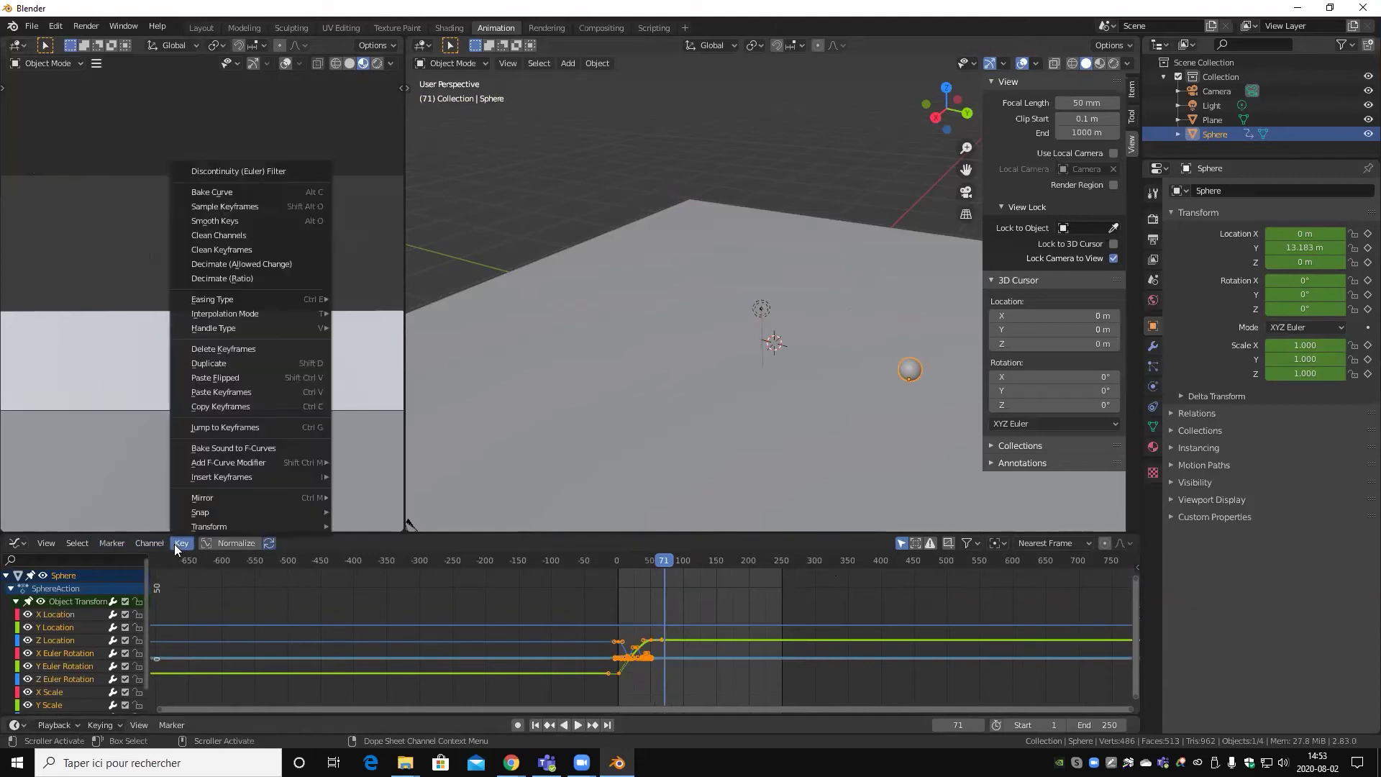
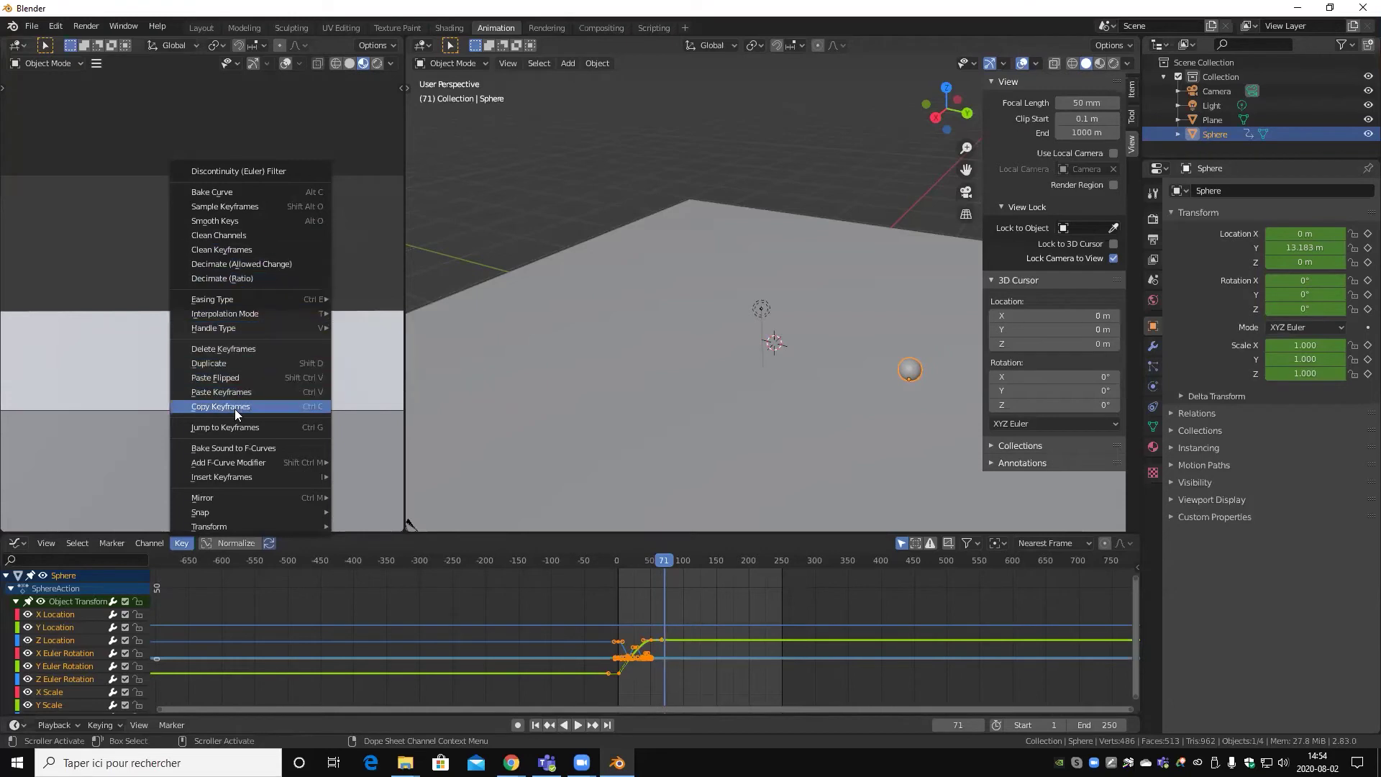
- Add a Cycles F-Curve modifier so the sphere's Y Location curve loops across the timeline
left_click(154, 544)
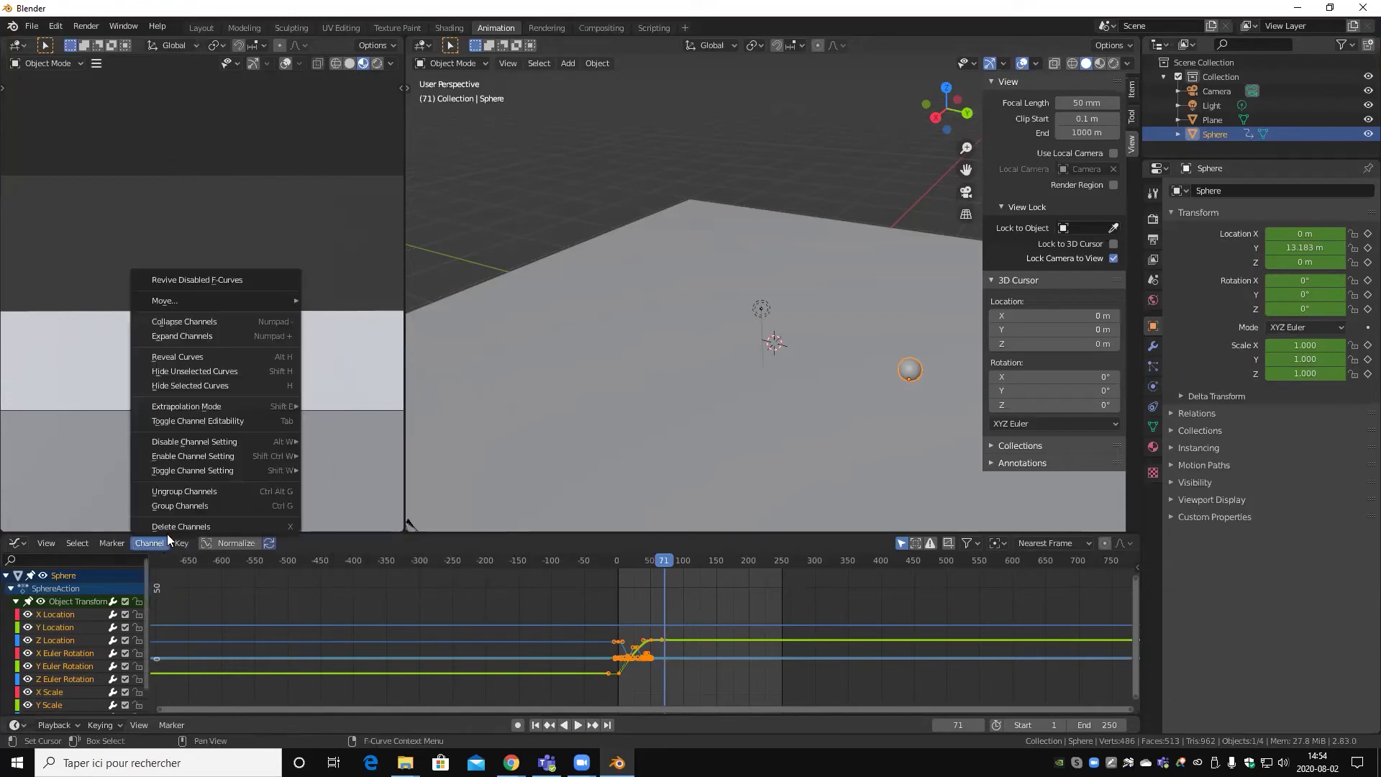
left_click(181, 543)
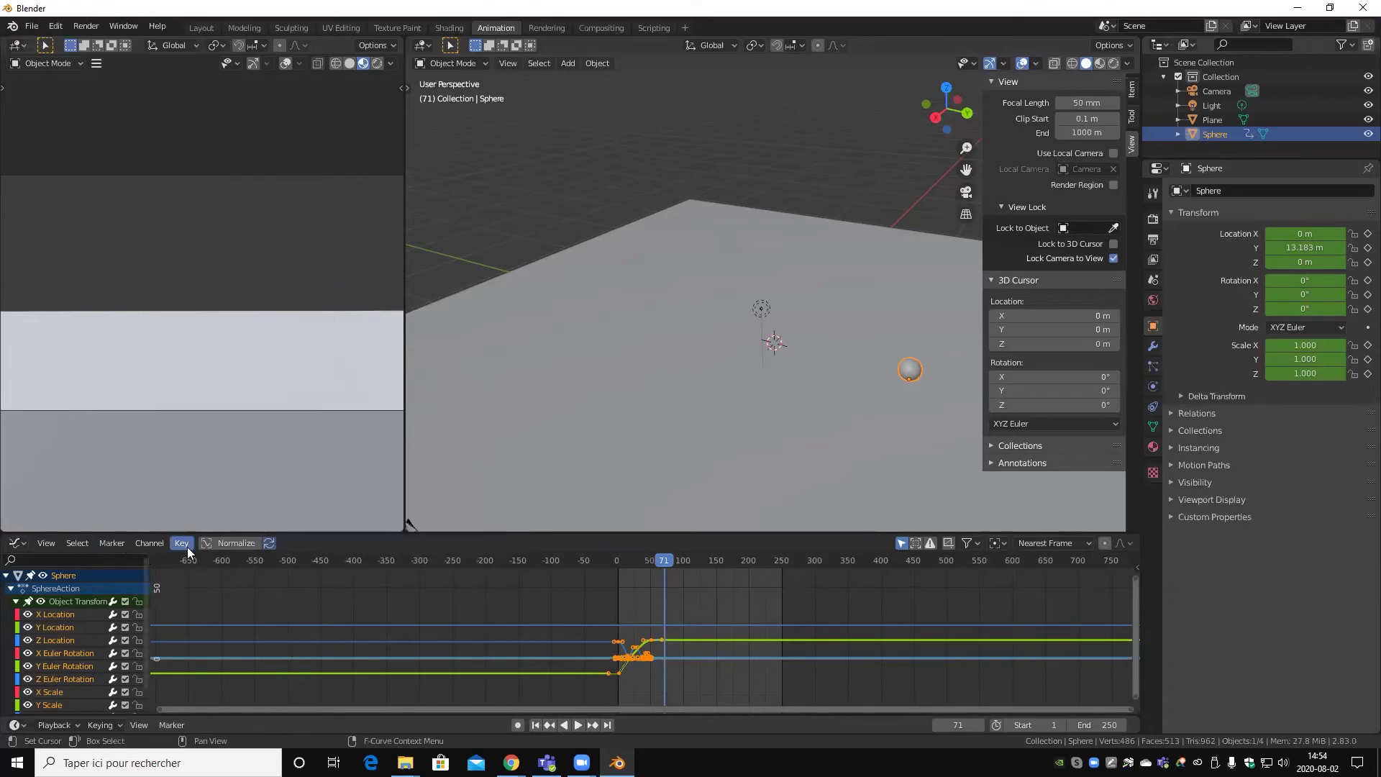
left_click(181, 543)
mouse_move(229, 462)
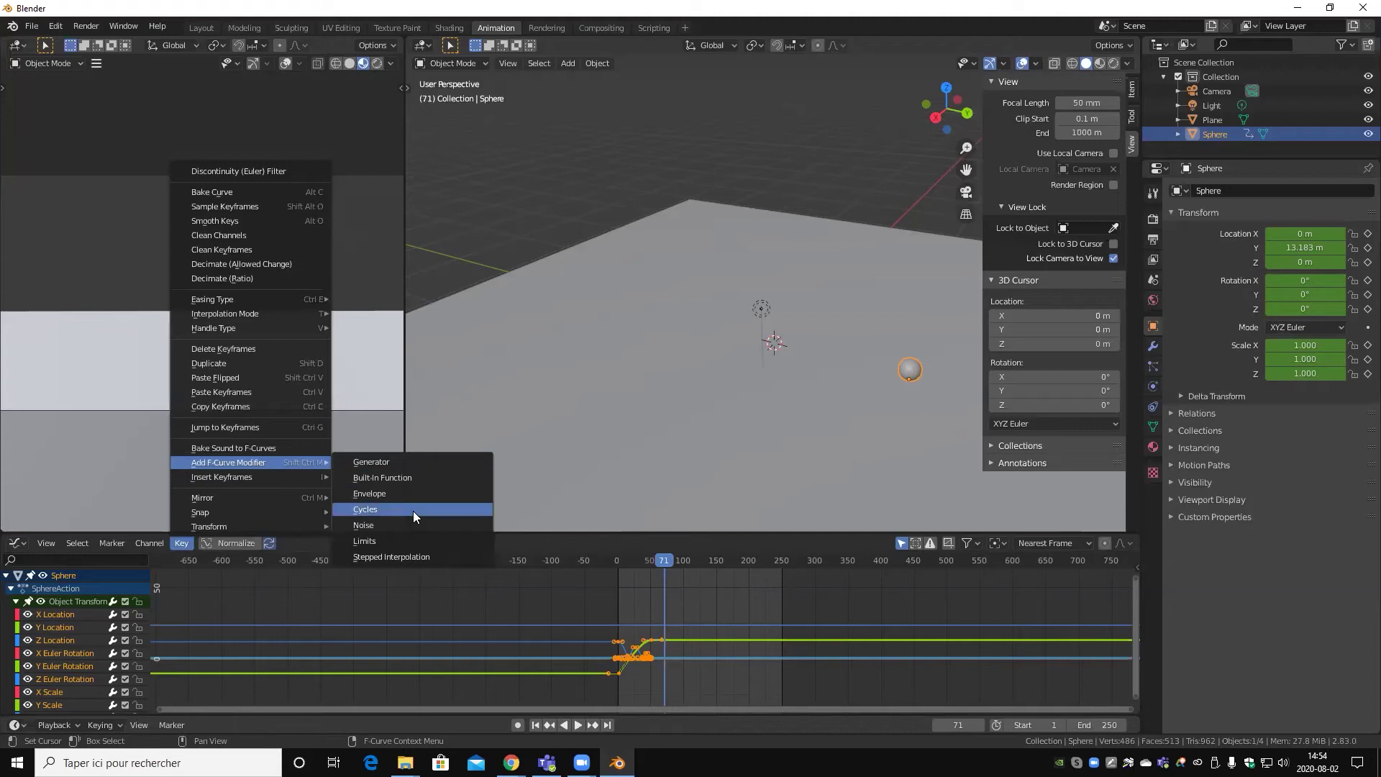
left_click(412, 511)
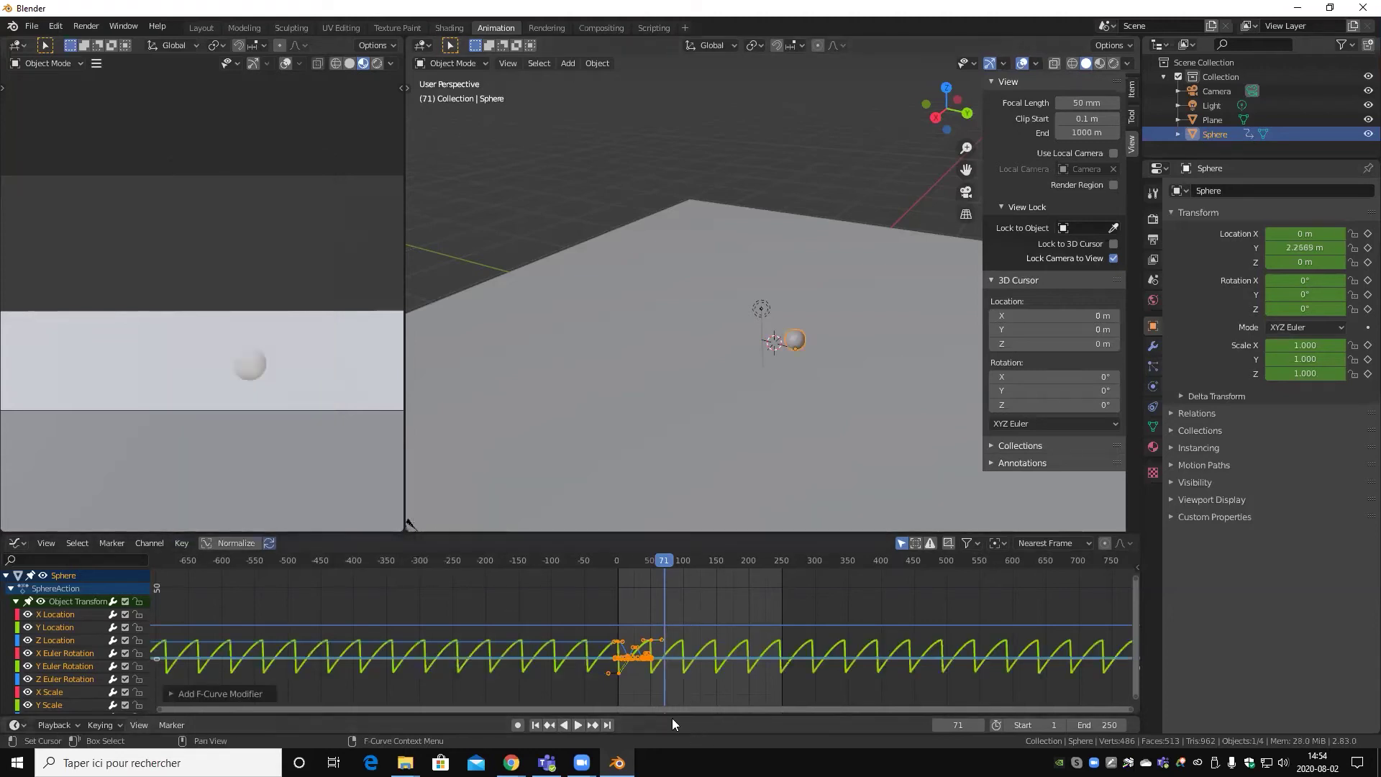
- Zoom in on the bounce keys, inspect the X, Y and Z Location curves, and list the F-Curve modifiers
middle_click_drag(692, 673, 609, 576, "ctrl")
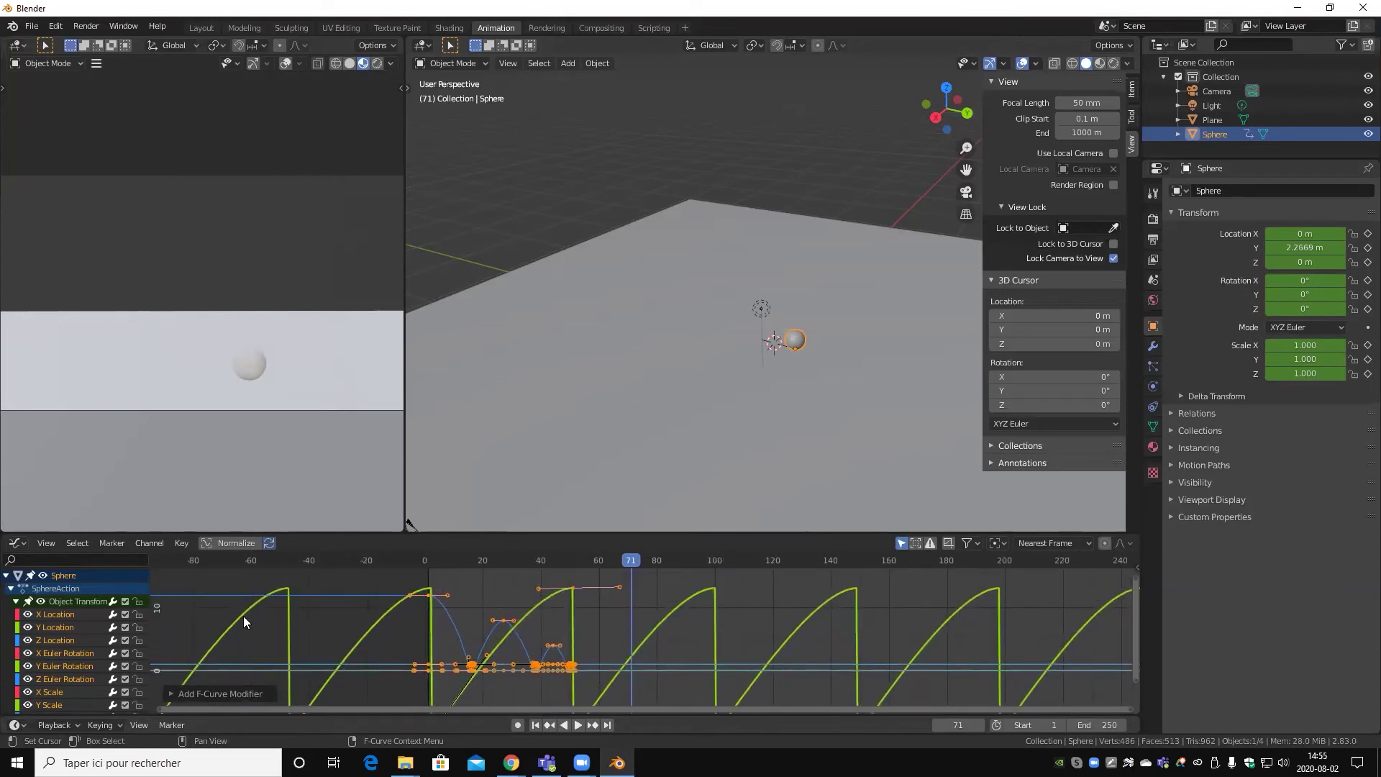
left_click(69, 617)
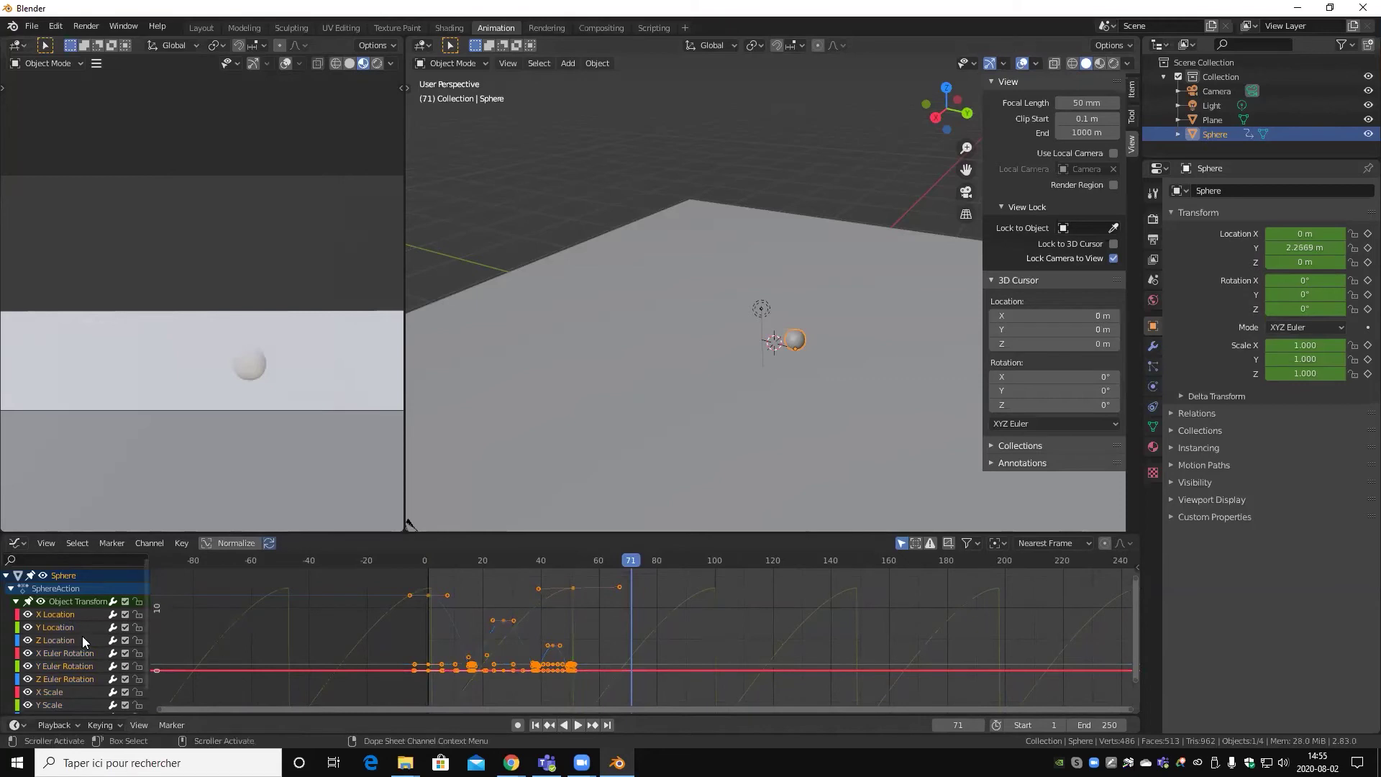
left_click(65, 626)
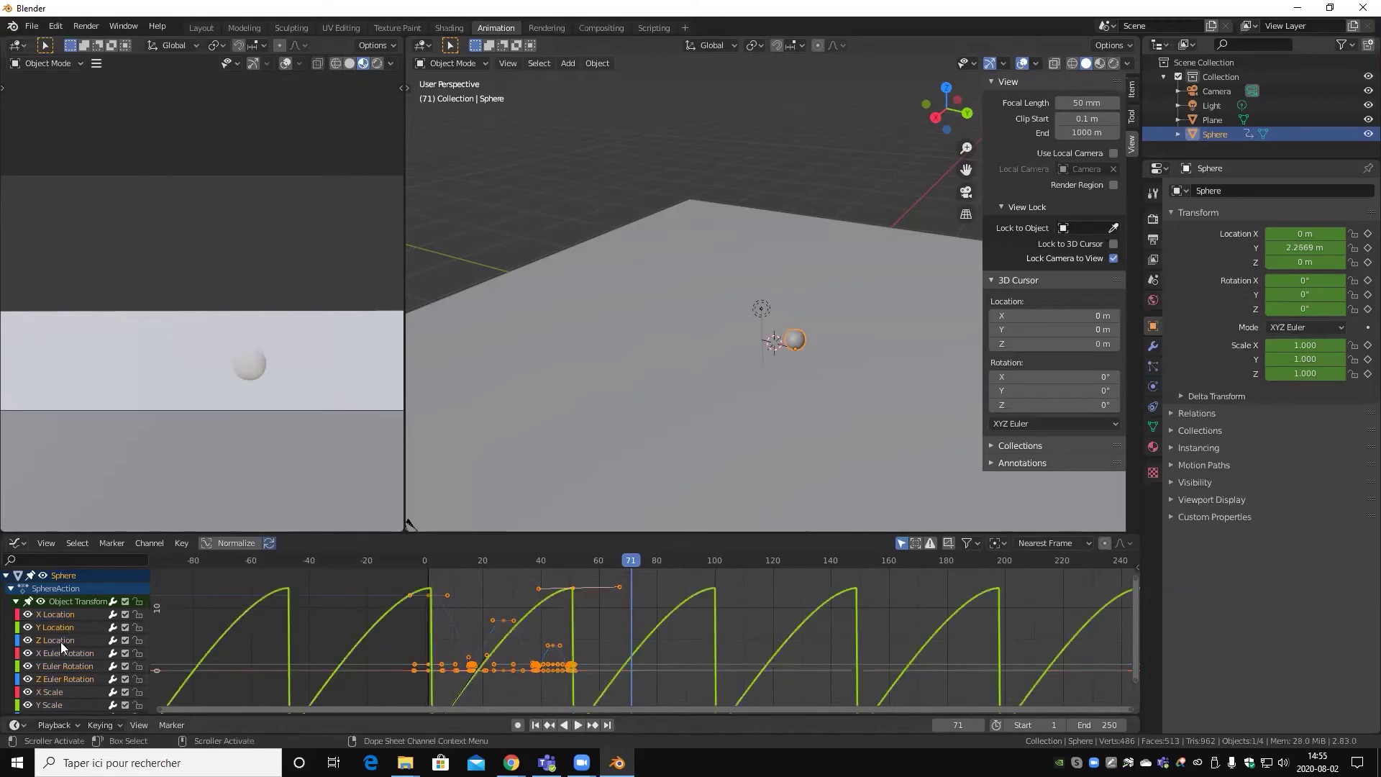
left_click(59, 639)
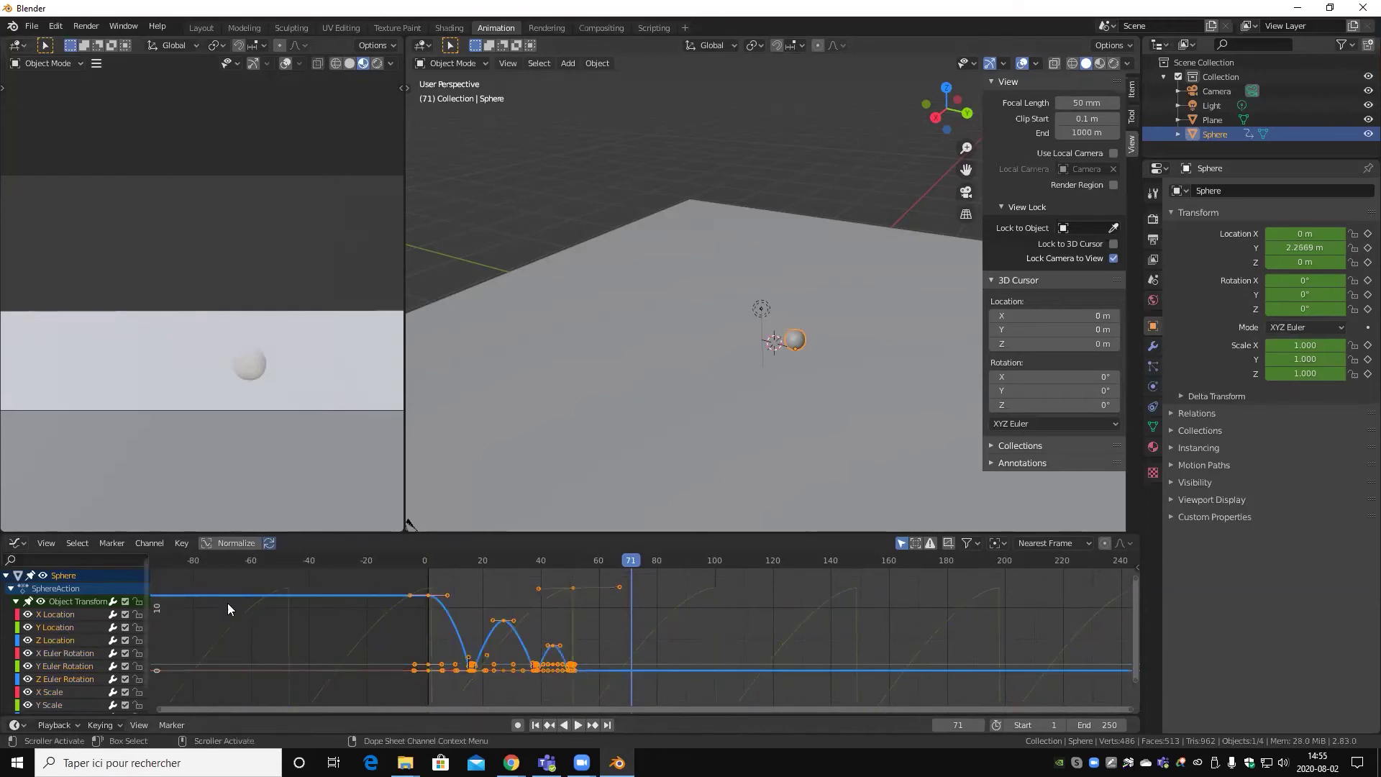
mouse_move(657, 696)
middle_mouse_down("ctrl")
mouse_move(619, 608)
mouse_move(636, 647)
middle_mouse_up("ctrl")
scroll(630, 652, "down", 2)
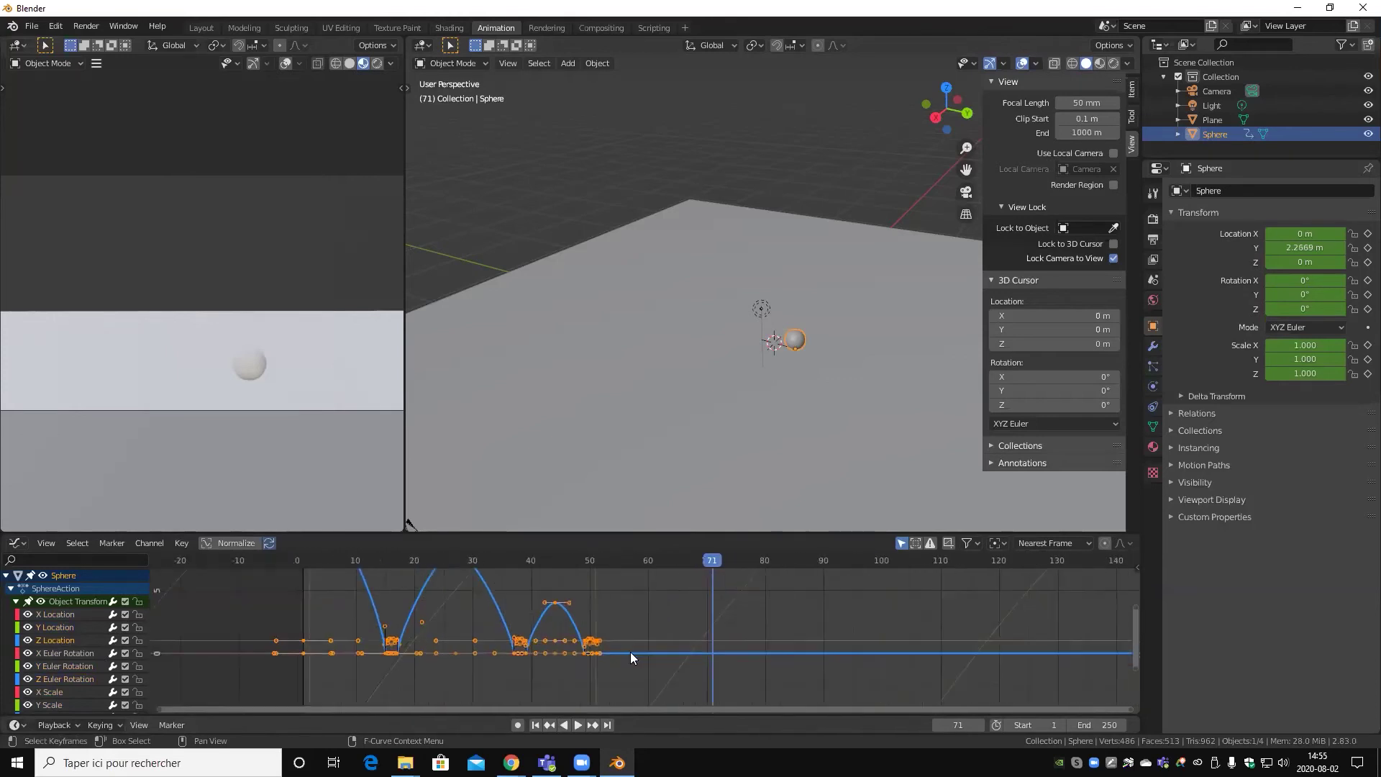
scroll(630, 655, "down", 2)
scroll(630, 655, "down", 2)
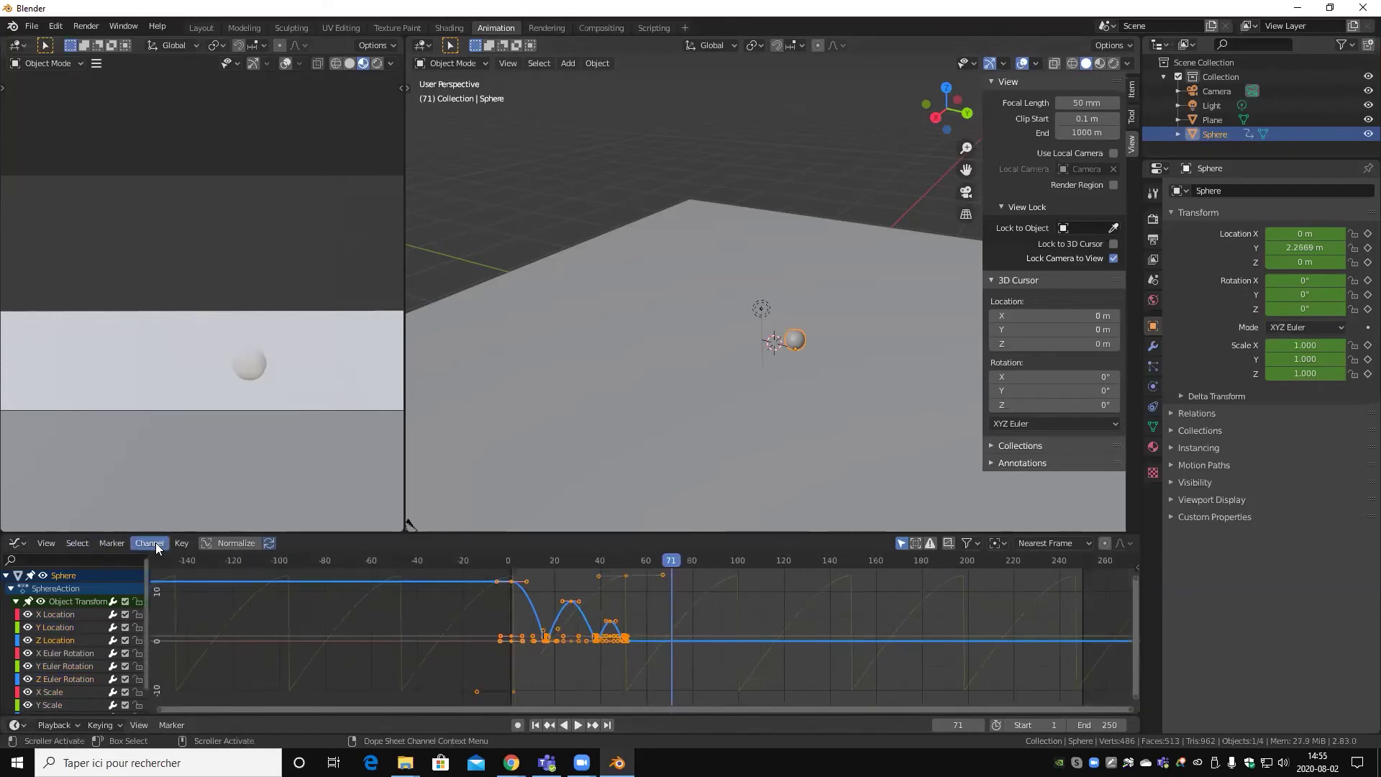
left_click(180, 543)
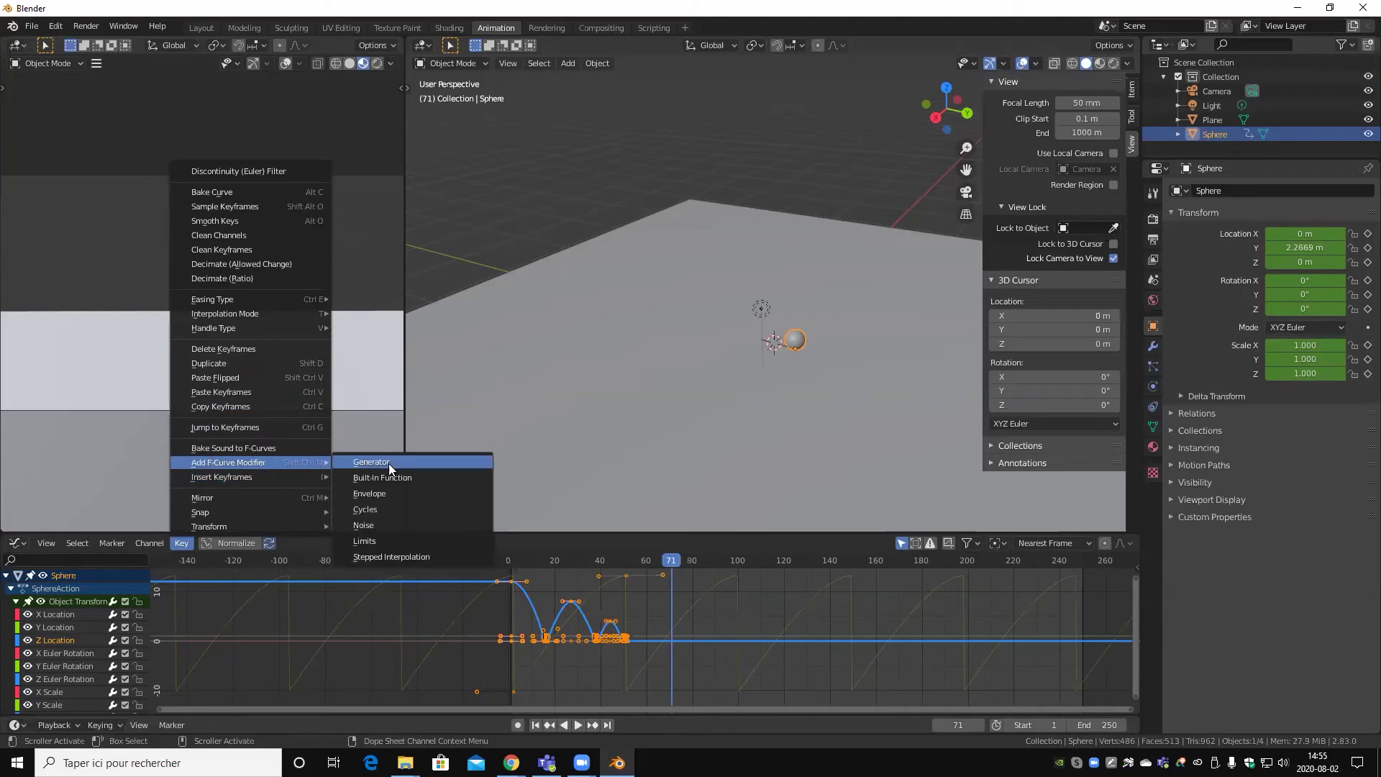
- Add Cycles modifiers to the Z Location and X Scale curves
left_click(402, 511)
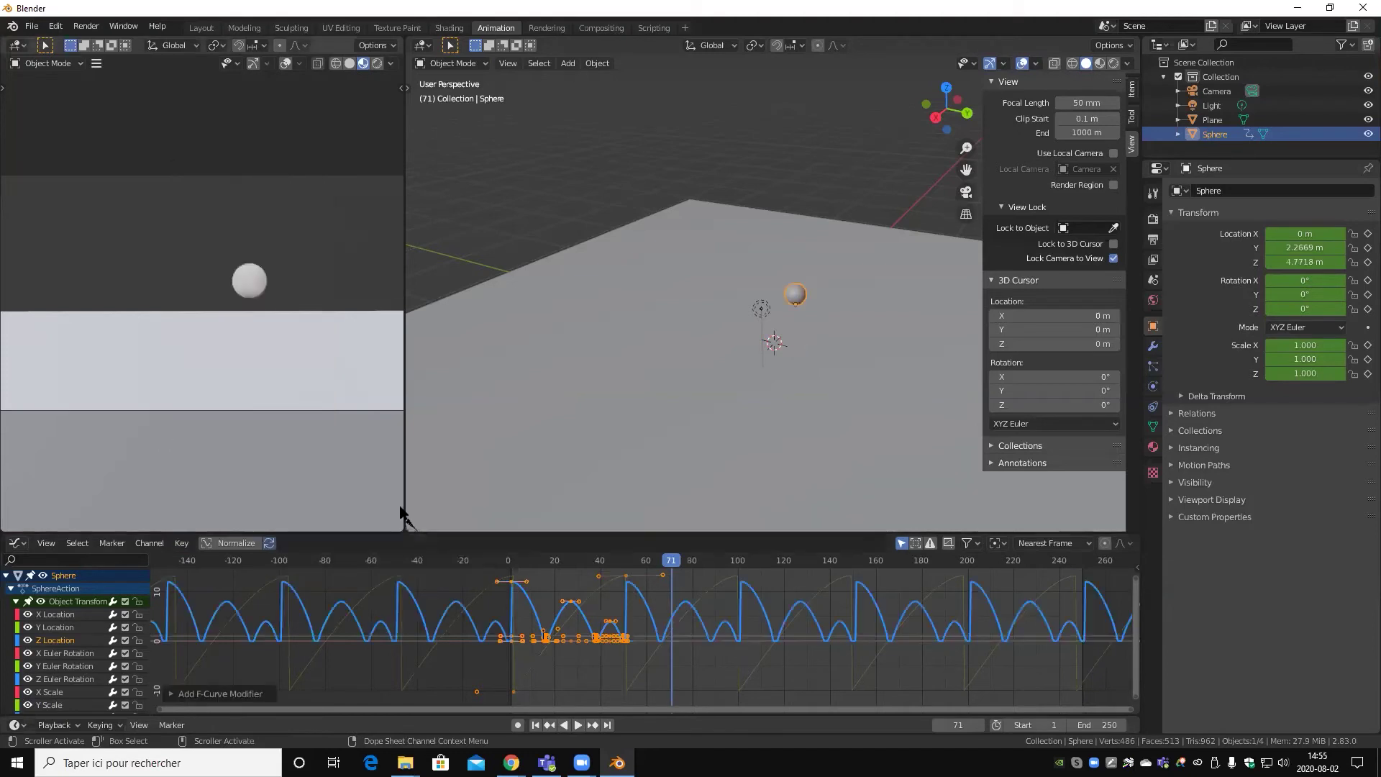
left_click(67, 627)
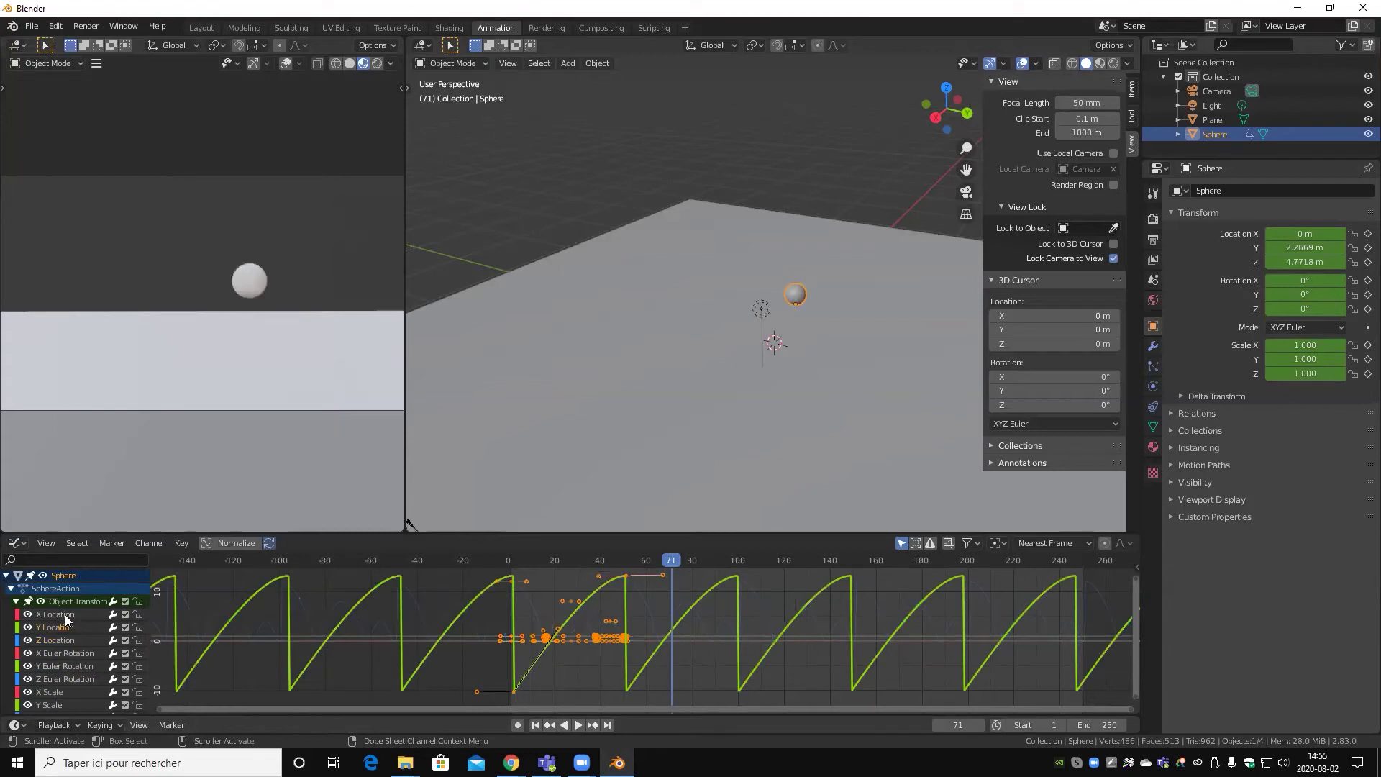
left_click(66, 615)
left_click(61, 640)
left_click(62, 653)
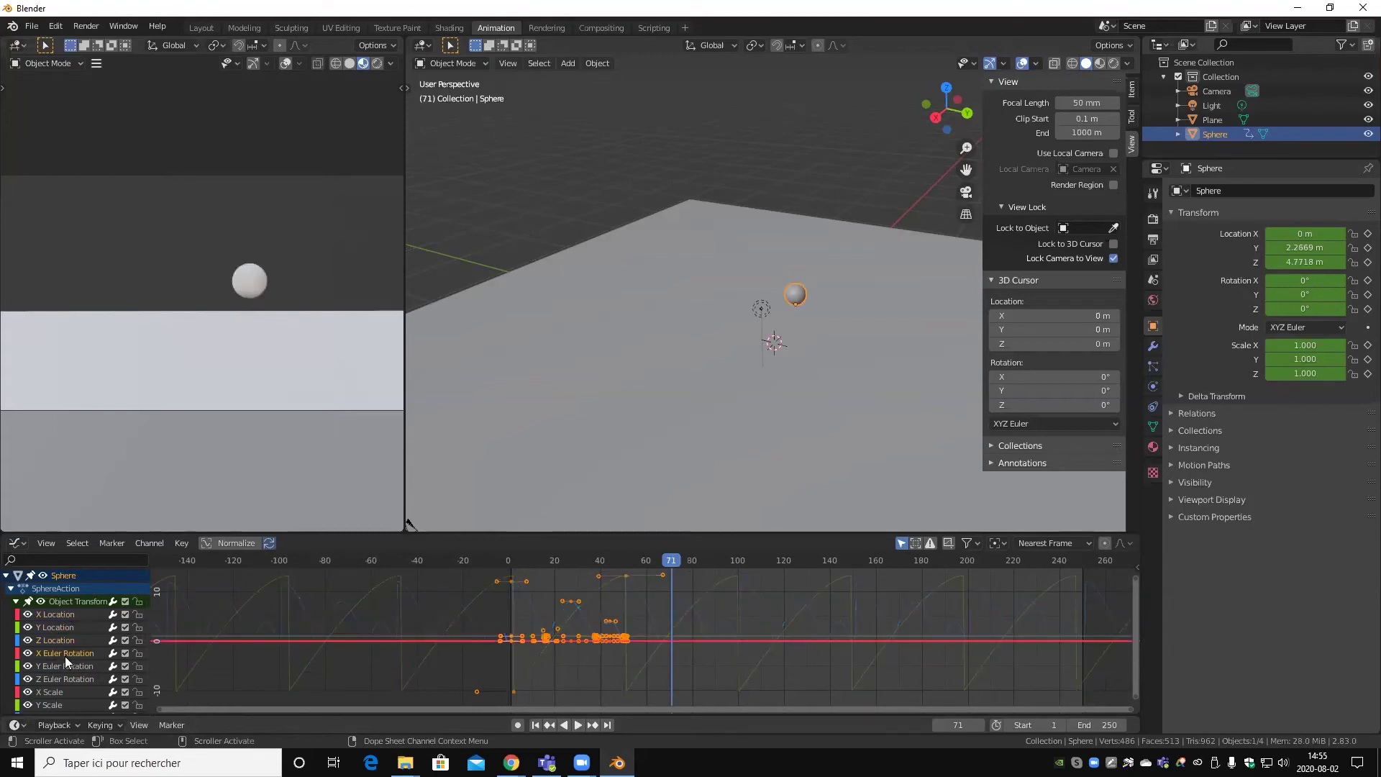
left_click(54, 692)
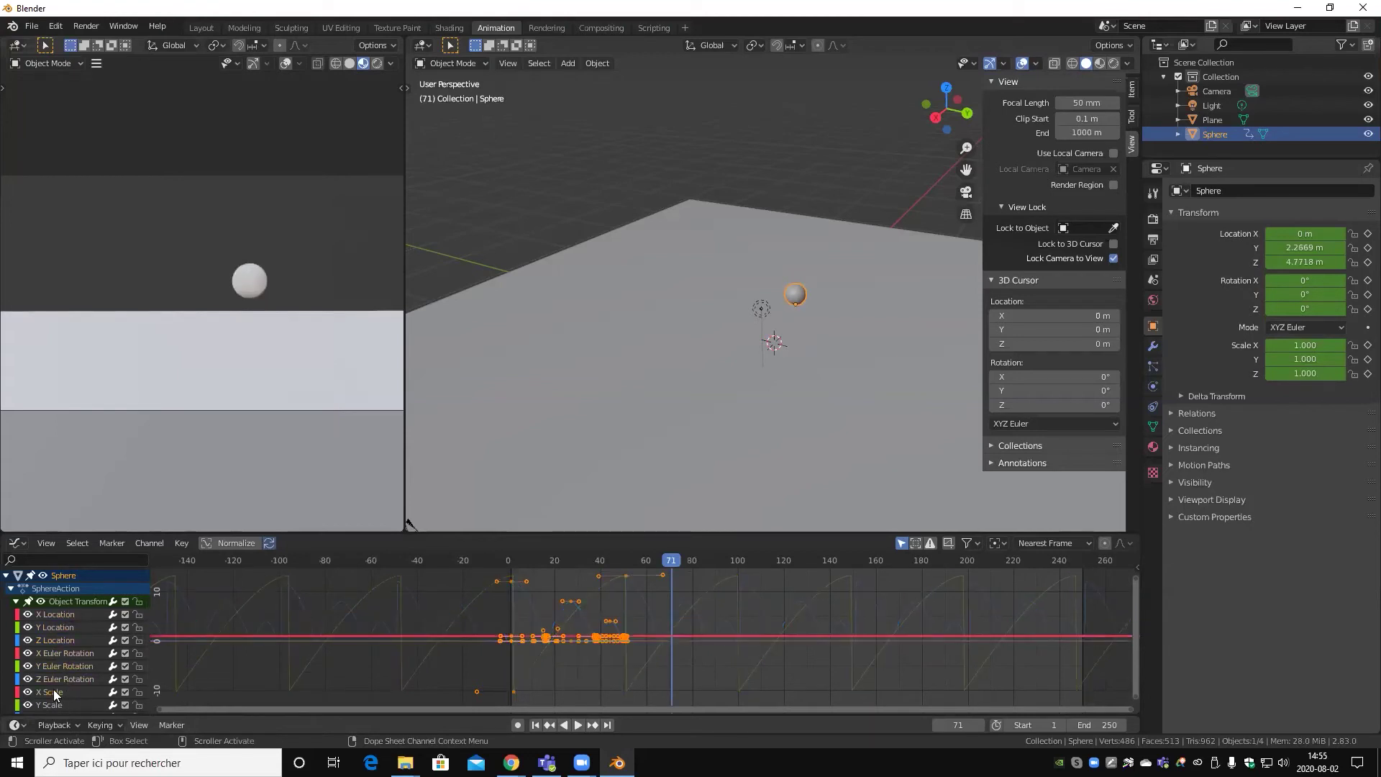
left_click(182, 543)
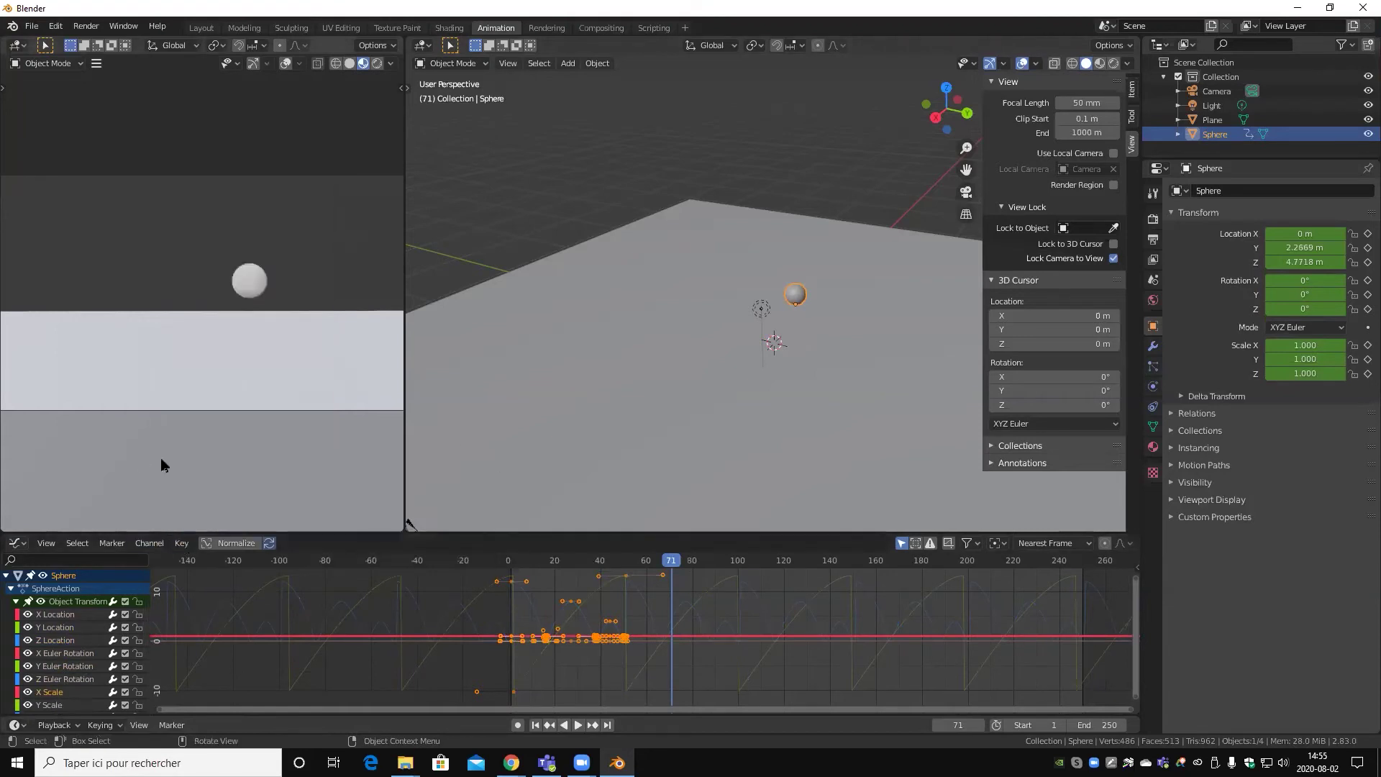
left_click(181, 543)
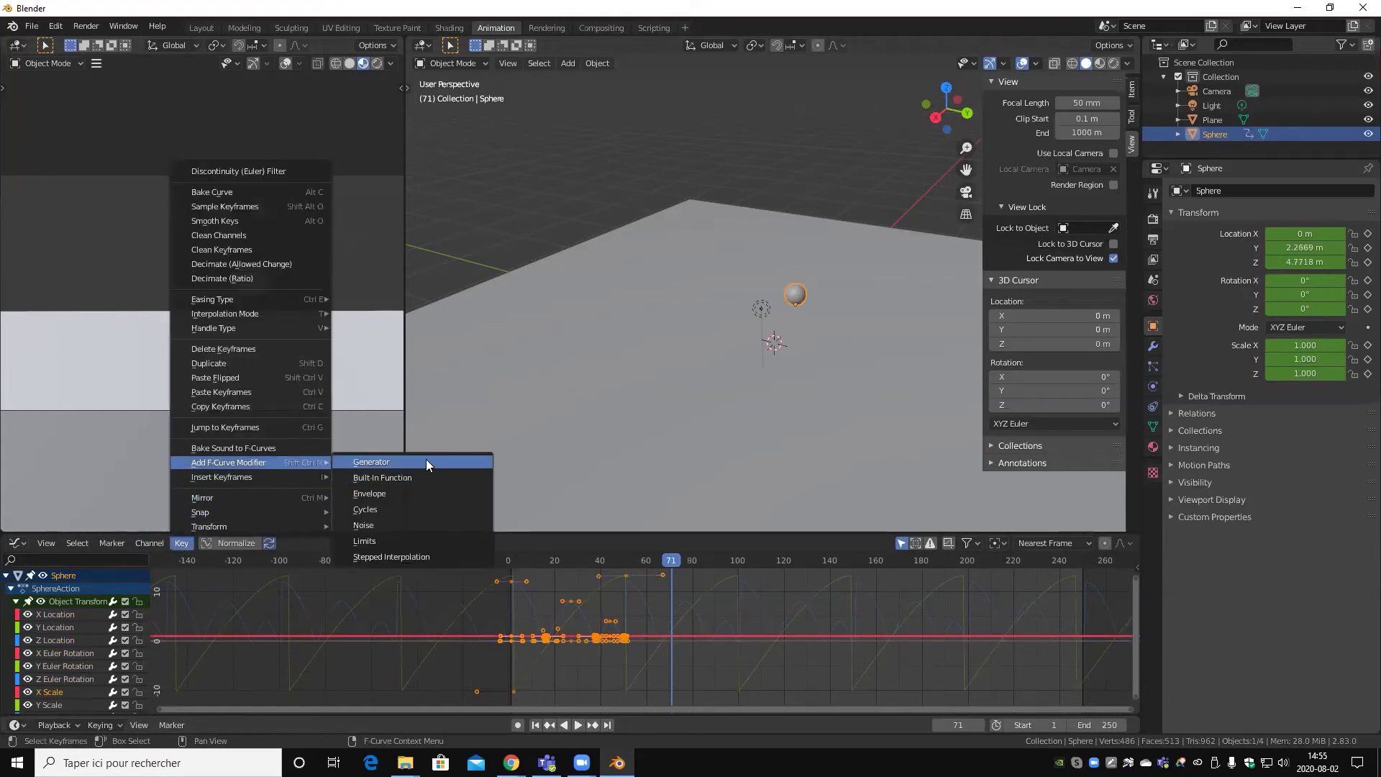
left_click(402, 508)
- Add Cycles modifiers to the Y Scale and Z Scale curves and rewind the playhead
left_click(45, 703)
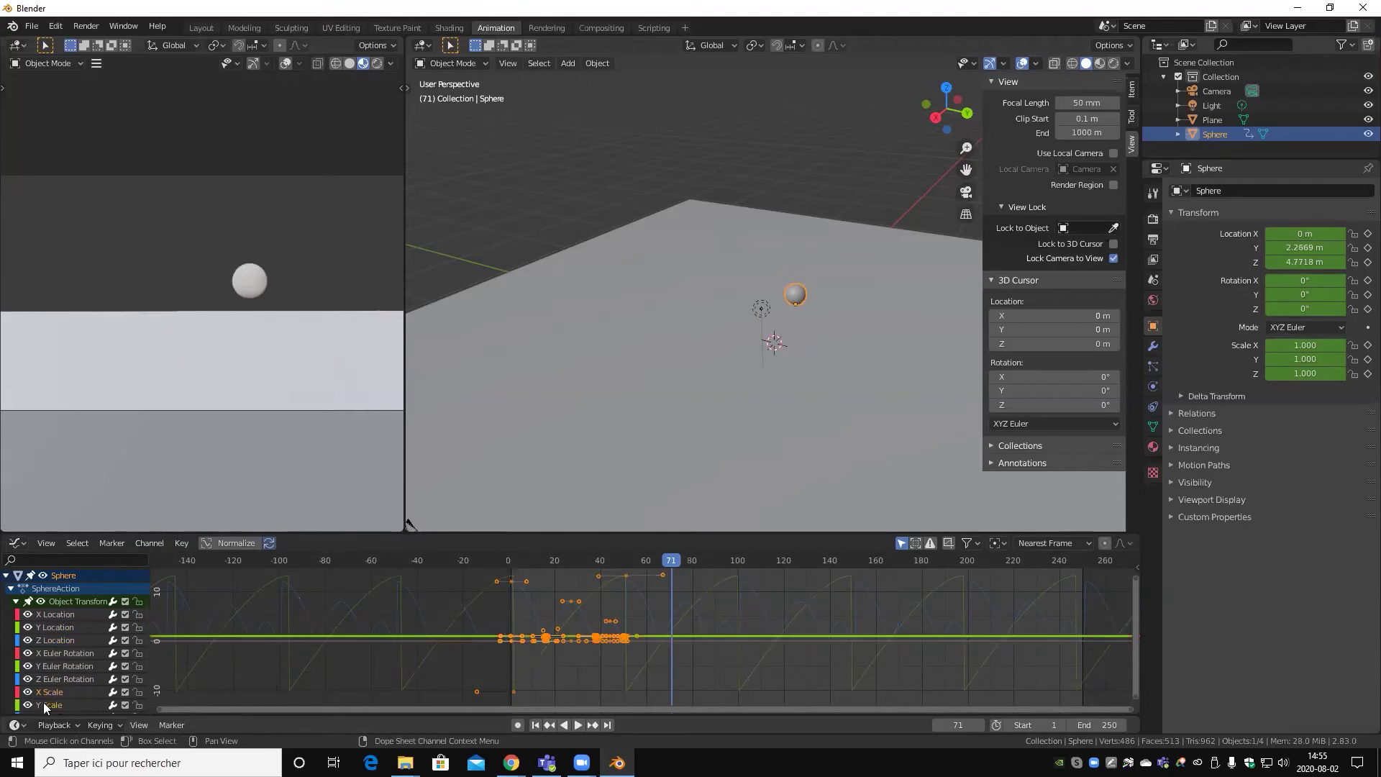
left_click(181, 542)
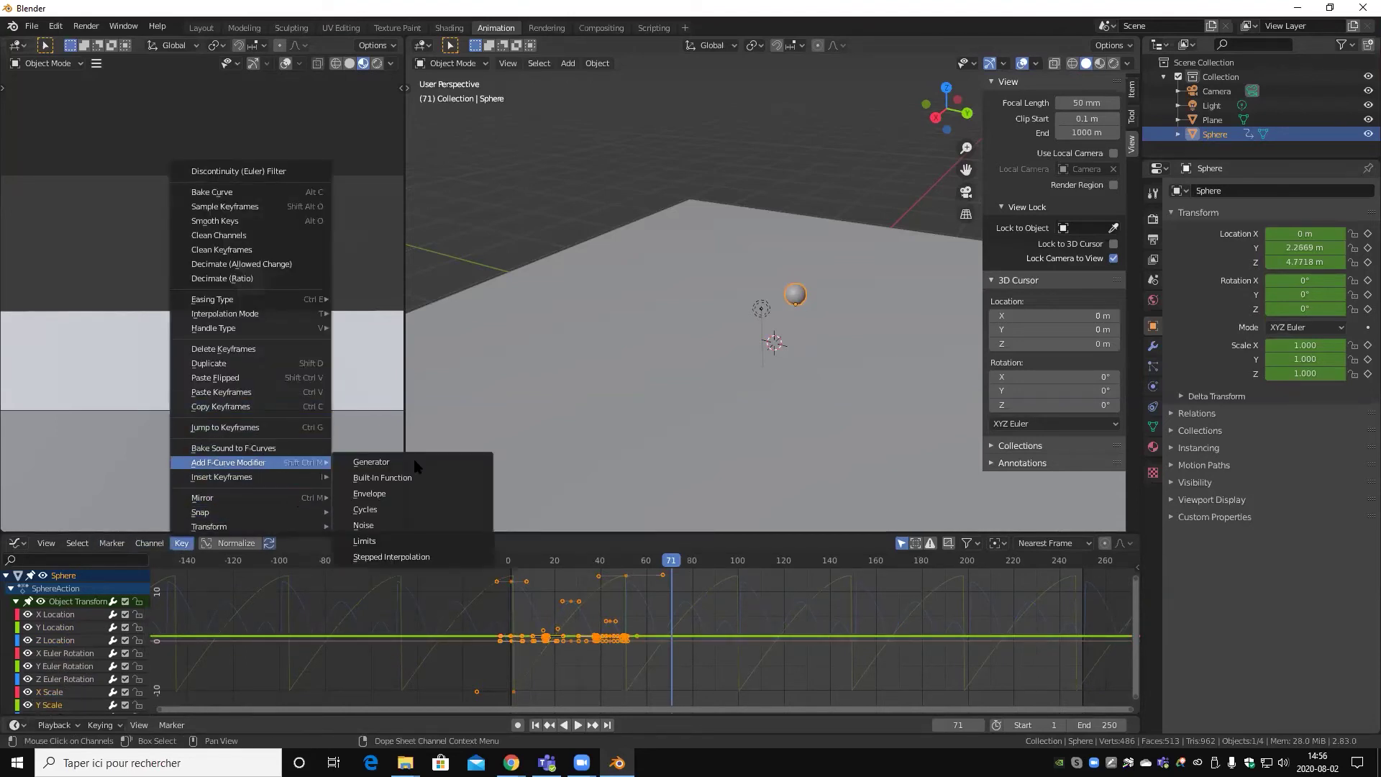
left_click(398, 505)
scroll(42, 694, "down", 1)
left_click(41, 694)
left_click(181, 542)
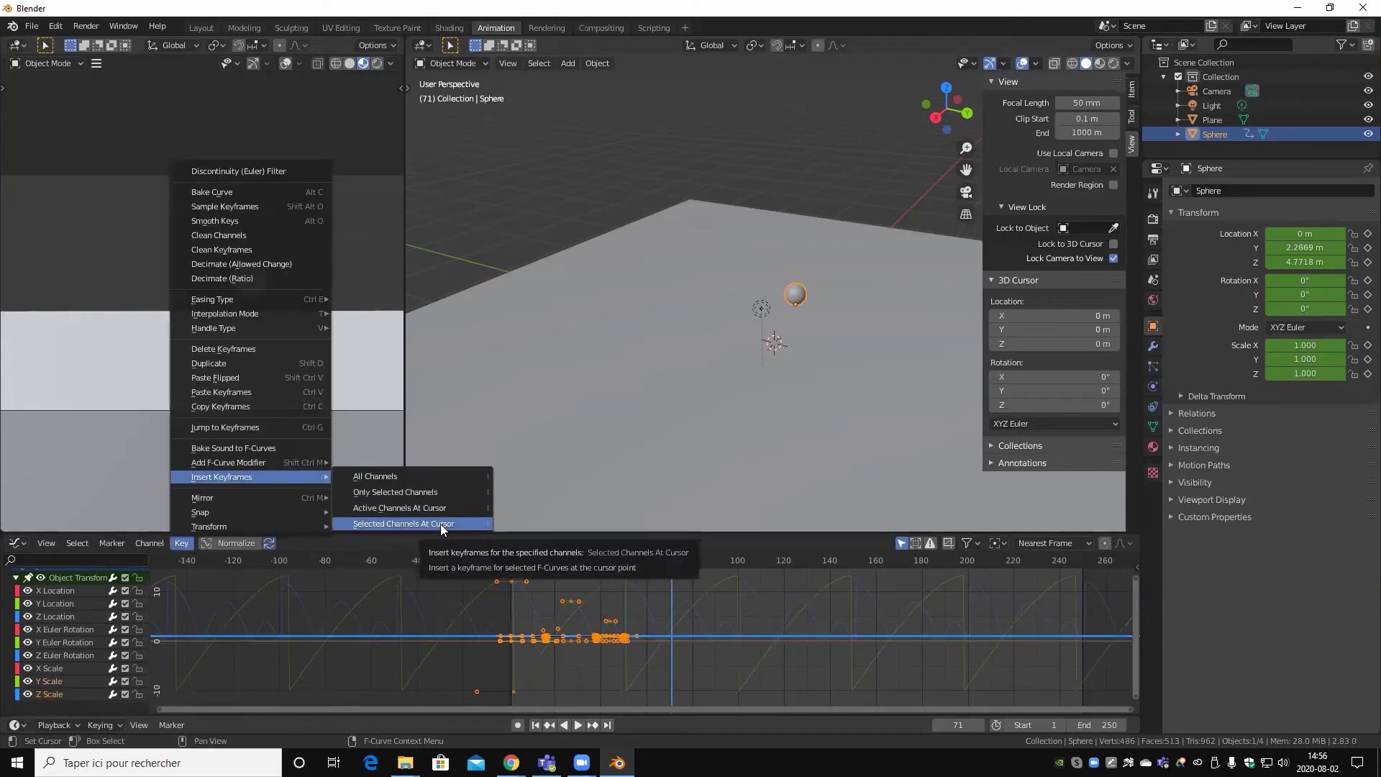
mouse_move(228, 462)
left_click(399, 509)
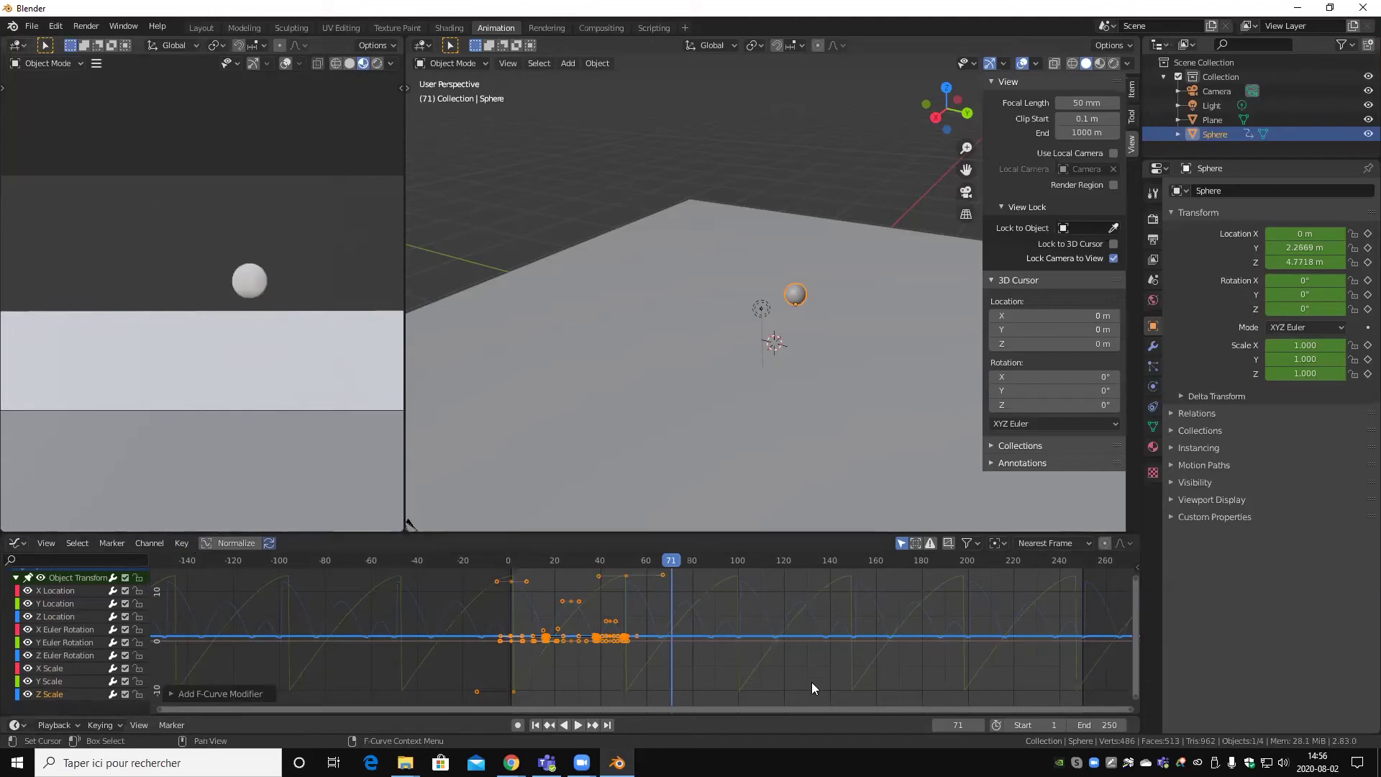
left_click_drag(682, 564, 480, 561)
- Play and stop the looping animation, return to frame 1, and switch to the Dope Sheet
key("space")
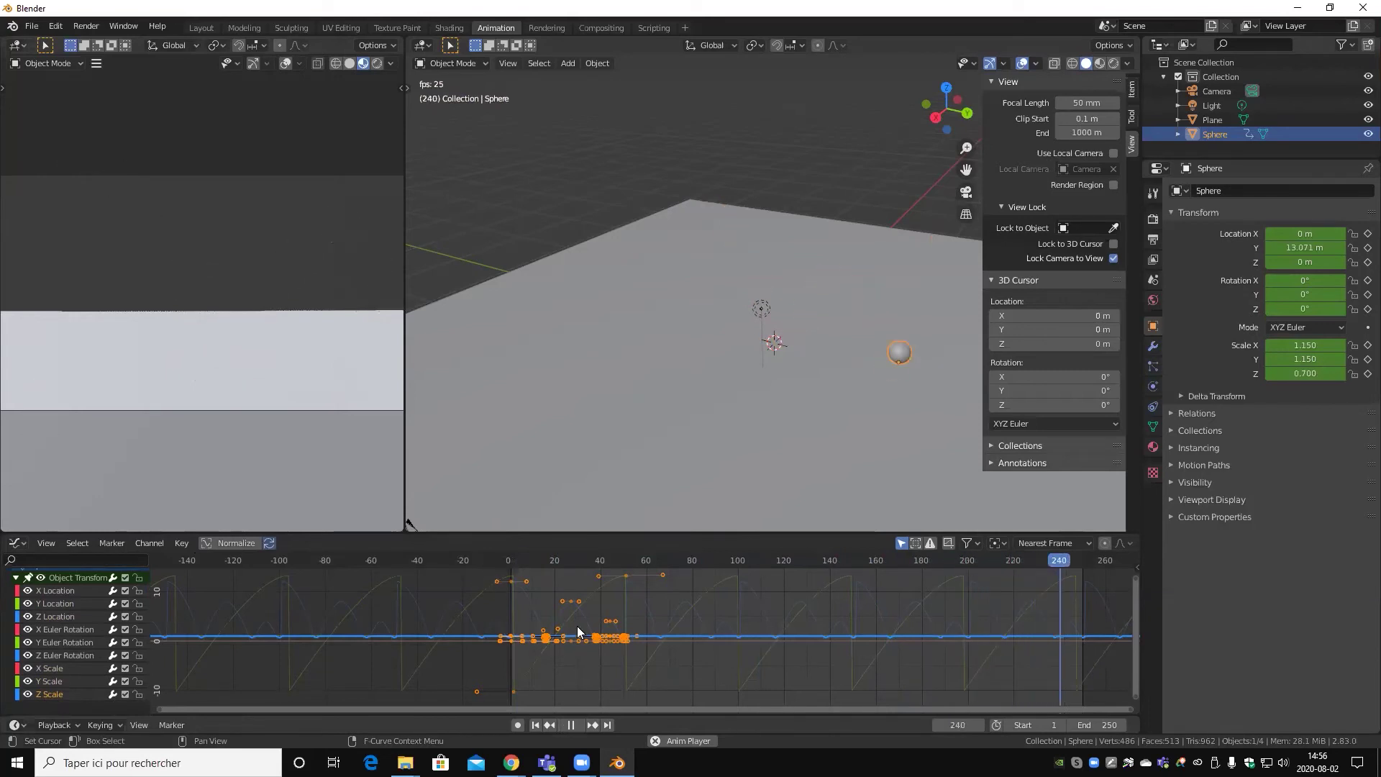
key("space")
key("space")
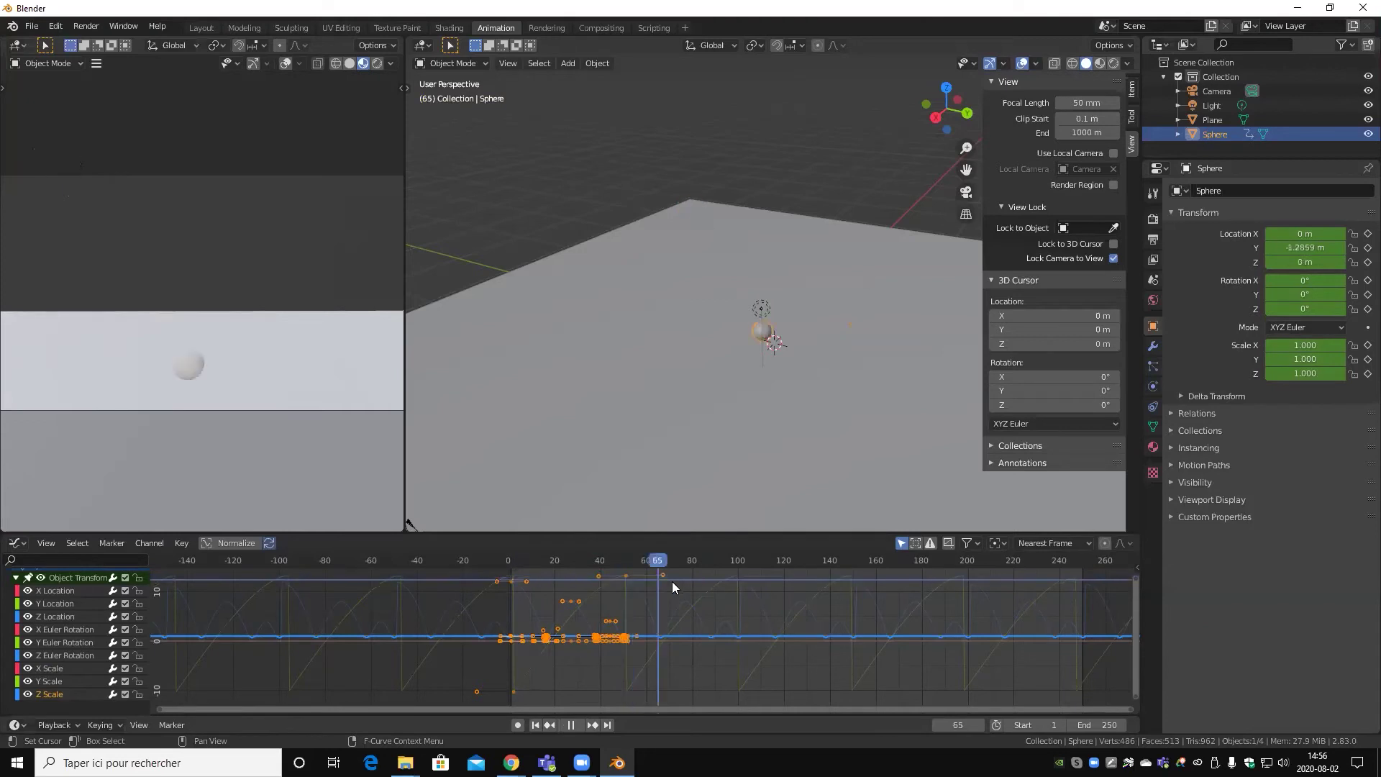
left_click(512, 558)
key("space")
key("shift+Left")
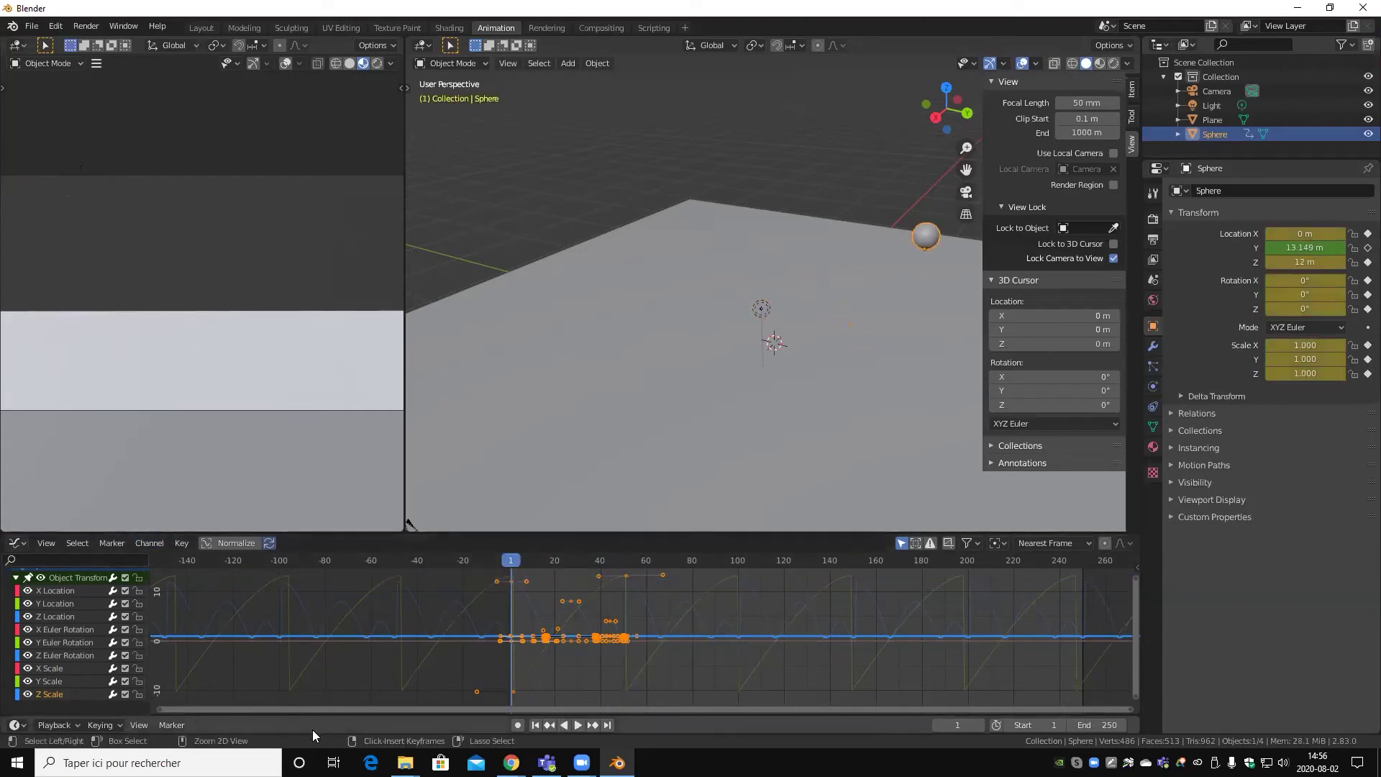
key("ctrl+Tab")
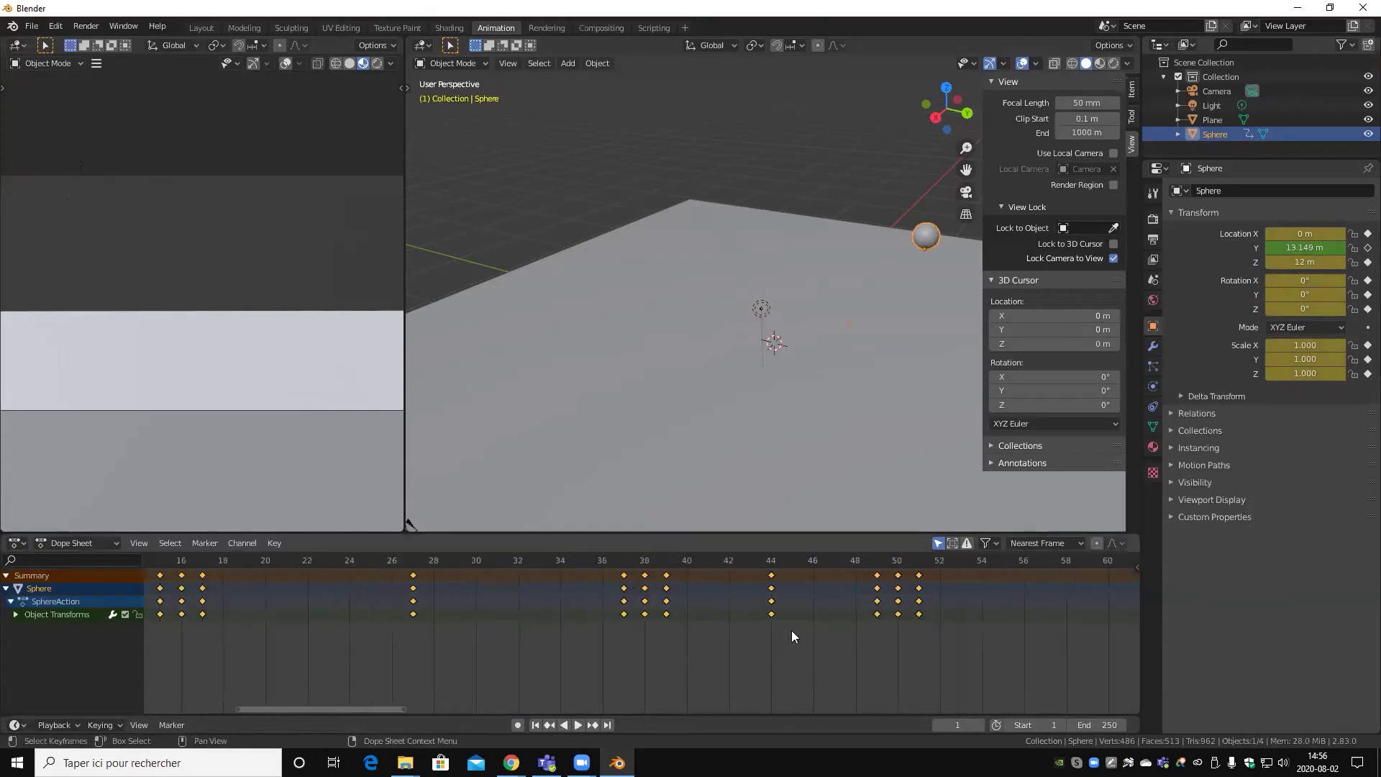
- Expand Object Transforms in the Dope Sheet and move the playhead to frame 51
scroll(791, 629, "down", 2)
scroll(791, 630, "down", 3)
scroll(796, 627, "down", 2)
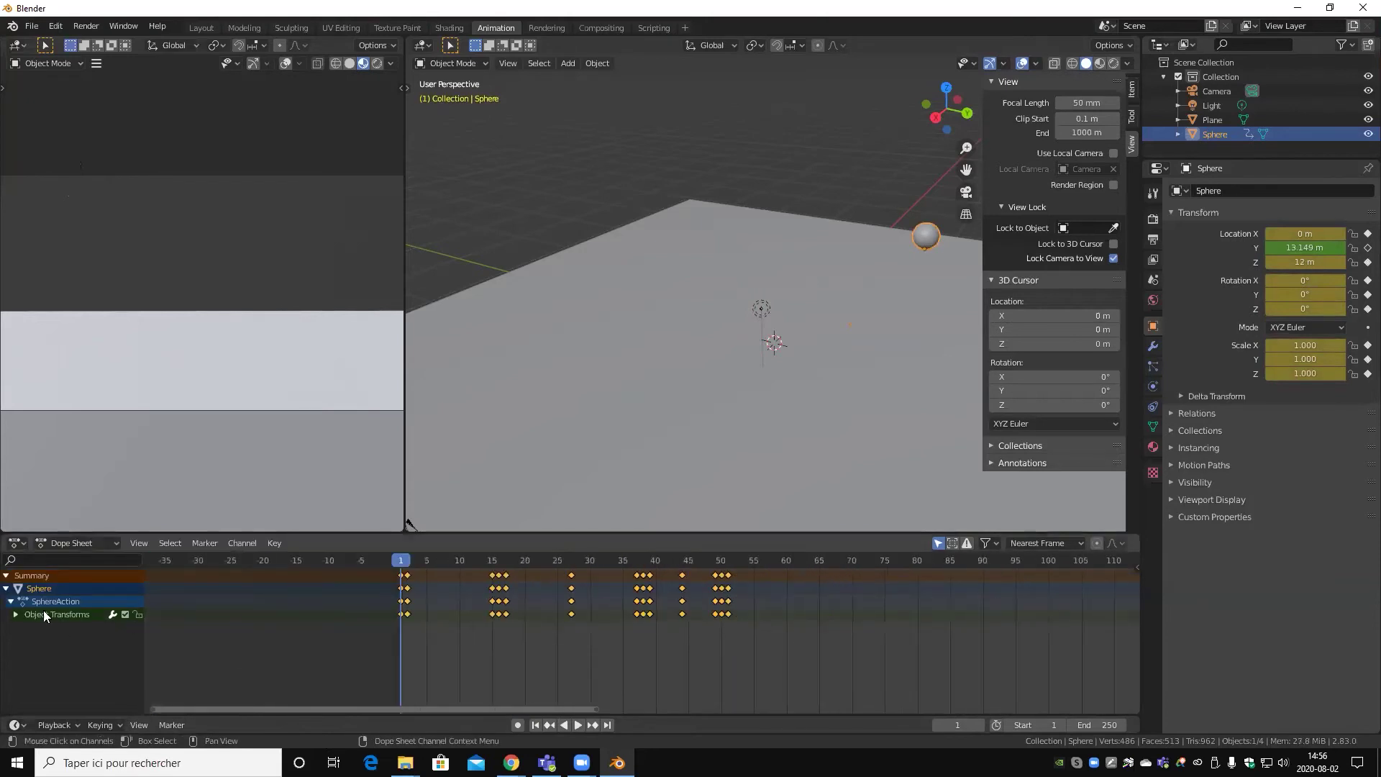
left_click(18, 614)
scroll(773, 648, "up", 2)
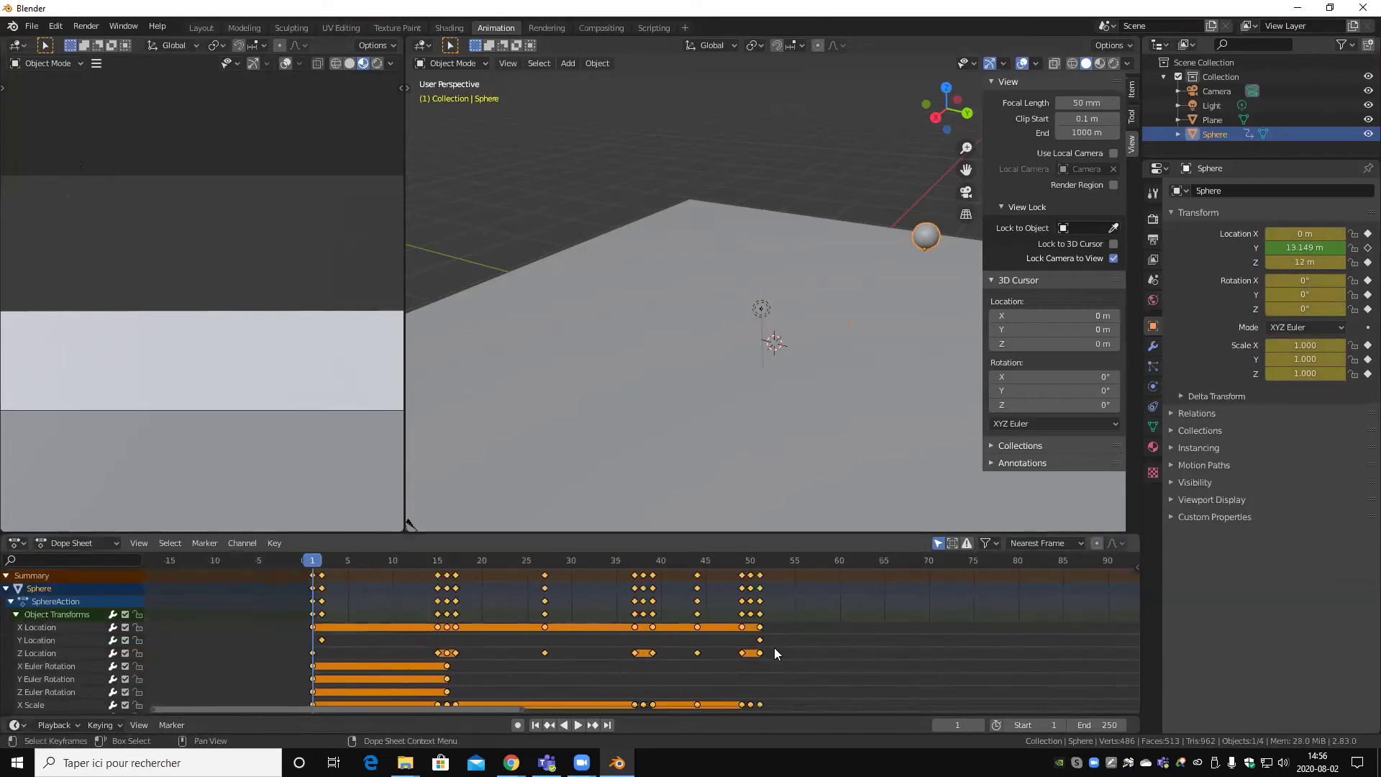
scroll(773, 653, "down", 1)
left_click_drag(727, 560, 742, 558)
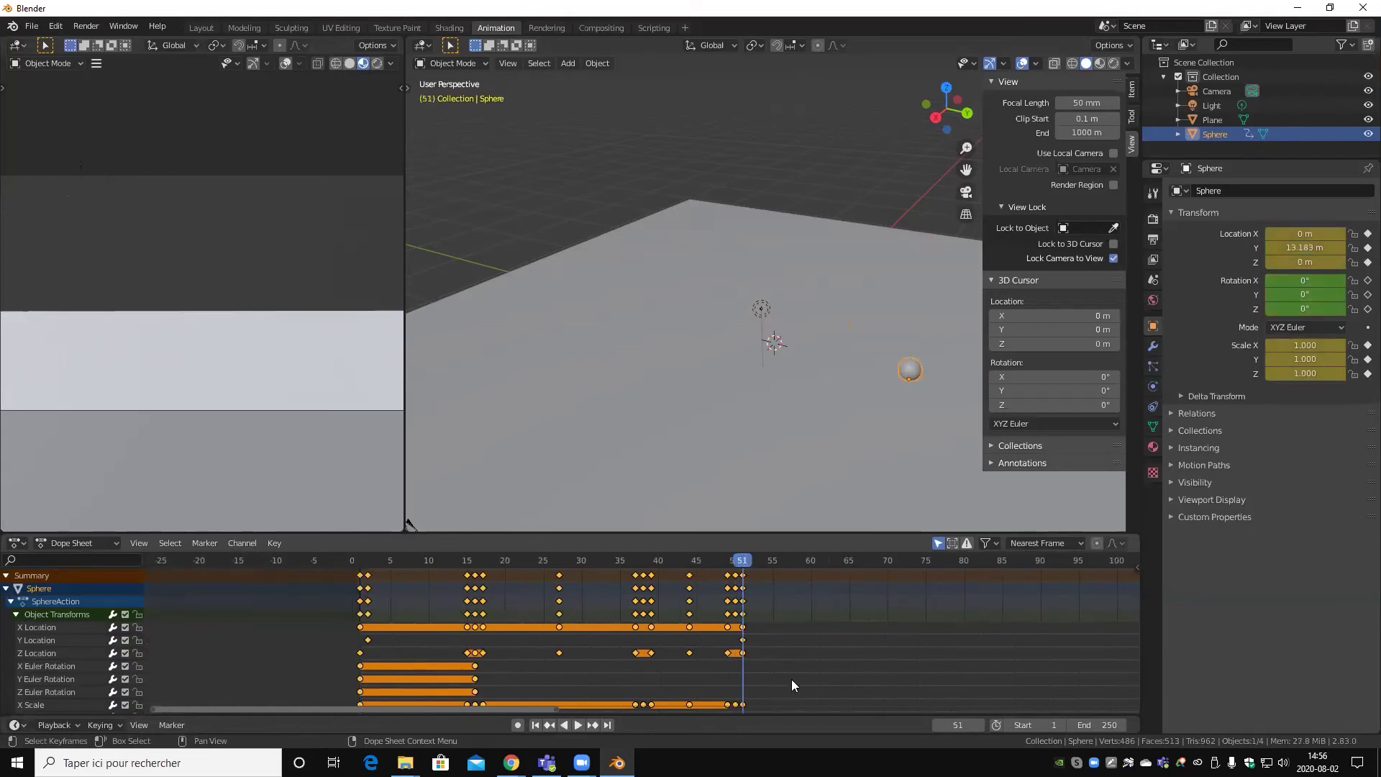
- Move the Y Location keyframe in time, then play and stop the animation to check it
scroll(791, 684, "down", 2)
scroll(71, 669, "down", 2)
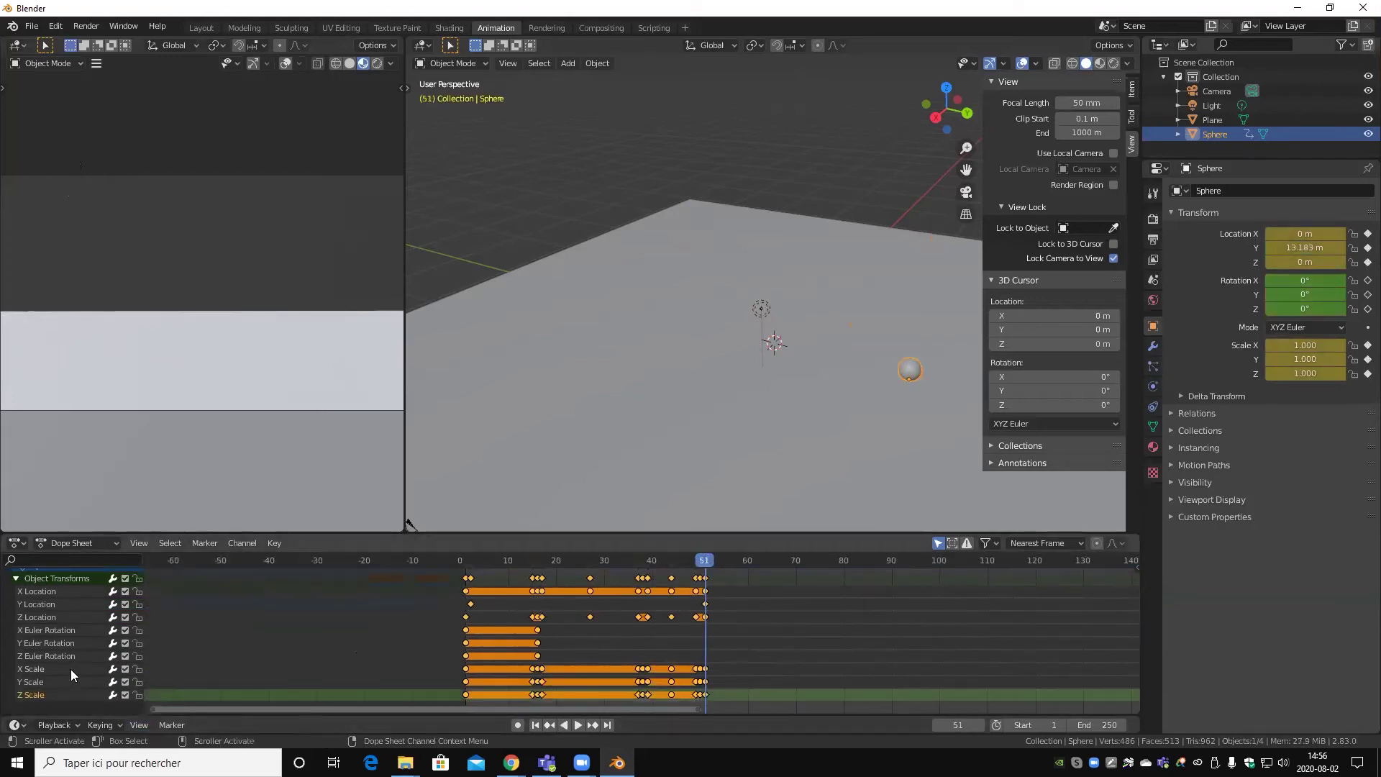
scroll(71, 669, "up", 2)
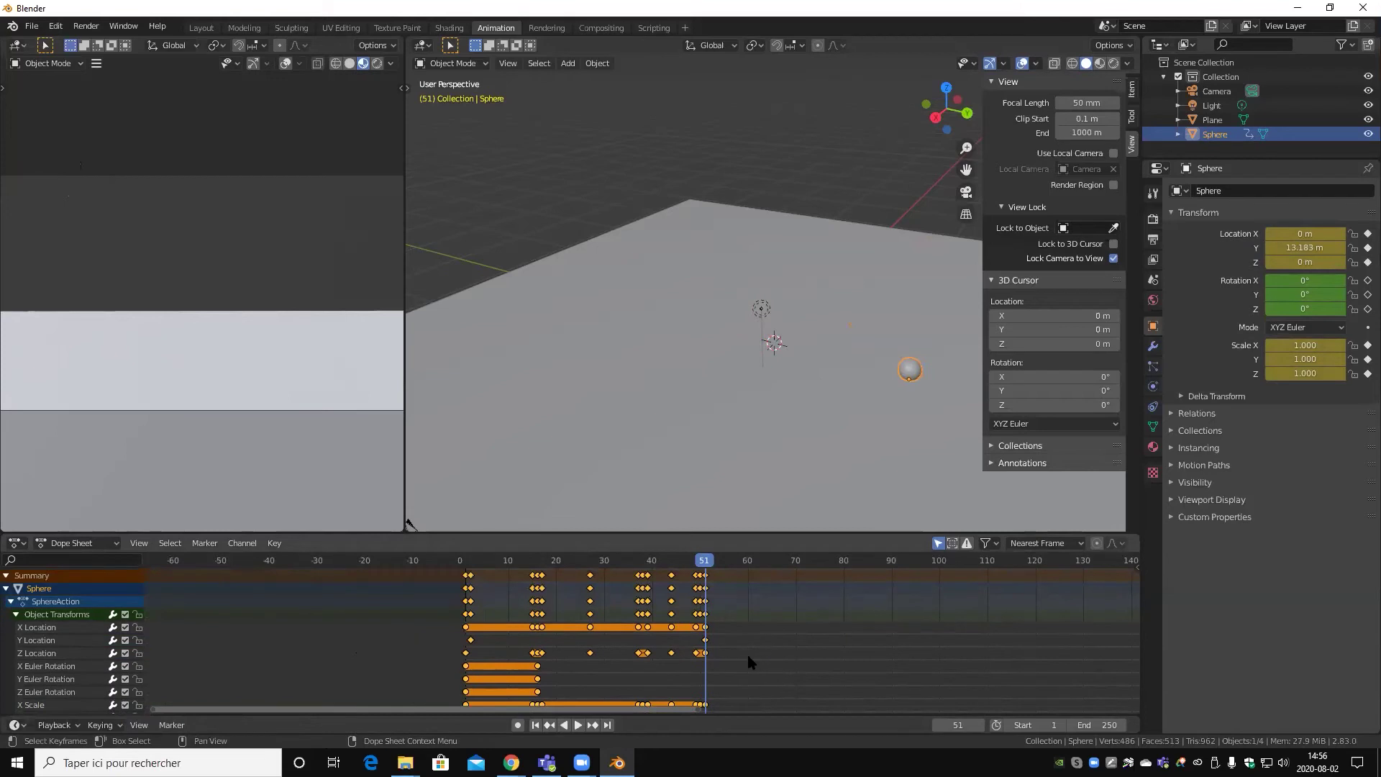
scroll(748, 660, "up", 3)
scroll(746, 654, "up", 3)
scroll(749, 652, "up", 2)
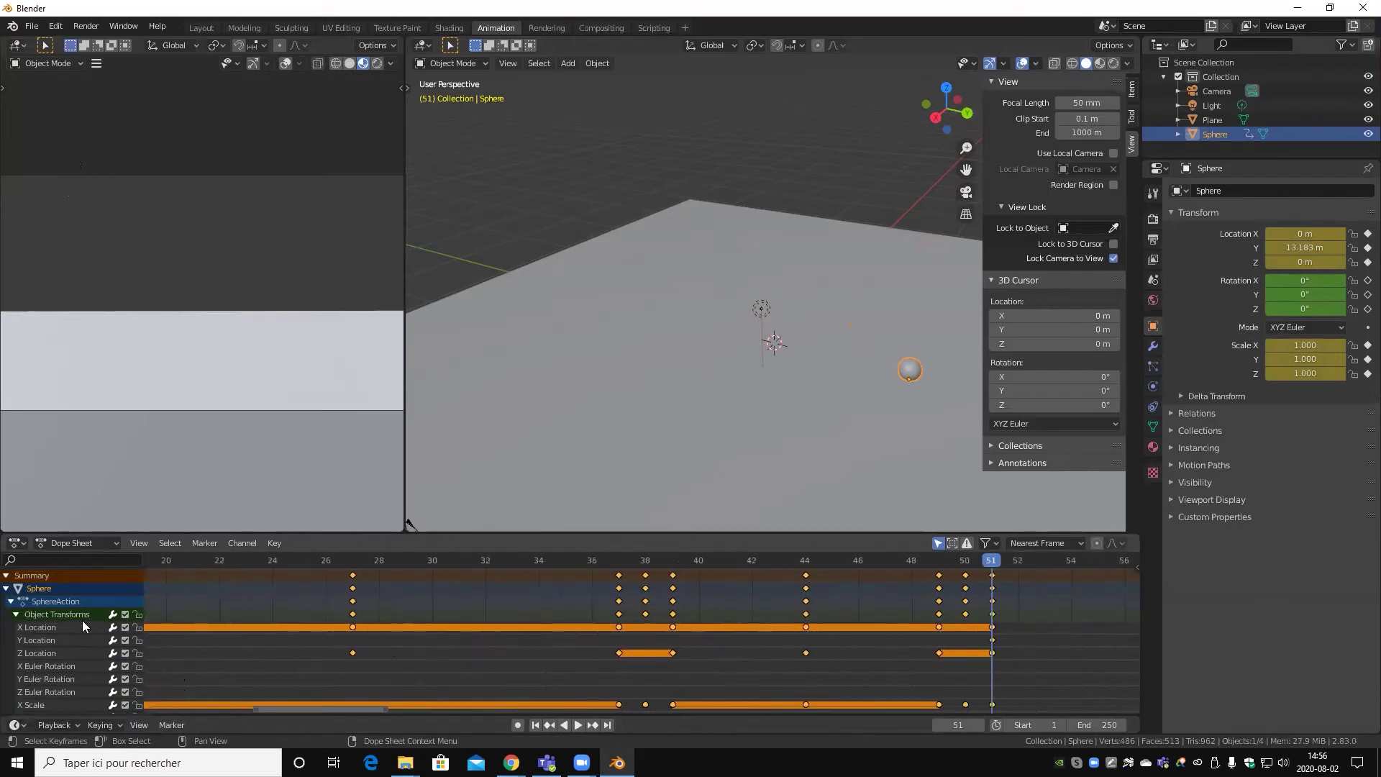
left_click(32, 637)
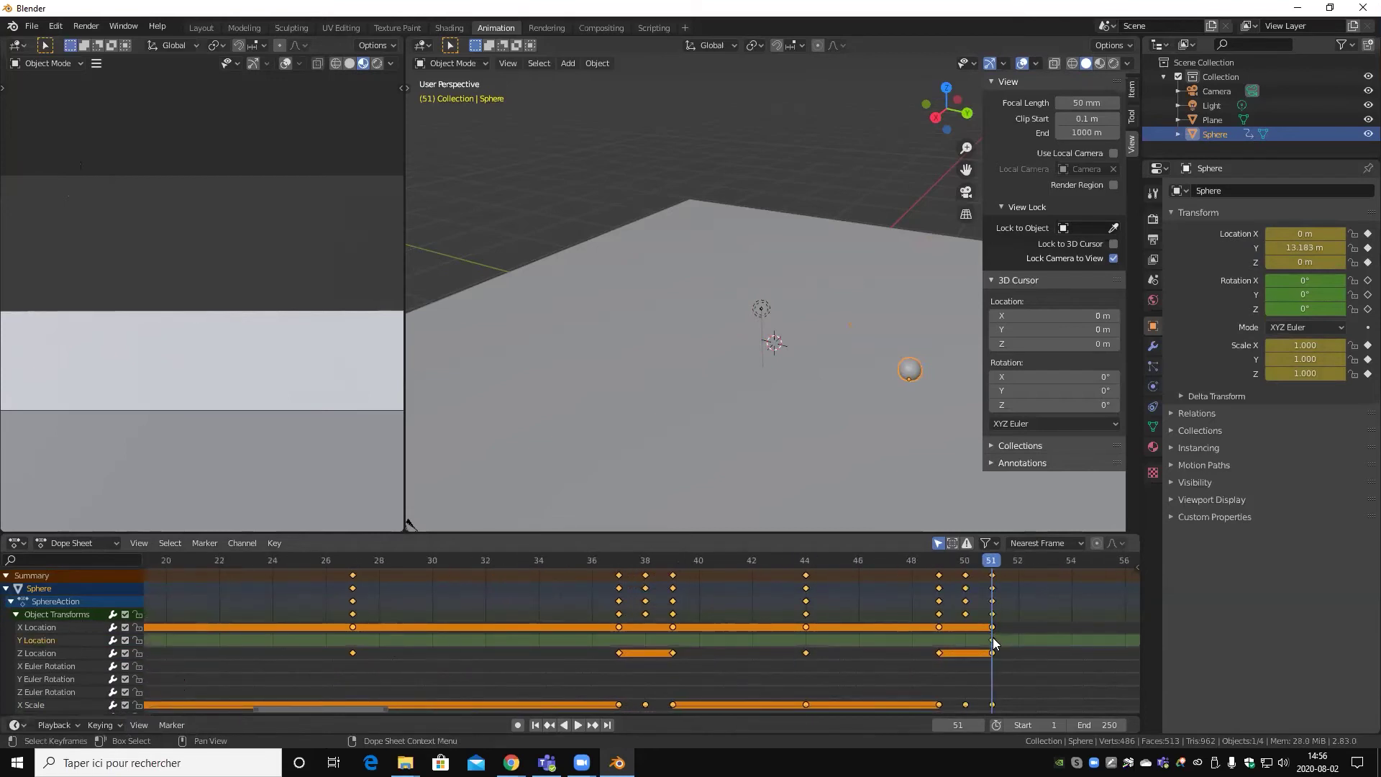
mouse_move(993, 637)
left_mouse_down()
mouse_move(1022, 635)
mouse_move(993, 640)
left_mouse_up()
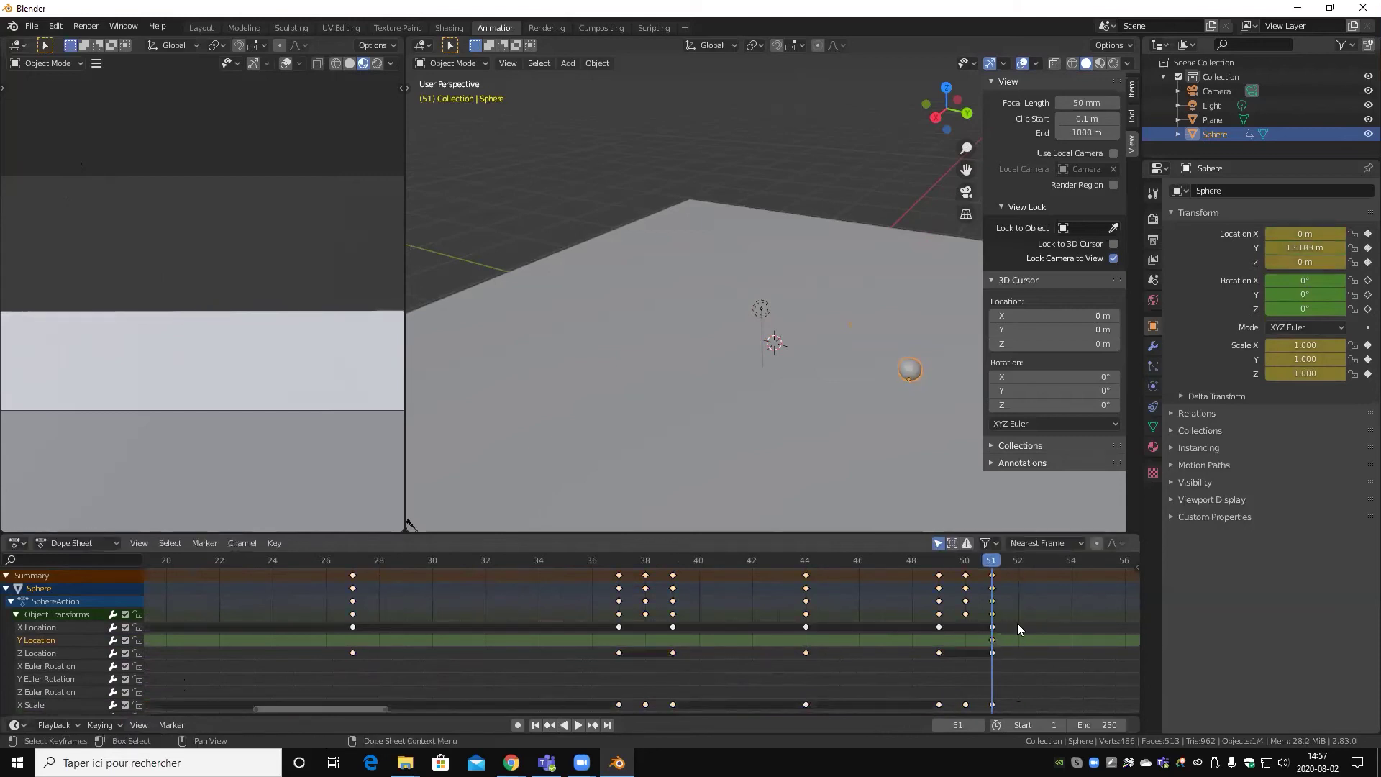
key("space")
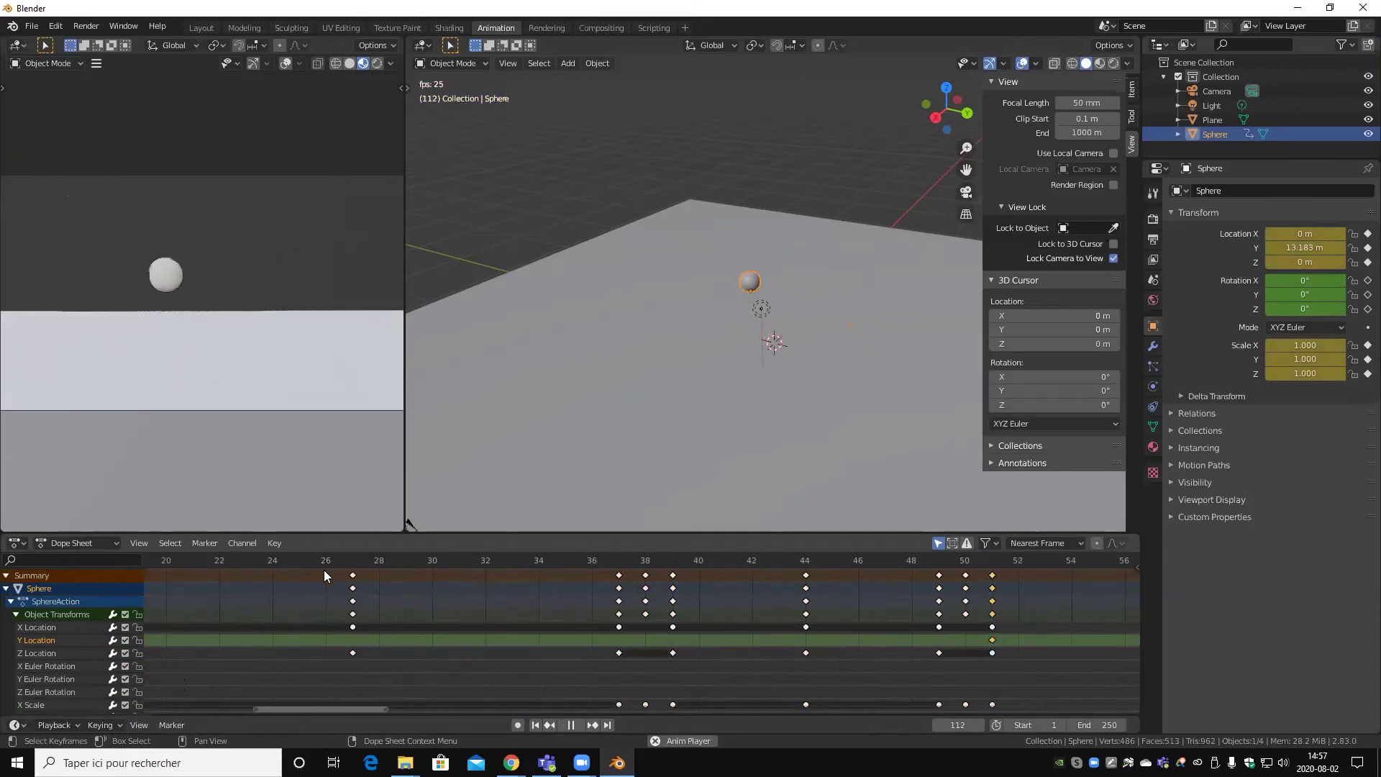
key("space")
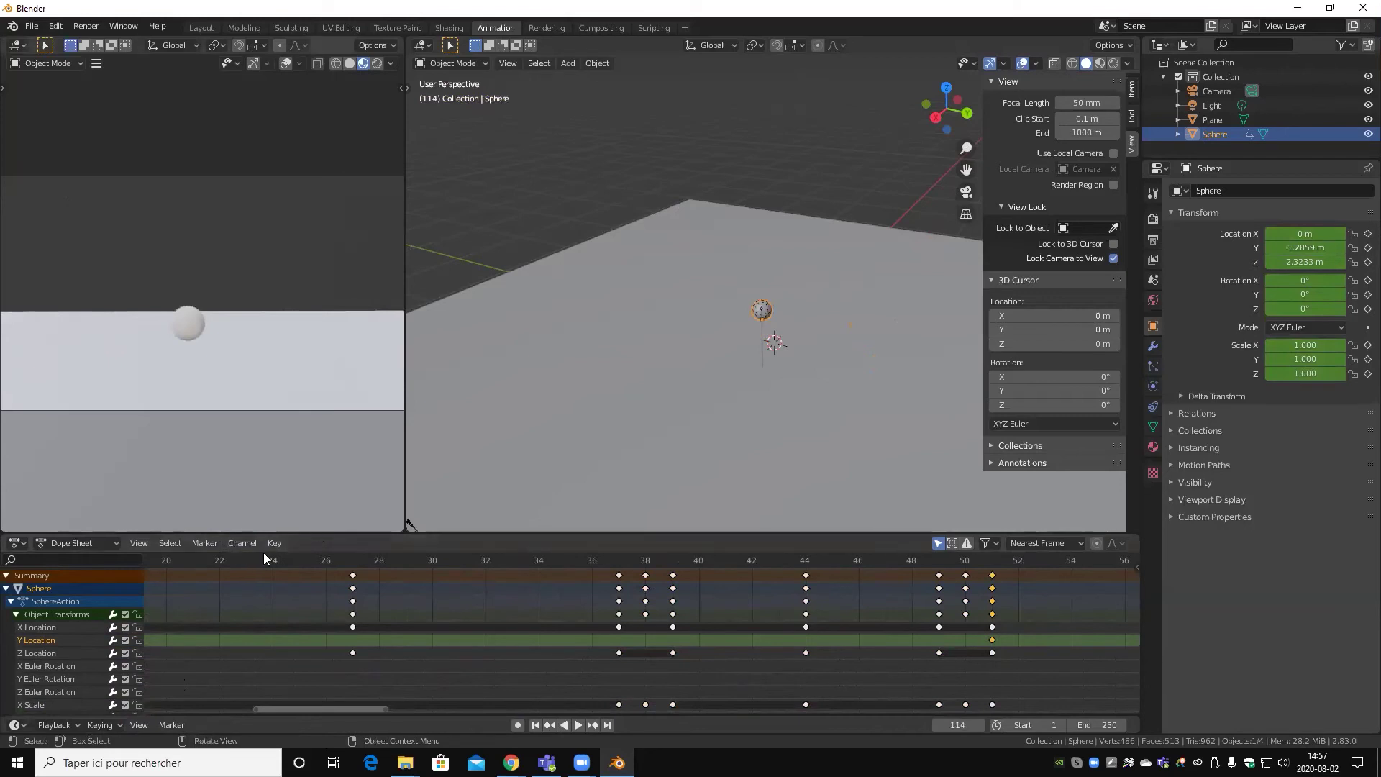
- Show the curves in the Graph Editor, zoom in, and stop playback at frame 50
key("ctrl+Tab")
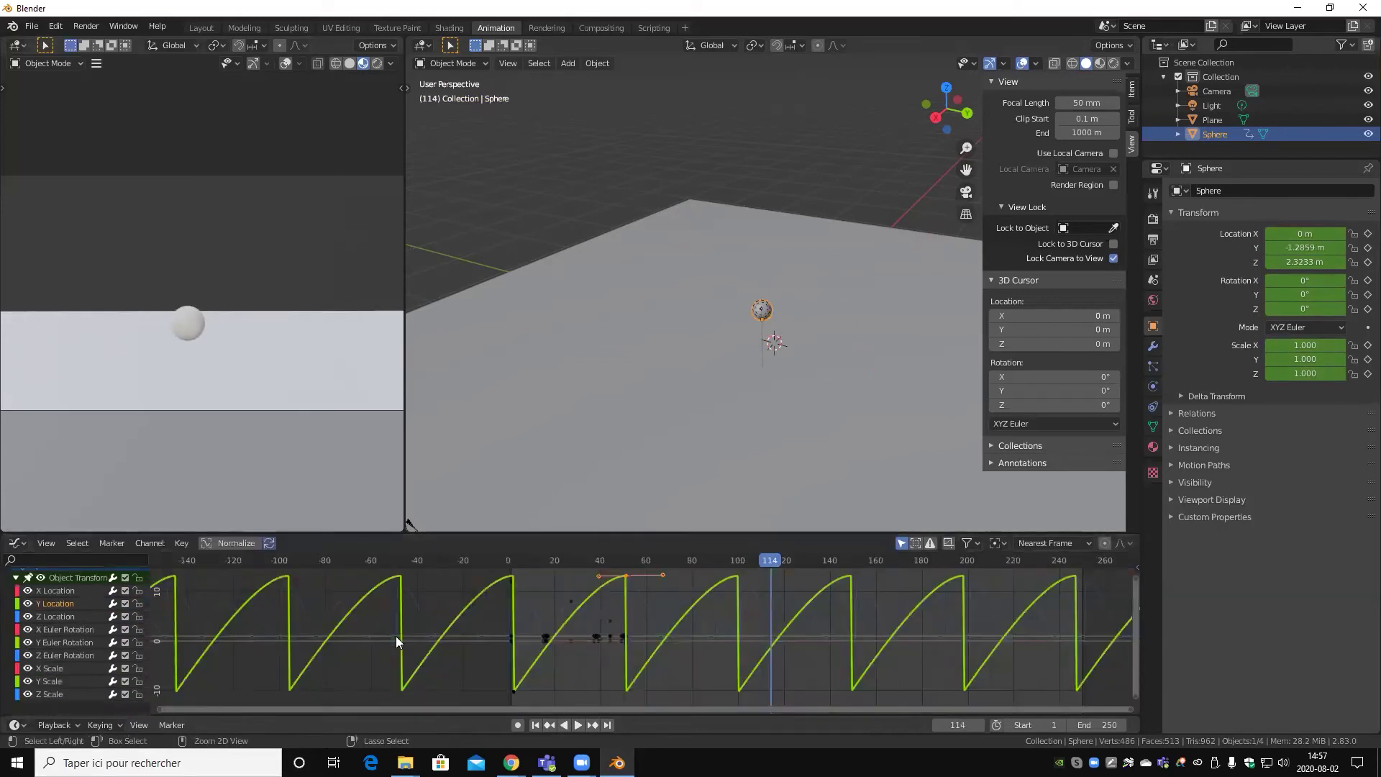
scroll(669, 638, "up", 2)
scroll(676, 647, "up", 1)
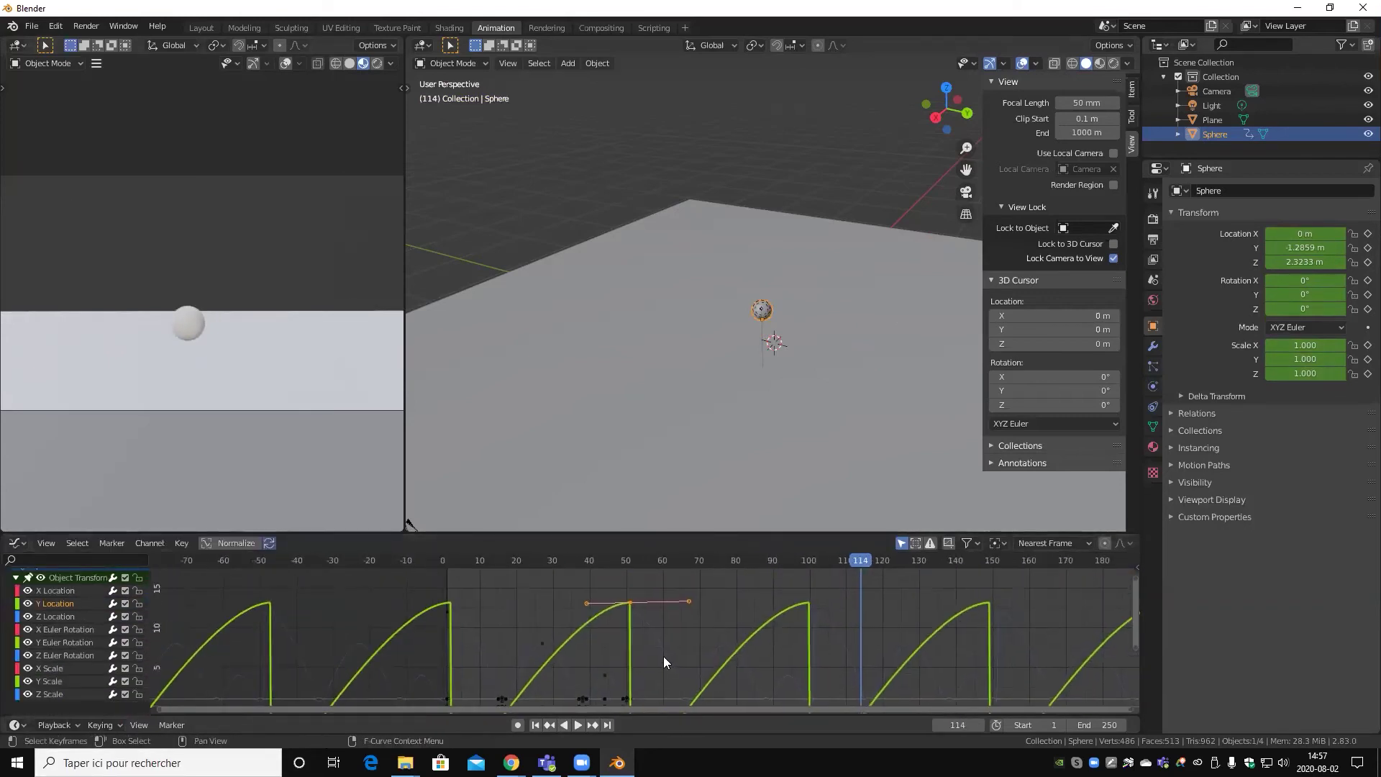
scroll(626, 630, "up", 4)
scroll(631, 606, "up", 1)
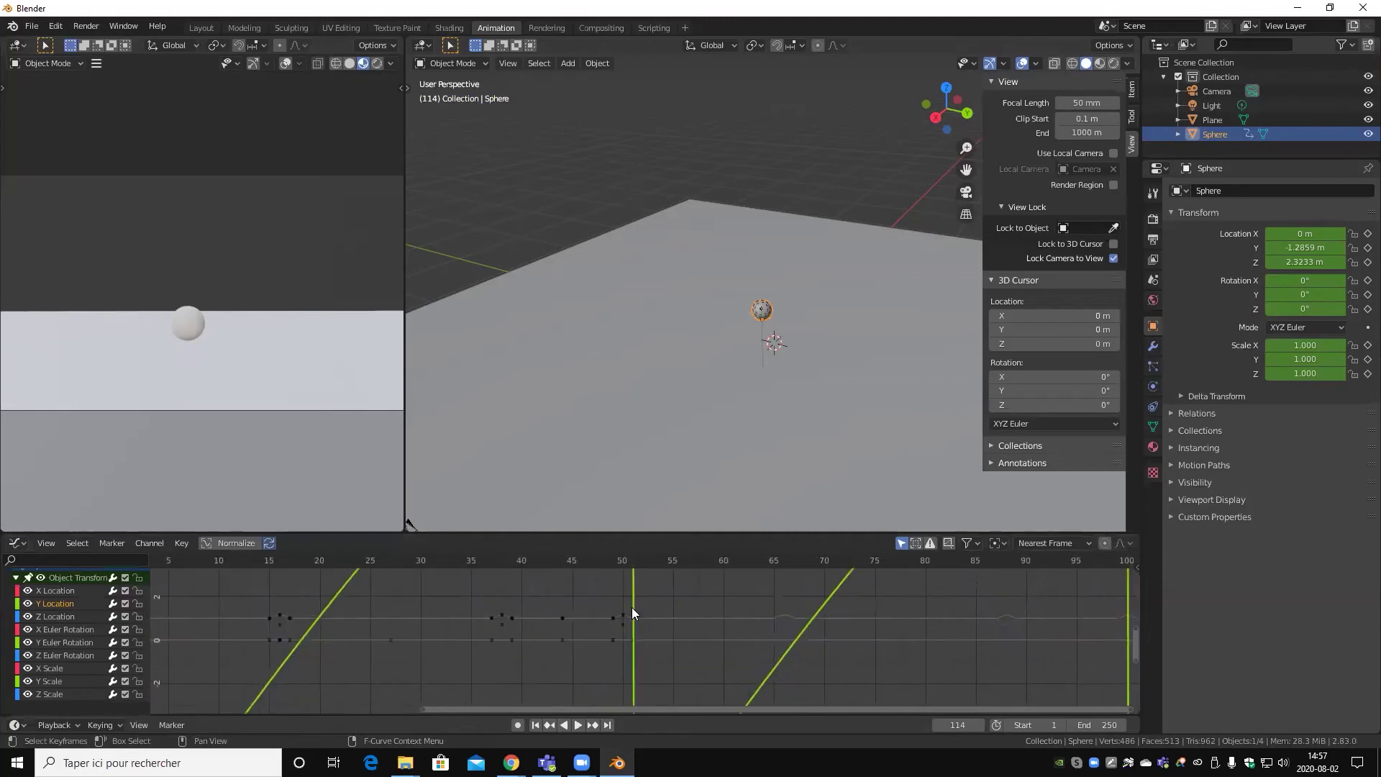
scroll(619, 622, "up", 3)
key("space")
left_click(591, 559)
key("space")
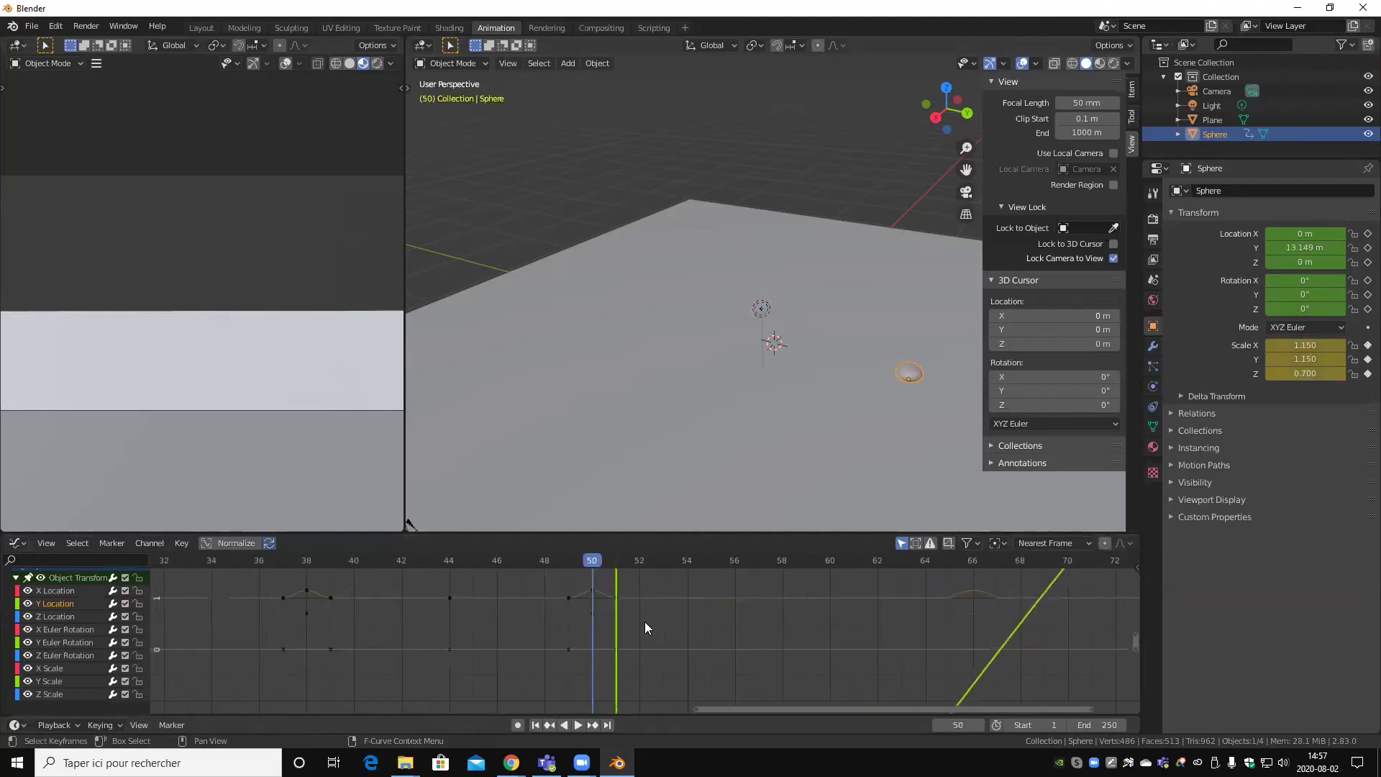
- Move the Y Location key from frame 51 to 50 and play to check the change
scroll(647, 605, "down", 4)
mouse_move(647, 606)
middle_mouse_down()
mouse_move(650, 699)
mouse_move(637, 599)
mouse_move(647, 646)
middle_mouse_up()
scroll(623, 584, "up", 2)
scroll(629, 609, "up", 2)
scroll(607, 613, "up", 2)
scroll(628, 616, "up", 2)
left_click_drag(628, 611, 576, 611)
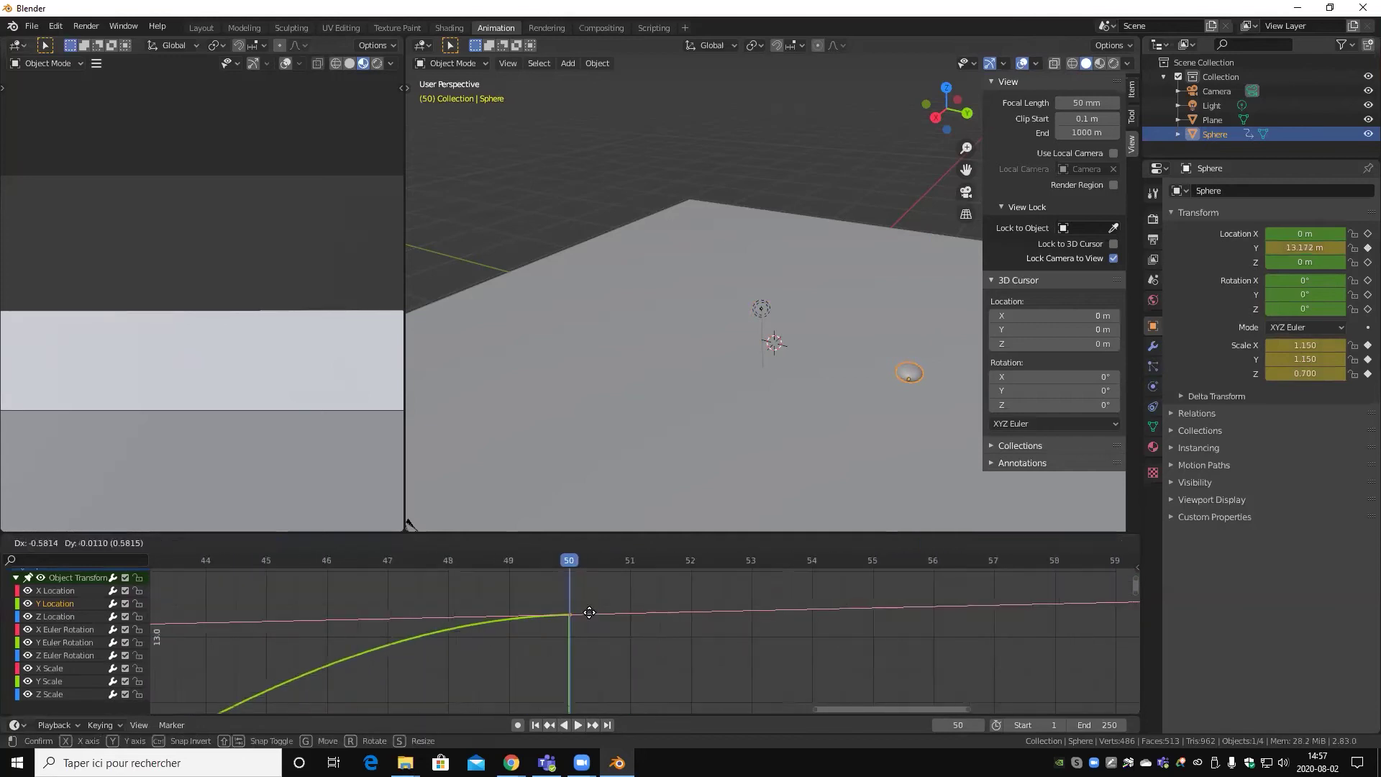
left_click(576, 617)
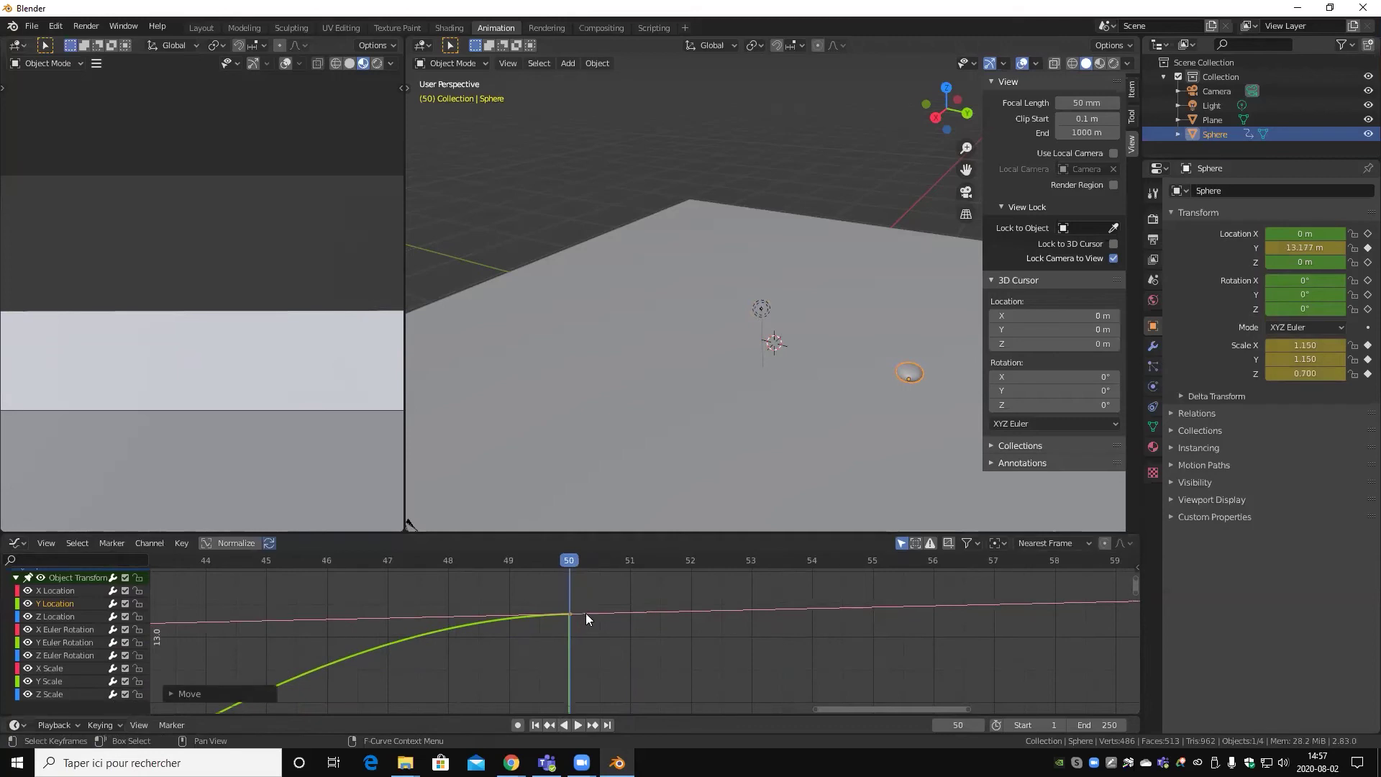
key("space")
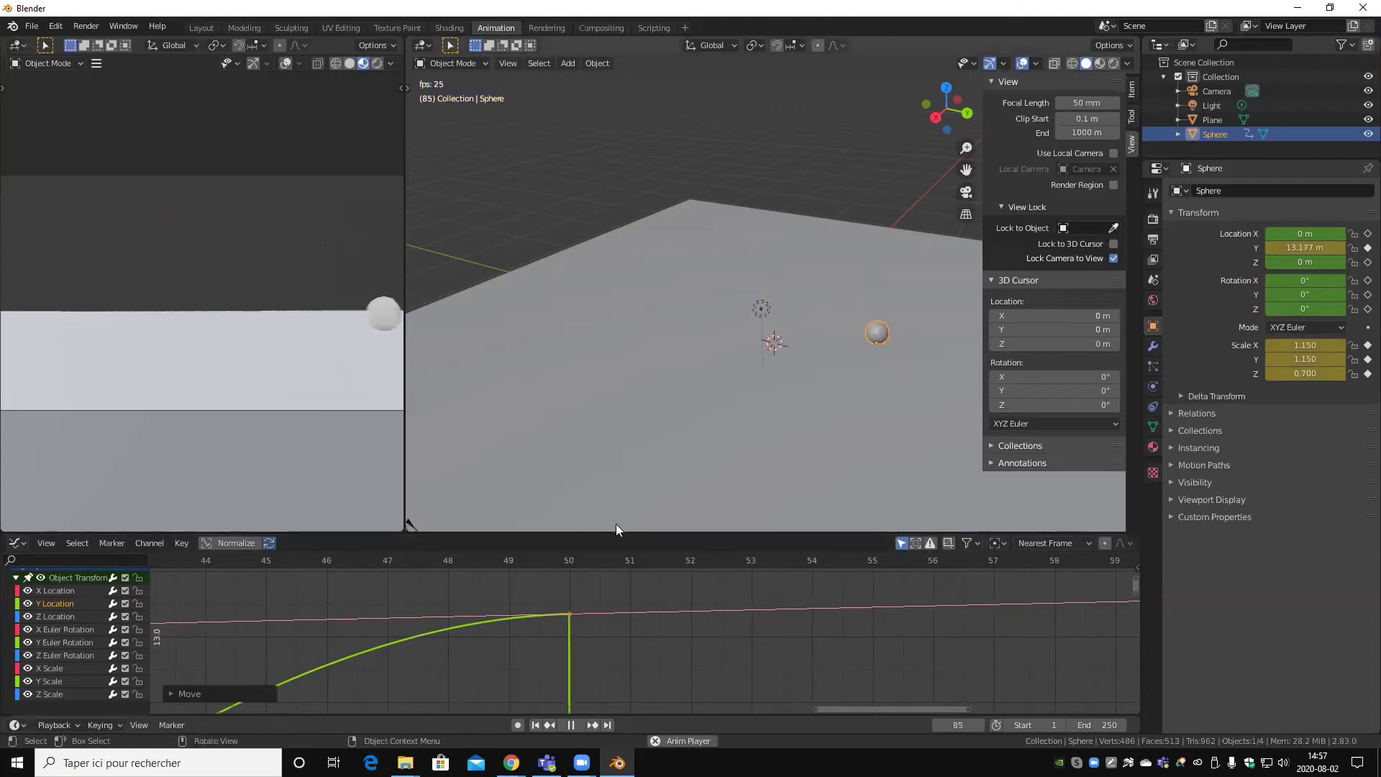
key("space")
- Move the Y Location key back toward frame 51 and replay from frame 51 to review timing
scroll(594, 606, "down", 3)
scroll(618, 599, "down", 3)
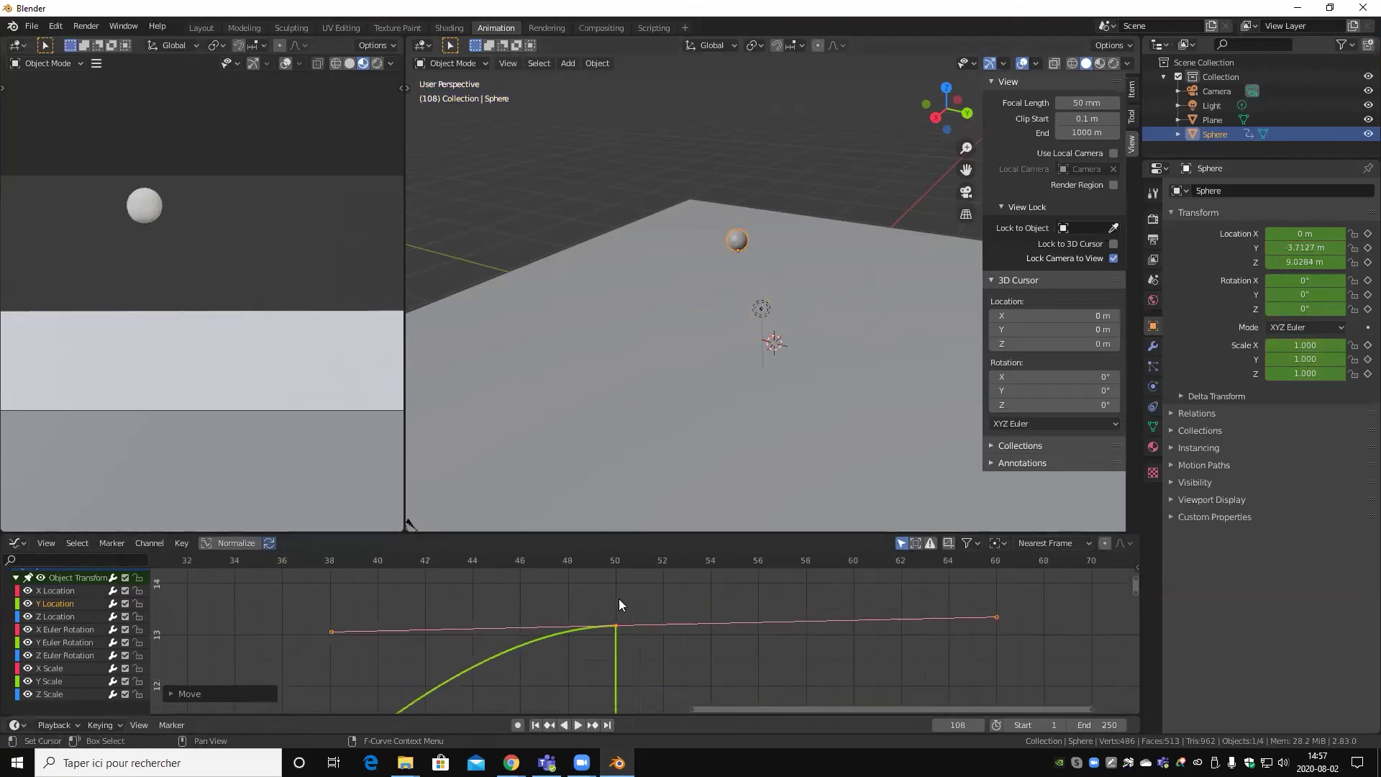
scroll(640, 639, "down", 4)
middle_click_drag(640, 639, 647, 597)
left_click(636, 560)
key("space")
scroll(647, 597, "up", 3)
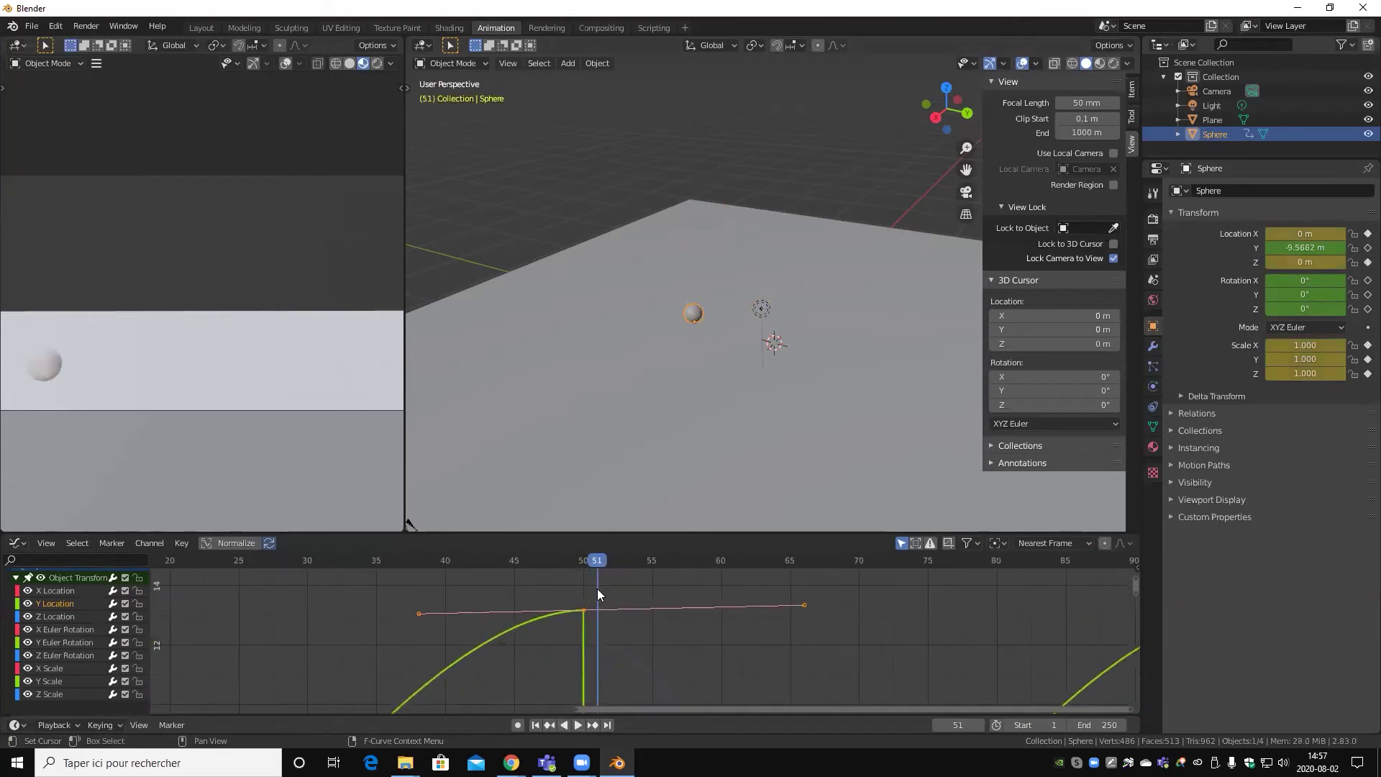
scroll(597, 588, "up", 3)
left_click_drag(544, 593, 571, 592)
key("space")
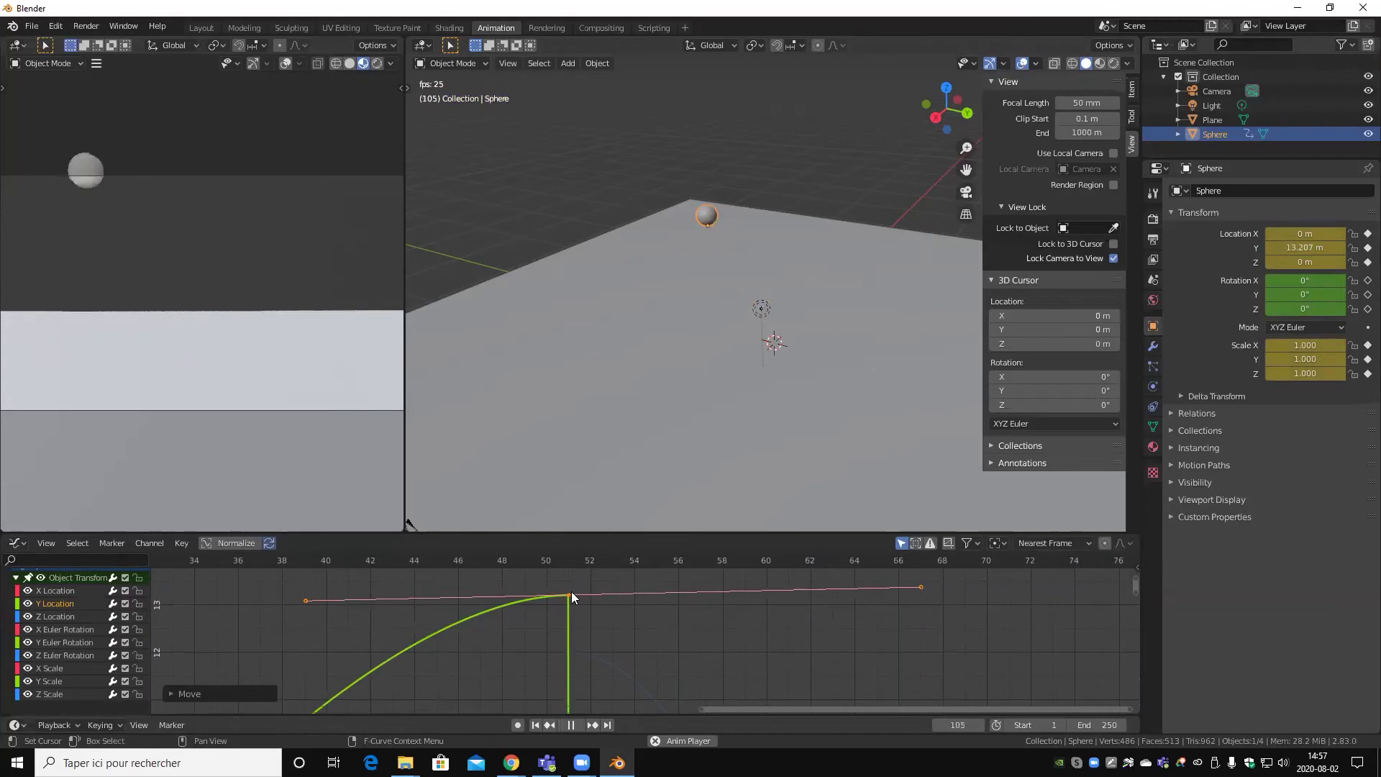
key("space")
scroll(587, 593, "down", 2)
scroll(587, 593, "down", 3)
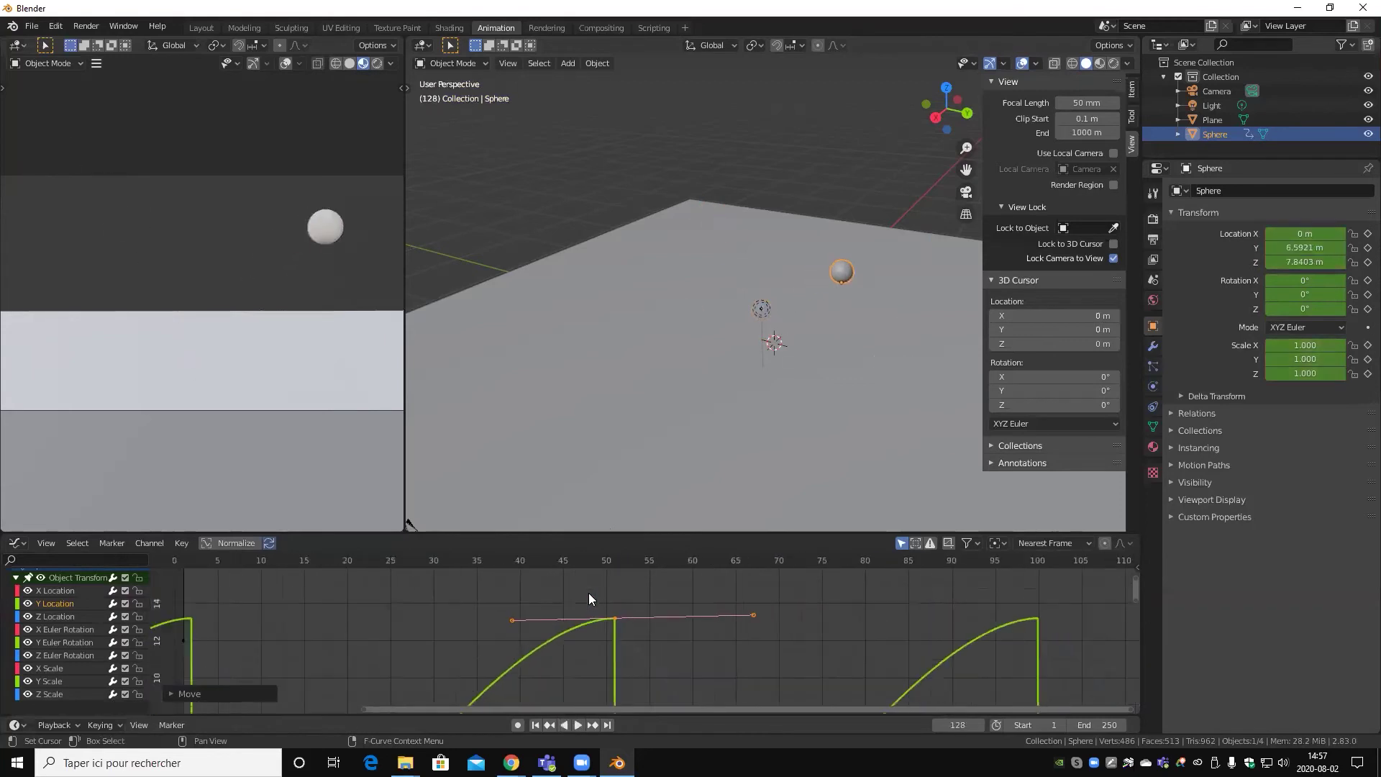
scroll(588, 592, "down", 2)
scroll(626, 617, "down", 2)
scroll(641, 627, "down", 2)
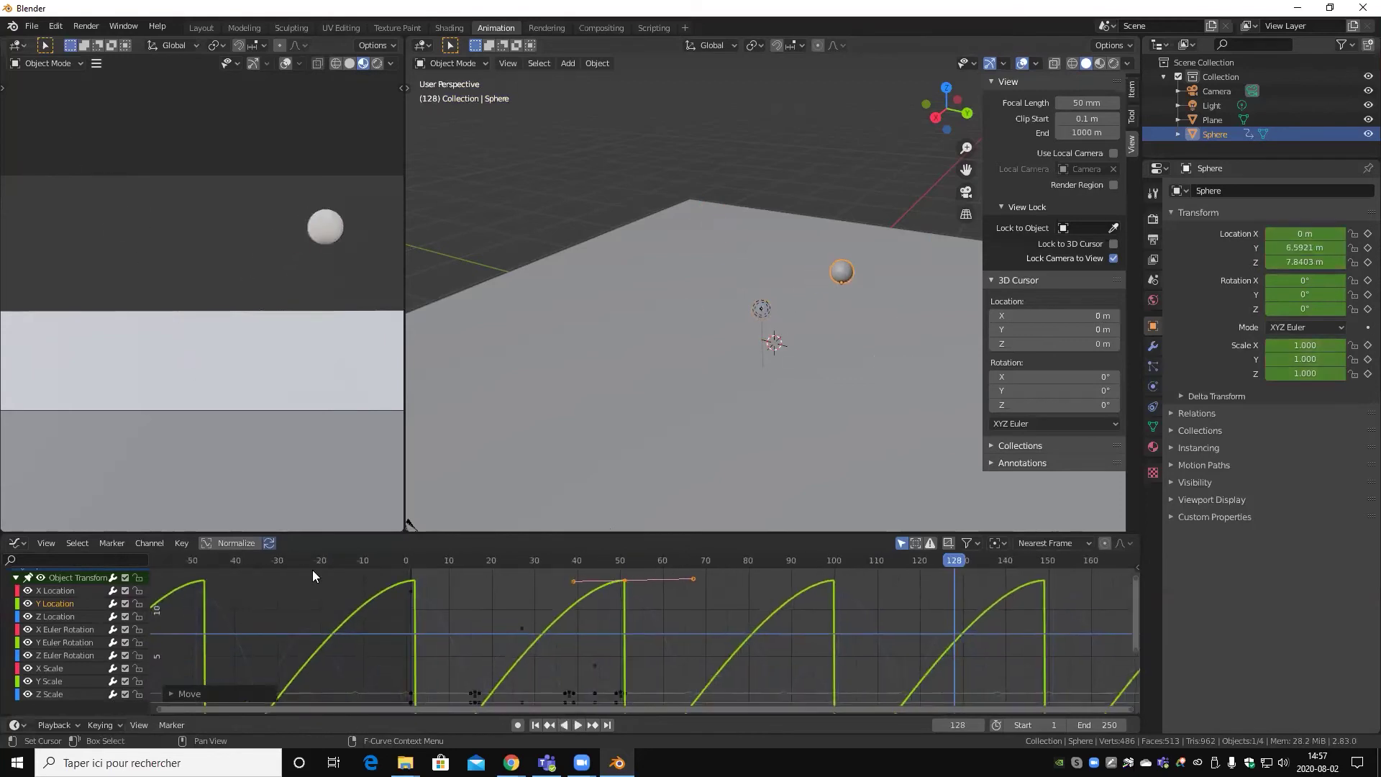
- Snap the keyframes with Key > Snap, then play from frame 51 and stop
left_click(184, 544)
mouse_move(248, 512)
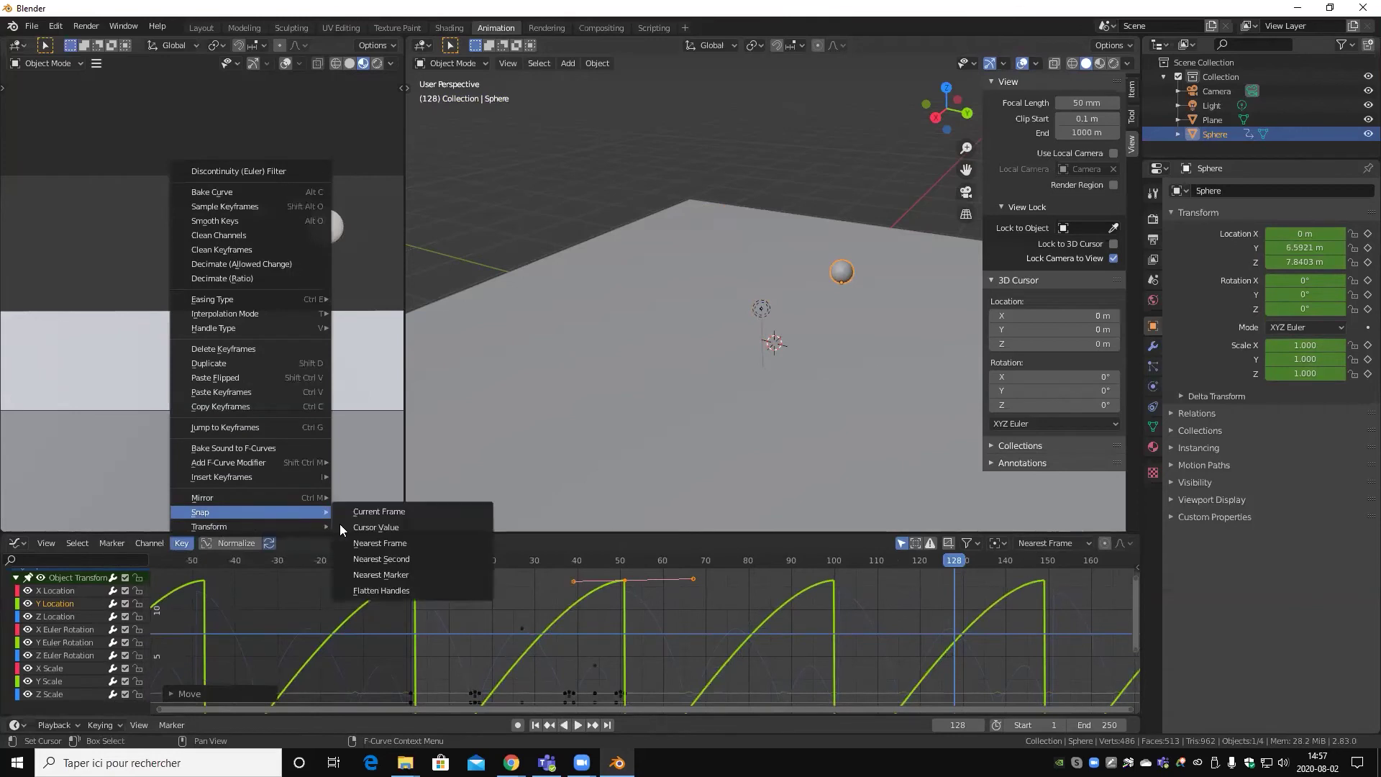
left_click(412, 558)
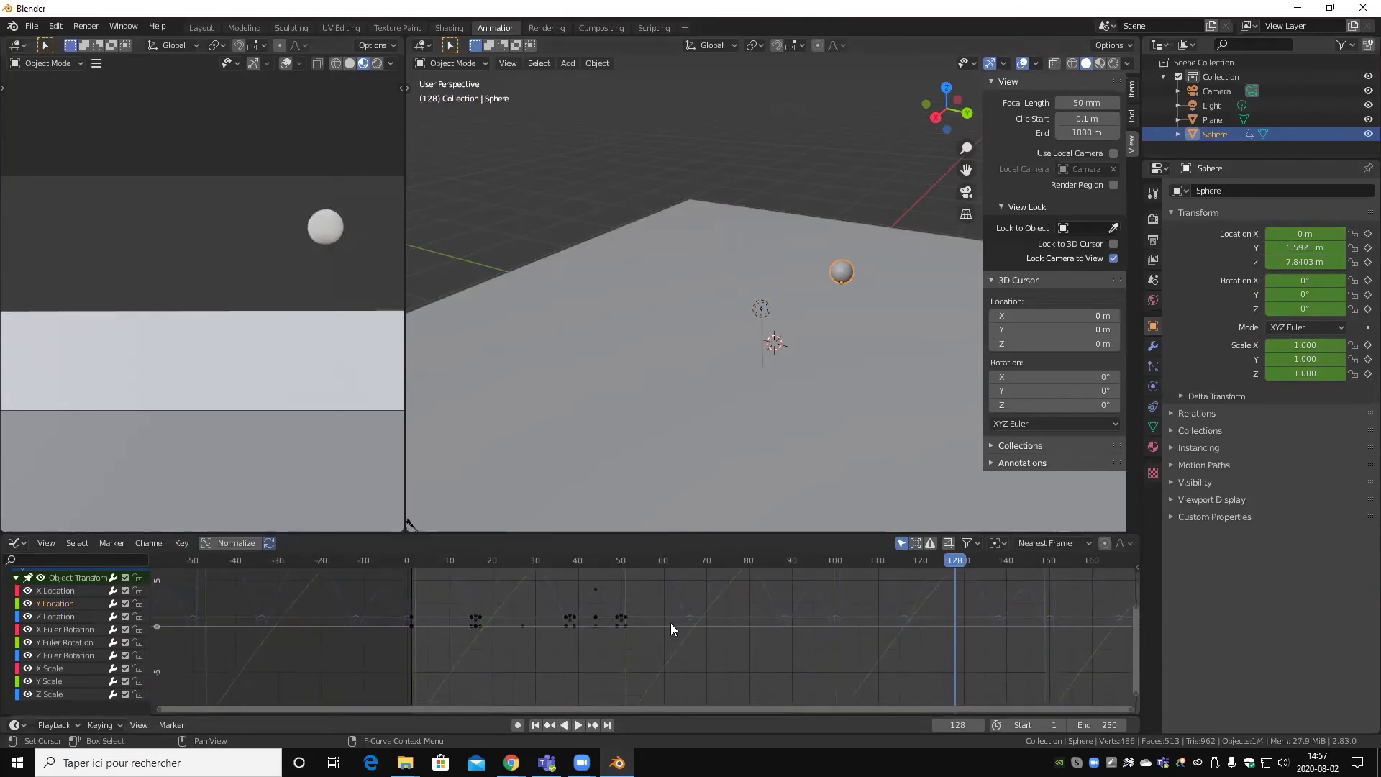
scroll(647, 625, "up", 2)
scroll(597, 617, "up", 2)
scroll(575, 604, "up", 2)
scroll(561, 575, "up", 2)
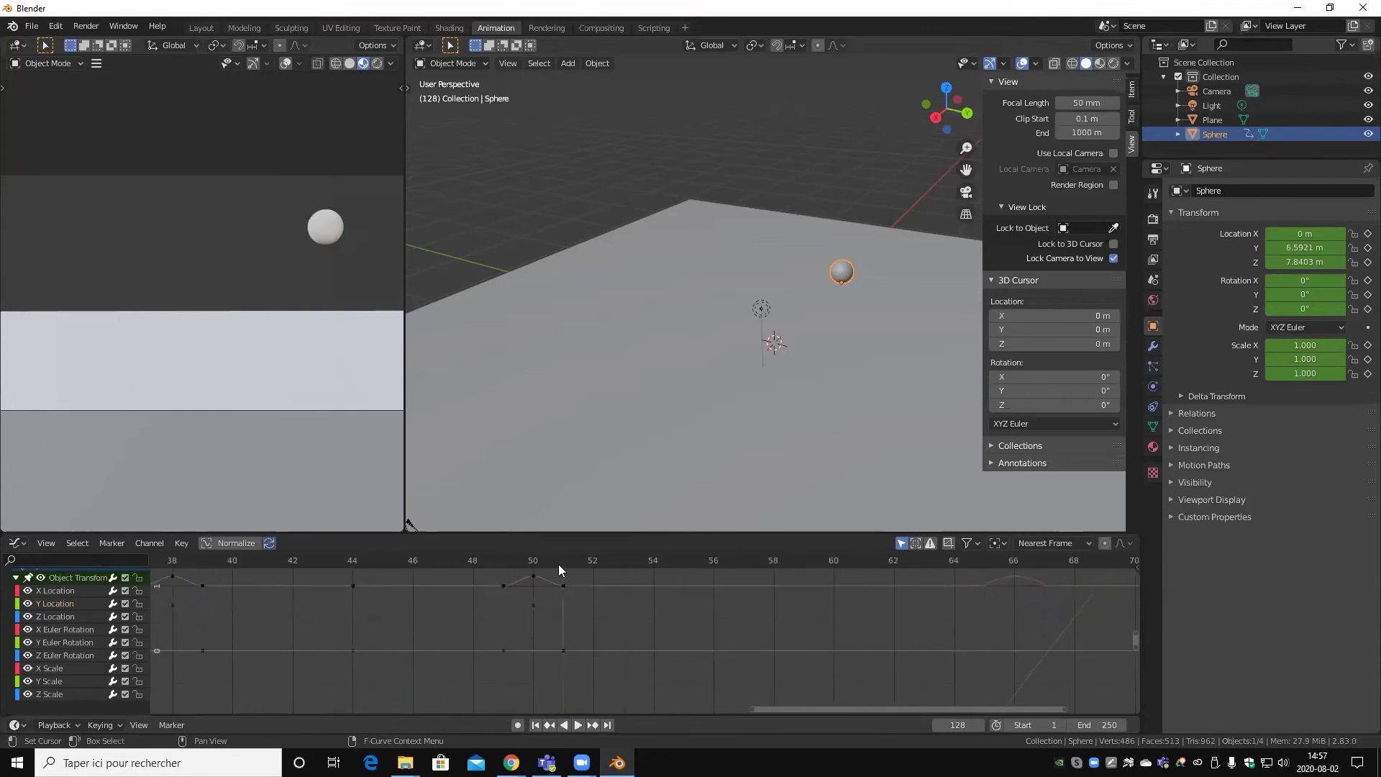
left_click(564, 560)
key("space")
left_click_drag(570, 560, 594, 570)
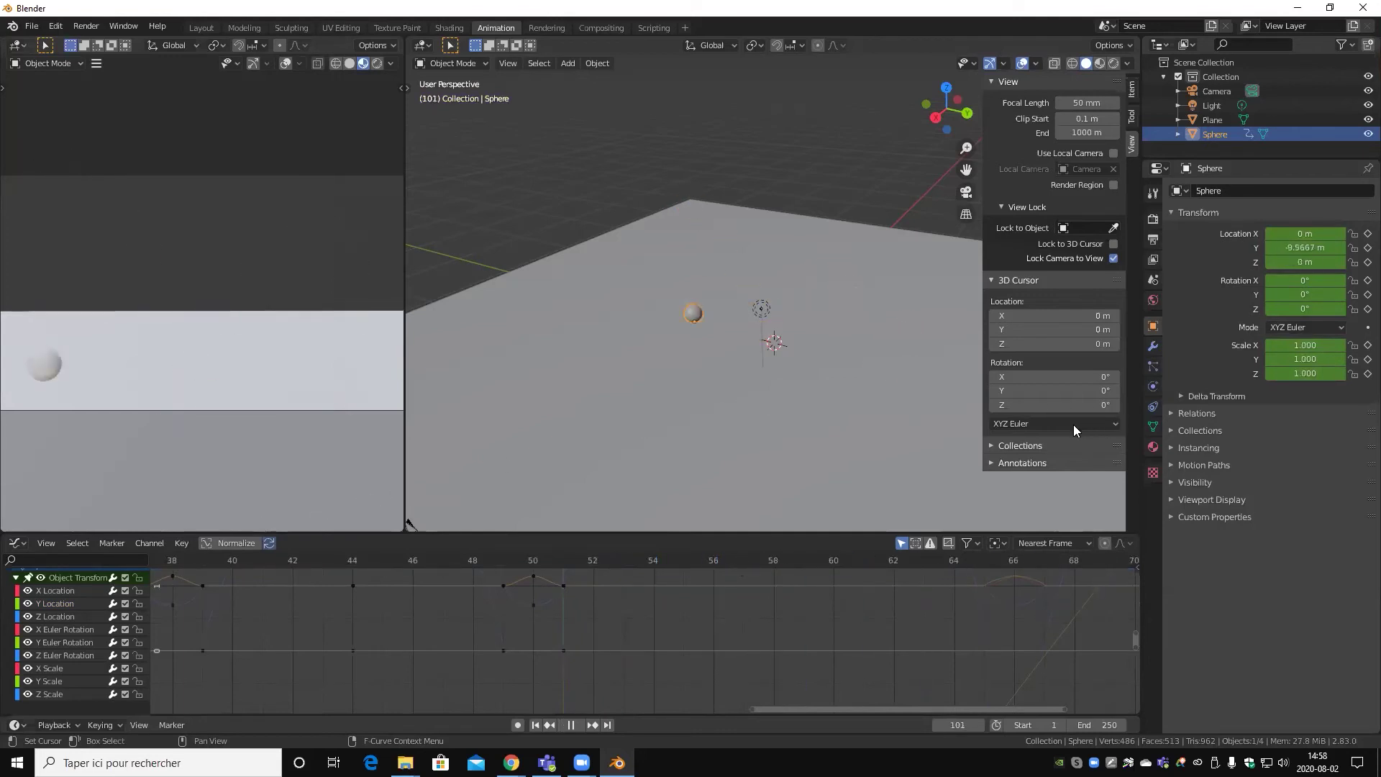
key("space")
- Adjust the Y Location key at the loop start and play the animation from frame 1
mouse_move(837, 588)
middle_mouse_down("ctrl")
mouse_move(844, 655)
mouse_move(637, 601)
mouse_move(388, 617)
mouse_move(678, 592)
mouse_move(528, 600)
mouse_move(556, 618)
middle_mouse_up("ctrl")
scroll(528, 600, "up", 5)
scroll(487, 612, "down", 3)
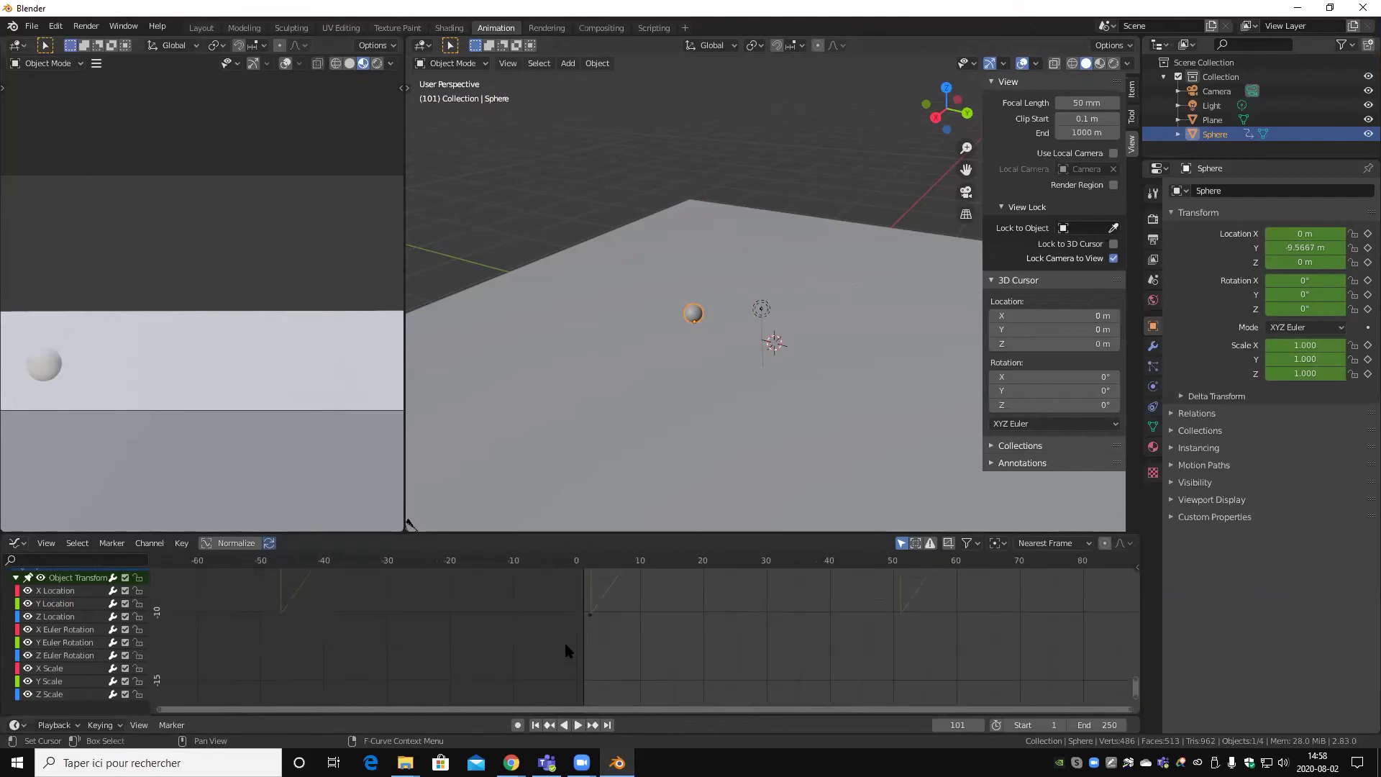
scroll(565, 650, "up", 3)
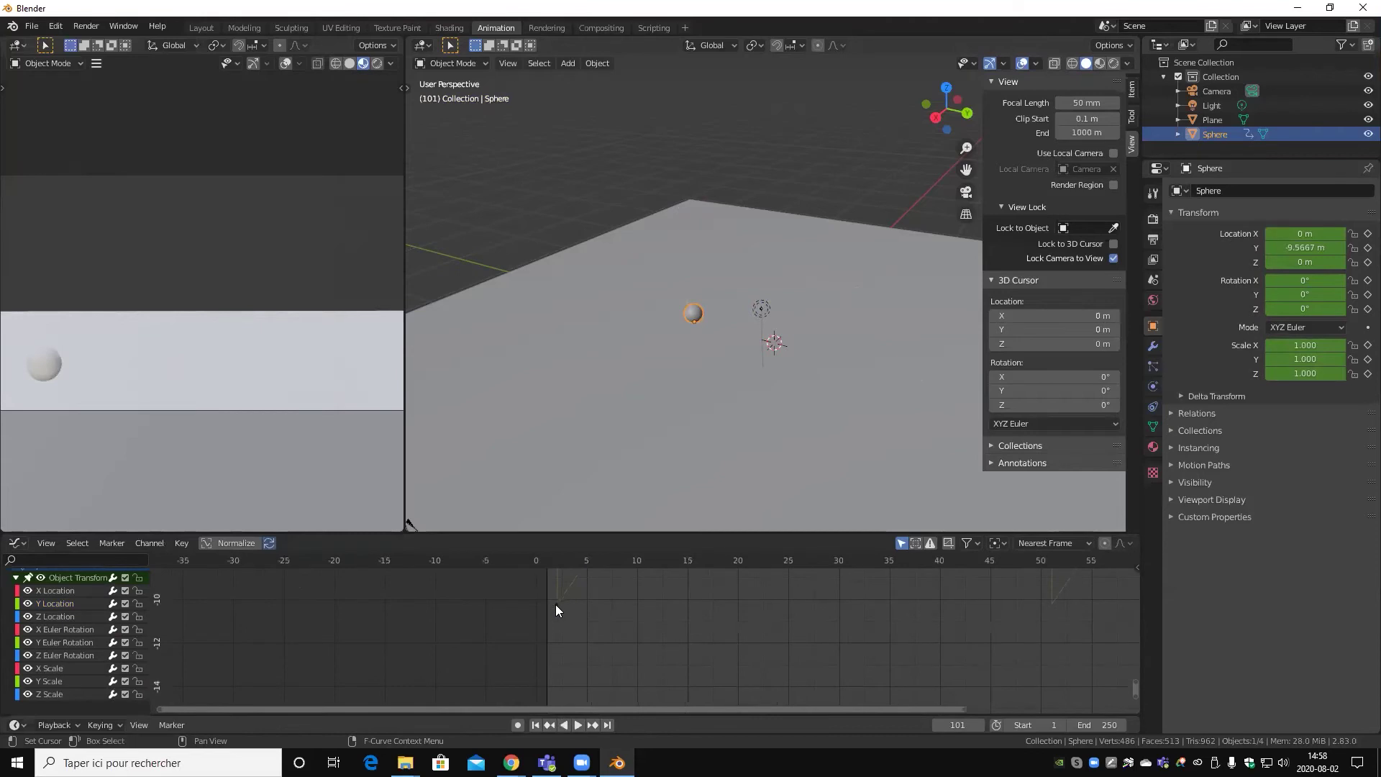
left_click_drag(555, 604, 544, 565)
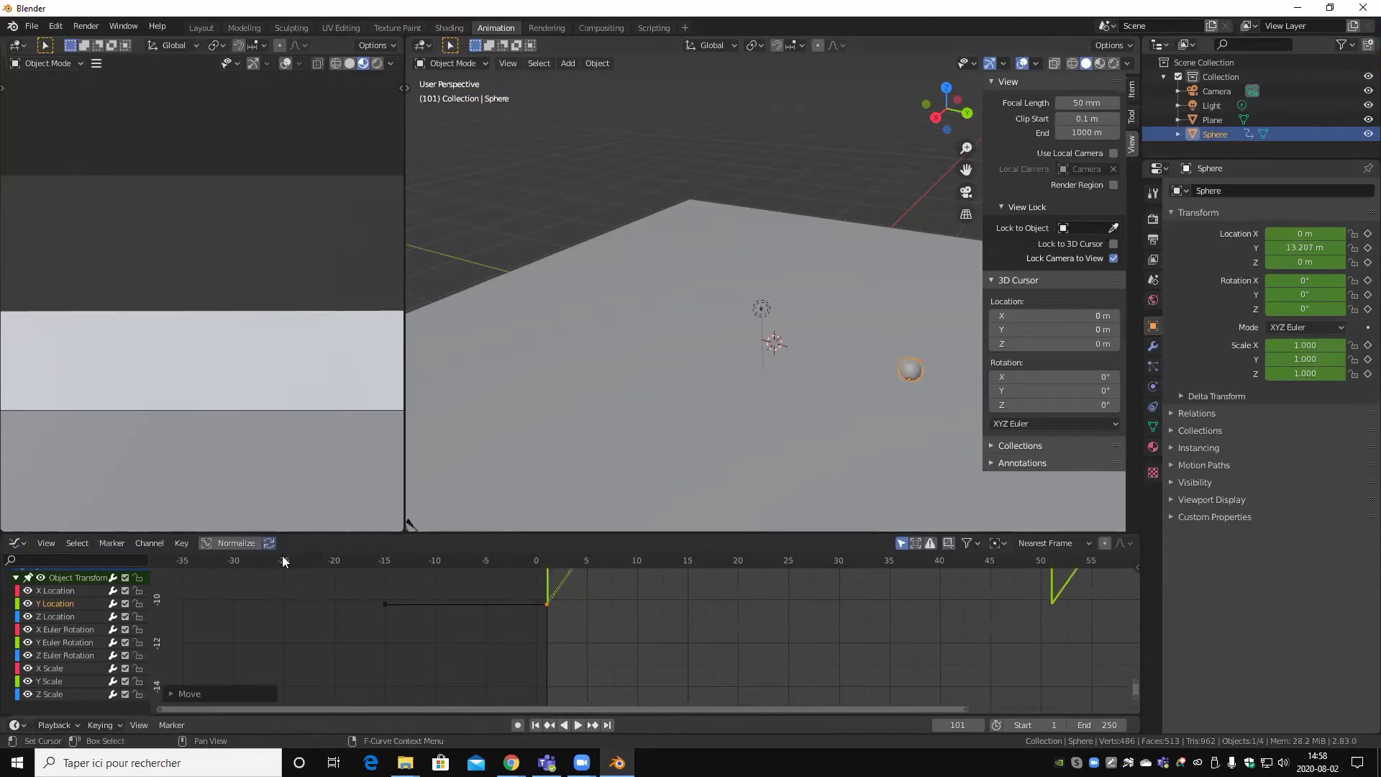
left_click(545, 560)
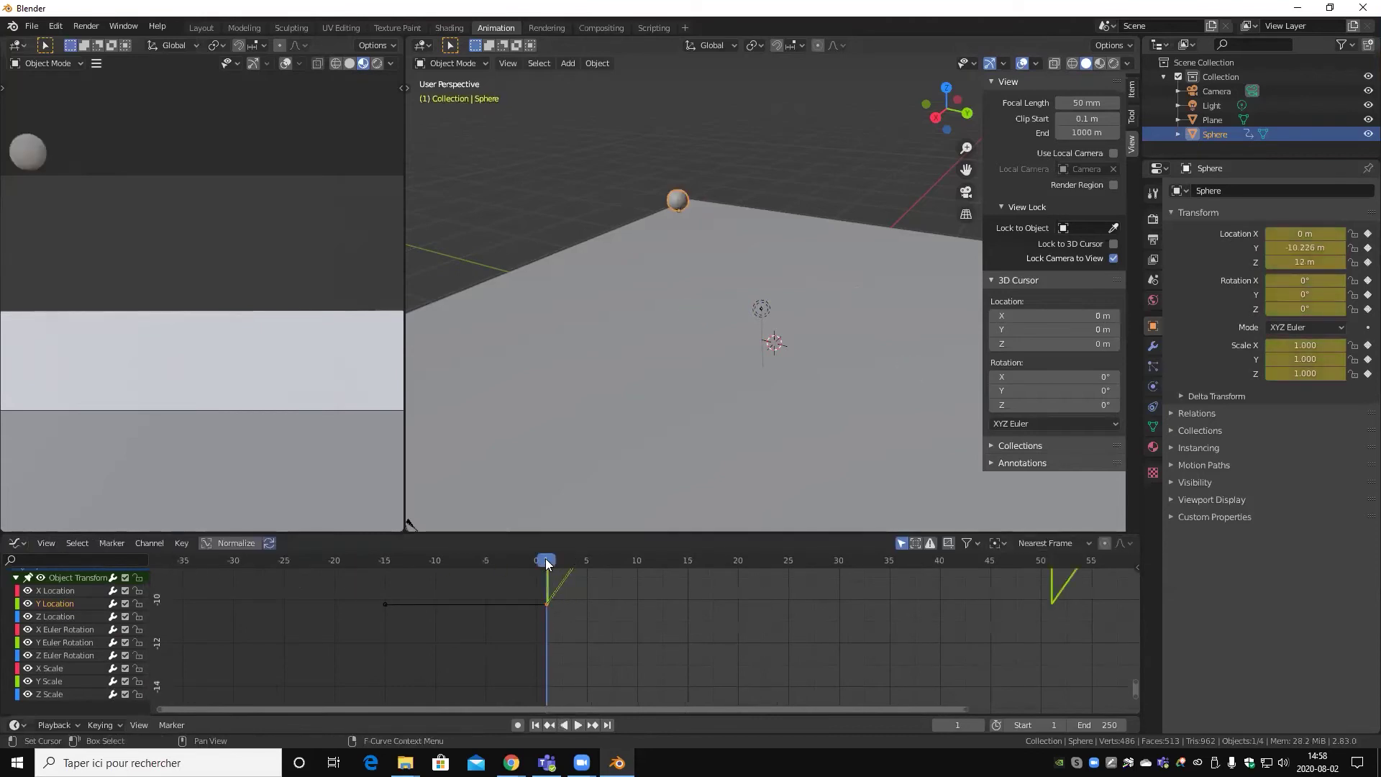
key("space")
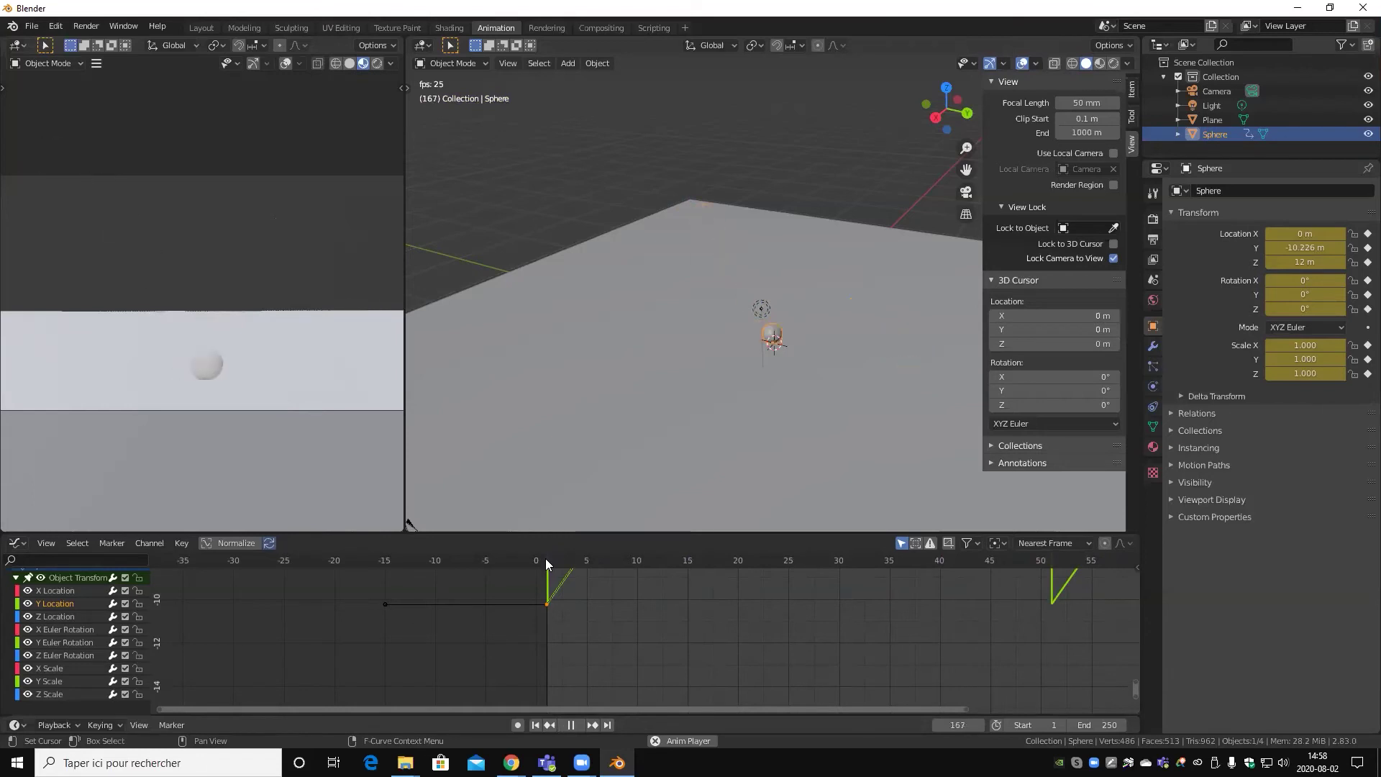
- Show more curve cycles and display the Y Location curve's Cycles modifier settings in the sidebar
scroll(944, 662, "down", 2)
scroll(963, 617, "down", 3)
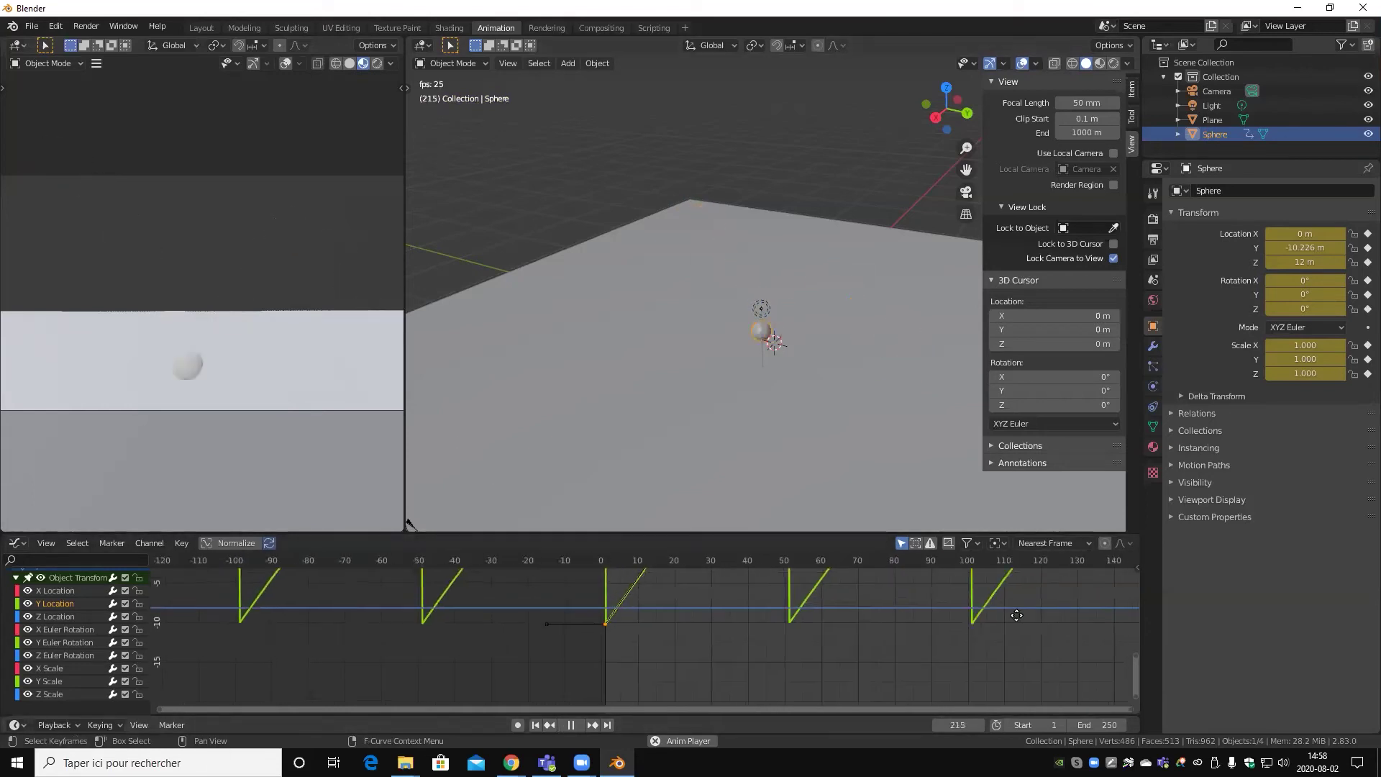
middle_click_drag(1017, 615, 1113, 617)
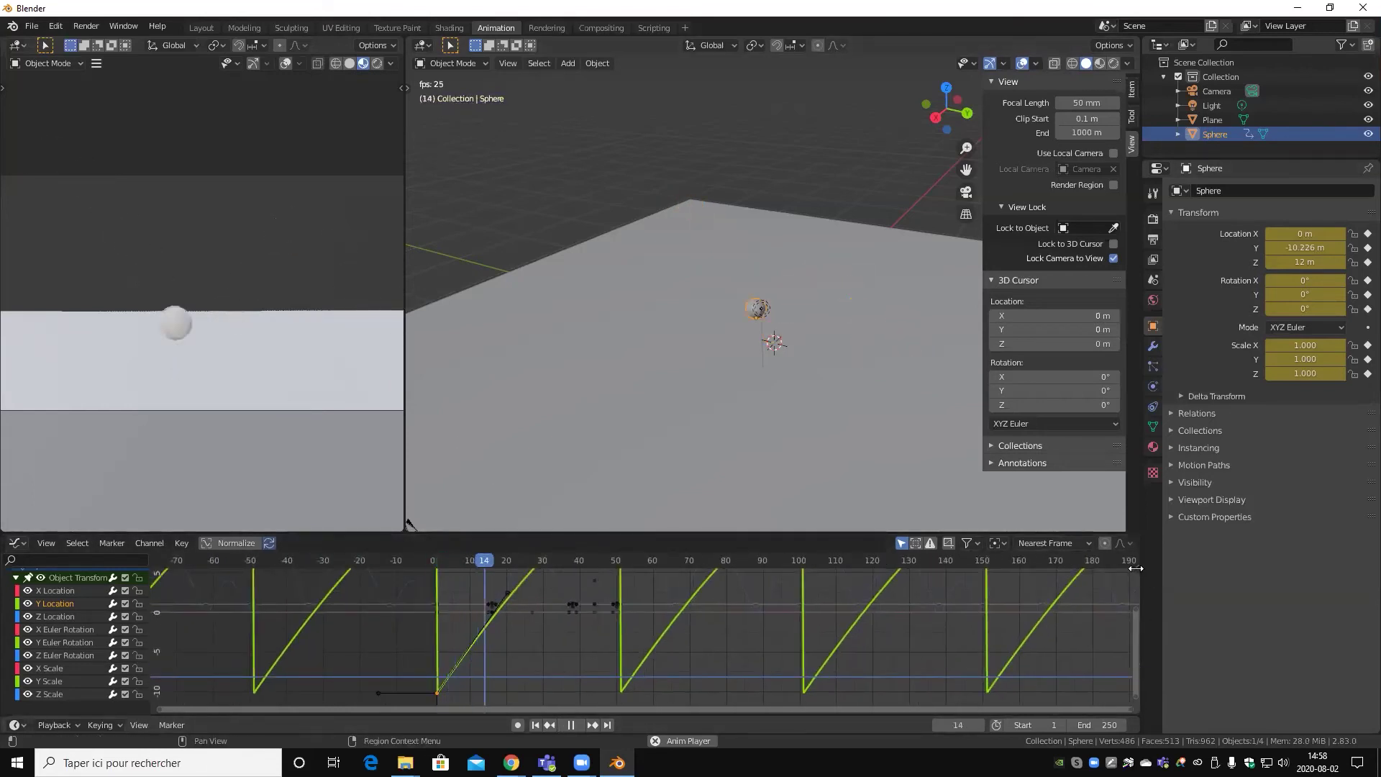
left_click_drag(1135, 568, 982, 575)
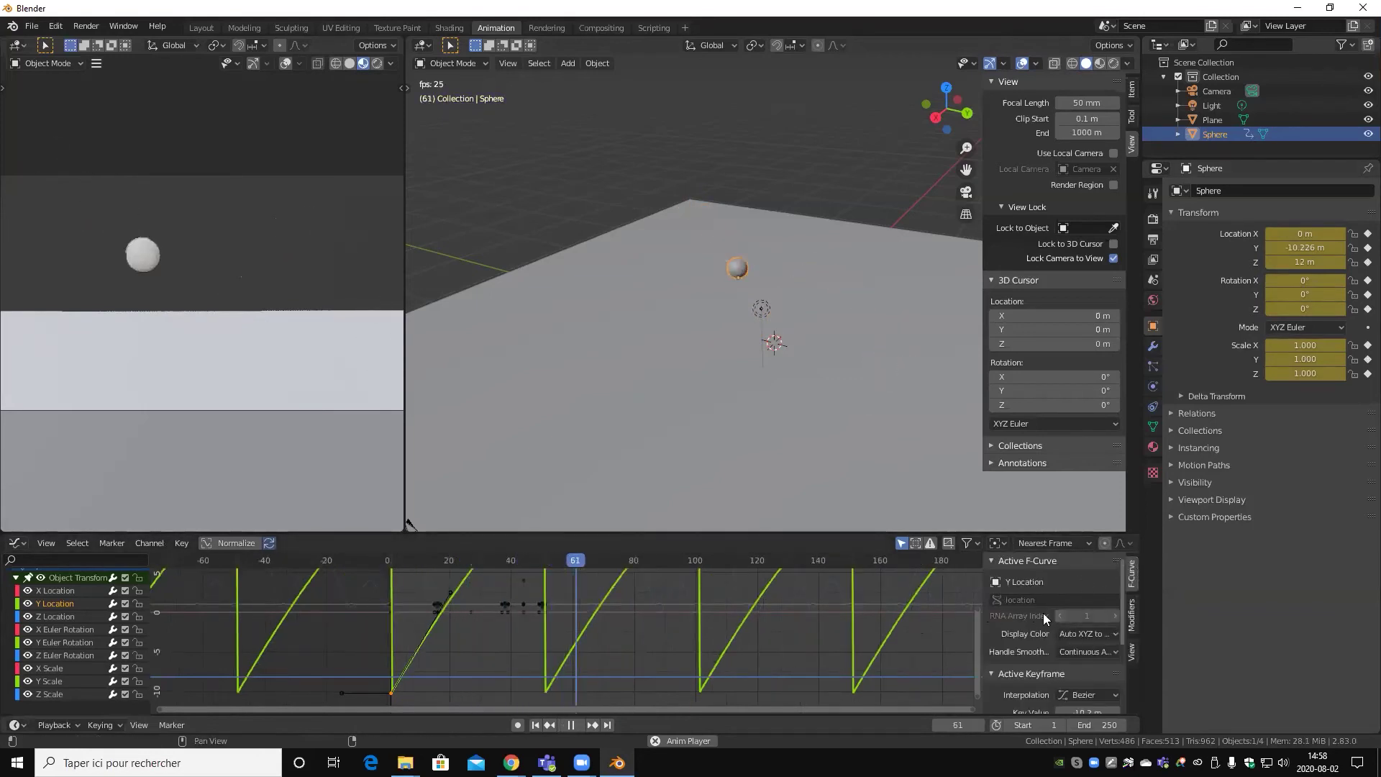
scroll(848, 607, "down", 2)
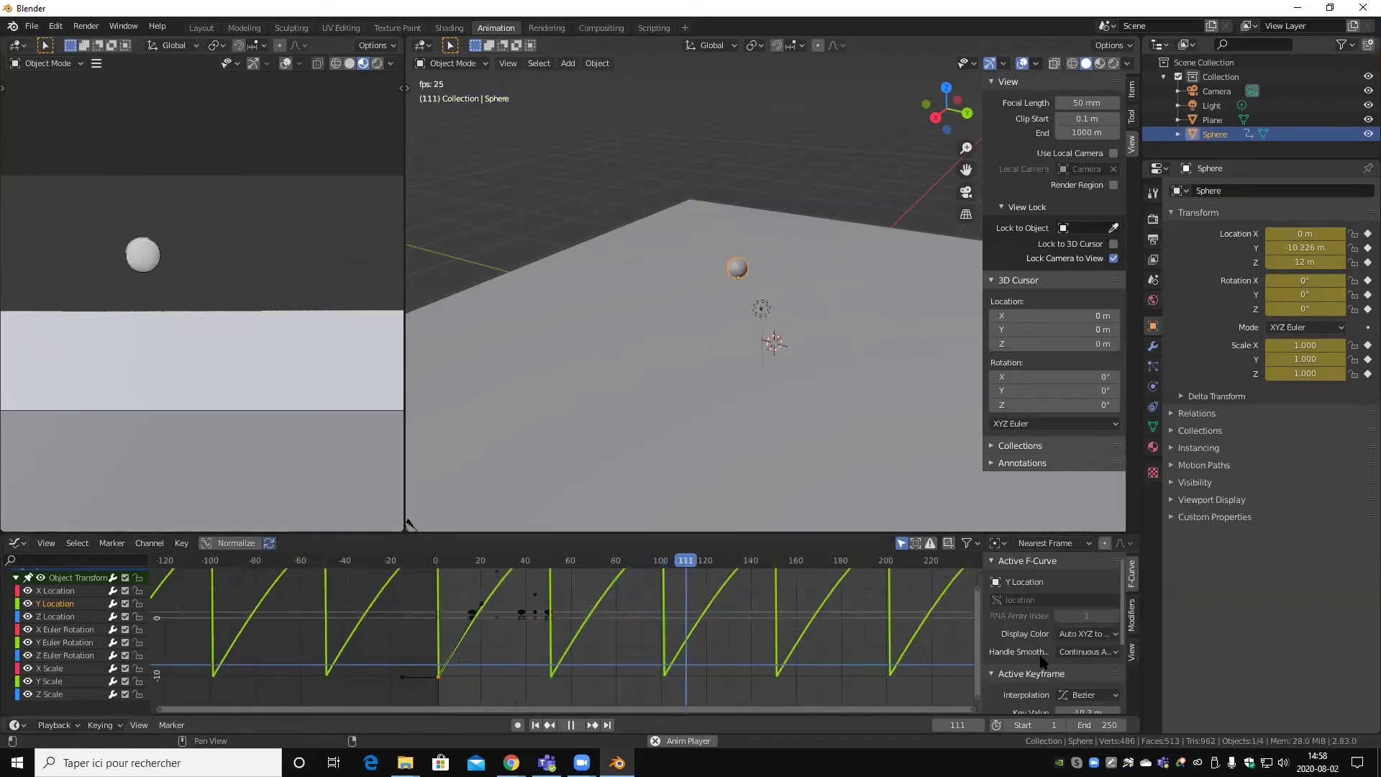
scroll(1041, 661, "down", 2)
scroll(1020, 630, "down", 2)
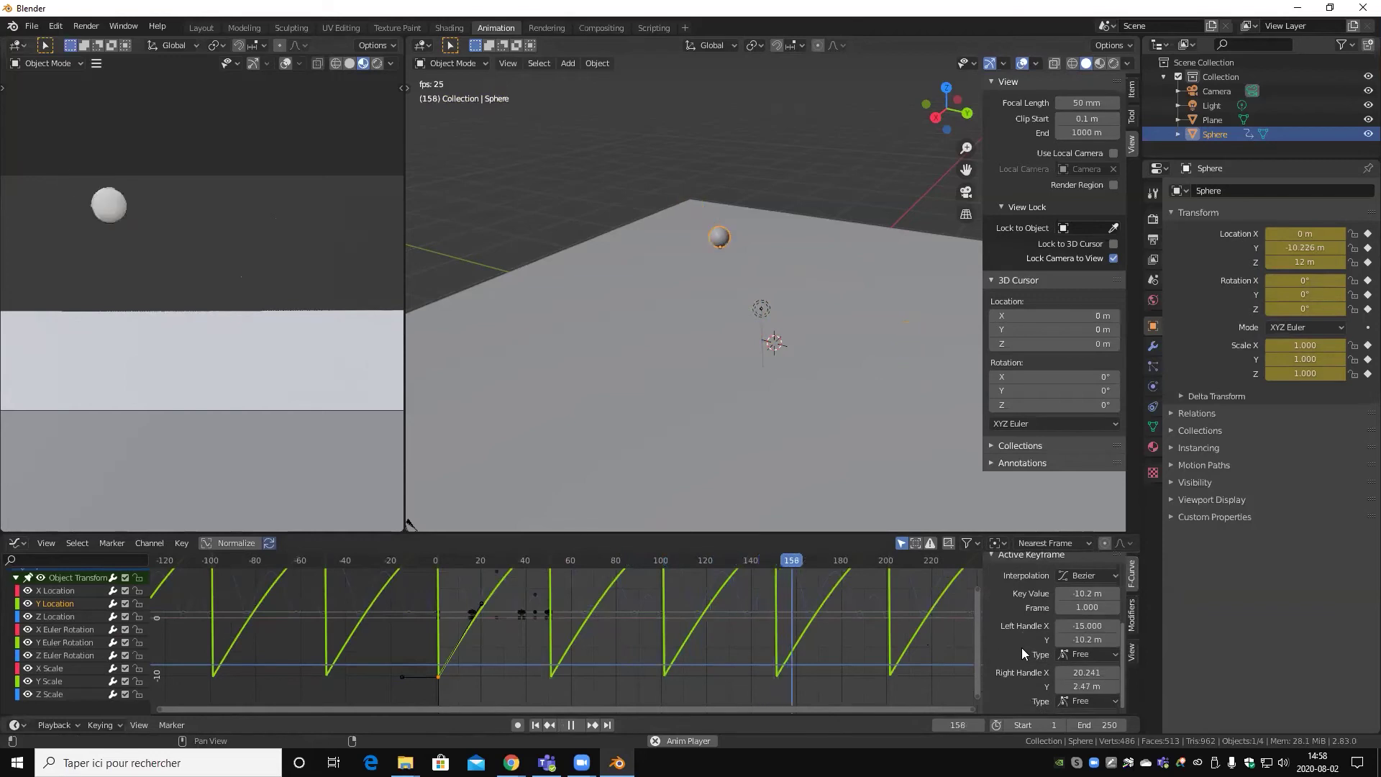
scroll(1021, 650, "up", 2)
scroll(1021, 651, "up", 2)
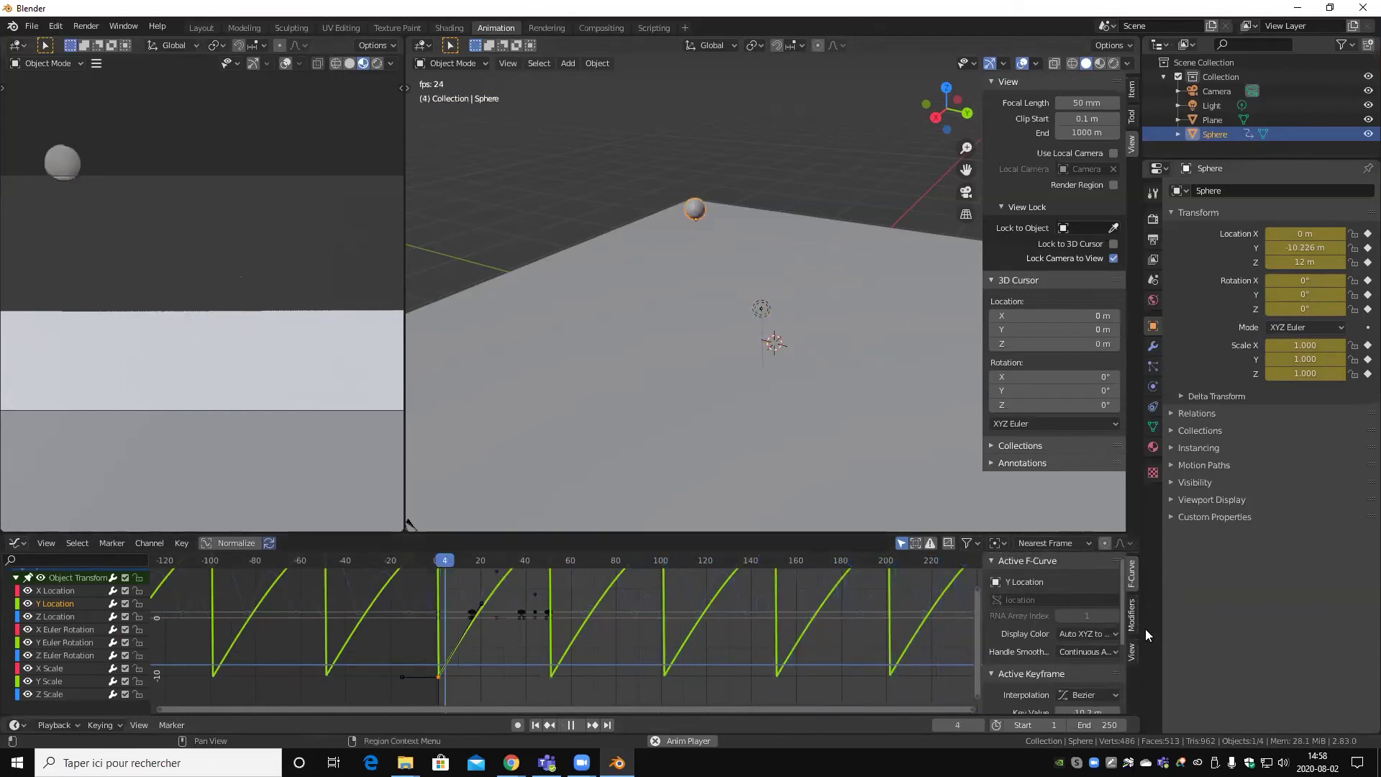
left_click(1131, 604)
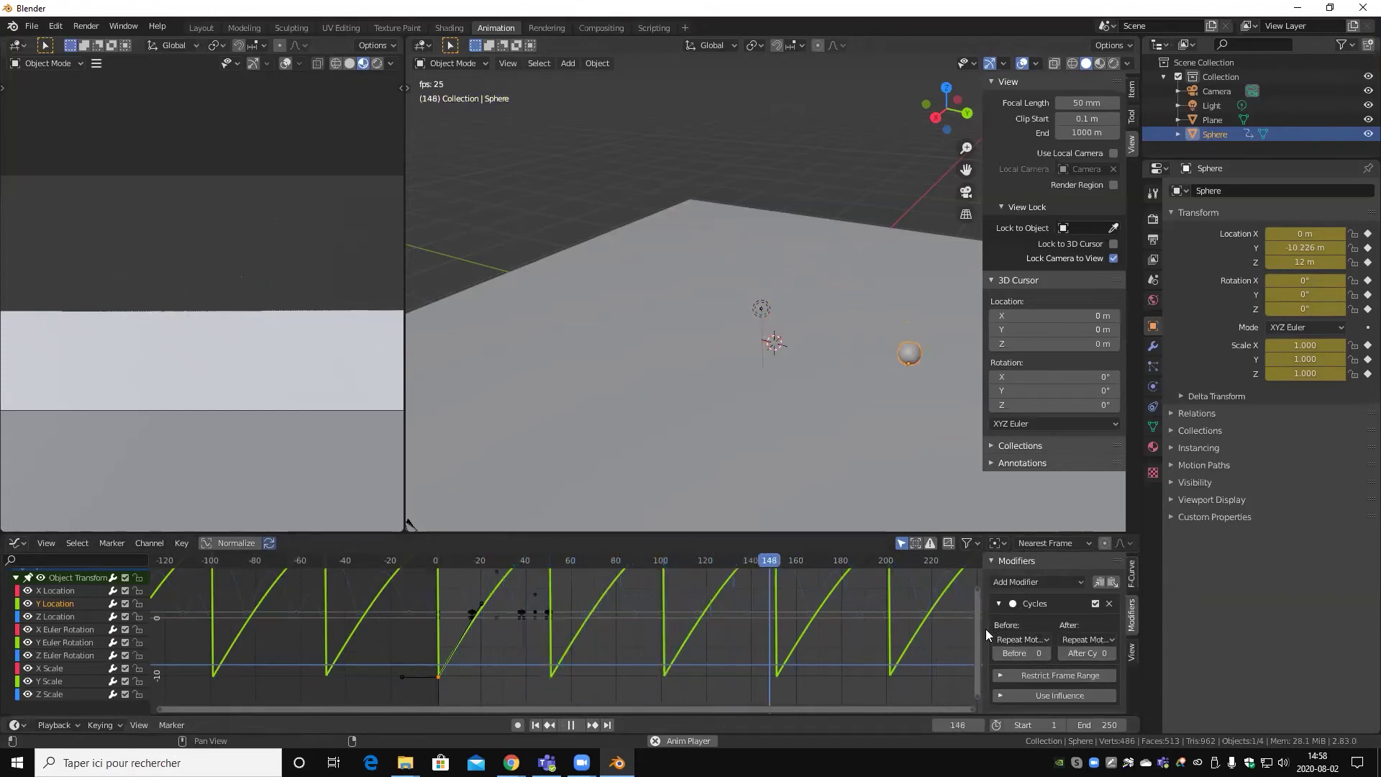
- Set the Cycles modifier's Before mode to Repeat Motion and After mode to Repeat with Offset
left_click(1022, 635)
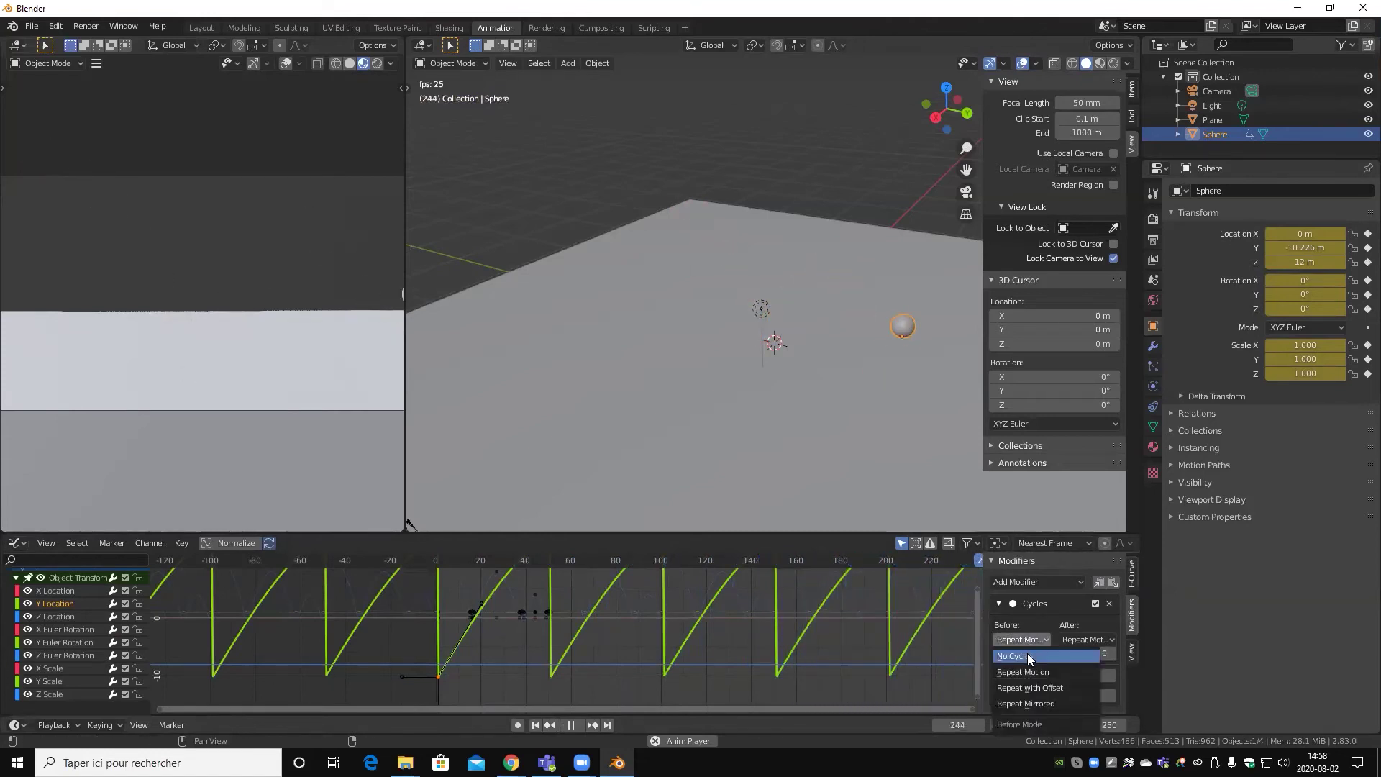
left_click(1027, 655)
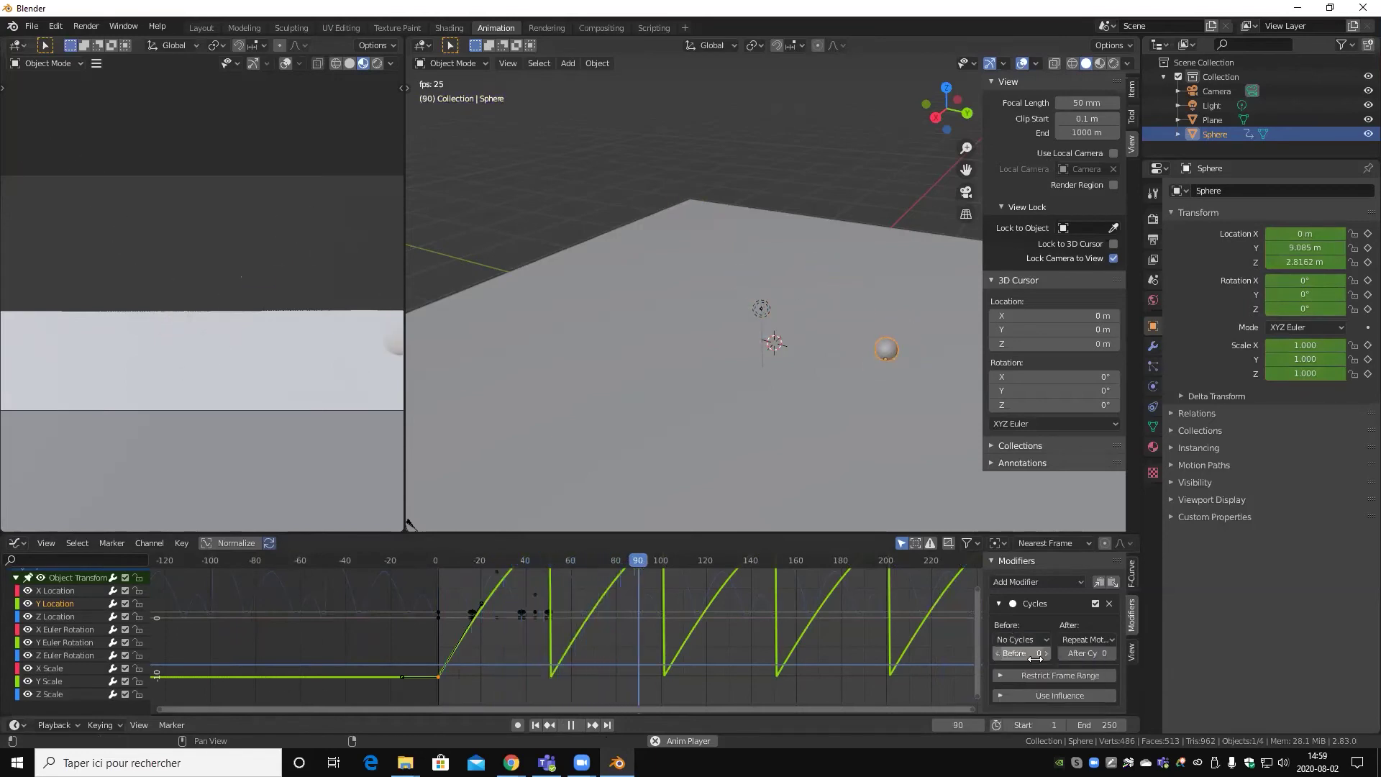
left_click(1018, 638)
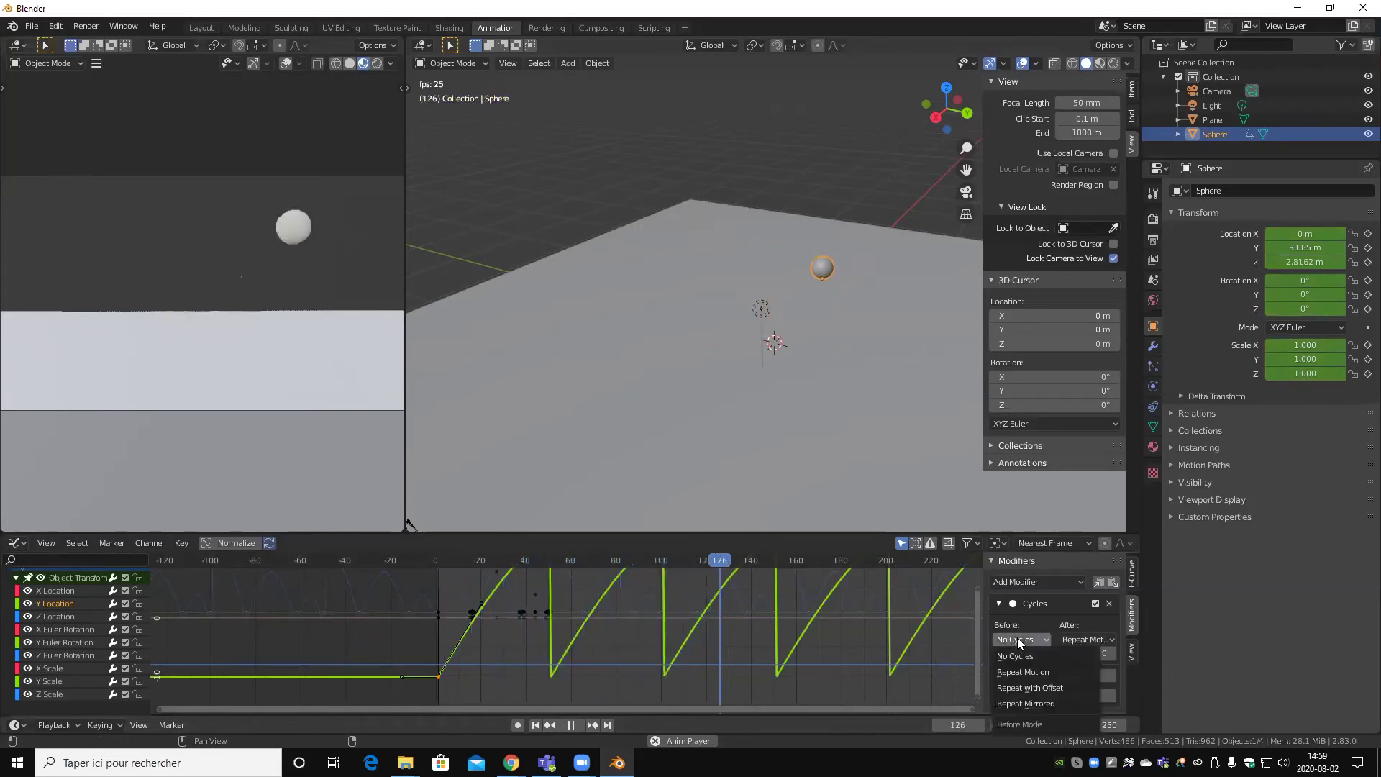
left_click(1039, 677)
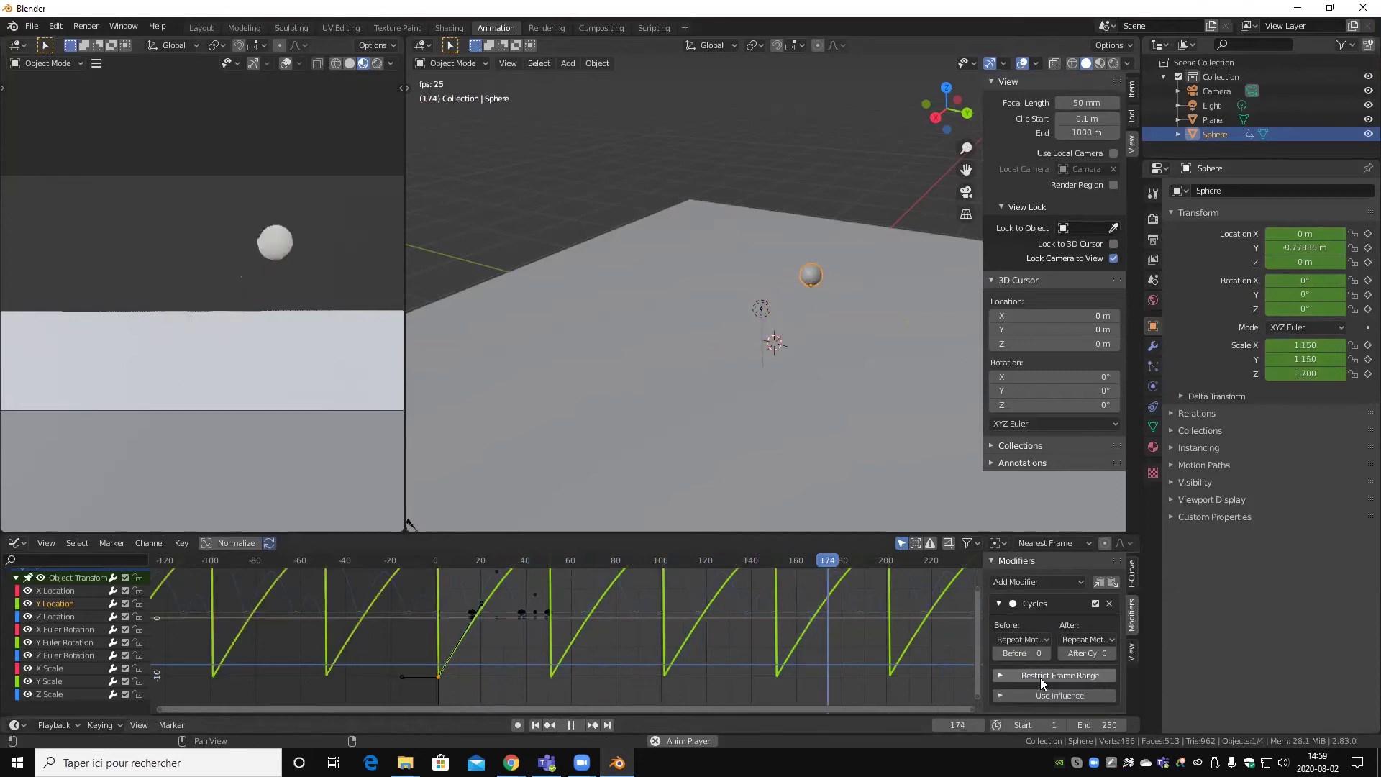
left_click(1086, 637)
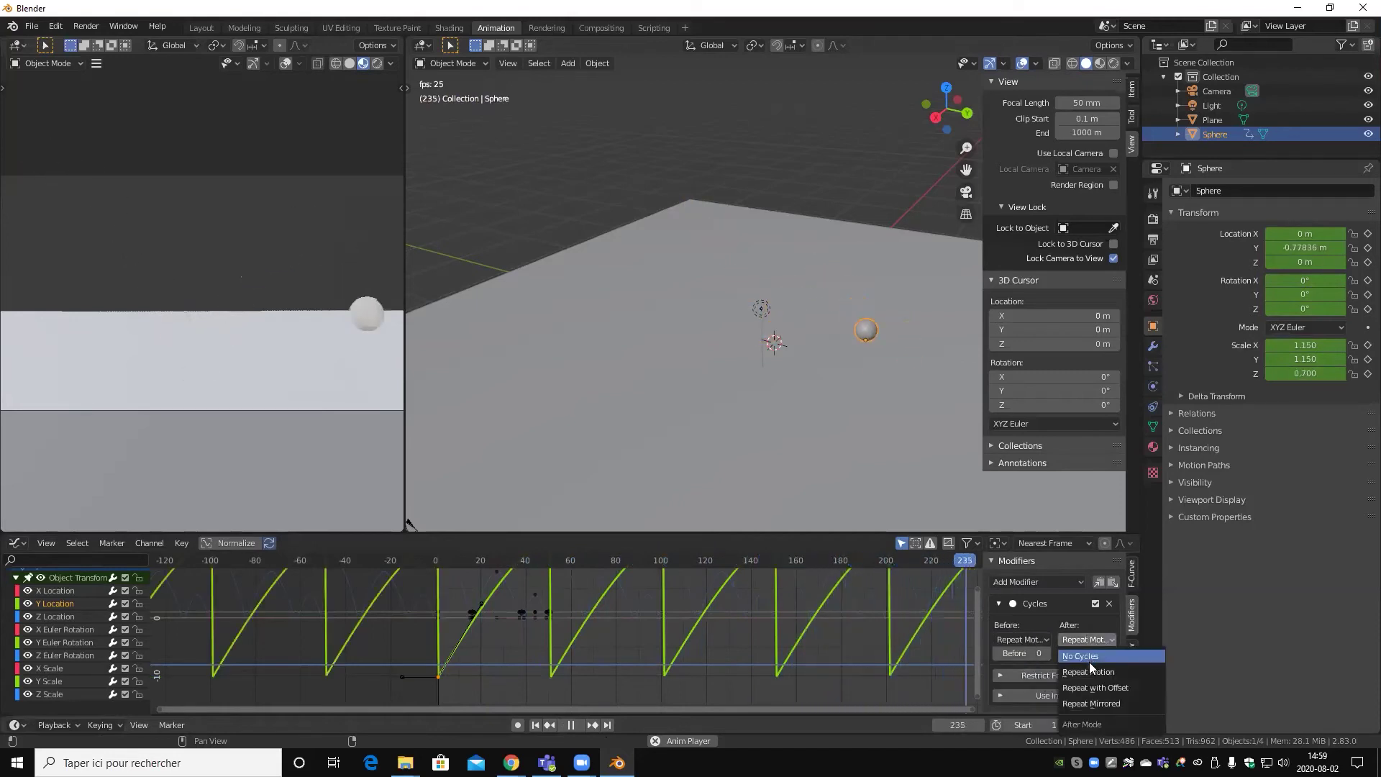
left_click(1089, 662)
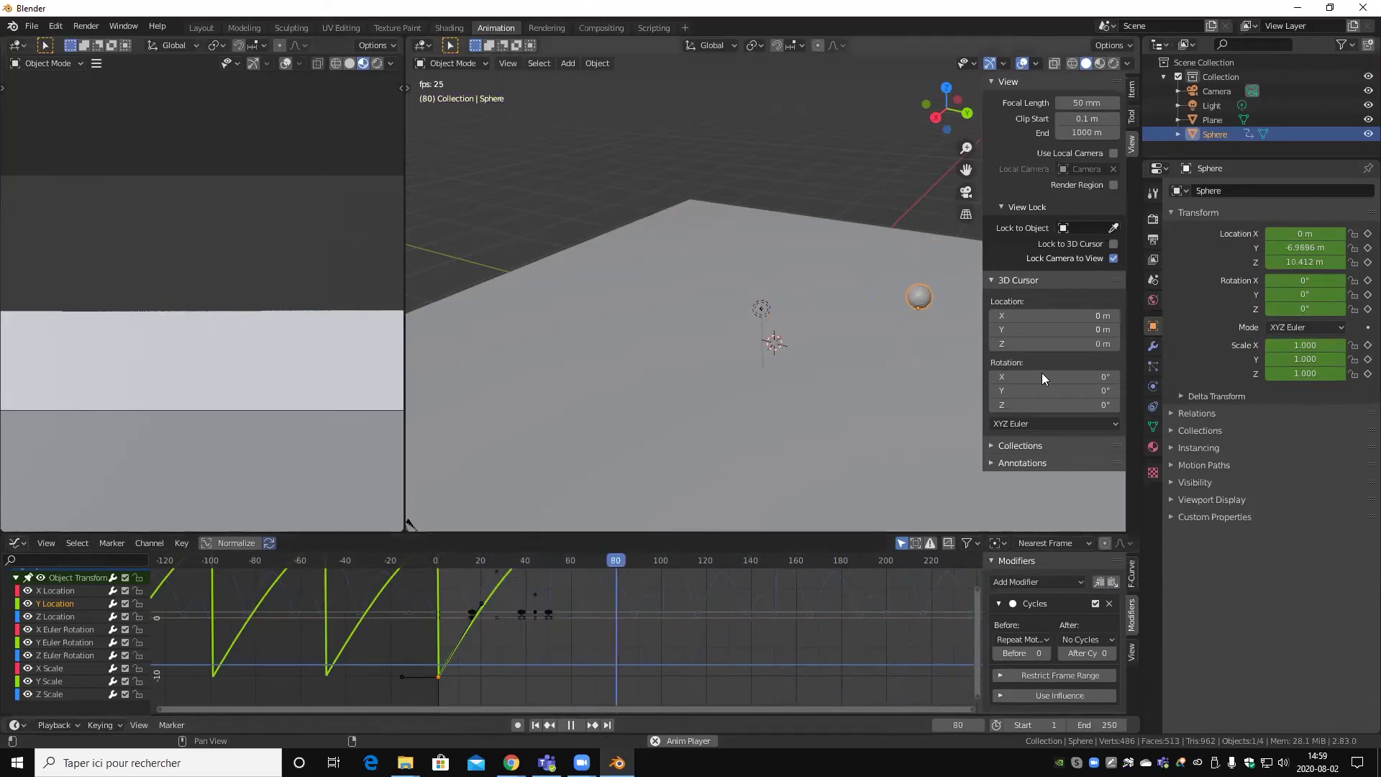
left_click(1087, 640)
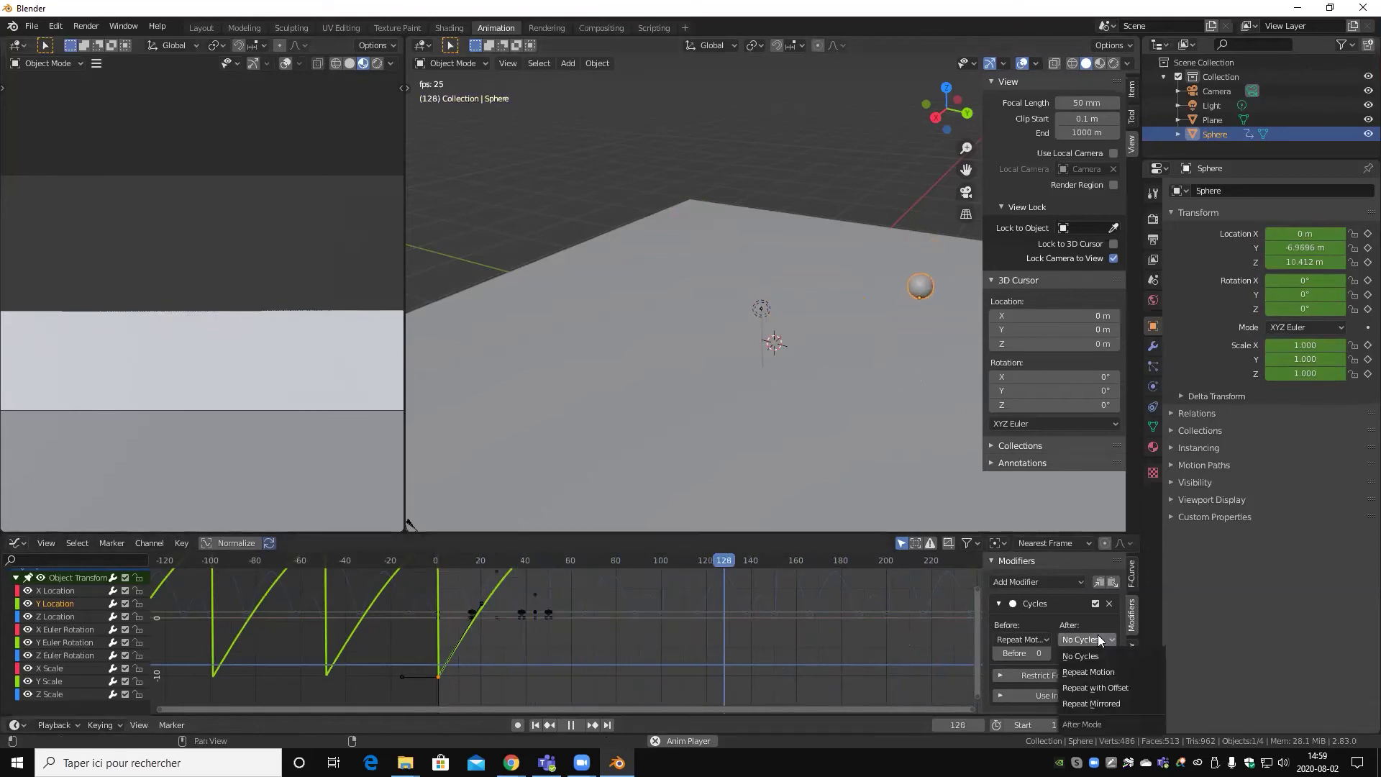
left_click(1099, 671)
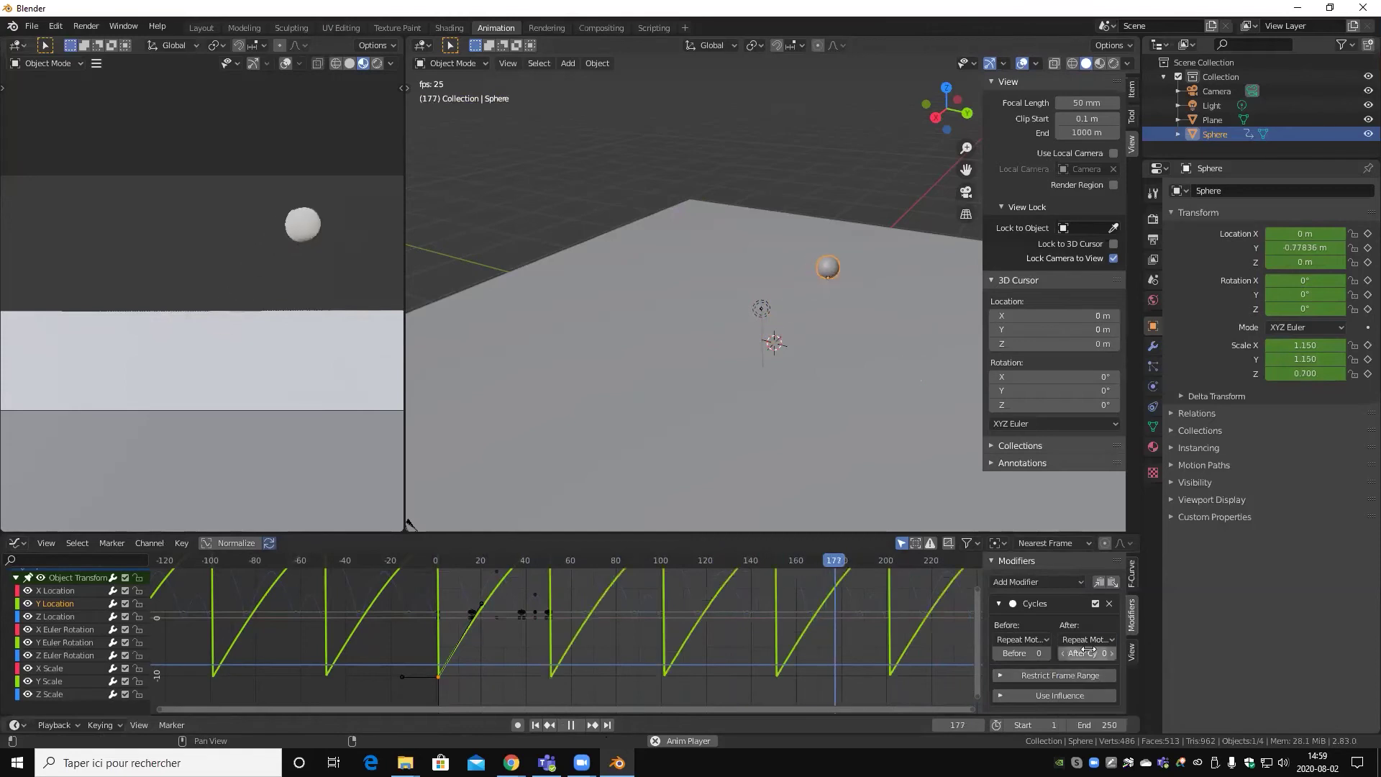
scroll(573, 630, "down", 1)
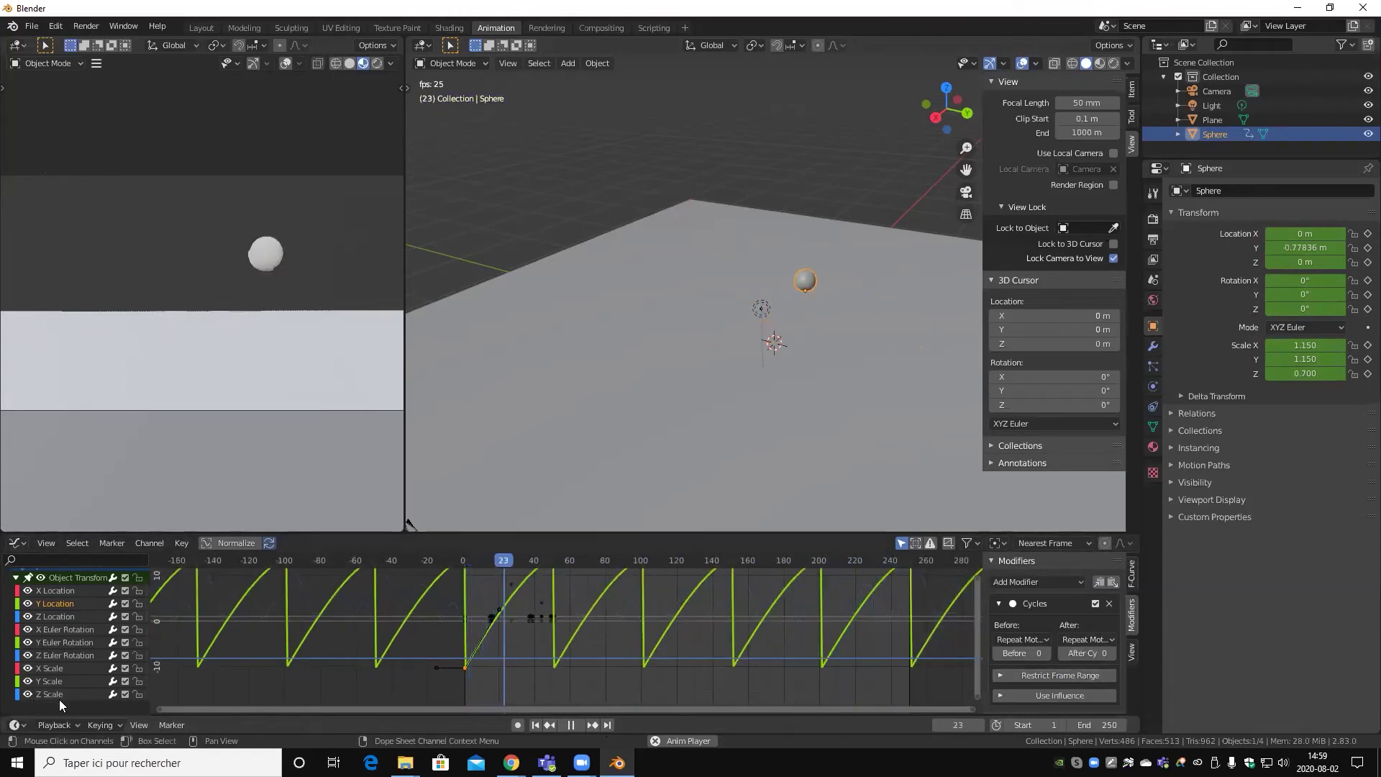
left_click(1088, 639)
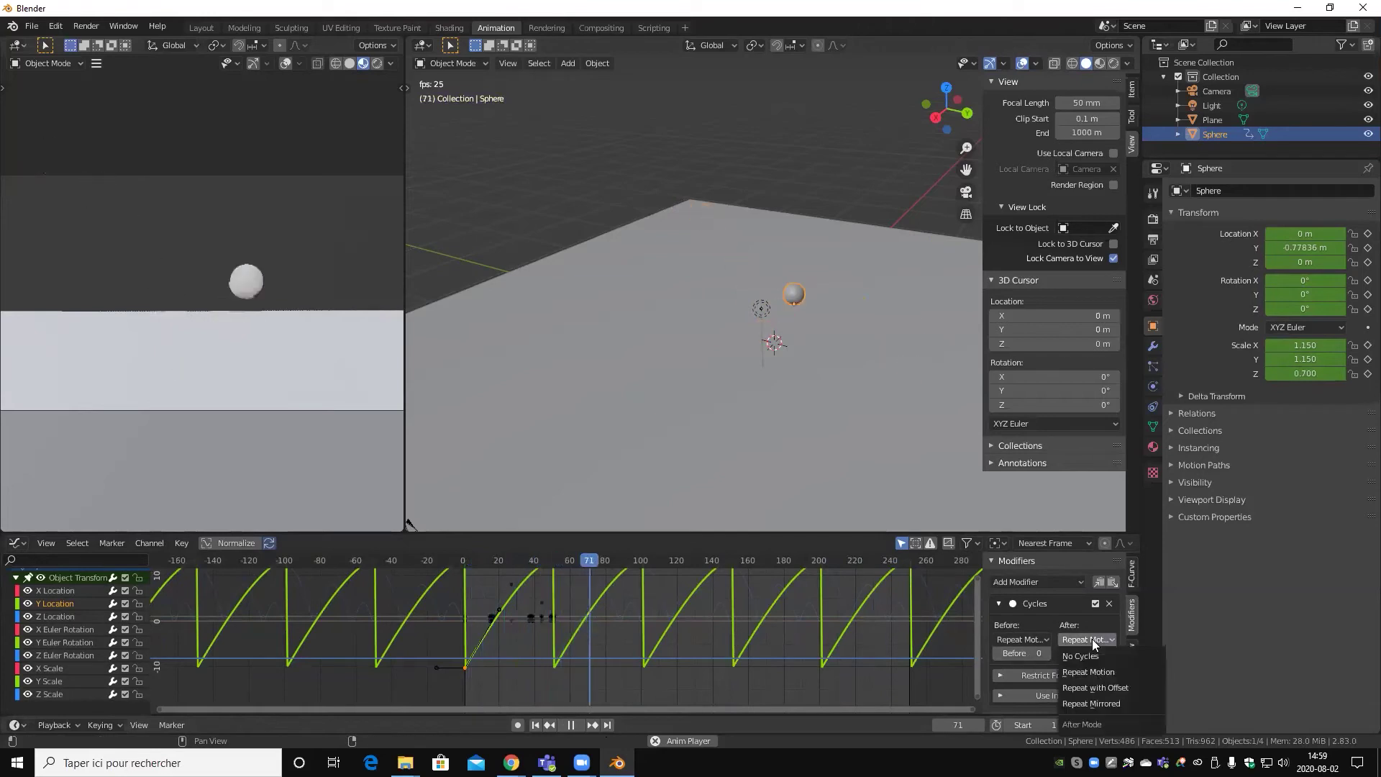
left_click(1131, 687)
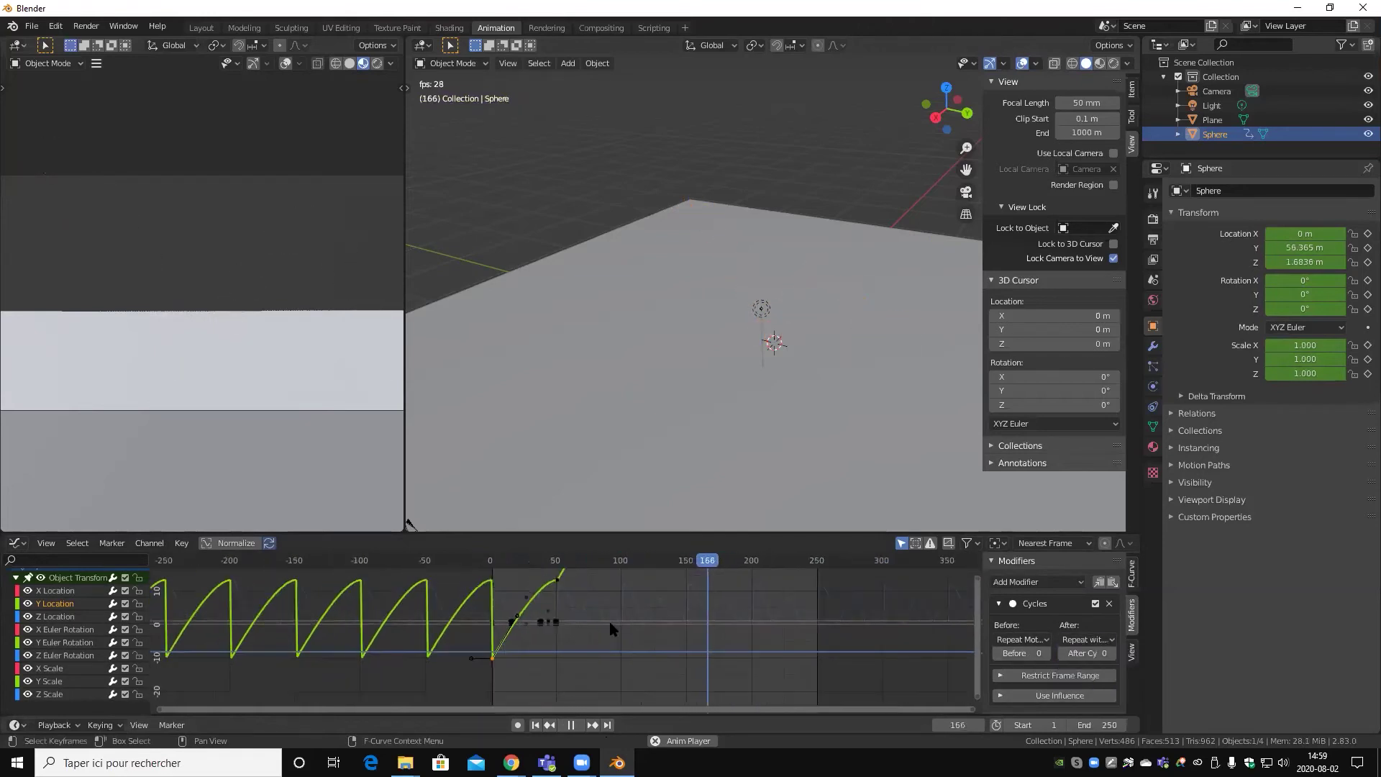
scroll(626, 611, "down", 3)
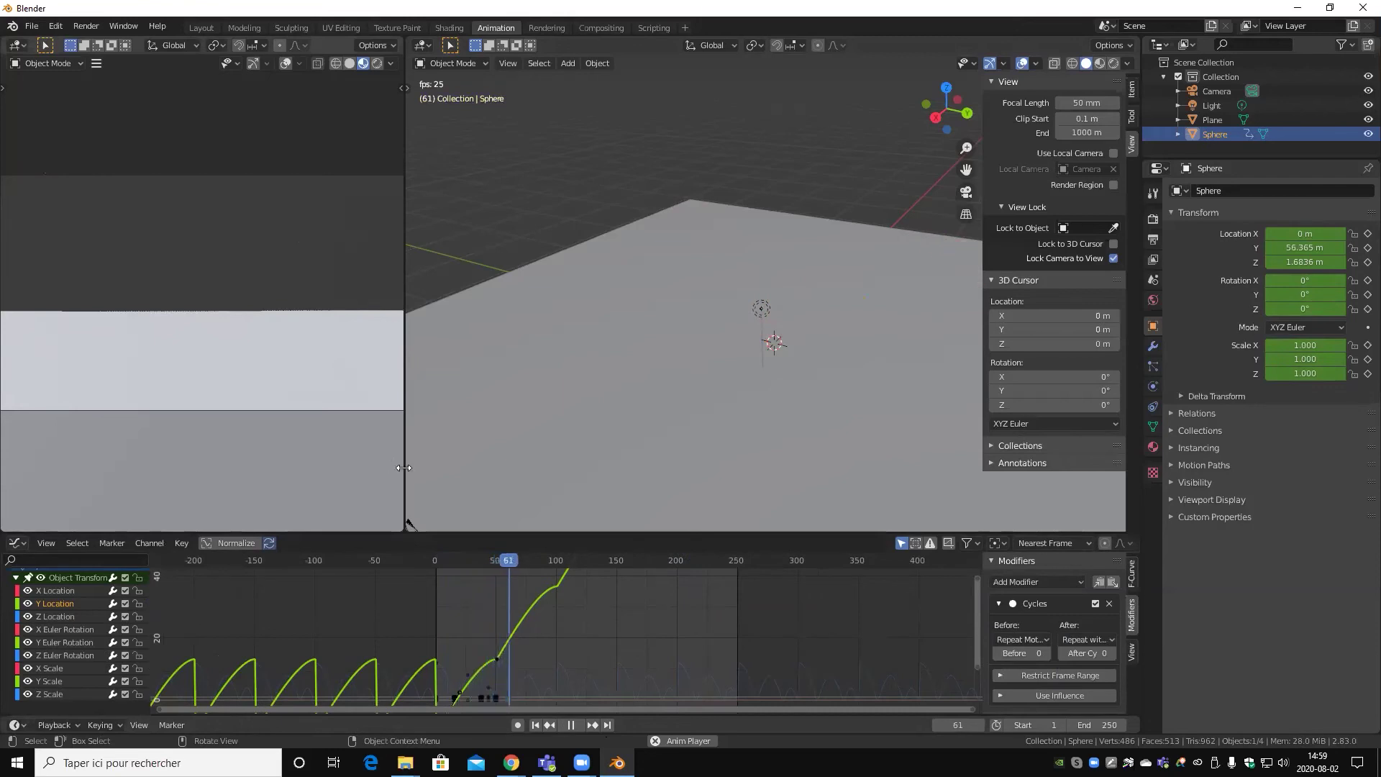
mouse_move(719, 302)
middle_mouse_down()
mouse_move(751, 327)
mouse_move(878, 320)
middle_mouse_up()
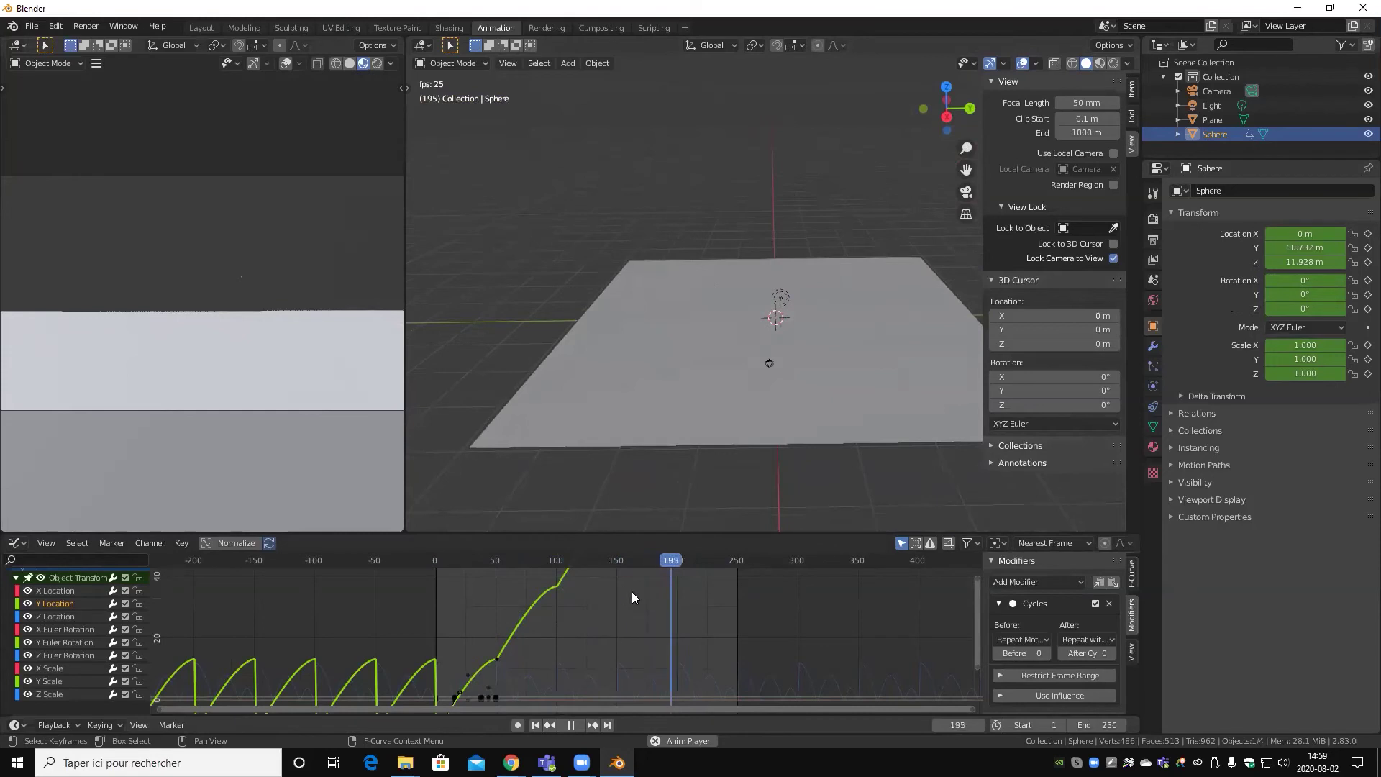
left_click(556, 664)
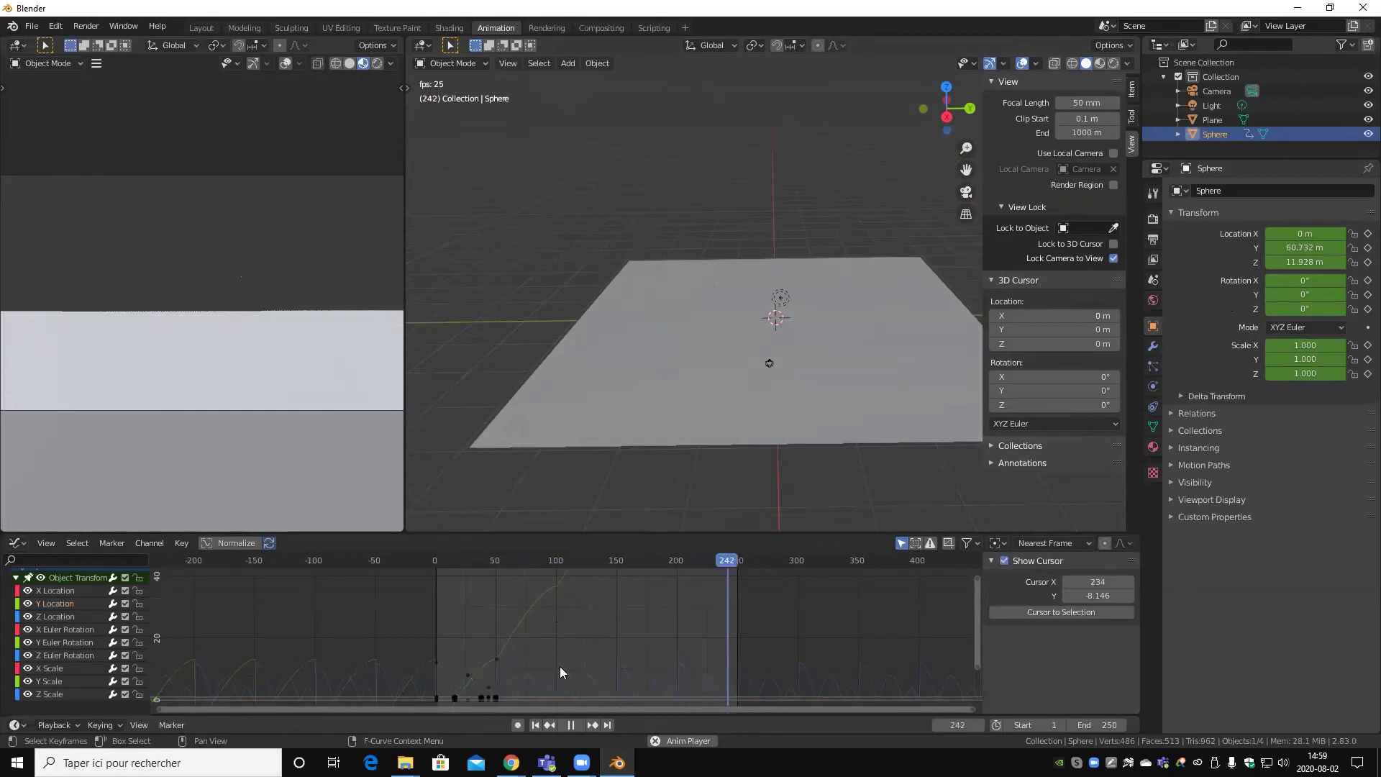
- Set the Z Location Cycles modifier's After mode to Repeat with Offset
scroll(49, 653, "up", 2)
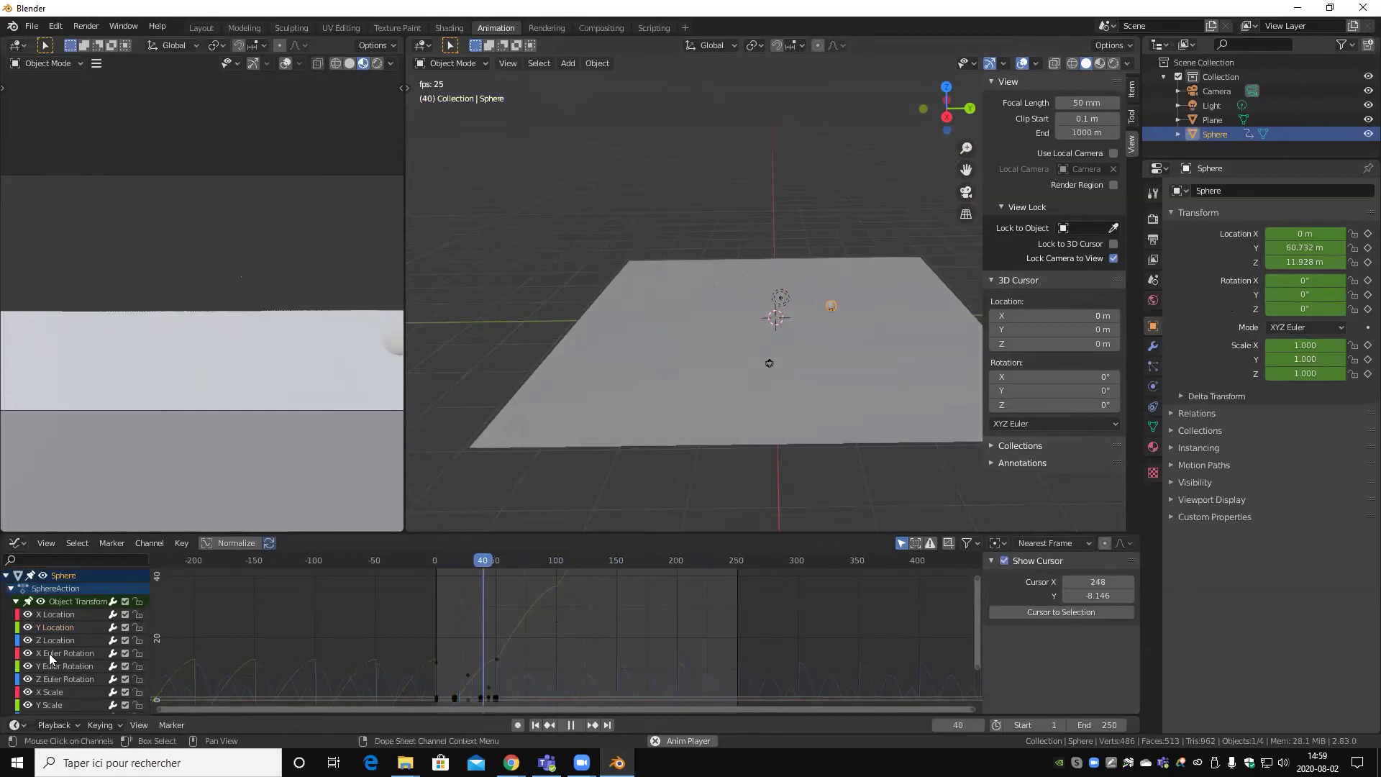
left_click(59, 637)
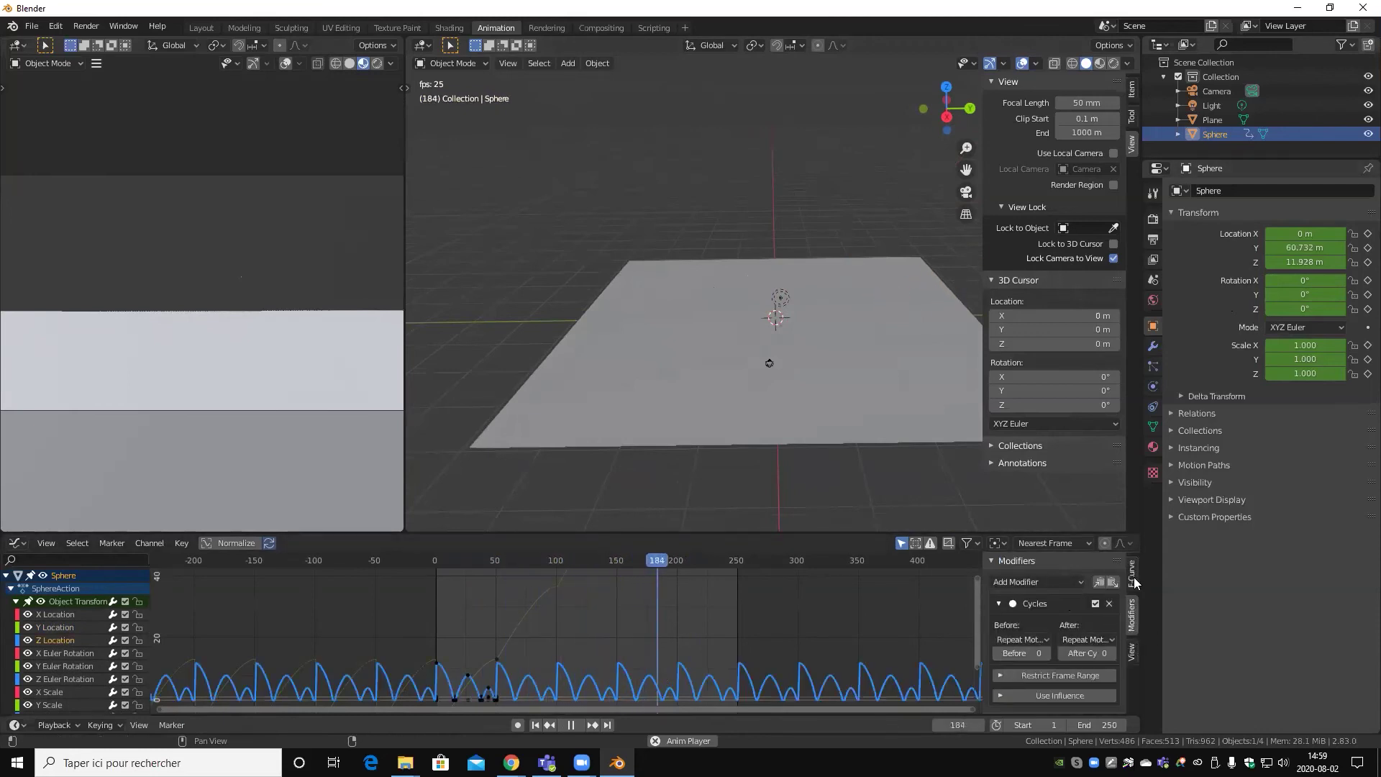
left_click(1080, 638)
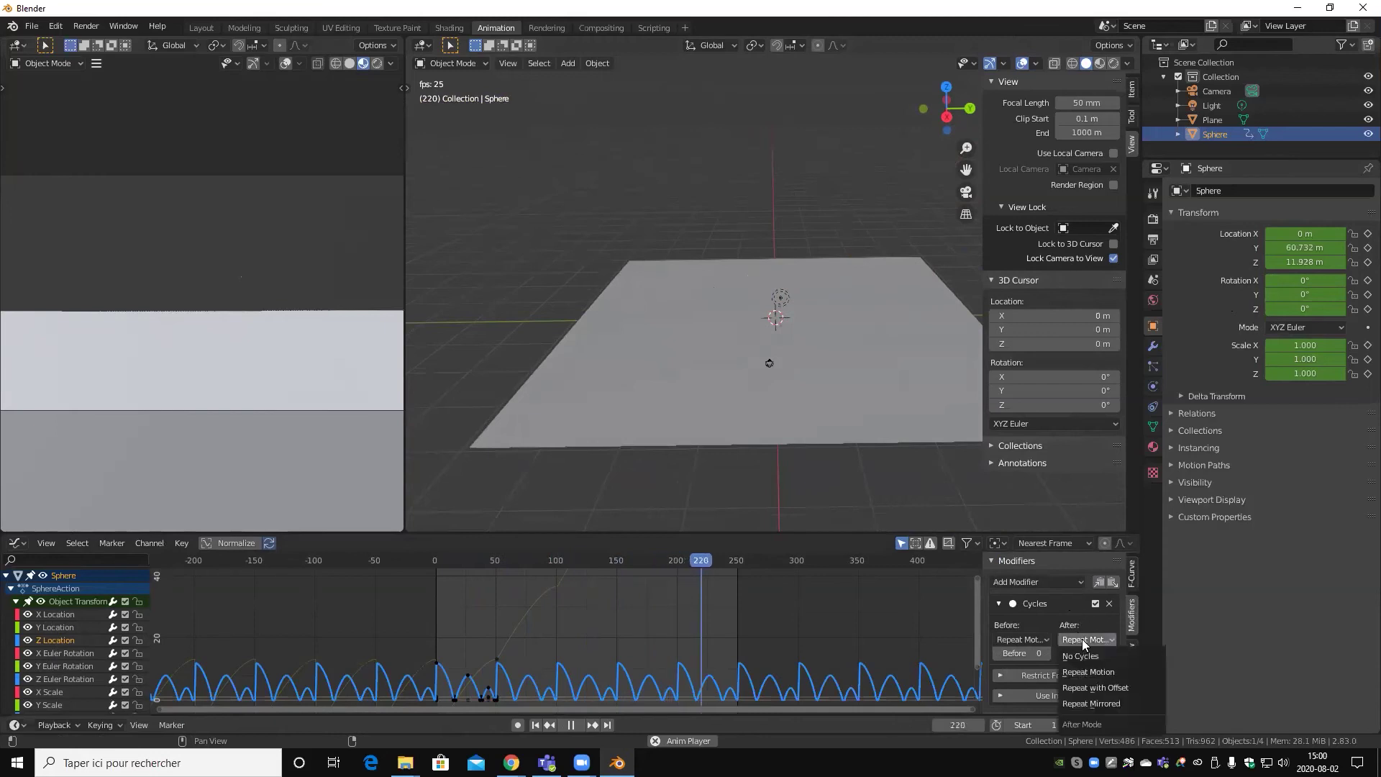
left_click(1133, 685)
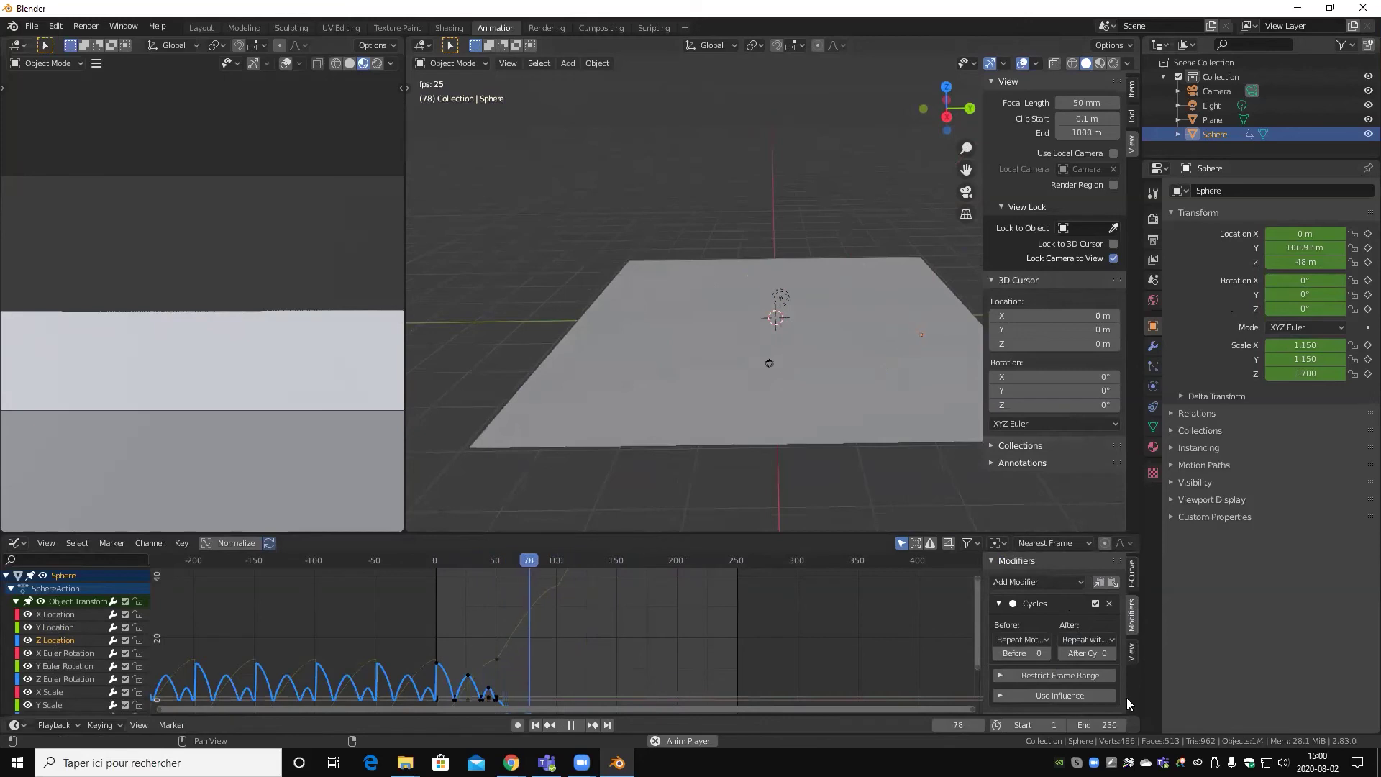
scroll(870, 440, "down", 2)
scroll(869, 439, "down", 2)
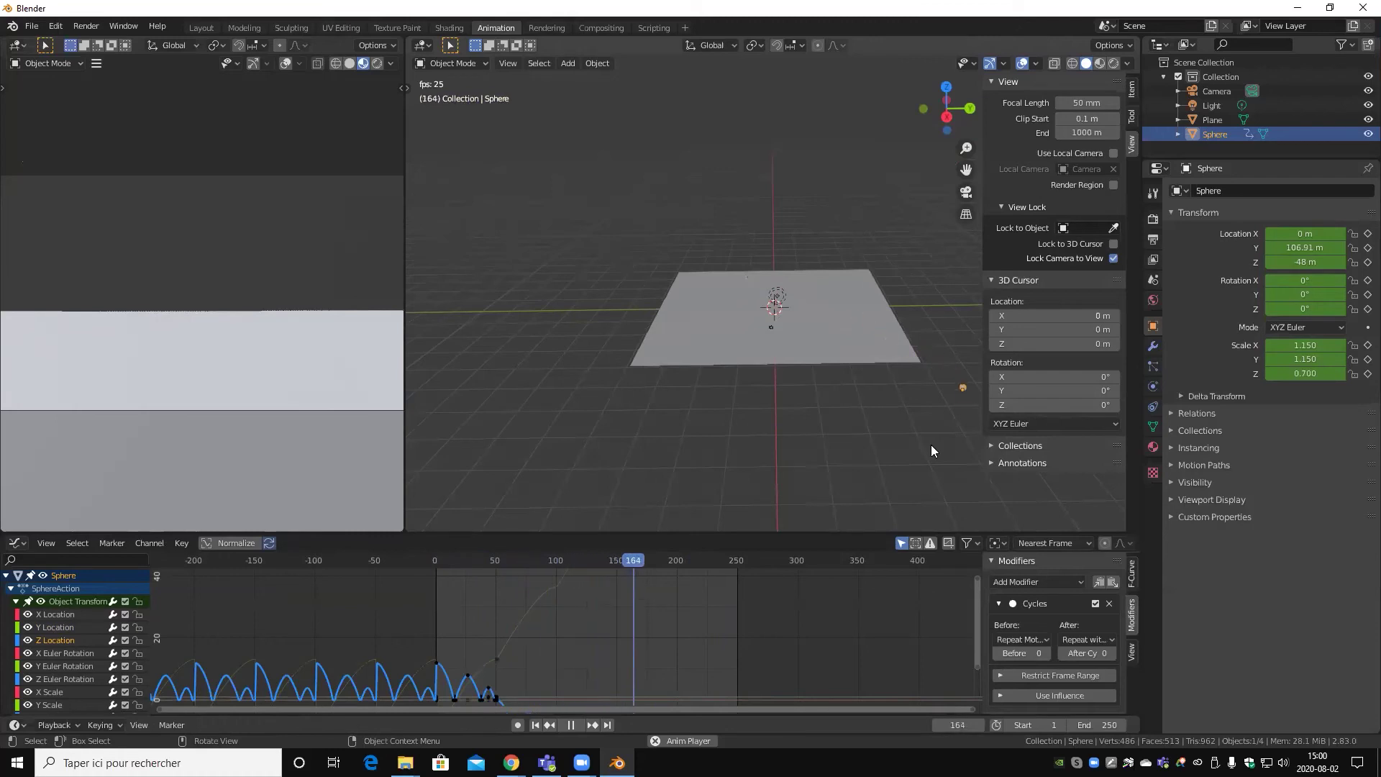
- Stop playback, scrub back to frame 51, and play the animation again
key("space")
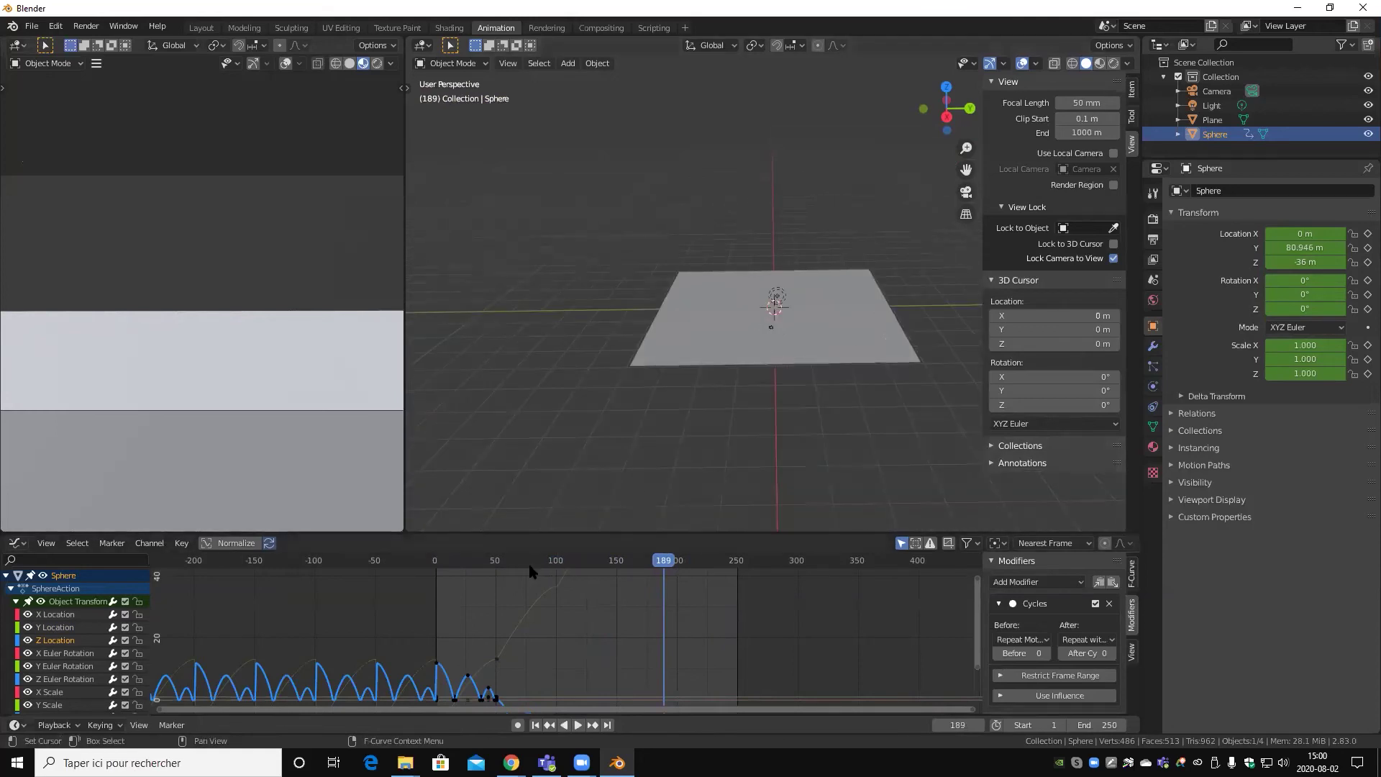
left_click_drag(530, 567, 499, 566)
key("space")
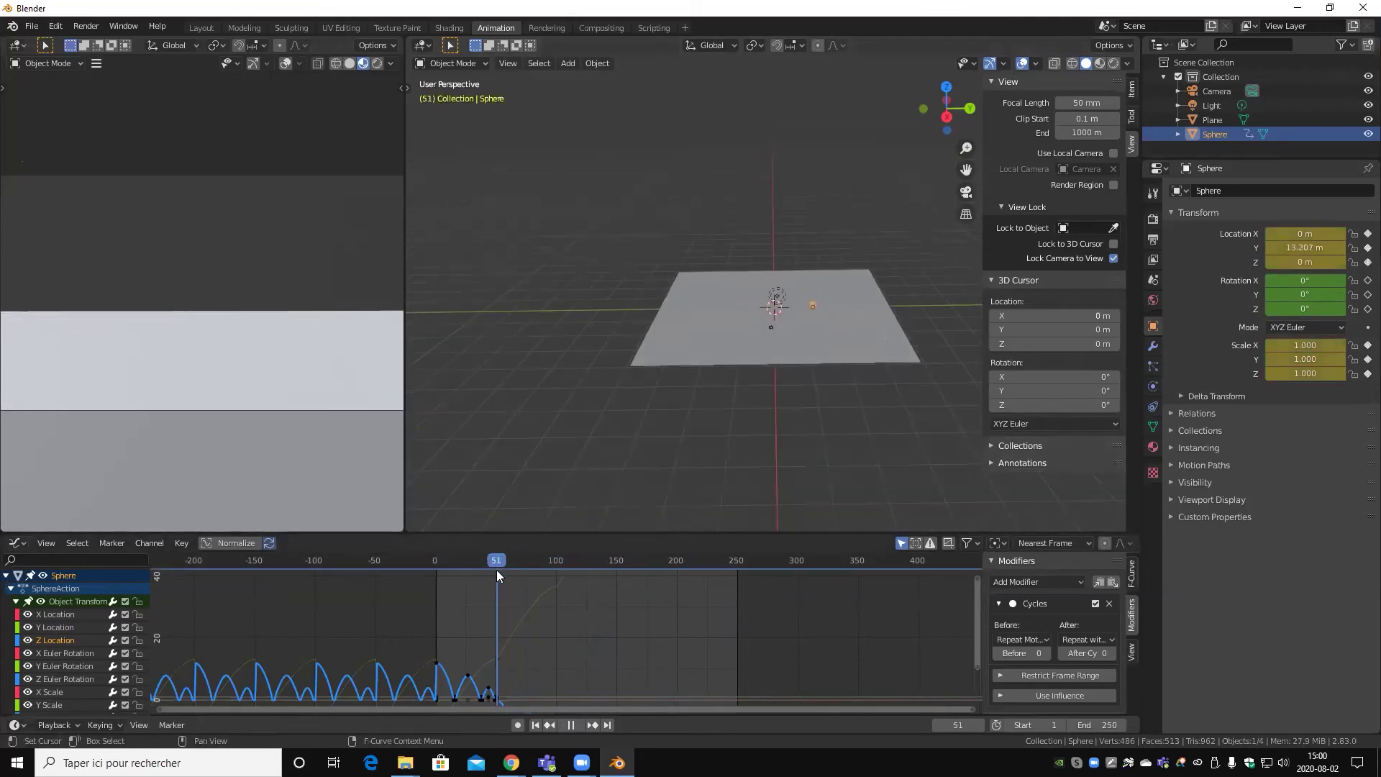
- Stop playback at frame 51, select the Plane in Edit Mode and slide its edge along Y
key("Escape")
scroll(755, 414, "up", 4)
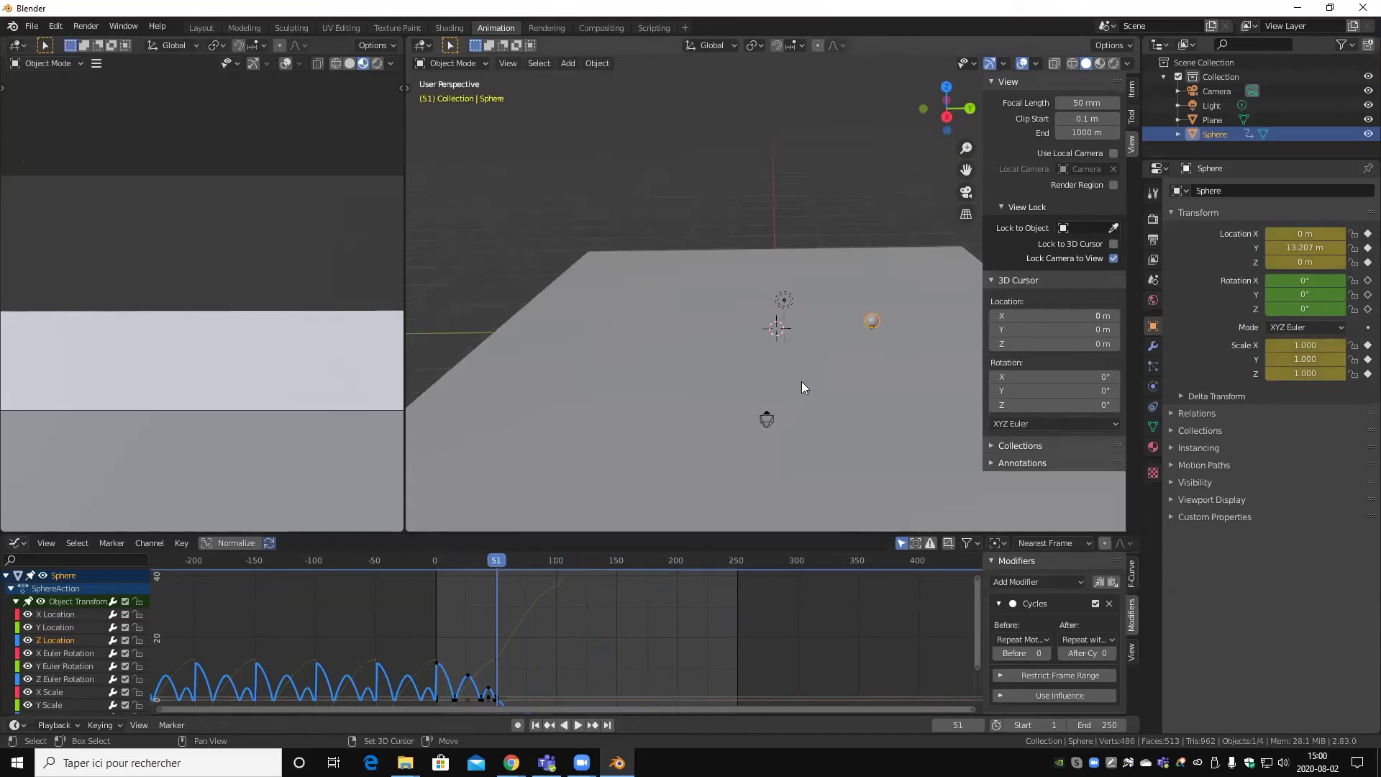
mouse_move(801, 381)
middle_mouse_down()
mouse_move(677, 371)
mouse_move(657, 314)
mouse_move(902, 283)
middle_mouse_up()
left_click(902, 284)
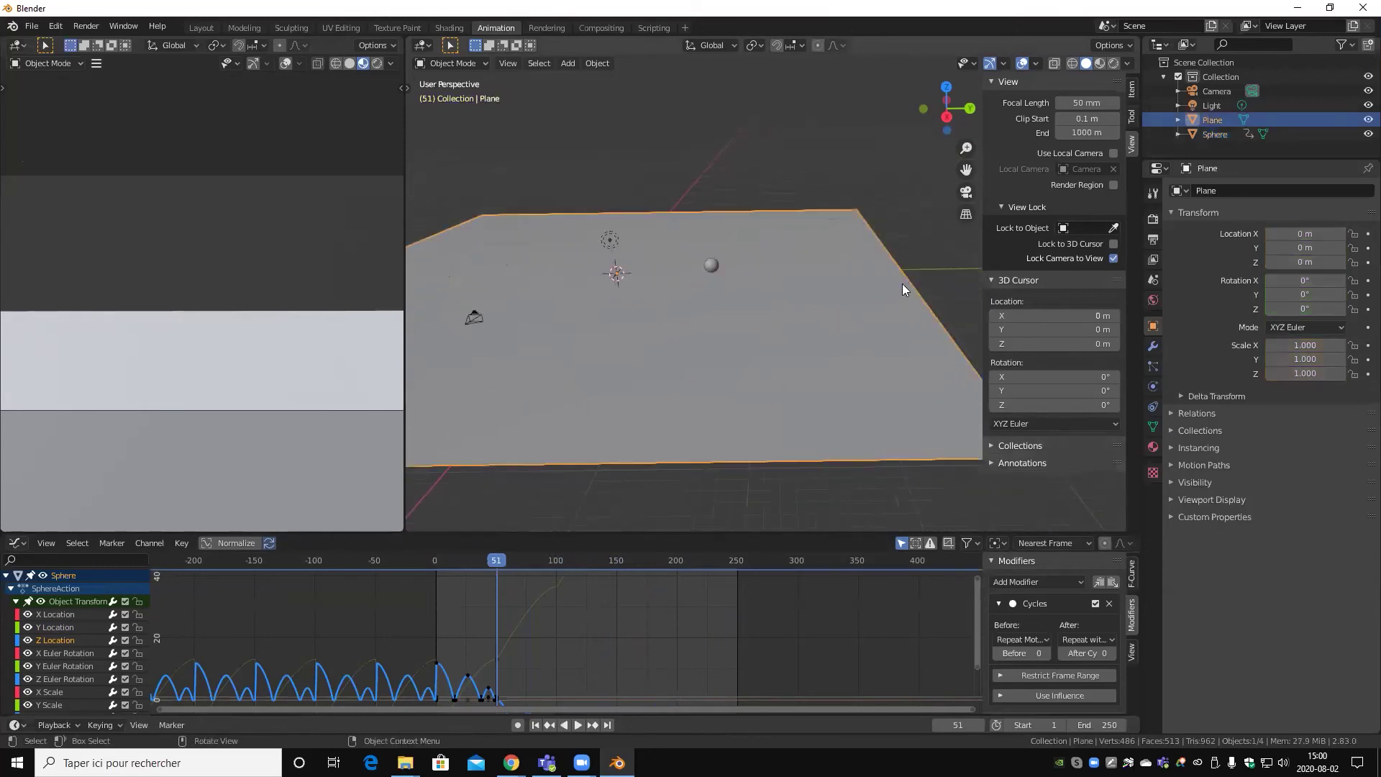
key("Tab")
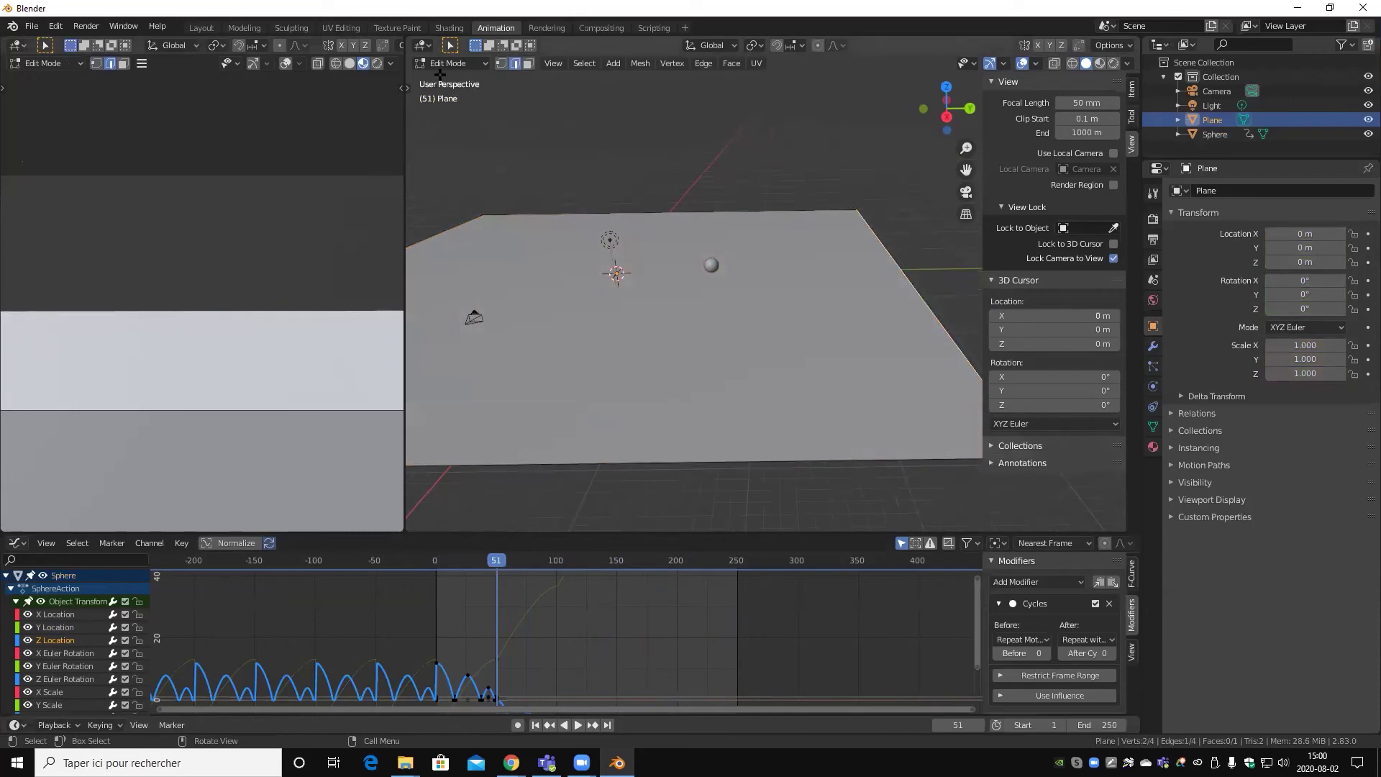
left_click(407, 88)
left_click(424, 147)
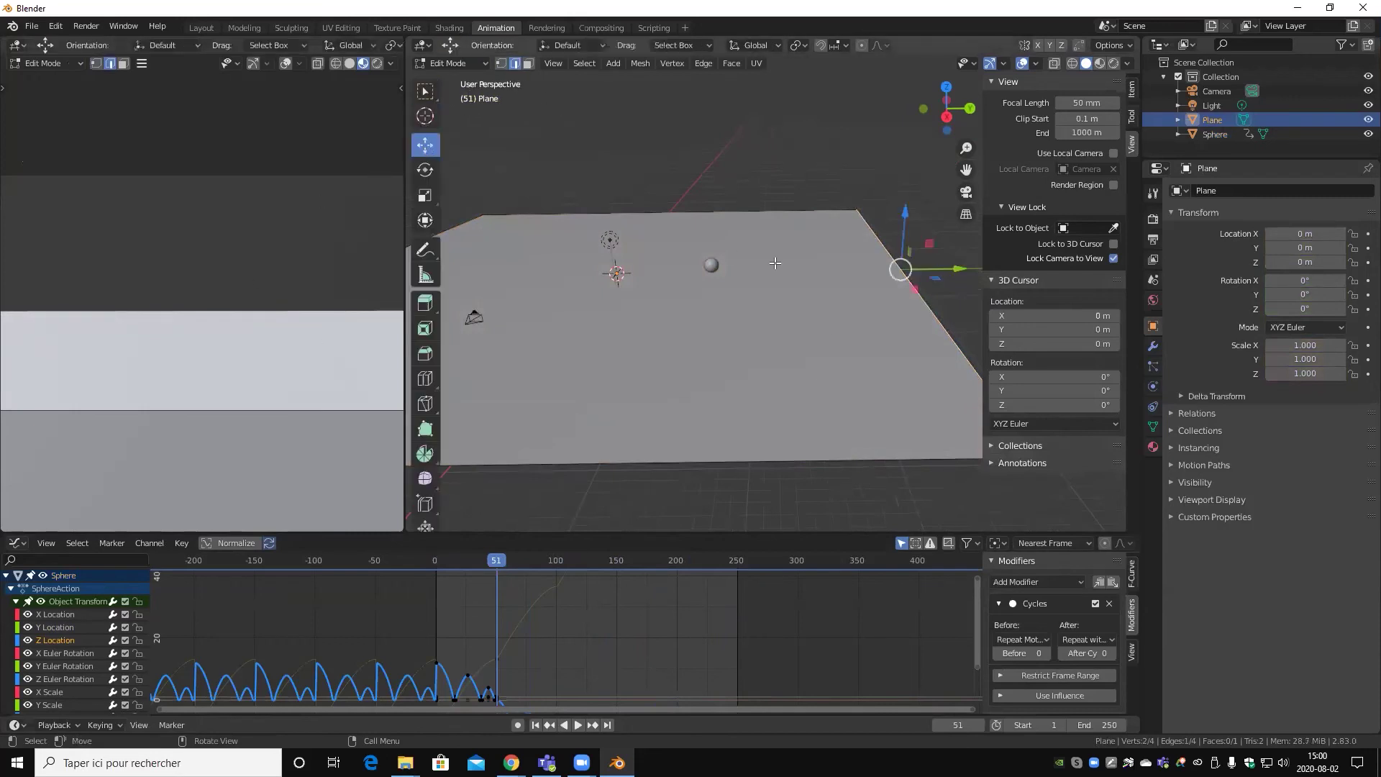
left_click_drag(938, 273, 771, 278)
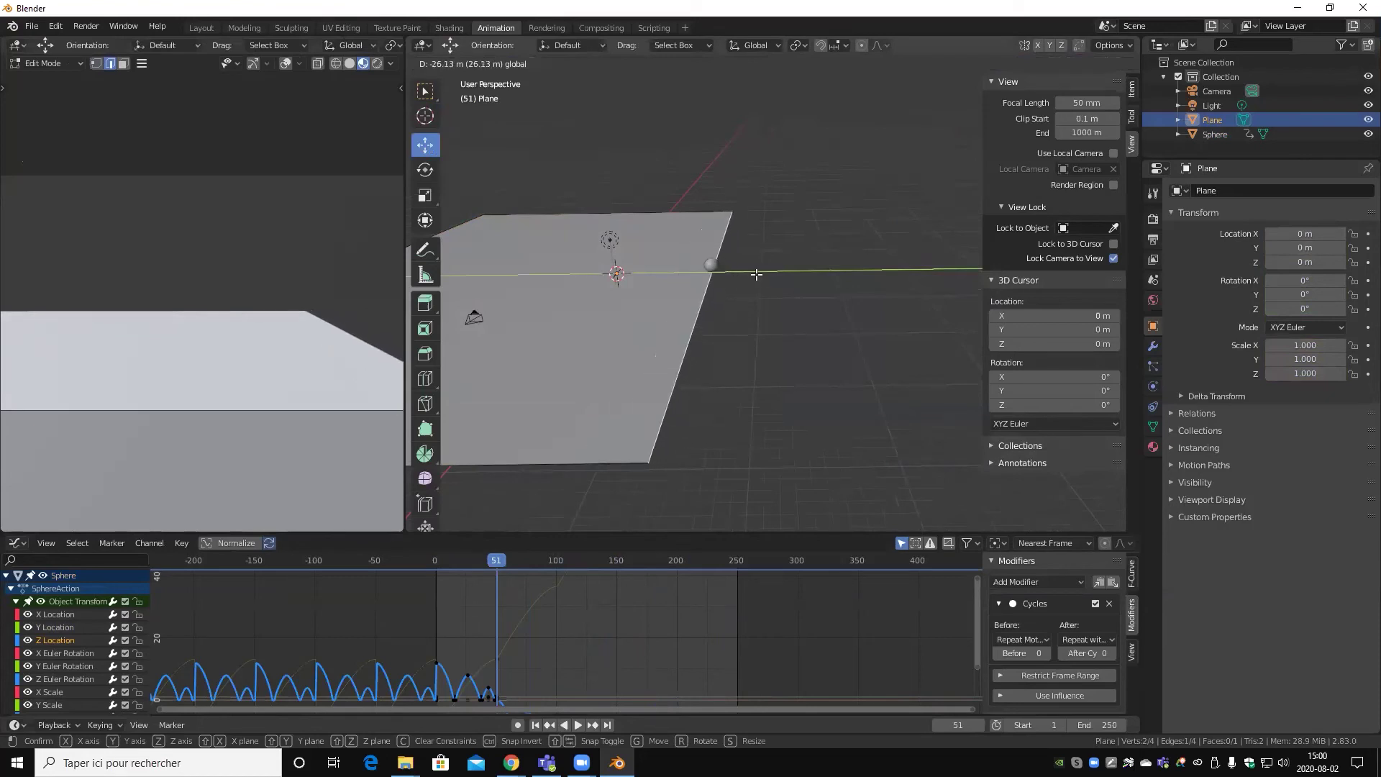
left_click_drag(772, 278, 755, 277)
- Extrude the plane's edge twice, moving each new edge to form additional faces
mouse_move(755, 278)
middle_mouse_down()
mouse_move(721, 289)
mouse_move(789, 342)
middle_mouse_up()
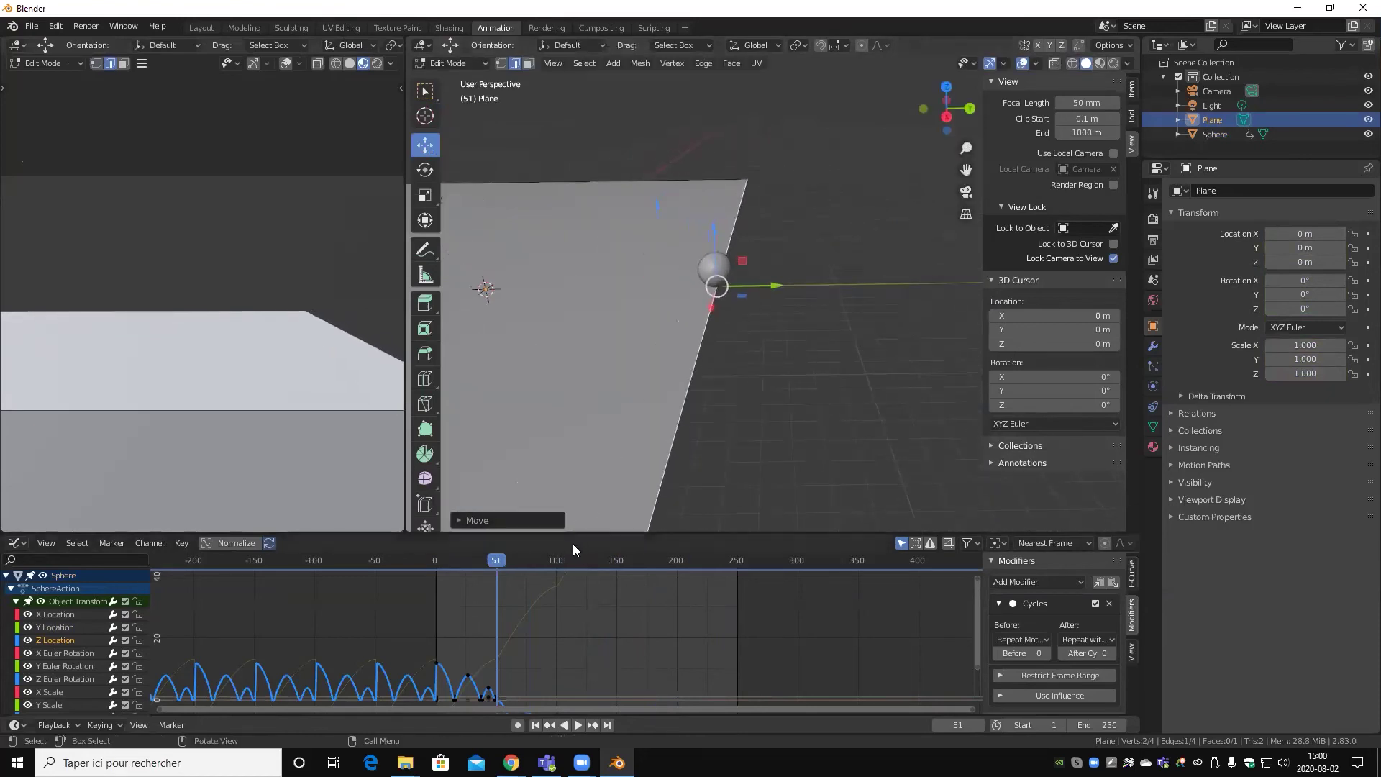
scroll(734, 388, "up", 3)
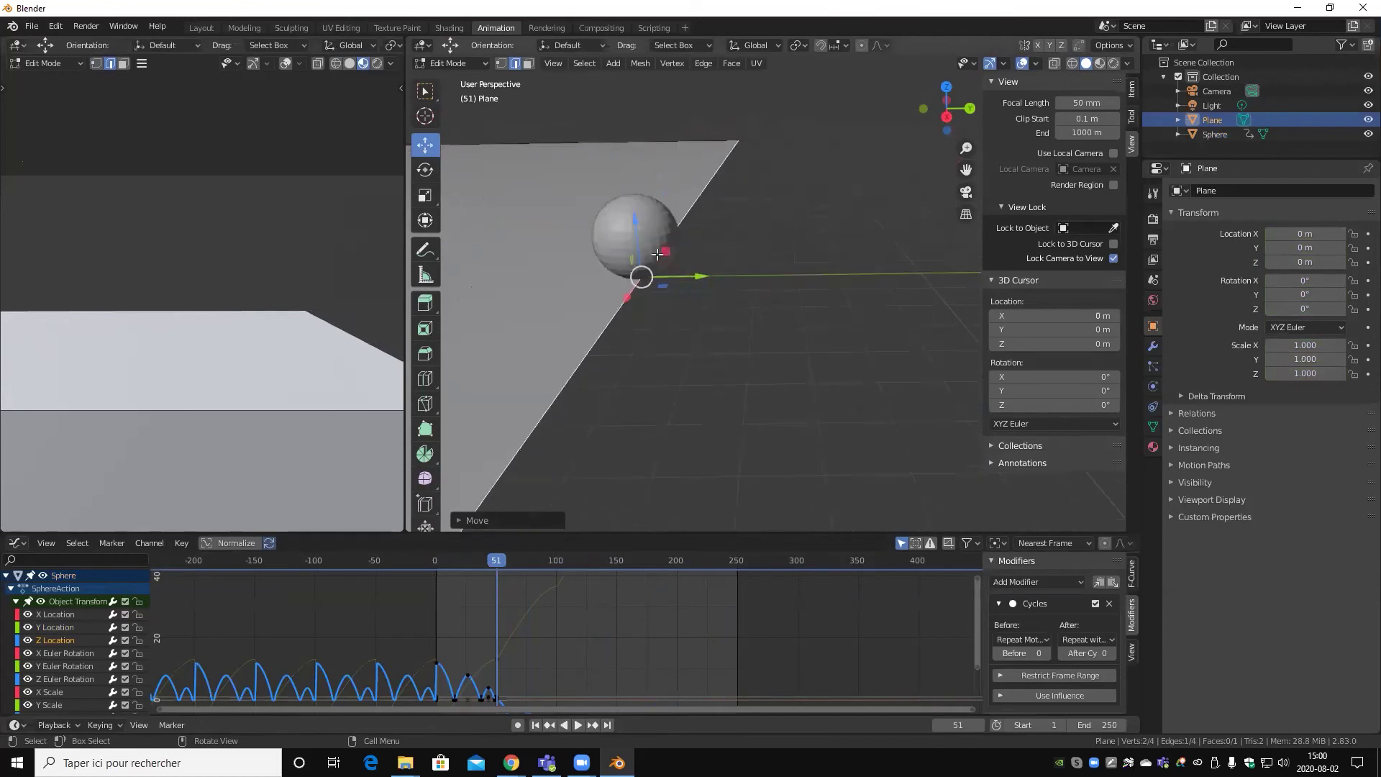
key("e")
right_click(653, 258)
key("g")
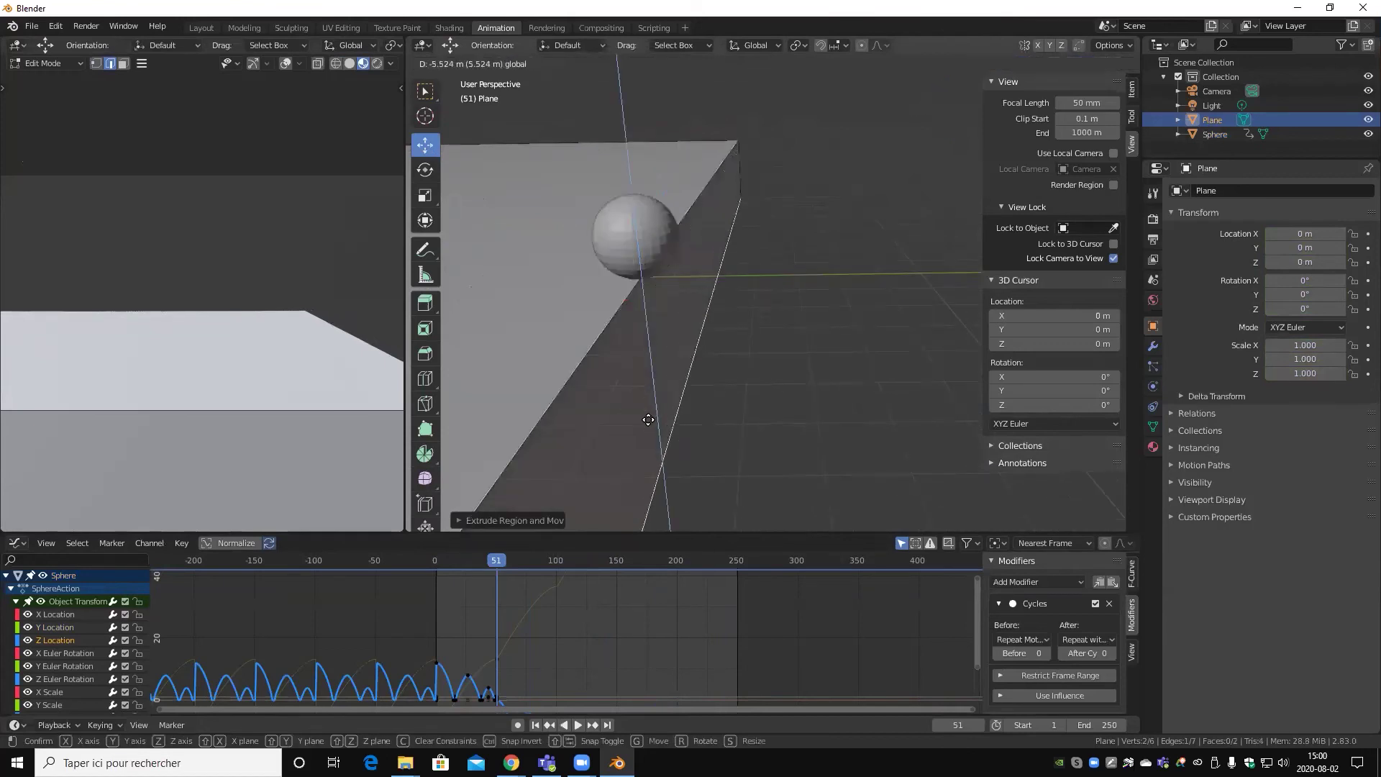
left_click(677, 326)
scroll(676, 326, "down", 2)
key("e")
right_click(762, 396)
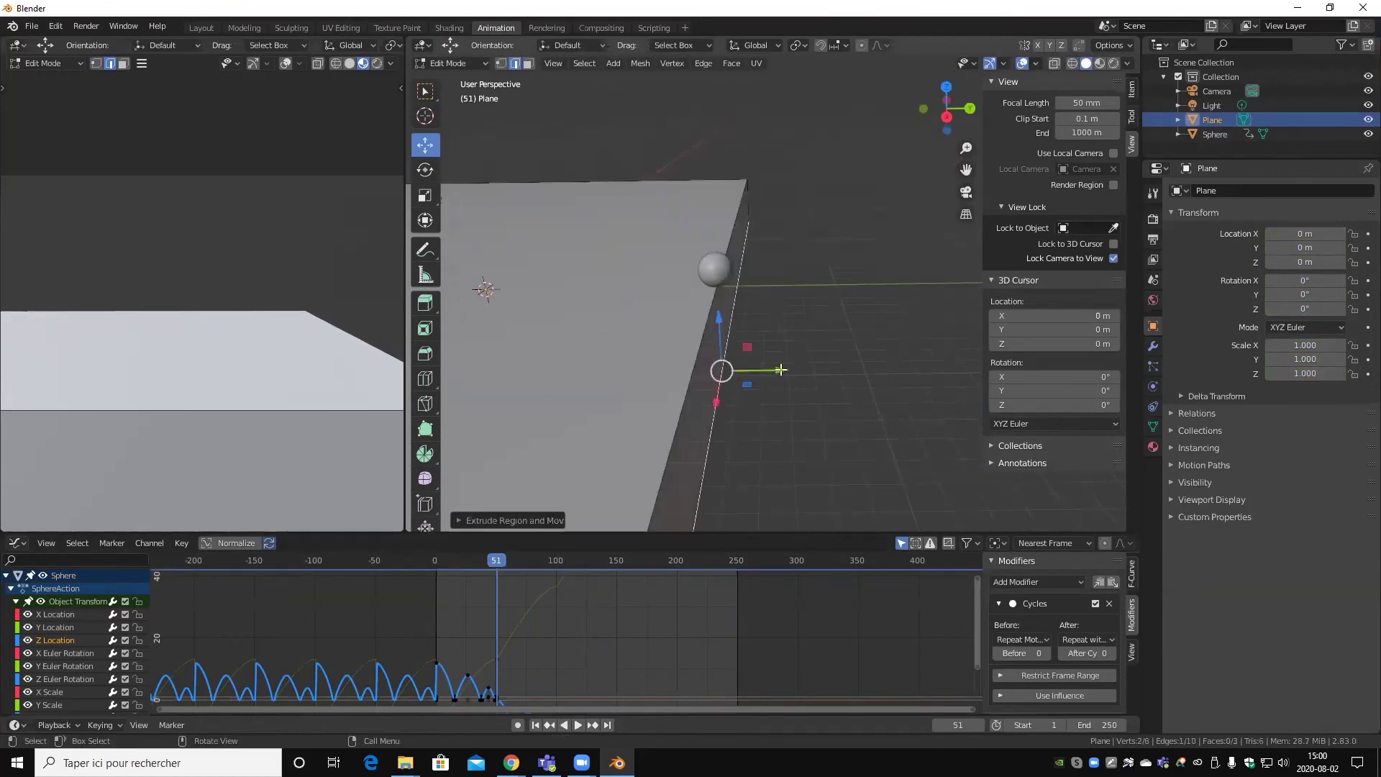
key("g")
left_click(953, 368)
- Play the animation, stop it at frame 68 and zoom in on the Graph Editor
scroll(954, 367, "down", 2)
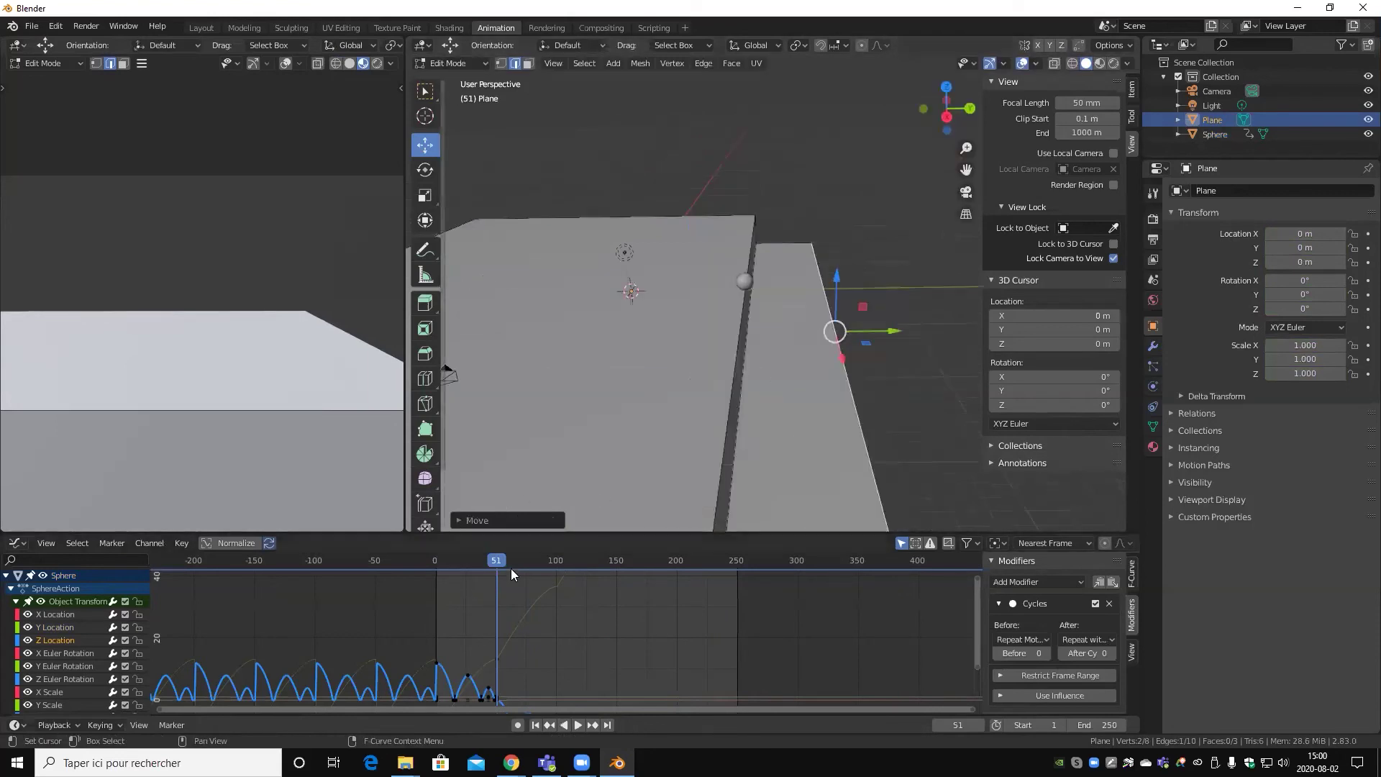
key("space")
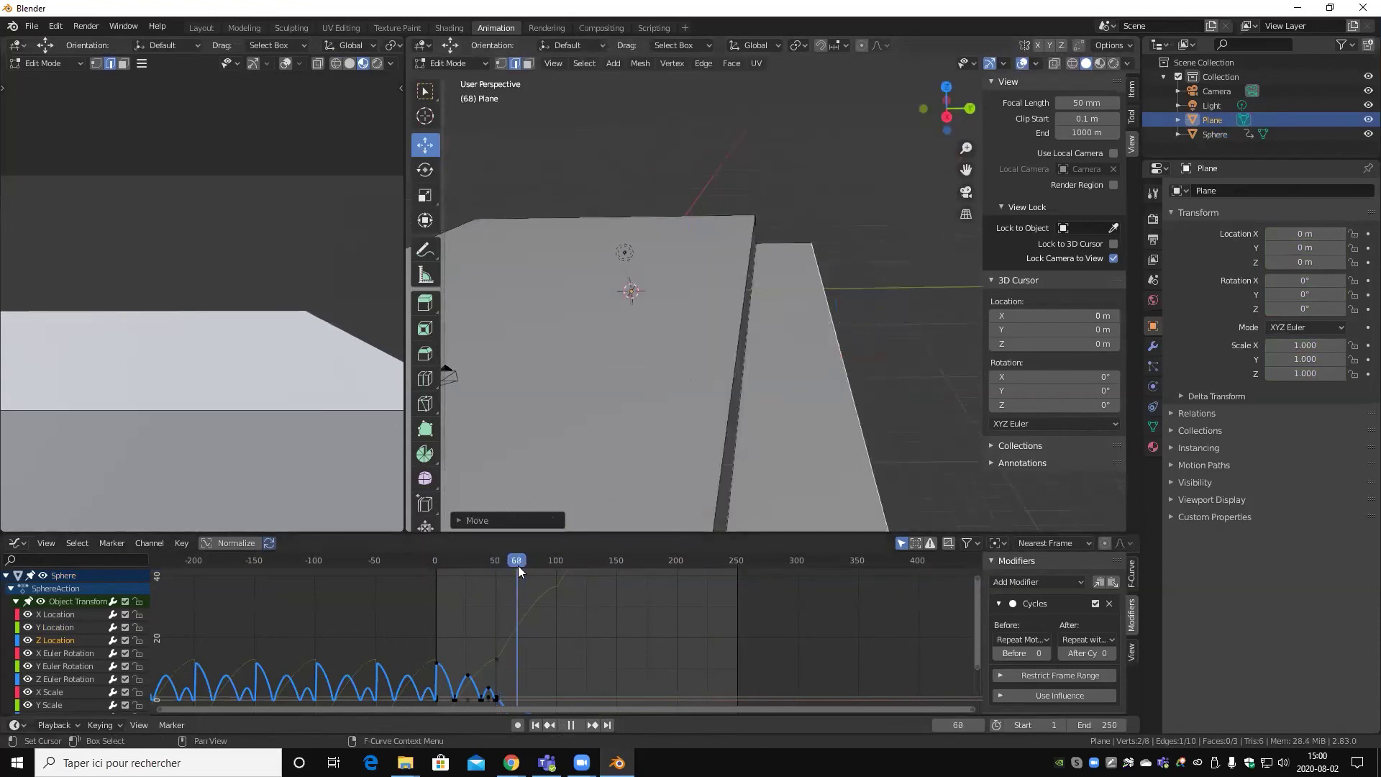
key("space")
scroll(521, 565, "up", 3)
scroll(518, 589, "up", 2)
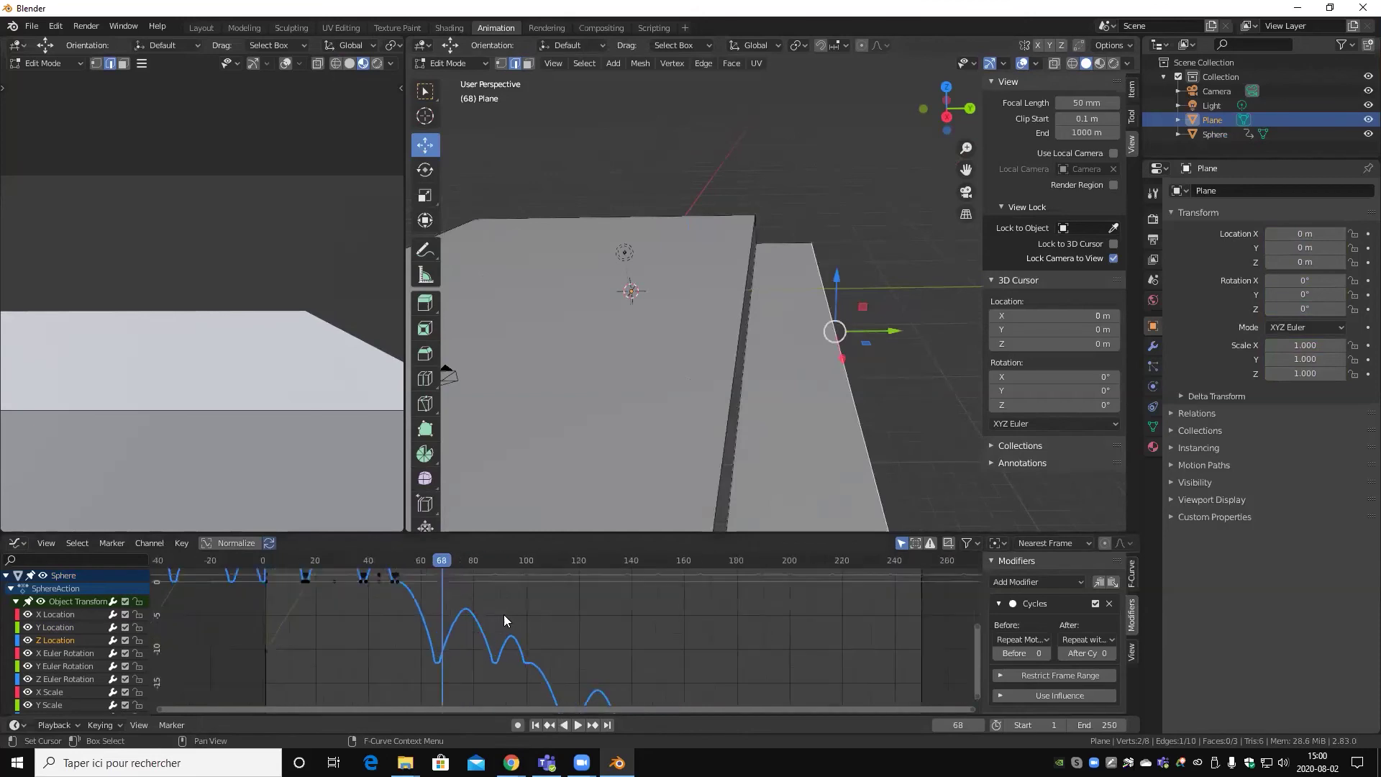
scroll(504, 614, "up", 1)
- At frame 67, select the plane's lower face and lower it about 12 m along Z, vertex-snapped
left_click_drag(429, 567, 425, 571)
mouse_move(777, 403)
middle_mouse_down()
mouse_move(784, 301)
mouse_move(800, 302)
mouse_move(779, 304)
mouse_move(770, 279)
middle_mouse_up()
key("3")
left_click(759, 328)
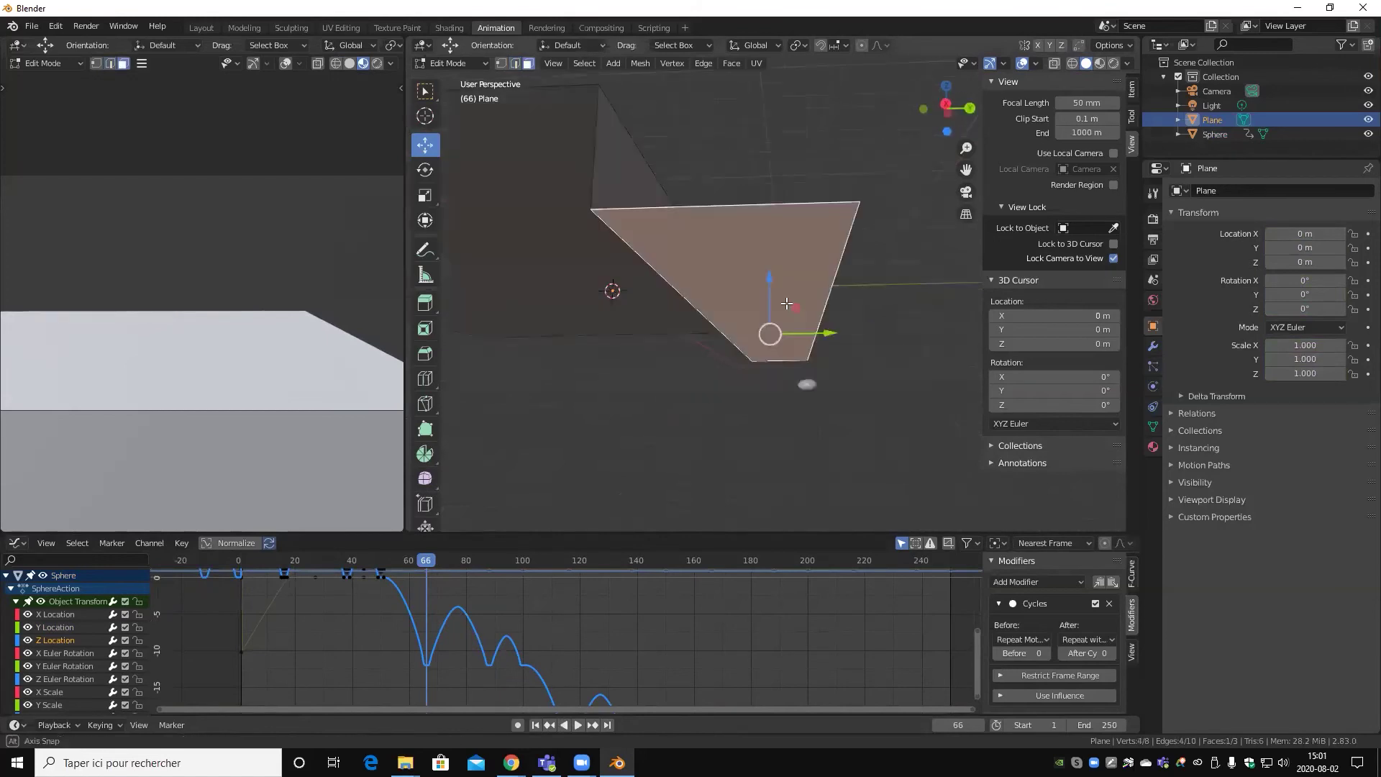
left_click_drag(771, 279, 773, 385)
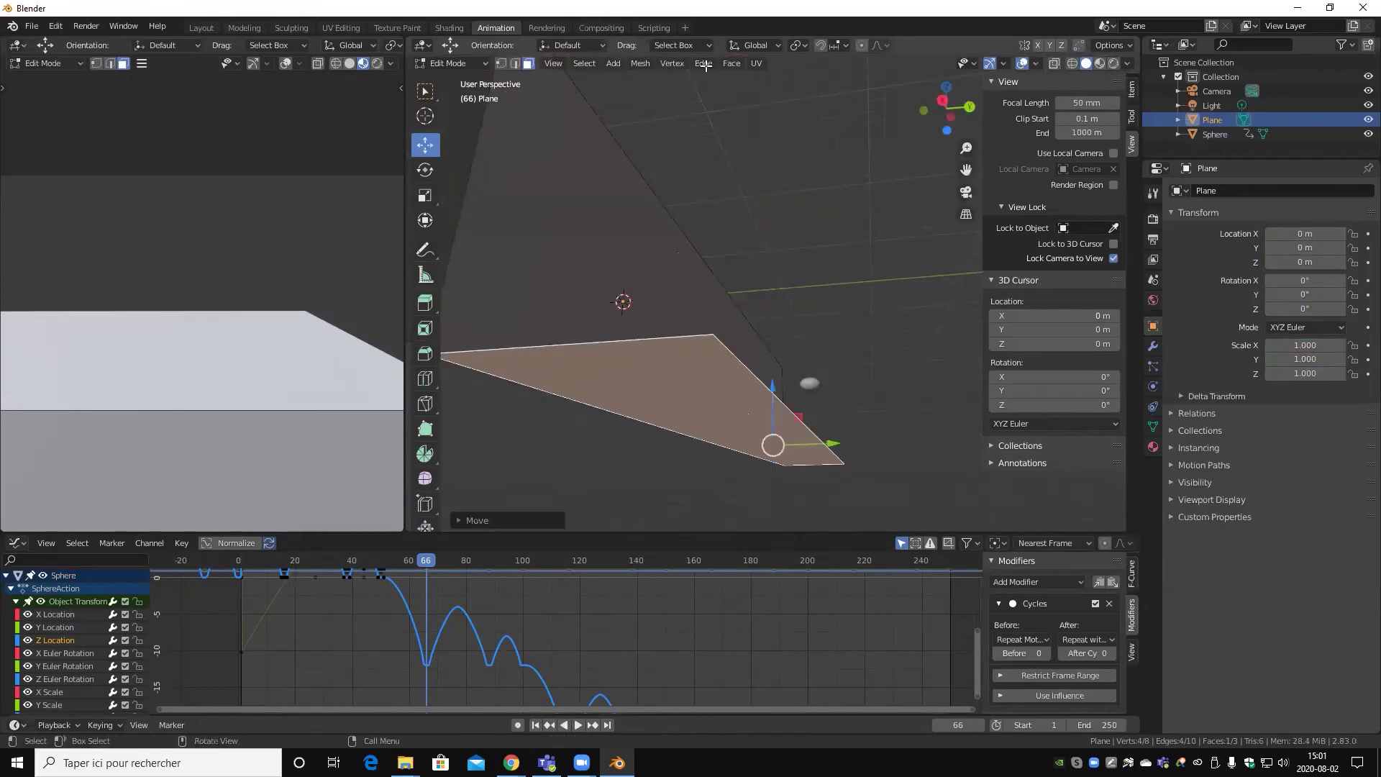
left_click(836, 45)
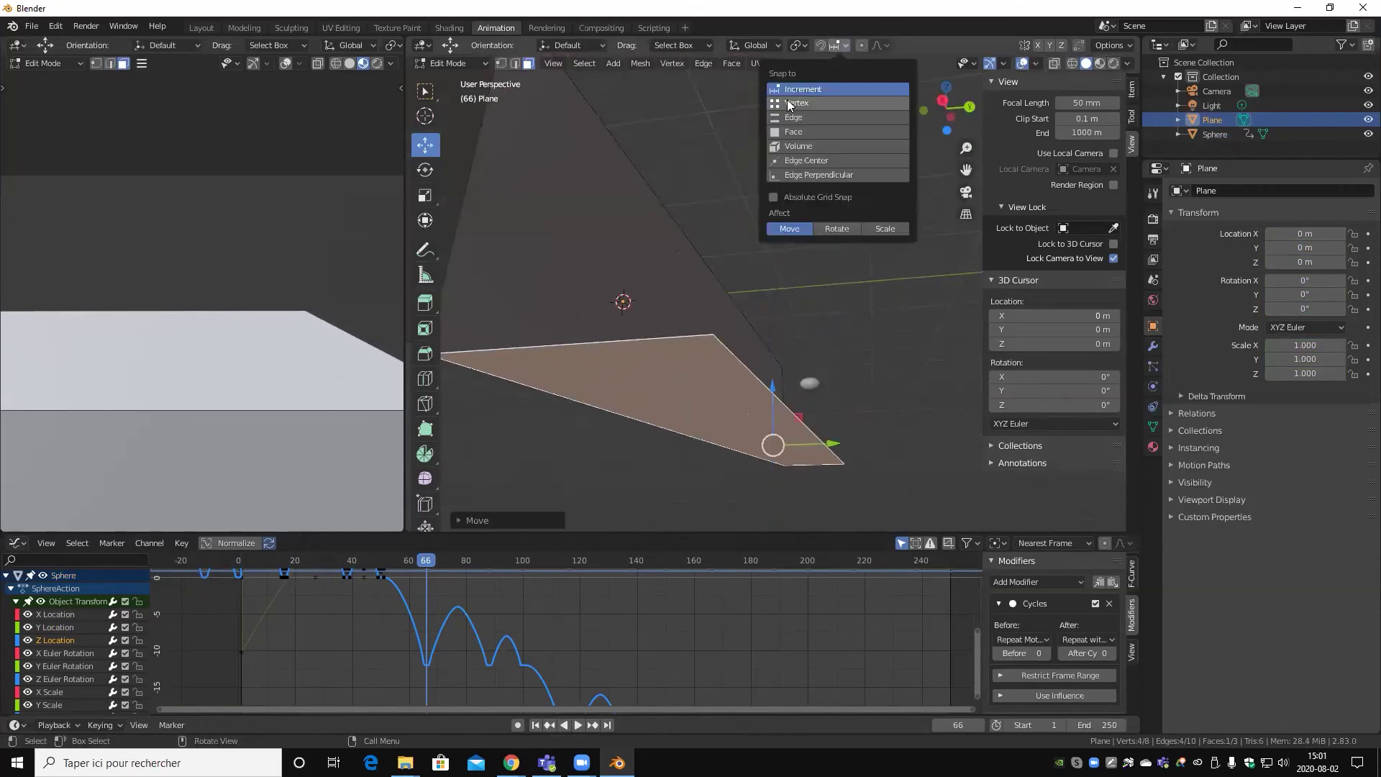
left_click(805, 89)
left_click_drag(775, 379, 850, 412)
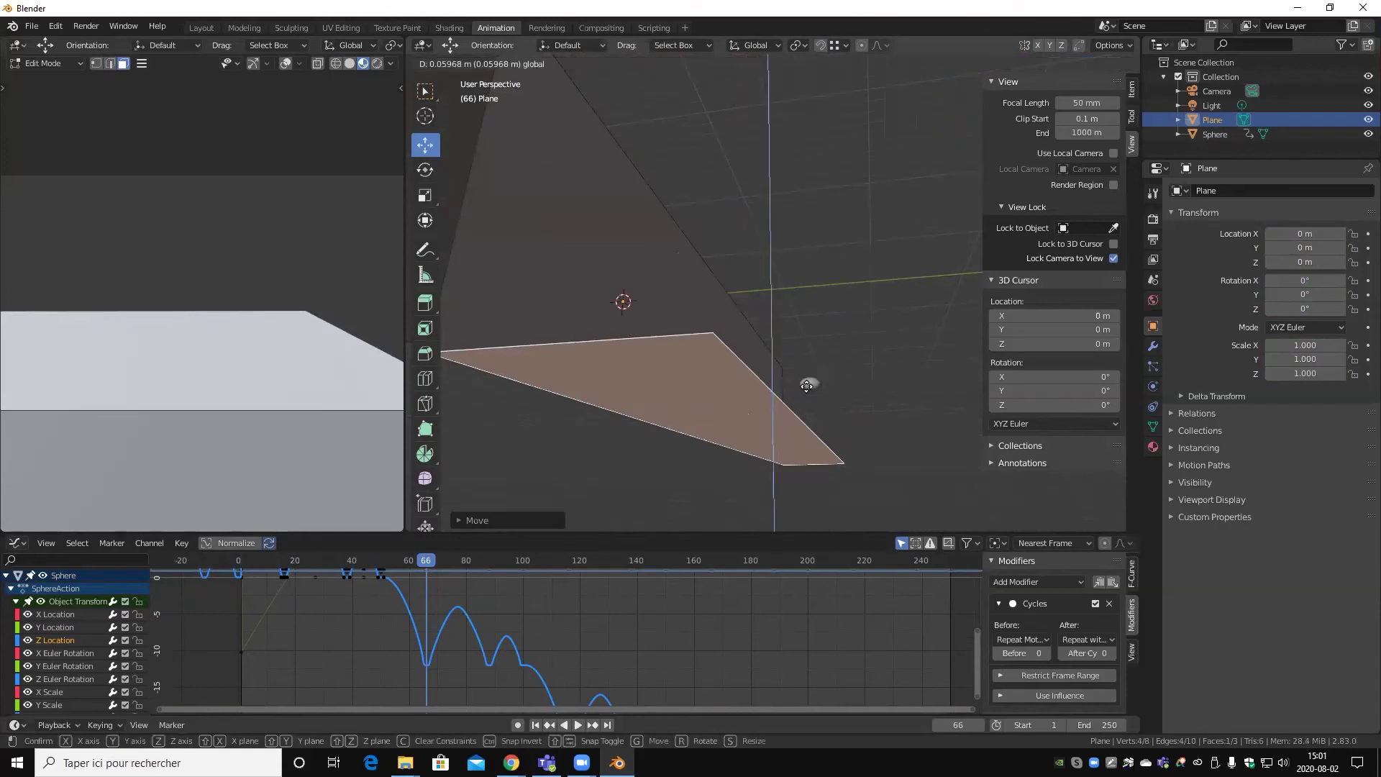
middle_click_drag(850, 412, 817, 445)
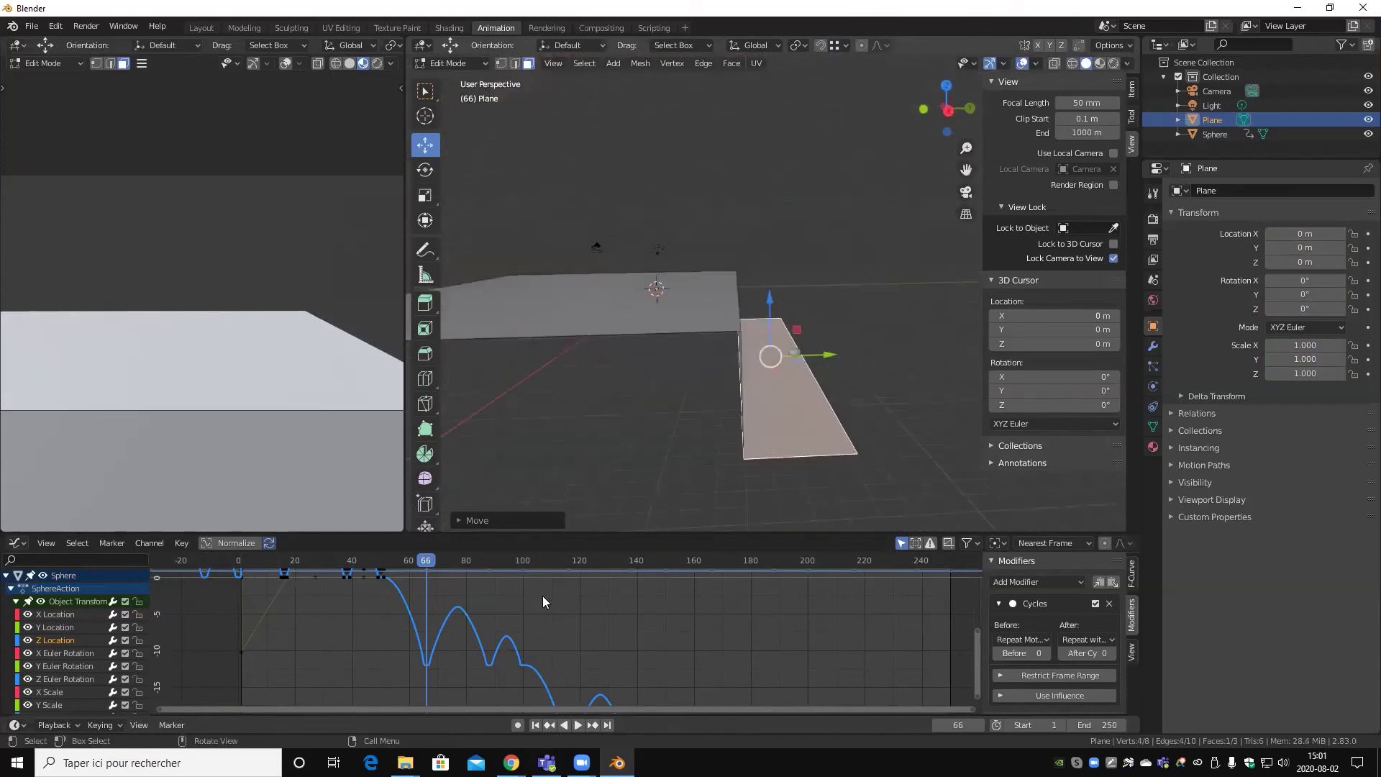
- Test the step at about frame 101, then lengthen the lower face by moving its right edge along X
key("space")
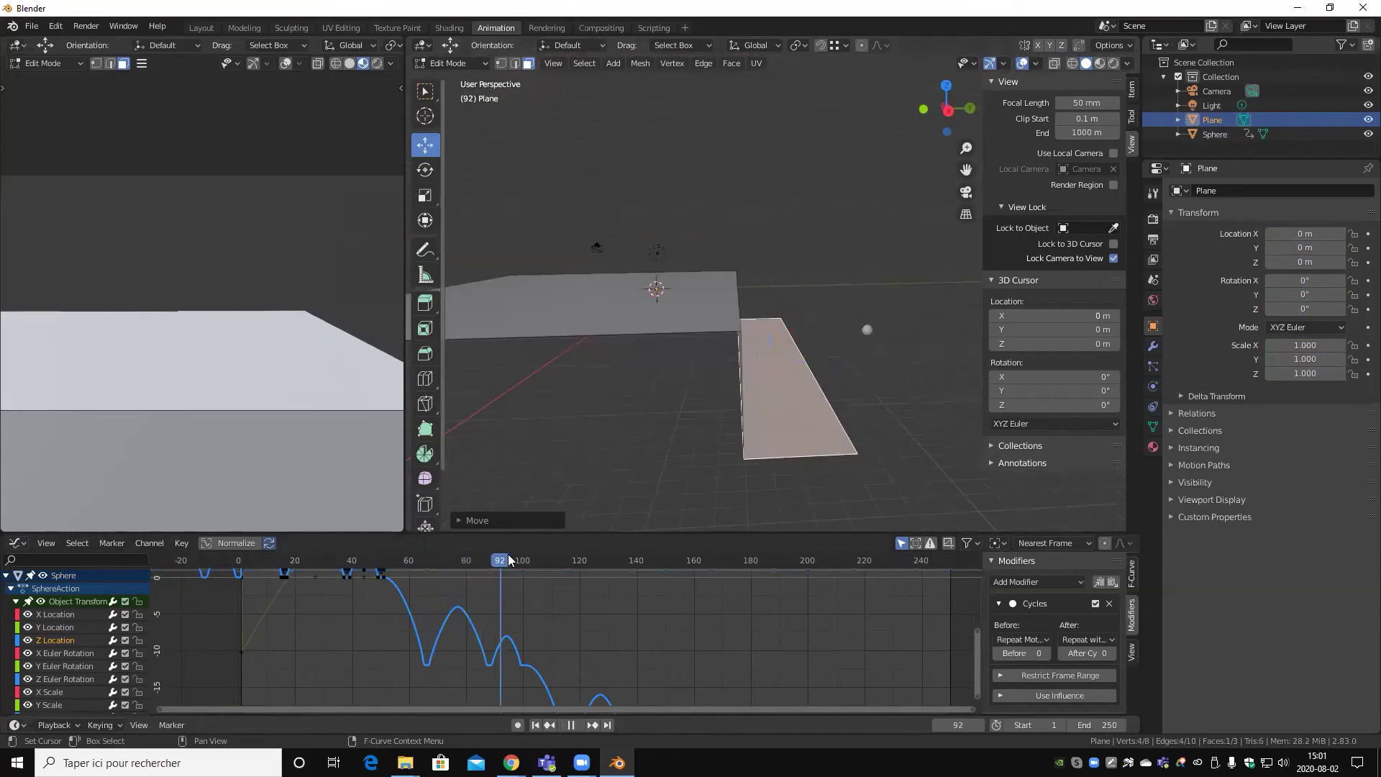
left_click_drag(523, 561, 526, 564)
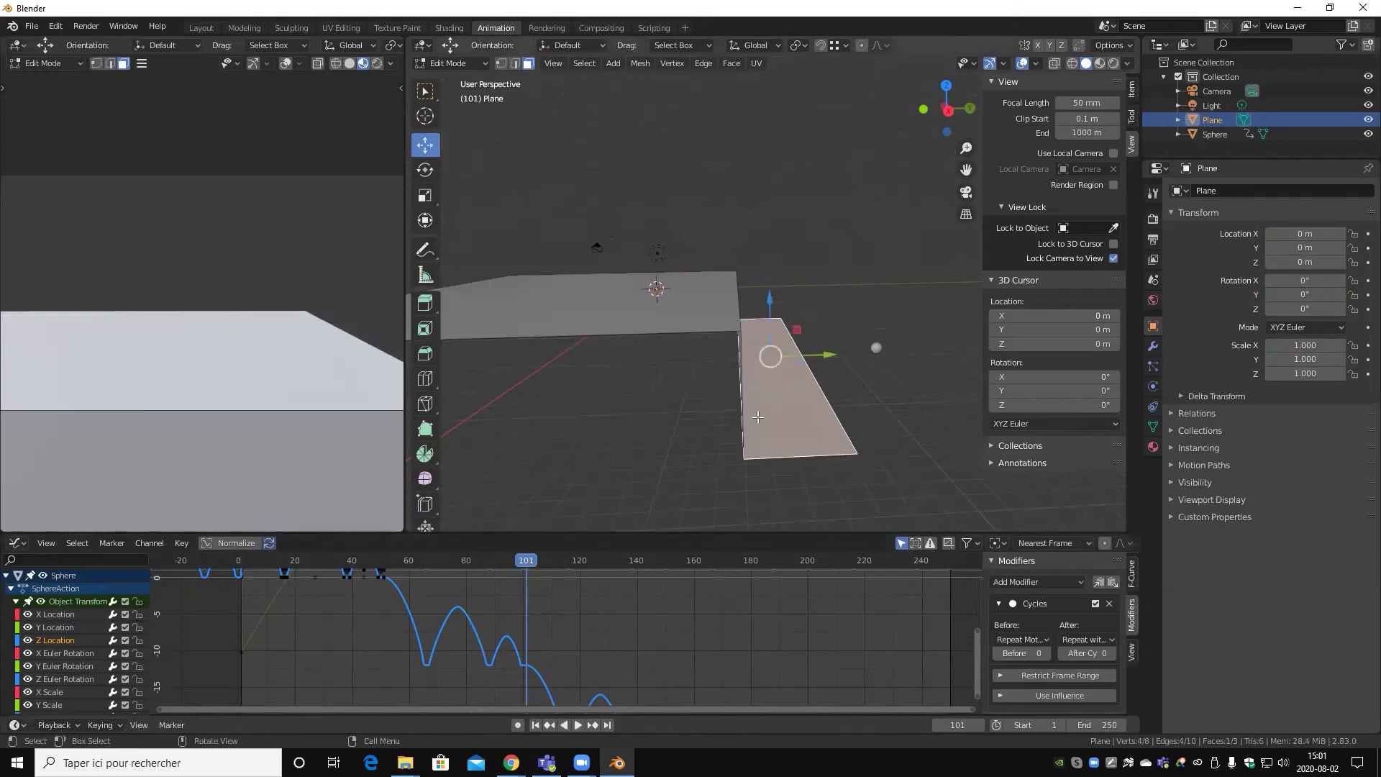
key("2")
left_click(826, 387)
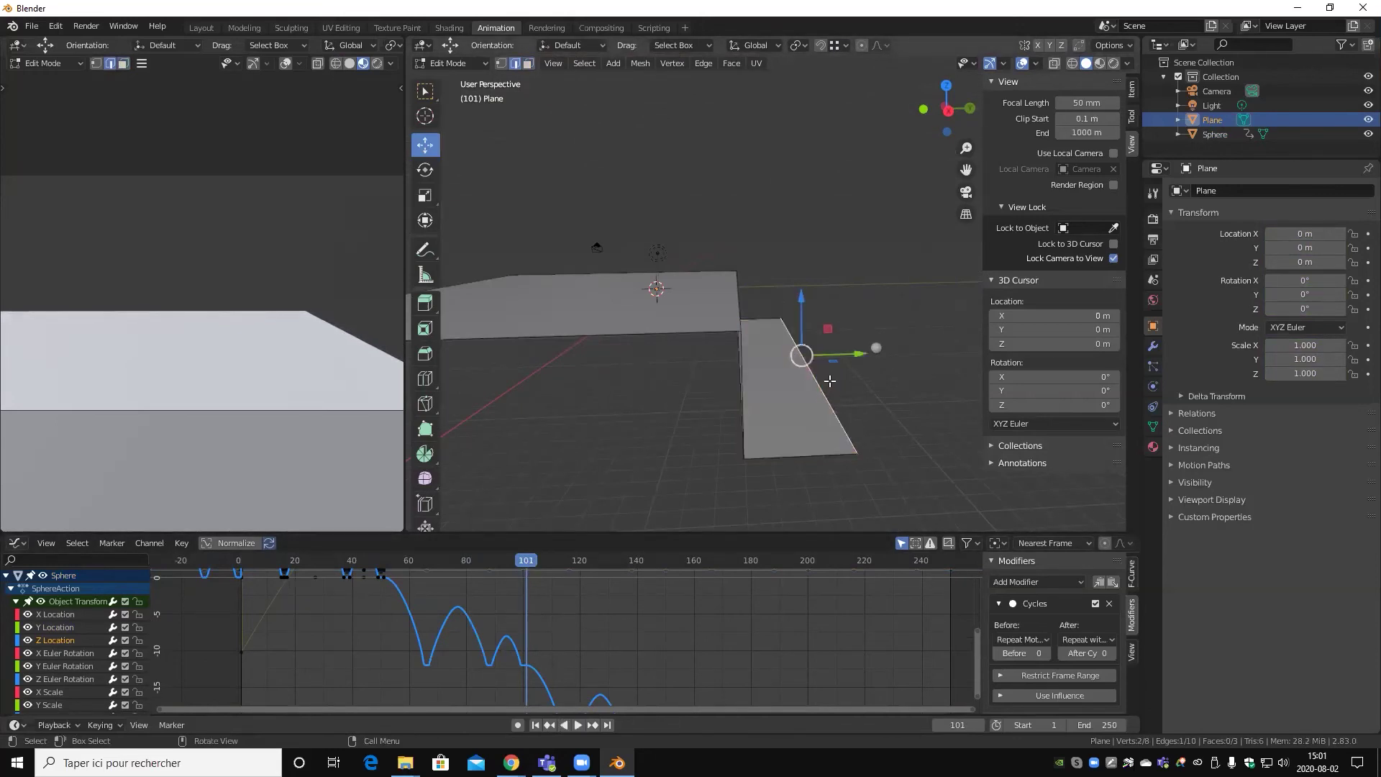
left_click_drag(847, 355, 925, 352)
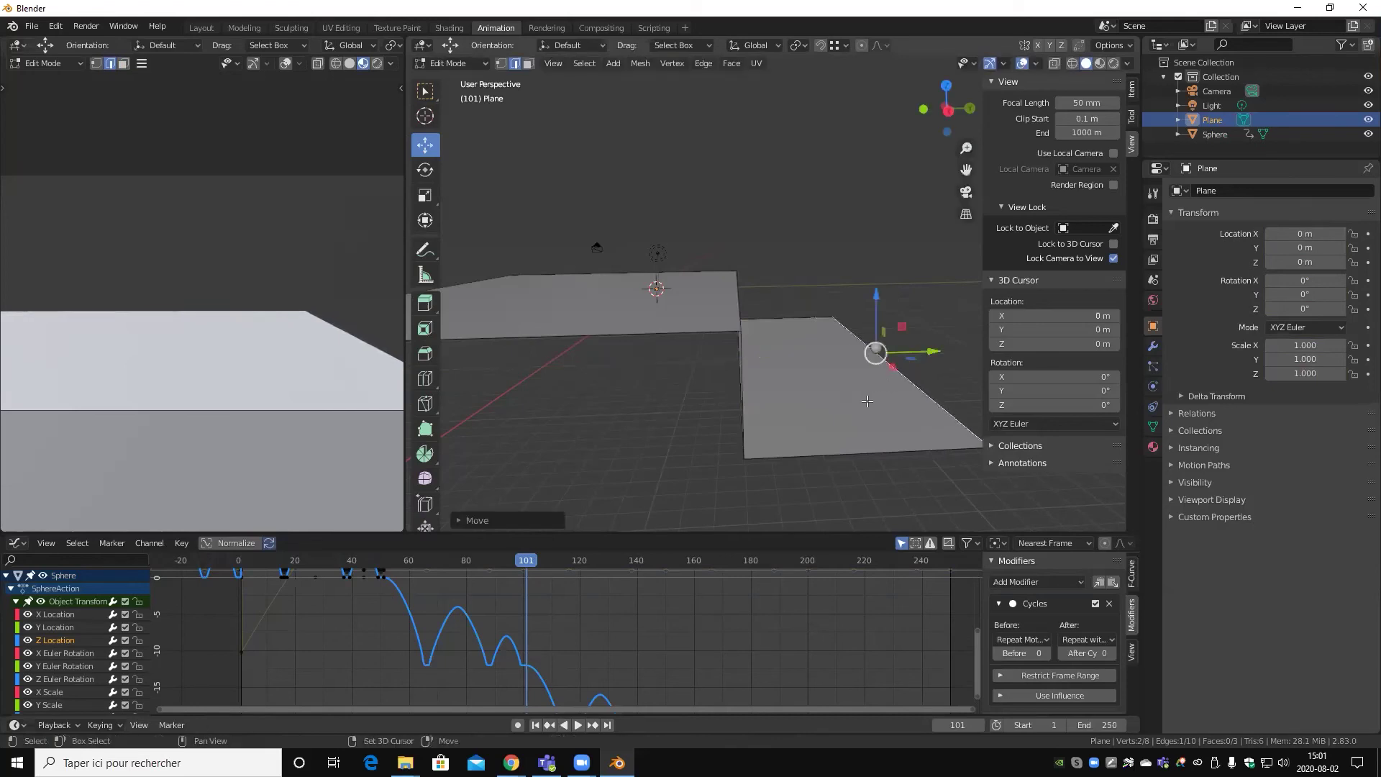
middle_click_drag(867, 400, 706, 333, "shift")
- Extrude that edge into a new face and move it down along Z
key("e")
right_click(706, 333)
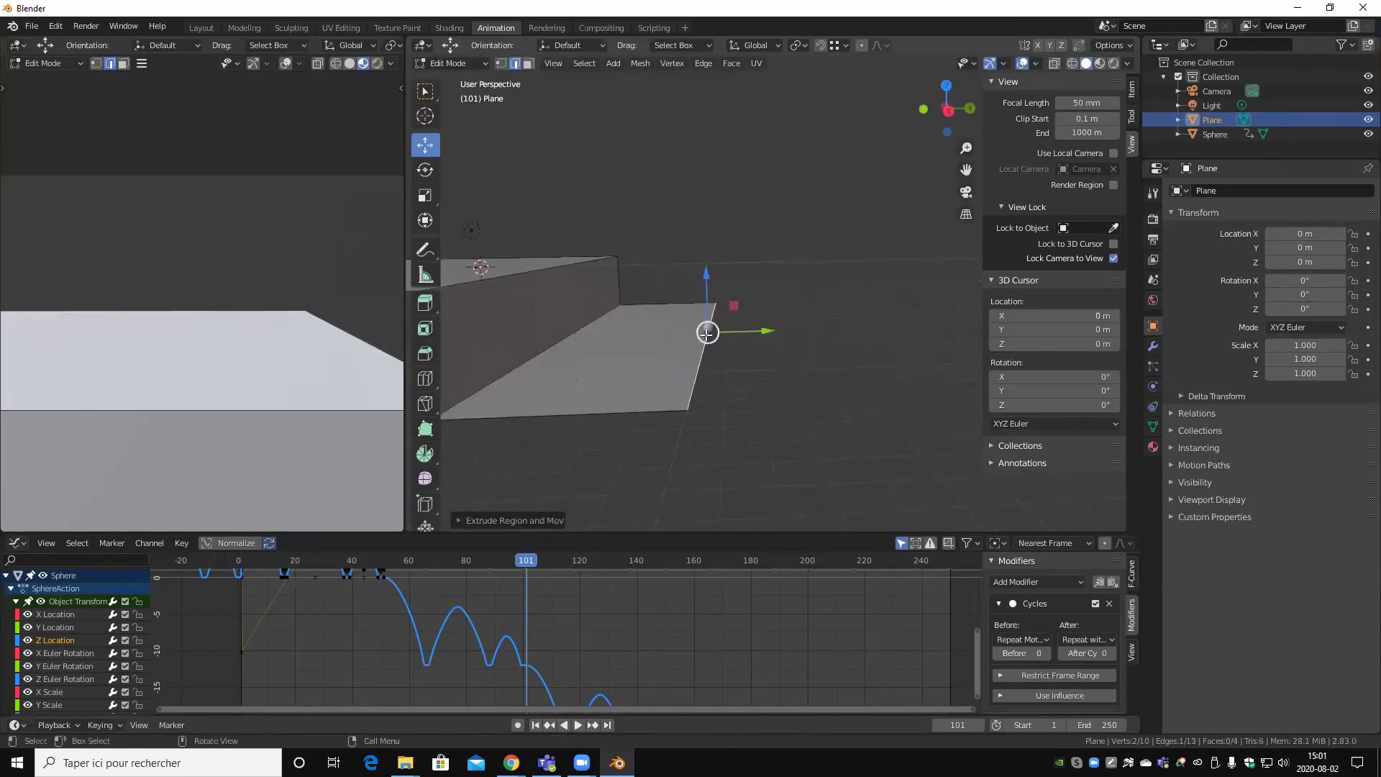
left_click_drag(707, 283, 707, 358)
middle_click_drag(707, 358, 595, 475)
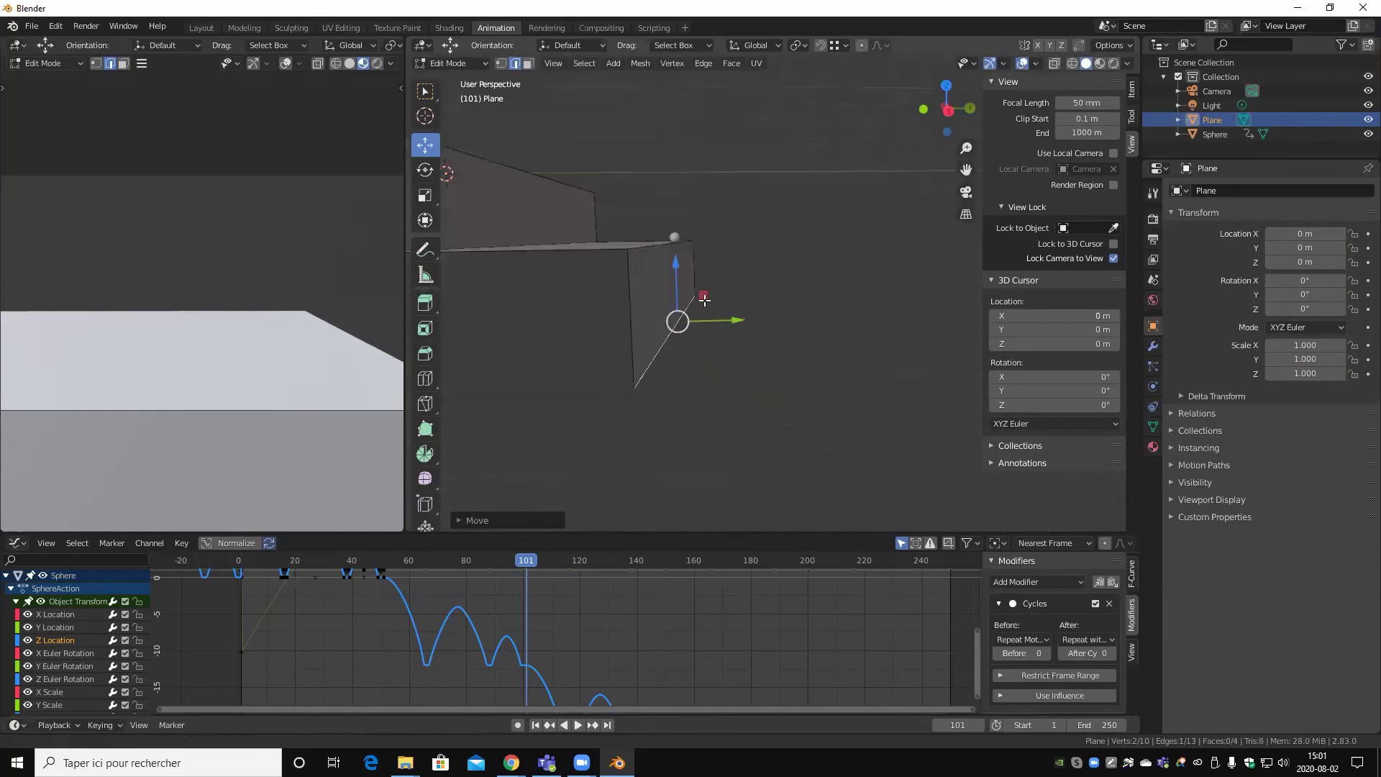
left_click_drag(524, 558, 565, 568)
- Extrude the end edge again to add another face beyond the drop
key("e")
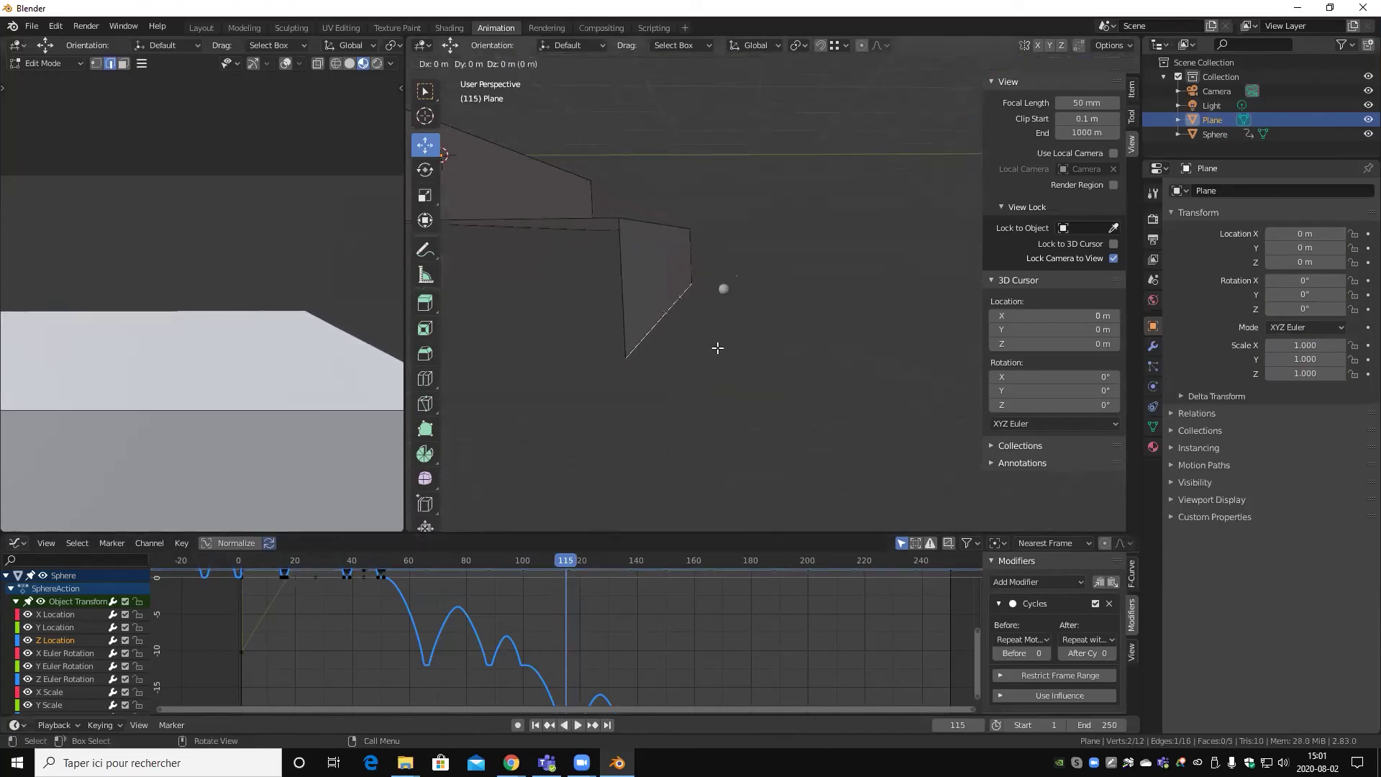
right_click(715, 345)
key("e")
right_click(870, 317)
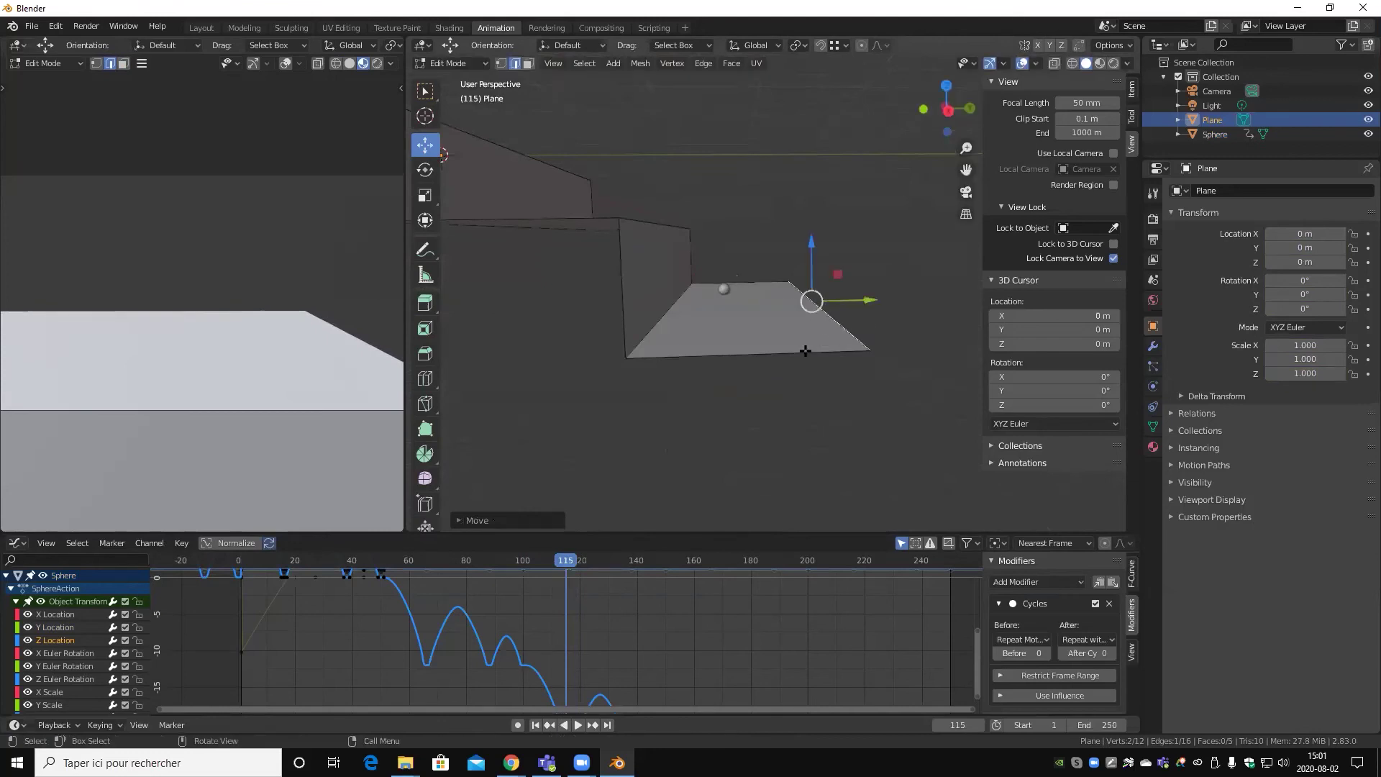
scroll(827, 323, "up", 3)
middle_click_drag(799, 330, 778, 349)
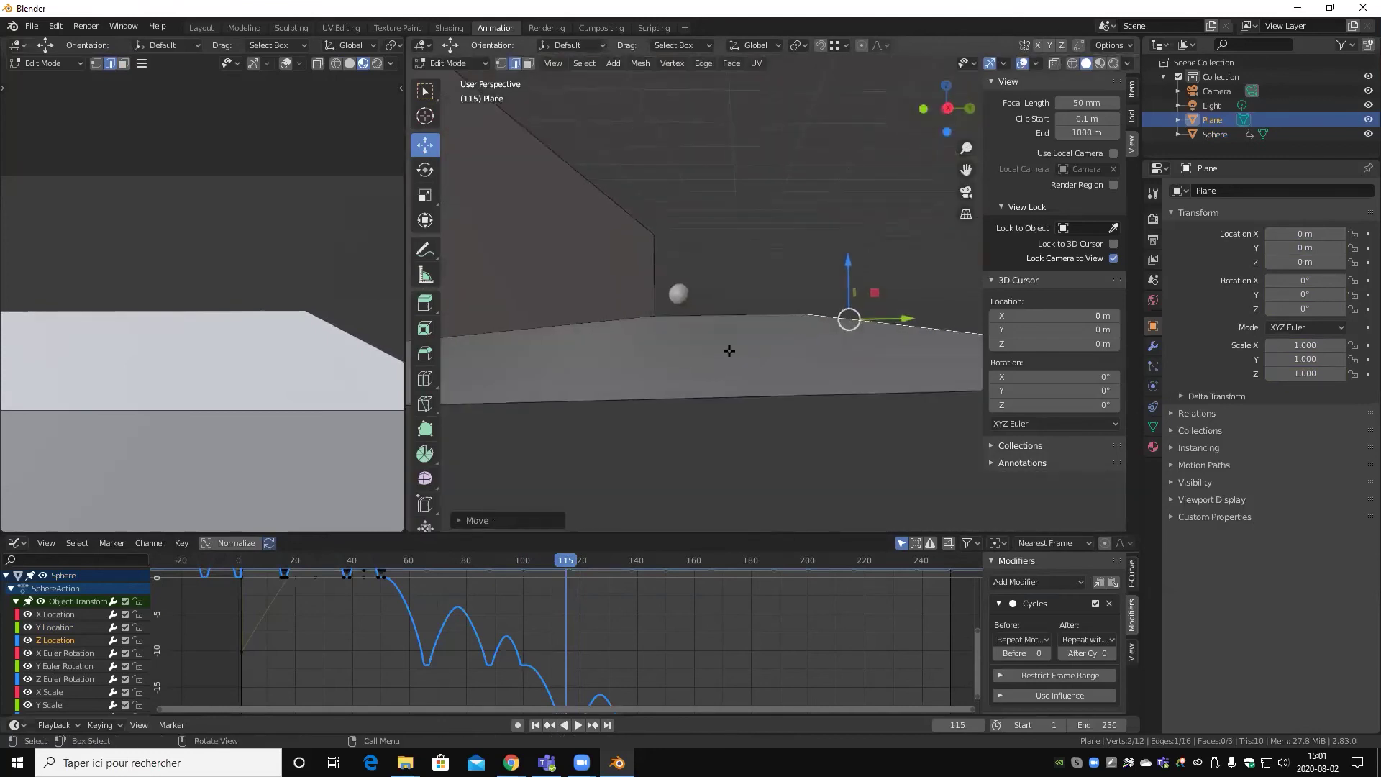
- Level the bottom face by moving it along Z, then rewind the animation to frame 0
key("3")
left_click(720, 330)
left_click_drag(714, 263, 715, 309)
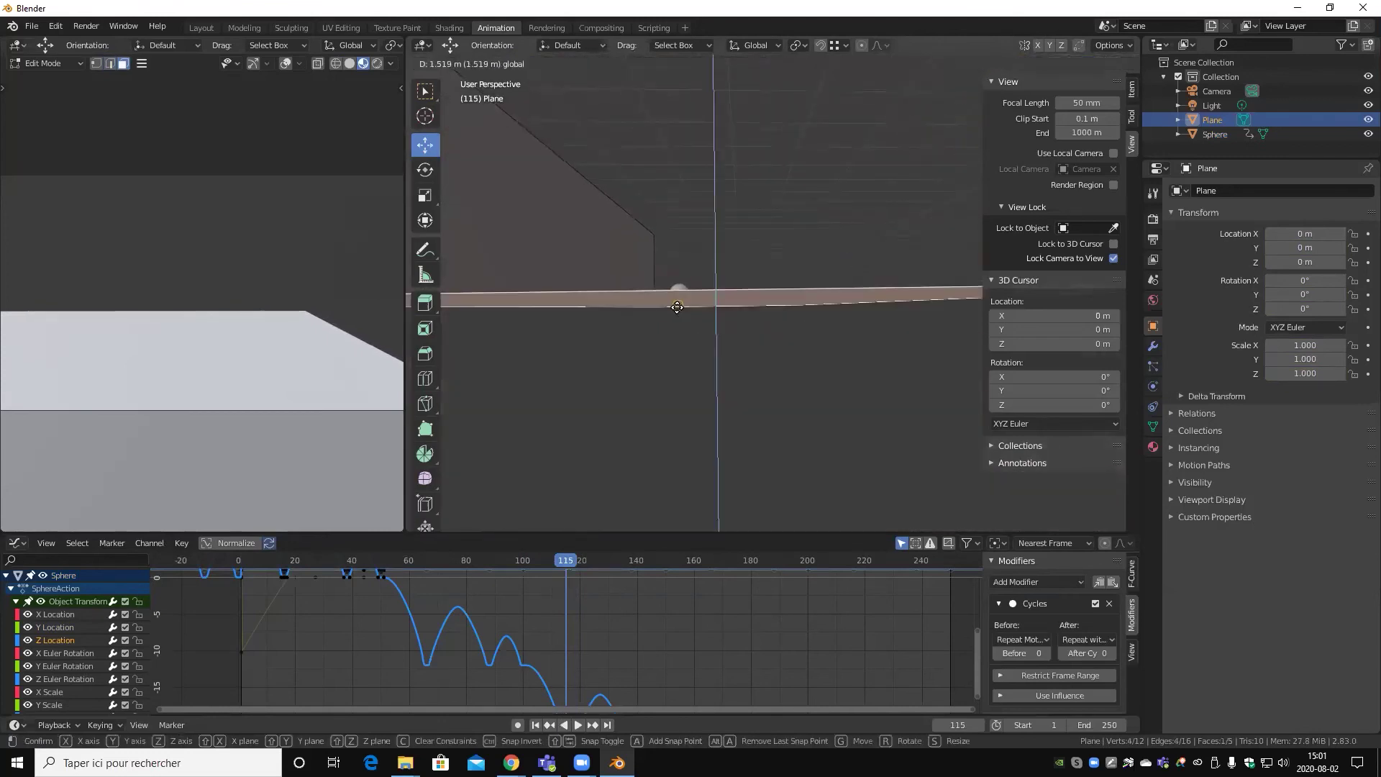
mouse_move(714, 309)
middle_mouse_down()
mouse_move(692, 311)
mouse_move(683, 345)
middle_mouse_up()
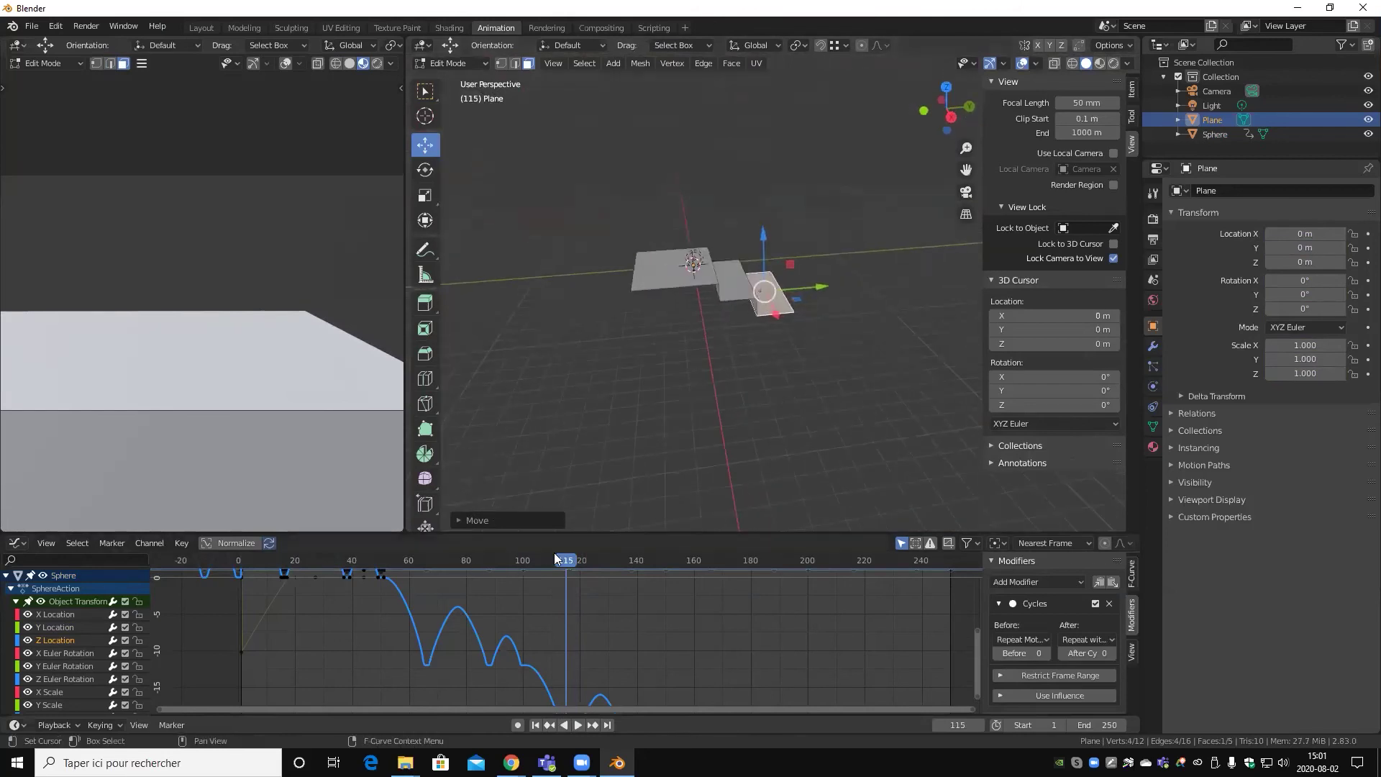
left_click_drag(566, 564, 238, 566)
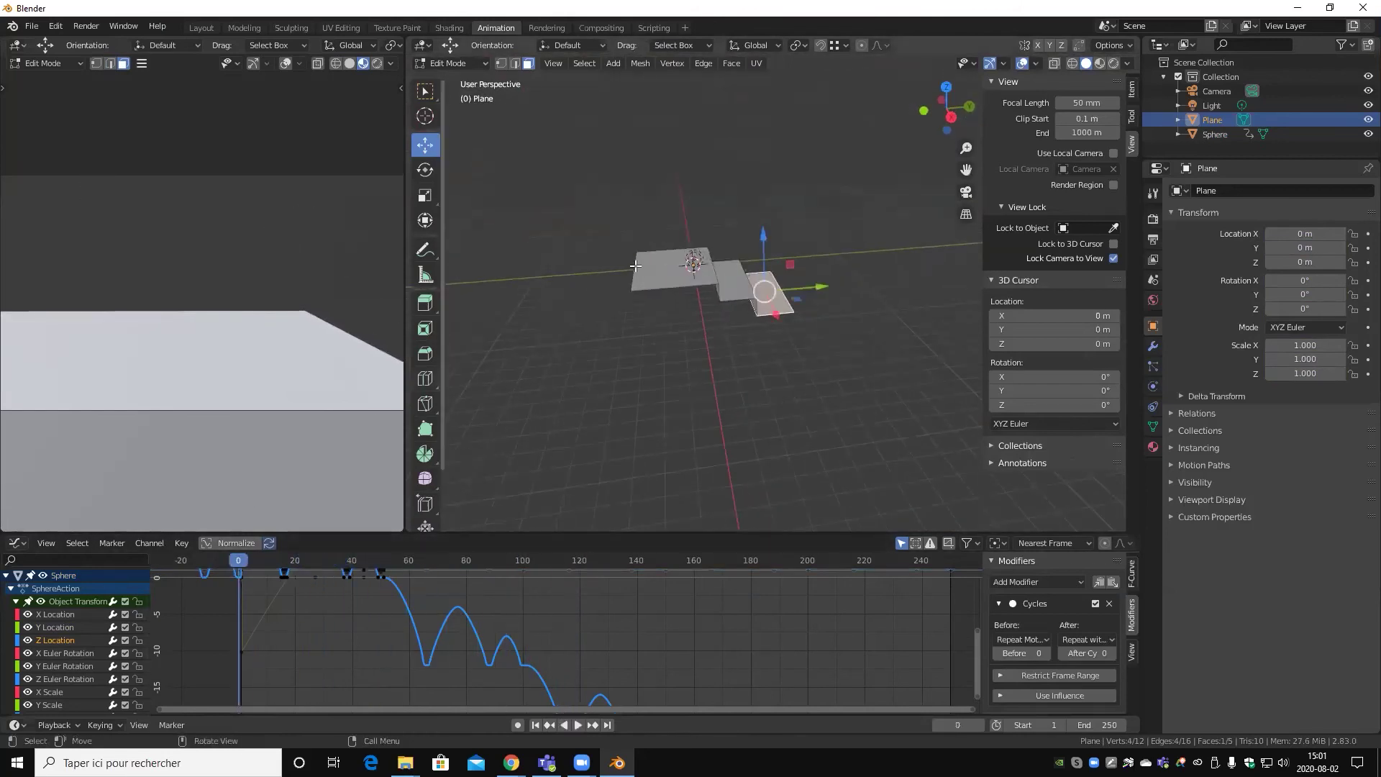
scroll(654, 300, "up", 4)
middle_click_drag(637, 307, 705, 370)
scroll(706, 370, "up", 2)
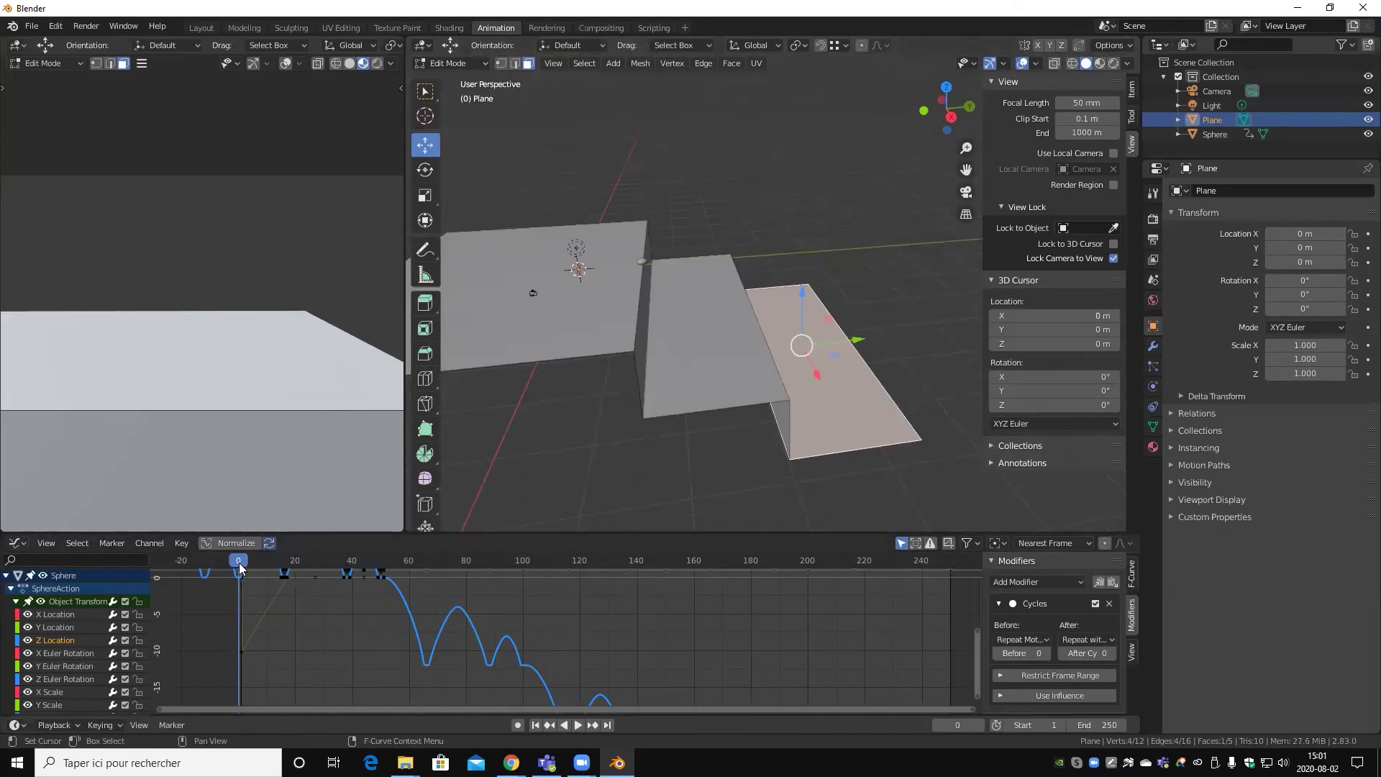
- Play the animation from frame 0, stop at frame 161, and pan the Graph Editor curves
key("space")
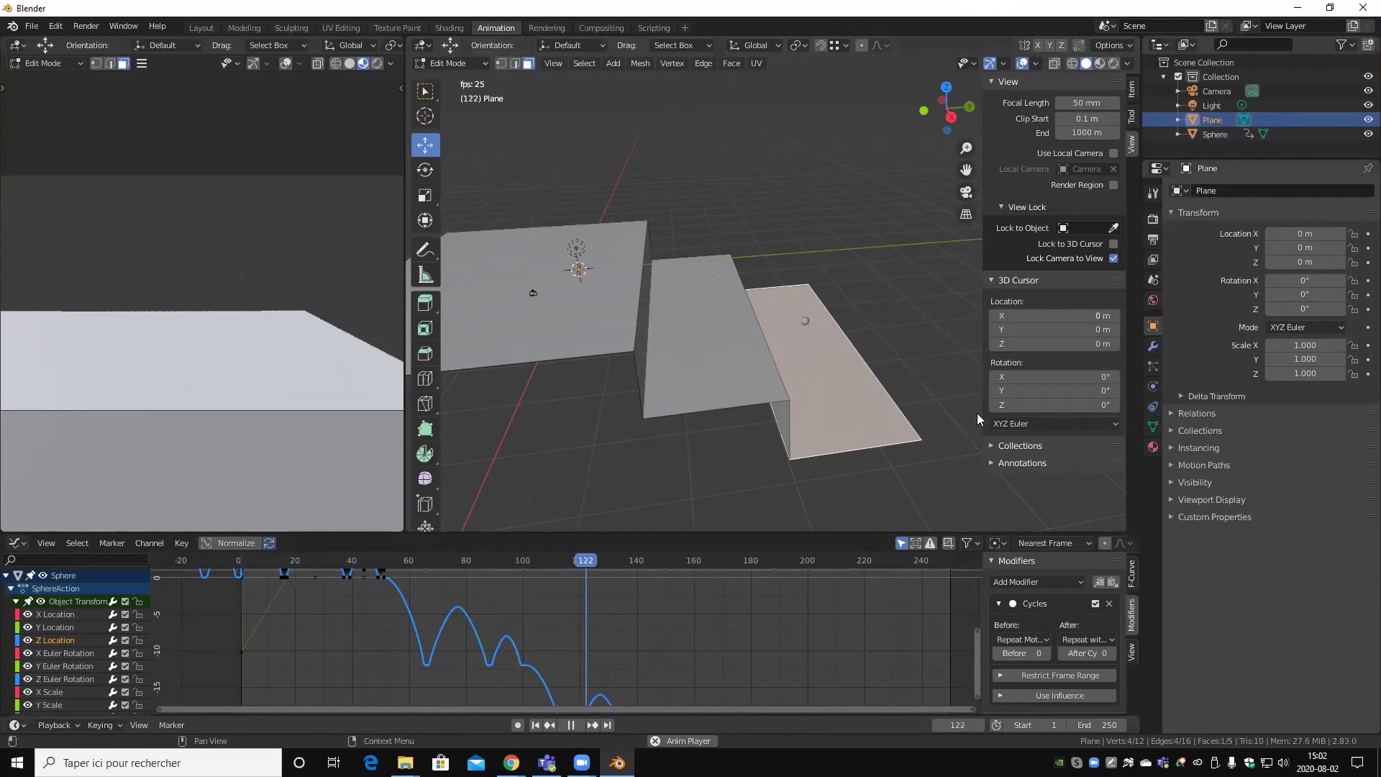
key("space")
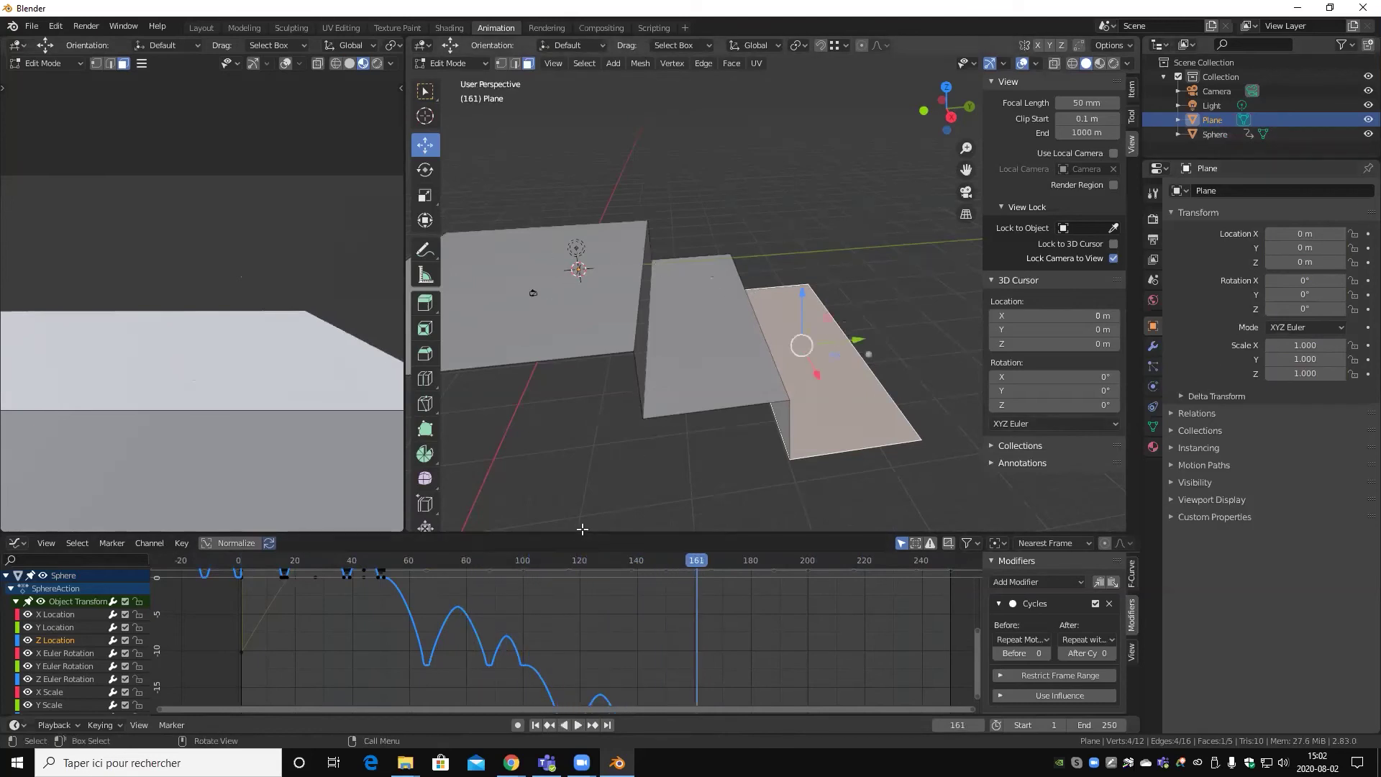
middle_click_drag(305, 636, 555, 687)
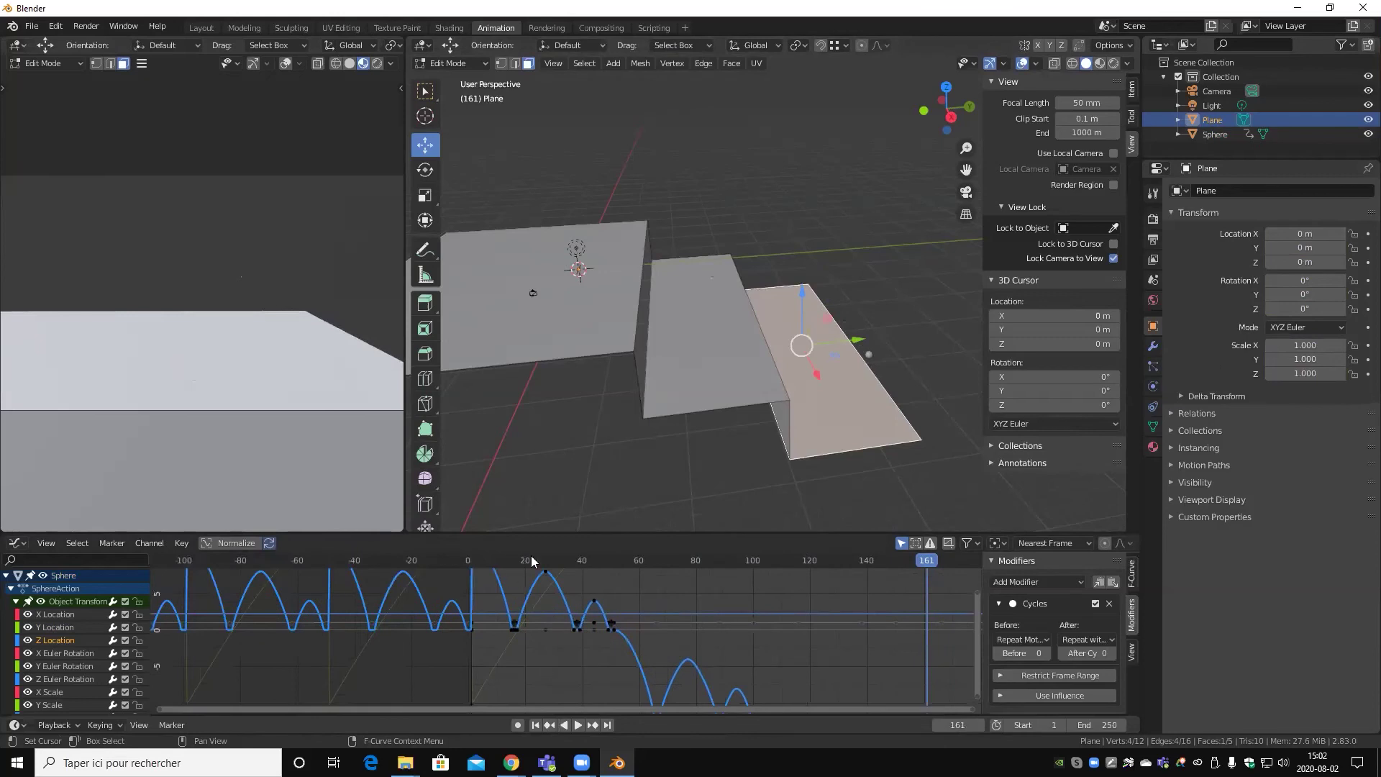
- Go to frame 49 and zoom and orbit the view onto the sphere on the ramp
left_click_drag(532, 561, 608, 572)
key("space")
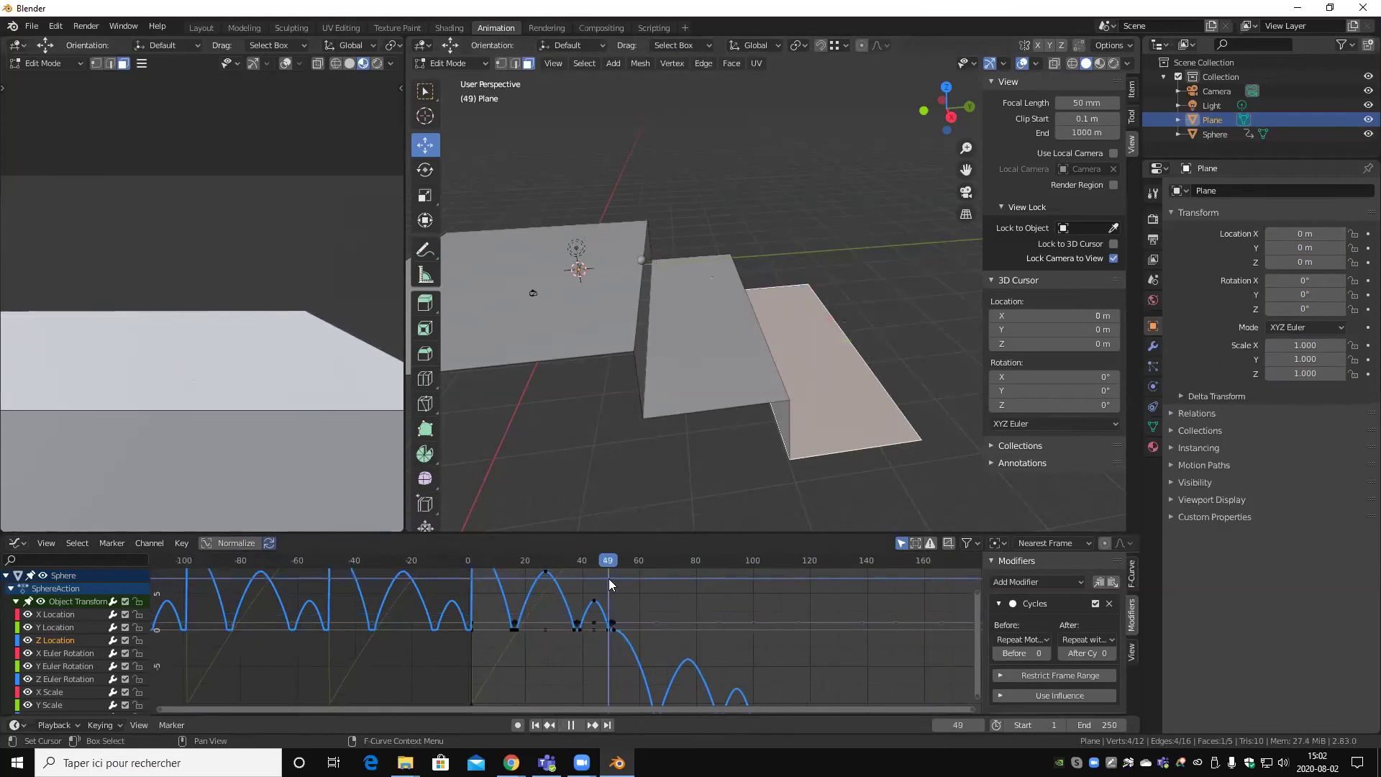
key("space")
scroll(750, 299, "up", 2)
scroll(750, 298, "up", 2)
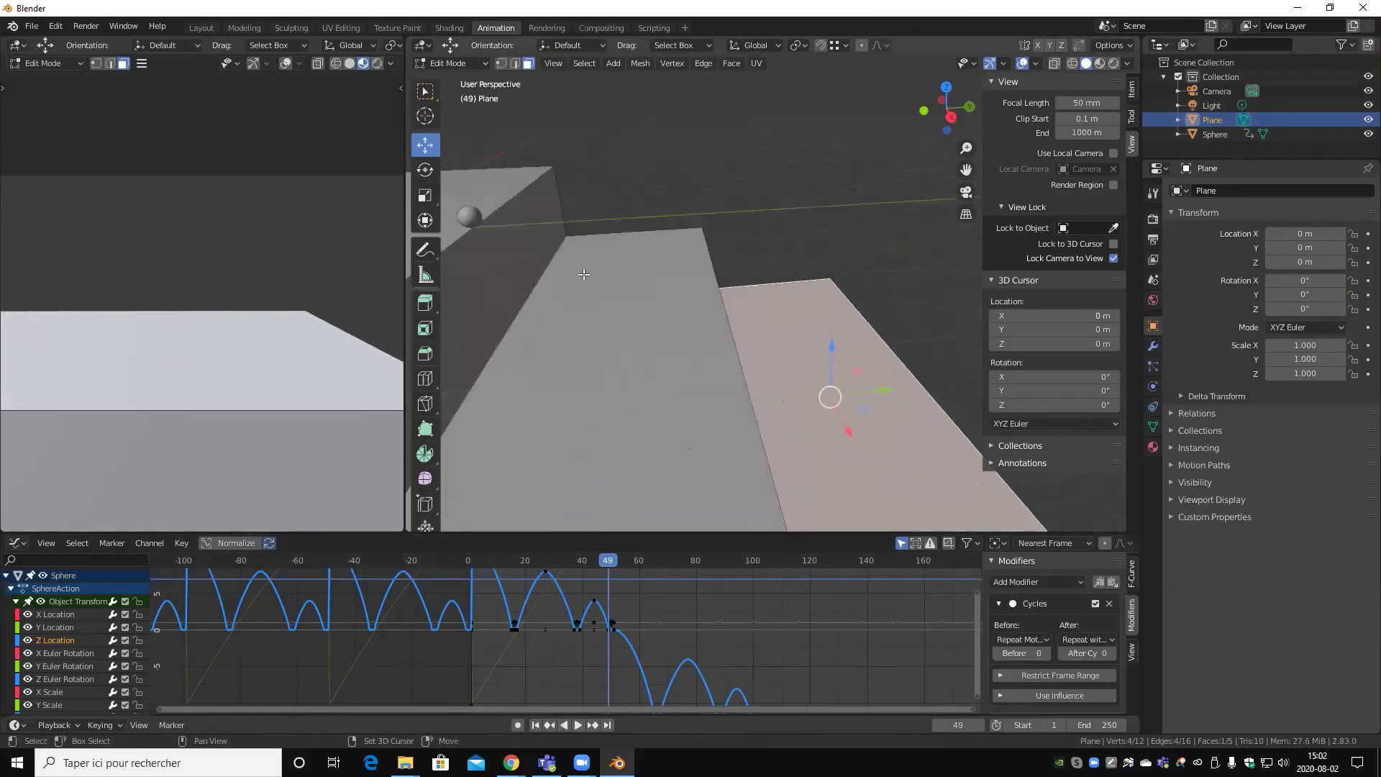
scroll(750, 298, "up", 2)
middle_click_drag(750, 298, 740, 286)
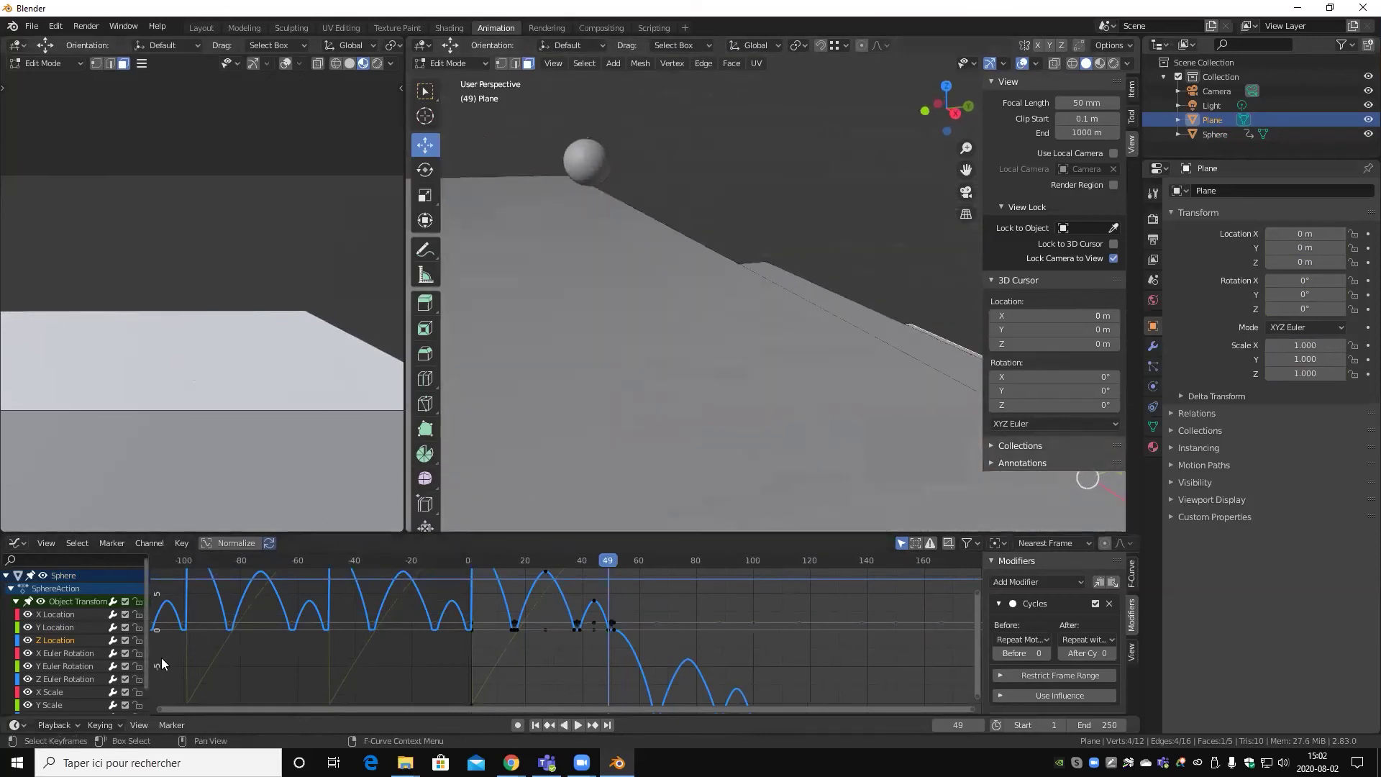
- Show the Item transform values in the sidebar, return to Object Mode and select the sphere
left_click(1134, 116)
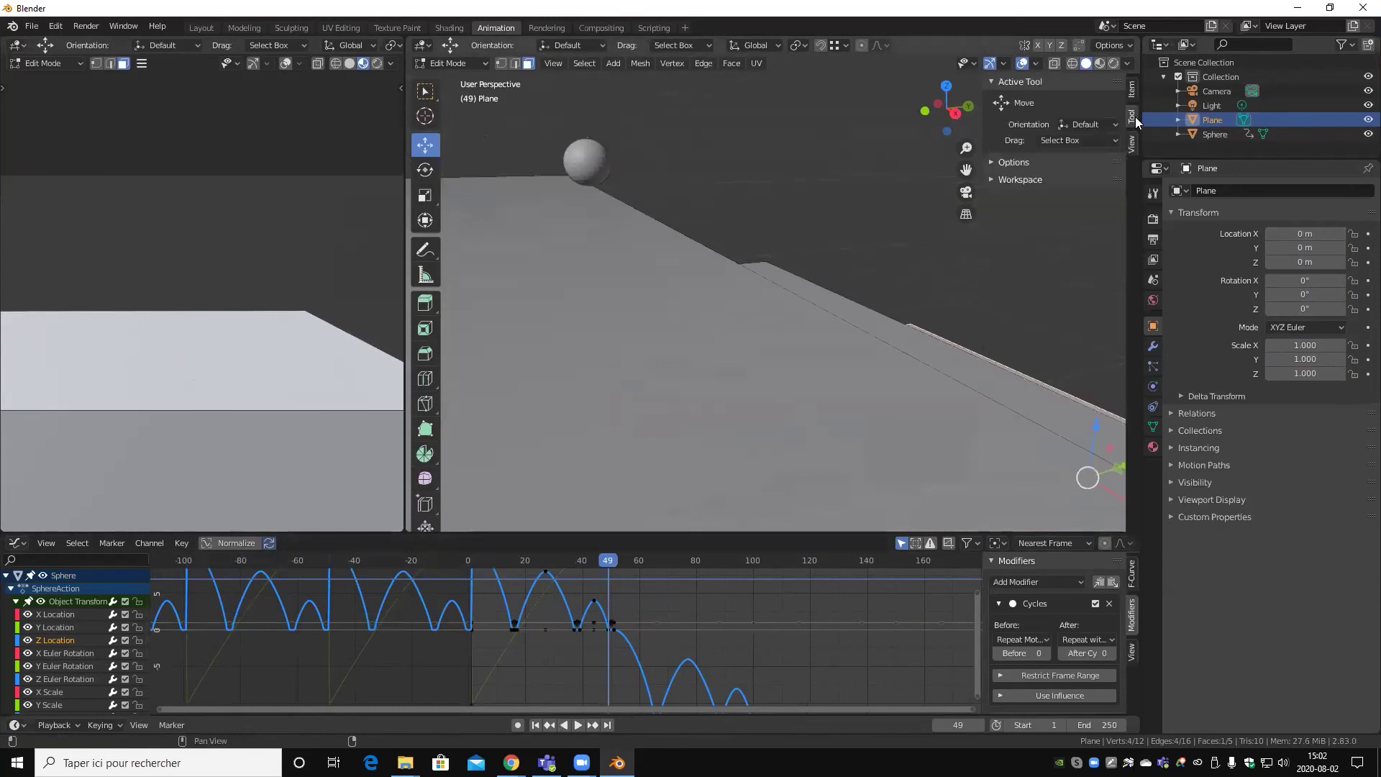
left_click(1129, 92)
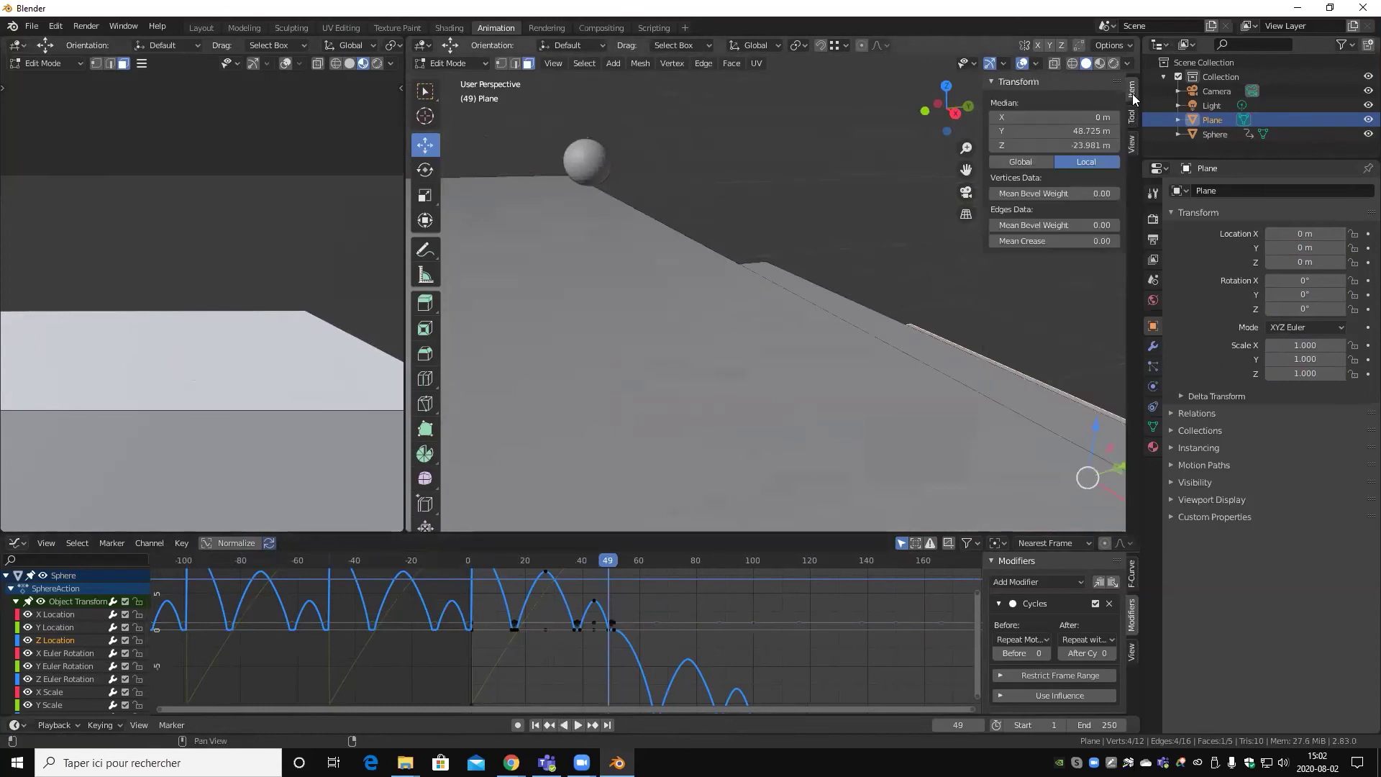
left_click(1132, 143)
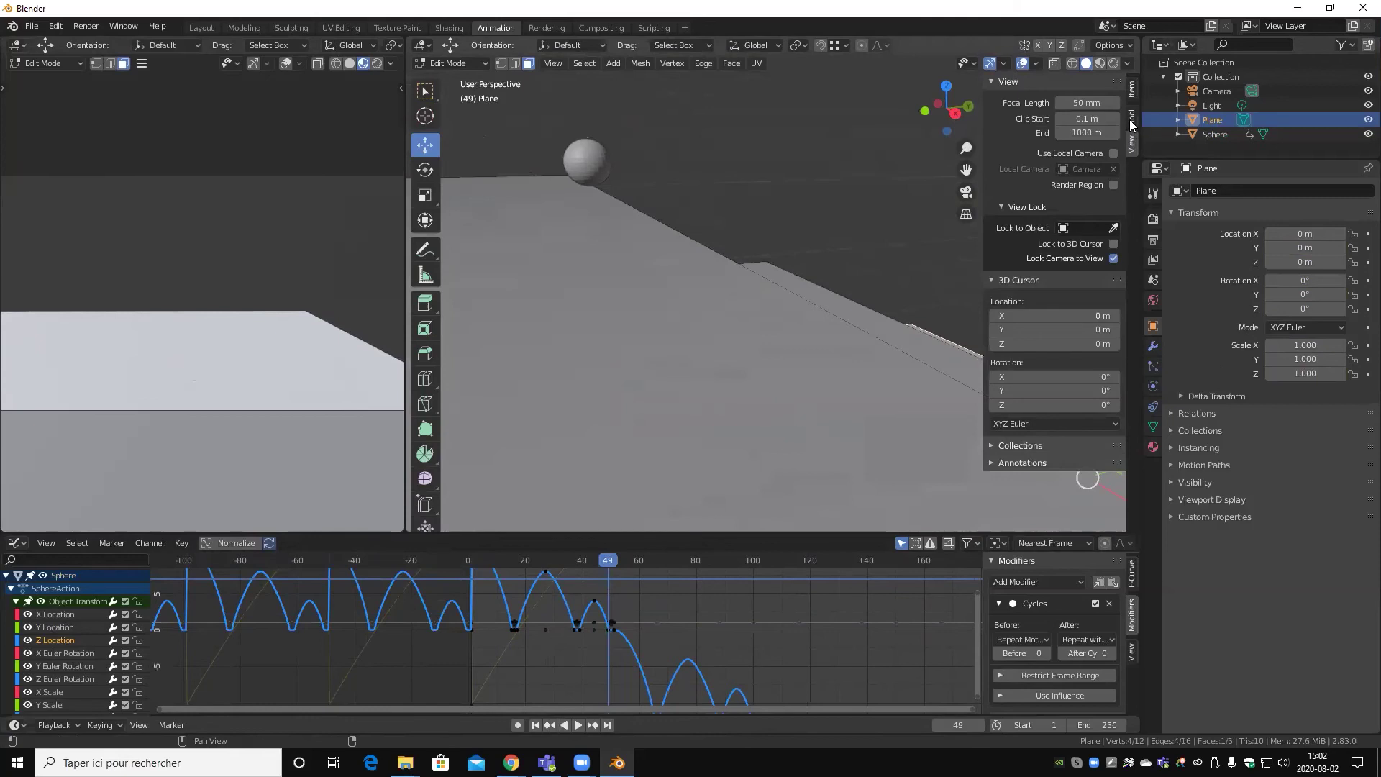
left_click(1129, 119)
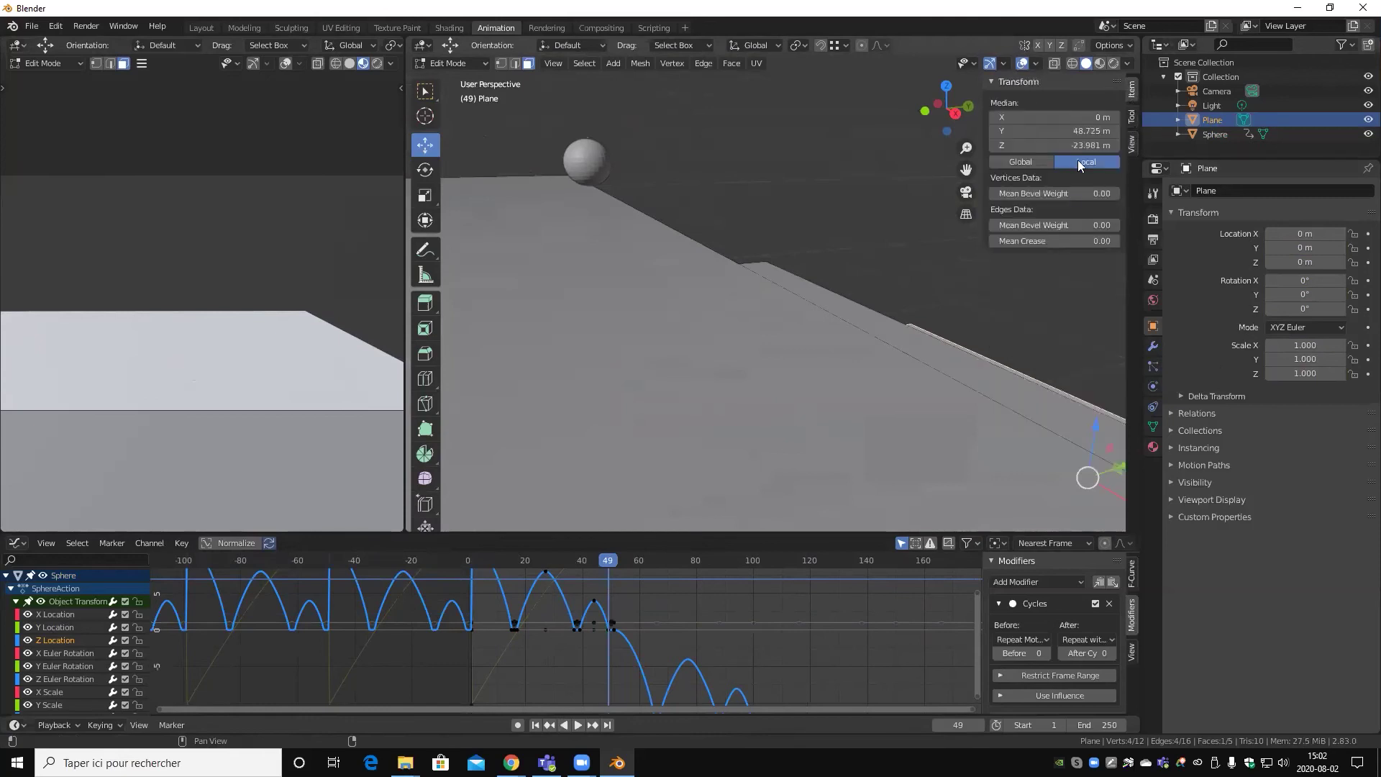
key("Tab")
left_click(583, 177)
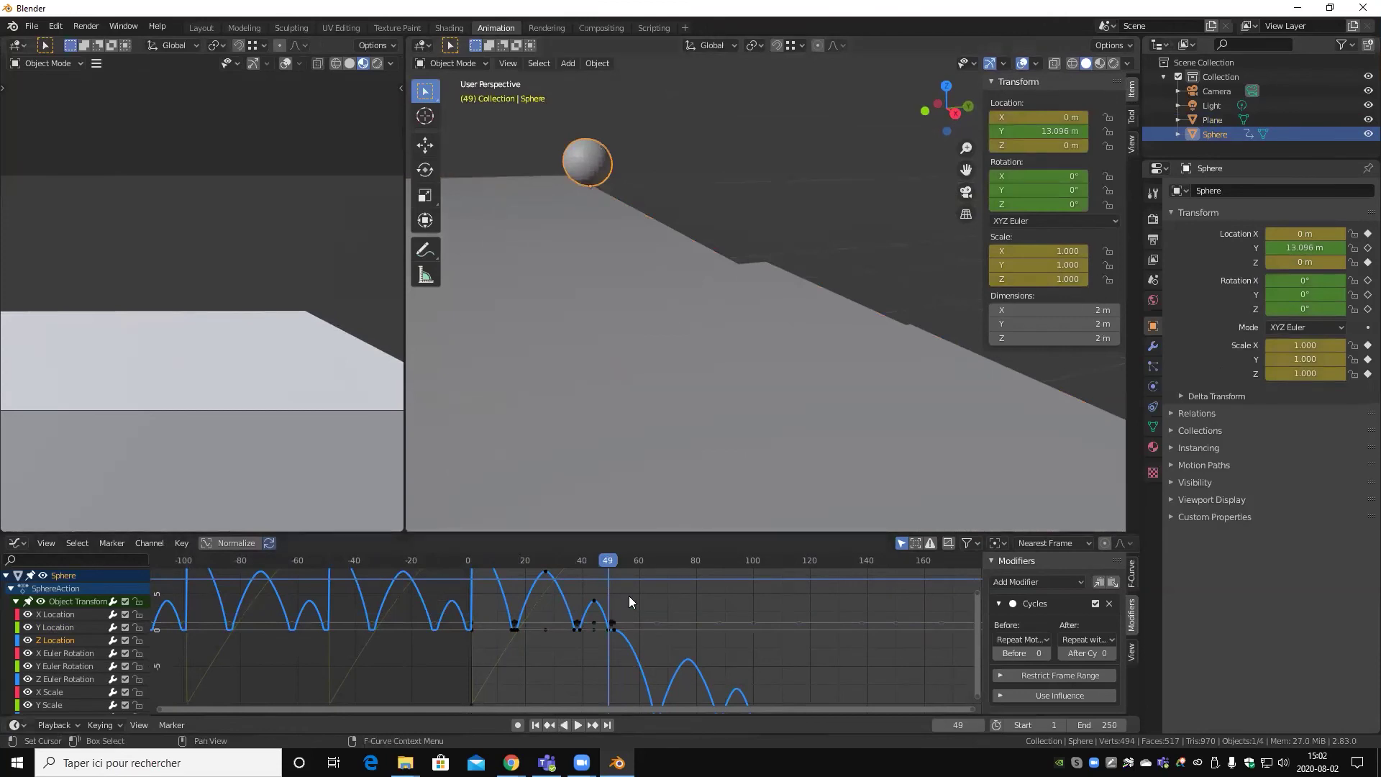
- At frame 51, try stretching the sphere's X scale to 1.190, then undo back to 1.000
right_click(1043, 249)
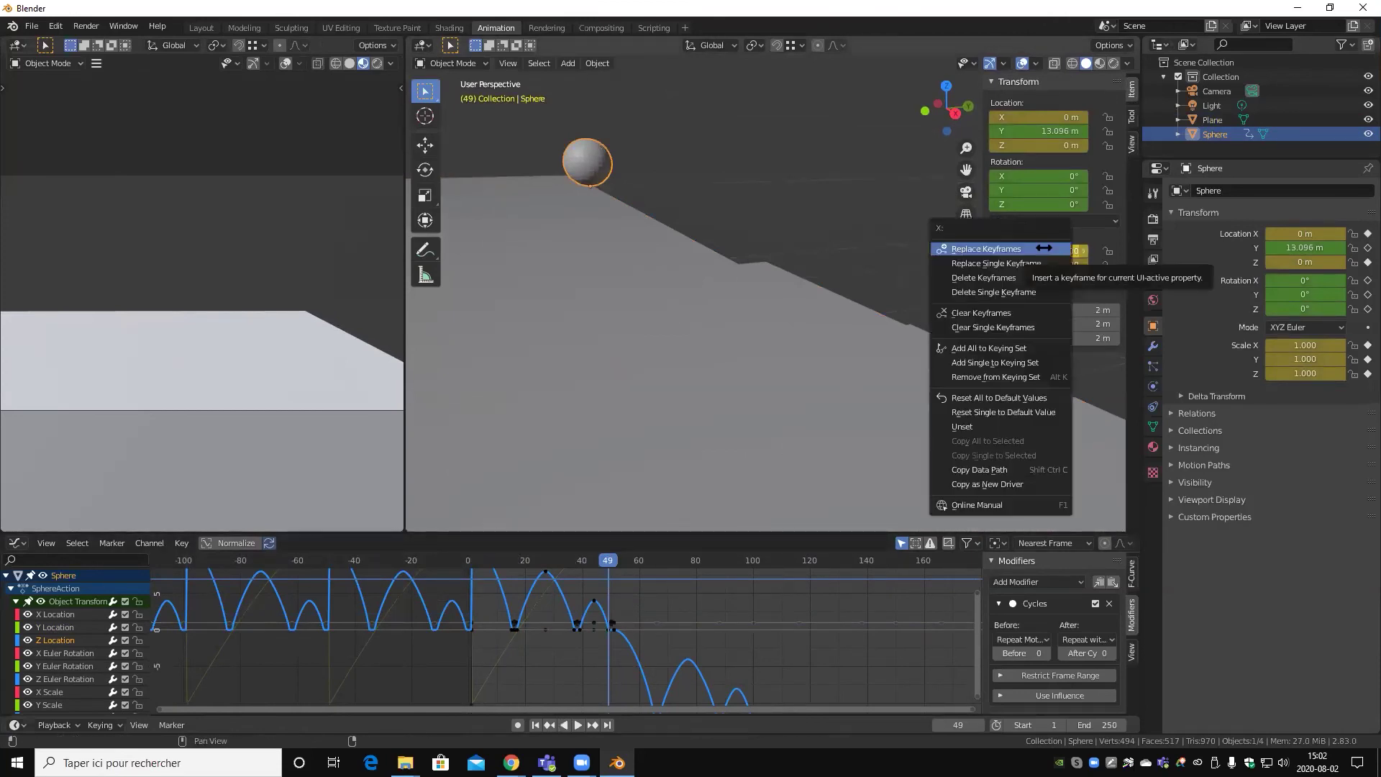
key("space")
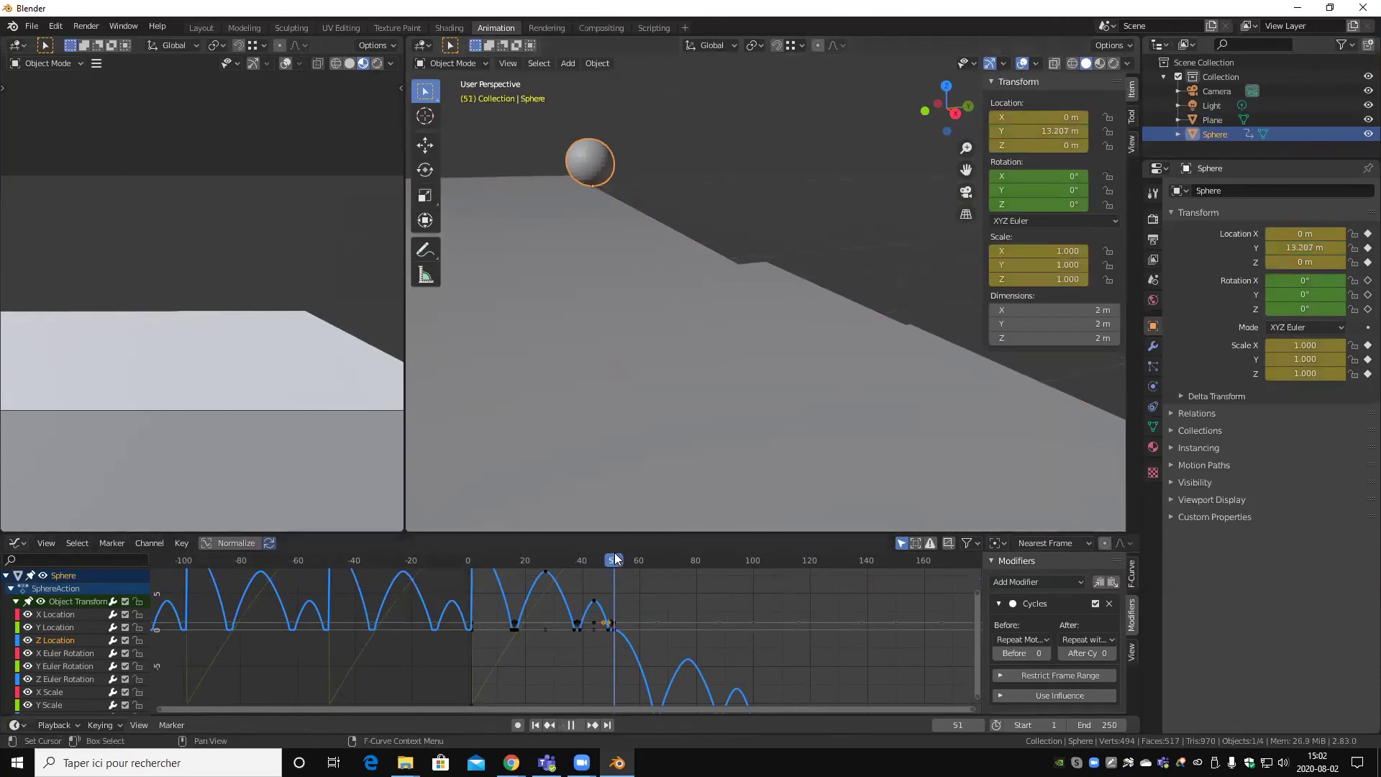
left_click_drag(617, 556, 615, 557)
mouse_move(1054, 250)
left_mouse_down()
mouse_move(1079, 250)
mouse_move(1054, 251)
mouse_move(1029, 278)
left_mouse_up()
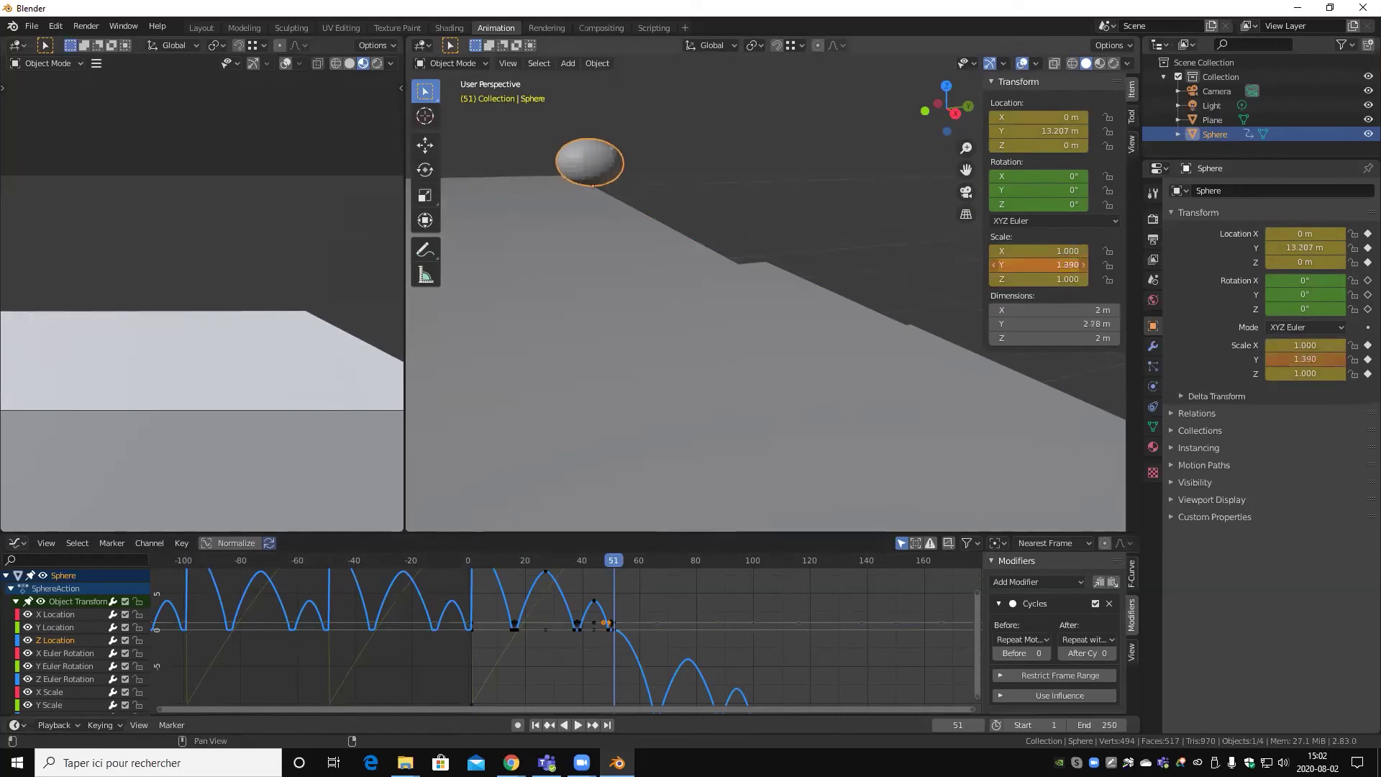
key("ctrl+z")
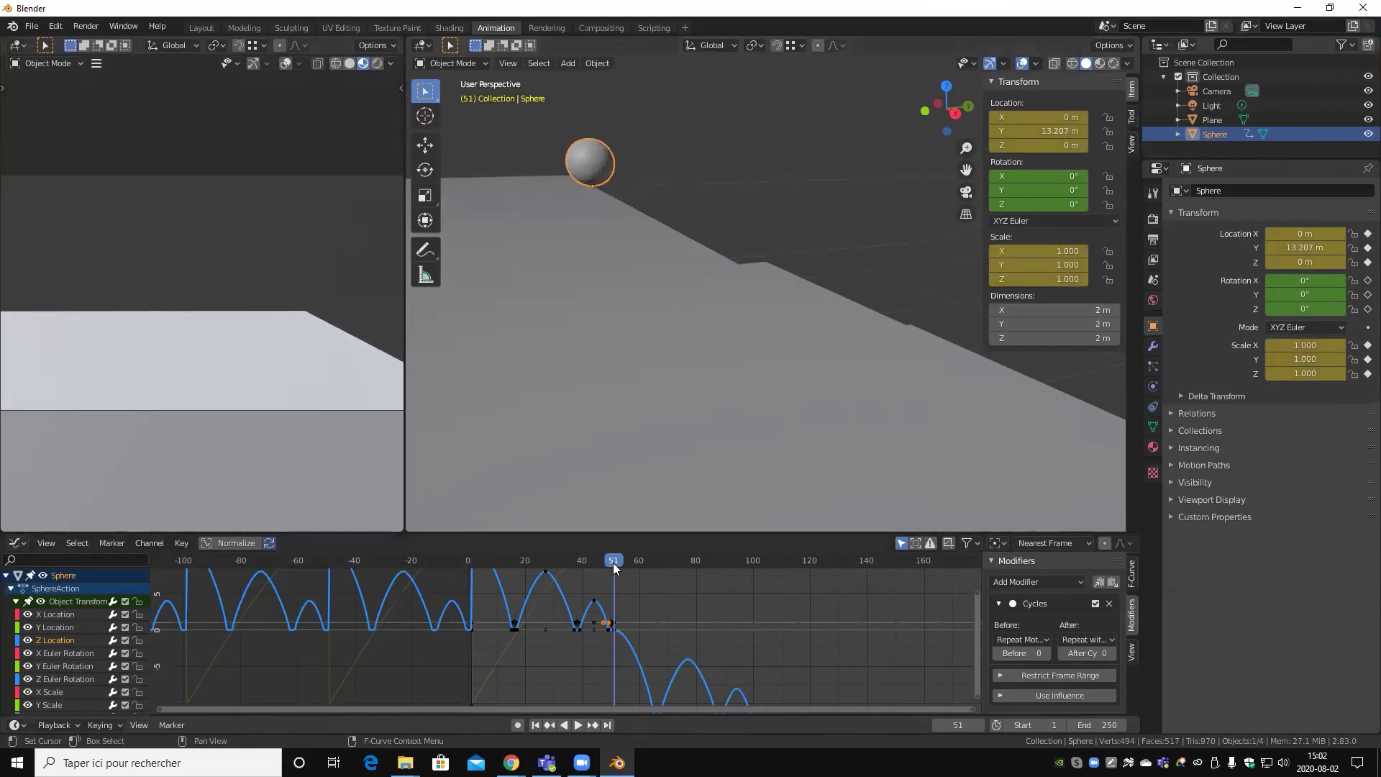
left_click_drag(613, 562, 608, 561)
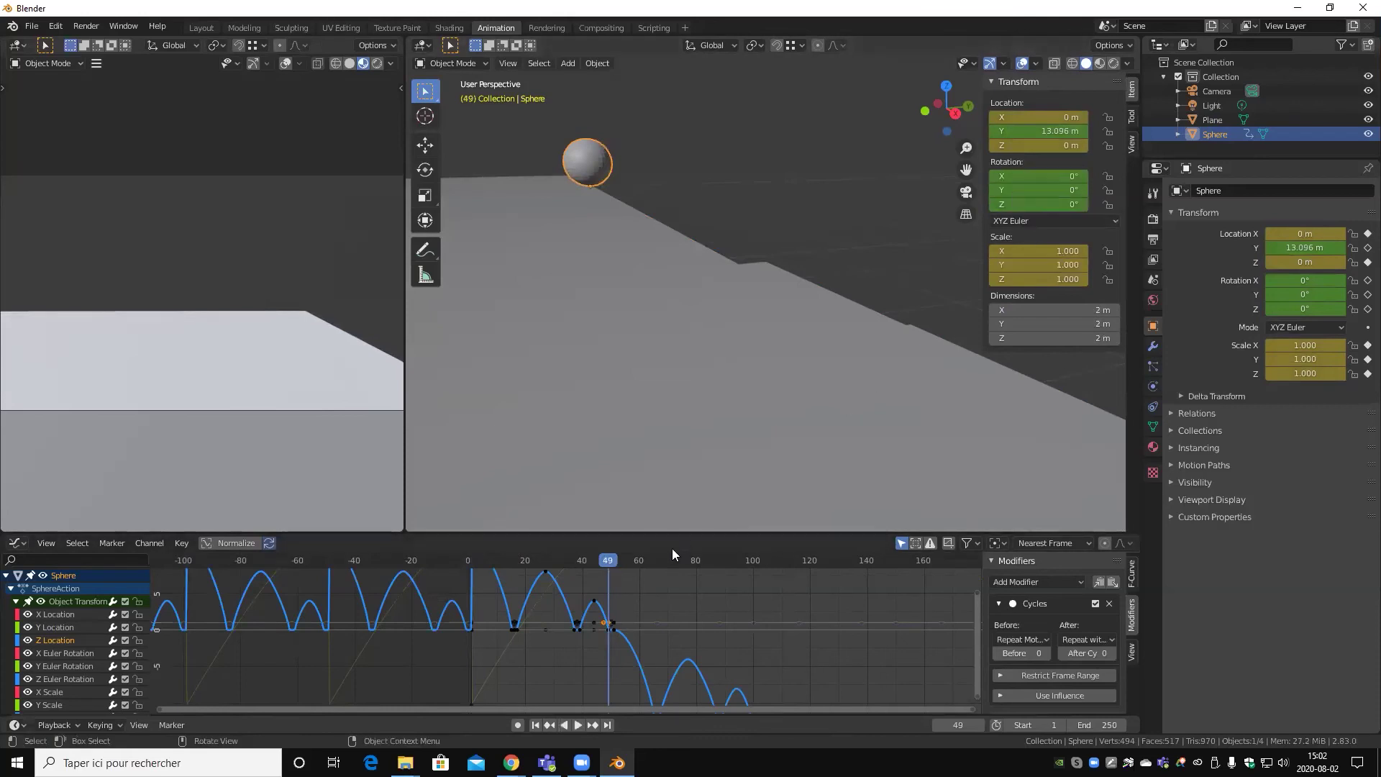
left_click_drag(611, 561, 614, 560)
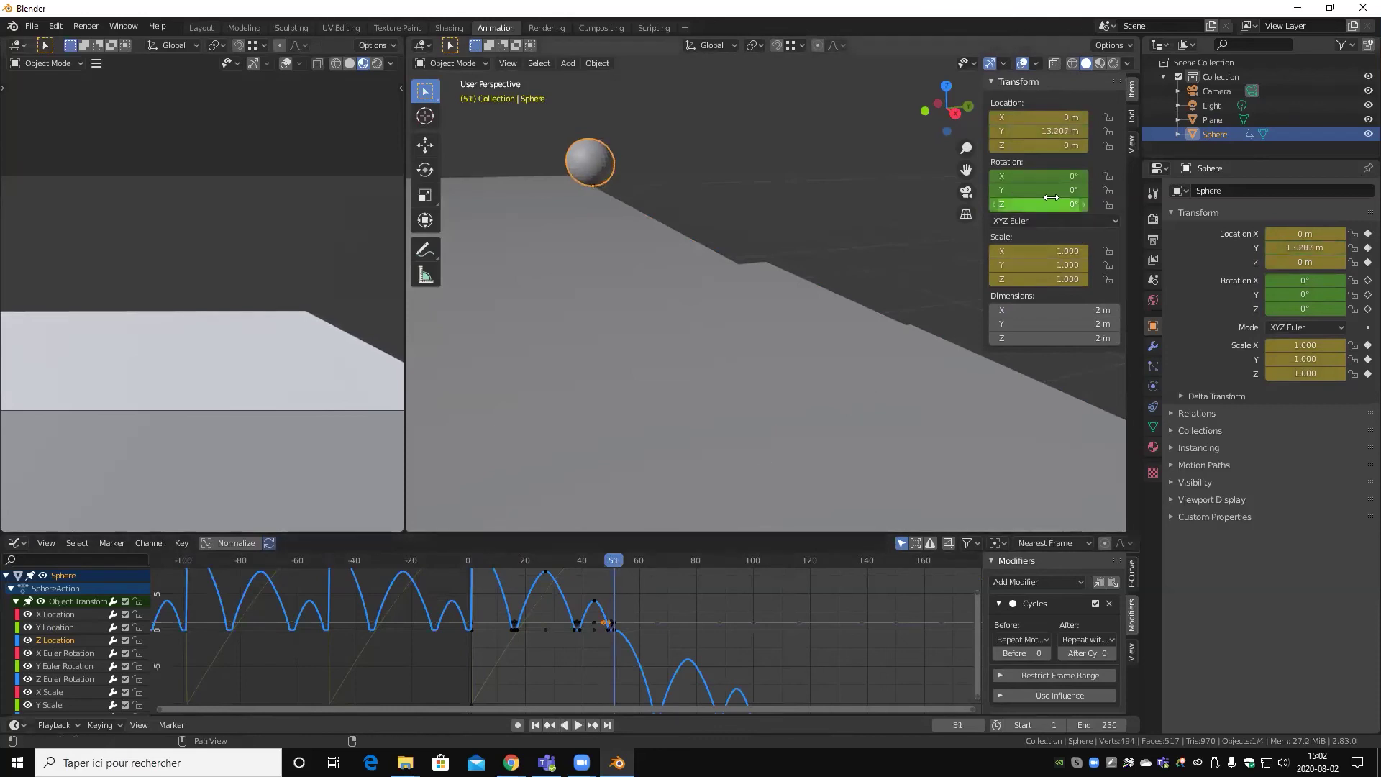
- Set the sphere's X rotation to -18.9° at frame 51
left_click_drag(1036, 204, 1033, 184)
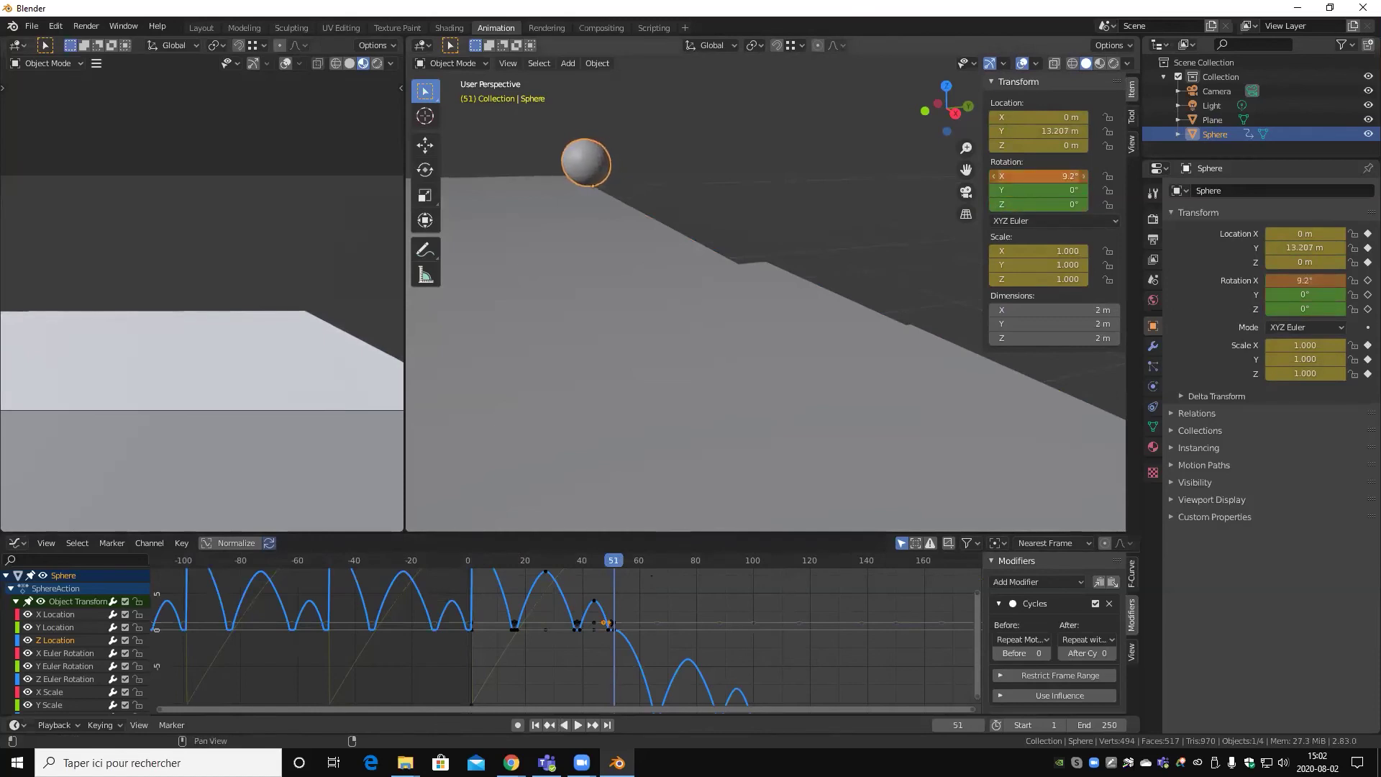
left_click_drag(1038, 176, 1019, 176)
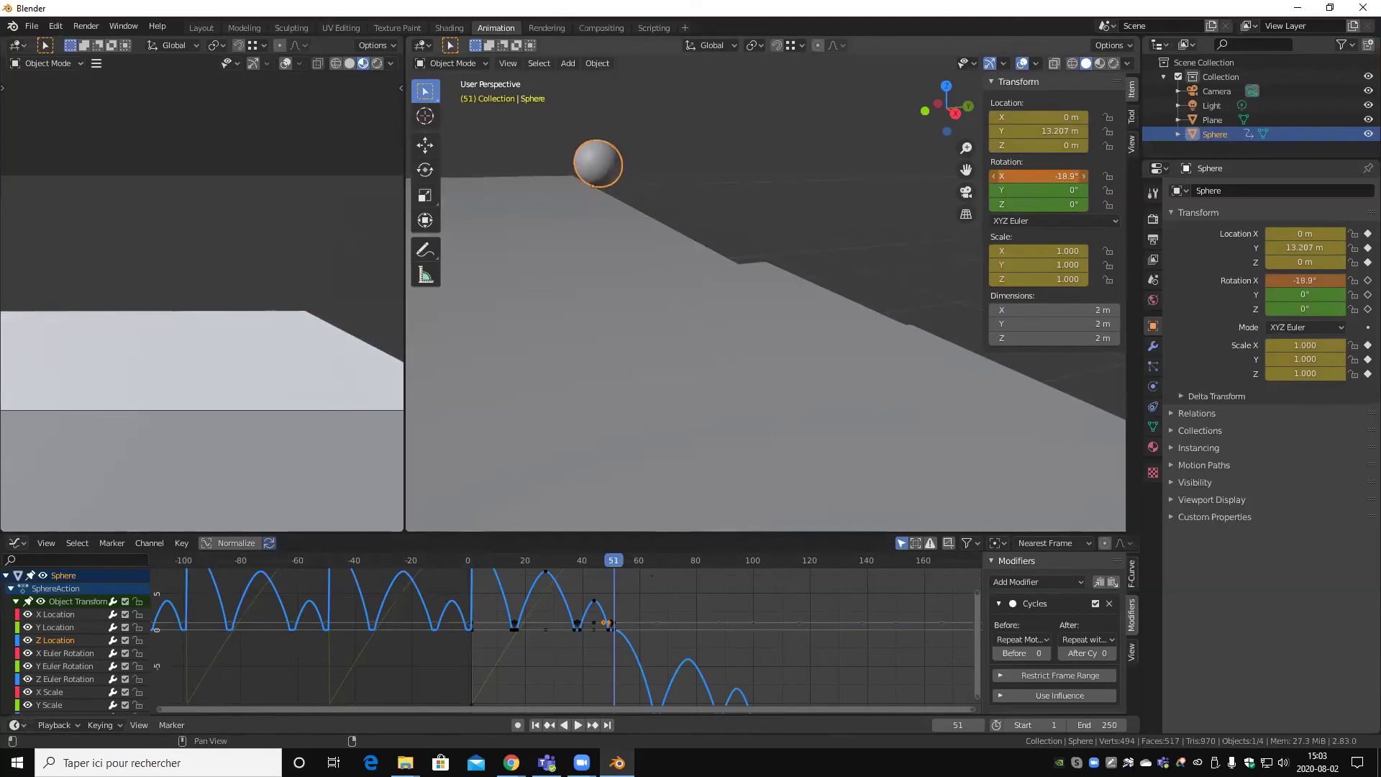
right_click(1019, 177)
- Insert a keyframe for the sphere's -18.9° X rotation at frame 51
left_click(1018, 176)
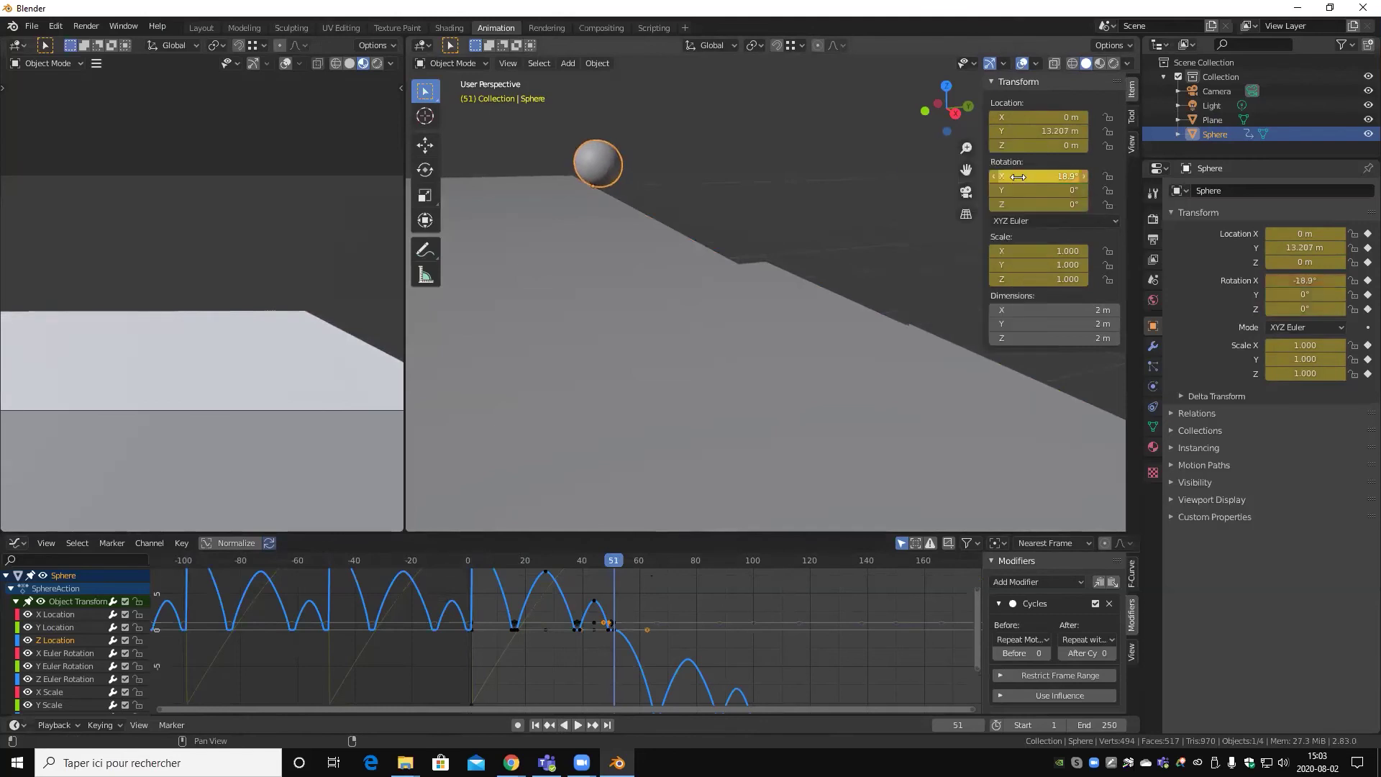
scroll(637, 636, "up", 3)
scroll(637, 636, "up", 2)
scroll(638, 631, "up", 2)
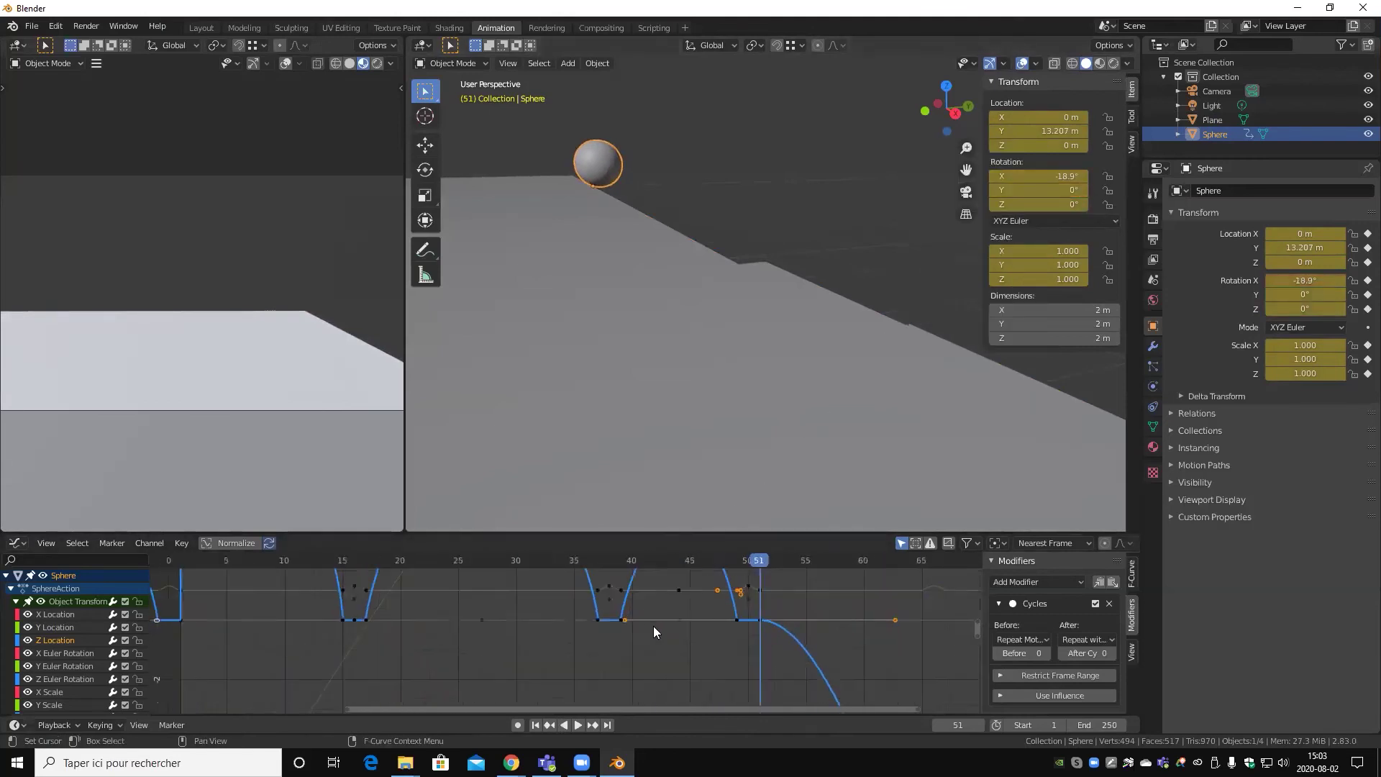
scroll(653, 626, "up", 2)
scroll(834, 601, "up", 1)
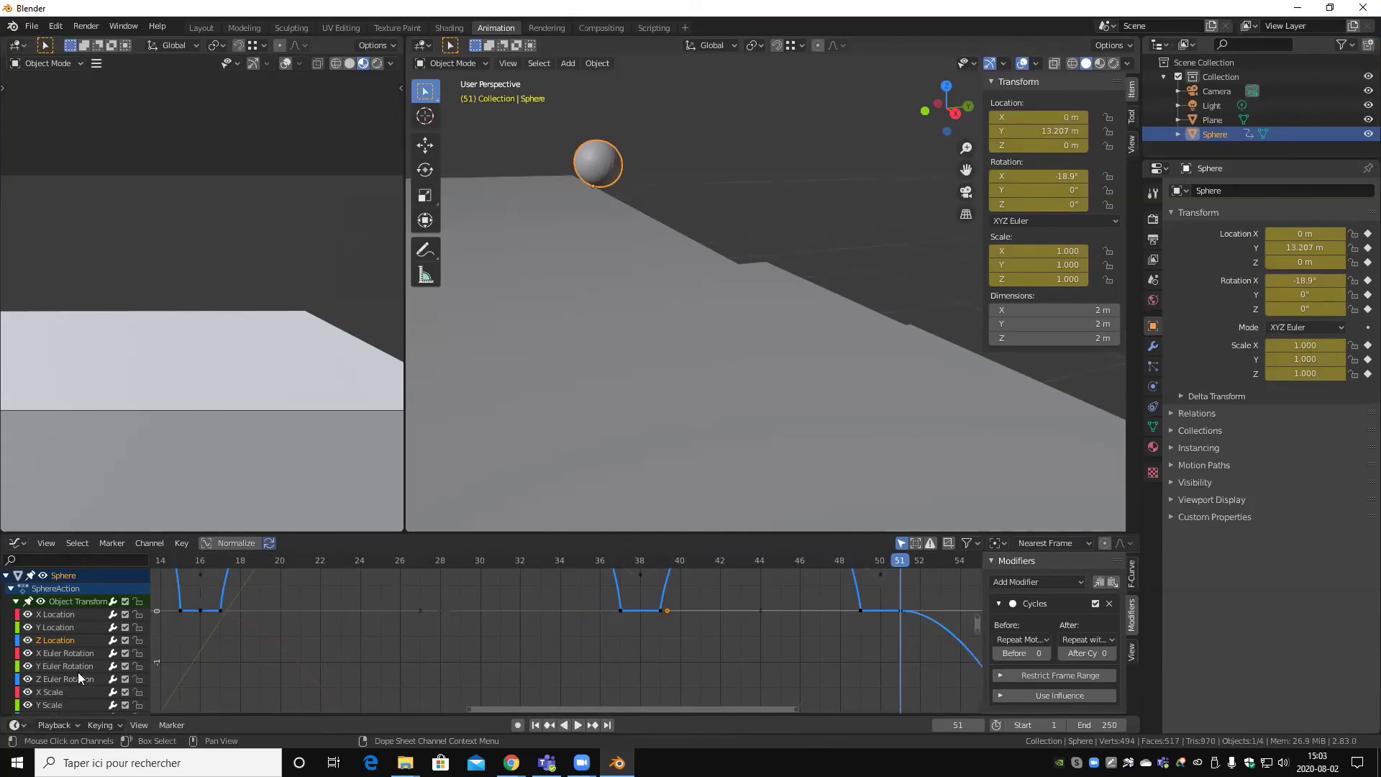
- Show the X, Y and Z Euler Rotation curves in the Graph Editor
left_click(78, 671)
left_click(44, 679)
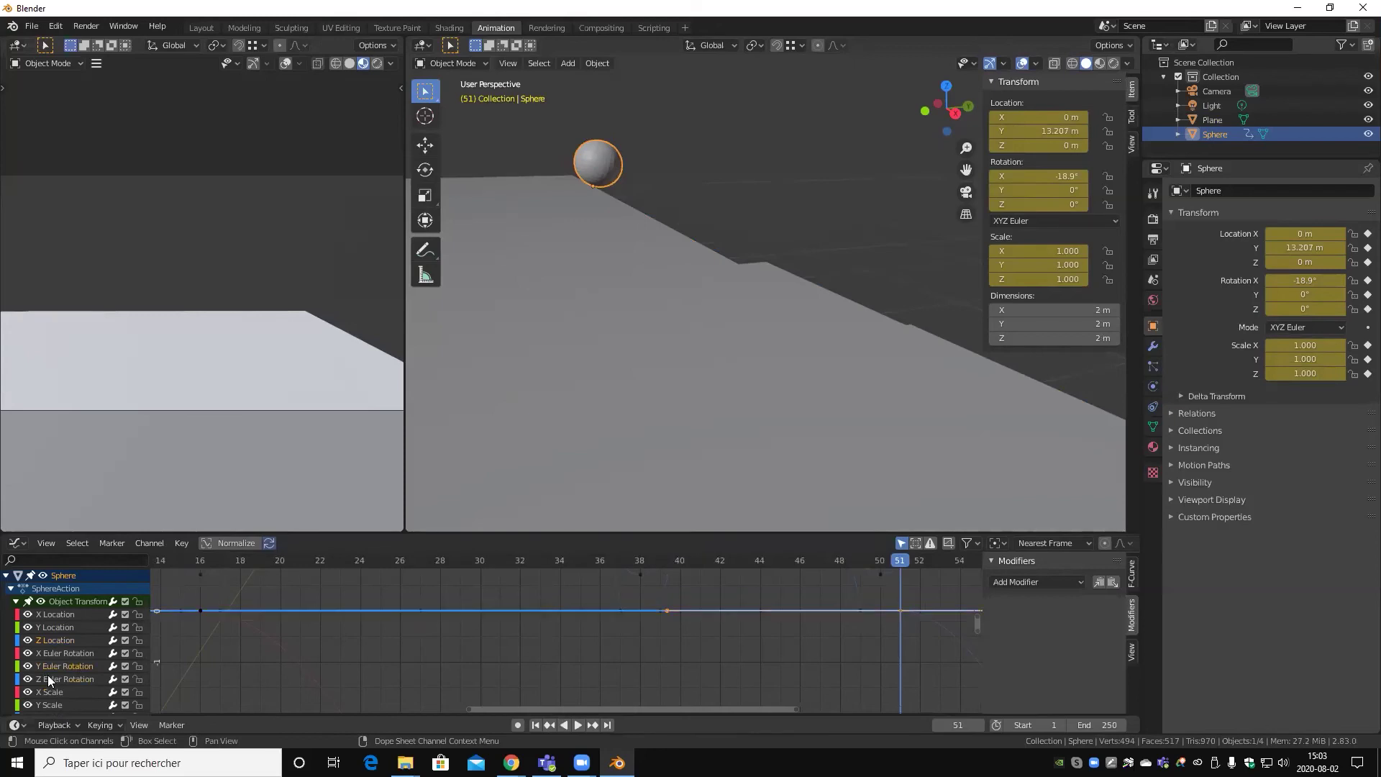
left_click(53, 655, "shift")
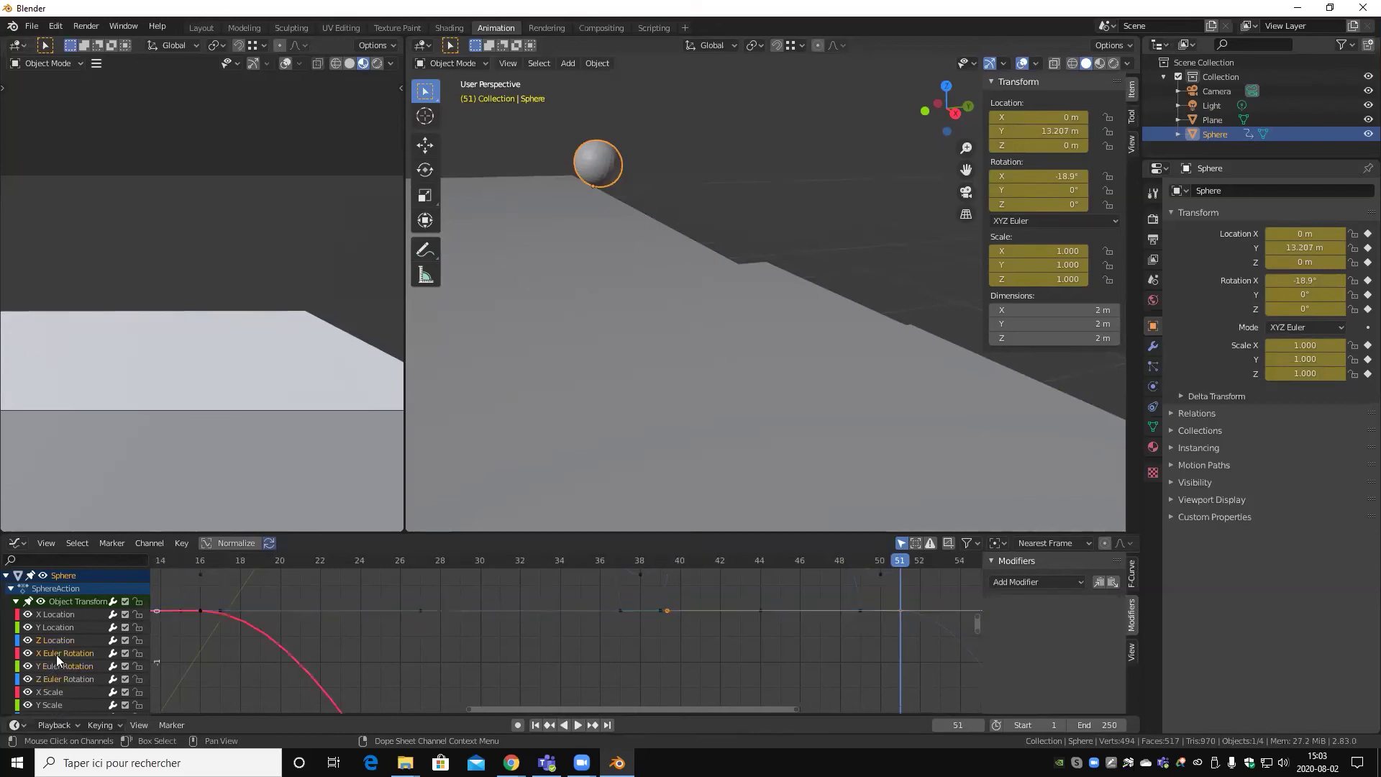
scroll(476, 600, "down", 3)
scroll(544, 615, "down", 2)
mouse_move(544, 616)
middle_mouse_down()
mouse_move(530, 590)
mouse_move(551, 588)
middle_mouse_up()
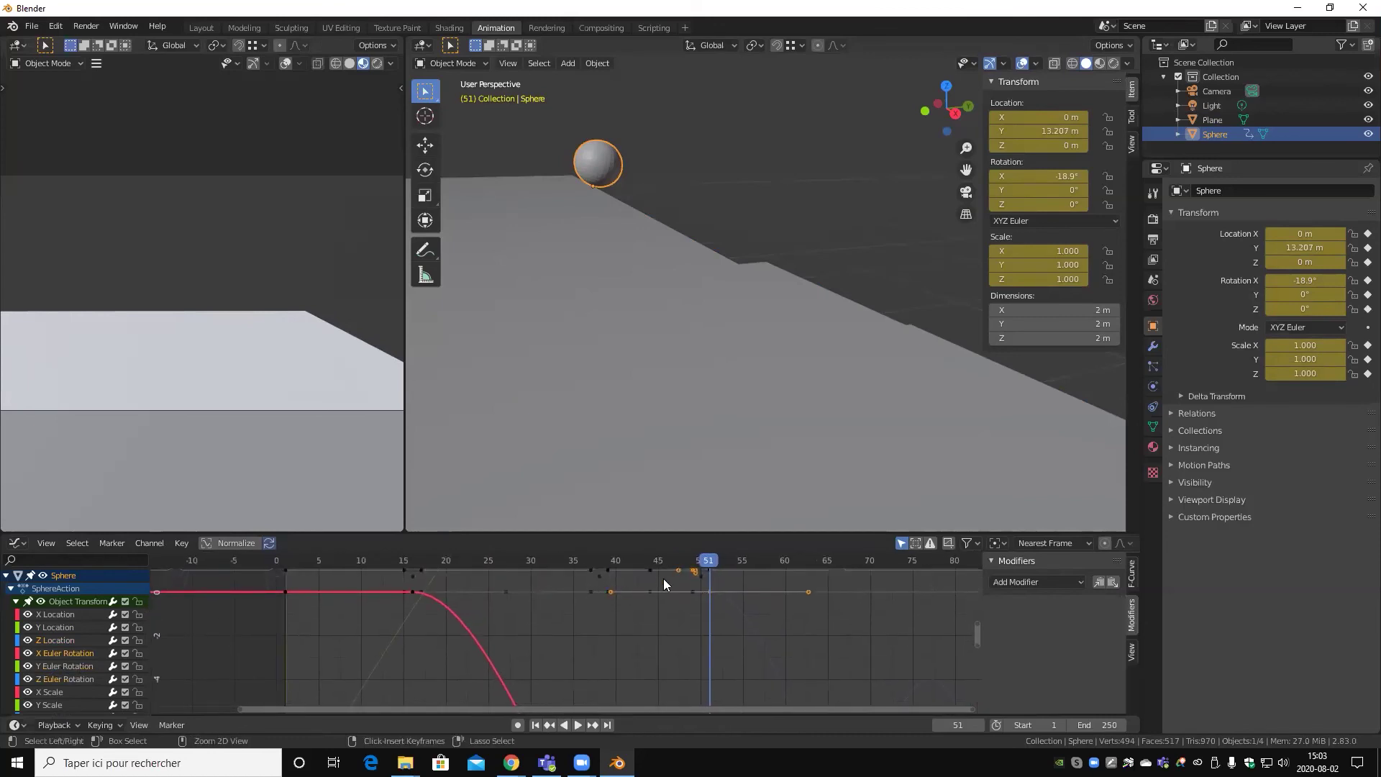
- Keyframe all rotation values at 0° on frame 49, then play from frame 51
left_click(703, 563)
key("space")
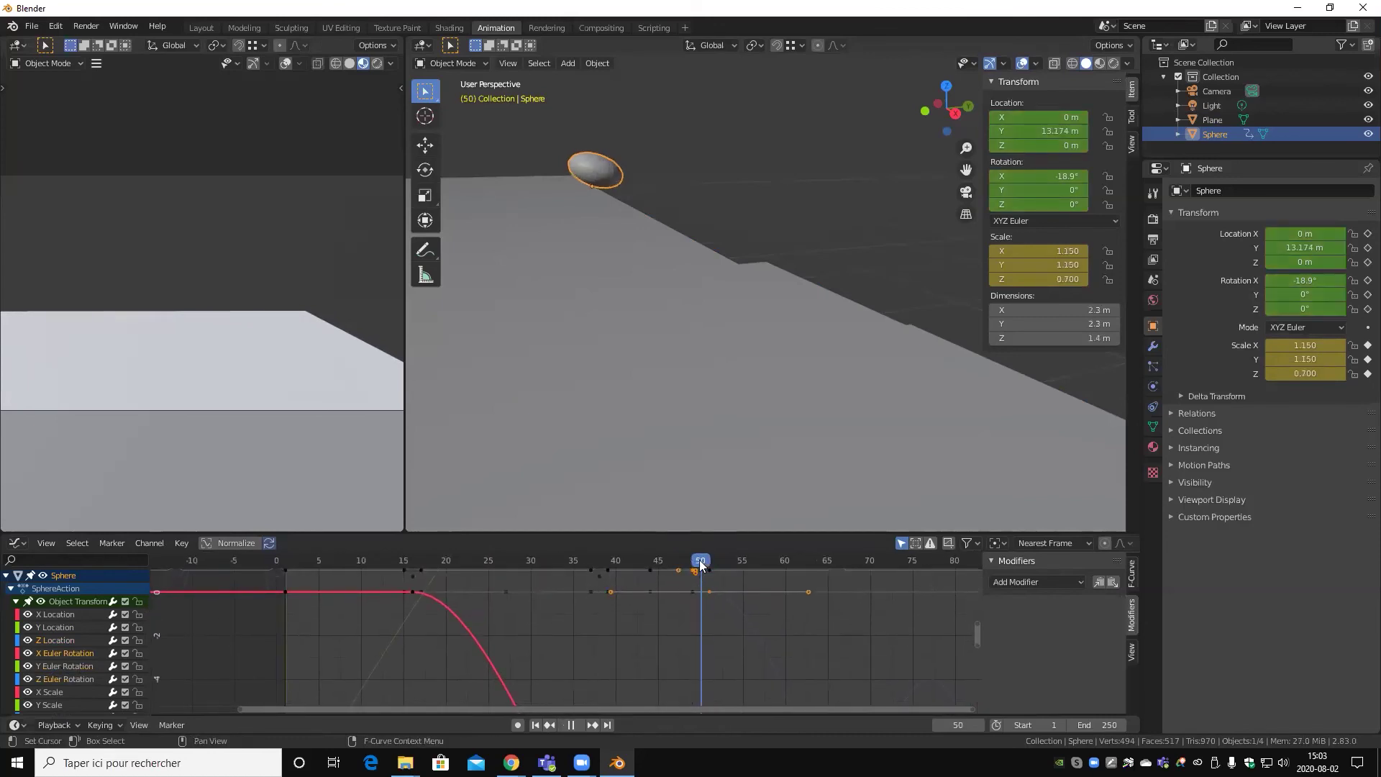
left_click_drag(699, 565, 694, 566)
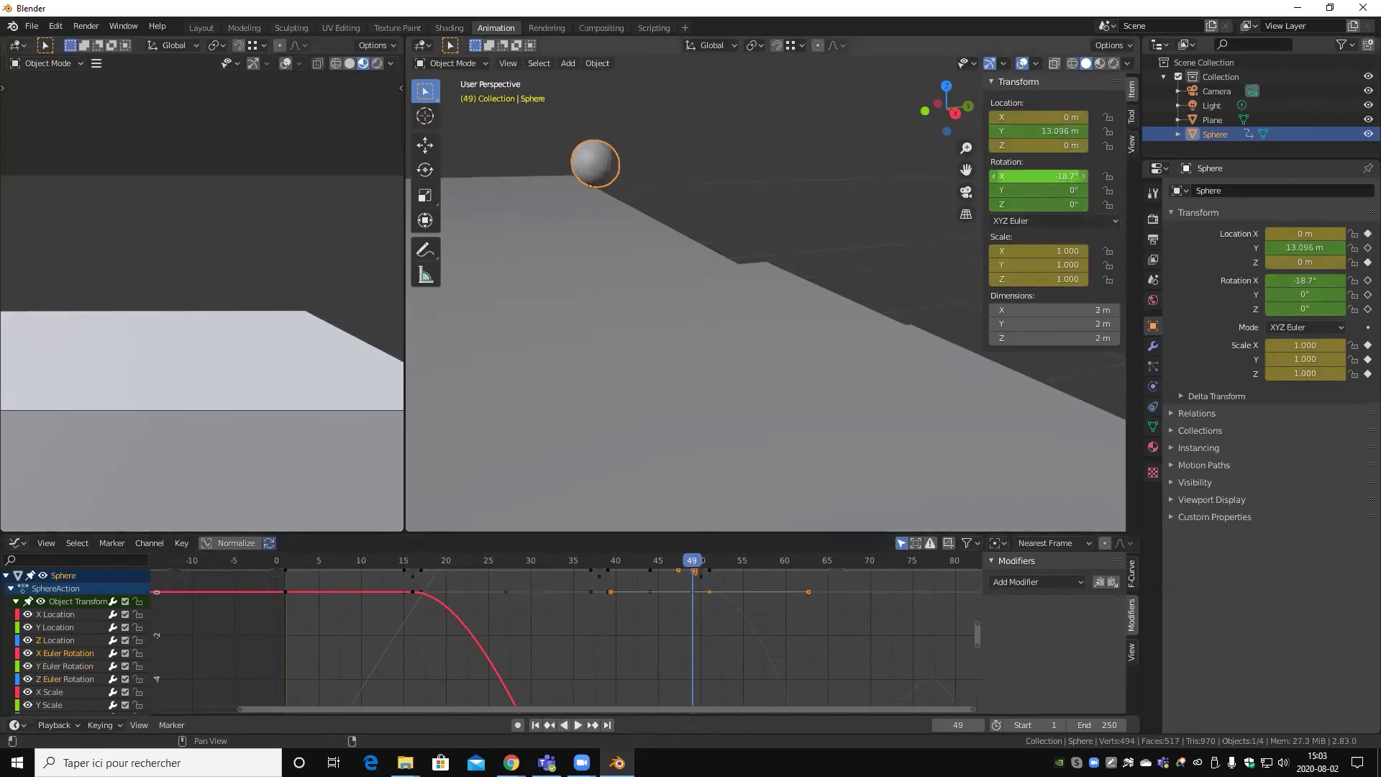
double_click(1070, 178)
type("0")
key("Return")
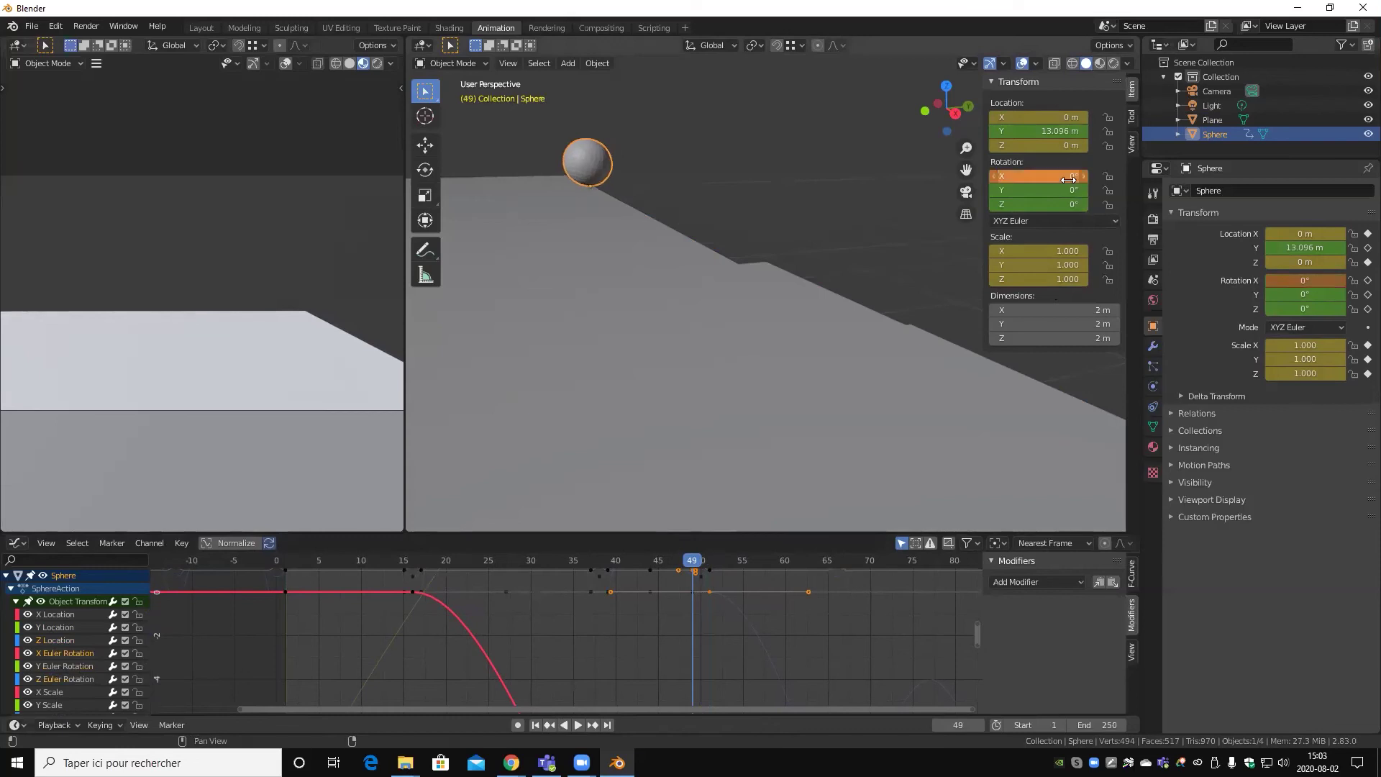
right_click(1062, 179)
left_click(1055, 180)
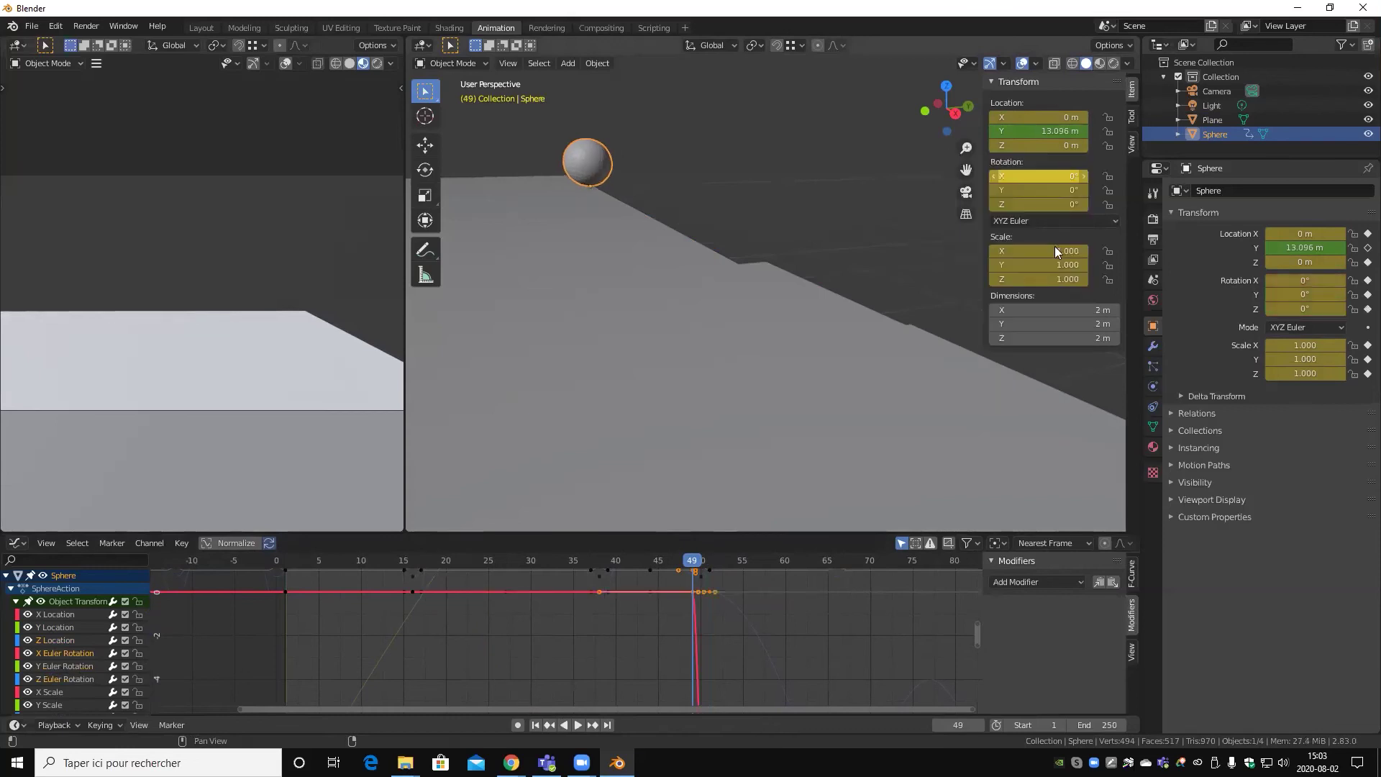
mouse_move(688, 559)
left_mouse_down()
mouse_move(676, 560)
mouse_move(719, 567)
left_mouse_up()
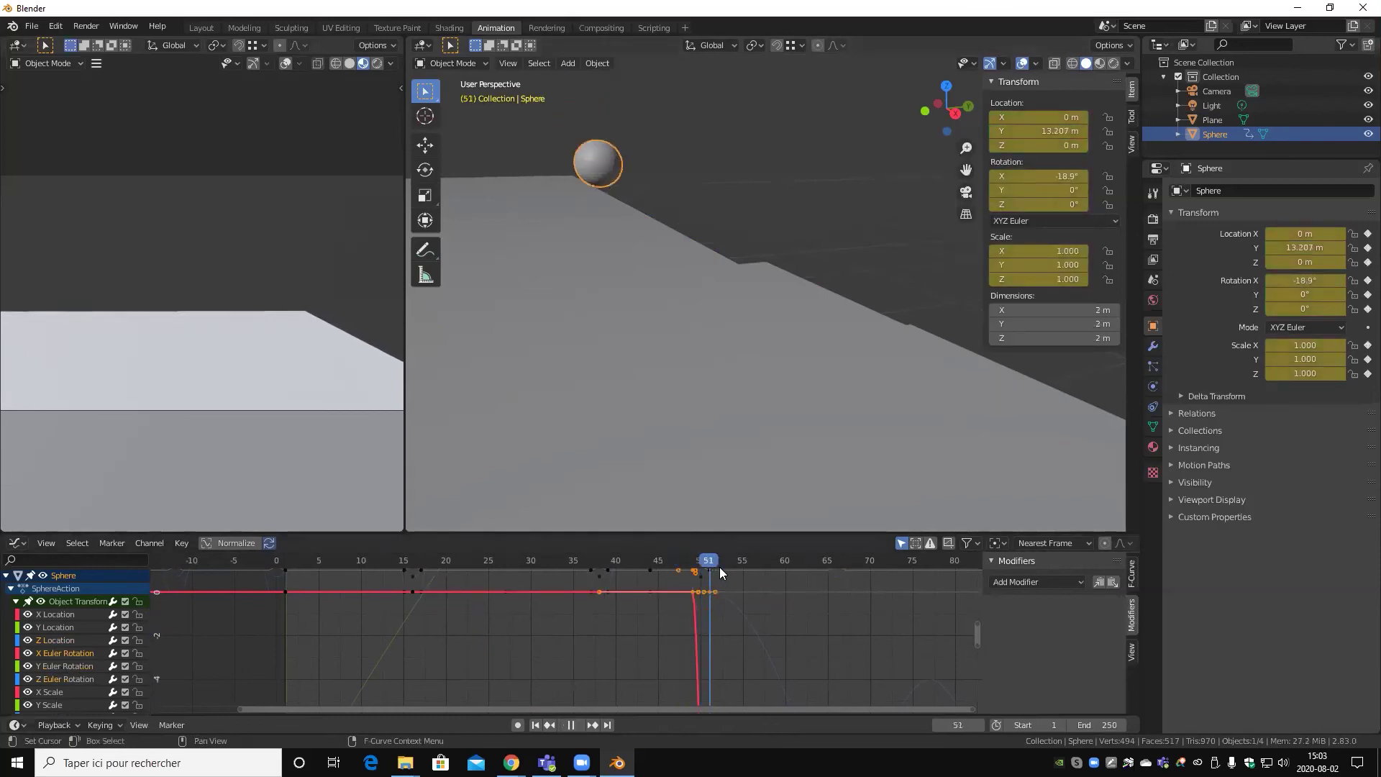
key("space")
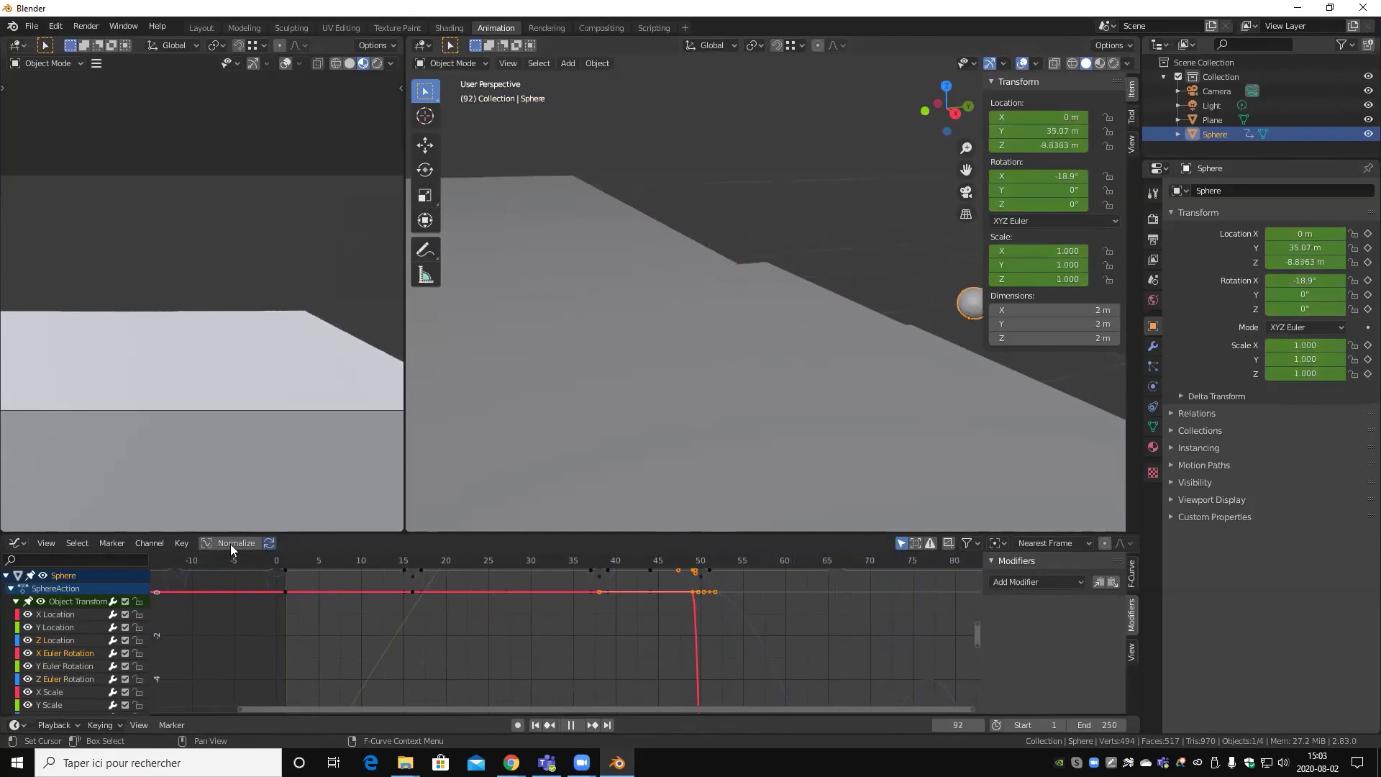
key("space")
middle_click_drag(555, 324, 649, 305)
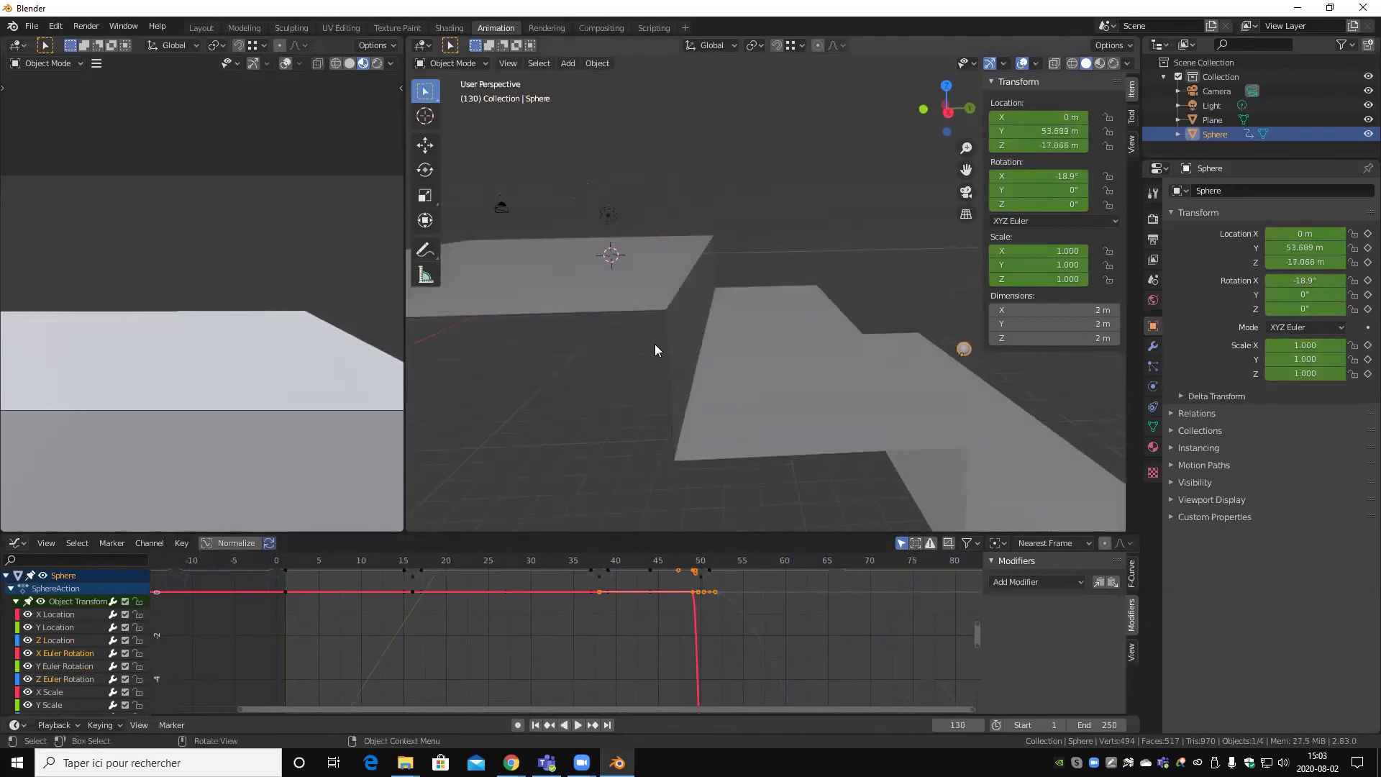
key("space")
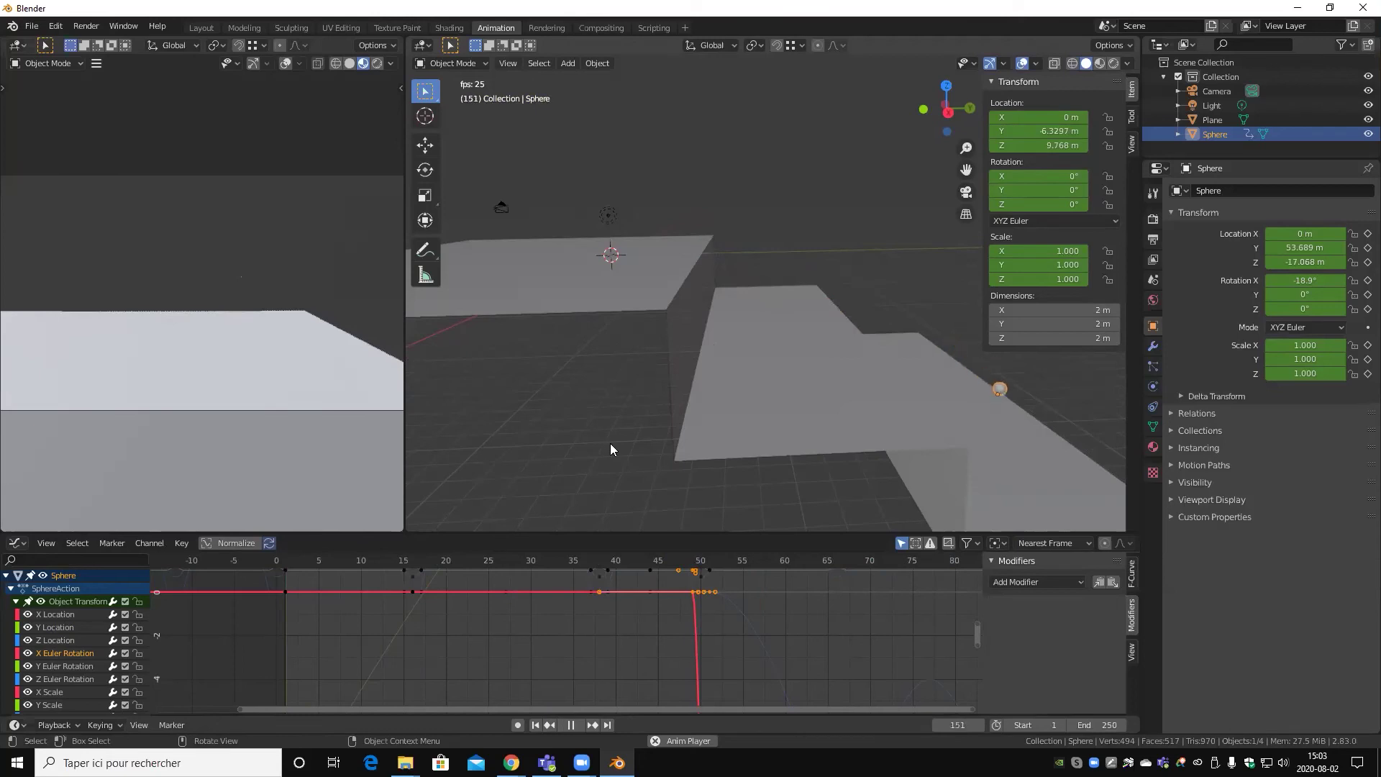
key("space")
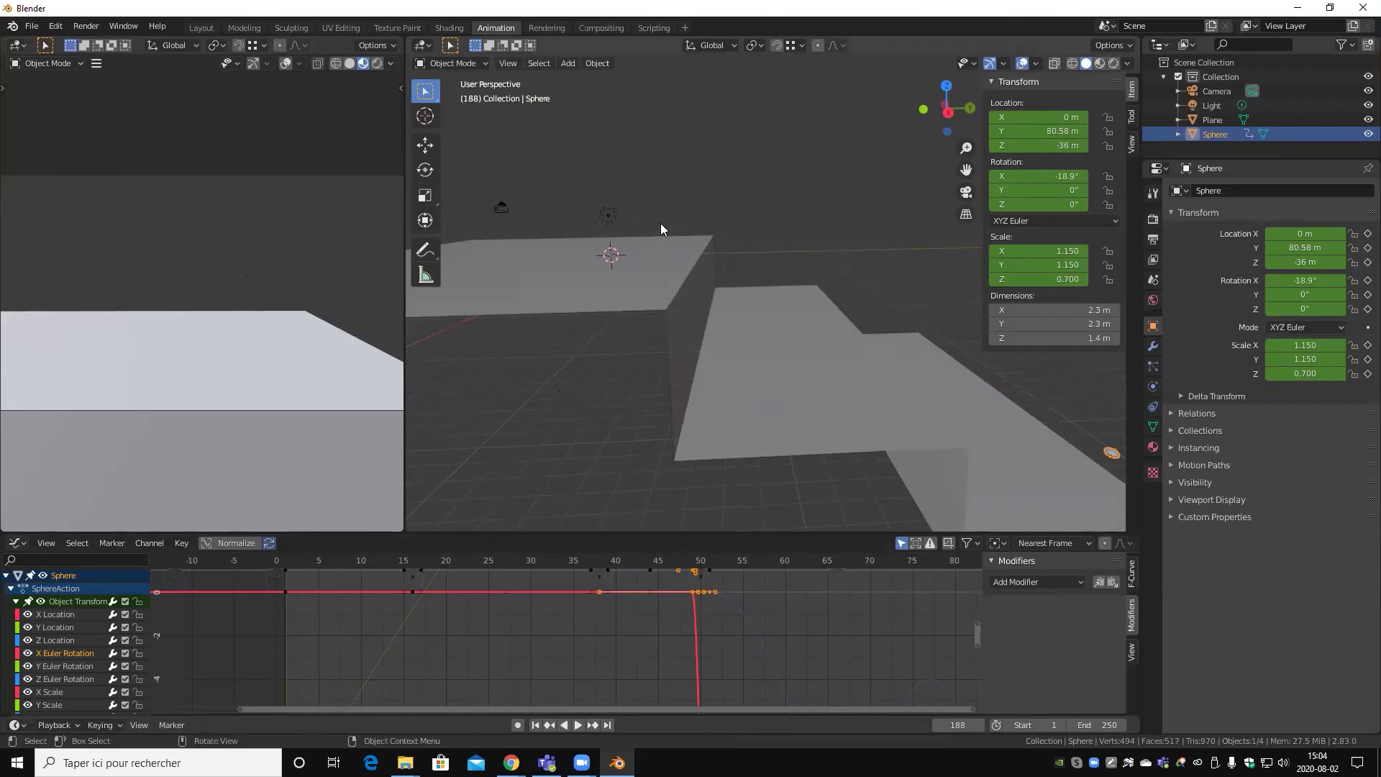
scroll(805, 292, "down", 5)
scroll(848, 320, "up", 5)
scroll(867, 337, "down", 3)
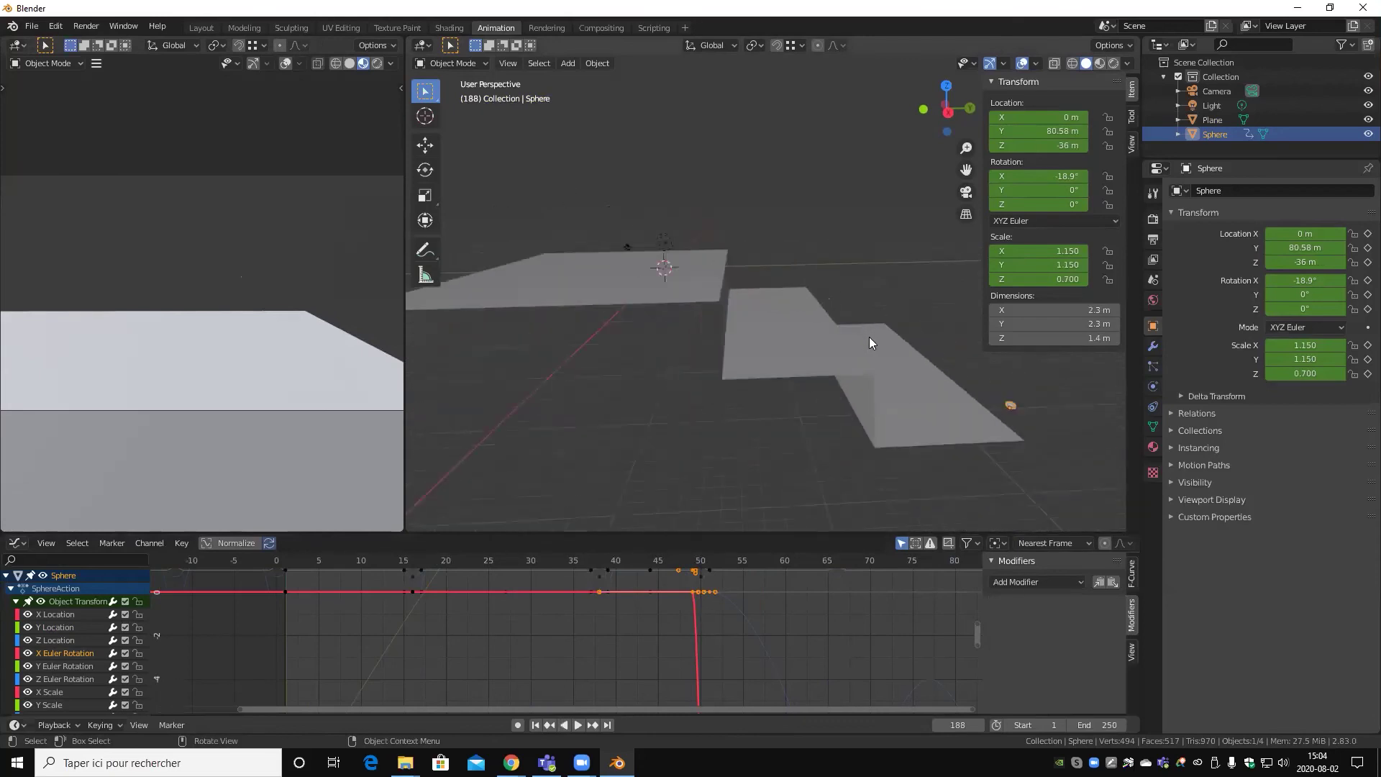
mouse_move(869, 336)
middle_mouse_down()
mouse_move(811, 353)
mouse_move(823, 351)
middle_mouse_up()
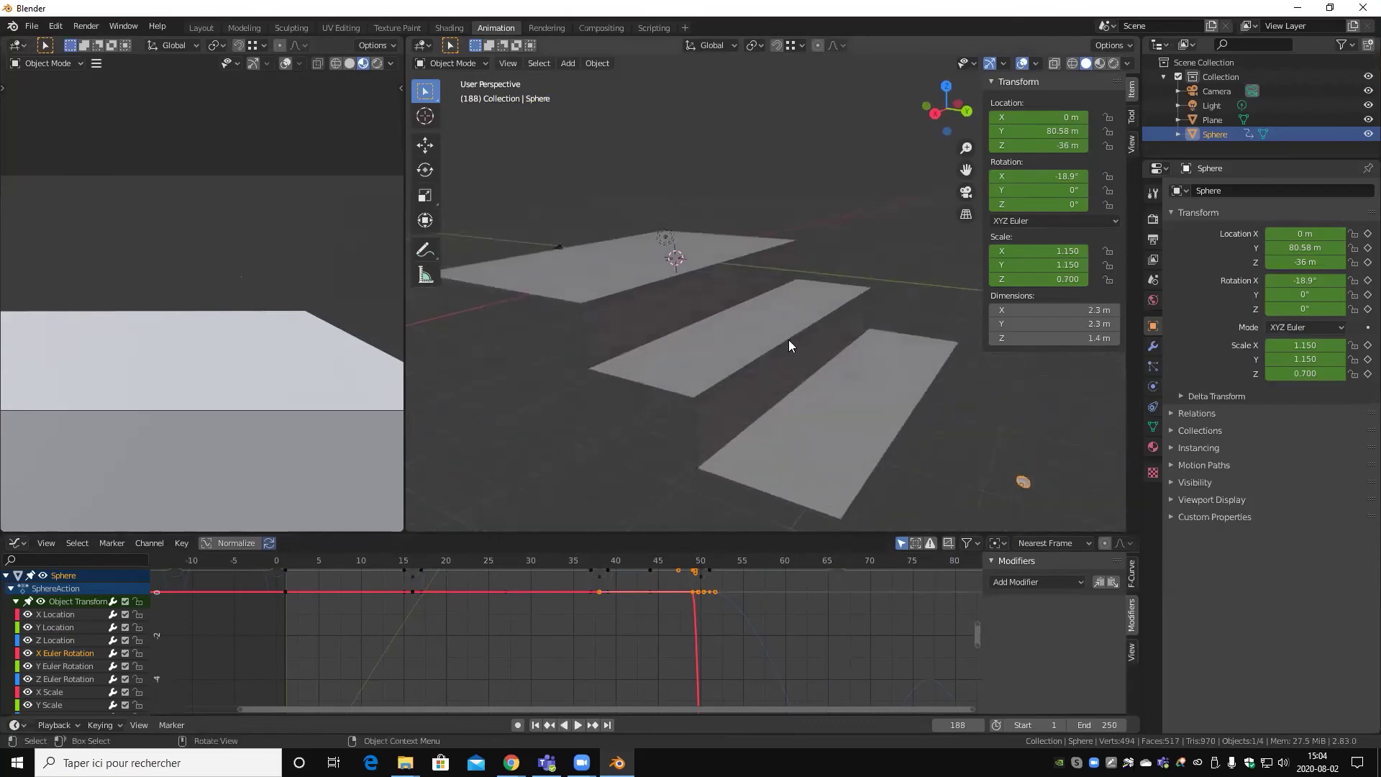
scroll(768, 374, "up", 2)
scroll(754, 381, "down", 5)
scroll(747, 381, "up", 6)
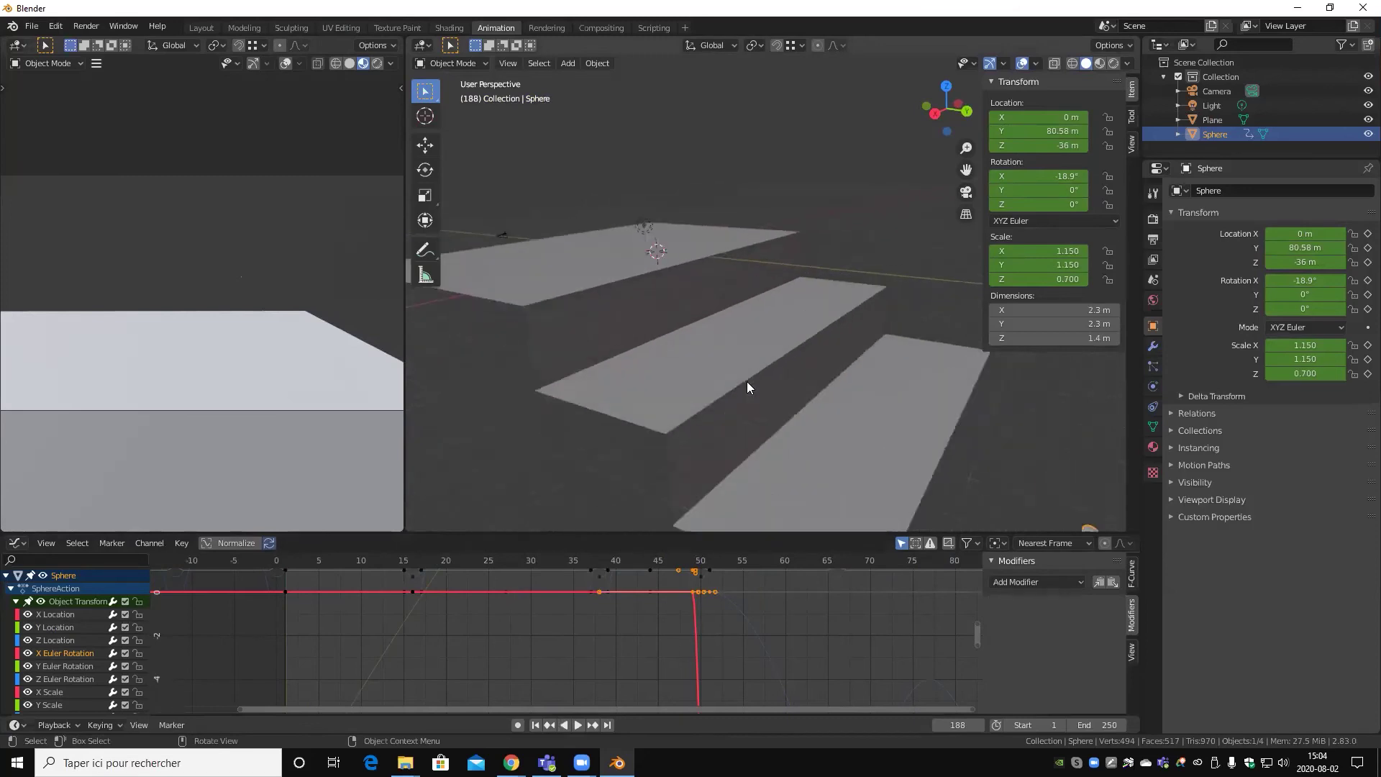
scroll(746, 381, "up", 1)
scroll(745, 308, "down", 3)
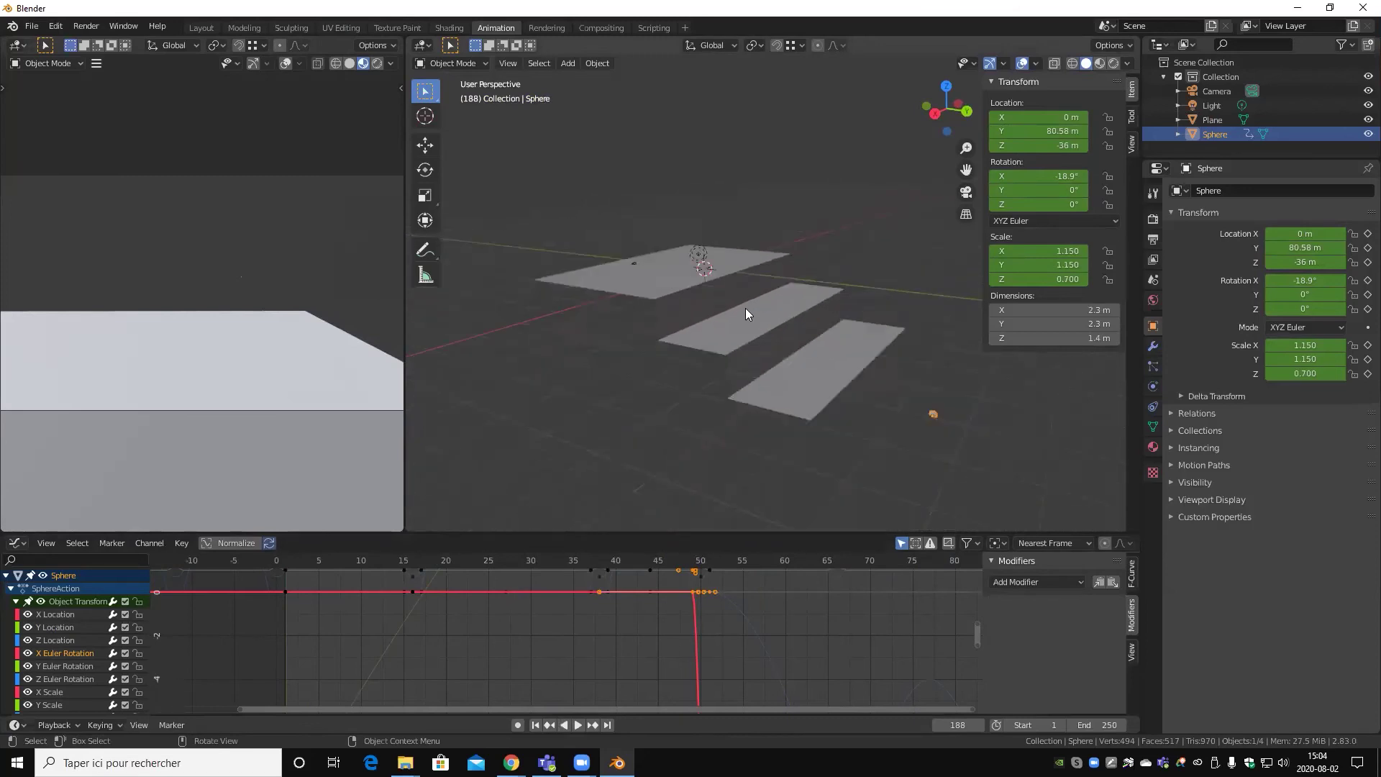
mouse_move(745, 337)
middle_mouse_down()
mouse_move(815, 364)
mouse_move(774, 298)
mouse_move(756, 360)
middle_mouse_up()
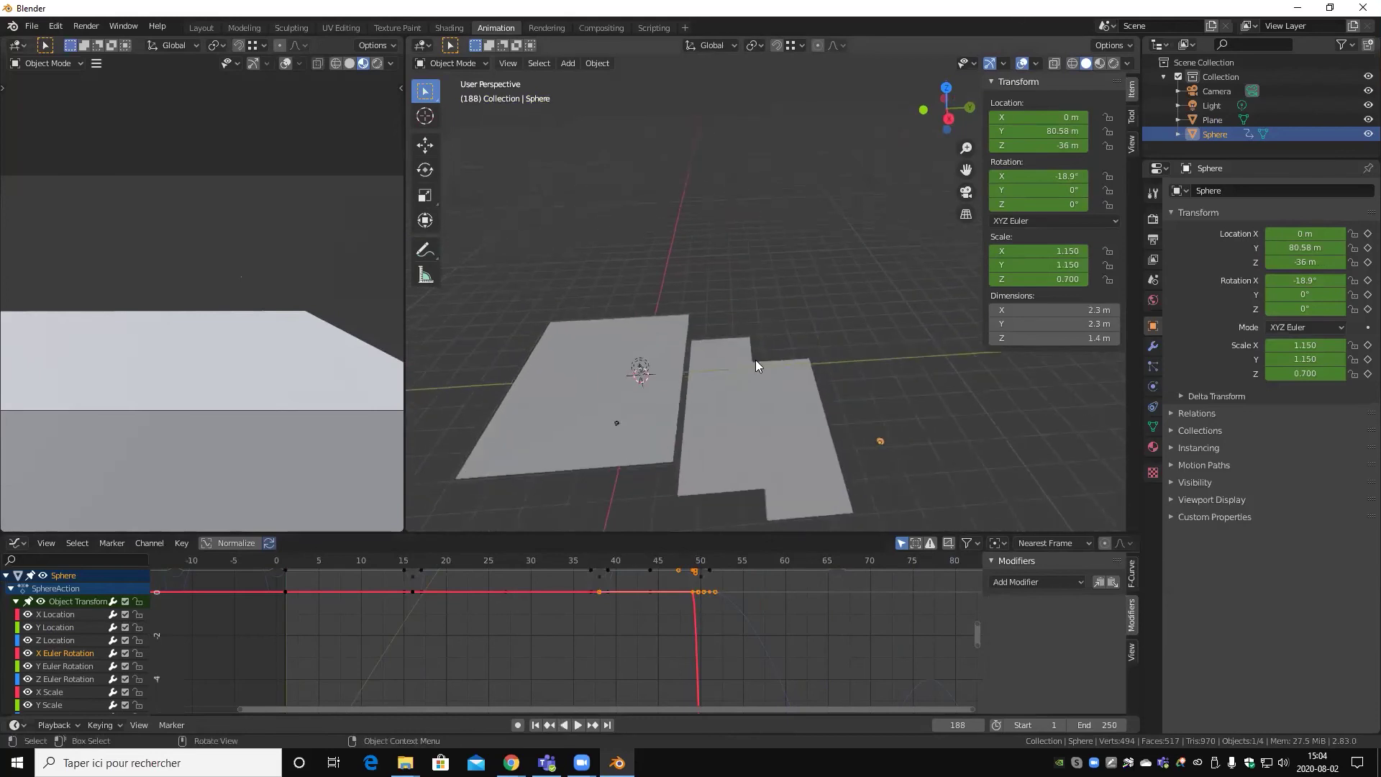
scroll(755, 360, "up", 3)
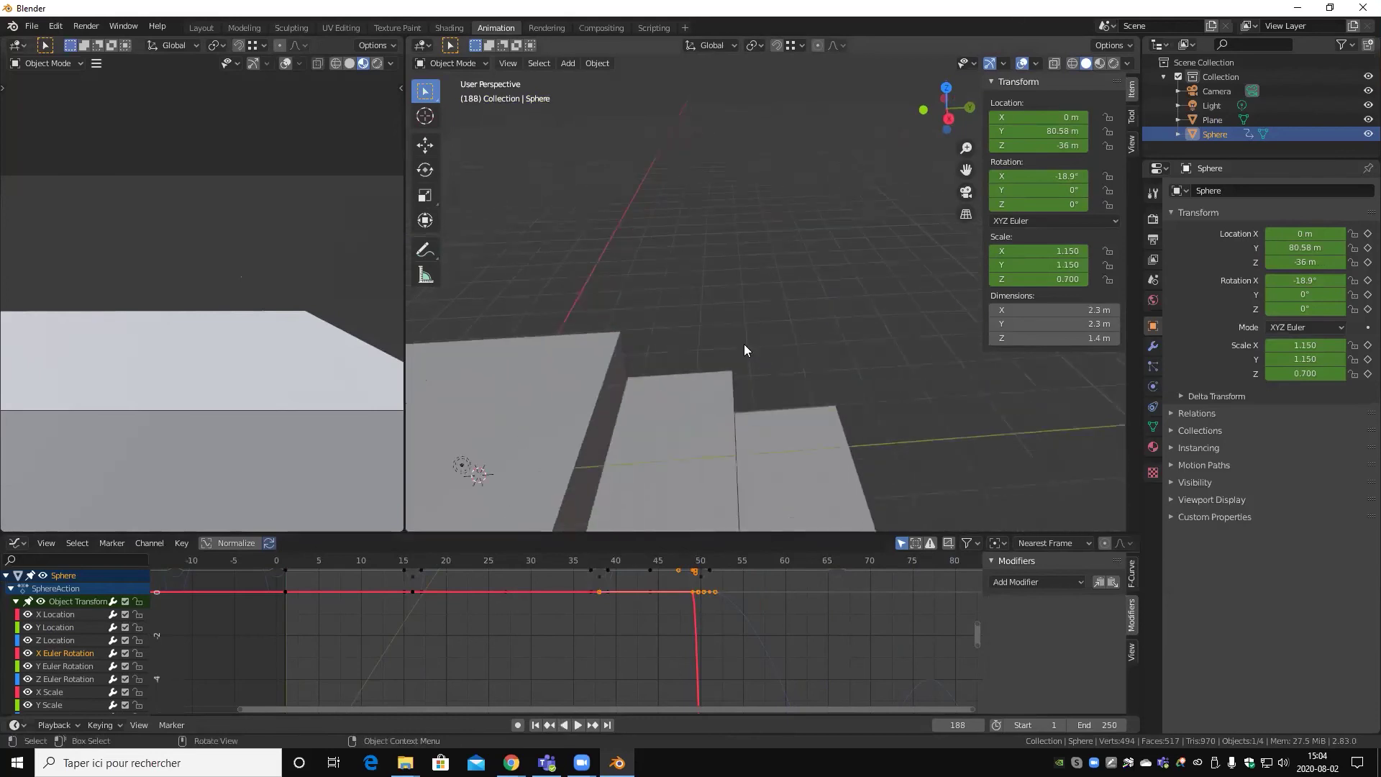
- In the Layout workspace, add a mesh cube and move it up to Z = 8.5594 m
left_click(201, 29)
scroll(452, 229, "down", 4)
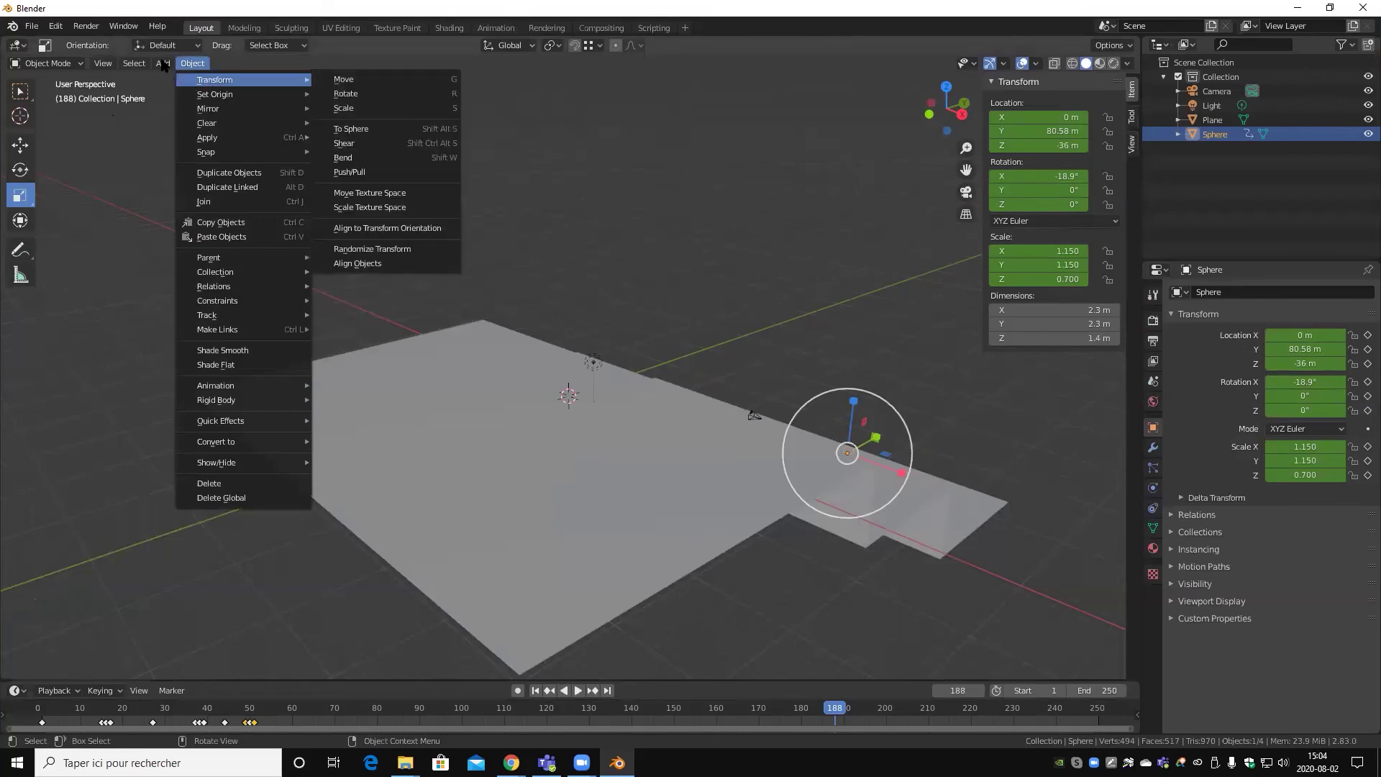
mouse_move(181, 80)
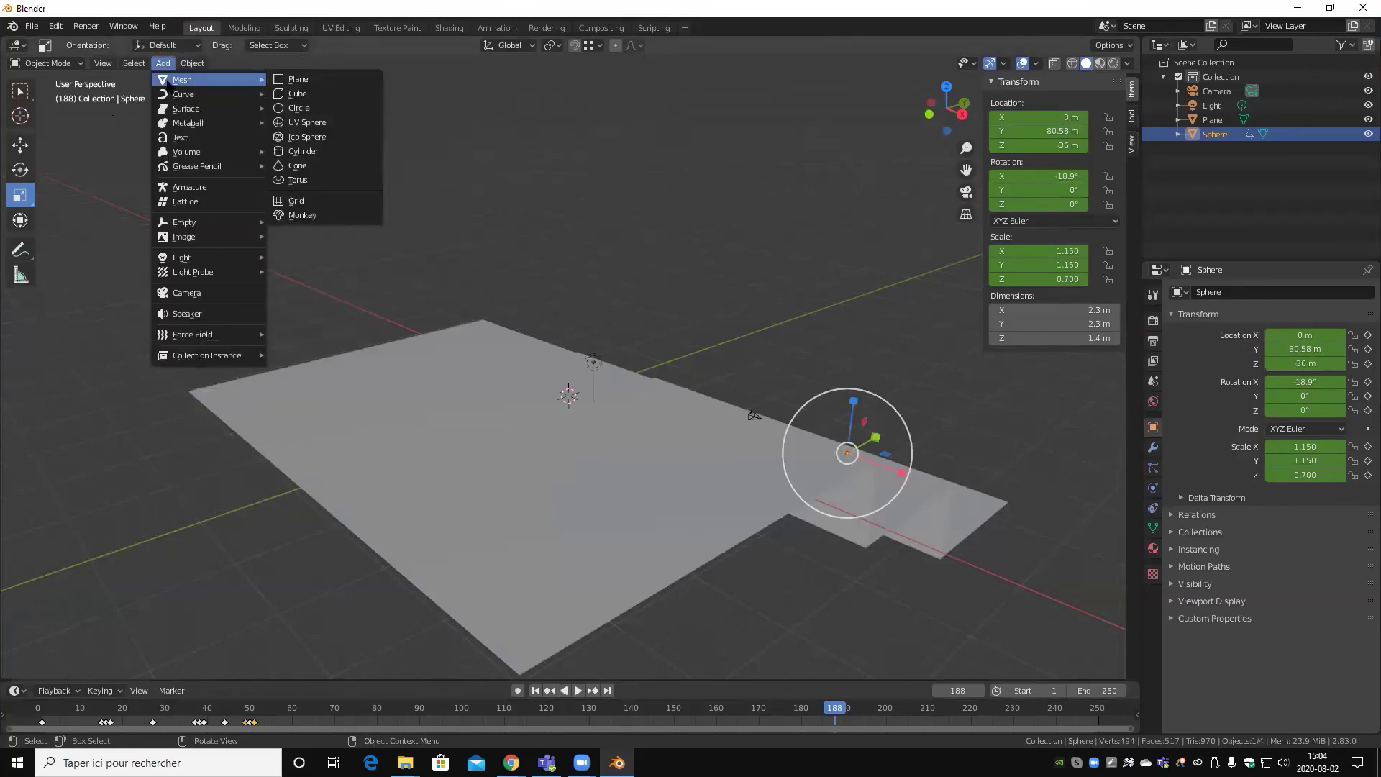
left_click(309, 95)
scroll(572, 338, "up", 4)
scroll(573, 433, "up", 2)
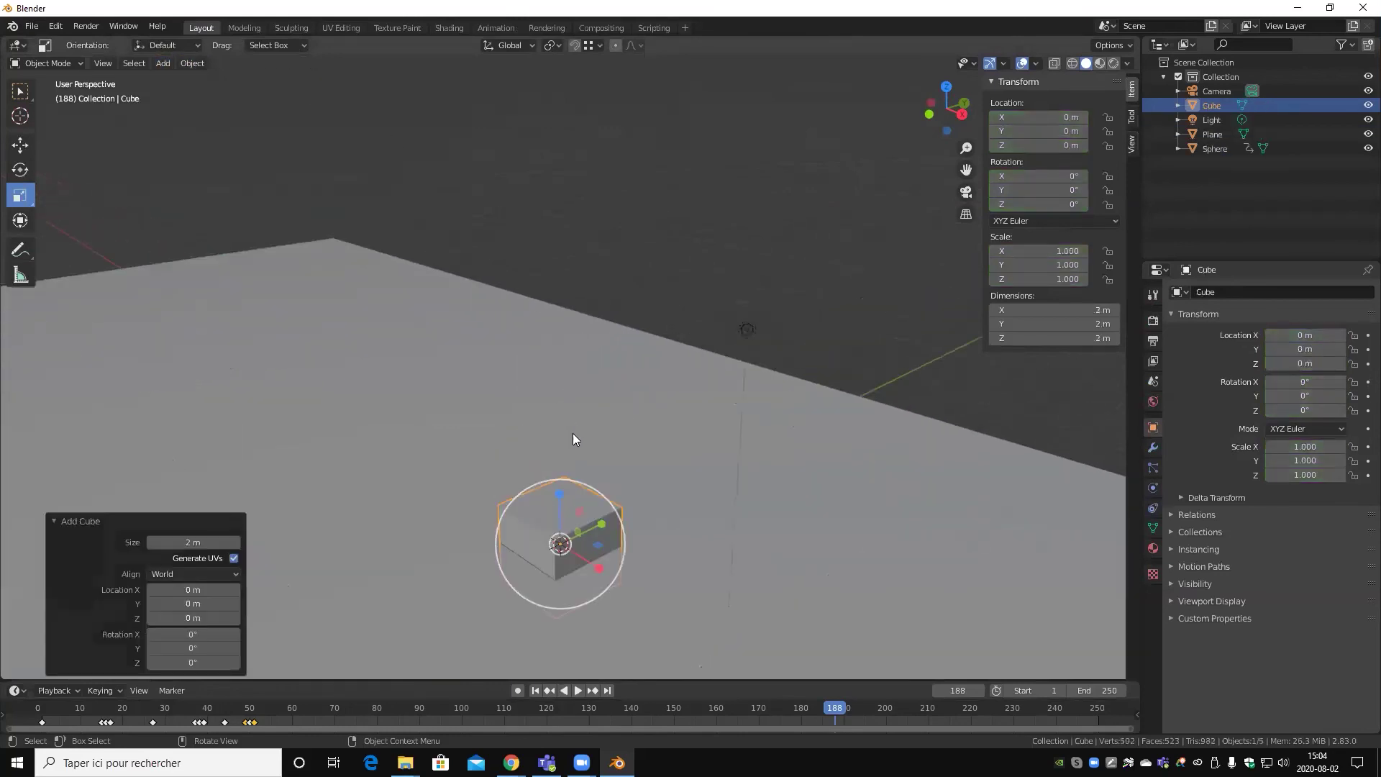
left_click(20, 144)
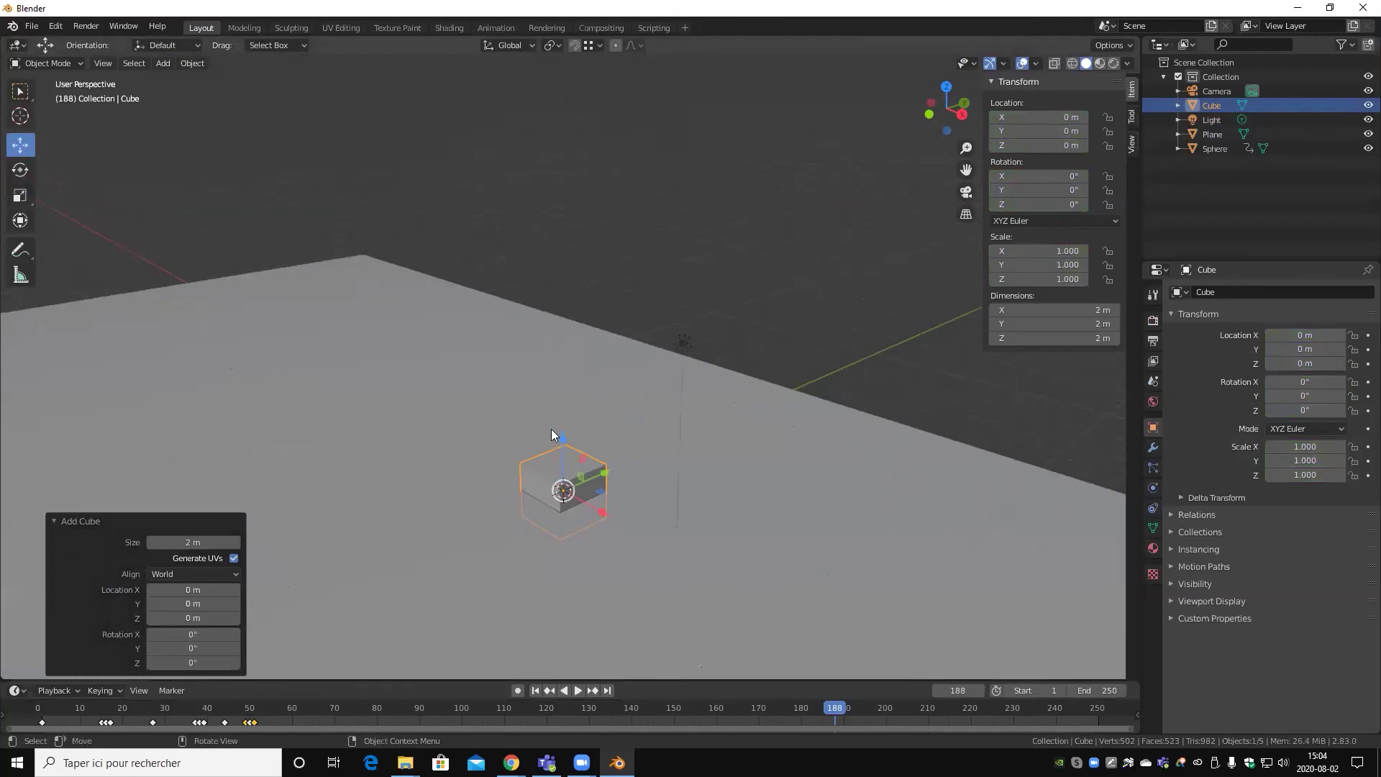
left_click_drag(552, 434, 506, 181)
mouse_move(506, 181)
middle_mouse_down()
mouse_move(653, 251)
mouse_move(592, 280)
mouse_move(561, 179)
mouse_move(542, 271)
mouse_move(540, 214)
mouse_move(574, 372)
mouse_move(647, 349)
mouse_move(859, 212)
middle_mouse_up()
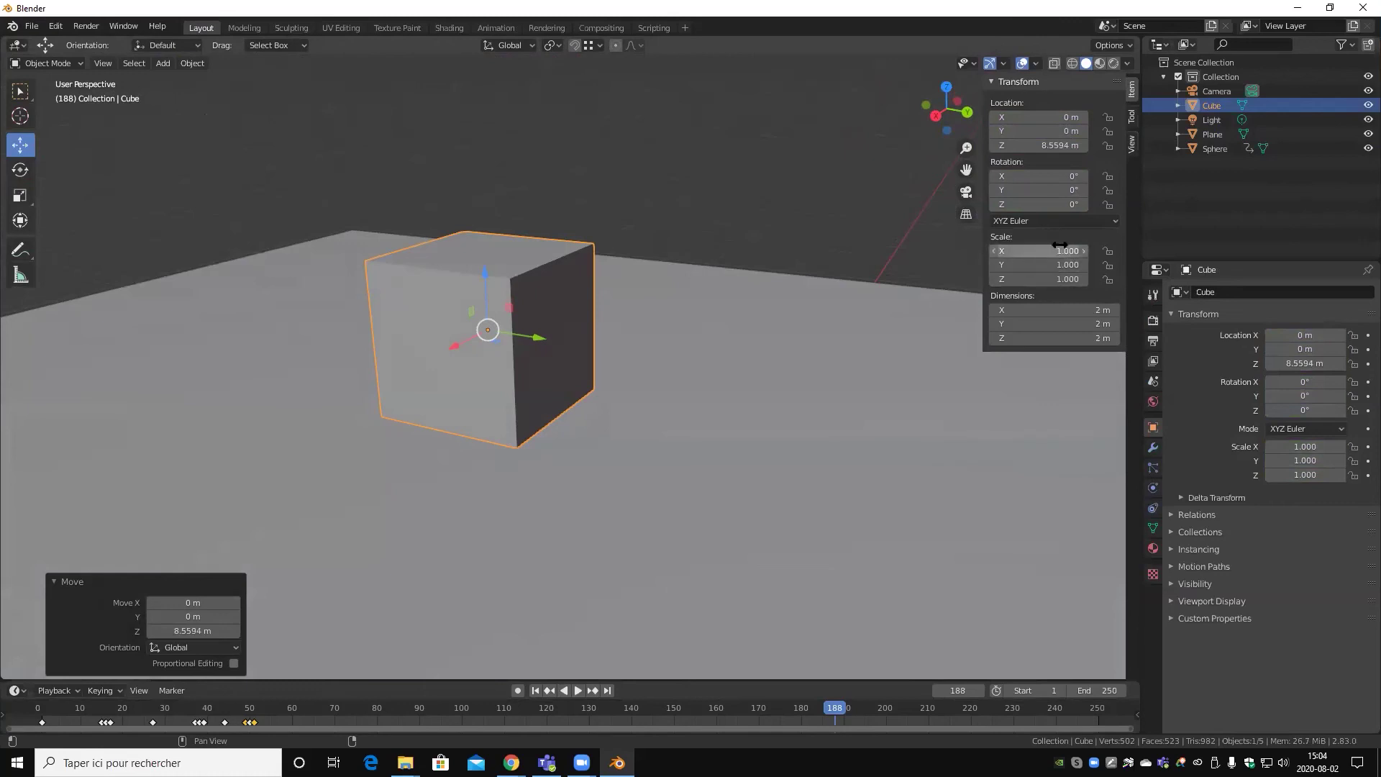
- Add a driver to the cube's X scale
right_click(1053, 250)
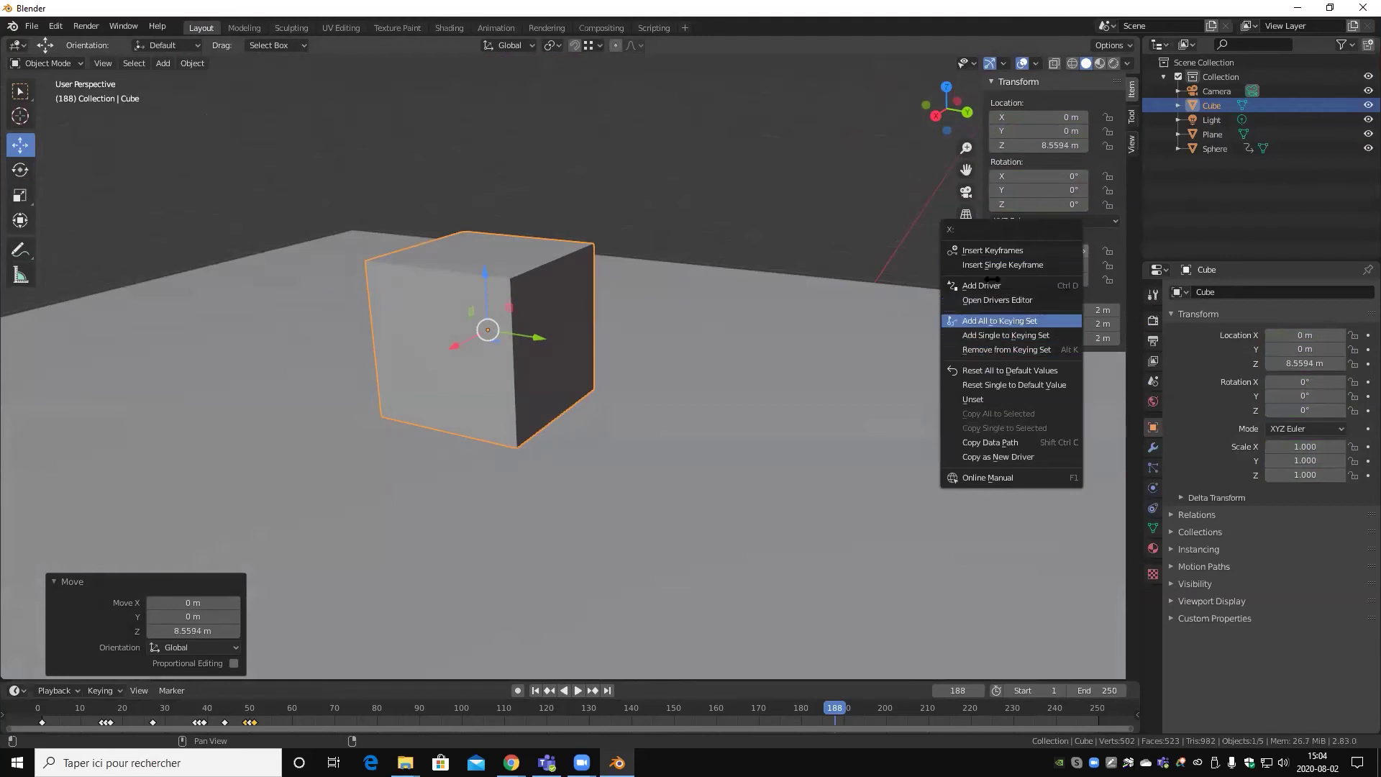
right_click(1053, 252)
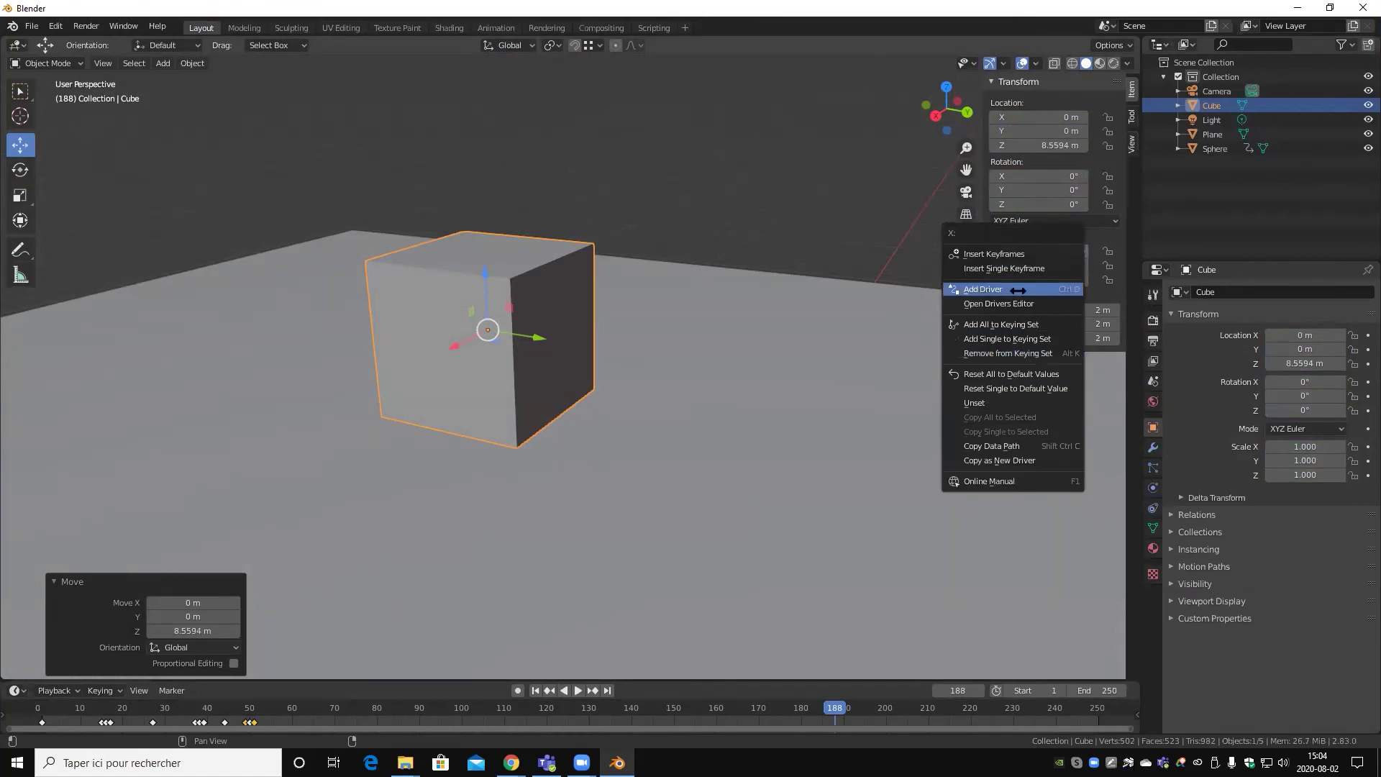
left_click(1016, 288)
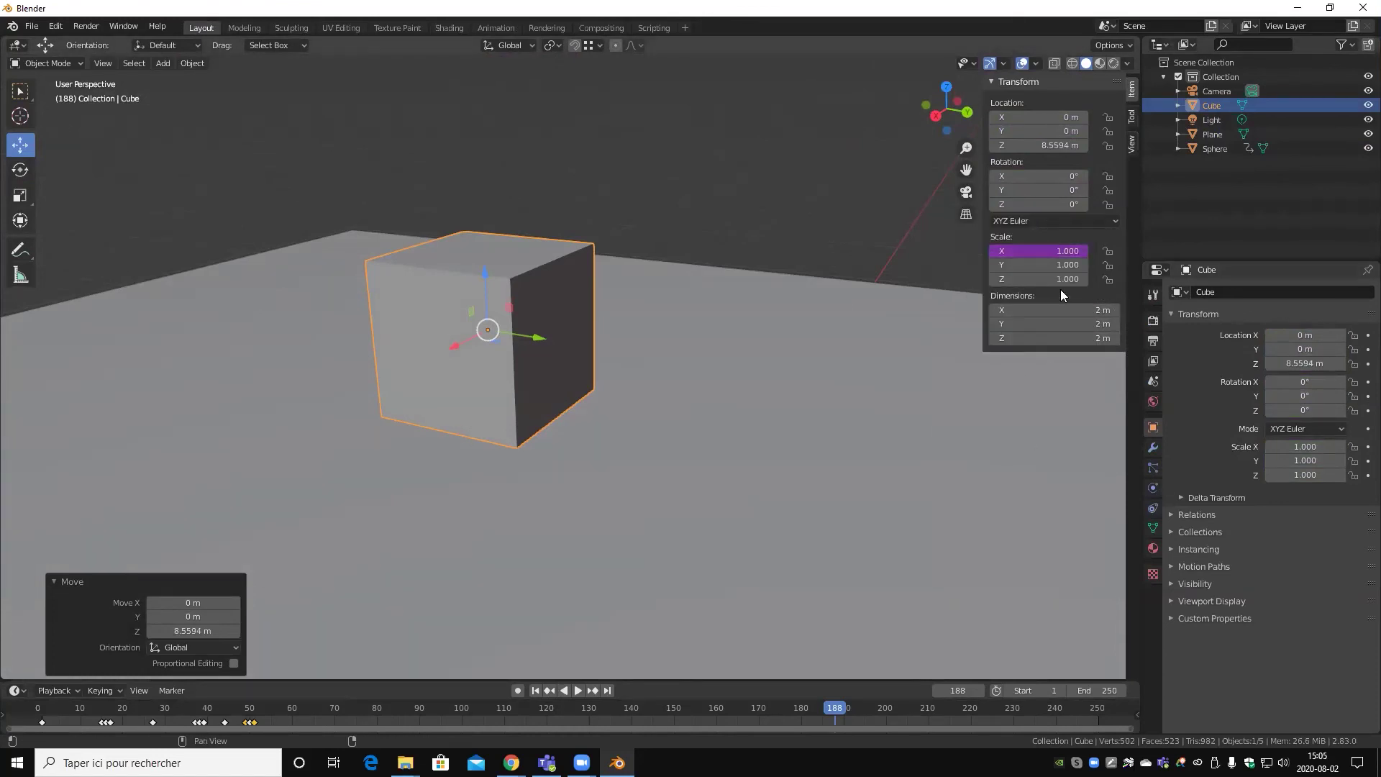
right_click(1062, 248)
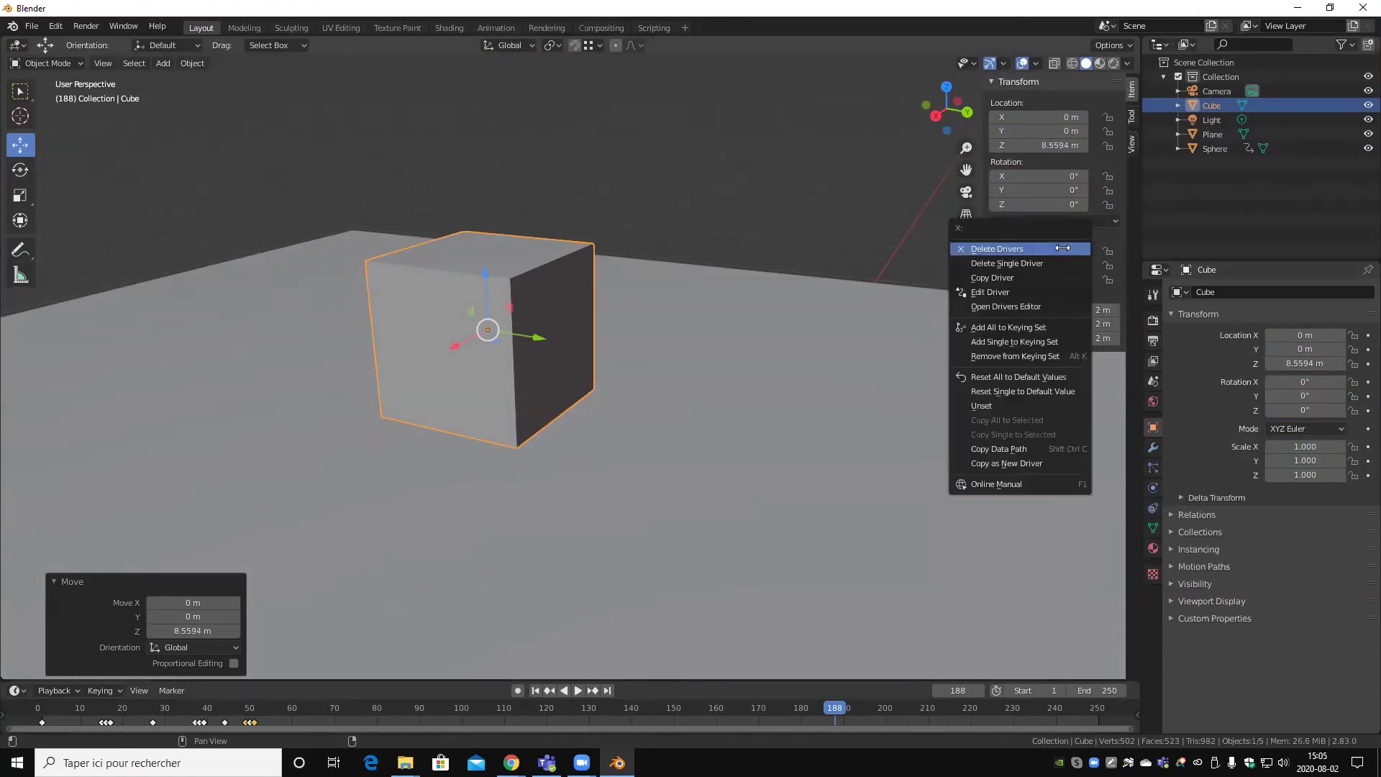
left_click(1019, 292)
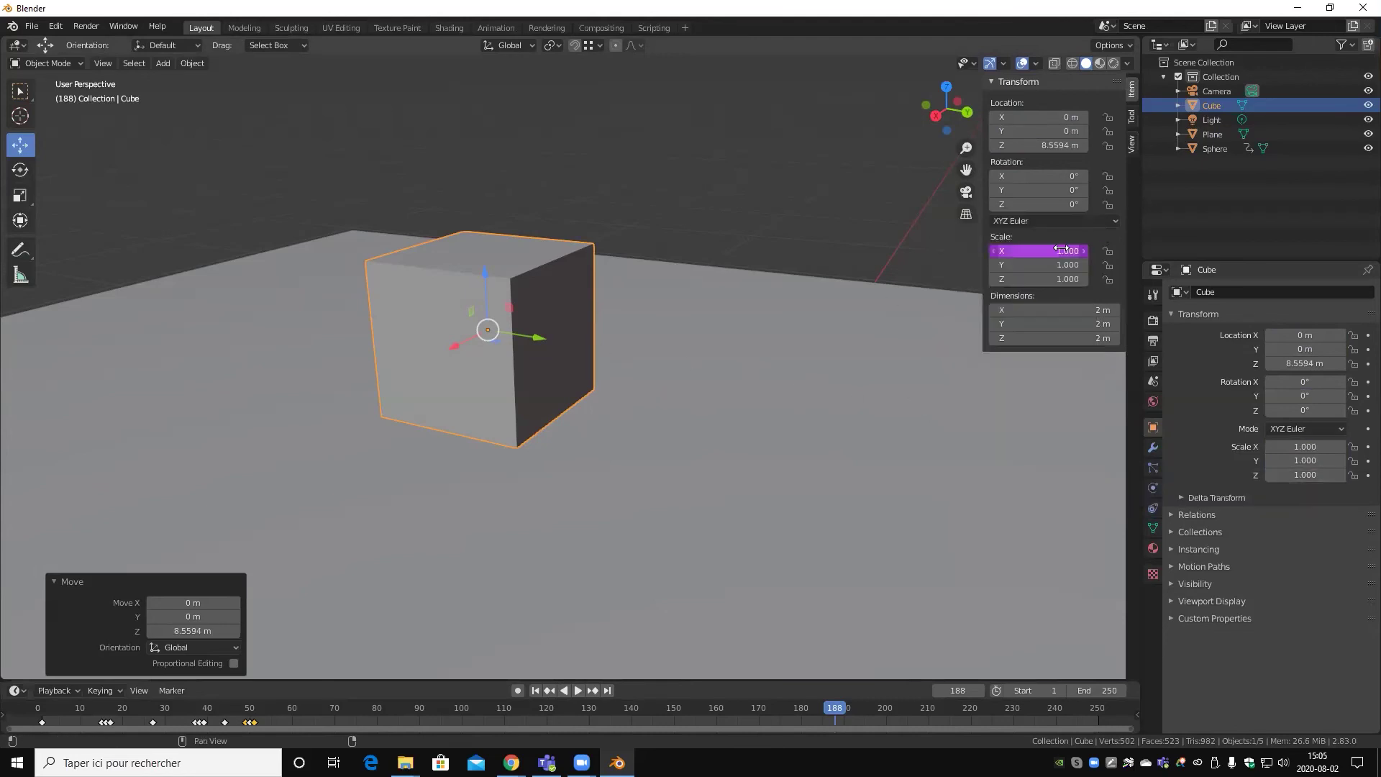
left_click(1061, 250)
key("Return")
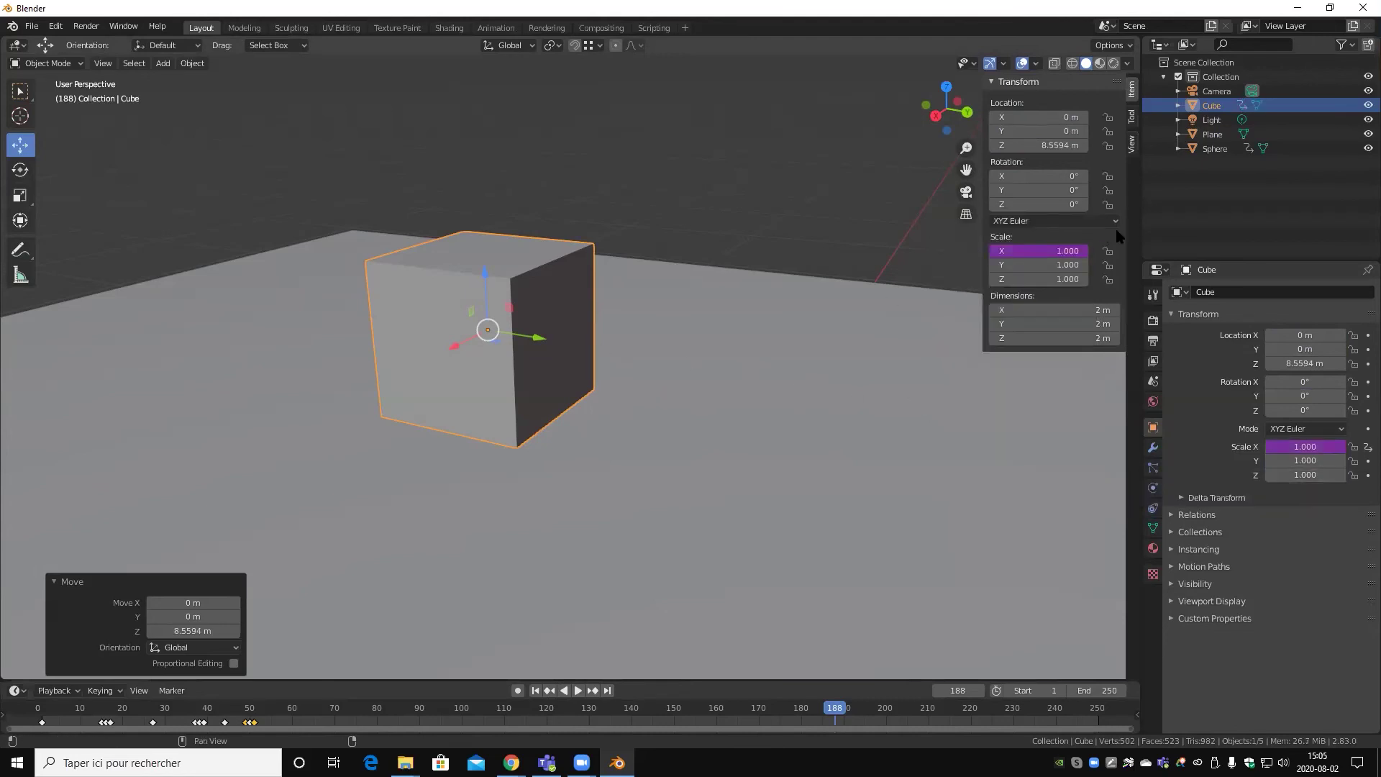
- Set the driver variable's object to Cube and its type to Z Scale
right_click(1050, 251)
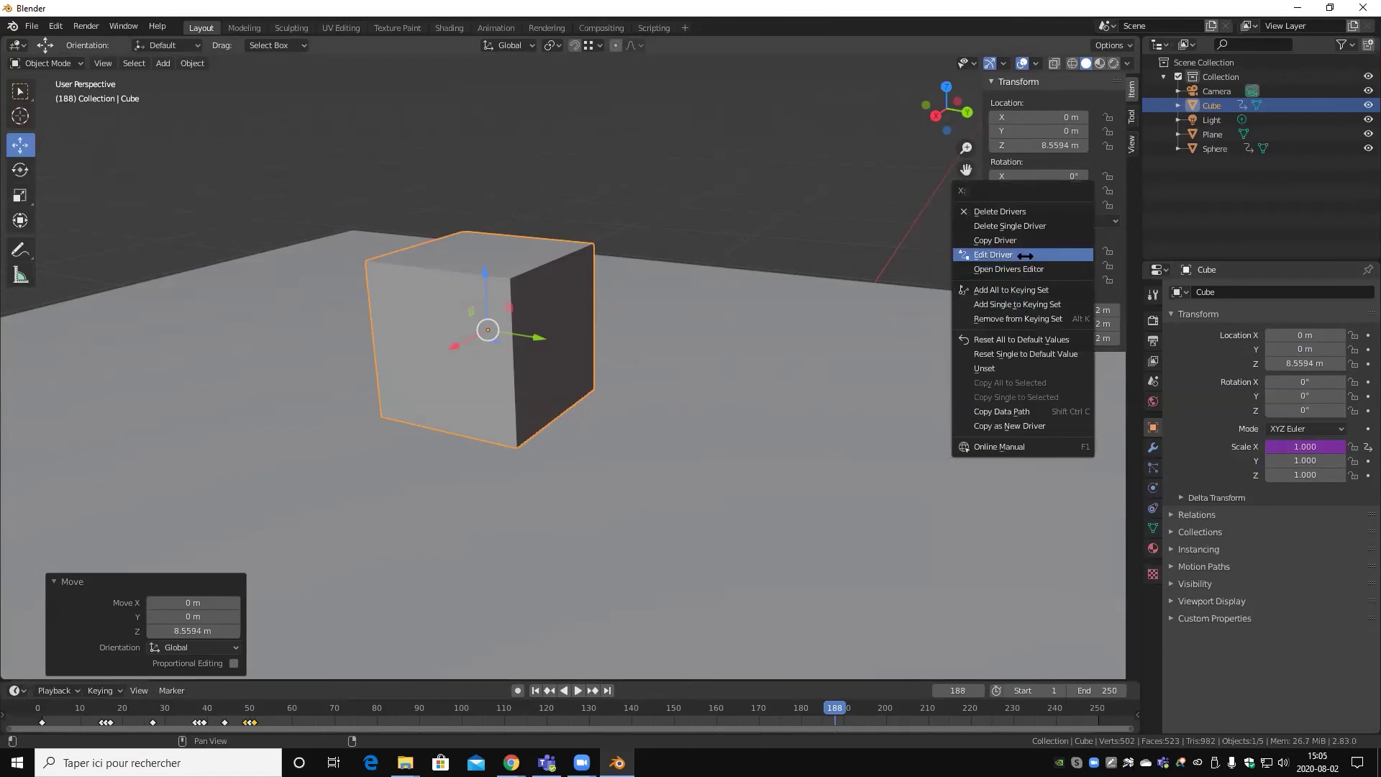
left_click(1036, 254)
left_click(1075, 422)
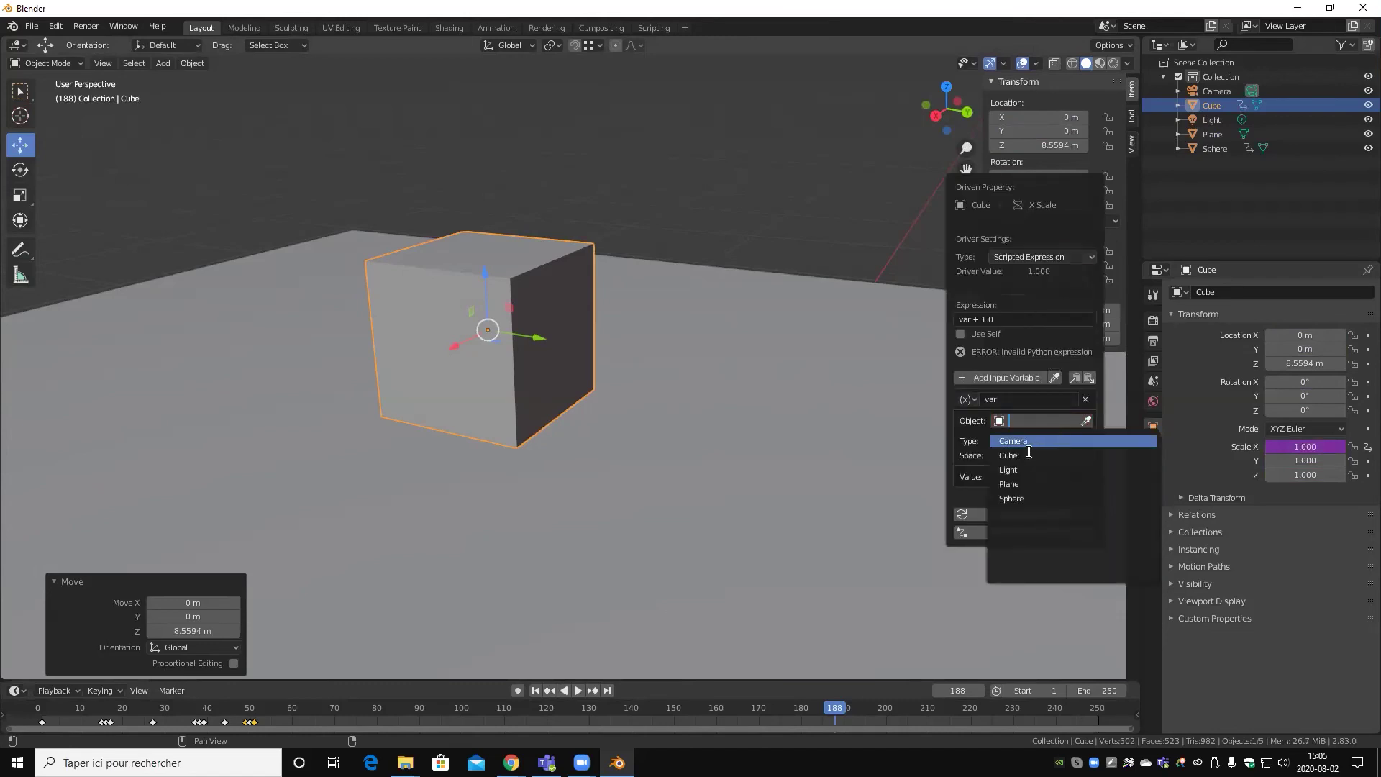
left_click(1026, 454)
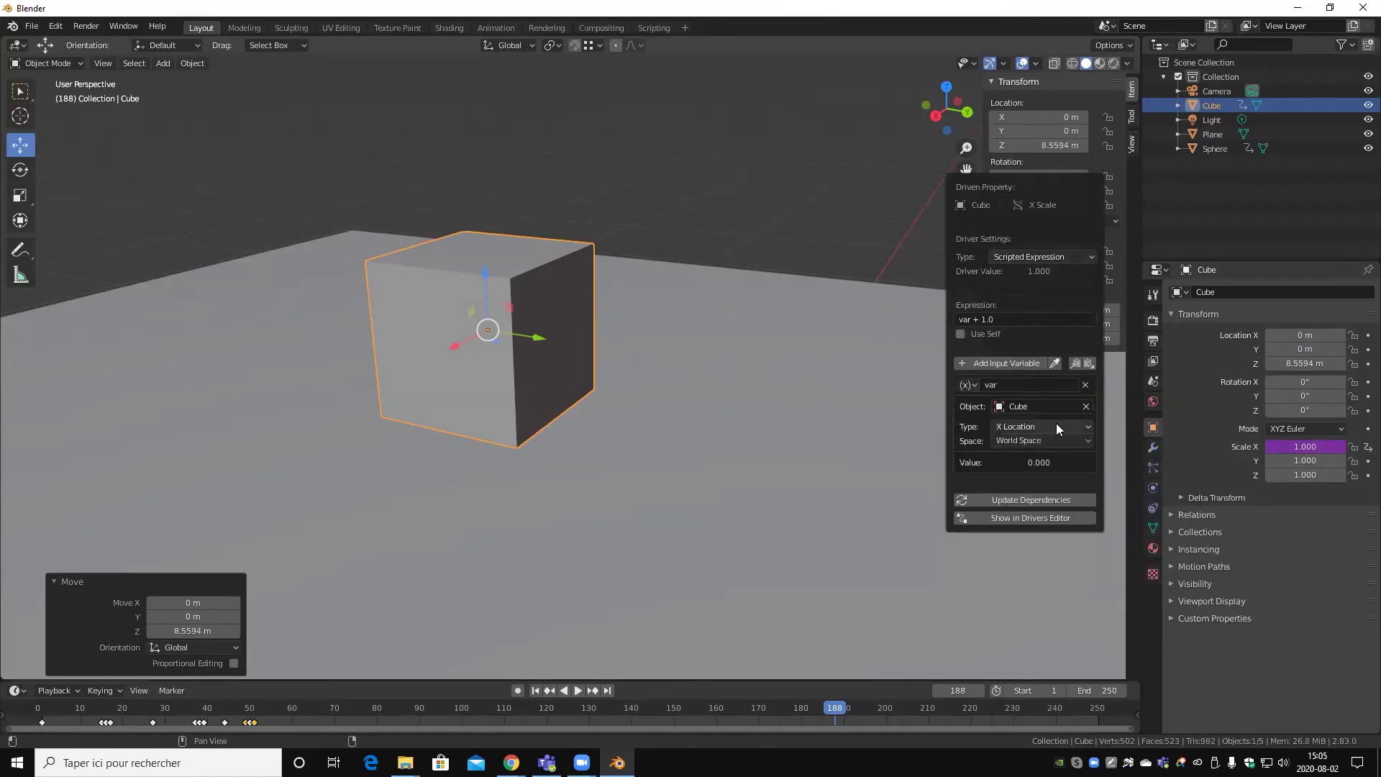
left_click(1013, 428)
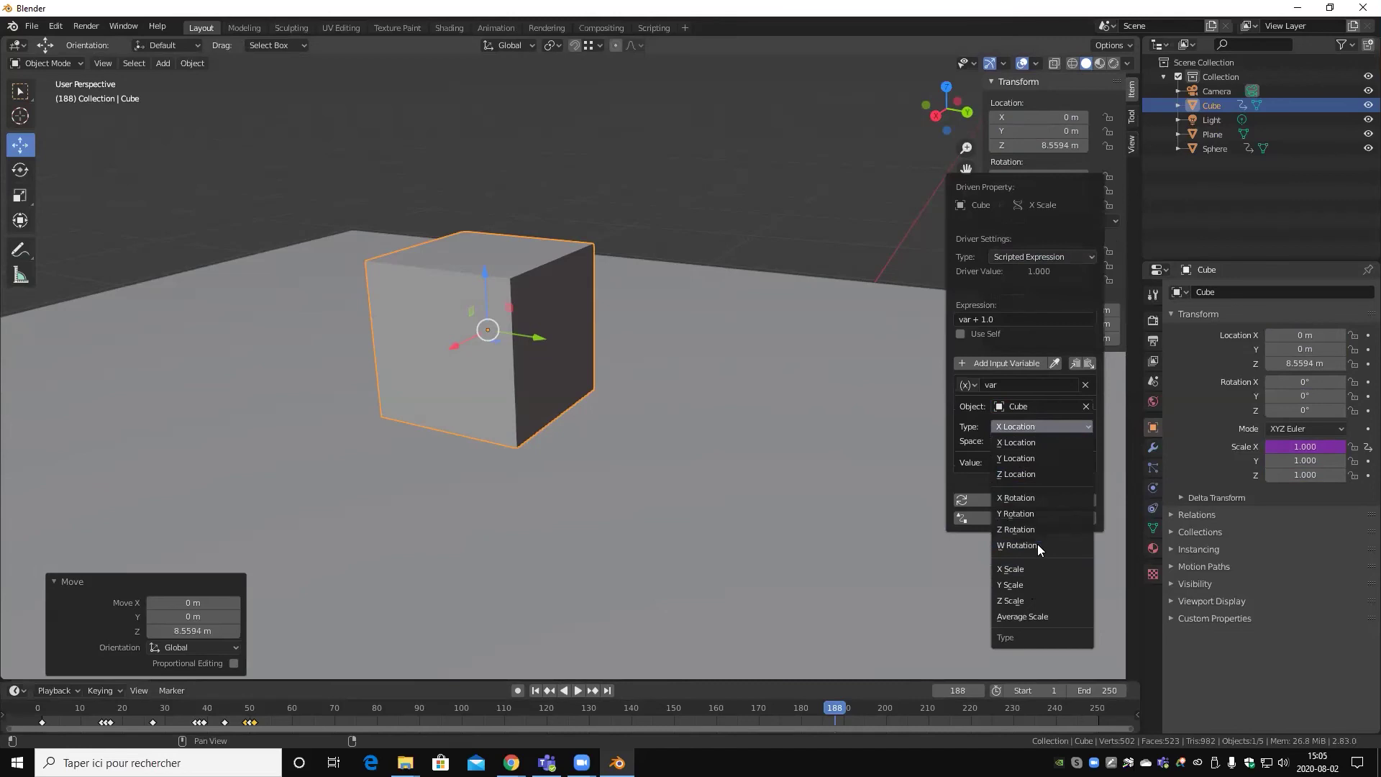
left_click(1020, 601)
- Change the driver expression to var /2+0.5
left_click(1004, 315)
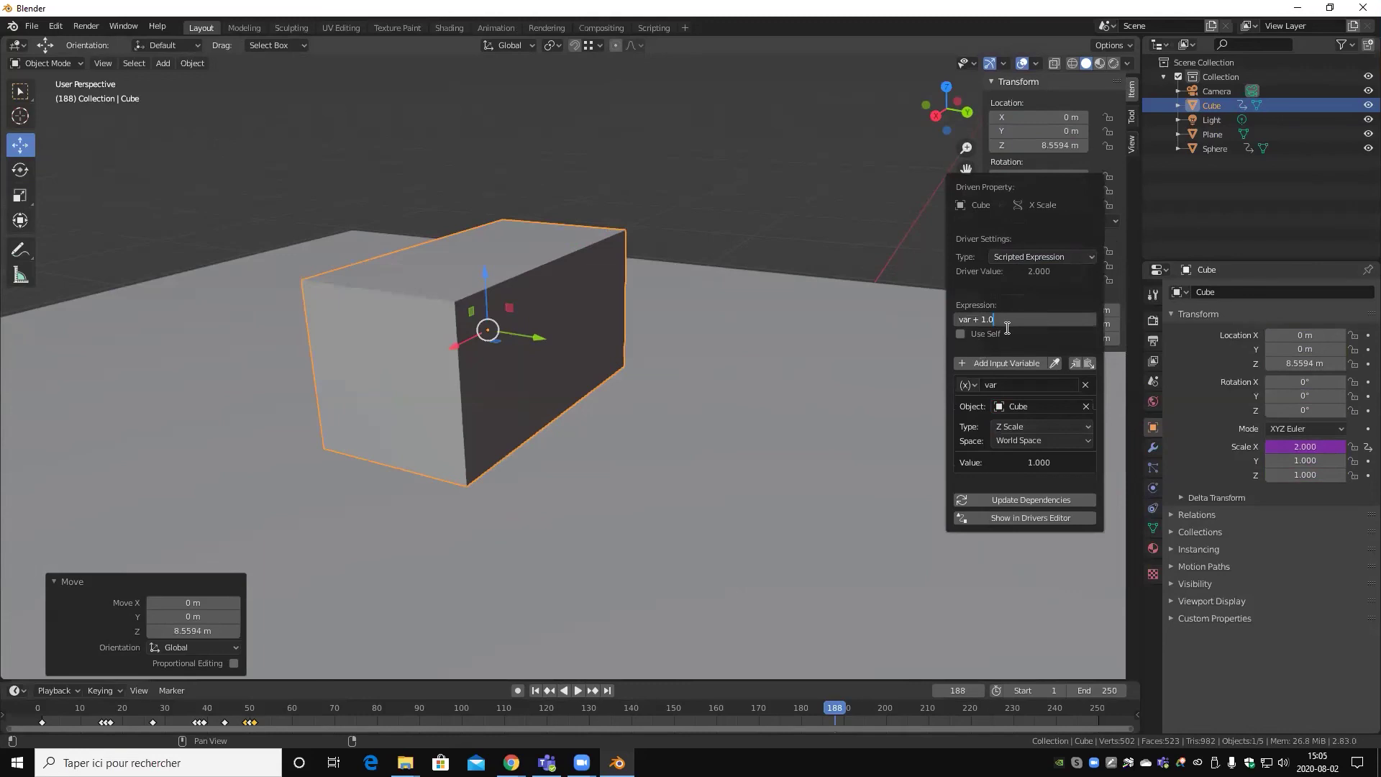
key("BackSpace")
type("var /2")
key("Return")
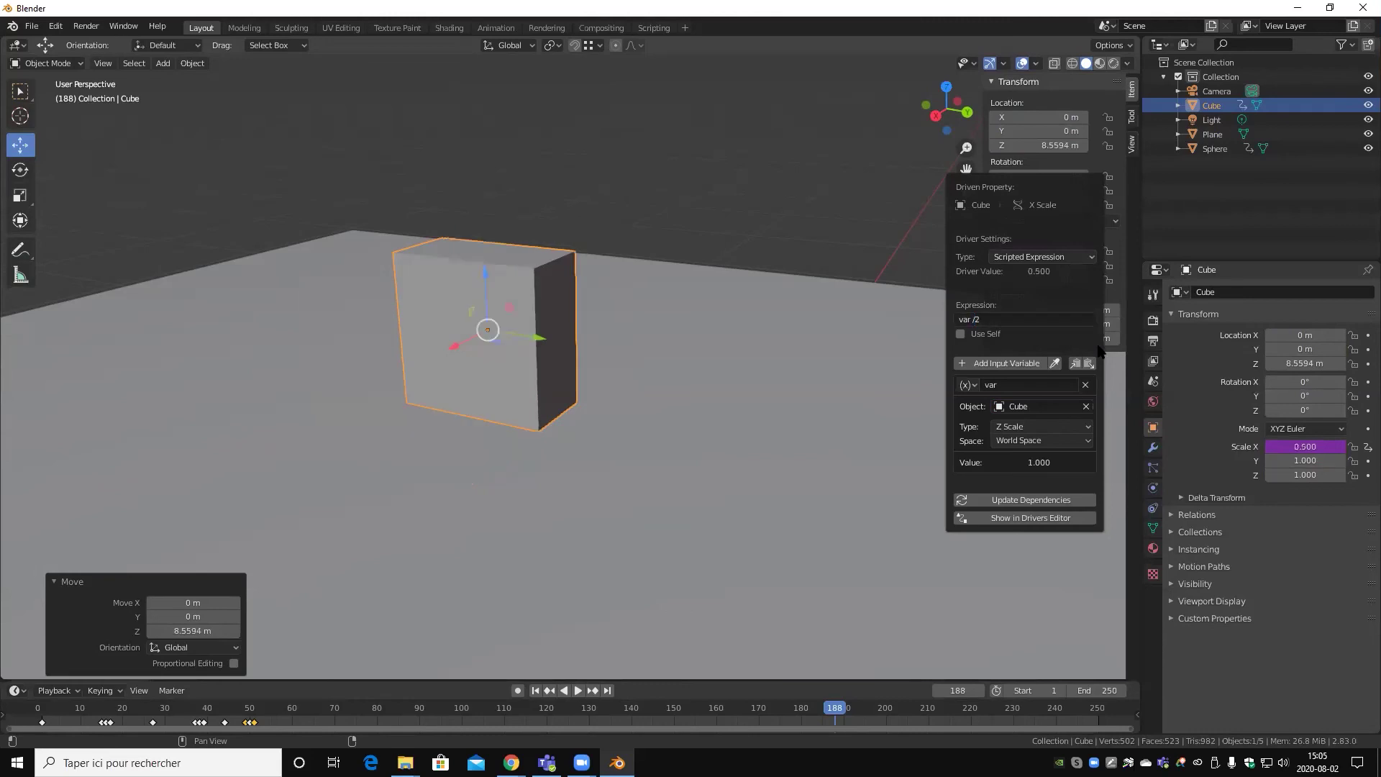
left_click(1008, 319)
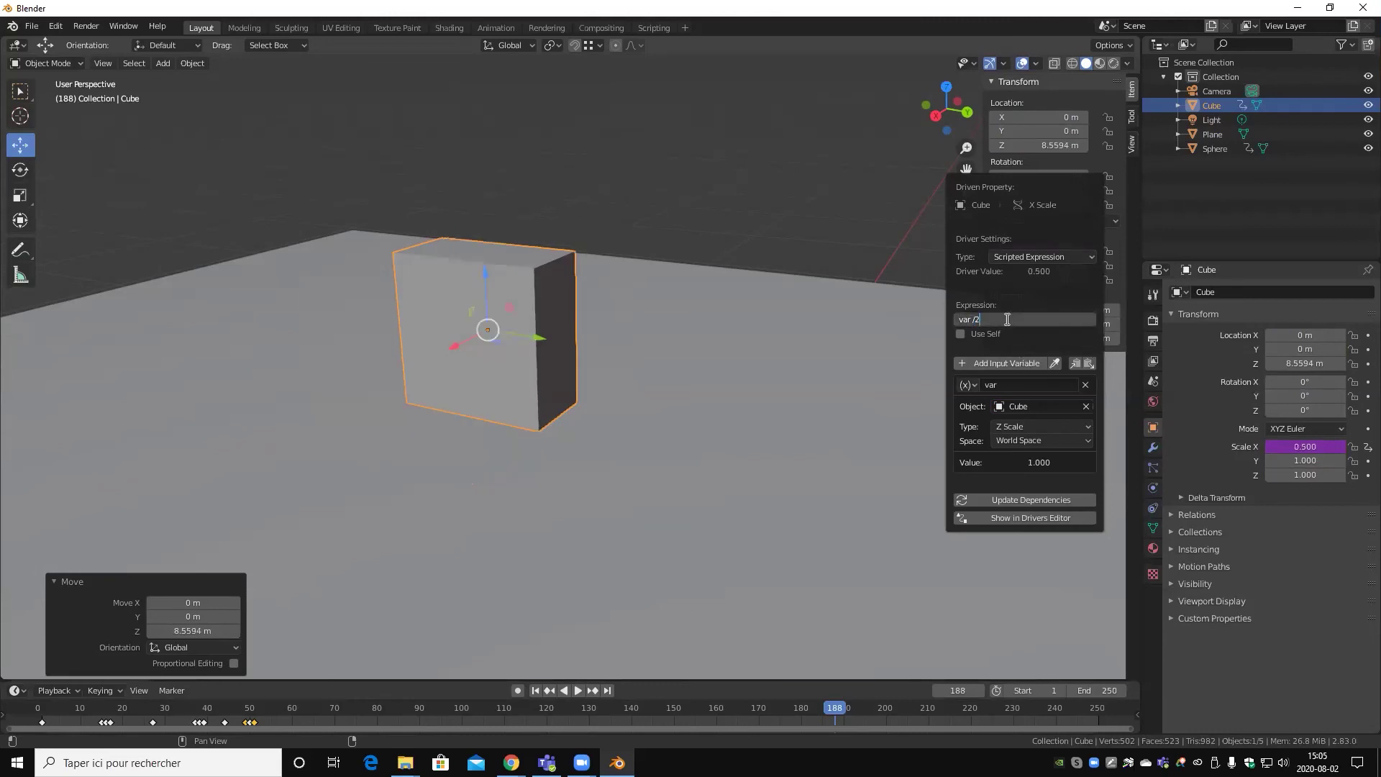
type("+0.5")
key("Return")
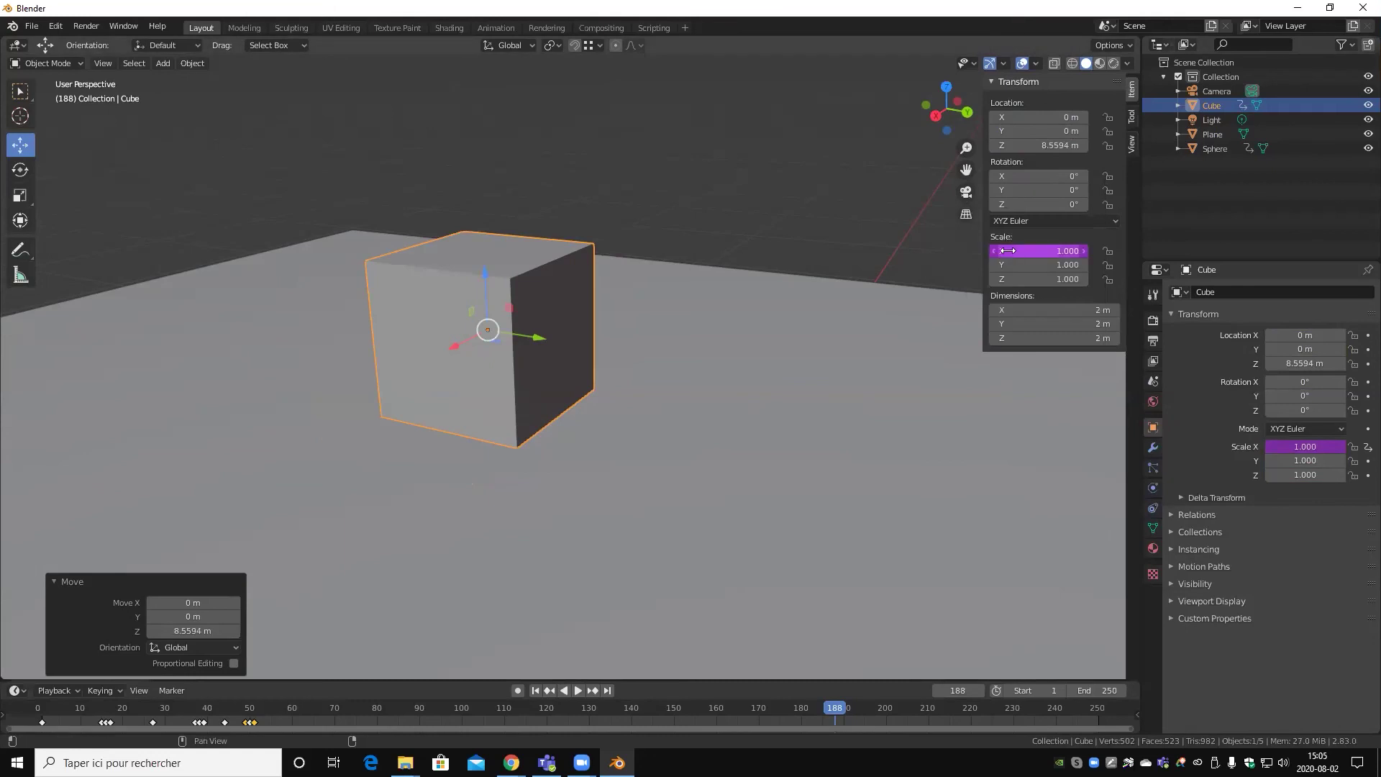
- Copy the X-scale driver and bring up Scale Y's context menu to paste it
right_click(1032, 250)
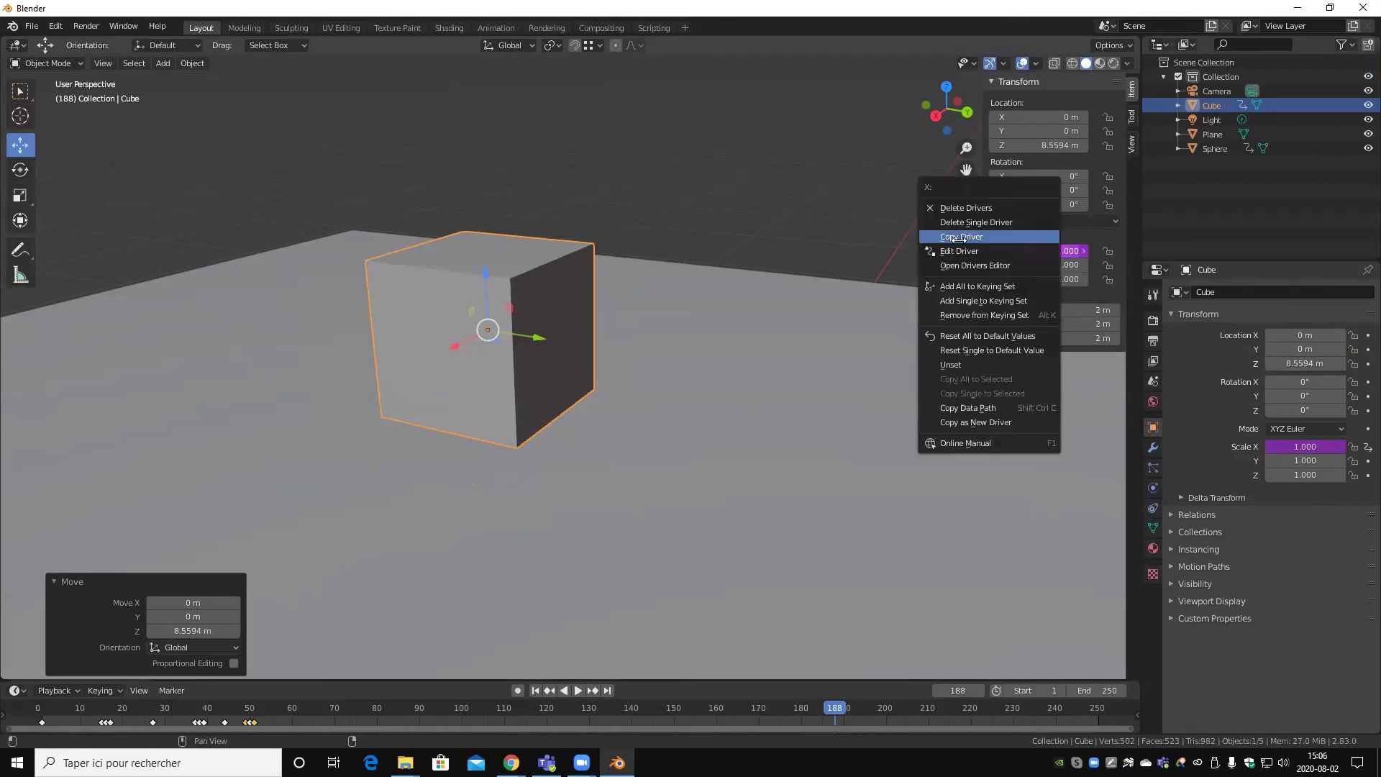
left_click(1036, 237)
right_click(1050, 263)
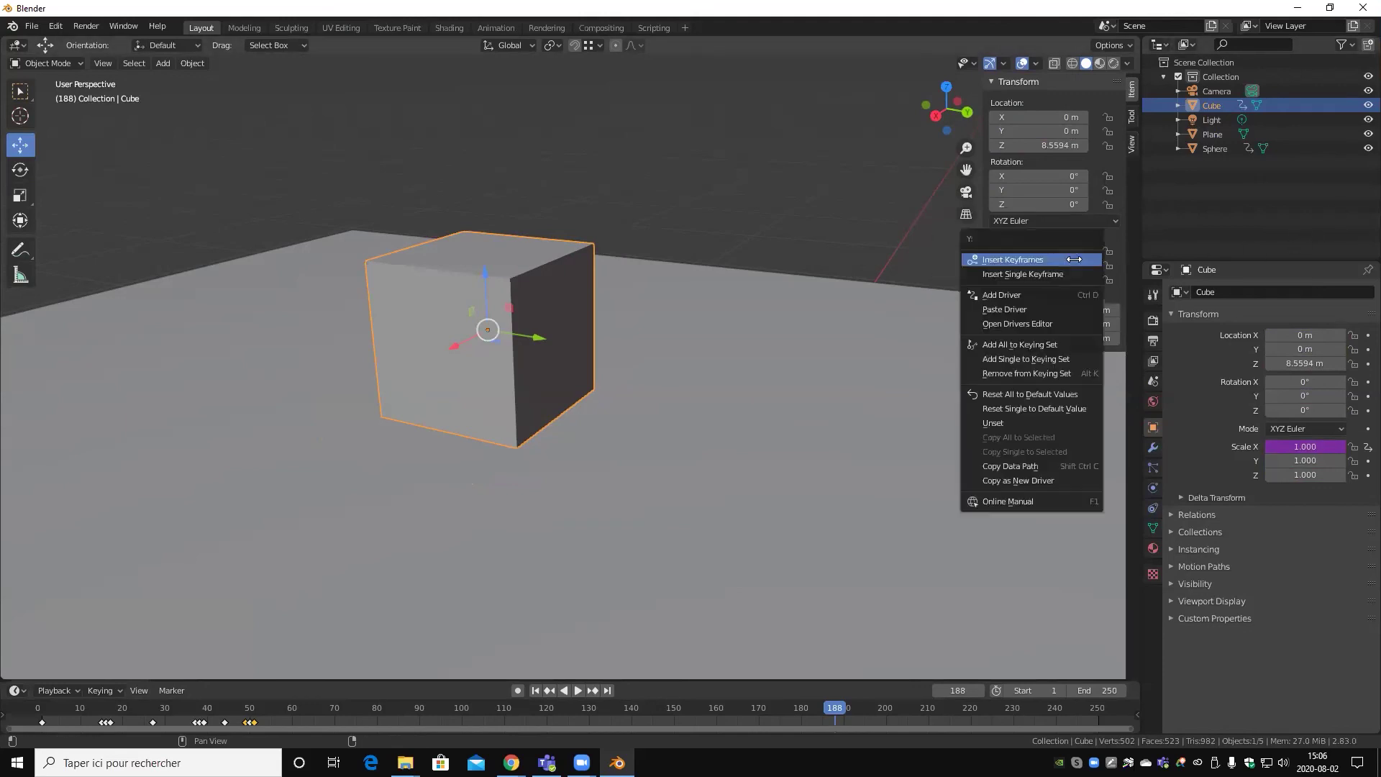
right_click(1035, 264)
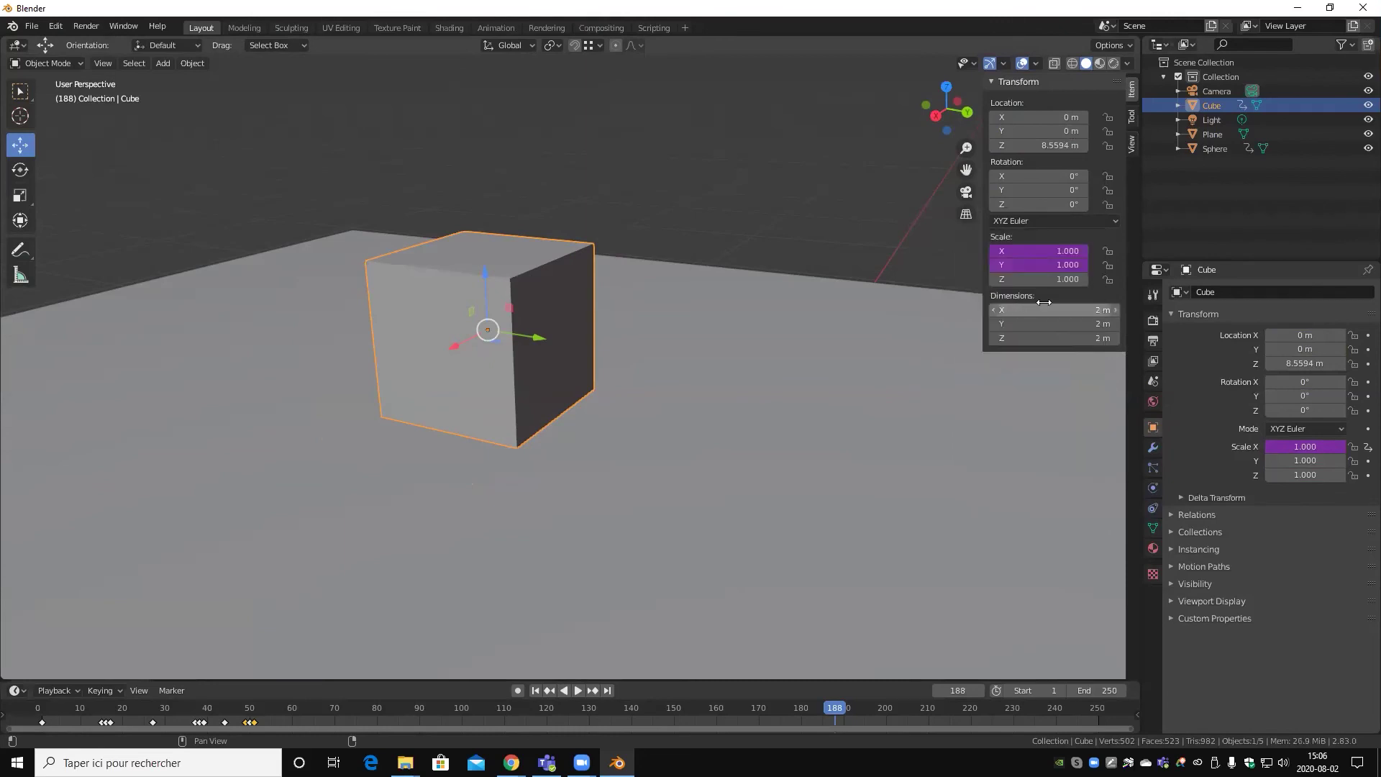
left_click(20, 195)
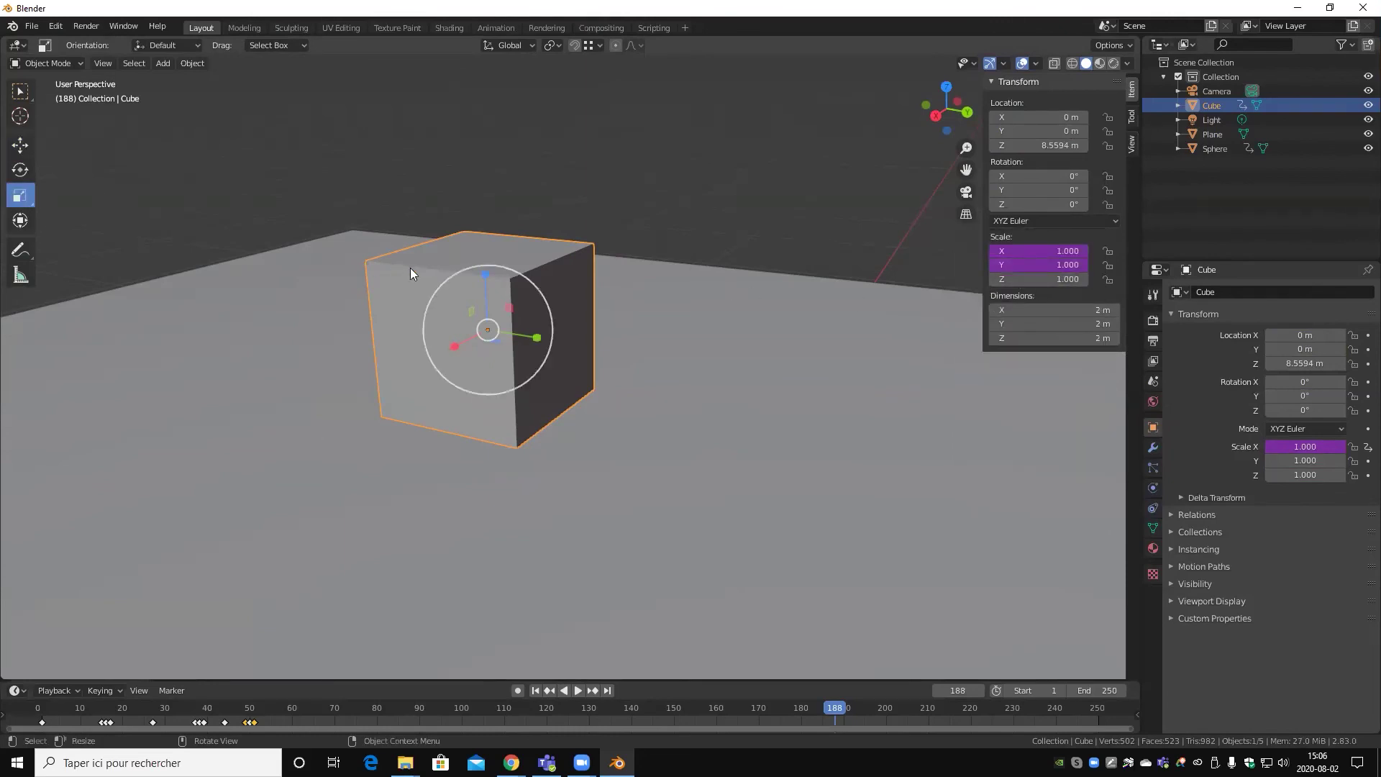
mouse_move(478, 271)
left_mouse_down()
mouse_move(477, 236)
mouse_move(489, 327)
mouse_move(478, 129)
mouse_move(478, 279)
mouse_move(488, 175)
mouse_move(497, 292)
mouse_move(494, 231)
left_mouse_up()
scroll(563, 243, "down", 5)
scroll(580, 260, "up", 8)
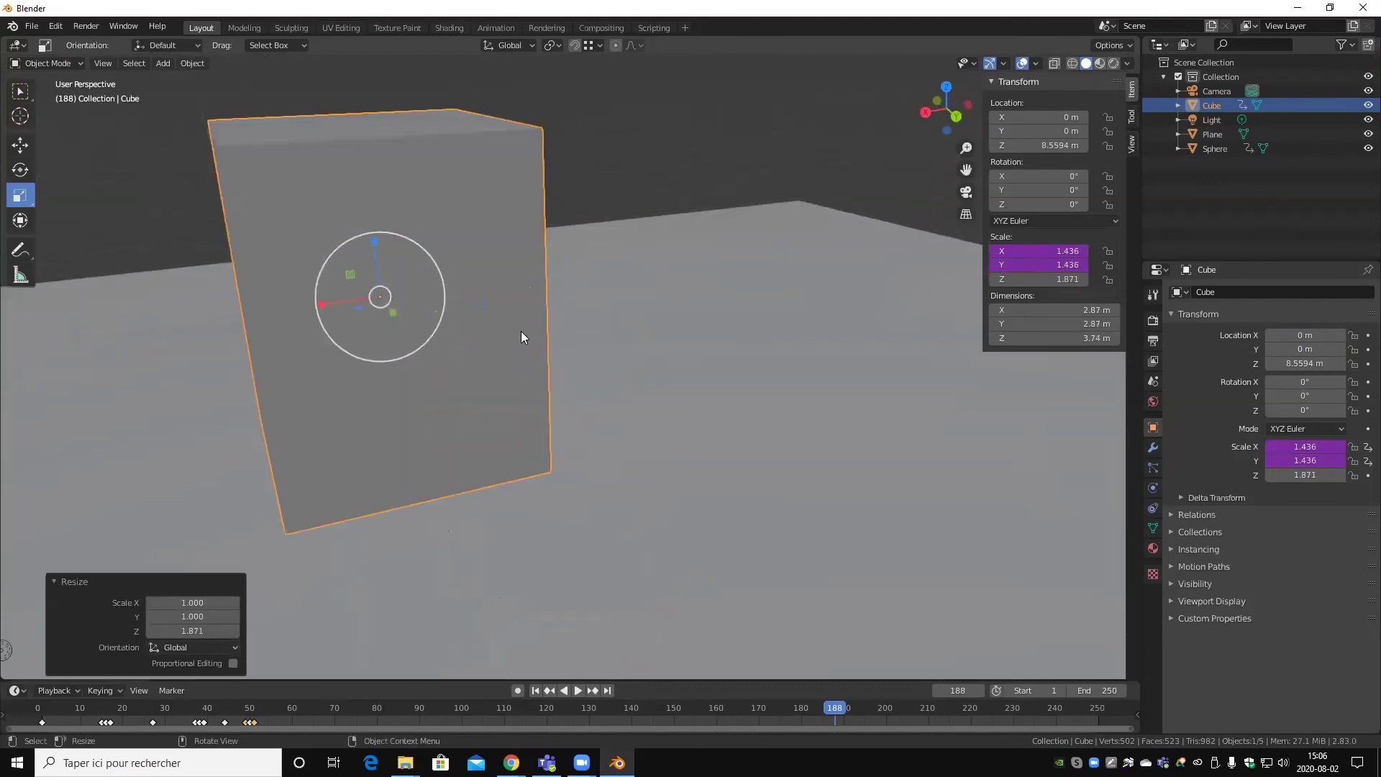
mouse_move(525, 332)
middle_mouse_down()
mouse_move(563, 341)
mouse_move(404, 288)
middle_mouse_up()
mouse_move(407, 287)
left_mouse_down()
mouse_move(403, 210)
mouse_move(404, 356)
mouse_move(414, 258)
left_mouse_up()
right_click(413, 258)
scroll(504, 273, "down", 3)
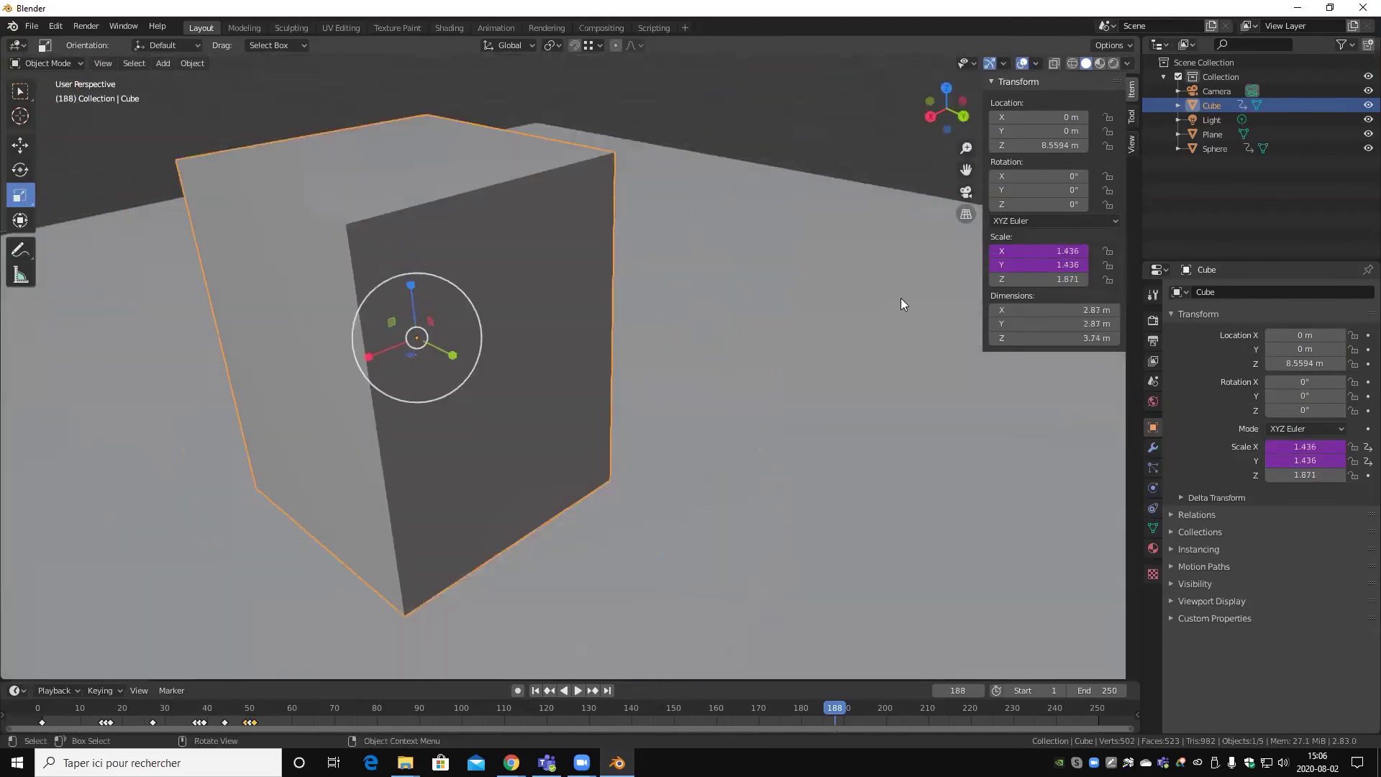
key("alt+s")
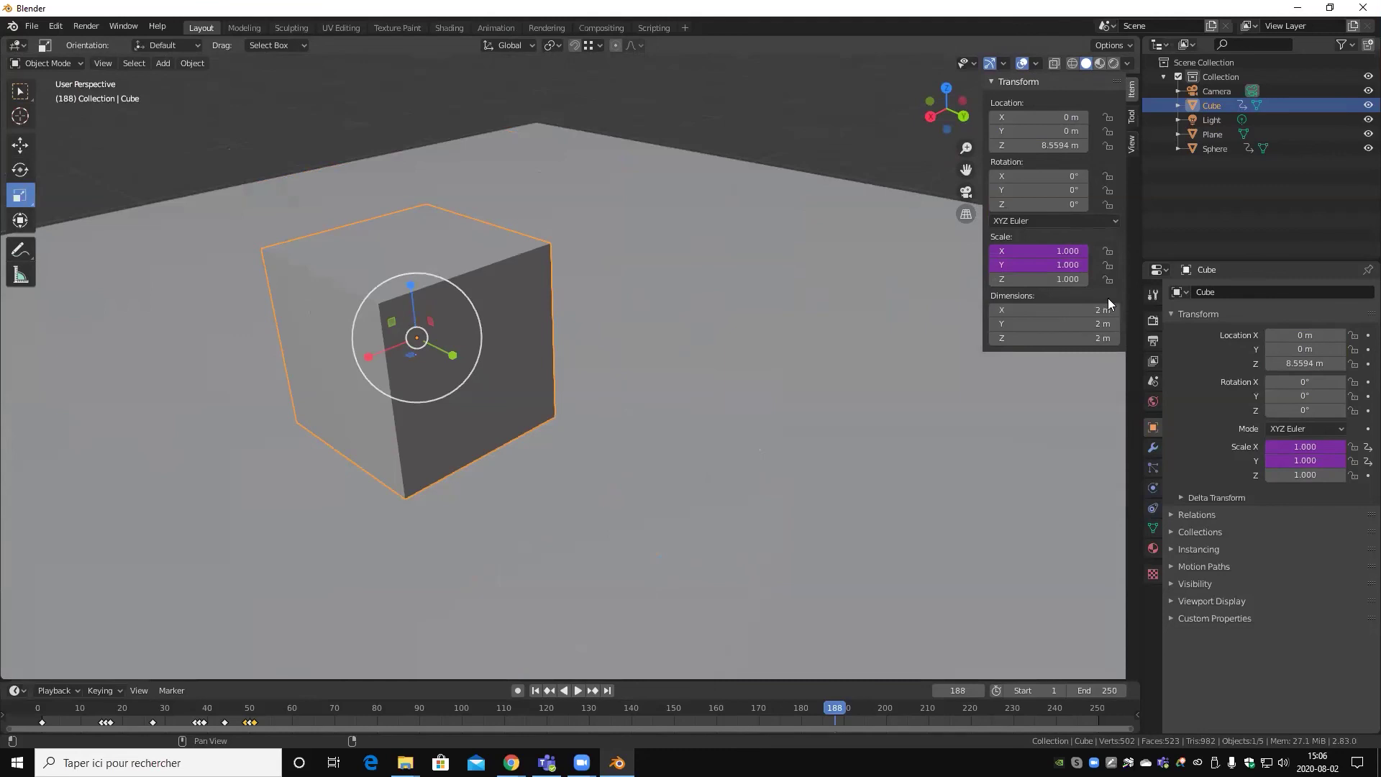
- Cut the X-scale driver expression back to begin with 2-(var, leaving it invalid
right_click(1036, 250)
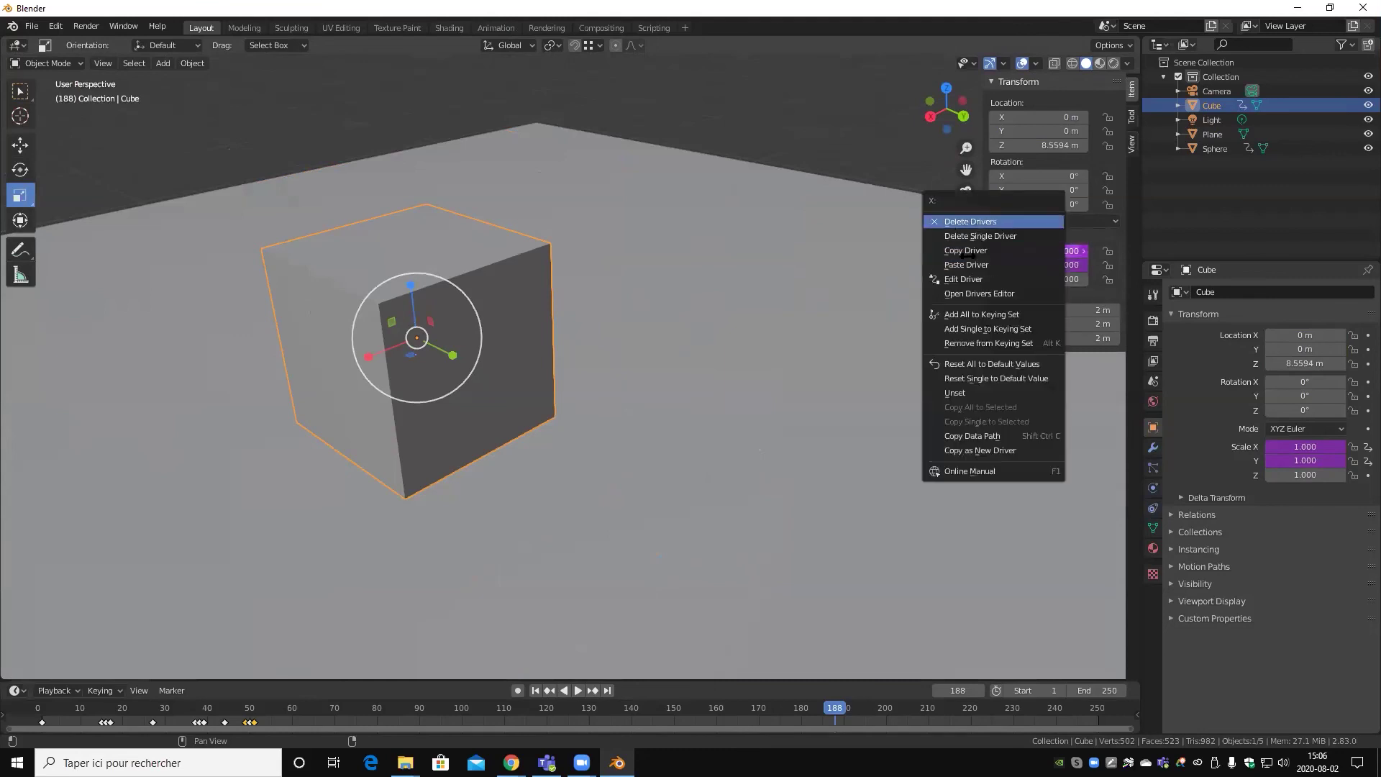
left_click(962, 279)
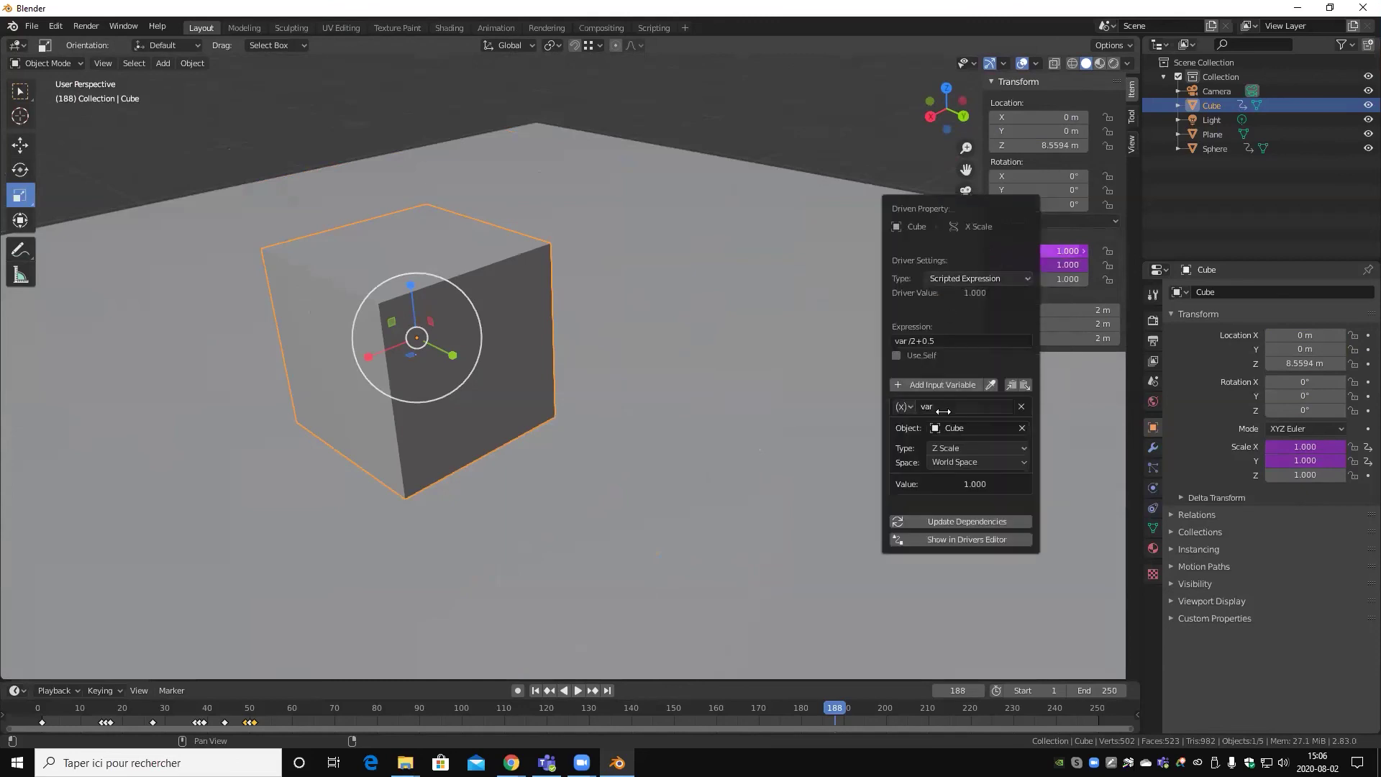
left_click(938, 341)
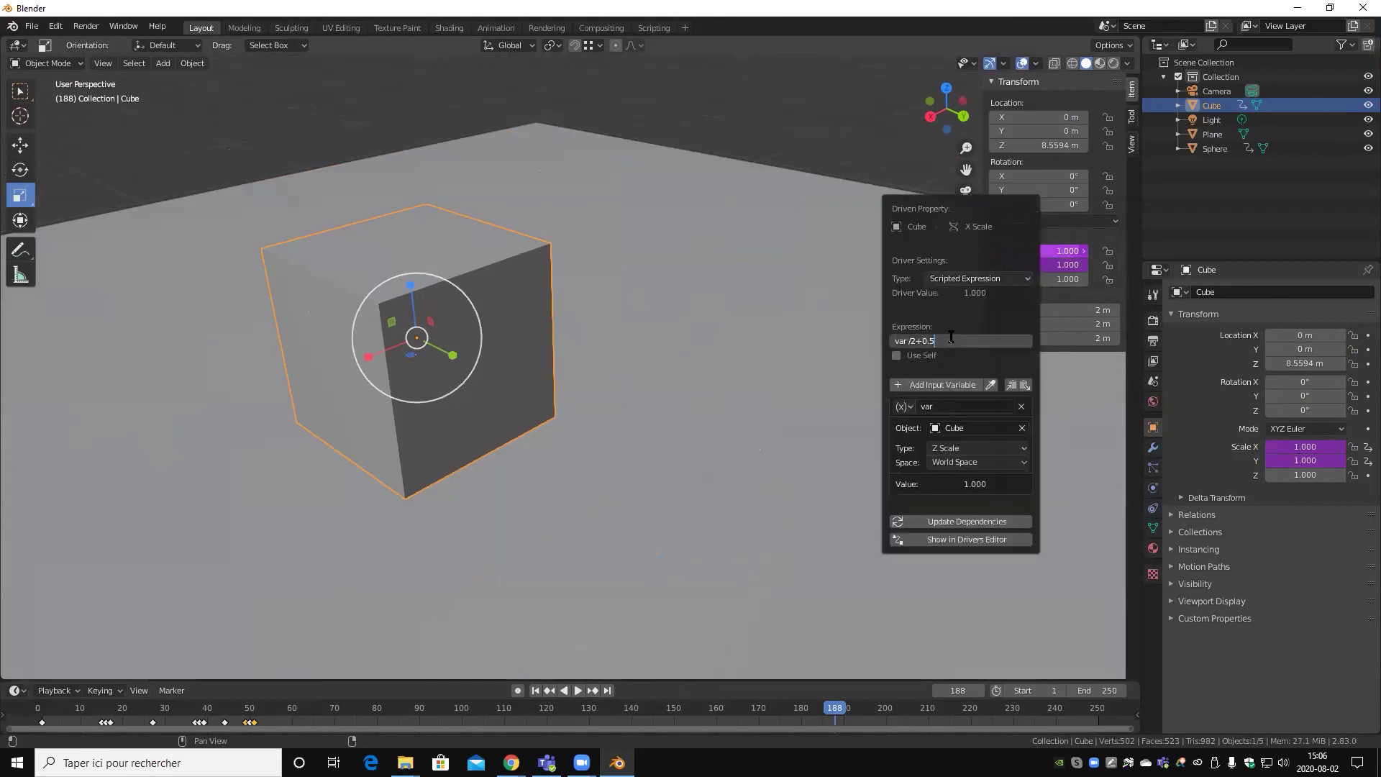
left_click(911, 342)
key("Delete")
key("Delete")
key("Delete")
type("*")
- Rename the X-scale driver variable to Bob
key("Return")
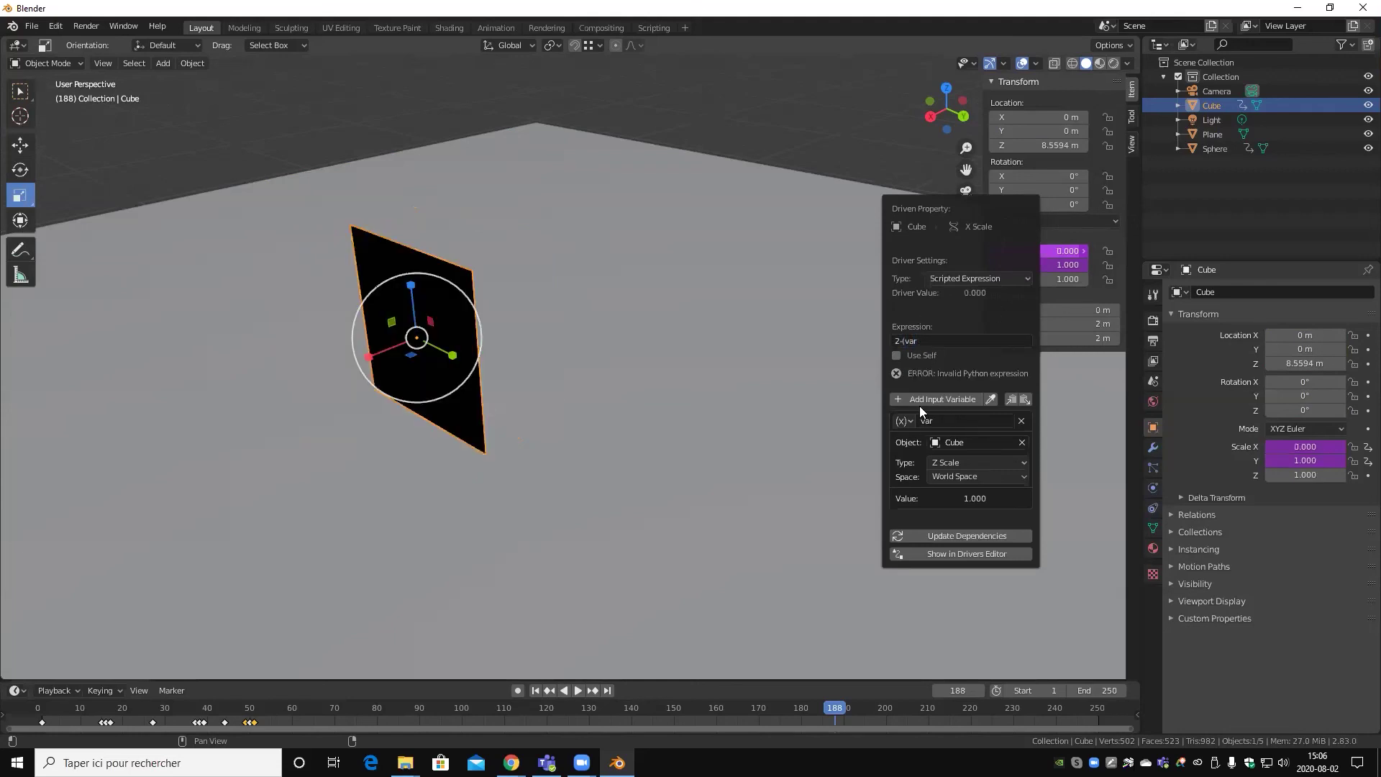
left_click(933, 418)
type("B")
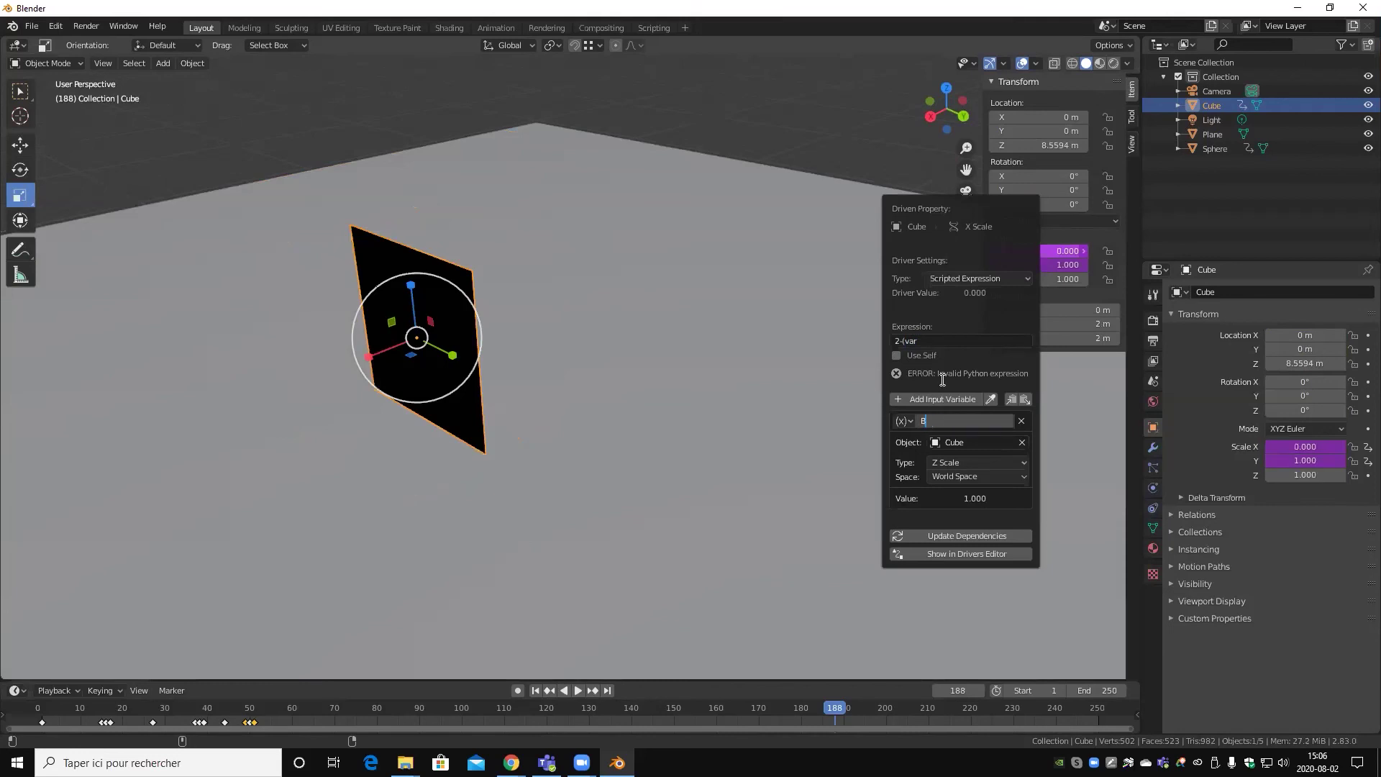
type("ob")
key("Return")
- Set the X-scale driver expression to 1.5-(Bob/2), restoring X scale to 1.000
left_click(927, 340)
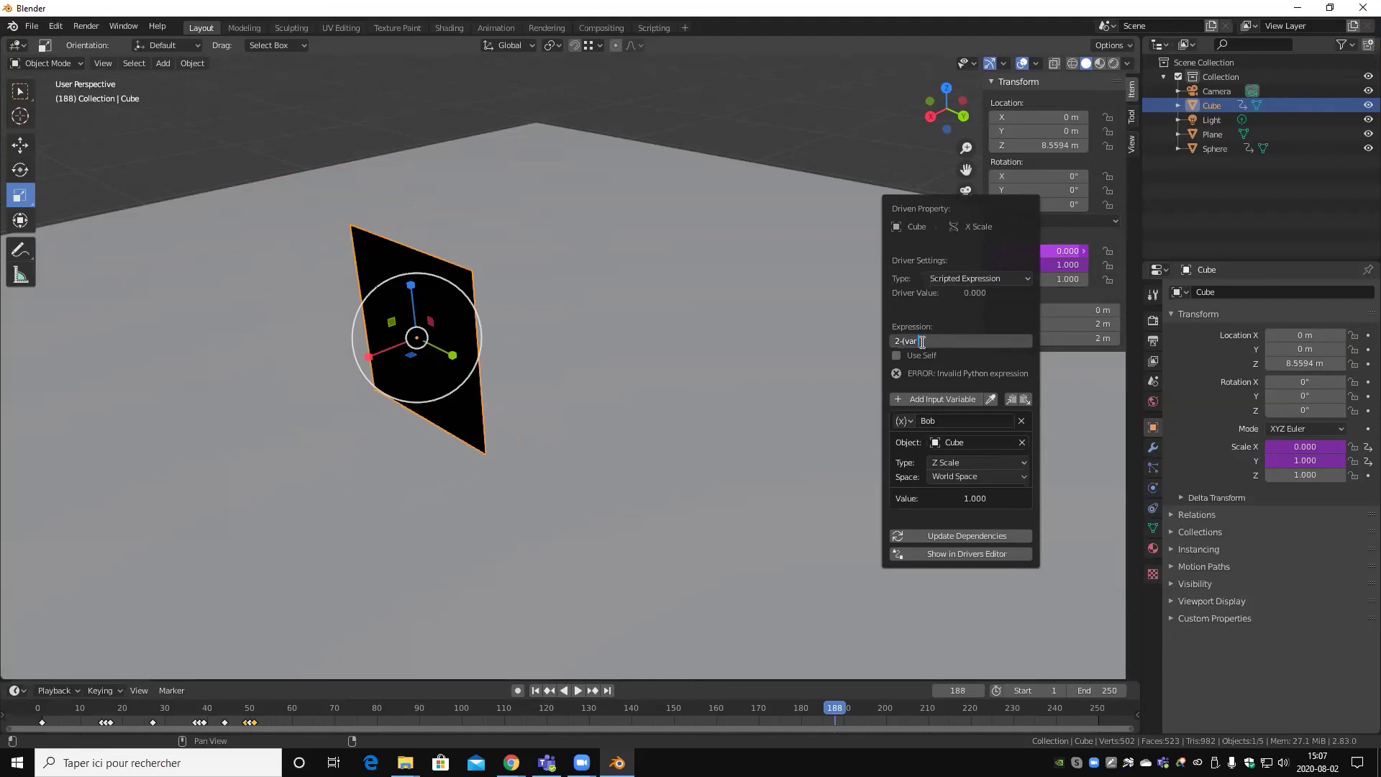
key("BackSpace")
type("Bob/2)")
key("Return")
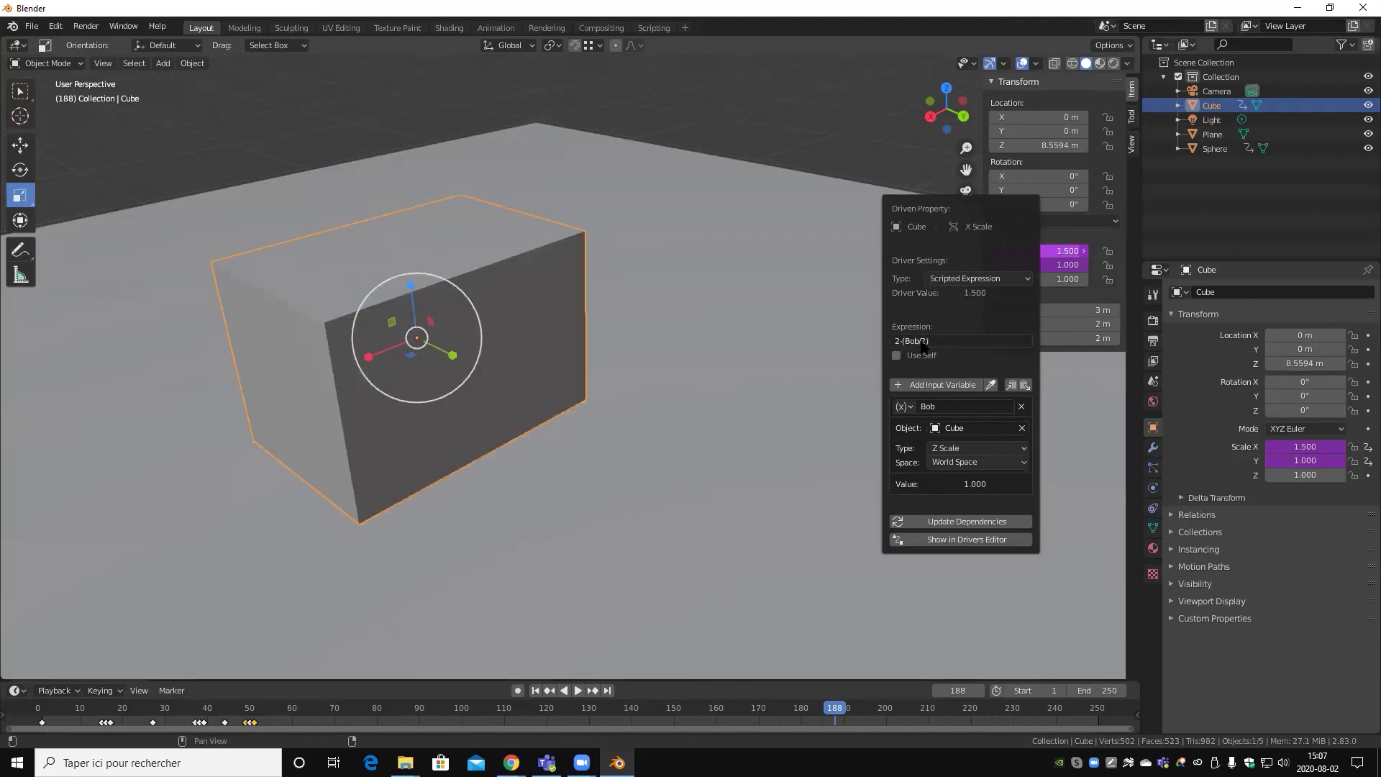
left_click(899, 339)
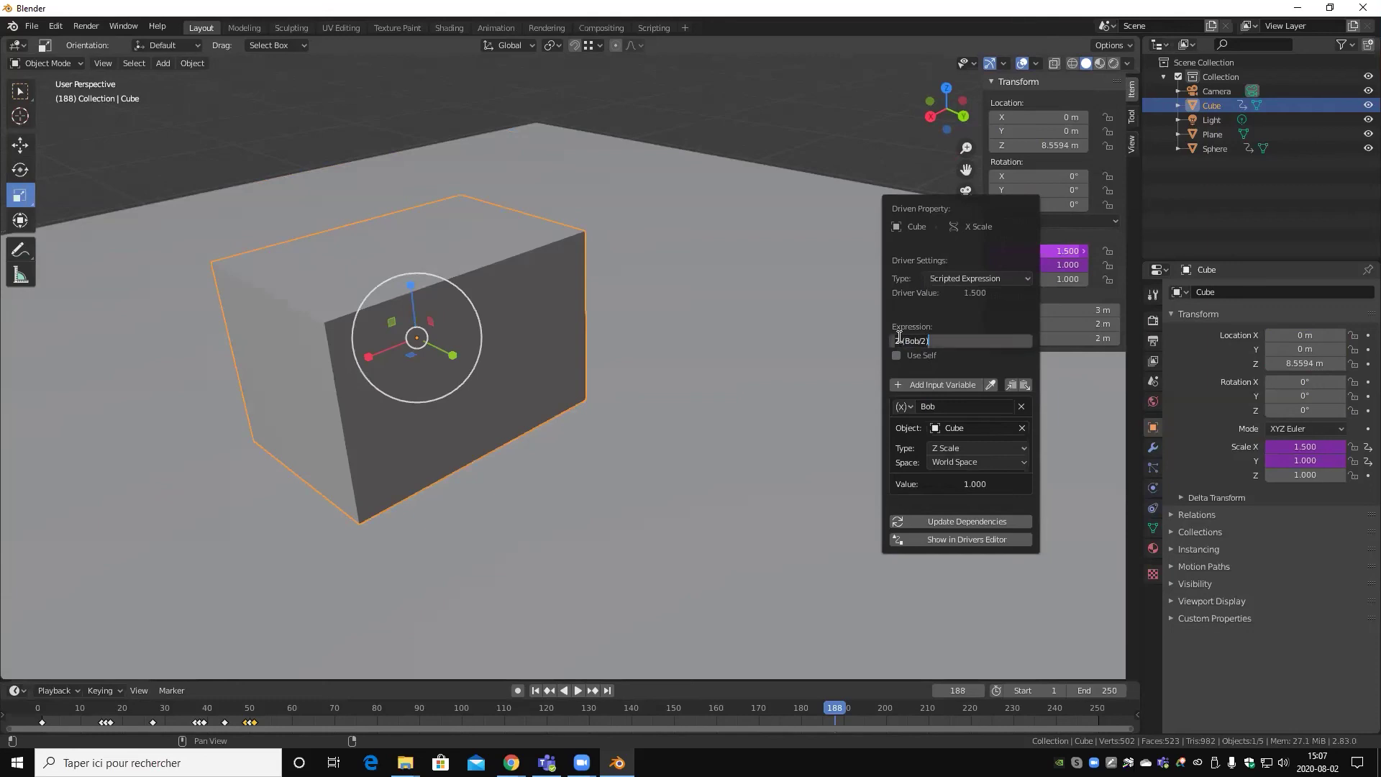
left_click(899, 340)
key("Return")
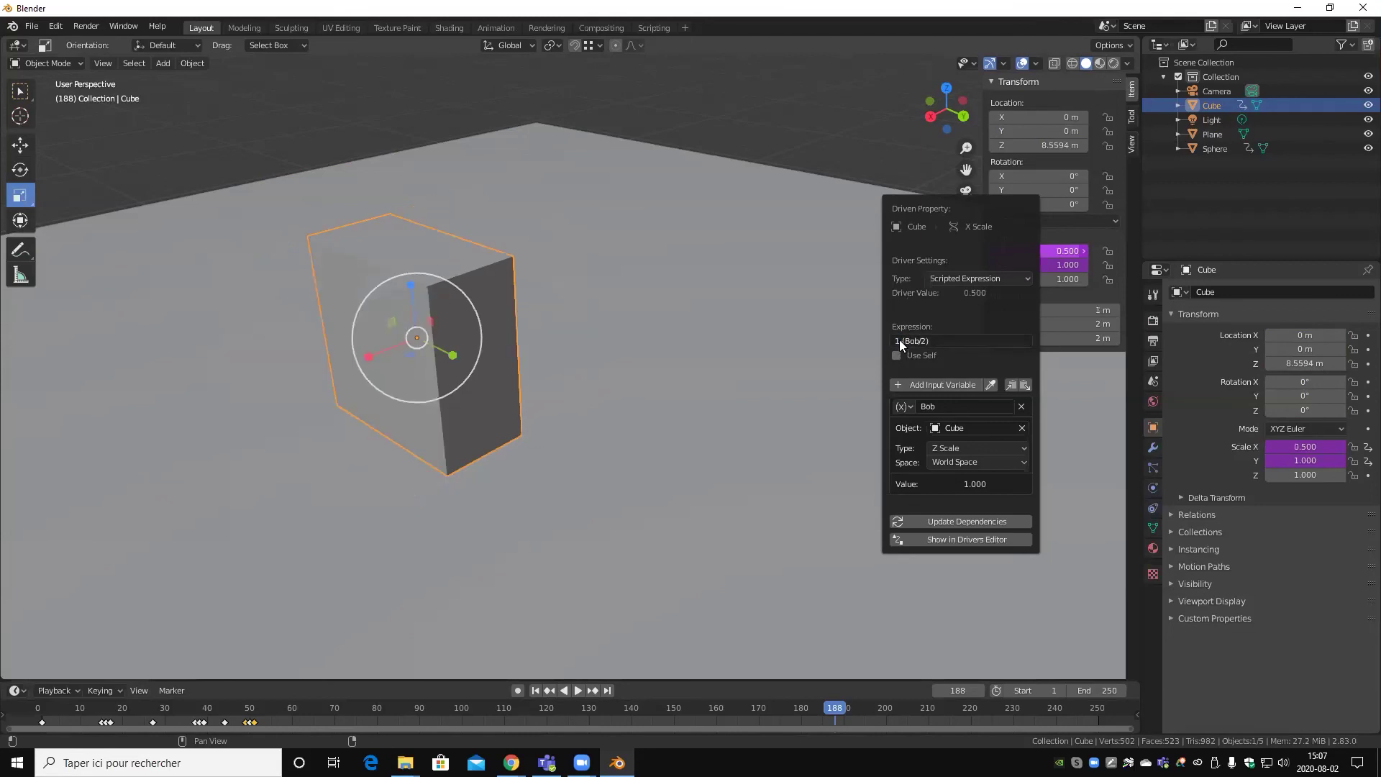
left_click(899, 340)
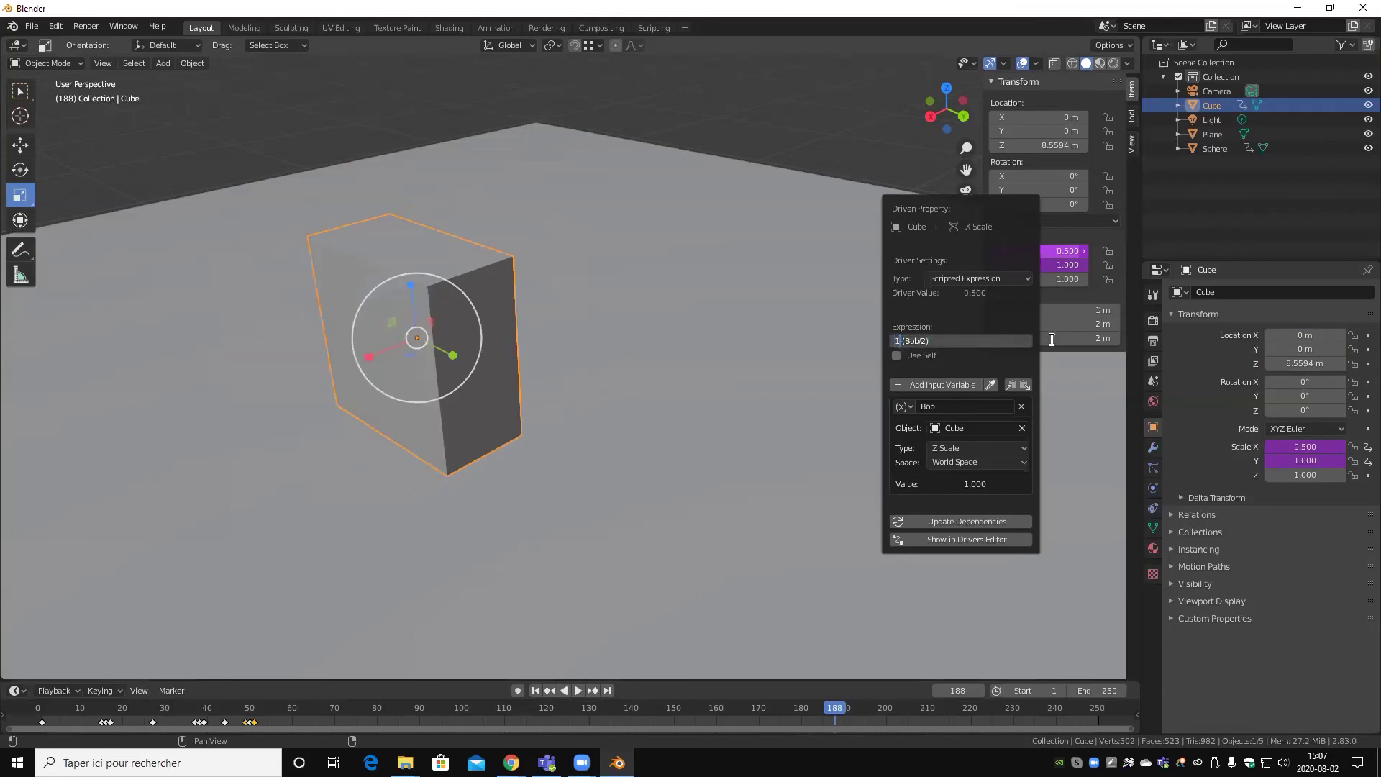
type(".5")
key("Return")
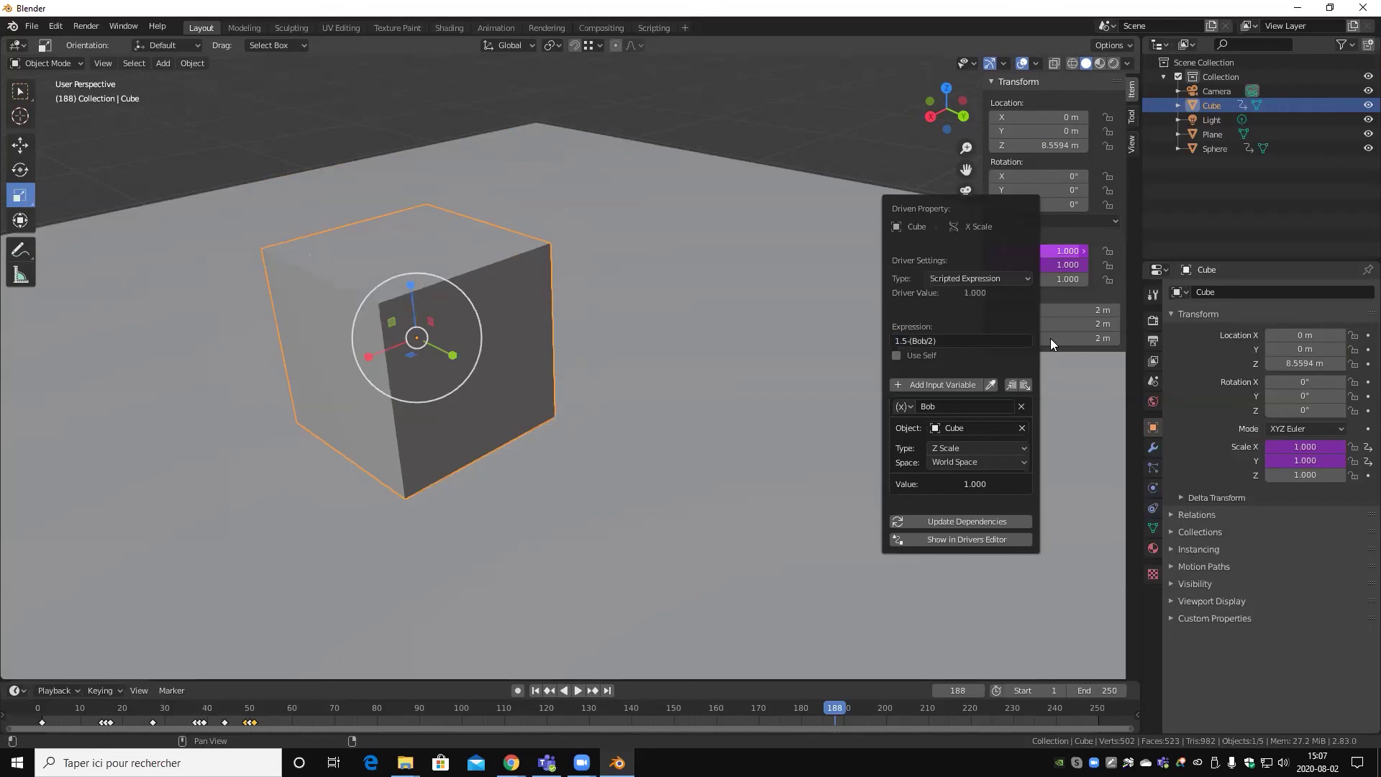
- Inspect the driver options on Scale X and Scale Y
right_click(1063, 254)
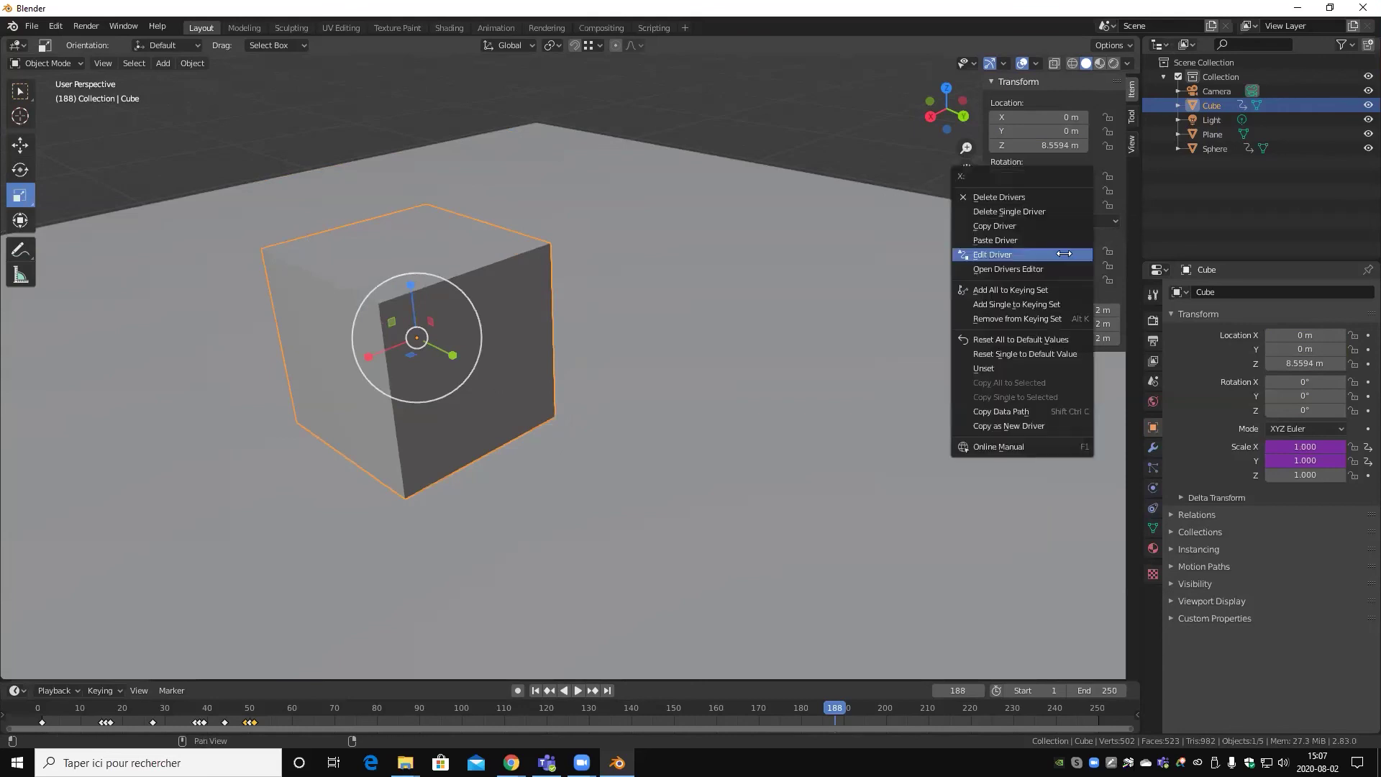
right_click(1000, 246)
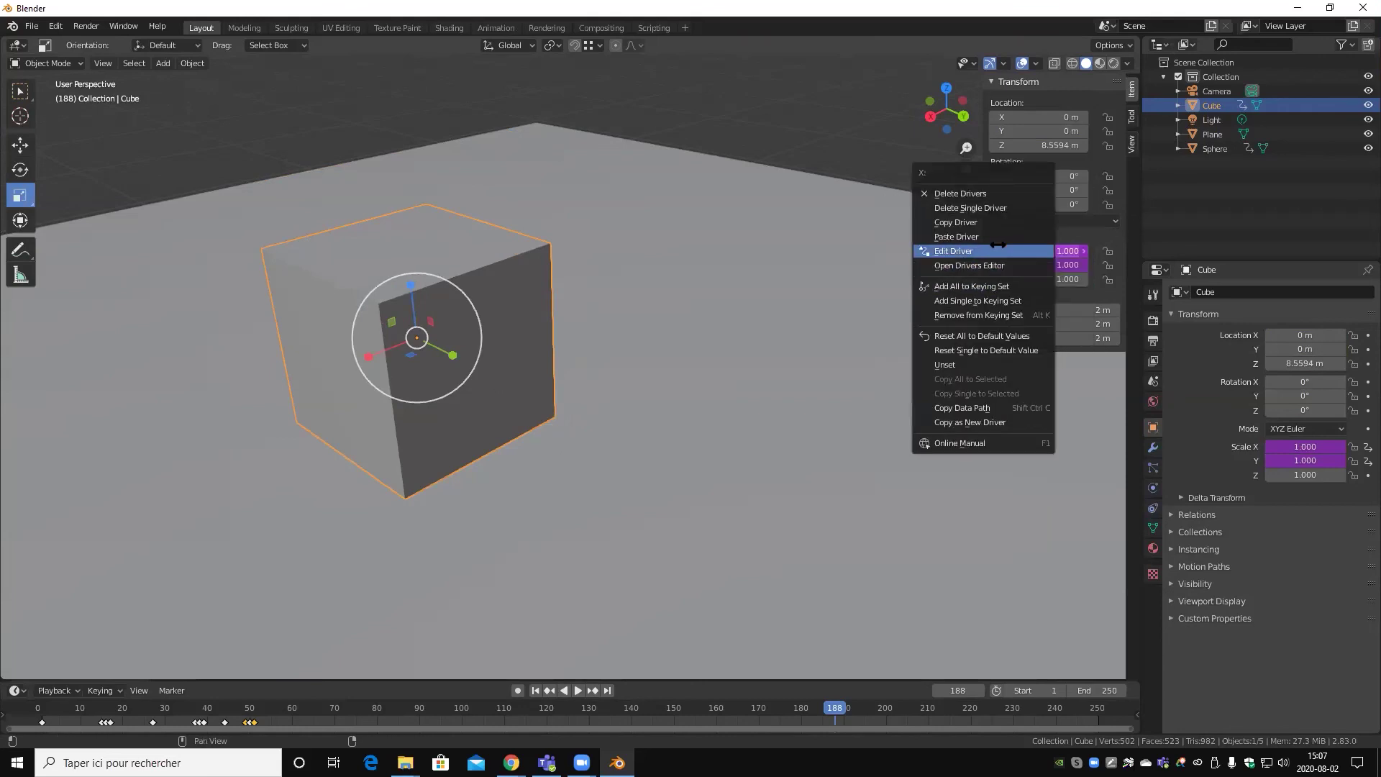
key("Escape")
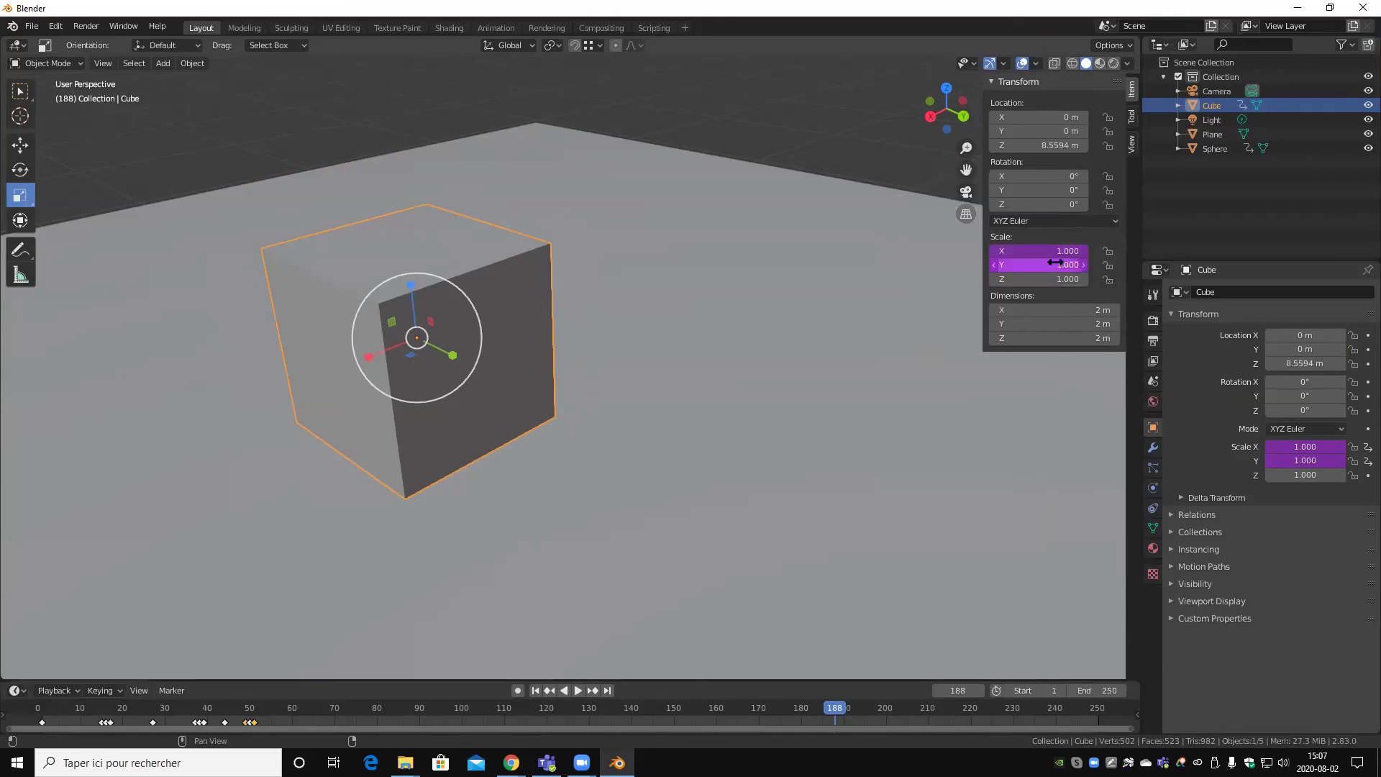
right_click(1054, 262)
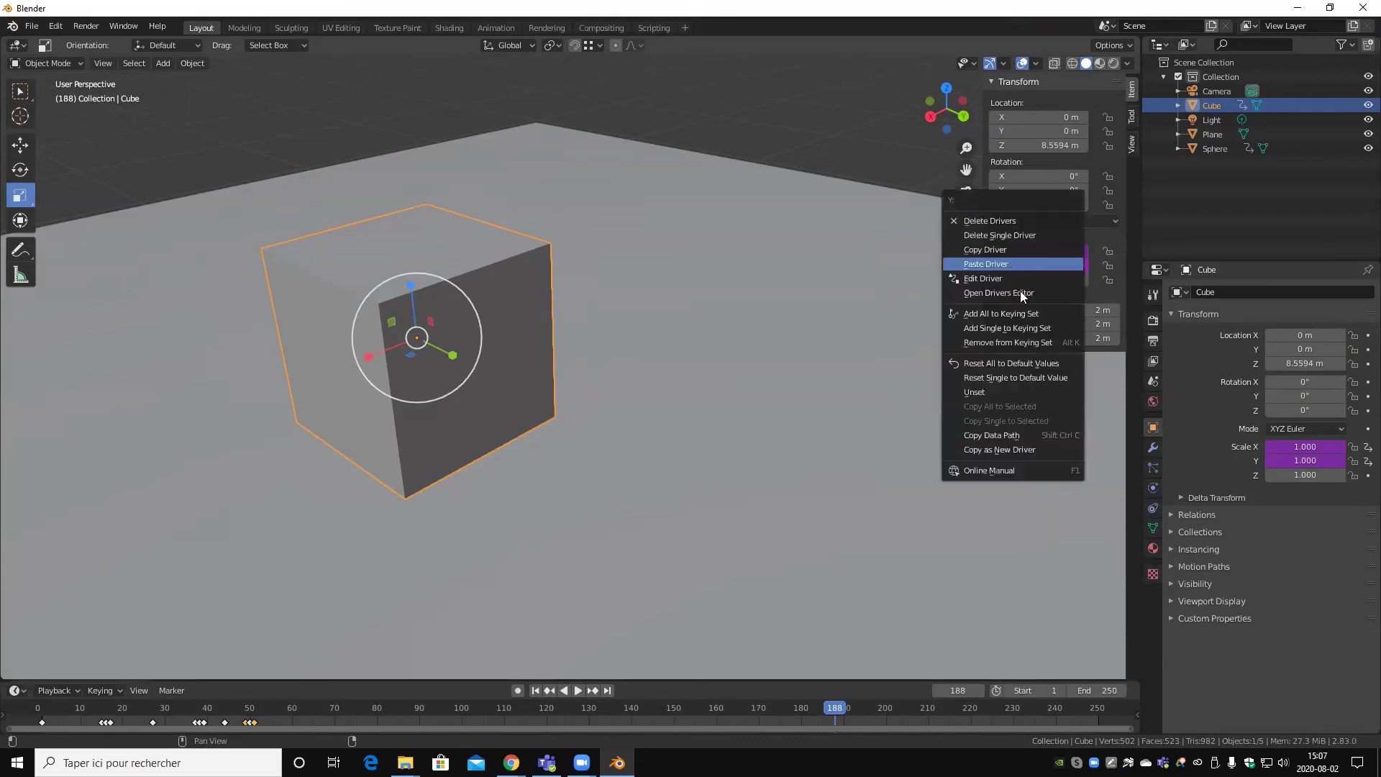
- Stretch the cube along Z to test the drivers, then reset its scale
mouse_move(409, 285)
left_mouse_down()
mouse_move(410, 222)
mouse_move(410, 318)
mouse_move(412, 248)
left_mouse_up()
scroll(522, 308, "down", 3)
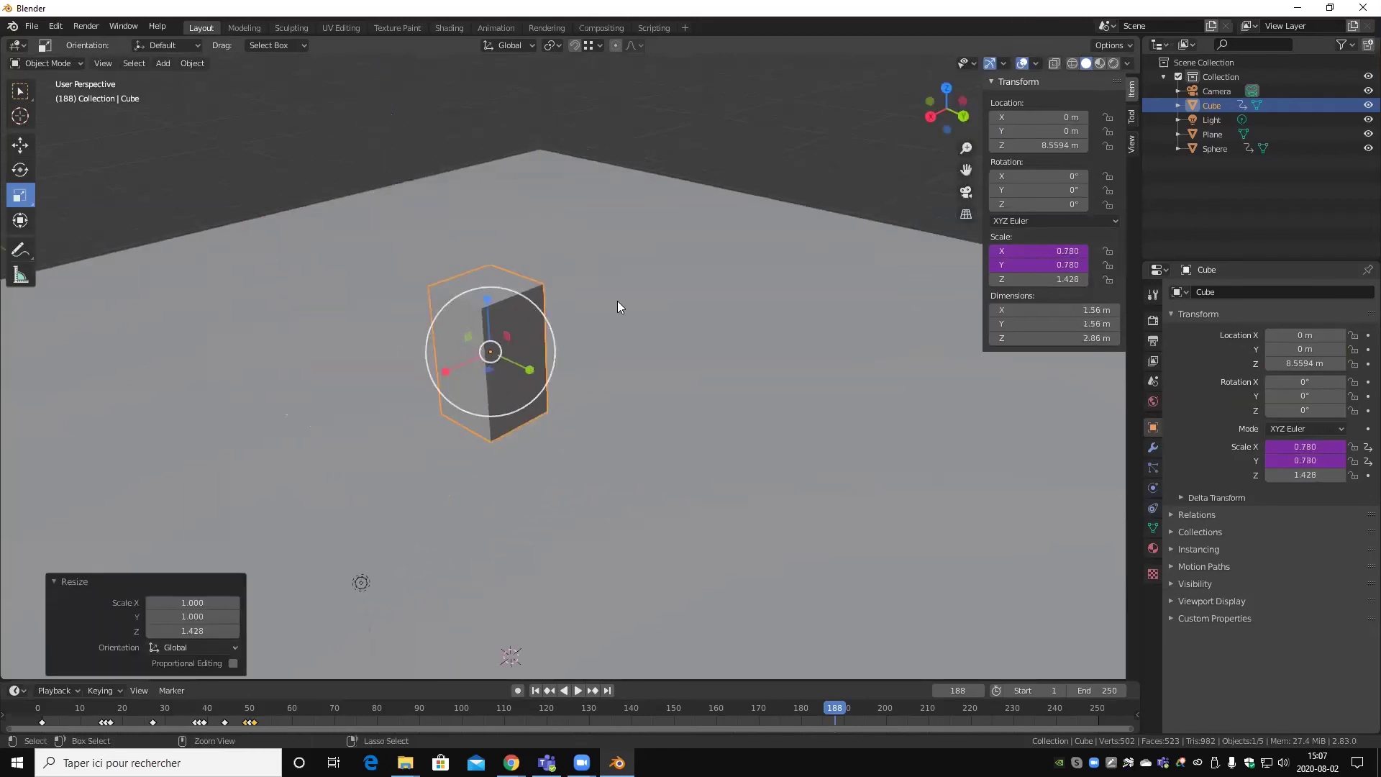
key("alt+s")
middle_click_drag(581, 330, 522, 275)
- In Edit Mode, move the cube's mesh up exactly 1 m on Z, then return to Object Mode
key("Tab")
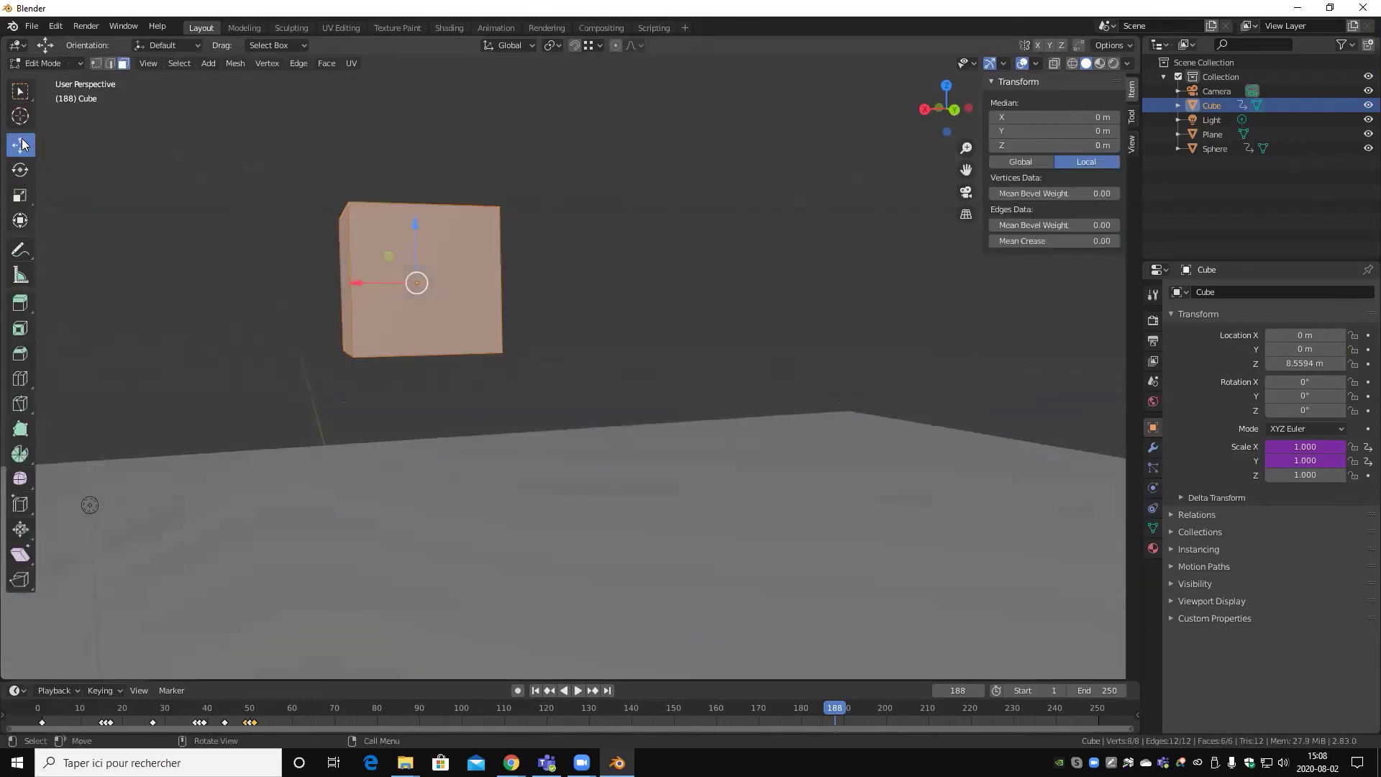
left_click_drag(414, 239, 411, 156)
left_click(205, 618)
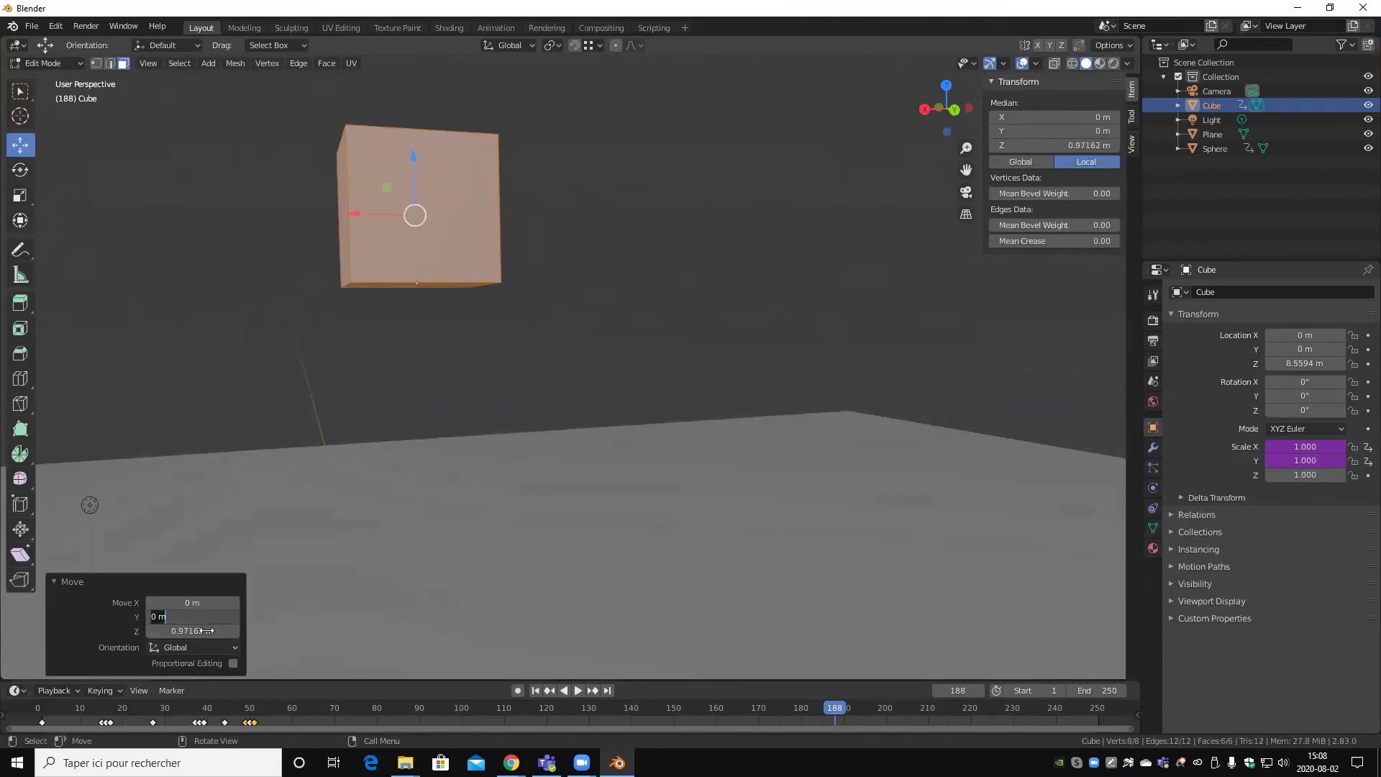
key("Tab")
type("1")
key("Return")
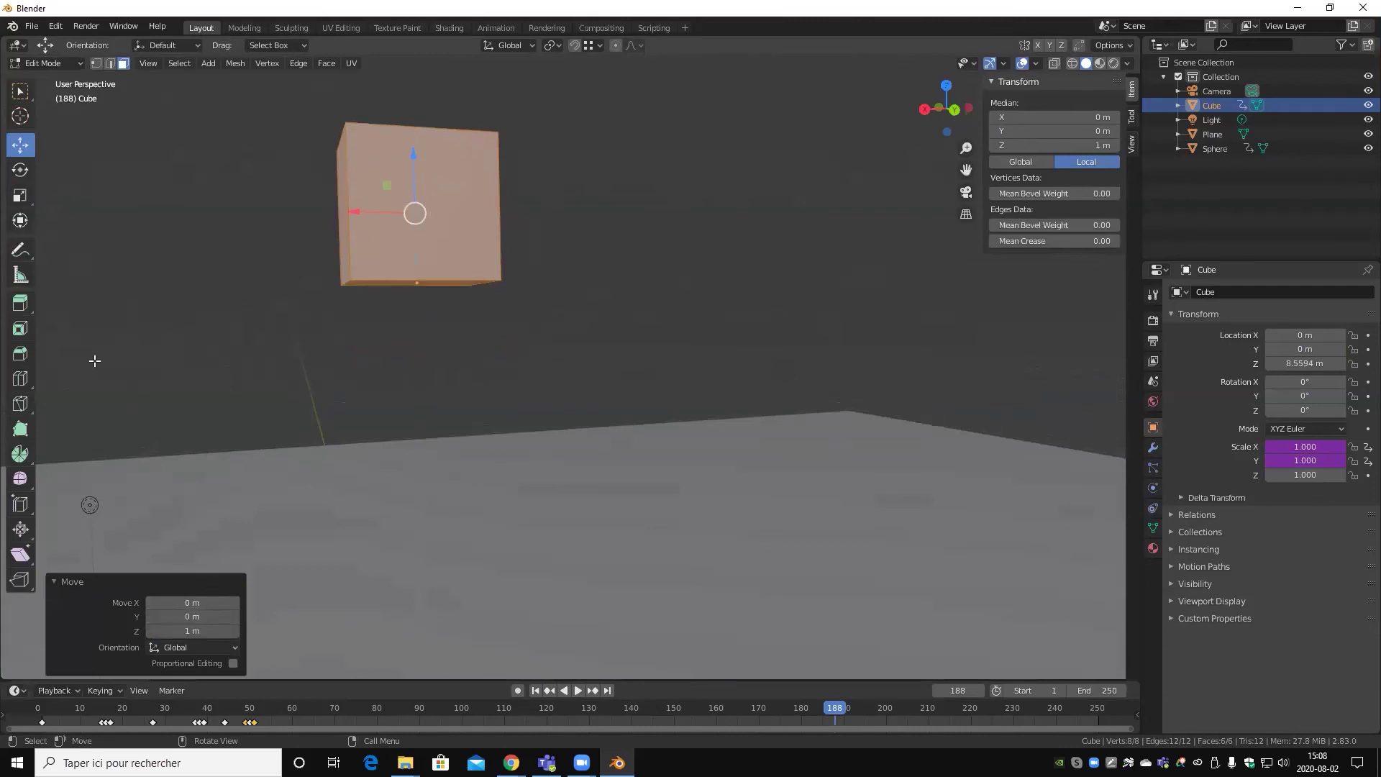
key("Tab")
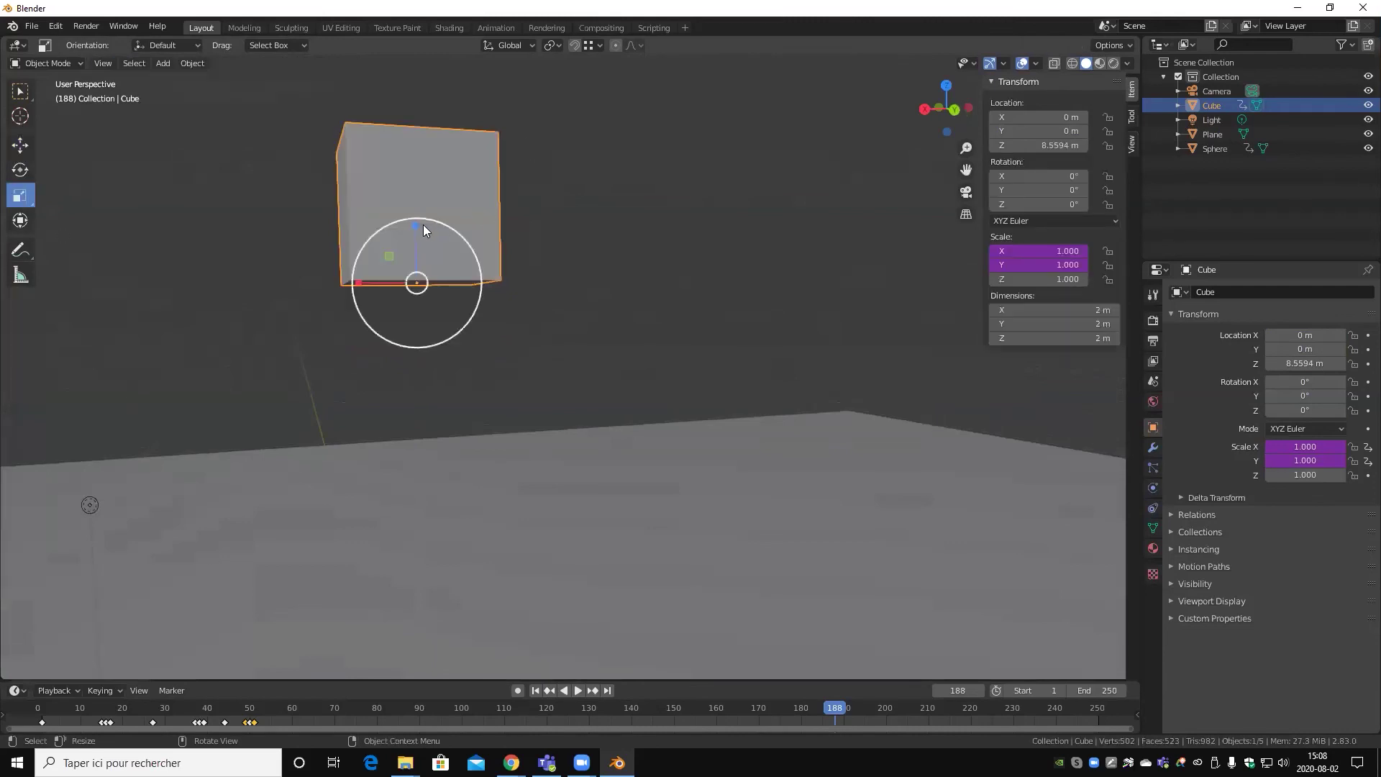
mouse_move(423, 224)
left_mouse_down()
mouse_move(414, 142)
mouse_move(415, 270)
left_mouse_up()
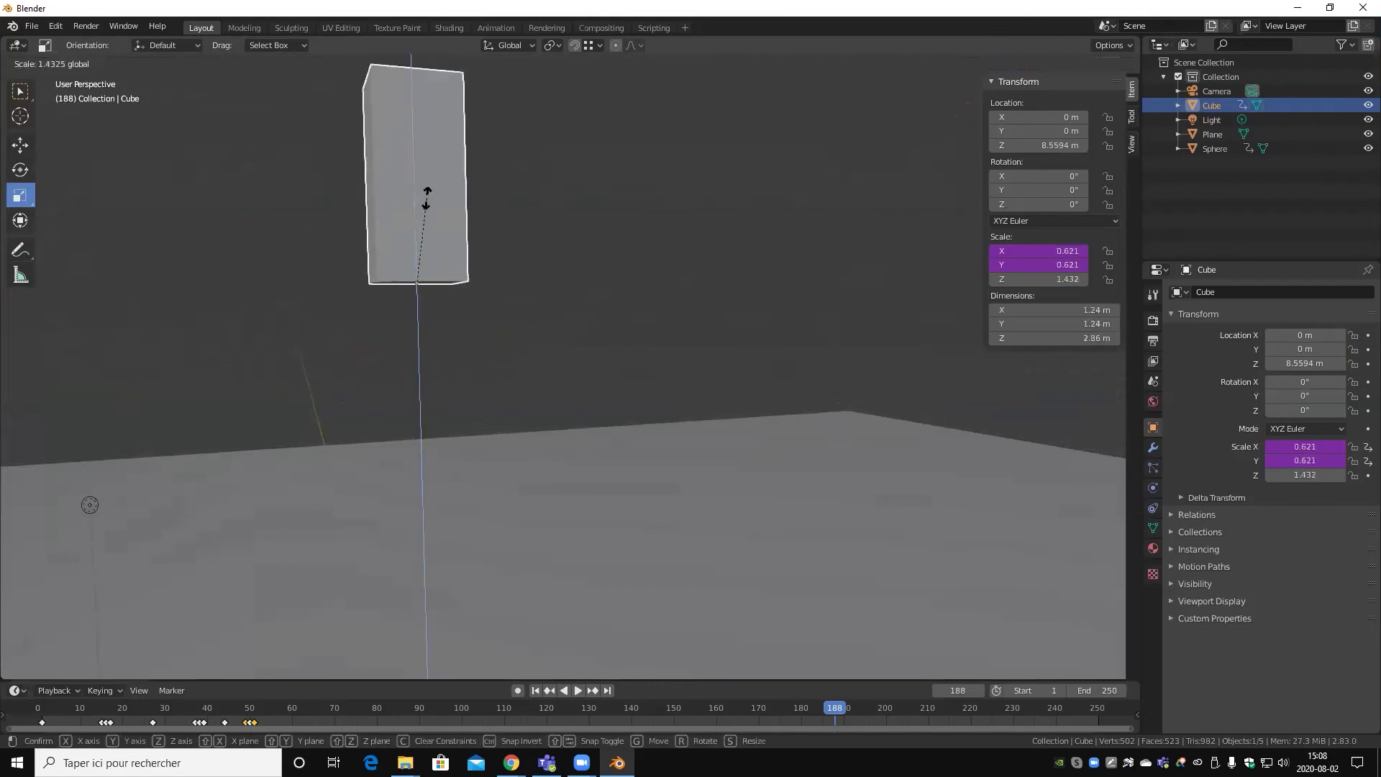
left_click_drag(416, 270, 494, 233)
key("alt+s")
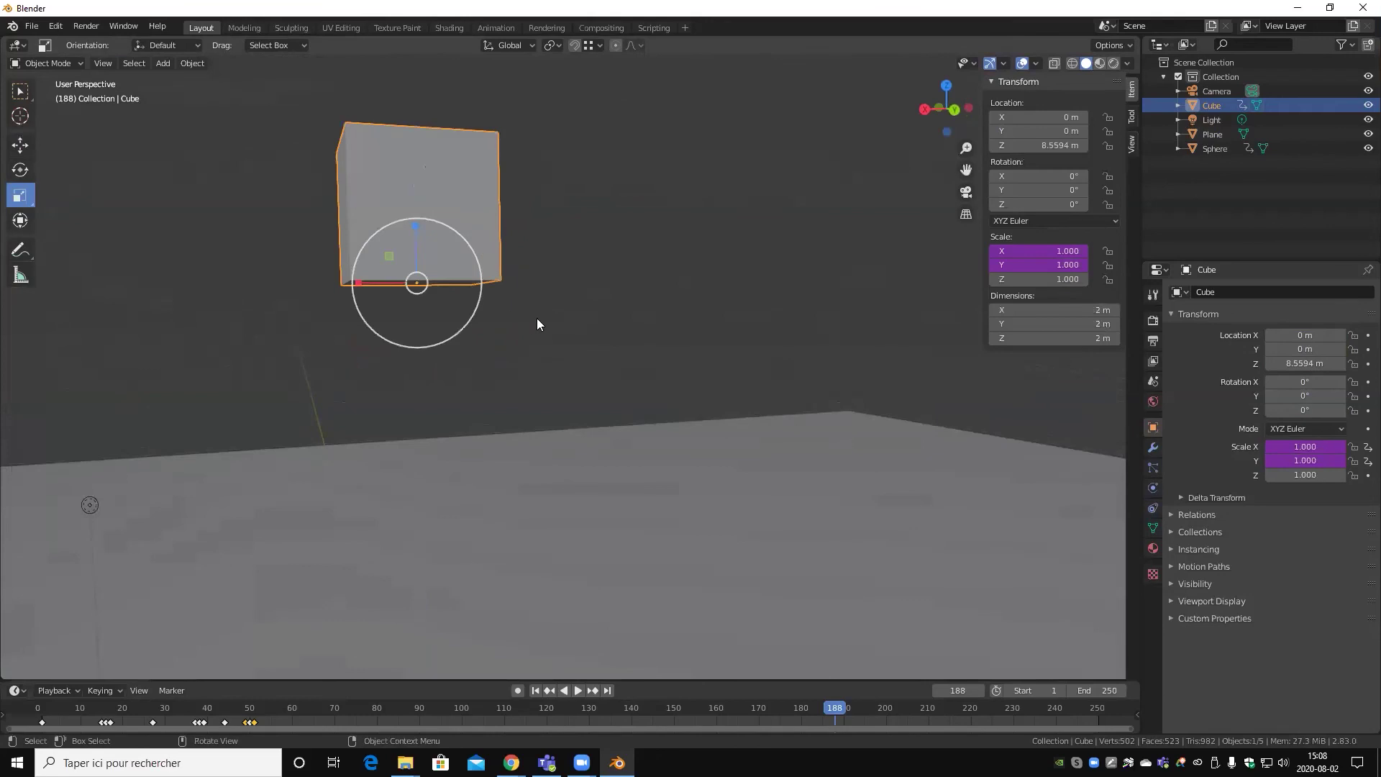
mouse_move(537, 318)
middle_mouse_down()
mouse_move(743, 352)
mouse_move(536, 338)
mouse_move(693, 339)
mouse_move(546, 320)
middle_mouse_up()
left_click_drag(445, 287, 433, 179)
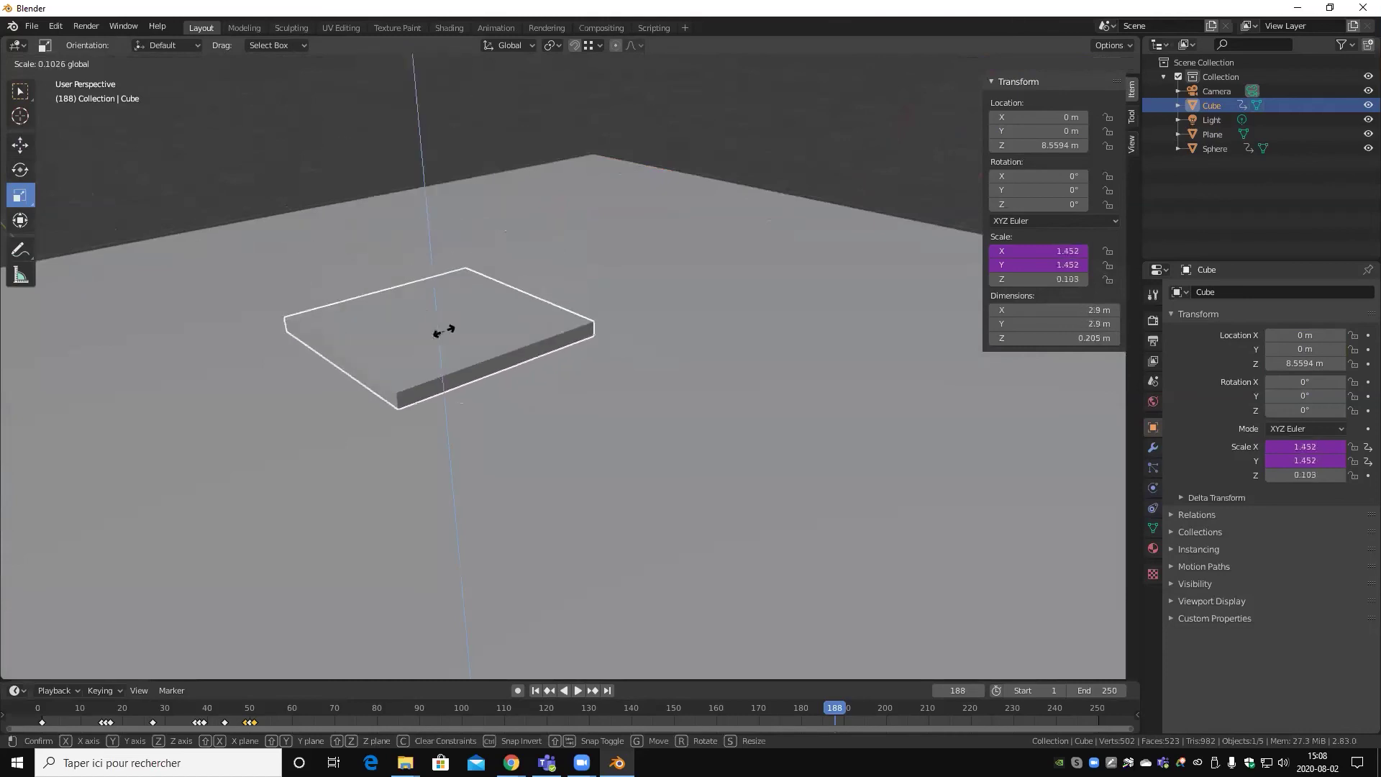
left_click_drag(434, 179, 502, 308)
key("alt+s")
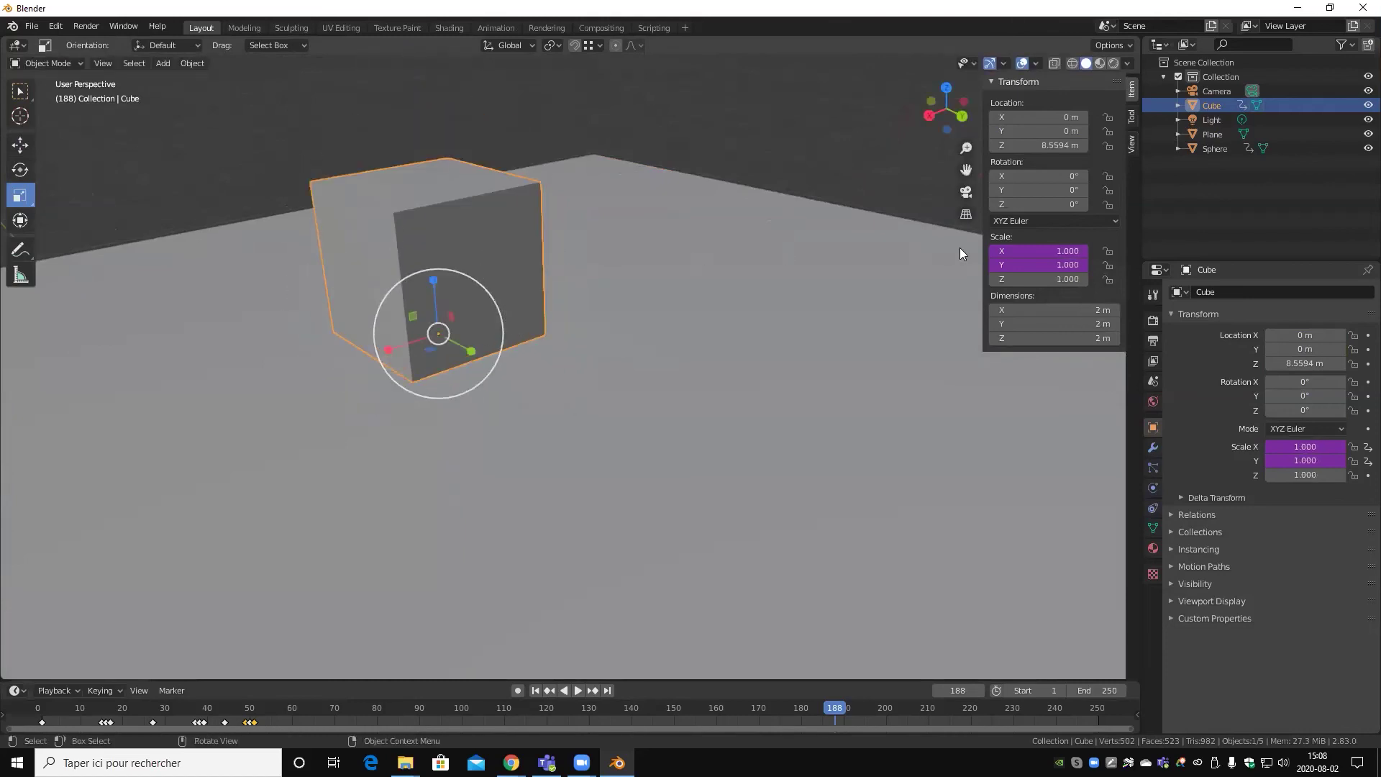
right_click(1028, 259)
key("Escape")
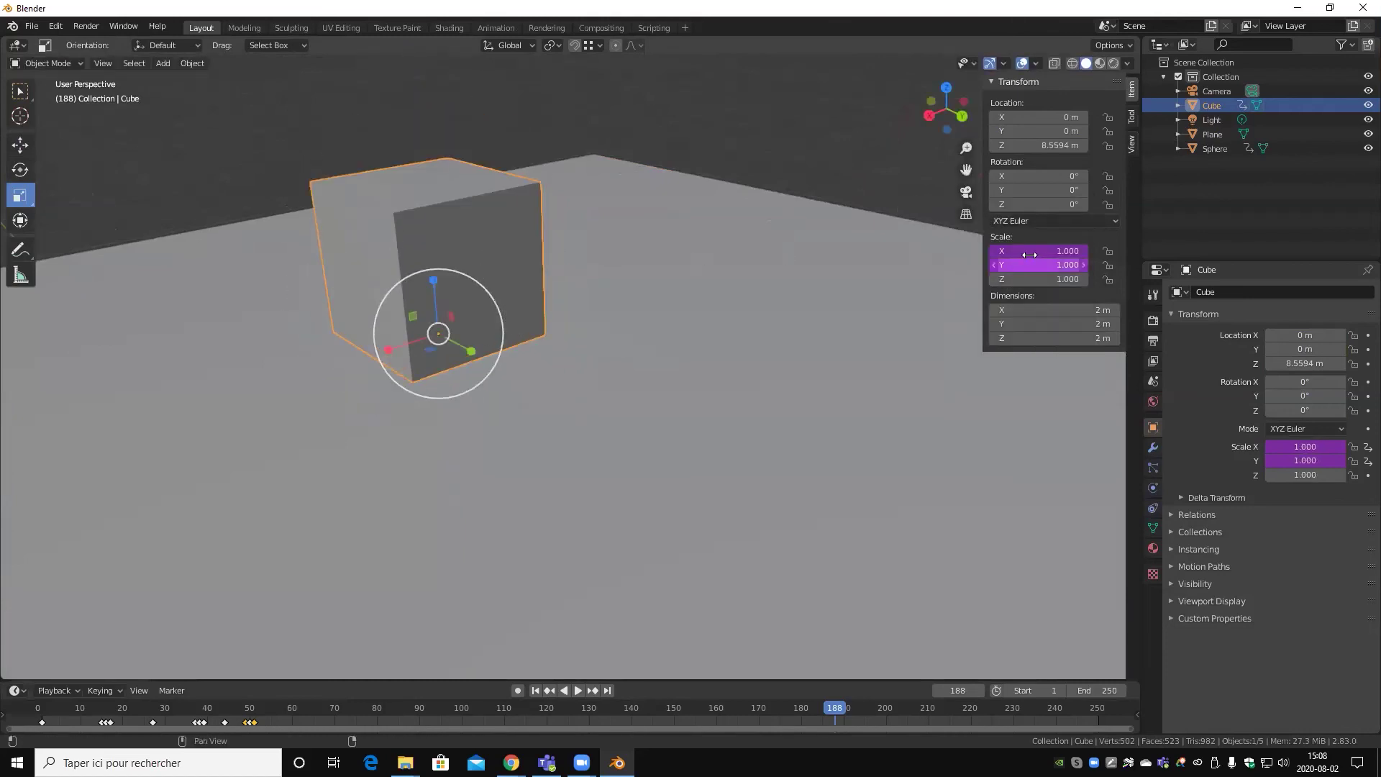
- Edit the X-scale driver expression down to 1-(Bob)
right_click(1029, 255)
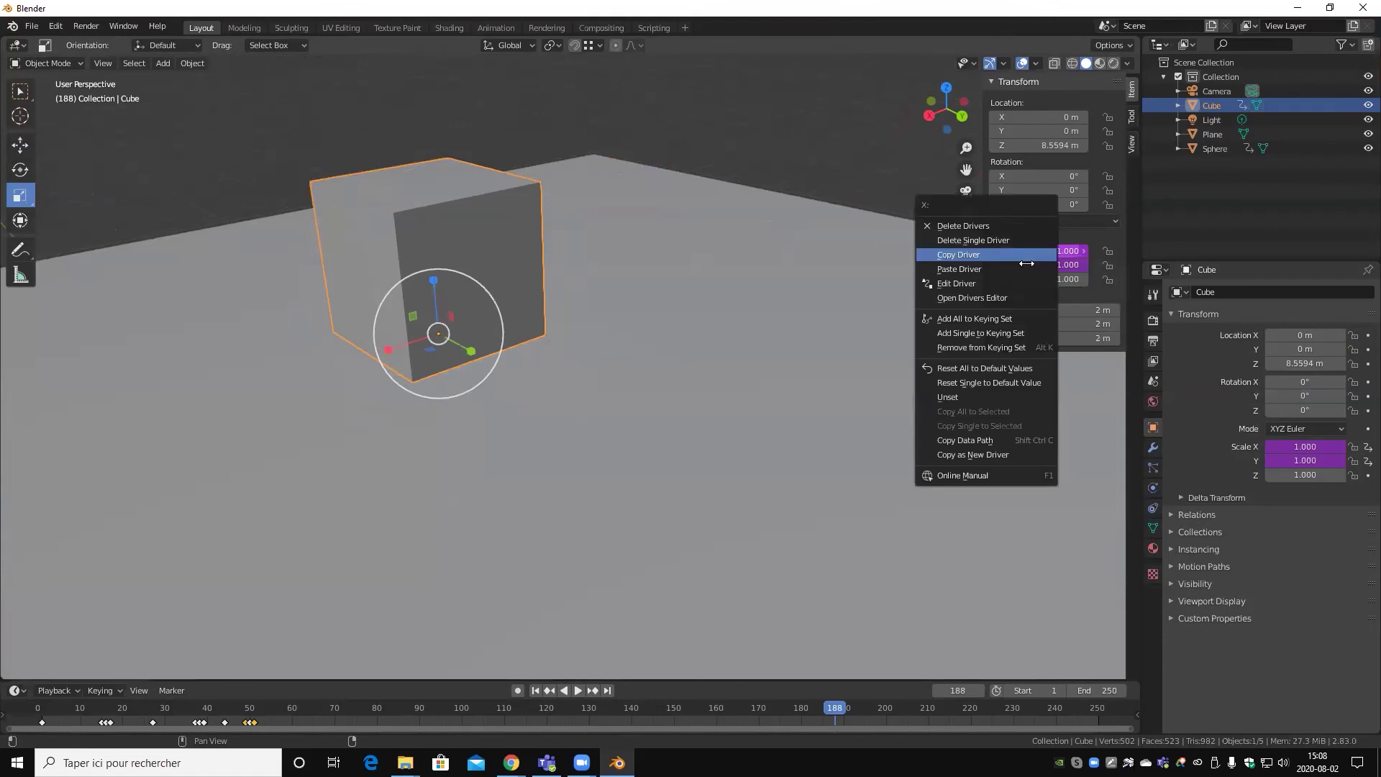
left_click(980, 283)
right_click(1010, 252)
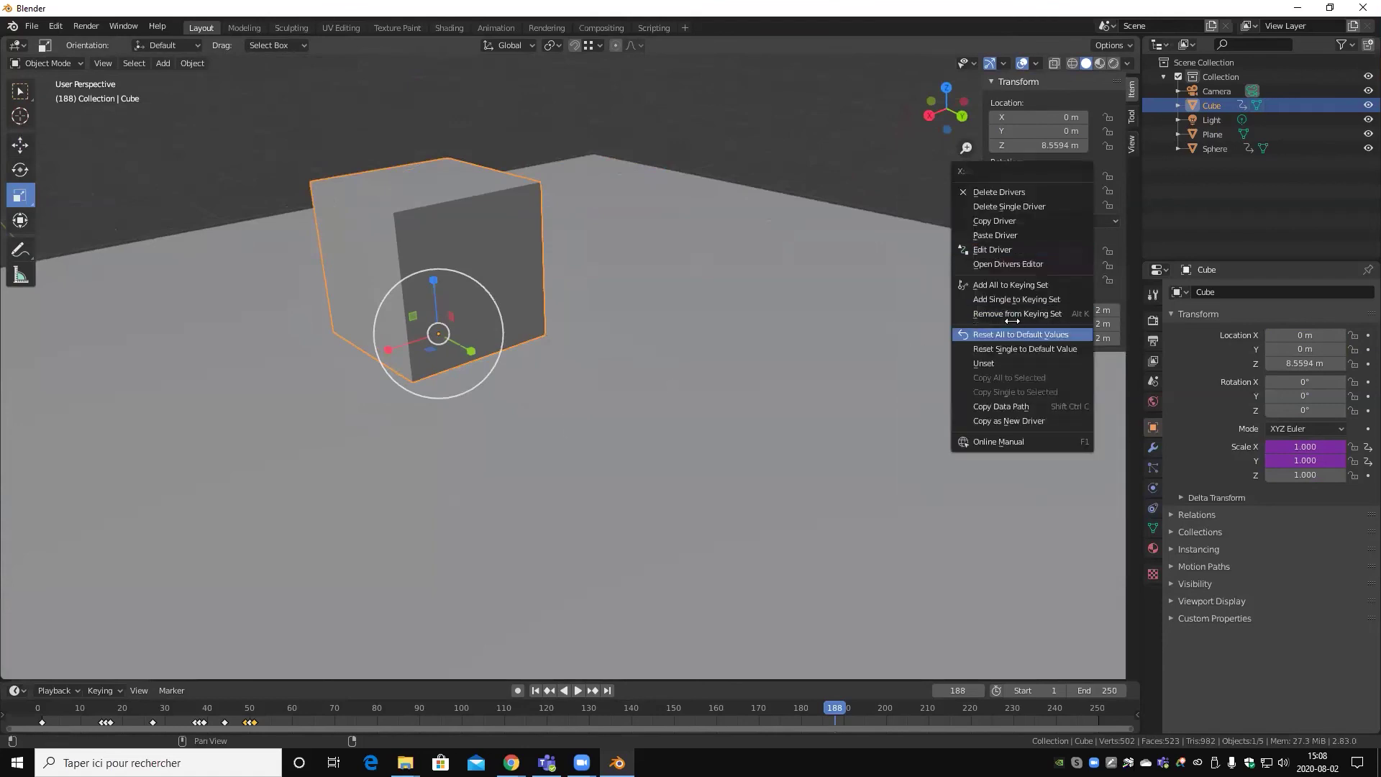
left_click(1014, 249)
left_click(1014, 316)
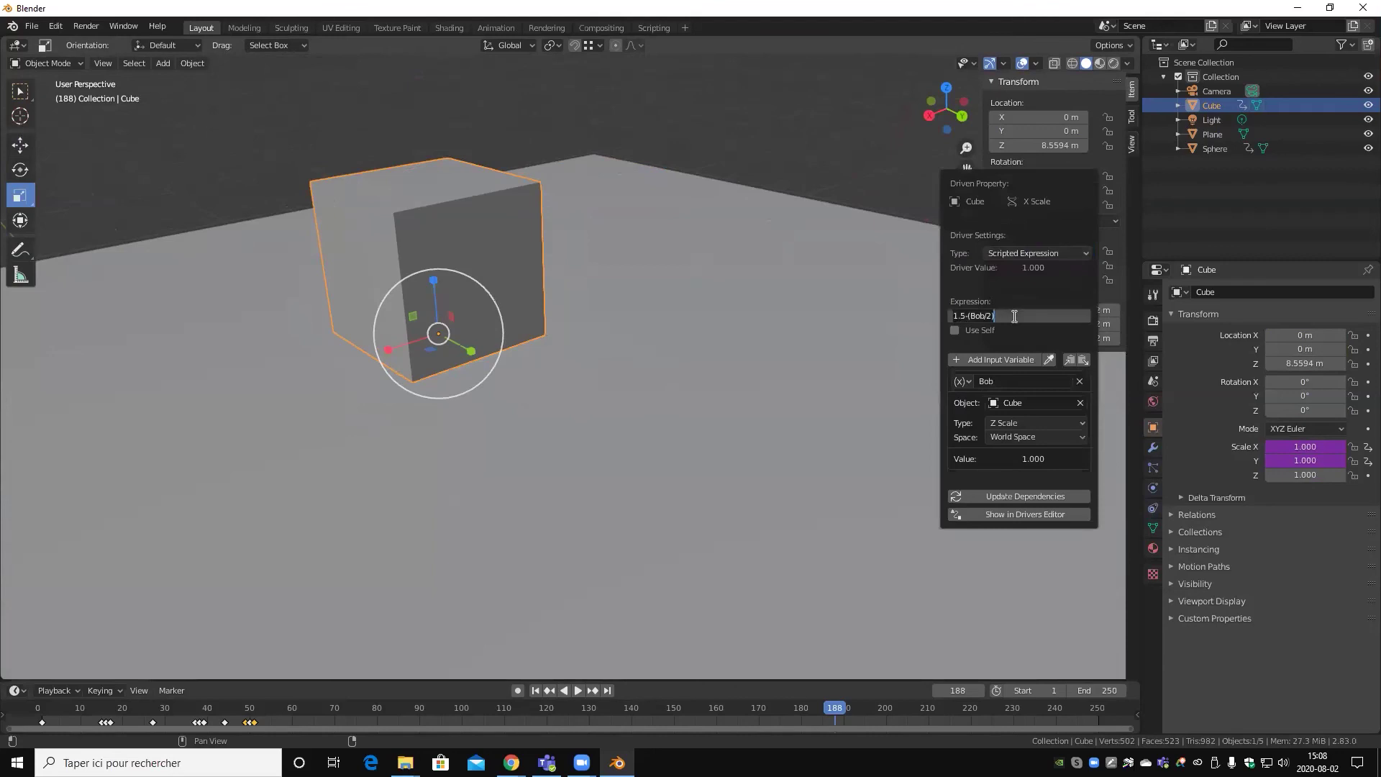
key("Left")
key("Left")
key("Left")
key("BackSpace")
key("BackSpace")
key("Return")
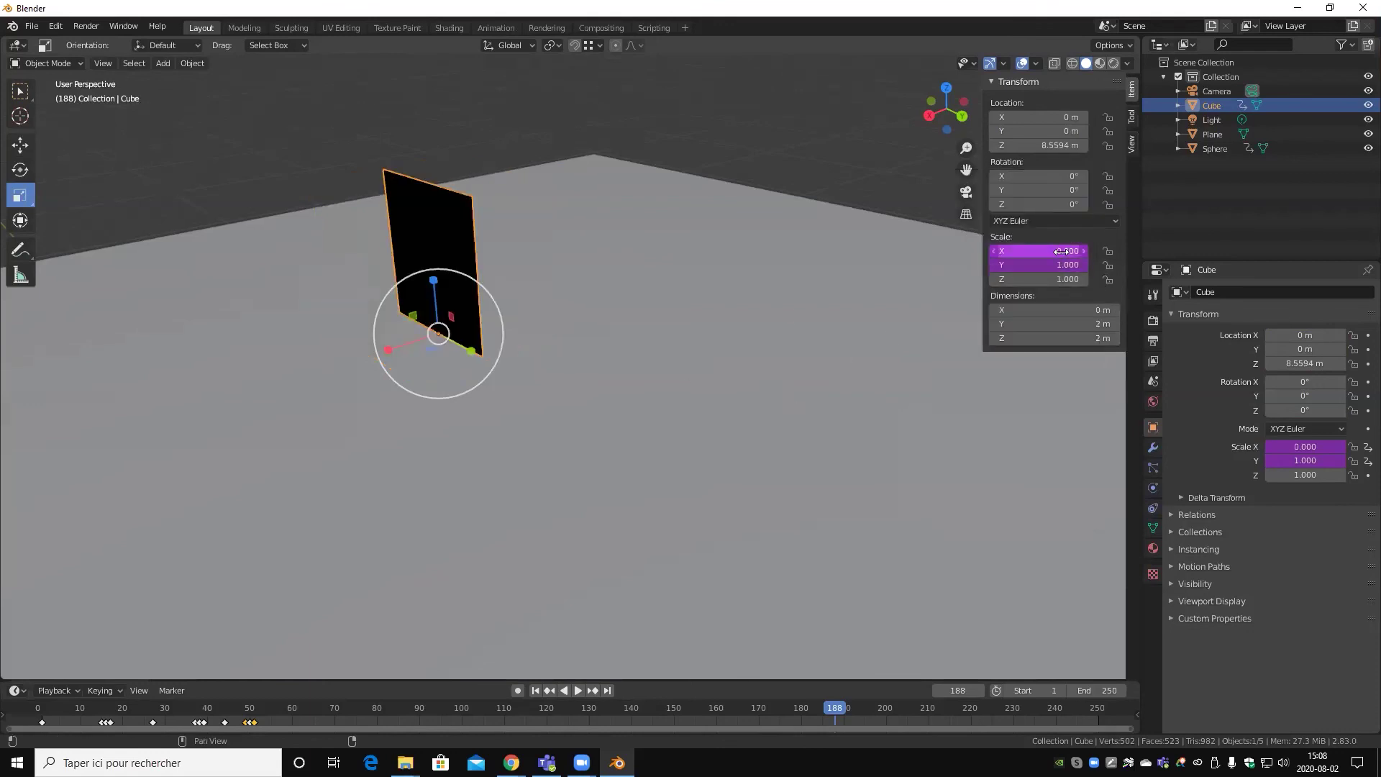
- Change the leading 1 so the X-scale expression reads 2-(Bob)
right_click(1061, 251)
left_click(1057, 252)
left_click(1003, 315)
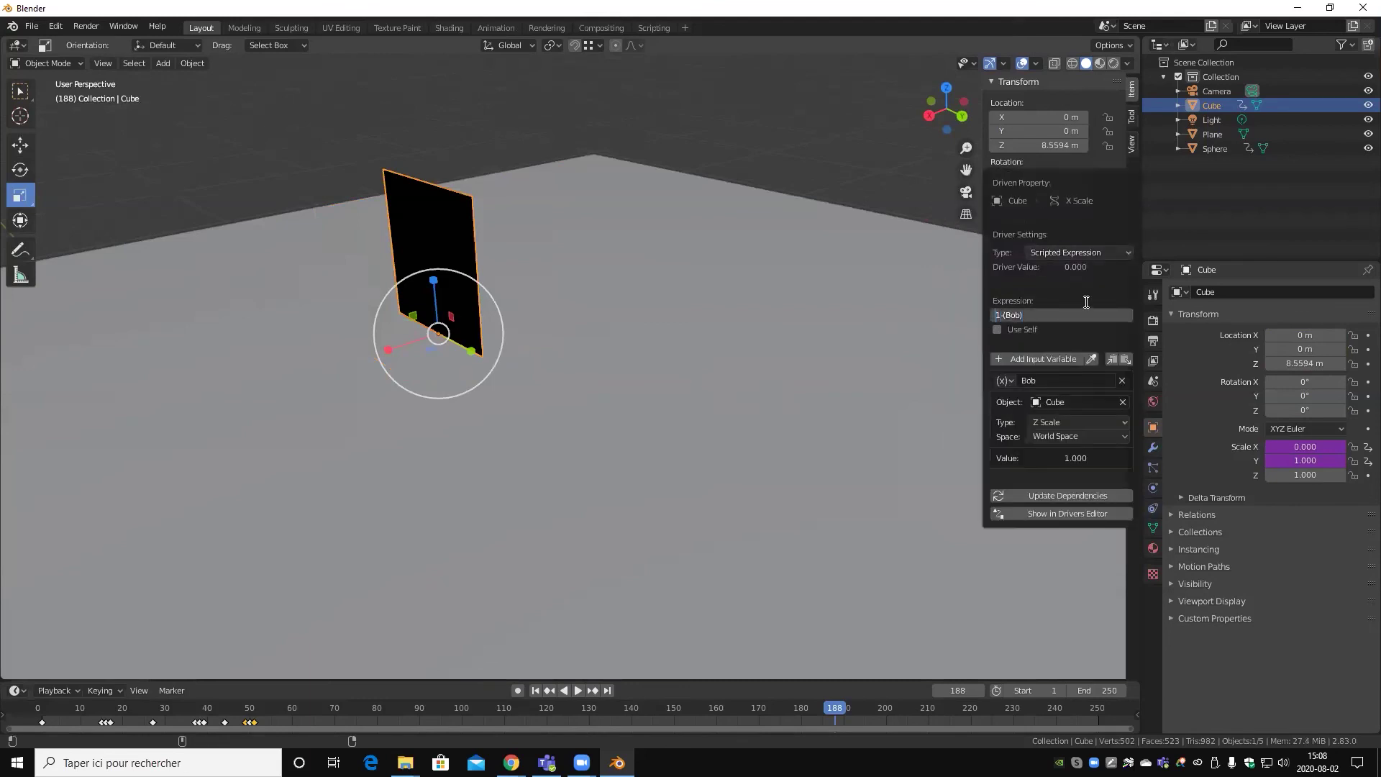
key("shift+Left")
key("Return")
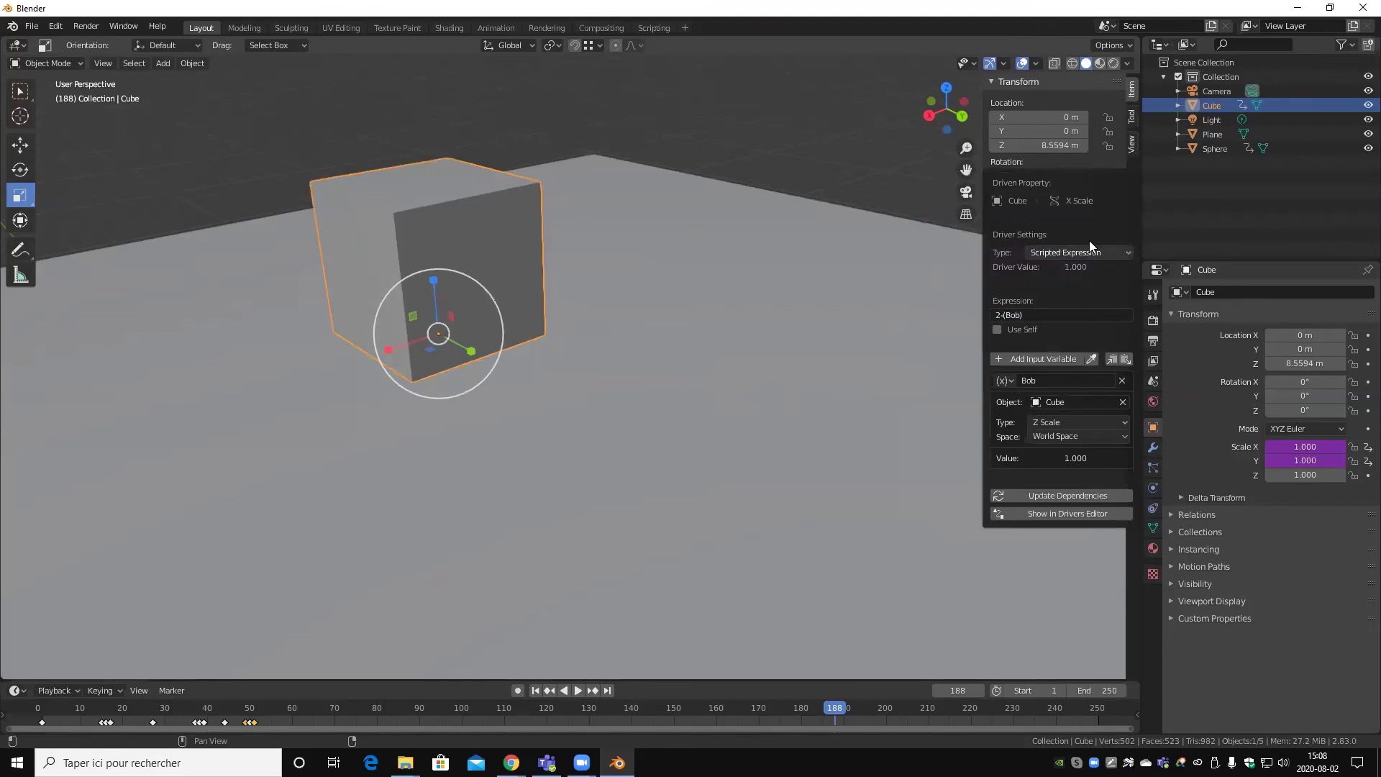
- Copy the X-scale driver onto Scale Y, then test-stretch Z and undo
right_click(1069, 249)
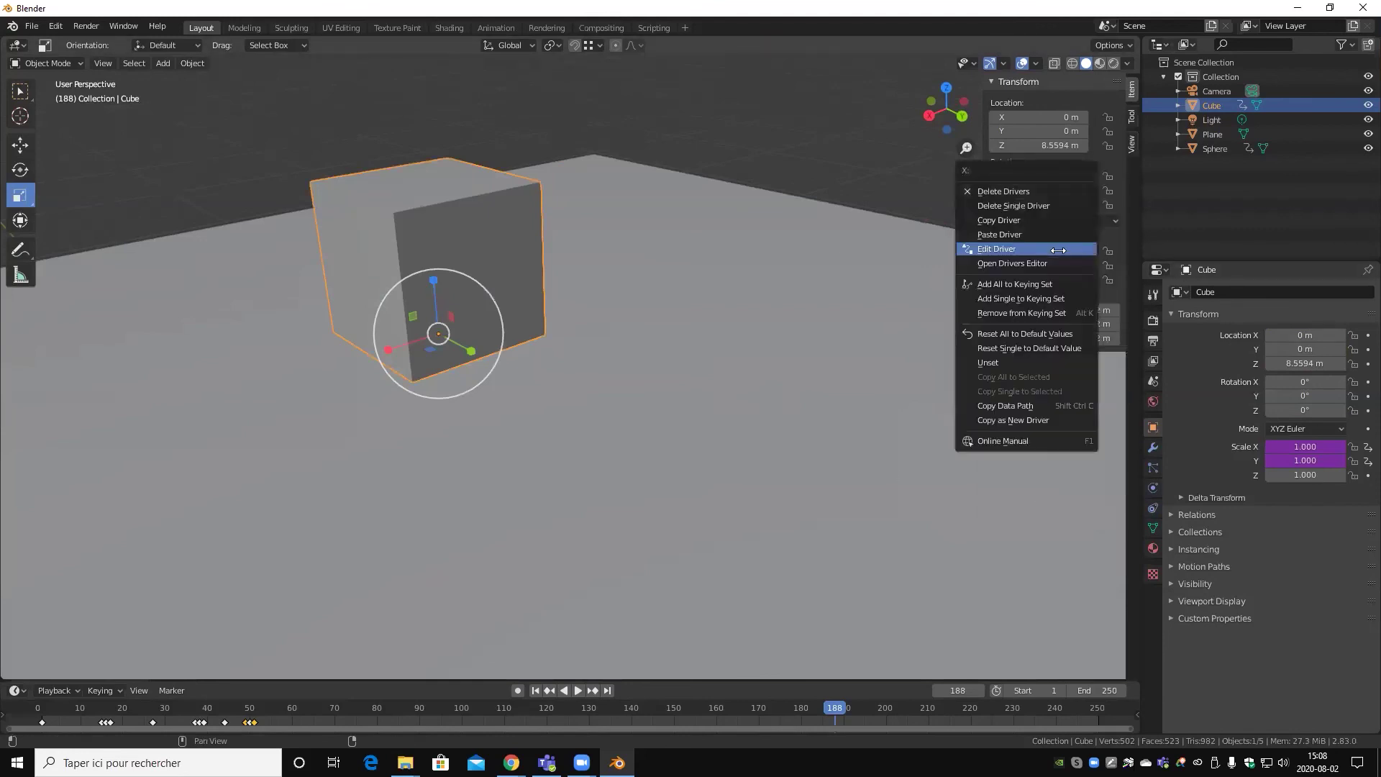
left_click(1034, 223)
right_click(1040, 265)
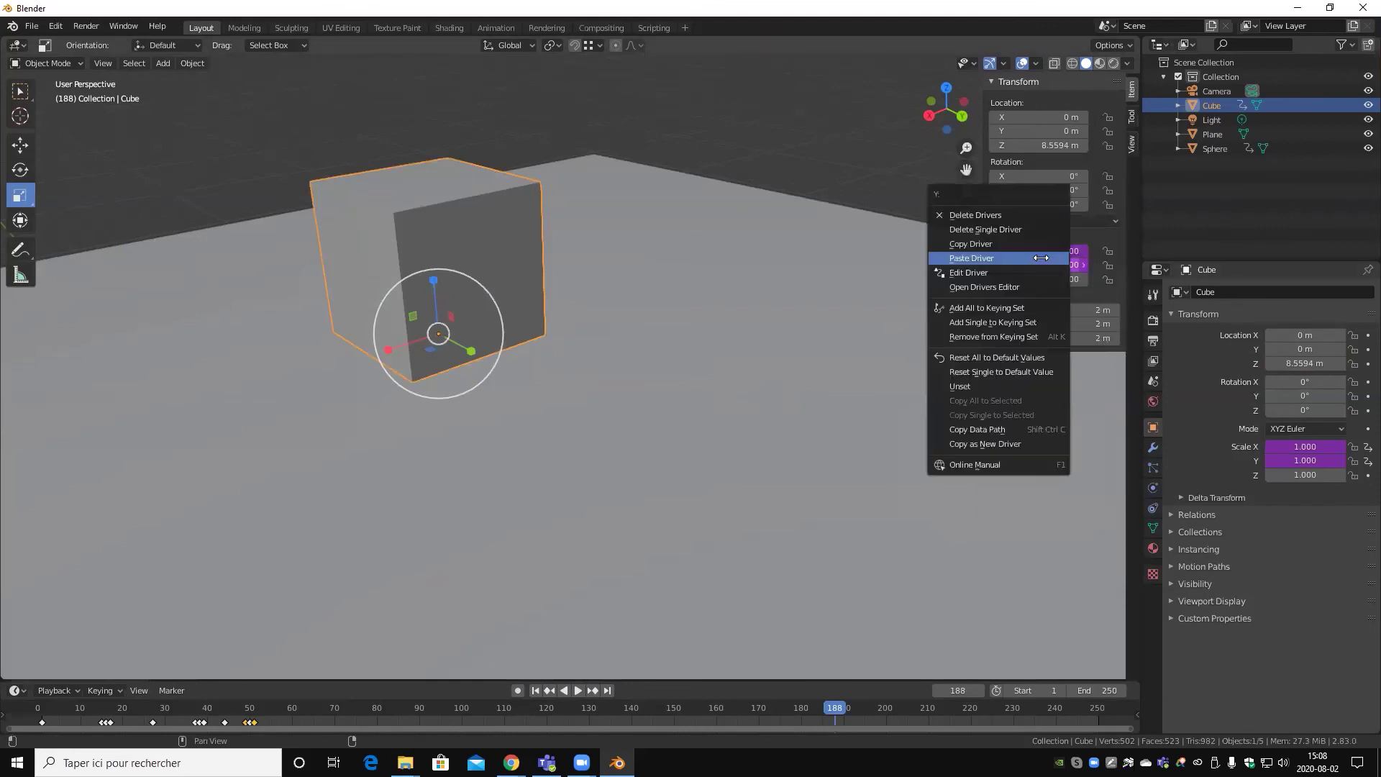
left_click(1014, 257)
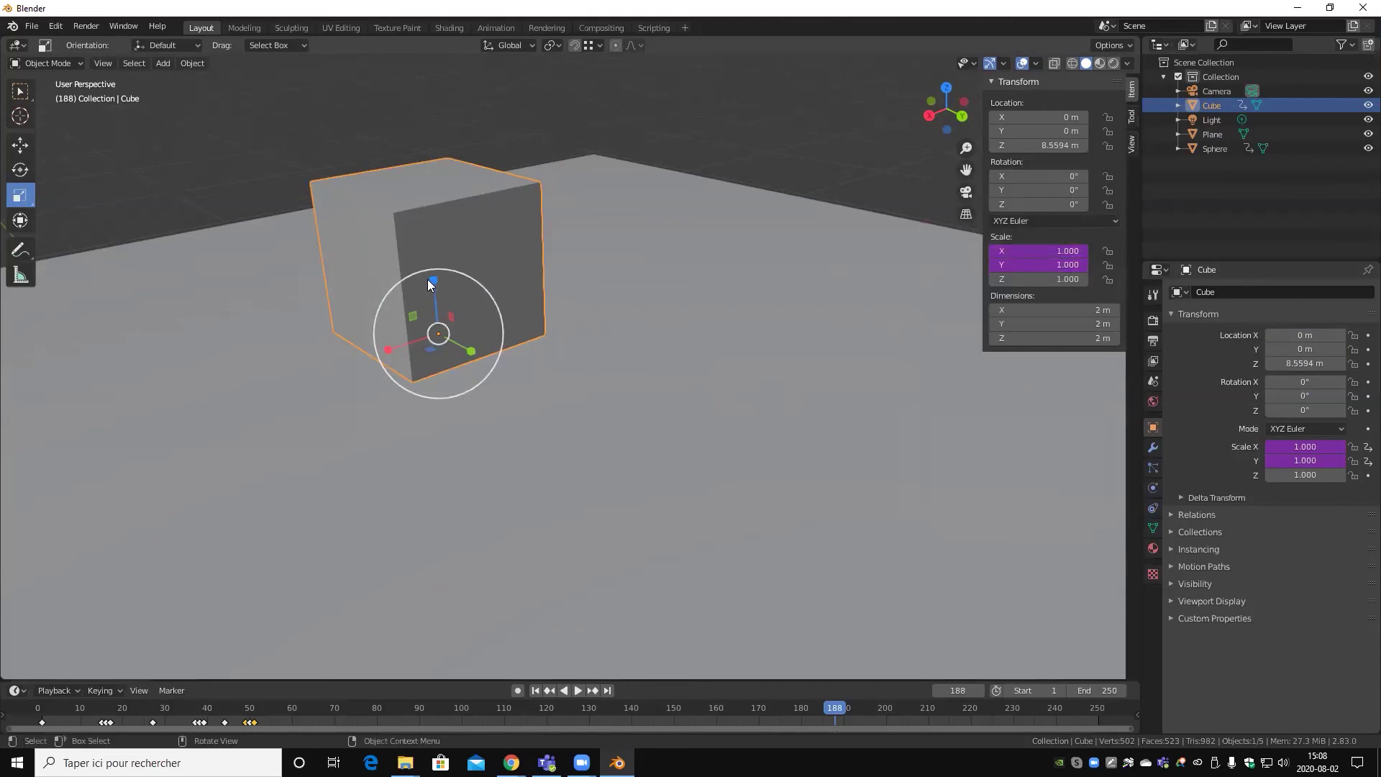
mouse_move(431, 282)
left_mouse_down()
mouse_move(432, 312)
mouse_move(428, 238)
mouse_move(434, 456)
mouse_move(444, 216)
mouse_move(433, 280)
mouse_move(468, 215)
mouse_move(492, 249)
left_mouse_up()
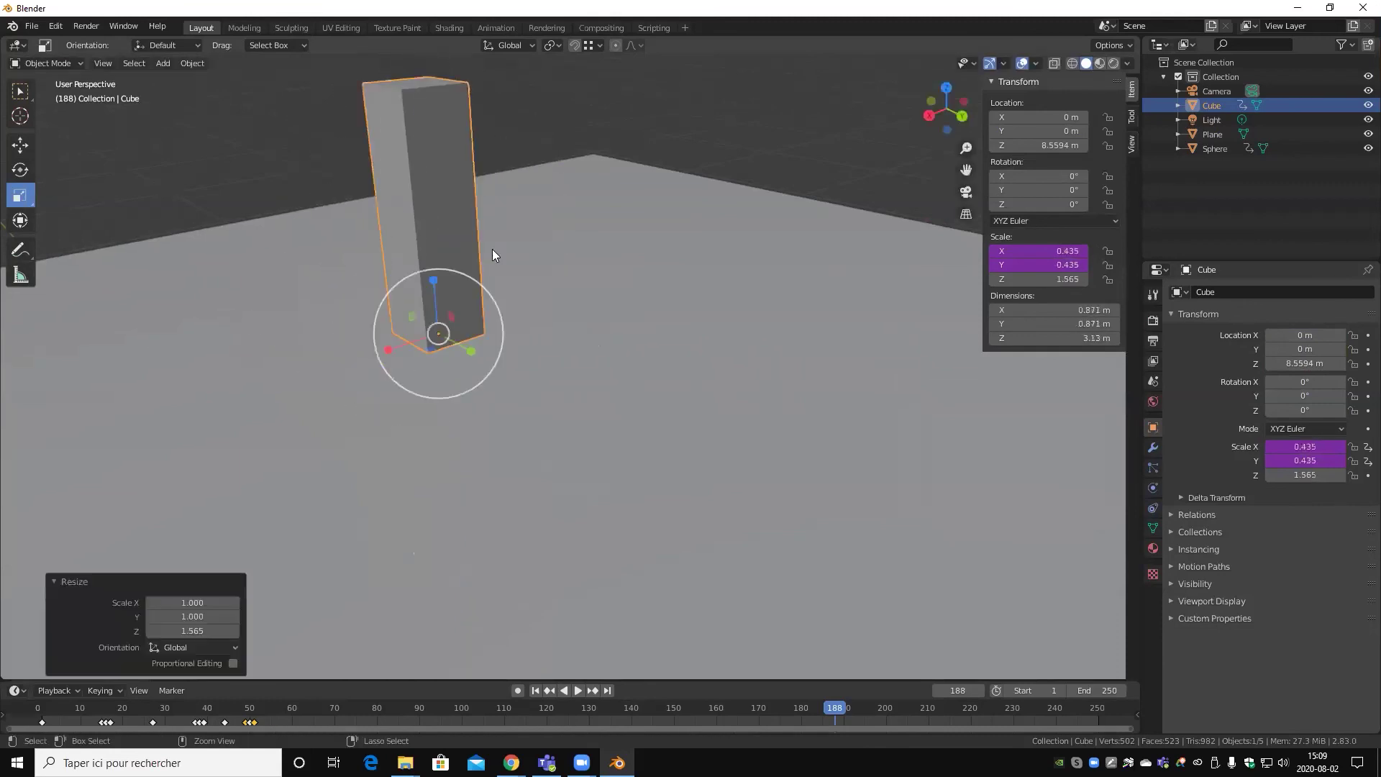
key("ctrl+z")
mouse_move(653, 355)
middle_mouse_down()
mouse_move(539, 385)
mouse_move(585, 364)
mouse_move(625, 441)
mouse_move(944, 406)
middle_mouse_up()
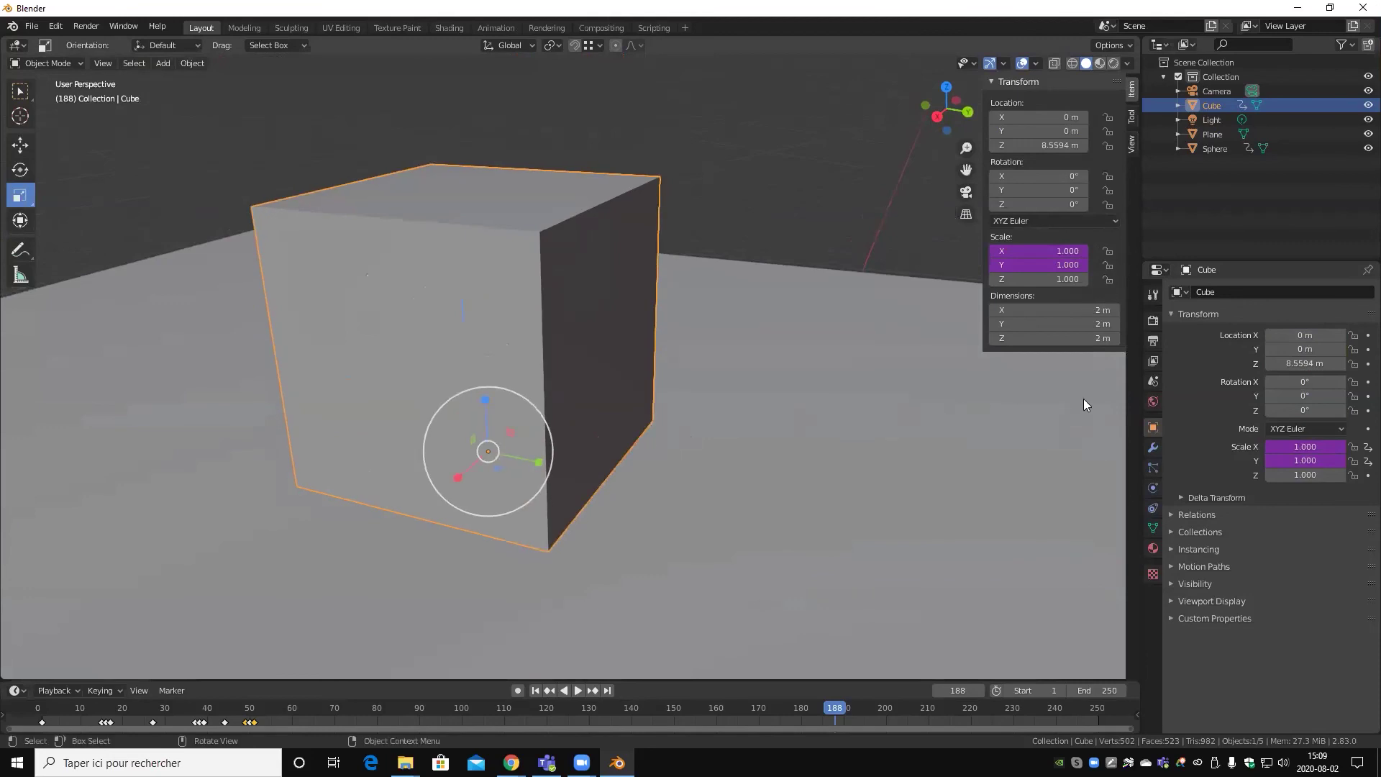
- Add a Limit Scale constraint with minimum Z 0.100 and maximum Z 4
left_click(1155, 510)
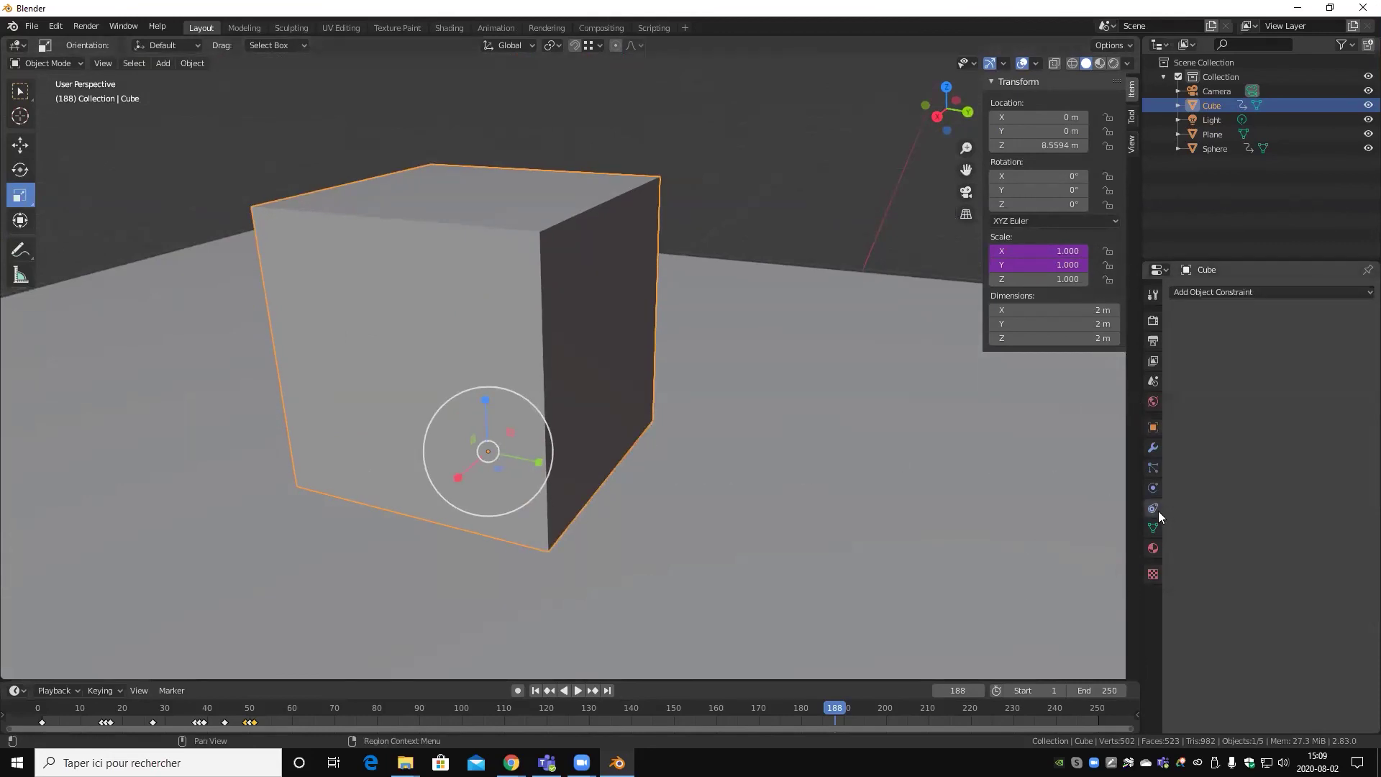
left_click(1253, 291)
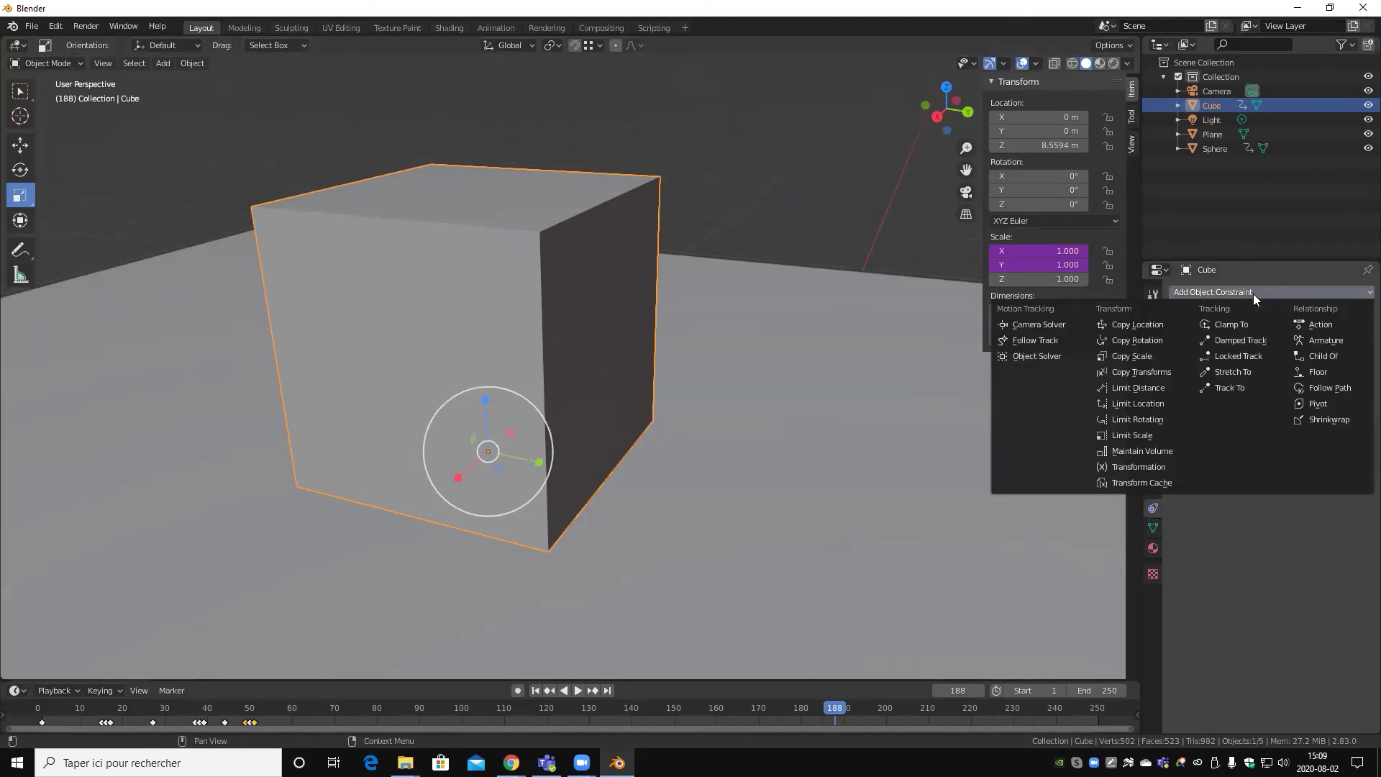
left_click(1163, 435)
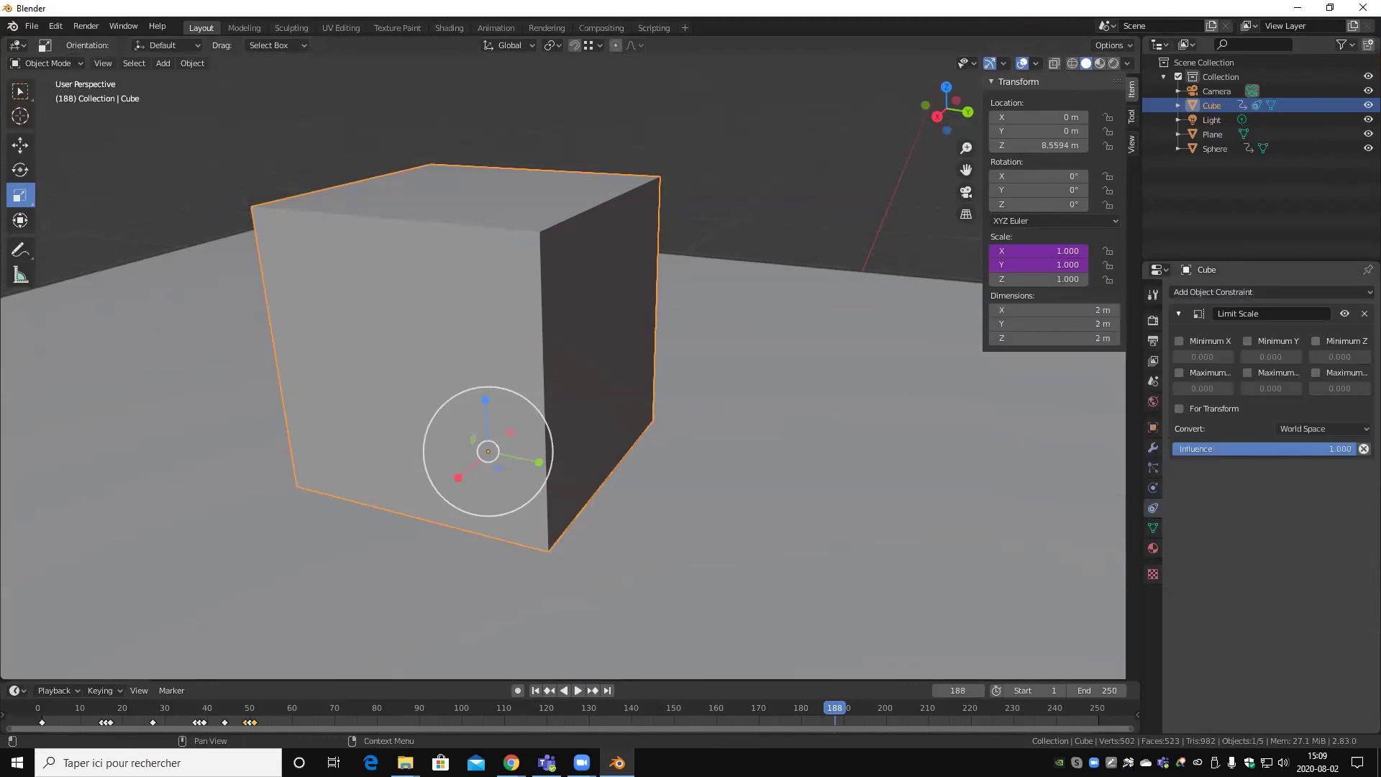
left_click(1316, 341)
left_click(1315, 373)
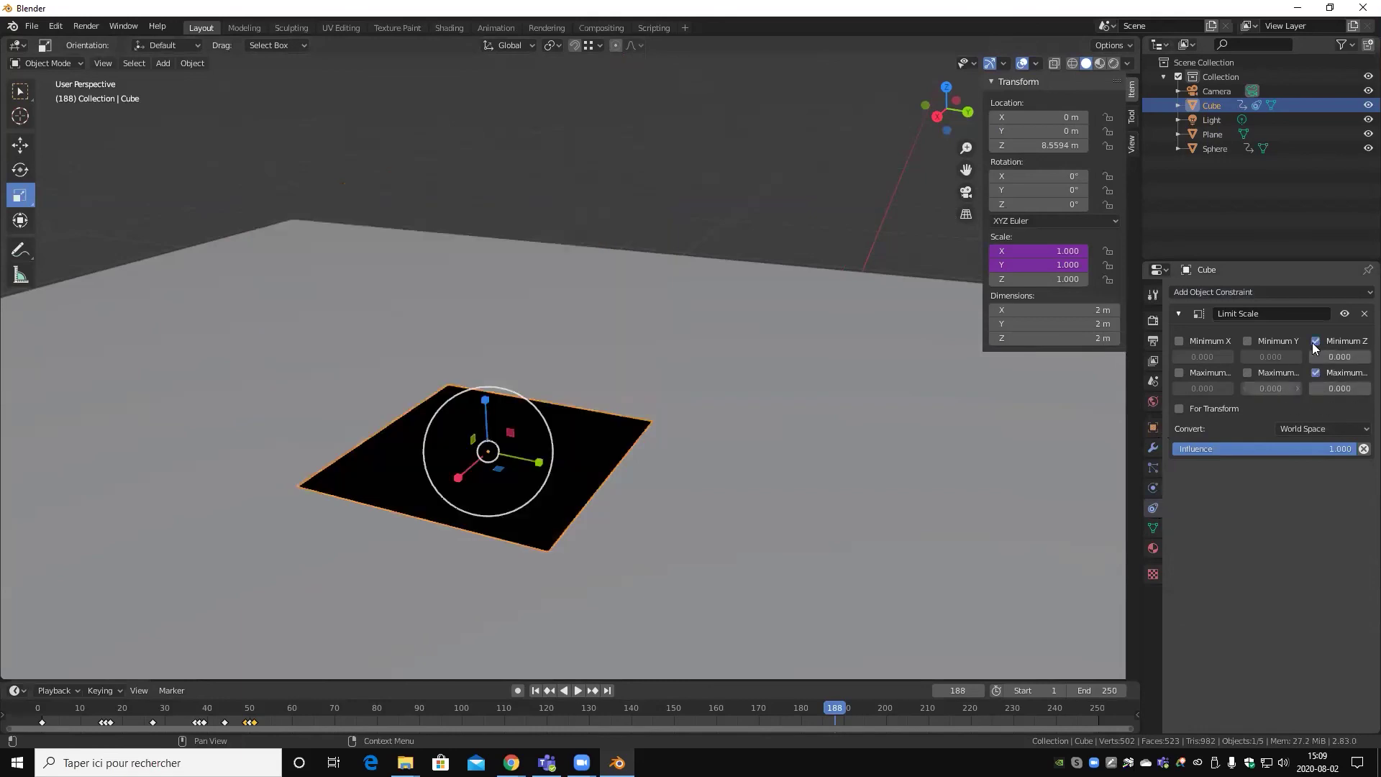
left_click(1355, 358)
type("0.0")
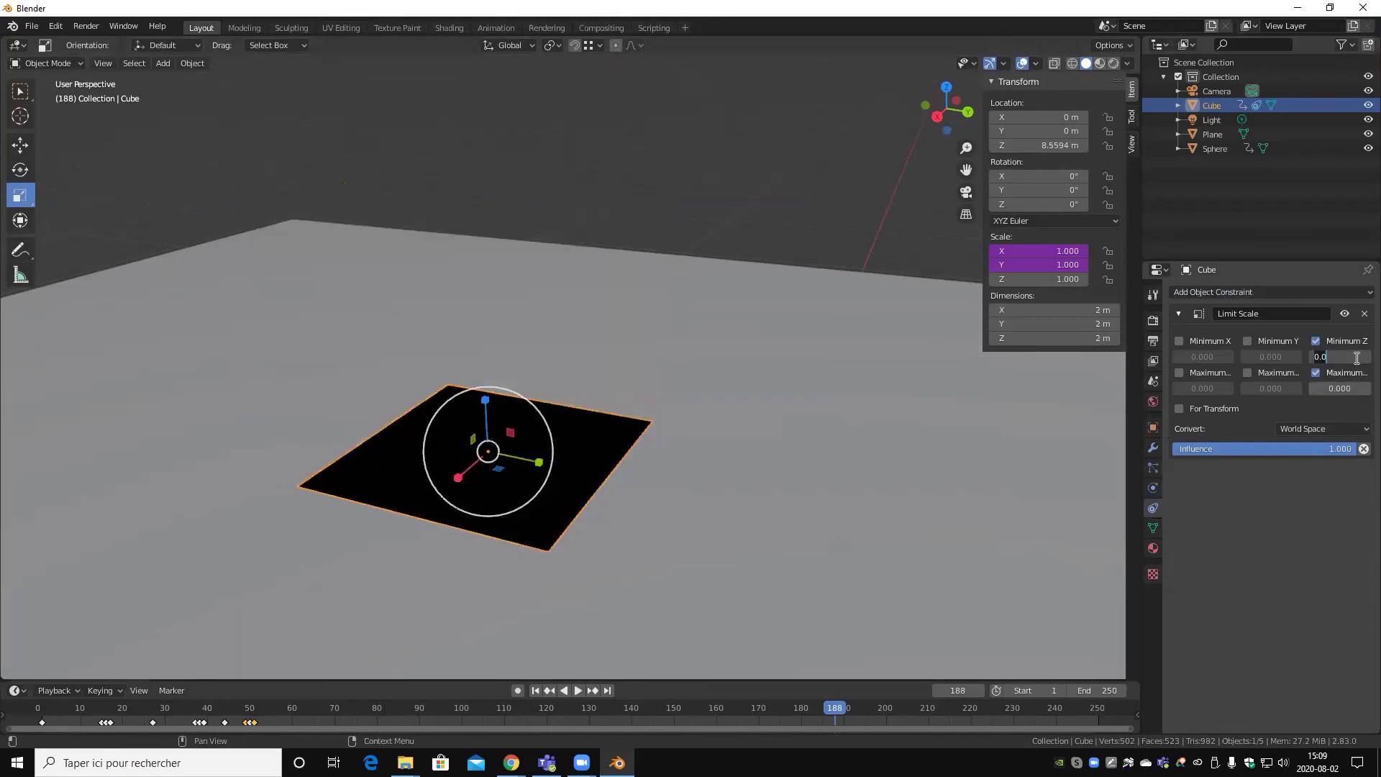
type("1")
key("Tab")
type("0.0")
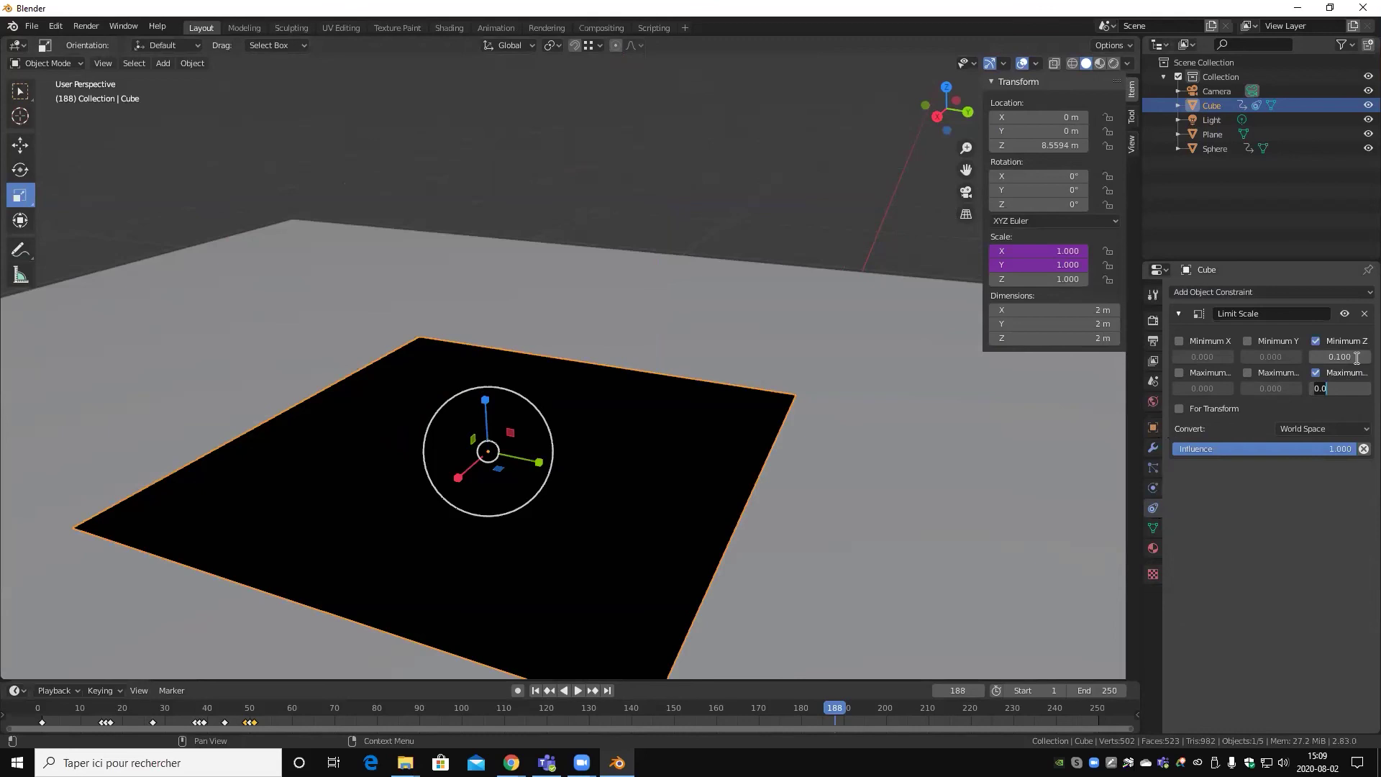
key("BackSpace")
key("BackSpace")
key("BackSpace")
type("4")
key("Return")
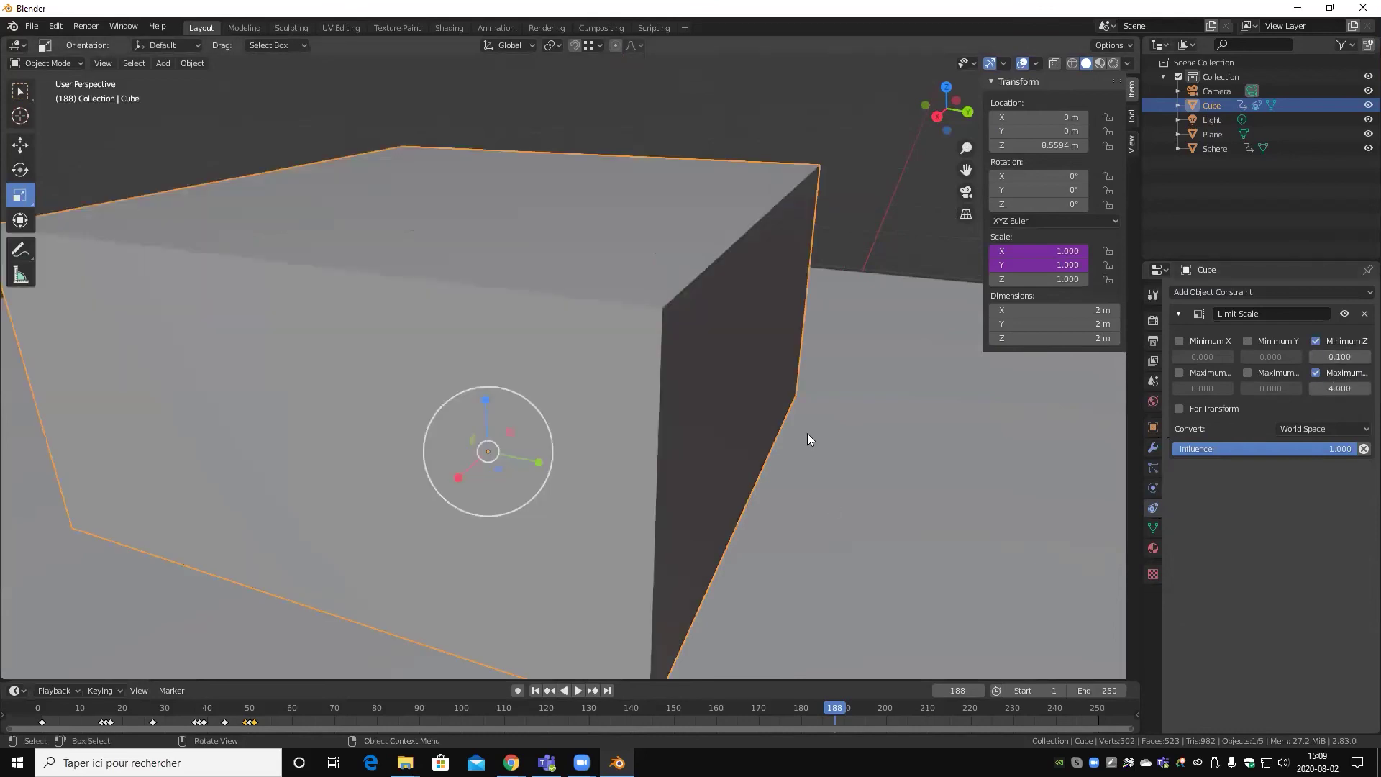
- Stretch the cube along Z to test the limit, then undo
scroll(807, 432, "down", 5)
mouse_move(729, 494)
middle_mouse_down()
mouse_move(688, 493)
mouse_move(658, 459)
middle_mouse_up()
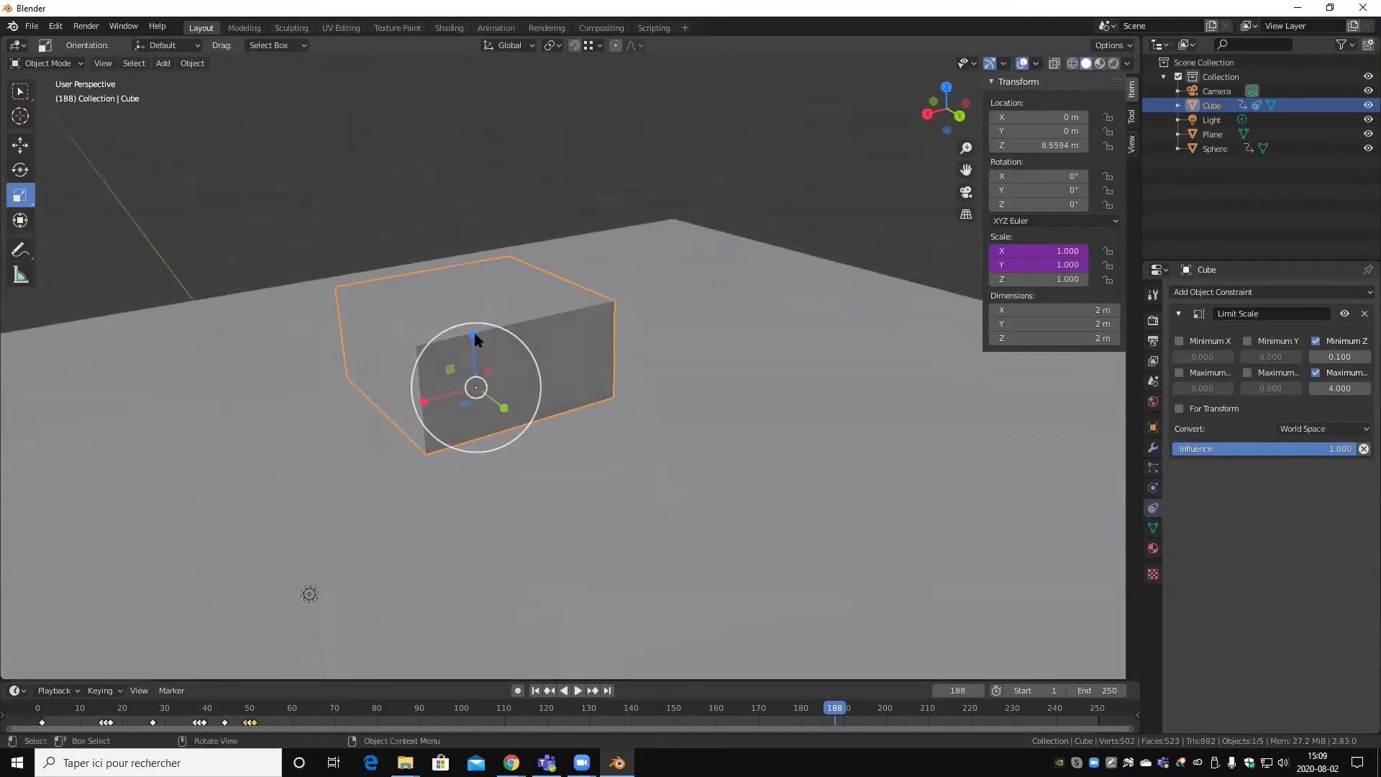
mouse_move(473, 335)
left_mouse_down()
mouse_move(471, 274)
mouse_move(634, 324)
left_mouse_up()
key("ctrl+z")
middle_click_drag(688, 440, 650, 335)
scroll(947, 509, "up", 3)
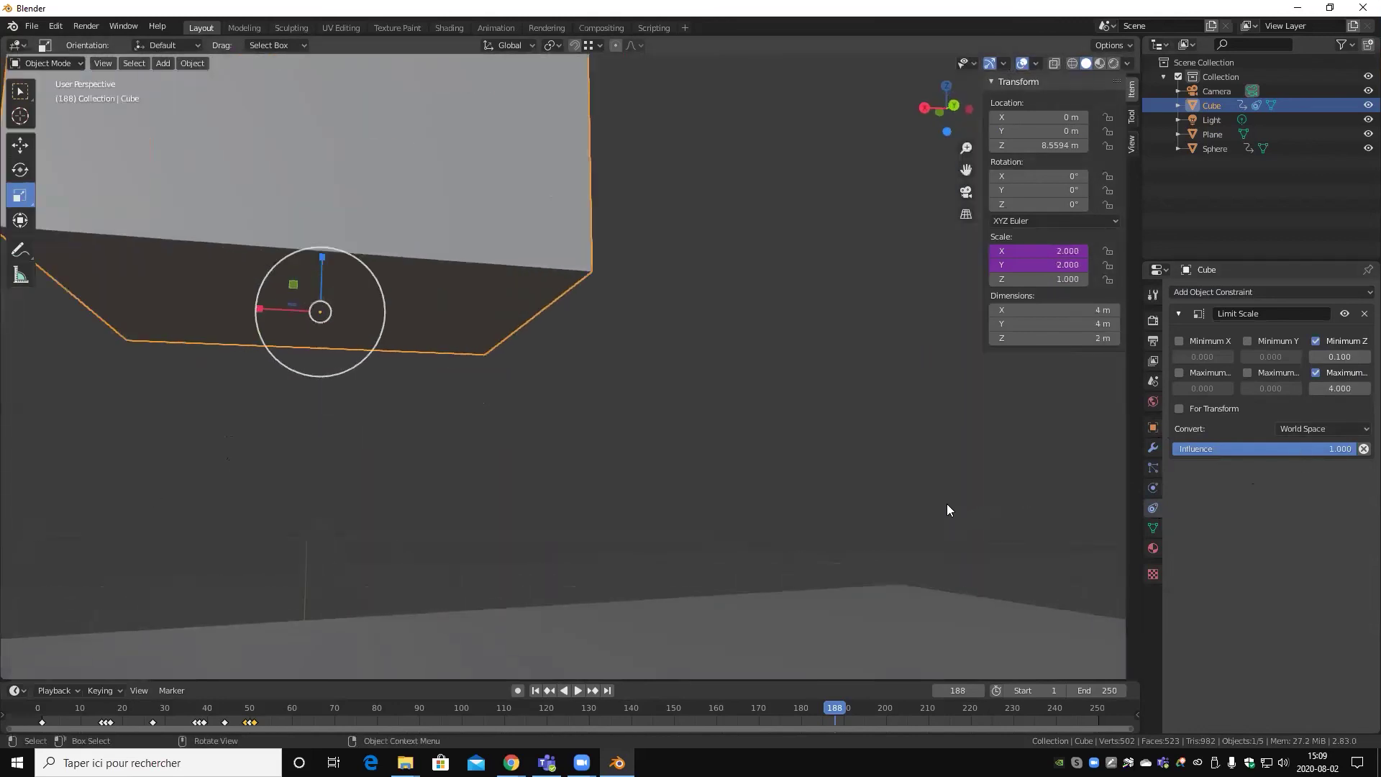
mouse_move(947, 509)
middle_mouse_down()
mouse_move(970, 551)
mouse_move(978, 540)
middle_mouse_up()
- Set Z scale to 1.0, then test stretching and flipping it, undoing each test
left_click(1067, 280)
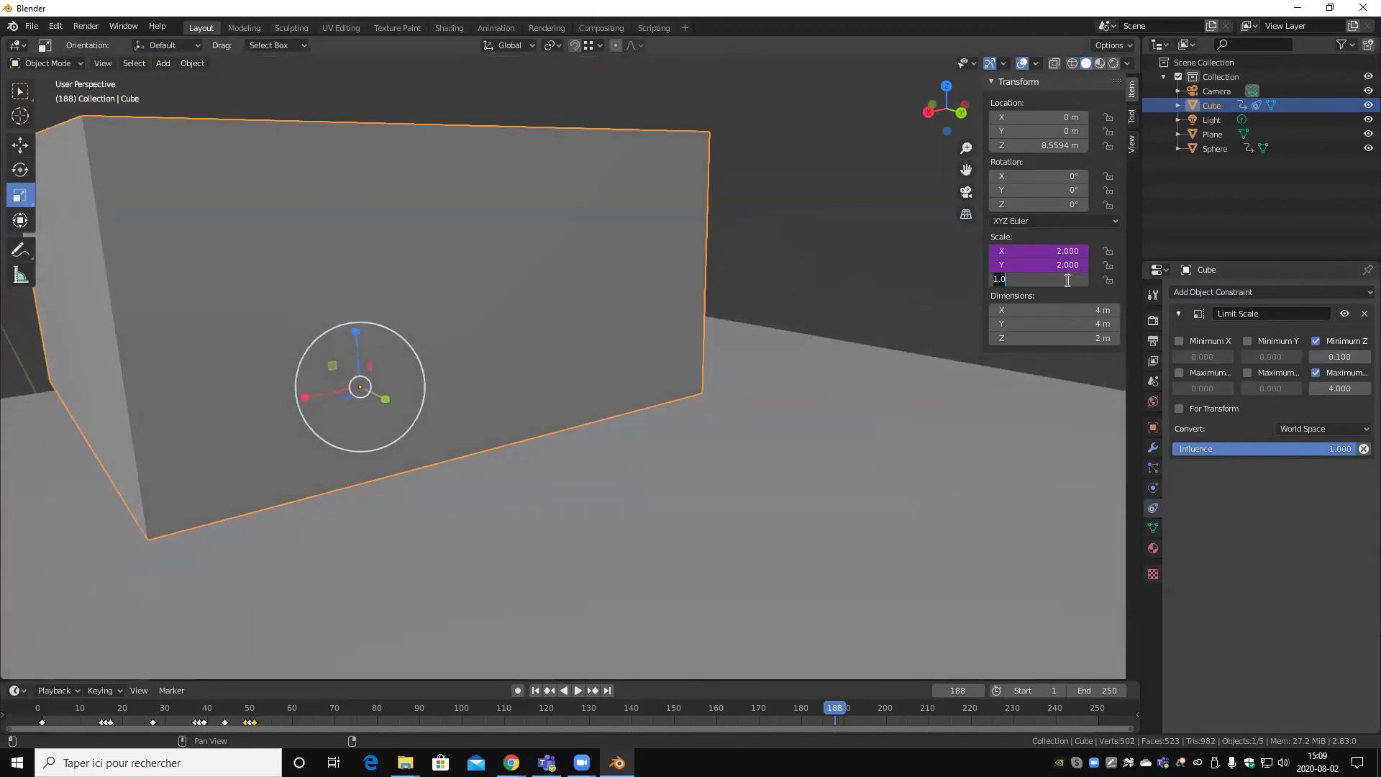
key("Return")
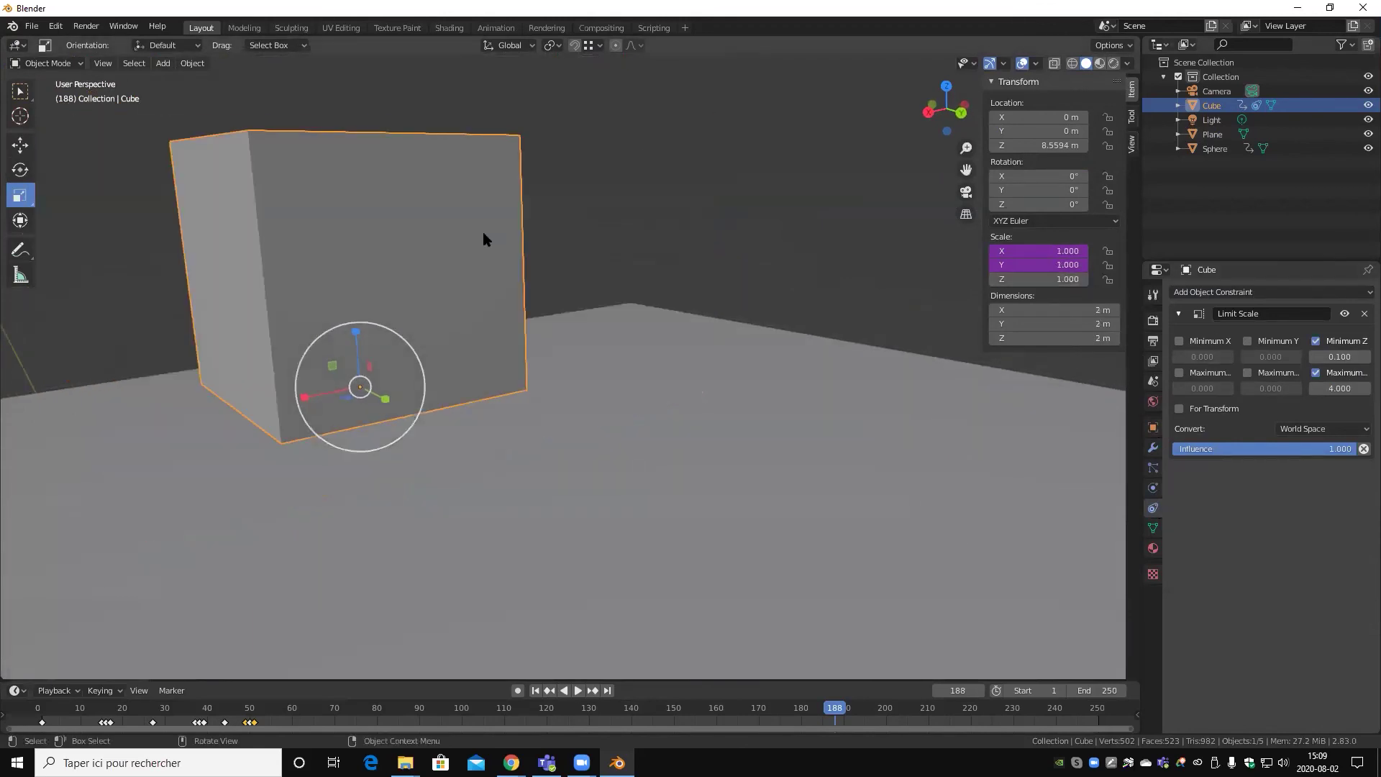
left_click_drag(355, 333, 379, 625)
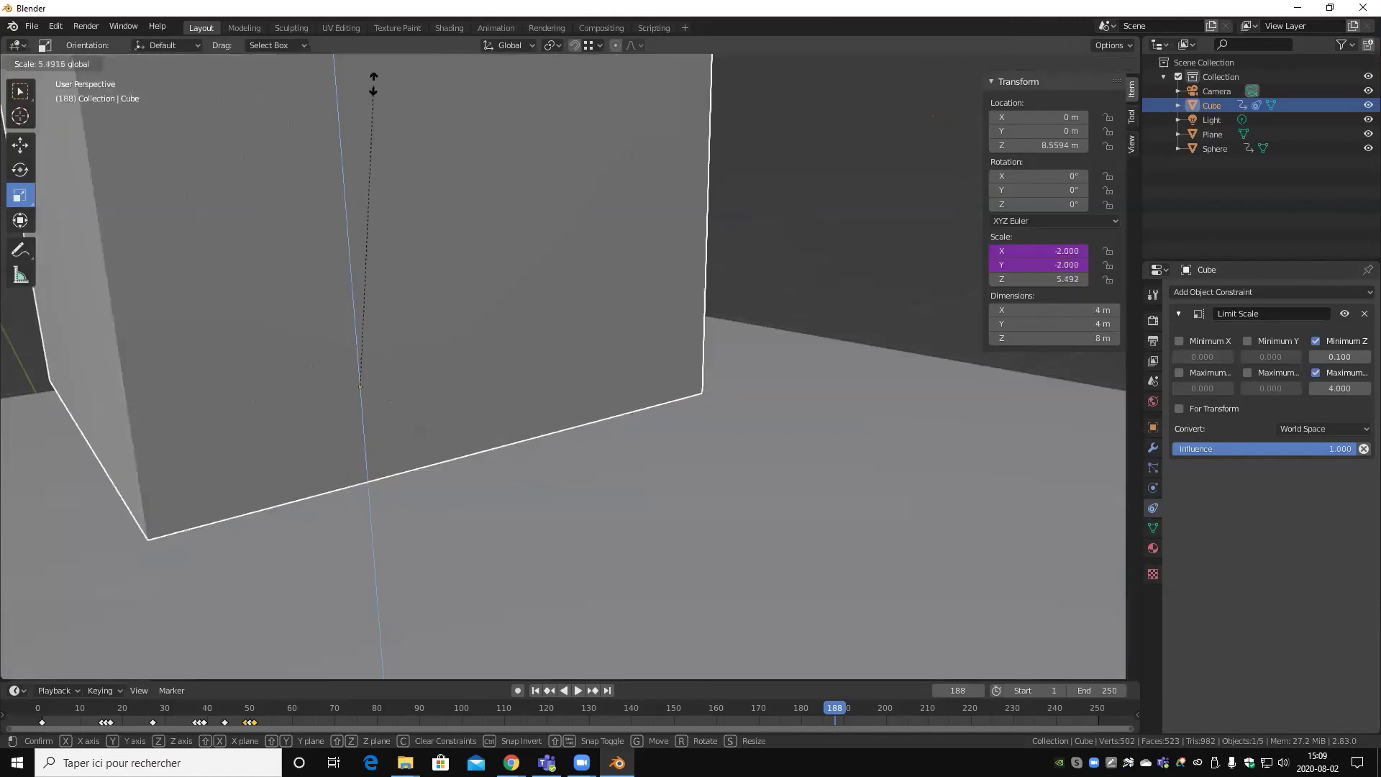
scroll(437, 272, "down", 3)
scroll(535, 309, "down", 4)
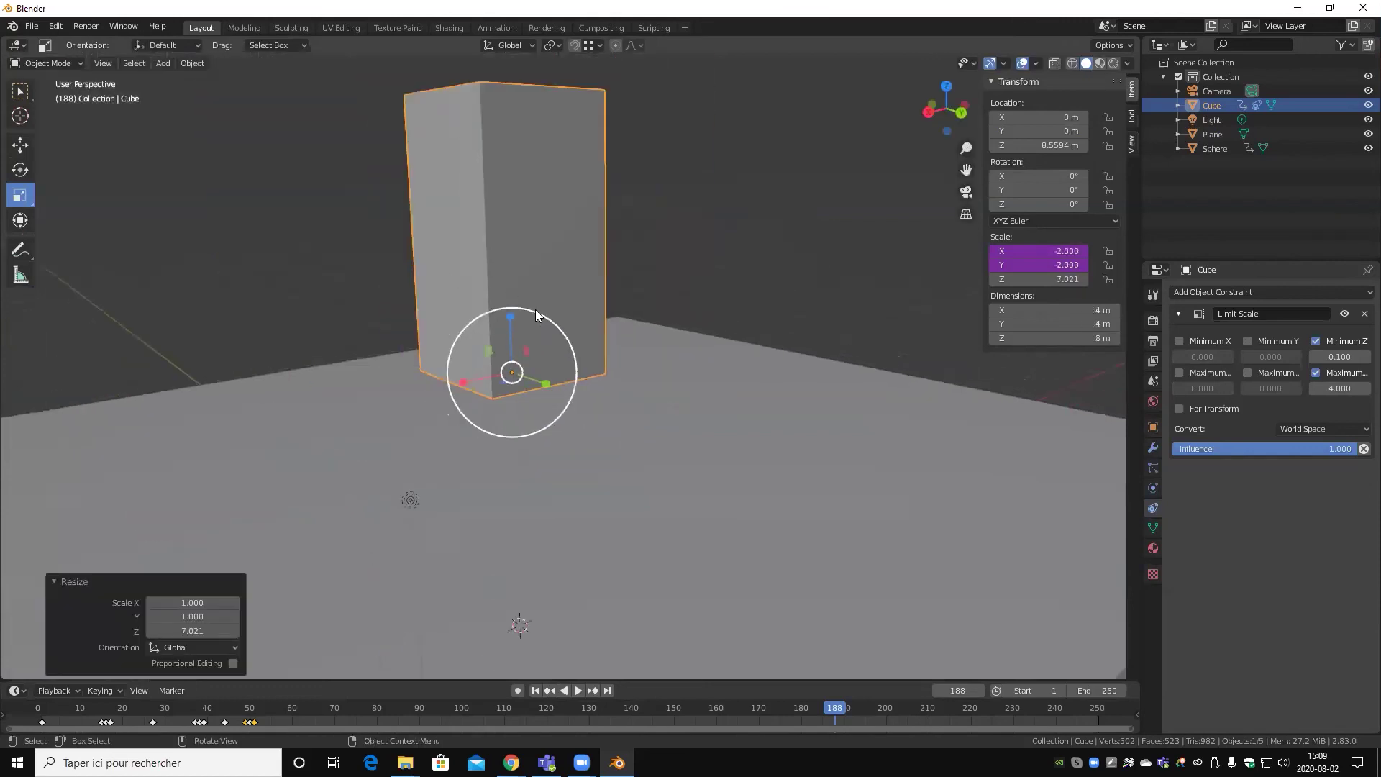
key("ctrl+z")
left_click_drag(522, 317, 515, 554)
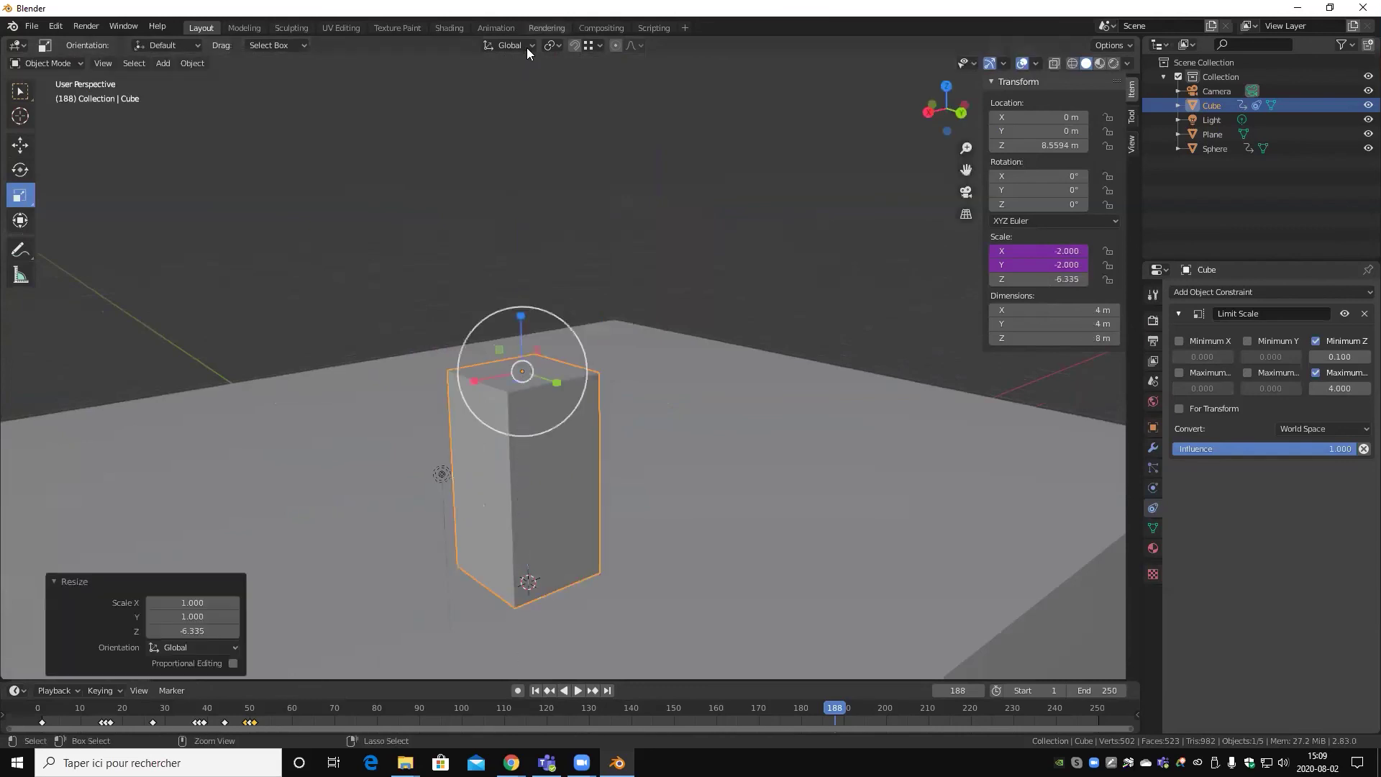
key("ctrl+z")
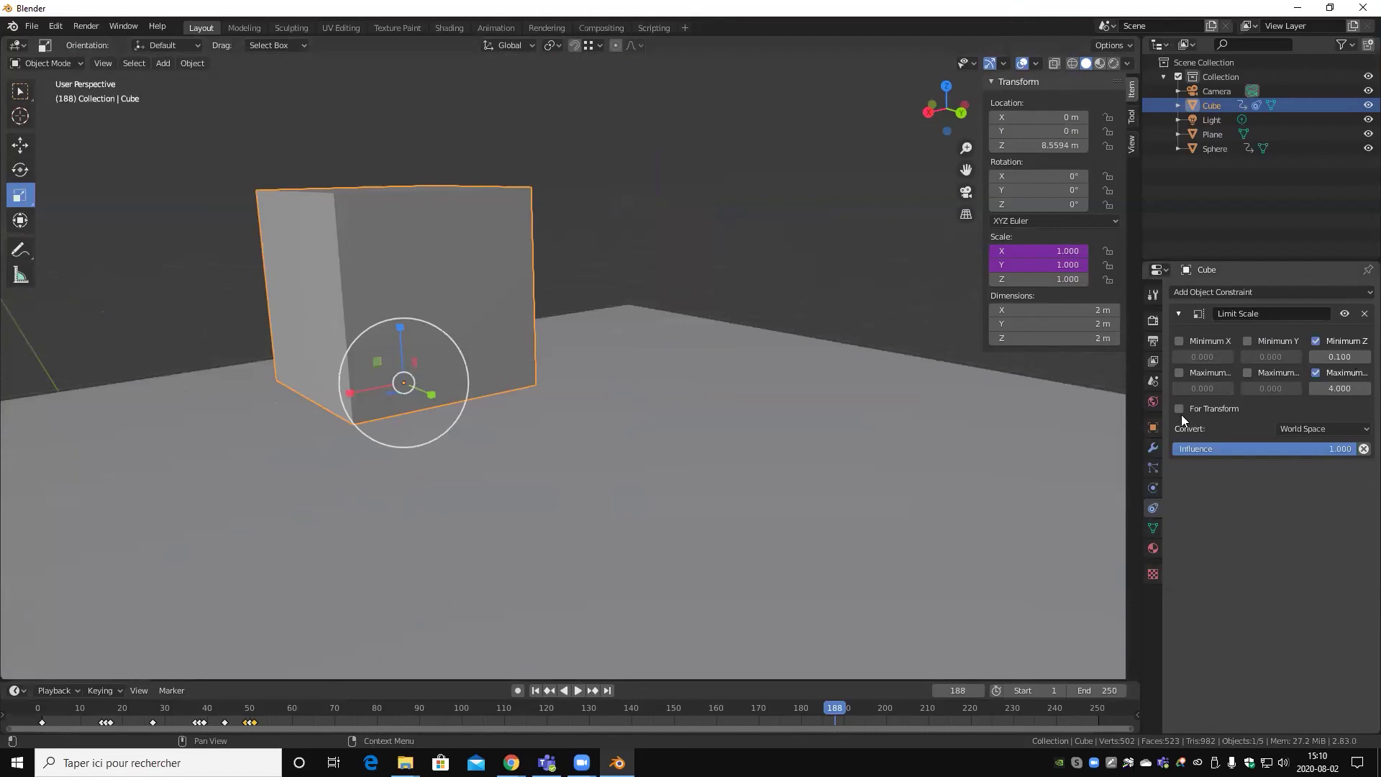
- Set the Limit Scale conversion space to Local Space and test scaling the cube
left_click(1341, 428)
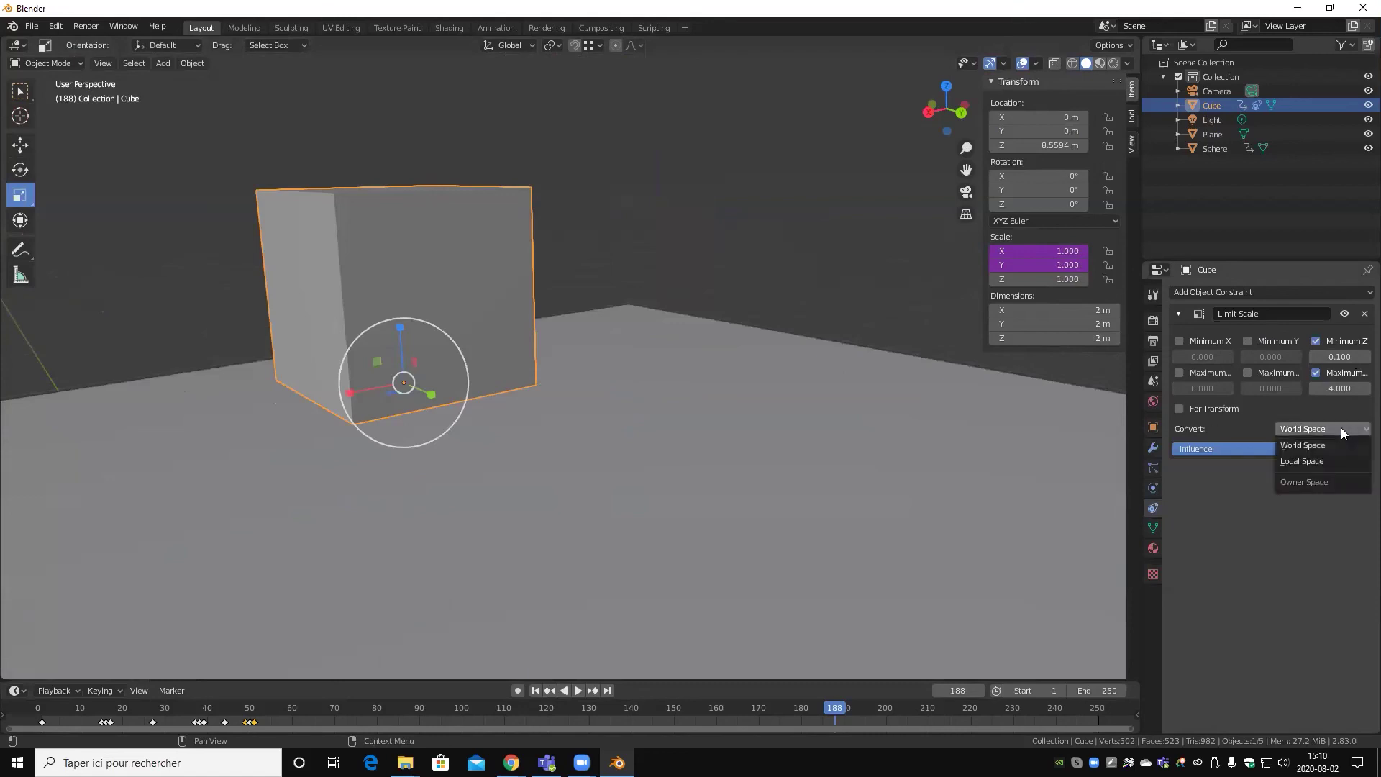
left_click(1307, 465)
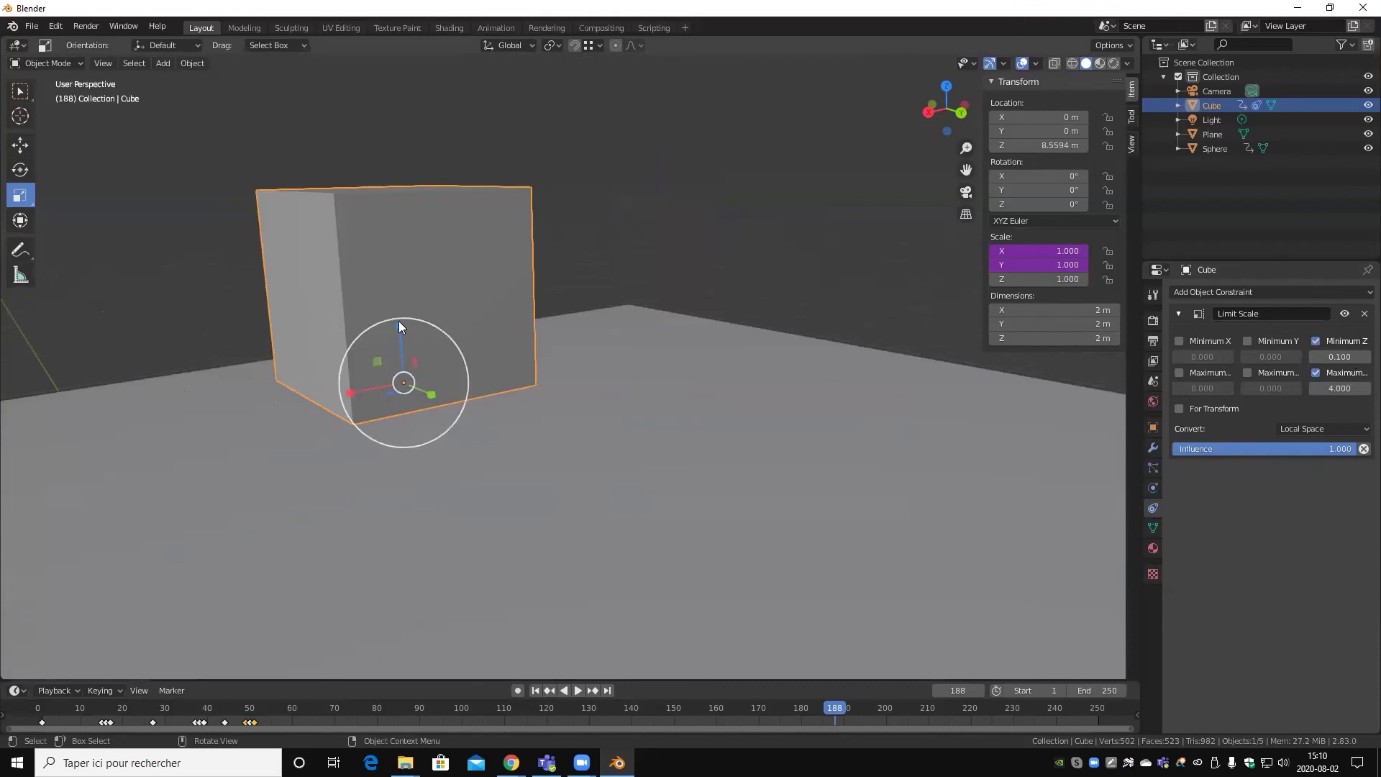
mouse_move(400, 325)
left_mouse_down()
mouse_move(400, 647)
mouse_move(401, 317)
mouse_move(422, 515)
mouse_move(414, 170)
left_mouse_up()
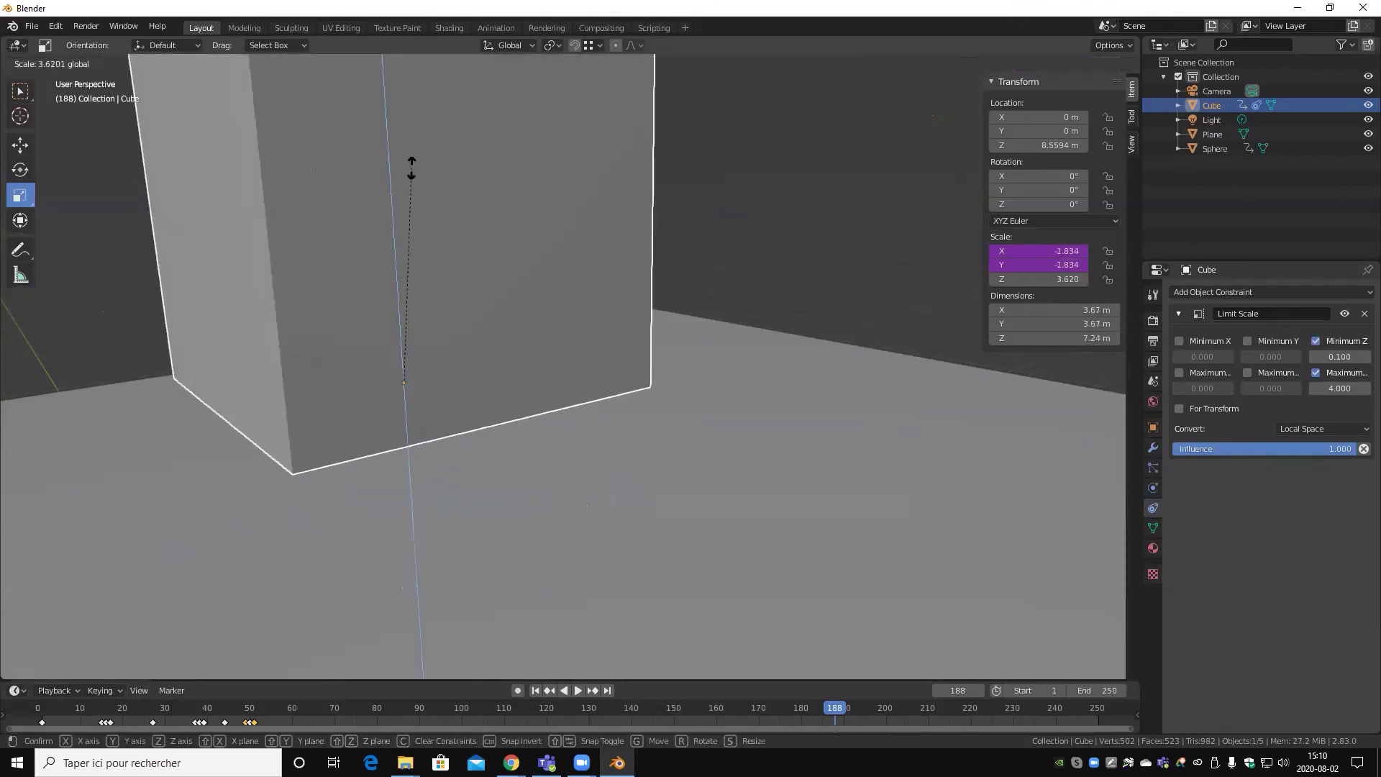
key("Escape")
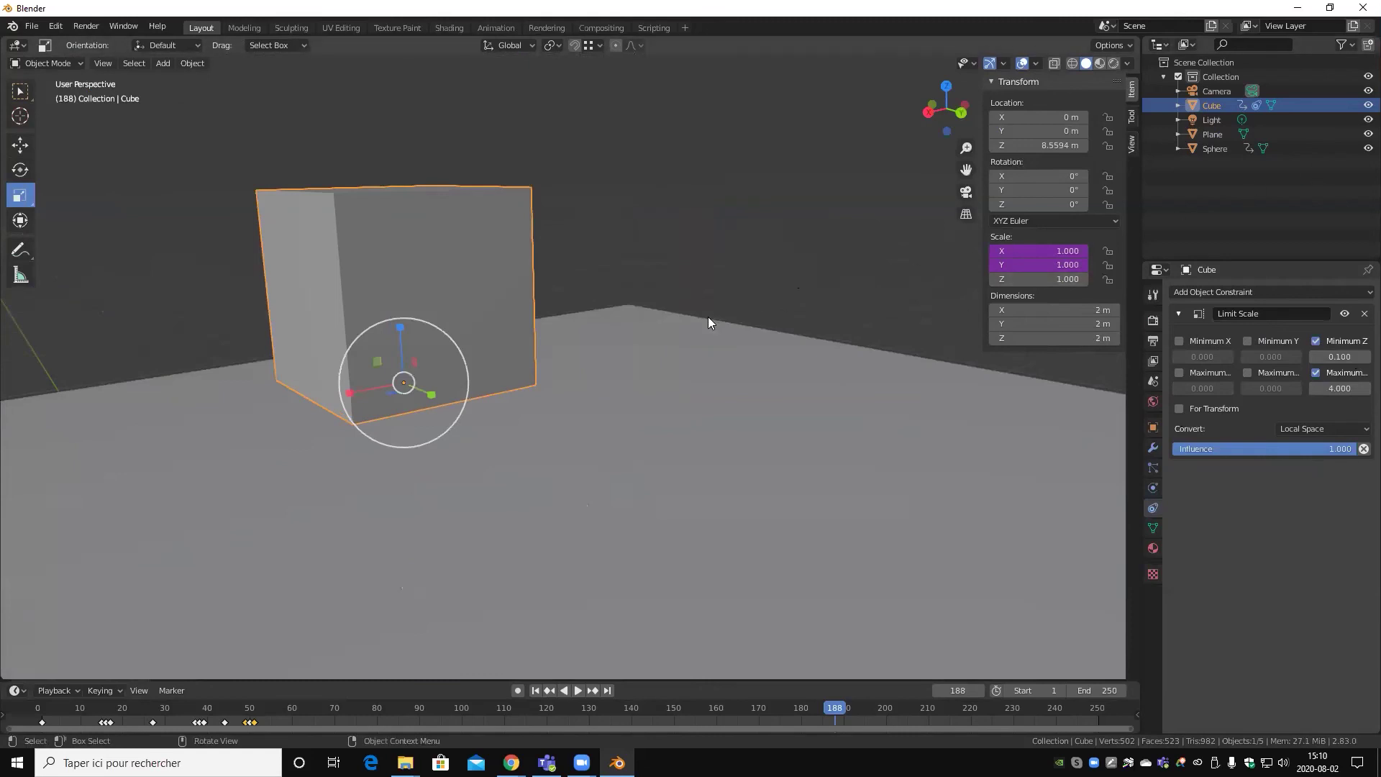
left_click_drag(461, 352, 863, 266)
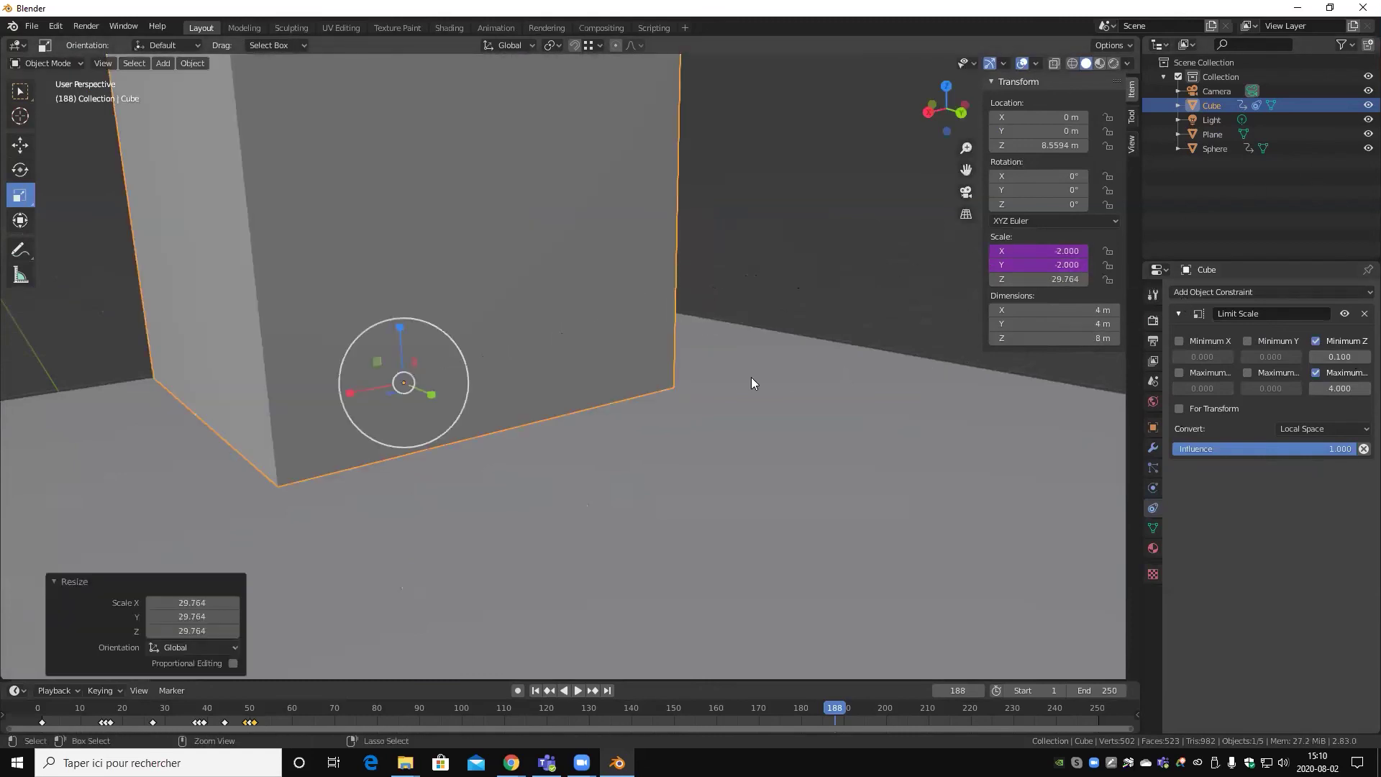
key("ctrl+z")
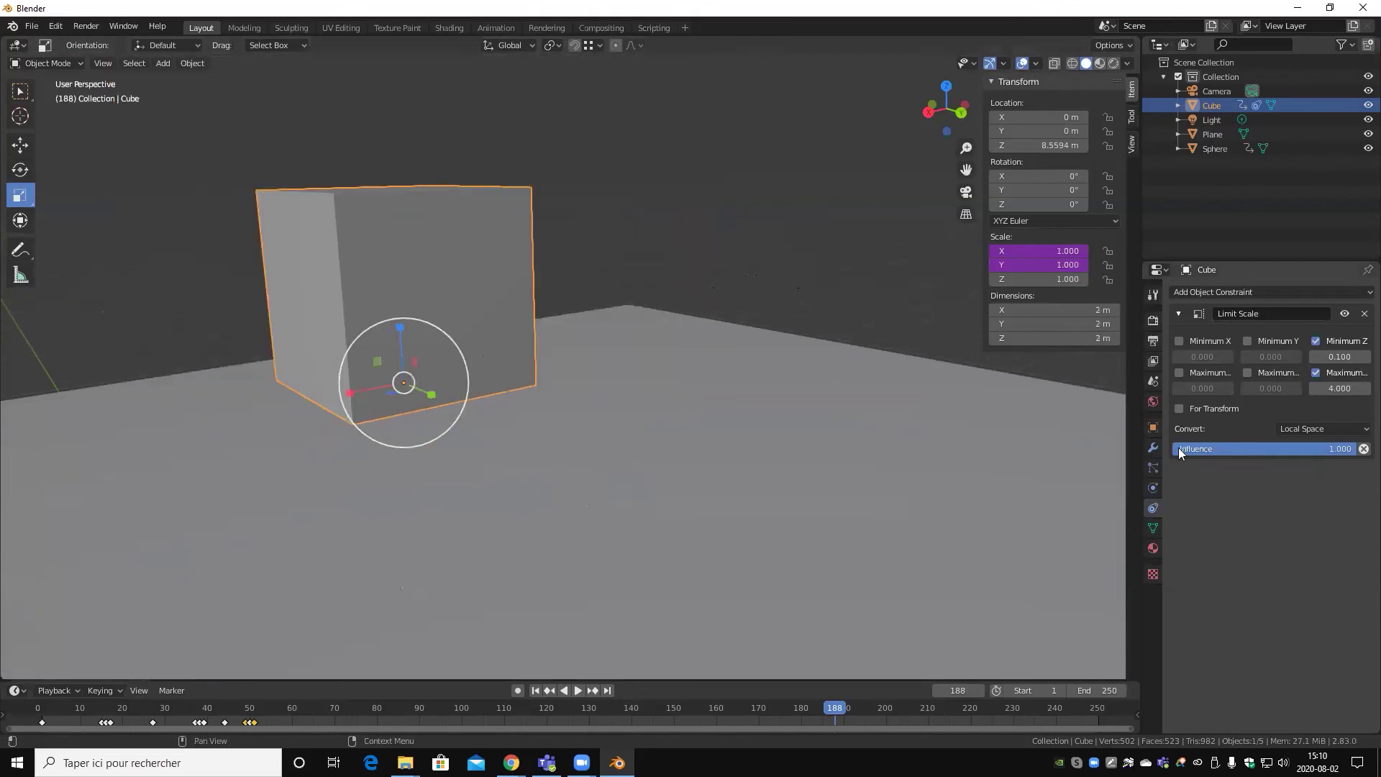
- Enable For Transform and stretch the cube into a thin column at Z scale 1.895
left_click(1178, 408)
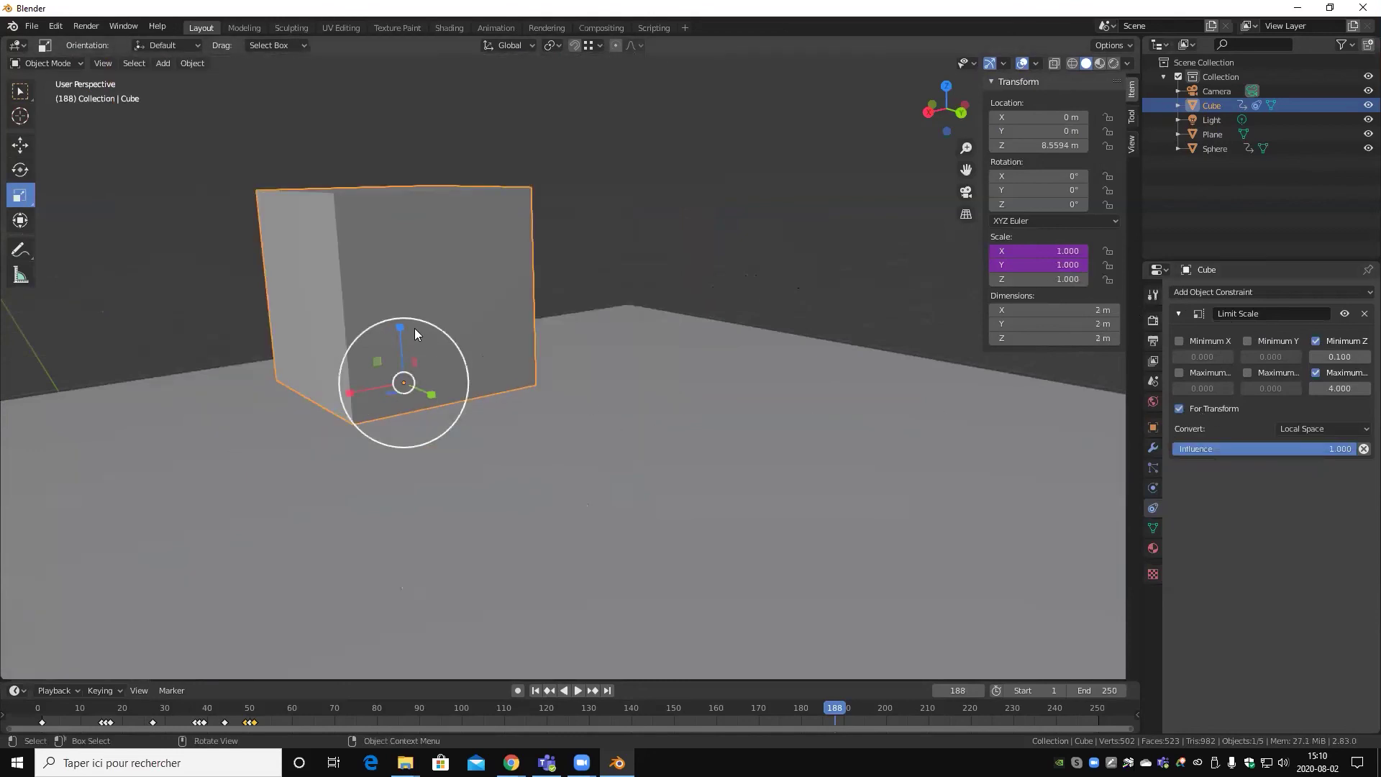
left_click_drag(400, 328, 405, 191)
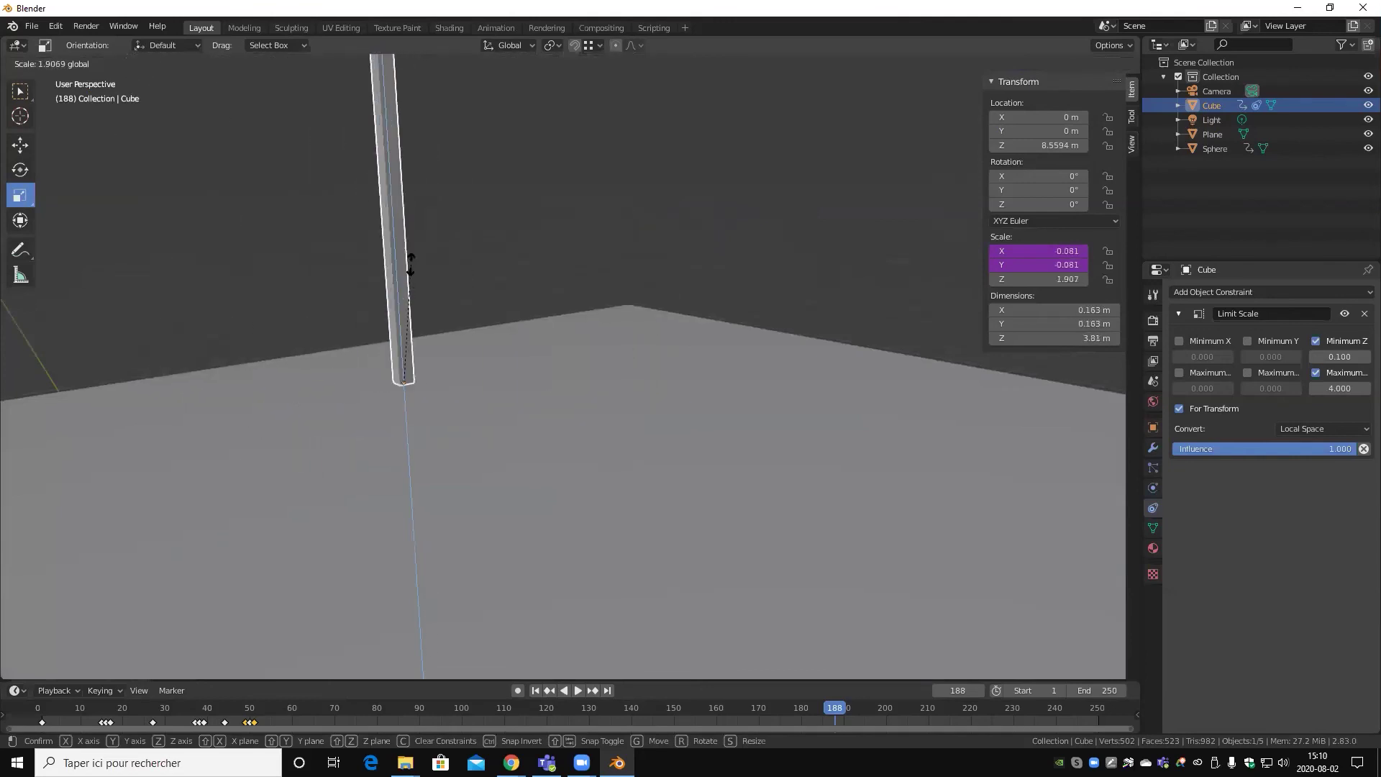
left_click(410, 266)
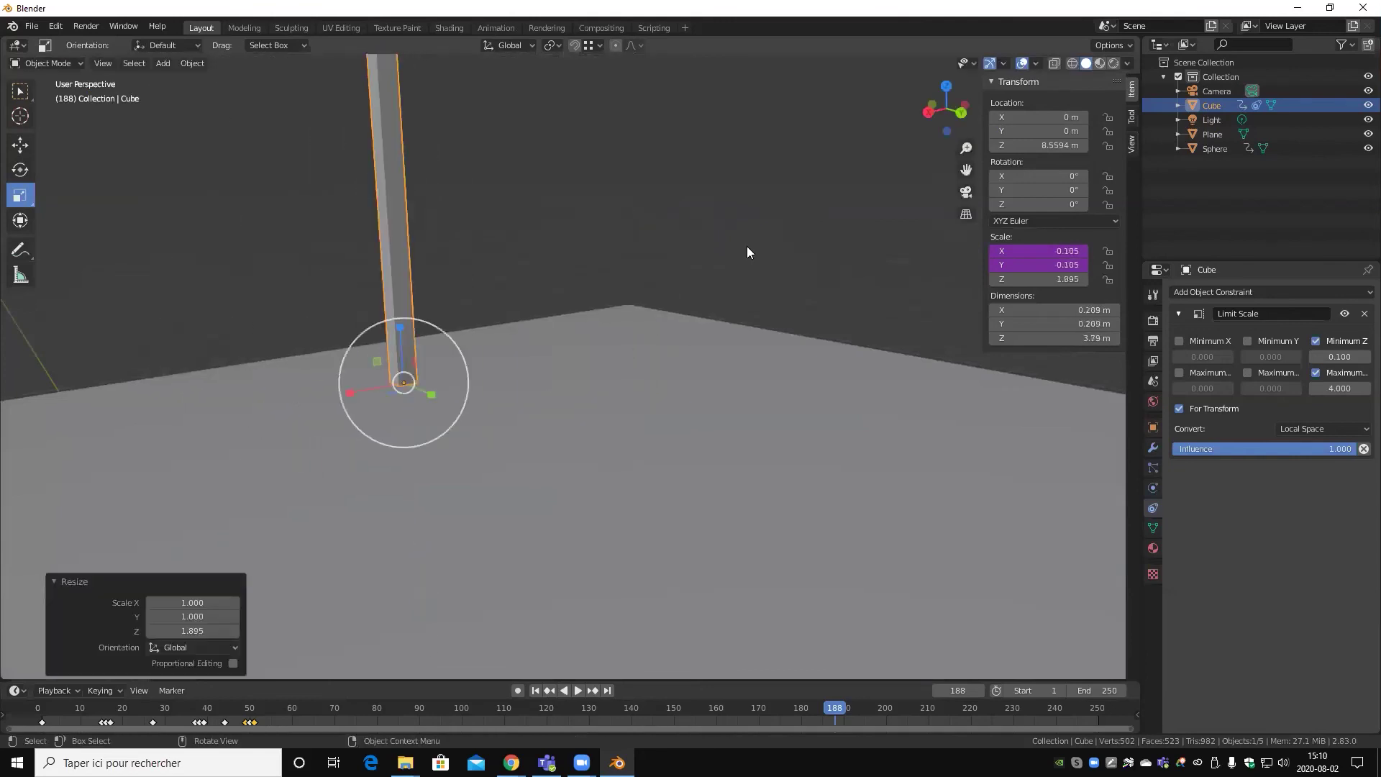
- Set the Limit Scale maximum Z to 1.9 and test scaling along Z
left_click(1339, 388)
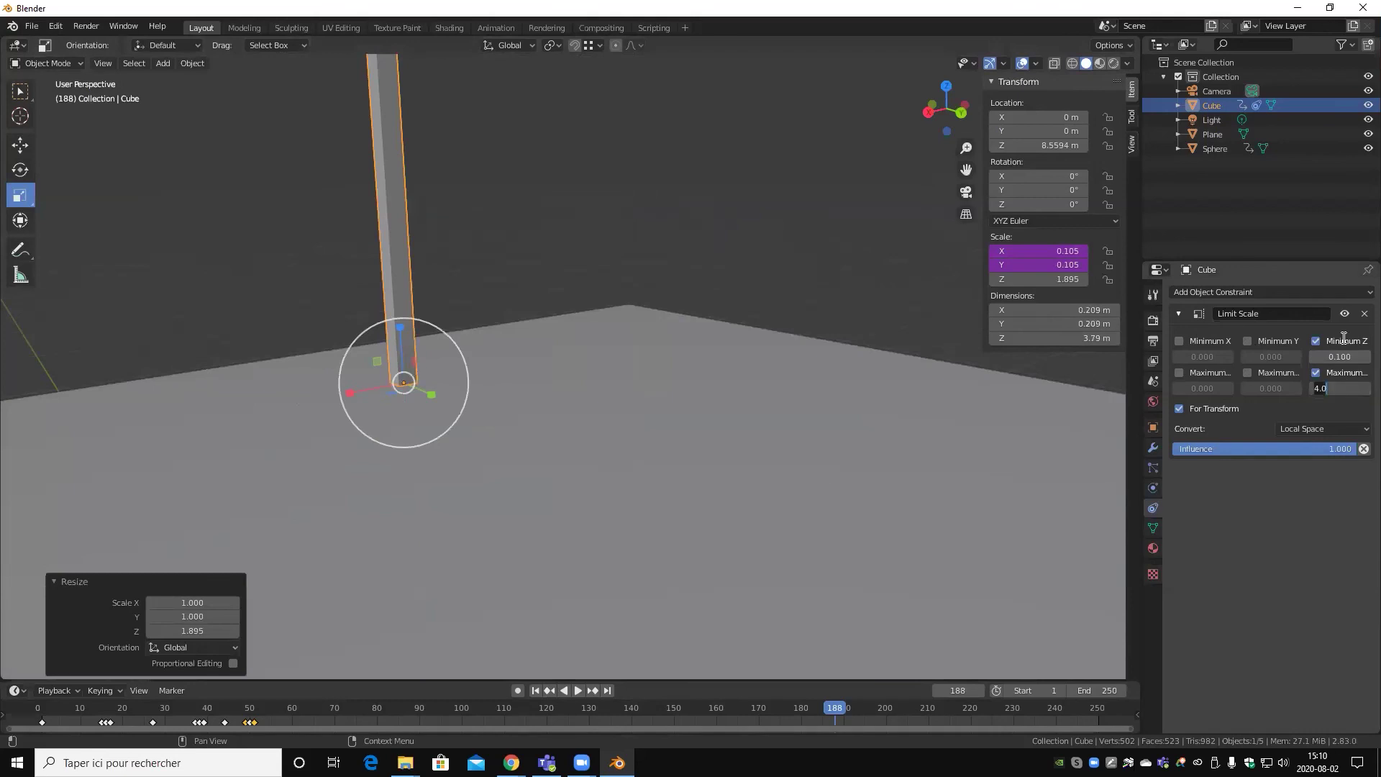
type("1.9")
key("Return")
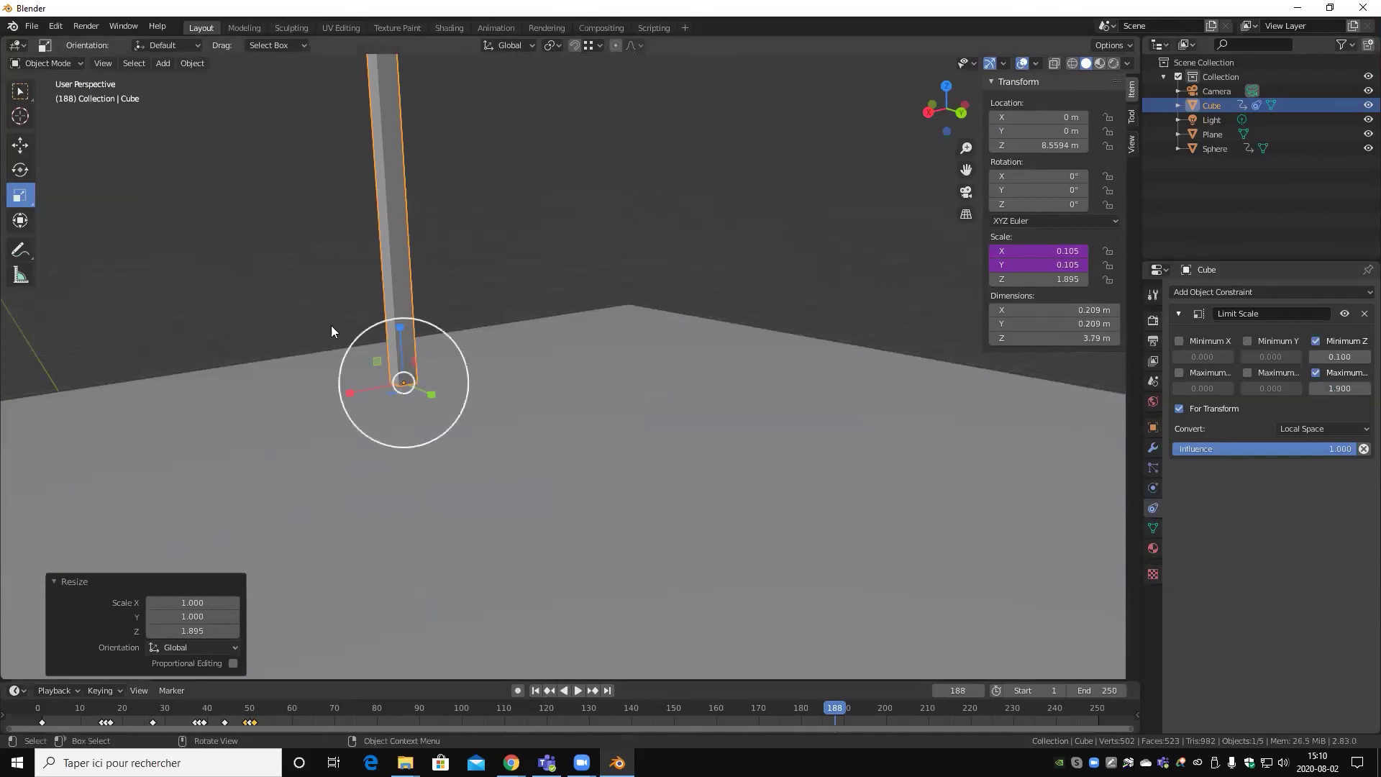
key("s")
key("z")
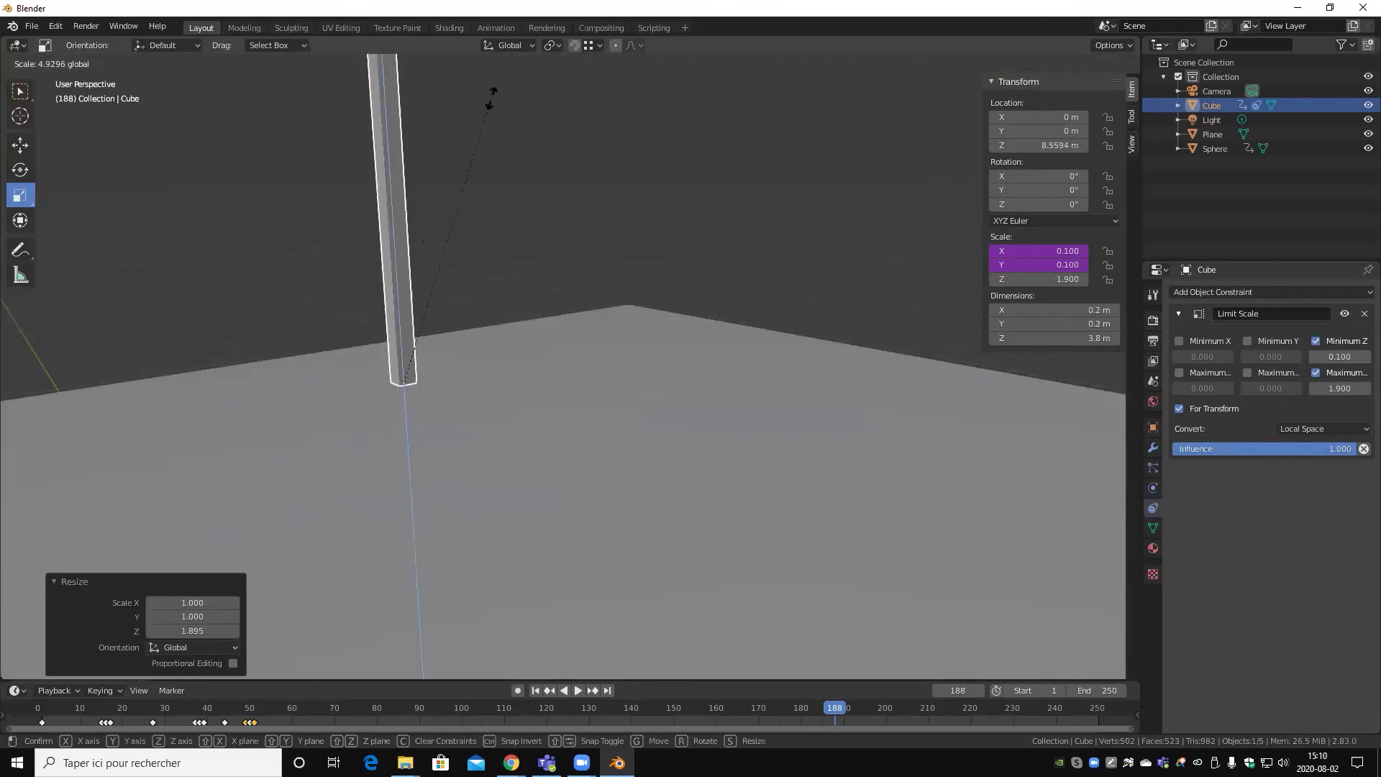
key("Escape")
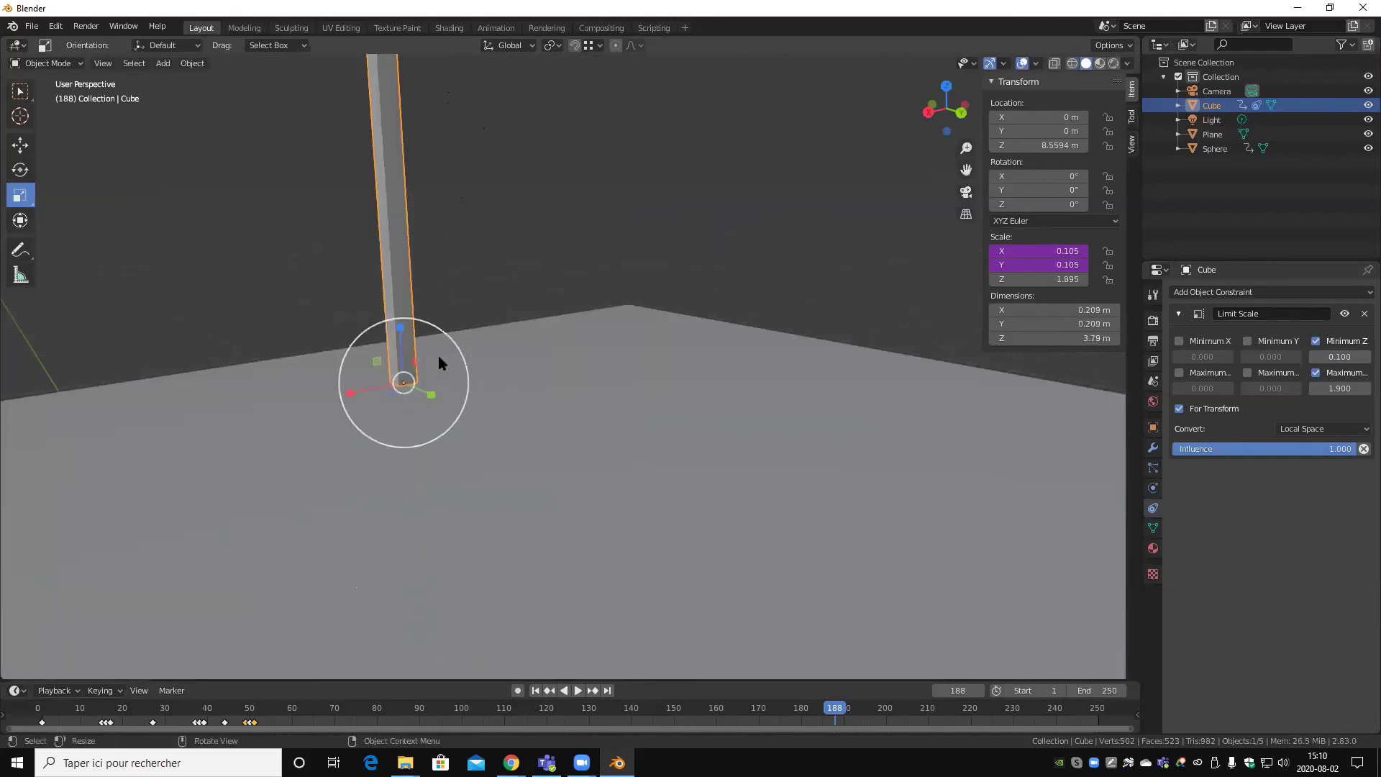
- Try entering 0 as the Z scale, then undo the flattening
left_click(1073, 283)
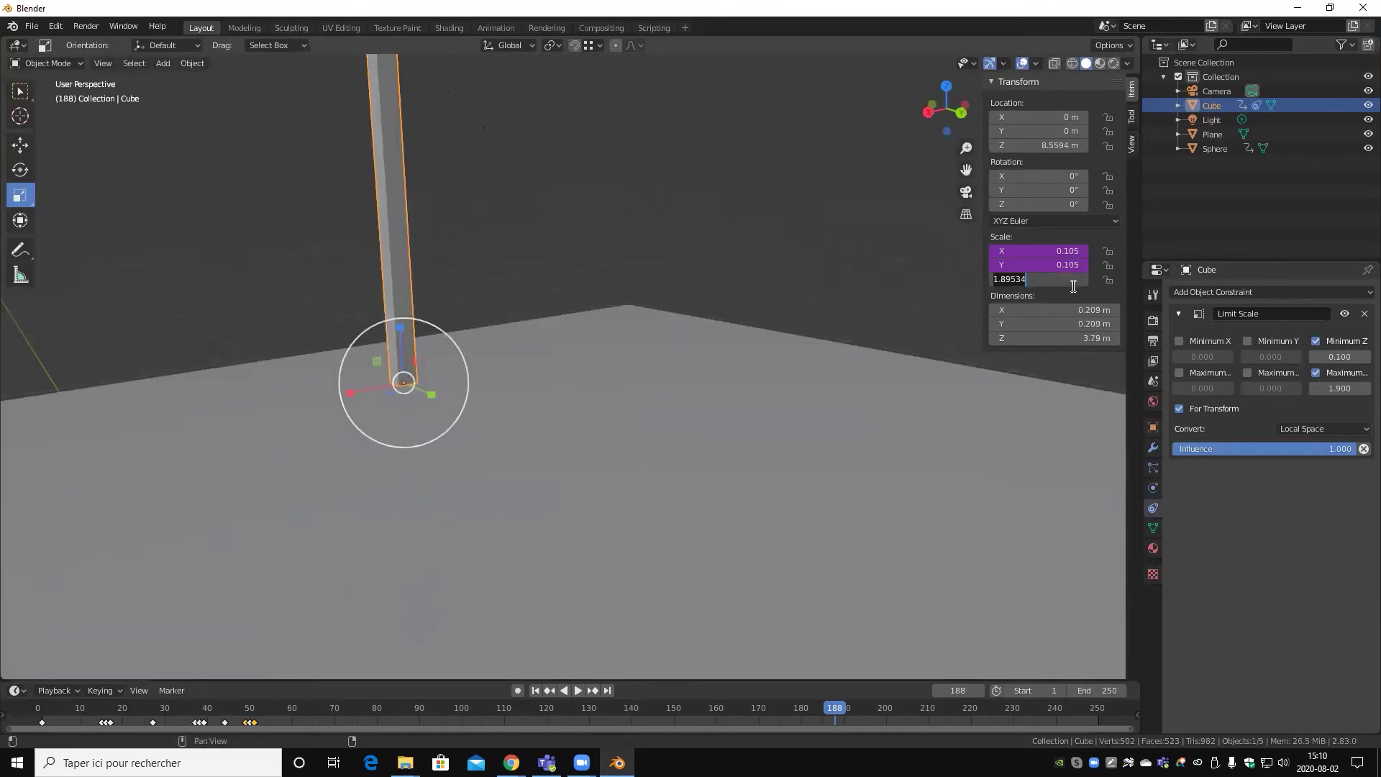
type("0")
key("Return")
key("KP_Decimal")
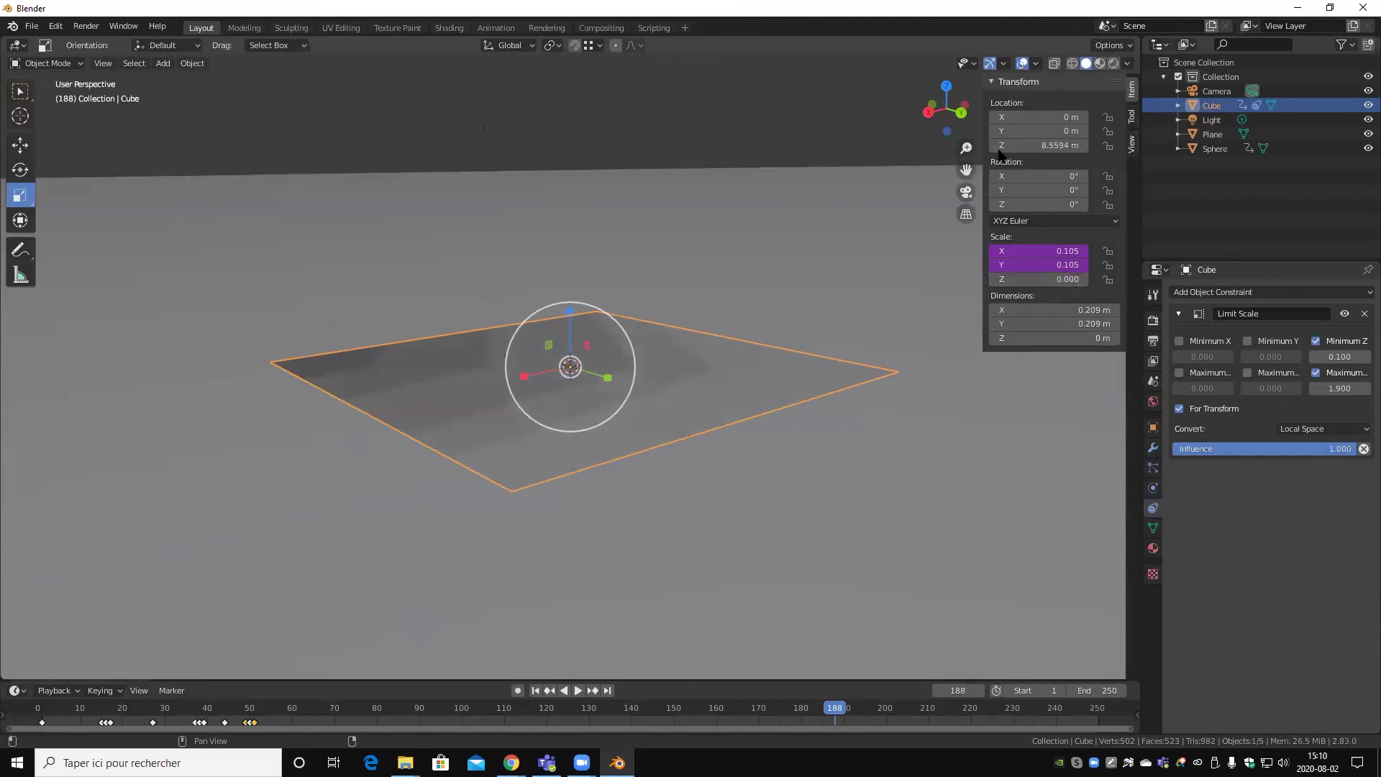
key("ctrl+z")
key("ctrl+z")
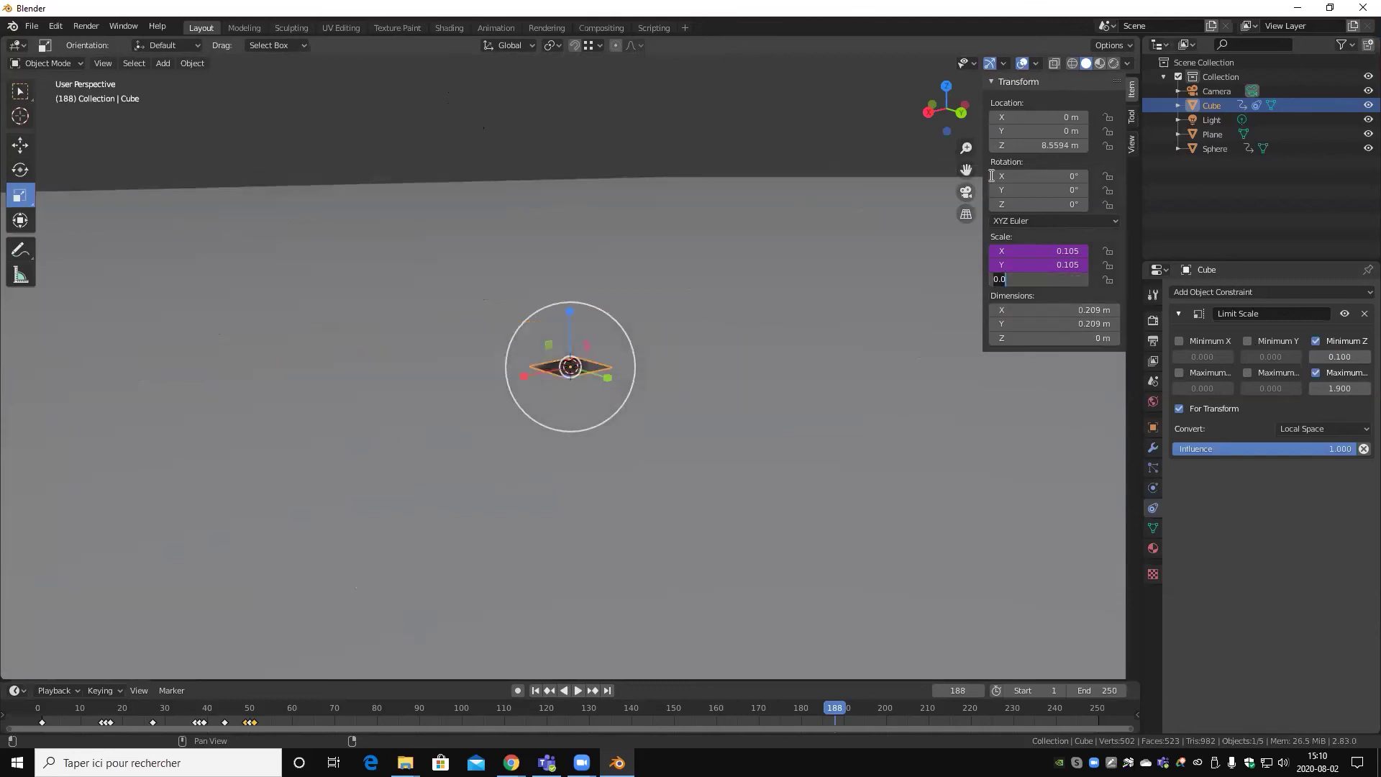
key("ctrl+z")
- Enter 1.0 as the cube's Z scale, returning it to a uniform 1.000
middle_click_drag(475, 295, 506, 309)
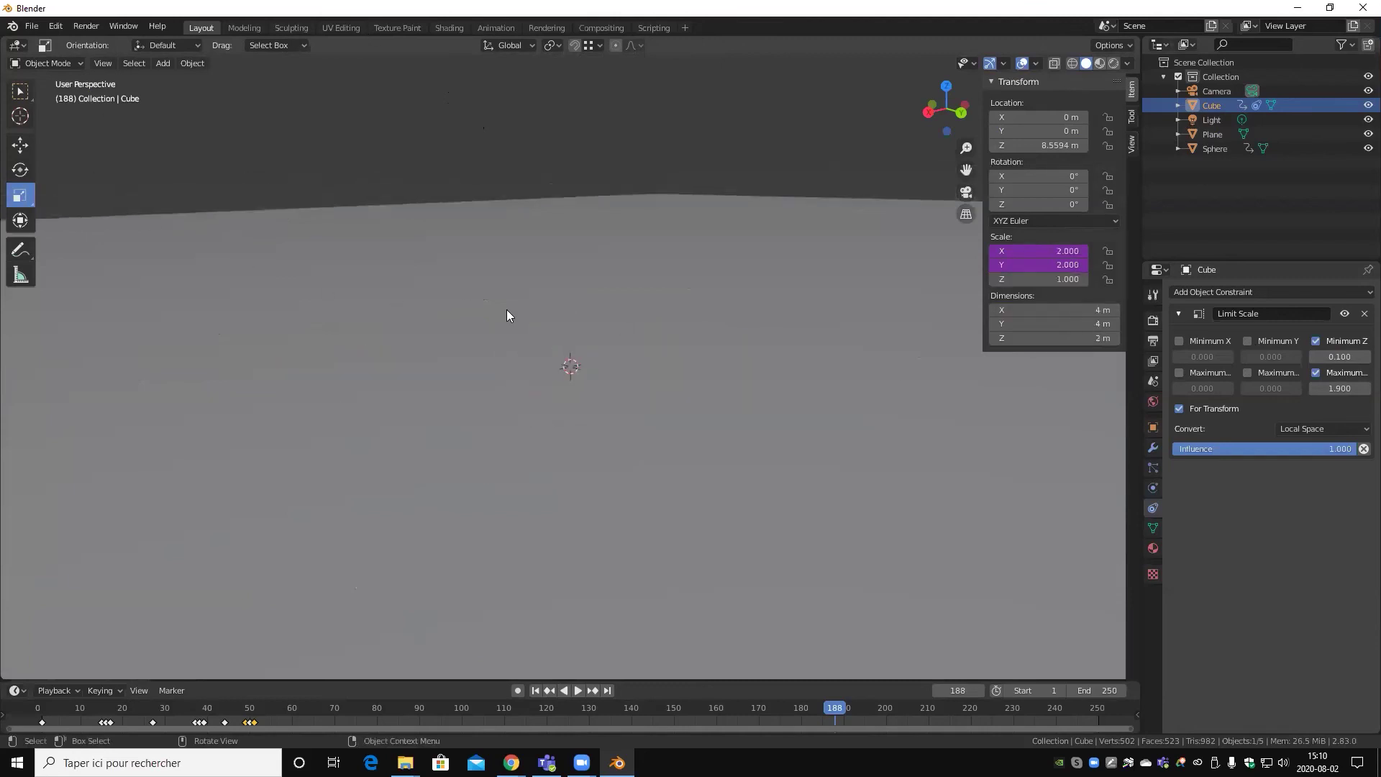
scroll(506, 315, "down", 5)
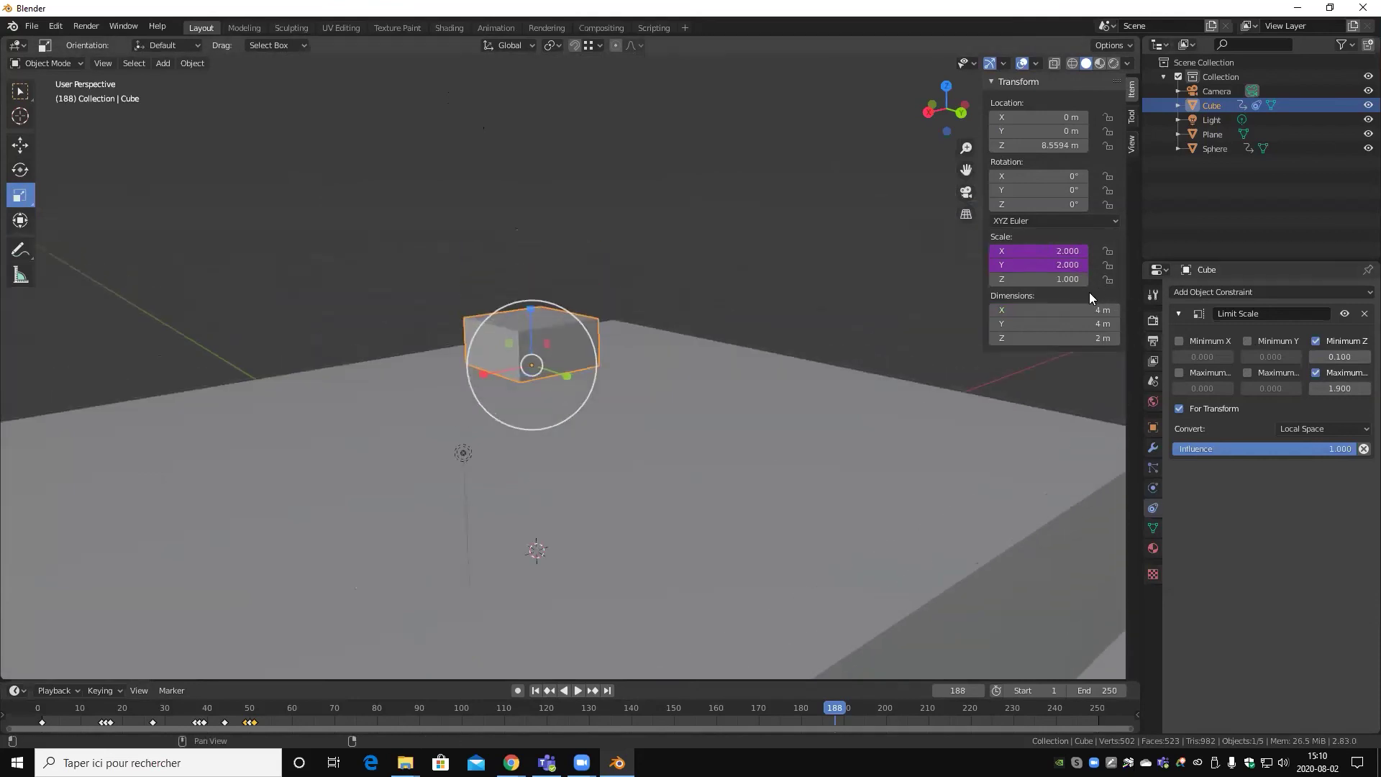
double_click(1057, 278)
key("Return")
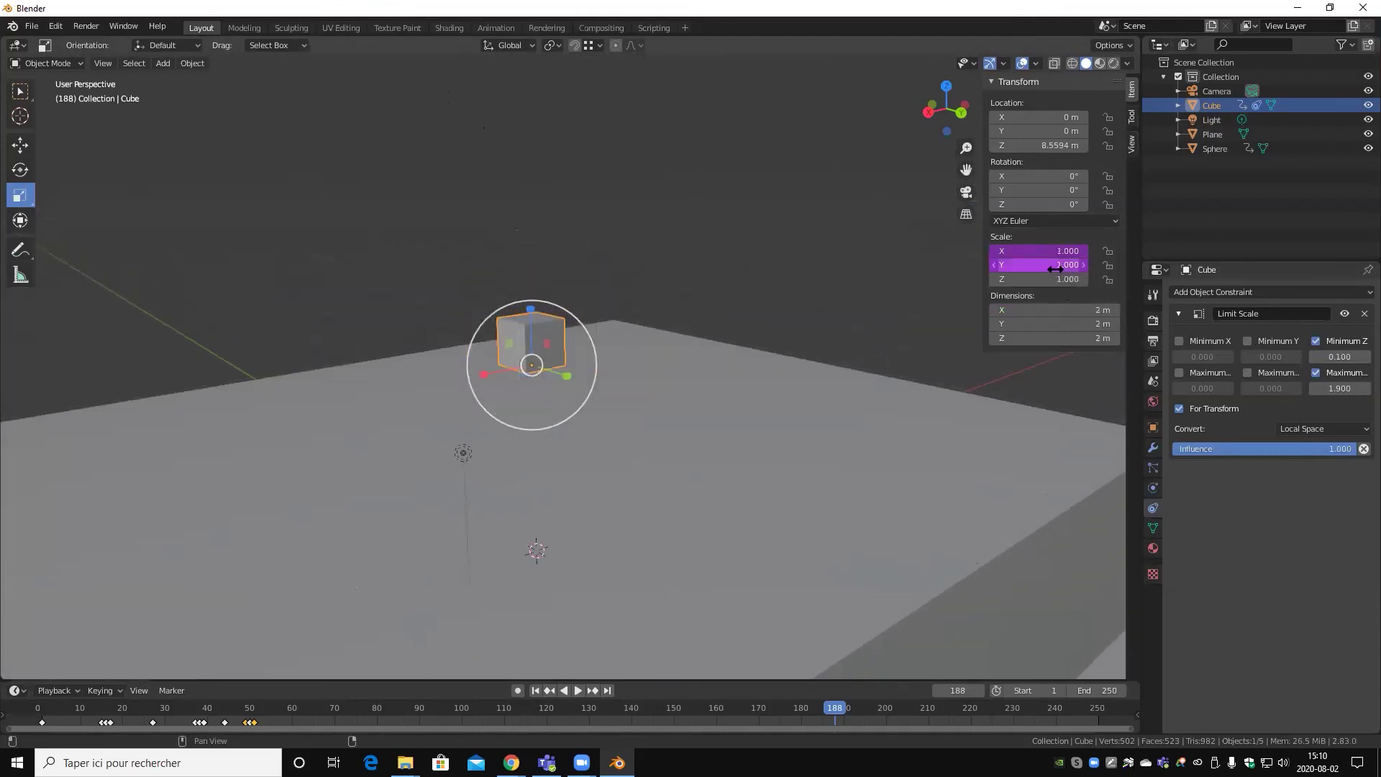
scroll(466, 229, "up", 5)
mouse_move(747, 437)
middle_mouse_down()
mouse_move(619, 438)
mouse_move(666, 433)
mouse_move(522, 381)
mouse_move(689, 425)
mouse_move(728, 457)
mouse_move(663, 445)
mouse_move(714, 492)
mouse_move(604, 481)
mouse_move(729, 497)
mouse_move(758, 522)
middle_mouse_up()
mouse_move(678, 460)
middle_mouse_down()
mouse_move(573, 445)
mouse_move(706, 420)
mouse_move(537, 431)
mouse_move(686, 464)
mouse_move(872, 428)
mouse_move(825, 410)
mouse_move(865, 437)
middle_mouse_up()
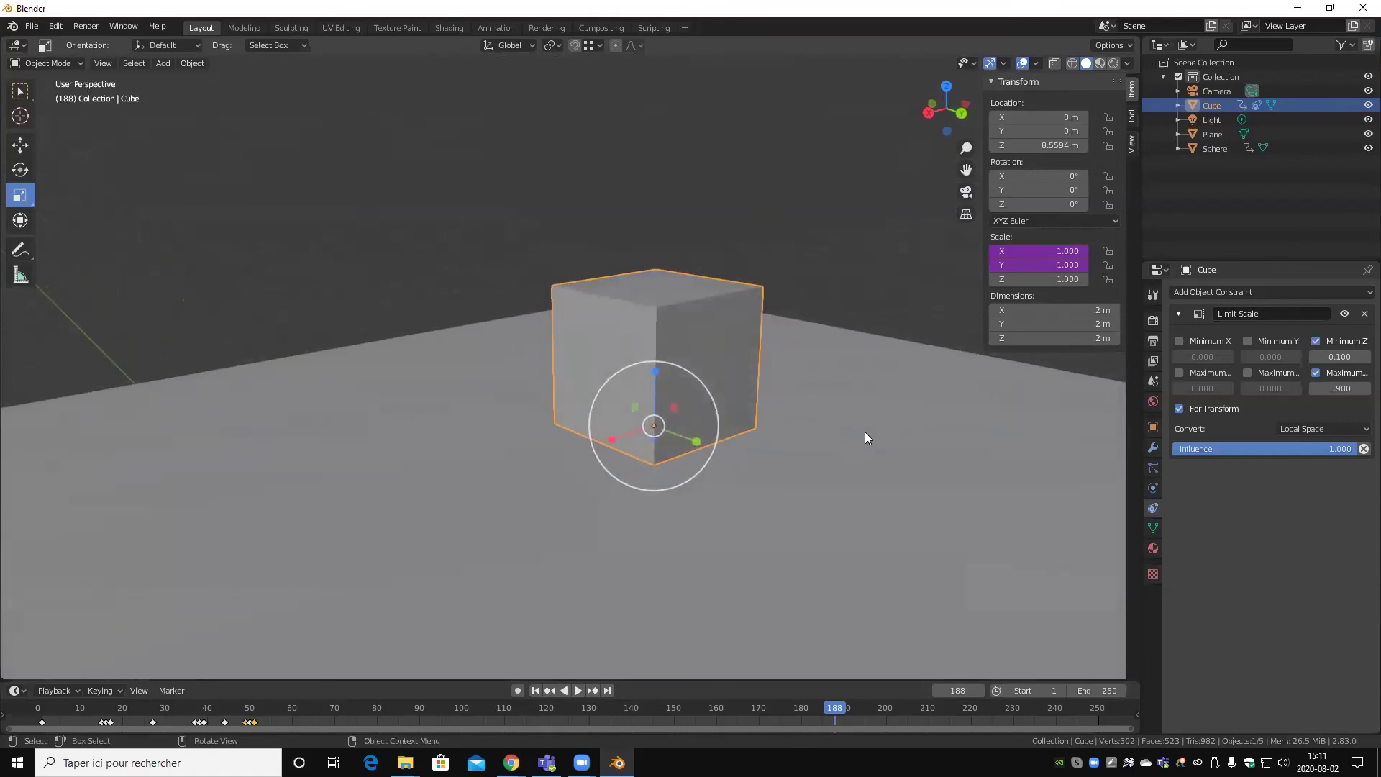